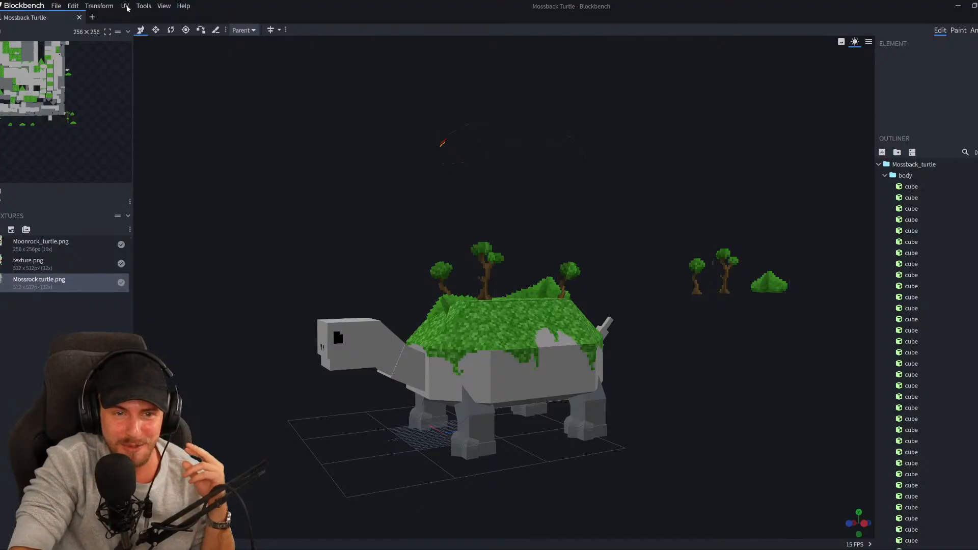
Close the Mossback Turtle project and switch to the submit-your-drawings forum in Discord
{"action": "left_click", "coordinate": [79, 18]}
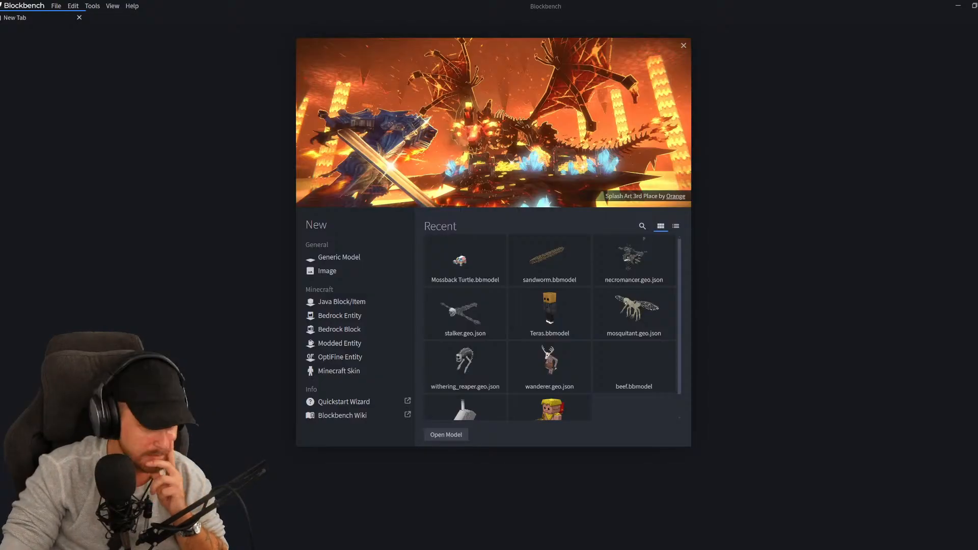
{"action": "key", "text": "alt+Tab"}
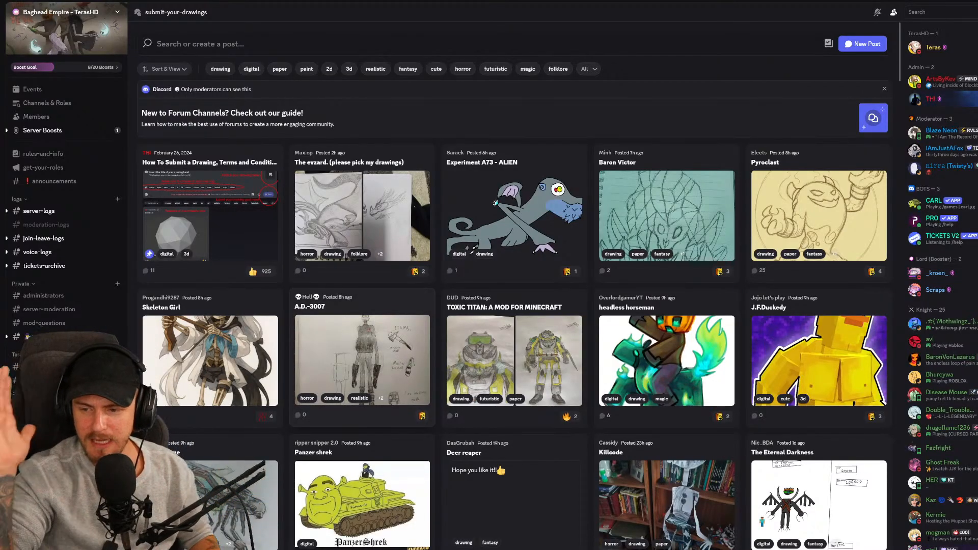
Browse the submit-your-drawings forum posts for a creature drawing to model
{"action": "scroll", "coordinate": [514, 285], "scroll_direction": "down", "scroll_amount": 10}
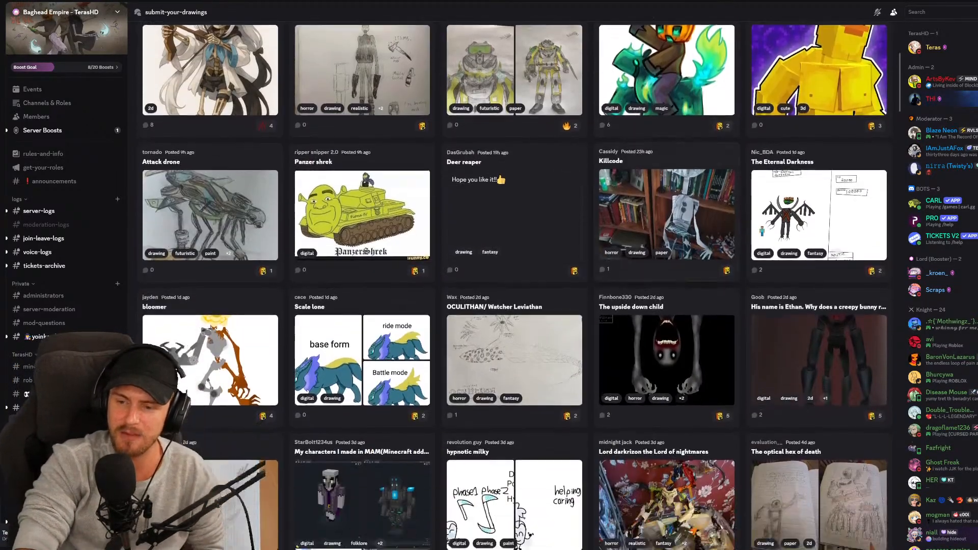
{"action": "scroll", "coordinate": [901, 208], "scroll_direction": "down", "scroll_amount": 5}
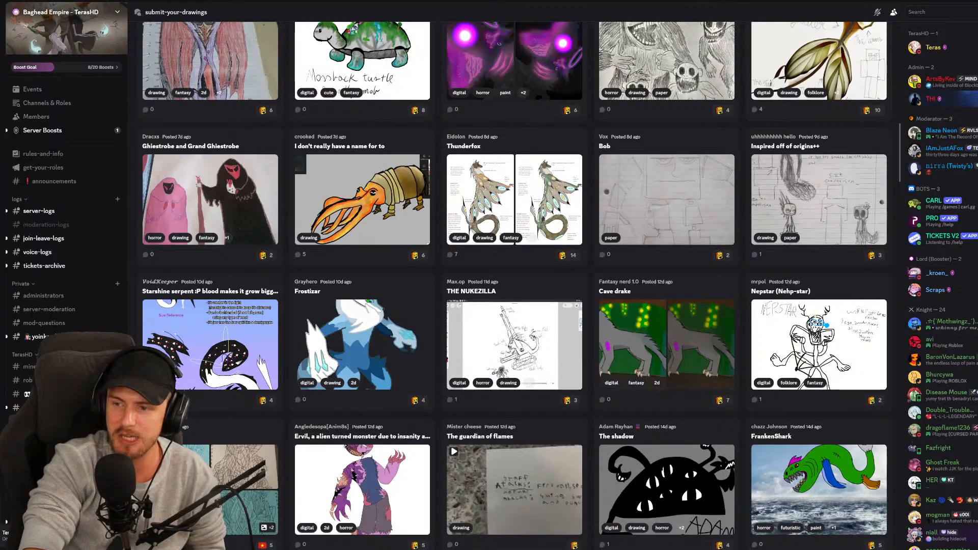
{"action": "scroll", "coordinate": [901, 208], "scroll_direction": "down", "scroll_amount": 5}
{"action": "left_click_drag", "start_coordinate": [901, 208], "coordinate": [902, 4]}
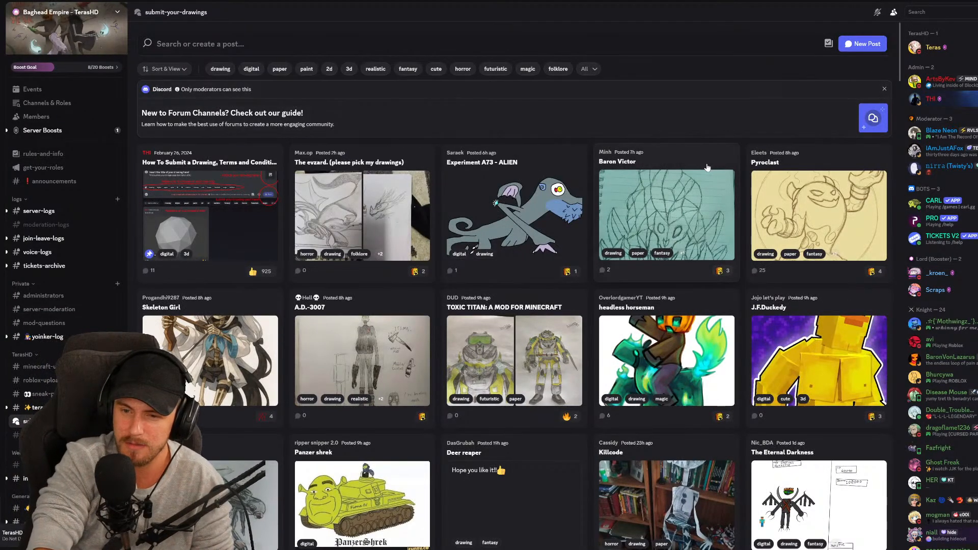
{"action": "scroll", "coordinate": [601, 180], "scroll_direction": "down", "scroll_amount": 4}
{"action": "scroll", "coordinate": [458, 153], "scroll_direction": "up", "scroll_amount": 4}
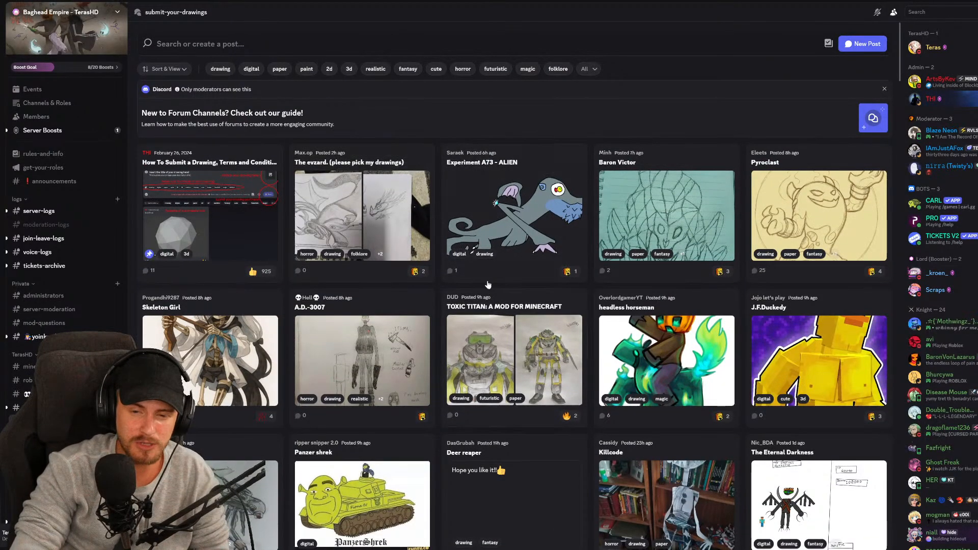
{"action": "scroll", "coordinate": [446, 419], "scroll_direction": "down", "scroll_amount": 8}
{"action": "scroll", "coordinate": [446, 419], "scroll_direction": "down", "scroll_amount": 4}
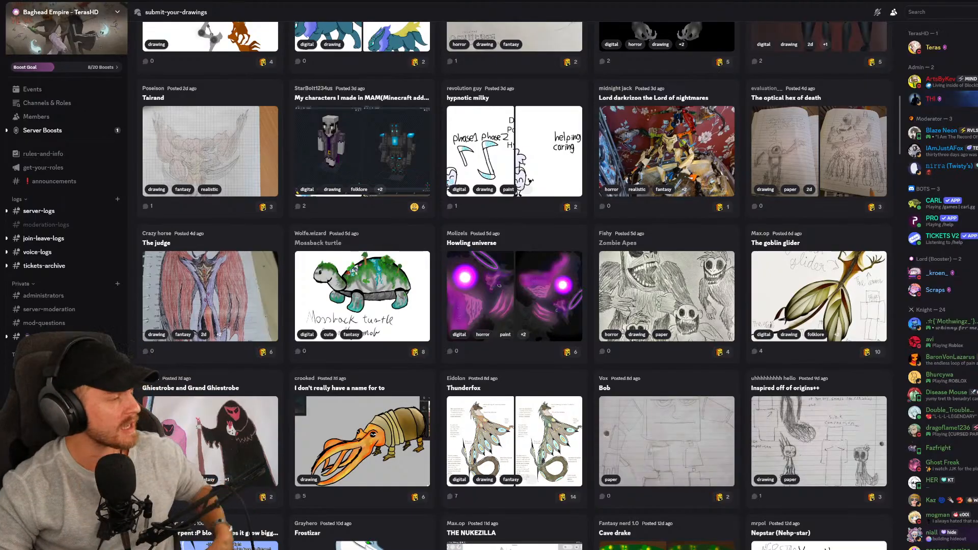
{"action": "scroll", "coordinate": [601, 377], "scroll_direction": "up", "scroll_amount": 3}
{"action": "scroll", "coordinate": [602, 377], "scroll_direction": "up", "scroll_amount": 3}
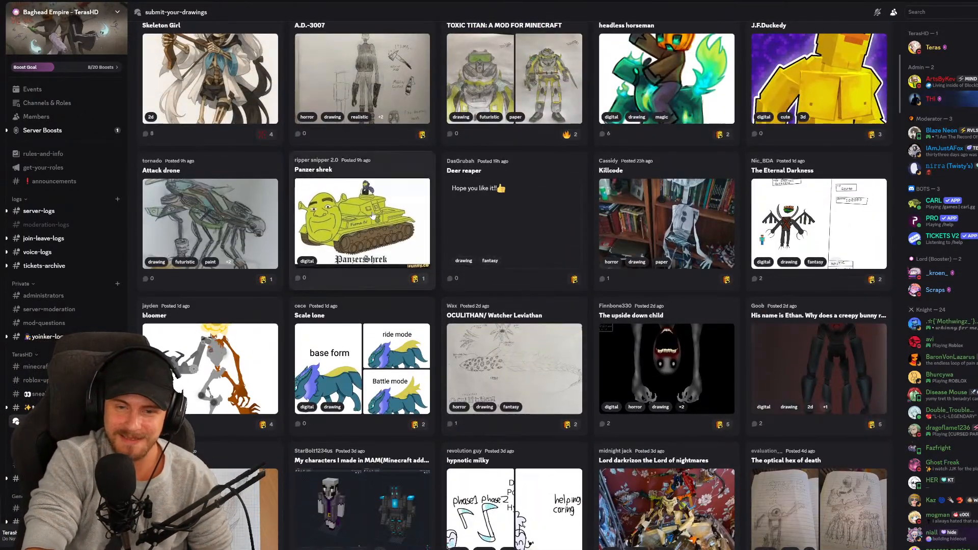
View the Panzer shrek submission's drawing at full size, then close the post
{"action": "left_click", "coordinate": [373, 216]}
{"action": "left_click", "coordinate": [663, 382]}
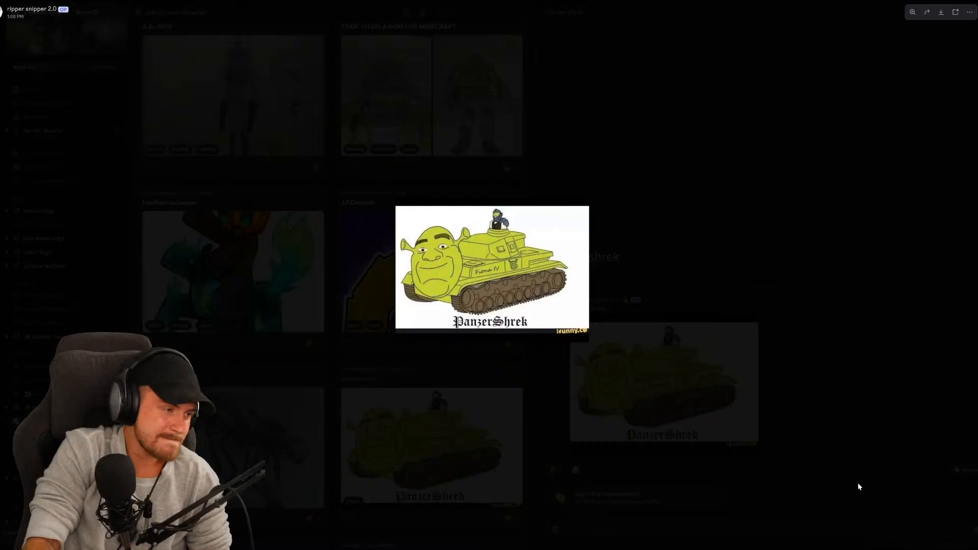
{"action": "left_click", "coordinate": [899, 470]}
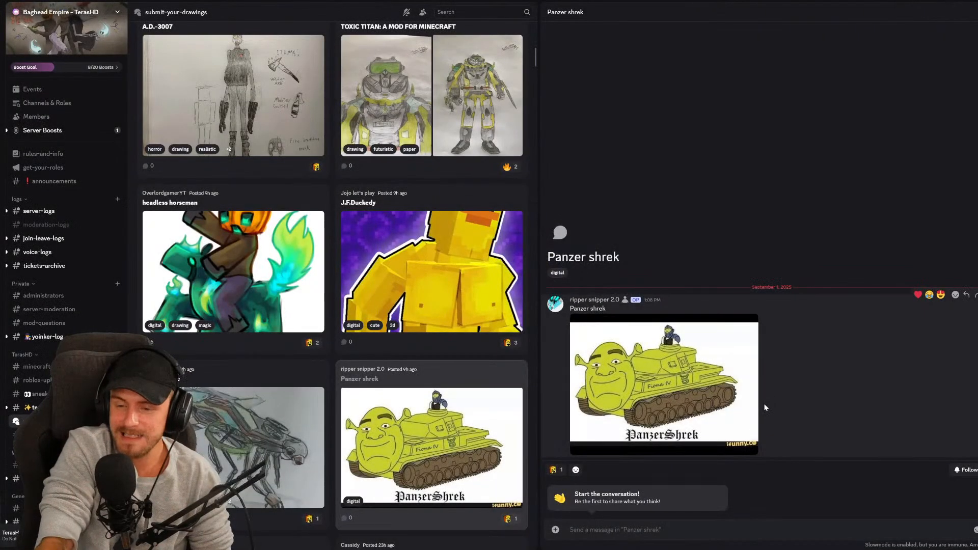
{"action": "key", "text": "Escape"}
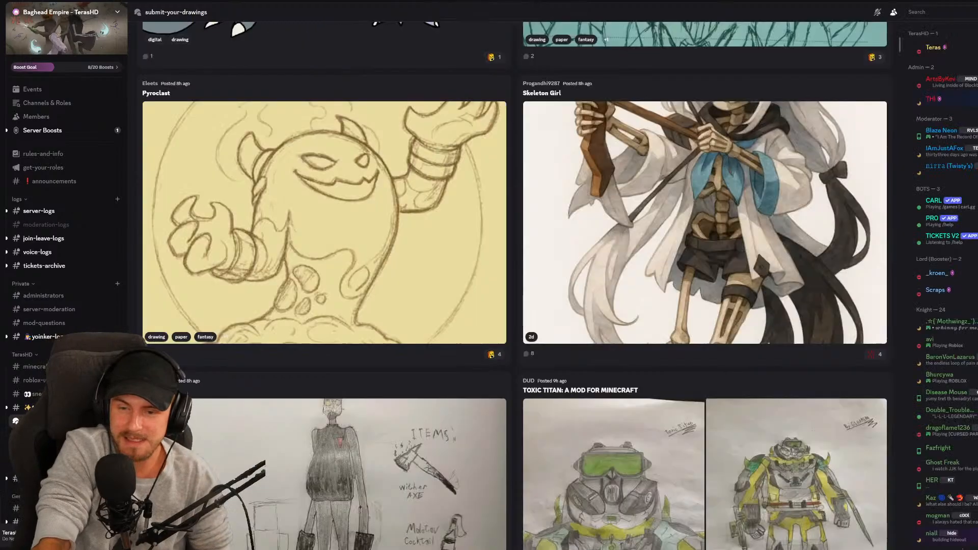
{"action": "scroll", "coordinate": [811, 107], "scroll_direction": "up", "scroll_amount": 3}
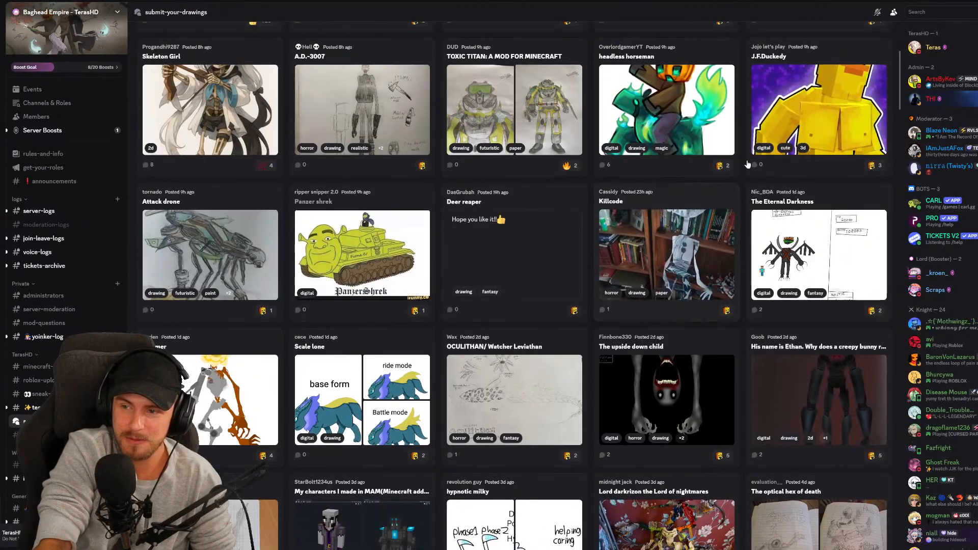
{"action": "left_click", "coordinate": [812, 107]}
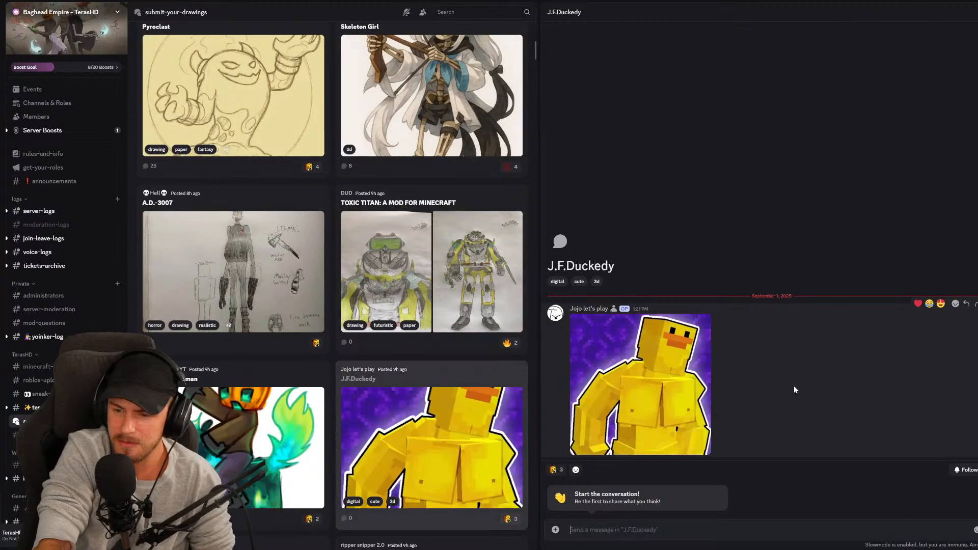
{"action": "left_click", "coordinate": [692, 364]}
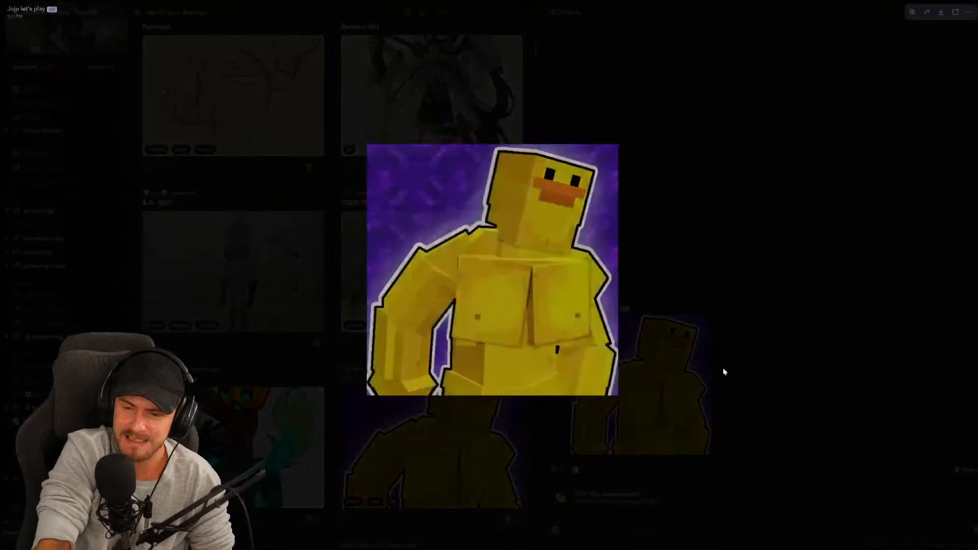
{"action": "left_click", "coordinate": [779, 385]}
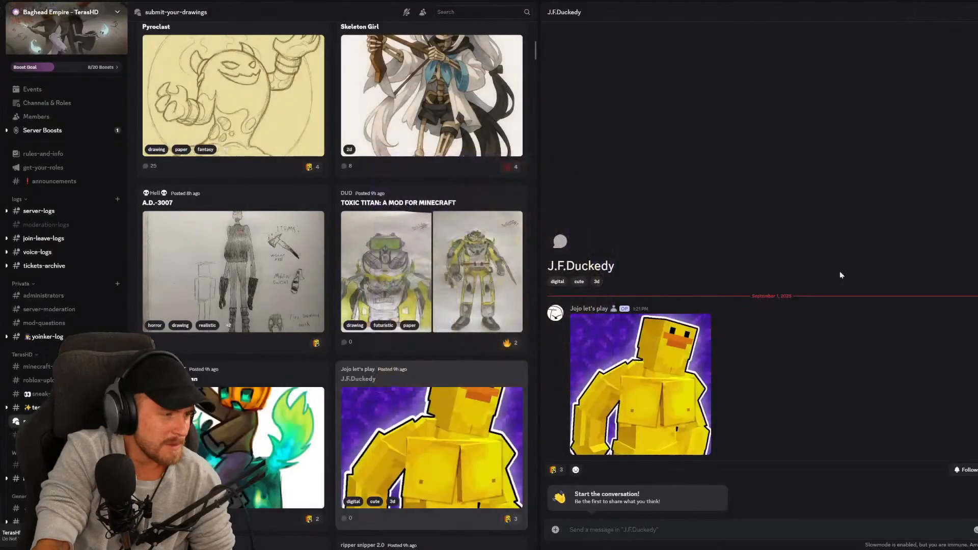
{"action": "left_click", "coordinate": [977, 12]}
Open the Skeleton Girl submission, view its drawing enlarged, and return to the forum list
{"action": "scroll", "coordinate": [537, 386], "scroll_direction": "up", "scroll_amount": 5}
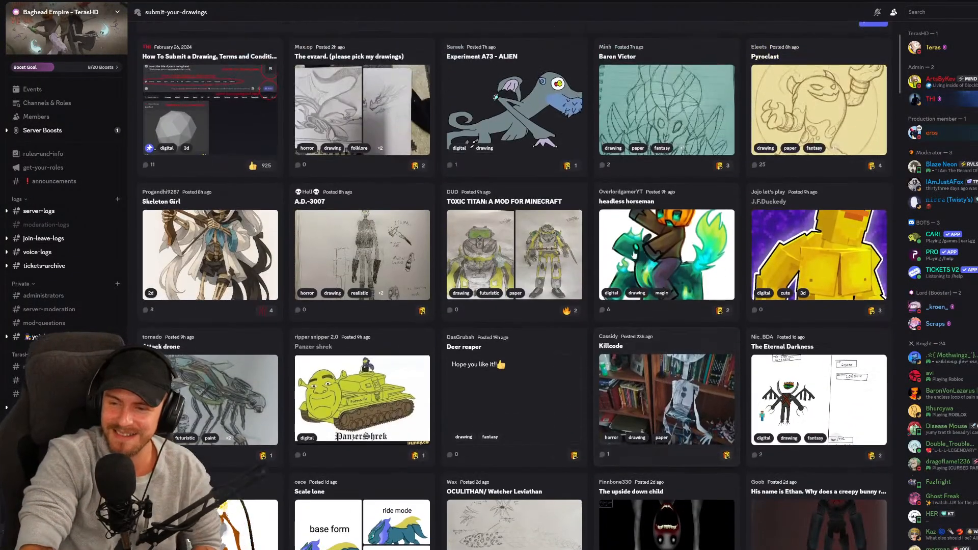
{"action": "scroll", "coordinate": [538, 386], "scroll_direction": "down", "scroll_amount": 1}
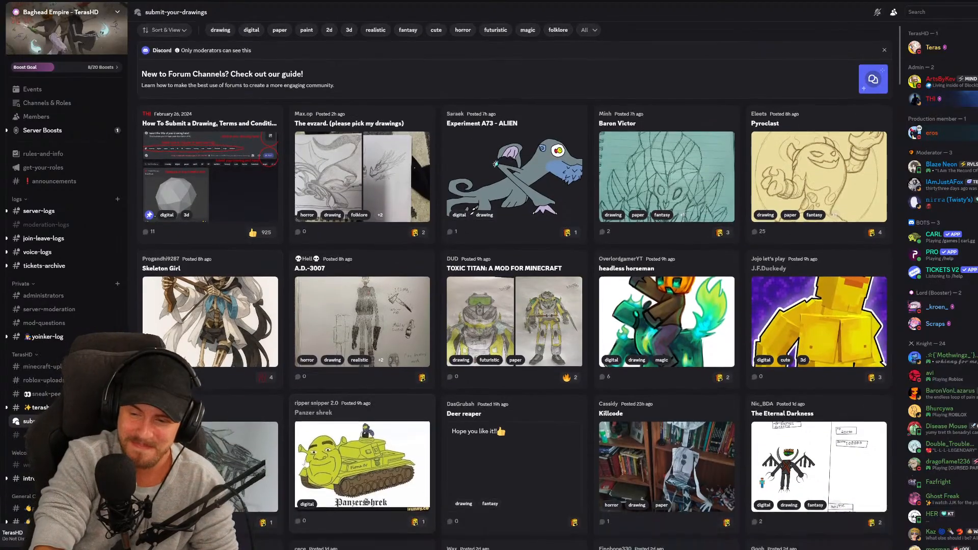
{"action": "left_click", "coordinate": [210, 306]}
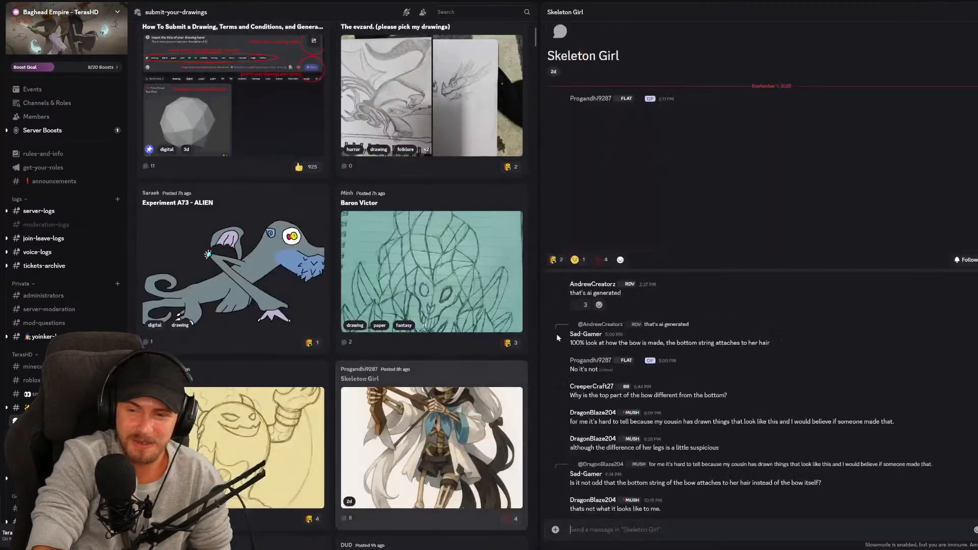
{"action": "left_click", "coordinate": [626, 180]}
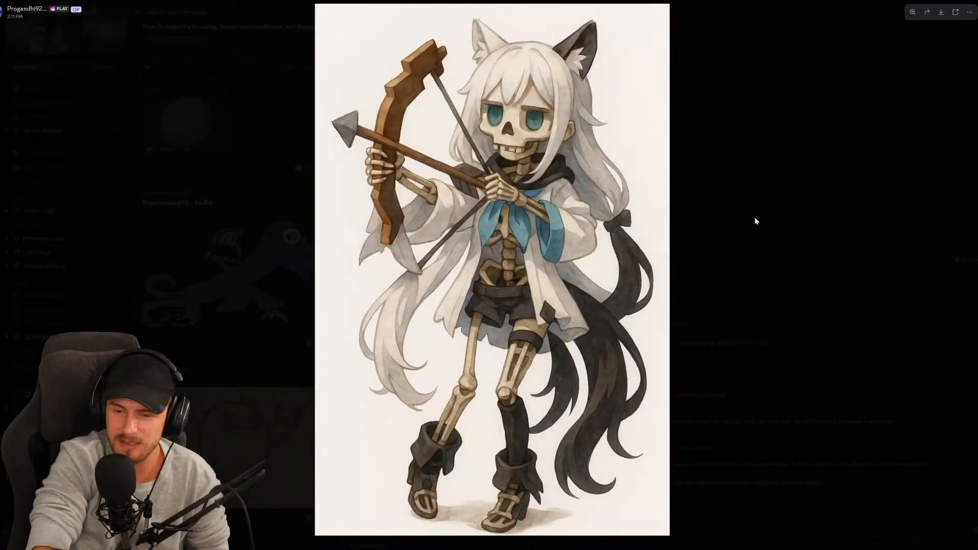
{"action": "left_click", "coordinate": [757, 218]}
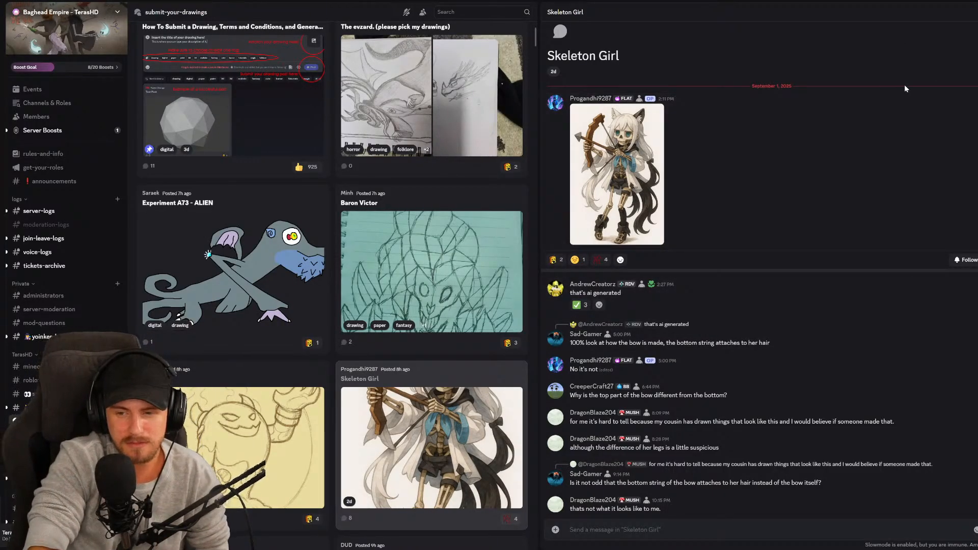
{"action": "key", "text": "Escape"}
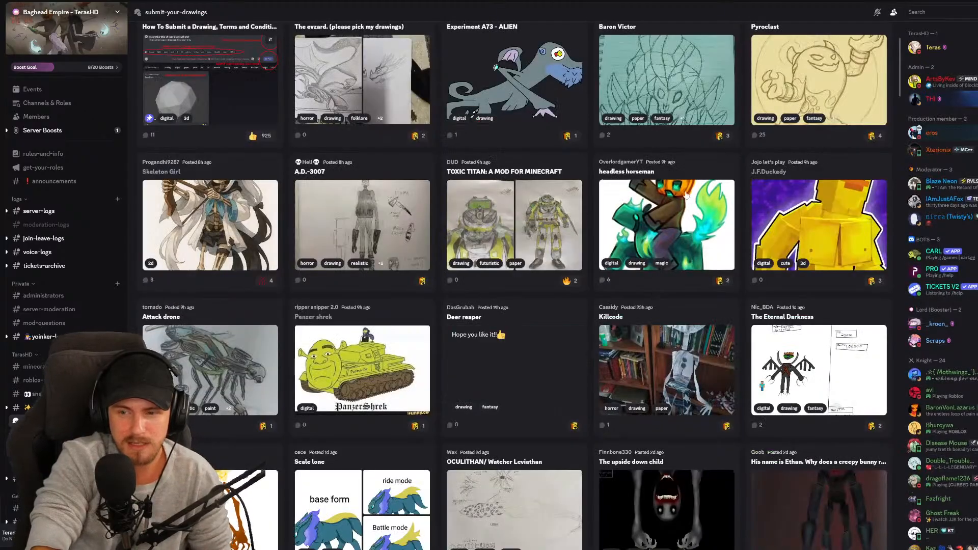
Open the headless horseman submission, examine its drawing enlarged, and close the post
{"action": "left_click", "coordinate": [625, 282]}
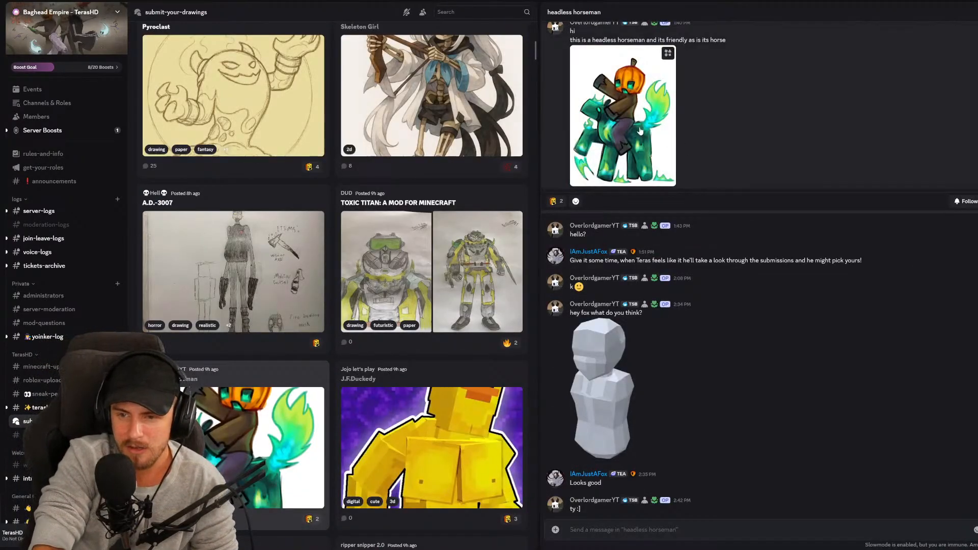
{"action": "scroll", "coordinate": [734, 153], "scroll_direction": "up", "scroll_amount": 2}
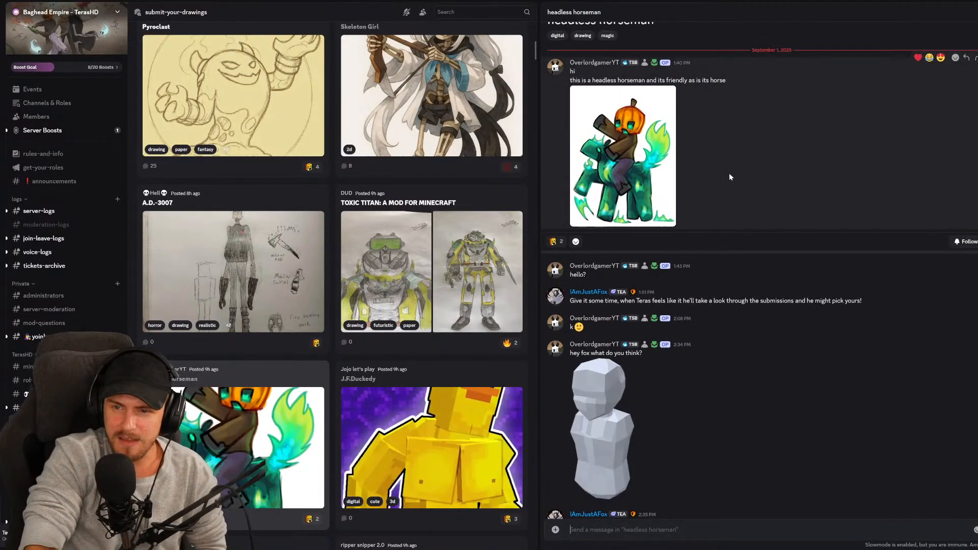
{"action": "left_click", "coordinate": [660, 170]}
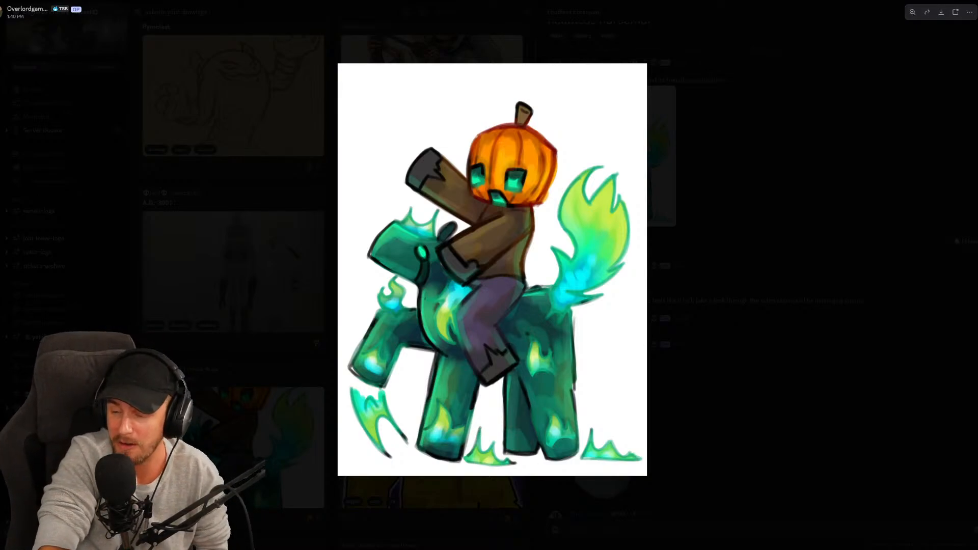
{"action": "left_click", "coordinate": [715, 406]}
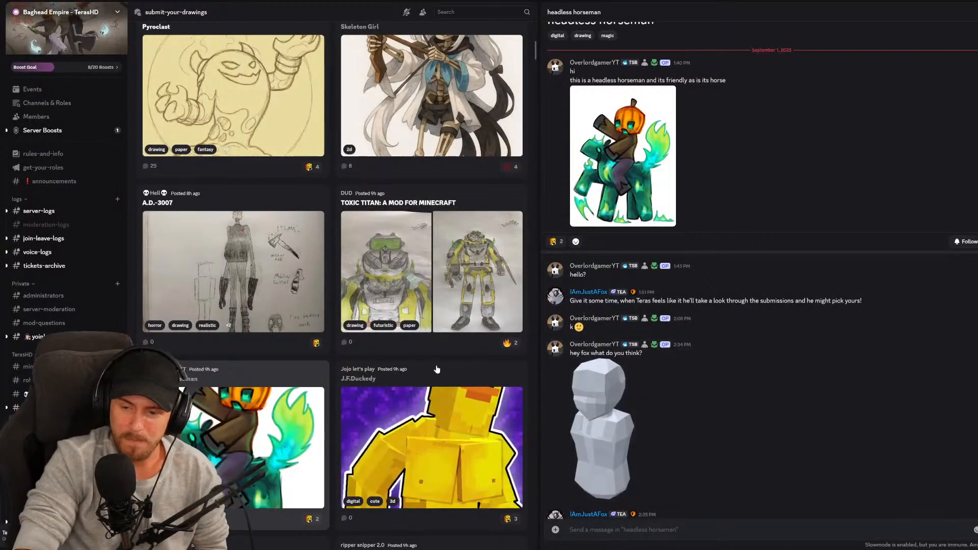
{"action": "left_click", "coordinate": [977, 12]}
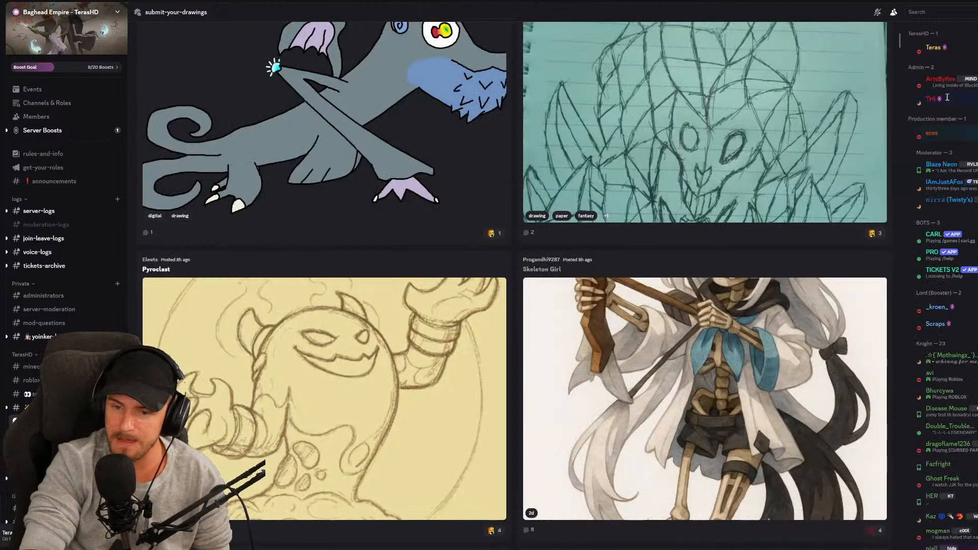
Reopen the headless horseman post's drawing at full size, then copy the image and save it
{"action": "scroll", "coordinate": [737, 294], "scroll_direction": "up", "scroll_amount": 3}
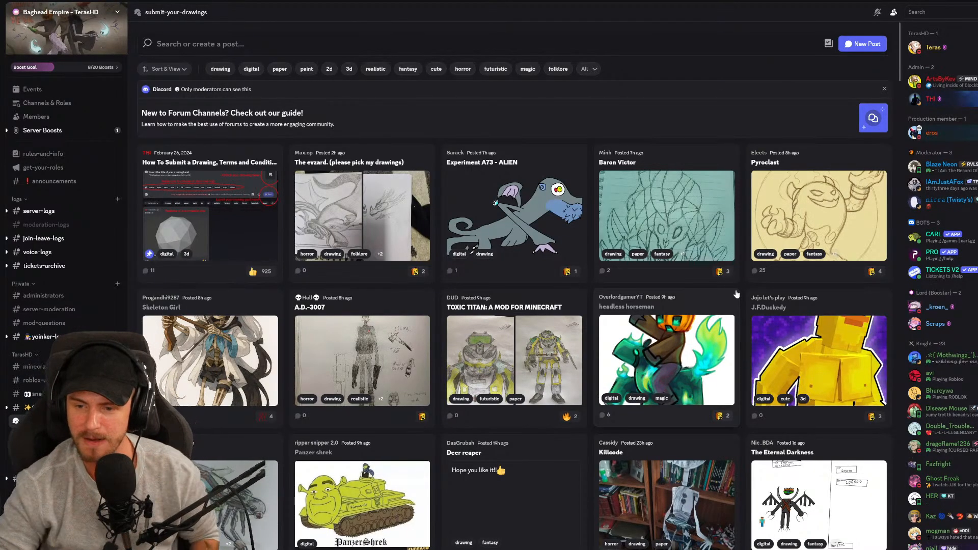
{"action": "left_click", "coordinate": [737, 312]}
{"action": "left_click", "coordinate": [637, 205]}
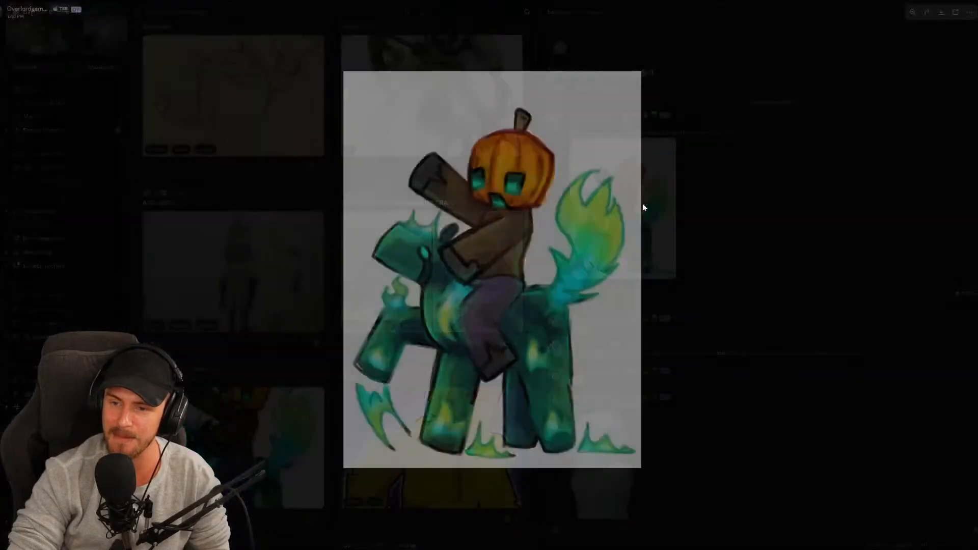
{"action": "right_click", "coordinate": [455, 244]}
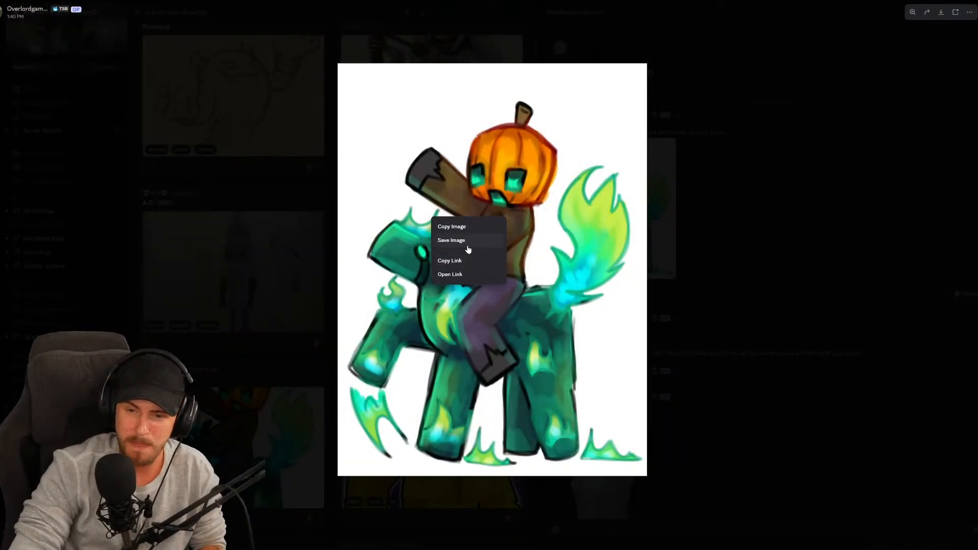
{"action": "left_click", "coordinate": [484, 225]}
{"action": "right_click", "coordinate": [488, 226]}
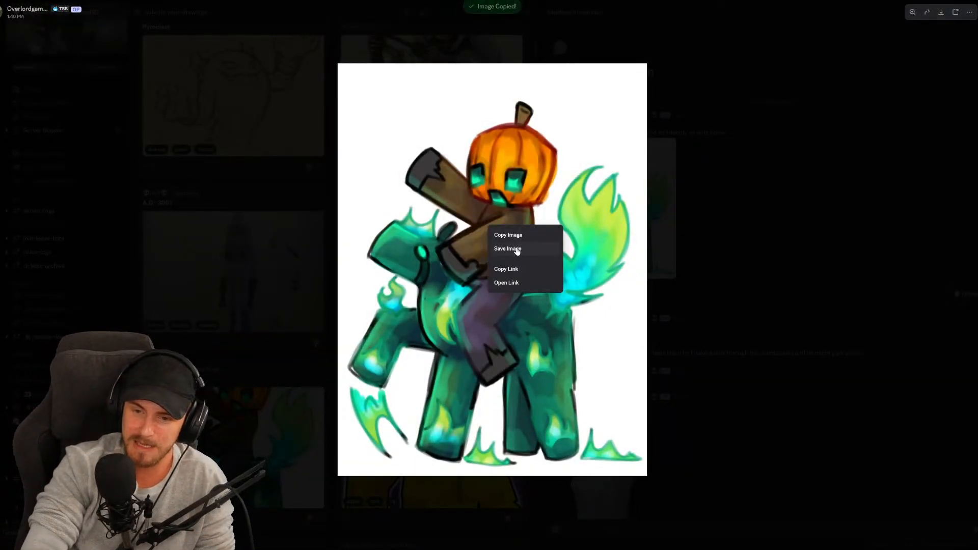
{"action": "left_click", "coordinate": [516, 250]}
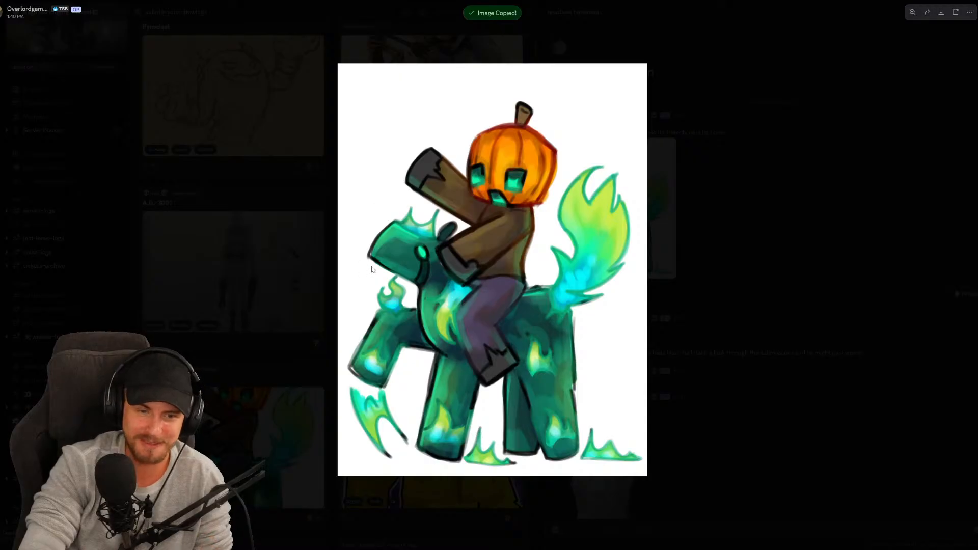
{"action": "left_click", "coordinate": [814, 270]}
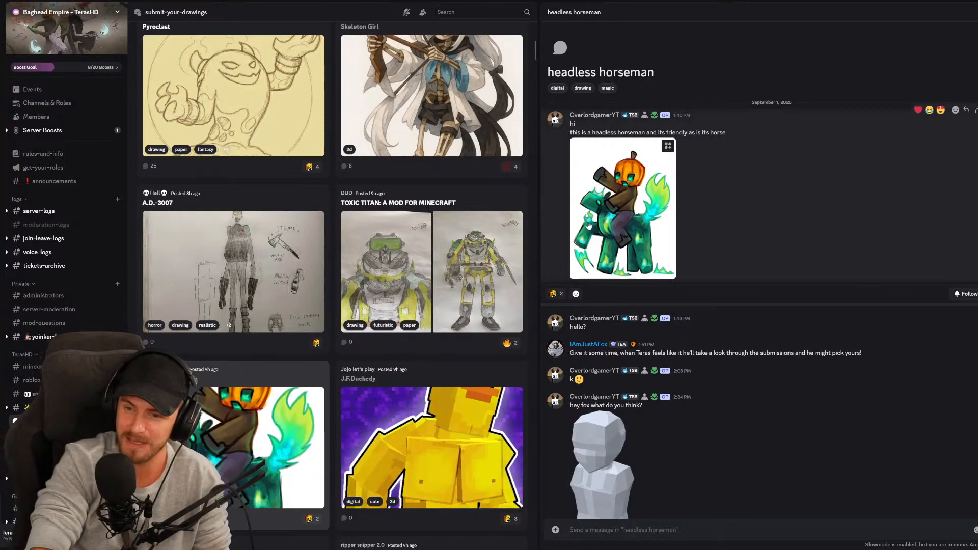
Examine the headless horseman drawing at full size once more and go back to the submissions list
{"action": "left_click", "coordinate": [626, 214]}
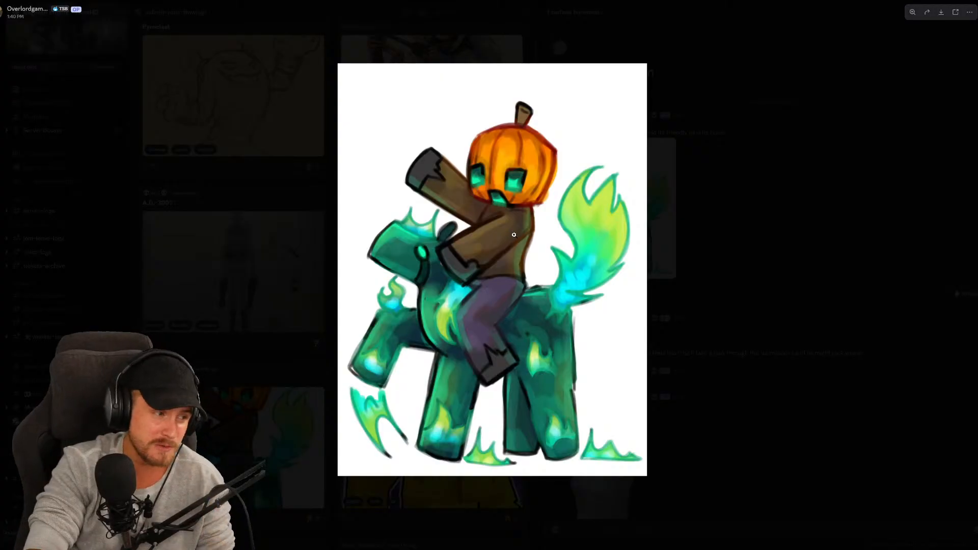
{"action": "left_click", "coordinate": [751, 345]}
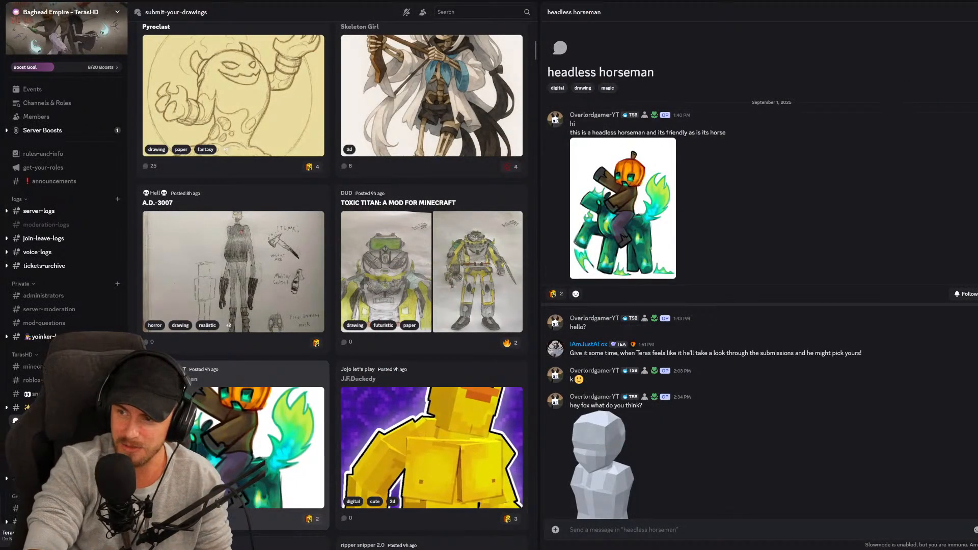
{"action": "key", "text": "Escape"}
{"action": "scroll", "coordinate": [717, 273], "scroll_direction": "up", "scroll_amount": 3}
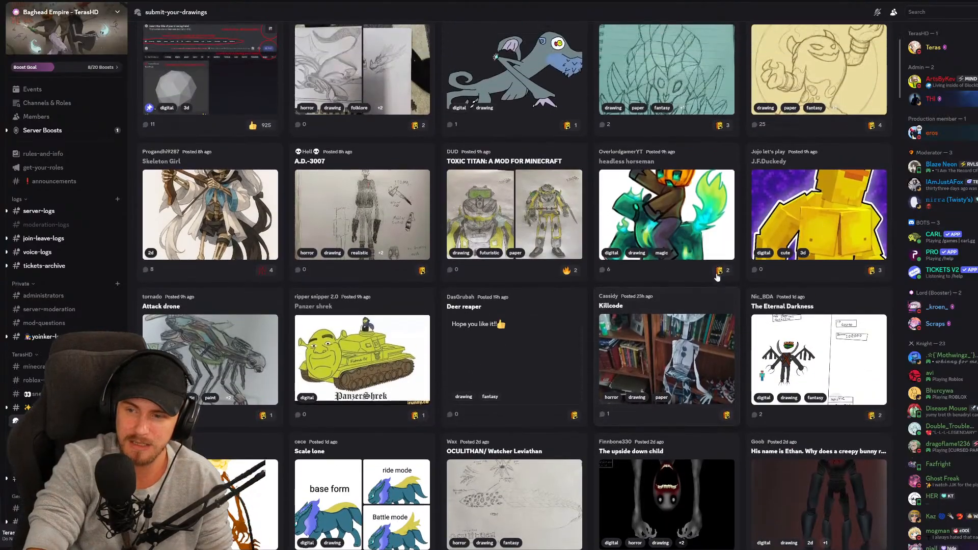
Open the Pyroclast submission, view the fiery monster image in its replies enlarged, and close the enlarged image
{"action": "scroll", "coordinate": [718, 269], "scroll_direction": "up", "scroll_amount": 3}
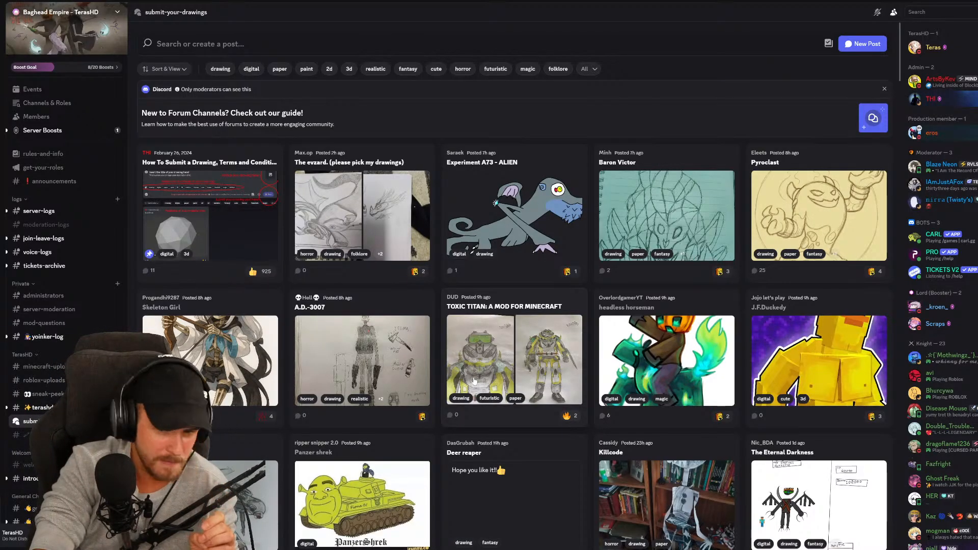
{"action": "left_click", "coordinate": [835, 199]}
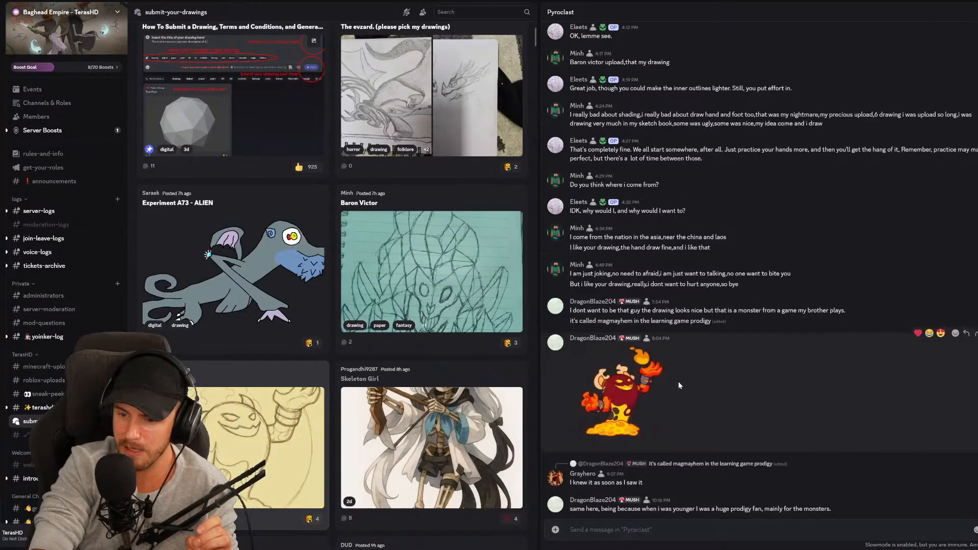
{"action": "scroll", "coordinate": [665, 390], "scroll_direction": "down", "scroll_amount": 4}
{"action": "left_click", "coordinate": [665, 392]}
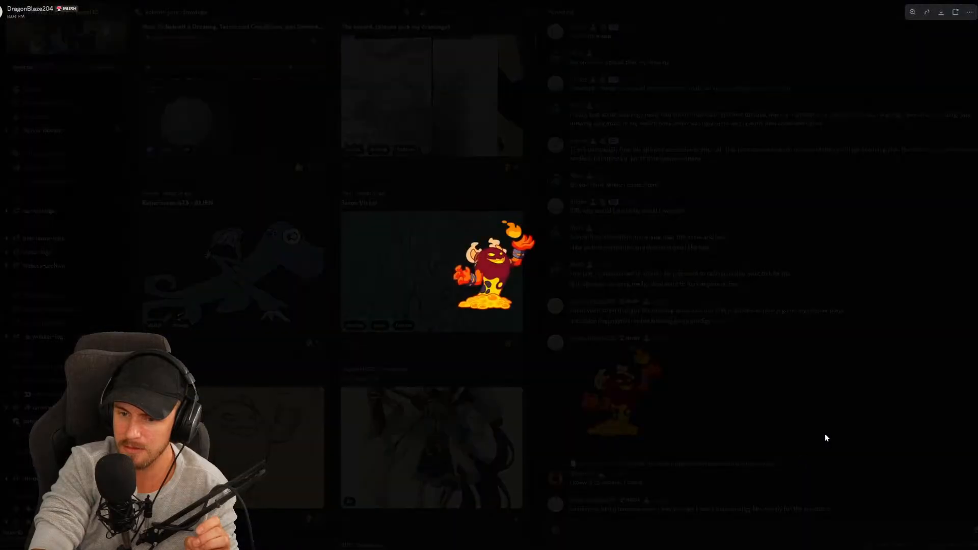
{"action": "left_click", "coordinate": [824, 436]}
Compare the original Pyroclast drawing with the monster image in the replies, and close the post
{"action": "scroll", "coordinate": [792, 424], "scroll_direction": "up", "scroll_amount": 15}
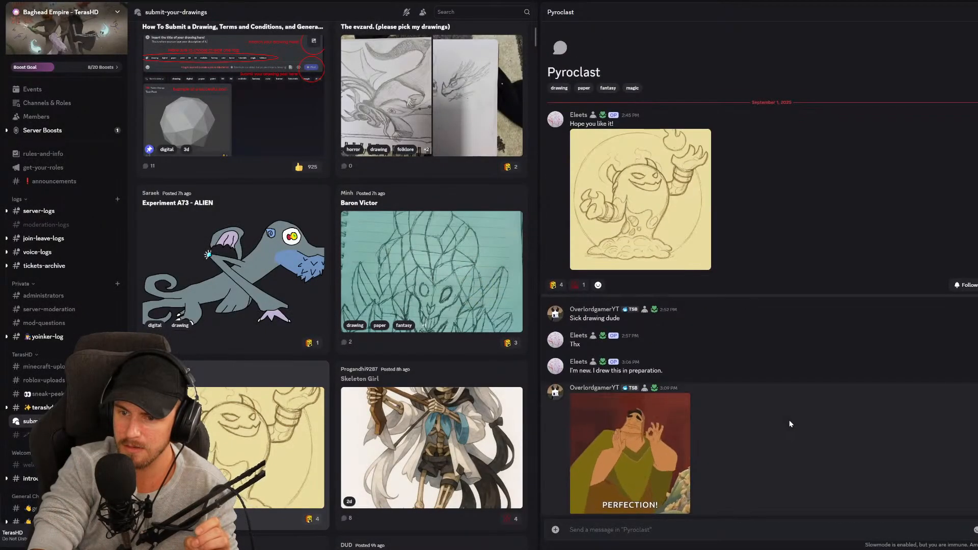
{"action": "scroll", "coordinate": [790, 424], "scroll_direction": "down", "scroll_amount": 15}
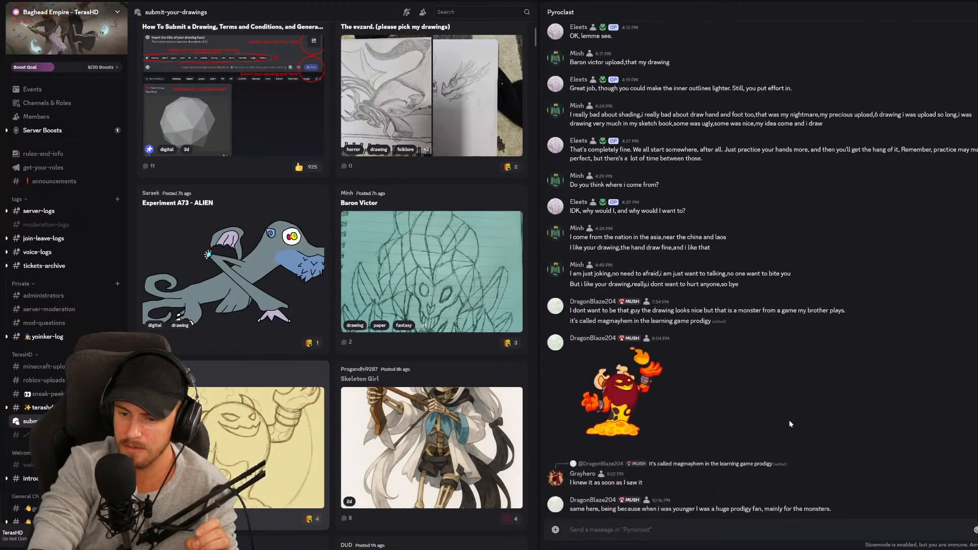
{"action": "scroll", "coordinate": [790, 424], "scroll_direction": "up", "scroll_amount": 15}
{"action": "scroll", "coordinate": [780, 426], "scroll_direction": "down", "scroll_amount": 15}
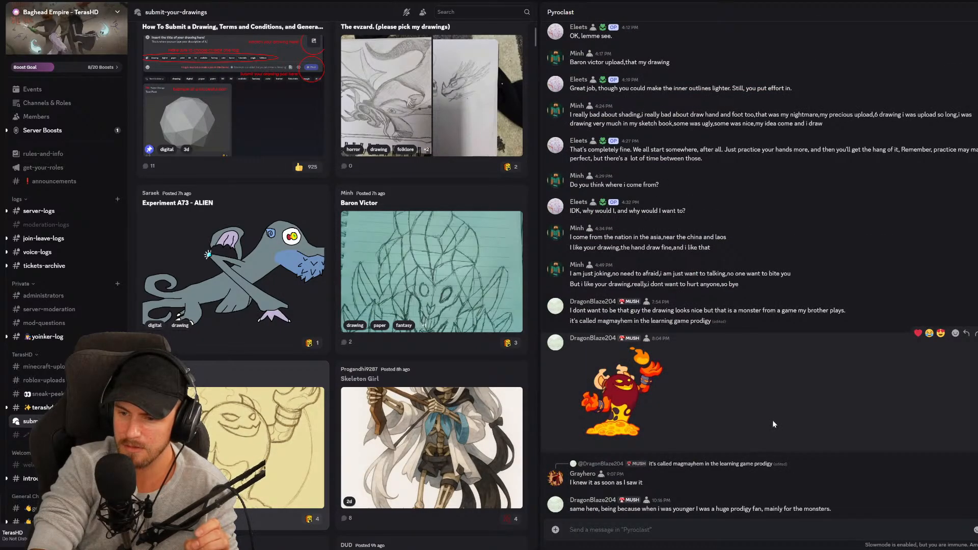
{"action": "scroll", "coordinate": [755, 403], "scroll_direction": "up", "scroll_amount": 15}
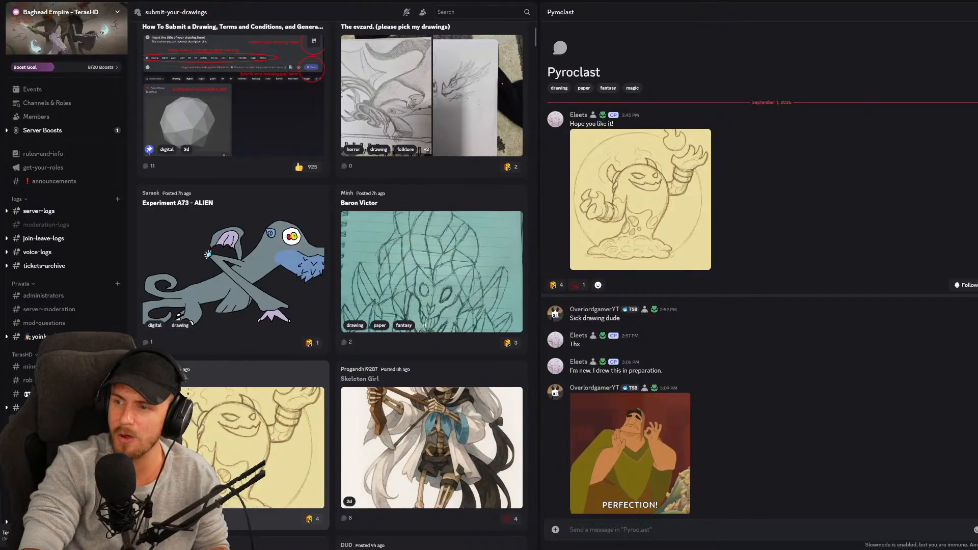
{"action": "key", "text": "Escape"}
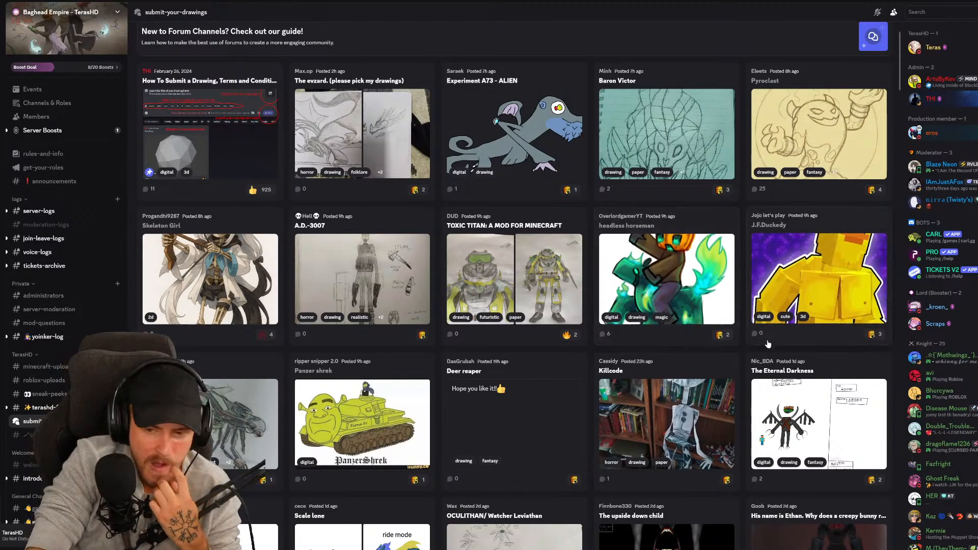
Browse the following submissions, open the Mossback turtle post to look at its drawing, and close the post
{"action": "scroll", "coordinate": [725, 376], "scroll_direction": "down", "scroll_amount": 2}
{"action": "scroll", "coordinate": [724, 376], "scroll_direction": "down", "scroll_amount": 3}
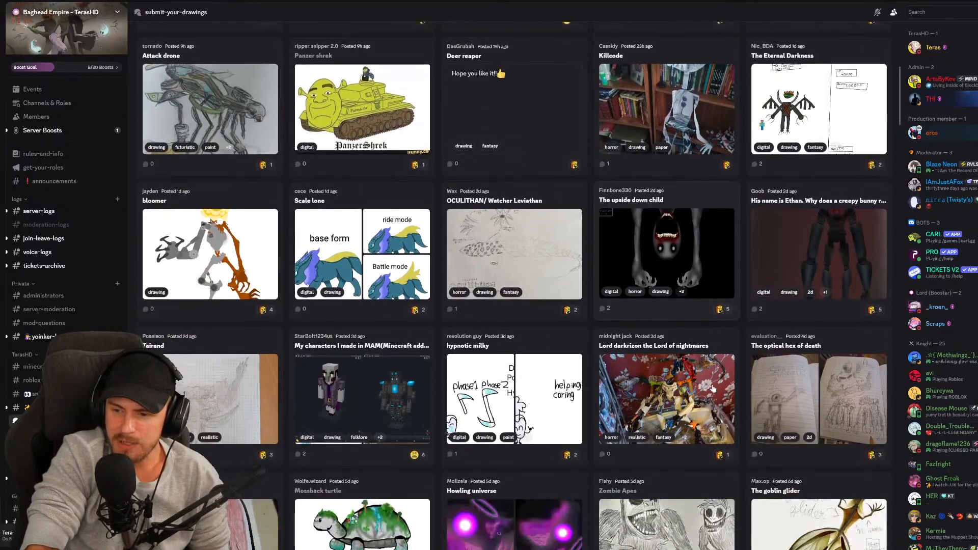
{"action": "scroll", "coordinate": [450, 395], "scroll_direction": "up", "scroll_amount": 5}
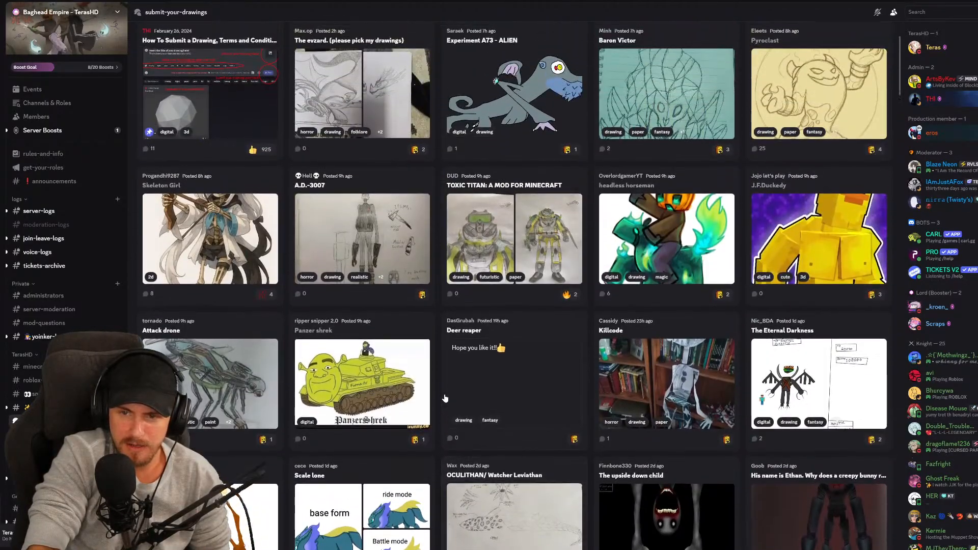
{"action": "scroll", "coordinate": [450, 396], "scroll_direction": "down", "scroll_amount": 5}
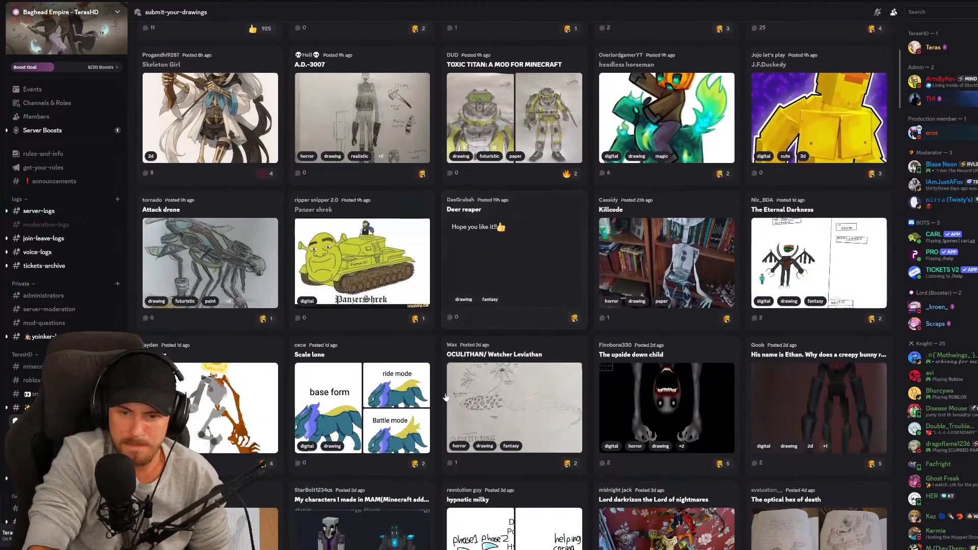
{"action": "scroll", "coordinate": [458, 371], "scroll_direction": "down", "scroll_amount": 3}
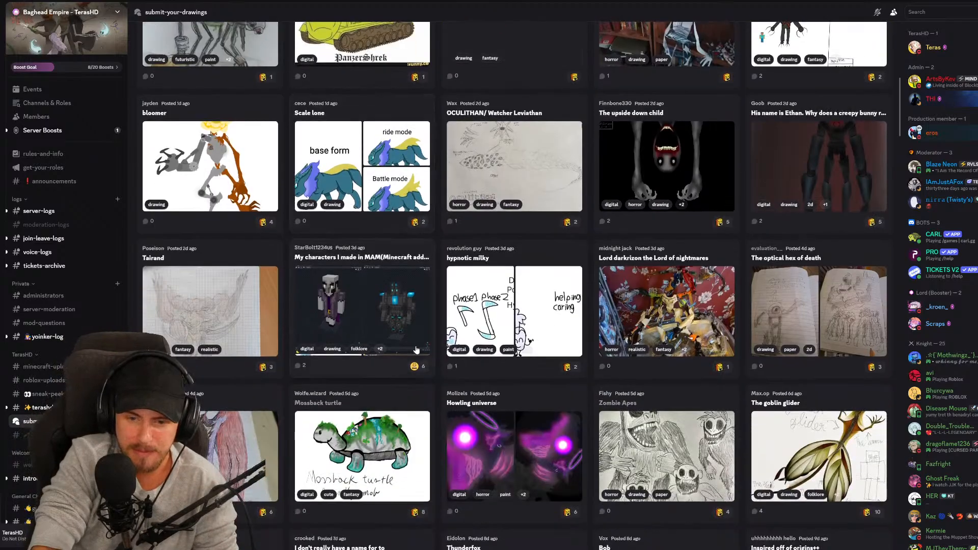
{"action": "scroll", "coordinate": [458, 371], "scroll_direction": "down", "scroll_amount": 1}
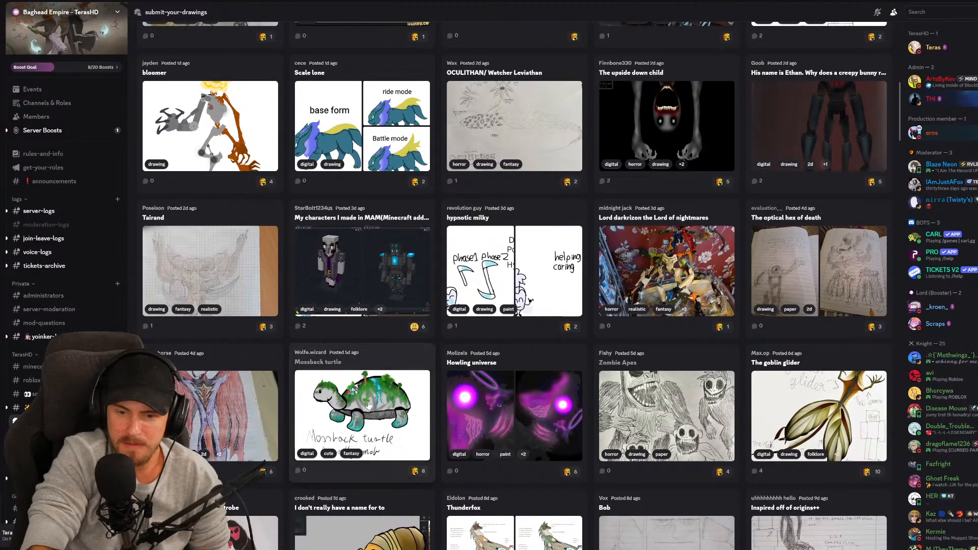
{"action": "left_click", "coordinate": [361, 418]}
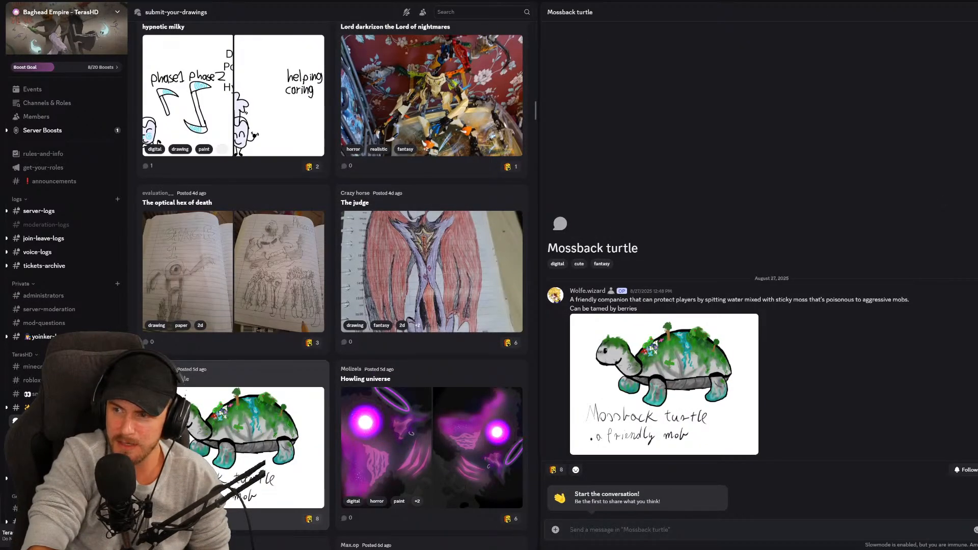
{"action": "left_click", "coordinate": [977, 12]}
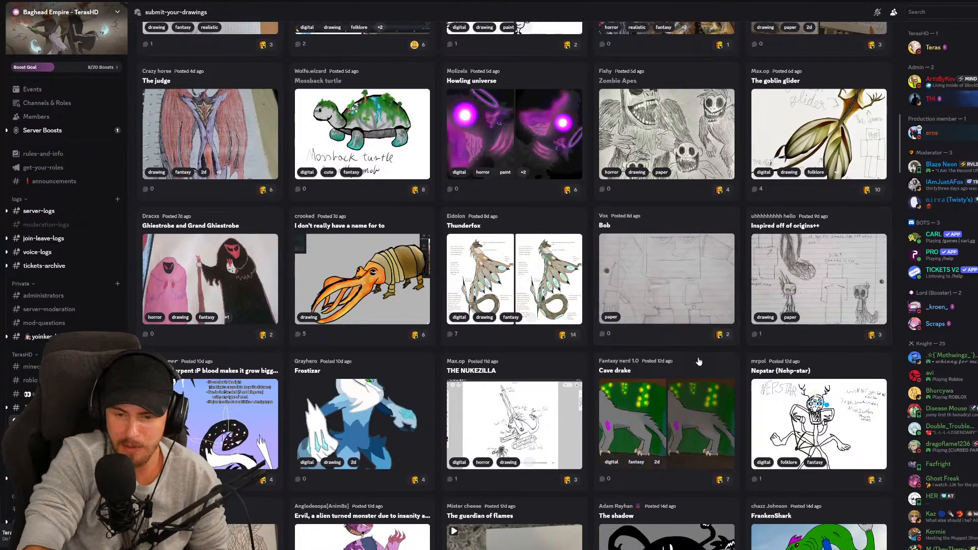
Browse older submissions, open Rogues Gallery #20: The Broadcast, and view its skeletal drawing enlarged
{"action": "scroll", "coordinate": [367, 458], "scroll_direction": "down", "scroll_amount": 2}
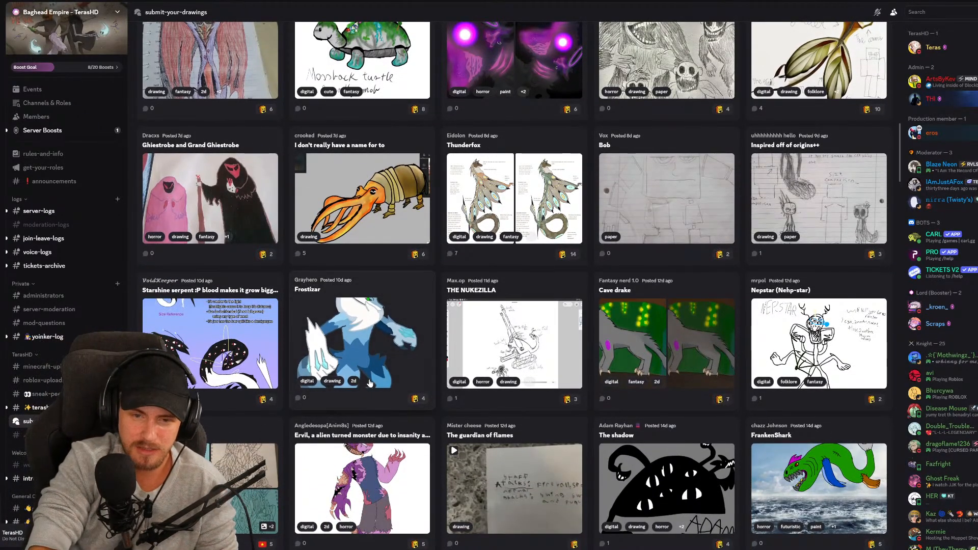
{"action": "scroll", "coordinate": [494, 390], "scroll_direction": "down", "scroll_amount": 2}
{"action": "scroll", "coordinate": [511, 399], "scroll_direction": "down", "scroll_amount": 5}
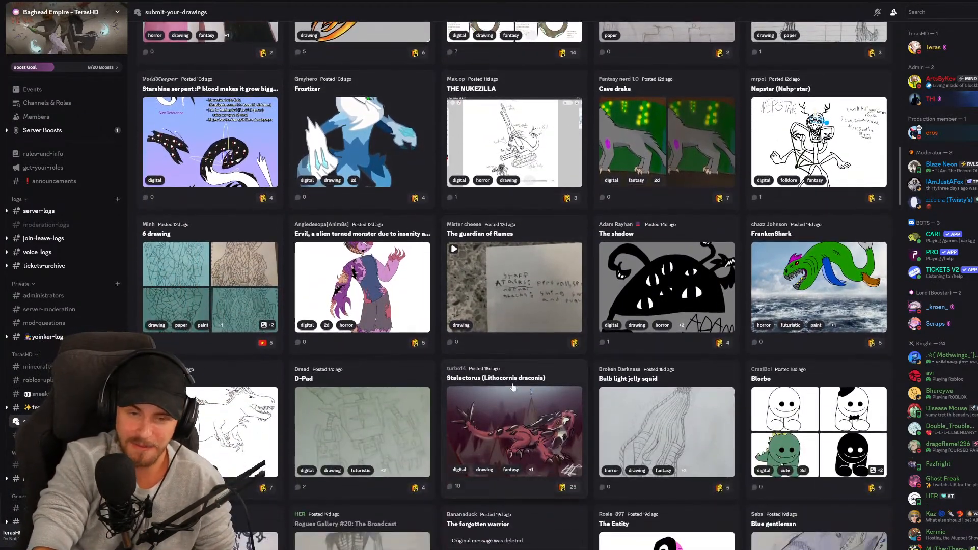
{"action": "scroll", "coordinate": [509, 393], "scroll_direction": "down", "scroll_amount": 2}
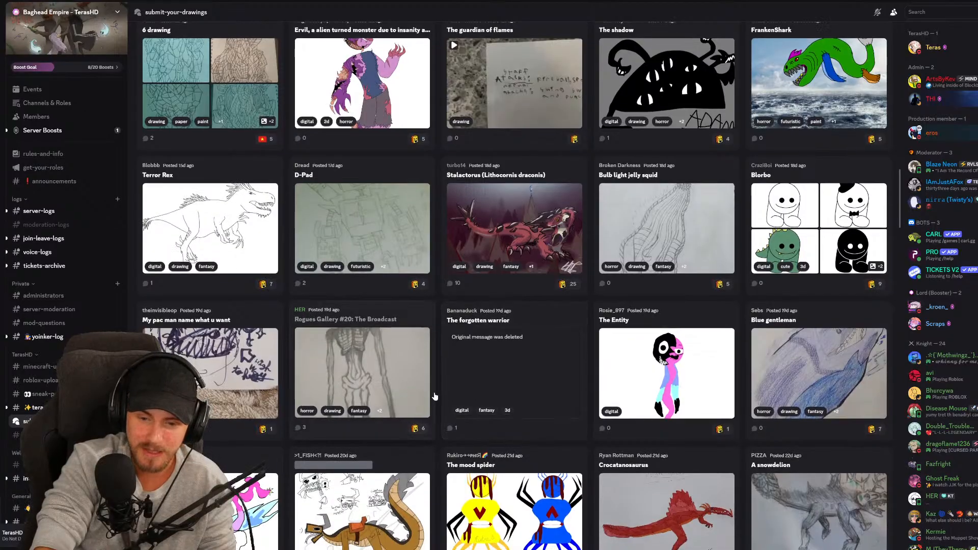
{"action": "scroll", "coordinate": [443, 397], "scroll_direction": "down", "scroll_amount": 2}
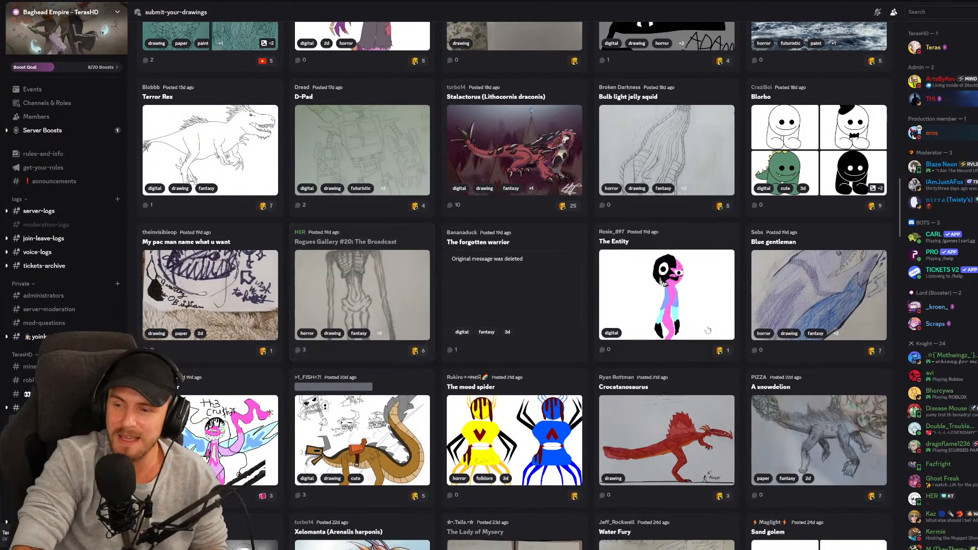
{"action": "left_click", "coordinate": [382, 295]}
{"action": "left_click", "coordinate": [605, 280]}
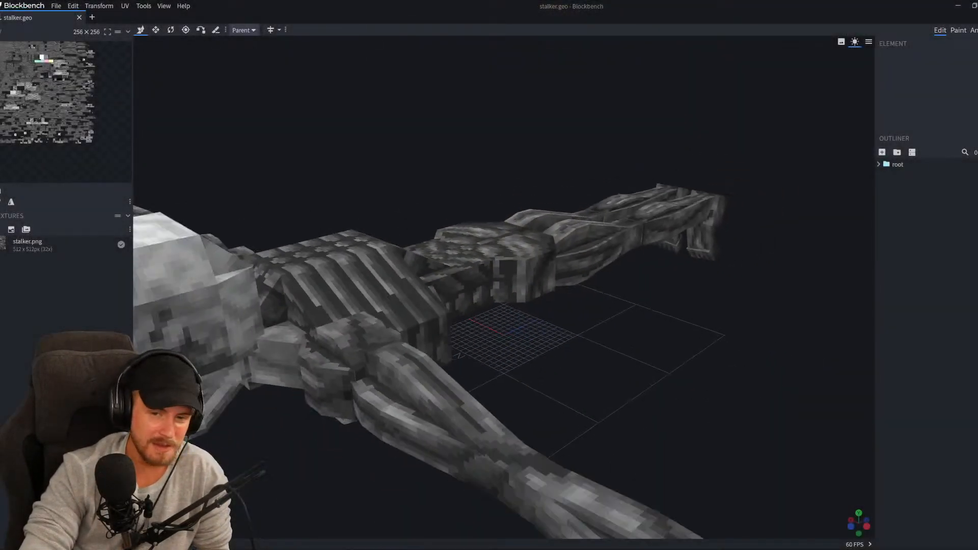
Switch to Blockbench and inspect the whole stalker model from several angles, including from above
{"action": "scroll", "coordinate": [306, 439], "scroll_direction": "down", "scroll_amount": 8}
{"action": "left_click_drag", "start_coordinate": [311, 444], "coordinate": [379, 341]}
{"action": "right_click_drag", "start_coordinate": [351, 386], "coordinate": [302, 419]}
{"action": "left_click_drag", "start_coordinate": [302, 422], "coordinate": [328, 362]}
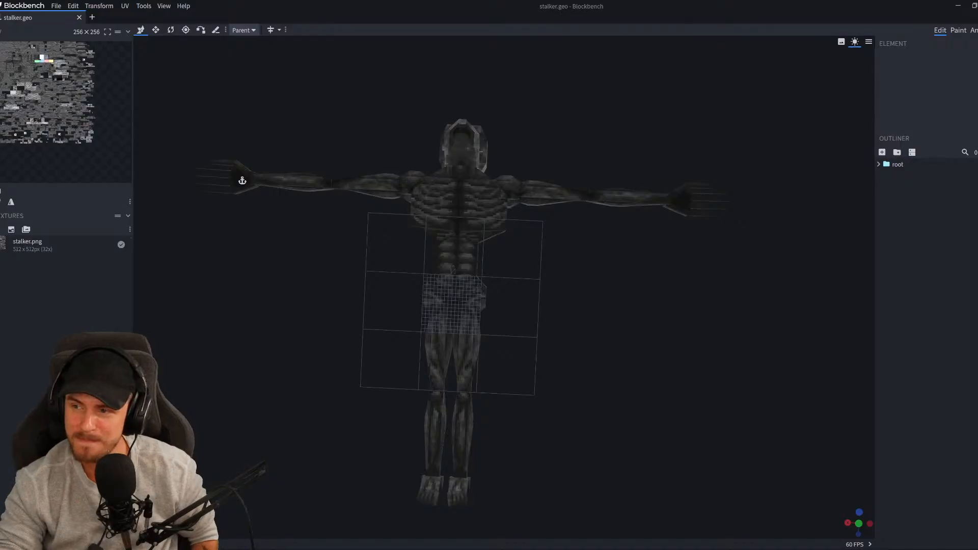
Switch the stalker model to animation mode to look at it there, and close the stalker.geo project
{"action": "left_click", "coordinate": [975, 30]}
{"action": "scroll", "coordinate": [665, 292], "scroll_direction": "down", "scroll_amount": 3}
{"action": "left_click_drag", "start_coordinate": [665, 292], "coordinate": [544, 304]}
{"action": "scroll", "coordinate": [596, 380], "scroll_direction": "up", "scroll_amount": 3}
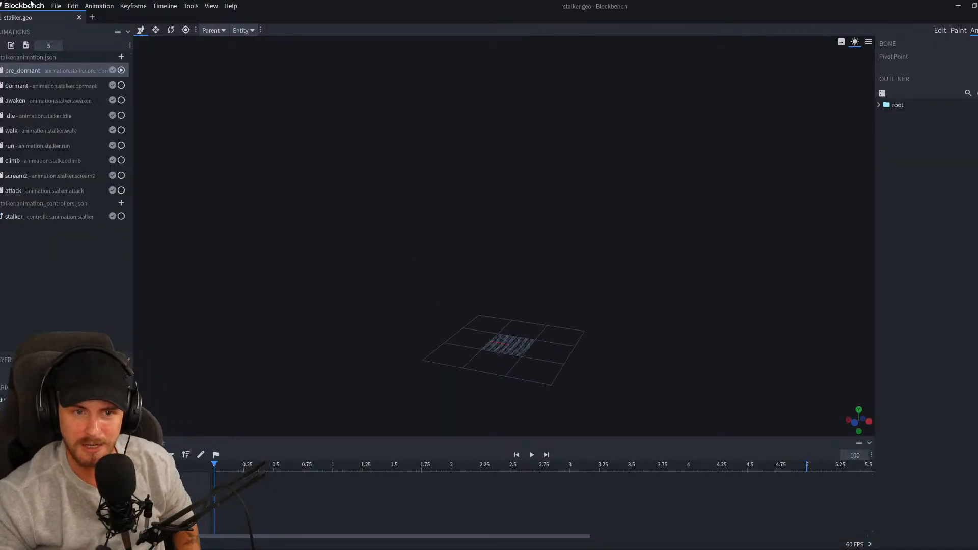
{"action": "left_click", "coordinate": [79, 17]}
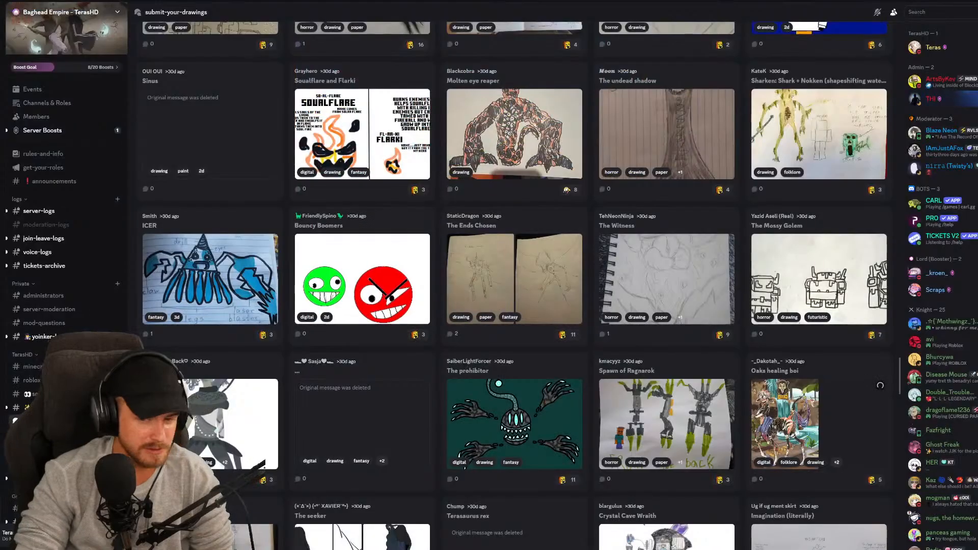
In the Discord submissions forum, open the Molten eye reaper post, view its drawing enlarged, and close the post
{"action": "scroll", "coordinate": [504, 171], "scroll_direction": "up", "scroll_amount": 1}
{"action": "left_click", "coordinate": [503, 172]}
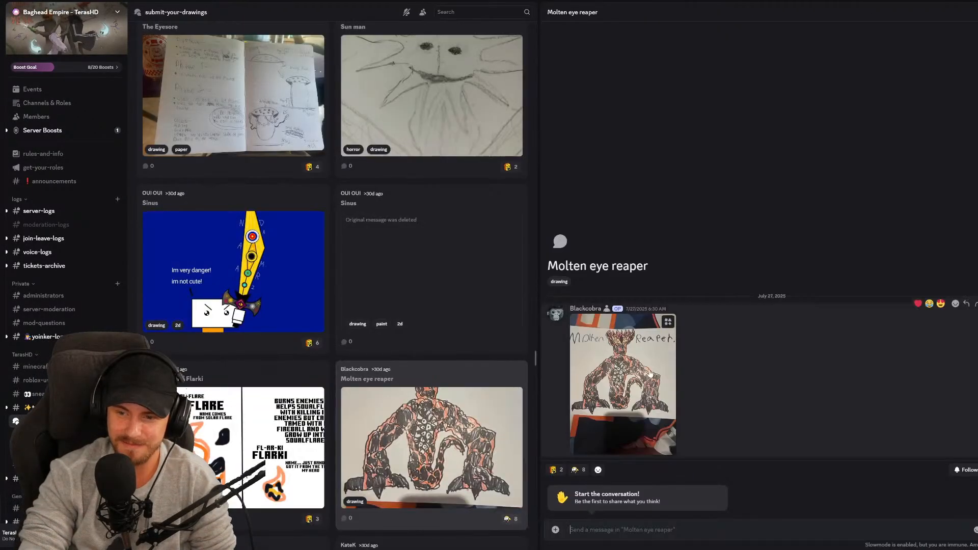
{"action": "left_click", "coordinate": [624, 351]}
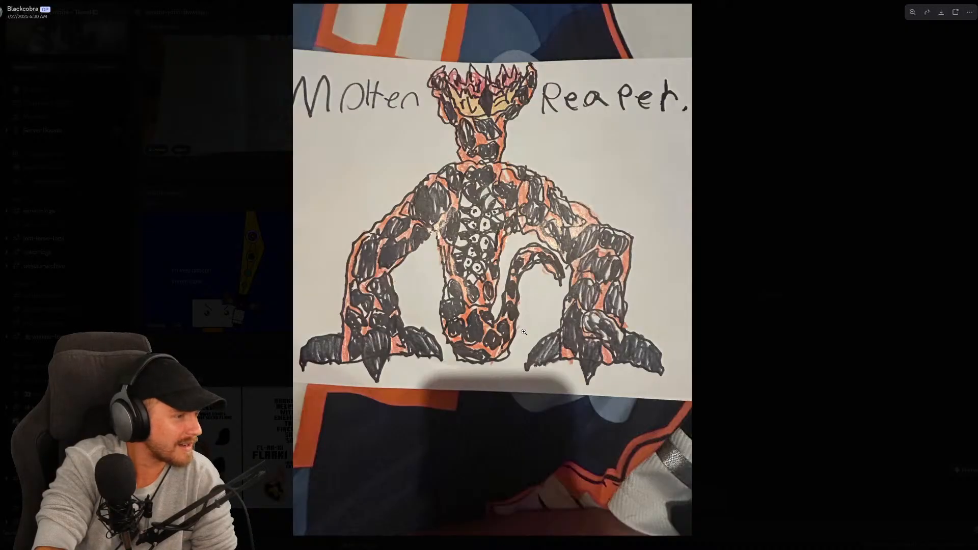
{"action": "left_click", "coordinate": [754, 255]}
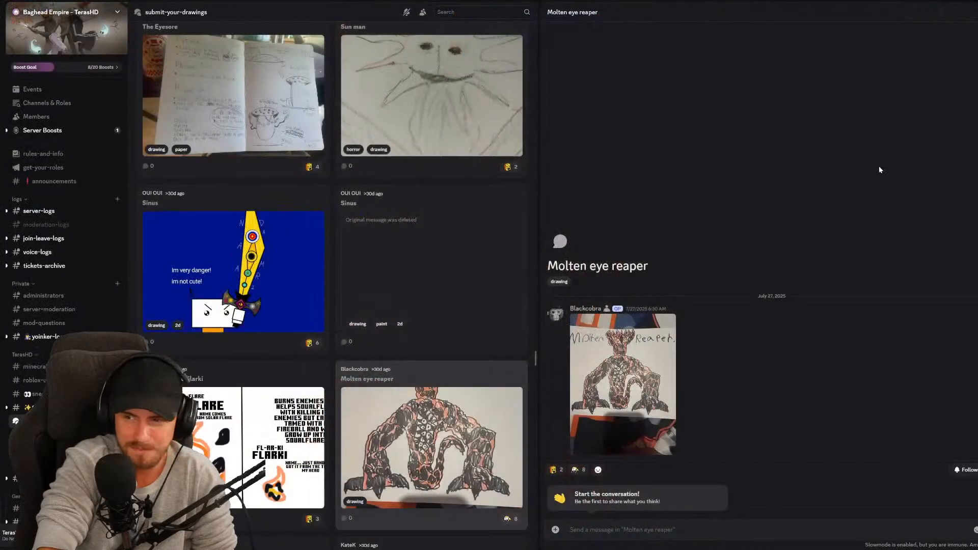
{"action": "key", "text": "Escape"}
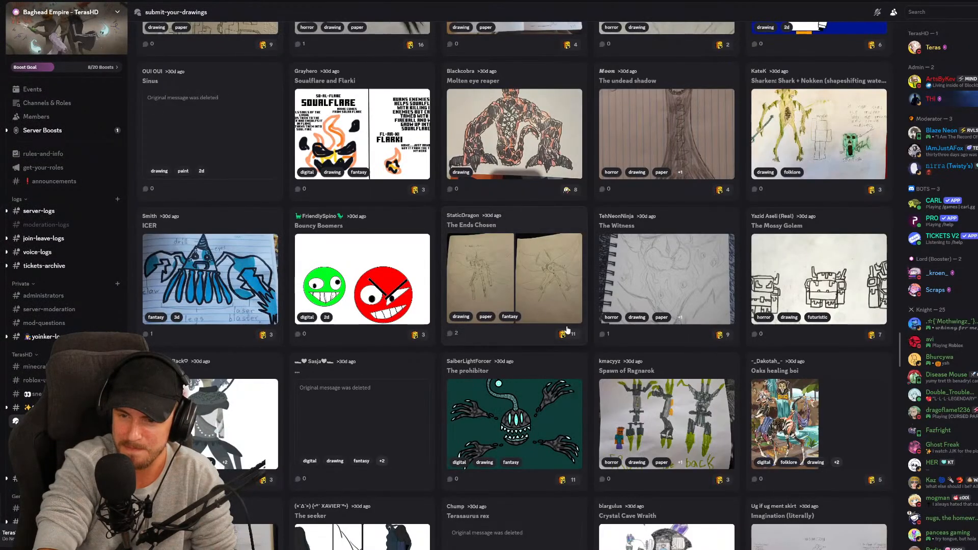
Examine the submissions around and below Molten eye reaper for other creature drawings suitable as a model
{"action": "scroll", "coordinate": [572, 251], "scroll_direction": "down", "scroll_amount": 3}
{"action": "scroll", "coordinate": [570, 335], "scroll_direction": "down", "scroll_amount": 6}
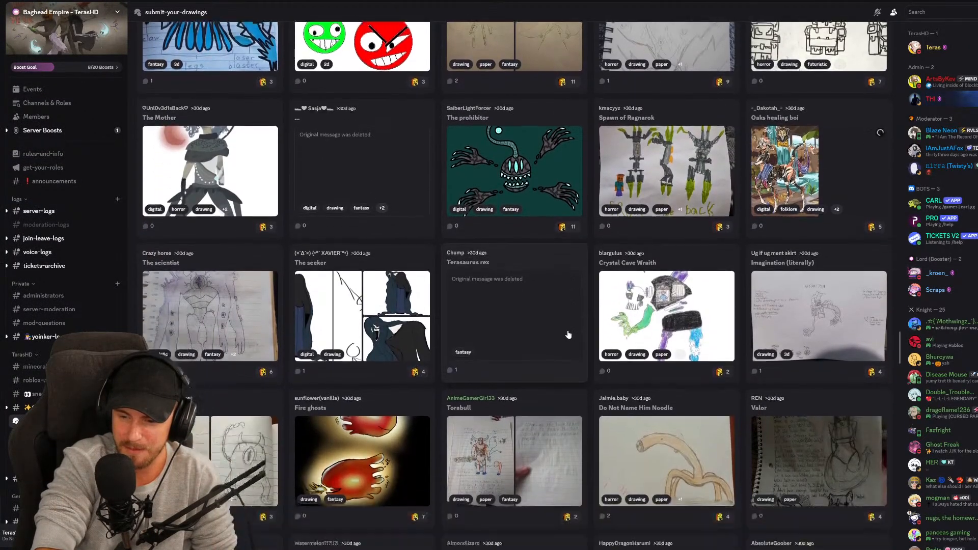
{"action": "scroll", "coordinate": [569, 334], "scroll_direction": "down", "scroll_amount": 2}
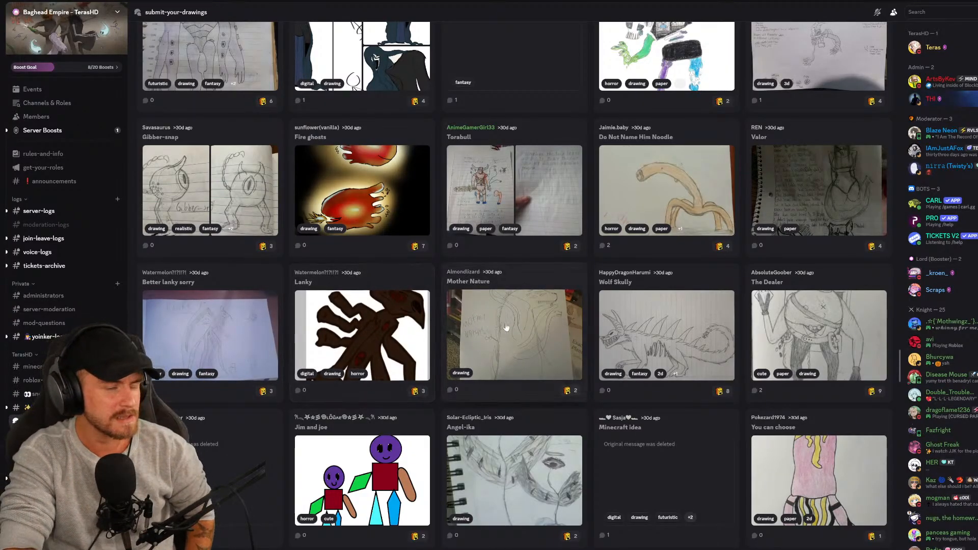
{"action": "scroll", "coordinate": [514, 326], "scroll_direction": "up", "scroll_amount": 8}
{"action": "scroll", "coordinate": [514, 326], "scroll_direction": "up", "scroll_amount": 3}
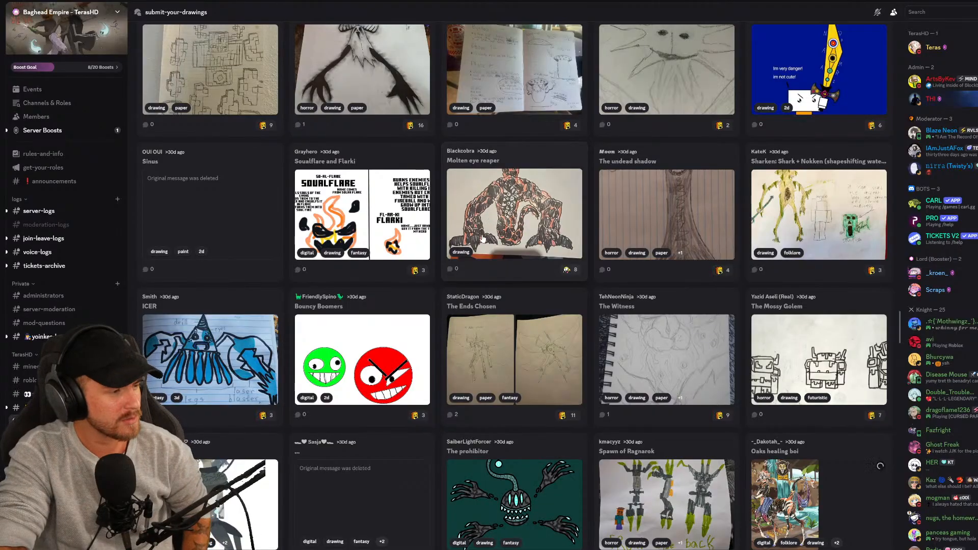
{"action": "scroll", "coordinate": [484, 245], "scroll_direction": "down", "scroll_amount": 6}
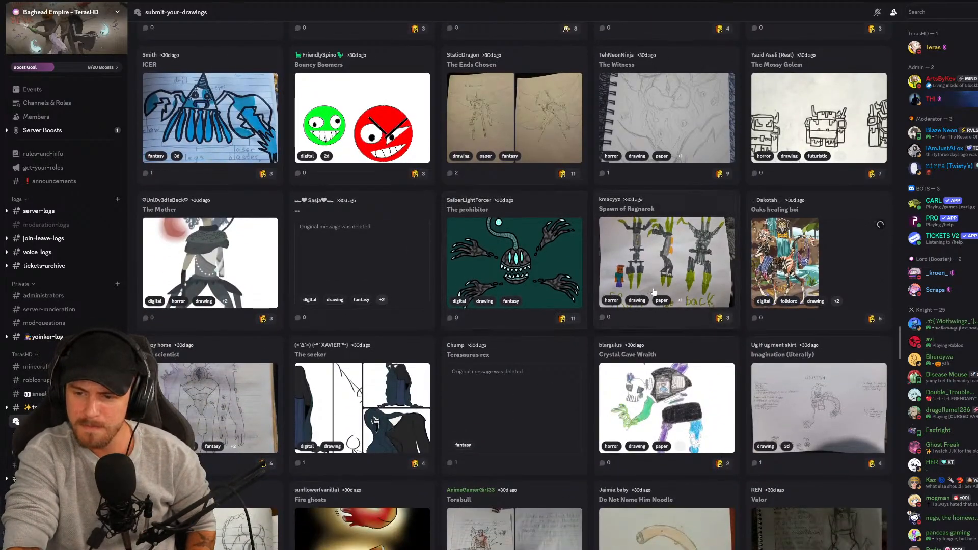
{"action": "scroll", "coordinate": [502, 300], "scroll_direction": "down", "scroll_amount": 4}
{"action": "scroll", "coordinate": [433, 400], "scroll_direction": "down", "scroll_amount": 2}
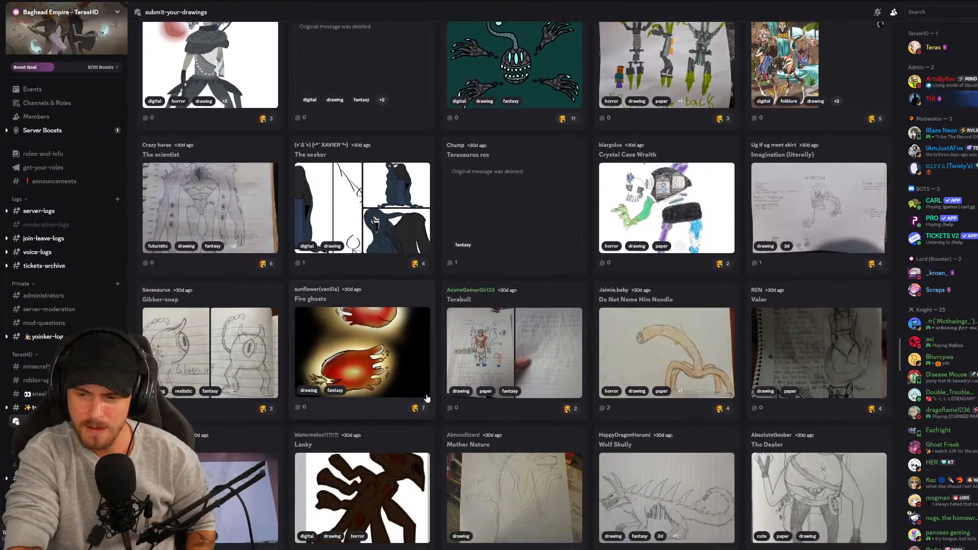
Open the Valor submission, view its notebook drawing enlarged, and close the enlarged image
{"action": "left_click", "coordinate": [815, 316]}
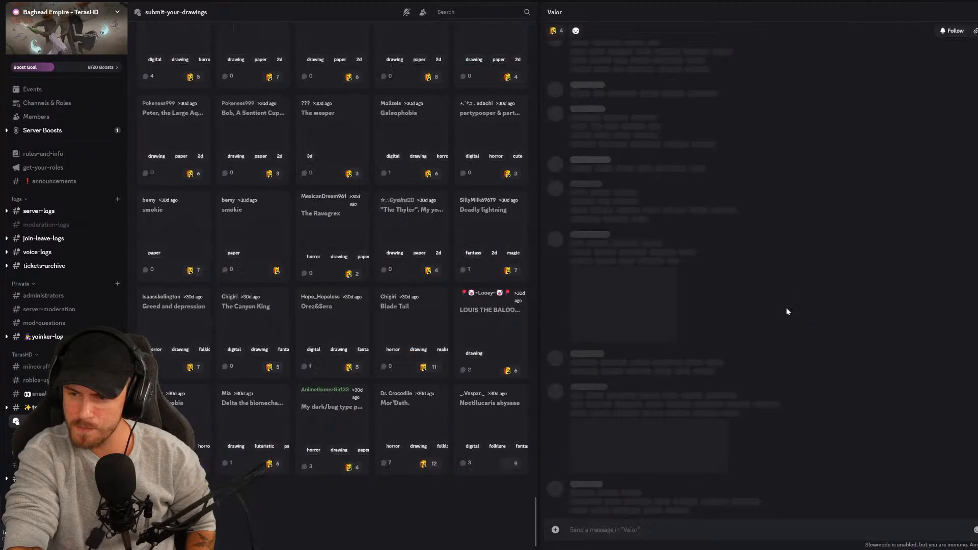
{"action": "left_click", "coordinate": [632, 387]}
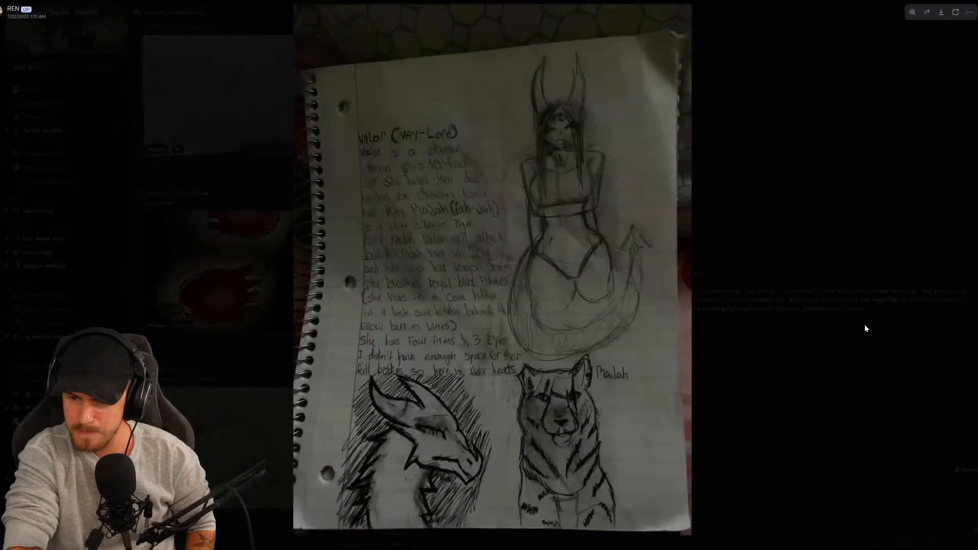
{"action": "left_click", "coordinate": [955, 104]}
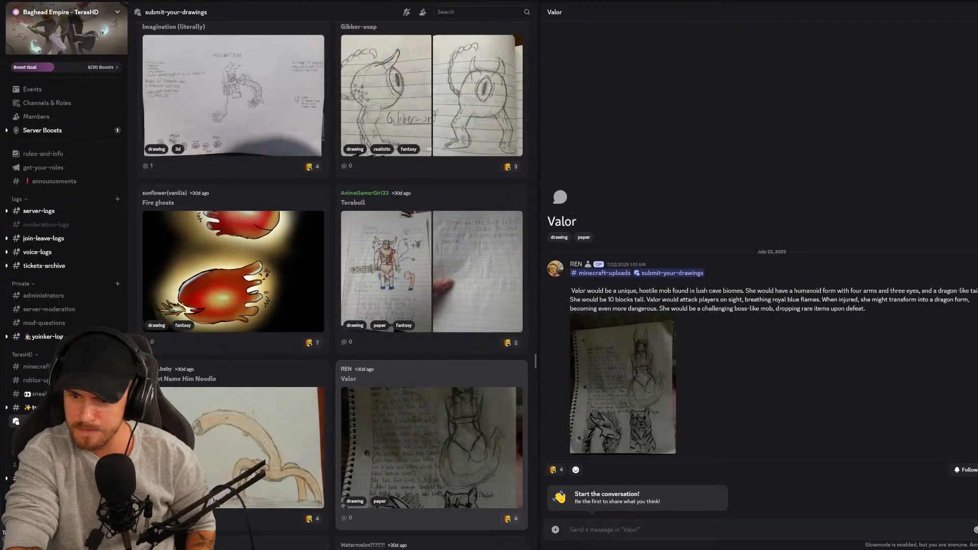
Close the Valor post, open the come almas / eat souls submission, view its drawing enlarged, and close it
{"action": "key", "text": "Escape"}
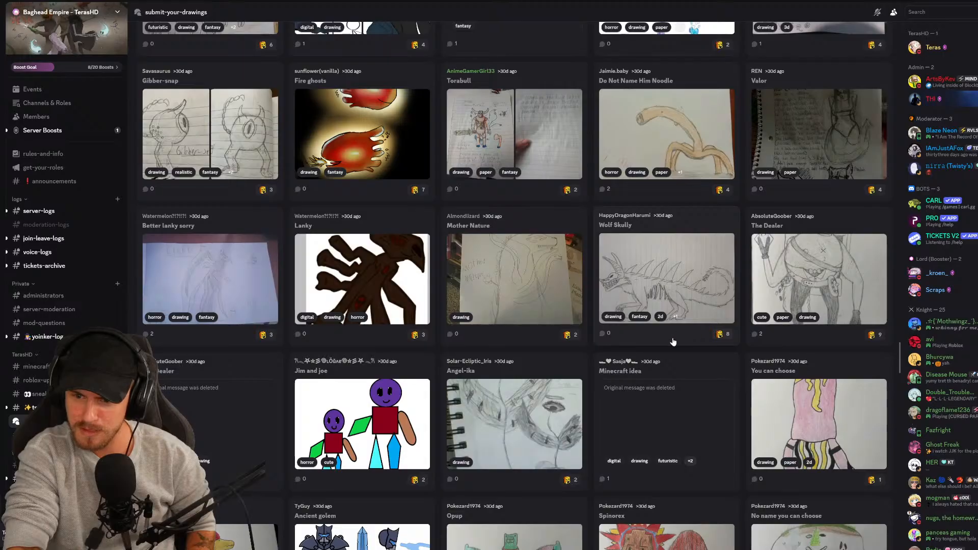
{"action": "scroll", "coordinate": [674, 342], "scroll_direction": "down", "scroll_amount": 4}
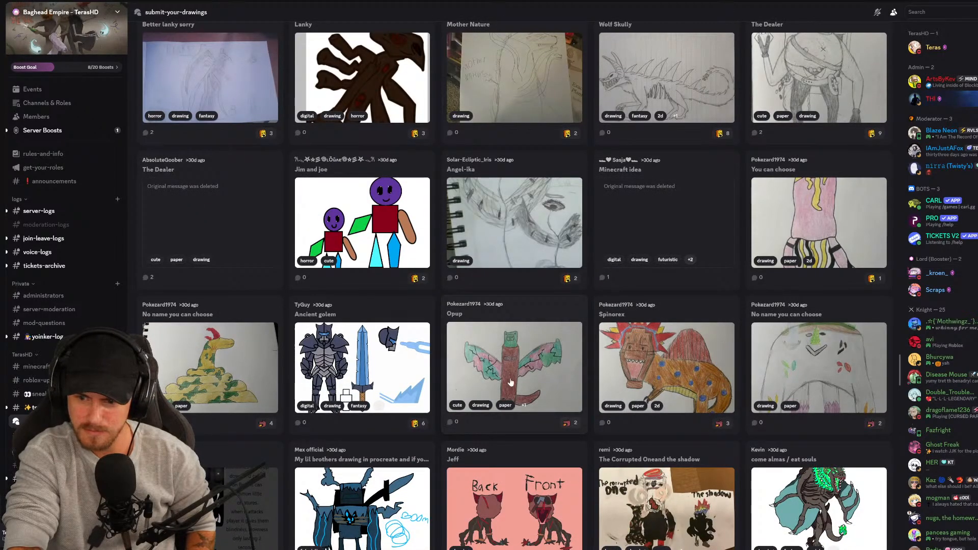
{"action": "scroll", "coordinate": [510, 383], "scroll_direction": "down", "scroll_amount": 1}
{"action": "scroll", "coordinate": [729, 438], "scroll_direction": "down", "scroll_amount": 1}
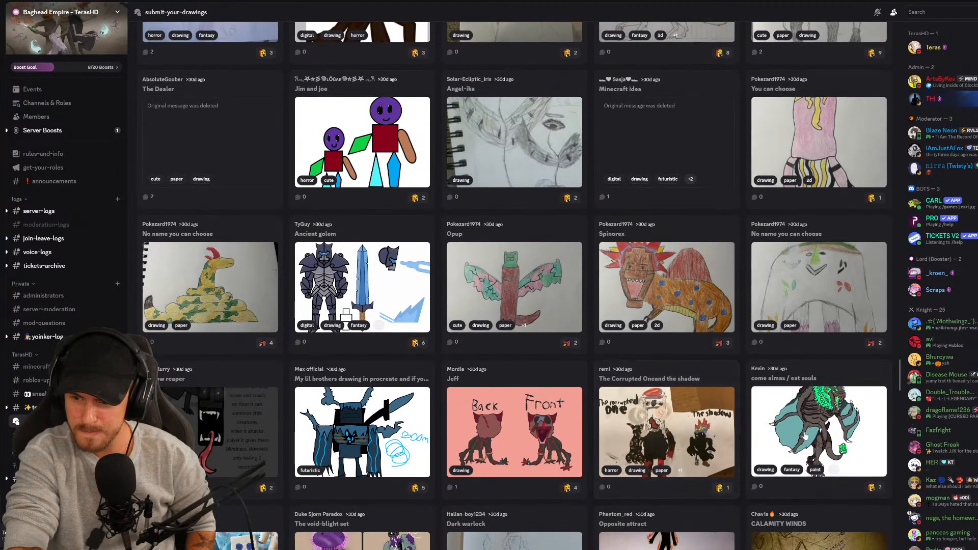
{"action": "left_click", "coordinate": [800, 437]}
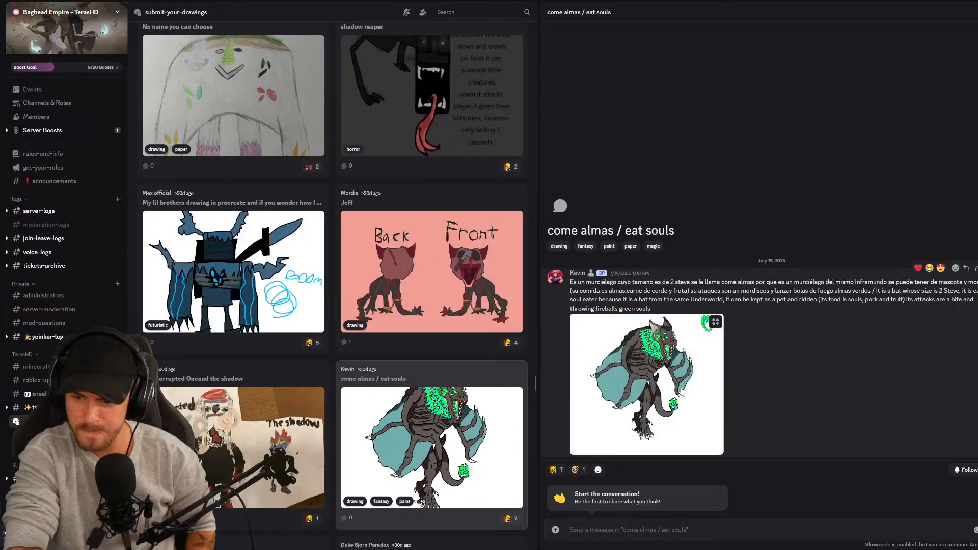
{"action": "left_click", "coordinate": [681, 388]}
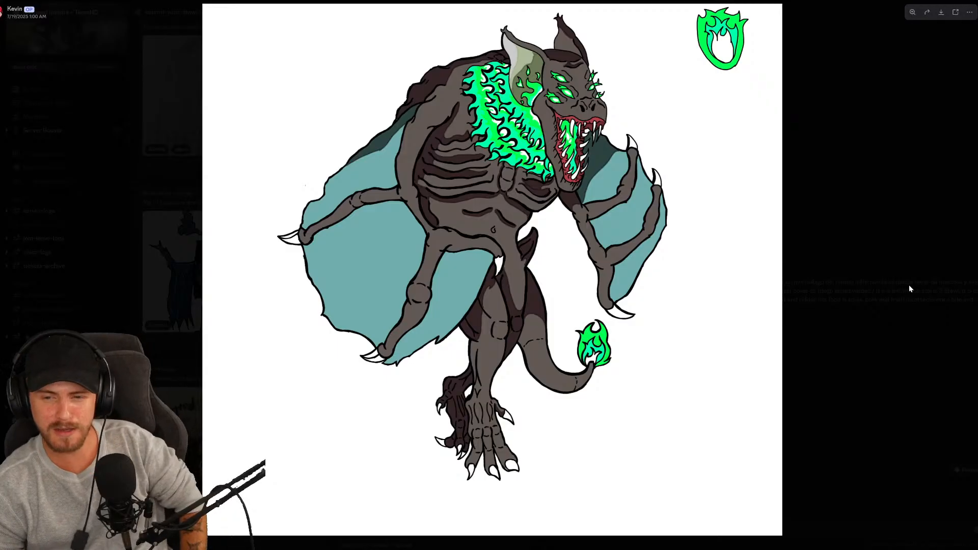
{"action": "left_click", "coordinate": [901, 233]}
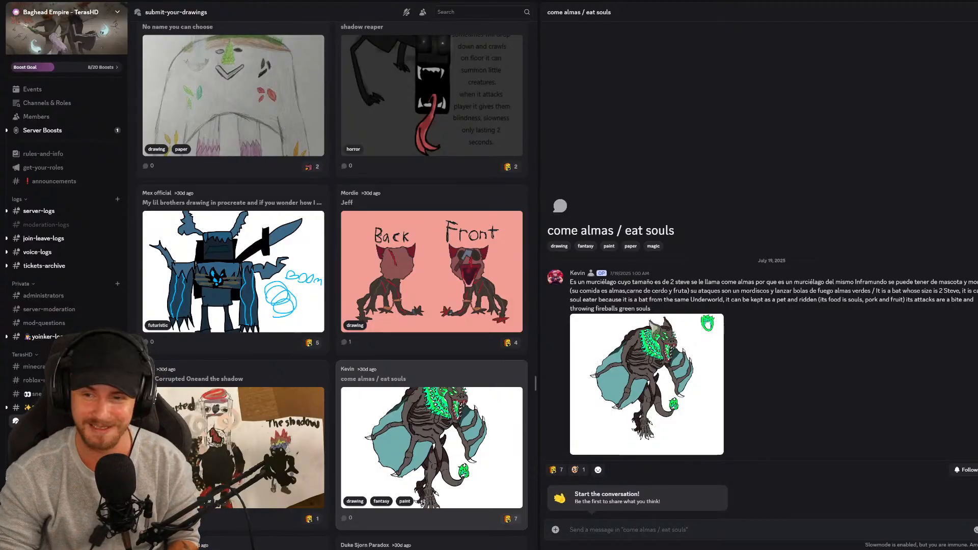
{"action": "key", "text": "Escape"}
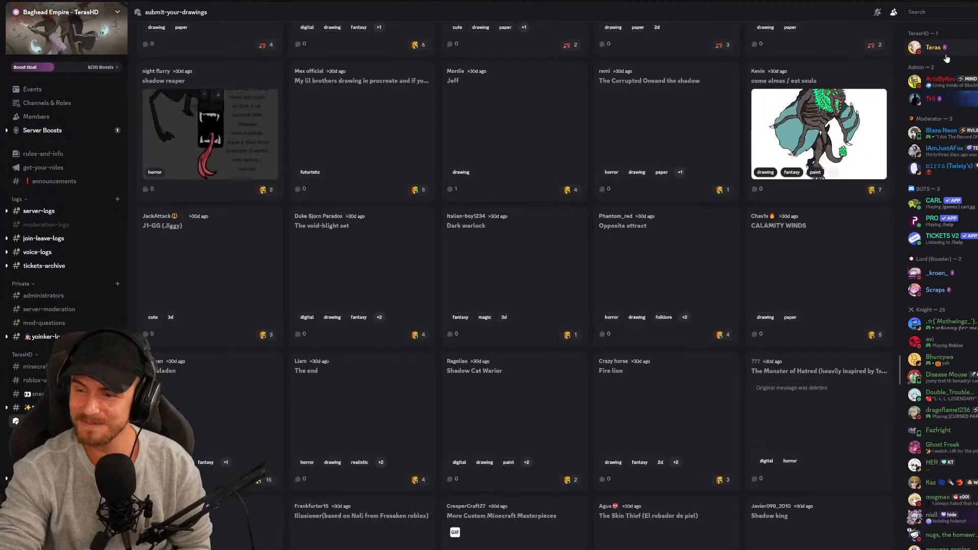
Examine the submissions below come almas / eat souls, down to Dinoni and Creepy man, for drawings suitable as a model
{"action": "scroll", "coordinate": [489, 285], "scroll_direction": "down", "scroll_amount": 2}
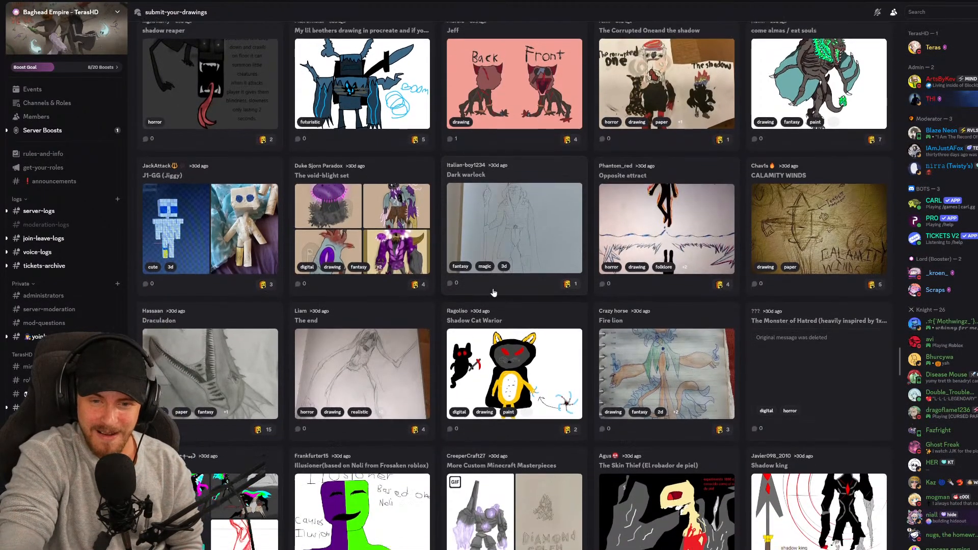
{"action": "scroll", "coordinate": [482, 284], "scroll_direction": "down", "scroll_amount": 3}
{"action": "scroll", "coordinate": [421, 386], "scroll_direction": "down", "scroll_amount": 2}
{"action": "scroll", "coordinate": [509, 438], "scroll_direction": "down", "scroll_amount": 1}
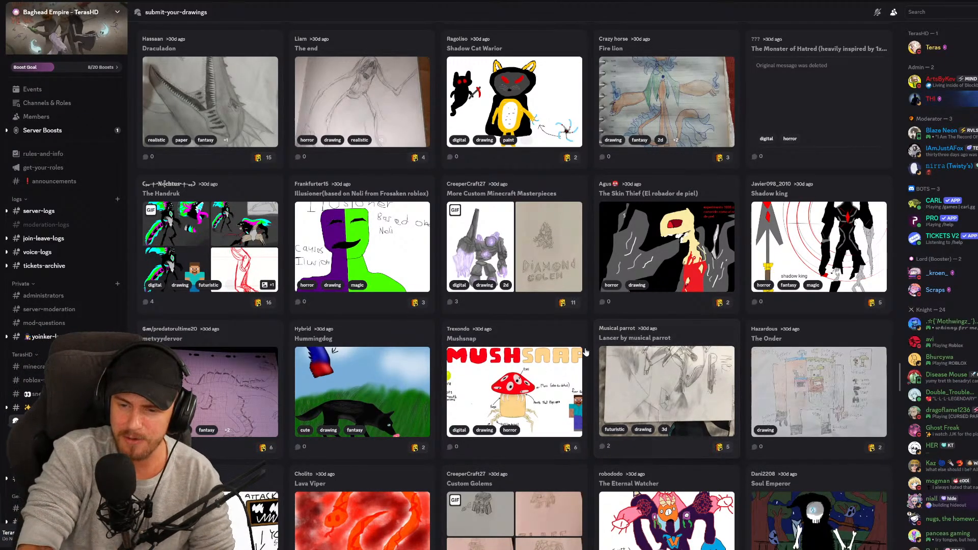
{"action": "scroll", "coordinate": [591, 354], "scroll_direction": "down", "scroll_amount": 3}
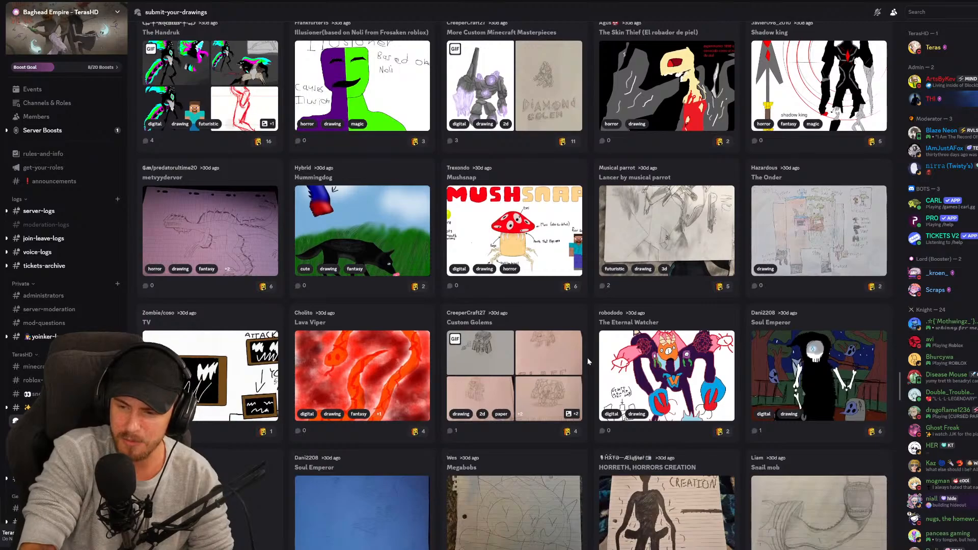
{"action": "scroll", "coordinate": [591, 362], "scroll_direction": "down", "scroll_amount": 2}
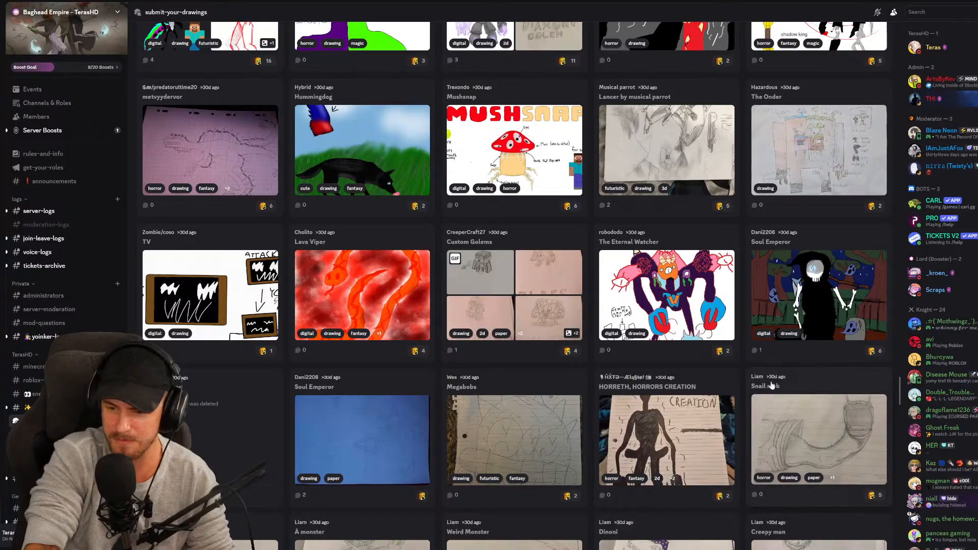
{"action": "scroll", "coordinate": [770, 379], "scroll_direction": "down", "scroll_amount": 1}
{"action": "scroll", "coordinate": [759, 380], "scroll_direction": "up", "scroll_amount": 1}
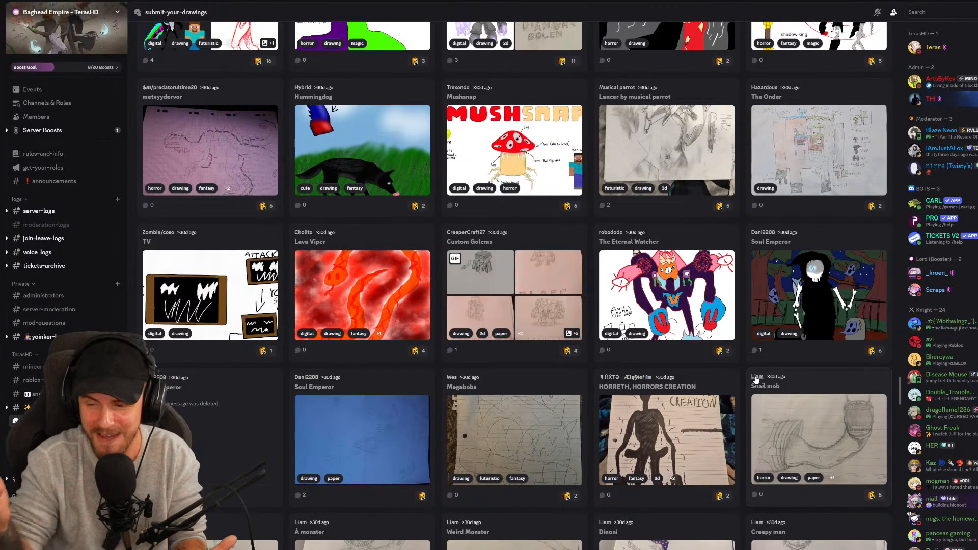
{"action": "scroll", "coordinate": [693, 285], "scroll_direction": "down", "scroll_amount": 2}
{"action": "scroll", "coordinate": [692, 285], "scroll_direction": "down", "scroll_amount": 3}
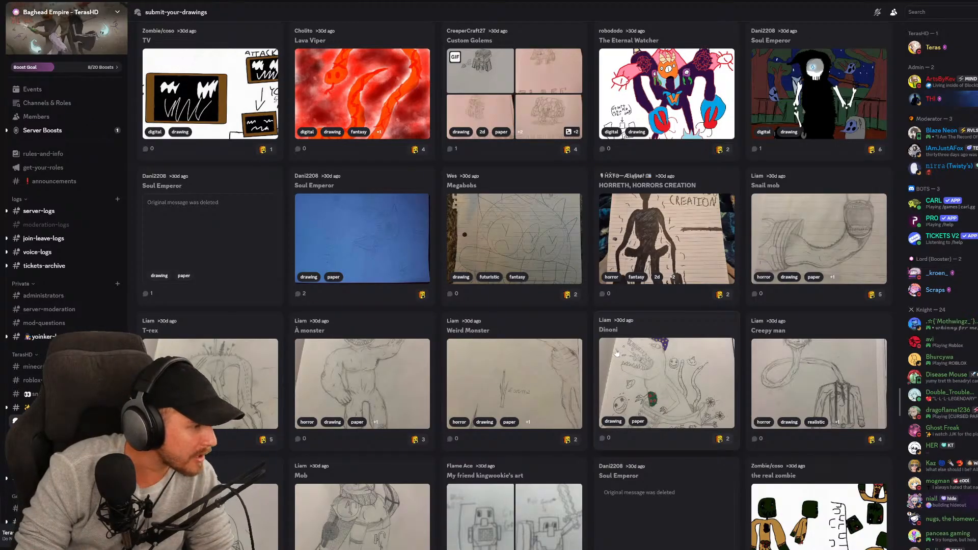
{"action": "scroll", "coordinate": [616, 349], "scroll_direction": "up", "scroll_amount": 8}
{"action": "scroll", "coordinate": [616, 345], "scroll_direction": "up", "scroll_amount": 10}
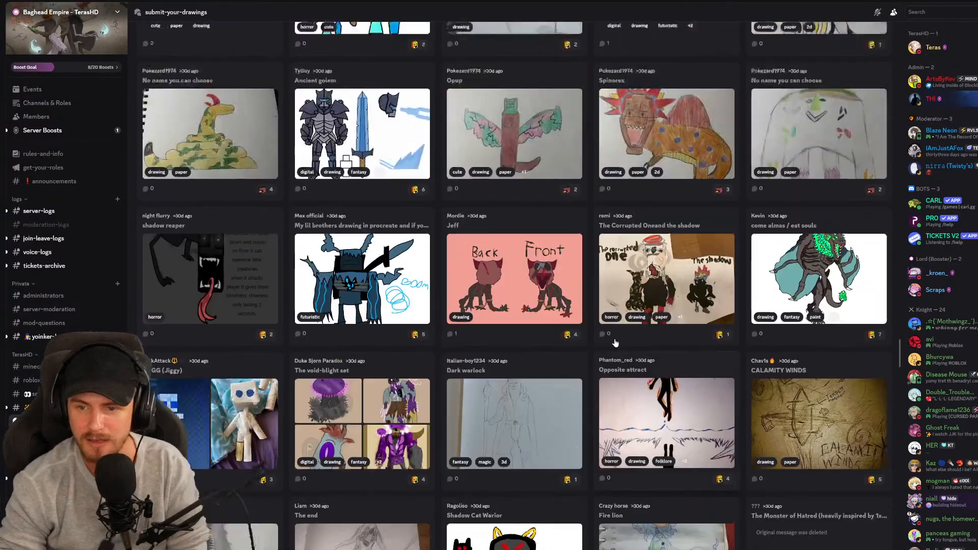
{"action": "scroll", "coordinate": [616, 345], "scroll_direction": "up", "scroll_amount": 4}
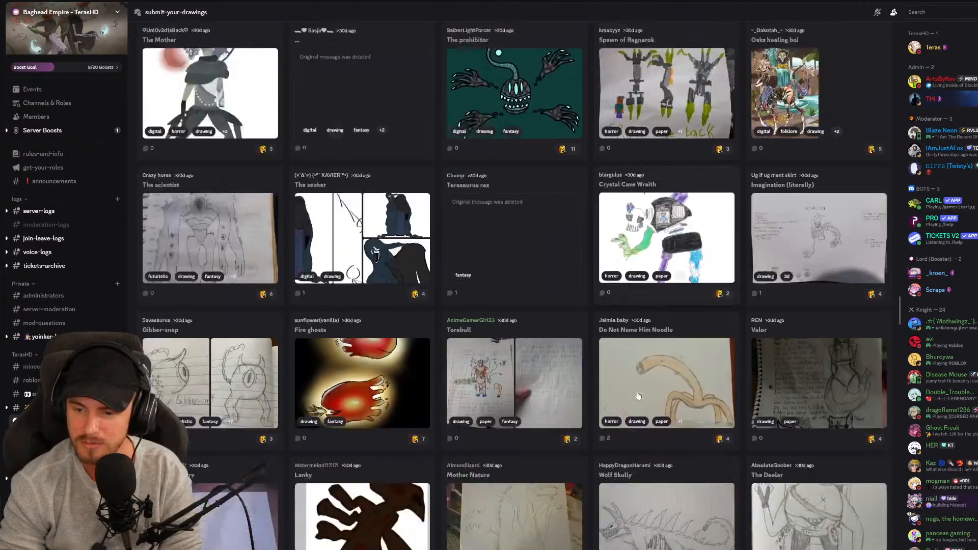
Open the Wolf Skully submission, read its description, and view its drawing enlarged
{"action": "scroll", "coordinate": [657, 393], "scroll_direction": "down", "scroll_amount": 3}
{"action": "left_click", "coordinate": [662, 391]}
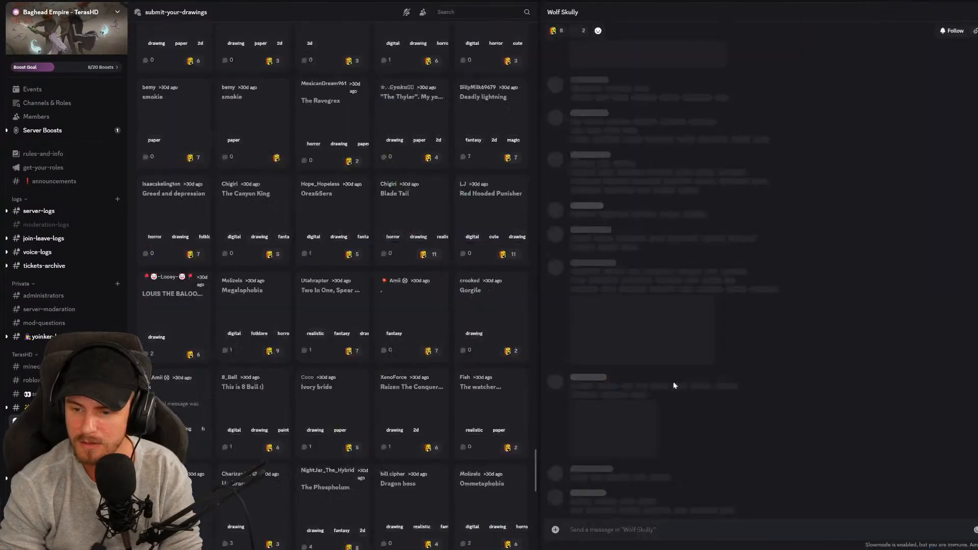
{"action": "left_click", "coordinate": [659, 393]}
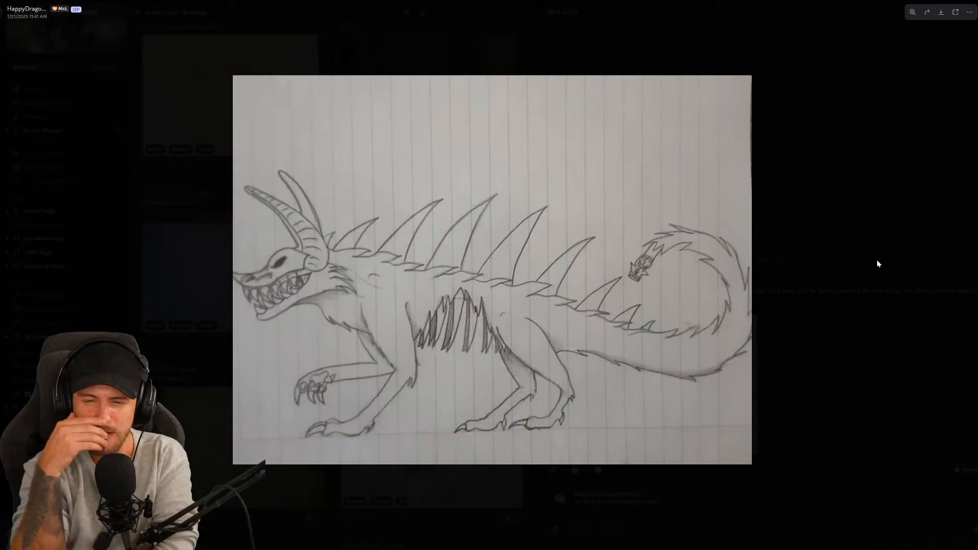
{"action": "left_click", "coordinate": [875, 262]}
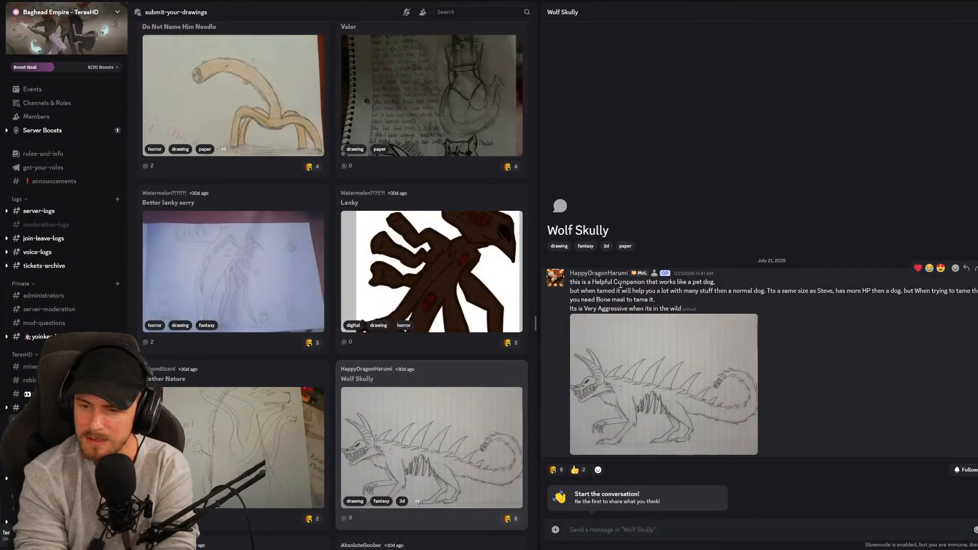
{"action": "left_click", "coordinate": [662, 392]}
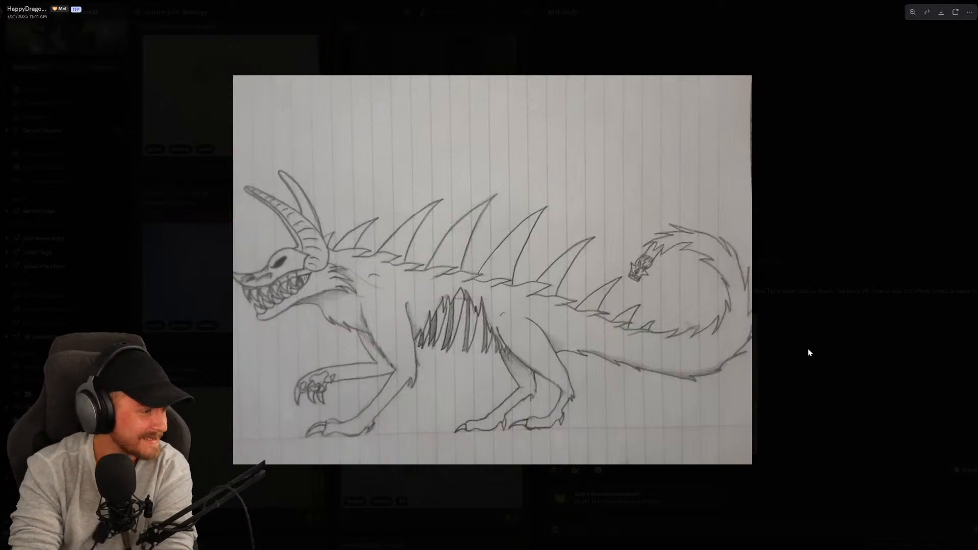
{"action": "left_click", "coordinate": [976, 376]}
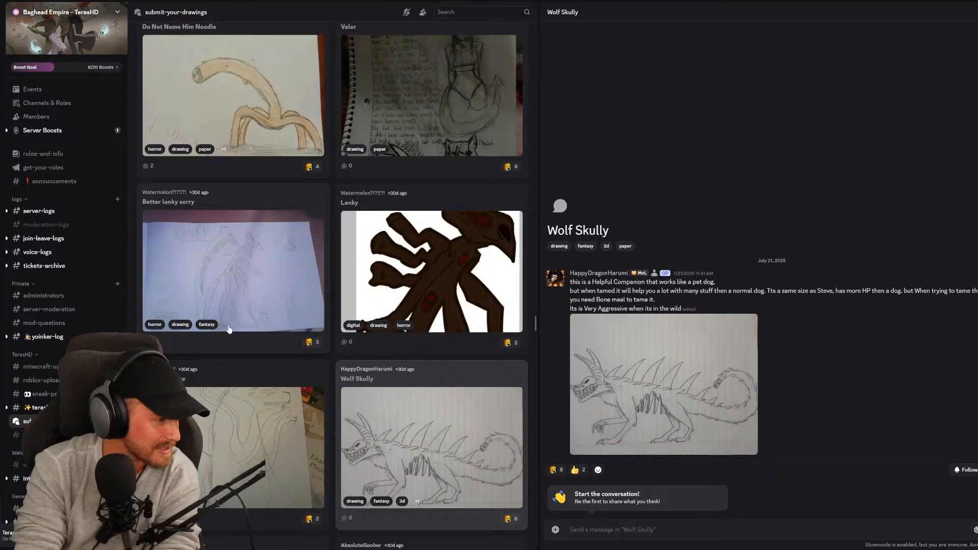
Save the enlarged Wolf Skully drawing as an image, and close the image and the post
{"action": "scroll", "coordinate": [414, 319], "scroll_direction": "up", "scroll_amount": 1}
{"action": "scroll", "coordinate": [414, 318], "scroll_direction": "up", "scroll_amount": 8}
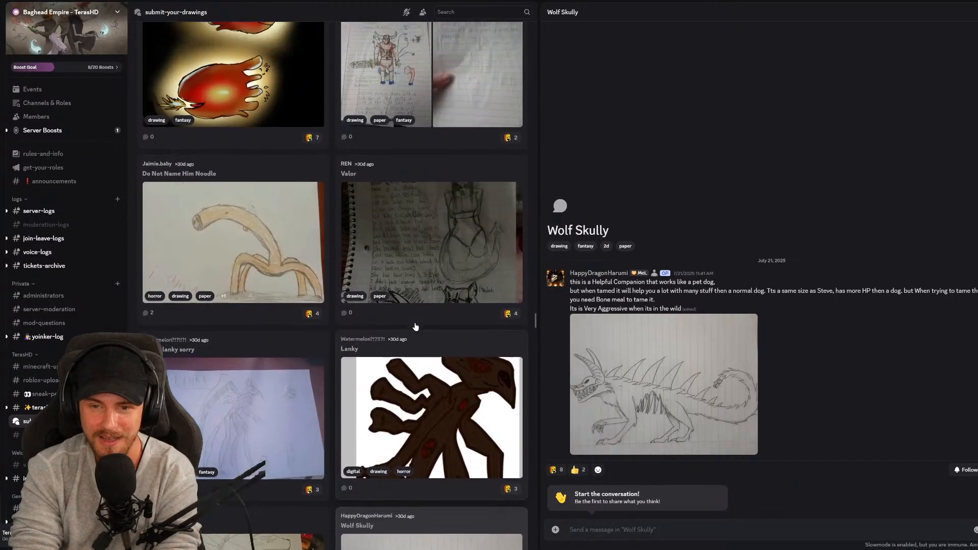
{"action": "scroll", "coordinate": [418, 345], "scroll_direction": "up", "scroll_amount": 2}
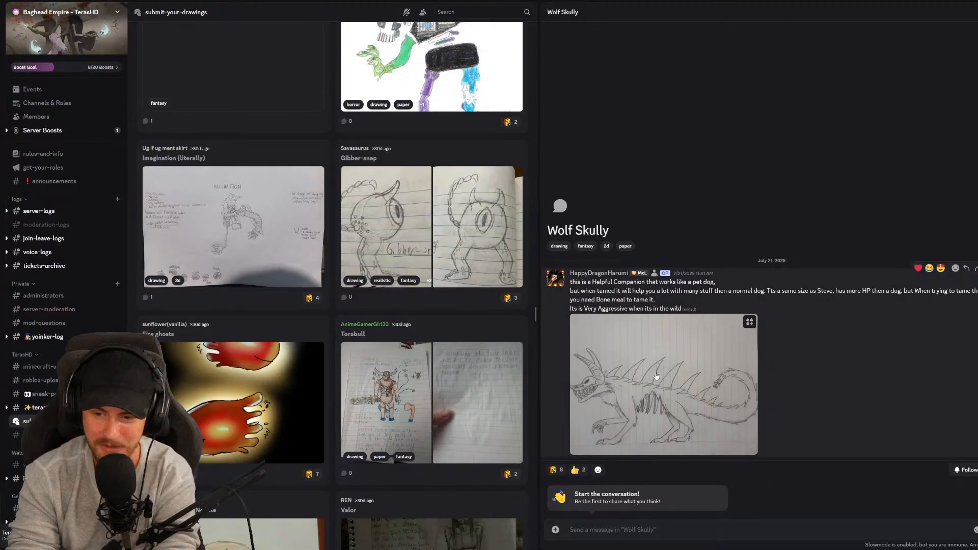
{"action": "left_click", "coordinate": [646, 354]}
{"action": "right_click", "coordinate": [495, 261]}
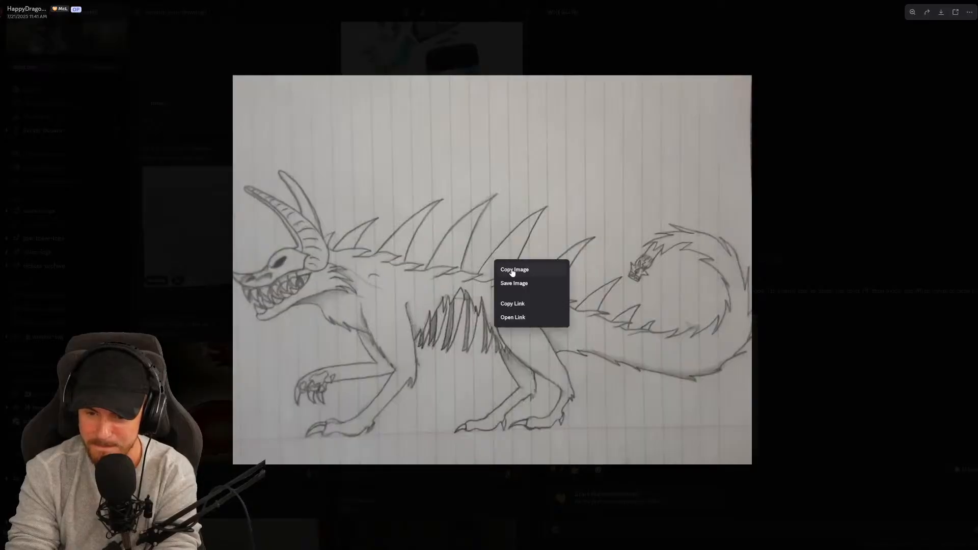
{"action": "left_click", "coordinate": [520, 281]}
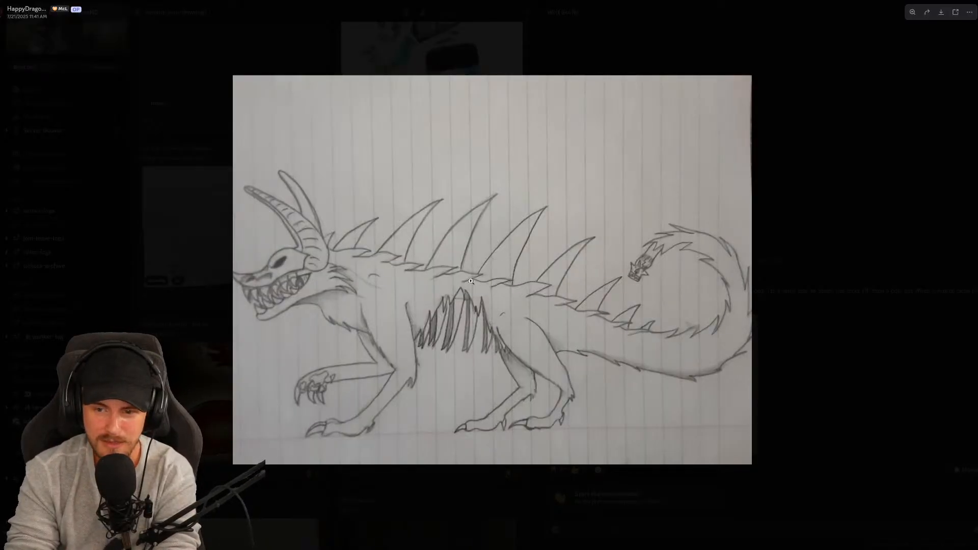
{"action": "left_click", "coordinate": [808, 316]}
{"action": "scroll", "coordinate": [479, 347], "scroll_direction": "down", "scroll_amount": 1}
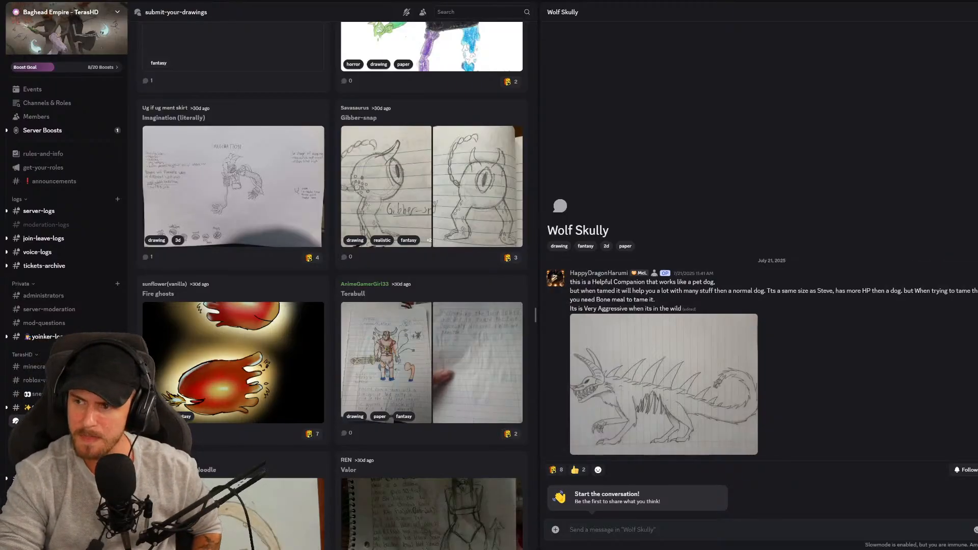
{"action": "left_click", "coordinate": [977, 12]}
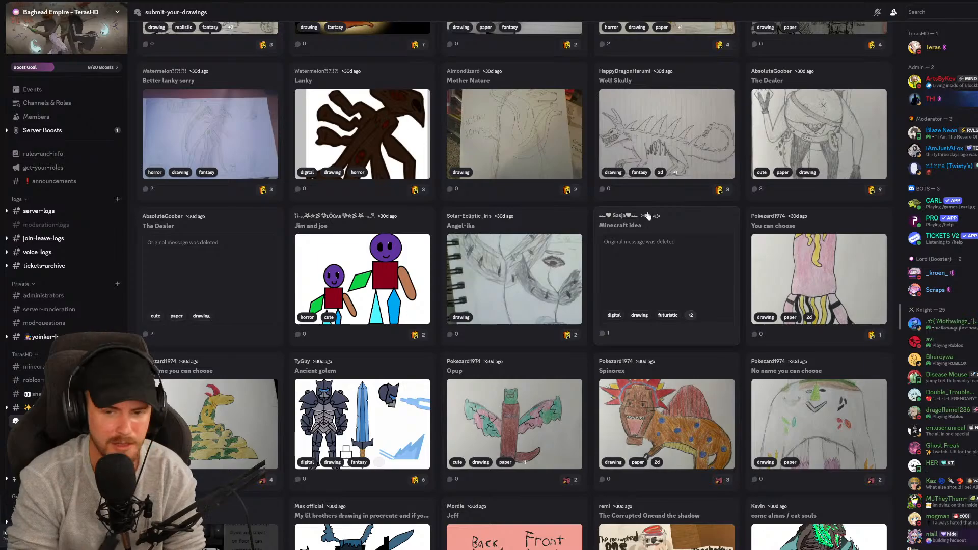
Examine the newer submissions far above Wolf Skully in the forum for another candidate drawing
{"action": "scroll", "coordinate": [626, 335], "scroll_direction": "up", "scroll_amount": 3}
{"action": "scroll", "coordinate": [627, 335], "scroll_direction": "up", "scroll_amount": 10}
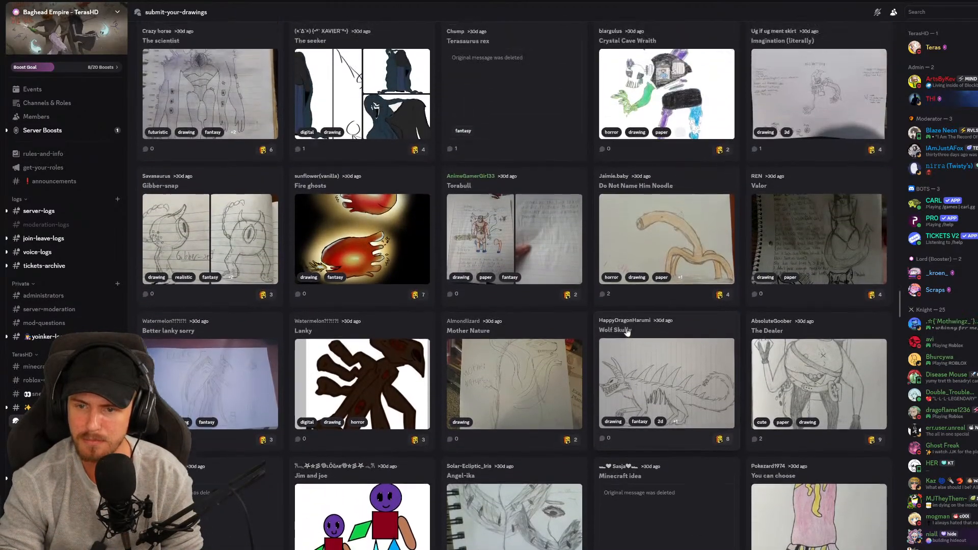
{"action": "scroll", "coordinate": [628, 328], "scroll_direction": "up", "scroll_amount": 10}
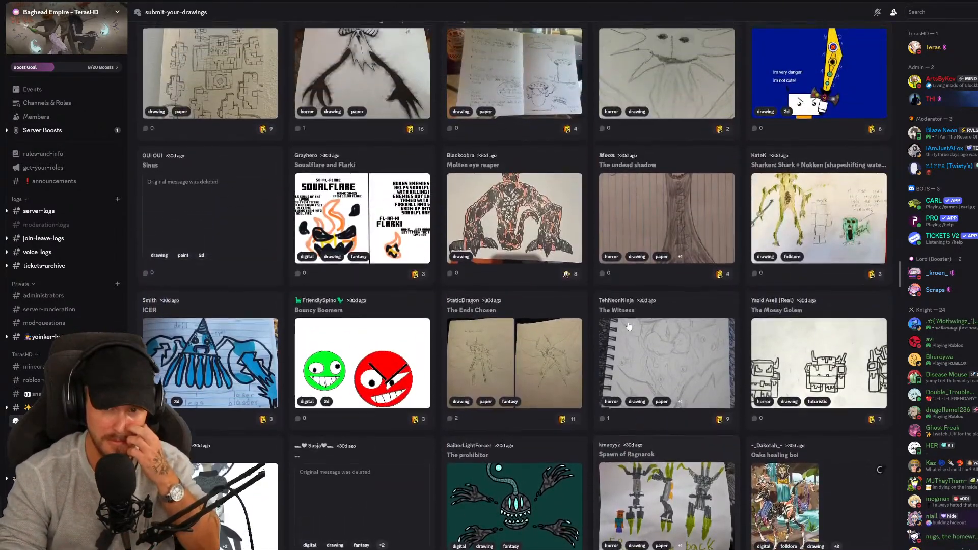
{"action": "scroll", "coordinate": [628, 329], "scroll_direction": "up", "scroll_amount": 15}
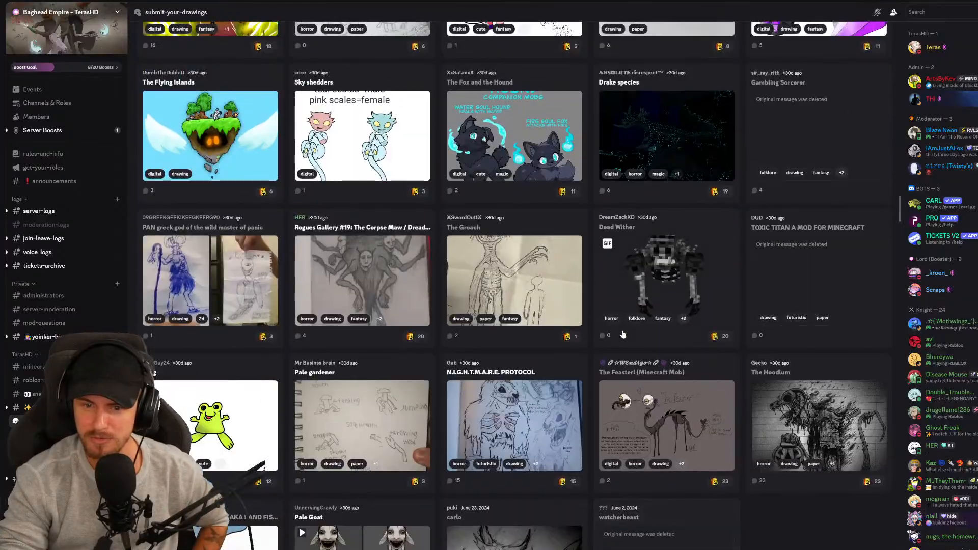
{"action": "scroll", "coordinate": [618, 340], "scroll_direction": "up", "scroll_amount": 5}
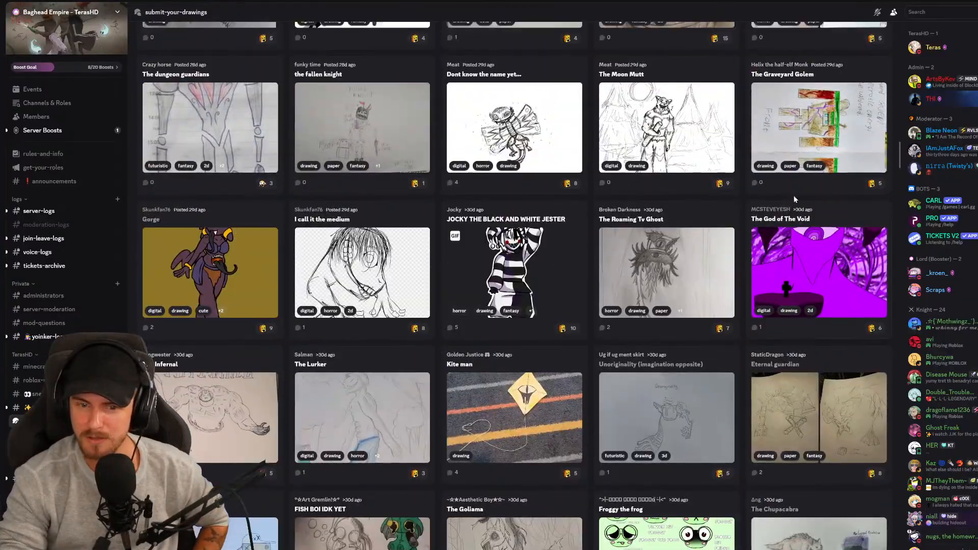
{"action": "mouse_move", "coordinate": [900, 157]}
{"action": "left_mouse_down"}
{"action": "mouse_move", "coordinate": [904, 522]}
{"action": "mouse_move", "coordinate": [917, 439]}
{"action": "mouse_move", "coordinate": [924, 120]}
{"action": "mouse_move", "coordinate": [904, 50]}
{"action": "mouse_move", "coordinate": [918, 157]}
{"action": "left_mouse_up"}
{"action": "scroll", "coordinate": [918, 162], "scroll_direction": "down", "scroll_amount": 15}
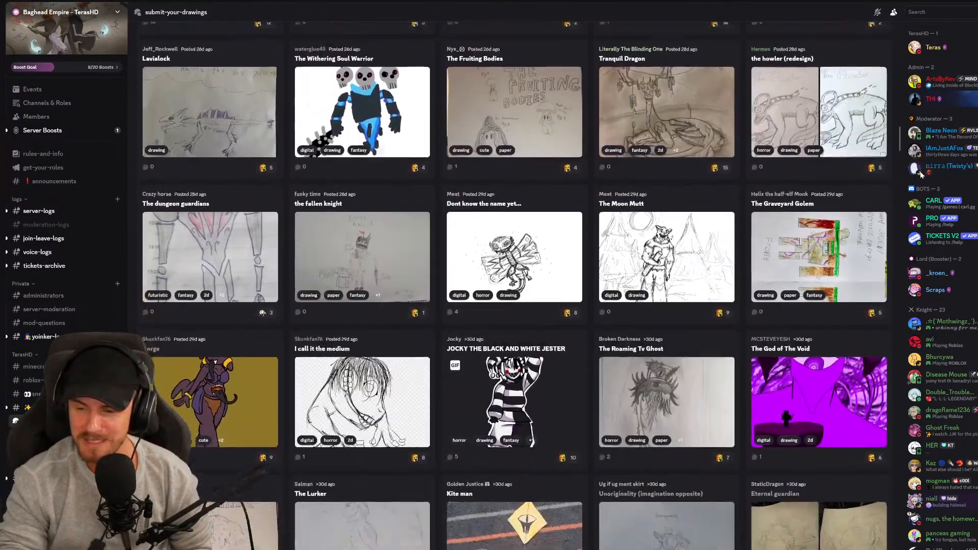
{"action": "scroll", "coordinate": [928, 201], "scroll_direction": "down", "scroll_amount": 12}
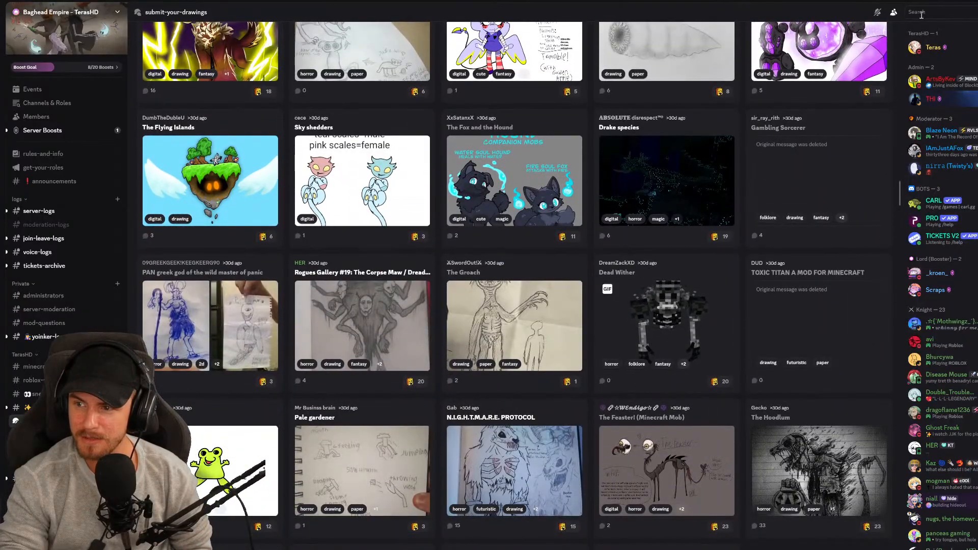
Search the Discord server for "mush"
{"action": "left_click", "coordinate": [921, 14]}
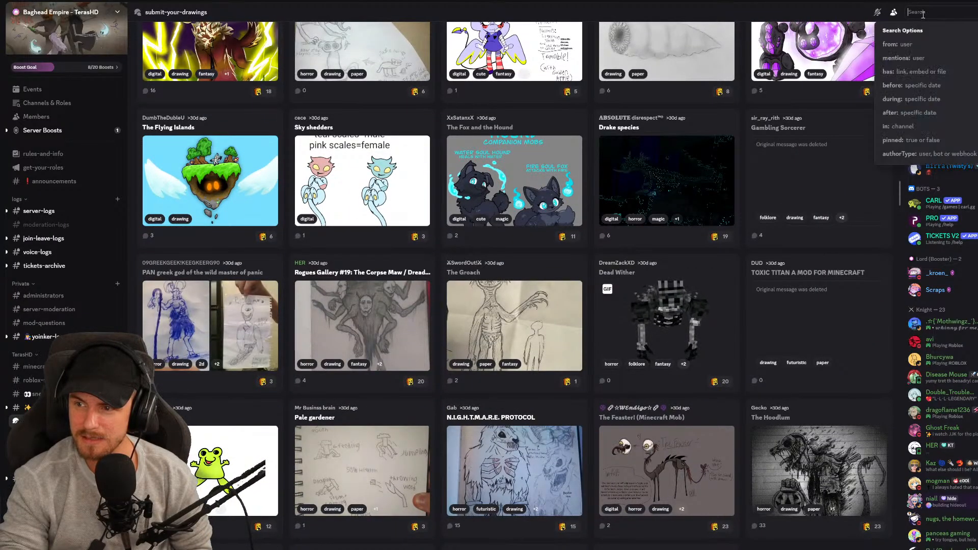
{"action": "type", "text": "mush"}
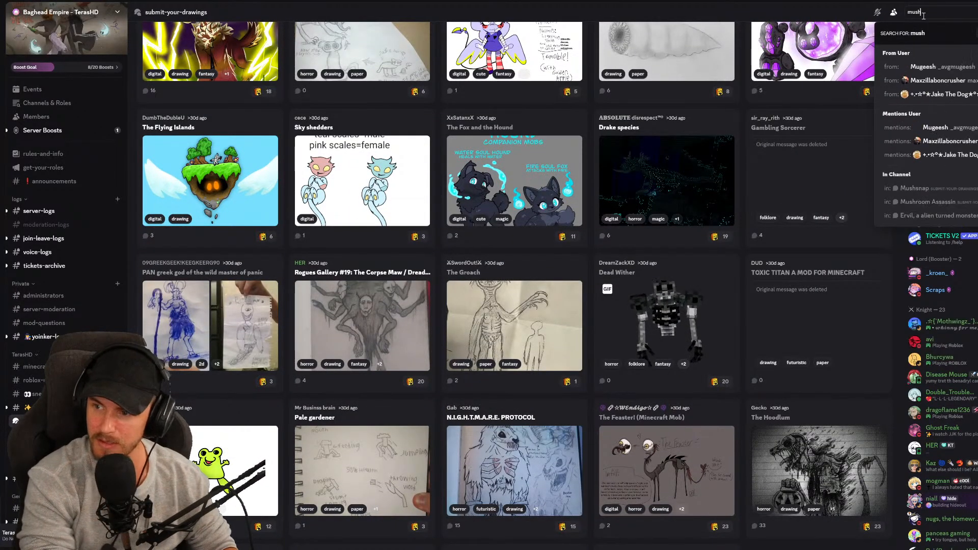
{"action": "key", "text": "Return"}
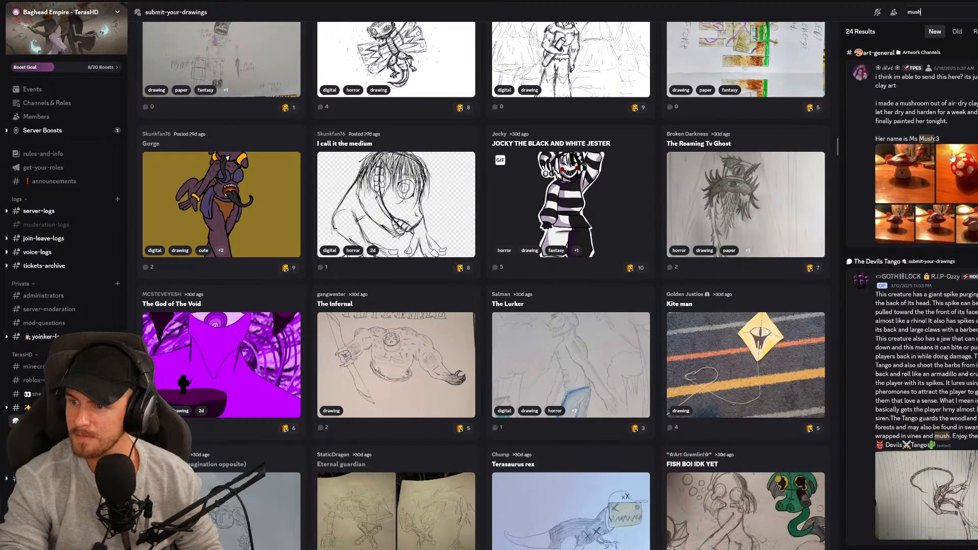
Examine the "mush" search results for a mushroom-themed drawing, and clear the search
{"action": "scroll", "coordinate": [877, 126], "scroll_direction": "down", "scroll_amount": 3}
{"action": "scroll", "coordinate": [881, 230], "scroll_direction": "down", "scroll_amount": 6}
{"action": "scroll", "coordinate": [877, 236], "scroll_direction": "down", "scroll_amount": 3}
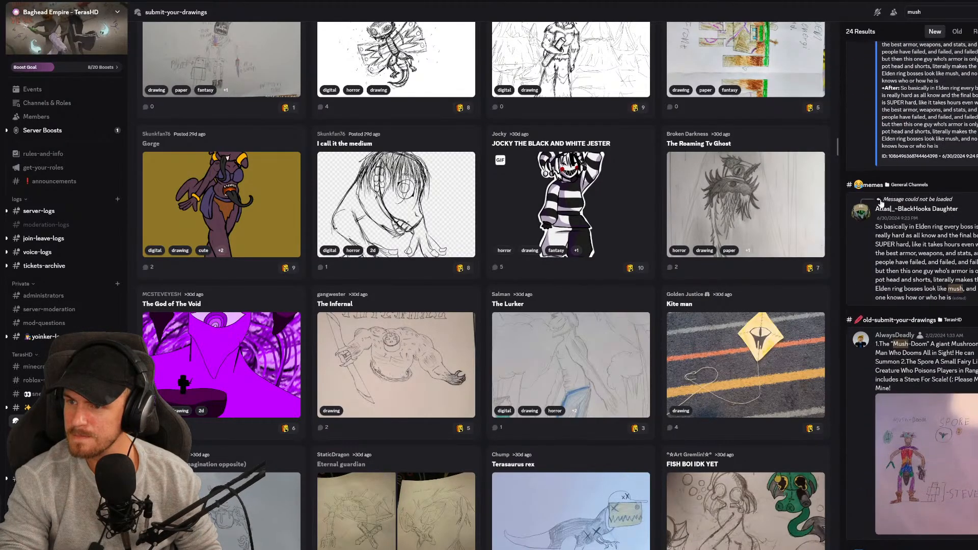
{"action": "scroll", "coordinate": [894, 177], "scroll_direction": "down", "scroll_amount": 2}
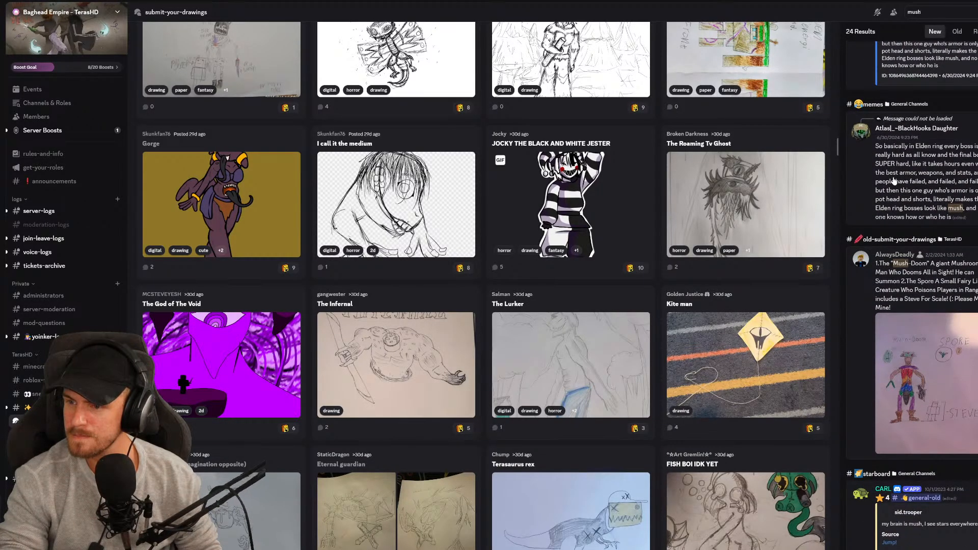
{"action": "scroll", "coordinate": [894, 181], "scroll_direction": "down", "scroll_amount": 10}
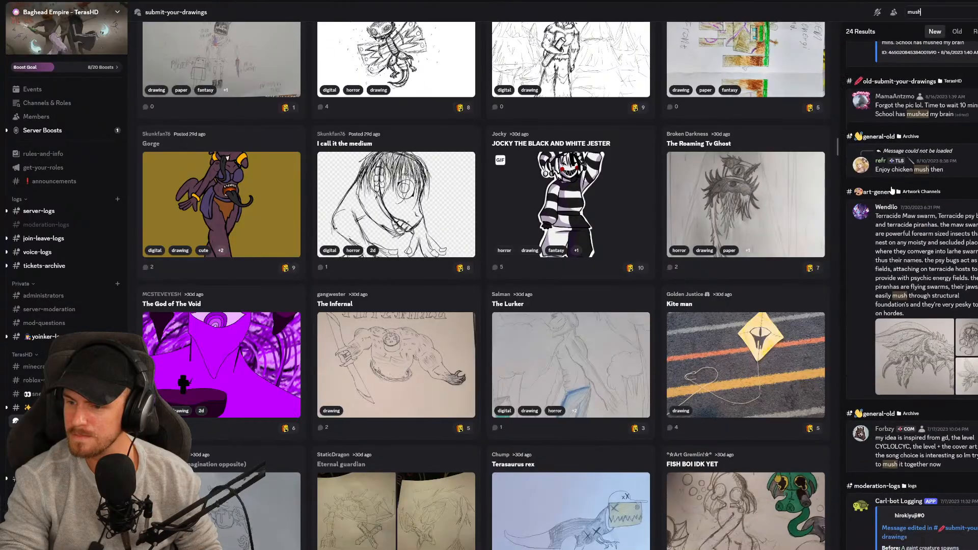
{"action": "scroll", "coordinate": [892, 189], "scroll_direction": "down", "scroll_amount": 10}
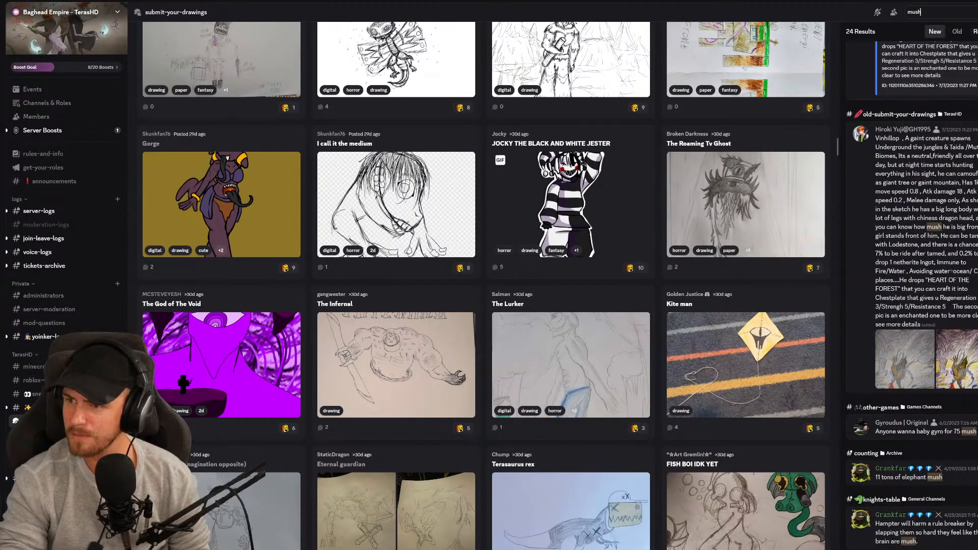
{"action": "key", "text": "Escape"}
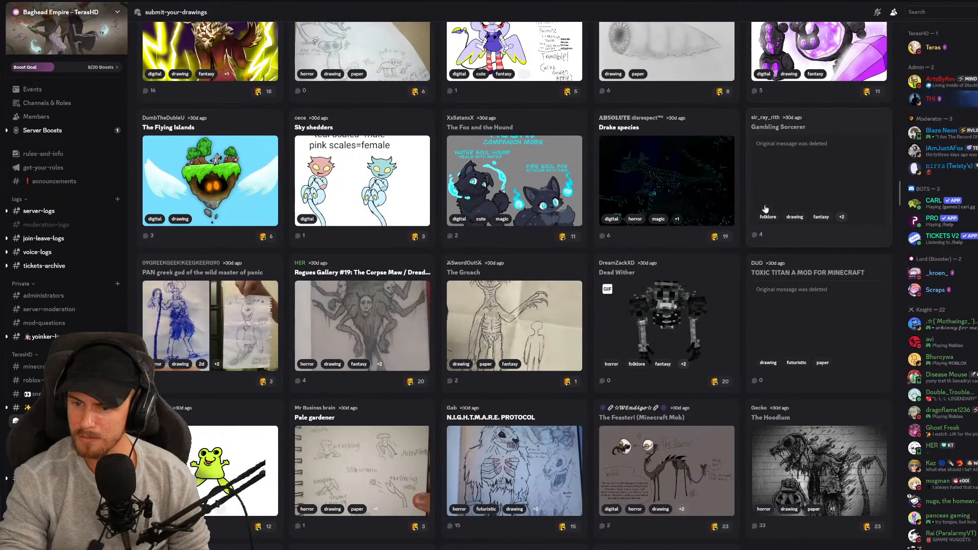
Search the Discord server for "the entity", look at the first results, and clear the search
{"action": "mouse_move", "coordinate": [727, 242]}
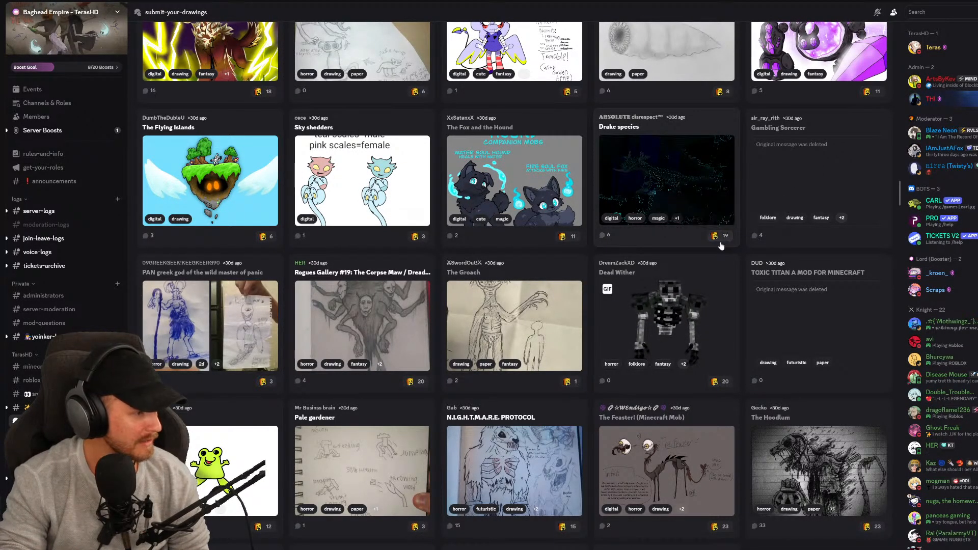
{"action": "left_click", "coordinate": [938, 12]}
{"action": "type", "text": "the entity"}
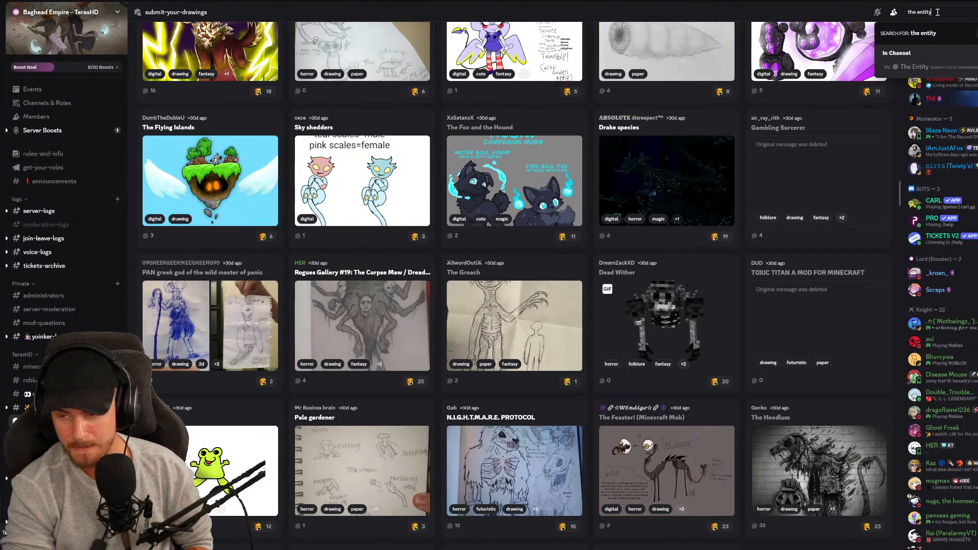
{"action": "key", "text": "Return"}
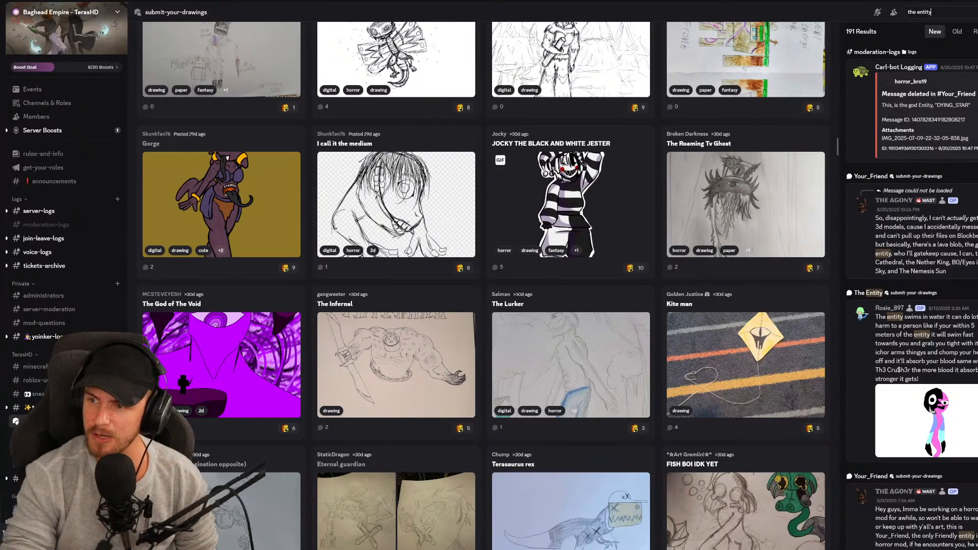
{"action": "scroll", "coordinate": [811, 199], "scroll_direction": "up", "scroll_amount": 3}
{"action": "key", "text": "Escape"}
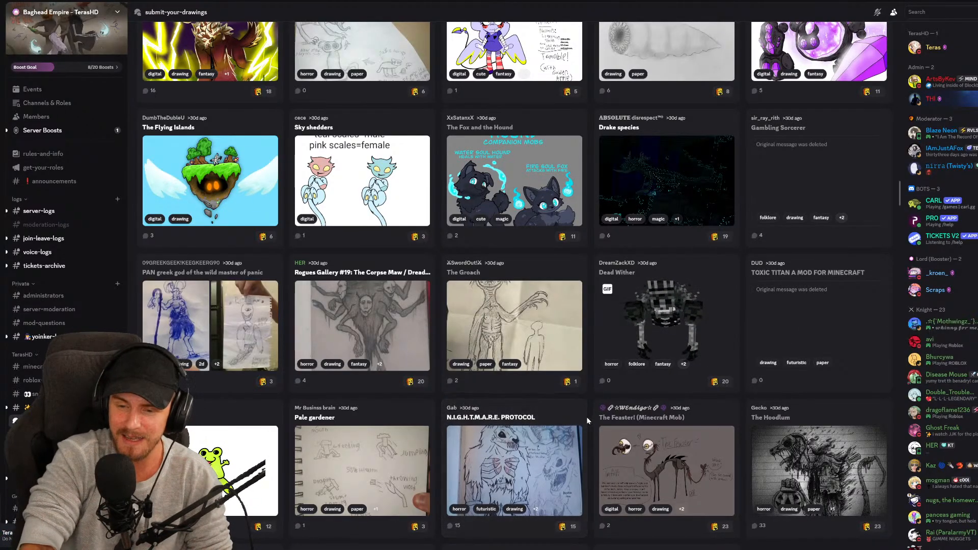
Examine the forum submissions from The Flying Islands up to The judge and back down to The God of The Void for another candidate
{"action": "scroll", "coordinate": [891, 209], "scroll_direction": "up", "scroll_amount": 7}
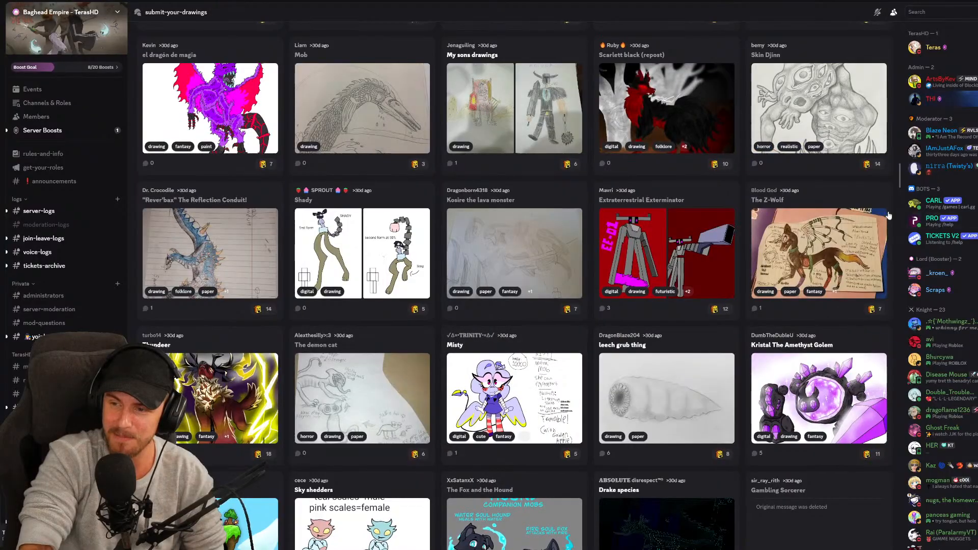
{"action": "scroll", "coordinate": [896, 193], "scroll_direction": "up", "scroll_amount": 3}
{"action": "scroll", "coordinate": [899, 168], "scroll_direction": "up", "scroll_amount": 16}
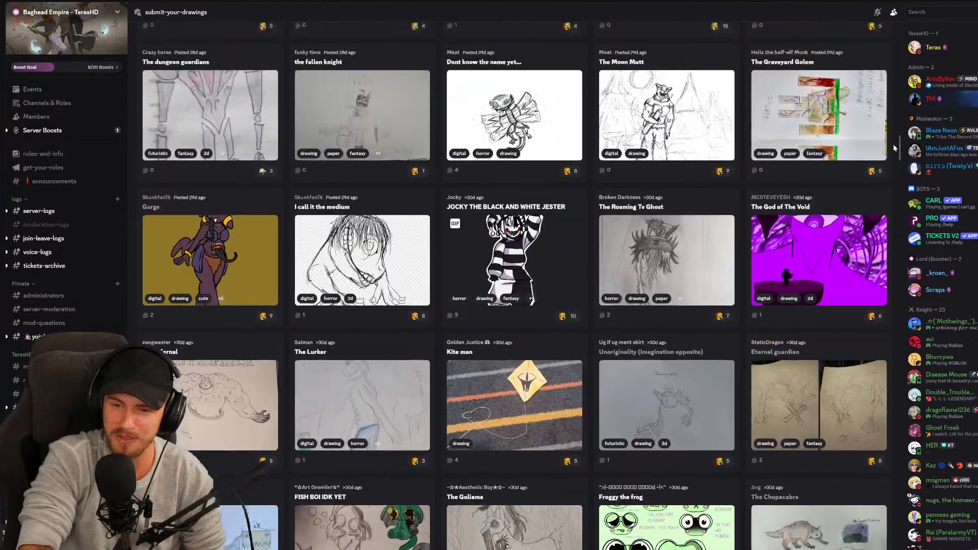
{"action": "scroll", "coordinate": [889, 130], "scroll_direction": "up", "scroll_amount": 5}
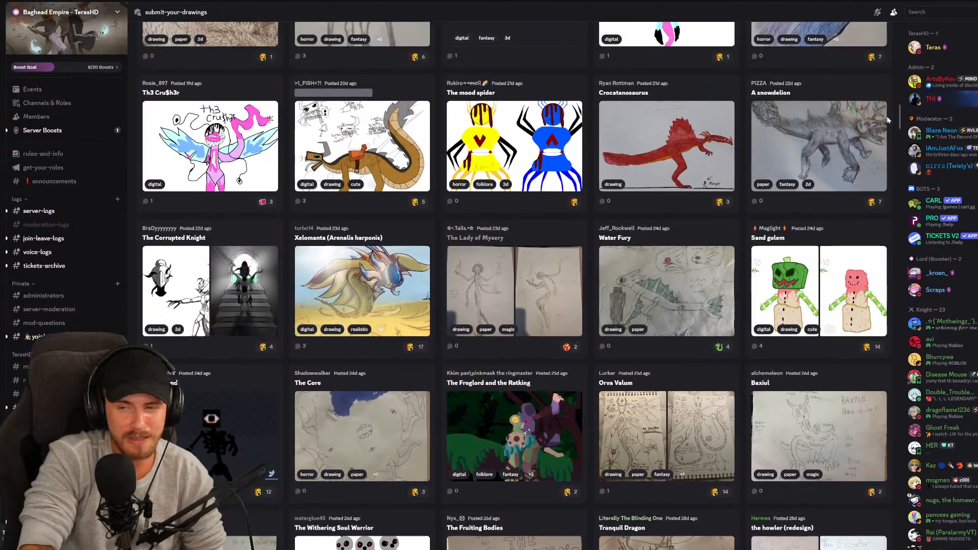
{"action": "scroll", "coordinate": [888, 118], "scroll_direction": "up", "scroll_amount": 4}
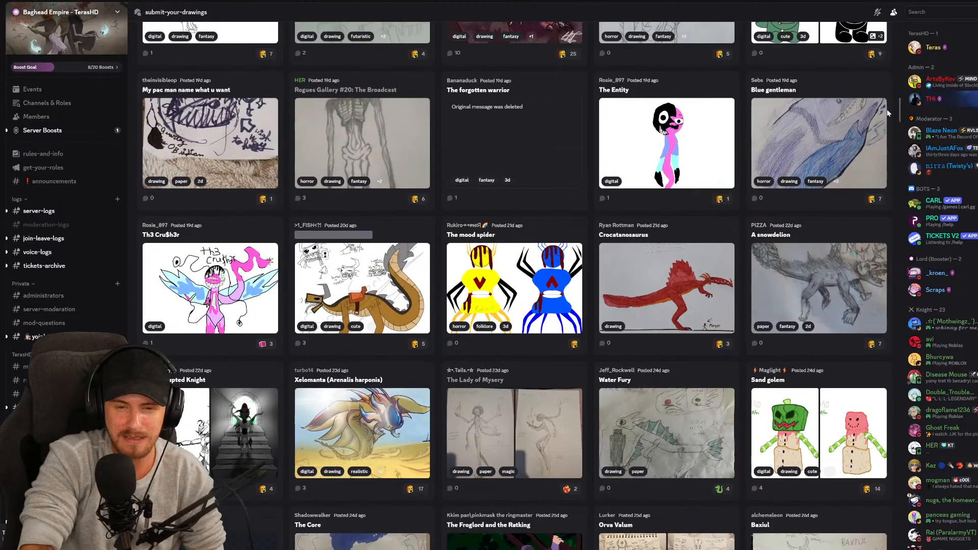
{"action": "scroll", "coordinate": [888, 104], "scroll_direction": "up", "scroll_amount": 4}
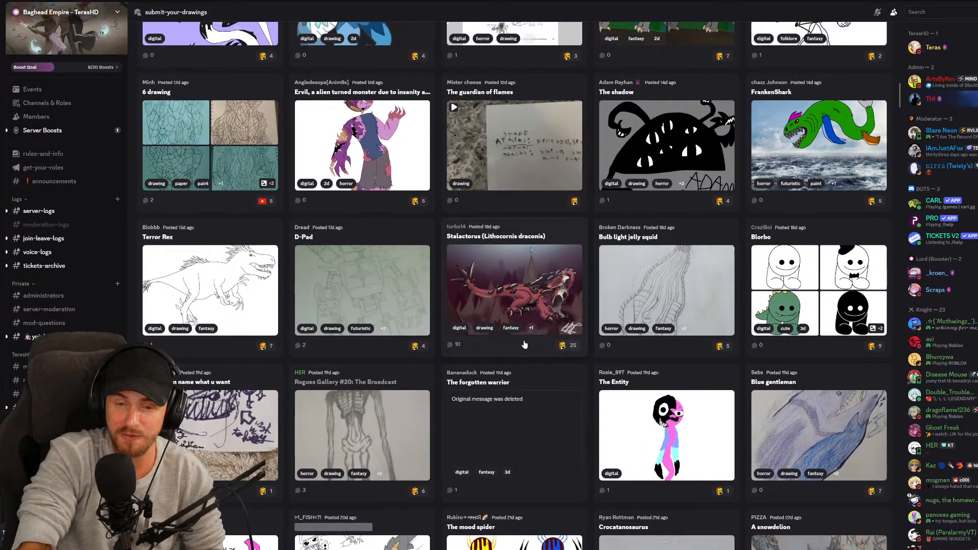
{"action": "scroll", "coordinate": [530, 332], "scroll_direction": "up", "scroll_amount": 2}
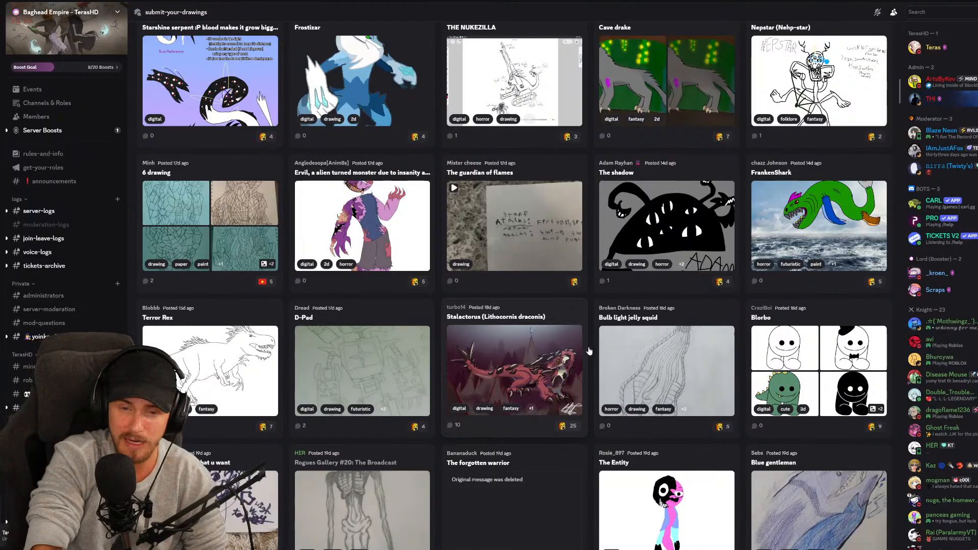
{"action": "scroll", "coordinate": [482, 270], "scroll_direction": "up", "scroll_amount": 2}
{"action": "scroll", "coordinate": [482, 269], "scroll_direction": "up", "scroll_amount": 5}
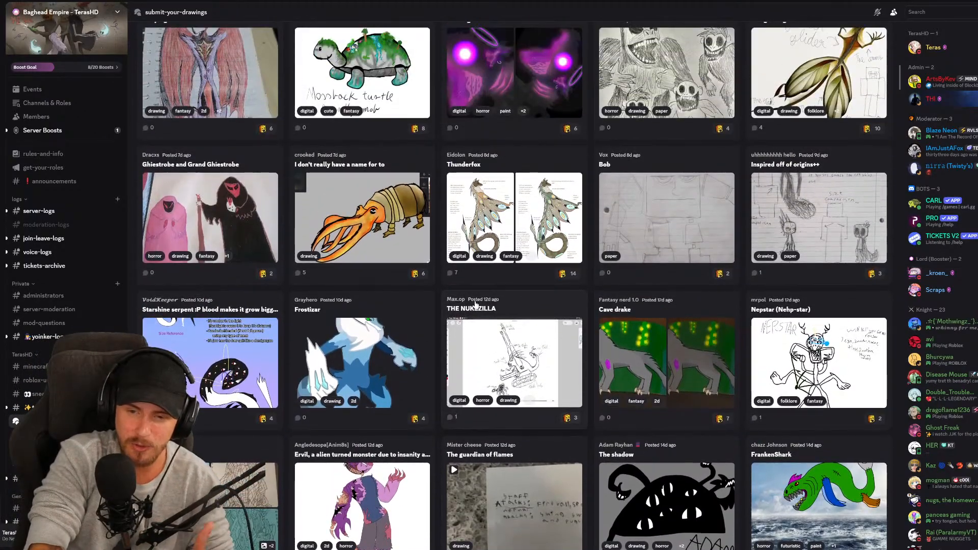
{"action": "scroll", "coordinate": [515, 286], "scroll_direction": "up", "scroll_amount": 5}
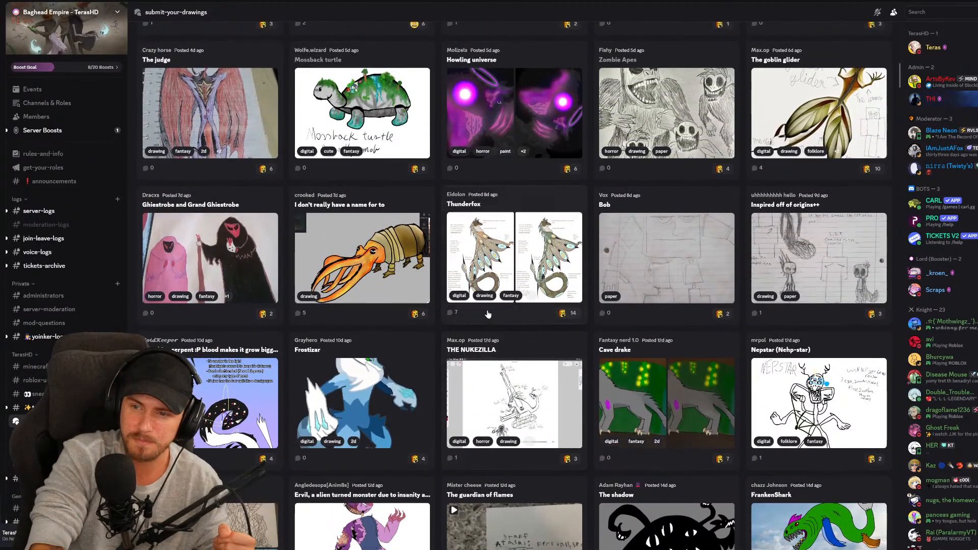
{"action": "scroll", "coordinate": [515, 287], "scroll_direction": "down", "scroll_amount": 20}
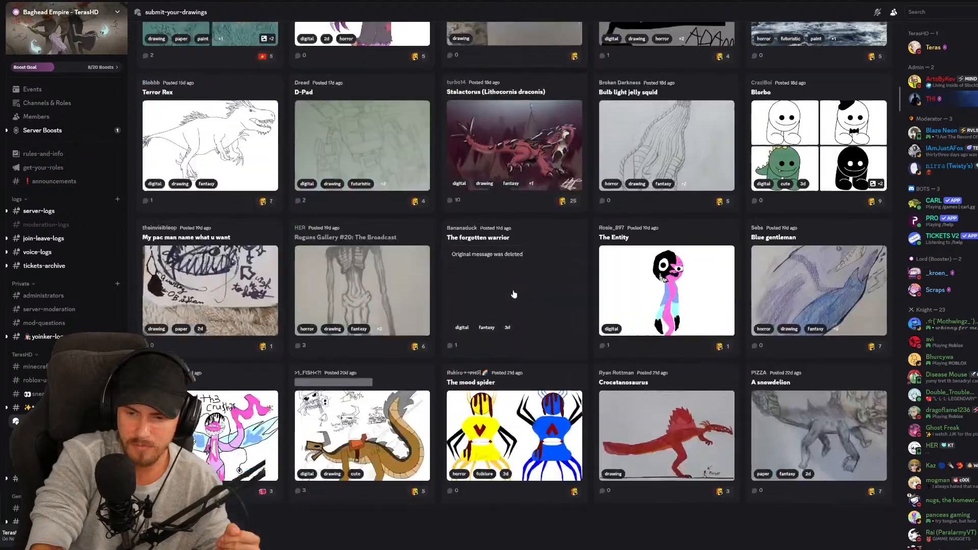
{"action": "scroll", "coordinate": [514, 300], "scroll_direction": "down", "scroll_amount": 1}
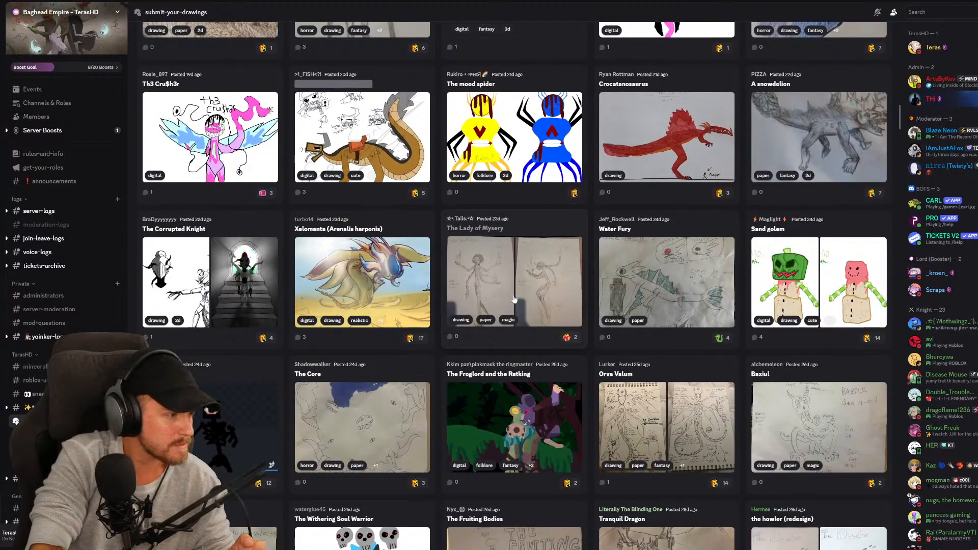
{"action": "scroll", "coordinate": [515, 299], "scroll_direction": "down", "scroll_amount": 4}
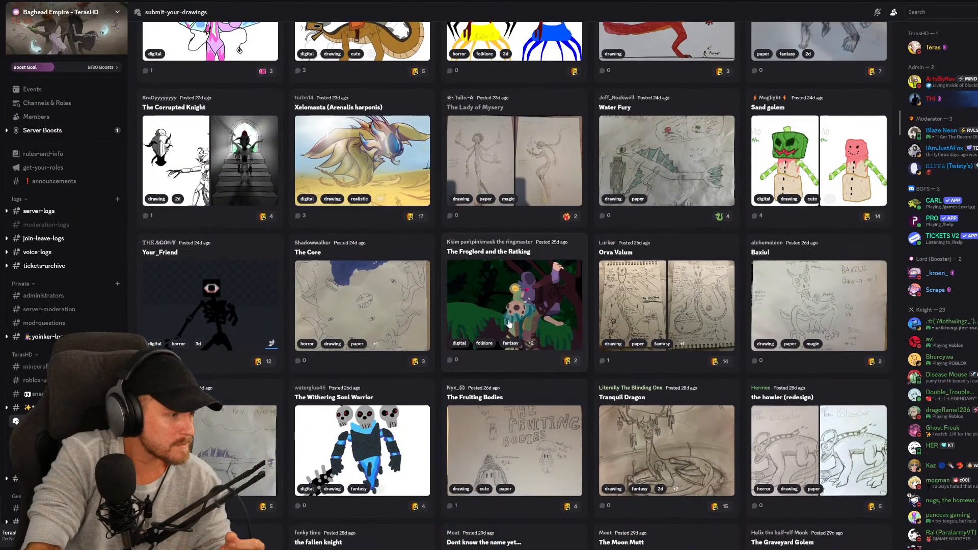
{"action": "scroll", "coordinate": [509, 326], "scroll_direction": "down", "scroll_amount": 6}
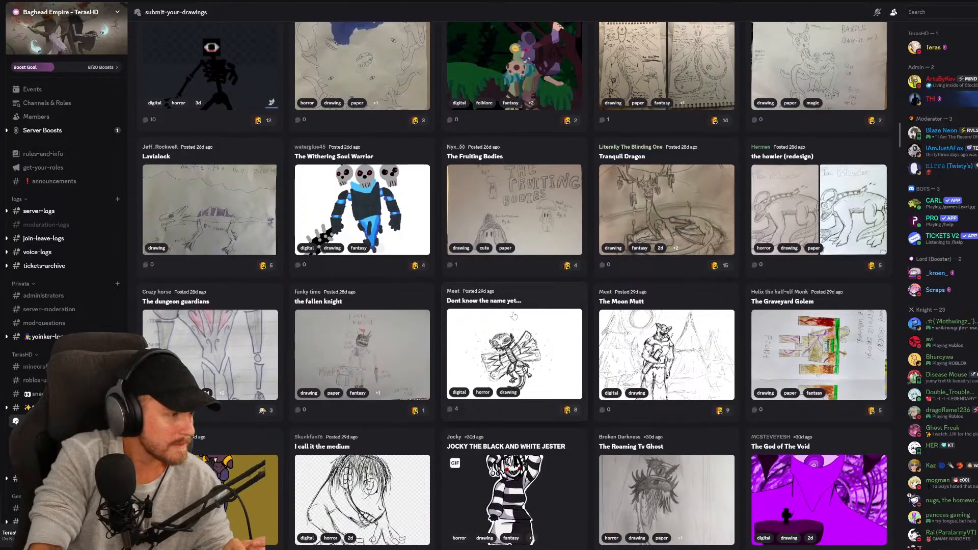
{"action": "scroll", "coordinate": [515, 316], "scroll_direction": "down", "scroll_amount": 1}
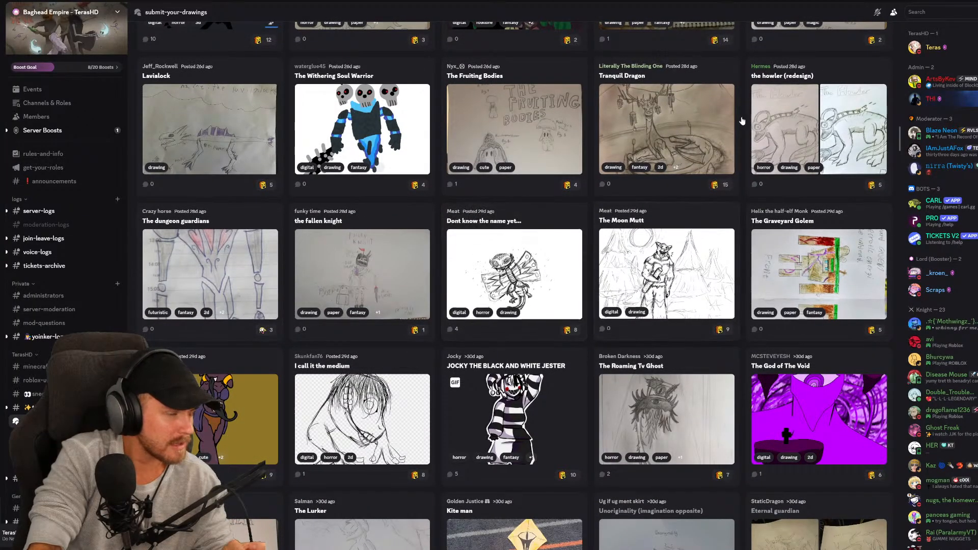
Search the Discord server for "hypnotic milky"
{"action": "left_click", "coordinate": [925, 12]}
{"action": "type", "text": "hy"}
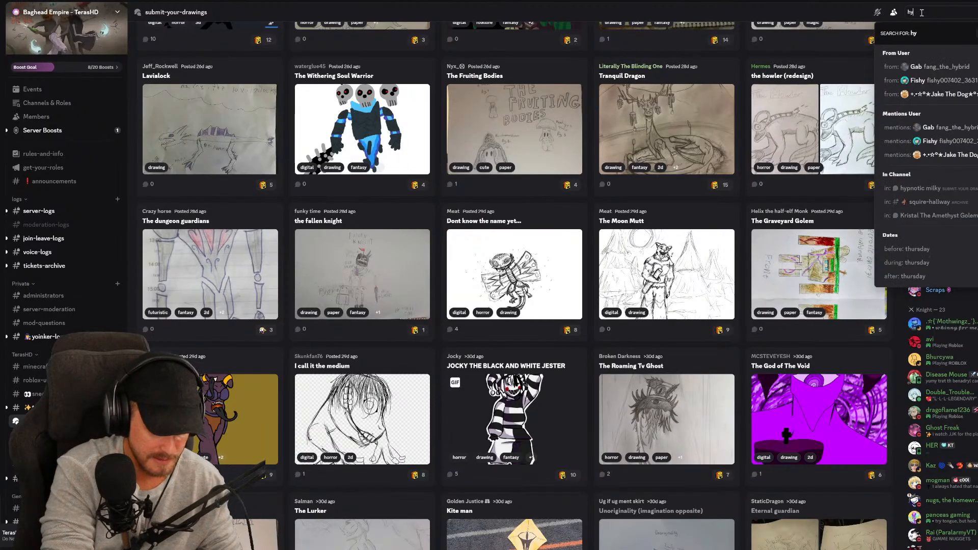
{"action": "type", "text": "pnotic milkuy"}
{"action": "key", "text": "BackSpace"}
{"action": "key", "text": "BackSpace"}
{"action": "type", "text": "y"}
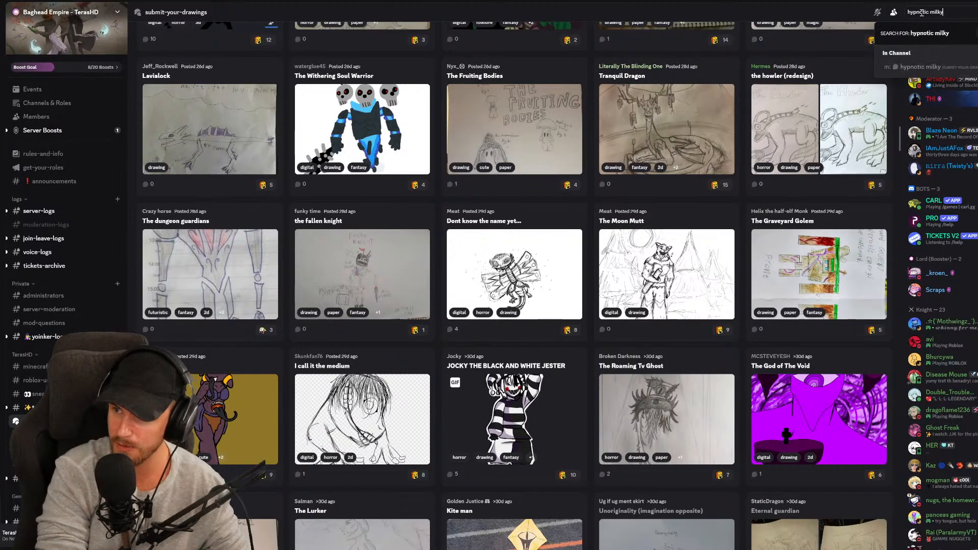
{"action": "key", "text": "Return"}
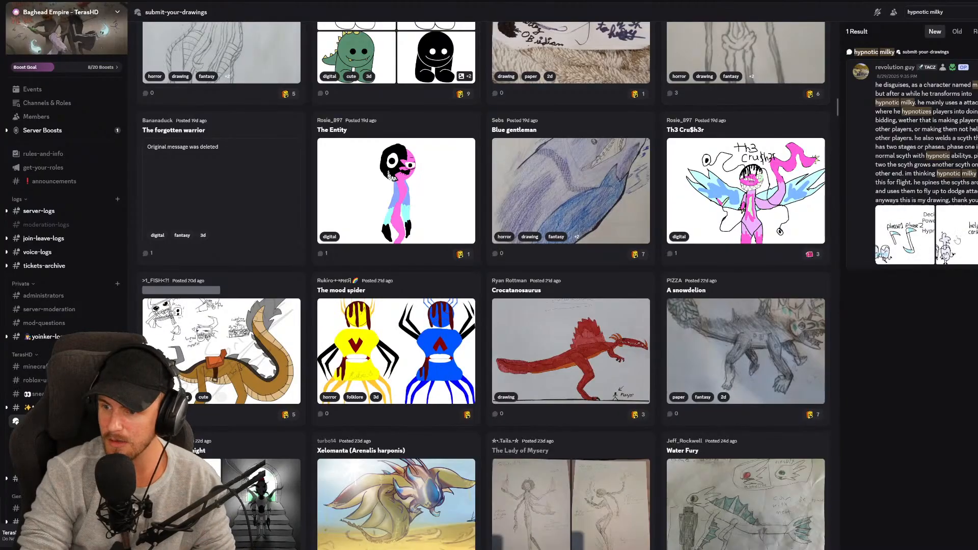
View both hypnotic milky drawings enlarged from the search result, and close the image view
{"action": "left_click", "coordinate": [931, 244]}
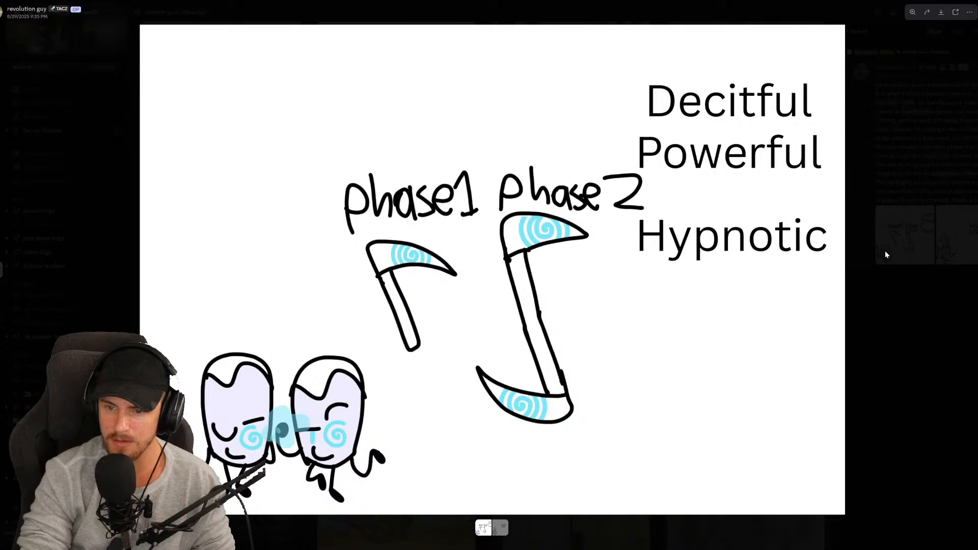
{"action": "key", "text": "Right"}
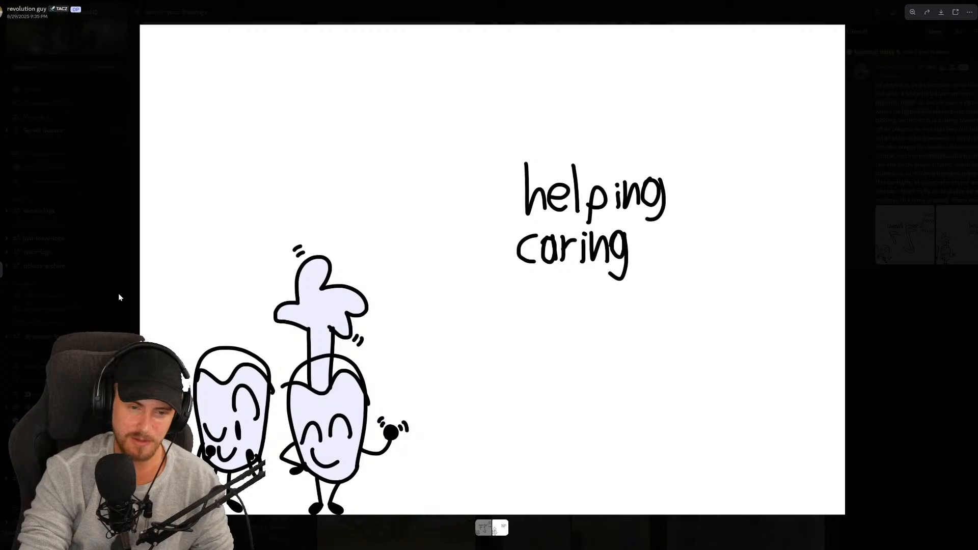
{"action": "key", "text": "Left"}
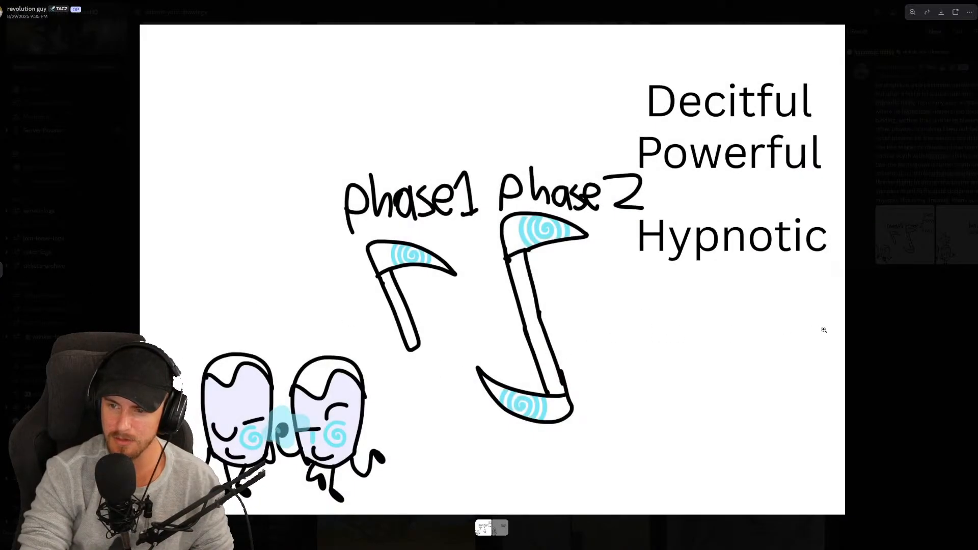
{"action": "left_click", "coordinate": [890, 339]}
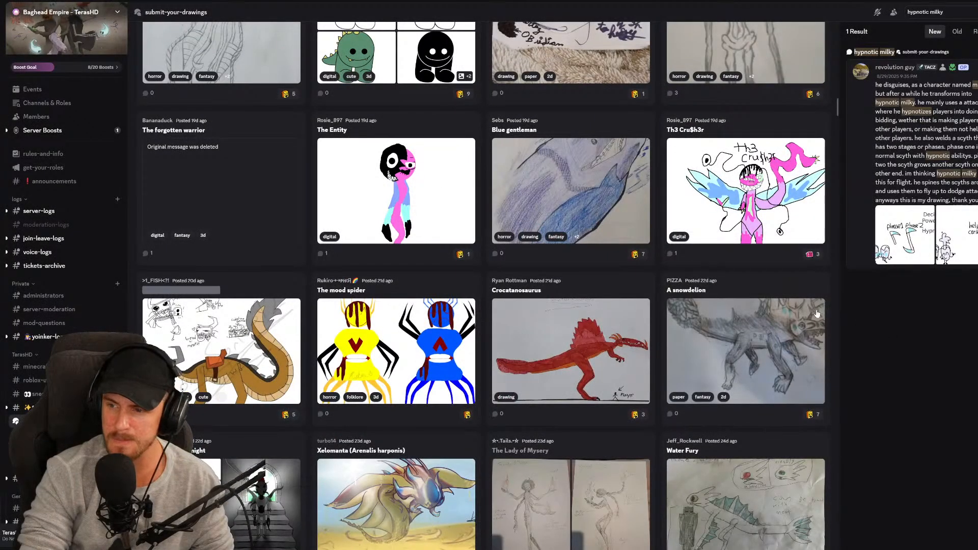
Open the hypnotic milky submission among the newest forum posts and view its phase 1/phase 2 and "helping caring" drawings enlarged
{"action": "scroll", "coordinate": [756, 319], "scroll_direction": "up", "scroll_amount": 1}
{"action": "scroll", "coordinate": [757, 319], "scroll_direction": "up", "scroll_amount": 15}
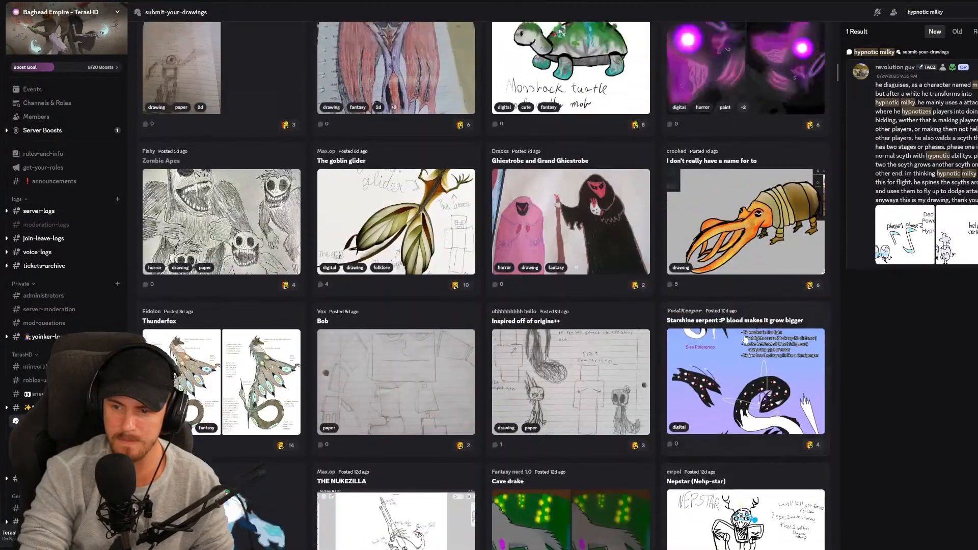
{"action": "scroll", "coordinate": [745, 340], "scroll_direction": "up", "scroll_amount": 3}
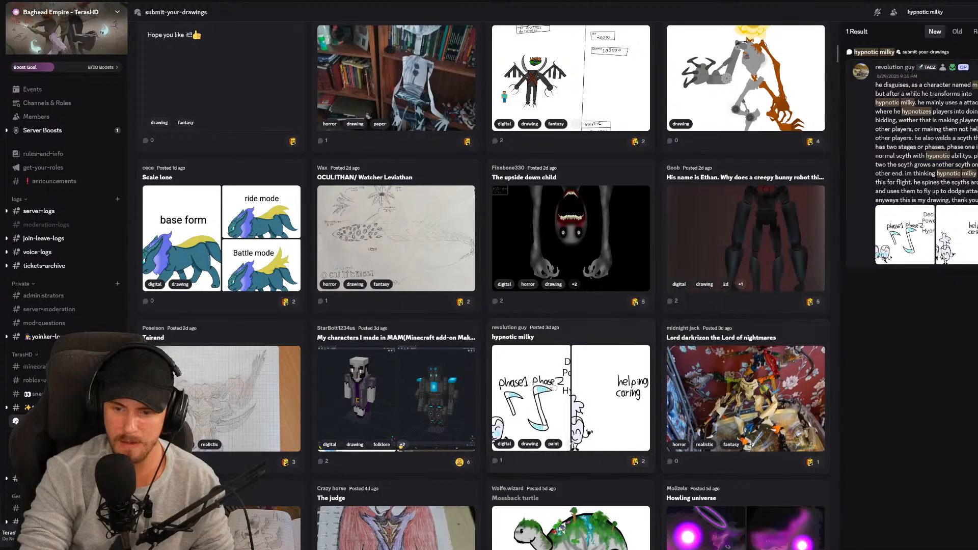
{"action": "left_click", "coordinate": [554, 390]}
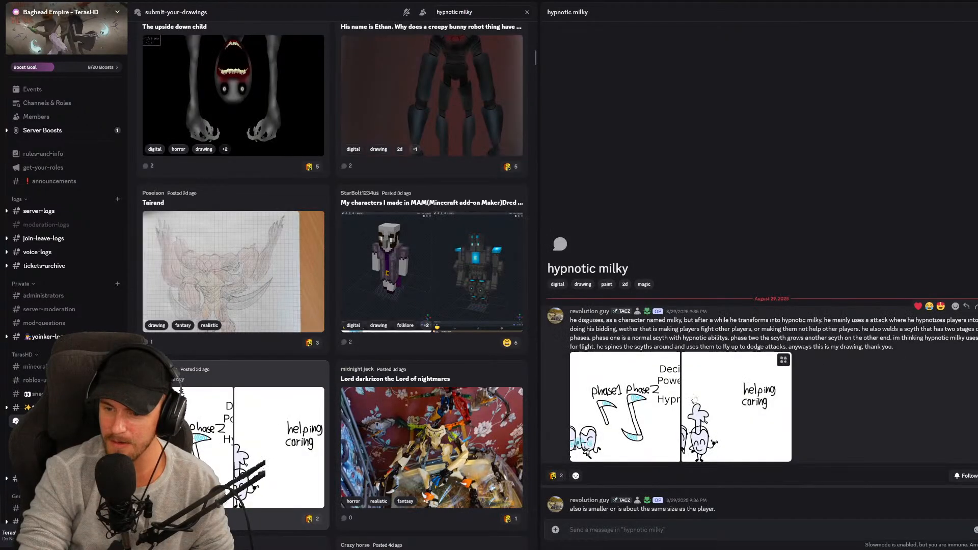
{"action": "left_click", "coordinate": [636, 400]}
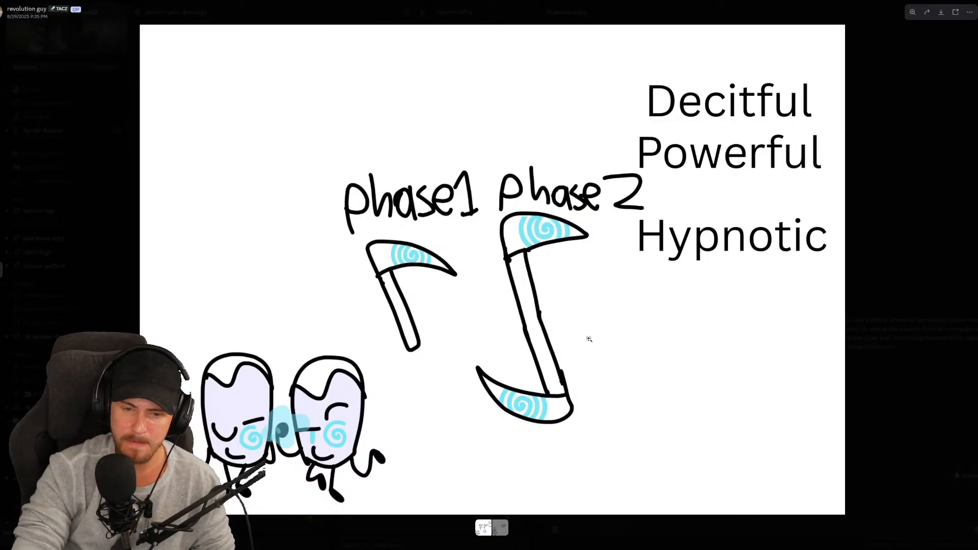
{"action": "left_click", "coordinate": [919, 352]}
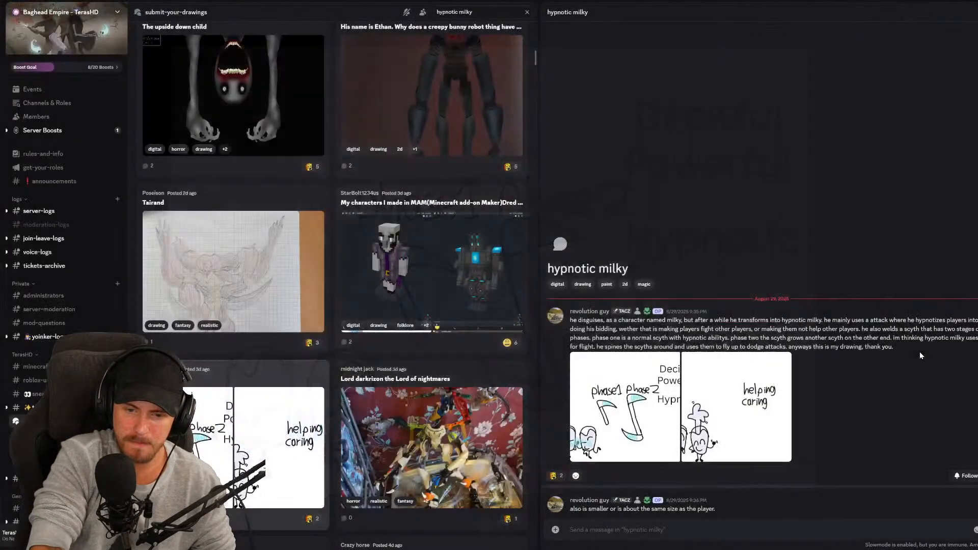
{"action": "left_click", "coordinate": [754, 418]}
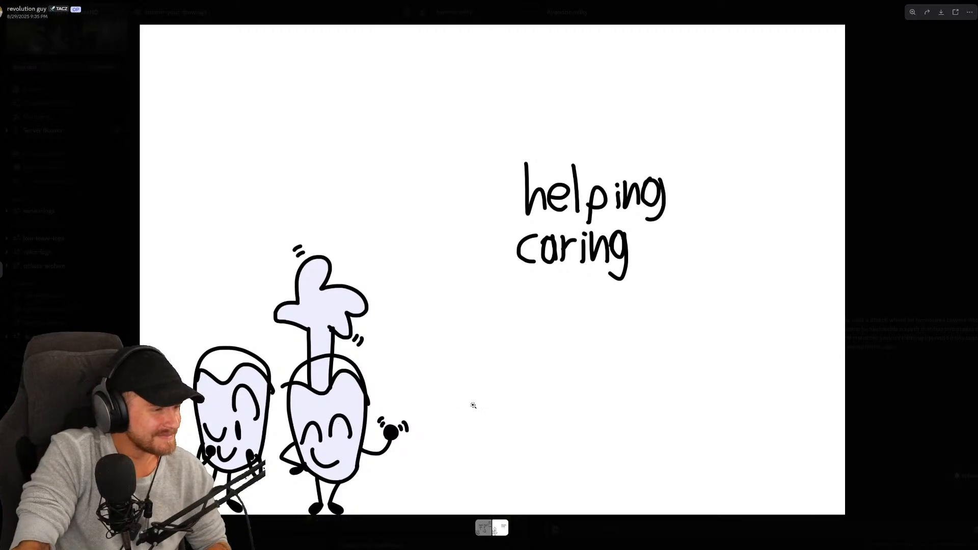
Close the hypnotic milky submission and examine the forum drawings from the newest posts down to Dont know the name yet... for another candidate
{"action": "left_click", "coordinate": [930, 286]}
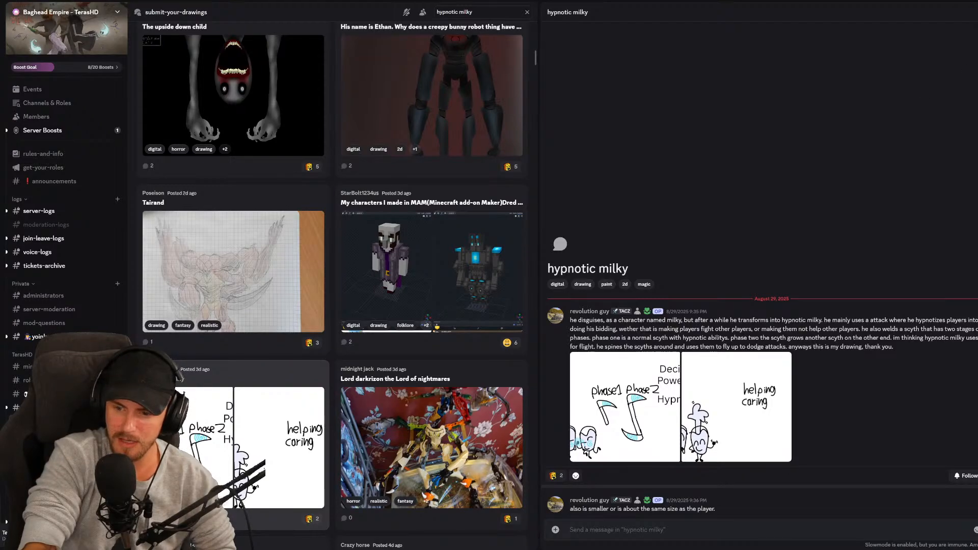
{"action": "key", "text": "Escape"}
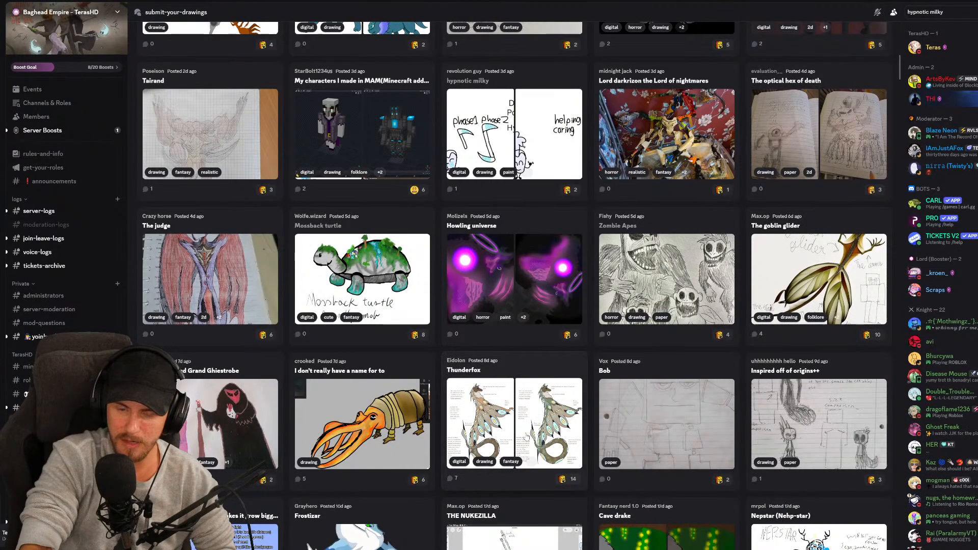
{"action": "scroll", "coordinate": [533, 522], "scroll_direction": "up", "scroll_amount": 4}
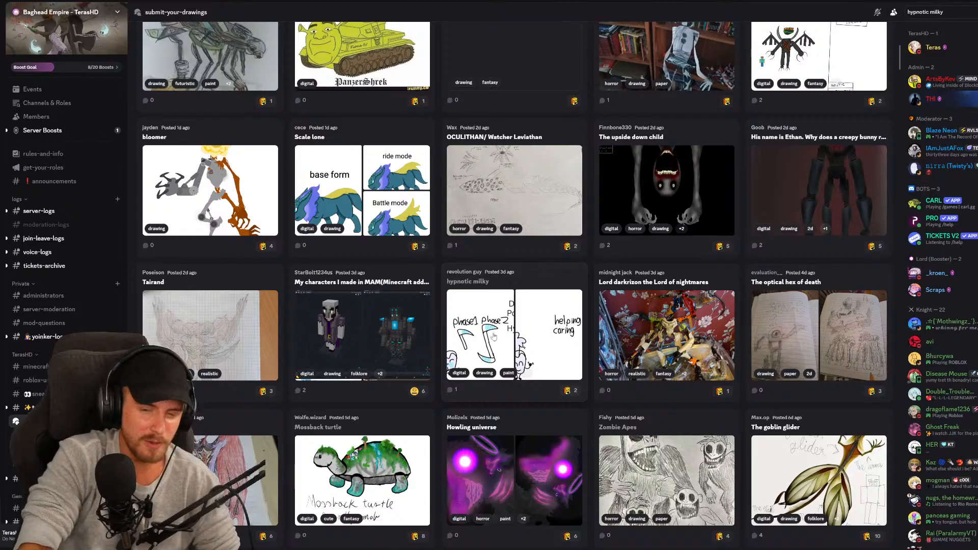
{"action": "scroll", "coordinate": [479, 291], "scroll_direction": "up", "scroll_amount": 2}
{"action": "scroll", "coordinate": [479, 292], "scroll_direction": "down", "scroll_amount": 5}
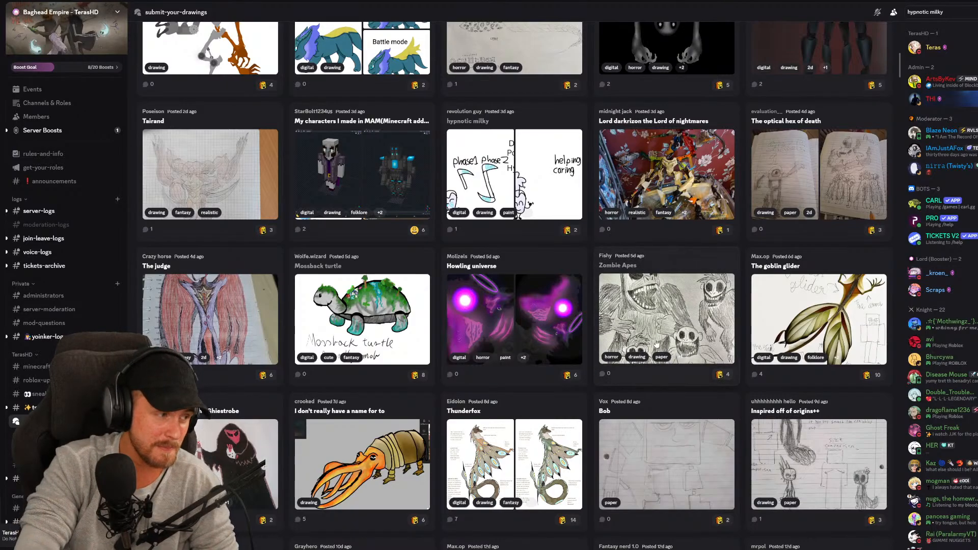
{"action": "scroll", "coordinate": [611, 368], "scroll_direction": "down", "scroll_amount": 2}
{"action": "scroll", "coordinate": [621, 369], "scroll_direction": "down", "scroll_amount": 4}
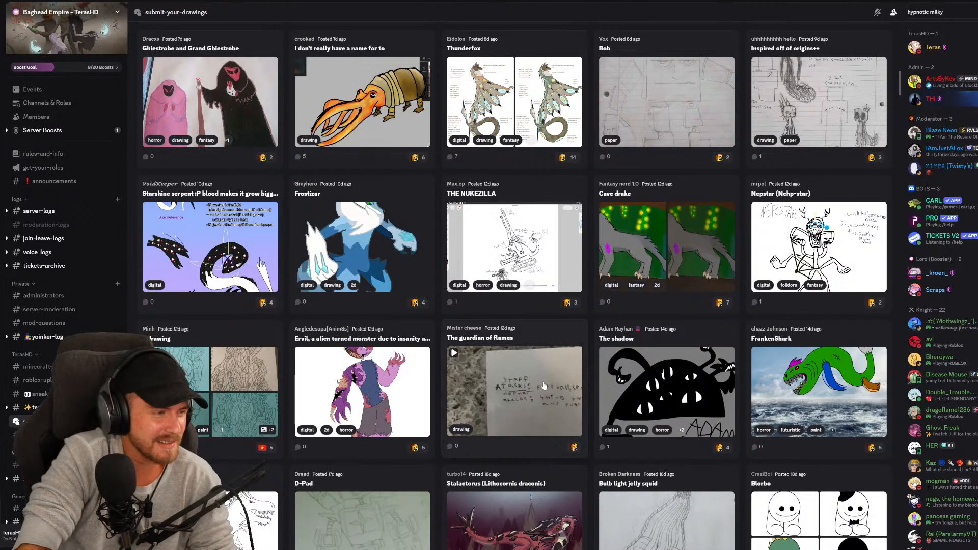
{"action": "scroll", "coordinate": [550, 390], "scroll_direction": "down", "scroll_amount": 2}
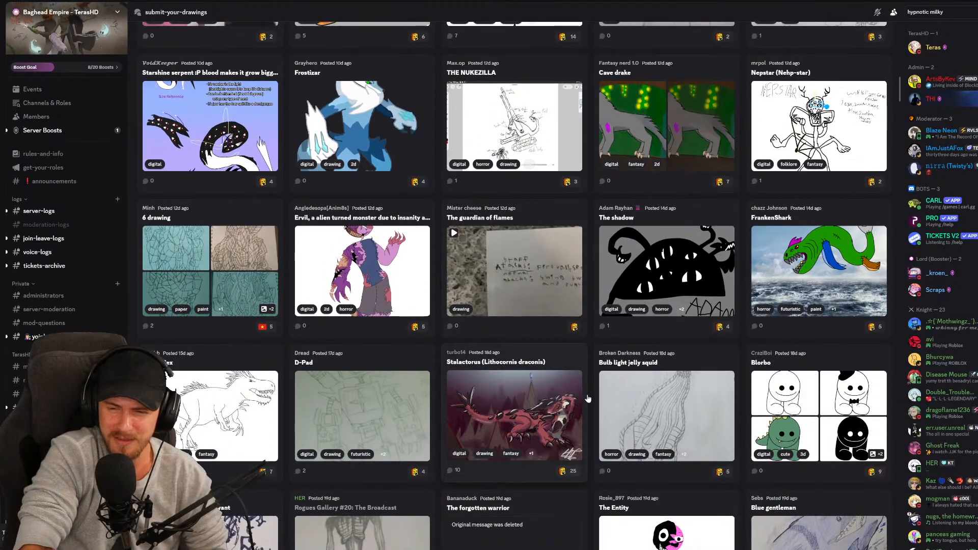
{"action": "scroll", "coordinate": [592, 384], "scroll_direction": "down", "scroll_amount": 3}
{"action": "scroll", "coordinate": [592, 384], "scroll_direction": "down", "scroll_amount": 1}
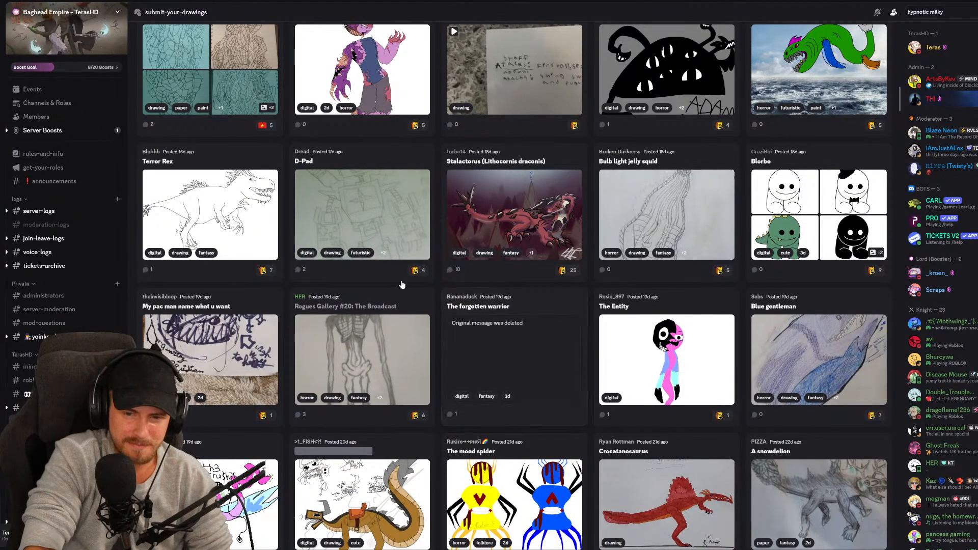
{"action": "scroll", "coordinate": [375, 339], "scroll_direction": "down", "scroll_amount": 3}
{"action": "scroll", "coordinate": [556, 388], "scroll_direction": "down", "scroll_amount": 5}
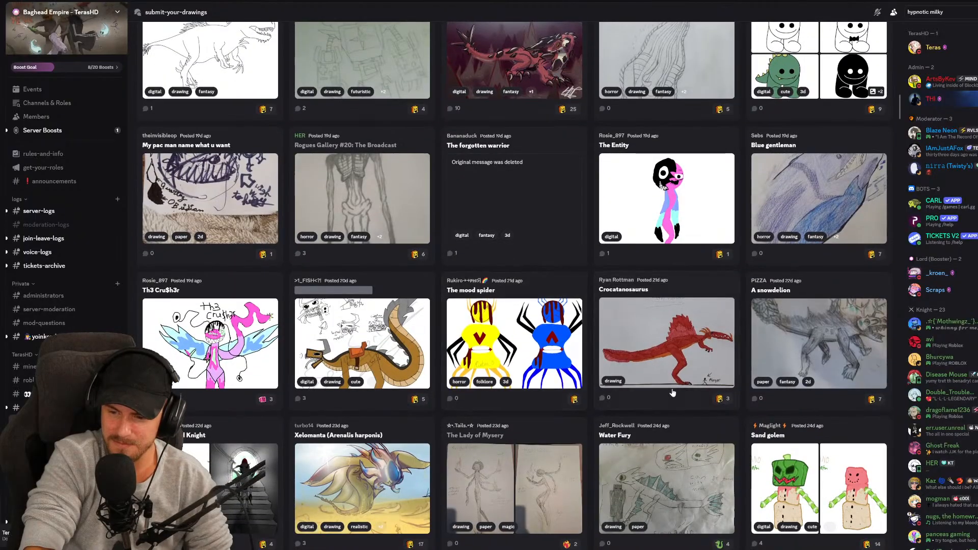
{"action": "scroll", "coordinate": [565, 424], "scroll_direction": "down", "scroll_amount": 6}
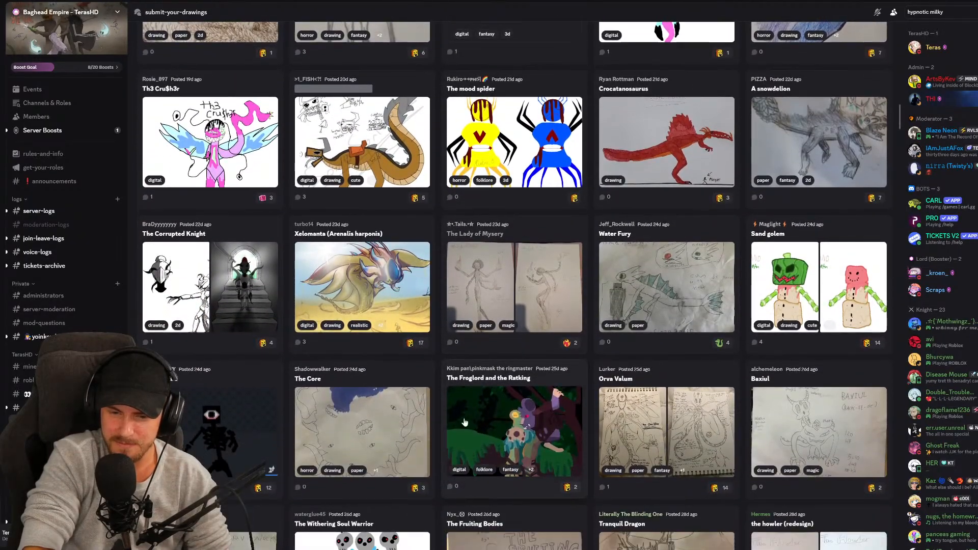
{"action": "scroll", "coordinate": [349, 397], "scroll_direction": "down", "scroll_amount": 3}
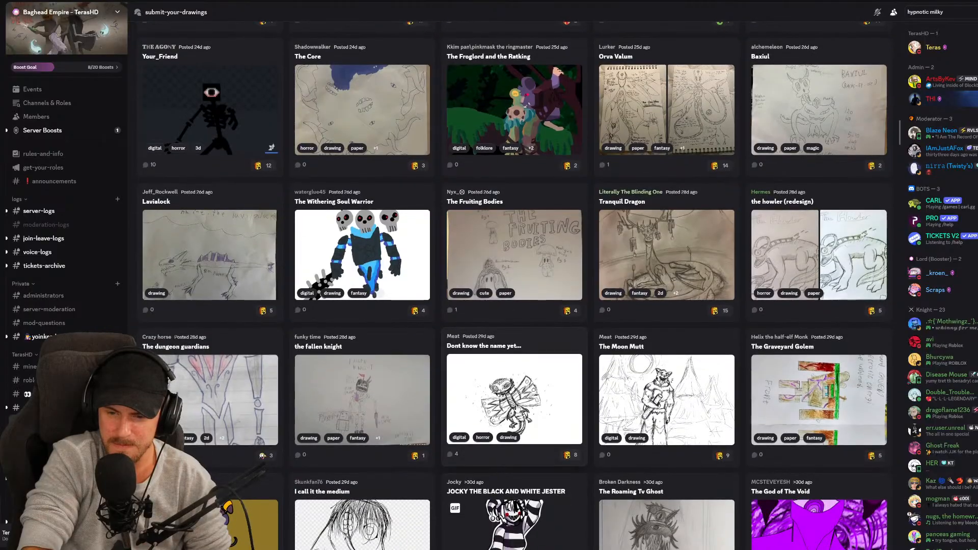
Open the "Dont know the name yet..." submission, view its winged creature sketch enlarged, and close the post
{"action": "left_click", "coordinate": [518, 408]}
{"action": "left_click", "coordinate": [669, 259]}
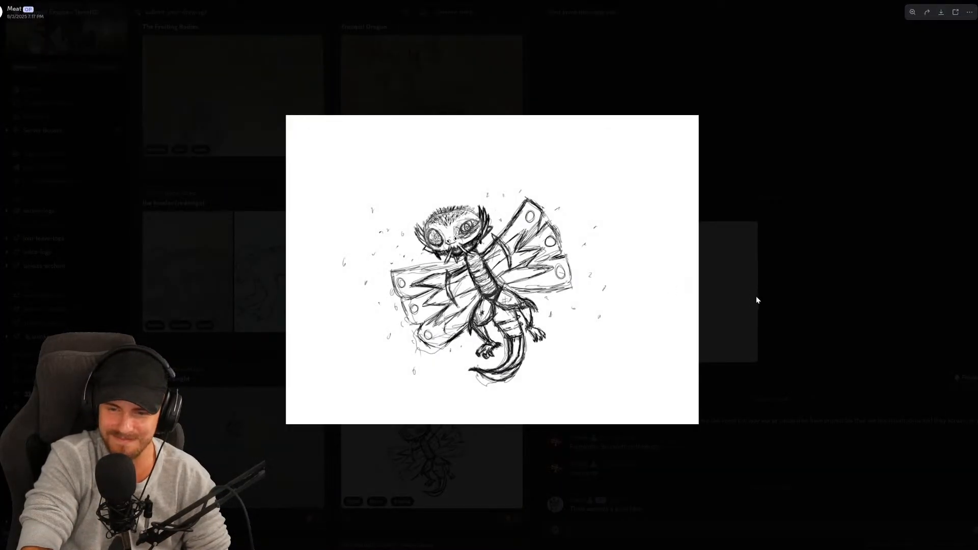
{"action": "left_click", "coordinate": [787, 271]}
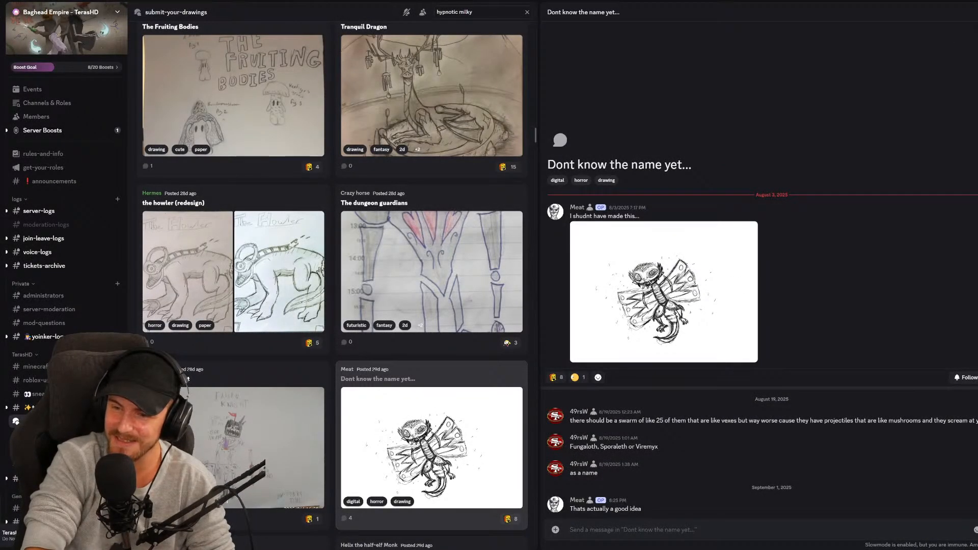
{"action": "key", "text": "Escape"}
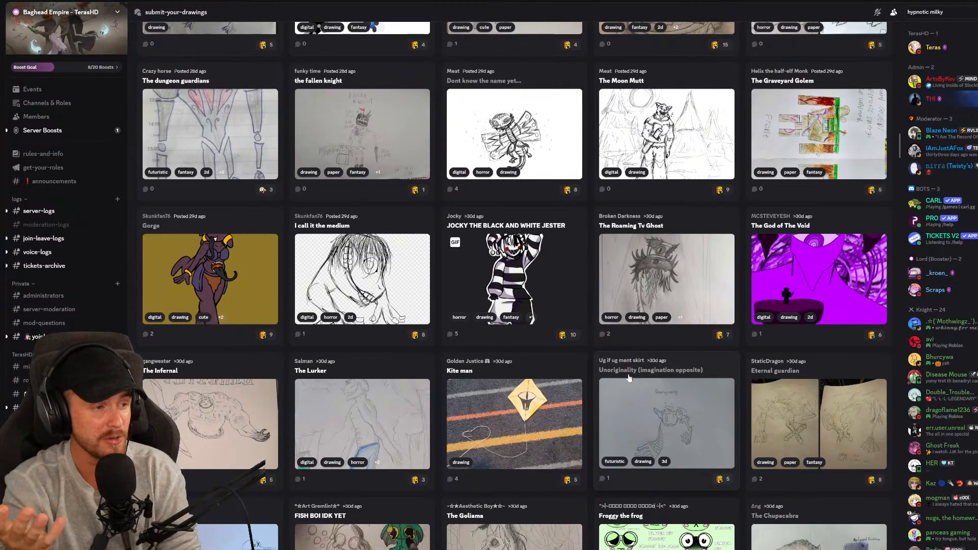
Open the Stalactorus (Lithocornis draconis) submission further up the forum, view its drawing enlarged, and close the image view
{"action": "scroll", "coordinate": [637, 388], "scroll_direction": "up", "scroll_amount": 15}
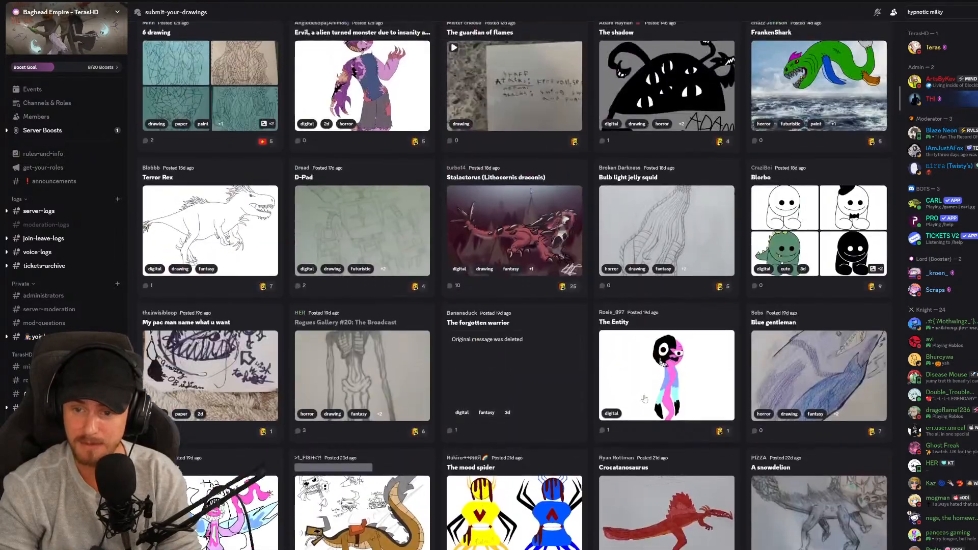
{"action": "scroll", "coordinate": [645, 399], "scroll_direction": "up", "scroll_amount": 3}
{"action": "left_click", "coordinate": [525, 366]}
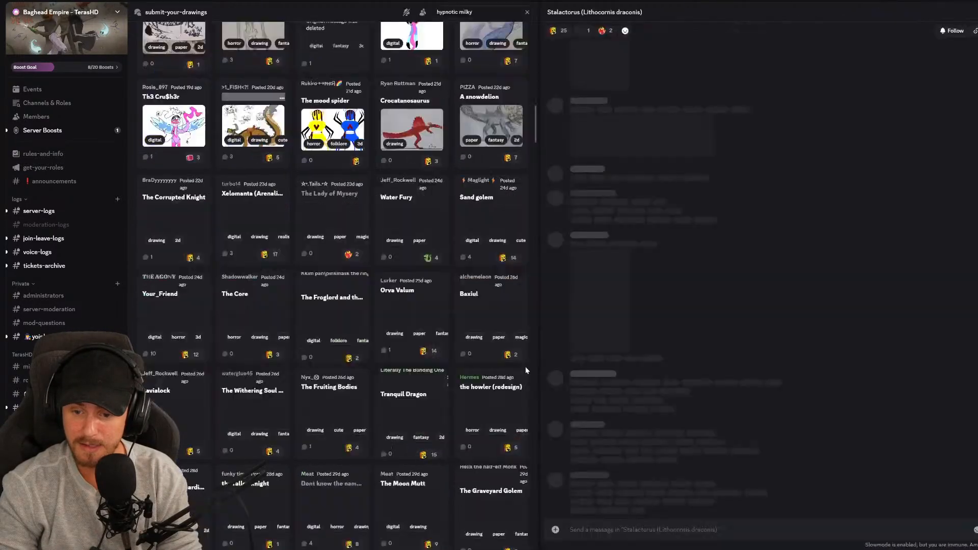
{"action": "scroll", "coordinate": [741, 331], "scroll_direction": "up", "scroll_amount": 10}
{"action": "left_click", "coordinate": [835, 265]}
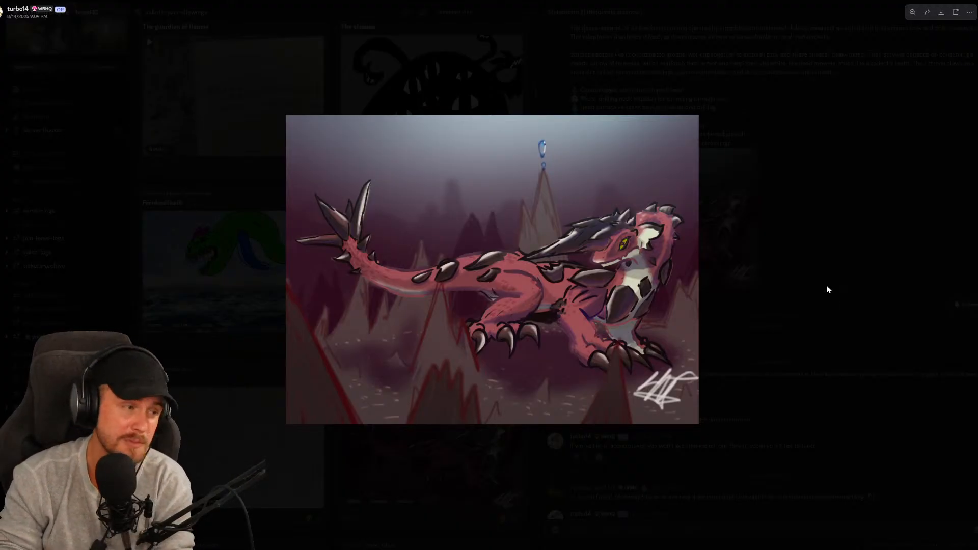
{"action": "left_click", "coordinate": [827, 289]}
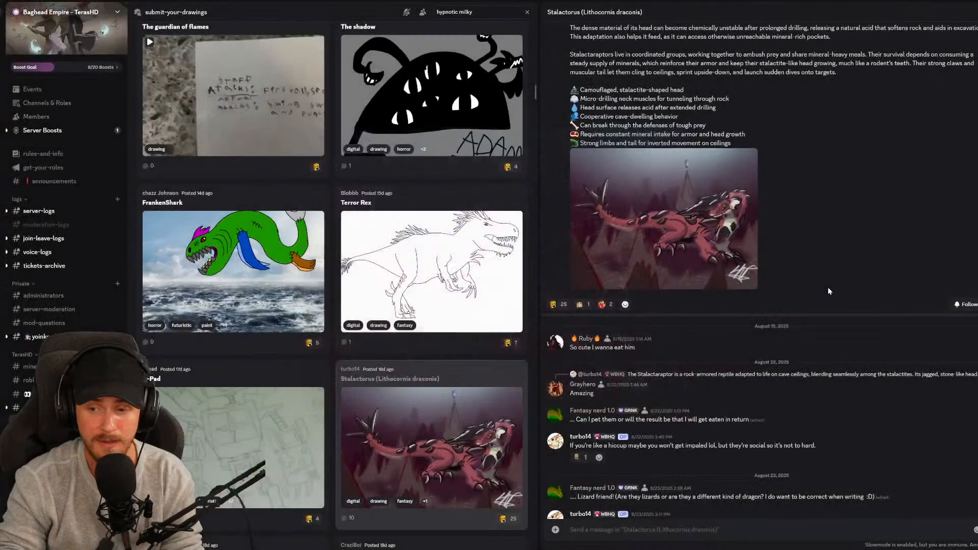
Read the Stalactorus creature description from the beginning of the post, and close the post
{"action": "scroll", "coordinate": [821, 238], "scroll_direction": "up", "scroll_amount": 4}
{"action": "left_click_drag", "start_coordinate": [724, 263], "coordinate": [759, 269]}
{"action": "left_click", "coordinate": [577, 204]}
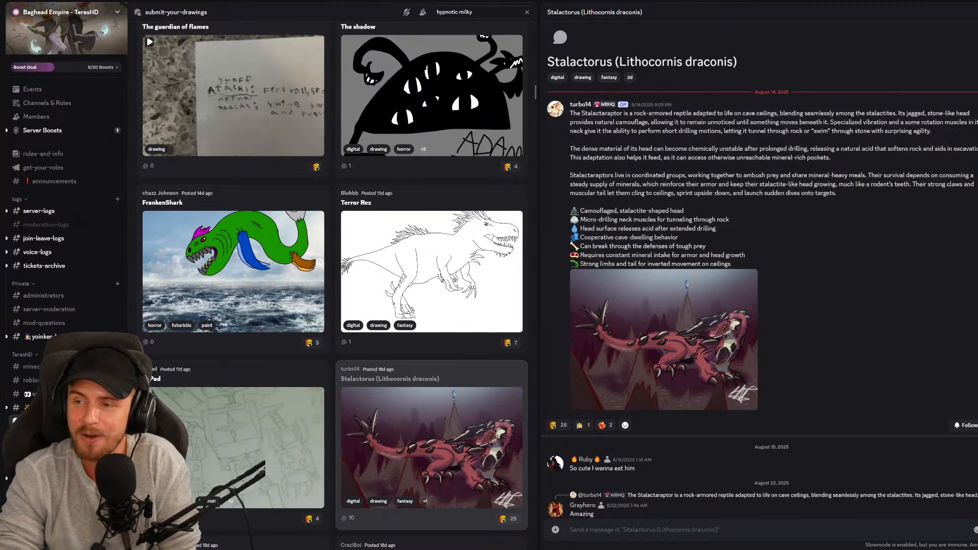
{"action": "key", "text": "Escape"}
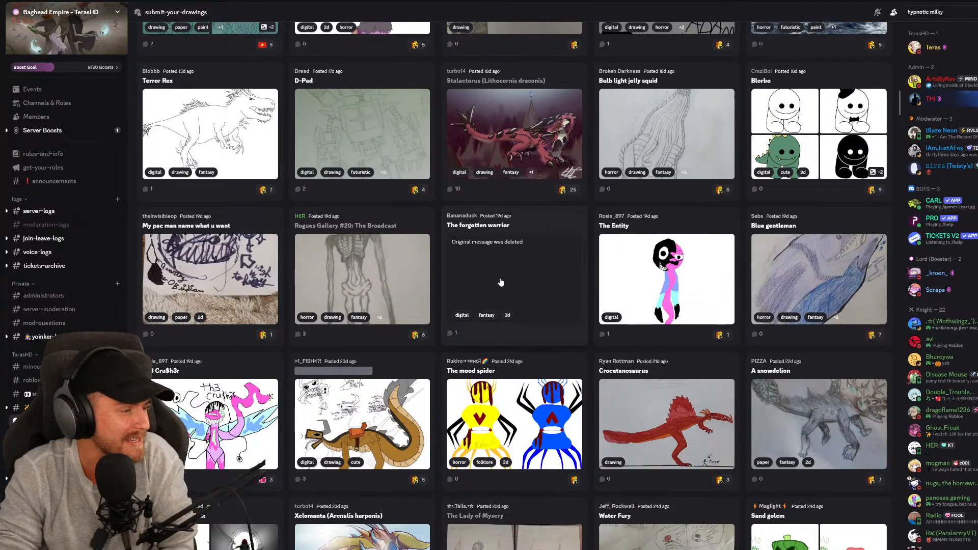
Examine the older forum submissions from Stalactorus down to the Extraterrestrial Exterminator row for another candidate drawing
{"action": "scroll", "coordinate": [586, 254], "scroll_direction": "up", "scroll_amount": 3}
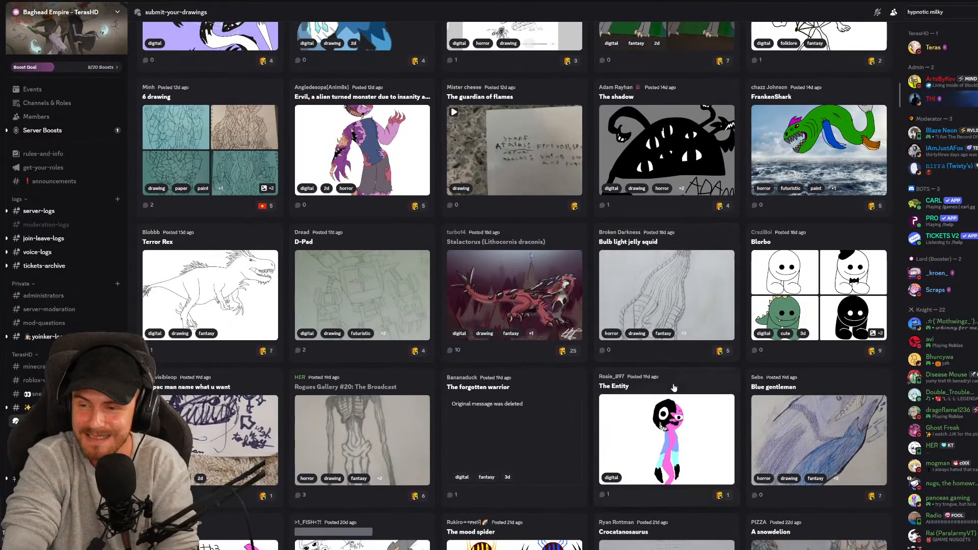
{"action": "scroll", "coordinate": [668, 403], "scroll_direction": "down", "scroll_amount": 7}
{"action": "scroll", "coordinate": [653, 423], "scroll_direction": "down", "scroll_amount": 5}
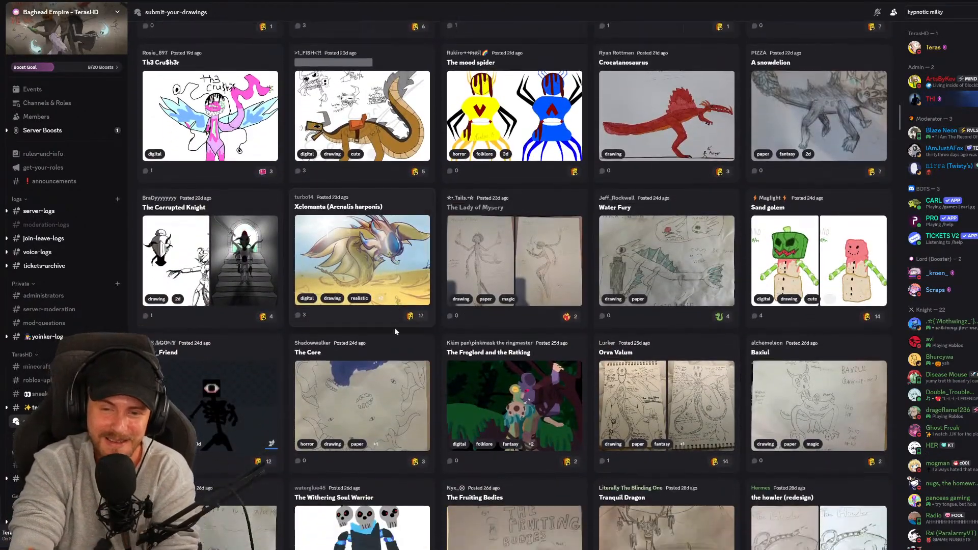
{"action": "scroll", "coordinate": [550, 436], "scroll_direction": "down", "scroll_amount": 3}
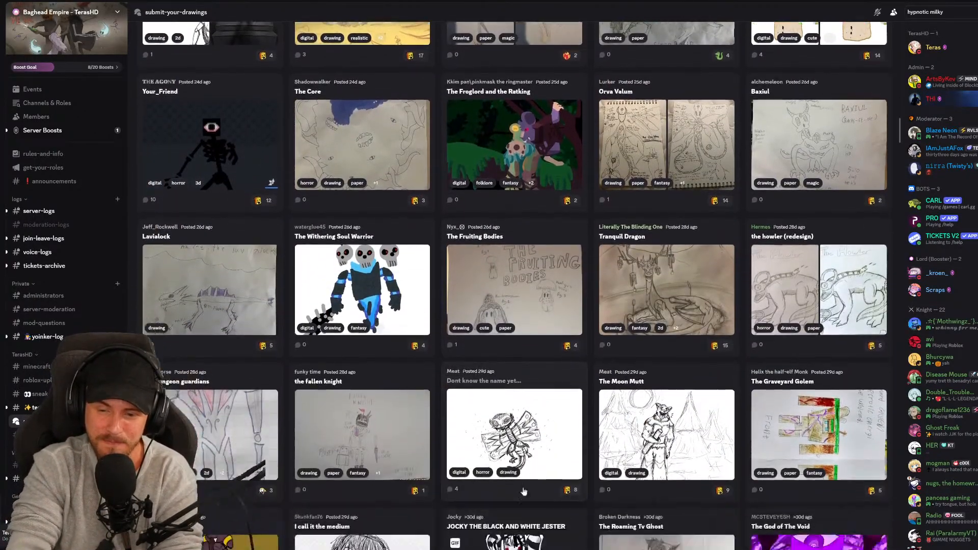
{"action": "scroll", "coordinate": [548, 437], "scroll_direction": "down", "scroll_amount": 3}
{"action": "scroll", "coordinate": [546, 434], "scroll_direction": "down", "scroll_amount": 2}
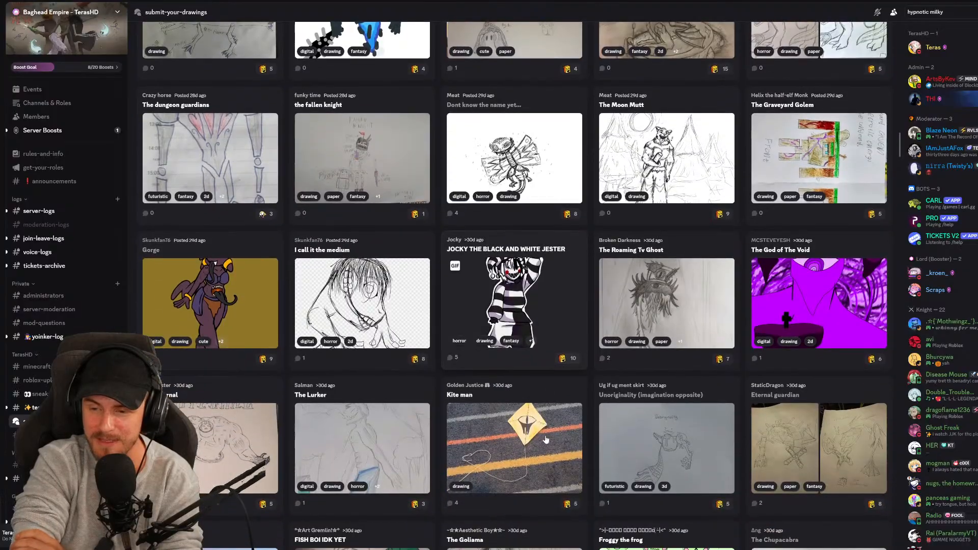
{"action": "scroll", "coordinate": [540, 438], "scroll_direction": "down", "scroll_amount": 3}
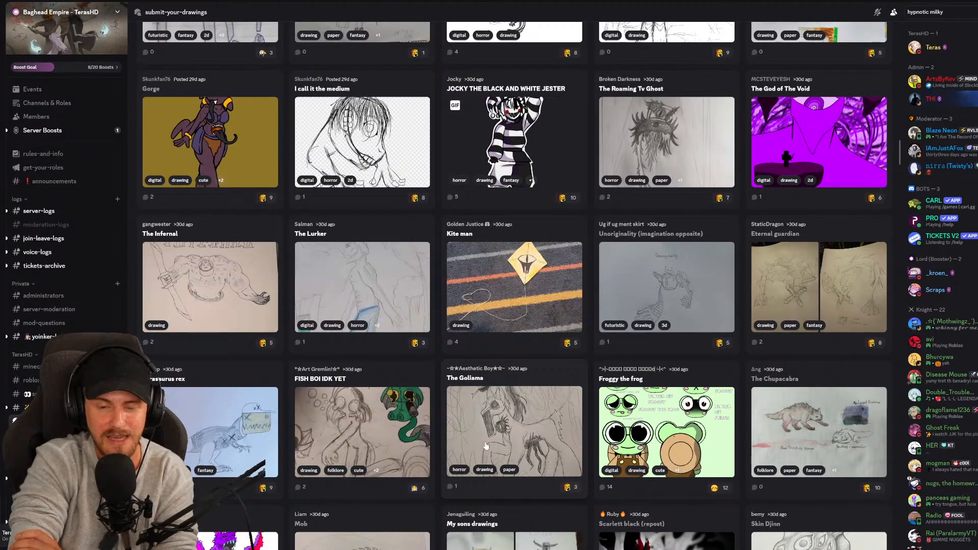
{"action": "scroll", "coordinate": [480, 430], "scroll_direction": "down", "scroll_amount": 1}
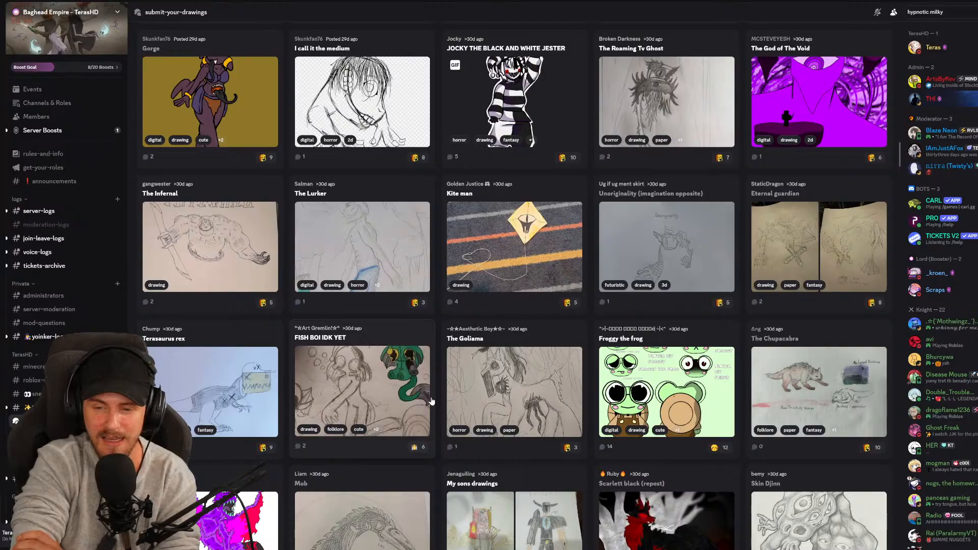
{"action": "scroll", "coordinate": [438, 400], "scroll_direction": "down", "scroll_amount": 2}
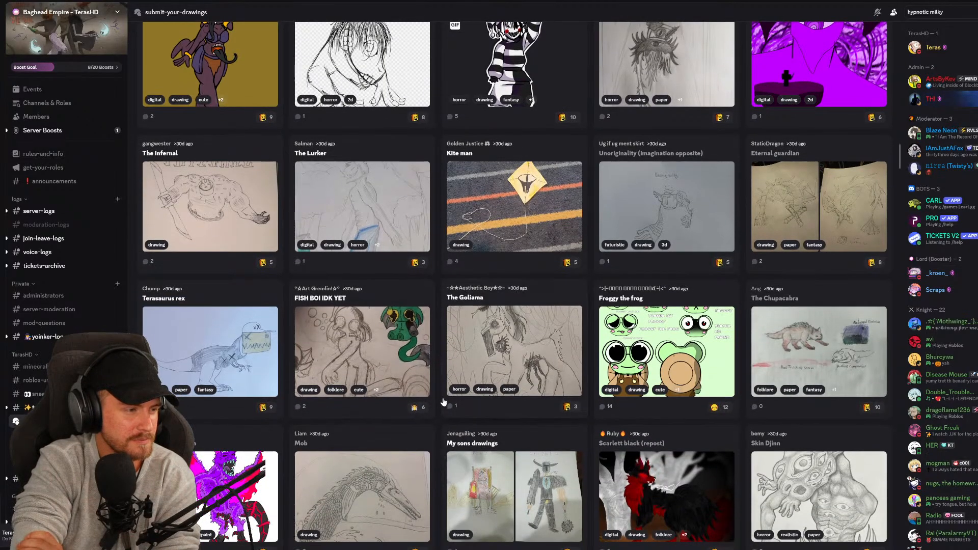
{"action": "scroll", "coordinate": [443, 404], "scroll_direction": "down", "scroll_amount": 5}
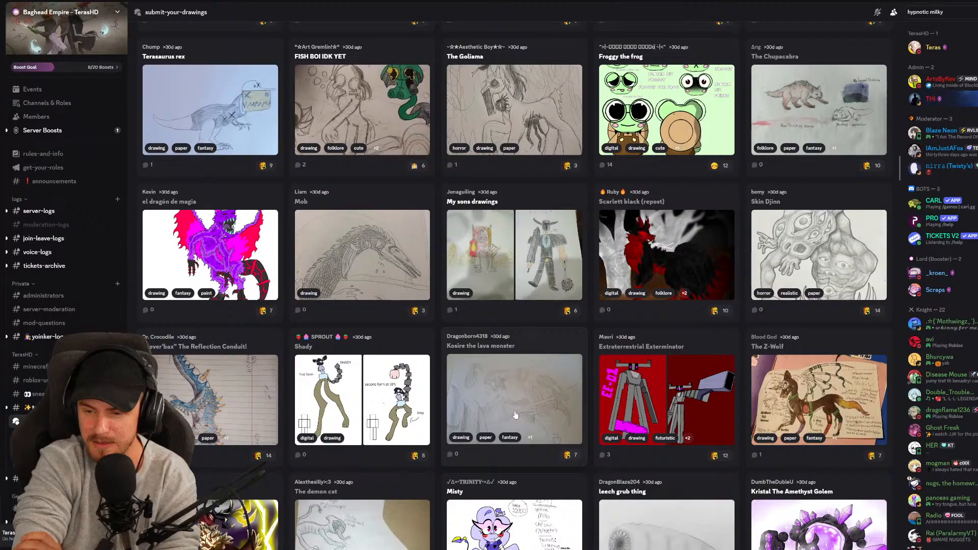
{"action": "scroll", "coordinate": [517, 410], "scroll_direction": "down", "scroll_amount": 1}
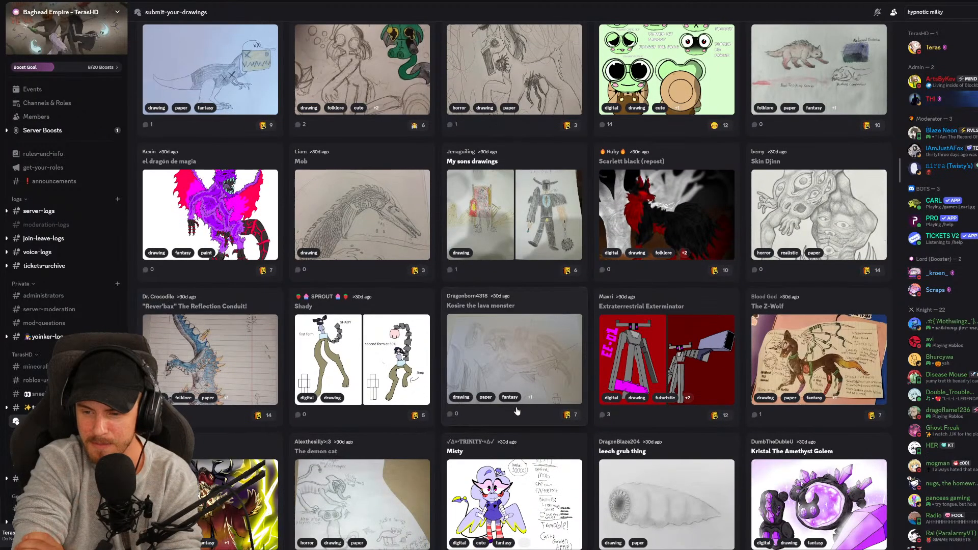
{"action": "scroll", "coordinate": [517, 411], "scroll_direction": "down", "scroll_amount": 1}
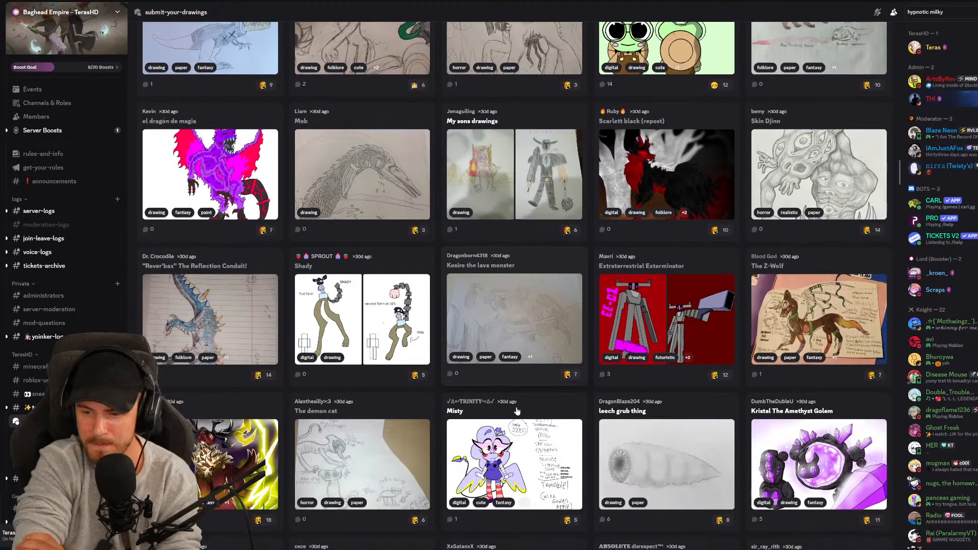
Open the Extraterrestrial Exterminator submission, view its arm-cannon drawing enlarged, and close the post
{"action": "left_click", "coordinate": [692, 316]}
{"action": "left_click", "coordinate": [727, 319]}
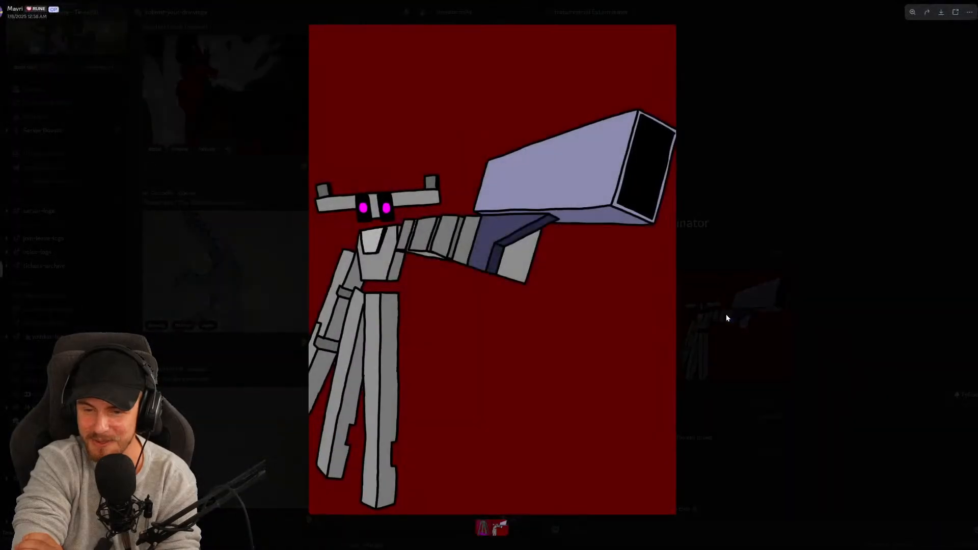
{"action": "left_click", "coordinate": [835, 155]}
{"action": "key", "text": "Escape"}
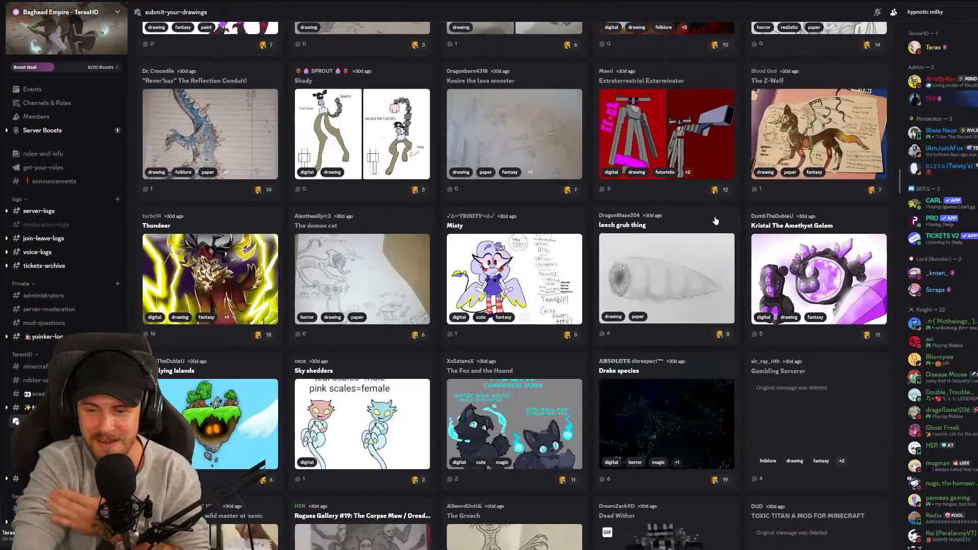
Open the Kristal The Amethyst Golem submission, view its drawing enlarged, and save the image
{"action": "scroll", "coordinate": [197, 295], "scroll_direction": "down", "scroll_amount": 1}
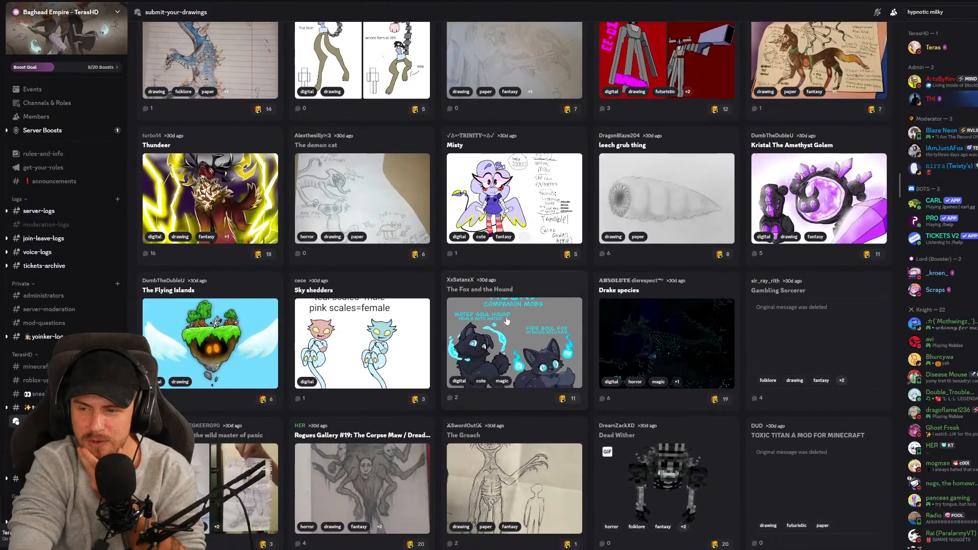
{"action": "left_click", "coordinate": [834, 173]}
{"action": "left_click", "coordinate": [700, 280]}
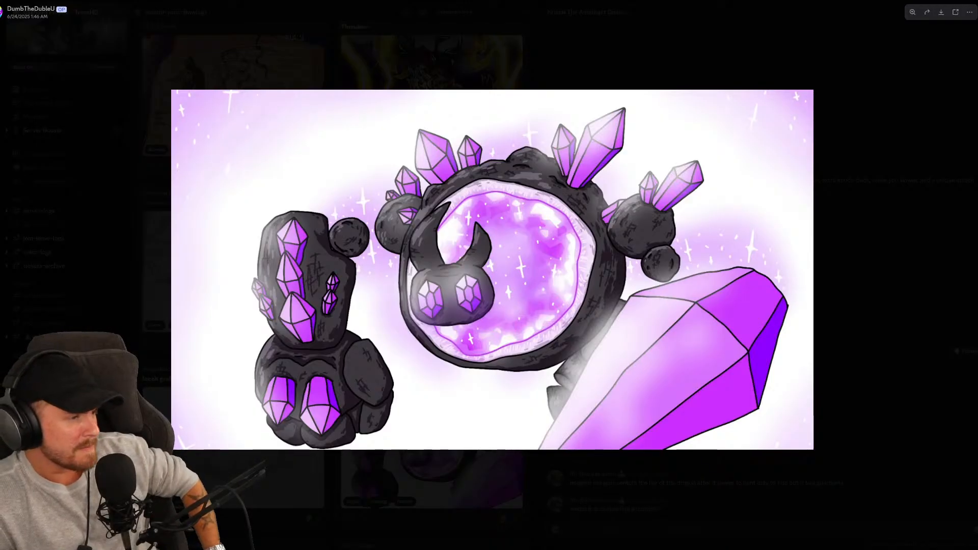
{"action": "right_click", "coordinate": [601, 259]}
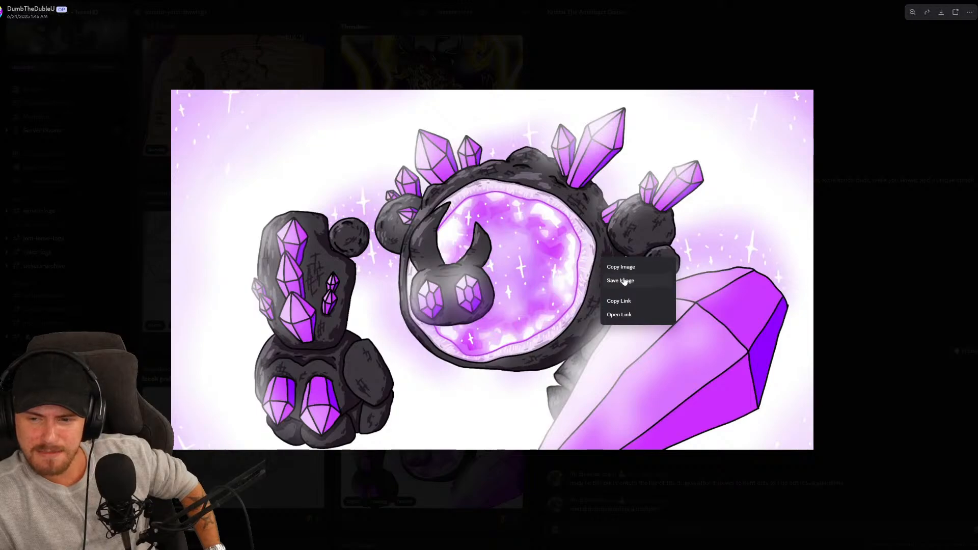
{"action": "left_click", "coordinate": [625, 282]}
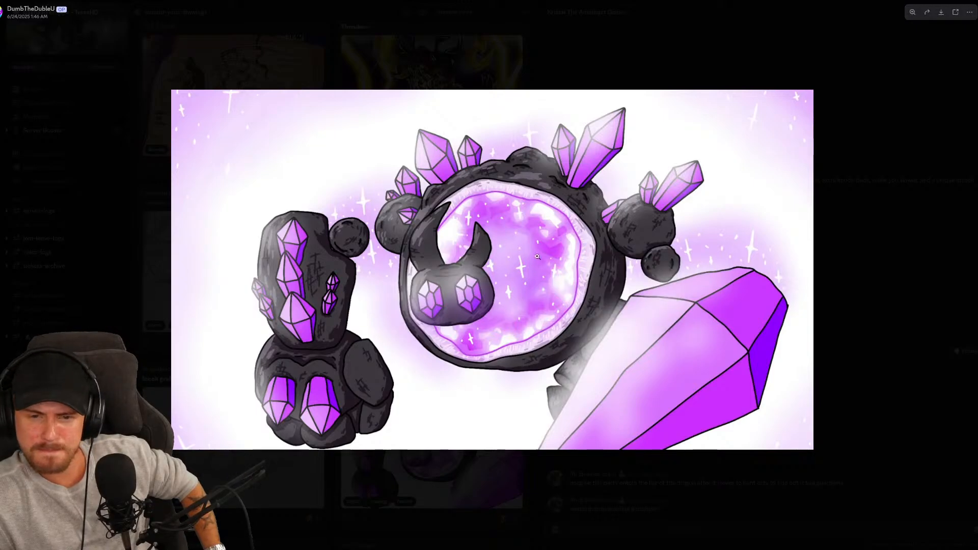
Close the Kristal The Amethyst Golem image and post, and examine the submissions down to the Older Posts section
{"action": "left_click", "coordinate": [846, 282]}
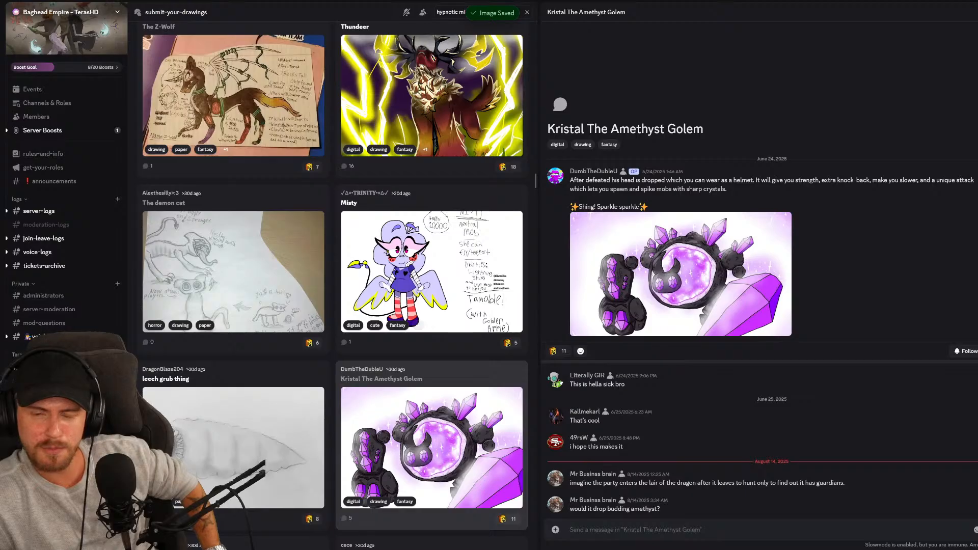
{"action": "key", "text": "Escape"}
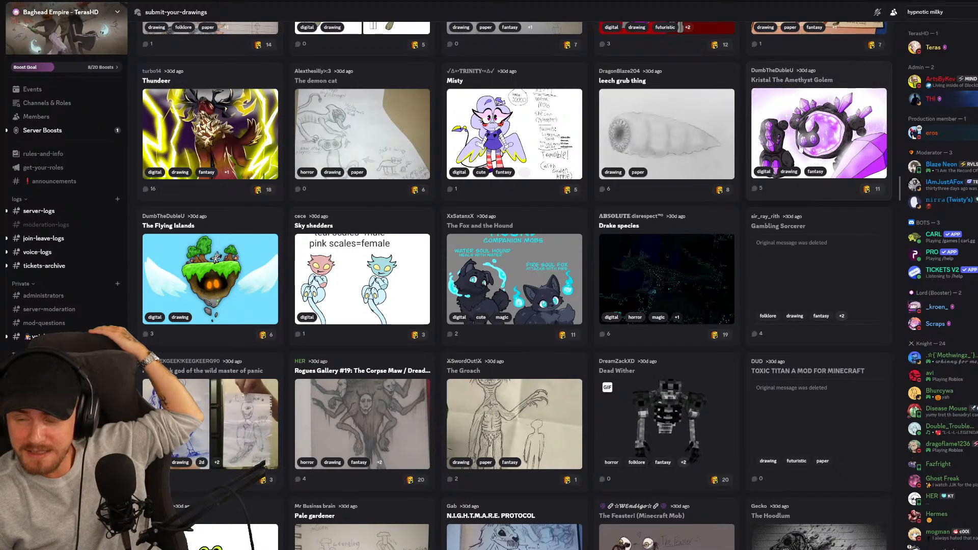
{"action": "scroll", "coordinate": [529, 282], "scroll_direction": "down", "scroll_amount": 3}
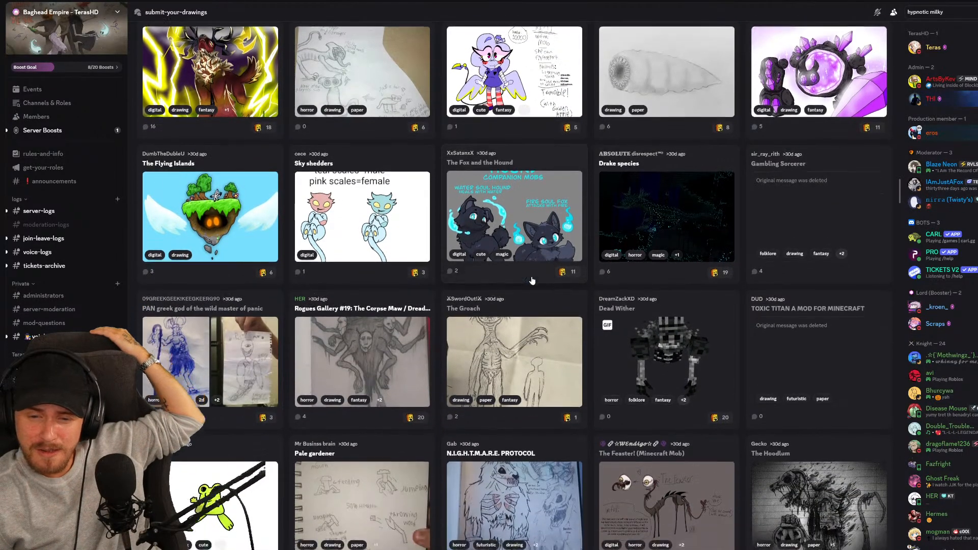
{"action": "scroll", "coordinate": [528, 282], "scroll_direction": "down", "scroll_amount": 6}
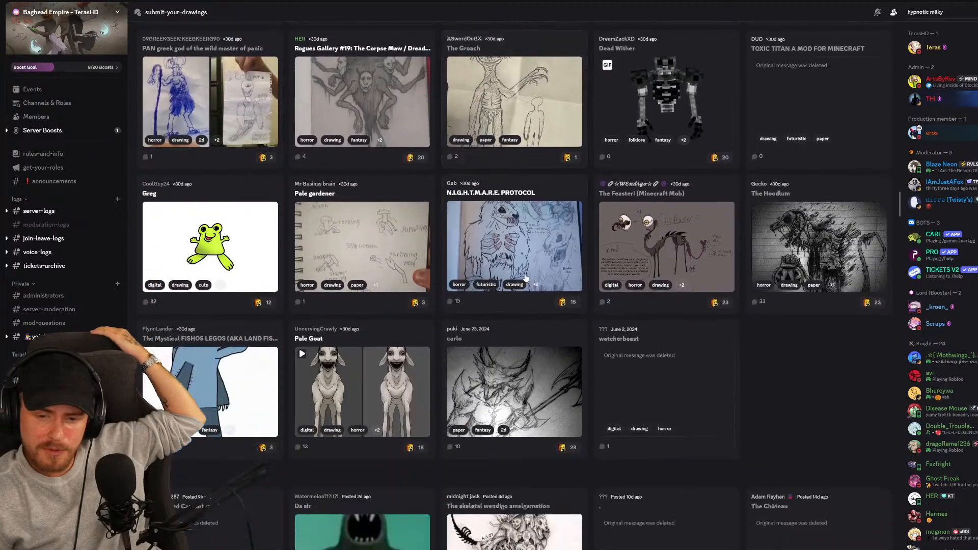
{"action": "scroll", "coordinate": [515, 282], "scroll_direction": "down", "scroll_amount": 7}
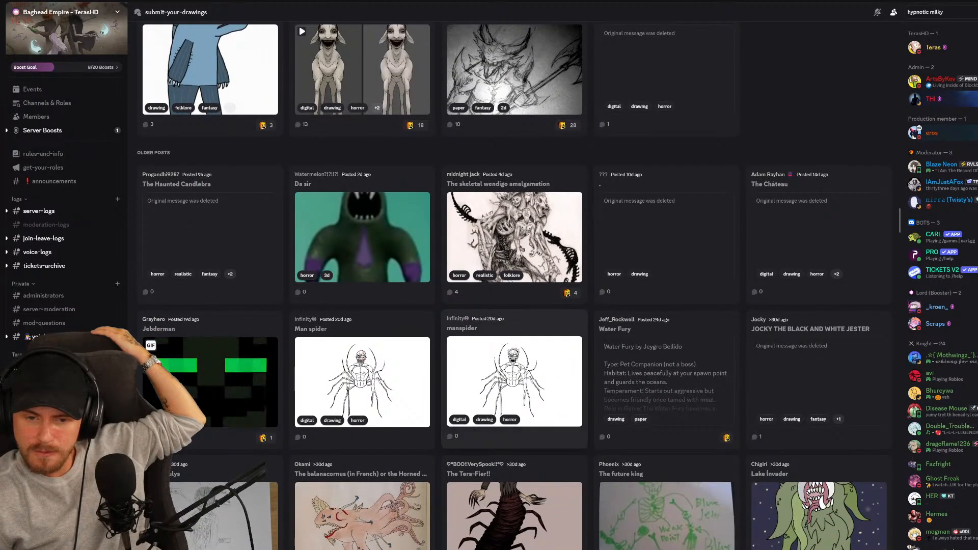
View the manspider submission's drawing enlarged, compare it with the Man spider submission, and close the post
{"action": "left_click", "coordinate": [521, 370]}
{"action": "left_click", "coordinate": [685, 399]}
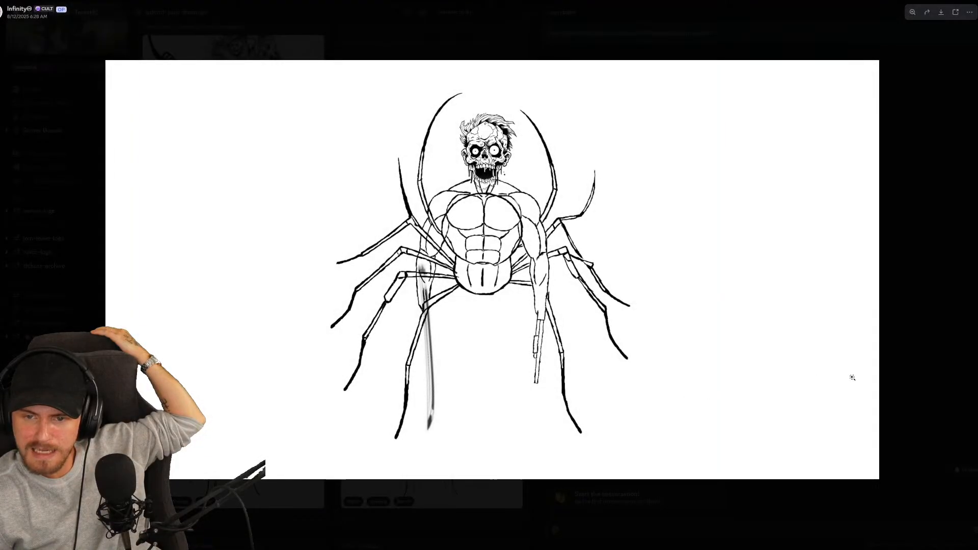
{"action": "left_click", "coordinate": [941, 311]}
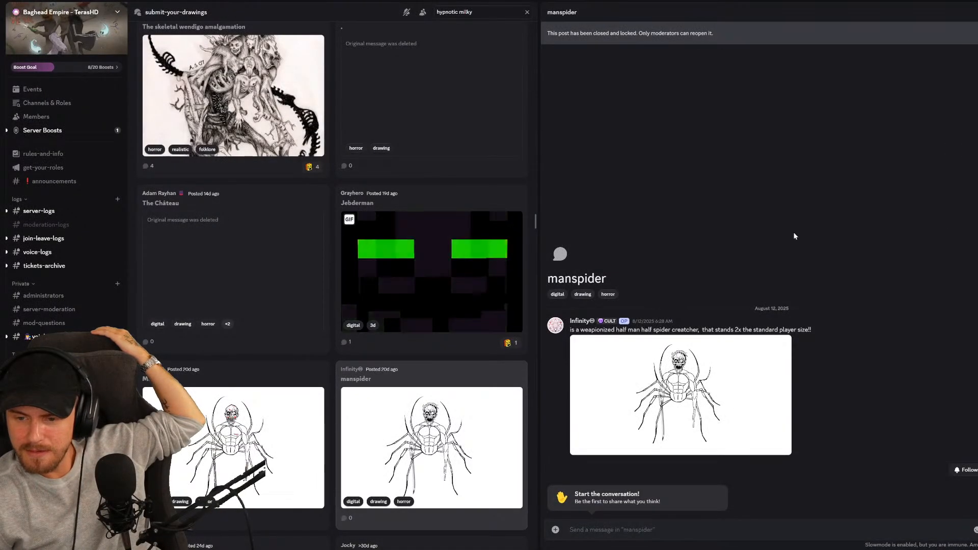
{"action": "left_click", "coordinate": [226, 397]}
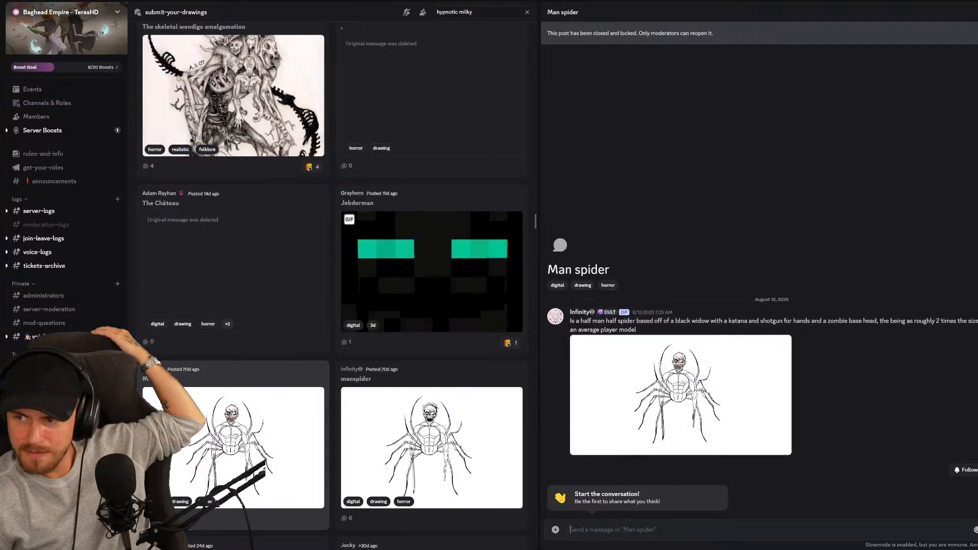
{"action": "key", "text": "Escape"}
Examine the older posts from Gymuraculys down to the Crystal Cave Wraith row for another candidate drawing
{"action": "scroll", "coordinate": [659, 309], "scroll_direction": "down", "scroll_amount": 5}
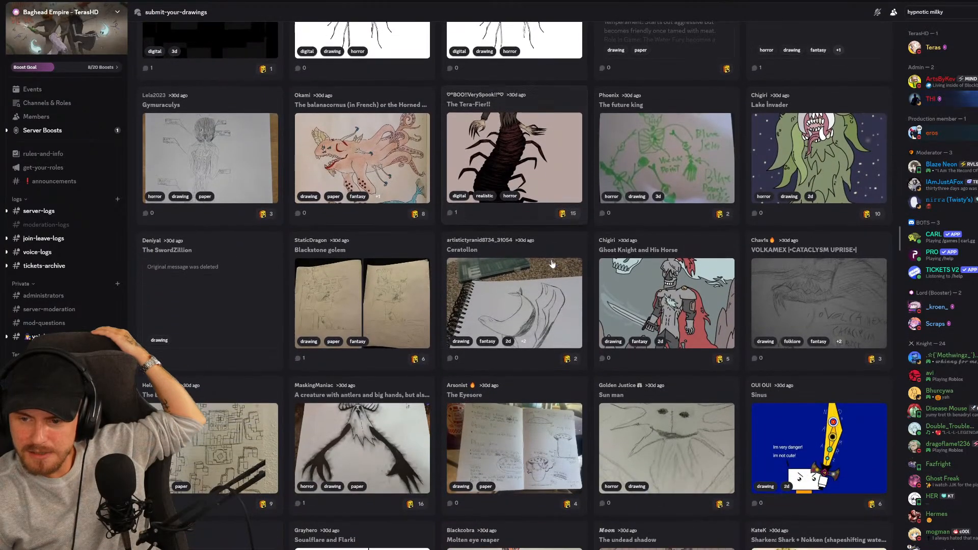
{"action": "scroll", "coordinate": [658, 310], "scroll_direction": "down", "scroll_amount": 5}
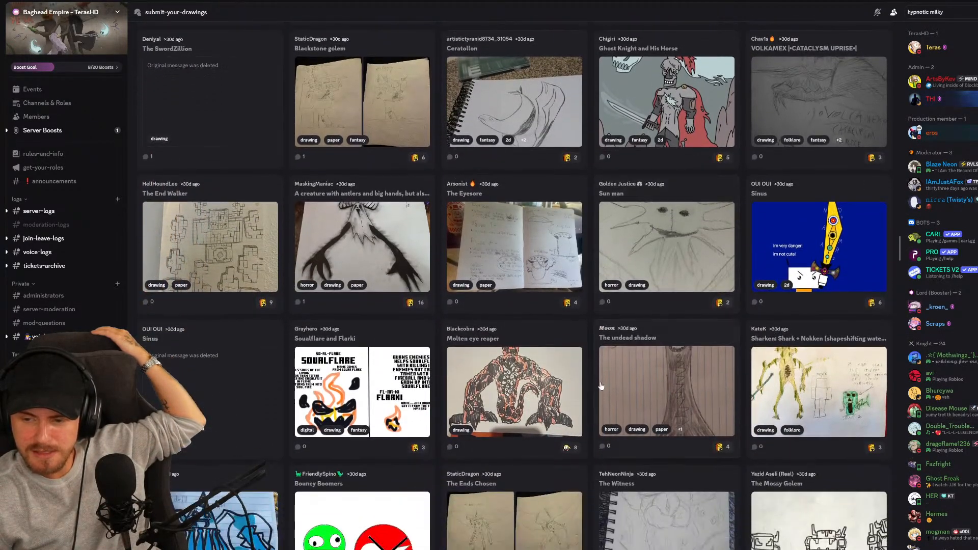
{"action": "scroll", "coordinate": [596, 411], "scroll_direction": "down", "scroll_amount": 3}
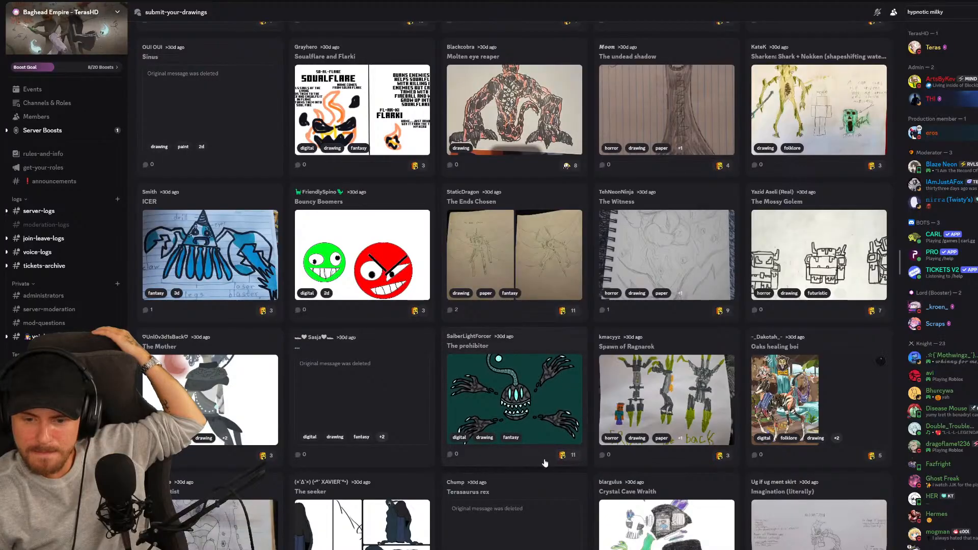
{"action": "scroll", "coordinate": [530, 510], "scroll_direction": "down", "scroll_amount": 1}
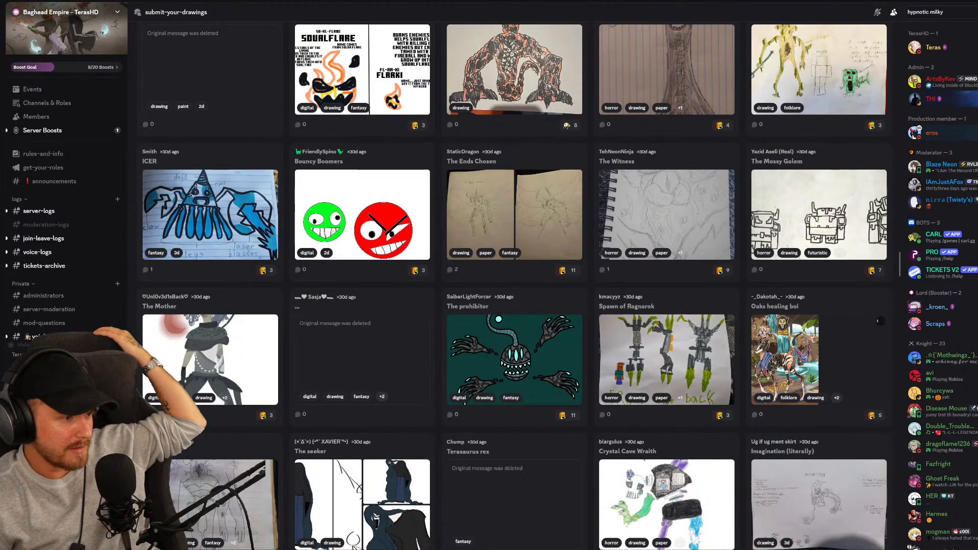
Switch to Blockbench and bring the whole glerm spider-legged model into view
{"action": "key", "text": "alt+Tab"}
{"action": "scroll", "coordinate": [397, 310], "scroll_direction": "down", "scroll_amount": 10}
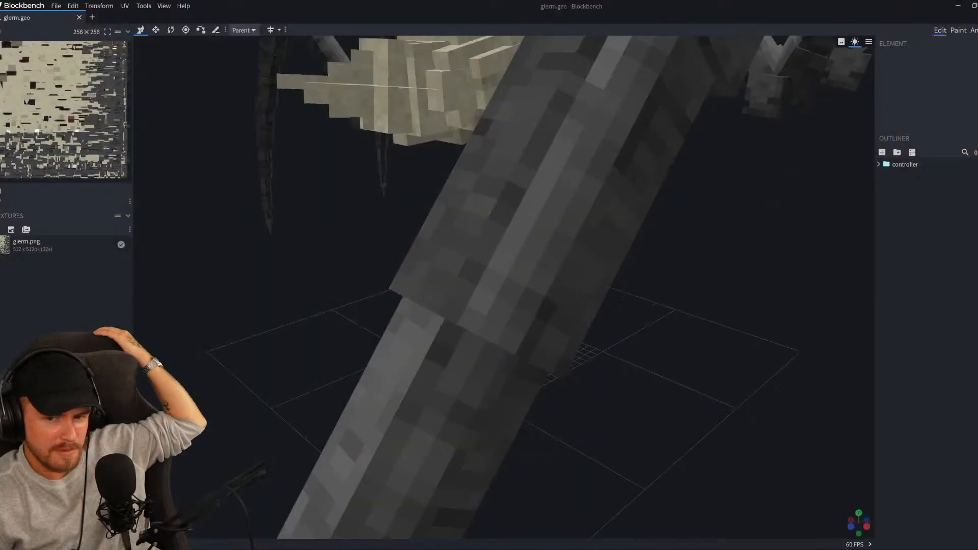
{"action": "right_click_drag", "start_coordinate": [398, 310], "coordinate": [383, 389]}
{"action": "left_click_drag", "start_coordinate": [714, 131], "coordinate": [773, 113]}
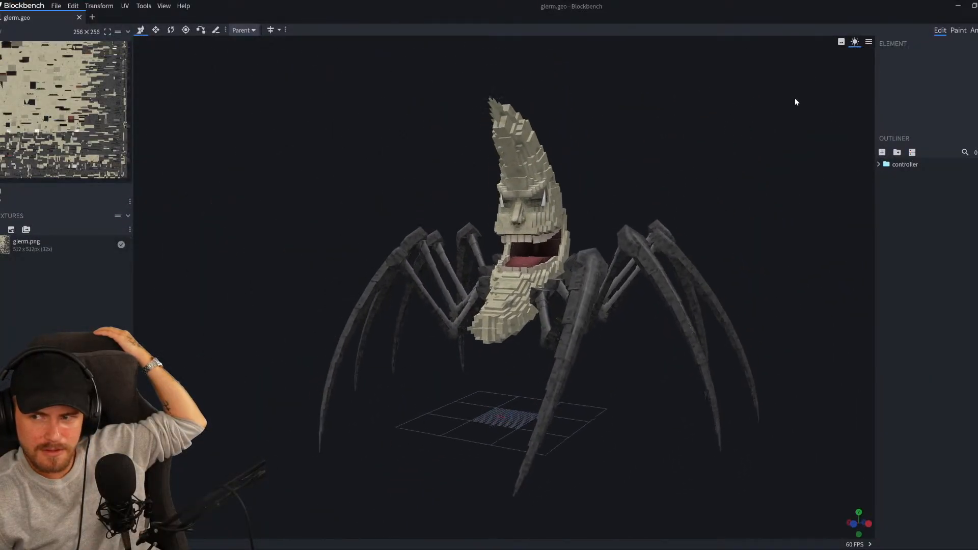
Enter Animate mode and play the move animation together with eye_movement_no_target, viewing the model from the front
{"action": "left_click", "coordinate": [975, 30]}
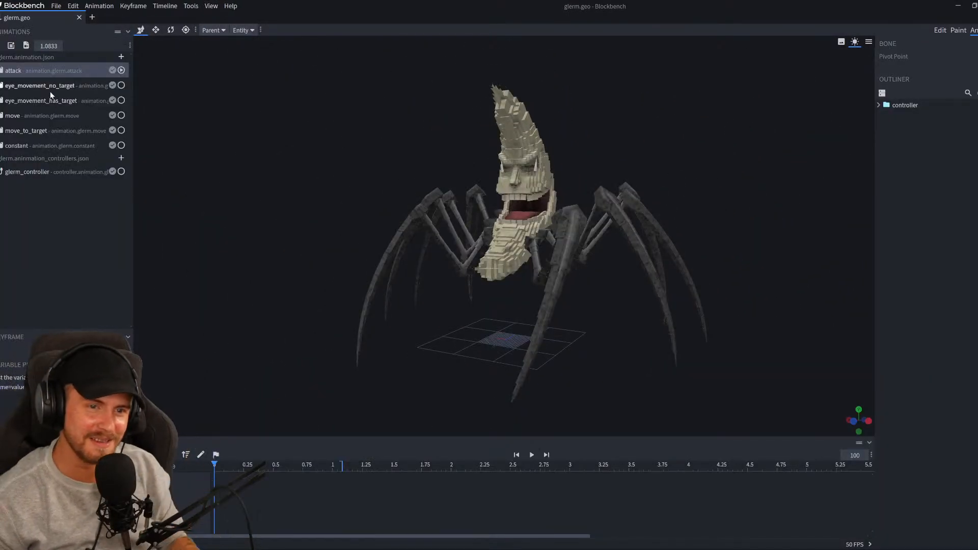
{"action": "left_click", "coordinate": [44, 113]}
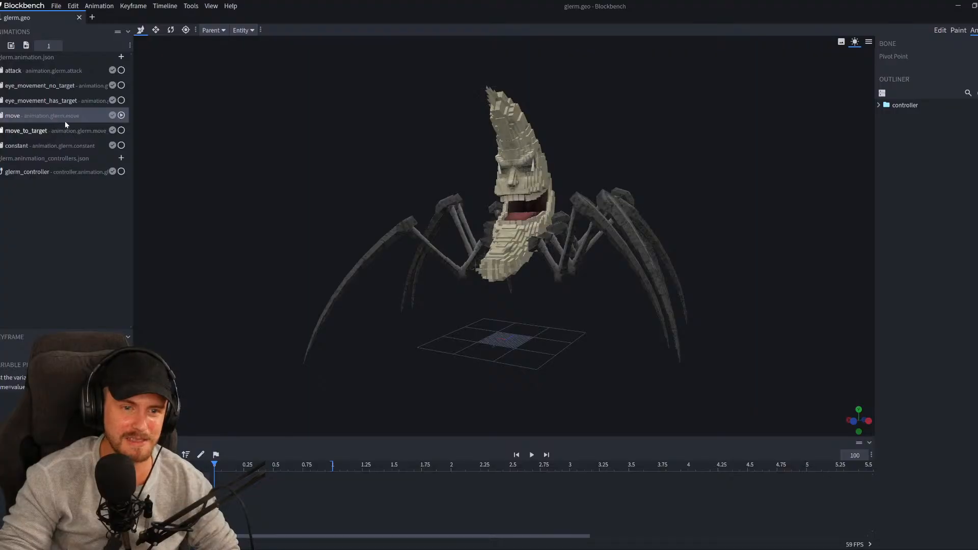
{"action": "left_click", "coordinate": [122, 85]}
{"action": "key", "text": "space"}
{"action": "left_click_drag", "start_coordinate": [412, 349], "coordinate": [310, 367]}
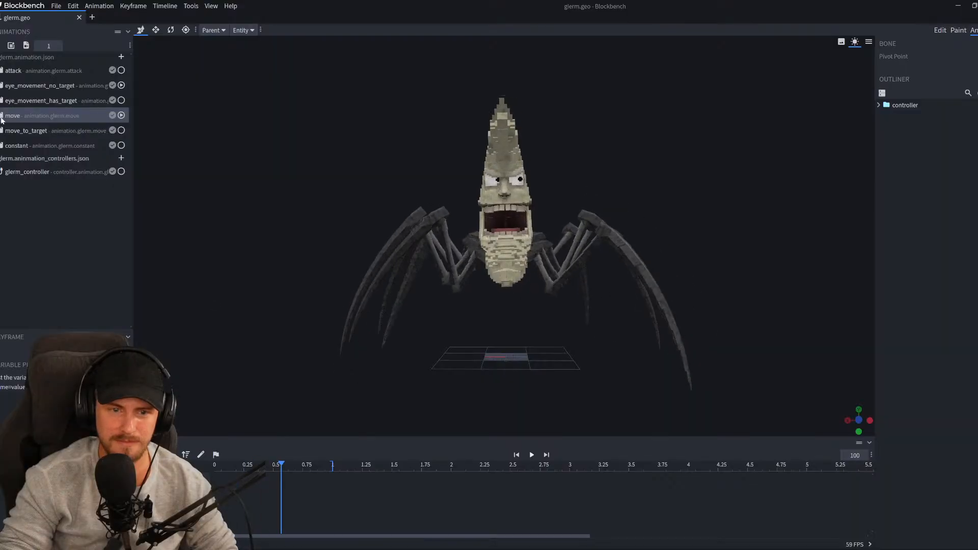
Select eye_movement_no_target, enable move alongside it, and play both while inspecting the model from the side and front, stopping playback at the end
{"action": "left_click", "coordinate": [51, 86]}
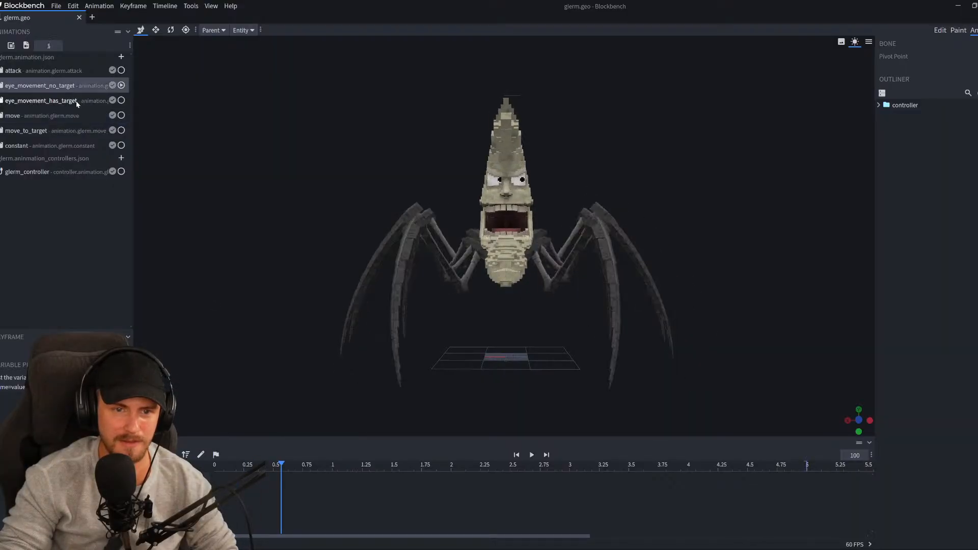
{"action": "left_click", "coordinate": [121, 115]}
{"action": "key", "text": "space"}
{"action": "left_click_drag", "start_coordinate": [705, 192], "coordinate": [630, 164]}
{"action": "scroll", "coordinate": [623, 166], "scroll_direction": "up", "scroll_amount": 3}
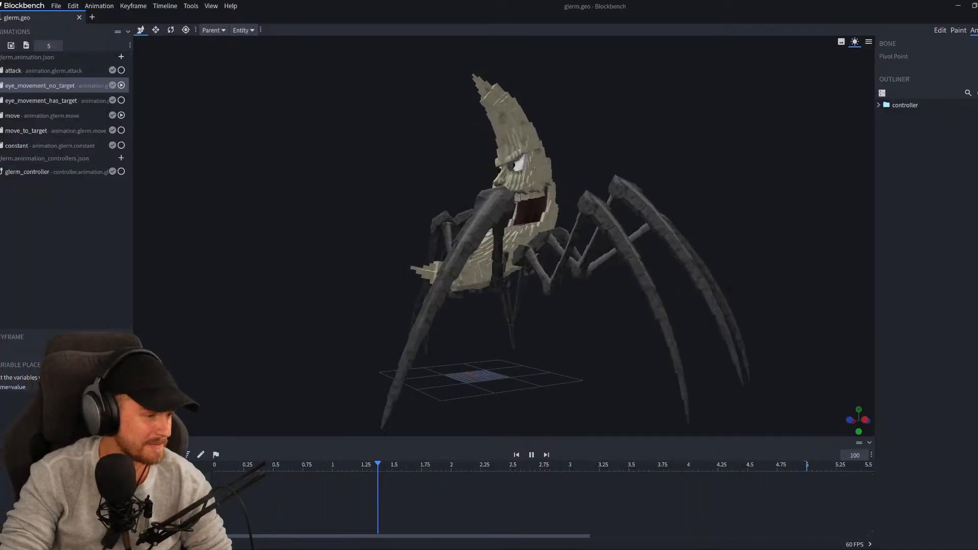
{"action": "left_click_drag", "start_coordinate": [357, 187], "coordinate": [455, 185]}
{"action": "key", "text": "space"}
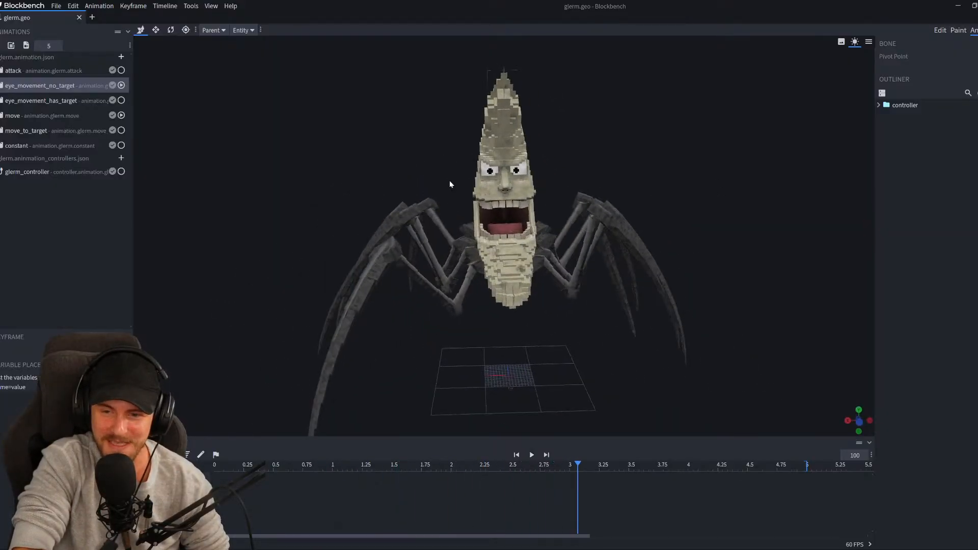
Inspect the glerm model's mouth and the overlapping cubes of its chin up close
{"action": "scroll", "coordinate": [494, 222], "scroll_direction": "up", "scroll_amount": 10}
{"action": "left_click_drag", "start_coordinate": [626, 171], "coordinate": [471, 321]}
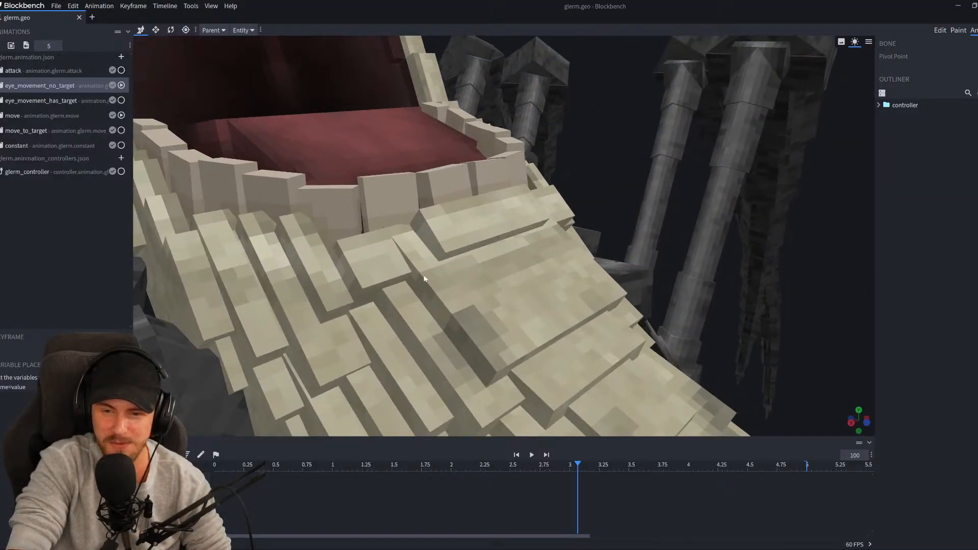
{"action": "scroll", "coordinate": [393, 329], "scroll_direction": "down", "scroll_amount": 6}
{"action": "right_click_drag", "start_coordinate": [441, 296], "coordinate": [412, 316]}
{"action": "scroll", "coordinate": [412, 316], "scroll_direction": "up", "scroll_amount": 6}
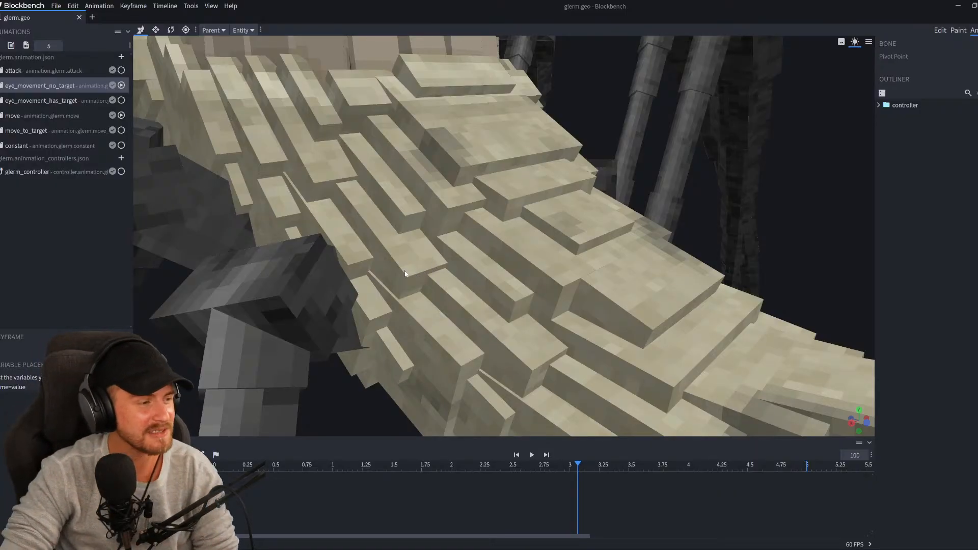
{"action": "scroll", "coordinate": [555, 375], "scroll_direction": "down", "scroll_amount": 5}
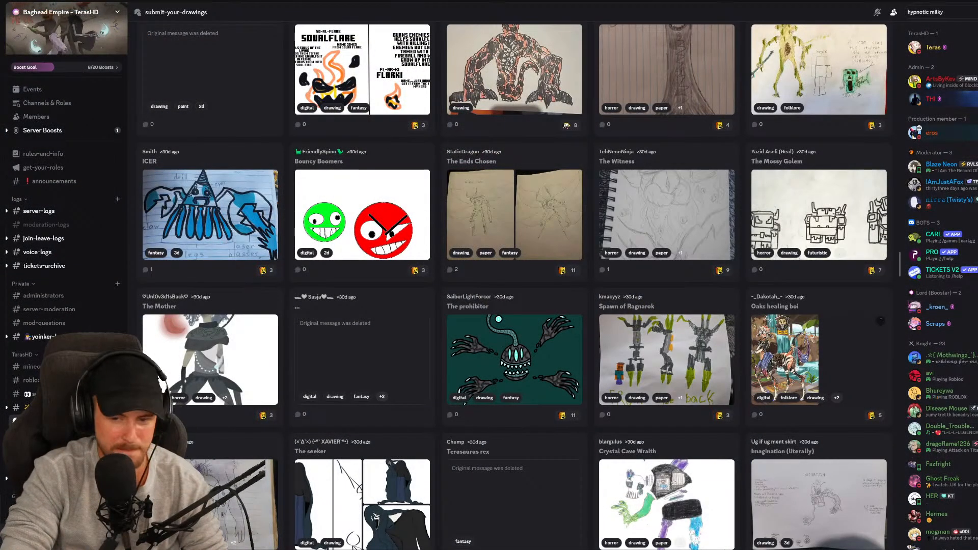
Return to the Discord submissions, find the Ancient golem post, view its drawing enlarged, and close the post
{"action": "scroll", "coordinate": [610, 433], "scroll_direction": "down", "scroll_amount": 5}
{"action": "scroll", "coordinate": [610, 432], "scroll_direction": "down", "scroll_amount": 6}
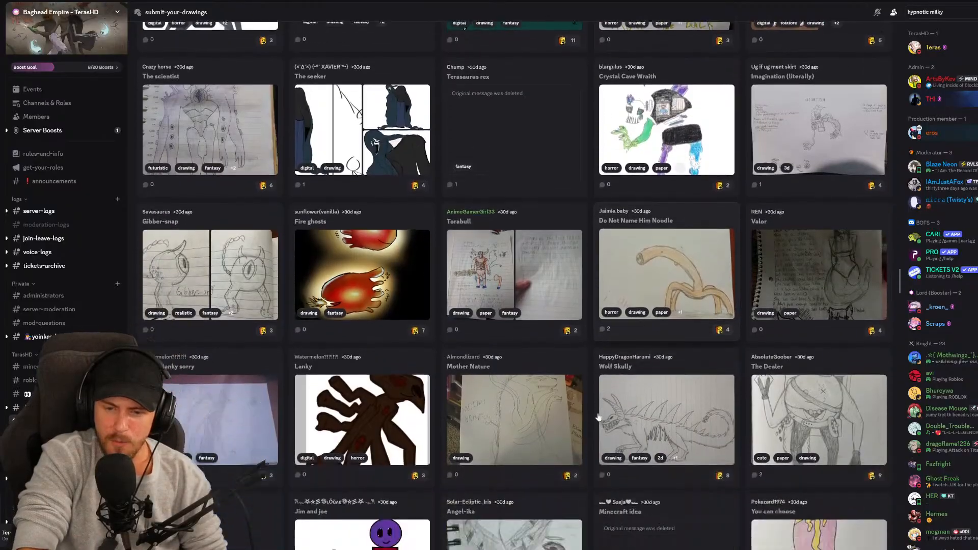
{"action": "scroll", "coordinate": [745, 358], "scroll_direction": "down", "scroll_amount": 2}
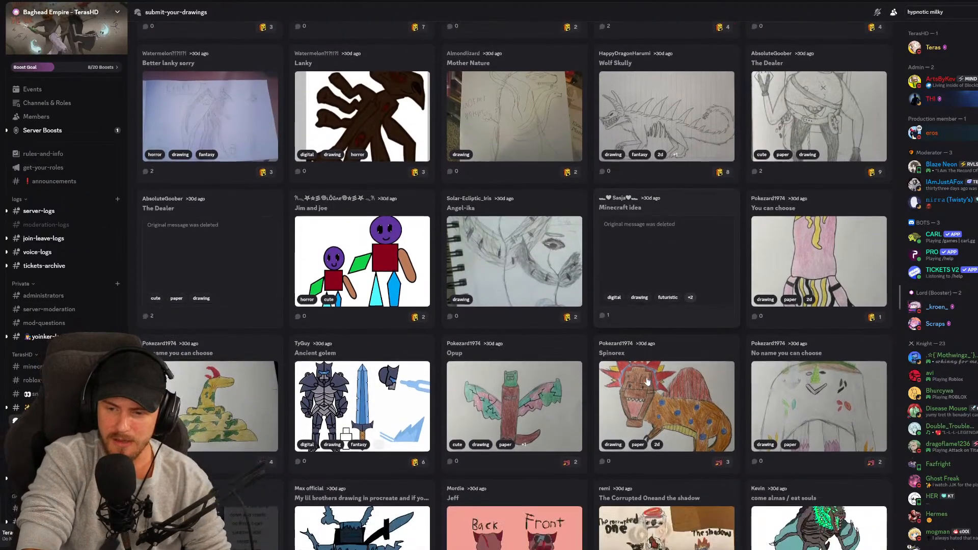
{"action": "left_click", "coordinate": [388, 362]}
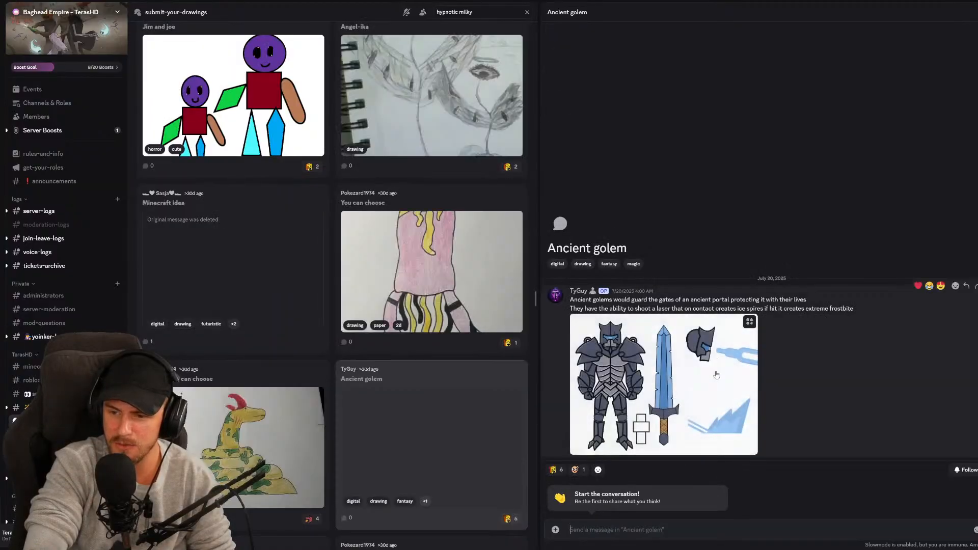
{"action": "left_click", "coordinate": [709, 390]}
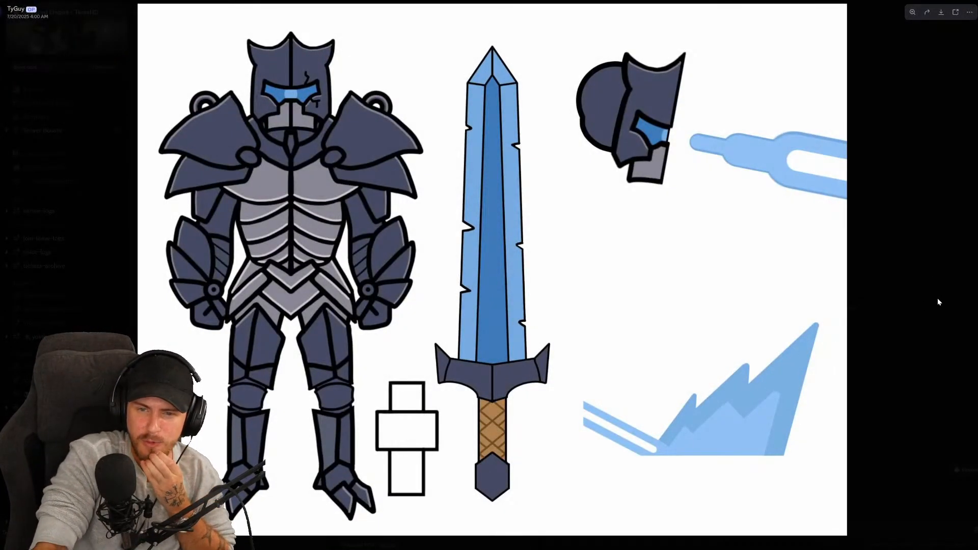
{"action": "left_click", "coordinate": [939, 271]}
{"action": "left_click", "coordinate": [977, 11]}
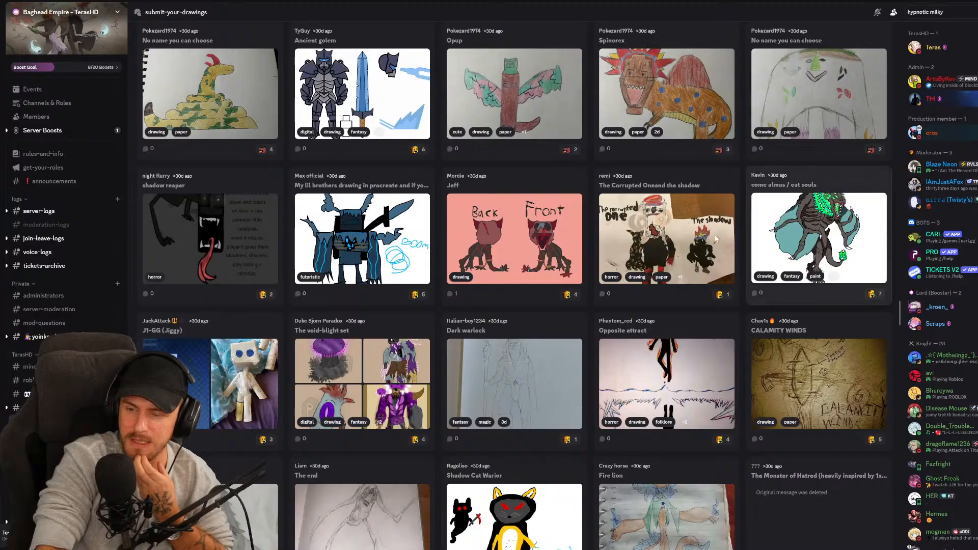
Open and close the come almas / eat souls submission, and examine the older posts down to the Mushsnap row
{"action": "left_click", "coordinate": [768, 238]}
{"action": "key", "text": "Escape"}
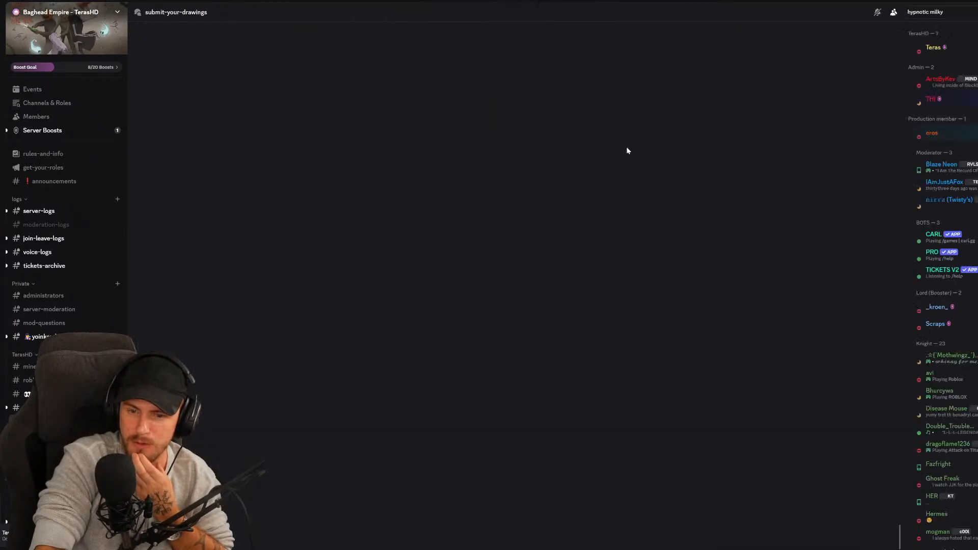
{"action": "scroll", "coordinate": [562, 326], "scroll_direction": "down", "scroll_amount": 3}
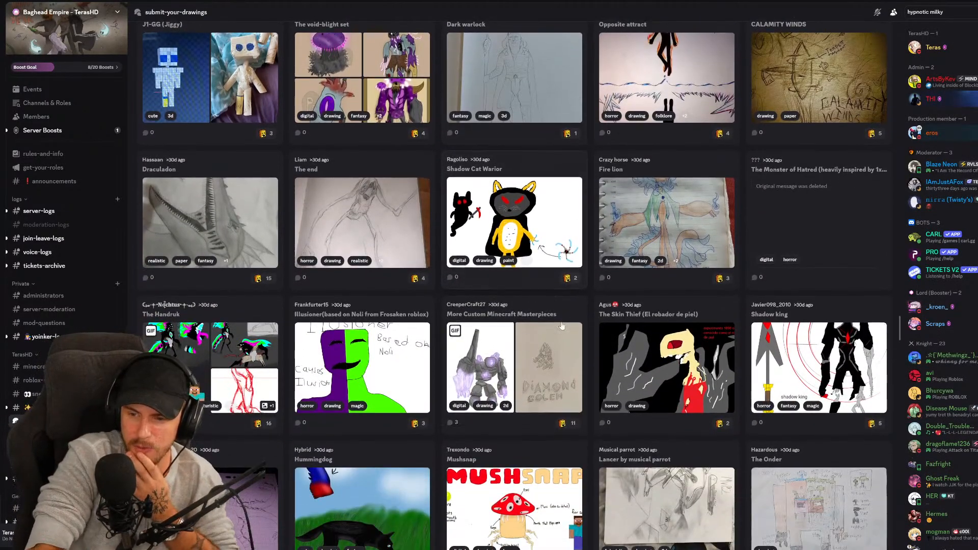
{"action": "scroll", "coordinate": [562, 326], "scroll_direction": "down", "scroll_amount": 3}
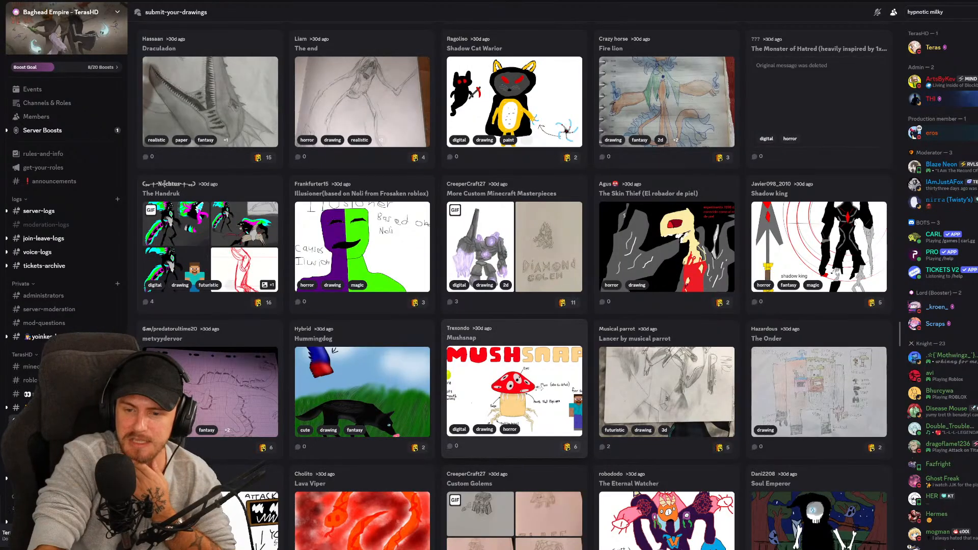
View the Mushsnap submission's drawing enlarged, close the post, and browse the older submissions past the HORRETH, HORRORS CREATION row
{"action": "left_click", "coordinate": [562, 326]}
{"action": "left_click", "coordinate": [711, 384]}
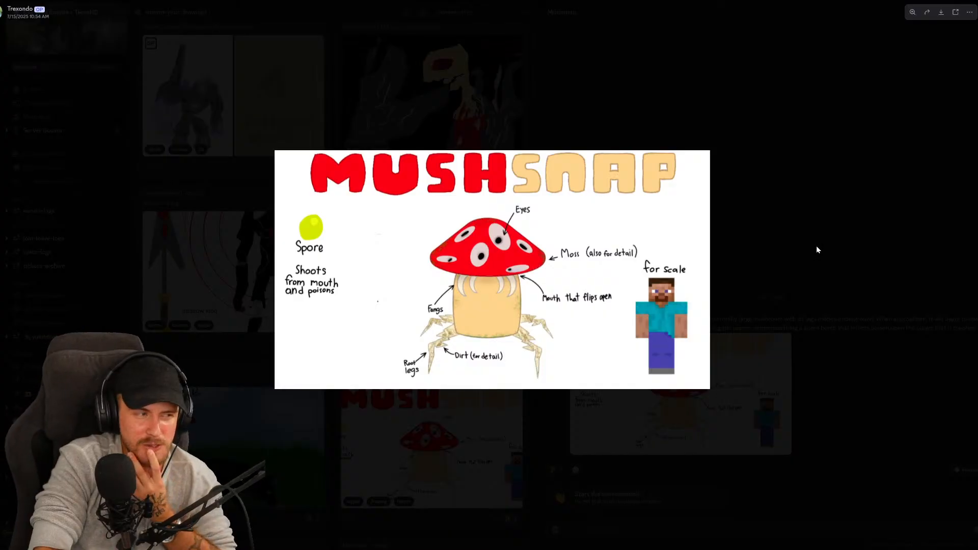
{"action": "left_click", "coordinate": [830, 236]}
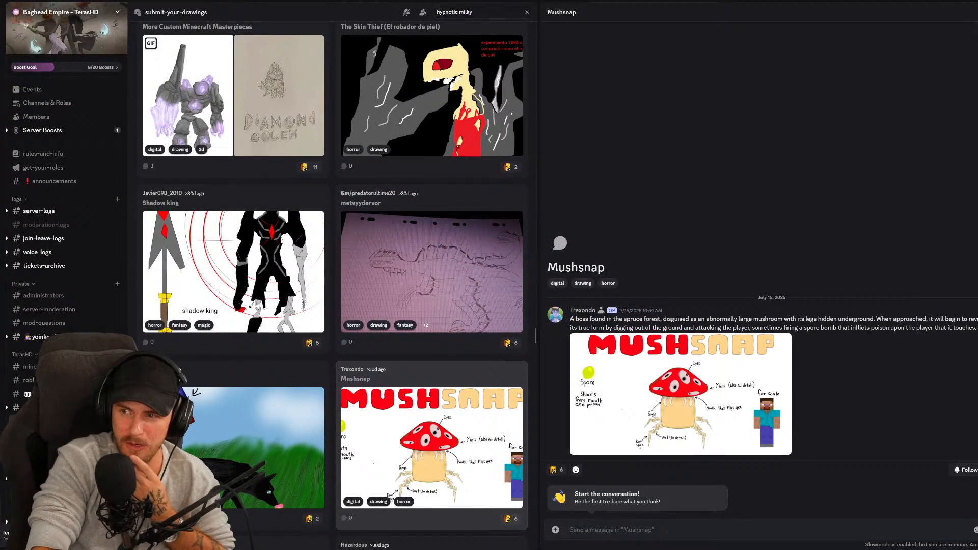
{"action": "key", "text": "Escape"}
{"action": "scroll", "coordinate": [658, 297], "scroll_direction": "down", "scroll_amount": 3}
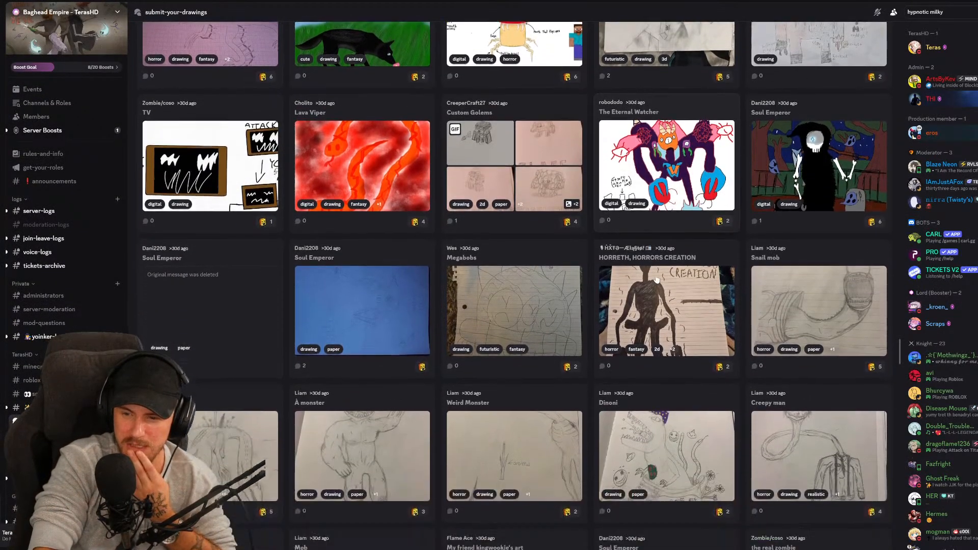
{"action": "scroll", "coordinate": [657, 297], "scroll_direction": "down", "scroll_amount": 1}
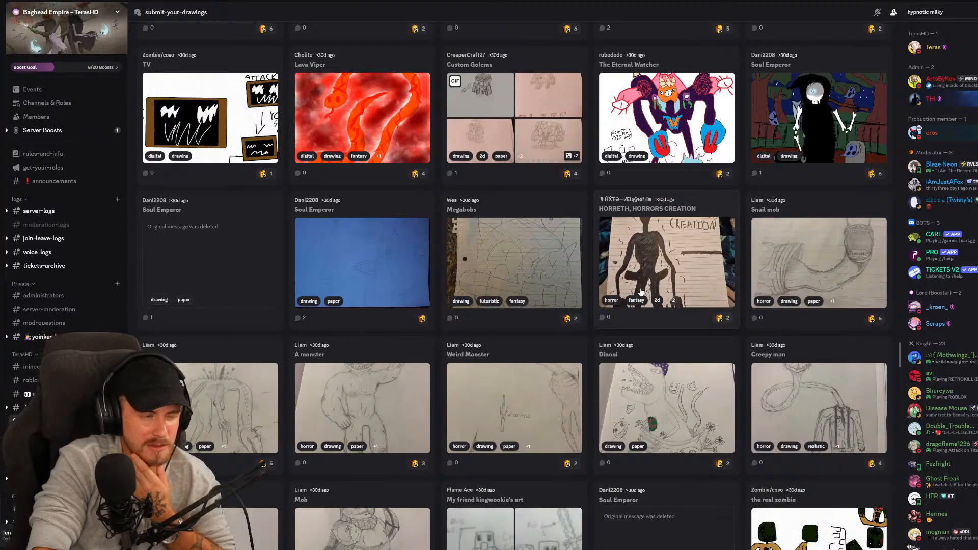
Browse the older submissions to the Blade Tail post, view its drawing enlarged, and save the image
{"action": "scroll", "coordinate": [637, 306], "scroll_direction": "down", "scroll_amount": 5}
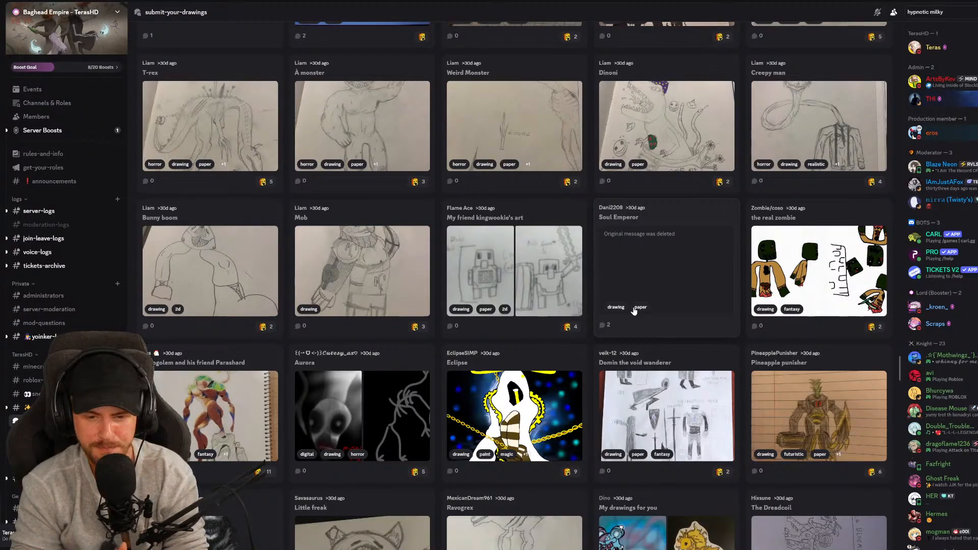
{"action": "scroll", "coordinate": [634, 310], "scroll_direction": "down", "scroll_amount": 5}
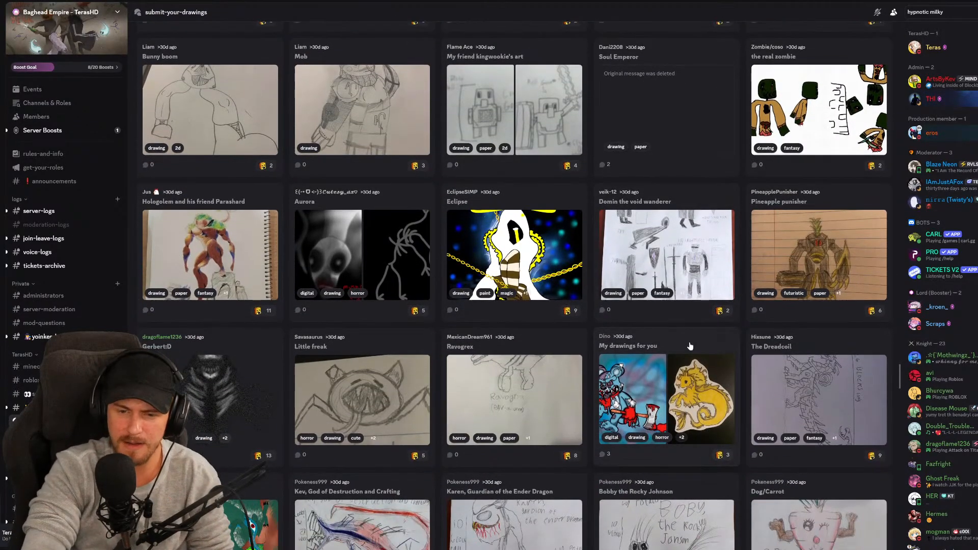
{"action": "scroll", "coordinate": [666, 368], "scroll_direction": "down", "scroll_amount": 4}
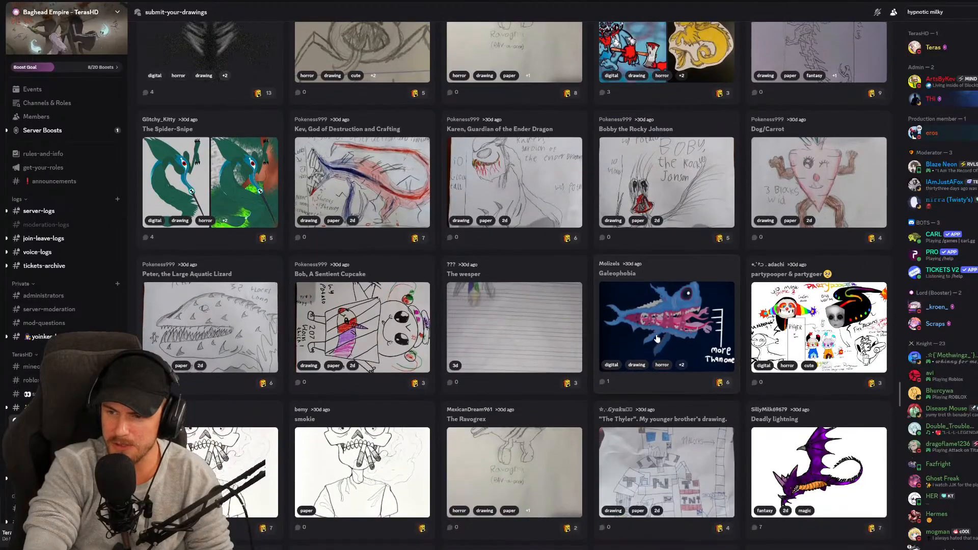
{"action": "scroll", "coordinate": [648, 299], "scroll_direction": "down", "scroll_amount": 5}
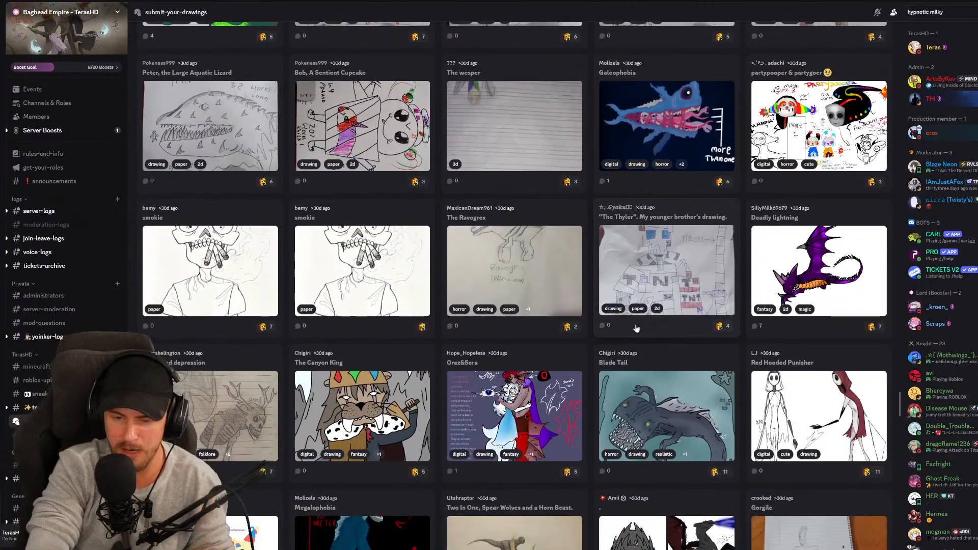
{"action": "scroll", "coordinate": [643, 336], "scroll_direction": "down", "scroll_amount": 1}
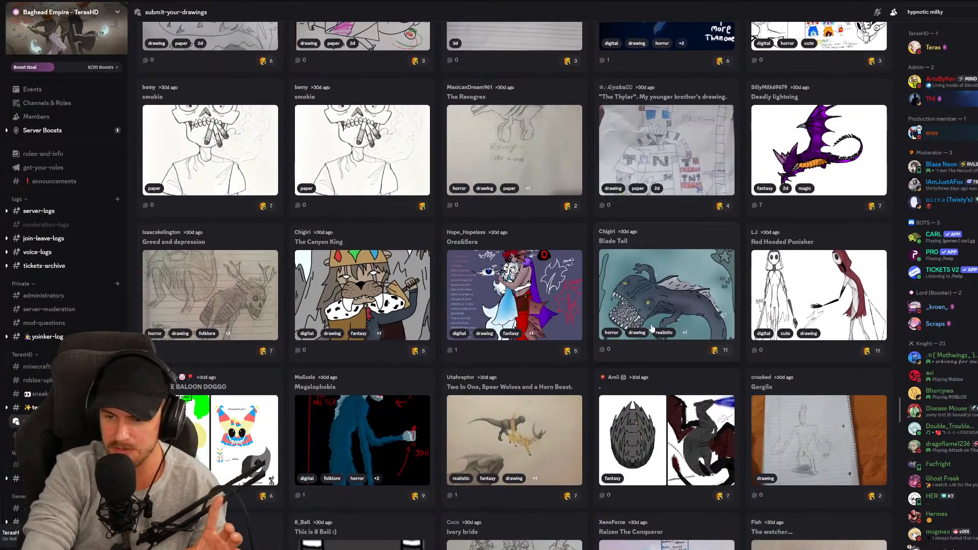
{"action": "left_click", "coordinate": [656, 289]}
{"action": "left_click", "coordinate": [619, 387]}
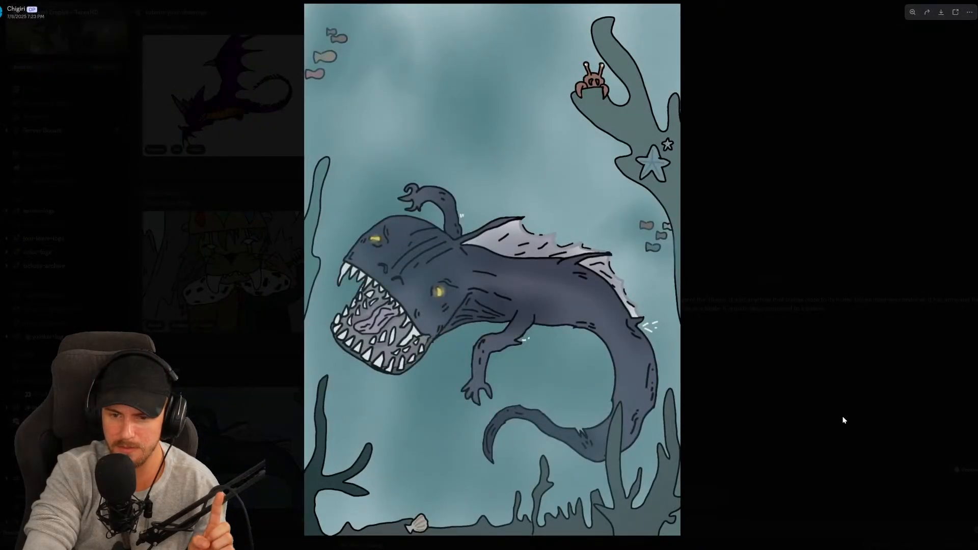
{"action": "left_click", "coordinate": [835, 389]}
{"action": "right_click", "coordinate": [590, 383]}
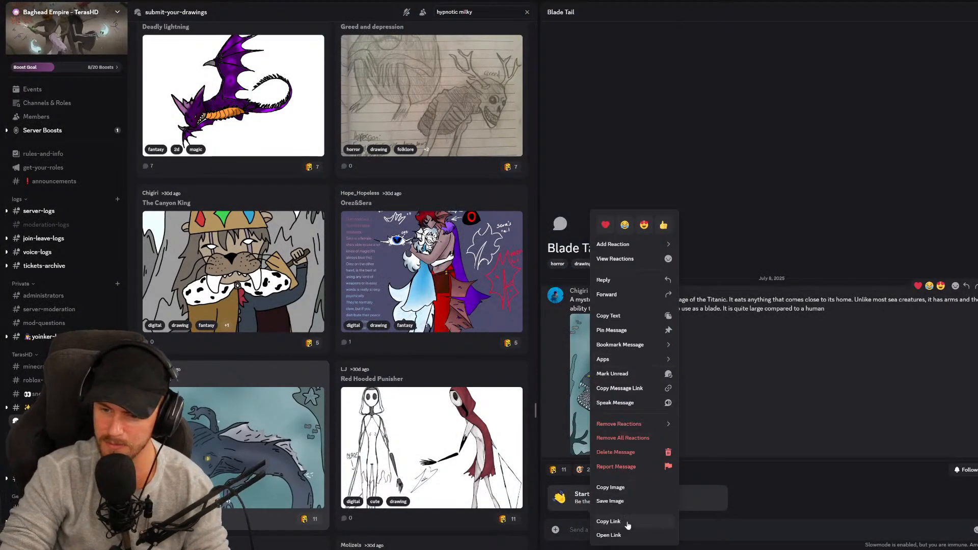
{"action": "left_click", "coordinate": [629, 500]}
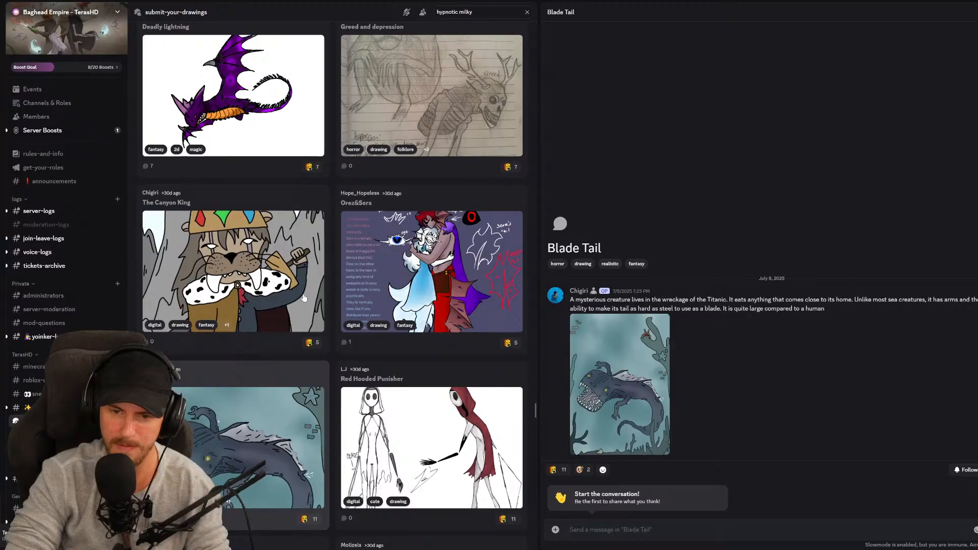
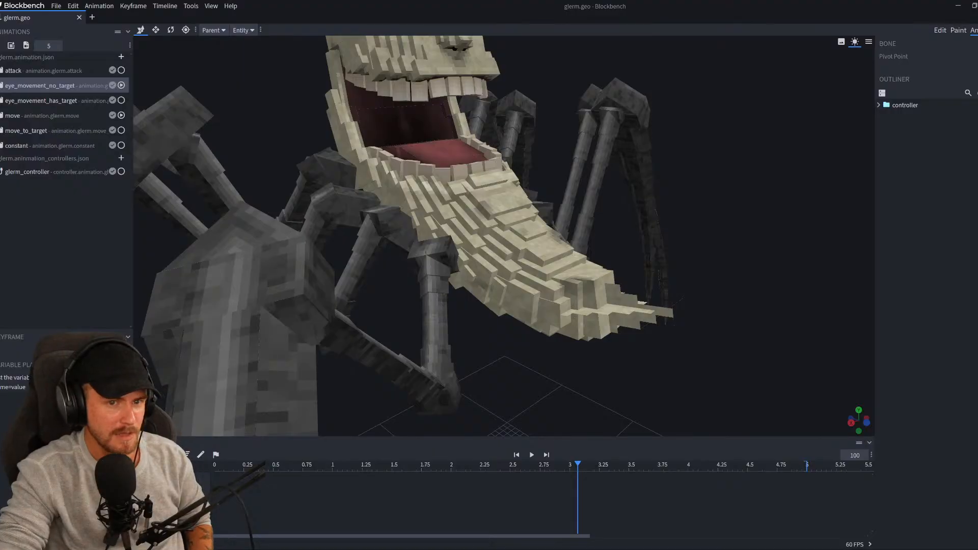
In Blockbench, create a new Generic Model project with the file name Kristal and fill in its model identifier
{"action": "left_click", "coordinate": [56, 6]}
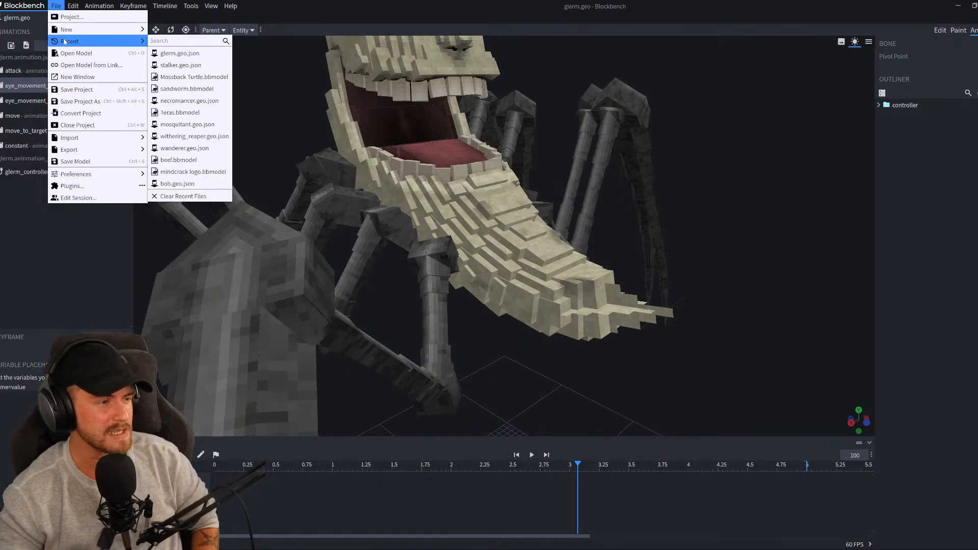
{"action": "left_click", "coordinate": [54, 7]}
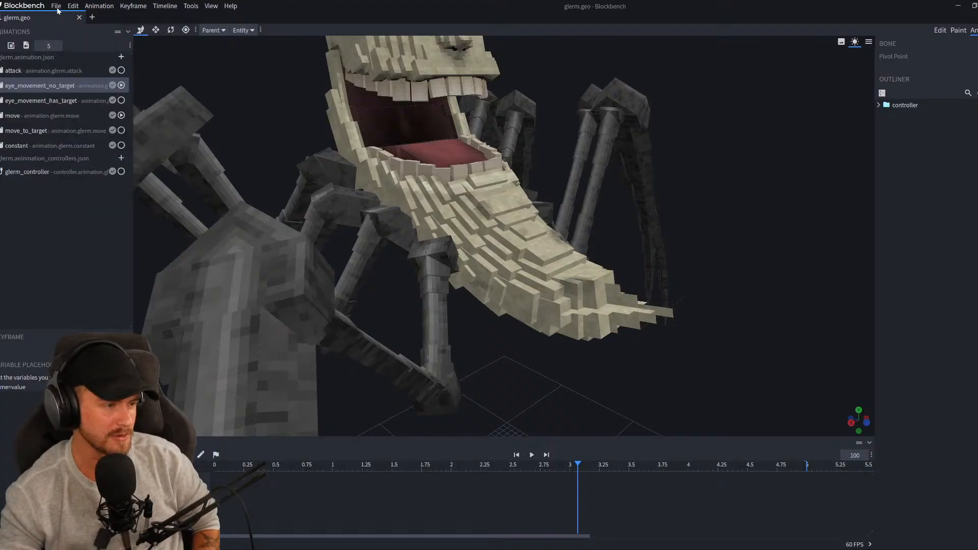
{"action": "left_click", "coordinate": [57, 7]}
{"action": "mouse_move", "coordinate": [69, 28]}
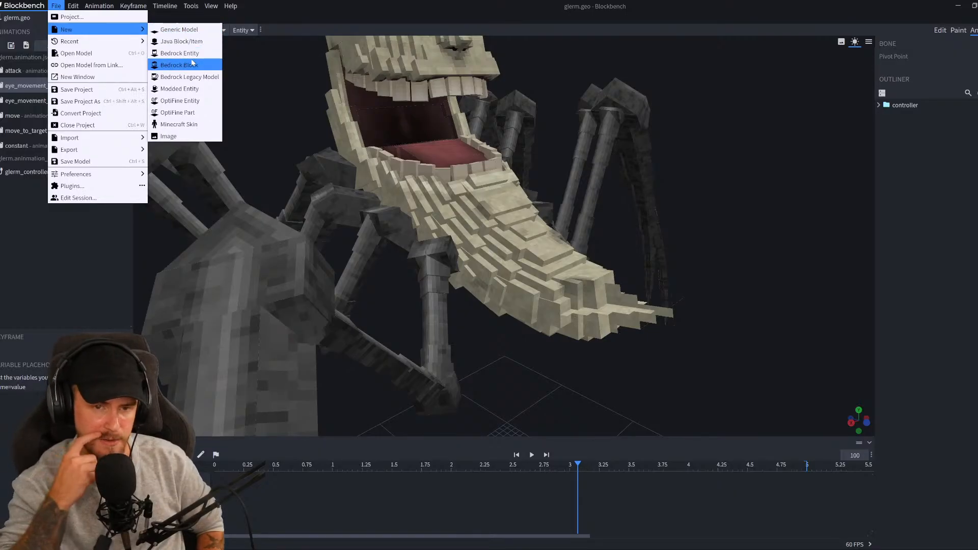
{"action": "left_click", "coordinate": [198, 29]}
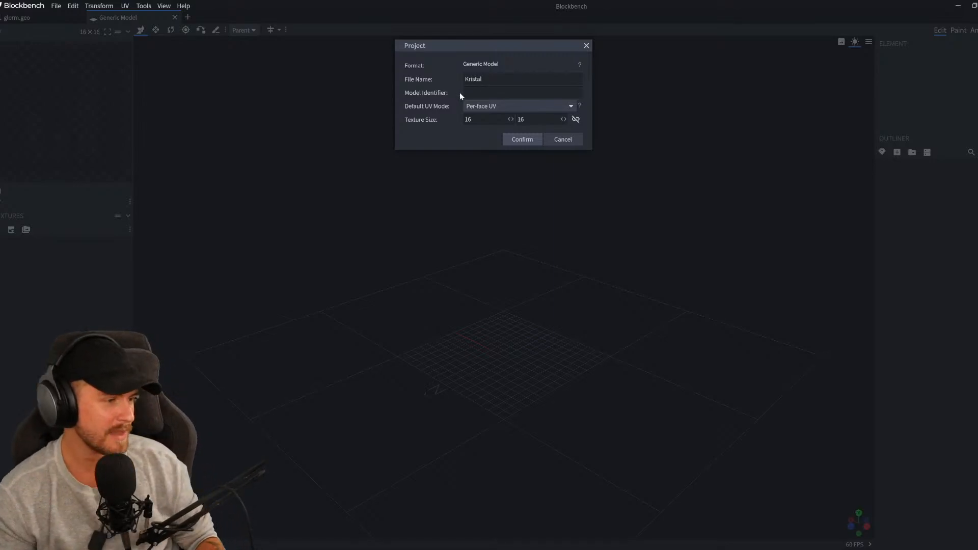
{"action": "left_click", "coordinate": [486, 95]}
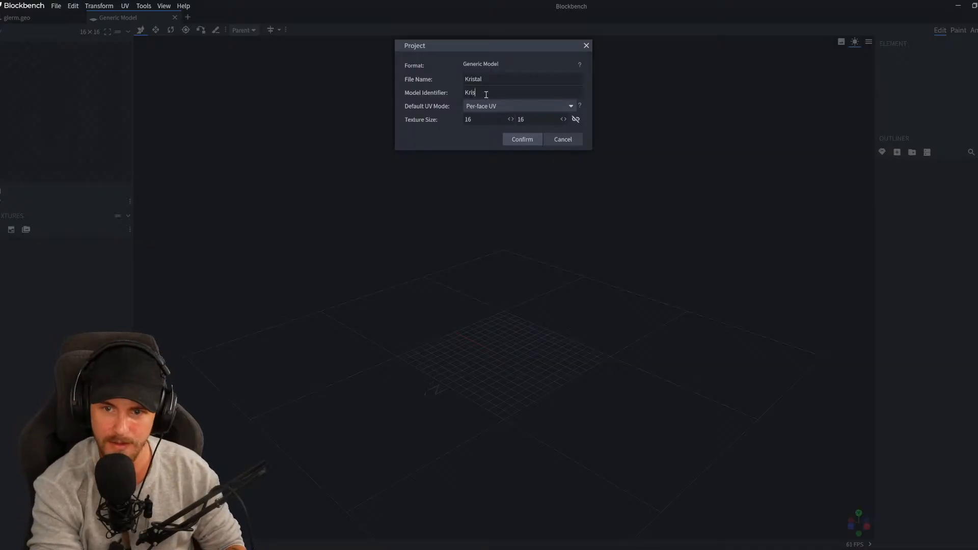
{"action": "left_click", "coordinate": [518, 140]}
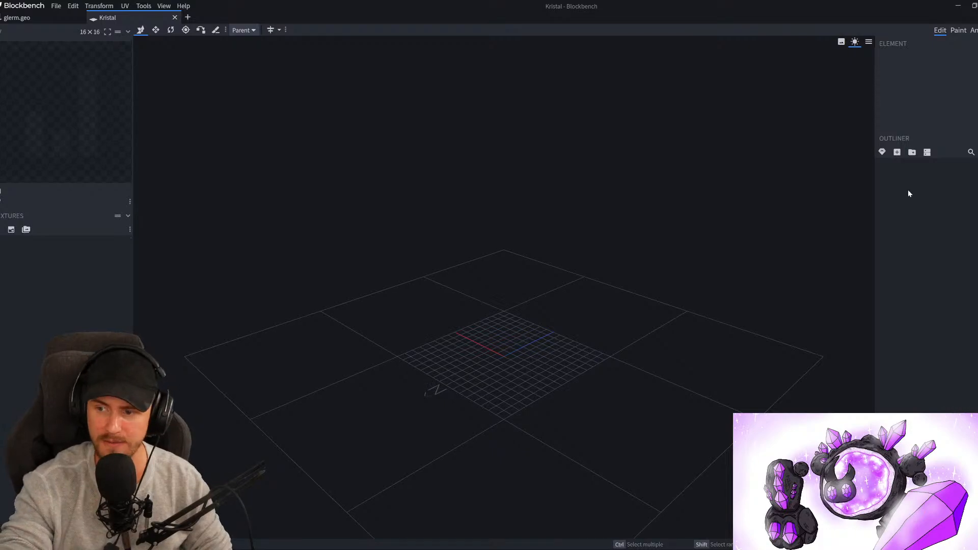
Add a cube at the grid centre and raise it 16 units above the ground
{"action": "left_click", "coordinate": [897, 152]}
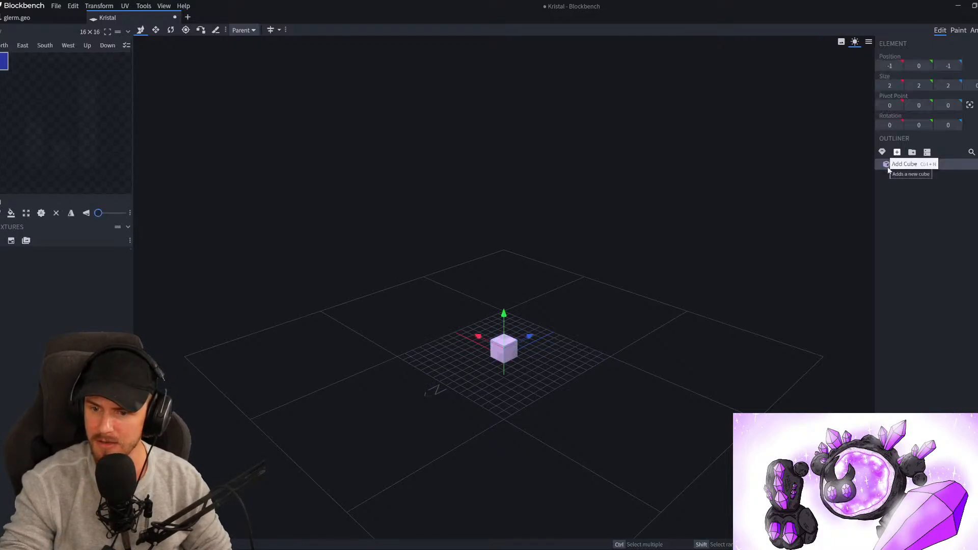
{"action": "scroll", "coordinate": [522, 378], "scroll_direction": "down", "scroll_amount": 3}
{"action": "left_click_drag", "start_coordinate": [523, 377], "coordinate": [466, 371]}
{"action": "left_click_drag", "start_coordinate": [504, 302], "coordinate": [526, 185]}
{"action": "right_click_drag", "start_coordinate": [526, 185], "coordinate": [541, 298]}
{"action": "left_click_drag", "start_coordinate": [542, 299], "coordinate": [511, 327]}
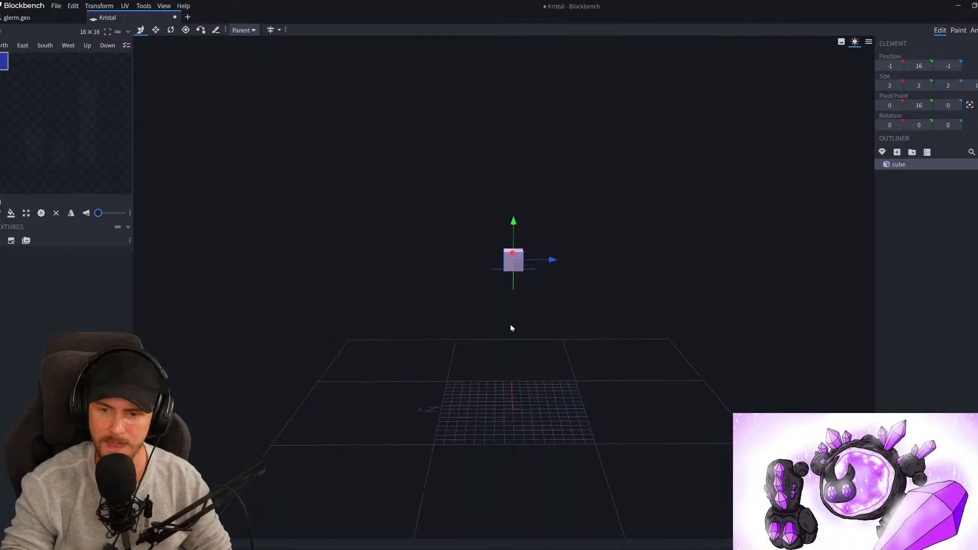
{"action": "right_click_drag", "start_coordinate": [511, 328], "coordinate": [530, 343]}
Resize the cube evenly around its centre into an upright block of 12 × 27 × 18
{"action": "key", "text": "s"}
{"action": "left_click_drag", "start_coordinate": [574, 276], "coordinate": [680, 277]}
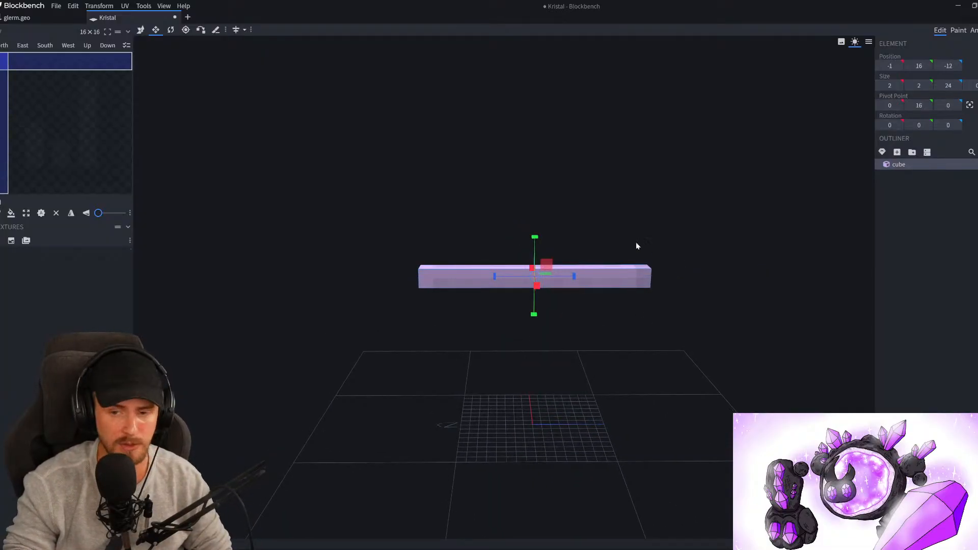
{"action": "left_click_drag", "start_coordinate": [535, 238], "coordinate": [474, 147]}
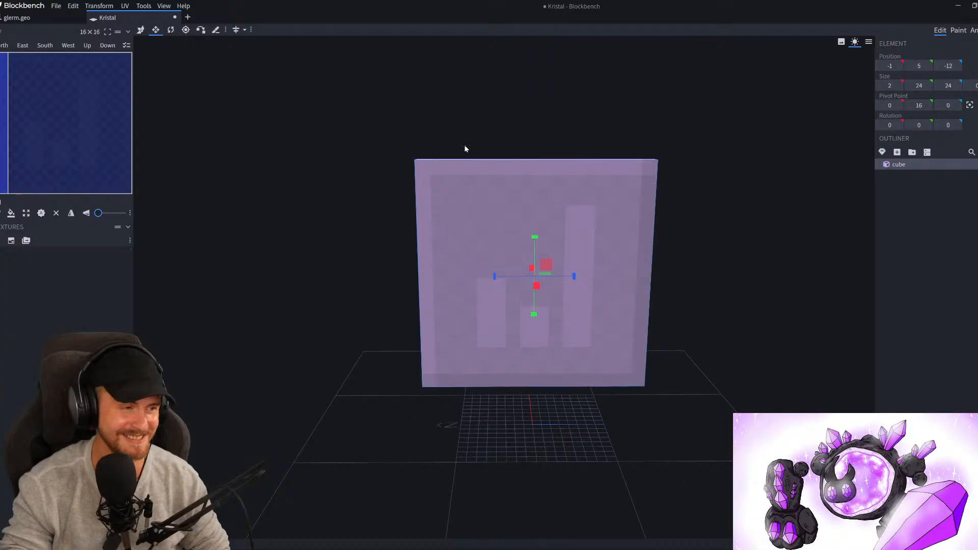
{"action": "left_click_drag", "start_coordinate": [344, 210], "coordinate": [356, 212]}
{"action": "left_click", "coordinate": [499, 276]}
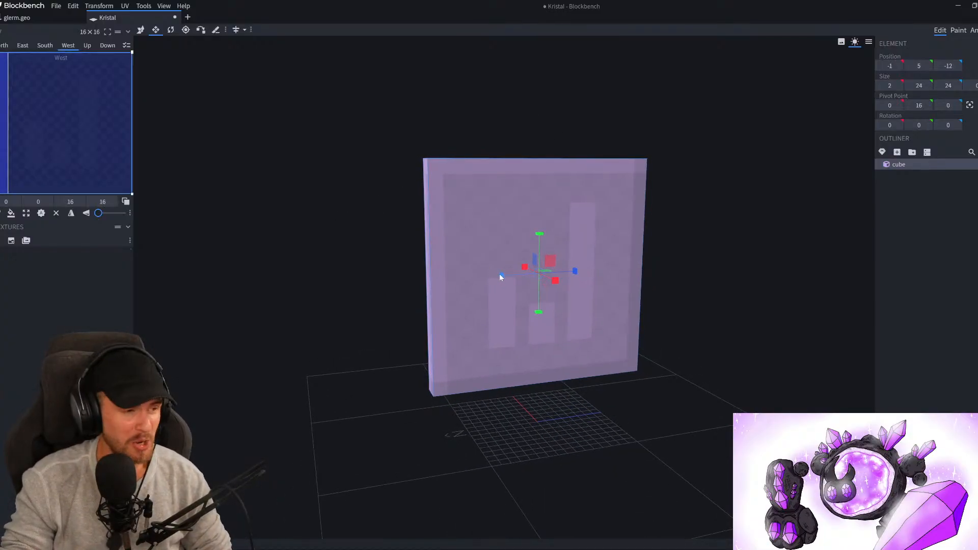
{"action": "left_click_drag", "start_coordinate": [501, 277], "coordinate": [529, 284]}
{"action": "left_click_drag", "start_coordinate": [406, 264], "coordinate": [614, 283]}
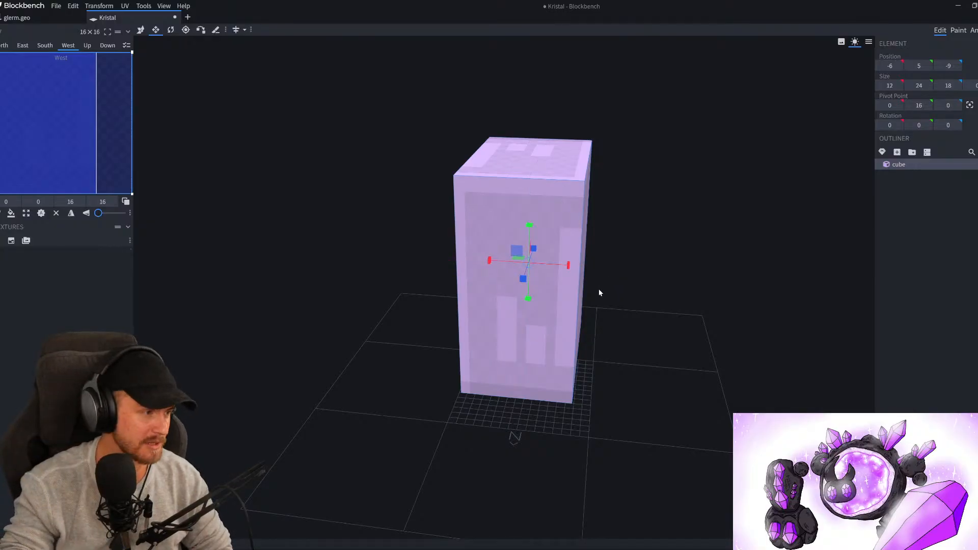
{"action": "left_click_drag", "start_coordinate": [536, 231], "coordinate": [530, 204]}
{"action": "left_click_drag", "start_coordinate": [404, 237], "coordinate": [447, 215]}
{"action": "left_click", "coordinate": [518, 218]}
{"action": "left_click_drag", "start_coordinate": [389, 262], "coordinate": [316, 240]}
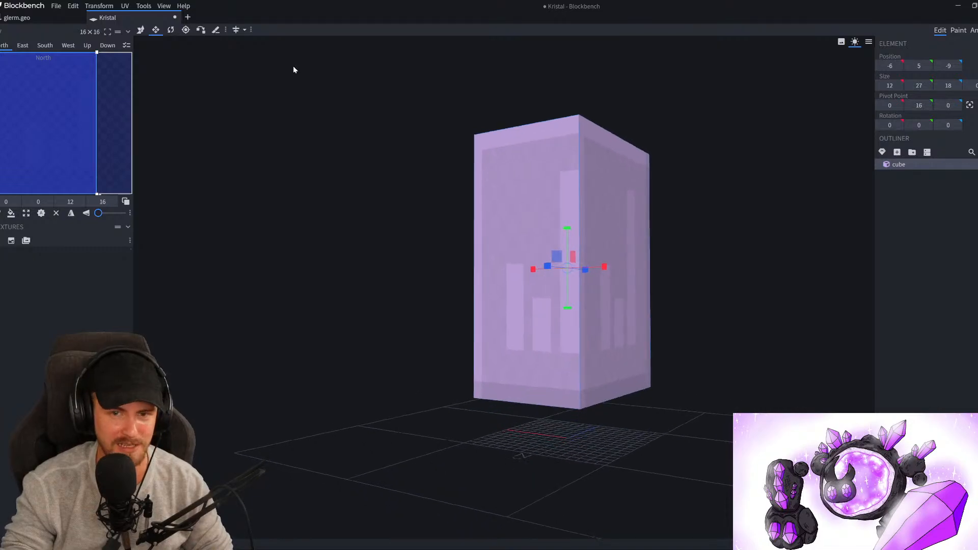
Show the Minecraft player in the preview scene as a size reference beside the block
{"action": "left_click", "coordinate": [164, 6]}
{"action": "mouse_move", "coordinate": [230, 56]}
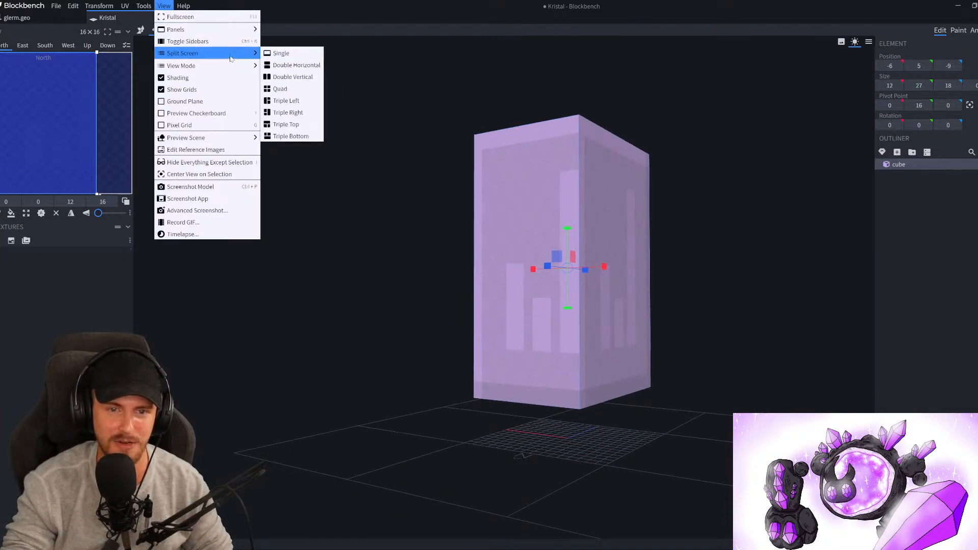
{"action": "mouse_move", "coordinate": [241, 140]}
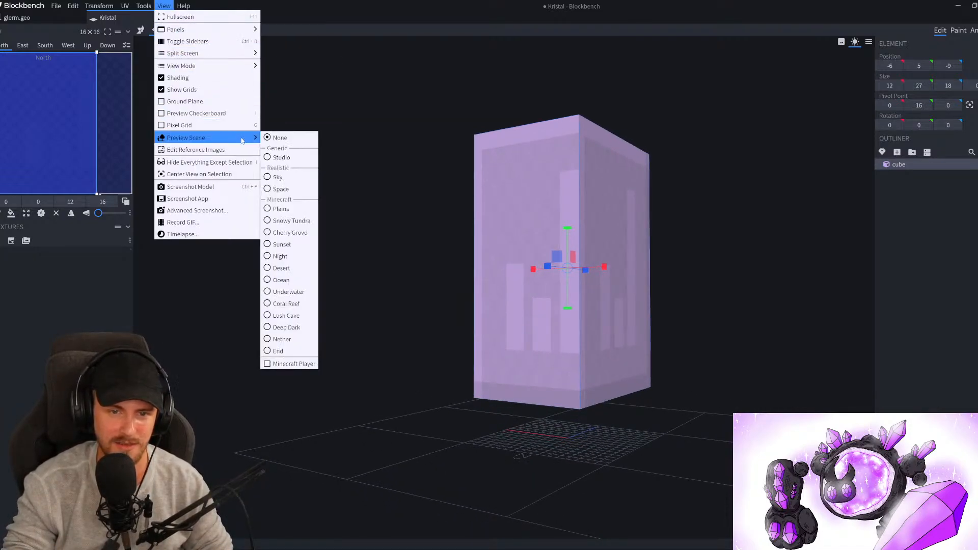
{"action": "left_click", "coordinate": [294, 364]}
{"action": "scroll", "coordinate": [433, 439], "scroll_direction": "down", "scroll_amount": 3}
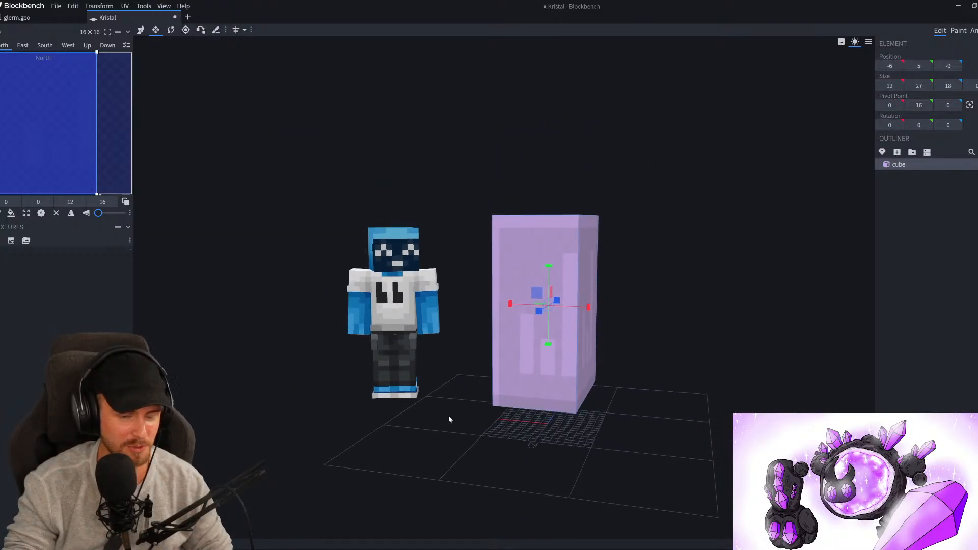
Raise the block to Y position 14 and enlarge it to 20 × 38 × 18
{"action": "key", "text": "v"}
{"action": "left_click_drag", "start_coordinate": [545, 265], "coordinate": [549, 208]}
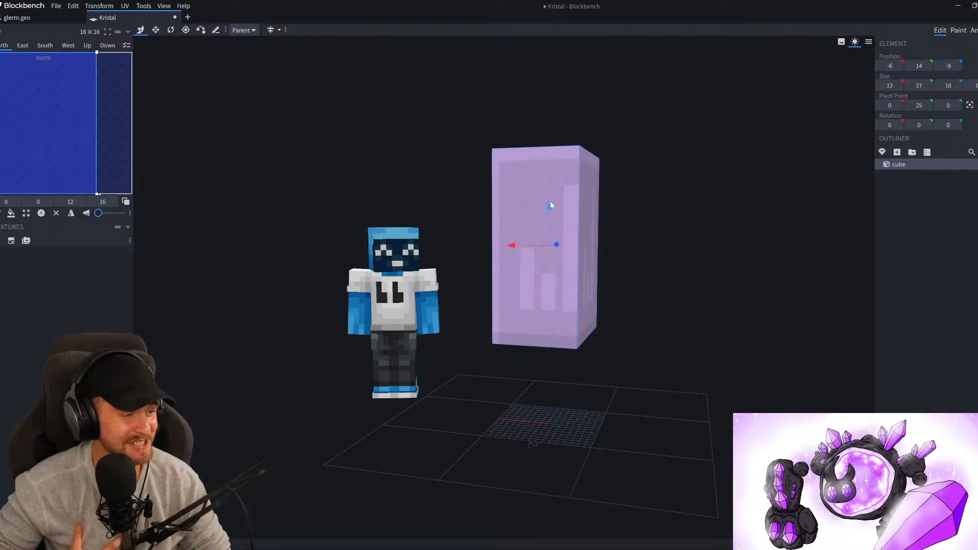
{"action": "key", "text": "s"}
{"action": "left_click_drag", "start_coordinate": [550, 206], "coordinate": [561, 156]}
{"action": "right_click_drag", "start_coordinate": [663, 202], "coordinate": [655, 252]}
{"action": "left_click_drag", "start_coordinate": [582, 233], "coordinate": [610, 243]}
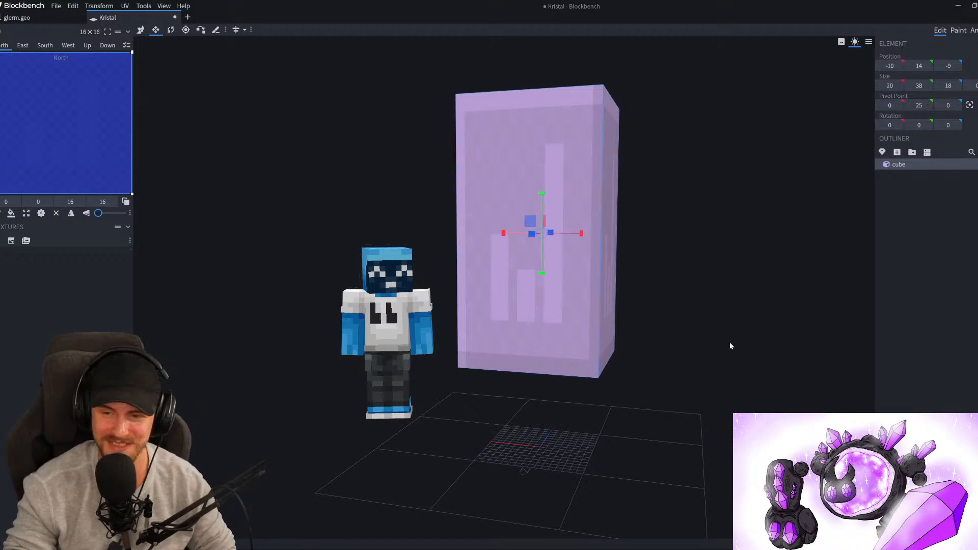
Check the block's proportions against the player figure and increase its height evenly to 40
{"action": "left_click_drag", "start_coordinate": [729, 346], "coordinate": [583, 338]}
{"action": "right_click_drag", "start_coordinate": [534, 276], "coordinate": [531, 316]}
{"action": "left_click", "coordinate": [569, 274]}
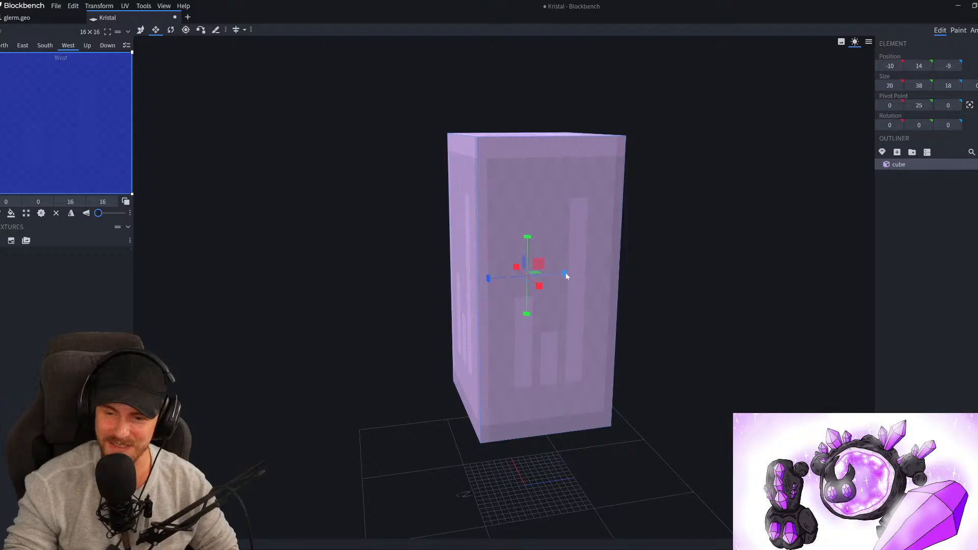
{"action": "left_click_drag", "start_coordinate": [302, 305], "coordinate": [389, 288]}
{"action": "left_click_drag", "start_coordinate": [657, 278], "coordinate": [706, 300]}
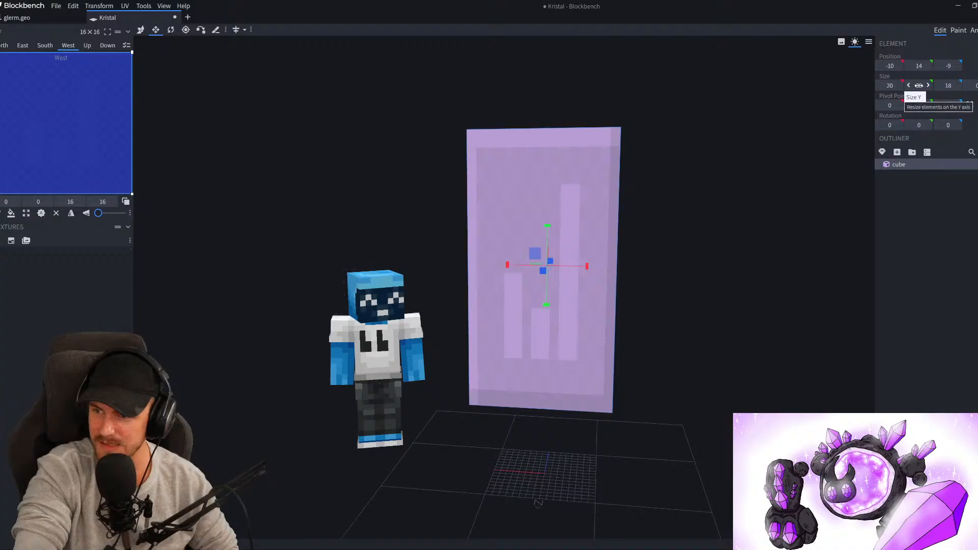
{"action": "left_click_drag", "start_coordinate": [688, 295], "coordinate": [674, 332]}
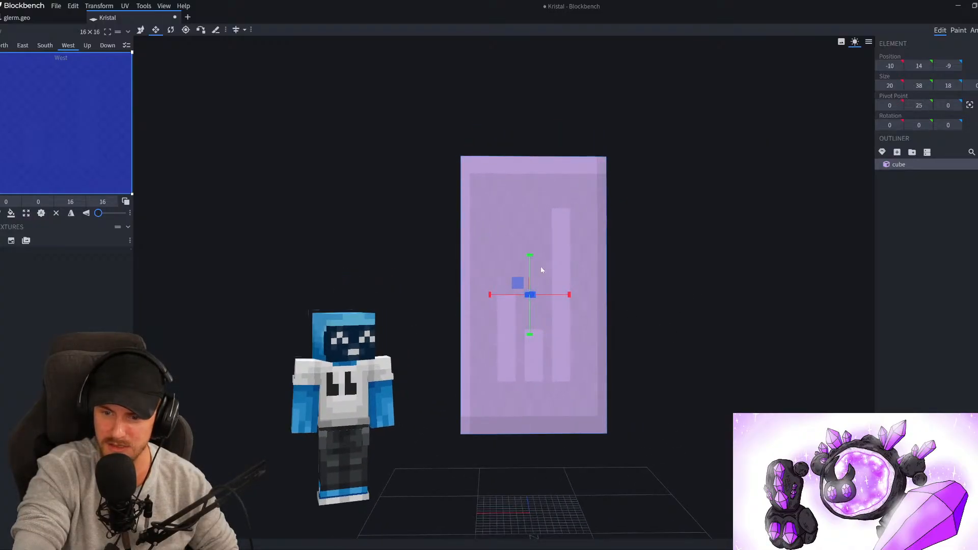
{"action": "left_click_drag", "start_coordinate": [585, 264], "coordinate": [557, 262]}
{"action": "left_click_drag", "start_coordinate": [513, 322], "coordinate": [515, 331]}
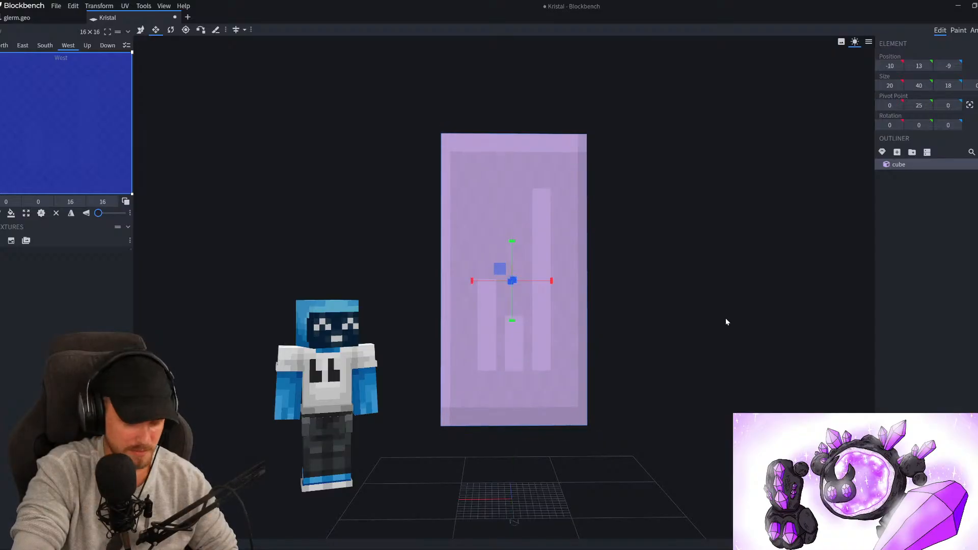
{"action": "left_click_drag", "start_coordinate": [726, 319], "coordinate": [673, 302]}
Duplicate the tall block, move the copy against its side, and scale it down to 10 × 20 × 18
{"action": "key", "text": "ctrl+d"}
{"action": "left_click_drag", "start_coordinate": [475, 280], "coordinate": [620, 288]}
{"action": "key", "text": "s"}
{"action": "left_click_drag", "start_coordinate": [650, 240], "coordinate": [621, 288], "text": "alt"}
{"action": "left_click", "coordinate": [923, 320]}
{"action": "left_click_drag", "start_coordinate": [737, 294], "coordinate": [691, 304]}
Duplicate the smaller side block and stack the copy directly on top of it at Y position 43
{"action": "left_click", "coordinate": [657, 290]}
{"action": "key", "text": "ctrl+d"}
{"action": "key", "text": "v"}
{"action": "left_click_drag", "start_coordinate": [616, 258], "coordinate": [616, 115]}
Move the stacked copy's pivot to its lower outer edge at -20, 43, 0 and rotate it -45° about Z
{"action": "key", "text": "p"}
{"action": "left_click_drag", "start_coordinate": [848, 209], "coordinate": [681, 252]}
{"action": "scroll", "coordinate": [655, 230], "scroll_direction": "up", "scroll_amount": 5}
{"action": "key", "text": "r"}
{"action": "left_click_drag", "start_coordinate": [808, 258], "coordinate": [729, 220]}
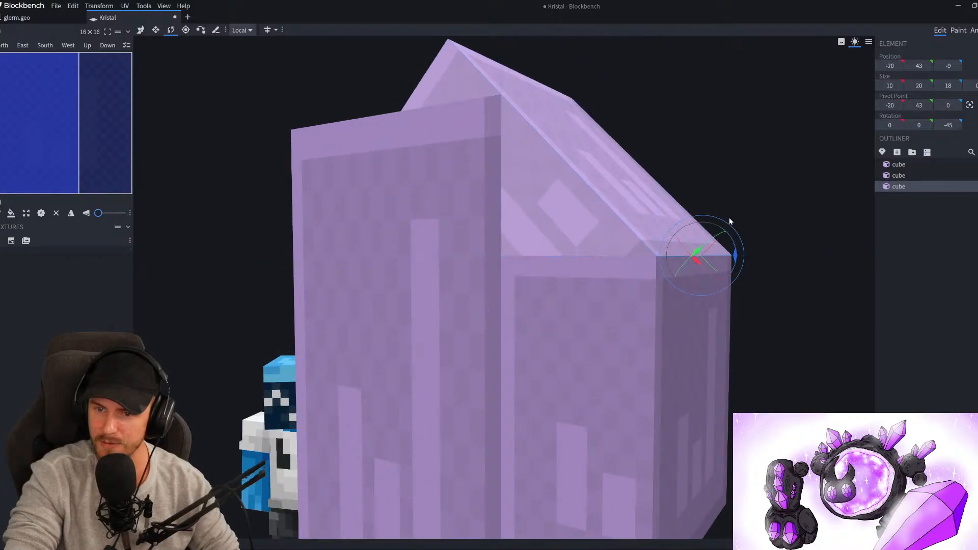
Shorten the sloped block to 14.2 on its Y size so its end meets the tall block's top edge
{"action": "key", "text": "v"}
{"action": "right_click_drag", "start_coordinate": [754, 187], "coordinate": [737, 222]}
{"action": "left_click_drag", "start_coordinate": [738, 222], "coordinate": [780, 240]}
{"action": "left_click_drag", "start_coordinate": [547, 225], "coordinate": [602, 281]}
{"action": "right_click_drag", "start_coordinate": [716, 154], "coordinate": [705, 163]}
{"action": "scroll", "coordinate": [705, 163], "scroll_direction": "up", "scroll_amount": 4}
{"action": "left_click_drag", "start_coordinate": [591, 263], "coordinate": [590, 262], "text": "ctrl"}
{"action": "scroll", "coordinate": [576, 286], "scroll_direction": "down", "scroll_amount": 5}
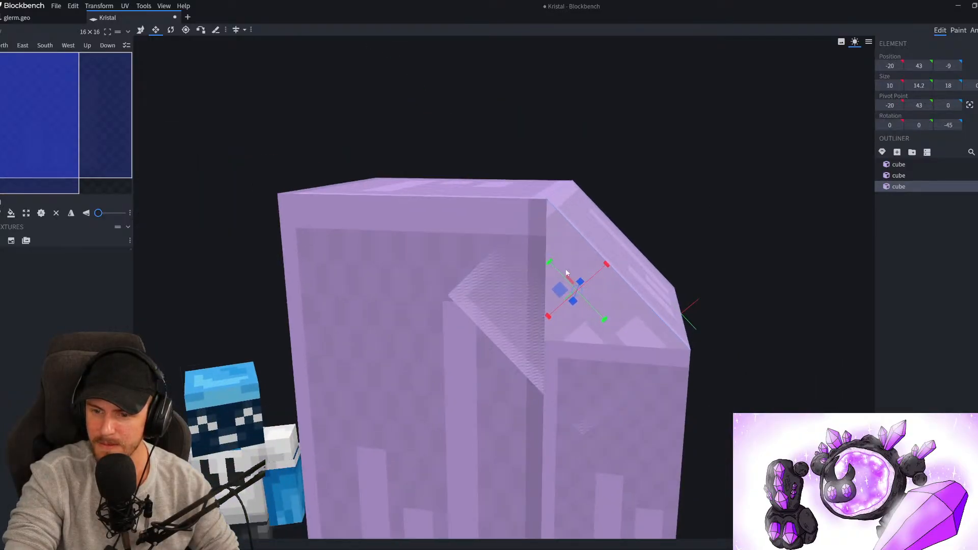
Give the sloped block a slight negative inflate value to separate its faces from the tall block, and check the joint
{"action": "left_click_drag", "start_coordinate": [815, 197], "coordinate": [755, 219]}
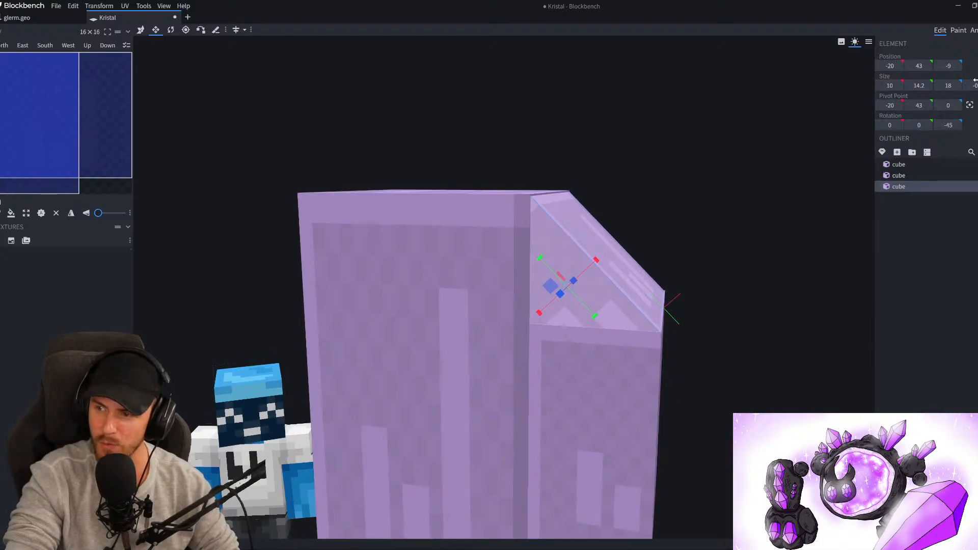
{"action": "mouse_move", "coordinate": [663, 211]}
{"action": "left_mouse_down"}
{"action": "mouse_move", "coordinate": [613, 211]}
{"action": "mouse_move", "coordinate": [651, 217]}
{"action": "left_mouse_up"}
{"action": "scroll", "coordinate": [651, 217], "scroll_direction": "up", "scroll_amount": 5}
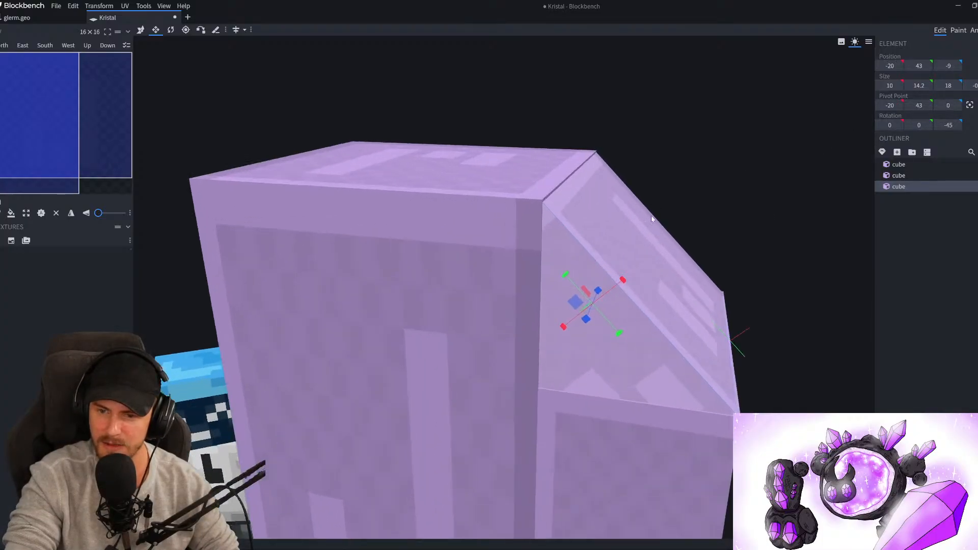
Refine the sloped block's slight negative inflate and inspect the joint where it meets the tall block
{"action": "scroll", "coordinate": [625, 240], "scroll_direction": "up", "scroll_amount": 2}
{"action": "left_click_drag", "start_coordinate": [597, 313], "coordinate": [598, 312]}
{"action": "scroll", "coordinate": [729, 88], "scroll_direction": "up", "scroll_amount": 6}
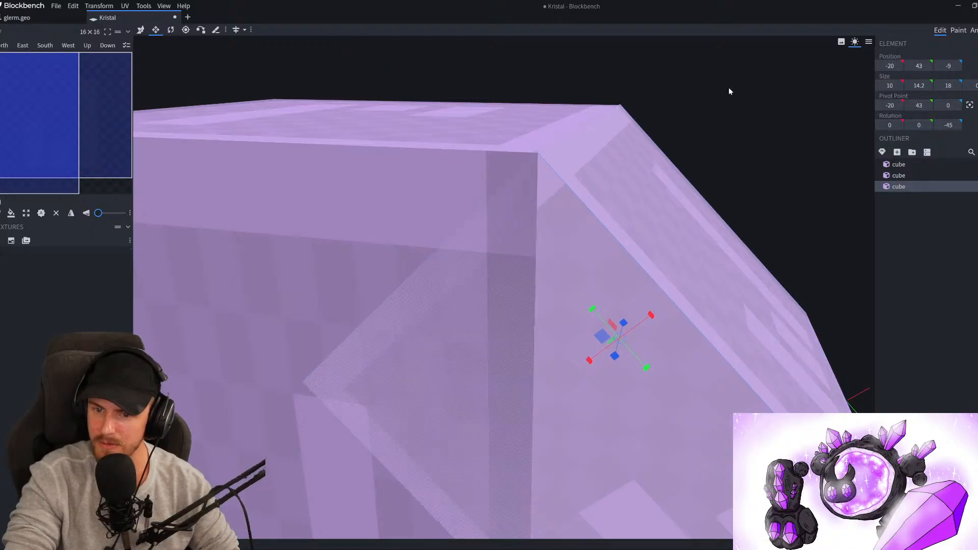
{"action": "left_click_drag", "start_coordinate": [737, 70], "coordinate": [741, 73]}
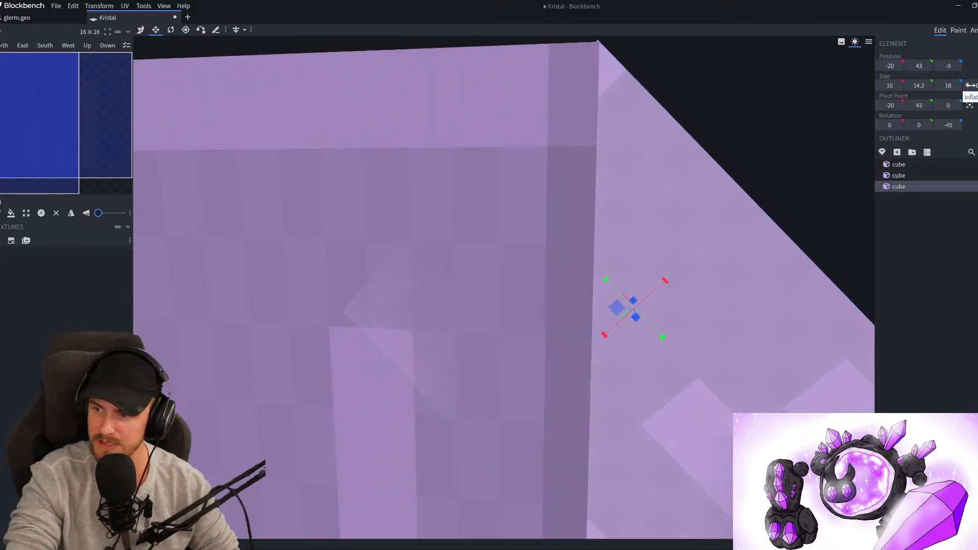
{"action": "left_click", "coordinate": [970, 86], "text": "ctrl"}
{"action": "left_click", "coordinate": [937, 301]}
{"action": "scroll", "coordinate": [780, 218], "scroll_direction": "down", "scroll_amount": 8}
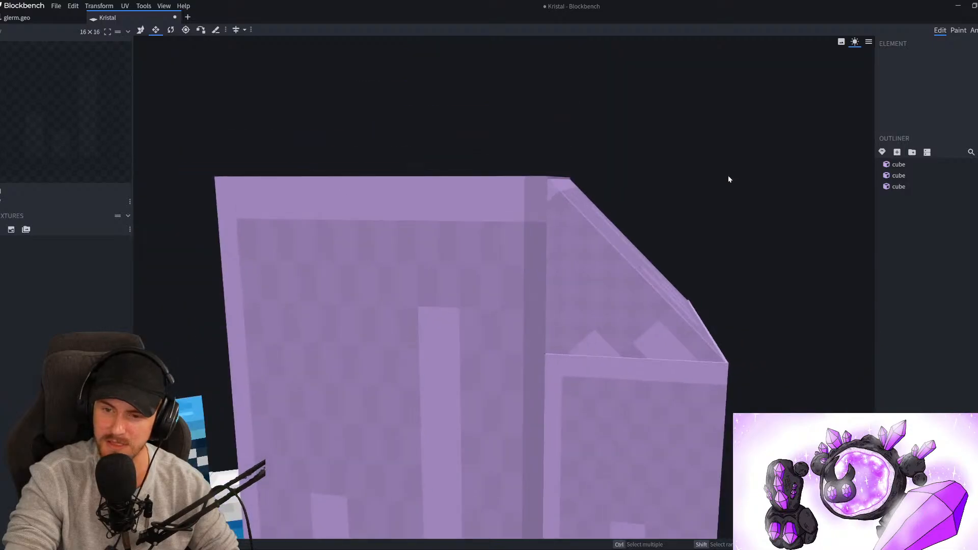
Duplicate the sloped block, flip the copy on Y, and raise it to sit directly beneath the side block
{"action": "left_click", "coordinate": [535, 236]}
{"action": "key", "text": "ctrl+d"}
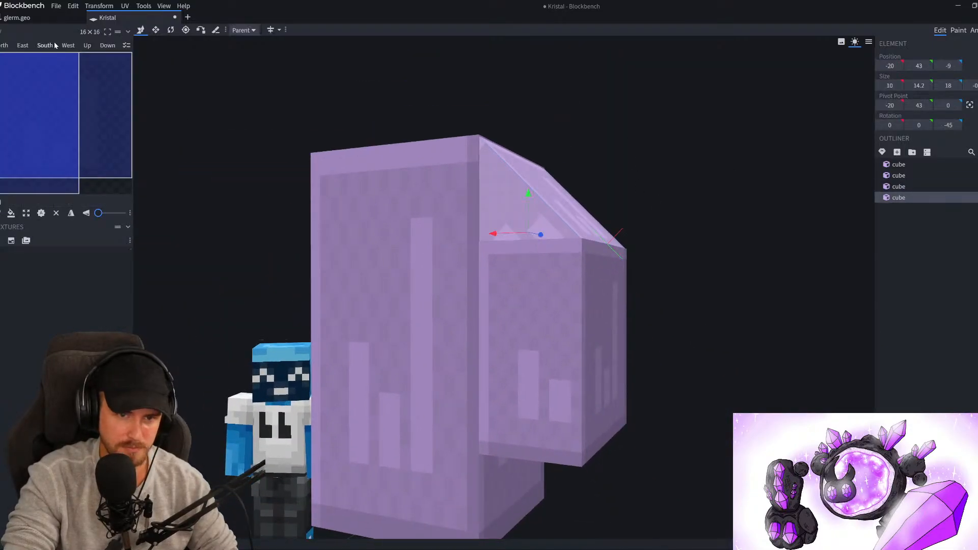
{"action": "left_click", "coordinate": [94, 5]}
{"action": "mouse_move", "coordinate": [135, 33]}
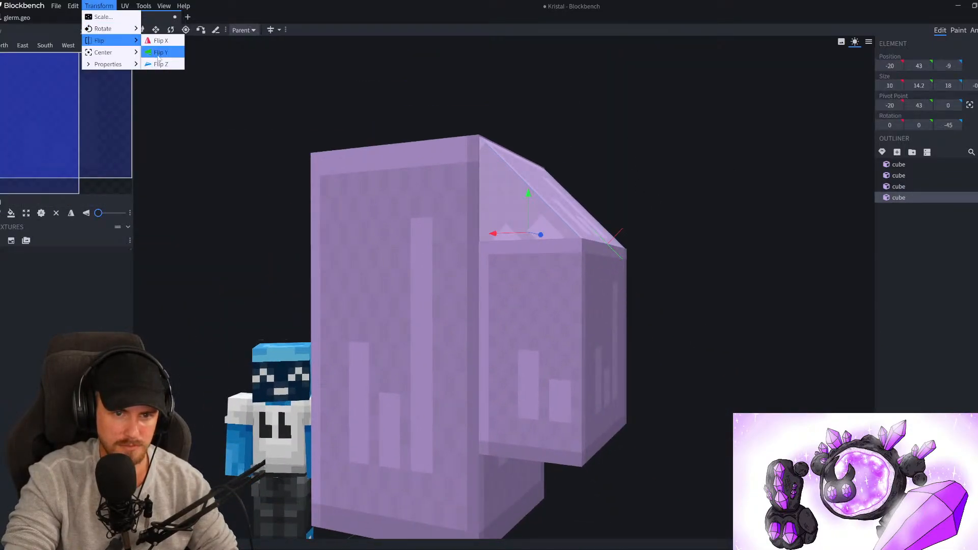
{"action": "left_click", "coordinate": [163, 53]}
{"action": "scroll", "coordinate": [560, 305], "scroll_direction": "down", "scroll_amount": 5}
{"action": "scroll", "coordinate": [540, 445], "scroll_direction": "down", "scroll_amount": 3}
{"action": "left_click_drag", "start_coordinate": [508, 431], "coordinate": [509, 278]}
{"action": "scroll", "coordinate": [619, 382], "scroll_direction": "up", "scroll_amount": 3}
{"action": "left_click_drag", "start_coordinate": [648, 279], "coordinate": [622, 269]}
Duplicate the side block with its upper and lower slopes and flip the copies on X to the body's opposite side
{"action": "left_click_drag", "start_coordinate": [619, 211], "coordinate": [548, 380], "text": "ctrl"}
{"action": "key", "text": "ctrl+d"}
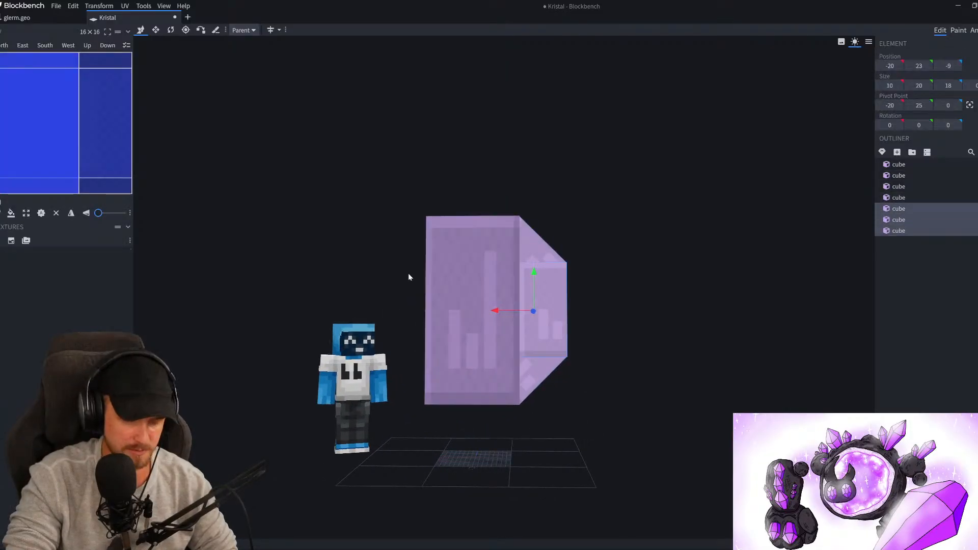
{"action": "left_click", "coordinate": [99, 5]}
{"action": "mouse_move", "coordinate": [107, 39]}
{"action": "left_click", "coordinate": [161, 41]}
Duplicate the tall central block and move the copy in front of the body to Z position -27
{"action": "left_click_drag", "start_coordinate": [587, 182], "coordinate": [468, 312]}
{"action": "left_click", "coordinate": [468, 312]}
{"action": "left_click_drag", "start_coordinate": [587, 317], "coordinate": [502, 322]}
{"action": "key", "text": "ctrl+d"}
{"action": "left_click_drag", "start_coordinate": [515, 306], "coordinate": [449, 322]}
Shrink the front copy to 10 on Z size and 20 on Y size, keeping it vertically centred against the body
{"action": "key", "text": "s"}
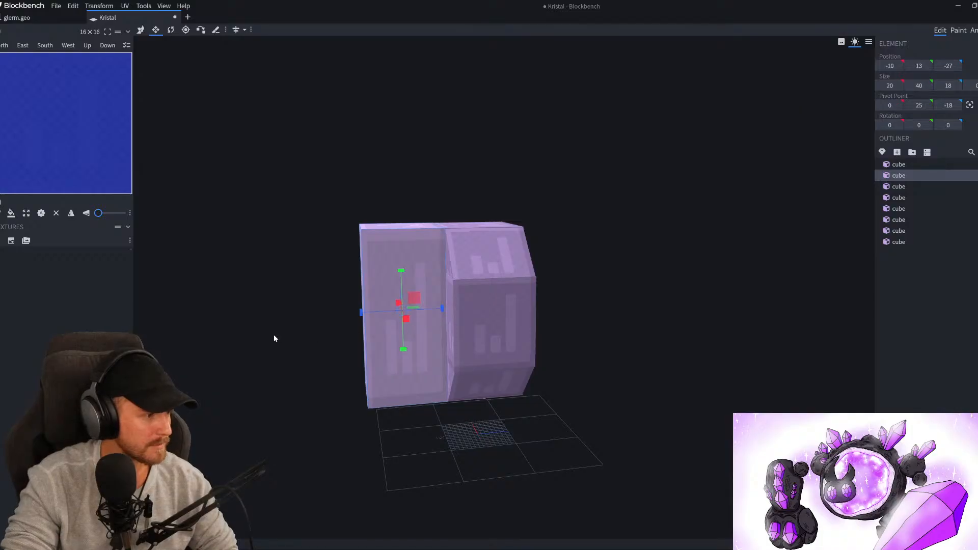
{"action": "scroll", "coordinate": [248, 328], "scroll_direction": "up", "scroll_amount": 5}
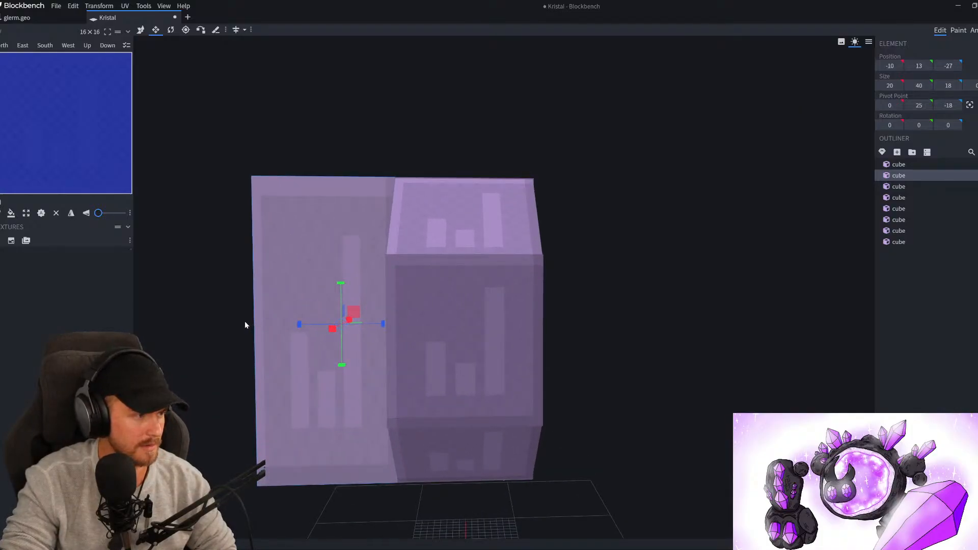
{"action": "right_click_drag", "start_coordinate": [245, 321], "coordinate": [262, 313]}
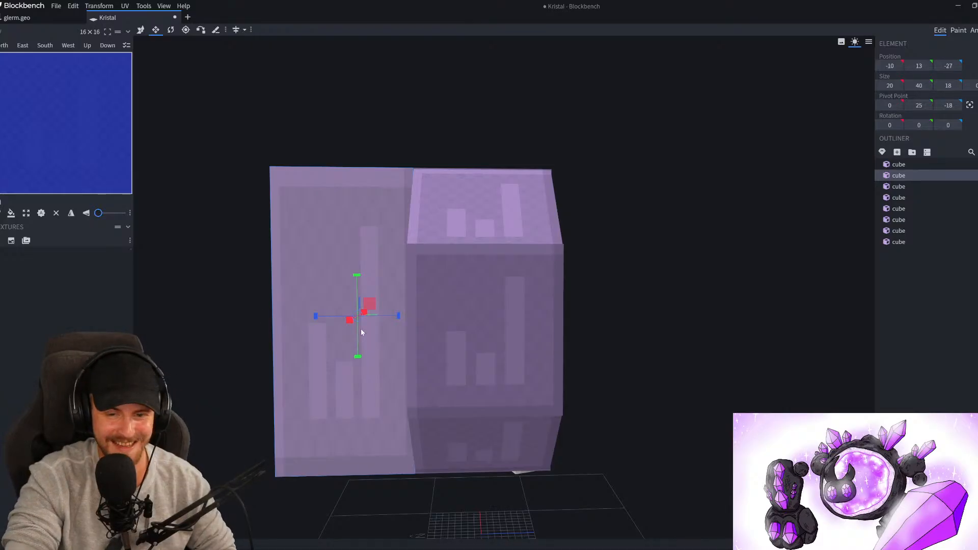
{"action": "left_click_drag", "start_coordinate": [316, 316], "coordinate": [281, 356]}
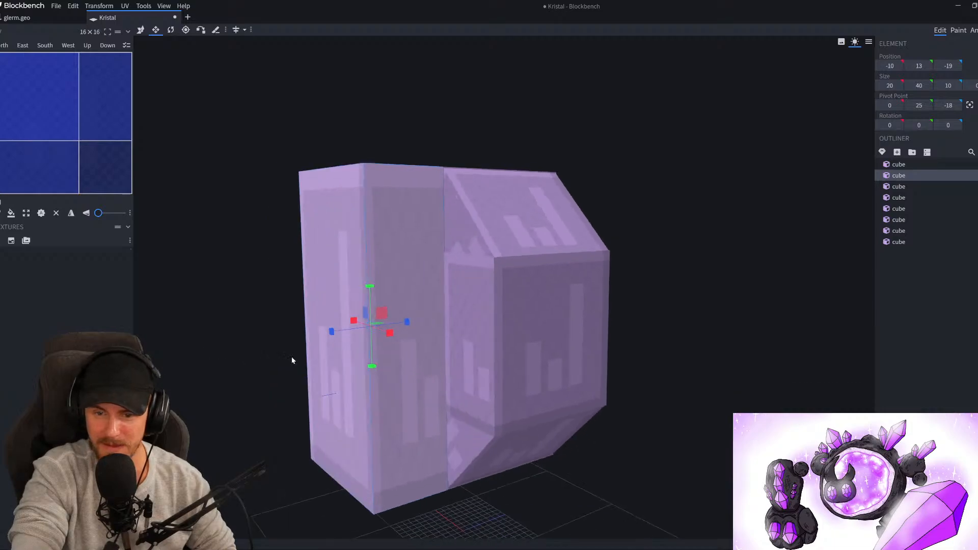
{"action": "left_click_drag", "start_coordinate": [370, 265], "coordinate": [380, 299]}
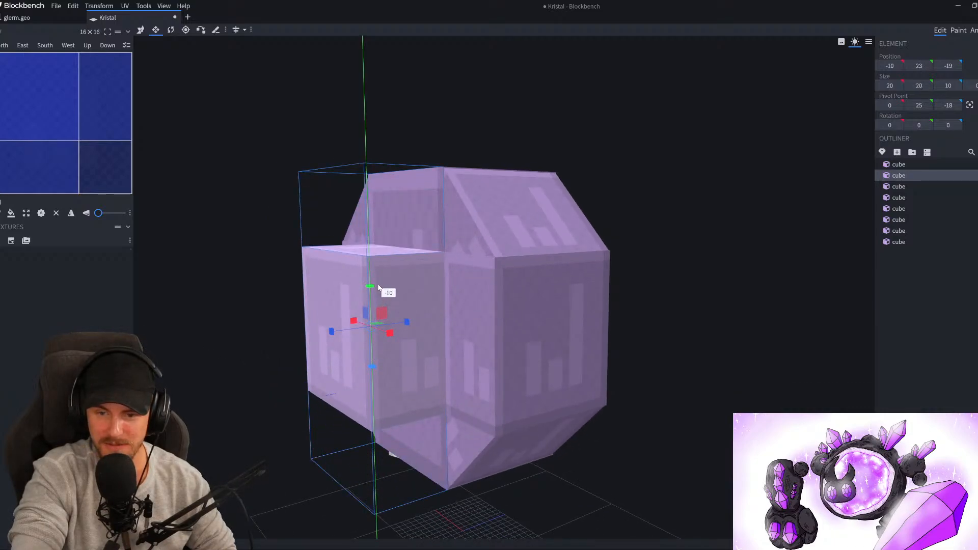
{"action": "left_click_drag", "start_coordinate": [262, 396], "coordinate": [355, 397]}
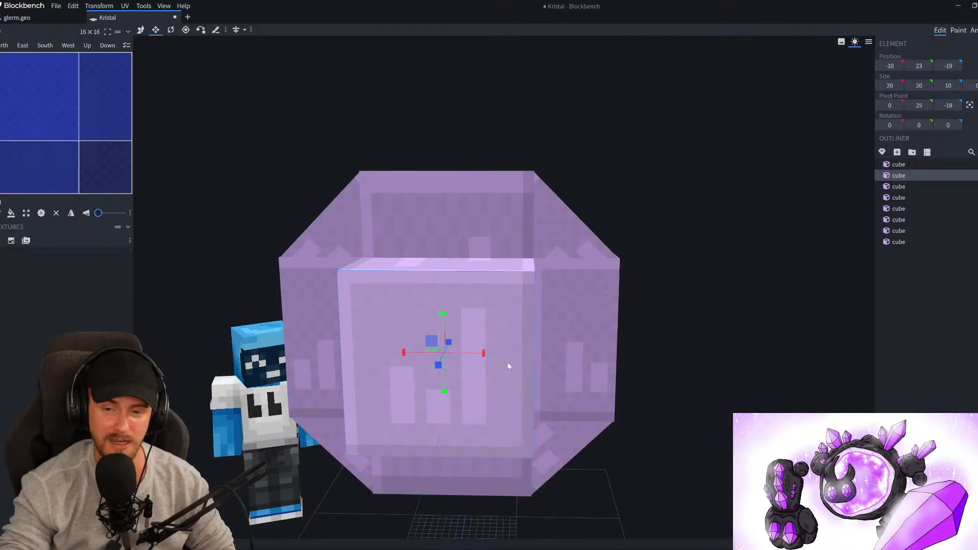
Duplicate the front block and stack the copy directly on top of it at Y position 43
{"action": "scroll", "coordinate": [540, 430], "scroll_direction": "down", "scroll_amount": 3}
{"action": "left_click_drag", "start_coordinate": [659, 397], "coordinate": [540, 409]}
{"action": "right_click_drag", "start_coordinate": [407, 410], "coordinate": [510, 407]}
{"action": "left_click_drag", "start_coordinate": [511, 410], "coordinate": [266, 369]}
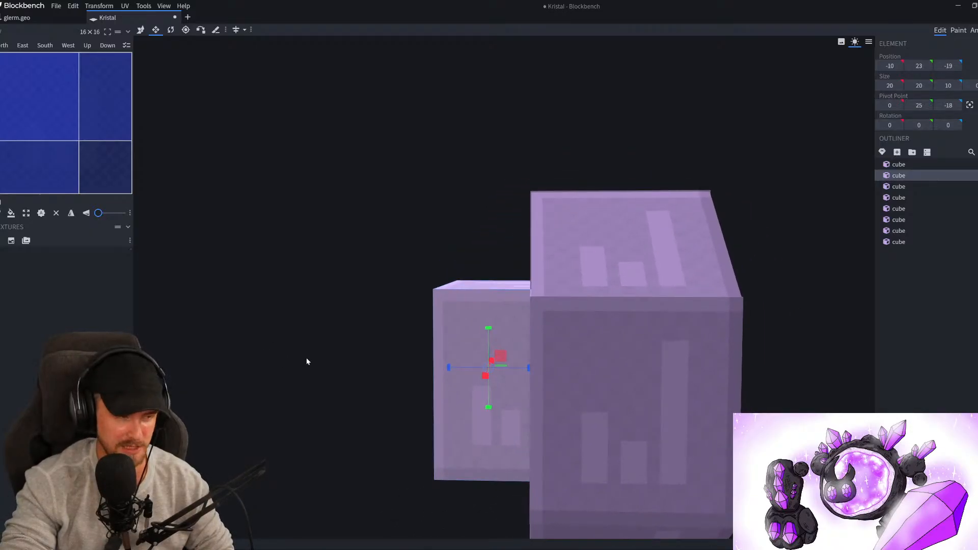
{"action": "mouse_move", "coordinate": [328, 344]}
{"action": "left_mouse_down"}
{"action": "mouse_move", "coordinate": [345, 343]}
{"action": "mouse_move", "coordinate": [319, 345]}
{"action": "left_mouse_up"}
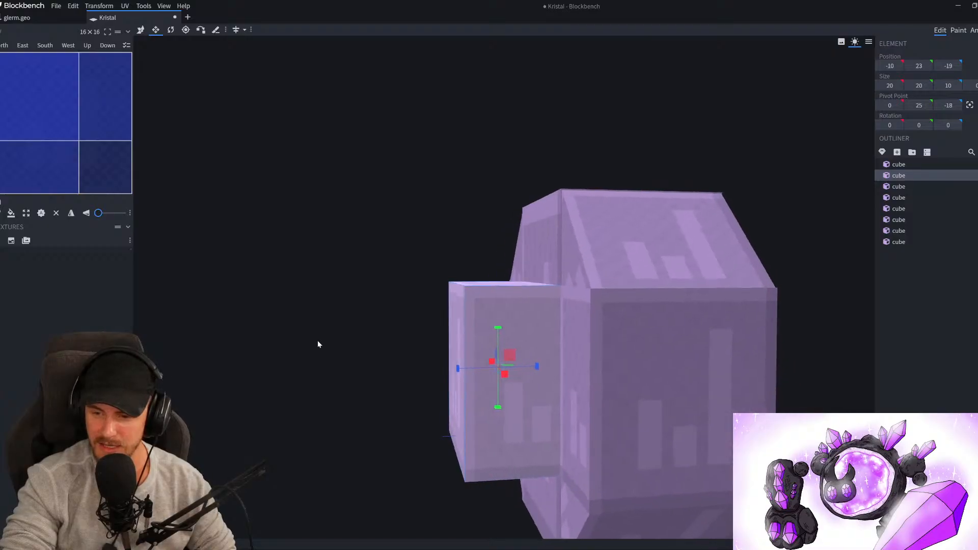
{"action": "key", "text": "ctrl+d"}
{"action": "left_click_drag", "start_coordinate": [495, 331], "coordinate": [512, 162]}
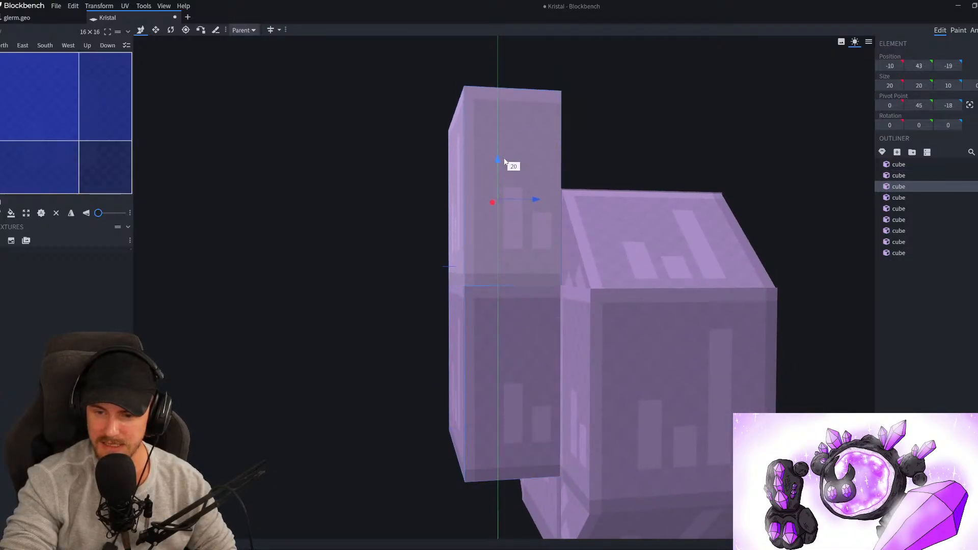
Move the stacked copy's pivot to its lower front edge at 0, 43, -19 and rotate it 45° about X
{"action": "key", "text": "p"}
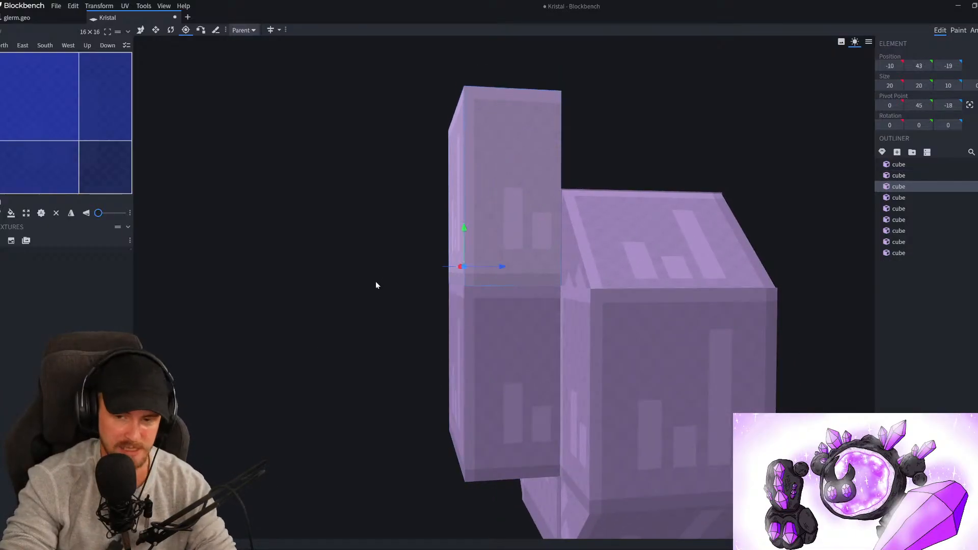
{"action": "left_click_drag", "start_coordinate": [500, 275], "coordinate": [487, 270]}
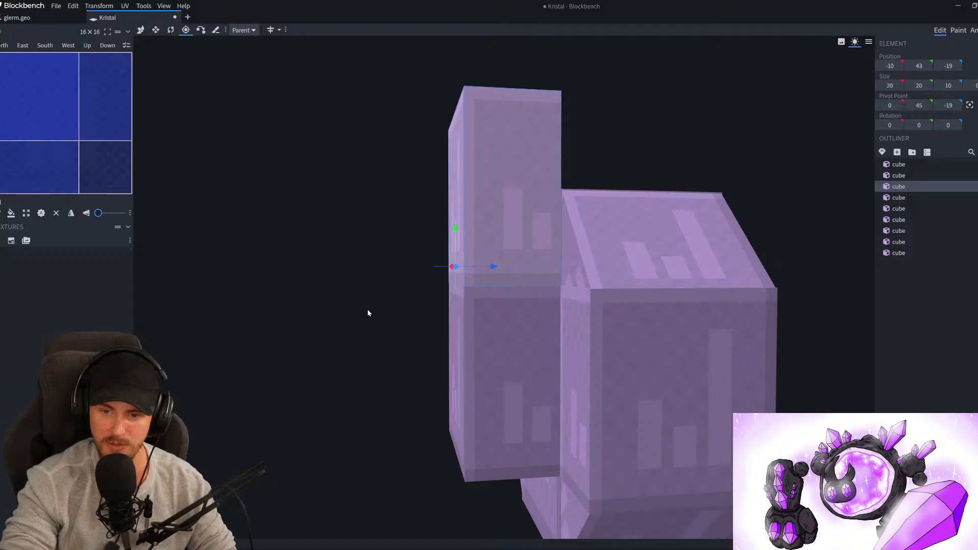
{"action": "scroll", "coordinate": [371, 309], "scroll_direction": "up", "scroll_amount": 5}
{"action": "left_click_drag", "start_coordinate": [426, 319], "coordinate": [395, 334]}
{"action": "key", "text": "r"}
{"action": "left_click_drag", "start_coordinate": [490, 292], "coordinate": [510, 292]}
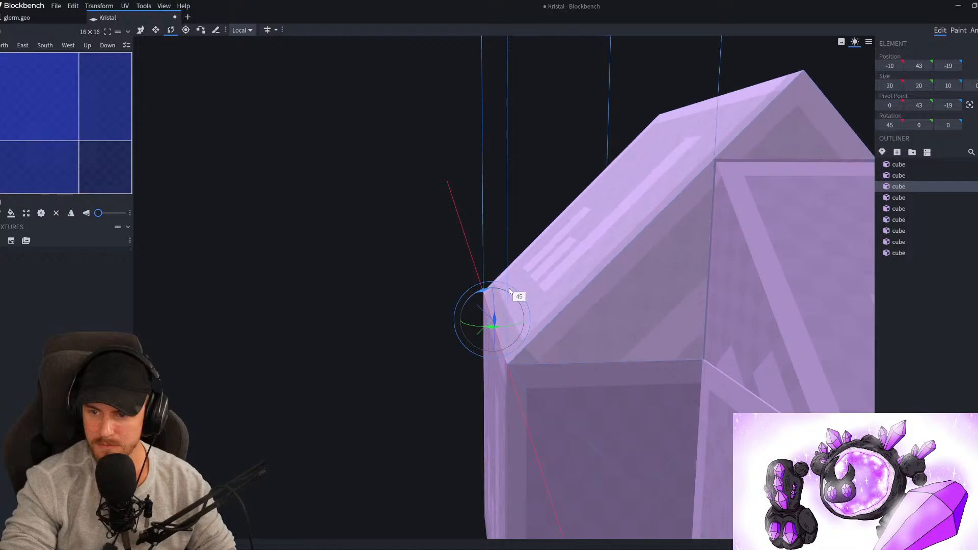
Switch to the glerm.geo model in edit mode and select all its elements to check the element count
{"action": "left_click", "coordinate": [20, 17]}
{"action": "scroll", "coordinate": [511, 284], "scroll_direction": "down", "scroll_amount": 5}
{"action": "left_click", "coordinate": [519, 247]}
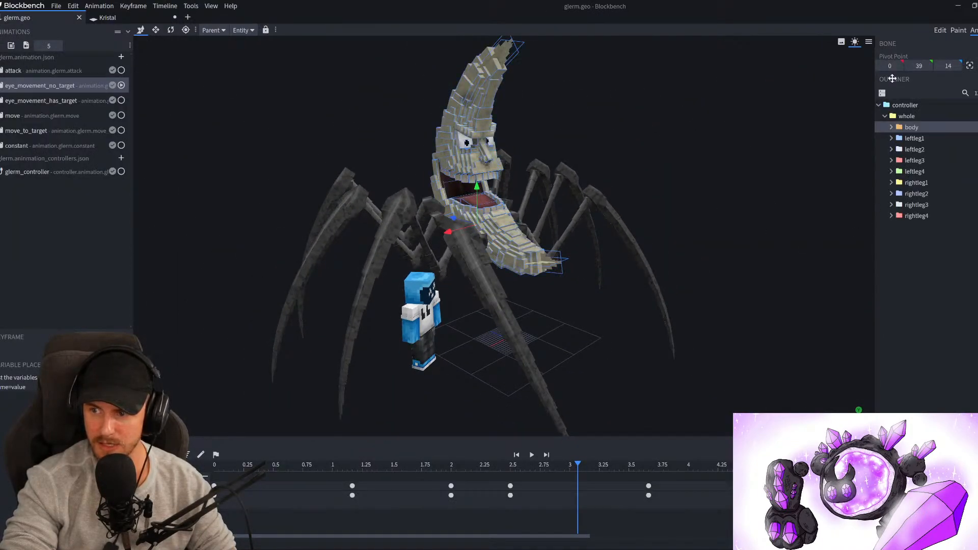
{"action": "left_click", "coordinate": [940, 30]}
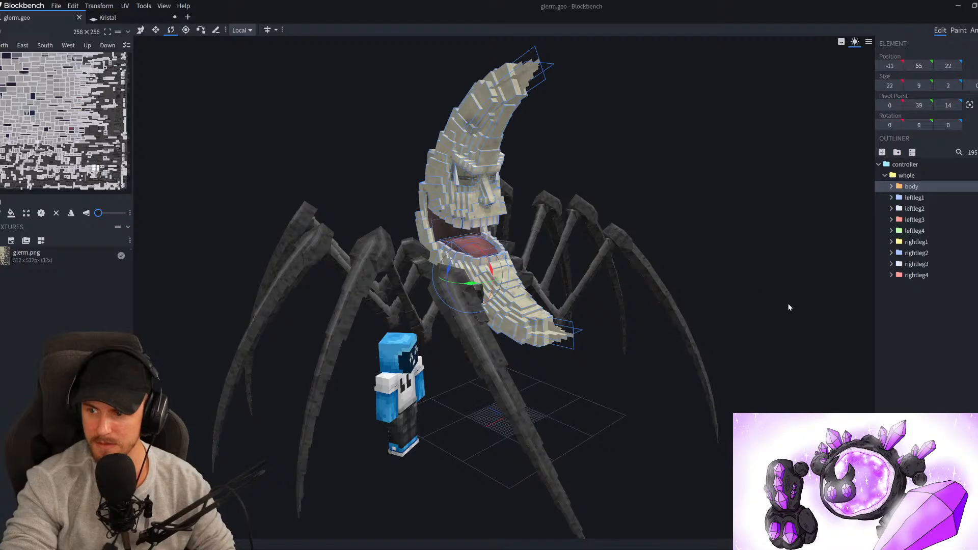
{"action": "left_click", "coordinate": [917, 307]}
{"action": "key", "text": "ctrl+a"}
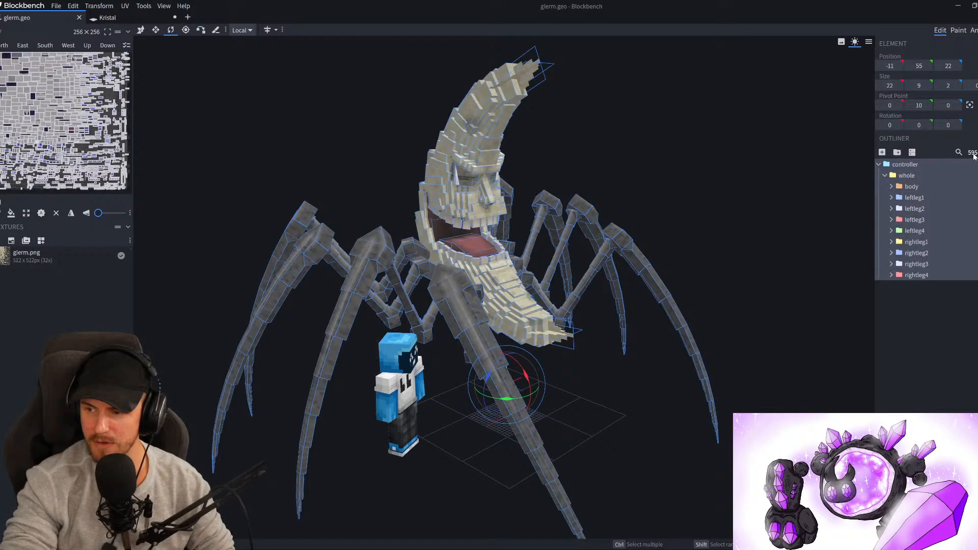
Open the recent necromancer.geo model with all its textures and examine the whole figure beside the player
{"action": "left_click", "coordinate": [56, 5]}
{"action": "mouse_move", "coordinate": [122, 45]}
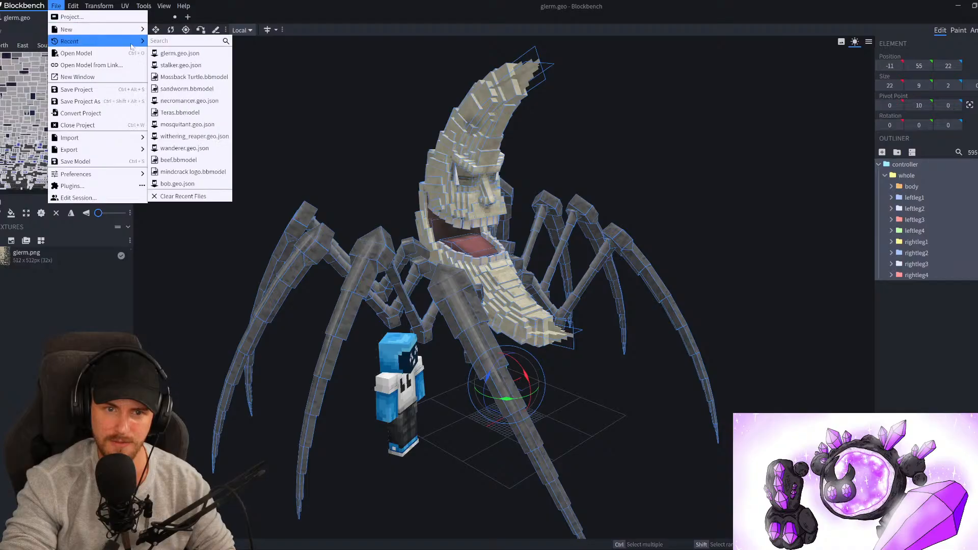
{"action": "left_click", "coordinate": [197, 100]}
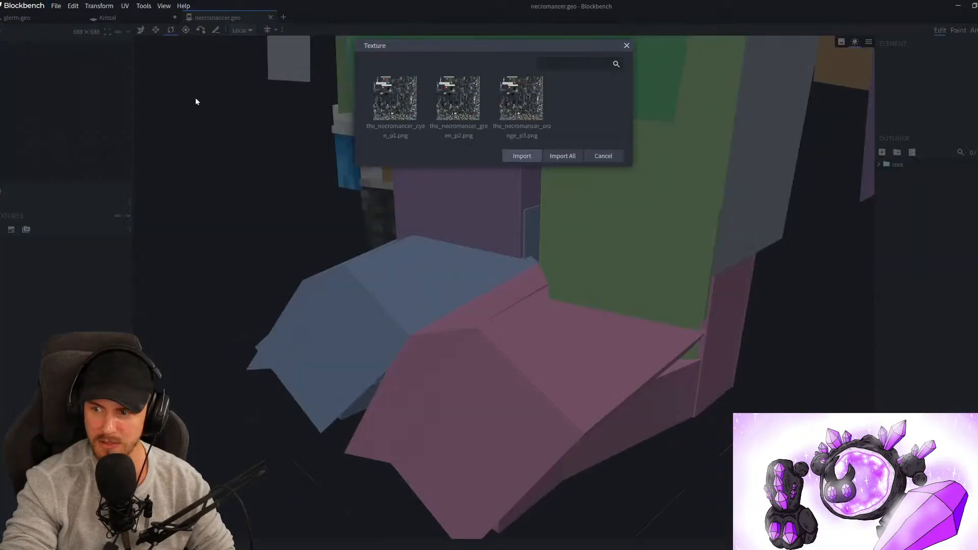
{"action": "left_click", "coordinate": [562, 156]}
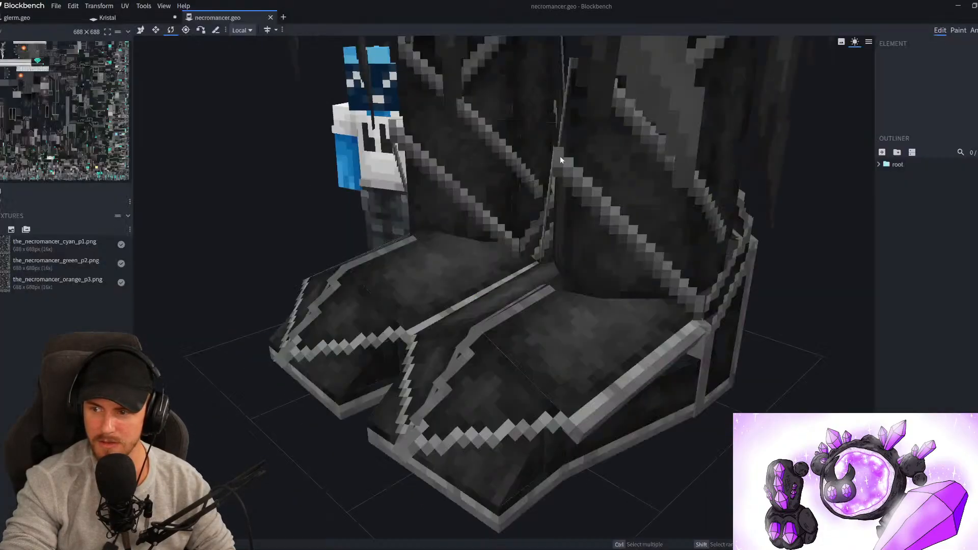
{"action": "scroll", "coordinate": [594, 227], "scroll_direction": "down", "scroll_amount": 5}
{"action": "left_click_drag", "start_coordinate": [610, 204], "coordinate": [590, 348]}
{"action": "scroll", "coordinate": [576, 382], "scroll_direction": "down", "scroll_amount": 3}
{"action": "left_click_drag", "start_coordinate": [557, 411], "coordinate": [614, 387]}
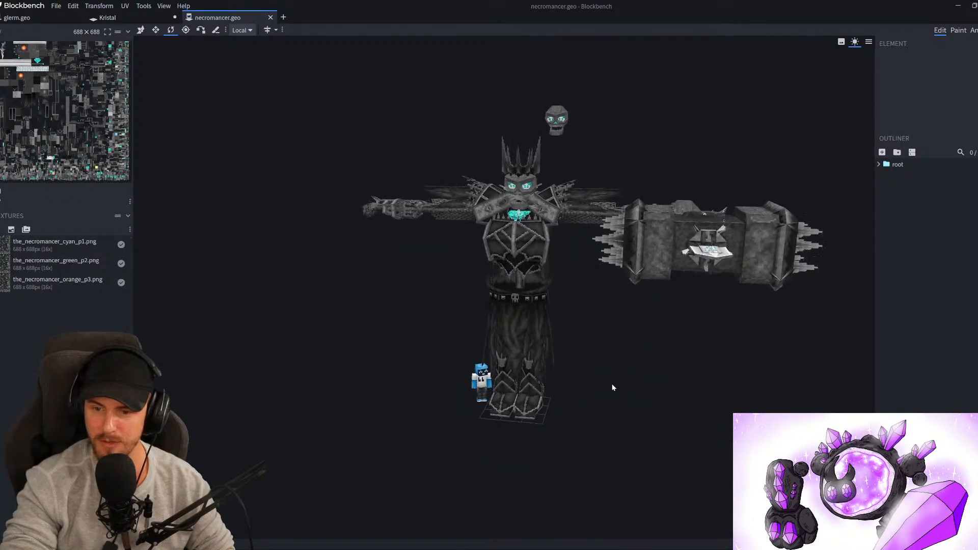
{"action": "scroll", "coordinate": [614, 387], "scroll_direction": "up", "scroll_amount": 3}
Return to the Kristal model, shorten the sloped front block to 14 on Y size, and give it a slight negative inflate
{"action": "left_click", "coordinate": [133, 18]}
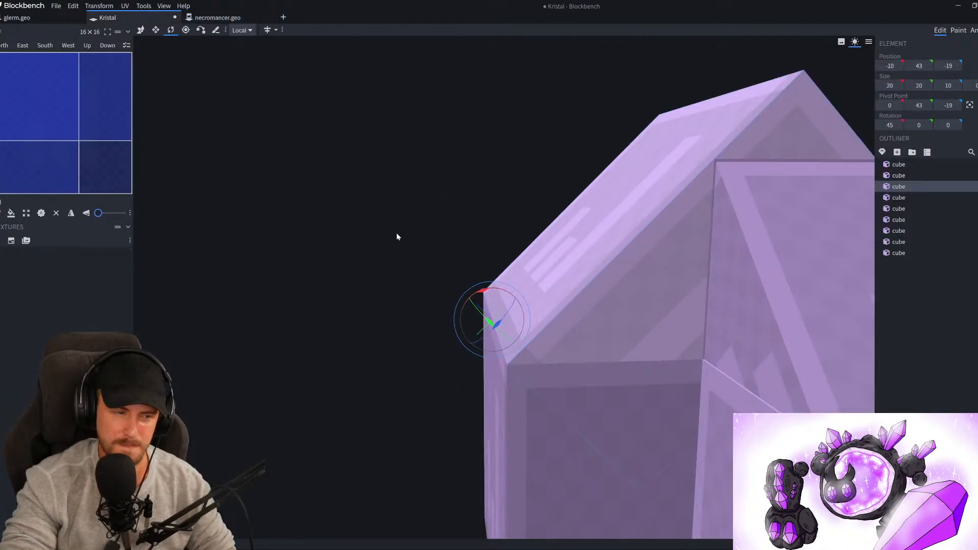
{"action": "scroll", "coordinate": [398, 237], "scroll_direction": "down", "scroll_amount": 5}
{"action": "left_click_drag", "start_coordinate": [384, 245], "coordinate": [353, 218]}
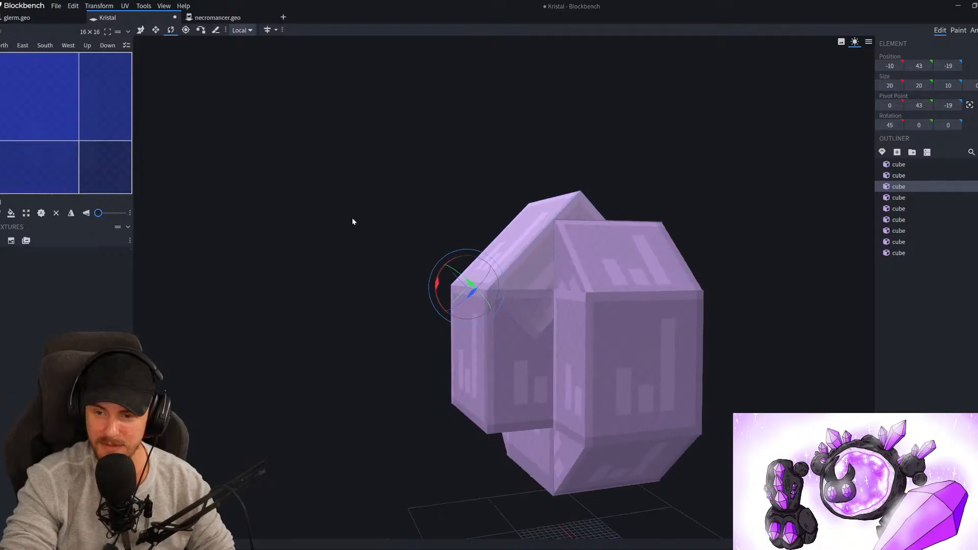
{"action": "scroll", "coordinate": [350, 220], "scroll_direction": "up", "scroll_amount": 5}
{"action": "key", "text": "v"}
{"action": "left_click_drag", "start_coordinate": [516, 245], "coordinate": [461, 290]}
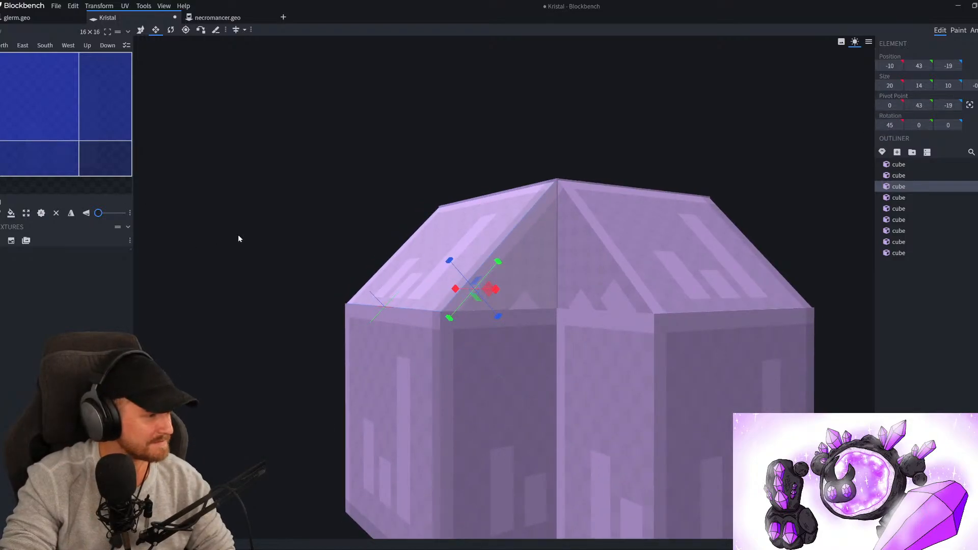
{"action": "mouse_move", "coordinate": [238, 238]}
{"action": "left_mouse_down"}
{"action": "mouse_move", "coordinate": [246, 205]}
{"action": "mouse_move", "coordinate": [258, 220]}
{"action": "mouse_move", "coordinate": [238, 221]}
{"action": "mouse_move", "coordinate": [251, 227]}
{"action": "left_mouse_up"}
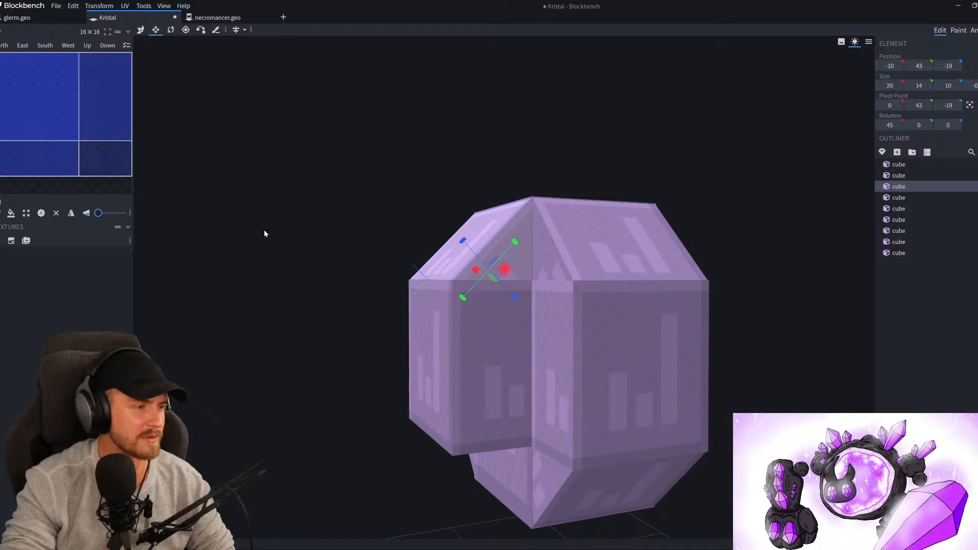
Duplicate the sloped front block, flip the copy on Y, and raise it to Y position 9 beneath the front block
{"action": "left_click_drag", "start_coordinate": [375, 277], "coordinate": [284, 366]}
{"action": "key", "text": "v"}
{"action": "key", "text": "ctrl+d"}
{"action": "left_click", "coordinate": [99, 6]}
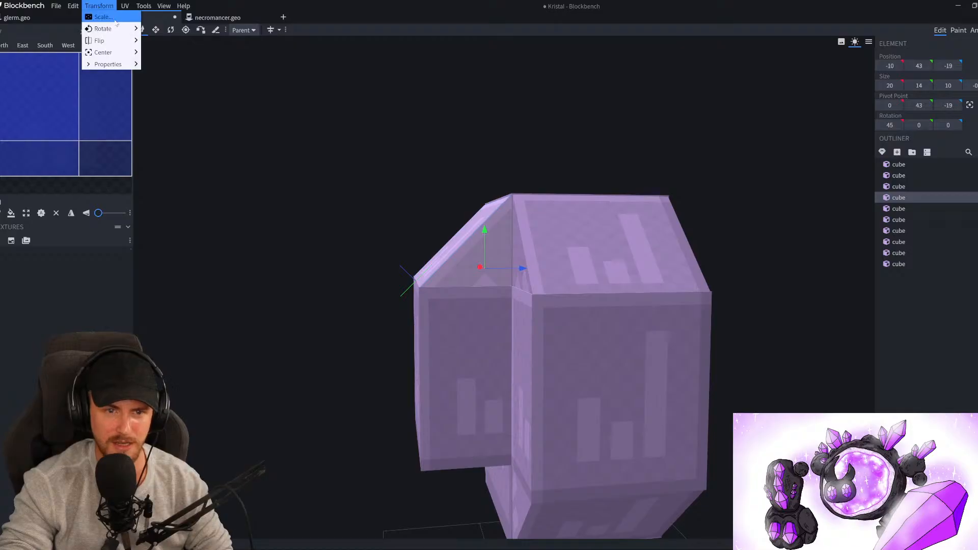
{"action": "mouse_move", "coordinate": [102, 40]}
{"action": "left_click", "coordinate": [161, 52]}
{"action": "scroll", "coordinate": [312, 283], "scroll_direction": "down", "scroll_amount": 5}
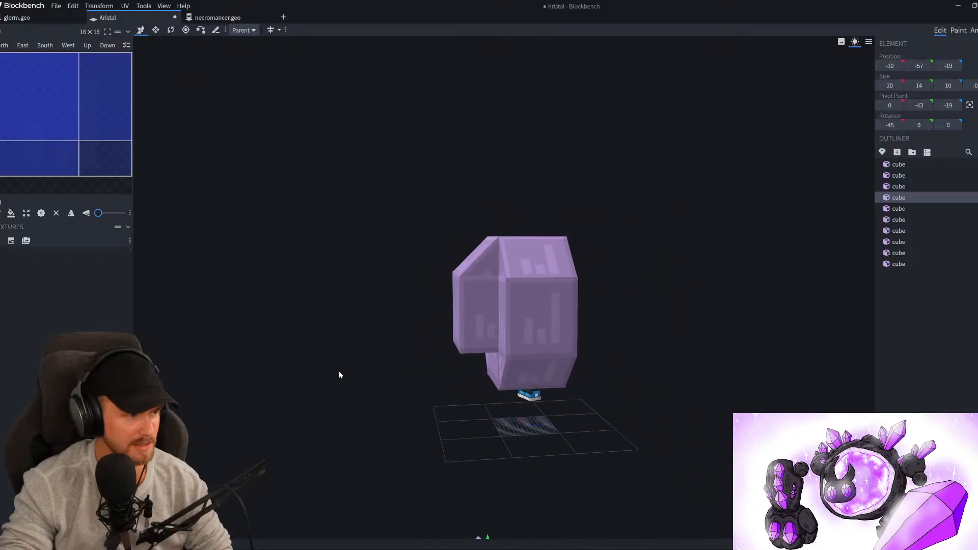
{"action": "left_click_drag", "start_coordinate": [334, 371], "coordinate": [336, 277]}
{"action": "scroll", "coordinate": [488, 423], "scroll_direction": "down", "scroll_amount": 2}
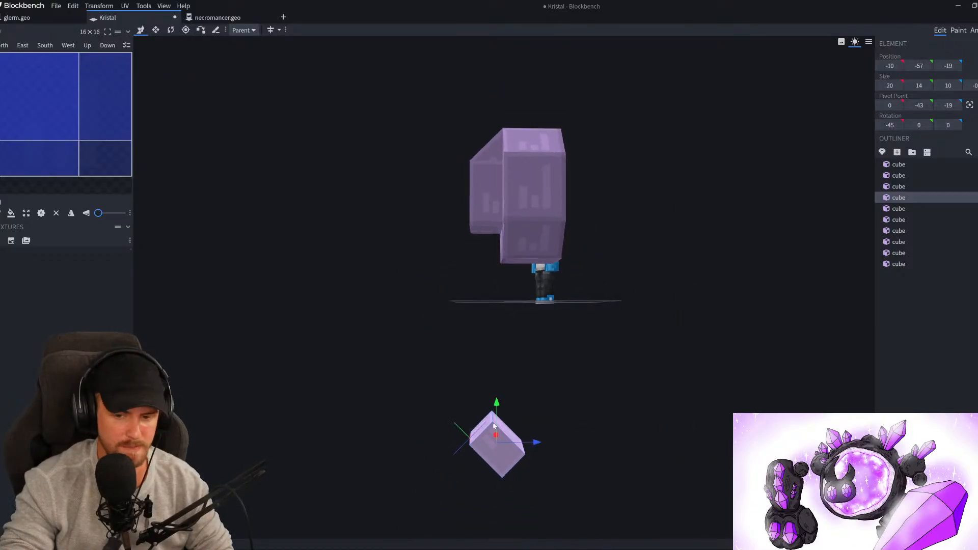
{"action": "left_click_drag", "start_coordinate": [498, 409], "coordinate": [476, 229]}
{"action": "scroll", "coordinate": [400, 275], "scroll_direction": "up", "scroll_amount": 4}
{"action": "left_click_drag", "start_coordinate": [303, 376], "coordinate": [265, 214]}
{"action": "scroll", "coordinate": [382, 400], "scroll_direction": "down", "scroll_amount": 3}
{"action": "scroll", "coordinate": [570, 471], "scroll_direction": "up", "scroll_amount": 3}
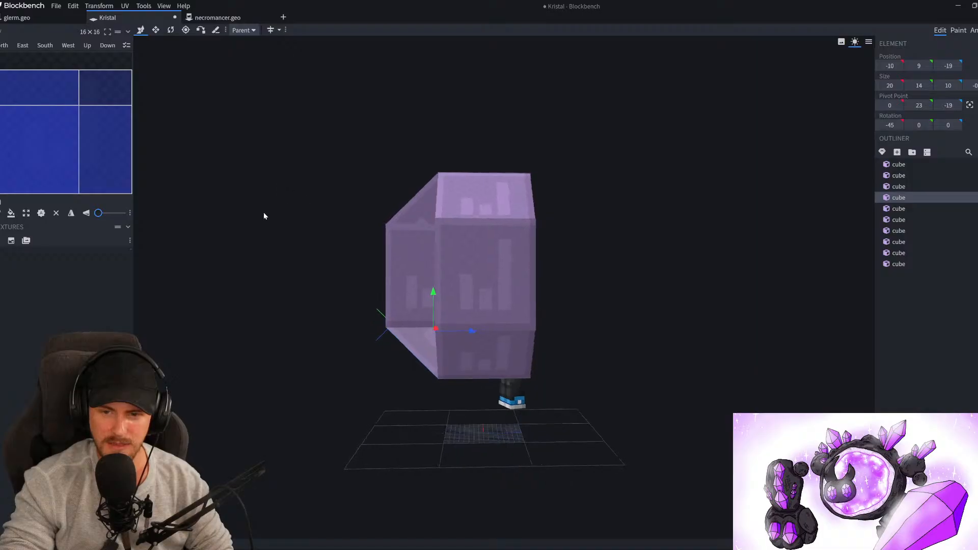
Extend the central and side body blocks backward to 20 on Z size, leaving their front faces in place
{"action": "left_click", "coordinate": [474, 249]}
{"action": "left_click_drag", "start_coordinate": [448, 255], "coordinate": [476, 374]}
{"action": "left_click", "coordinate": [429, 243]}
{"action": "left_click_drag", "start_coordinate": [520, 194], "coordinate": [591, 319]}
{"action": "key", "text": "s"}
{"action": "left_click_drag", "start_coordinate": [504, 393], "coordinate": [466, 391]}
{"action": "left_click_drag", "start_coordinate": [618, 334], "coordinate": [439, 303], "text": "ctrl"}
{"action": "left_click_drag", "start_coordinate": [523, 279], "coordinate": [537, 278]}
{"action": "right_click_drag", "start_coordinate": [610, 232], "coordinate": [616, 363]}
{"action": "left_click_drag", "start_coordinate": [371, 173], "coordinate": [512, 229], "text": "ctrl"}
{"action": "left_click_drag", "start_coordinate": [637, 306], "coordinate": [514, 345]}
{"action": "left_click", "coordinate": [513, 345]}
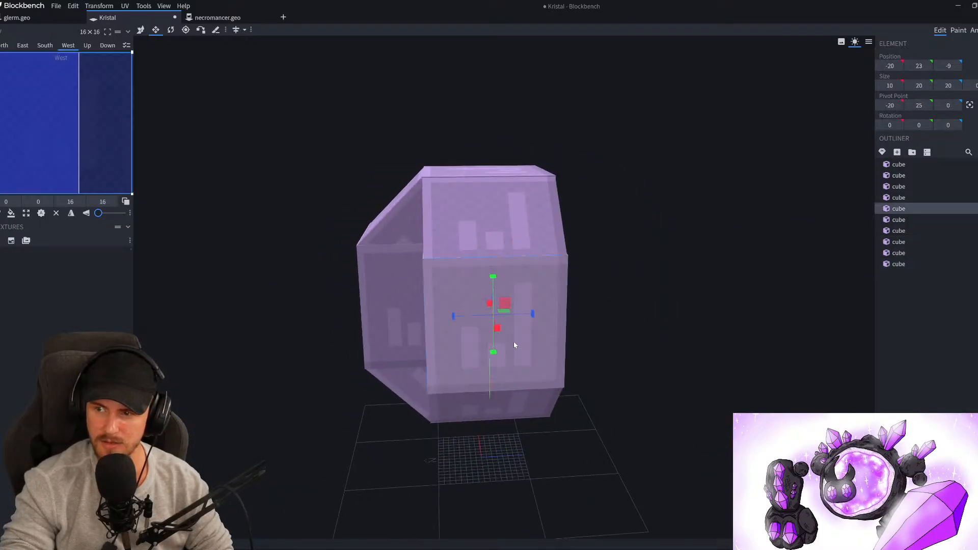
Duplicate the front block with its two sloped blocks, flip the copies on Z, and shift them flush against the body's rear
{"action": "left_click_drag", "start_coordinate": [709, 451], "coordinate": [498, 428]}
{"action": "left_click_drag", "start_coordinate": [351, 408], "coordinate": [472, 326]}
{"action": "left_click_drag", "start_coordinate": [395, 500], "coordinate": [492, 477]}
{"action": "mouse_move", "coordinate": [233, 191]}
{"action": "left_mouse_down"}
{"action": "mouse_move", "coordinate": [278, 156]}
{"action": "mouse_move", "coordinate": [407, 390]}
{"action": "left_mouse_up"}
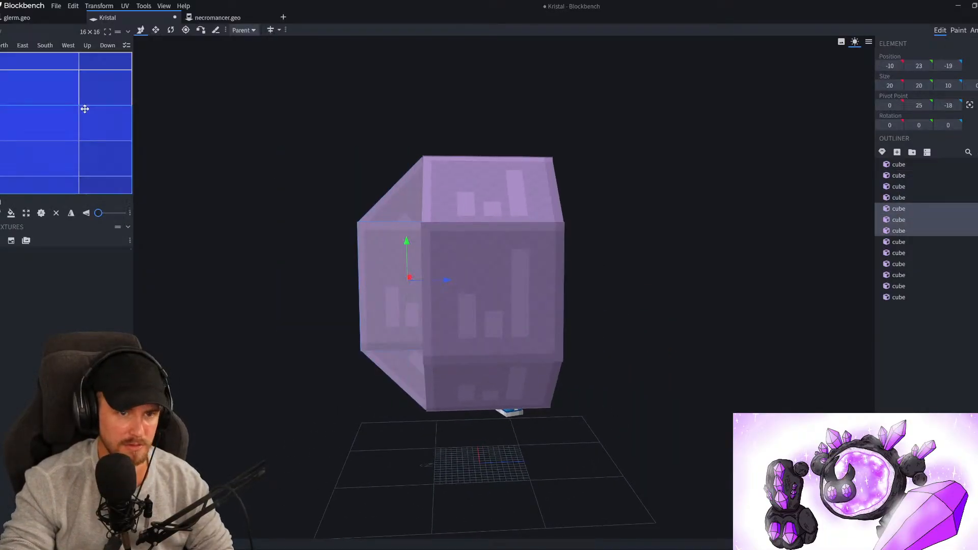
{"action": "left_click", "coordinate": [99, 6]}
{"action": "mouse_move", "coordinate": [117, 40]}
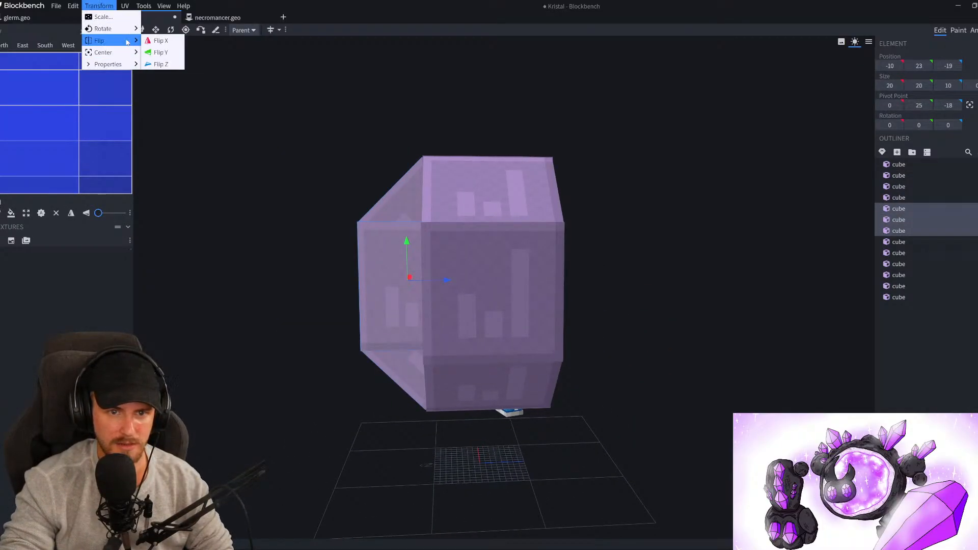
{"action": "left_click", "coordinate": [167, 58]}
{"action": "scroll", "coordinate": [642, 304], "scroll_direction": "up", "scroll_amount": 2}
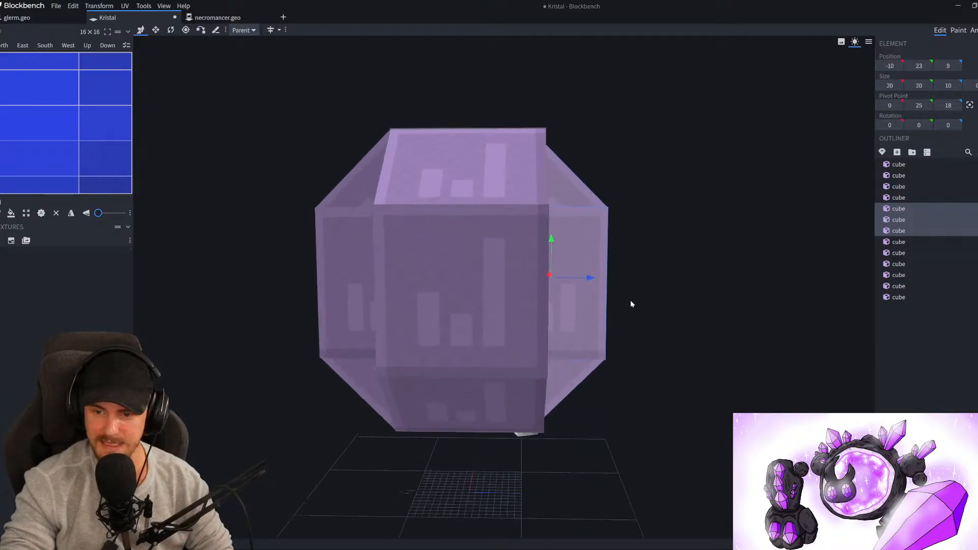
{"action": "left_click_drag", "start_coordinate": [589, 278], "coordinate": [602, 281]}
{"action": "left_click_drag", "start_coordinate": [706, 364], "coordinate": [696, 332]}
{"action": "left_click", "coordinate": [917, 362]}
{"action": "left_click_drag", "start_coordinate": [713, 408], "coordinate": [693, 388]}
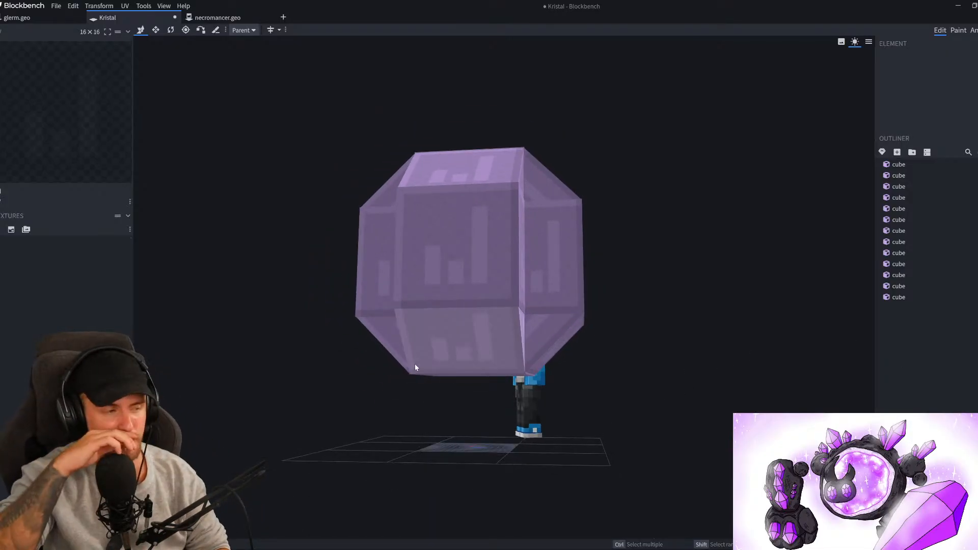
Add a cylinder mesh with diameter 16, height 8 and 12 sides beneath the body
{"action": "scroll", "coordinate": [561, 240], "scroll_direction": "up", "scroll_amount": 2}
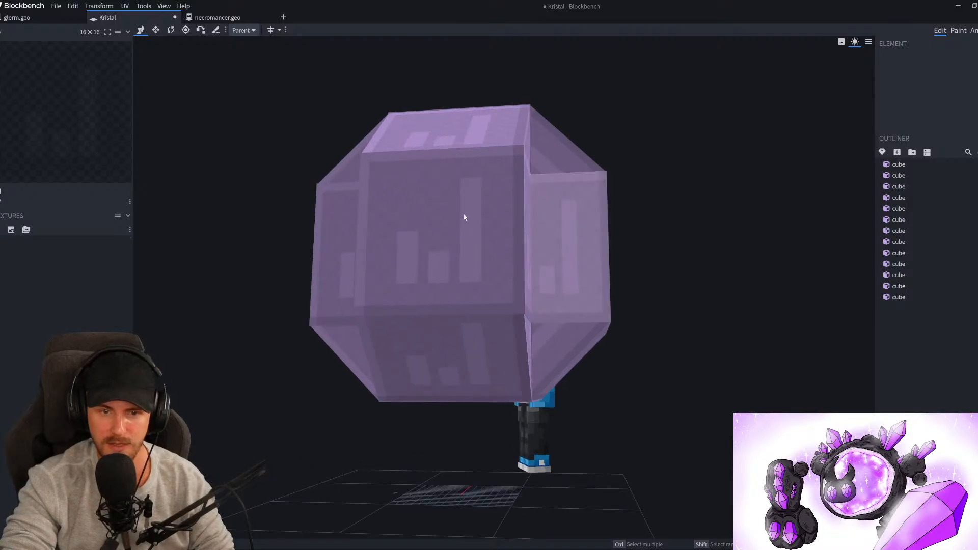
{"action": "left_click", "coordinate": [882, 152]}
{"action": "left_click", "coordinate": [502, 63]}
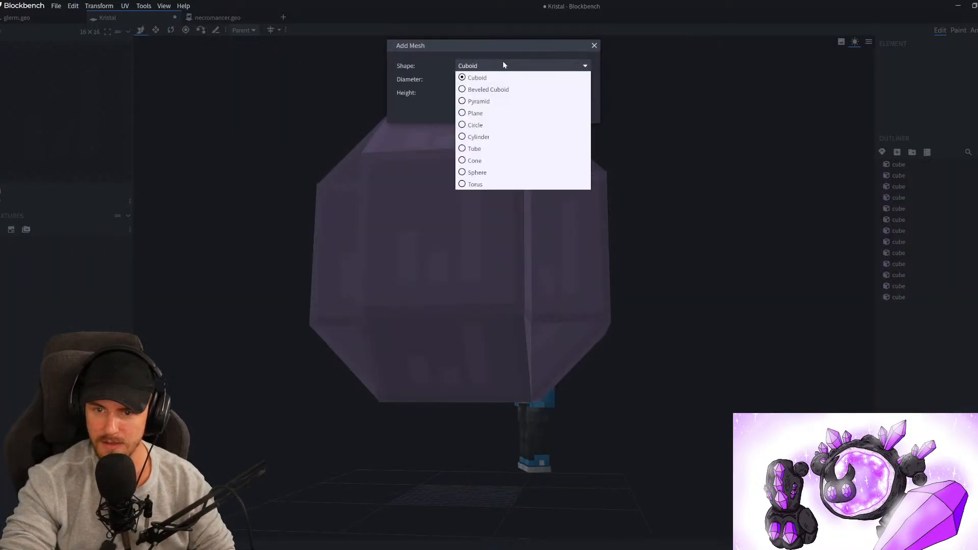
{"action": "left_click", "coordinate": [492, 137]}
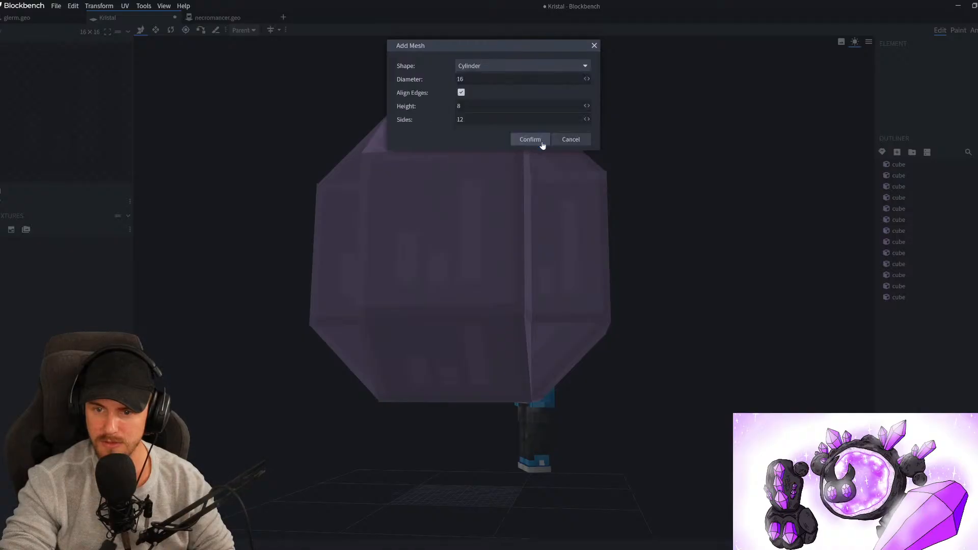
{"action": "left_click", "coordinate": [530, 141]}
{"action": "scroll", "coordinate": [503, 360], "scroll_direction": "down", "scroll_amount": 3}
{"action": "left_click_drag", "start_coordinate": [503, 360], "coordinate": [420, 390]}
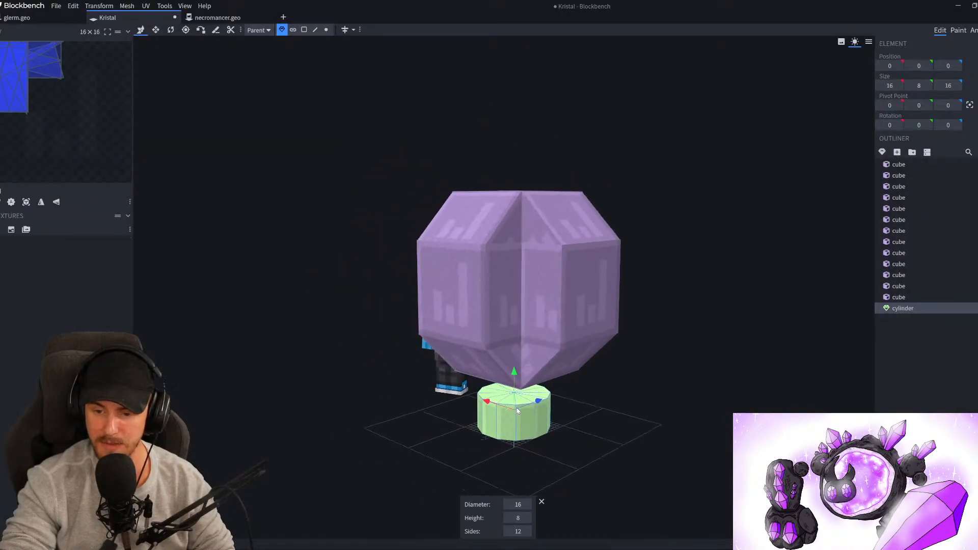
Move the cylinder to Z position 27, stretch it to 28 on Y size, and delete it
{"action": "scroll", "coordinate": [503, 354], "scroll_direction": "up", "scroll_amount": 5}
{"action": "left_click_drag", "start_coordinate": [505, 412], "coordinate": [563, 411]}
{"action": "key", "text": "s"}
{"action": "left_click_drag", "start_coordinate": [670, 402], "coordinate": [685, 349]}
{"action": "scroll", "coordinate": [586, 374], "scroll_direction": "down", "scroll_amount": 5}
{"action": "left_click_drag", "start_coordinate": [483, 400], "coordinate": [439, 364]}
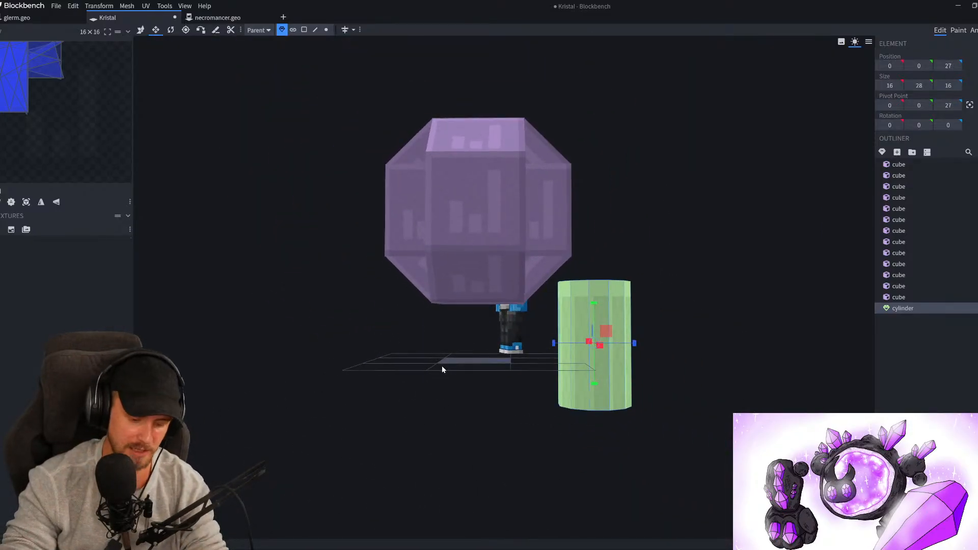
{"action": "key", "text": "Delete"}
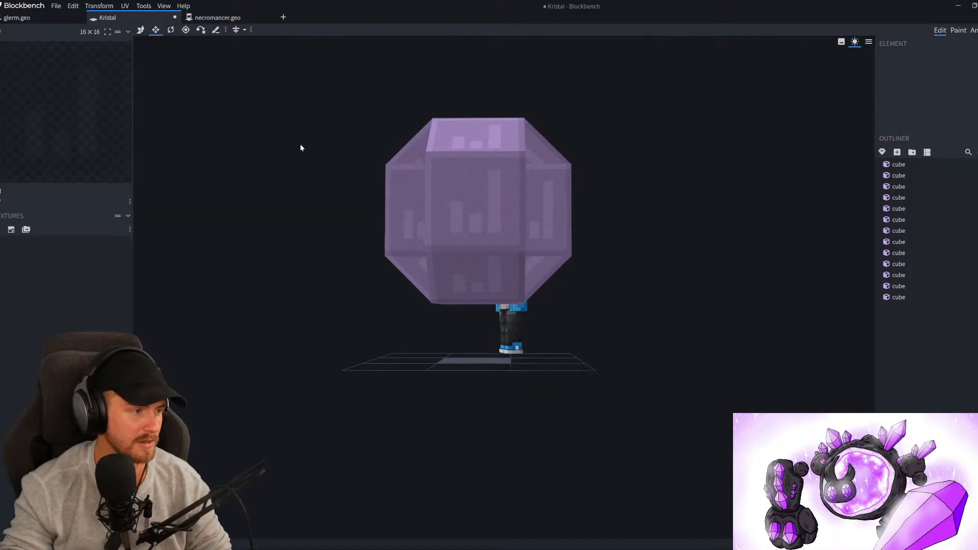
Duplicate the side block to Z position 11, set its pivot to -20, 25, 11, and rotate it 45 degrees on Y
{"action": "left_click_drag", "start_coordinate": [452, 225], "coordinate": [267, 345]}
{"action": "left_click", "coordinate": [518, 304]}
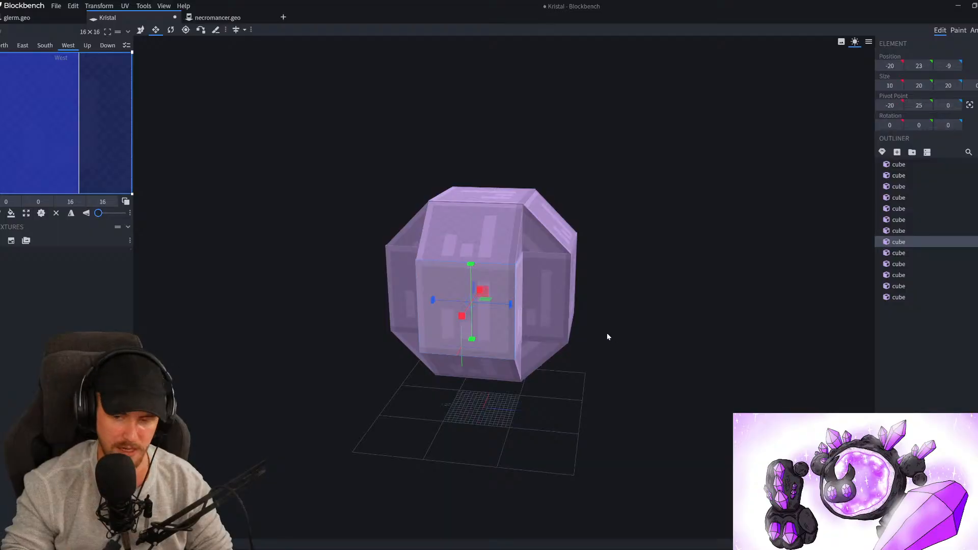
{"action": "key", "text": "ctrl+d"}
{"action": "key", "text": "v"}
{"action": "left_click_drag", "start_coordinate": [511, 305], "coordinate": [610, 309]}
{"action": "key", "text": "p"}
{"action": "scroll", "coordinate": [595, 411], "scroll_direction": "up", "scroll_amount": 2}
{"action": "left_click_drag", "start_coordinate": [597, 414], "coordinate": [459, 372]}
{"action": "key", "text": "r"}
{"action": "left_click_drag", "start_coordinate": [375, 452], "coordinate": [466, 412]}
{"action": "scroll", "coordinate": [497, 426], "scroll_direction": "up", "scroll_amount": 3}
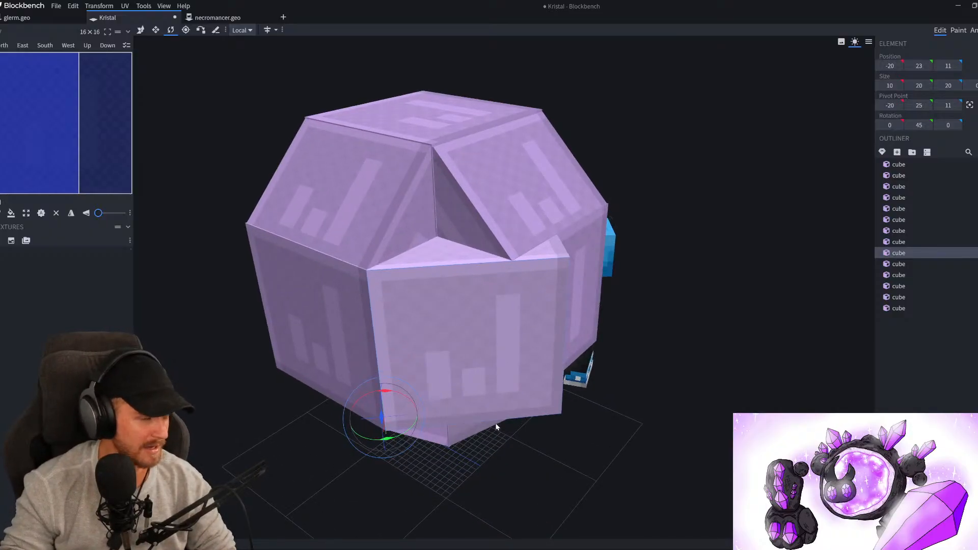
Resize the rotated rear corner block to 14.1 on Z and 7 on X so it bridges the side and rear blocks
{"action": "key", "text": "v"}
{"action": "left_click_drag", "start_coordinate": [509, 321], "coordinate": [450, 347]}
{"action": "scroll", "coordinate": [468, 331], "scroll_direction": "up", "scroll_amount": 1}
{"action": "scroll", "coordinate": [468, 339], "scroll_direction": "up", "scroll_amount": 2}
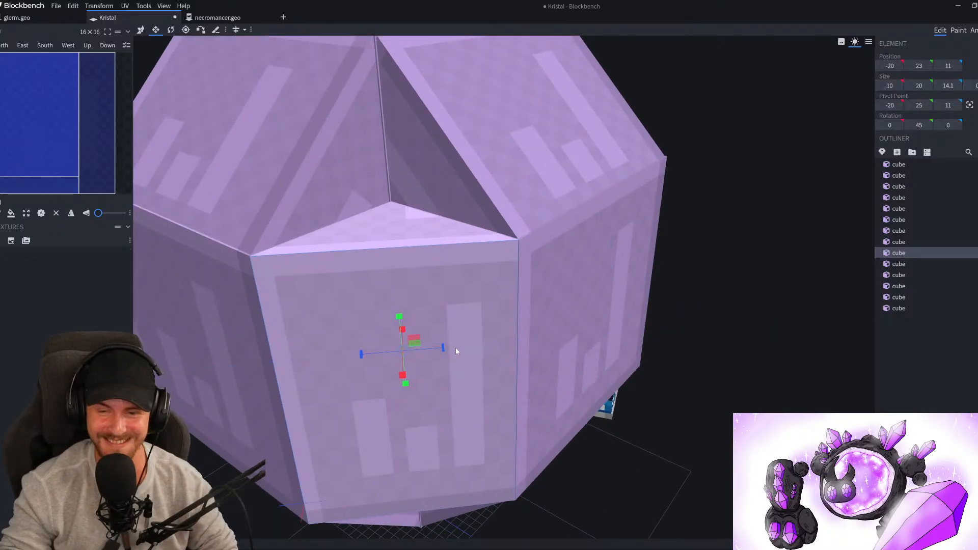
{"action": "scroll", "coordinate": [505, 336], "scroll_direction": "down", "scroll_amount": 6}
{"action": "left_click_drag", "start_coordinate": [560, 395], "coordinate": [603, 378]}
{"action": "scroll", "coordinate": [603, 380], "scroll_direction": "up", "scroll_amount": 3}
{"action": "mouse_move", "coordinate": [450, 331]}
{"action": "left_mouse_down"}
{"action": "mouse_move", "coordinate": [470, 341]}
{"action": "mouse_move", "coordinate": [457, 349]}
{"action": "left_mouse_up"}
{"action": "left_click_drag", "start_coordinate": [635, 387], "coordinate": [600, 372]}
{"action": "scroll", "coordinate": [614, 370], "scroll_direction": "down", "scroll_amount": 3}
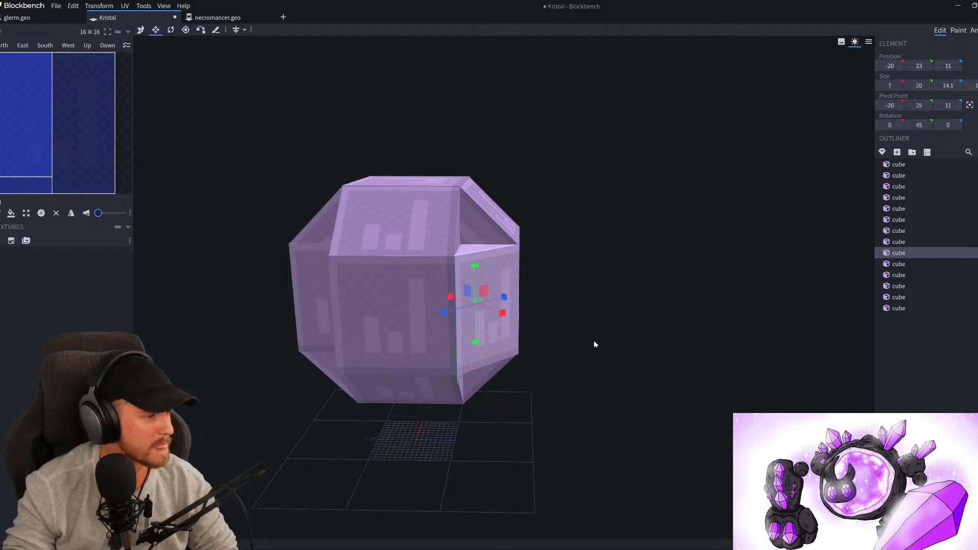
Duplicate the rear corner block, flip the copy on Z, and shift it to Z position -23.1 at the front corner
{"action": "left_click_drag", "start_coordinate": [586, 343], "coordinate": [528, 328]}
{"action": "key", "text": "ctrl+d"}
{"action": "key", "text": "v"}
{"action": "left_click", "coordinate": [99, 7]}
{"action": "mouse_move", "coordinate": [122, 40]}
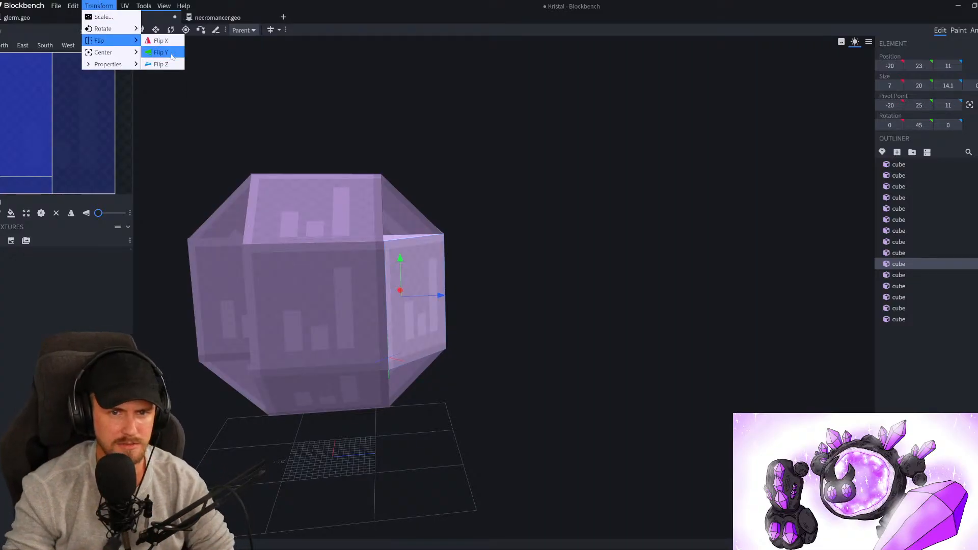
{"action": "left_click", "coordinate": [159, 64]}
{"action": "scroll", "coordinate": [490, 275], "scroll_direction": "down", "scroll_amount": 5}
{"action": "left_click_drag", "start_coordinate": [545, 305], "coordinate": [601, 323]}
{"action": "scroll", "coordinate": [435, 418], "scroll_direction": "up", "scroll_amount": 5}
{"action": "left_click_drag", "start_coordinate": [372, 351], "coordinate": [389, 354]}
Duplicate both angled corner blocks and flip the copies on X to fill the opposite side's corners
{"action": "left_click", "coordinate": [433, 372], "text": "ctrl"}
{"action": "key", "text": "ctrl+d"}
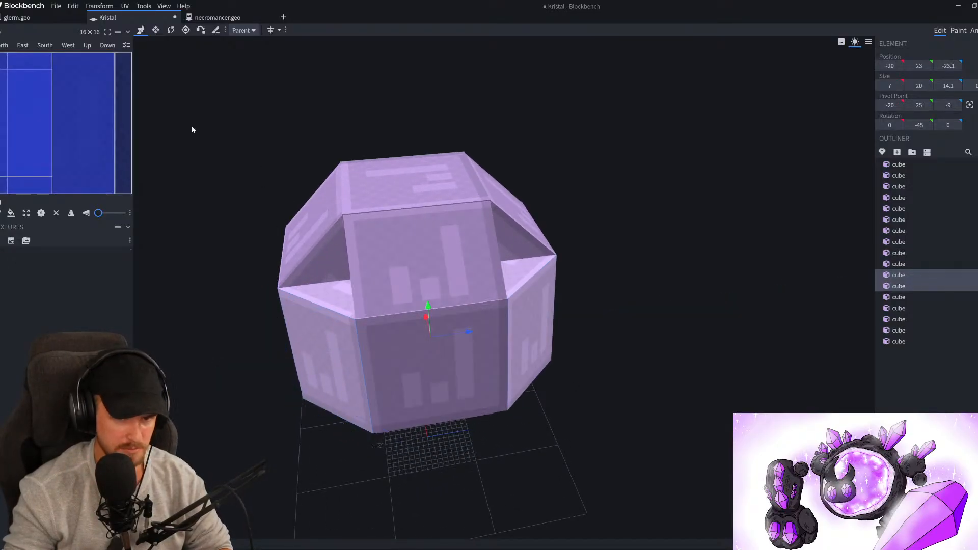
{"action": "left_click", "coordinate": [99, 6]}
{"action": "mouse_move", "coordinate": [102, 41]}
{"action": "left_click", "coordinate": [155, 40]}
{"action": "scroll", "coordinate": [504, 400], "scroll_direction": "down", "scroll_amount": 5}
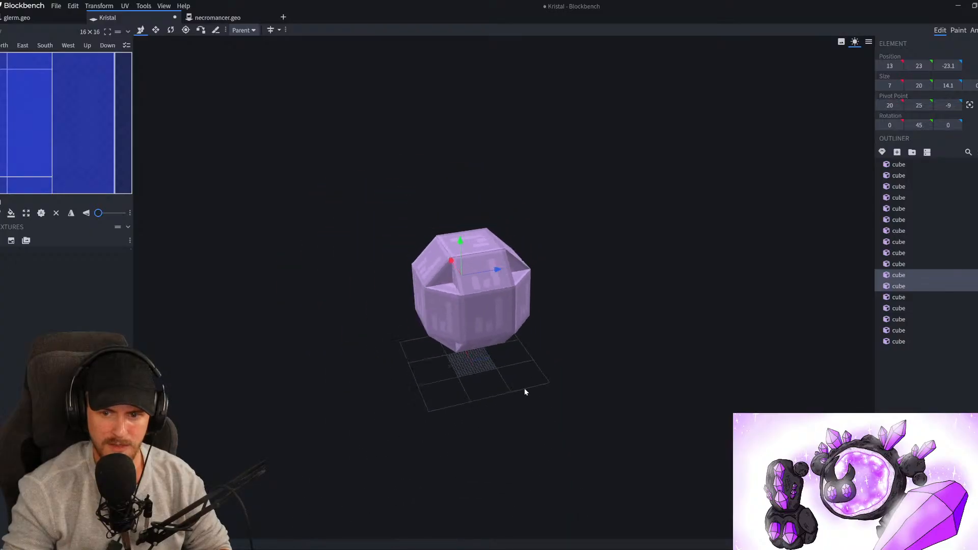
{"action": "left_click_drag", "start_coordinate": [504, 399], "coordinate": [645, 214]}
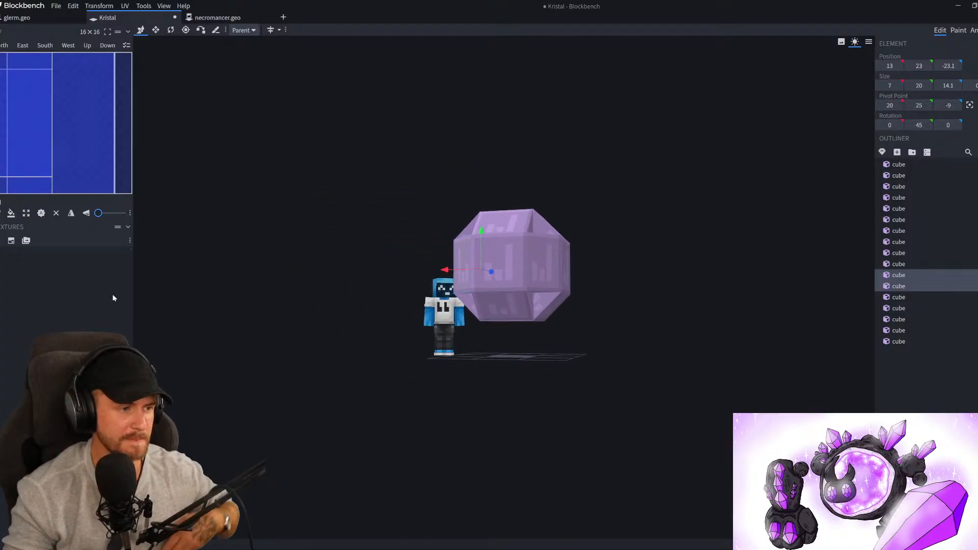
Duplicate the front corner block and raise the copy to Y position 43 on top of the original
{"action": "scroll", "coordinate": [203, 298], "scroll_direction": "up", "scroll_amount": 5}
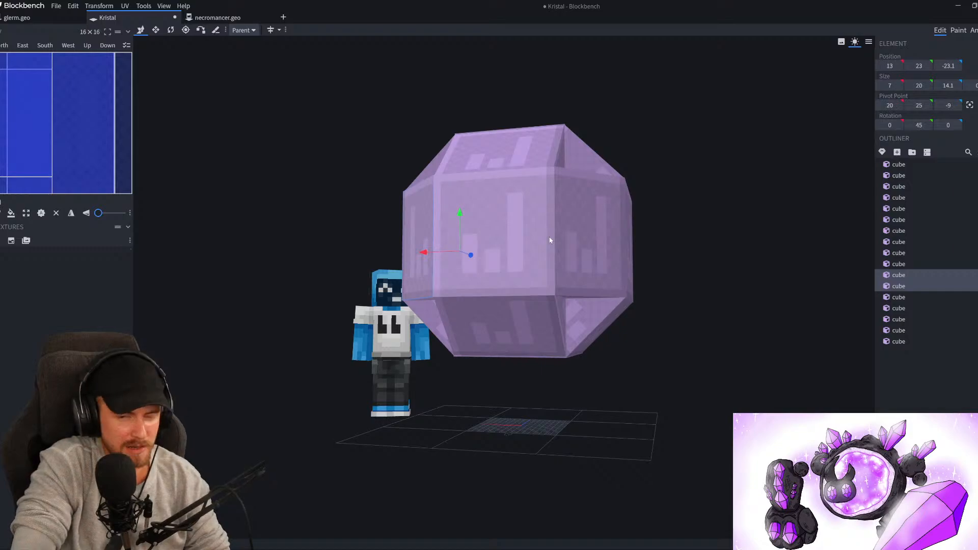
{"action": "scroll", "coordinate": [591, 272], "scroll_direction": "down", "scroll_amount": 3}
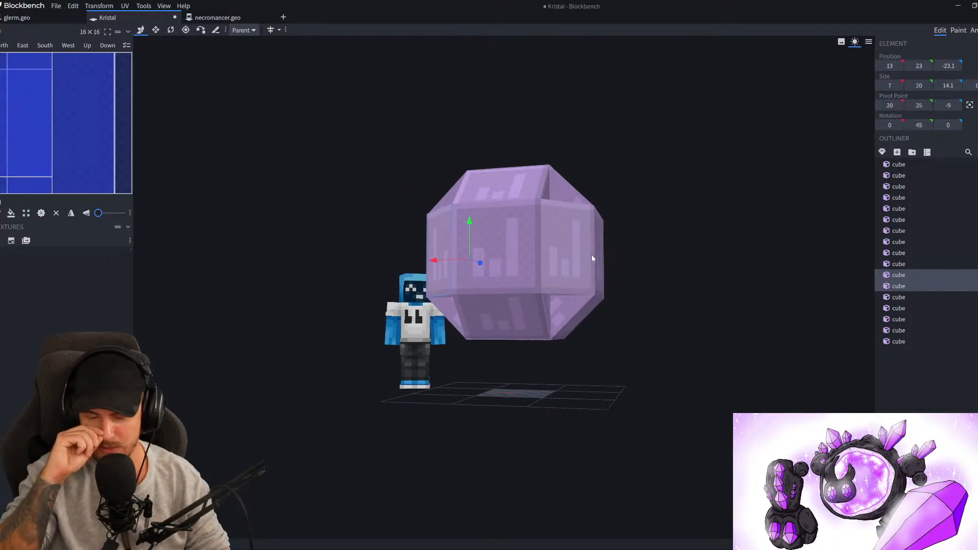
{"action": "right_click_drag", "start_coordinate": [592, 254], "coordinate": [456, 329]}
{"action": "scroll", "coordinate": [440, 319], "scroll_direction": "up", "scroll_amount": 2}
{"action": "scroll", "coordinate": [485, 344], "scroll_direction": "up", "scroll_amount": 2}
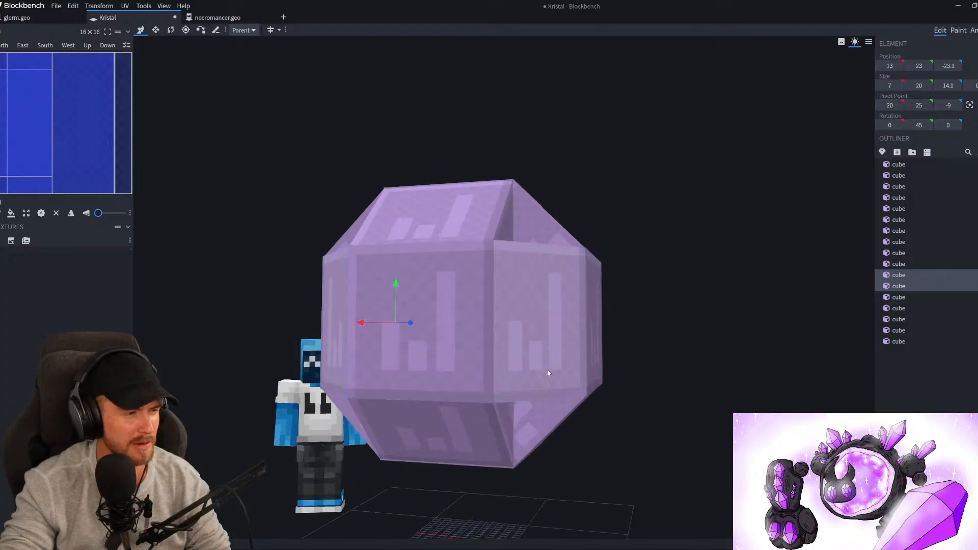
{"action": "scroll", "coordinate": [648, 262], "scroll_direction": "up", "scroll_amount": 2}
{"action": "left_click", "coordinate": [562, 310]}
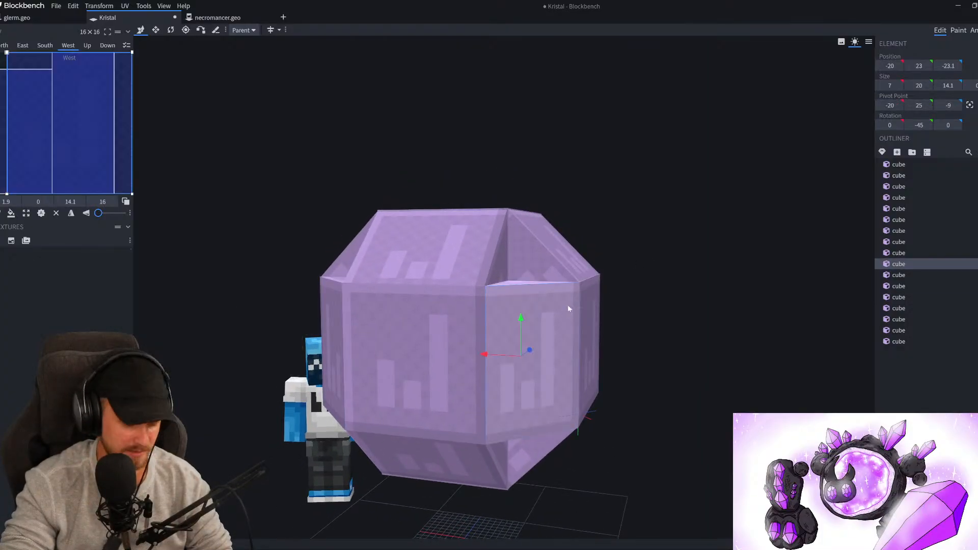
{"action": "left_click_drag", "start_coordinate": [521, 320], "coordinate": [557, 185]}
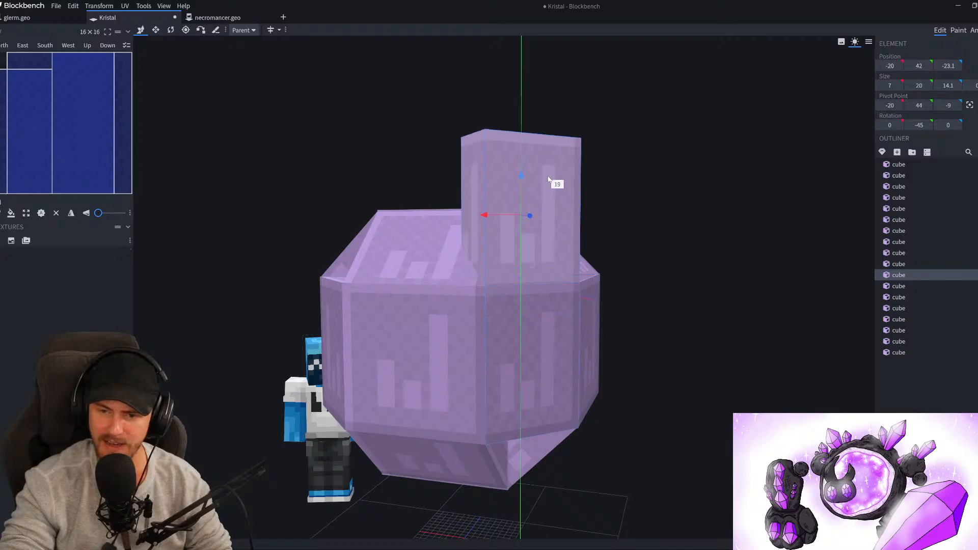
{"action": "left_click_drag", "start_coordinate": [619, 203], "coordinate": [475, 200]}
{"action": "left_click_drag", "start_coordinate": [438, 168], "coordinate": [443, 162]}
{"action": "left_click_drag", "start_coordinate": [481, 196], "coordinate": [481, 203]}
Lower the raised copy's pivot to Y 43 at its bottom outer corner
{"action": "key", "text": "p"}
{"action": "scroll", "coordinate": [482, 273], "scroll_direction": "up", "scroll_amount": 3}
{"action": "scroll", "coordinate": [482, 276], "scroll_direction": "up", "scroll_amount": 2}
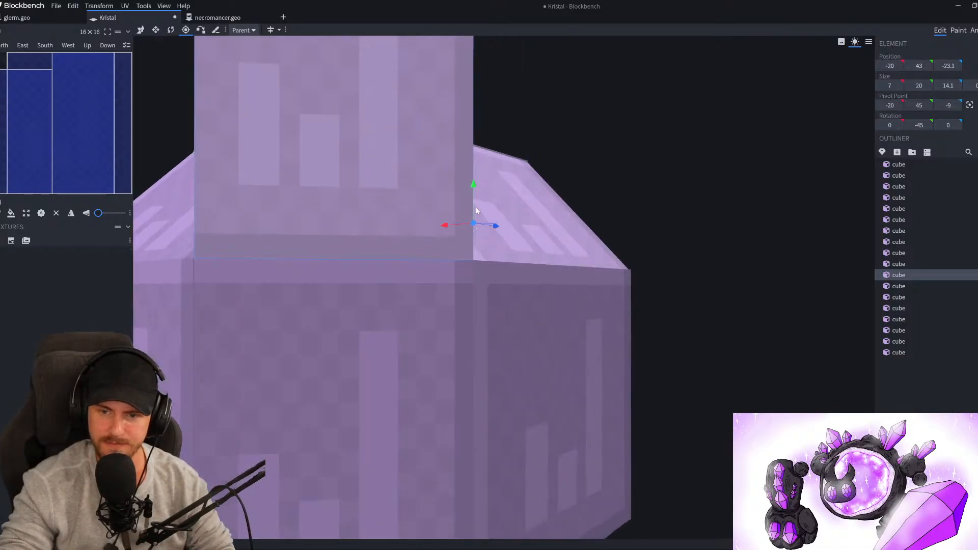
{"action": "left_click", "coordinate": [473, 218]}
{"action": "left_click_drag", "start_coordinate": [471, 190], "coordinate": [588, 242]}
{"action": "scroll", "coordinate": [465, 258], "scroll_direction": "down", "scroll_amount": 5}
Tilt the raised corner block inward to rotation 30.4464, -34.8941, -45.7767 and shorten it to 12 on Y size
{"action": "key", "text": "r"}
{"action": "scroll", "coordinate": [550, 233], "scroll_direction": "up", "scroll_amount": 8}
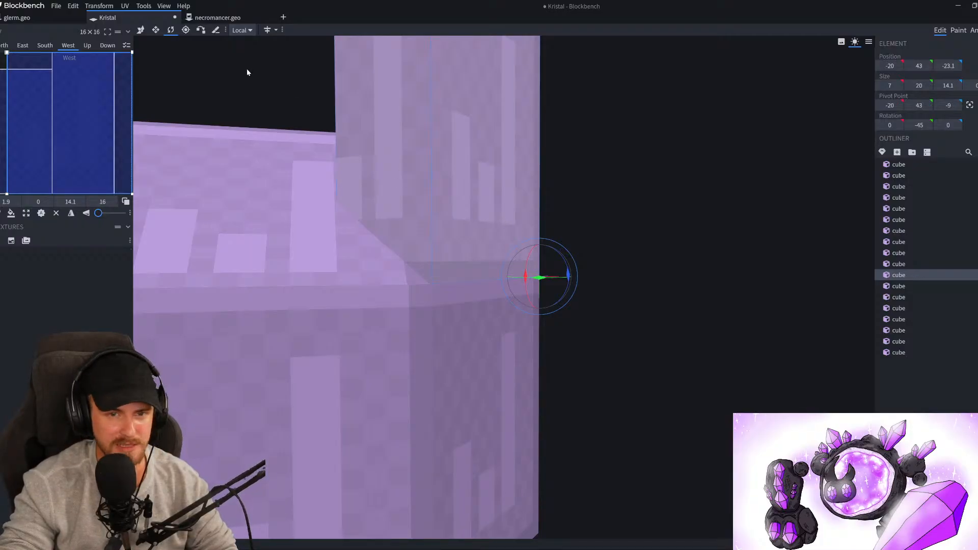
{"action": "left_click_drag", "start_coordinate": [614, 309], "coordinate": [612, 372]}
{"action": "scroll", "coordinate": [614, 347], "scroll_direction": "up", "scroll_amount": 4}
{"action": "scroll", "coordinate": [614, 370], "scroll_direction": "down", "scroll_amount": 3}
{"action": "key", "text": "v"}
{"action": "left_click_drag", "start_coordinate": [424, 269], "coordinate": [451, 343]}
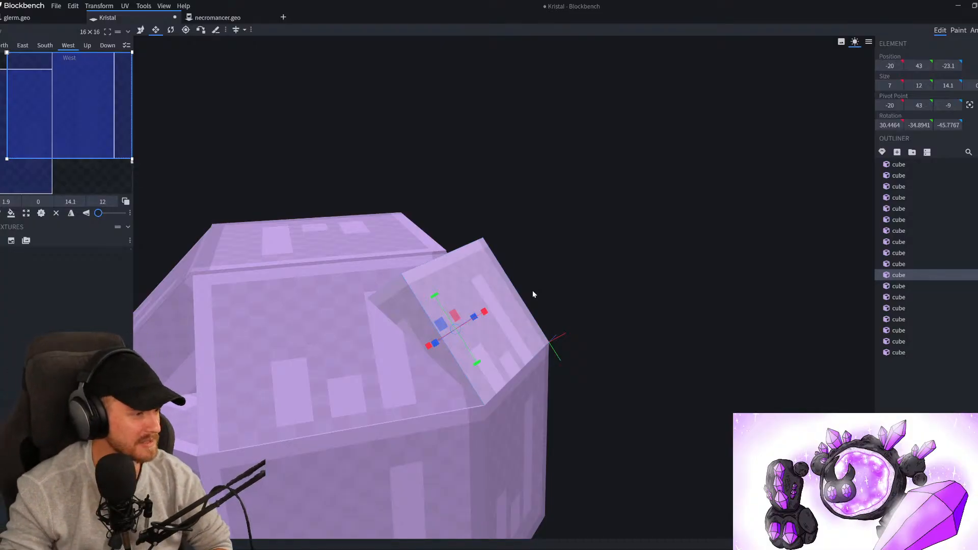
Fine-tune the tilted corner block to 12.1 on Y size and flatten it to 0 on X size
{"action": "scroll", "coordinate": [524, 298], "scroll_direction": "up", "scroll_amount": 2}
{"action": "left_click_drag", "start_coordinate": [465, 306], "coordinate": [566, 328]}
{"action": "left_click_drag", "start_coordinate": [522, 362], "coordinate": [520, 361], "text": "ctrl"}
{"action": "scroll", "coordinate": [517, 367], "scroll_direction": "down", "scroll_amount": 5}
{"action": "scroll", "coordinate": [504, 385], "scroll_direction": "up", "scroll_amount": 6}
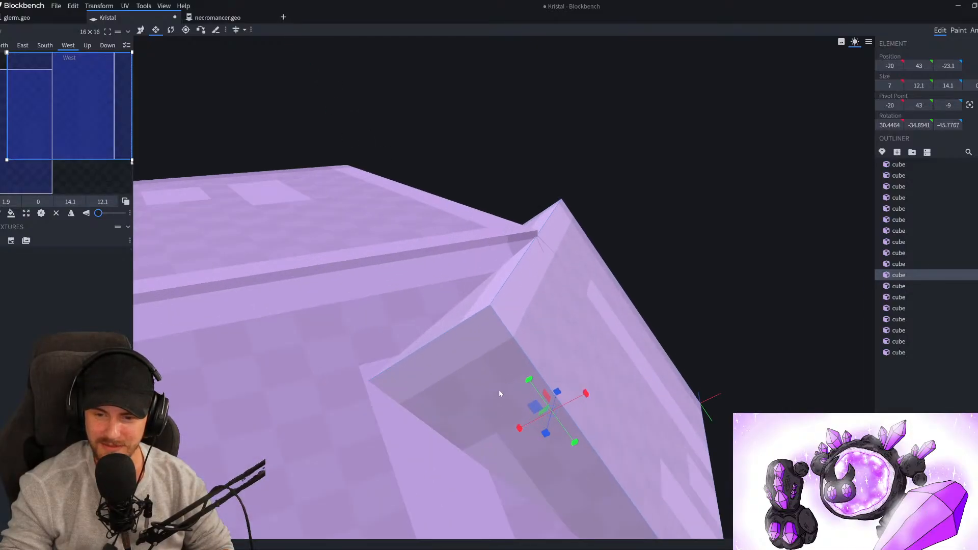
{"action": "scroll", "coordinate": [757, 350], "scroll_direction": "down", "scroll_amount": 6}
{"action": "left_click_drag", "start_coordinate": [518, 421], "coordinate": [686, 328]}
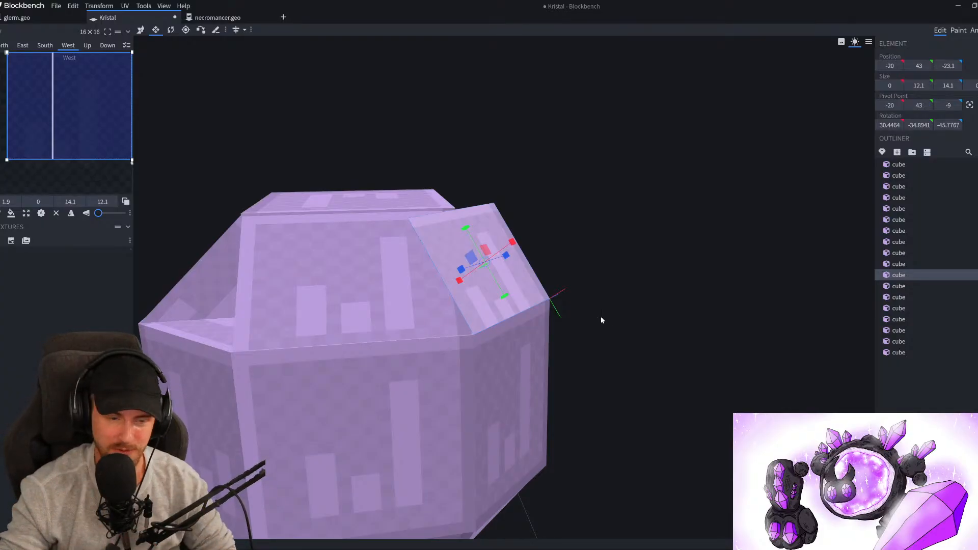
Duplicate the flat tilted corner panel and flip the copy on X to cover the opposite front corner
{"action": "scroll", "coordinate": [592, 331], "scroll_direction": "down", "scroll_amount": 3}
{"action": "key", "text": "ctrl+d"}
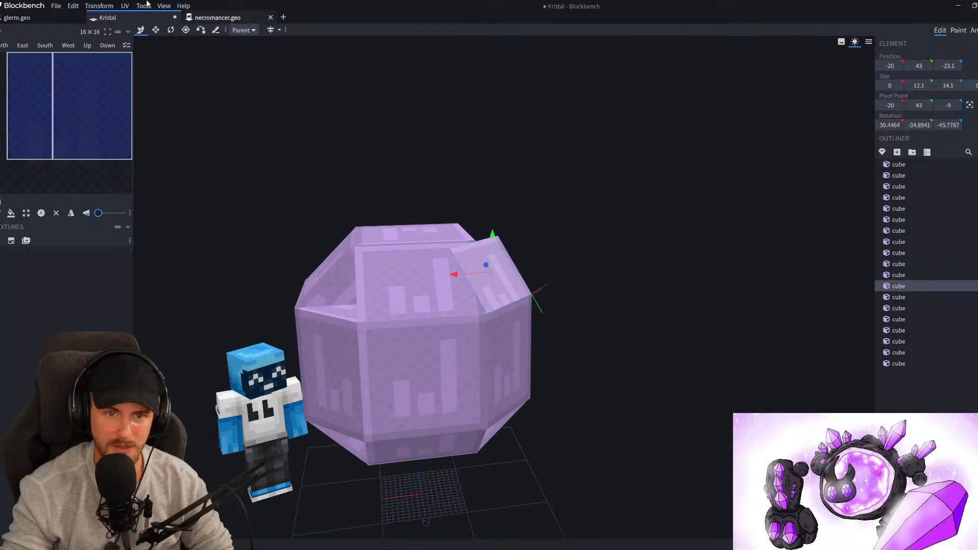
{"action": "left_click", "coordinate": [99, 6]}
{"action": "mouse_move", "coordinate": [102, 40]}
{"action": "left_click", "coordinate": [173, 42]}
{"action": "scroll", "coordinate": [622, 262], "scroll_direction": "down", "scroll_amount": 3}
{"action": "left_click_drag", "start_coordinate": [622, 262], "coordinate": [607, 280]}
{"action": "scroll", "coordinate": [581, 283], "scroll_direction": "up", "scroll_amount": 3}
Duplicate both upper front corner panels, flip the copies on Y, and raise them to Y position 10.9 beneath the corner blocks
{"action": "left_click", "coordinate": [552, 302], "text": "shift"}
{"action": "key", "text": "ctrl+d"}
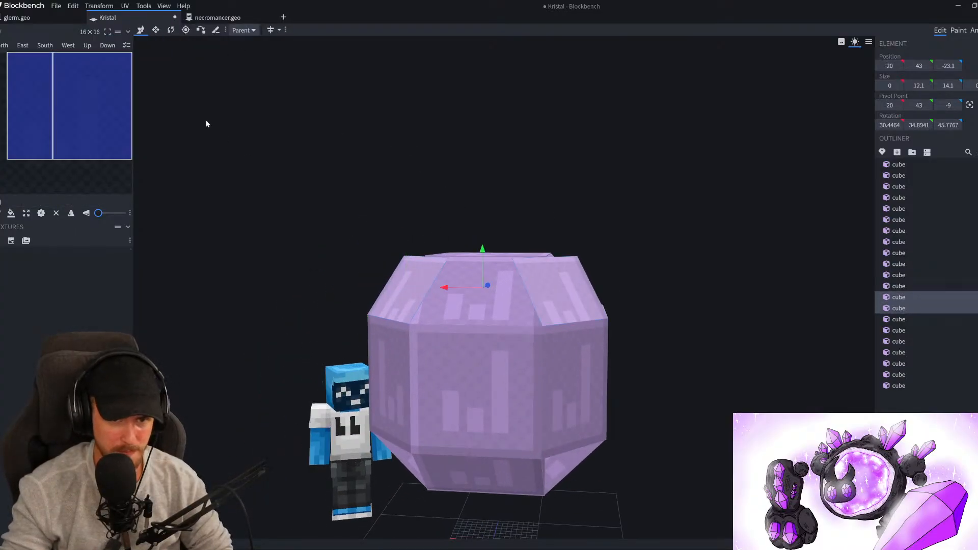
{"action": "left_click", "coordinate": [95, 6]}
{"action": "mouse_move", "coordinate": [100, 40]}
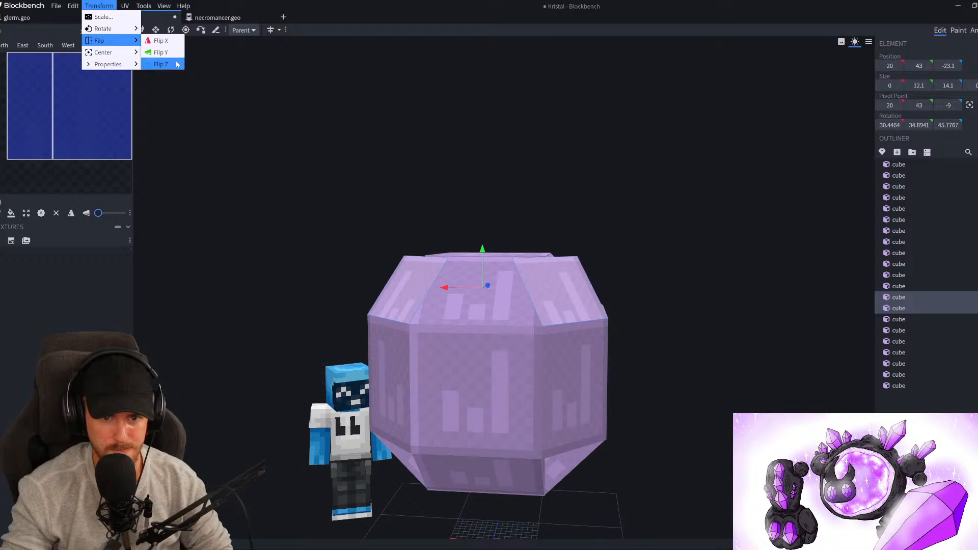
{"action": "left_click", "coordinate": [175, 56]}
{"action": "scroll", "coordinate": [647, 319], "scroll_direction": "down", "scroll_amount": 5}
{"action": "left_click_drag", "start_coordinate": [451, 462], "coordinate": [472, 320]}
{"action": "scroll", "coordinate": [359, 454], "scroll_direction": "up", "scroll_amount": 3}
{"action": "left_click_drag", "start_coordinate": [359, 454], "coordinate": [500, 304]}
Duplicate all four front corner panels and flip the copies on Z to the body's rear
{"action": "left_click", "coordinate": [500, 304], "text": "ctrl"}
{"action": "left_click", "coordinate": [428, 300], "text": "ctrl"}
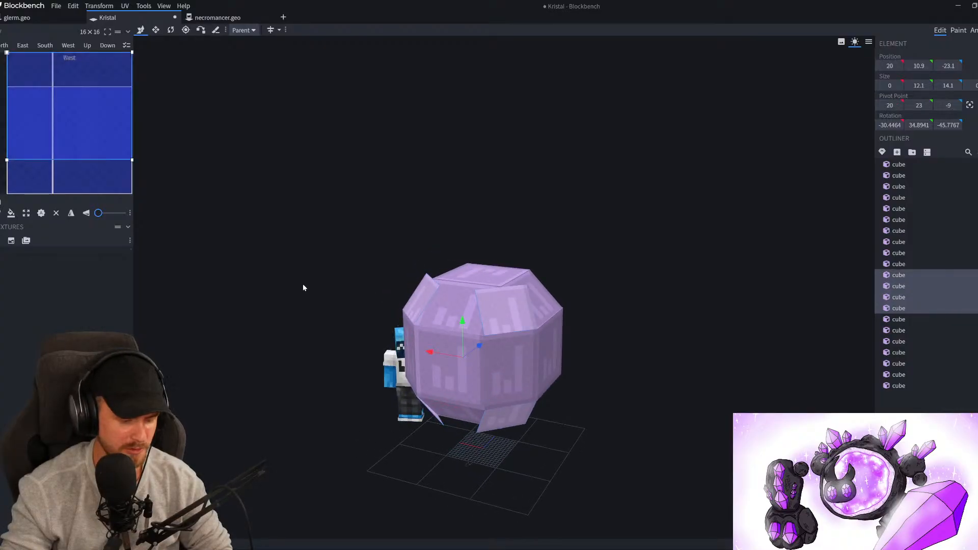
{"action": "key", "text": "ctrl+d"}
{"action": "left_click", "coordinate": [99, 5]}
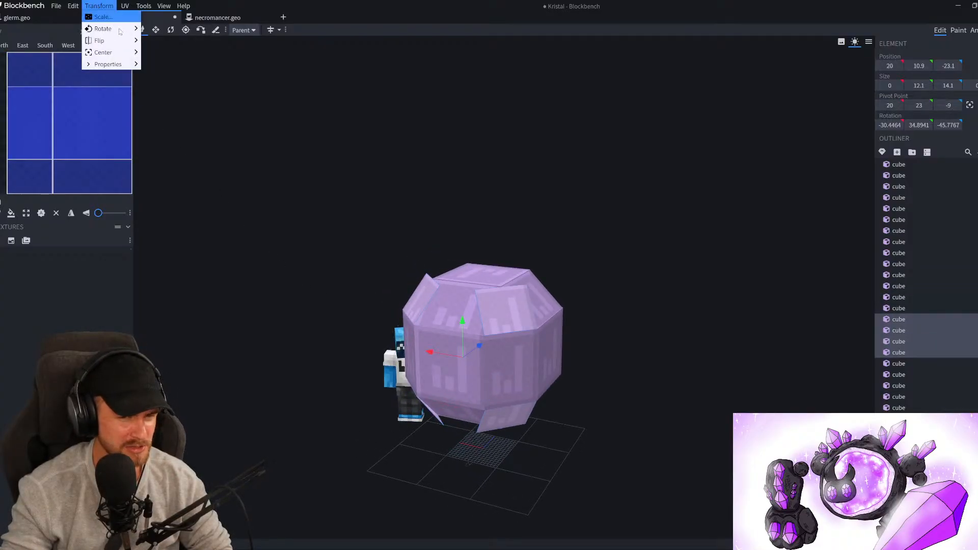
{"action": "mouse_move", "coordinate": [107, 41]}
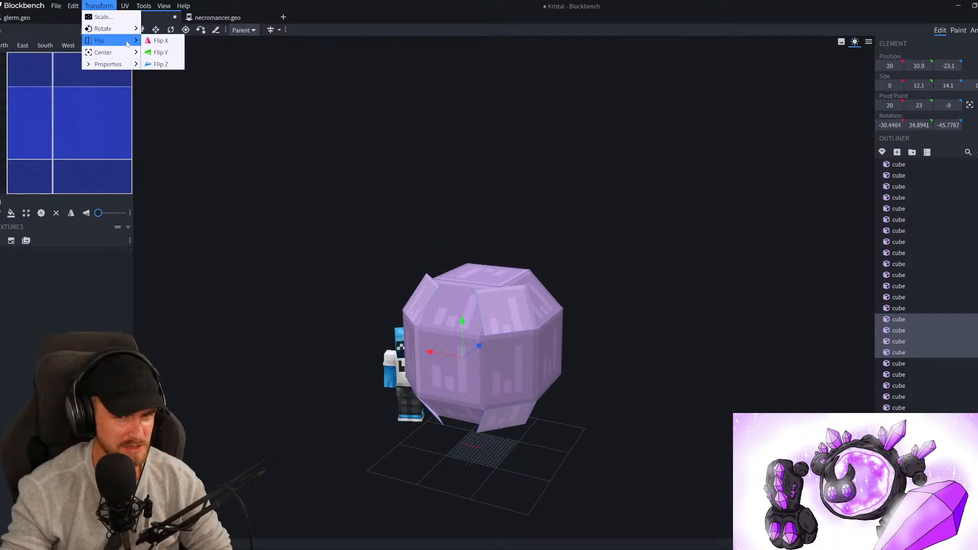
{"action": "left_click", "coordinate": [161, 52]}
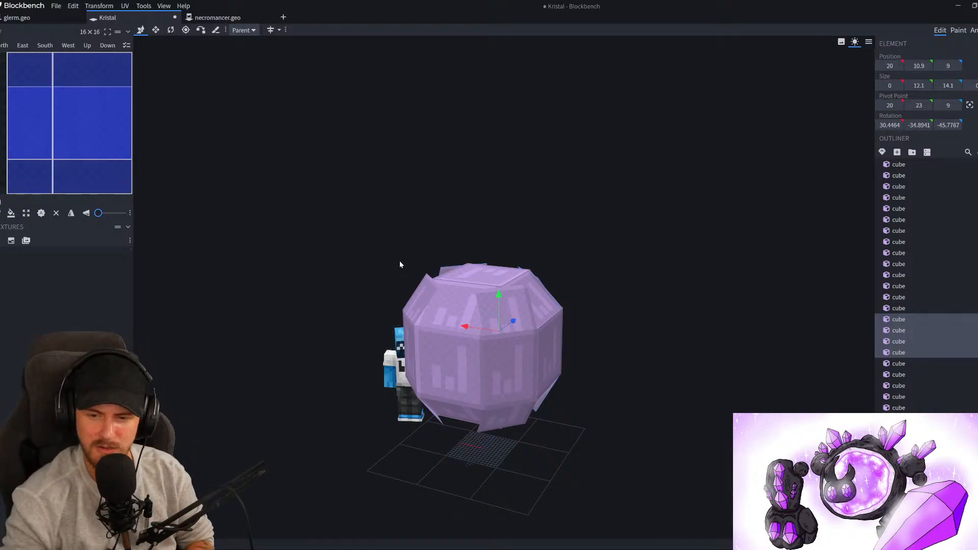
Move the four rear corner panels outward along Z to Z position 11
{"action": "scroll", "coordinate": [669, 350], "scroll_direction": "up", "scroll_amount": 2}
{"action": "left_click_drag", "start_coordinate": [667, 350], "coordinate": [528, 377]}
{"action": "scroll", "coordinate": [572, 386], "scroll_direction": "up", "scroll_amount": 3}
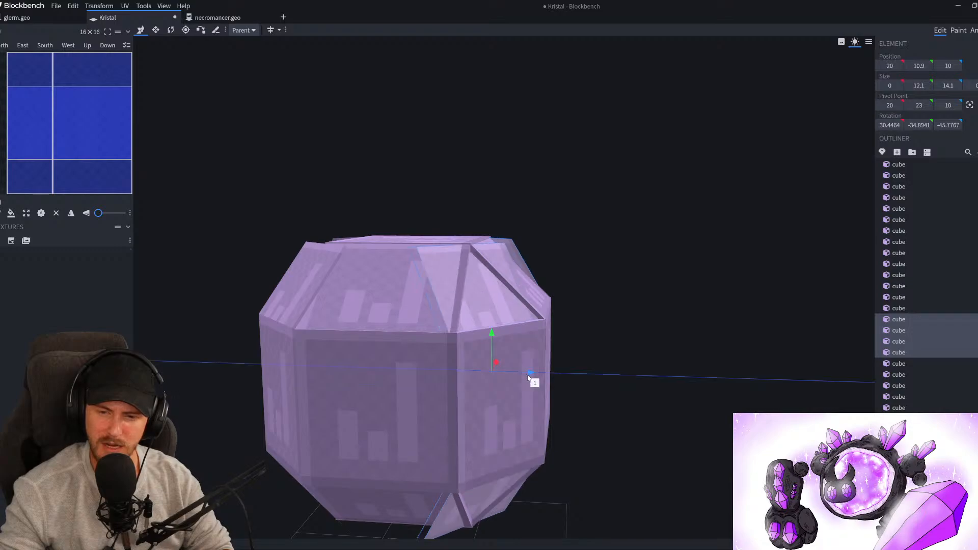
{"action": "left_click_drag", "start_coordinate": [708, 406], "coordinate": [739, 466]}
{"action": "scroll", "coordinate": [540, 380], "scroll_direction": "up", "scroll_amount": 3}
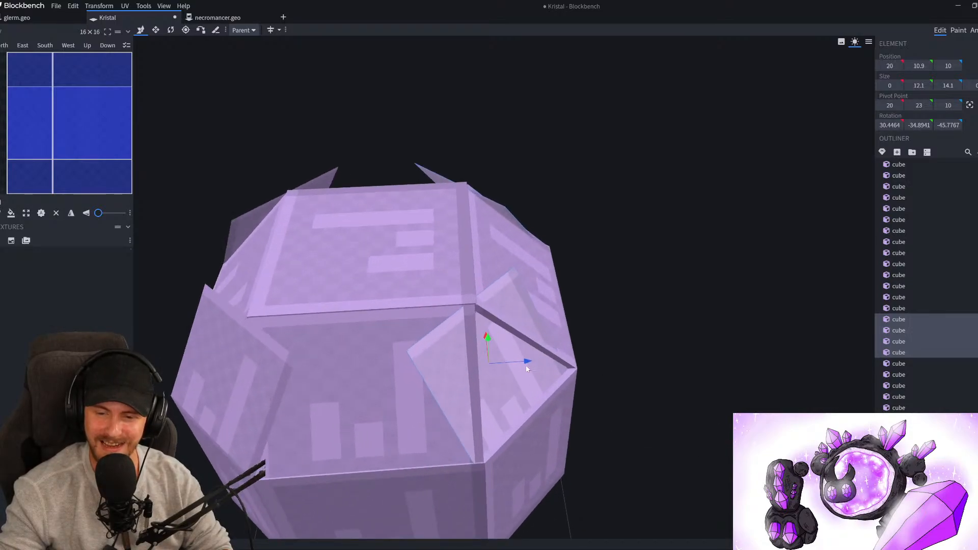
{"action": "left_click_drag", "start_coordinate": [527, 363], "coordinate": [544, 373]}
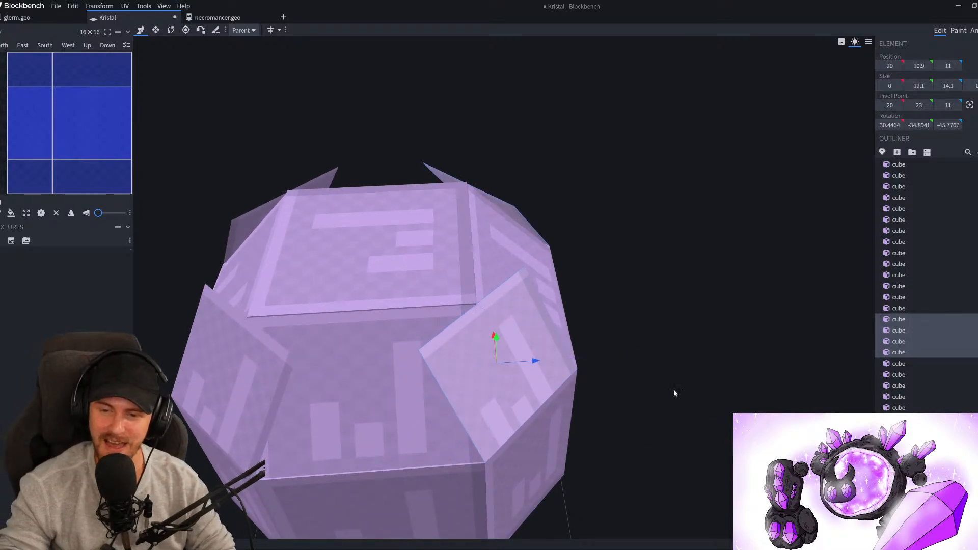
Examine the closed body from all sides, checking how the front and rear corner panels cover the gaps
{"action": "left_click_drag", "start_coordinate": [664, 395], "coordinate": [151, 308]}
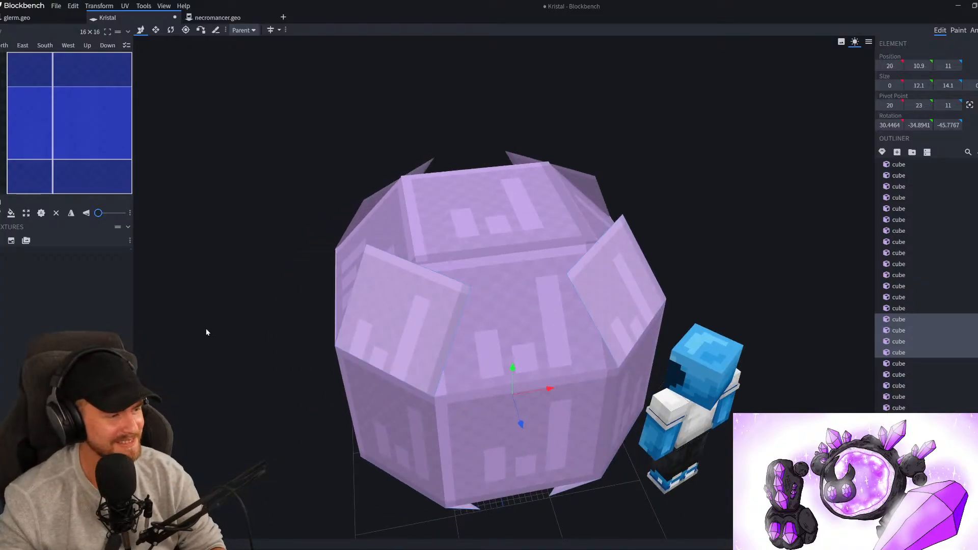
{"action": "right_click_drag", "start_coordinate": [235, 317], "coordinate": [264, 368]}
{"action": "left_click_drag", "start_coordinate": [266, 372], "coordinate": [456, 311]}
{"action": "right_click_drag", "start_coordinate": [456, 311], "coordinate": [458, 204]}
{"action": "left_click_drag", "start_coordinate": [714, 273], "coordinate": [682, 278]}
{"action": "right_click_drag", "start_coordinate": [677, 341], "coordinate": [679, 285]}
{"action": "scroll", "coordinate": [680, 288], "scroll_direction": "down", "scroll_amount": 3}
{"action": "left_click_drag", "start_coordinate": [739, 369], "coordinate": [777, 361]}
{"action": "scroll", "coordinate": [764, 370], "scroll_direction": "down", "scroll_amount": 3}
{"action": "left_click_drag", "start_coordinate": [663, 408], "coordinate": [668, 445]}
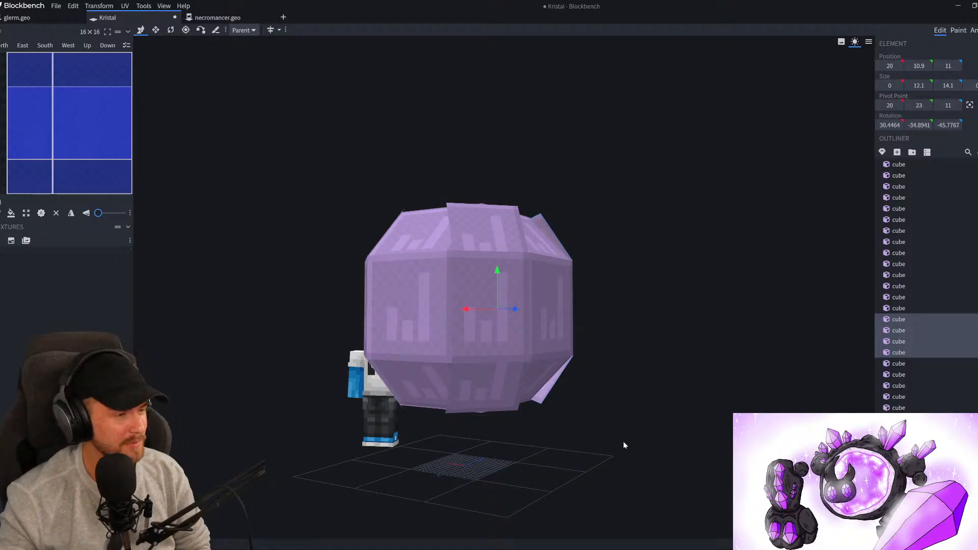
{"action": "right_click_drag", "start_coordinate": [663, 405], "coordinate": [607, 437]}
{"action": "left_click_drag", "start_coordinate": [608, 437], "coordinate": [700, 429]}
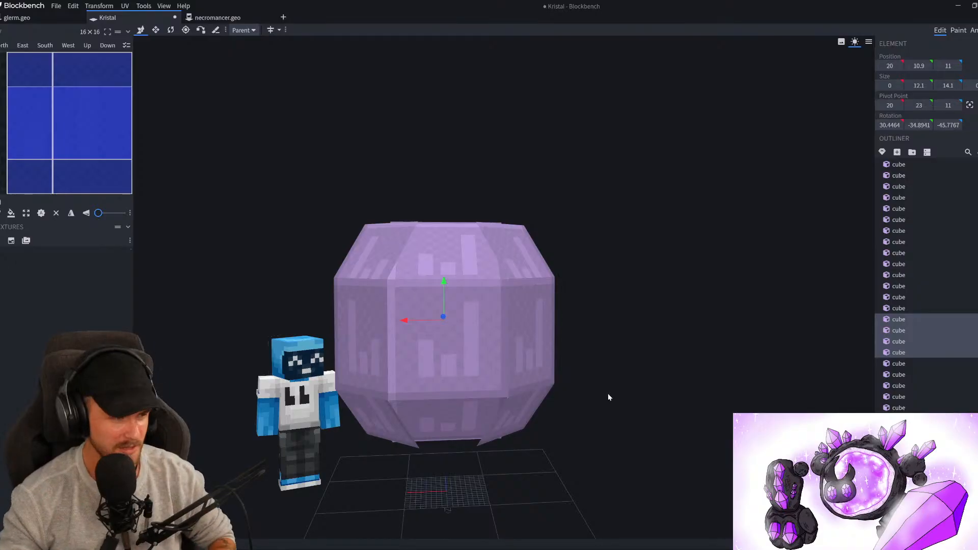
{"action": "left_click_drag", "start_coordinate": [644, 378], "coordinate": [636, 427]}
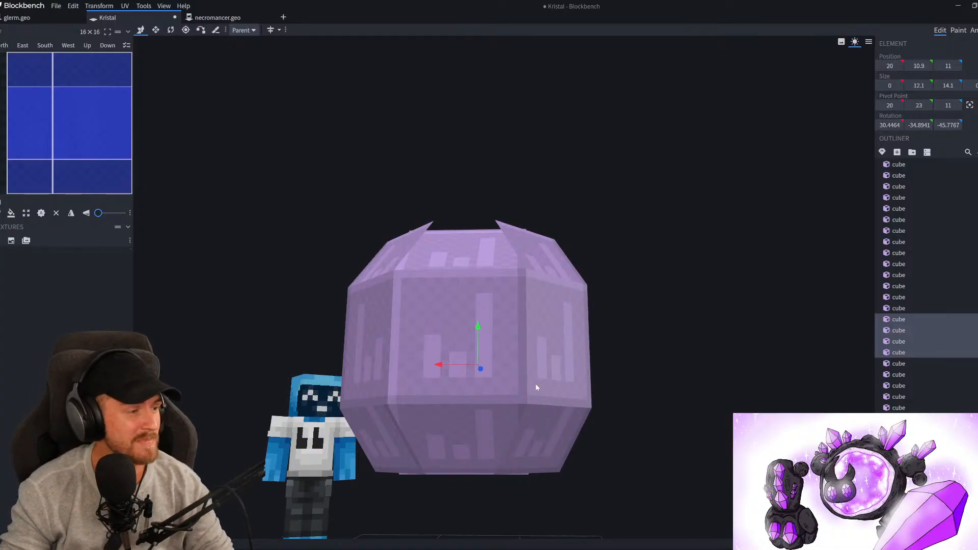
{"action": "left_click_drag", "start_coordinate": [694, 356], "coordinate": [666, 340]}
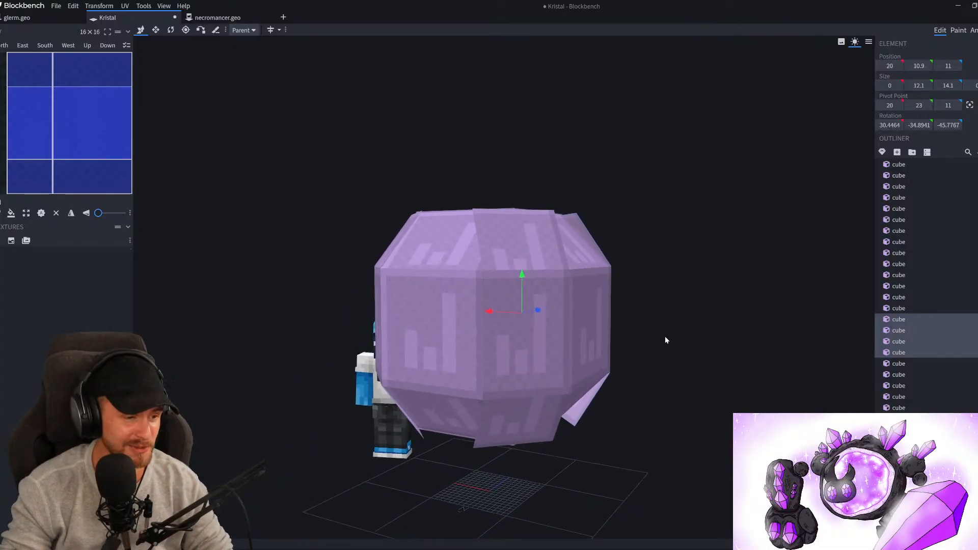
{"action": "right_click_drag", "start_coordinate": [779, 307], "coordinate": [726, 286]}
{"action": "left_click_drag", "start_coordinate": [727, 286], "coordinate": [701, 305]}
{"action": "left_click", "coordinate": [675, 368]}
{"action": "scroll", "coordinate": [675, 368], "scroll_direction": "down", "scroll_amount": 4}
{"action": "left_click_drag", "start_coordinate": [675, 369], "coordinate": [698, 397]}
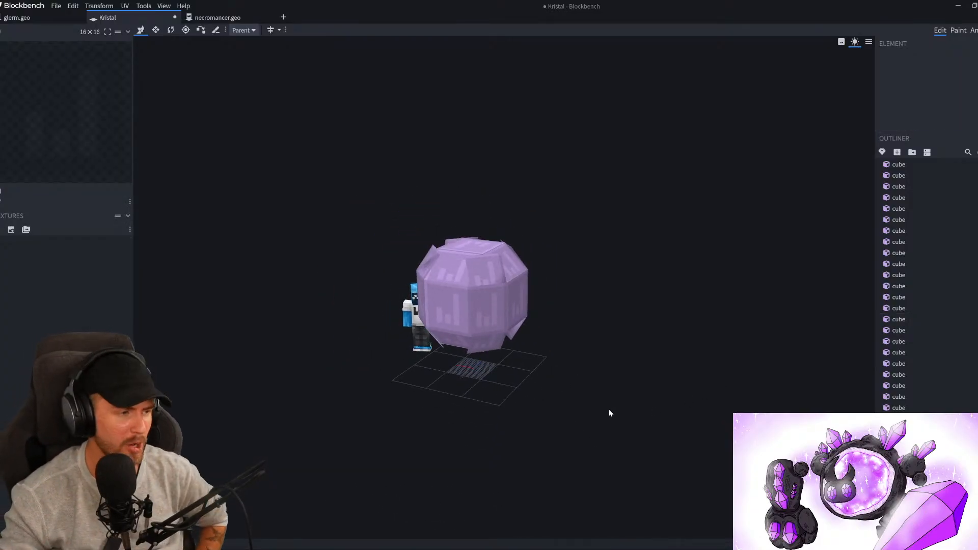
{"action": "scroll", "coordinate": [607, 414], "scroll_direction": "up", "scroll_amount": 3}
{"action": "left_click_drag", "start_coordinate": [606, 415], "coordinate": [697, 347]}
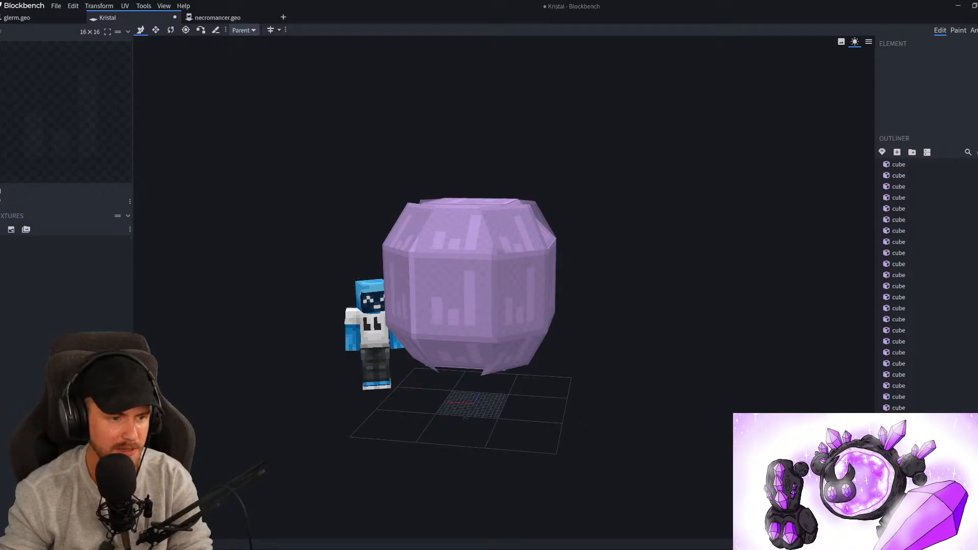
Delete the centre block on the body's front face to open up the hollow interior
{"action": "left_click_drag", "start_coordinate": [168, 143], "coordinate": [275, 203]}
{"action": "scroll", "coordinate": [295, 255], "scroll_direction": "up", "scroll_amount": 2}
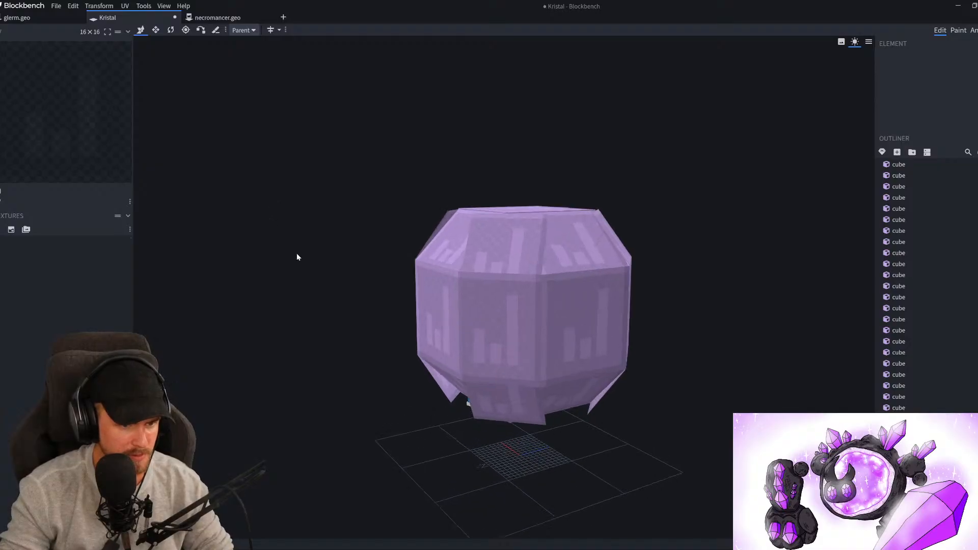
{"action": "scroll", "coordinate": [298, 254], "scroll_direction": "up", "scroll_amount": 2}
{"action": "left_click_drag", "start_coordinate": [302, 259], "coordinate": [294, 254]}
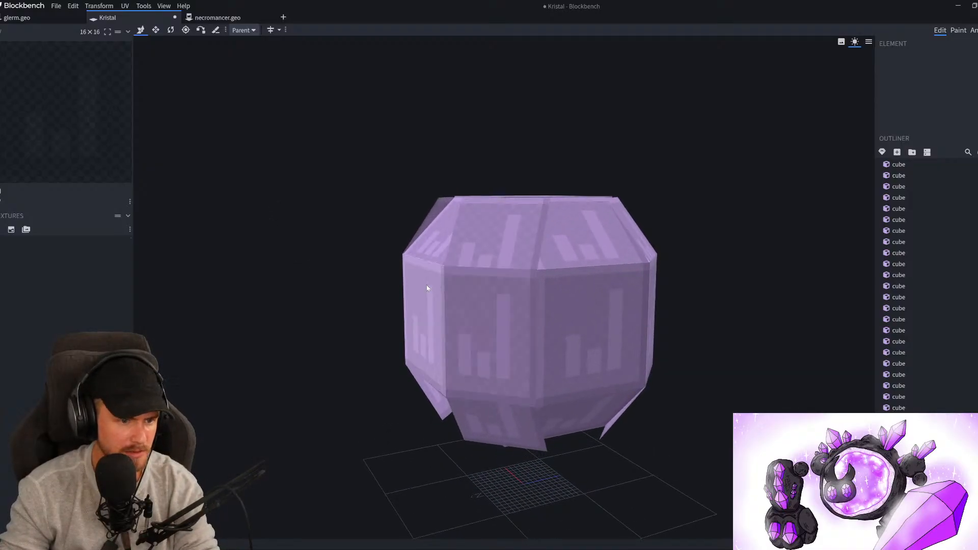
{"action": "left_click", "coordinate": [427, 288]}
{"action": "left_click_drag", "start_coordinate": [354, 302], "coordinate": [564, 310]}
{"action": "left_click", "coordinate": [339, 310]}
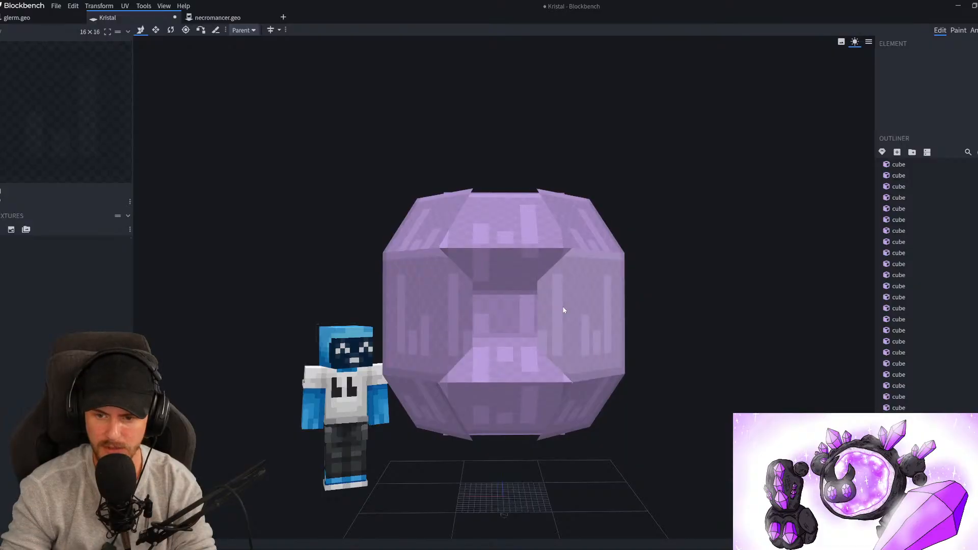
Examine the front opening and the sloped blocks and corner panels surrounding it
{"action": "left_click_drag", "start_coordinate": [717, 392], "coordinate": [738, 383]}
{"action": "scroll", "coordinate": [572, 402], "scroll_direction": "up", "scroll_amount": 3}
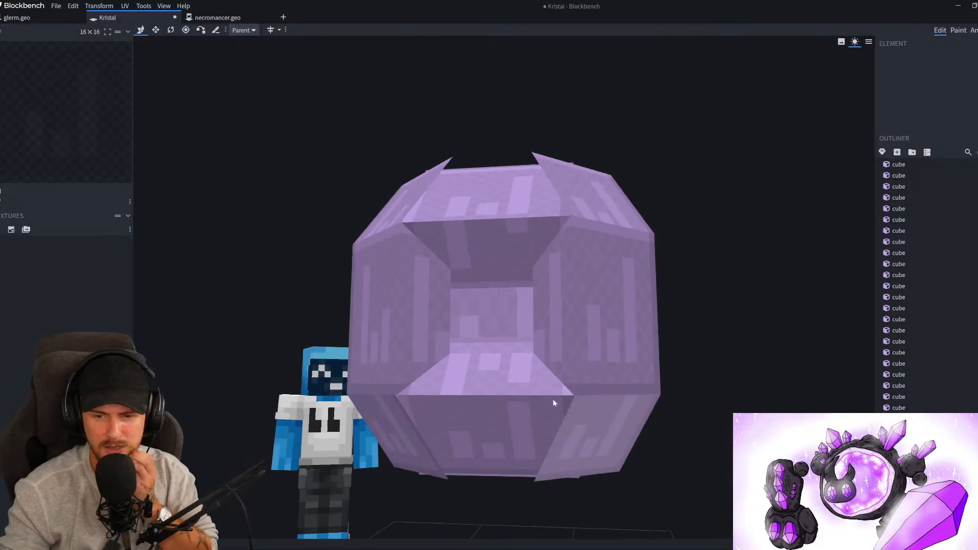
{"action": "left_click", "coordinate": [500, 402]}
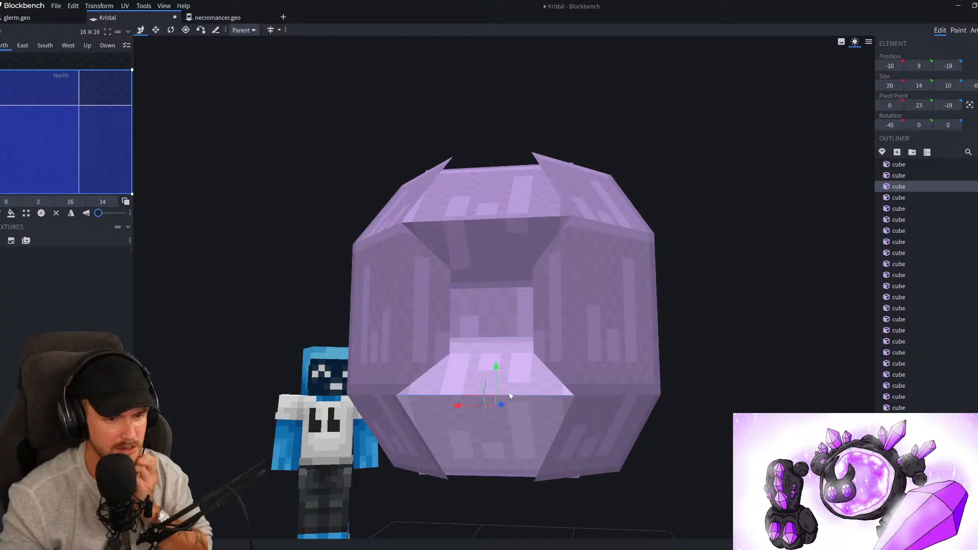
{"action": "left_click_drag", "start_coordinate": [699, 171], "coordinate": [646, 212]}
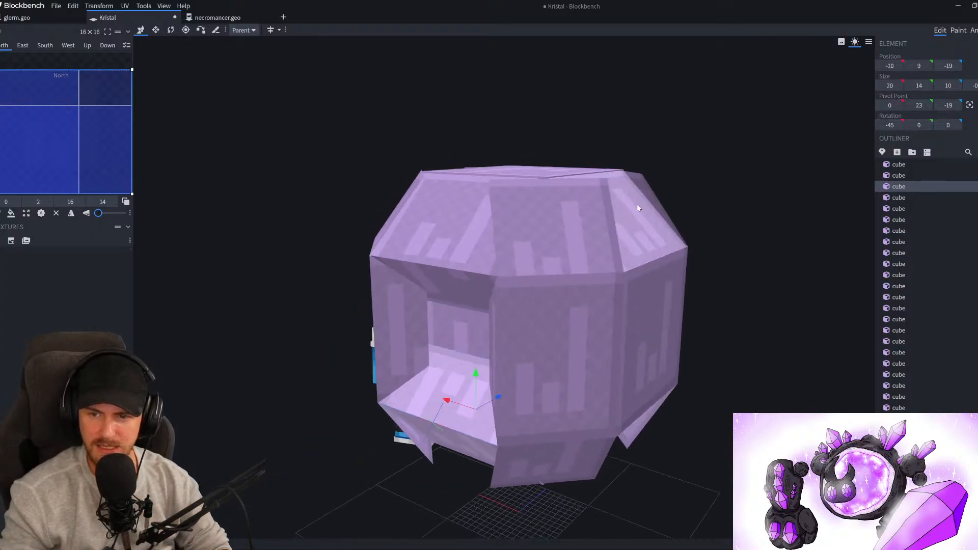
{"action": "scroll", "coordinate": [684, 86], "scroll_direction": "up", "scroll_amount": 4}
{"action": "left_click_drag", "start_coordinate": [684, 87], "coordinate": [568, 255]}
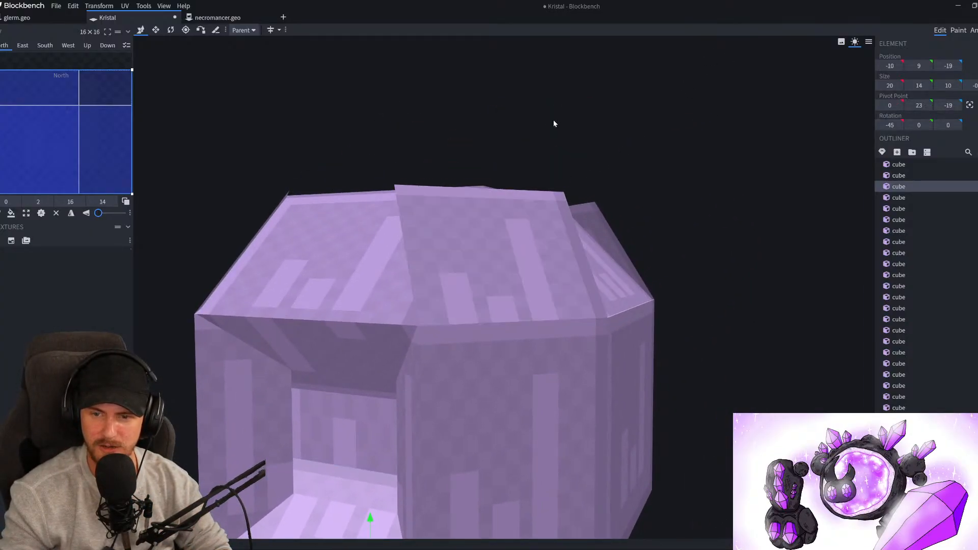
{"action": "scroll", "coordinate": [545, 153], "scroll_direction": "up", "scroll_amount": 5}
{"action": "mouse_move", "coordinate": [543, 168]}
{"action": "left_mouse_down"}
{"action": "mouse_move", "coordinate": [452, 262]}
{"action": "mouse_move", "coordinate": [563, 258]}
{"action": "left_mouse_up"}
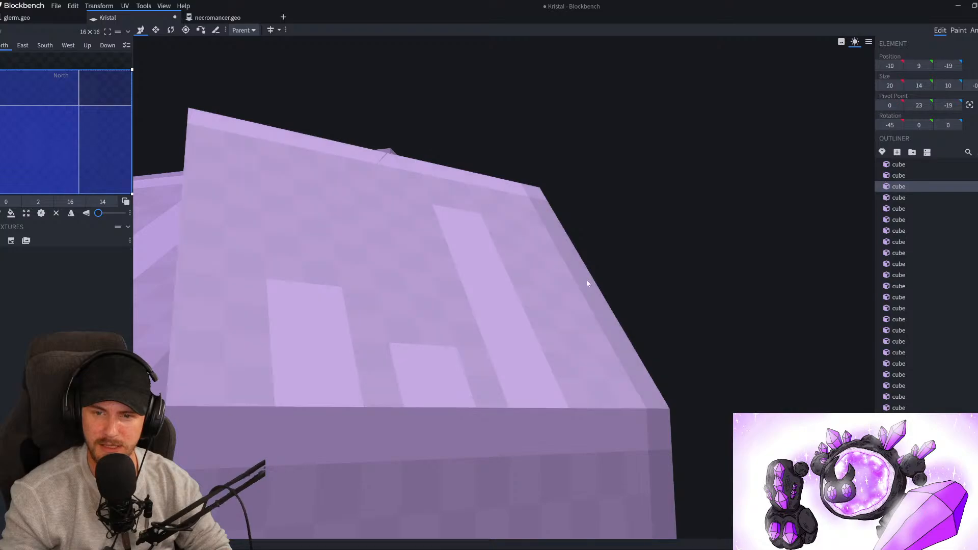
{"action": "left_click_drag", "start_coordinate": [715, 357], "coordinate": [631, 165]}
{"action": "scroll", "coordinate": [600, 271], "scroll_direction": "down", "scroll_amount": 5}
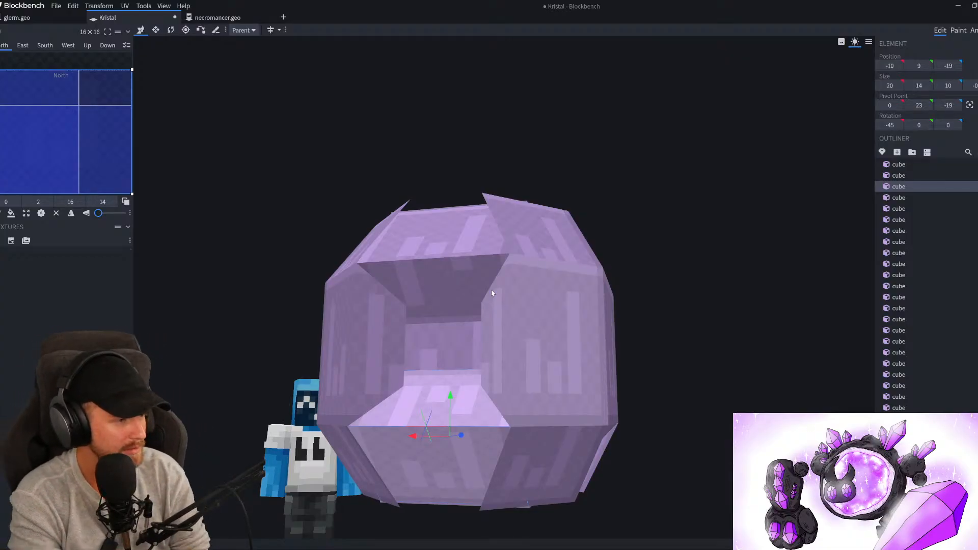
Shorten the upright angled block on the negative X side of the front opening to 12.1 on Z size
{"action": "left_click", "coordinate": [491, 291]}
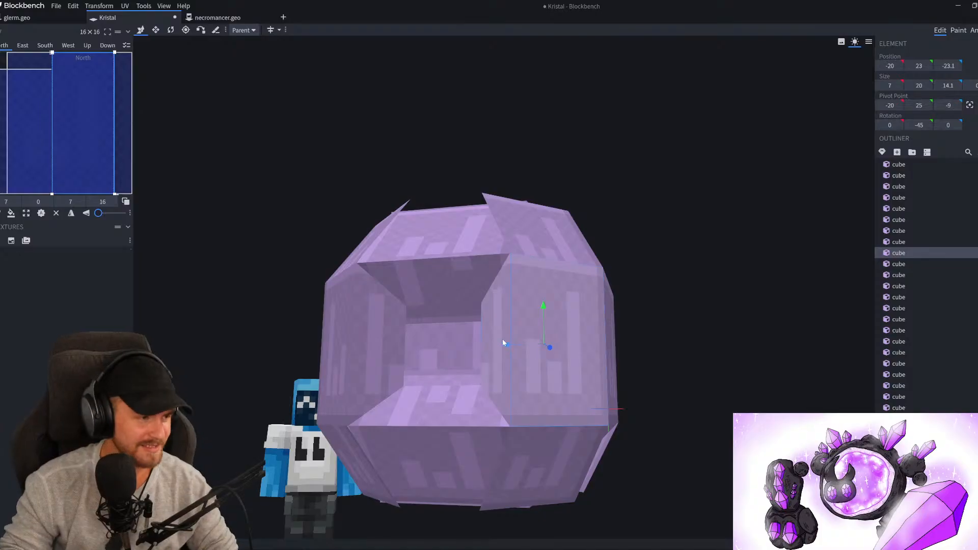
{"action": "left_click_drag", "start_coordinate": [317, 338], "coordinate": [518, 393]}
{"action": "scroll", "coordinate": [511, 339], "scroll_direction": "up", "scroll_amount": 3}
{"action": "key", "text": "s"}
{"action": "scroll", "coordinate": [644, 385], "scroll_direction": "up", "scroll_amount": 3}
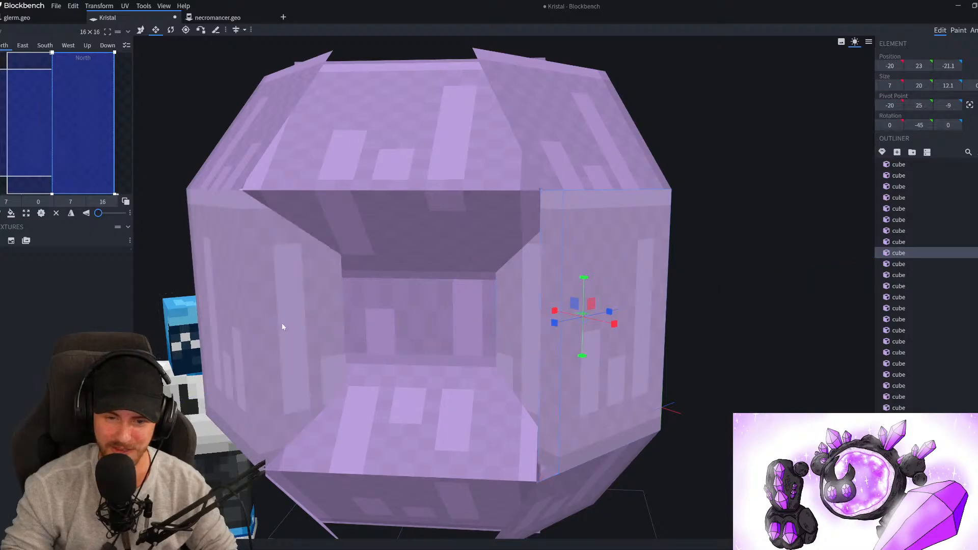
Shorten the upright angled block on the opposite side of the front opening along Z to widen the gap
{"action": "left_click", "coordinate": [284, 323]}
{"action": "scroll", "coordinate": [625, 421], "scroll_direction": "down", "scroll_amount": 3}
{"action": "left_click_drag", "start_coordinate": [625, 422], "coordinate": [421, 355]}
{"action": "scroll", "coordinate": [432, 354], "scroll_direction": "up", "scroll_amount": 3}
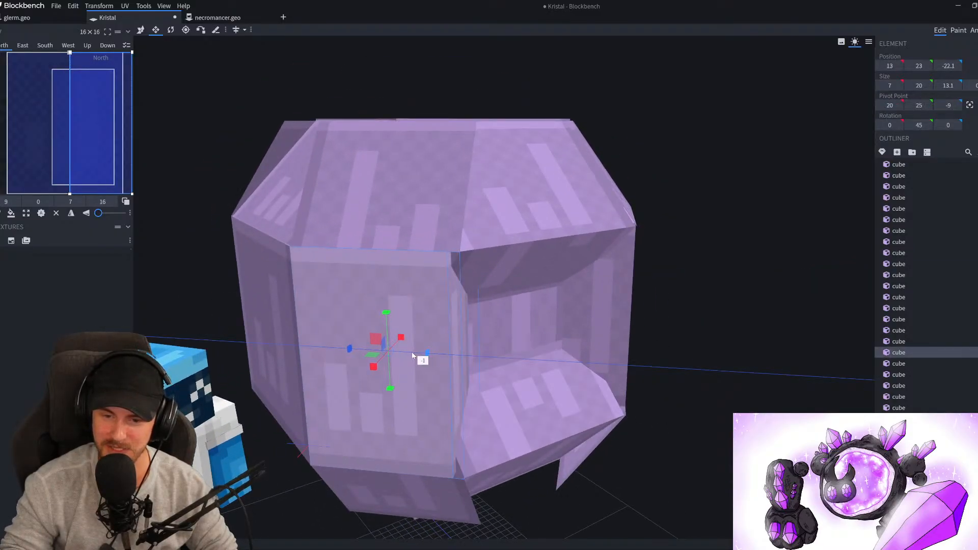
Shorten the sloped blocks above and below the front opening to 12 on Y size
{"action": "left_click", "coordinate": [491, 268]}
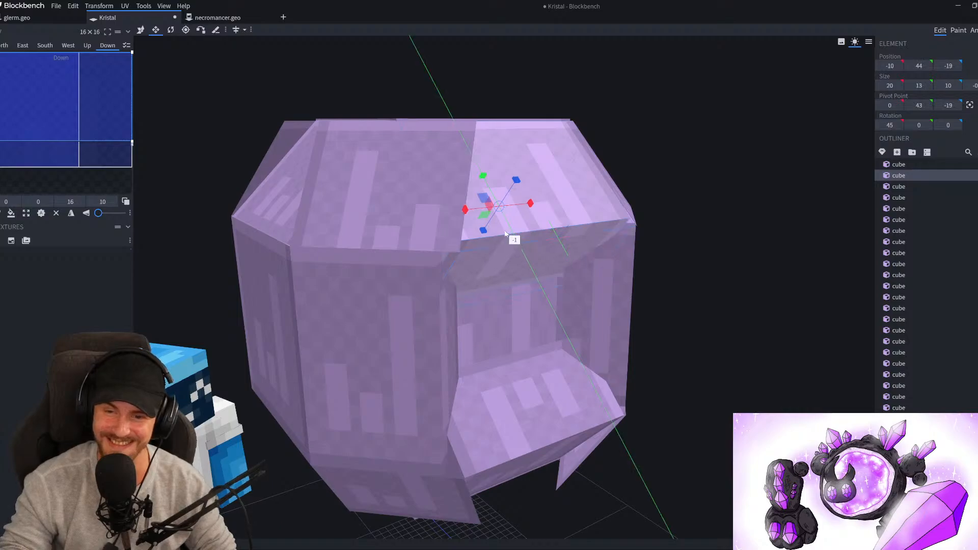
{"action": "left_click", "coordinate": [526, 367]}
{"action": "left_click_drag", "start_coordinate": [724, 436], "coordinate": [498, 343]}
{"action": "left_click_drag", "start_coordinate": [666, 360], "coordinate": [574, 461]}
{"action": "scroll", "coordinate": [629, 414], "scroll_direction": "down", "scroll_amount": 4}
{"action": "scroll", "coordinate": [439, 255], "scroll_direction": "up", "scroll_amount": 3}
{"action": "scroll", "coordinate": [270, 162], "scroll_direction": "up", "scroll_amount": 2}
Try to shorten the sloped block above the front opening to 10 on Y size
{"action": "left_click_drag", "start_coordinate": [271, 162], "coordinate": [520, 221]}
{"action": "left_click", "coordinate": [521, 221]}
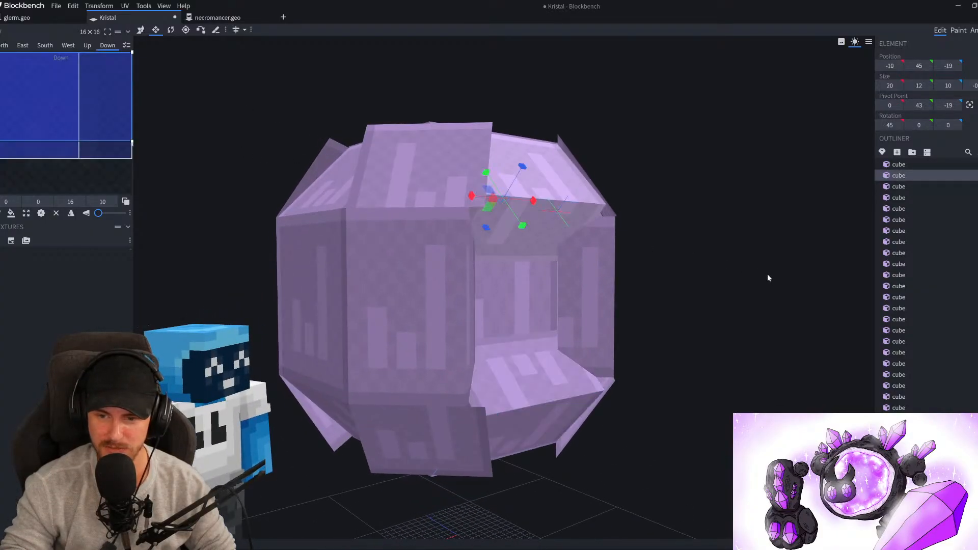
{"action": "left_click_drag", "start_coordinate": [769, 278], "coordinate": [629, 260]}
{"action": "left_click_drag", "start_coordinate": [526, 245], "coordinate": [519, 235]}
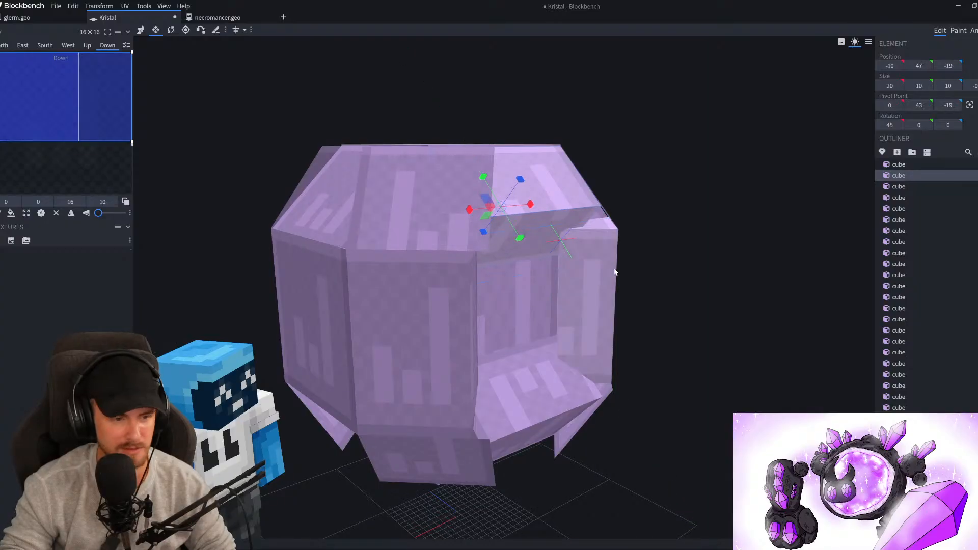
{"action": "key", "text": "ctrl+z"}
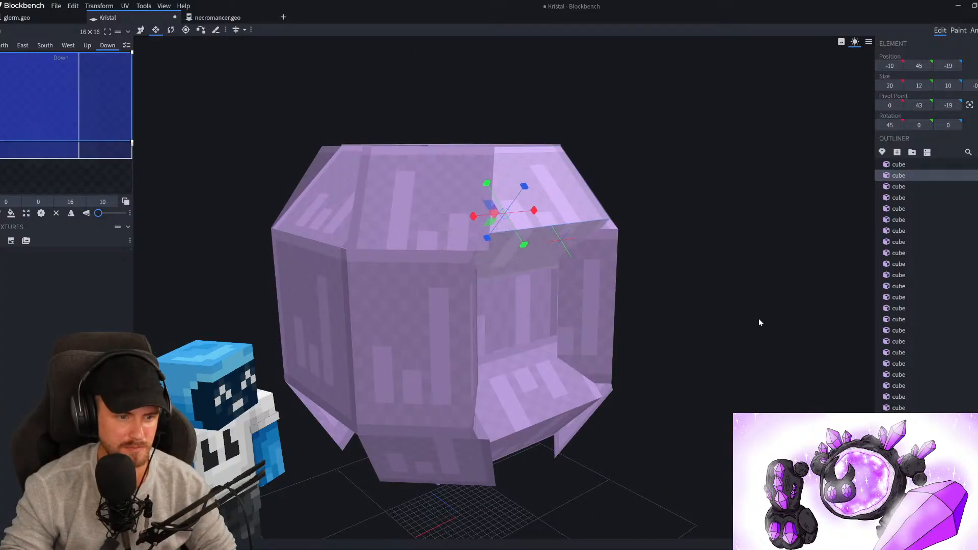
Adjust the sloped block above the front opening to 10 on Y size, keeping its upper edge in place
{"action": "left_click_drag", "start_coordinate": [760, 321], "coordinate": [647, 298]}
{"action": "left_click_drag", "start_coordinate": [502, 112], "coordinate": [471, 133]}
{"action": "left_click_drag", "start_coordinate": [423, 234], "coordinate": [438, 199]}
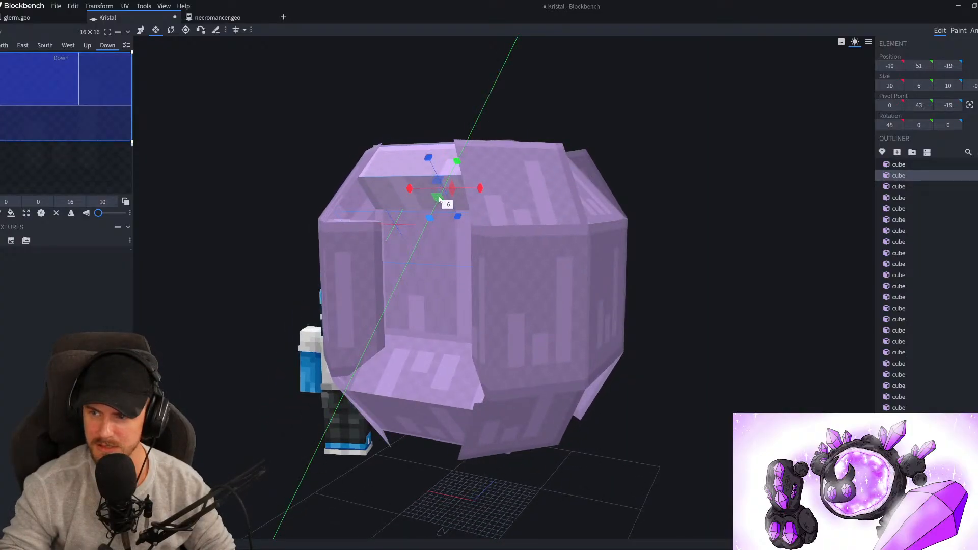
{"action": "left_click_drag", "start_coordinate": [442, 197], "coordinate": [446, 192]}
{"action": "left_click_drag", "start_coordinate": [191, 281], "coordinate": [275, 263]}
{"action": "mouse_move", "coordinate": [449, 231]}
{"action": "left_mouse_down"}
{"action": "mouse_move", "coordinate": [447, 255]}
{"action": "mouse_move", "coordinate": [453, 238]}
{"action": "left_mouse_up"}
{"action": "scroll", "coordinate": [727, 355], "scroll_direction": "down", "scroll_amount": 4}
{"action": "left_click_drag", "start_coordinate": [727, 355], "coordinate": [608, 356]}
{"action": "scroll", "coordinate": [609, 355], "scroll_direction": "up", "scroll_amount": 5}
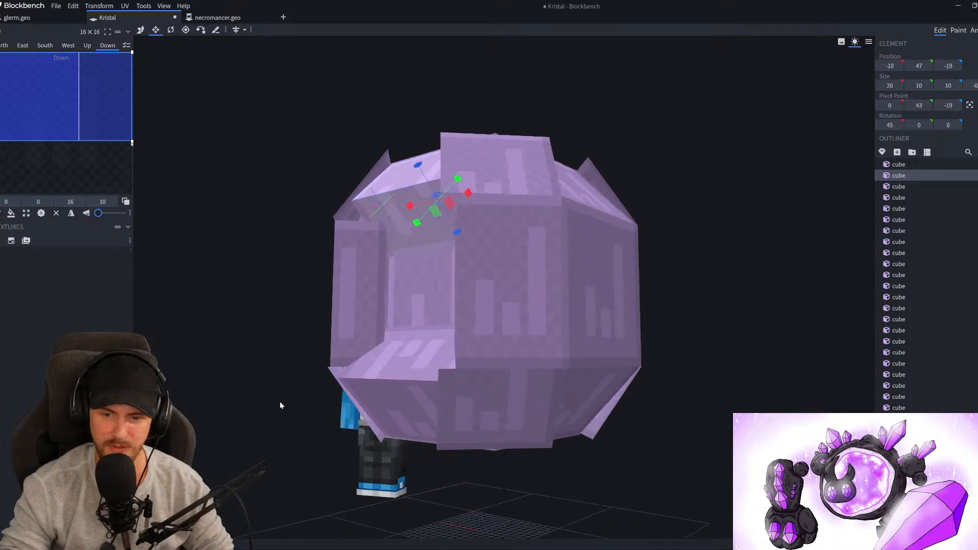
Select the sloped block below the front opening for resizing
{"action": "left_click_drag", "start_coordinate": [275, 403], "coordinate": [439, 377]}
{"action": "left_click", "coordinate": [439, 379]}
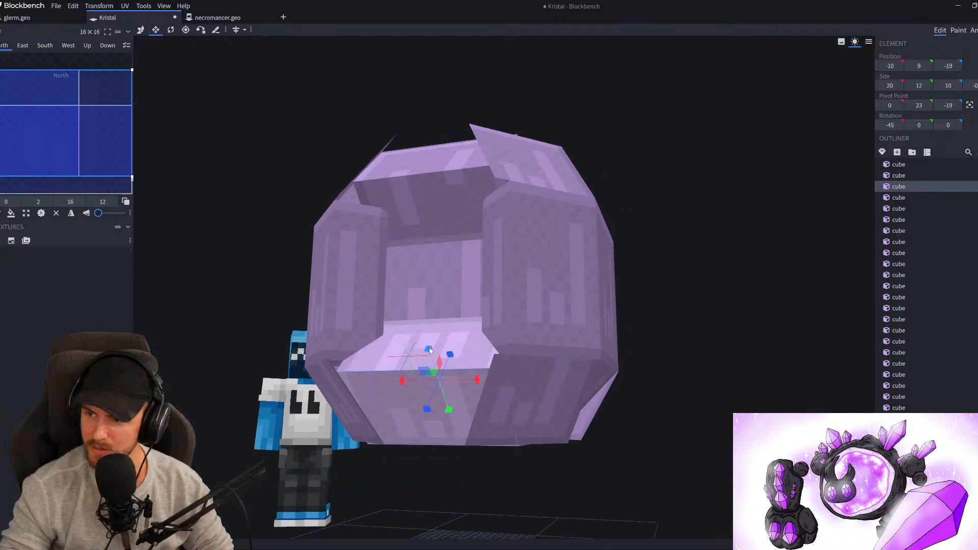
Resize the slanted cube below the front opening to a Y size of 10
{"action": "left_click_drag", "start_coordinate": [428, 348], "coordinate": [416, 328]}
{"action": "left_click_drag", "start_coordinate": [192, 381], "coordinate": [356, 380]}
{"action": "left_click", "coordinate": [368, 399]}
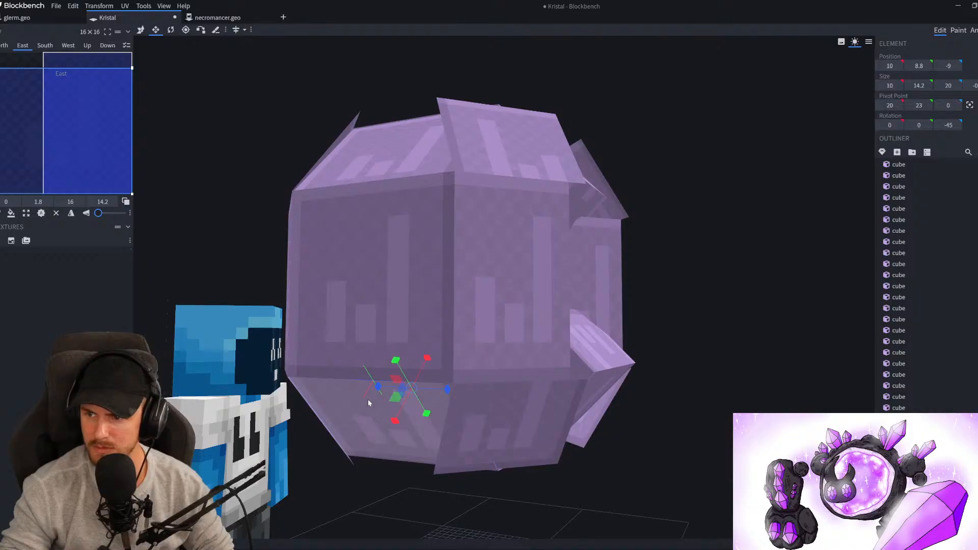
{"action": "left_click", "coordinate": [606, 372]}
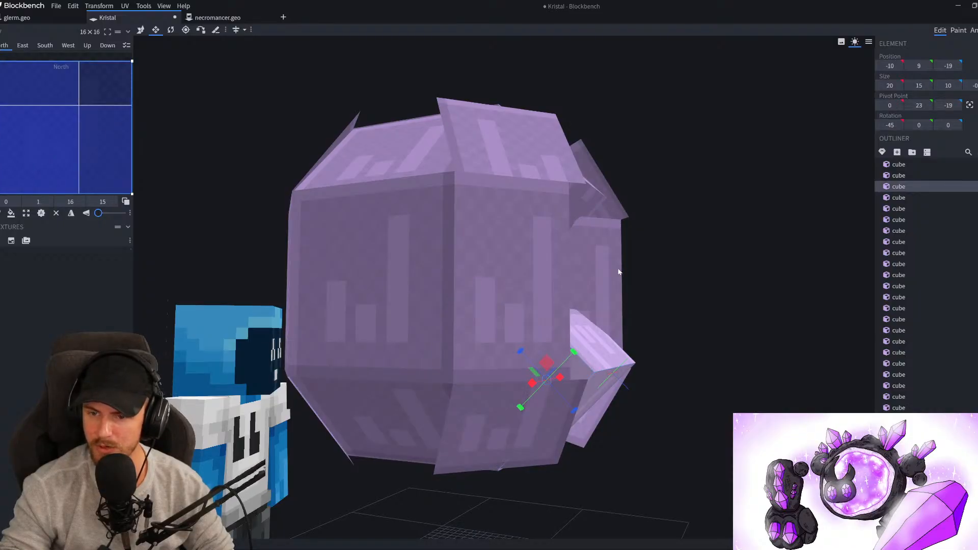
{"action": "left_click_drag", "start_coordinate": [571, 350], "coordinate": [539, 376]}
Resize the slanted cube above the front opening to a Y size of 7
{"action": "left_click_drag", "start_coordinate": [749, 301], "coordinate": [681, 354]}
{"action": "left_click", "coordinate": [503, 234]}
{"action": "left_click_drag", "start_coordinate": [489, 281], "coordinate": [492, 258]}
{"action": "left_click_drag", "start_coordinate": [579, 304], "coordinate": [634, 328]}
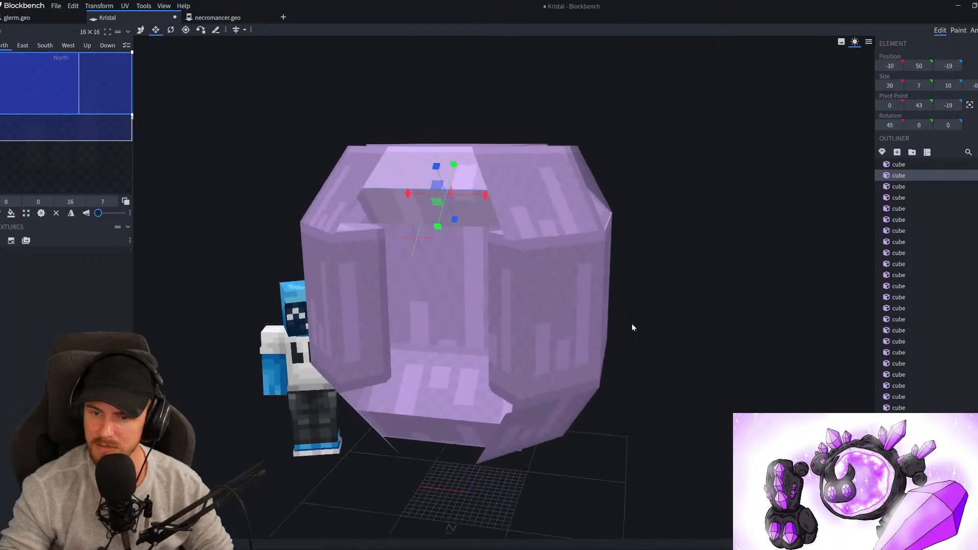
Shorten the angled vertical cube on the right side of the front opening to a Z size of 9.1
{"action": "left_click", "coordinate": [515, 339]}
{"action": "scroll", "coordinate": [516, 339], "scroll_direction": "up", "scroll_amount": 3}
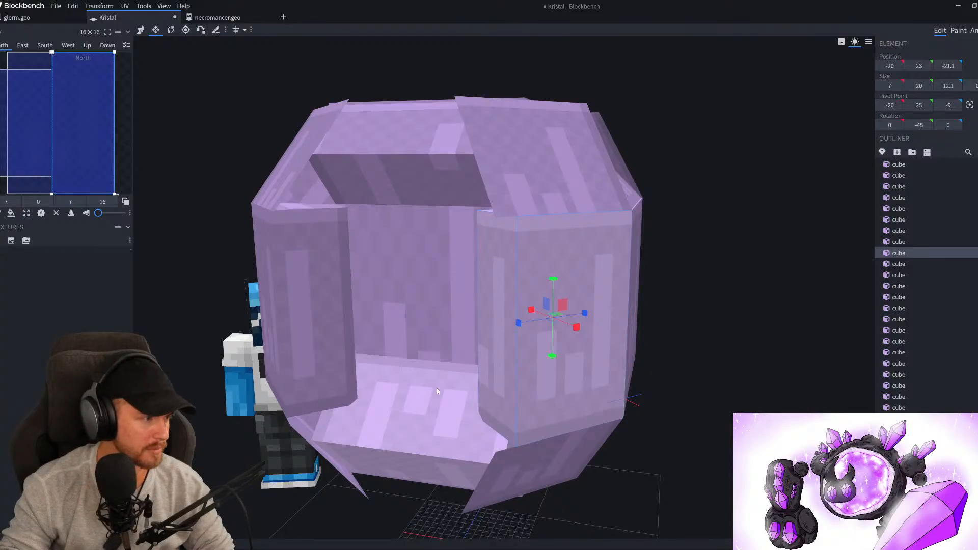
{"action": "left_click_drag", "start_coordinate": [828, 396], "coordinate": [513, 317]}
{"action": "scroll", "coordinate": [509, 349], "scroll_direction": "down", "scroll_amount": 4}
{"action": "left_click_drag", "start_coordinate": [628, 419], "coordinate": [584, 415]}
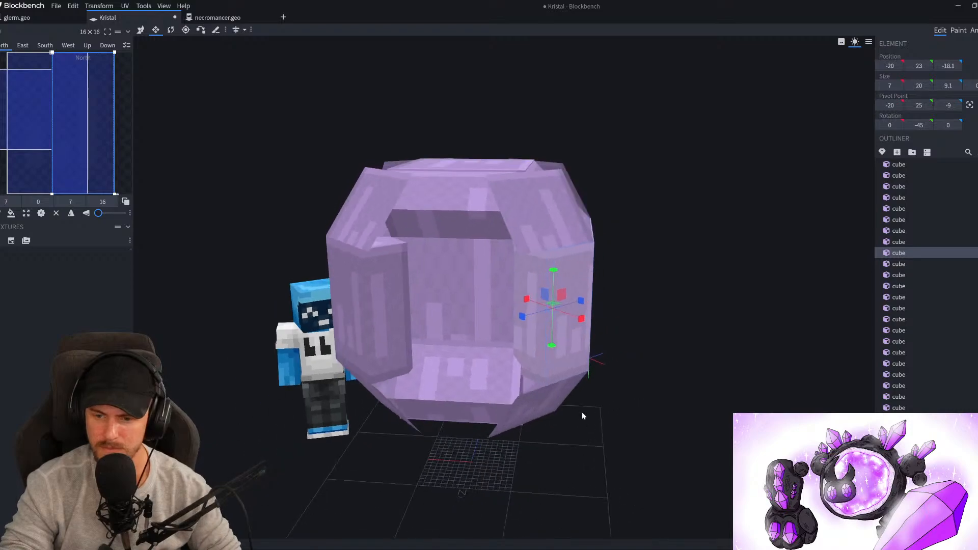
Shorten the matching angled vertical cube on the left side of the front opening to a Z size of 9.1
{"action": "left_click", "coordinate": [376, 334]}
{"action": "left_click_drag", "start_coordinate": [382, 459], "coordinate": [485, 474]}
{"action": "scroll", "coordinate": [485, 474], "scroll_direction": "up", "scroll_amount": 3}
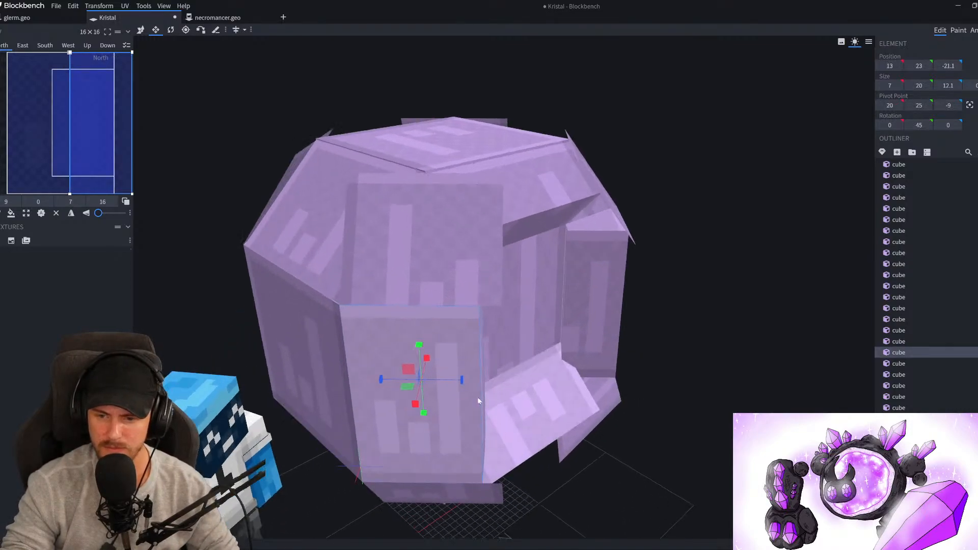
{"action": "left_click_drag", "start_coordinate": [456, 377], "coordinate": [424, 388]}
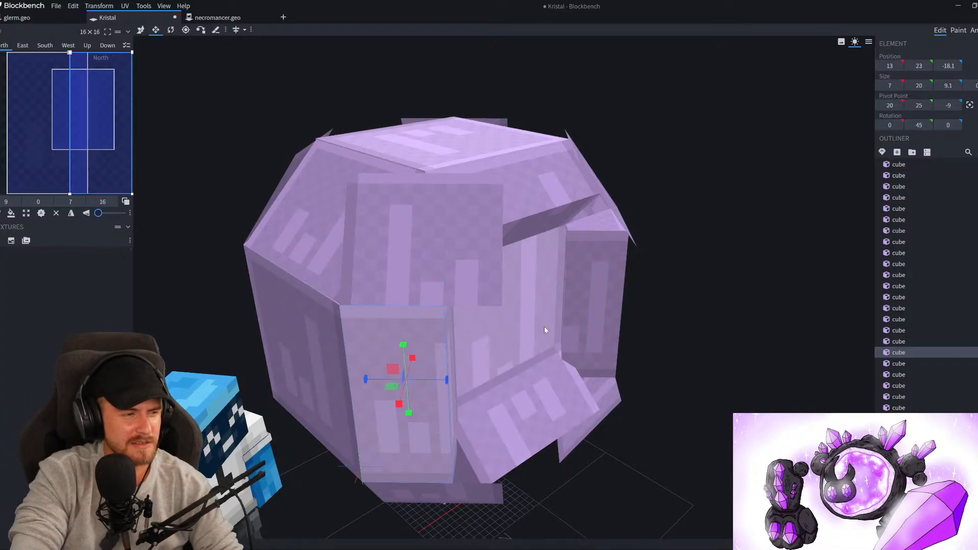
Examine the widened front opening from several angles, checking the side, lower and corner pieces around it
{"action": "scroll", "coordinate": [545, 328], "scroll_direction": "down", "scroll_amount": 3}
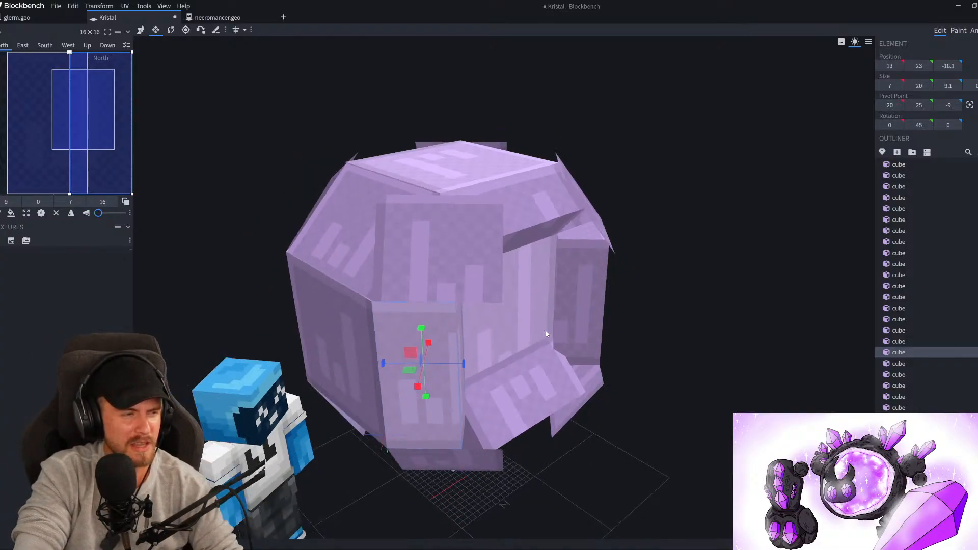
{"action": "left_click_drag", "start_coordinate": [651, 307], "coordinate": [664, 332]}
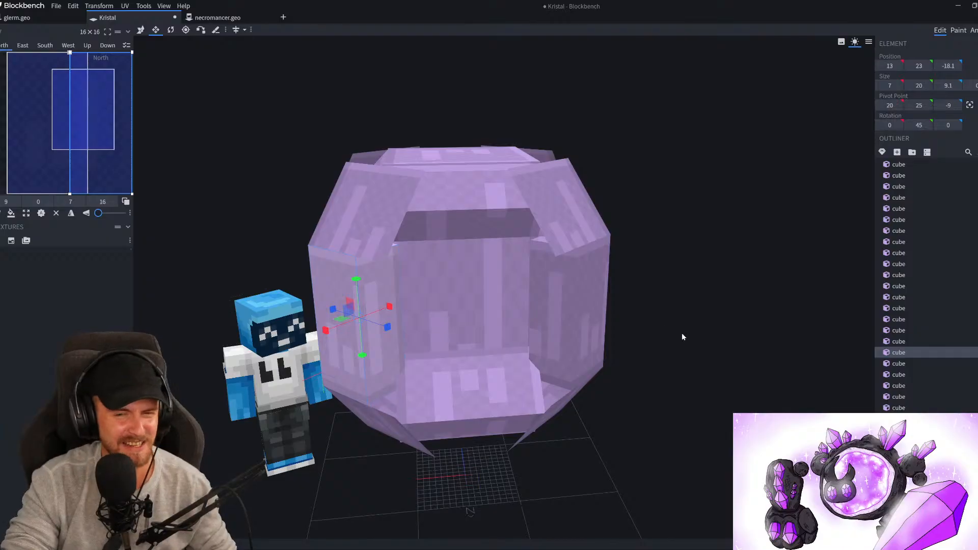
{"action": "left_click_drag", "start_coordinate": [710, 369], "coordinate": [551, 347]}
{"action": "left_click", "coordinate": [505, 332]}
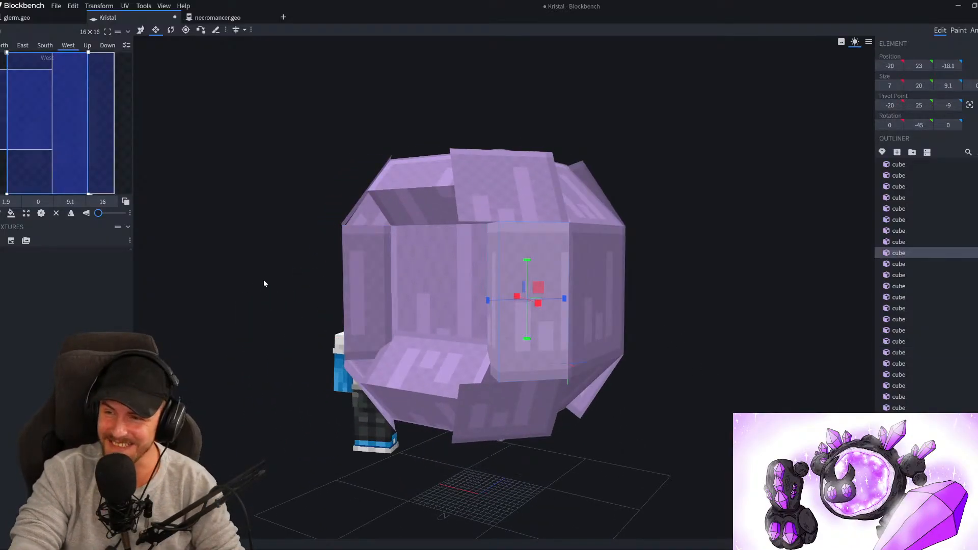
{"action": "left_click_drag", "start_coordinate": [223, 267], "coordinate": [350, 296]}
{"action": "left_click", "coordinate": [356, 295]}
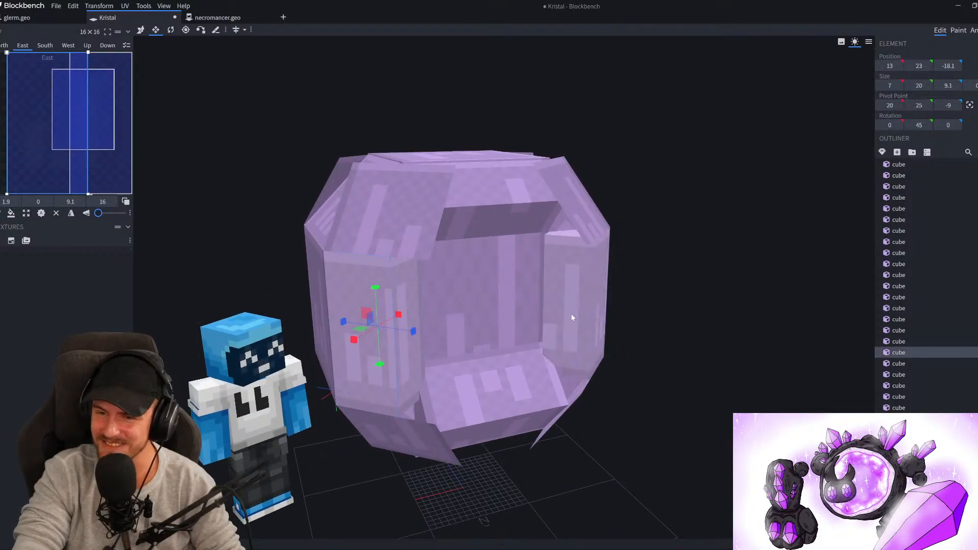
{"action": "left_click", "coordinate": [589, 301]}
{"action": "left_click_drag", "start_coordinate": [655, 355], "coordinate": [619, 363]}
{"action": "left_click", "coordinate": [485, 393]}
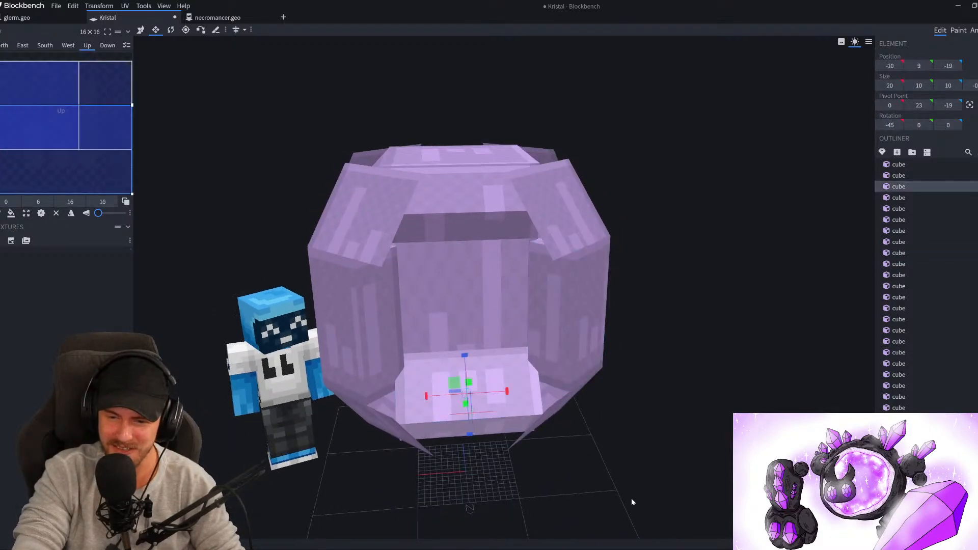
{"action": "left_click_drag", "start_coordinate": [642, 510], "coordinate": [573, 470]}
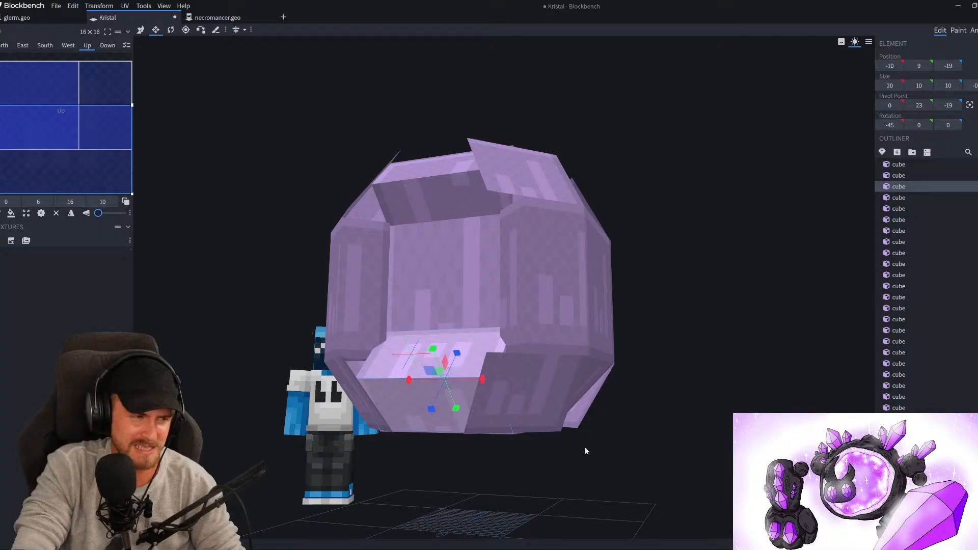
{"action": "left_click", "coordinate": [507, 386]}
{"action": "left_click_drag", "start_coordinate": [504, 477], "coordinate": [247, 294]}
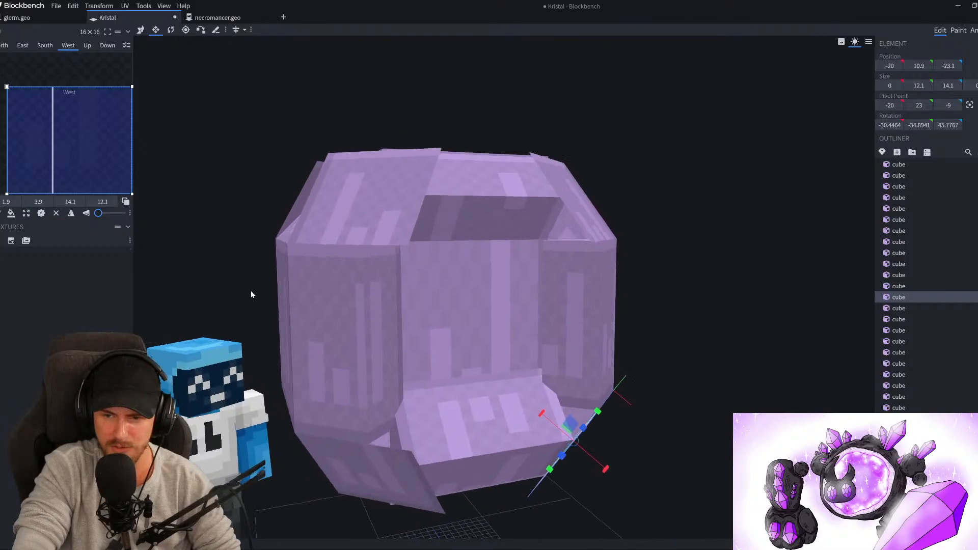
{"action": "left_click_drag", "start_coordinate": [659, 306], "coordinate": [699, 288]}
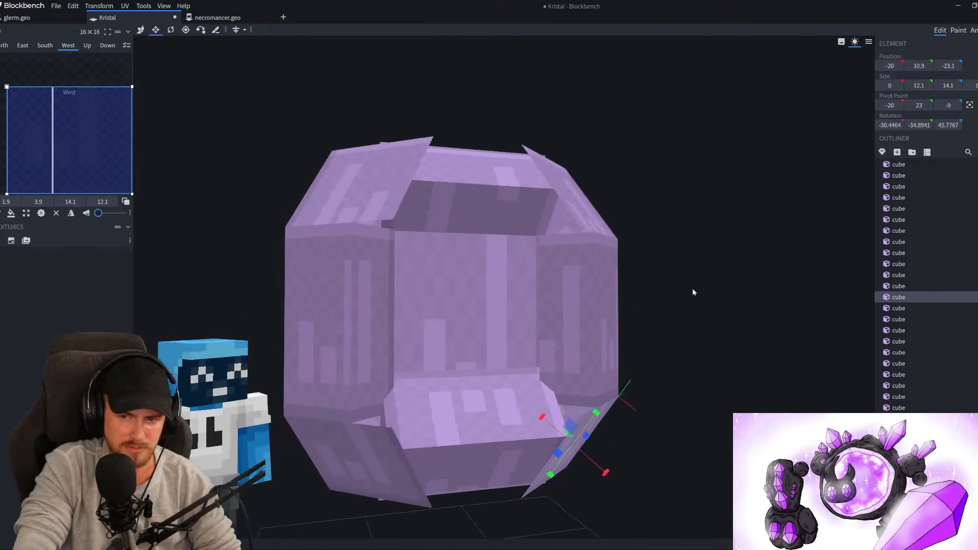
Thin the angled vertical cube on the right side of the front opening to an X size of 4
{"action": "left_click", "coordinate": [544, 318]}
{"action": "left_click_drag", "start_coordinate": [544, 318], "coordinate": [569, 324]}
{"action": "left_click_drag", "start_coordinate": [672, 373], "coordinate": [657, 405]}
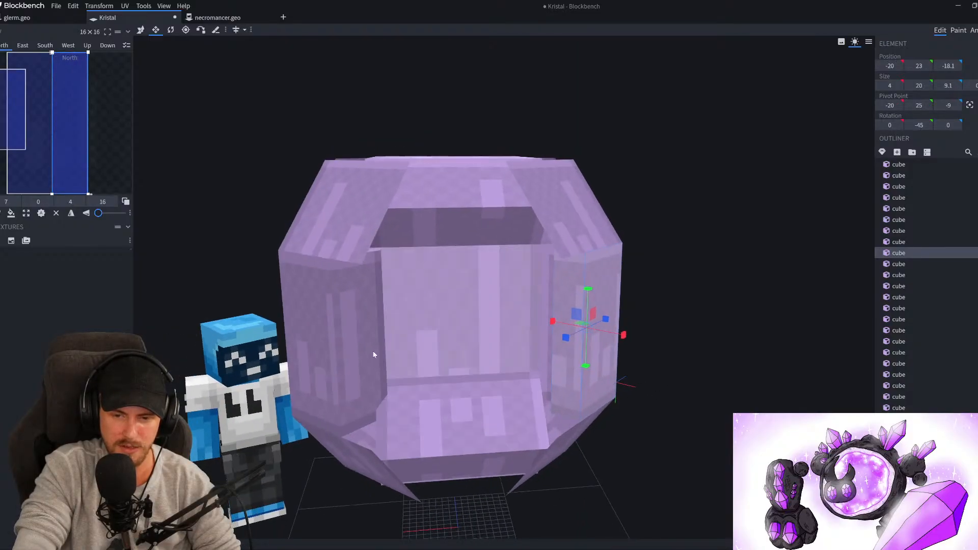
{"action": "left_click", "coordinate": [327, 331]}
{"action": "left_click", "coordinate": [575, 319]}
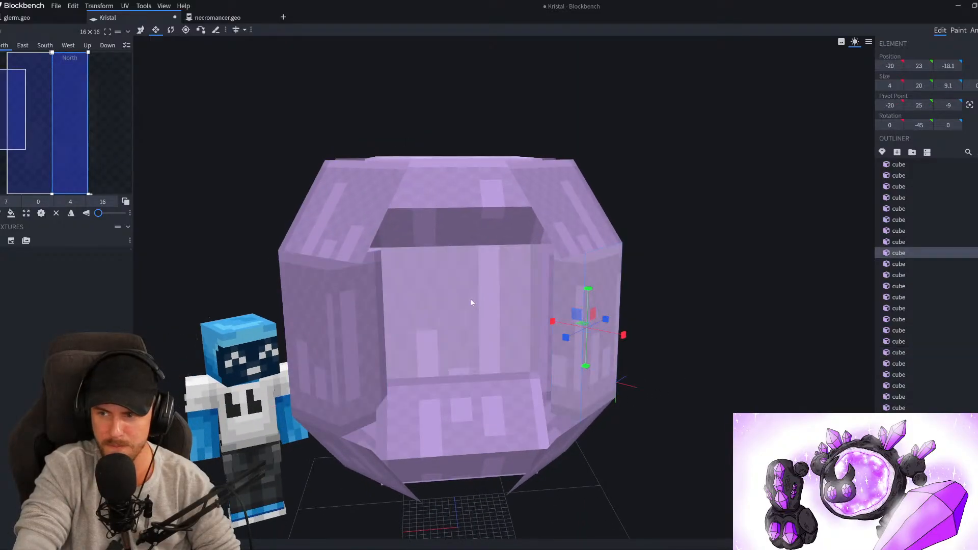
Shrink the large central cube from below to a Y size of 8, leaving only its upper part and hollowing the body
{"action": "left_click_drag", "start_coordinate": [221, 251], "coordinate": [442, 318]}
{"action": "left_click", "coordinate": [442, 319]}
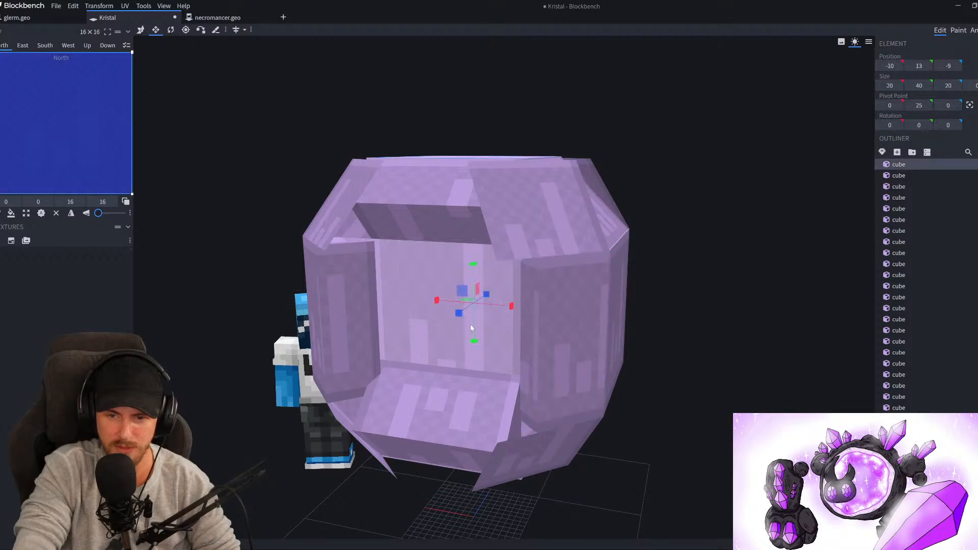
{"action": "left_click_drag", "start_coordinate": [429, 76], "coordinate": [448, 65]}
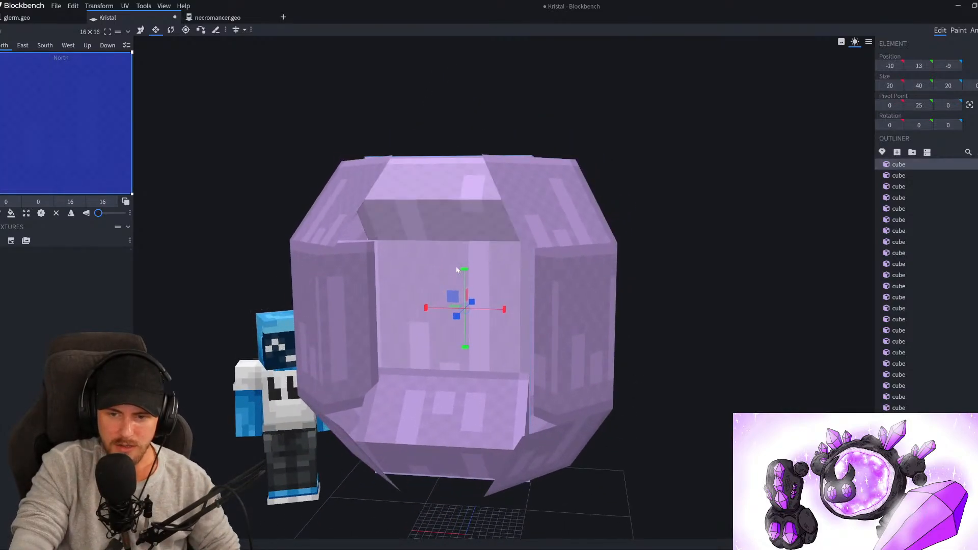
{"action": "left_click_drag", "start_coordinate": [464, 347], "coordinate": [499, 214]}
{"action": "left_click_drag", "start_coordinate": [709, 207], "coordinate": [763, 136]}
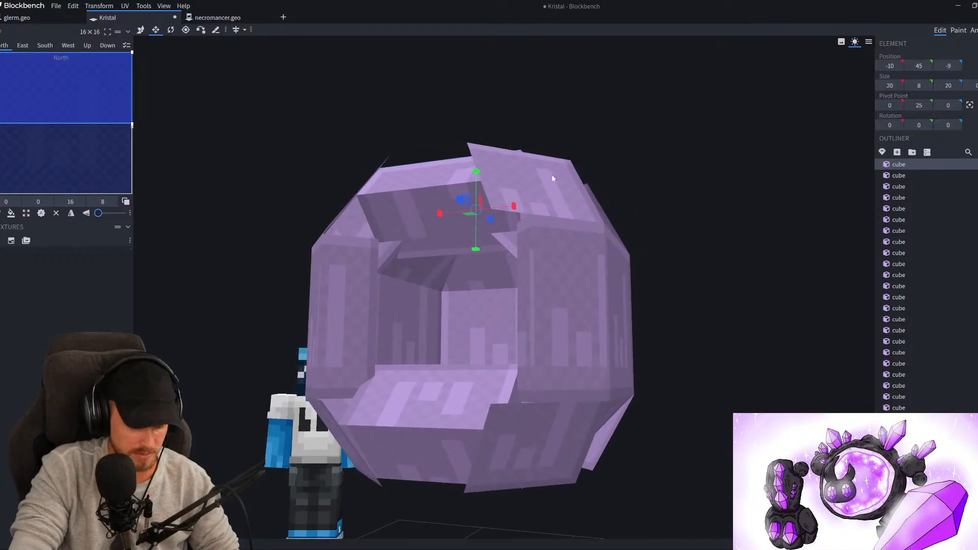
Duplicate the shortened central cube and flip the copy vertically to Y position 13 as the floor of the hollow body
{"action": "key", "text": "ctrl+d"}
{"action": "left_click", "coordinate": [94, 6]}
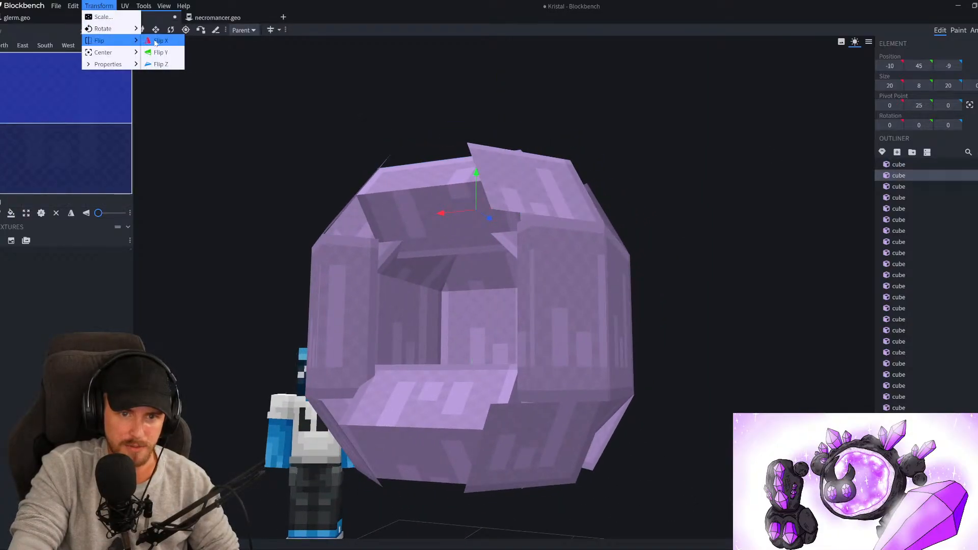
{"action": "scroll", "coordinate": [525, 301], "scroll_direction": "down", "scroll_amount": 3}
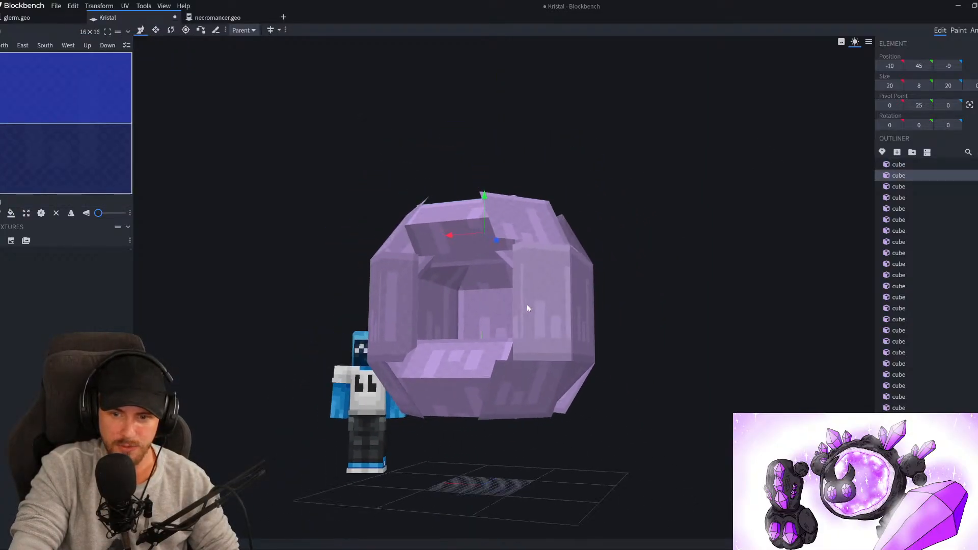
{"action": "left_click", "coordinate": [115, 7]}
{"action": "mouse_move", "coordinate": [110, 41]}
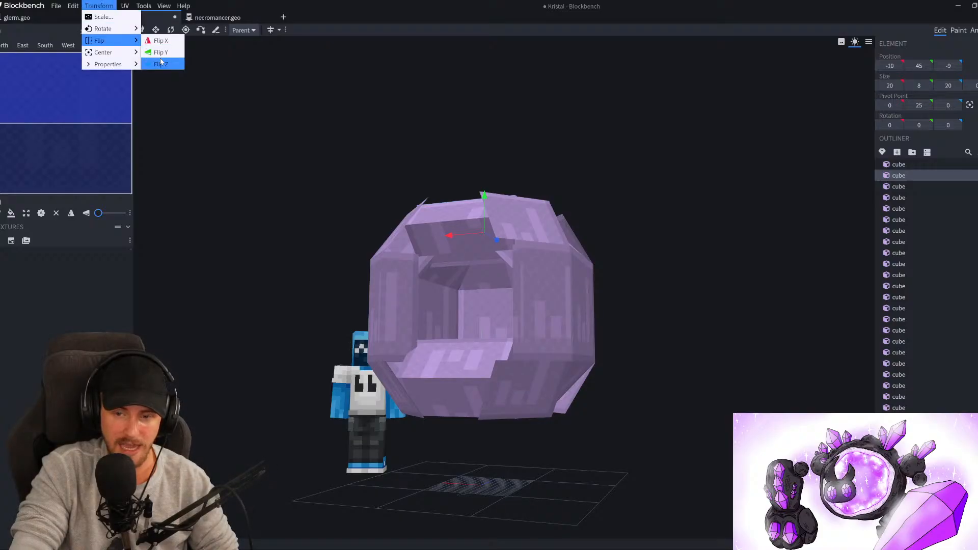
{"action": "scroll", "coordinate": [555, 400], "scroll_direction": "down", "scroll_amount": 4}
{"action": "left_click_drag", "start_coordinate": [495, 446], "coordinate": [502, 298]}
{"action": "scroll", "coordinate": [516, 428], "scroll_direction": "up", "scroll_amount": 5}
{"action": "left_click_drag", "start_coordinate": [515, 428], "coordinate": [693, 488]}
{"action": "scroll", "coordinate": [508, 447], "scroll_direction": "up", "scroll_amount": 3}
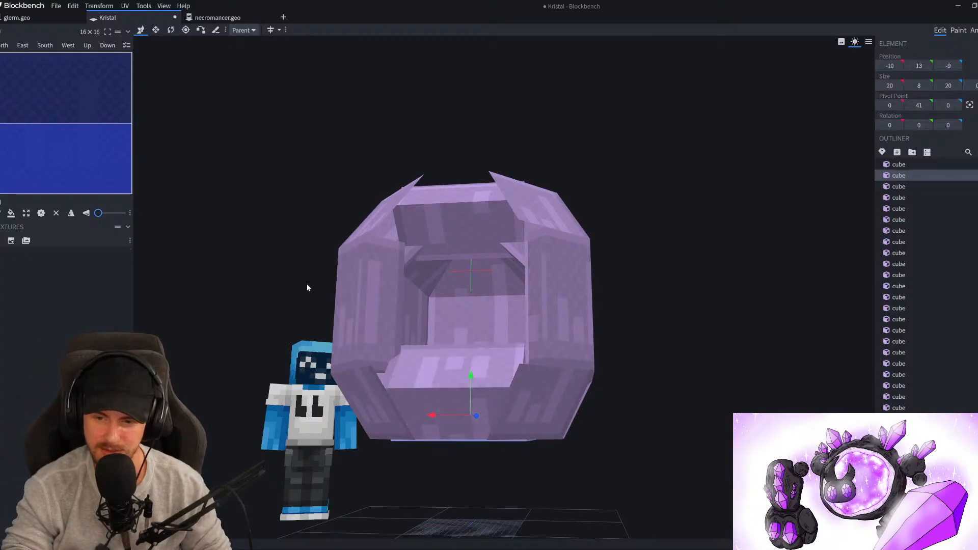
Thin the angled vertical cube on the left side of the front opening to an X size of 4, matching the other side
{"action": "left_click_drag", "start_coordinate": [300, 282], "coordinate": [357, 310]}
{"action": "scroll", "coordinate": [540, 421], "scroll_direction": "up", "scroll_amount": 3}
{"action": "left_click", "coordinate": [522, 424]}
{"action": "left_click_drag", "start_coordinate": [654, 441], "coordinate": [631, 451]}
{"action": "left_click", "coordinate": [342, 356]}
{"action": "left_click_drag", "start_coordinate": [343, 359], "coordinate": [348, 326]}
{"action": "key", "text": "v"}
{"action": "left_click_drag", "start_coordinate": [223, 276], "coordinate": [570, 292]}
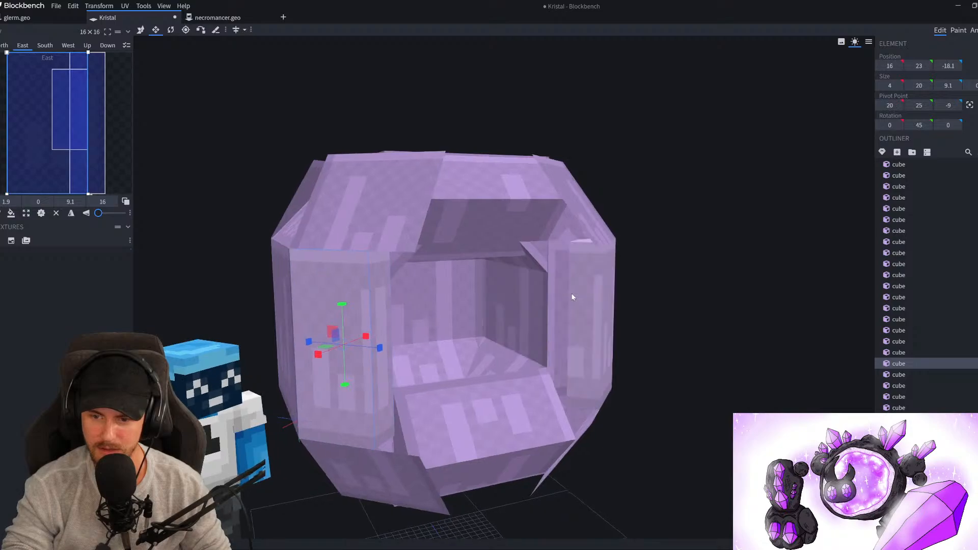
Reduce the slanted cube below the front opening to a Z size of 4 from its inner side
{"action": "left_click_drag", "start_coordinate": [755, 323], "coordinate": [463, 400]}
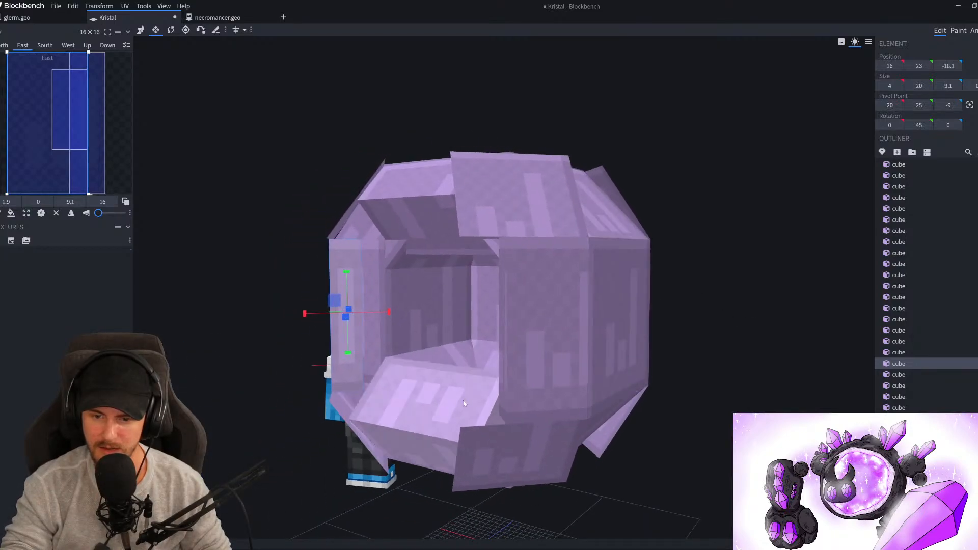
{"action": "left_click", "coordinate": [463, 400]}
{"action": "left_click_drag", "start_coordinate": [267, 451], "coordinate": [479, 378]}
{"action": "scroll", "coordinate": [308, 419], "scroll_direction": "up", "scroll_amount": 5}
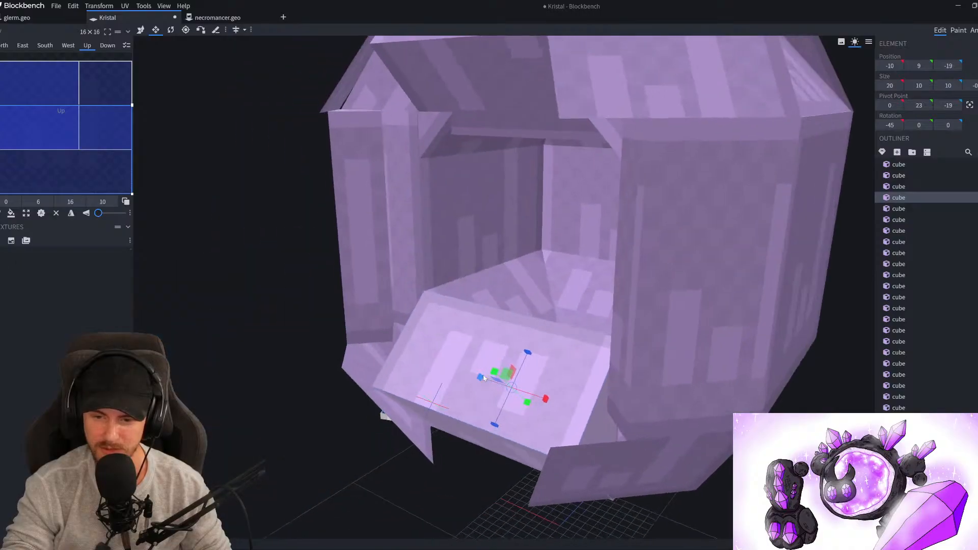
{"action": "left_click_drag", "start_coordinate": [529, 355], "coordinate": [514, 383]}
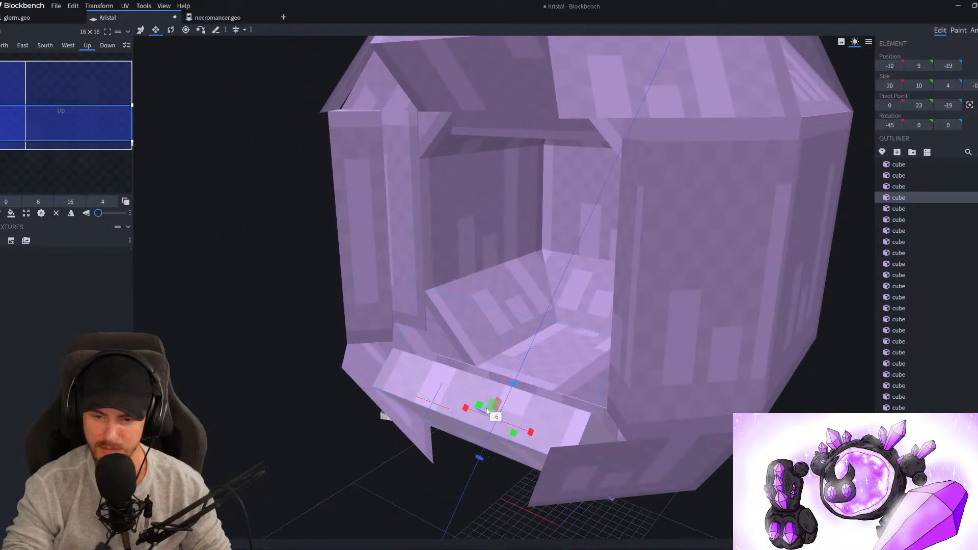
{"action": "left_click", "coordinate": [378, 306]}
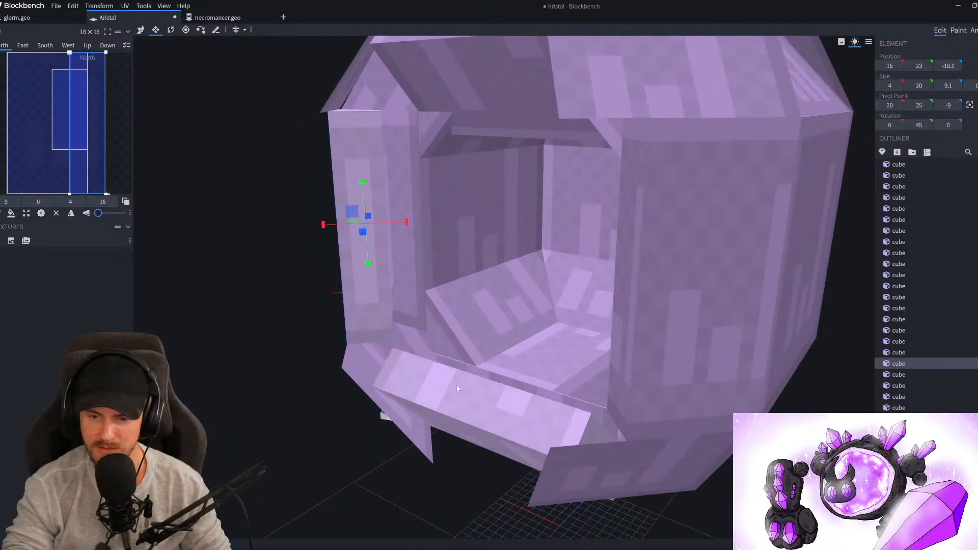
{"action": "left_click", "coordinate": [437, 379]}
Reduce the slanted cube above the front opening to a Z size of 4 from its inner side
{"action": "right_click_drag", "start_coordinate": [223, 213], "coordinate": [229, 211]}
{"action": "left_click_drag", "start_coordinate": [229, 211], "coordinate": [404, 338]}
{"action": "left_click", "coordinate": [500, 277]}
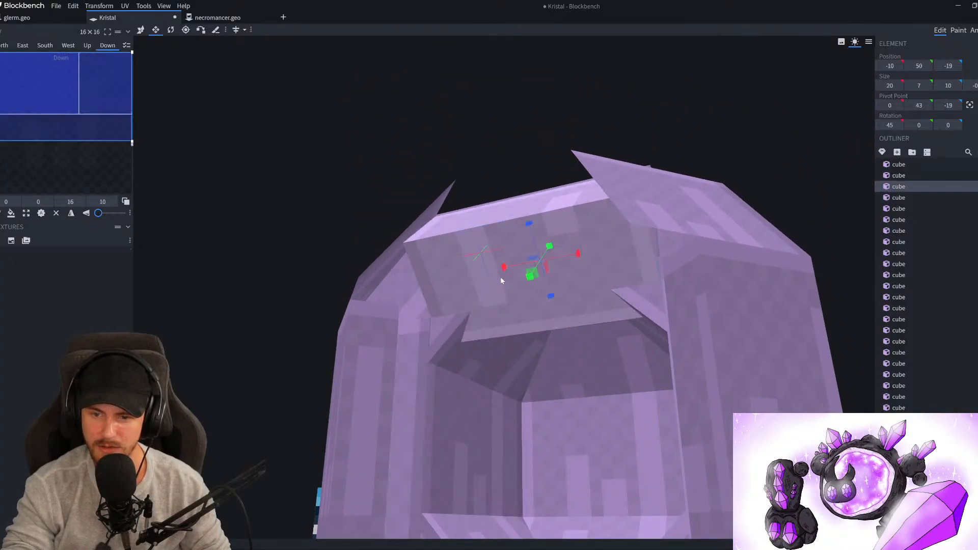
{"action": "left_click_drag", "start_coordinate": [550, 296], "coordinate": [525, 243]}
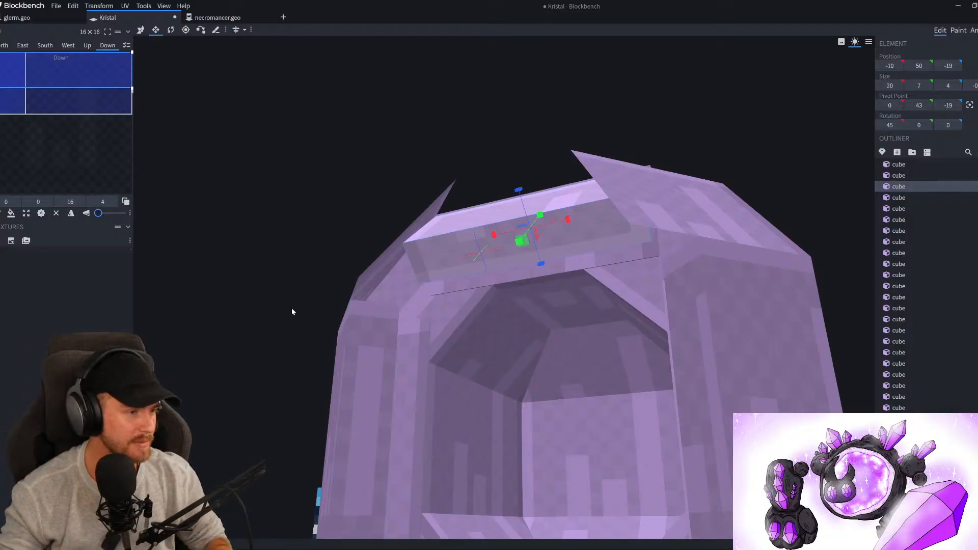
{"action": "left_click_drag", "start_coordinate": [338, 298], "coordinate": [480, 292]}
{"action": "scroll", "coordinate": [481, 292], "scroll_direction": "up", "scroll_amount": 1}
{"action": "left_click", "coordinate": [573, 279]}
{"action": "mouse_move", "coordinate": [563, 320]}
{"action": "left_mouse_down"}
{"action": "mouse_move", "coordinate": [605, 300]}
{"action": "mouse_move", "coordinate": [568, 319]}
{"action": "left_mouse_up"}
{"action": "key", "text": "ctrl+z"}
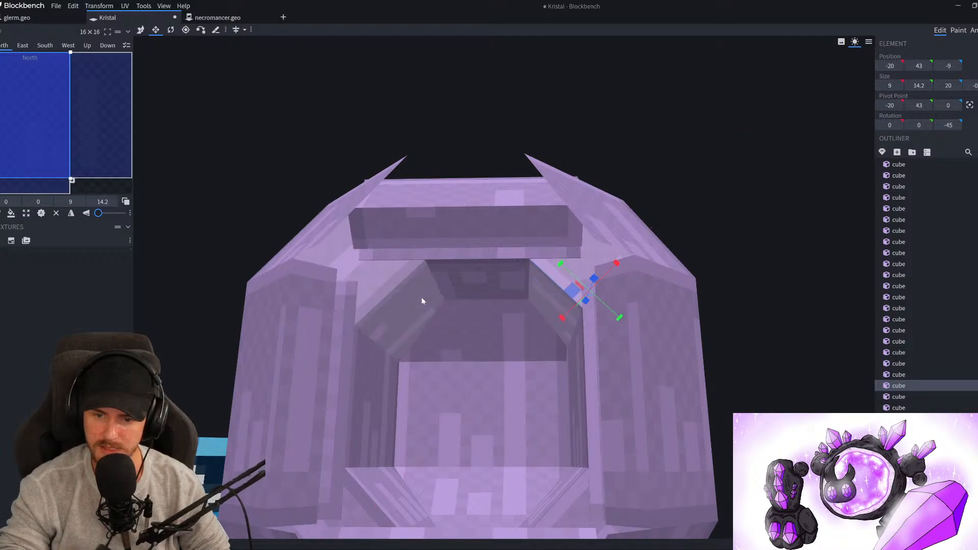
Check the slanted side cubes and the lower back cube inside the hollow body, selecting them one after another
{"action": "left_click", "coordinate": [421, 298]}
{"action": "left_click_drag", "start_coordinate": [393, 328], "coordinate": [392, 435]}
{"action": "left_click", "coordinate": [393, 435]}
{"action": "left_click_drag", "start_coordinate": [149, 310], "coordinate": [168, 239]}
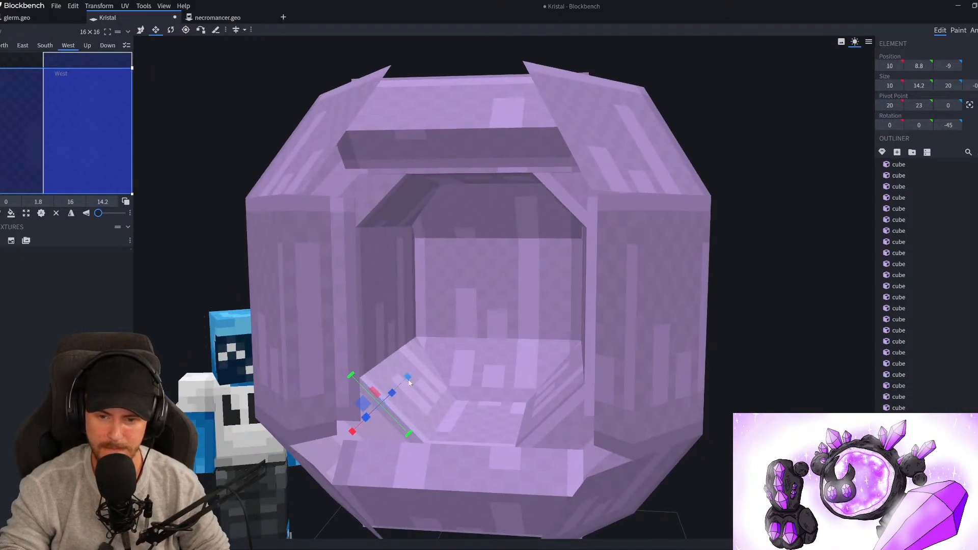
{"action": "left_click", "coordinate": [562, 401]}
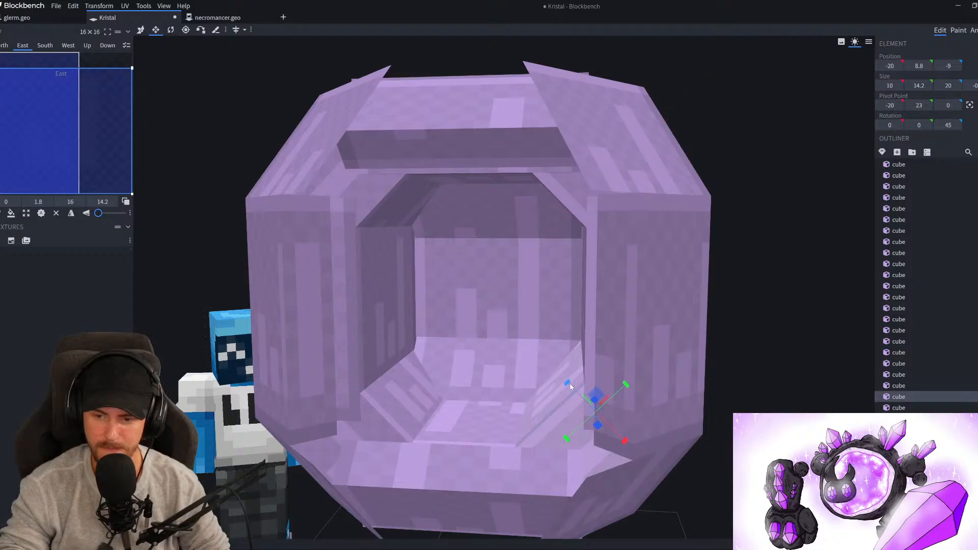
{"action": "left_click", "coordinate": [491, 395]}
{"action": "left_click_drag", "start_coordinate": [794, 384], "coordinate": [616, 376]}
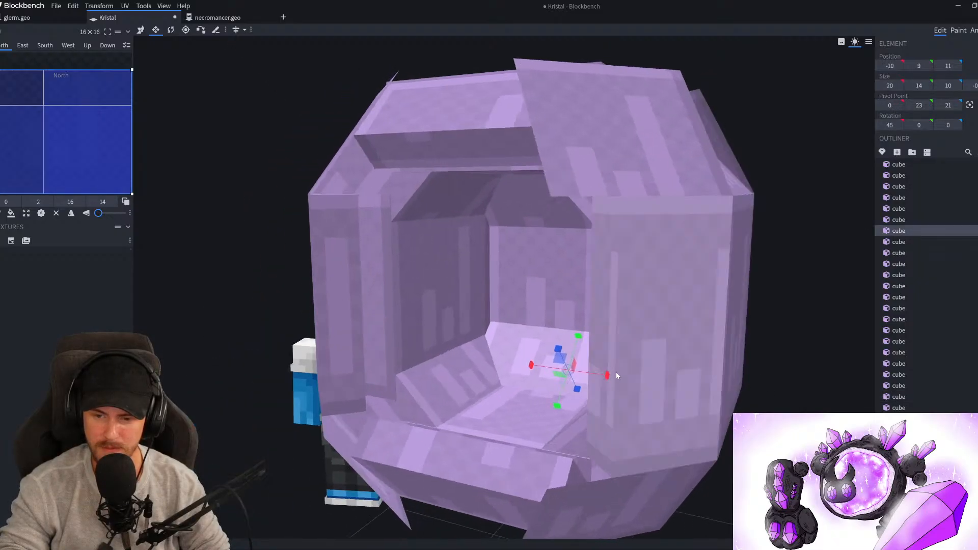
Reduce the slanted upper back cube inside the hollow body to a Z size of 9 from its inner side
{"action": "left_click", "coordinate": [532, 215]}
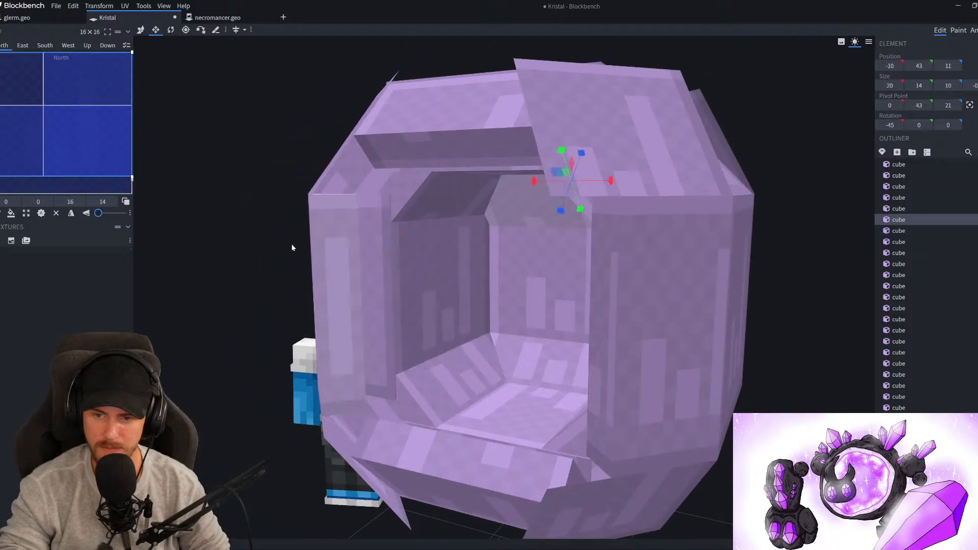
{"action": "left_click_drag", "start_coordinate": [301, 243], "coordinate": [317, 255]}
{"action": "left_click_drag", "start_coordinate": [540, 172], "coordinate": [546, 168]}
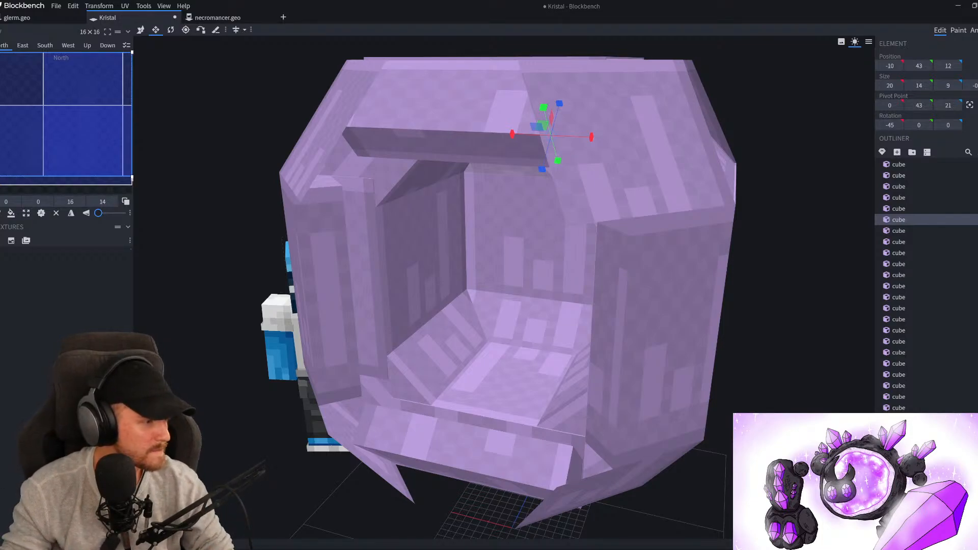
{"action": "left_click_drag", "start_coordinate": [418, 283], "coordinate": [666, 432]}
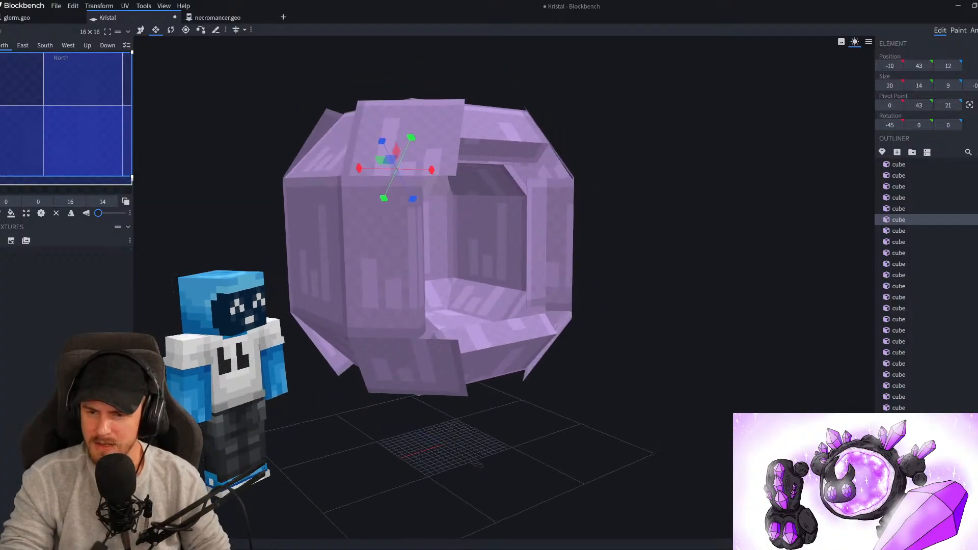
{"action": "left_click", "coordinate": [696, 388]}
{"action": "scroll", "coordinate": [697, 388], "scroll_direction": "down", "scroll_amount": 5}
{"action": "scroll", "coordinate": [696, 384], "scroll_direction": "down", "scroll_amount": 3}
{"action": "mouse_move", "coordinate": [696, 384]}
{"action": "left_mouse_down"}
{"action": "mouse_move", "coordinate": [525, 370]}
{"action": "mouse_move", "coordinate": [686, 368]}
{"action": "left_mouse_up"}
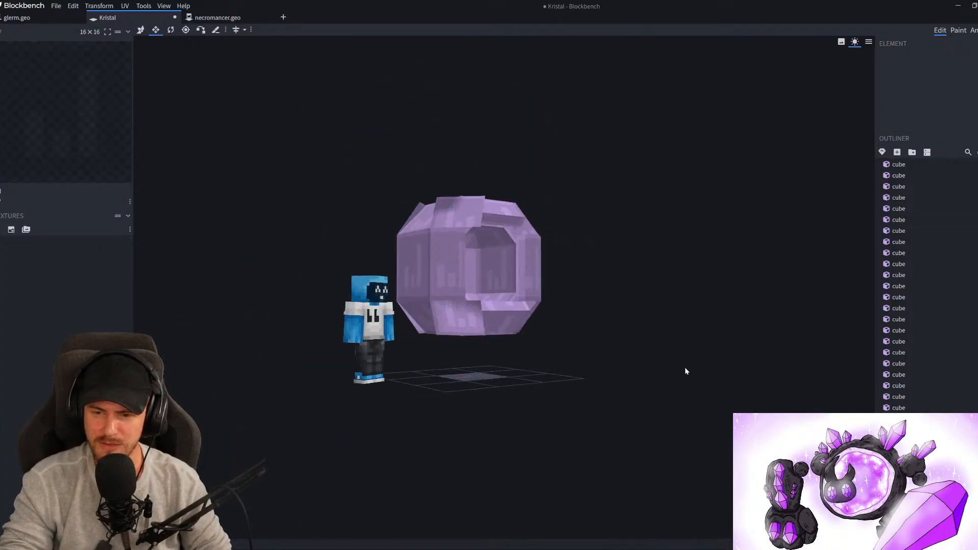
Thin the vertical side wall cube on the left of the hollow to an X size of 4 from its inner side
{"action": "right_click_drag", "start_coordinate": [686, 368], "coordinate": [667, 403]}
{"action": "scroll", "coordinate": [667, 403], "scroll_direction": "up", "scroll_amount": 6}
{"action": "left_click_drag", "start_coordinate": [666, 406], "coordinate": [520, 406]}
{"action": "left_click", "coordinate": [432, 318]}
{"action": "left_click_drag", "start_coordinate": [298, 328], "coordinate": [301, 349]}
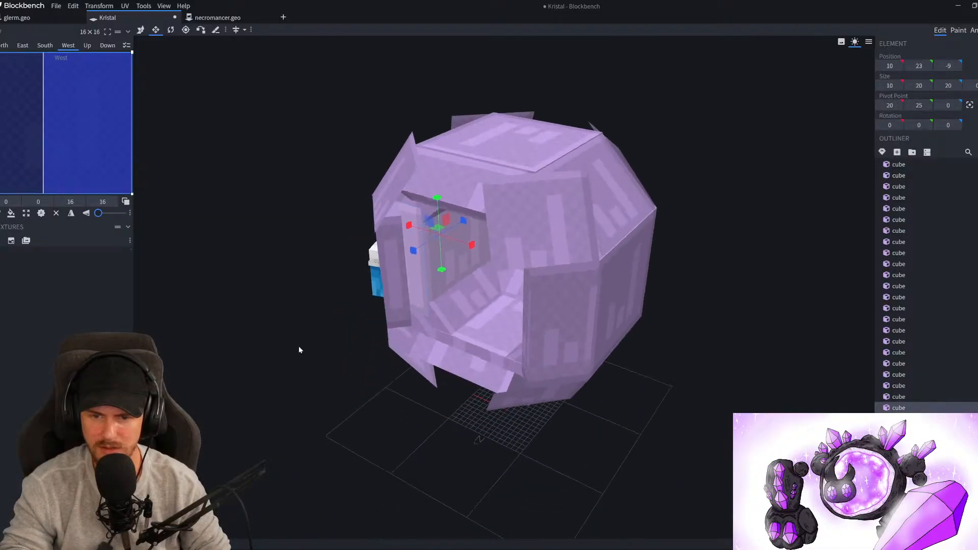
{"action": "scroll", "coordinate": [301, 349], "scroll_direction": "up", "scroll_amount": 4}
{"action": "left_click_drag", "start_coordinate": [442, 227], "coordinate": [418, 225]}
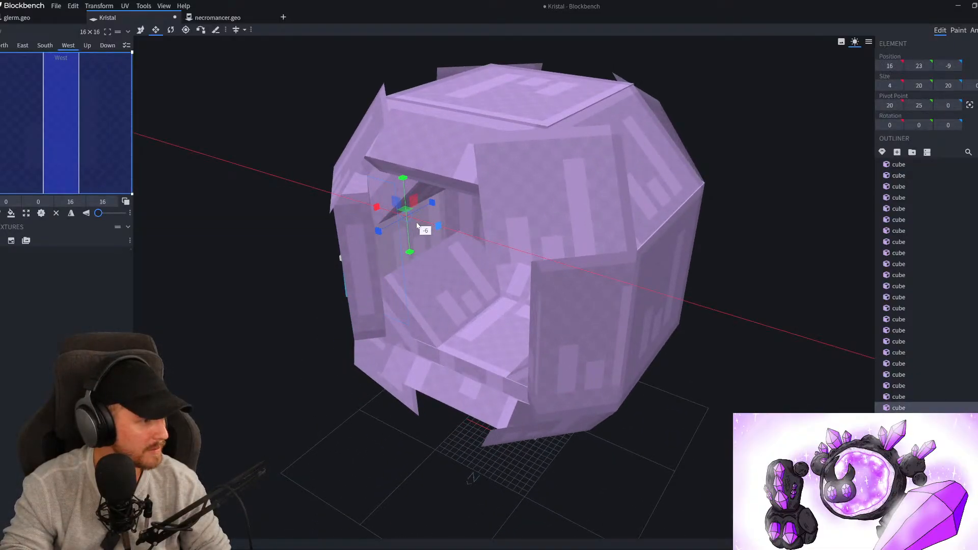
Thin the opposite vertical side wall cube on the right of the hollow to an X size of 4
{"action": "left_click_drag", "start_coordinate": [286, 273], "coordinate": [544, 313]}
{"action": "left_click", "coordinate": [495, 291]}
{"action": "scroll", "coordinate": [601, 332], "scroll_direction": "up", "scroll_amount": 2}
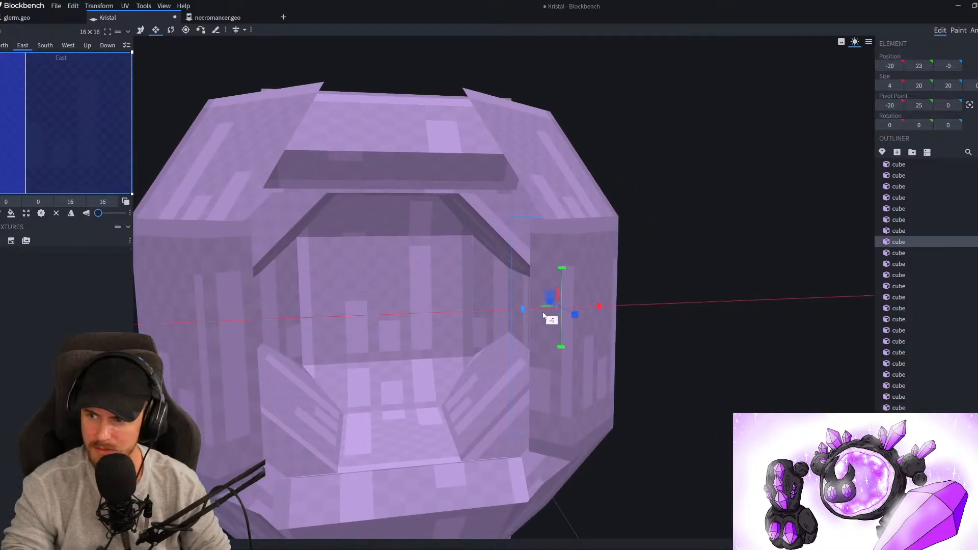
Thin both slanted lower side cubes from inside the hollow along X, reducing the right one to a size of 4
{"action": "left_click", "coordinate": [481, 410]}
{"action": "left_click_drag", "start_coordinate": [486, 408], "coordinate": [524, 414]}
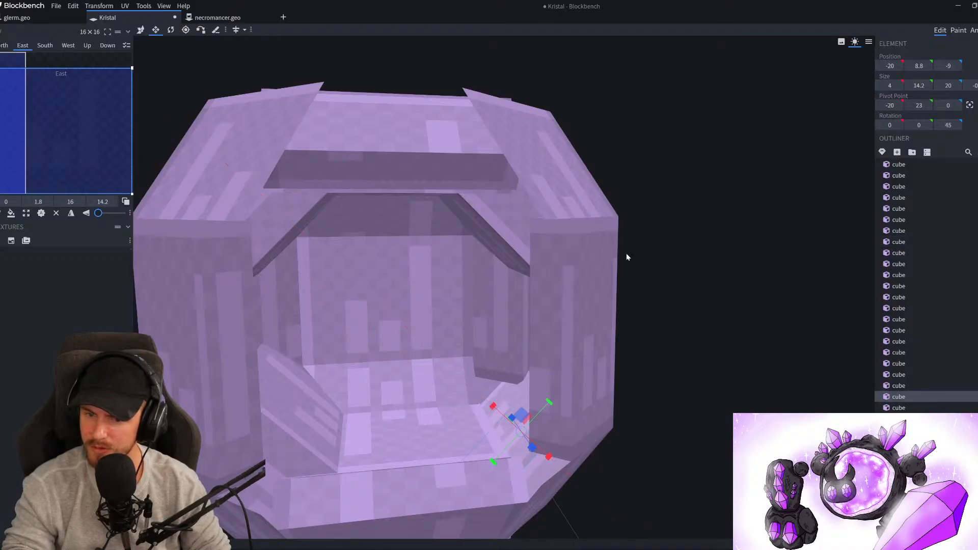
{"action": "left_click", "coordinate": [282, 416]}
{"action": "left_click_drag", "start_coordinate": [314, 407], "coordinate": [292, 426]}
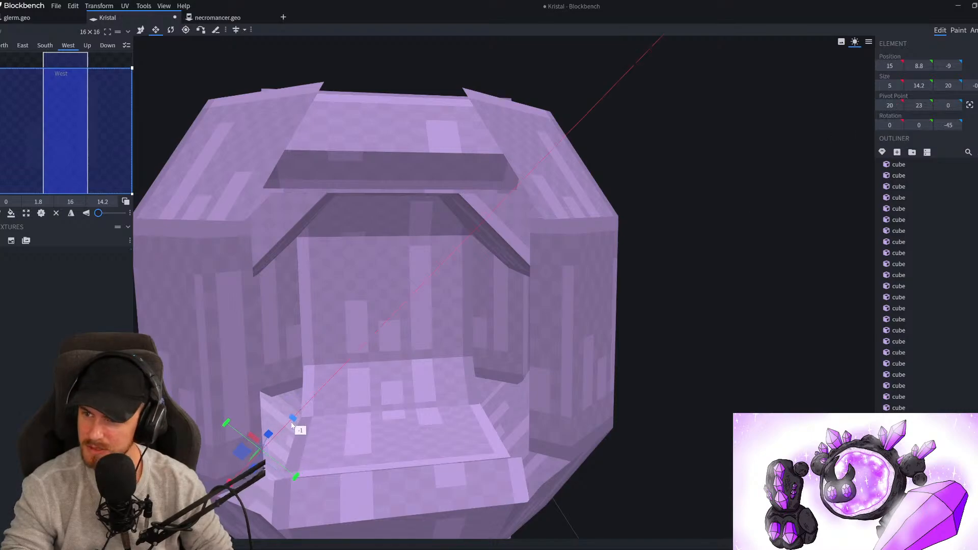
Lower the top of the hollow's floor cube to reduce its Y size
{"action": "left_click", "coordinate": [389, 412]}
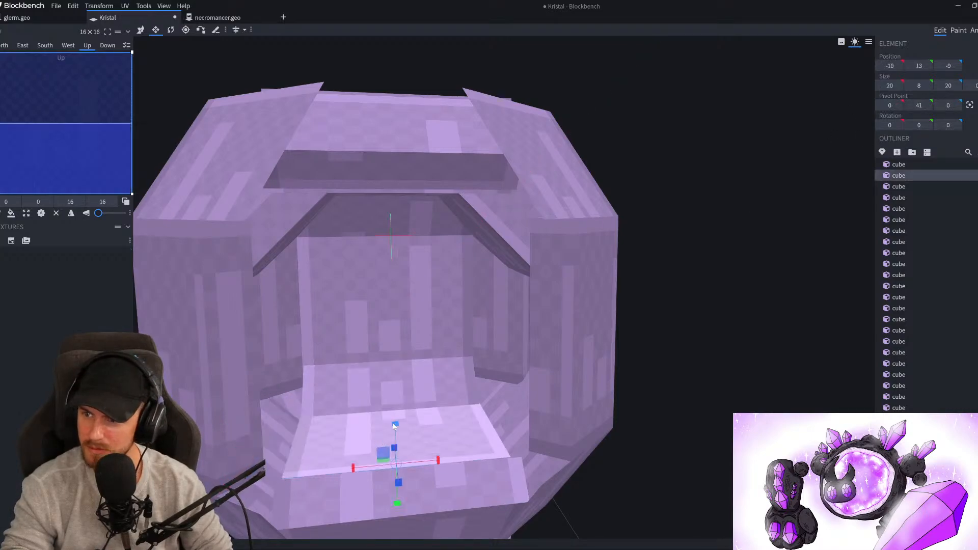
{"action": "left_click_drag", "start_coordinate": [396, 423], "coordinate": [400, 464]}
{"action": "scroll", "coordinate": [587, 443], "scroll_direction": "down", "scroll_amount": 3}
{"action": "left_click_drag", "start_coordinate": [586, 443], "coordinate": [488, 389]}
Thin the slanted lower back cube from its inner side
{"action": "left_click", "coordinate": [492, 378]}
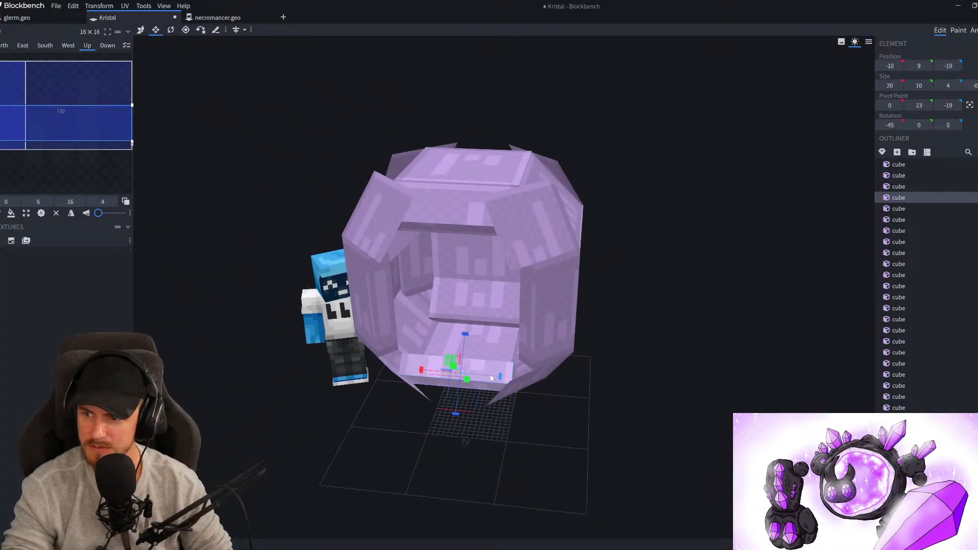
{"action": "scroll", "coordinate": [489, 374], "scroll_direction": "up", "scroll_amount": 4}
{"action": "left_click", "coordinate": [481, 329]}
{"action": "left_click_drag", "start_coordinate": [633, 518], "coordinate": [614, 471]}
{"action": "left_click_drag", "start_coordinate": [504, 383], "coordinate": [517, 402]}
Thin the angled vertical cube in the right back corner of the hollow to an X size of 4
{"action": "left_click", "coordinate": [455, 360]}
{"action": "left_click_drag", "start_coordinate": [455, 360], "coordinate": [478, 360]}
{"action": "left_click_drag", "start_coordinate": [735, 432], "coordinate": [775, 431]}
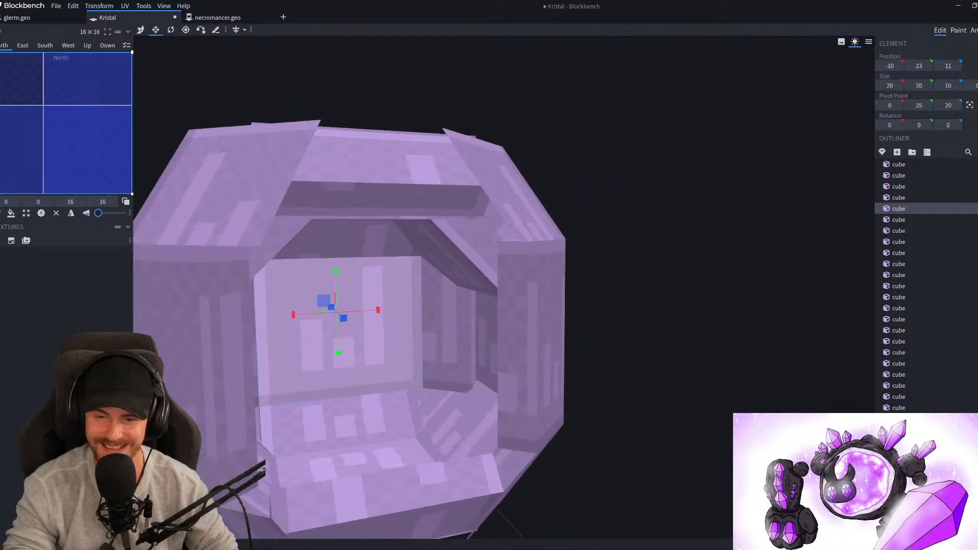
{"action": "left_click", "coordinate": [458, 340]}
{"action": "left_click_drag", "start_coordinate": [626, 376], "coordinate": [620, 396]}
{"action": "left_click_drag", "start_coordinate": [422, 283], "coordinate": [431, 284]}
{"action": "left_click_drag", "start_coordinate": [476, 378], "coordinate": [626, 369]}
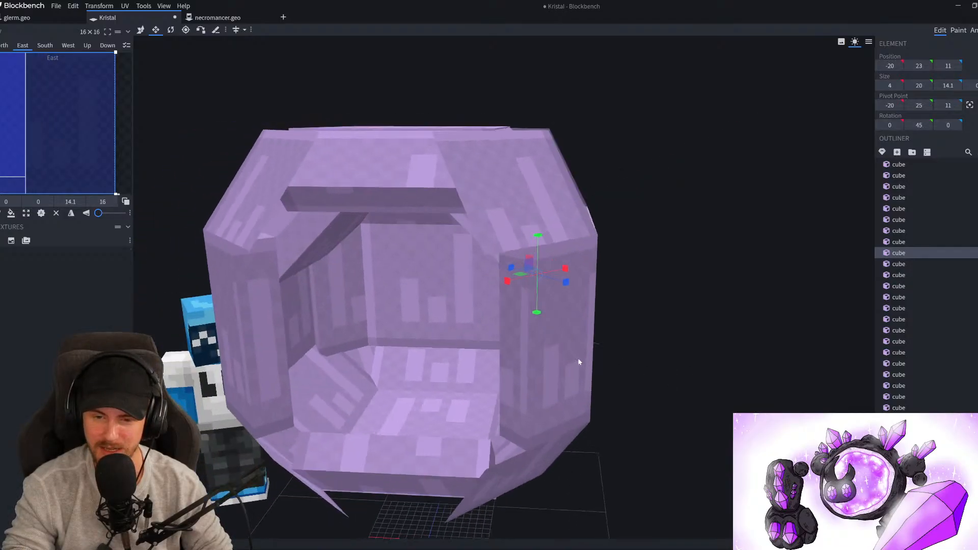
Thin the angled vertical cube in the left back corner of the hollow from its inner side
{"action": "left_click", "coordinate": [360, 313]}
{"action": "right_click_drag", "start_coordinate": [360, 313], "coordinate": [411, 342]}
{"action": "left_click_drag", "start_coordinate": [396, 293], "coordinate": [383, 291]}
Reduce the back wall cube of the hollow to a Z size of 4 from its inner side
{"action": "left_click", "coordinate": [415, 299]}
{"action": "left_click_drag", "start_coordinate": [711, 389], "coordinate": [686, 383]}
{"action": "left_click_drag", "start_coordinate": [486, 292], "coordinate": [498, 289]}
{"action": "left_click_drag", "start_coordinate": [702, 296], "coordinate": [708, 274]}
{"action": "scroll", "coordinate": [605, 297], "scroll_direction": "up", "scroll_amount": 3}
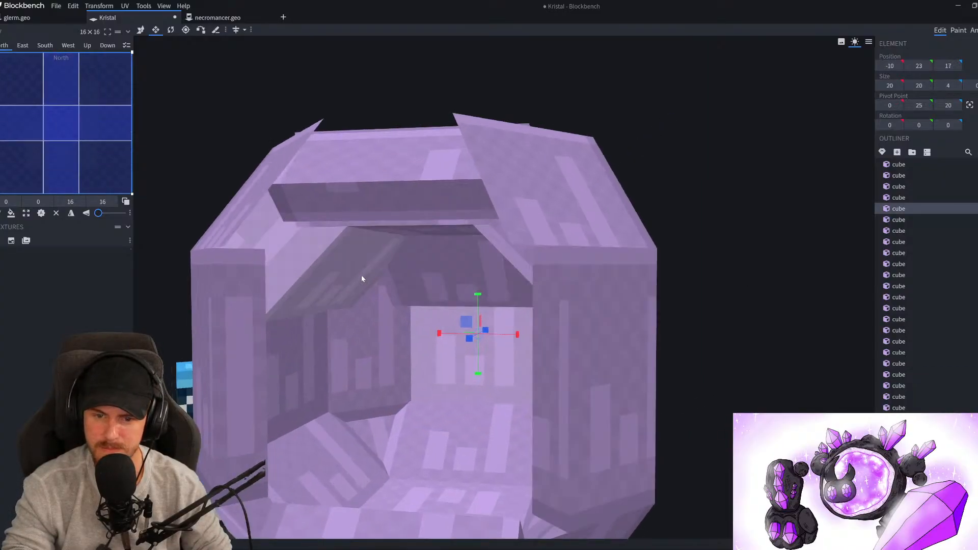
Thin the upper left slanted side cube inside the hollow to an X size of 4
{"action": "left_click", "coordinate": [362, 278]}
{"action": "left_click_drag", "start_coordinate": [356, 265], "coordinate": [329, 253]}
{"action": "right_click_drag", "start_coordinate": [329, 253], "coordinate": [390, 258]}
{"action": "left_click_drag", "start_coordinate": [384, 255], "coordinate": [382, 258]}
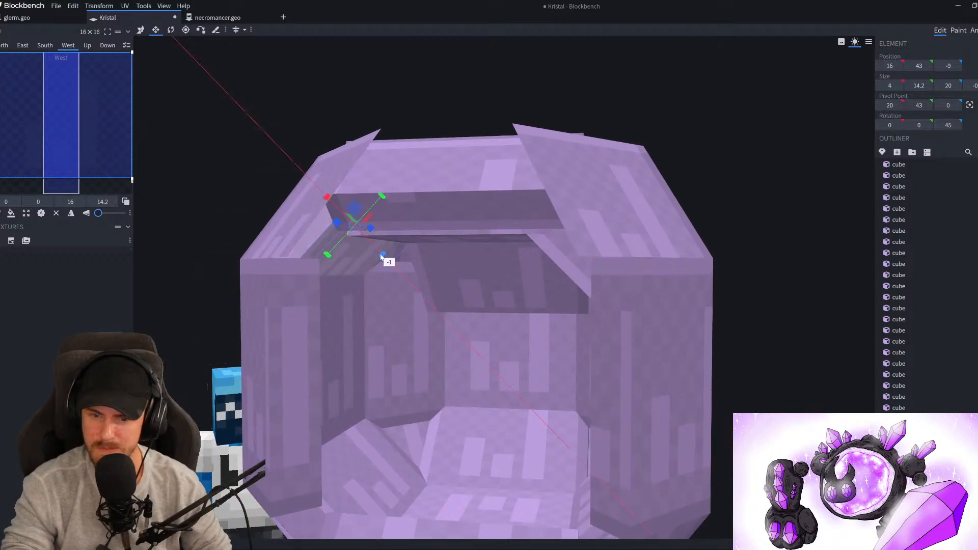
Thin the upper right slanted side cube to an X size of 4 and the ceiling cube to a Y size of 4
{"action": "left_click_drag", "start_coordinate": [160, 311], "coordinate": [570, 282]}
{"action": "left_click", "coordinate": [501, 299]}
{"action": "left_click_drag", "start_coordinate": [511, 313], "coordinate": [528, 287]}
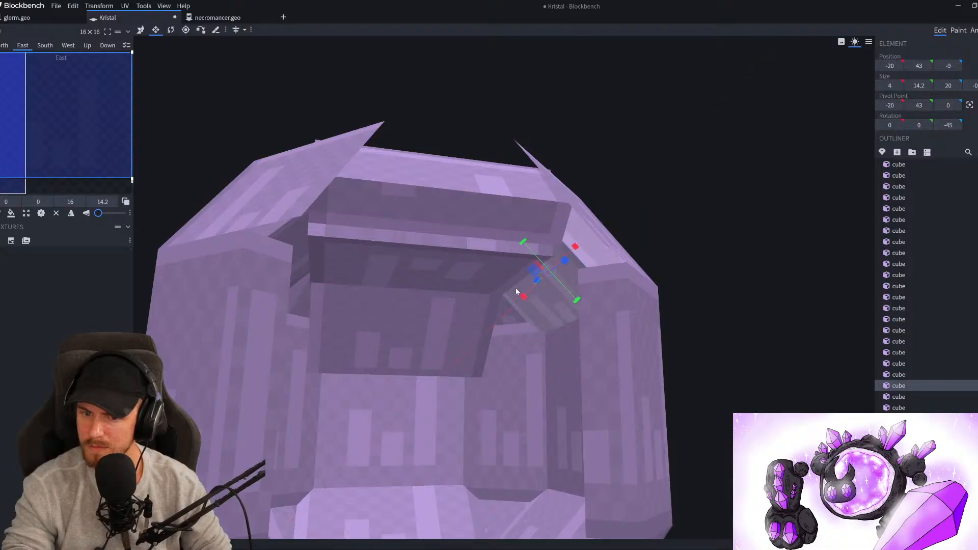
{"action": "left_click", "coordinate": [435, 270]}
{"action": "left_click_drag", "start_coordinate": [419, 276], "coordinate": [428, 245]}
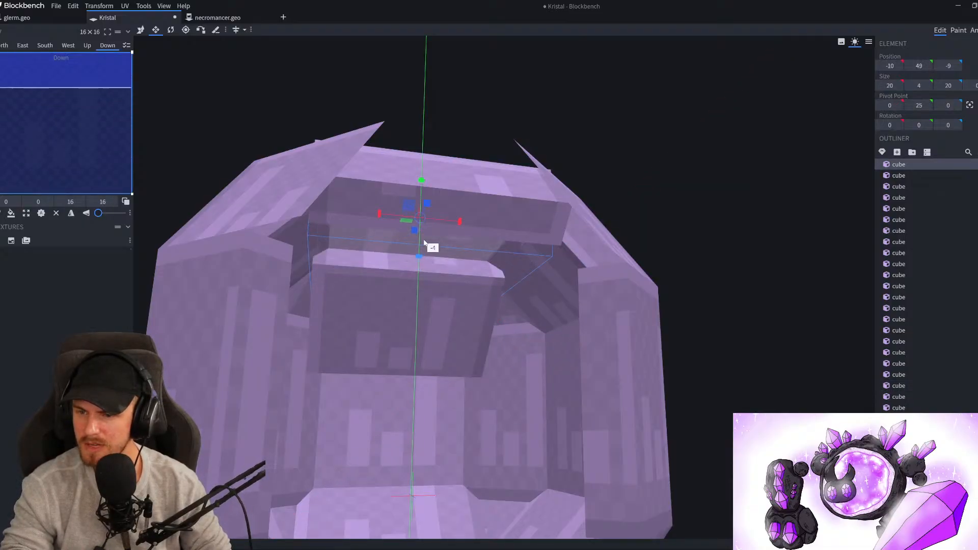
Thin the slanted upper back cube further along Z from its inner side
{"action": "left_click", "coordinate": [420, 313]}
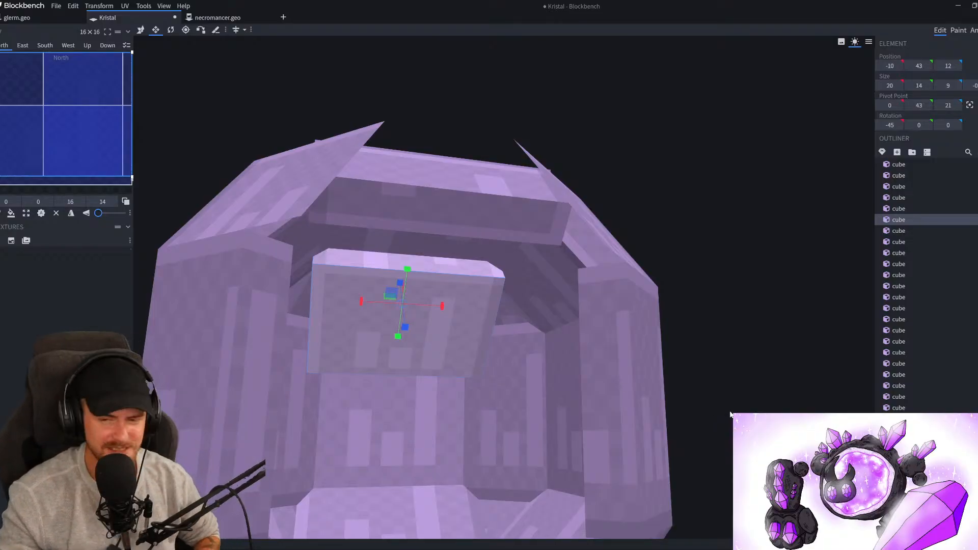
{"action": "left_click_drag", "start_coordinate": [727, 413], "coordinate": [692, 399]}
{"action": "left_click_drag", "start_coordinate": [518, 240], "coordinate": [535, 211]}
{"action": "scroll", "coordinate": [531, 228], "scroll_direction": "down", "scroll_amount": 5}
{"action": "left_click_drag", "start_coordinate": [253, 304], "coordinate": [300, 261]}
{"action": "left_click_drag", "start_coordinate": [411, 210], "coordinate": [612, 376]}
{"action": "scroll", "coordinate": [437, 201], "scroll_direction": "up", "scroll_amount": 5}
Duplicate the flat slanted corner panel at the upper right of the front opening
{"action": "left_click", "coordinate": [426, 175]}
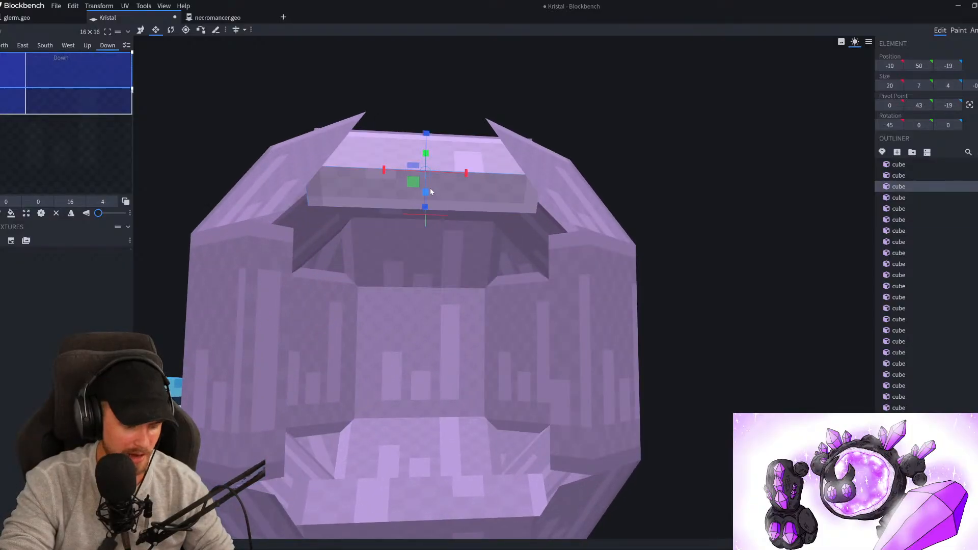
{"action": "key", "text": "ctrl+d"}
{"action": "left_click_drag", "start_coordinate": [757, 178], "coordinate": [748, 197]}
{"action": "left_click", "coordinate": [616, 187]}
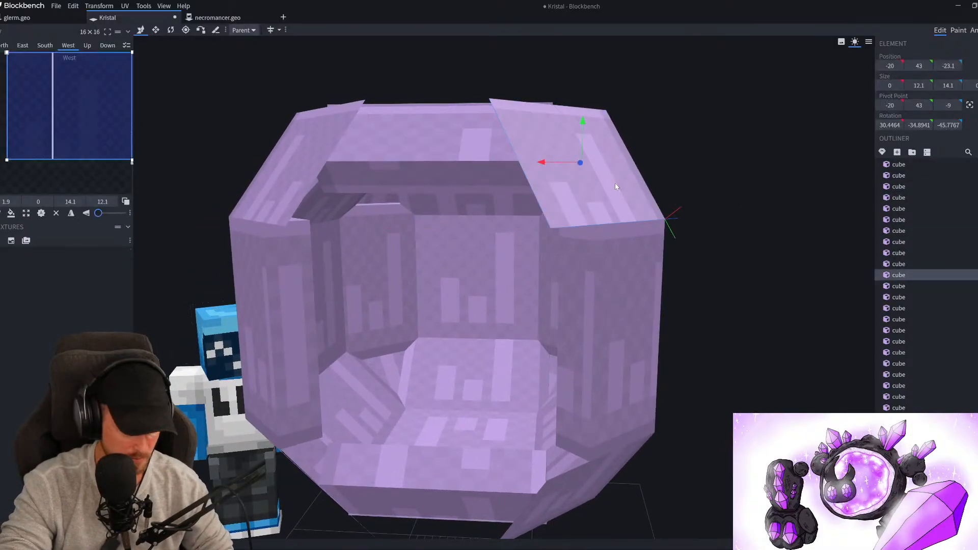
{"action": "key", "text": "ctrl+d"}
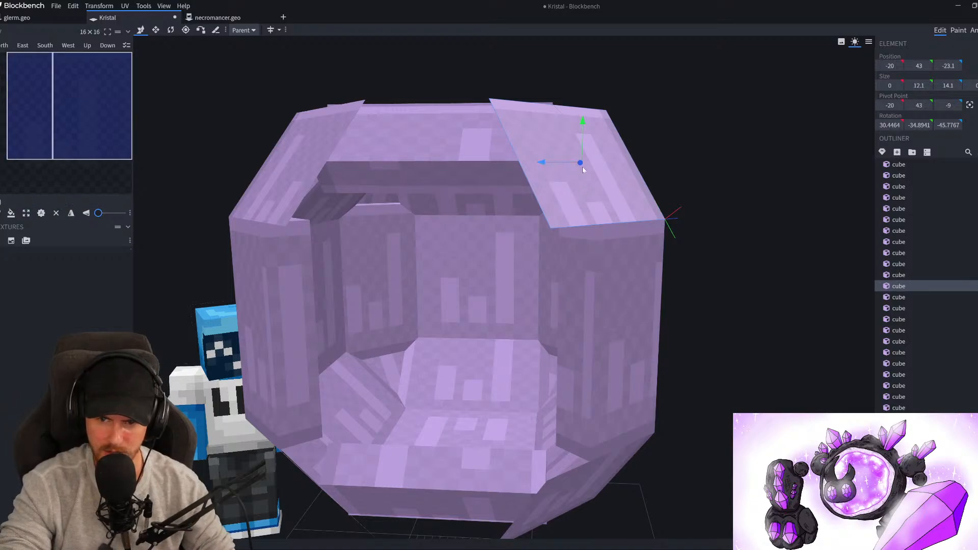
{"action": "left_click_drag", "start_coordinate": [583, 167], "coordinate": [747, 197]}
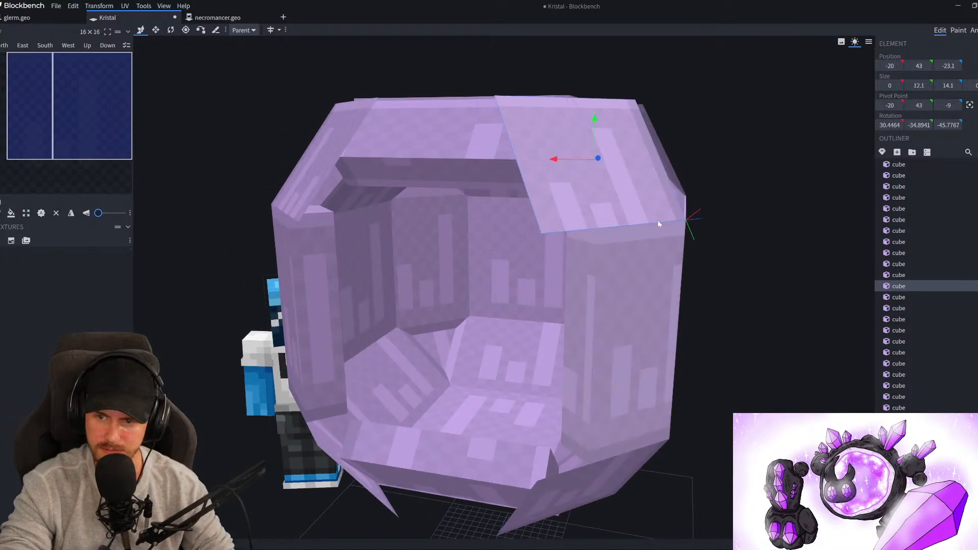
Centre the duplicated panel's pivot point and rotate it in local space to an X rotation of about 2.95 degrees
{"action": "left_click", "coordinate": [243, 30]}
{"action": "key", "text": "r"}
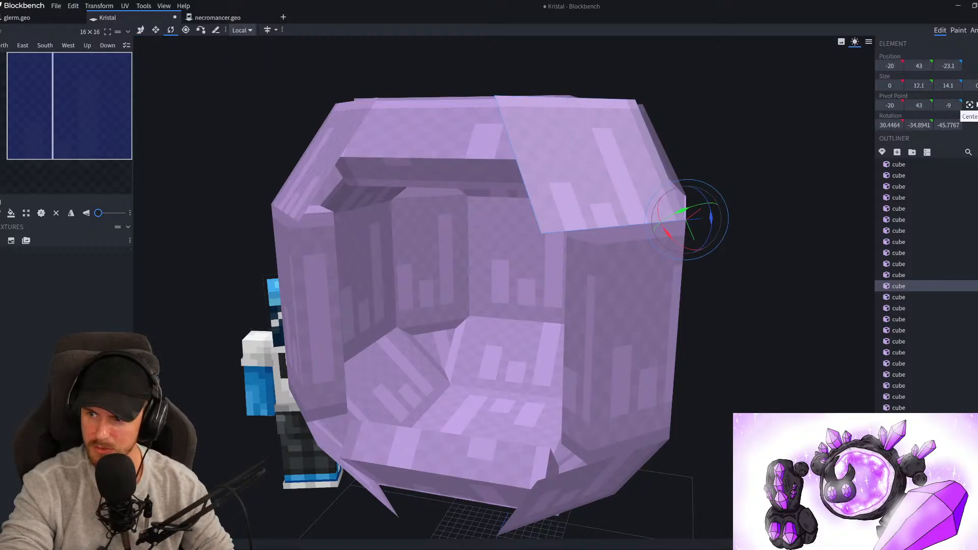
{"action": "left_click", "coordinate": [970, 106]}
{"action": "mouse_move", "coordinate": [579, 182]}
{"action": "left_mouse_down"}
{"action": "mouse_move", "coordinate": [605, 191]}
{"action": "mouse_move", "coordinate": [595, 189]}
{"action": "left_mouse_up"}
{"action": "left_click_drag", "start_coordinate": [749, 248], "coordinate": [677, 246]}
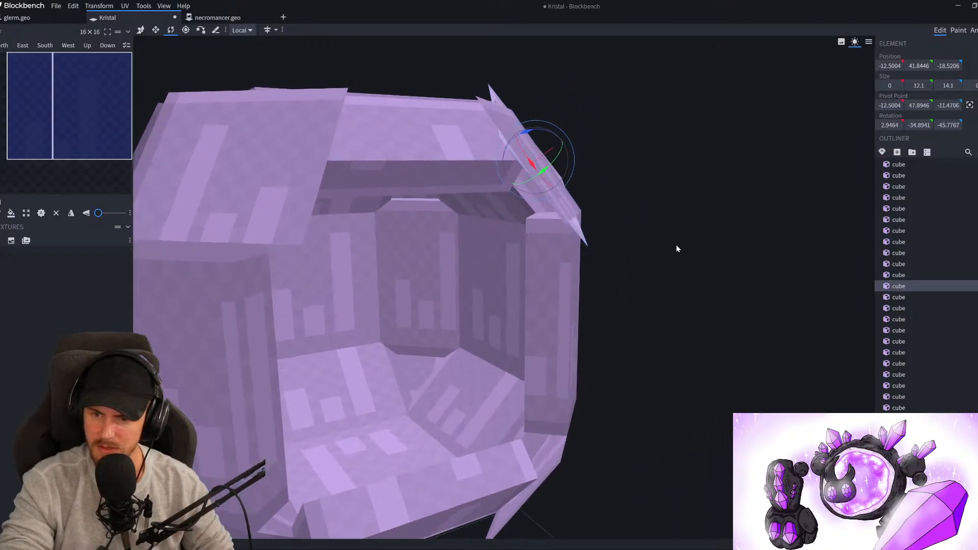
Thicken the duplicated corner panel to an X size of 4 and shift it to an X position of about -11.5
{"action": "key", "text": "v"}
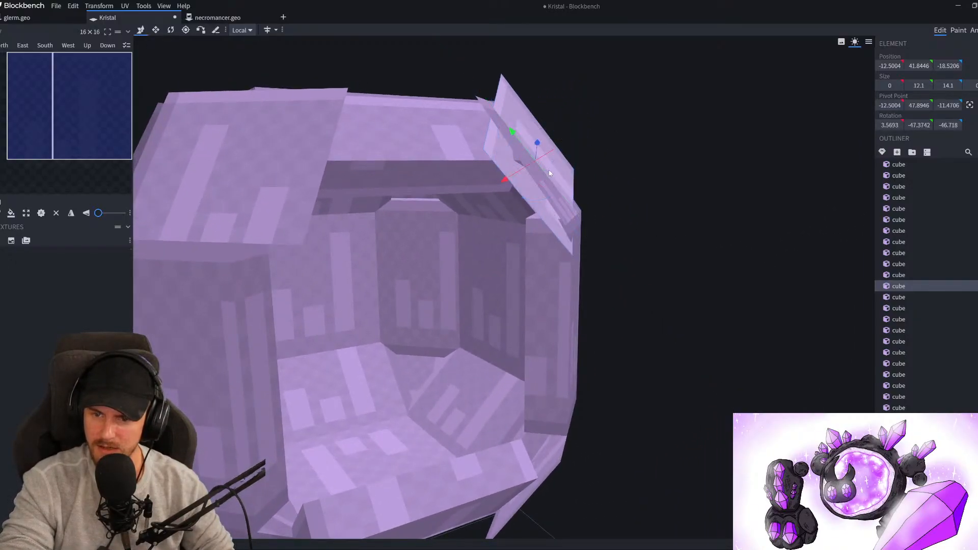
{"action": "key", "text": "s"}
{"action": "left_click_drag", "start_coordinate": [515, 179], "coordinate": [476, 207]}
{"action": "left_click_drag", "start_coordinate": [560, 204], "coordinate": [651, 192]}
{"action": "key", "text": "v"}
{"action": "left_click_drag", "start_coordinate": [472, 209], "coordinate": [459, 220]}
{"action": "left_click_drag", "start_coordinate": [724, 279], "coordinate": [596, 276]}
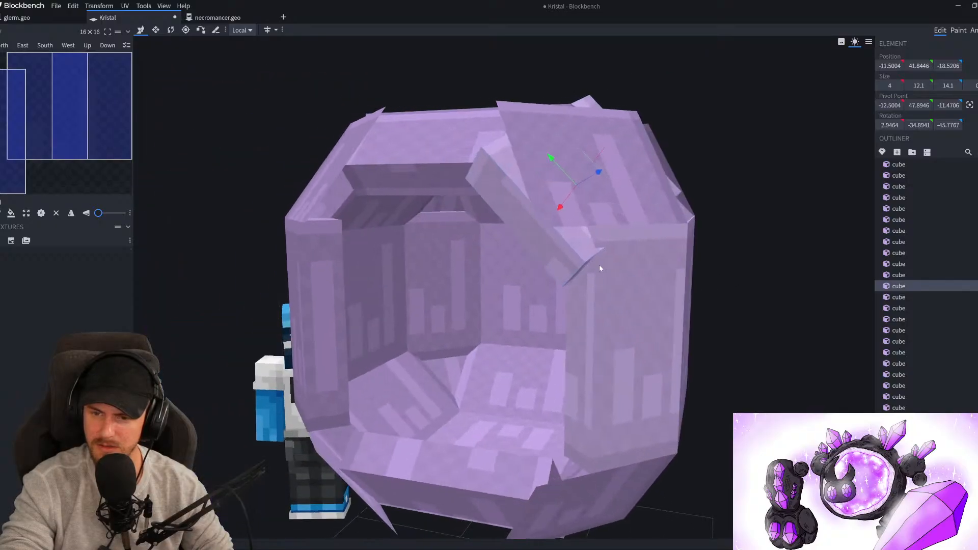
Try fitting the duplicated corner piece beside the opening by moving it to Z position -17.52 and narrowing it to a Z size of 7.1
{"action": "left_click_drag", "start_coordinate": [600, 173], "coordinate": [631, 177]}
{"action": "key", "text": "s"}
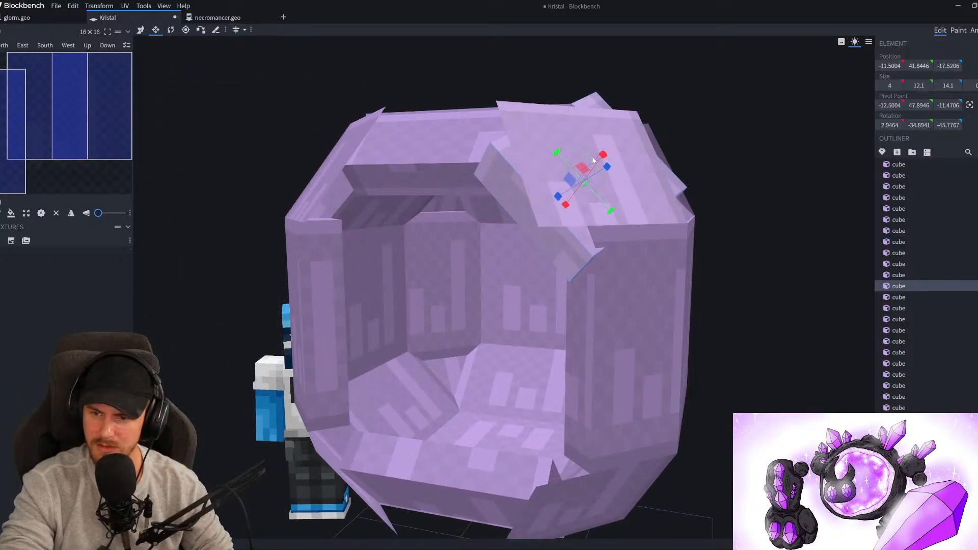
{"action": "left_click_drag", "start_coordinate": [774, 177], "coordinate": [697, 177]}
{"action": "left_click_drag", "start_coordinate": [643, 160], "coordinate": [583, 209]}
{"action": "left_click_drag", "start_coordinate": [281, 148], "coordinate": [689, 181]}
{"action": "scroll", "coordinate": [656, 196], "scroll_direction": "up", "scroll_amount": 5}
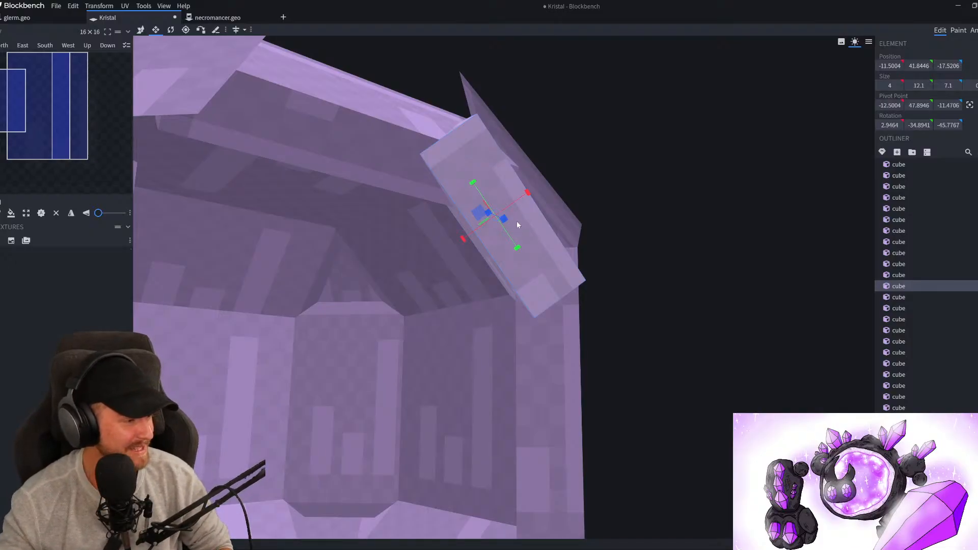
{"action": "scroll", "coordinate": [513, 223], "scroll_direction": "down", "scroll_amount": 6}
{"action": "left_click_drag", "start_coordinate": [654, 301], "coordinate": [637, 312]}
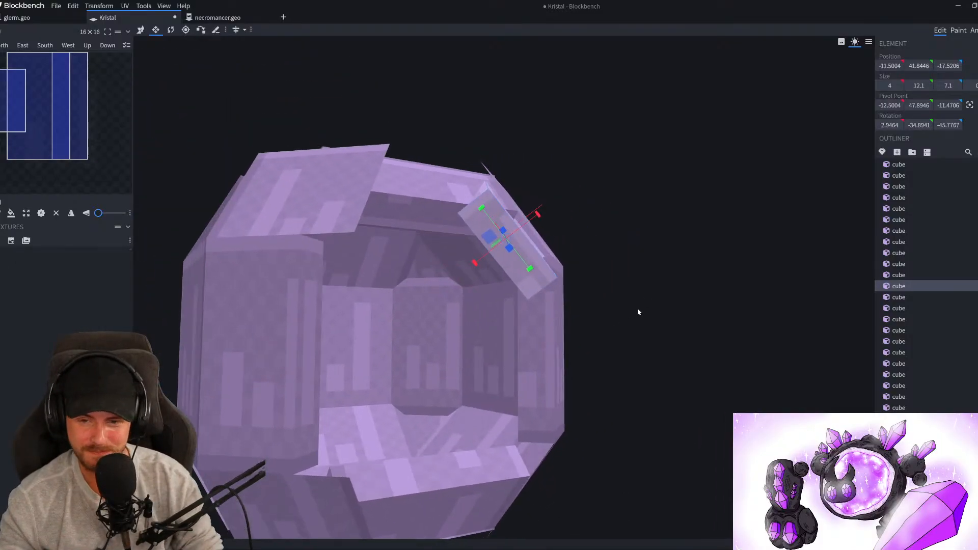
{"action": "scroll", "coordinate": [636, 311], "scroll_direction": "up", "scroll_amount": 5}
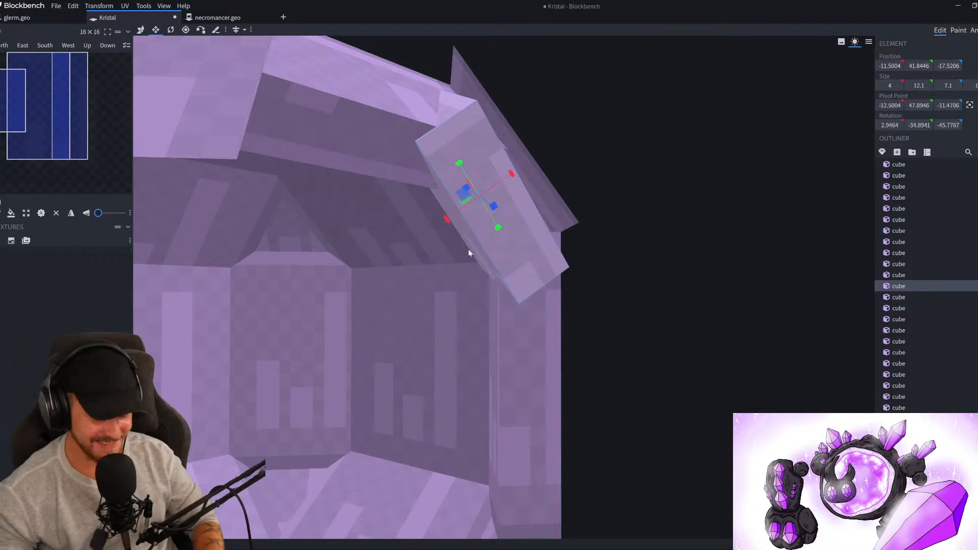
{"action": "scroll", "coordinate": [642, 247], "scroll_direction": "down", "scroll_amount": 8}
{"action": "left_click", "coordinate": [641, 272]}
{"action": "left_click_drag", "start_coordinate": [653, 275], "coordinate": [563, 281]}
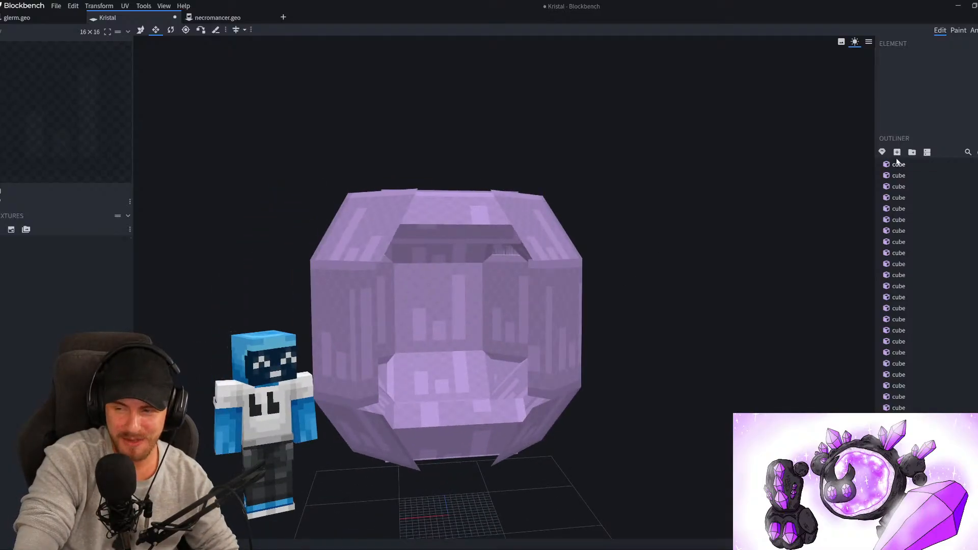
Add a new 2×2×2 cube and move it onto the slanted cube above the front opening, at Y 46 and Z -14
{"action": "left_click", "coordinate": [897, 152]}
{"action": "left_click_drag", "start_coordinate": [797, 239], "coordinate": [573, 357]}
{"action": "left_click_drag", "start_coordinate": [662, 447], "coordinate": [647, 402]}
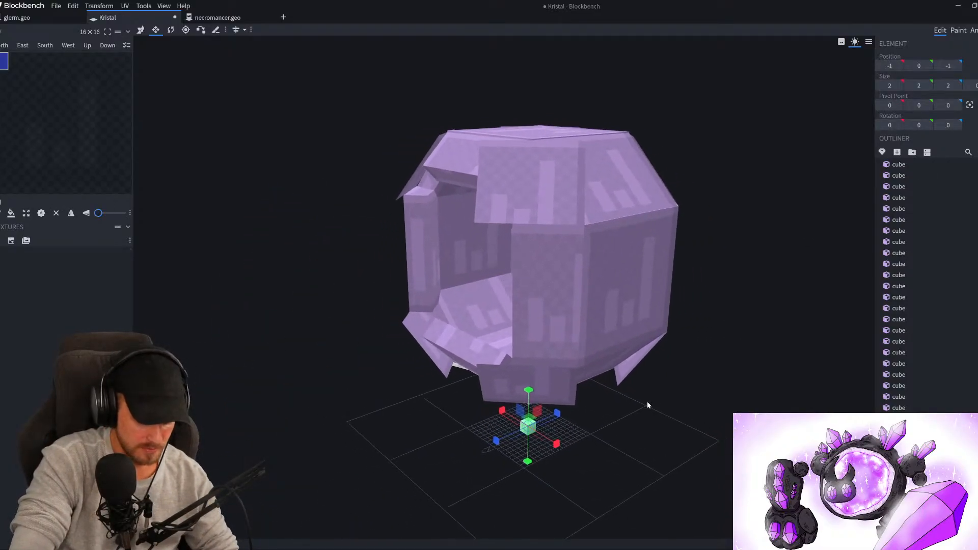
{"action": "key", "text": "v"}
{"action": "left_click_drag", "start_coordinate": [530, 393], "coordinate": [486, 55]}
{"action": "right_click_drag", "start_coordinate": [580, 94], "coordinate": [592, 139]}
{"action": "left_click_drag", "start_coordinate": [573, 128], "coordinate": [469, 204]}
{"action": "scroll", "coordinate": [263, 268], "scroll_direction": "up", "scroll_amount": 2}
{"action": "scroll", "coordinate": [263, 267], "scroll_direction": "up", "scroll_amount": 5}
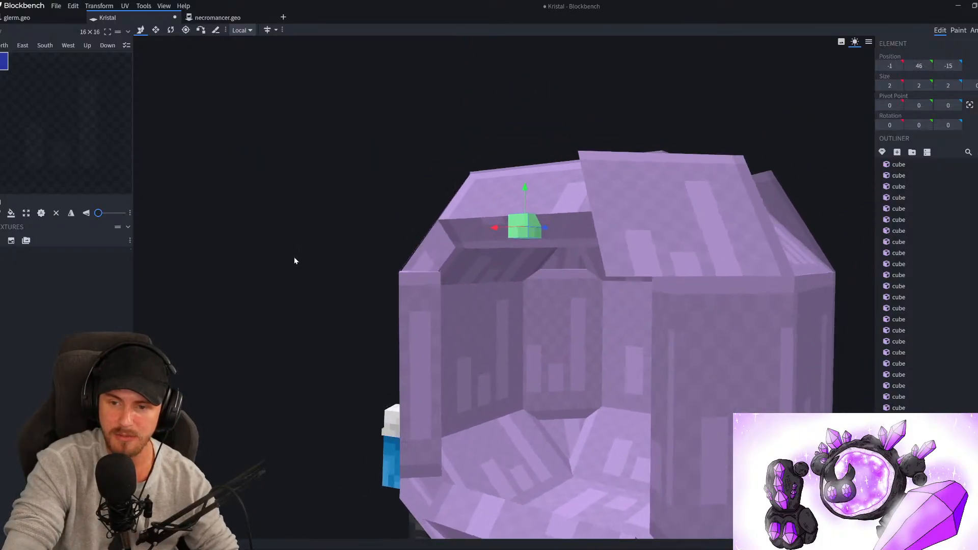
{"action": "left_click_drag", "start_coordinate": [346, 213], "coordinate": [622, 194]}
{"action": "left_click_drag", "start_coordinate": [312, 180], "coordinate": [531, 221]}
Widen the small cube above the front opening evenly on both sides to an X size of 6
{"action": "key", "text": "s"}
{"action": "scroll", "coordinate": [543, 217], "scroll_direction": "down", "scroll_amount": 3}
{"action": "scroll", "coordinate": [559, 218], "scroll_direction": "up", "scroll_amount": 1}
{"action": "left_click_drag", "start_coordinate": [265, 157], "coordinate": [228, 163]}
Centre the small cube's pivot point and rotate it 30 degrees around the X axis
{"action": "key", "text": "r"}
{"action": "left_click", "coordinate": [540, 218]}
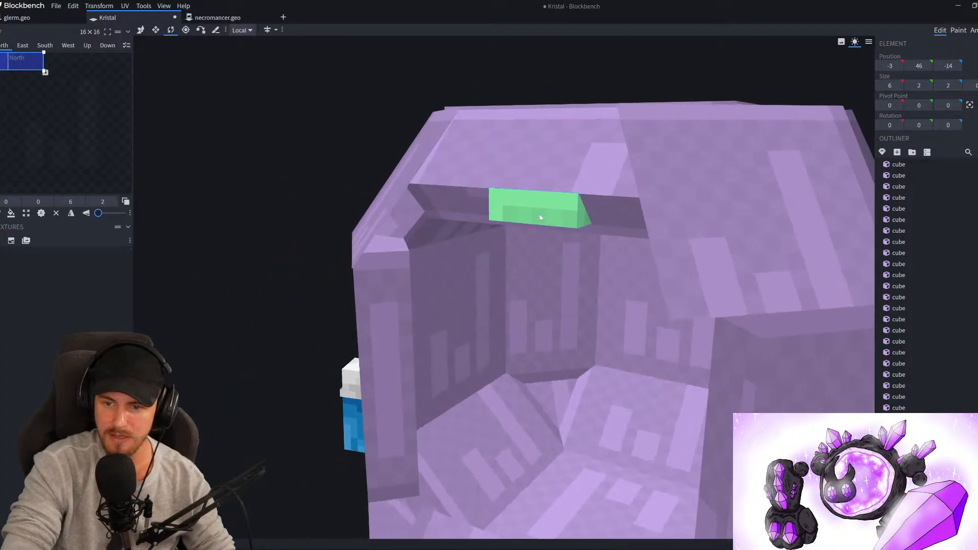
{"action": "left_click", "coordinate": [971, 105]}
{"action": "left_click_drag", "start_coordinate": [530, 189], "coordinate": [534, 182]}
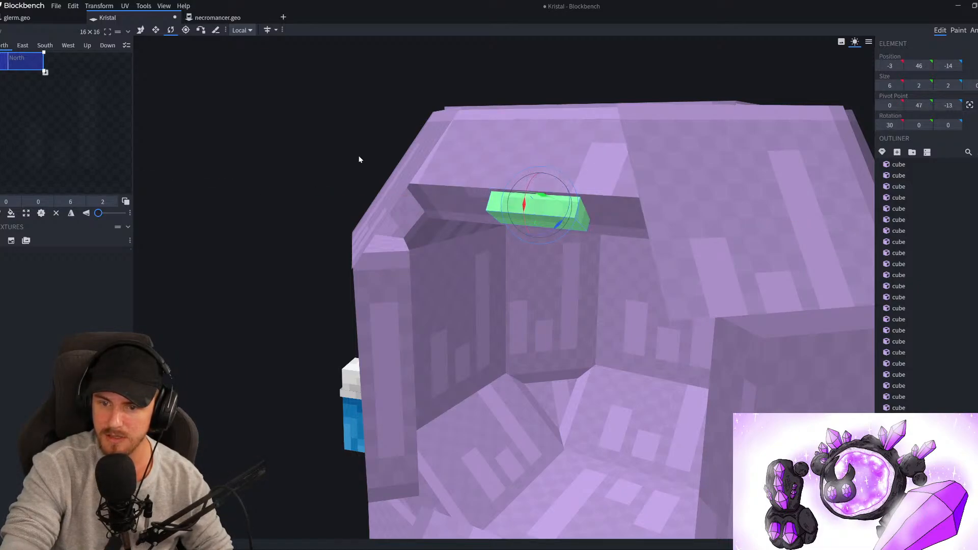
Shift the small cube above the front opening to Z -14.4 and extend its Z size to 3
{"action": "left_click_drag", "start_coordinate": [357, 156], "coordinate": [322, 158]}
{"action": "key", "text": "v"}
{"action": "left_click_drag", "start_coordinate": [612, 224], "coordinate": [611, 225], "text": "ctrl"}
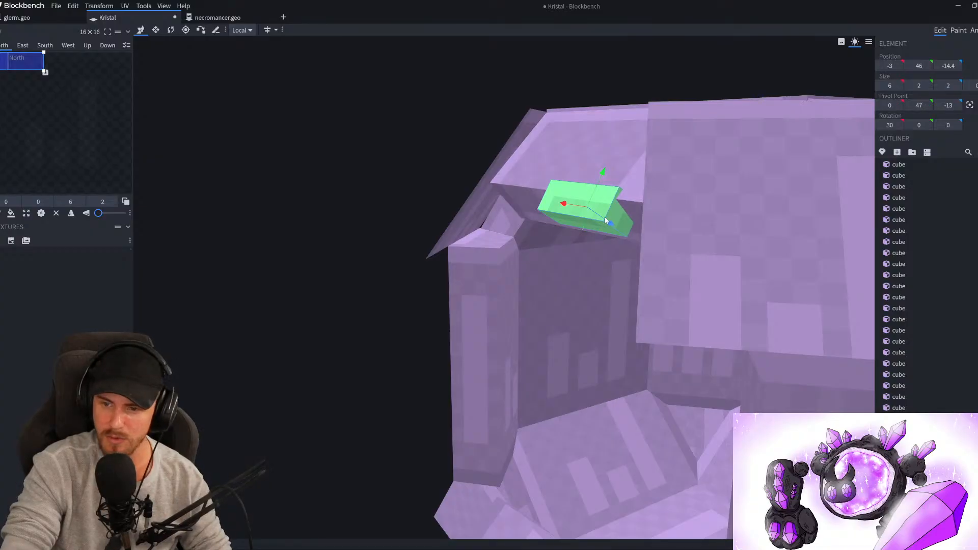
{"action": "key", "text": "s"}
{"action": "left_click_drag", "start_coordinate": [612, 225], "coordinate": [623, 236]}
{"action": "left_click_drag", "start_coordinate": [319, 161], "coordinate": [445, 103]}
Move the small cube's pivot point straight down in global space to Y 34, at the centre of the opening
{"action": "key", "text": "p"}
{"action": "scroll", "coordinate": [272, 186], "scroll_direction": "down", "scroll_amount": 4}
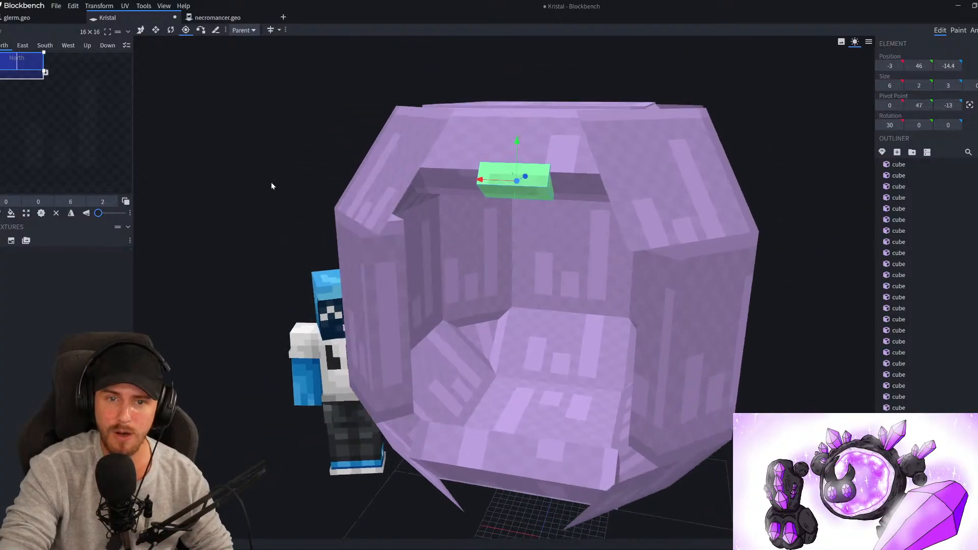
{"action": "left_click_drag", "start_coordinate": [271, 188], "coordinate": [241, 59]}
{"action": "left_click", "coordinate": [243, 30]}
{"action": "left_click", "coordinate": [247, 47]}
{"action": "scroll", "coordinate": [411, 77], "scroll_direction": "up", "scroll_amount": 3}
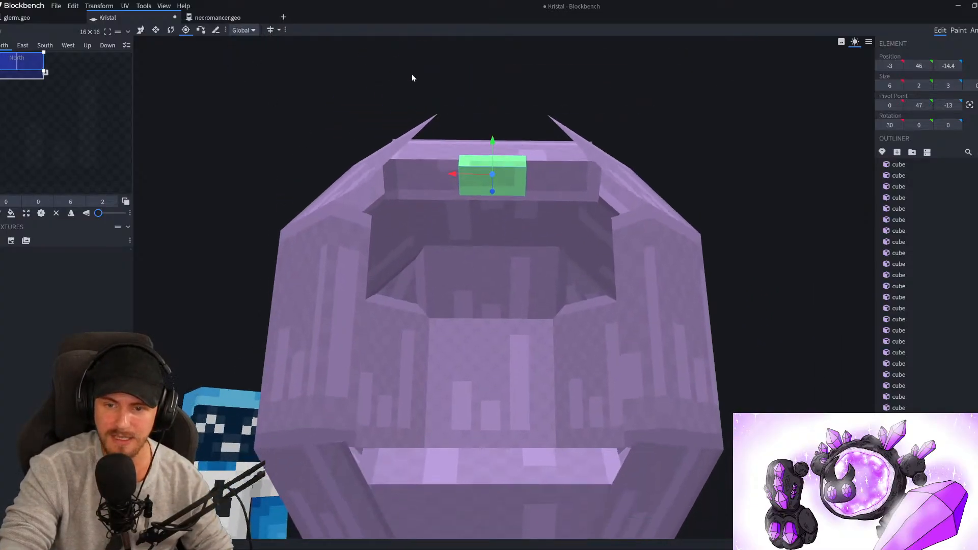
{"action": "left_click_drag", "start_coordinate": [493, 145], "coordinate": [504, 252]}
{"action": "left_click_drag", "start_coordinate": [860, 259], "coordinate": [856, 299]}
{"action": "scroll", "coordinate": [537, 243], "scroll_direction": "down", "scroll_amount": 4}
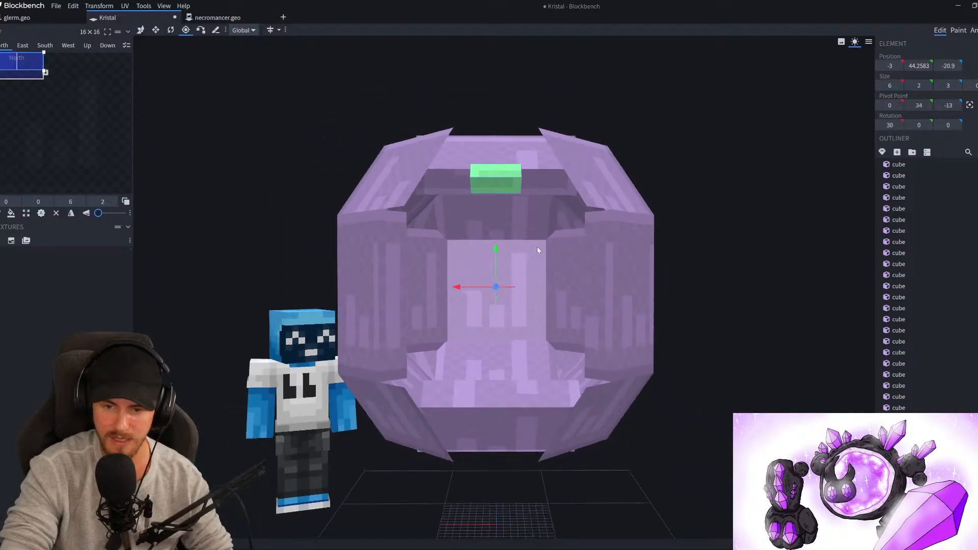
{"action": "scroll", "coordinate": [537, 248], "scroll_direction": "up", "scroll_amount": 2}
Duplicate the small cube and rotate the copy 22.5 degrees around the global Z axis
{"action": "key", "text": "v"}
{"action": "key", "text": "r"}
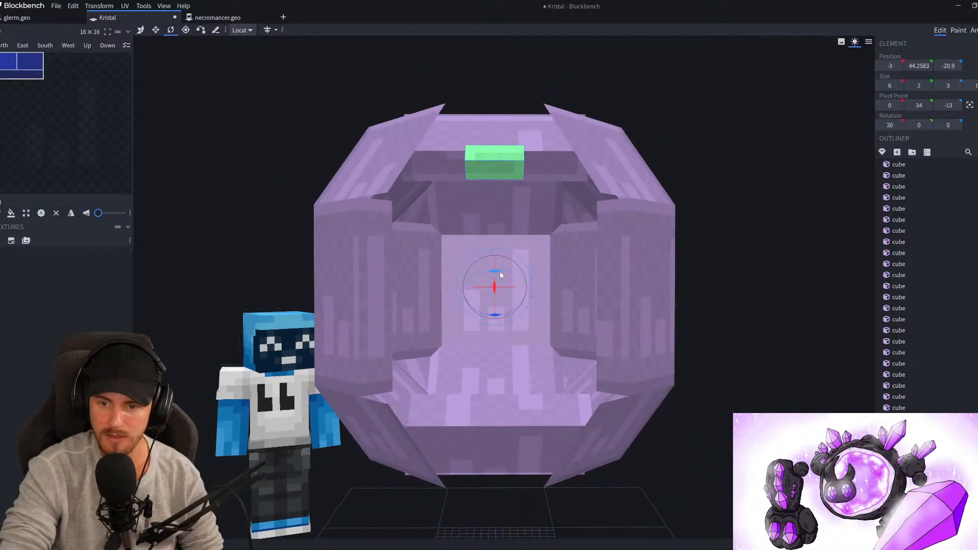
{"action": "left_click", "coordinate": [242, 30]}
{"action": "left_click", "coordinate": [250, 42]}
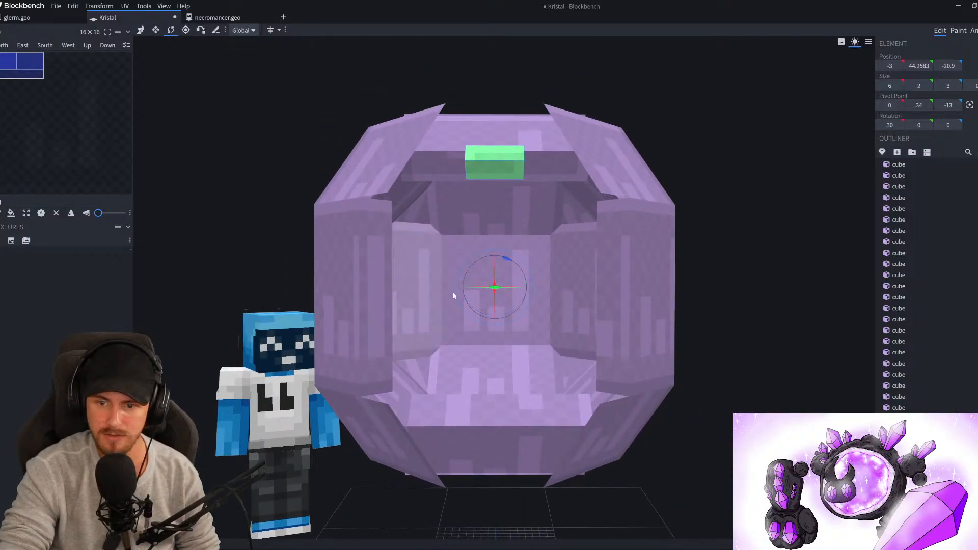
{"action": "left_click_drag", "start_coordinate": [507, 258], "coordinate": [516, 274]}
{"action": "left_click", "coordinate": [489, 169]}
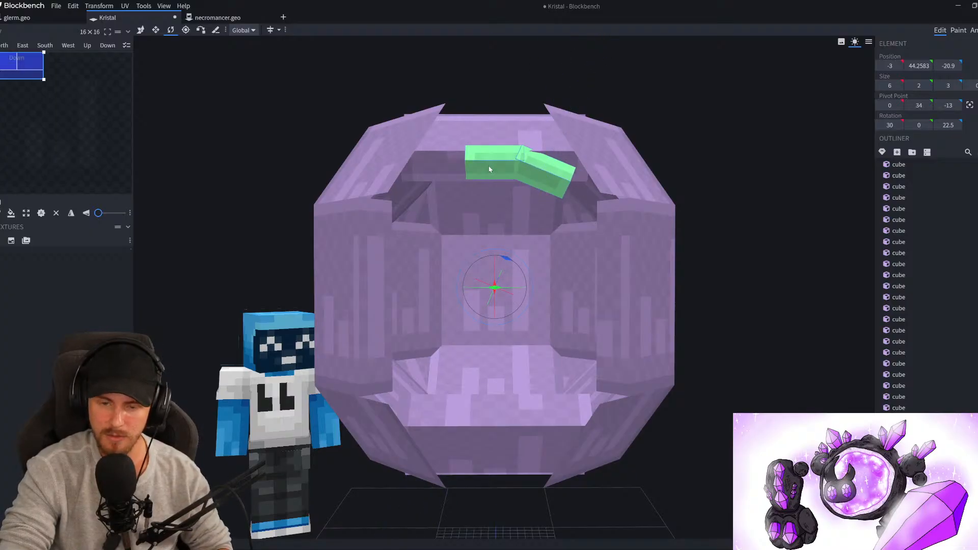
Add two more copies of the segment around the opening, rotated to 45 and 67.5 degrees around Z
{"action": "key", "text": "ctrl+d"}
{"action": "left_click_drag", "start_coordinate": [512, 262], "coordinate": [526, 285]}
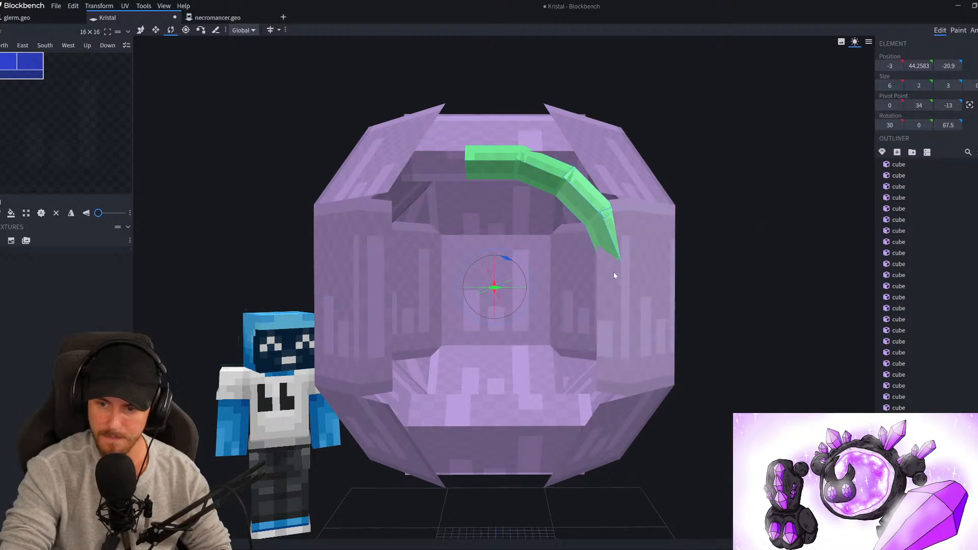
{"action": "key", "text": "ctrl+d"}
{"action": "mouse_move", "coordinate": [525, 279]}
{"action": "left_mouse_down"}
{"action": "mouse_move", "coordinate": [524, 294]}
{"action": "mouse_move", "coordinate": [525, 286]}
{"action": "left_mouse_up"}
Hide the shell corner piece covering the ring's path and continue the segment copies around Z to 112.5 degrees
{"action": "left_click", "coordinate": [636, 297]}
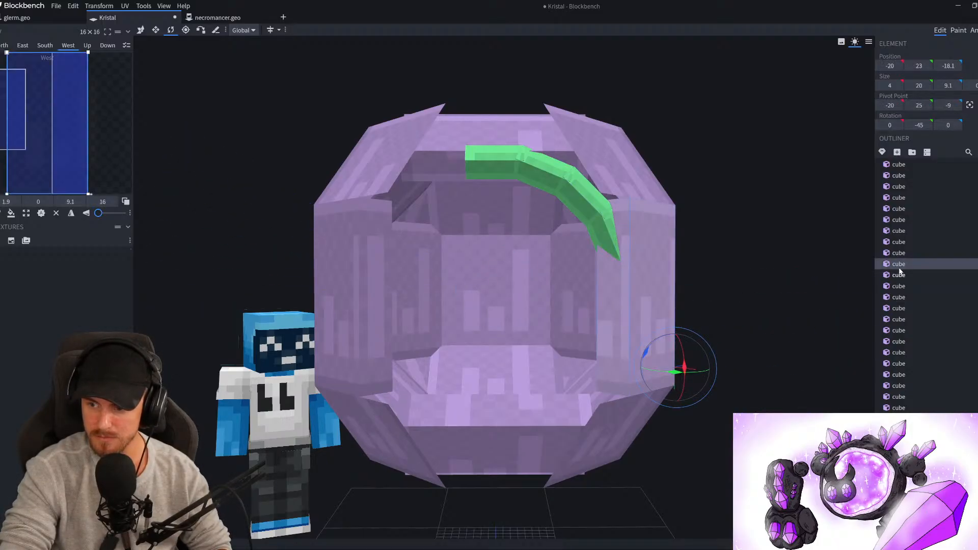
{"action": "left_click", "coordinate": [584, 207]}
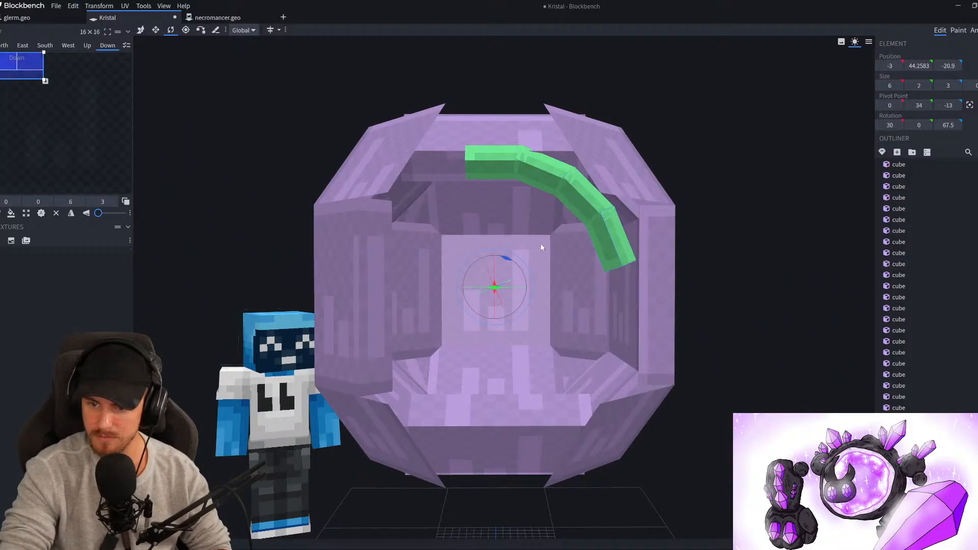
{"action": "left_click_drag", "start_coordinate": [502, 261], "coordinate": [520, 281]}
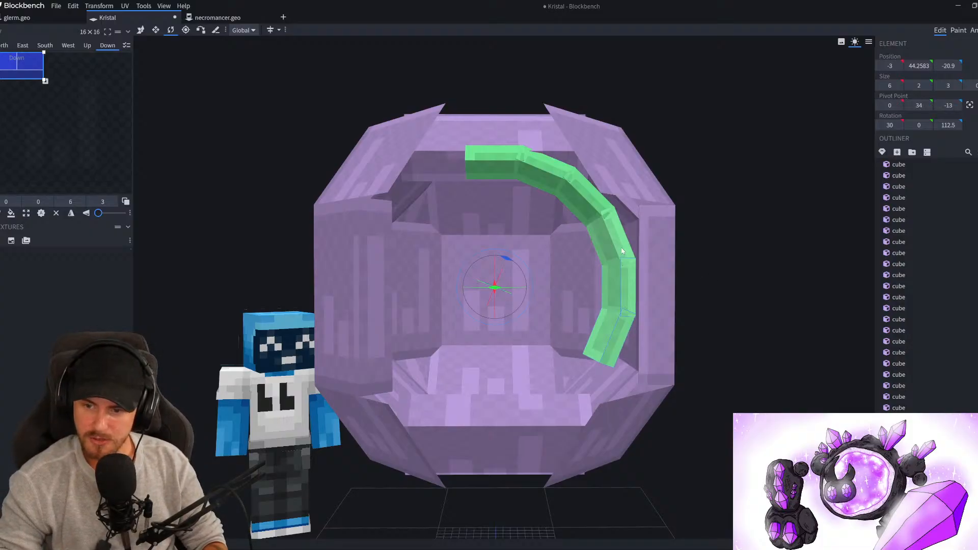
Keep duplicating segments in 22.5-degree increments around Z until the last copy sits at -22.5 degrees
{"action": "left_click", "coordinate": [508, 171]}
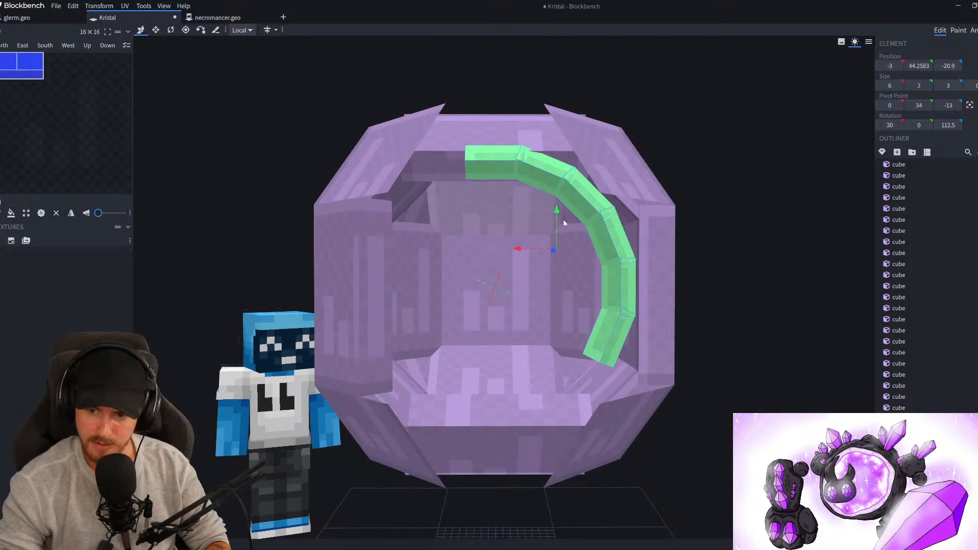
{"action": "left_click_drag", "start_coordinate": [512, 261], "coordinate": [506, 334]}
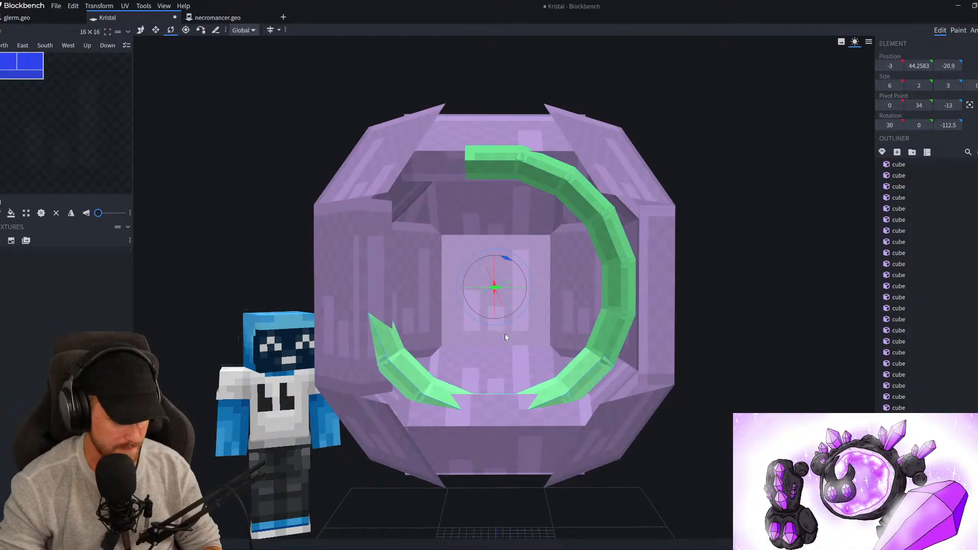
{"action": "left_click_drag", "start_coordinate": [516, 267], "coordinate": [510, 306]}
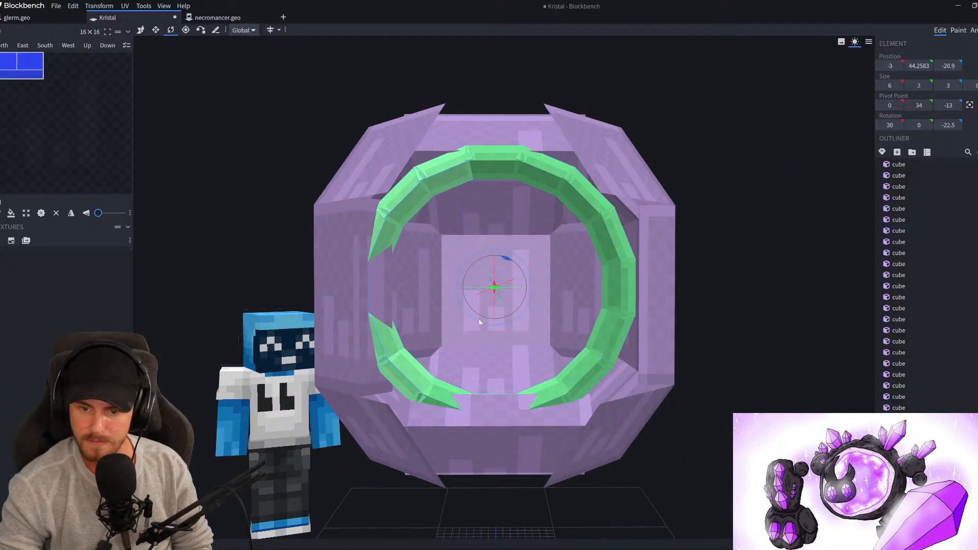
Delete the redundant overlapping segments on the lower part of the ring
{"action": "left_click", "coordinate": [410, 367]}
{"action": "key", "text": "Delete"}
{"action": "left_click", "coordinate": [399, 358]}
{"action": "key", "text": "Delete"}
Hide the other shell corner piece covering the ring and try deleting the segment rotated to -90 degrees
{"action": "left_click", "coordinate": [405, 283]}
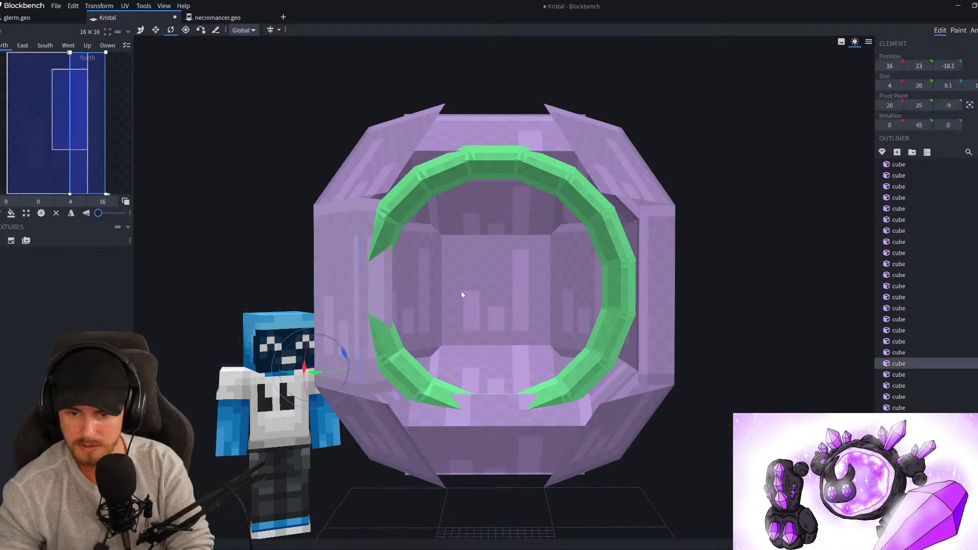
{"action": "left_click", "coordinate": [976, 365]}
{"action": "left_click", "coordinate": [386, 287]}
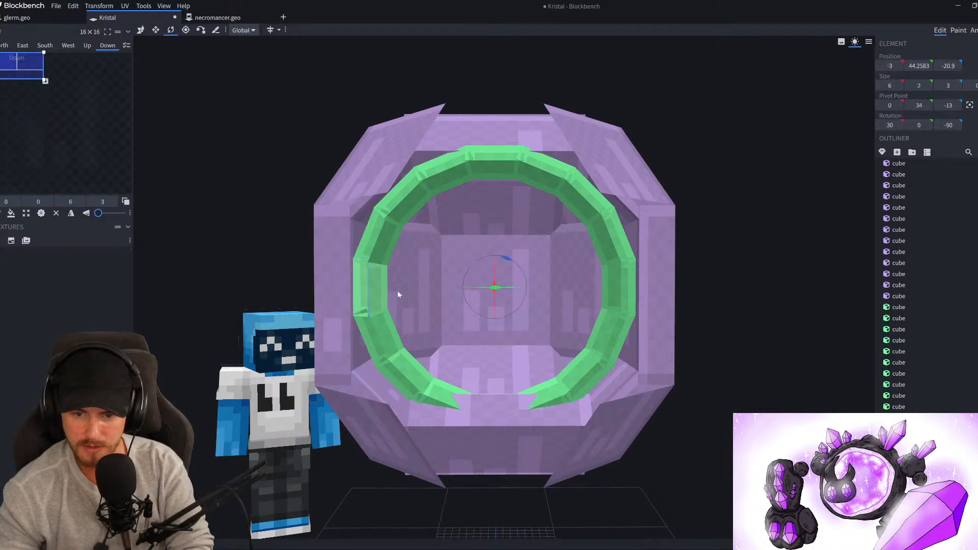
{"action": "key", "text": "Delete"}
{"action": "key", "text": "ctrl+z"}
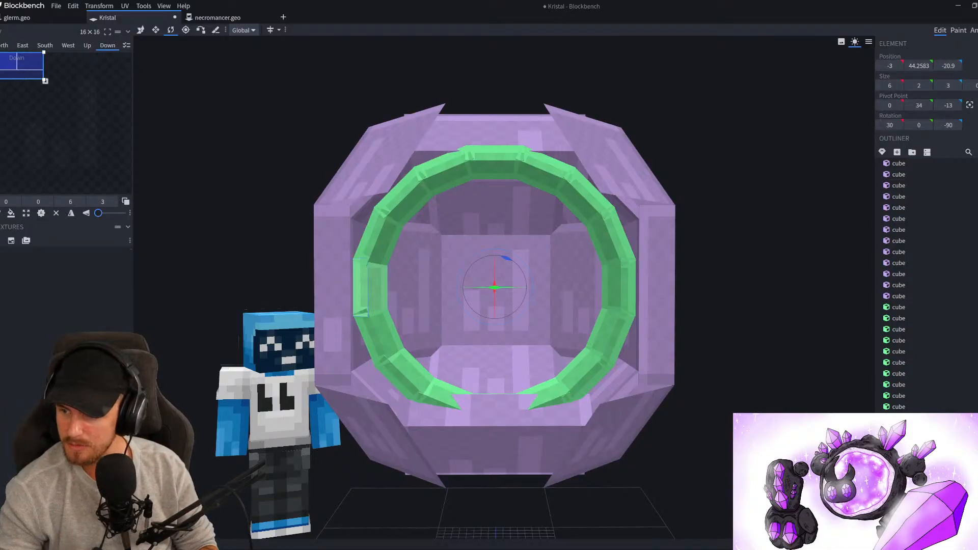
Make both hidden shell corner pieces beside the opening visible again
{"action": "left_click", "coordinate": [976, 230]}
{"action": "scroll", "coordinate": [976, 238], "scroll_direction": "up", "scroll_amount": 3}
{"action": "left_click", "coordinate": [976, 249]}
{"action": "scroll", "coordinate": [724, 323], "scroll_direction": "down", "scroll_amount": 5}
{"action": "scroll", "coordinate": [724, 323], "scroll_direction": "up", "scroll_amount": 4}
Trim the front edges of both shell corner pieces beside the opening to Z -17.1, giving a Z size of 8.1
{"action": "left_click_drag", "start_coordinate": [723, 323], "coordinate": [698, 355]}
{"action": "left_click", "coordinate": [666, 335]}
{"action": "key", "text": "s"}
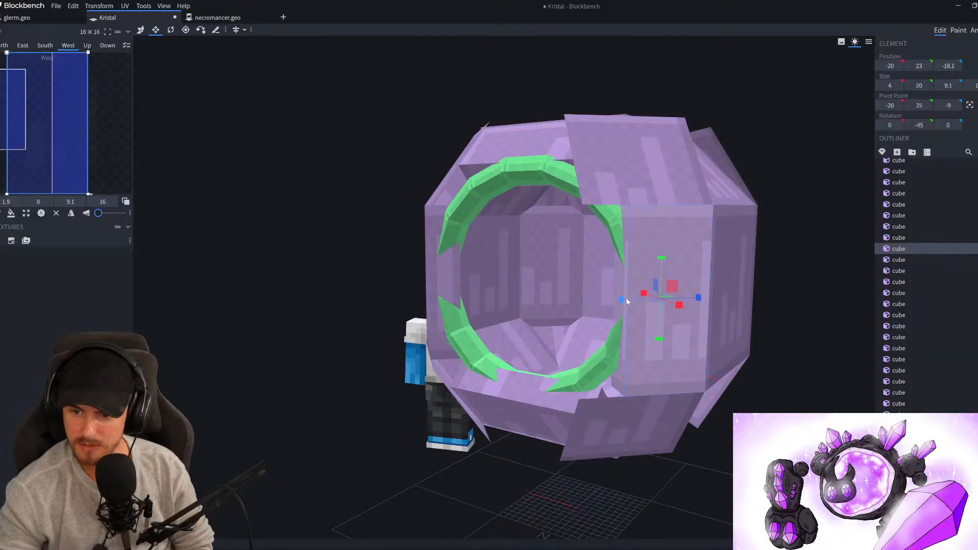
{"action": "left_click_drag", "start_coordinate": [626, 301], "coordinate": [632, 305]}
{"action": "left_click_drag", "start_coordinate": [353, 282], "coordinate": [384, 300]}
{"action": "left_click", "coordinate": [378, 280]}
{"action": "scroll", "coordinate": [683, 379], "scroll_direction": "up", "scroll_amount": 2}
{"action": "left_click_drag", "start_coordinate": [691, 383], "coordinate": [576, 384]}
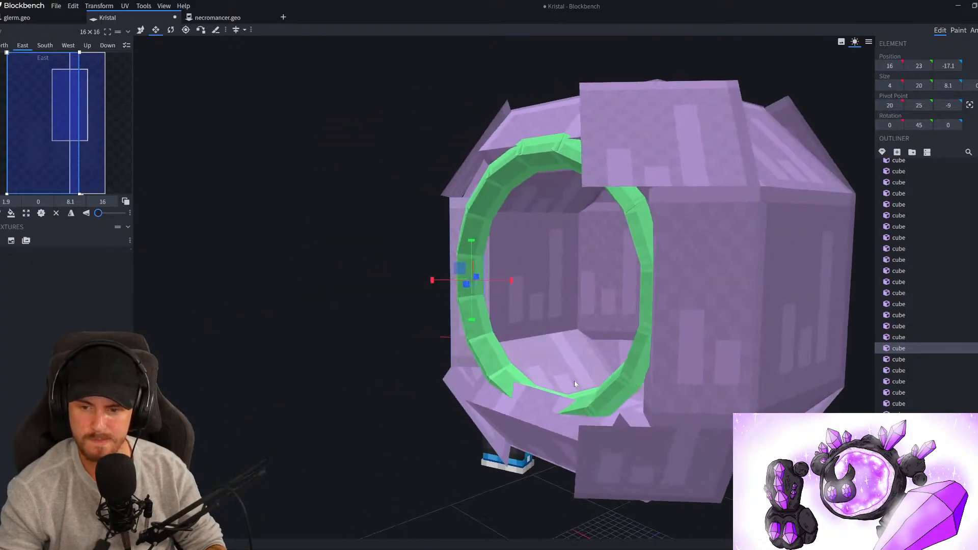
Put all the ring segments into a new group and centre the group's pivot point
{"action": "left_click", "coordinate": [550, 393]}
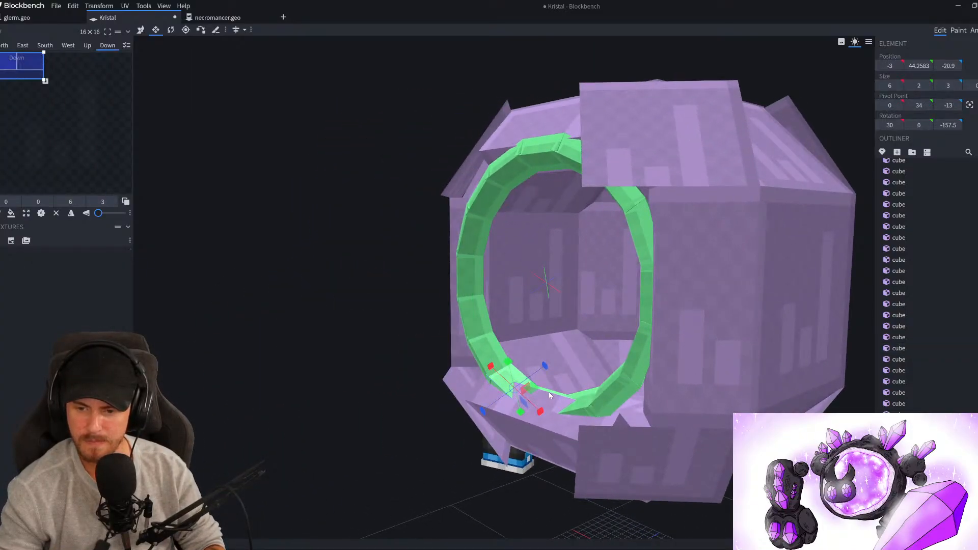
{"action": "left_click", "coordinate": [899, 470]}
{"action": "left_click", "coordinate": [899, 459]}
{"action": "scroll", "coordinate": [899, 459], "scroll_direction": "down", "scroll_amount": 4}
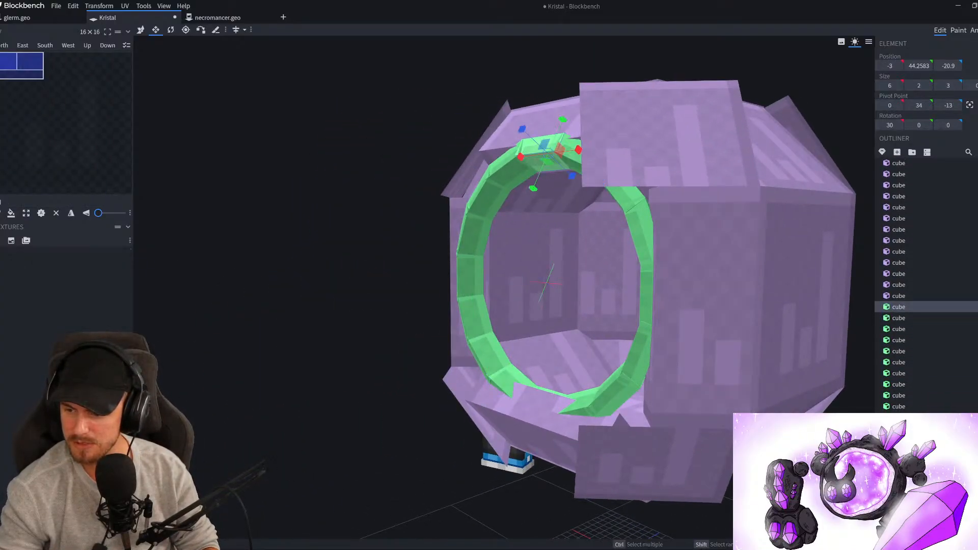
{"action": "left_click", "coordinate": [912, 152]}
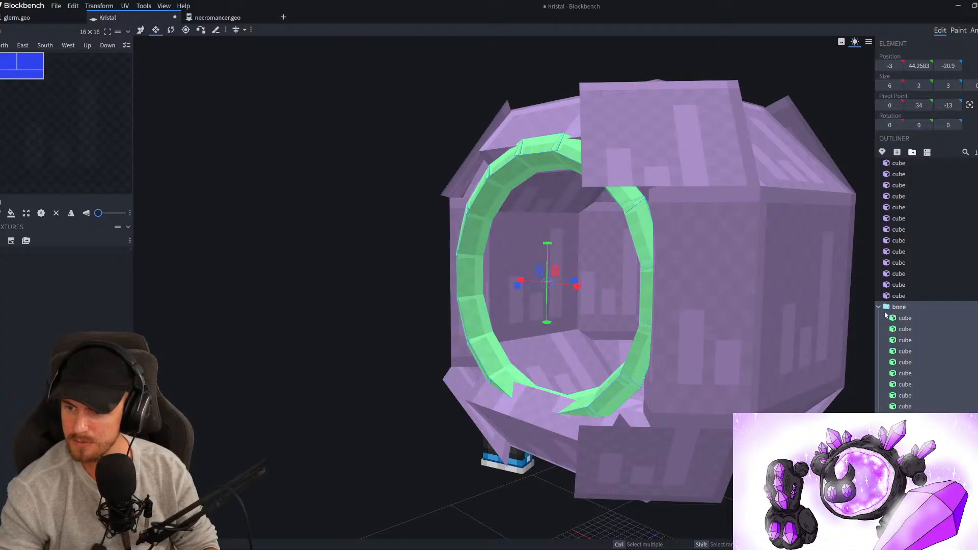
{"action": "left_click", "coordinate": [893, 307]}
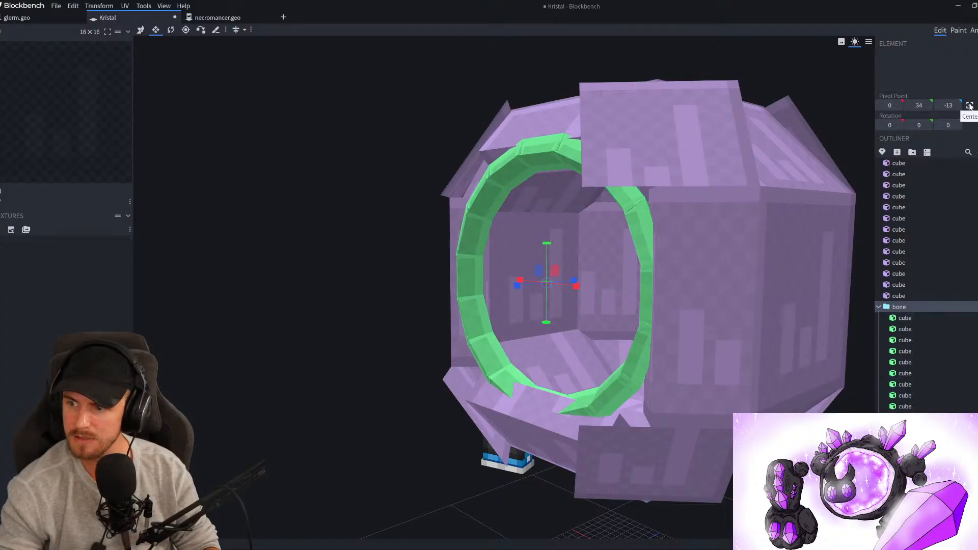
{"action": "left_click", "coordinate": [99, 5]}
{"action": "left_click", "coordinate": [100, 17]}
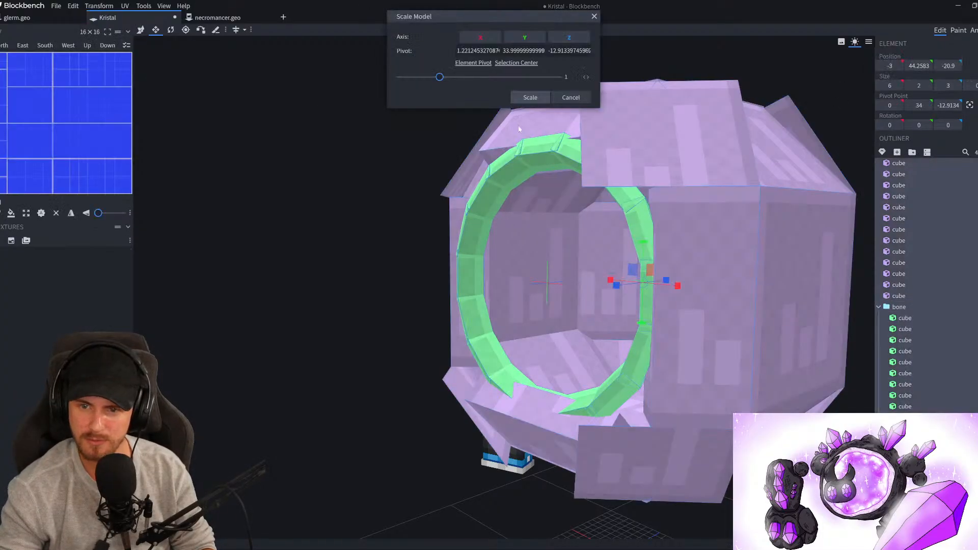
{"action": "left_click_drag", "start_coordinate": [440, 77], "coordinate": [442, 78]}
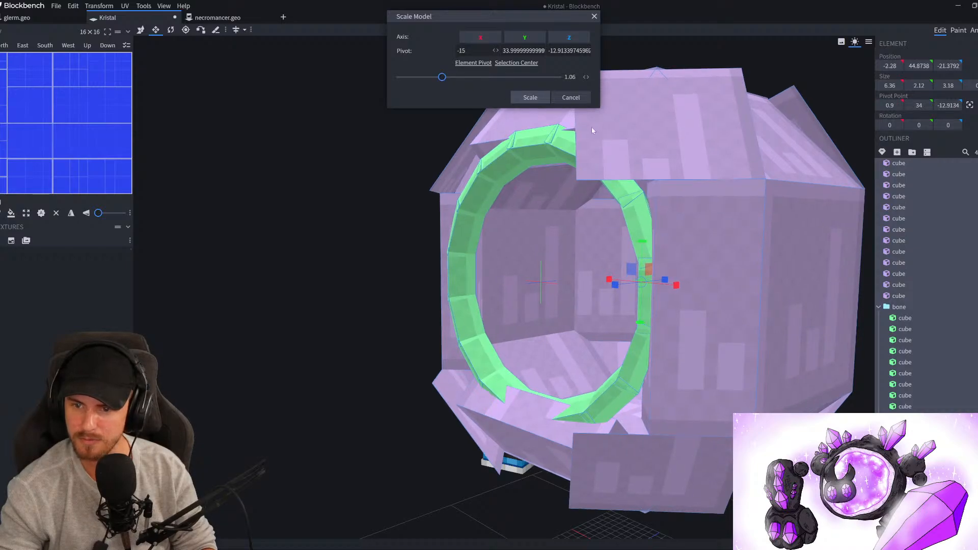
{"action": "left_click", "coordinate": [583, 98]}
Try scaling only the ring group by 1.08 with the scale pivot at X -15
{"action": "left_click", "coordinate": [899, 307]}
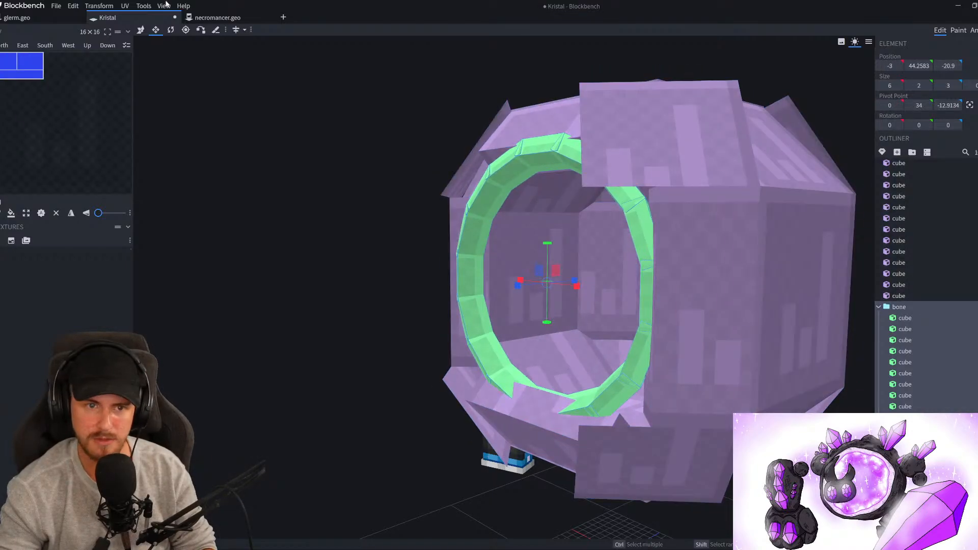
{"action": "left_click", "coordinate": [99, 5]}
{"action": "left_click", "coordinate": [104, 16]}
{"action": "left_click_drag", "start_coordinate": [439, 79], "coordinate": [443, 80]}
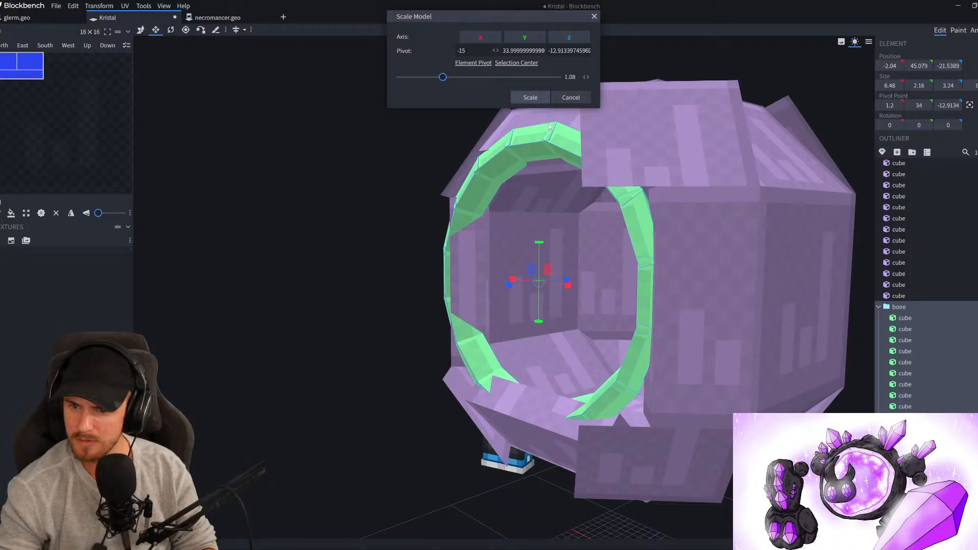
{"action": "left_click", "coordinate": [530, 99]}
{"action": "left_click_drag", "start_coordinate": [334, 170], "coordinate": [401, 167]}
{"action": "key", "text": "ctrl+z"}
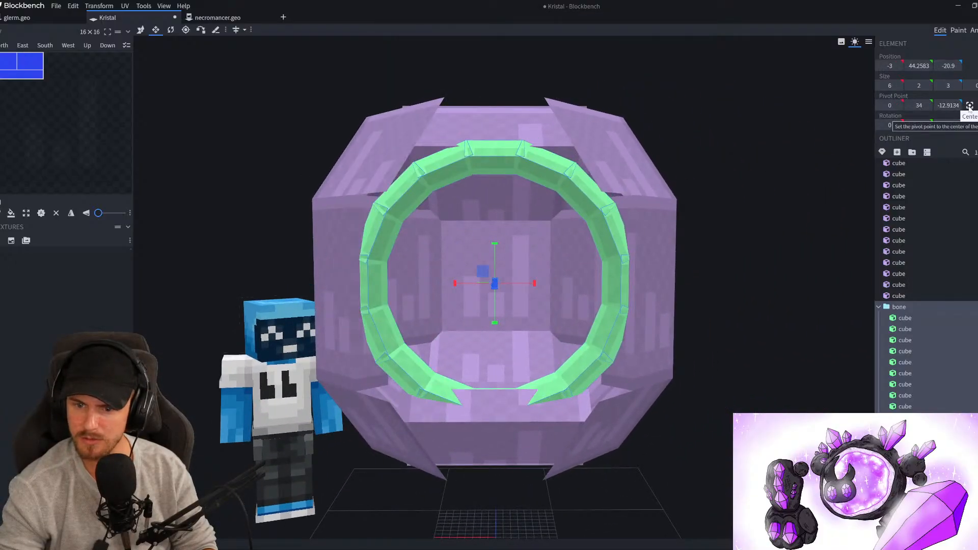
Scale the ring group by 1.13 about the pivot 0, 34, -13
{"action": "left_click", "coordinate": [99, 6]}
{"action": "left_click", "coordinate": [108, 21]}
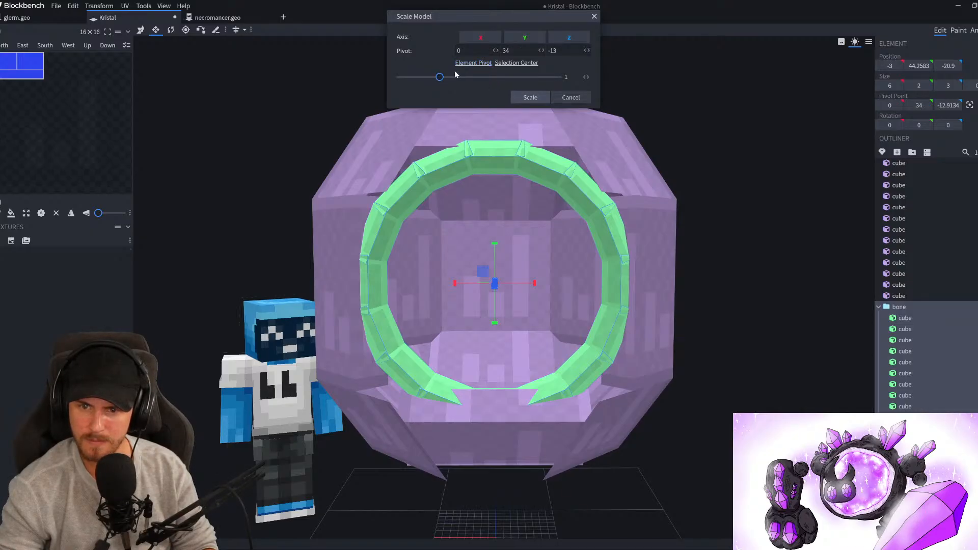
{"action": "mouse_move", "coordinate": [443, 81]}
{"action": "left_mouse_down"}
{"action": "mouse_move", "coordinate": [486, 83]}
{"action": "mouse_move", "coordinate": [445, 96]}
{"action": "left_mouse_up"}
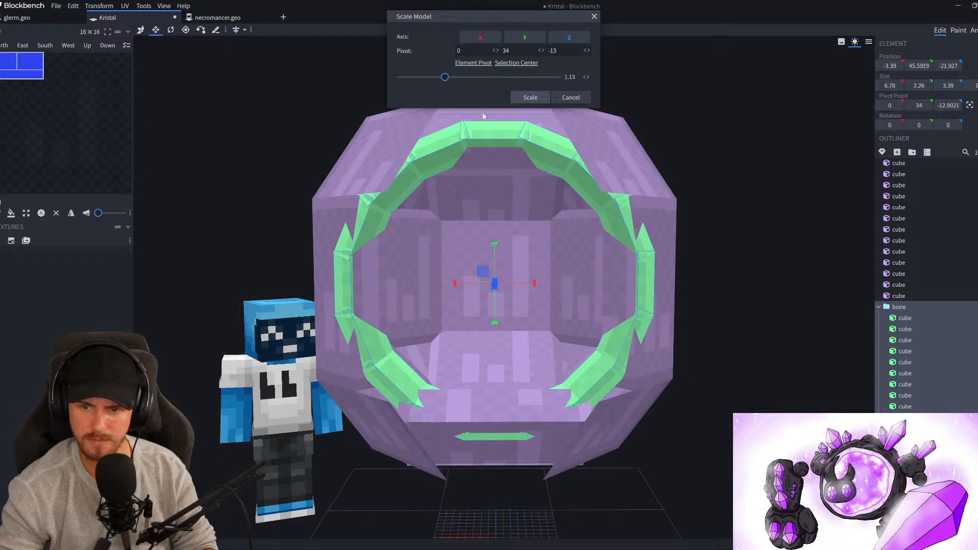
{"action": "left_click", "coordinate": [531, 97]}
Rotate the enlarged ring group 5 degrees around the X axis
{"action": "left_click_drag", "start_coordinate": [791, 203], "coordinate": [582, 250]}
{"action": "key", "text": "r"}
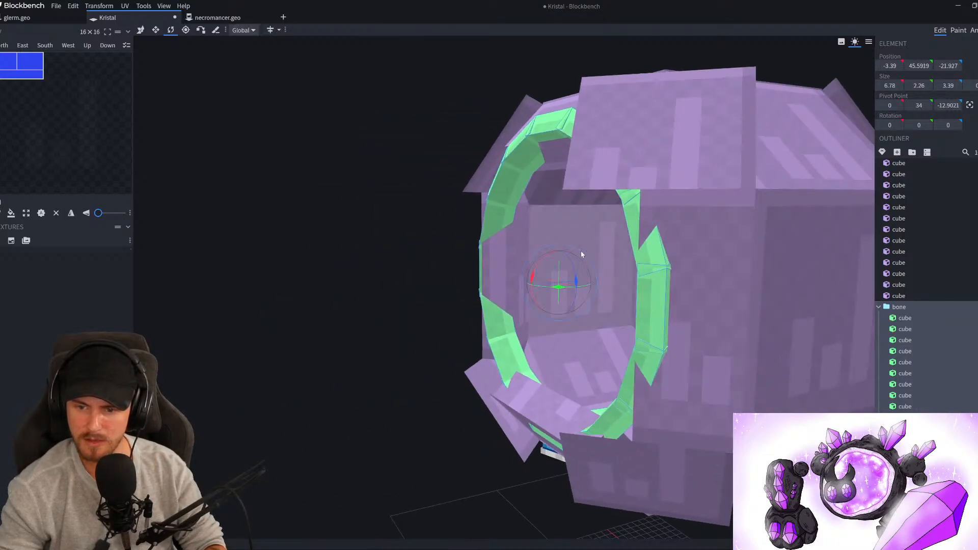
{"action": "left_click_drag", "start_coordinate": [532, 271], "coordinate": [534, 272]}
{"action": "left_click_drag", "start_coordinate": [408, 277], "coordinate": [429, 263]}
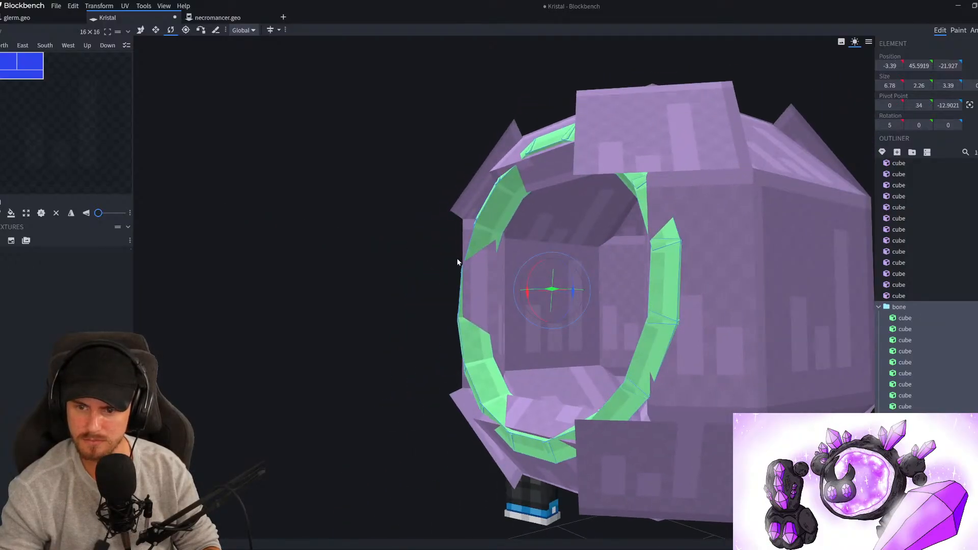
Scale the tilted ring group by 0.94 with the scale pivot at X -15
{"action": "left_click", "coordinate": [99, 6]}
{"action": "left_click", "coordinate": [112, 24]}
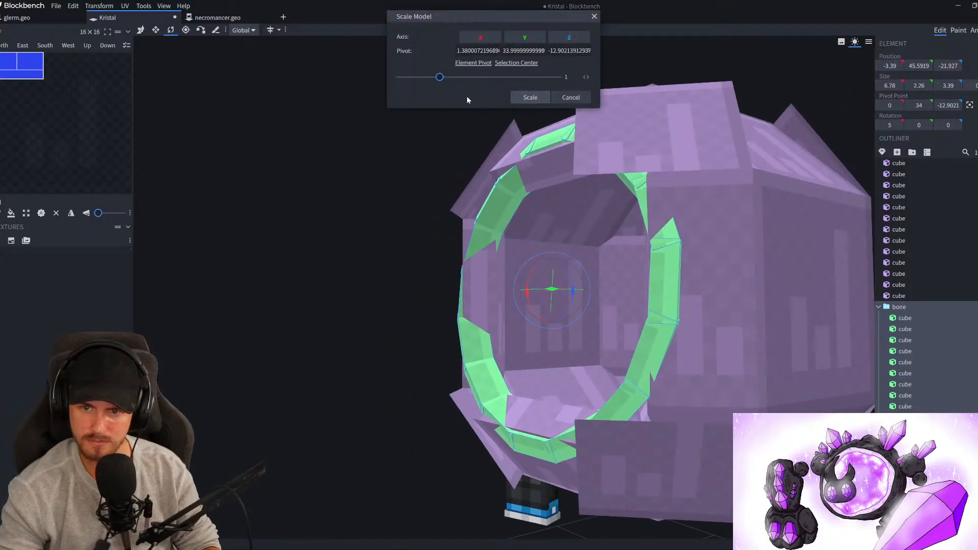
{"action": "left_click_drag", "start_coordinate": [438, 79], "coordinate": [439, 80]}
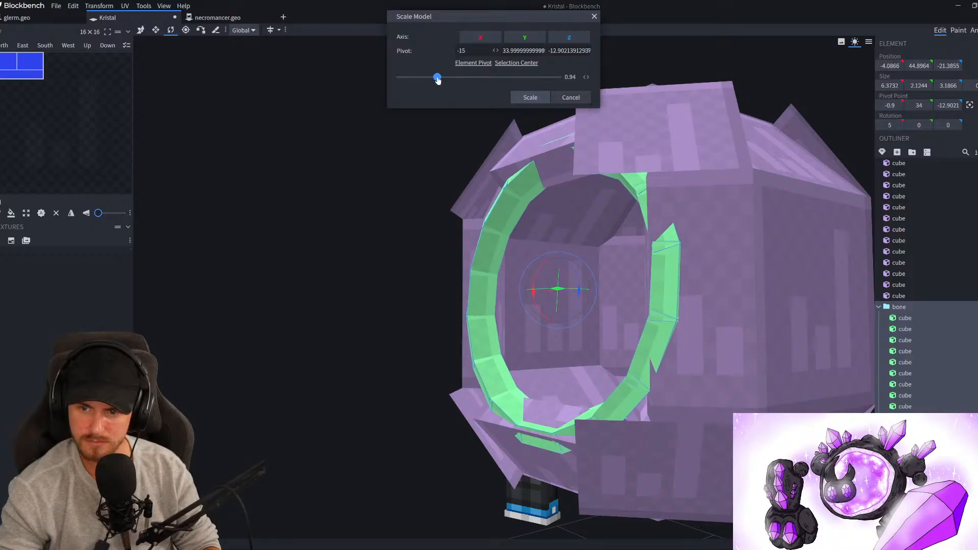
{"action": "left_click", "coordinate": [531, 97]}
{"action": "left_click_drag", "start_coordinate": [286, 230], "coordinate": [274, 268]}
{"action": "scroll", "coordinate": [284, 254], "scroll_direction": "down", "scroll_amount": 1}
{"action": "scroll", "coordinate": [288, 262], "scroll_direction": "up", "scroll_amount": 3}
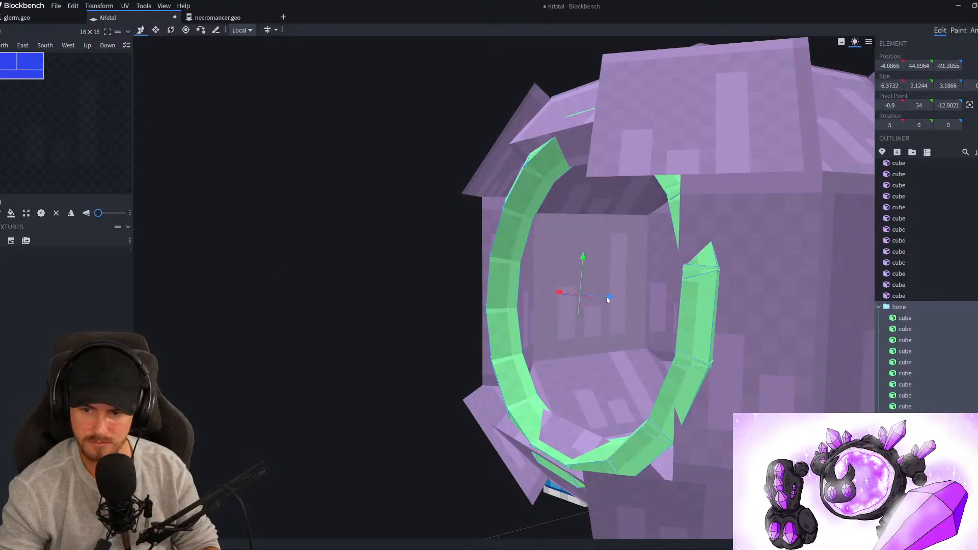
Move the ring group about 1 unit forward along its local Z axis and centre it on the X axis
{"action": "left_click_drag", "start_coordinate": [605, 300], "coordinate": [605, 299]}
{"action": "left_click_drag", "start_coordinate": [360, 309], "coordinate": [449, 320]}
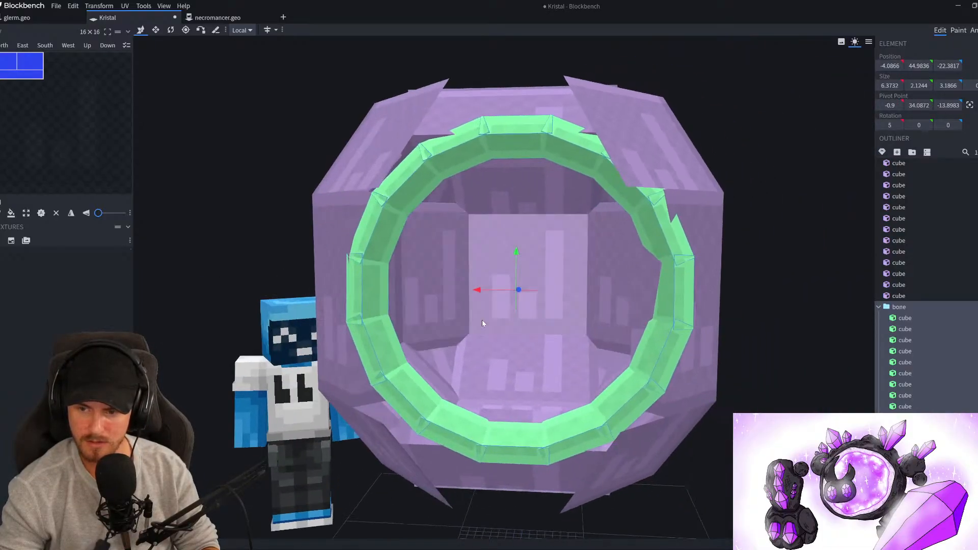
{"action": "scroll", "coordinate": [483, 320], "scroll_direction": "down", "scroll_amount": 3}
{"action": "mouse_move", "coordinate": [729, 312]}
{"action": "left_mouse_down"}
{"action": "mouse_move", "coordinate": [815, 299]}
{"action": "mouse_move", "coordinate": [701, 306]}
{"action": "mouse_move", "coordinate": [742, 309]}
{"action": "left_mouse_up"}
{"action": "left_click", "coordinate": [99, 5]}
{"action": "mouse_move", "coordinate": [113, 52]}
{"action": "left_click", "coordinate": [164, 51]}
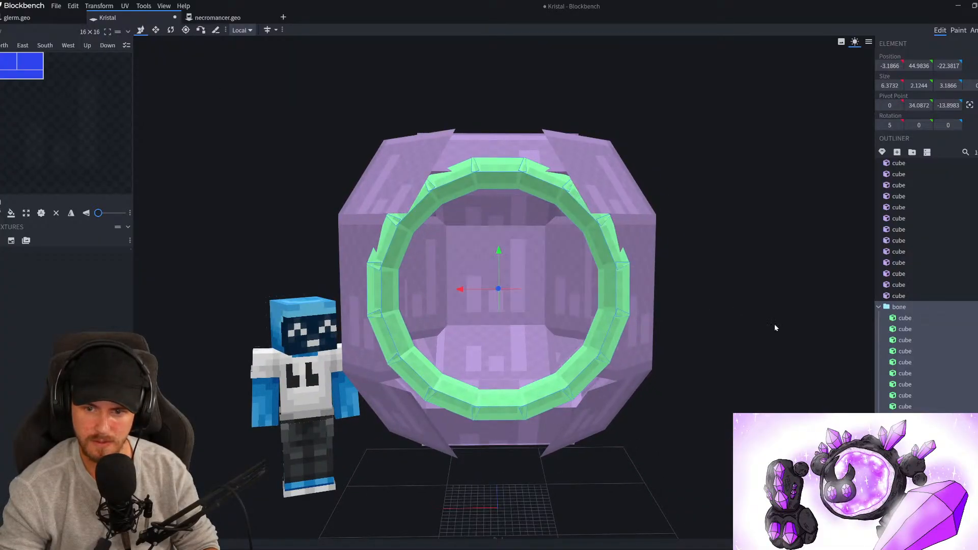
Try deleting the upper front corner panel on the shell's positive X side
{"action": "scroll", "coordinate": [774, 324], "scroll_direction": "up", "scroll_amount": 2}
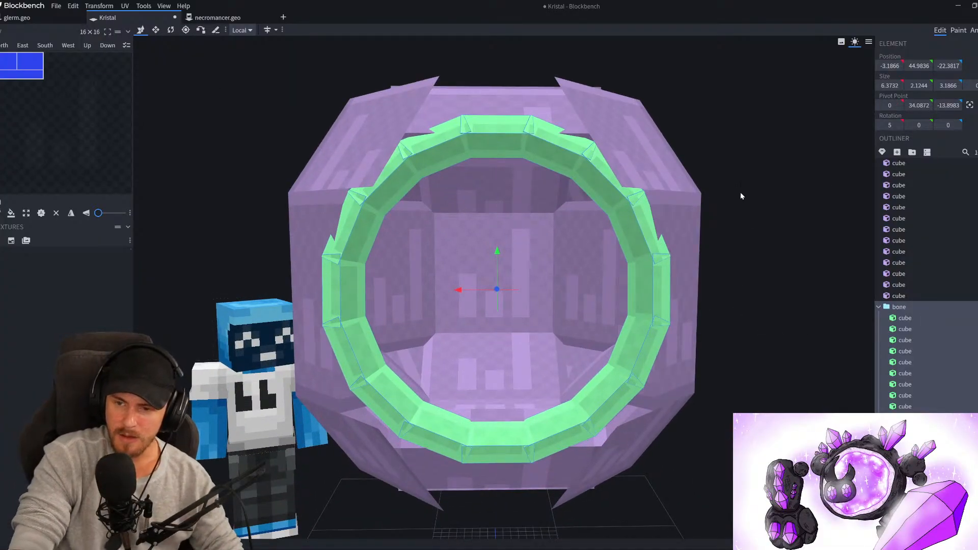
{"action": "left_click_drag", "start_coordinate": [741, 193], "coordinate": [640, 216]}
{"action": "right_click_drag", "start_coordinate": [640, 216], "coordinate": [572, 228]}
{"action": "left_click_drag", "start_coordinate": [295, 253], "coordinate": [456, 221]}
{"action": "left_click_drag", "start_coordinate": [656, 220], "coordinate": [697, 223]}
{"action": "left_click", "coordinate": [317, 184]}
{"action": "left_click_drag", "start_coordinate": [220, 196], "coordinate": [237, 201]}
{"action": "key", "text": "Delete"}
{"action": "left_click_drag", "start_coordinate": [218, 167], "coordinate": [295, 168]}
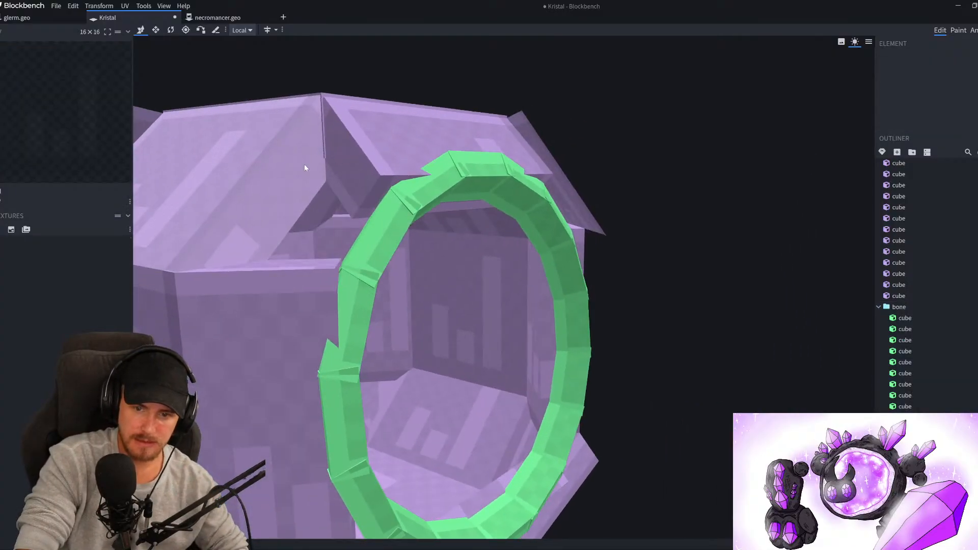
{"action": "key", "text": "ctrl+z"}
Try deleting the upper front corner panel on the shell's negative X side
{"action": "left_click_drag", "start_coordinate": [710, 229], "coordinate": [603, 205]}
{"action": "left_click", "coordinate": [572, 224]}
{"action": "left_click", "coordinate": [624, 215]}
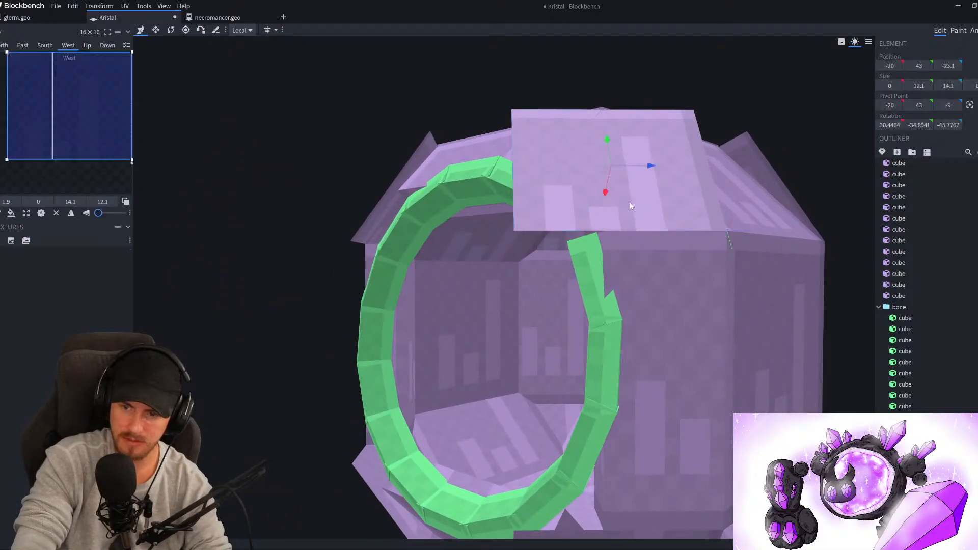
{"action": "left_click", "coordinate": [655, 222]}
{"action": "left_click", "coordinate": [658, 212]}
{"action": "key", "text": "Delete"}
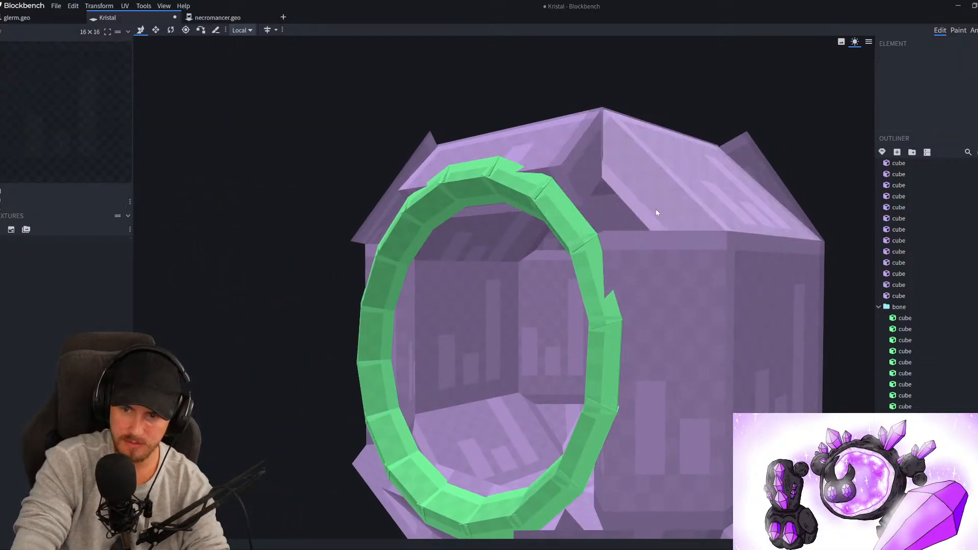
{"action": "scroll", "coordinate": [658, 211], "scroll_direction": "down", "scroll_amount": 3}
{"action": "left_click_drag", "start_coordinate": [400, 185], "coordinate": [457, 196]}
{"action": "left_click", "coordinate": [457, 196]}
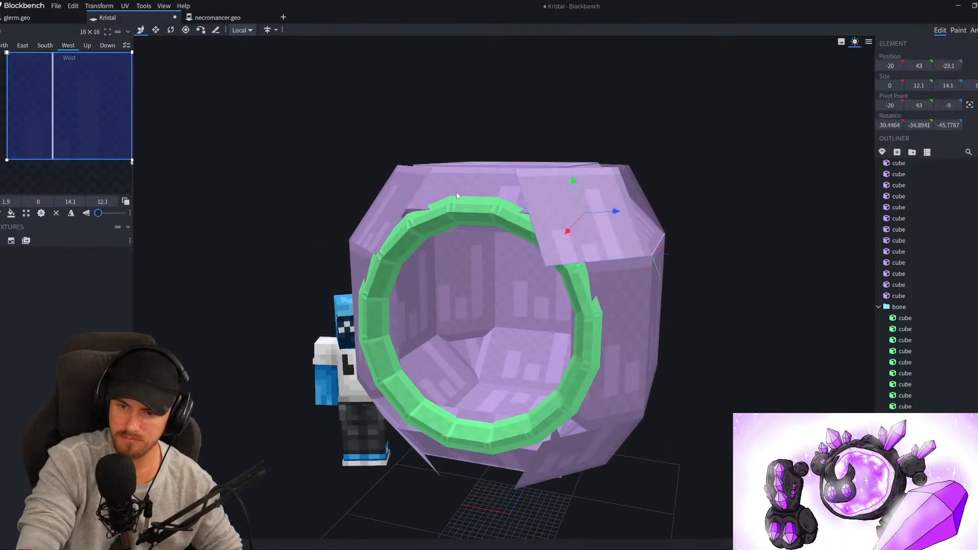
{"action": "left_click_drag", "start_coordinate": [706, 201], "coordinate": [714, 160]}
{"action": "scroll", "coordinate": [681, 215], "scroll_direction": "up", "scroll_amount": 4}
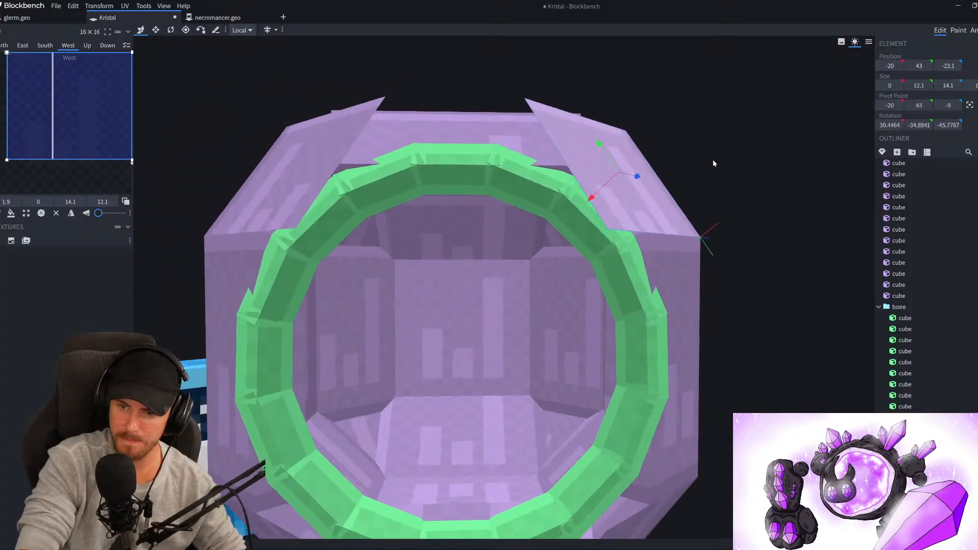
Scale the ring group by 1.05 with the scale pivot at X -16, and centre it again on the X axis
{"action": "left_click", "coordinate": [438, 173]}
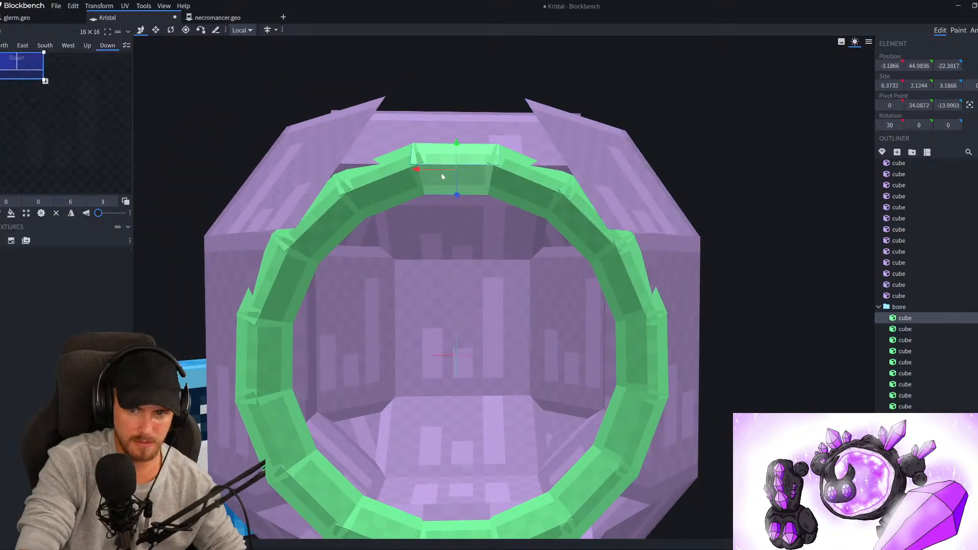
{"action": "left_click", "coordinate": [898, 308]}
{"action": "left_click", "coordinate": [99, 6]}
{"action": "left_click", "coordinate": [102, 17]}
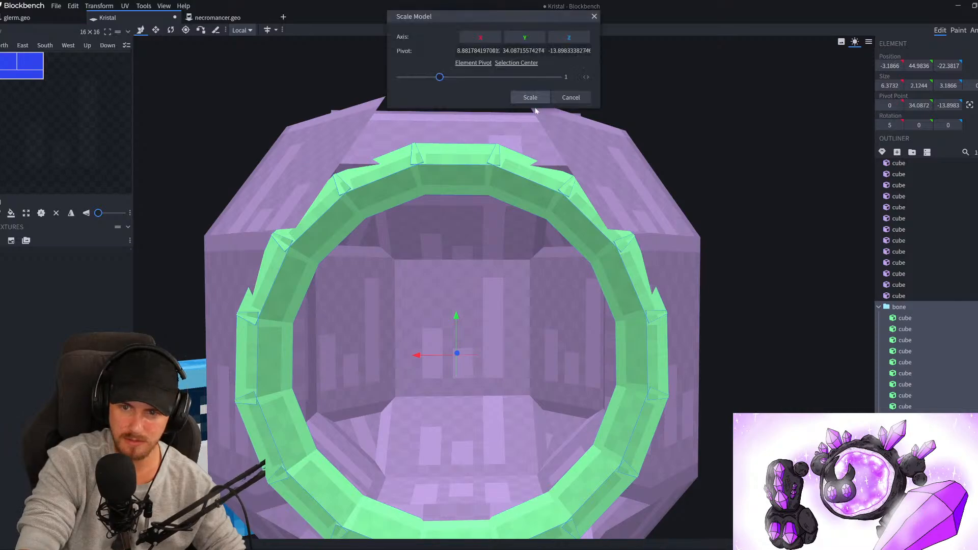
{"action": "left_click_drag", "start_coordinate": [435, 80], "coordinate": [442, 80]}
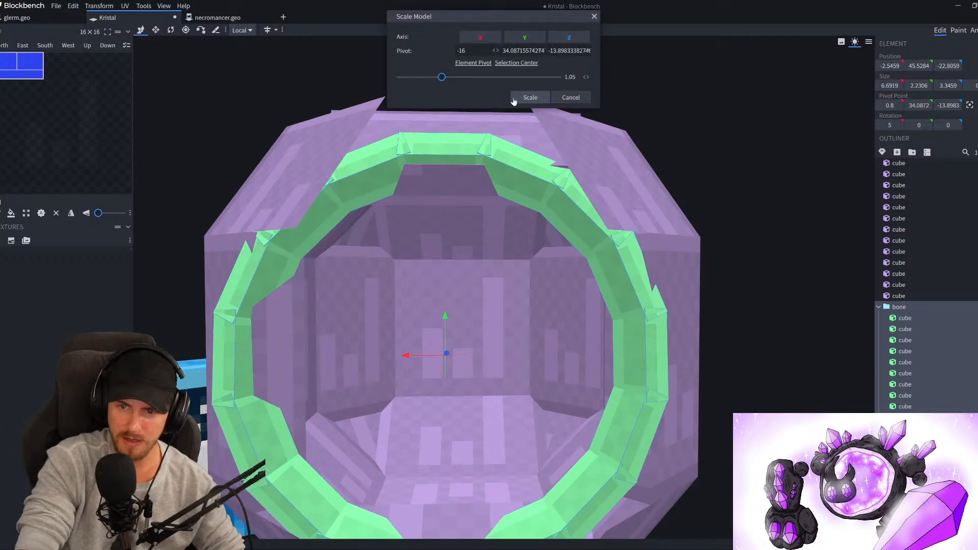
{"action": "left_click", "coordinate": [530, 97]}
{"action": "left_click", "coordinate": [88, 6]}
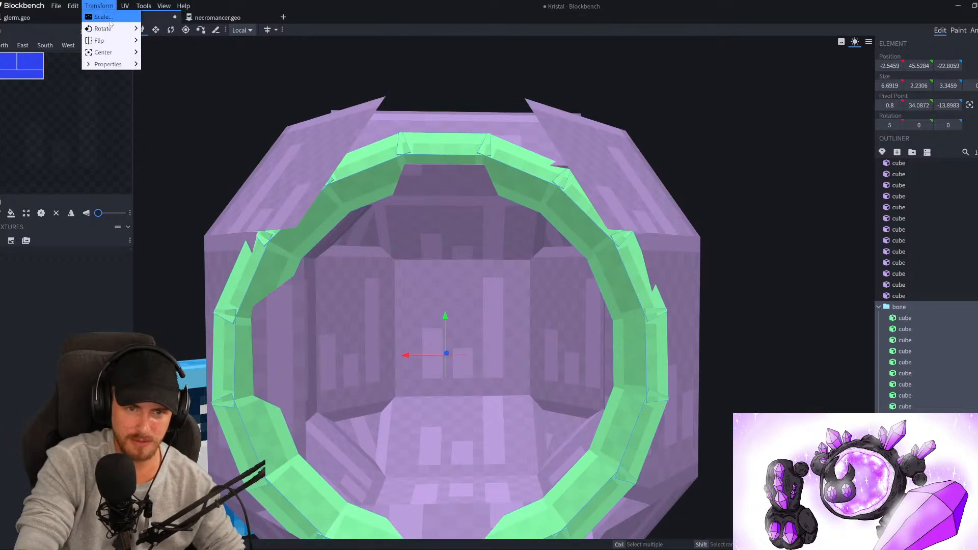
{"action": "mouse_move", "coordinate": [104, 50]}
{"action": "left_click", "coordinate": [171, 52]}
{"action": "scroll", "coordinate": [585, 286], "scroll_direction": "down", "scroll_amount": 5}
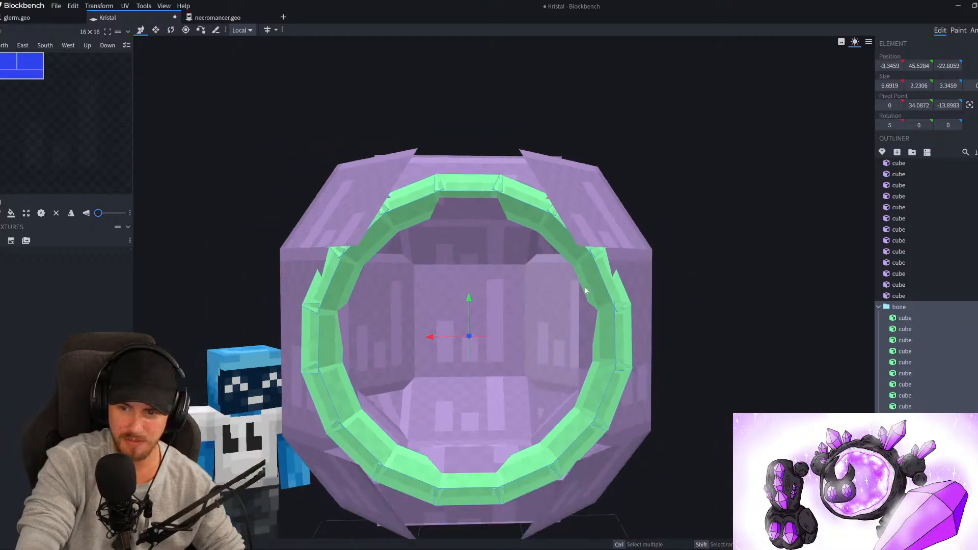
Push the enlarged ring group about 1 unit back into the shell along its local Z axis
{"action": "left_click_drag", "start_coordinate": [644, 378], "coordinate": [523, 357]}
{"action": "scroll", "coordinate": [523, 359], "scroll_direction": "up", "scroll_amount": 2}
{"action": "left_click_drag", "start_coordinate": [250, 379], "coordinate": [362, 383]}
{"action": "scroll", "coordinate": [310, 376], "scroll_direction": "up", "scroll_amount": 2}
{"action": "right_click_drag", "start_coordinate": [363, 383], "coordinate": [356, 366]}
{"action": "scroll", "coordinate": [356, 366], "scroll_direction": "up", "scroll_amount": 2}
{"action": "left_click_drag", "start_coordinate": [356, 366], "coordinate": [372, 351]}
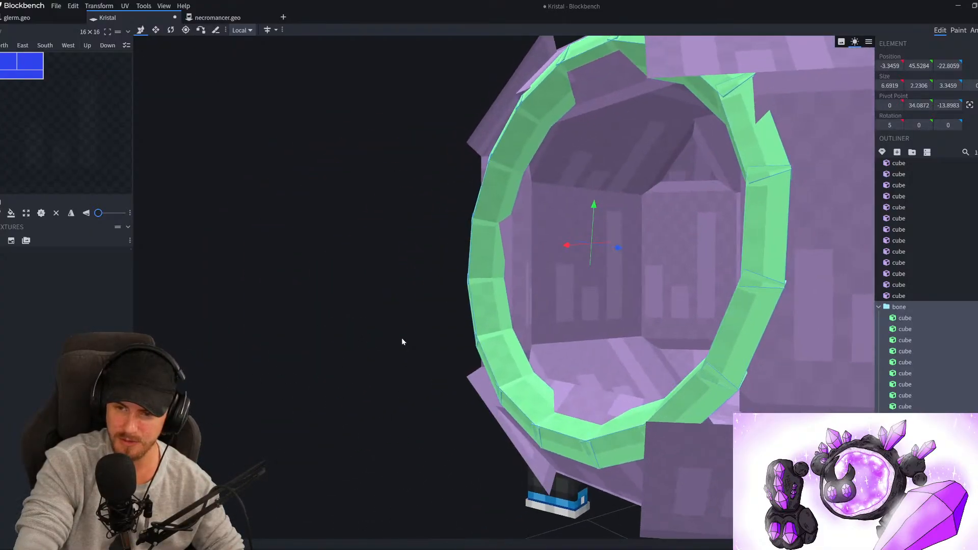
{"action": "left_click_drag", "start_coordinate": [618, 252], "coordinate": [629, 254]}
{"action": "left_click_drag", "start_coordinate": [505, 260], "coordinate": [357, 283]}
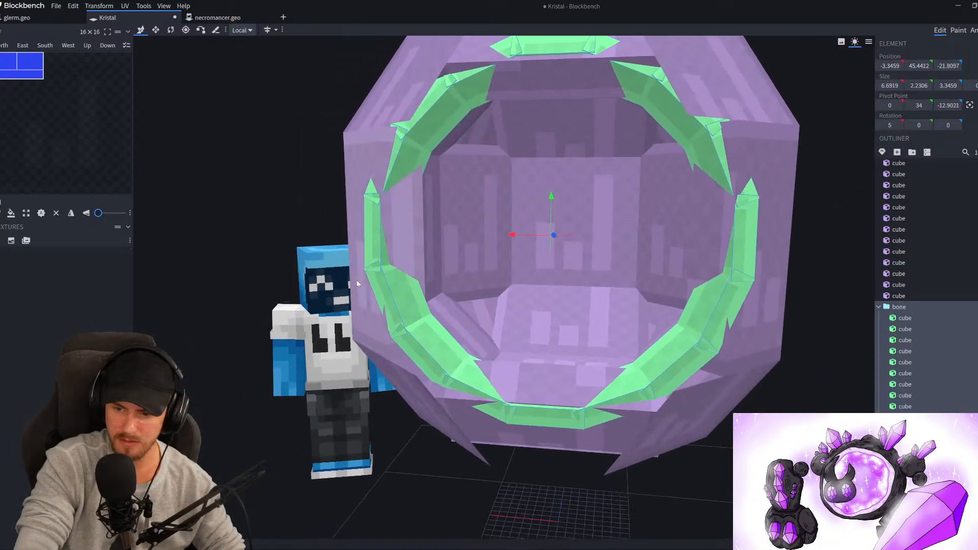
Pull the ring group about 0.6 units forward along its local Z axis so it sits in the opening
{"action": "scroll", "coordinate": [357, 284], "scroll_direction": "down", "scroll_amount": 5}
{"action": "left_click_drag", "start_coordinate": [411, 325], "coordinate": [681, 335]}
{"action": "scroll", "coordinate": [701, 335], "scroll_direction": "up", "scroll_amount": 5}
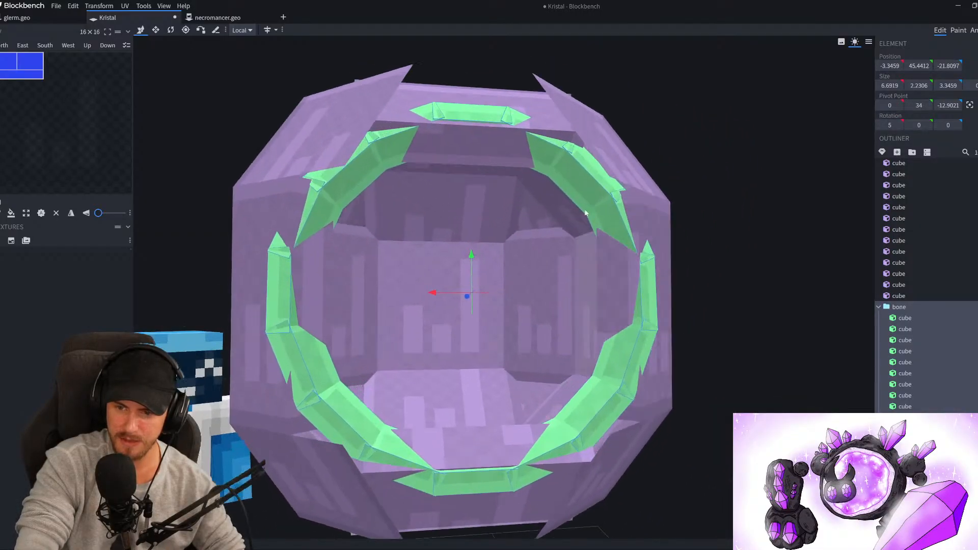
{"action": "left_click_drag", "start_coordinate": [587, 229], "coordinate": [626, 181]}
{"action": "scroll", "coordinate": [540, 188], "scroll_direction": "down", "scroll_amount": 8}
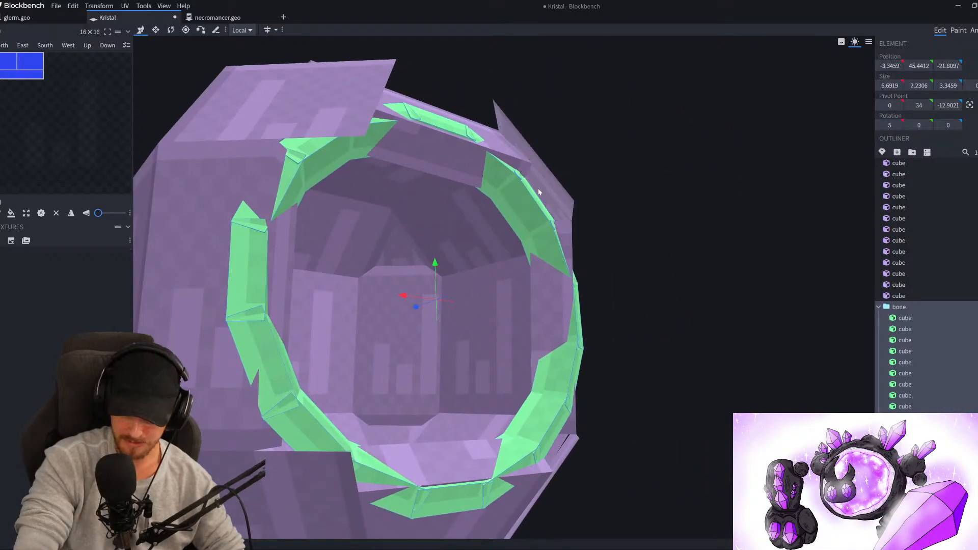
{"action": "left_click_drag", "start_coordinate": [688, 286], "coordinate": [497, 305]}
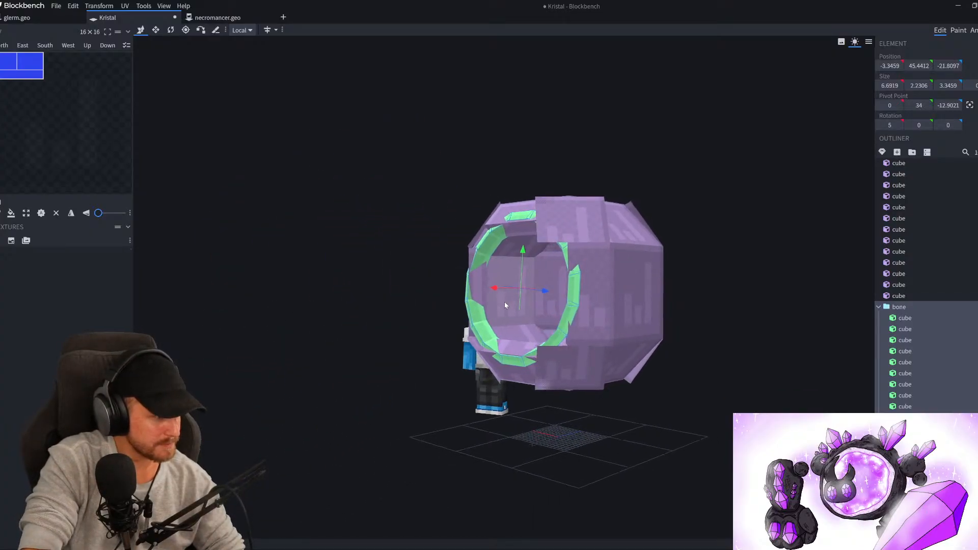
{"action": "scroll", "coordinate": [503, 301], "scroll_direction": "up", "scroll_amount": 3}
{"action": "left_click_drag", "start_coordinate": [347, 320], "coordinate": [521, 308]}
{"action": "scroll", "coordinate": [520, 311], "scroll_direction": "down", "scroll_amount": 8}
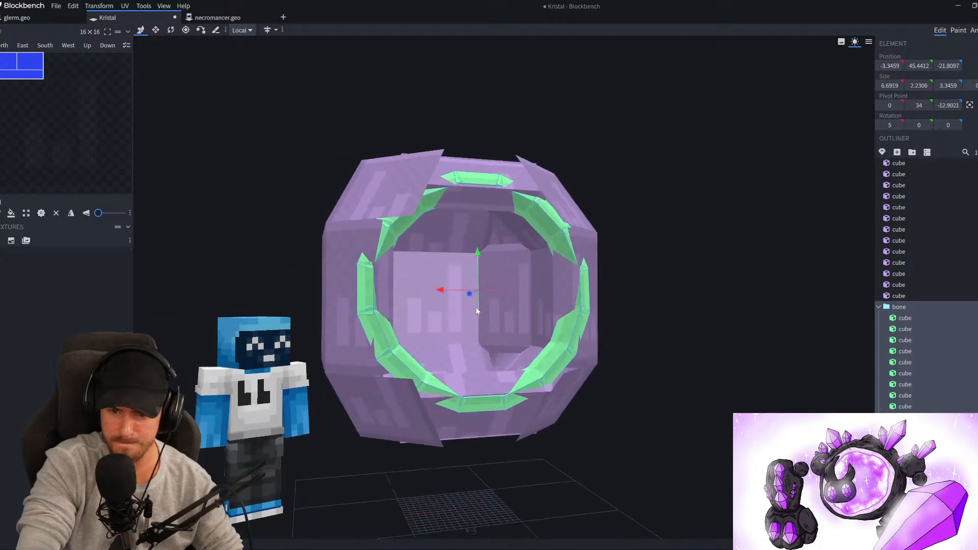
{"action": "left_click_drag", "start_coordinate": [604, 343], "coordinate": [444, 344]}
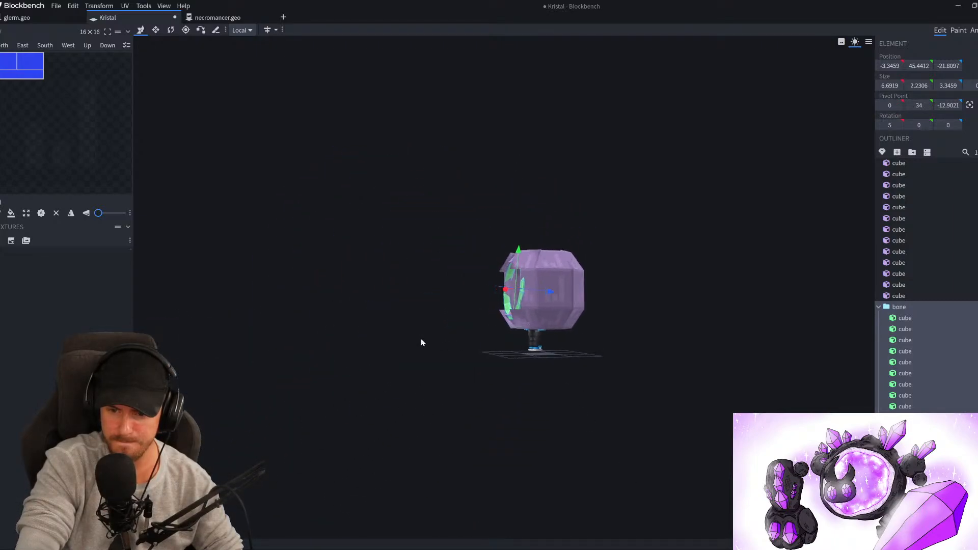
{"action": "scroll", "coordinate": [423, 341], "scroll_direction": "up", "scroll_amount": 6}
{"action": "left_click_drag", "start_coordinate": [582, 298], "coordinate": [458, 336]}
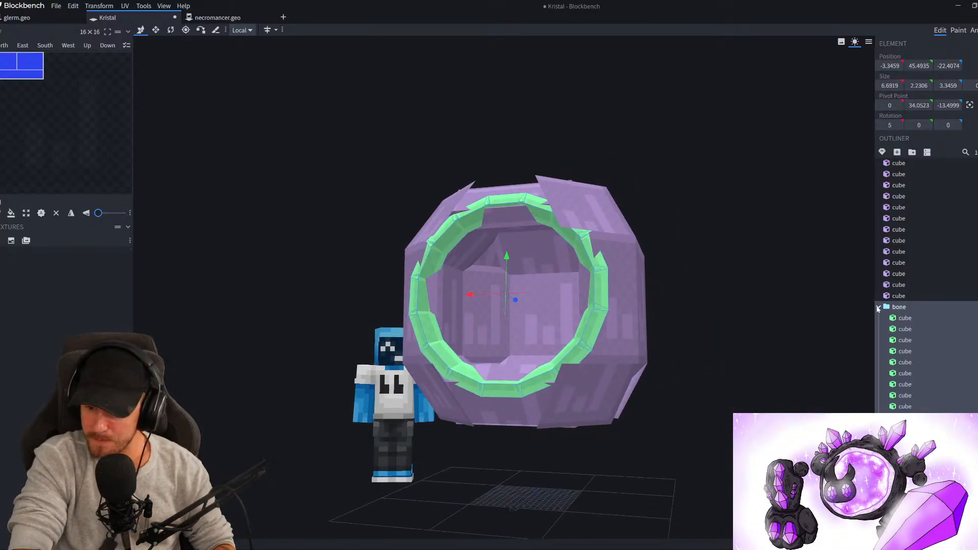
{"action": "scroll", "coordinate": [892, 318], "scroll_direction": "down", "scroll_amount": 5}
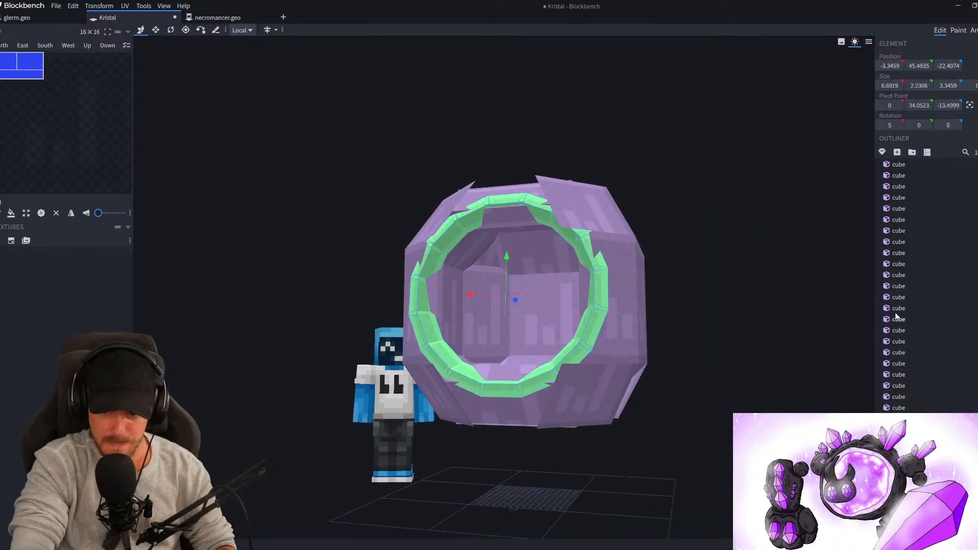
Try resizing the lower front corner panel on the shell's negative X side
{"action": "left_click_drag", "start_coordinate": [868, 312], "coordinate": [736, 382]}
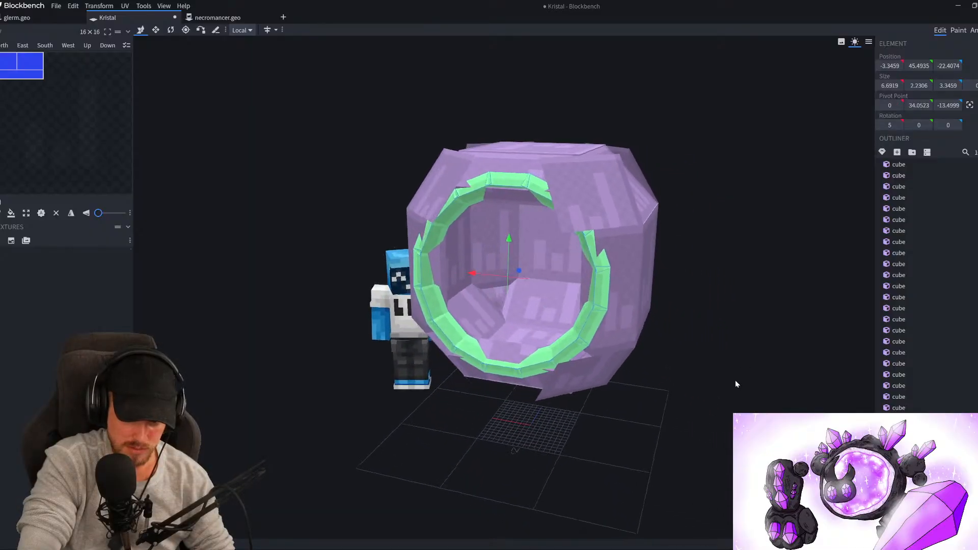
{"action": "scroll", "coordinate": [603, 339], "scroll_direction": "up", "scroll_amount": 5}
{"action": "left_click_drag", "start_coordinate": [628, 389], "coordinate": [443, 336]}
{"action": "left_click", "coordinate": [442, 336]}
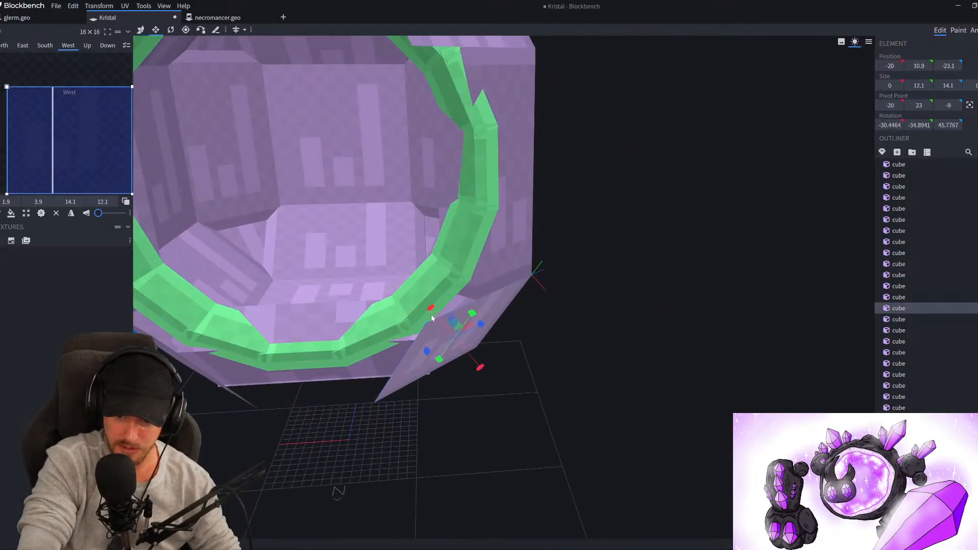
{"action": "left_click_drag", "start_coordinate": [419, 305], "coordinate": [417, 308]}
{"action": "left_click_drag", "start_coordinate": [619, 403], "coordinate": [528, 395]}
{"action": "scroll", "coordinate": [528, 420], "scroll_direction": "down", "scroll_amount": 6}
Try widening the vertical diagonal panel beside the opening on the negative X side toward the ring
{"action": "left_click", "coordinate": [525, 265]}
{"action": "scroll", "coordinate": [482, 246], "scroll_direction": "up", "scroll_amount": 5}
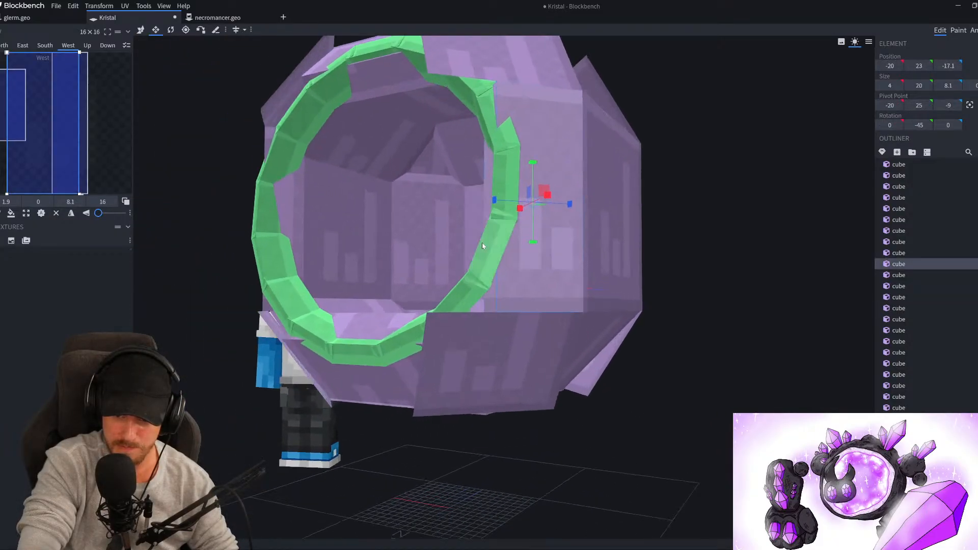
{"action": "left_click_drag", "start_coordinate": [502, 190], "coordinate": [474, 201]}
{"action": "scroll", "coordinate": [452, 446], "scroll_direction": "down", "scroll_amount": 3}
{"action": "left_click_drag", "start_coordinate": [452, 445], "coordinate": [538, 389]}
{"action": "key", "text": "ctrl+z"}
{"action": "scroll", "coordinate": [500, 455], "scroll_direction": "up", "scroll_amount": 5}
{"action": "scroll", "coordinate": [525, 461], "scroll_direction": "down", "scroll_amount": 3}
{"action": "scroll", "coordinate": [560, 377], "scroll_direction": "up", "scroll_amount": 3}
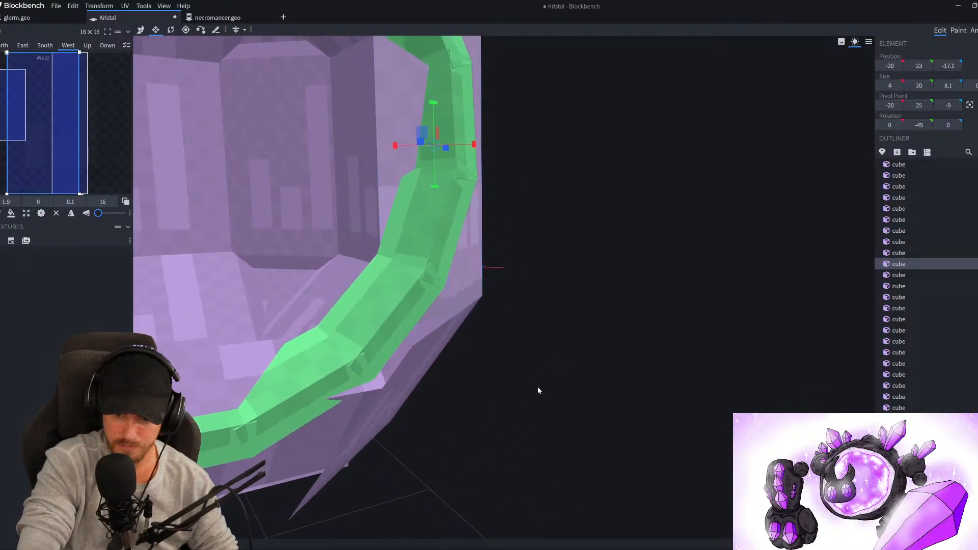
Duplicate the lower front corner panel on the negative X side and shift the copy 1 unit inward along its local X axis
{"action": "left_click_drag", "start_coordinate": [613, 383], "coordinate": [575, 381]}
{"action": "left_click", "coordinate": [415, 332]}
{"action": "key", "text": "ctrl+d"}
{"action": "left_click_drag", "start_coordinate": [376, 354], "coordinate": [367, 348]}
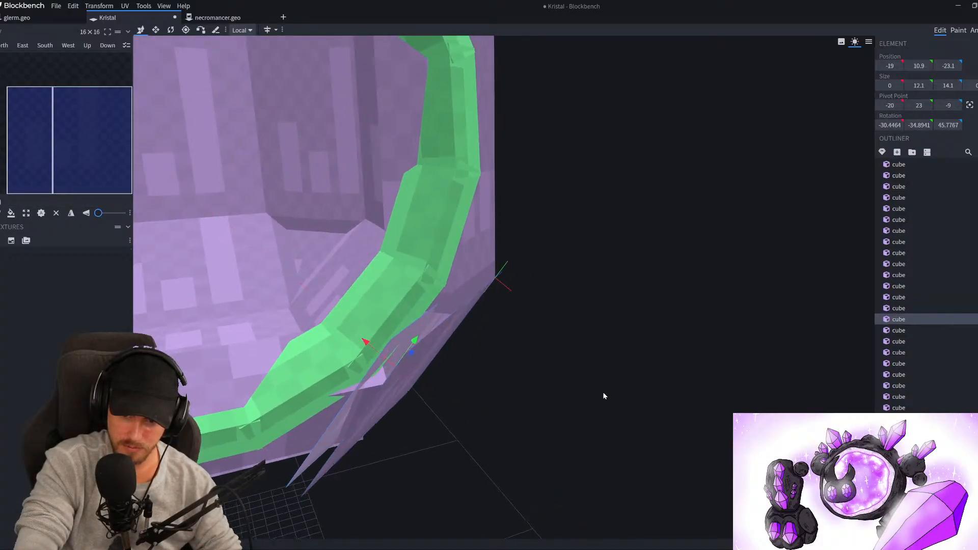
Centre the copied panel's pivot and rotate the panel around its local X axis to -75.4464 degrees
{"action": "left_click_drag", "start_coordinate": [607, 394], "coordinate": [556, 378]}
{"action": "key", "text": "r"}
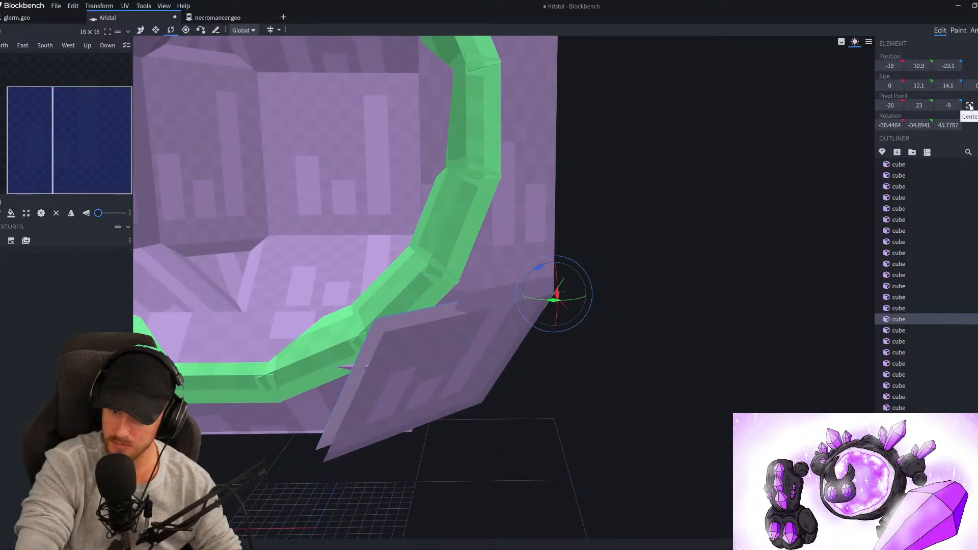
{"action": "left_click", "coordinate": [970, 105]}
{"action": "left_click", "coordinate": [243, 30]}
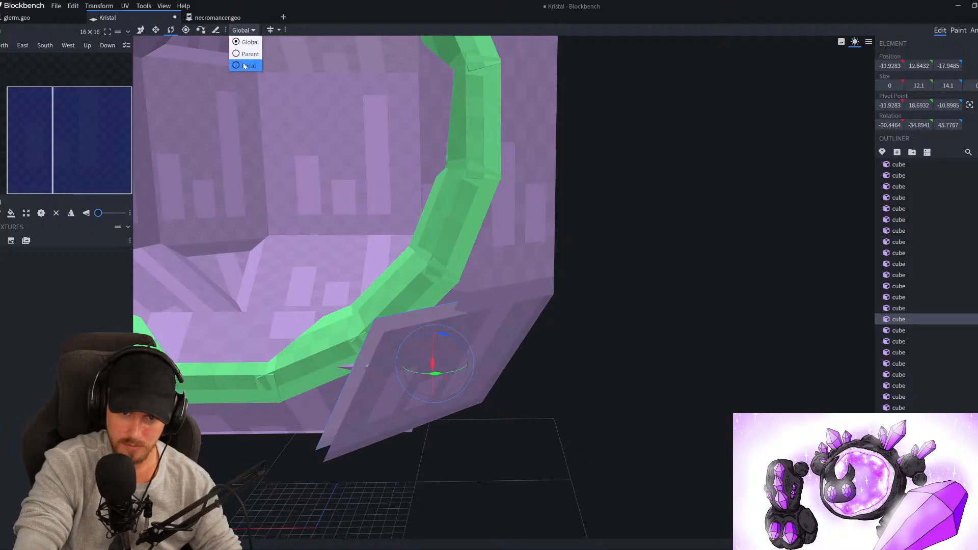
{"action": "left_click", "coordinate": [245, 66]}
{"action": "left_click_drag", "start_coordinate": [429, 356], "coordinate": [394, 377]}
Resize the rotated panel copy into a slim block measuring 2 by 4.1 by 12.1
{"action": "key", "text": "s"}
{"action": "left_click_drag", "start_coordinate": [565, 413], "coordinate": [629, 421]}
{"action": "left_click_drag", "start_coordinate": [362, 342], "coordinate": [355, 338]}
{"action": "left_click_drag", "start_coordinate": [466, 408], "coordinate": [512, 417]}
{"action": "left_click_drag", "start_coordinate": [410, 402], "coordinate": [418, 409]}
{"action": "left_click_drag", "start_coordinate": [483, 412], "coordinate": [443, 367]}
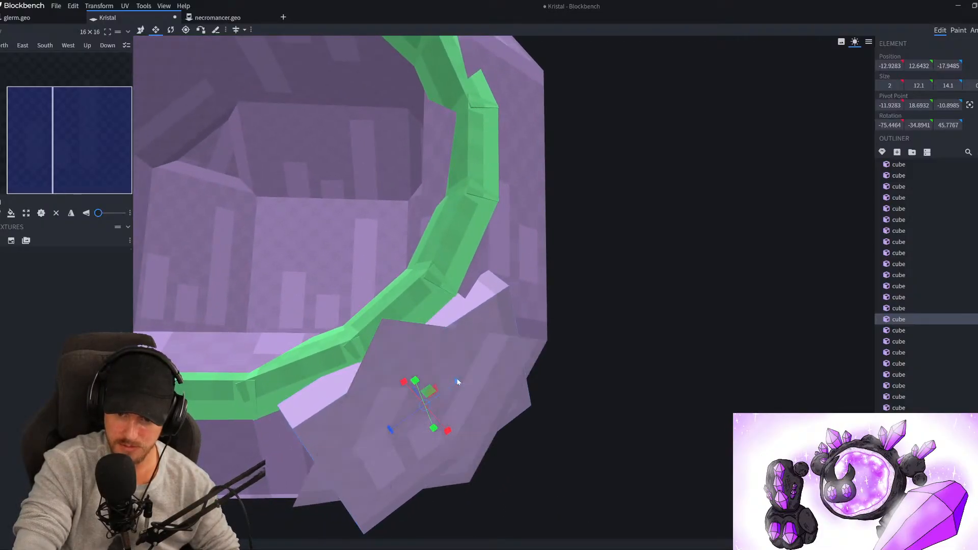
{"action": "left_click_drag", "start_coordinate": [635, 331], "coordinate": [437, 386]}
{"action": "left_click_drag", "start_coordinate": [371, 293], "coordinate": [408, 340]}
{"action": "left_click_drag", "start_coordinate": [739, 285], "coordinate": [663, 371]}
Try nudging the slim block against the ring's lower edge, and remove the block from the model
{"action": "key", "text": "v"}
{"action": "mouse_move", "coordinate": [390, 348]}
{"action": "left_mouse_down"}
{"action": "mouse_move", "coordinate": [398, 349]}
{"action": "mouse_move", "coordinate": [390, 347]}
{"action": "left_mouse_up"}
{"action": "scroll", "coordinate": [486, 375], "scroll_direction": "down", "scroll_amount": 12}
{"action": "left_click_drag", "start_coordinate": [582, 380], "coordinate": [506, 378]}
{"action": "key", "text": "ctrl+z"}
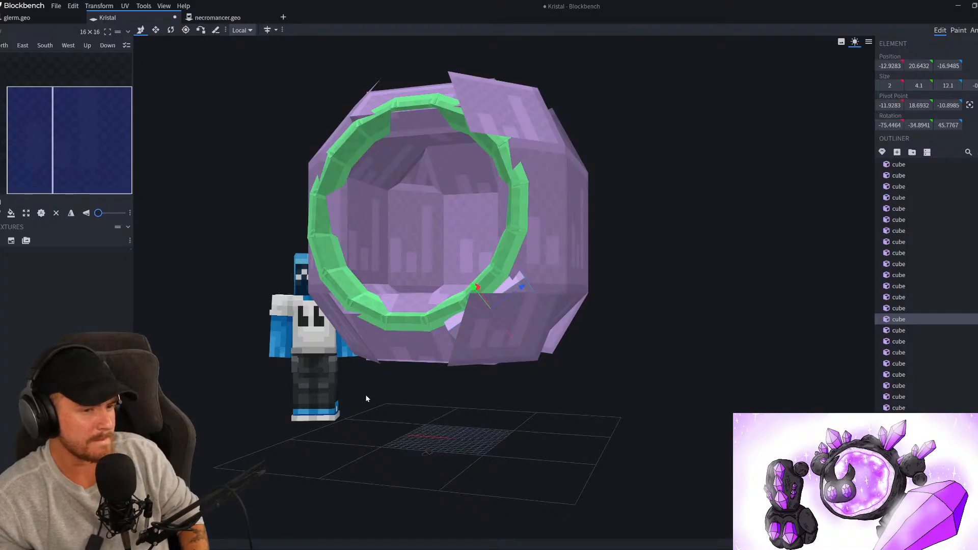
{"action": "scroll", "coordinate": [363, 398], "scroll_direction": "down", "scroll_amount": 5}
{"action": "left_click_drag", "start_coordinate": [531, 342], "coordinate": [634, 354]}
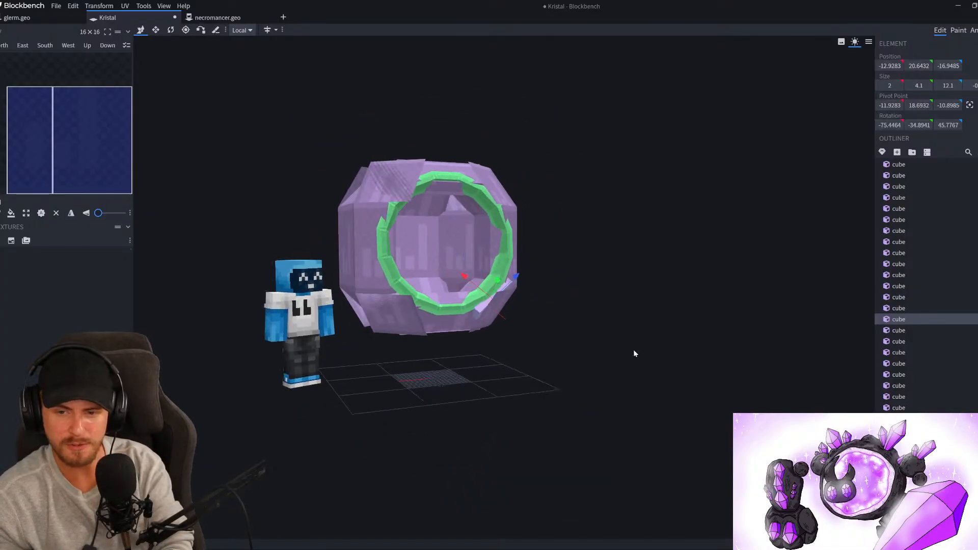
{"action": "scroll", "coordinate": [537, 430], "scroll_direction": "up", "scroll_amount": 5}
{"action": "left_click_drag", "start_coordinate": [513, 408], "coordinate": [458, 368]}
{"action": "left_click", "coordinate": [539, 378]}
Select all the model's cubes and create a 16x texture template named texture, with rearranged UVs and power-of-2 size
{"action": "right_click", "coordinate": [17, 264]}
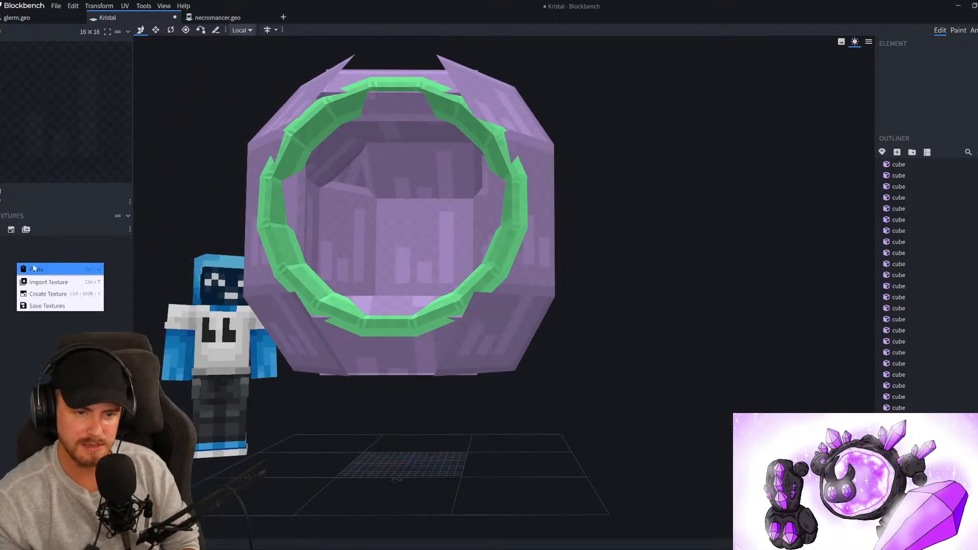
{"action": "left_click", "coordinate": [914, 165]}
{"action": "key", "text": "ctrl+a"}
{"action": "right_click", "coordinate": [34, 279]}
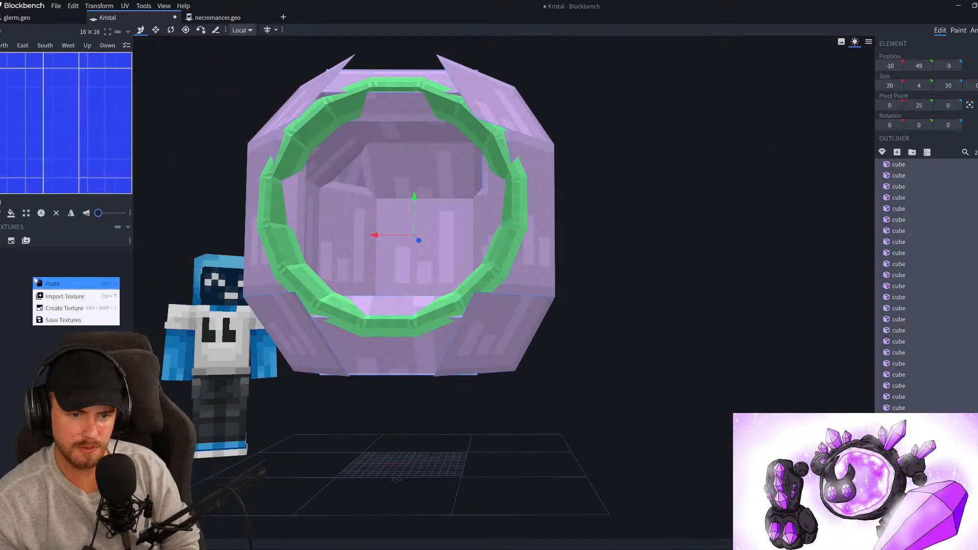
{"action": "left_click", "coordinate": [65, 308]}
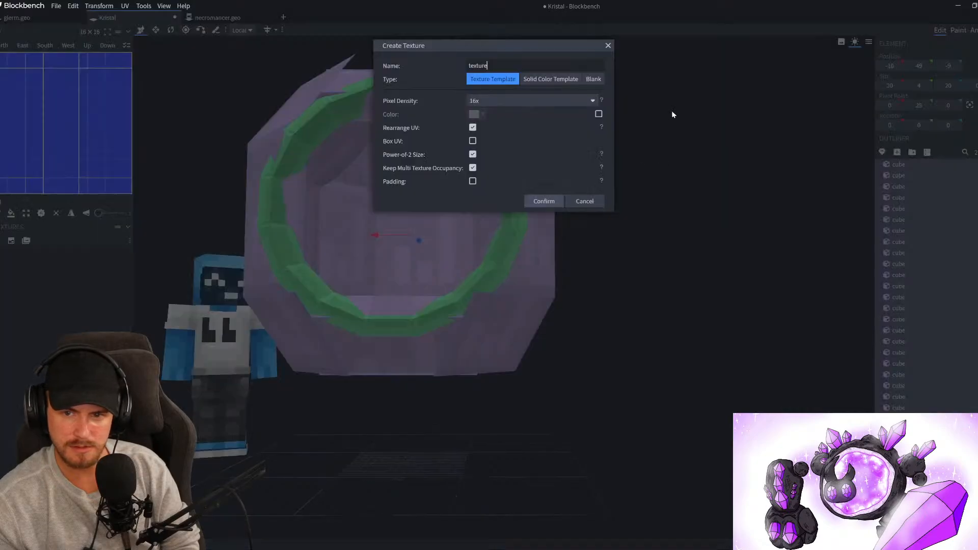
{"action": "left_click", "coordinate": [552, 201]}
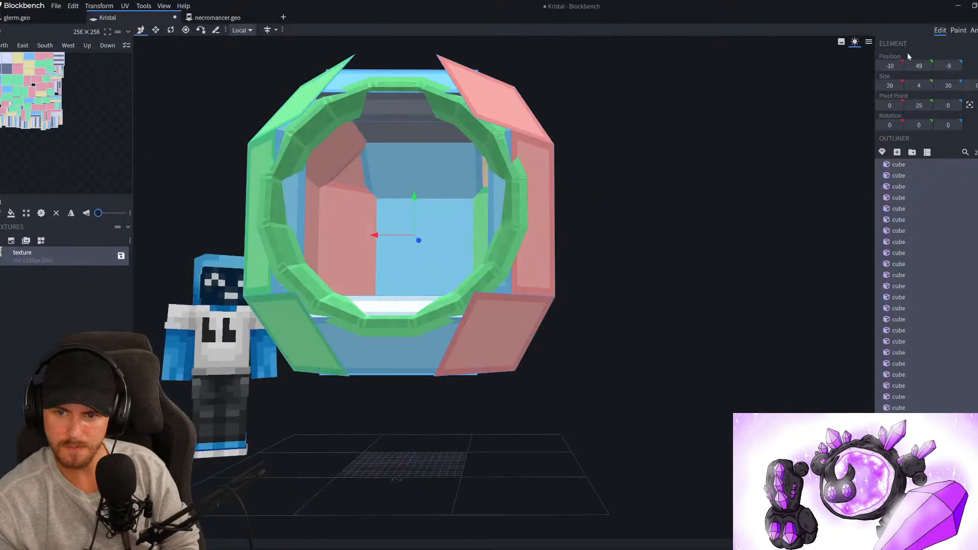
In paint mode, enable mirror painting and use a face fill in colour erase mode to clear the lower corner panels' overlapping edge faces
{"action": "left_click", "coordinate": [958, 30]}
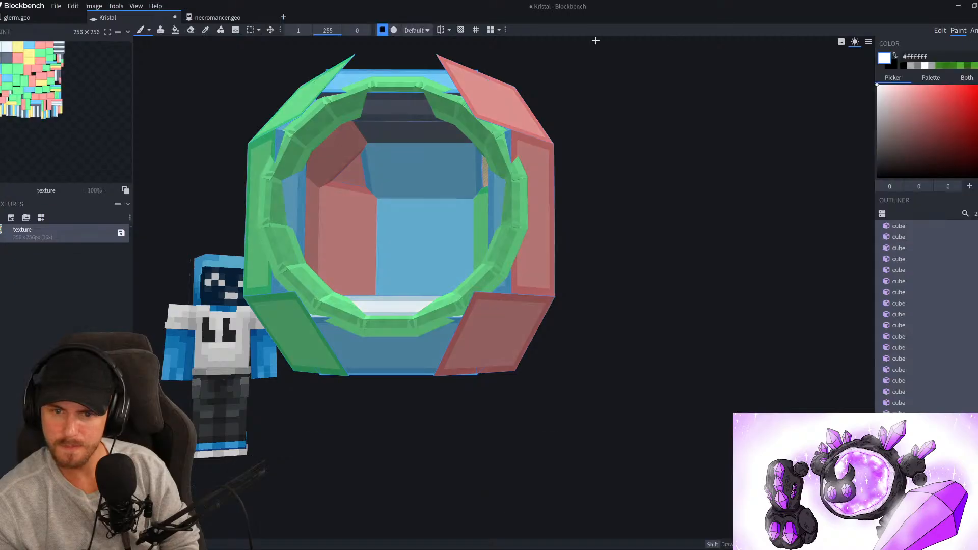
{"action": "left_click", "coordinate": [441, 30]}
{"action": "left_click_drag", "start_coordinate": [614, 177], "coordinate": [627, 326]}
{"action": "left_click", "coordinate": [406, 30]}
{"action": "left_click_drag", "start_coordinate": [245, 153], "coordinate": [230, 148]}
{"action": "left_click", "coordinate": [290, 191]}
{"action": "left_click_drag", "start_coordinate": [186, 238], "coordinate": [410, 216]}
{"action": "right_click_drag", "start_coordinate": [577, 380], "coordinate": [567, 304]}
{"action": "left_click", "coordinate": [505, 447]}
{"action": "scroll", "coordinate": [565, 356], "scroll_direction": "down", "scroll_amount": 3}
{"action": "left_click_drag", "start_coordinate": [573, 355], "coordinate": [431, 335]}
{"action": "left_click", "coordinate": [658, 492]}
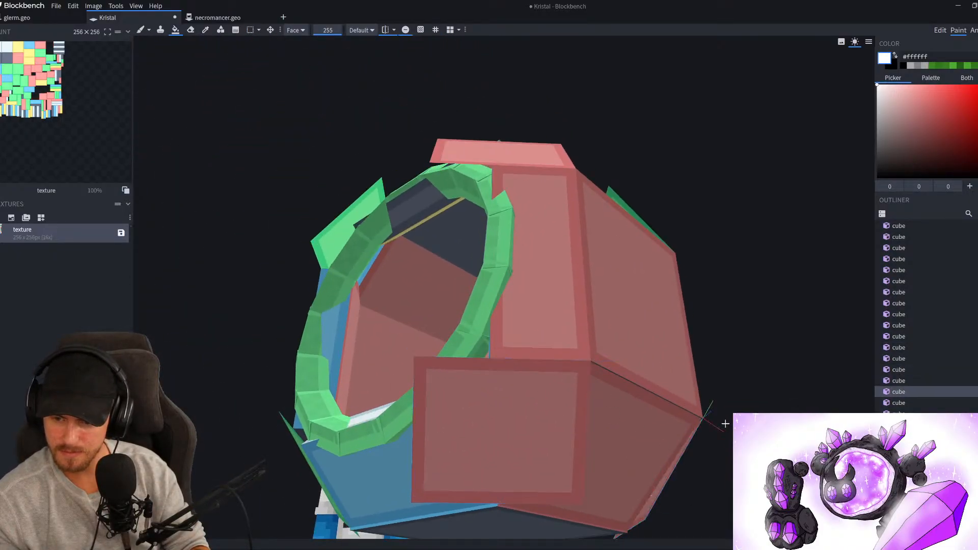
Clear the remaining overlapping edge face of the upper corner panel on the red side with the erasing face fill
{"action": "right_click_drag", "start_coordinate": [764, 316], "coordinate": [625, 360]}
{"action": "left_click_drag", "start_coordinate": [625, 360], "coordinate": [610, 393]}
{"action": "left_click_drag", "start_coordinate": [574, 193], "coordinate": [659, 188]}
{"action": "left_click", "coordinate": [462, 199]}
{"action": "mouse_move", "coordinate": [425, 152]}
{"action": "right_mouse_down"}
{"action": "mouse_move", "coordinate": [443, 164]}
{"action": "mouse_move", "coordinate": [460, 245]}
{"action": "mouse_move", "coordinate": [453, 308]}
{"action": "mouse_move", "coordinate": [505, 333]}
{"action": "right_mouse_up"}
Erase the triangle of the upper front corner panel that overlaps the blue front panel, along a stepped diagonal with a 1-pixel eraser
{"action": "key", "text": "e"}
{"action": "scroll", "coordinate": [454, 320], "scroll_direction": "up", "scroll_amount": 3}
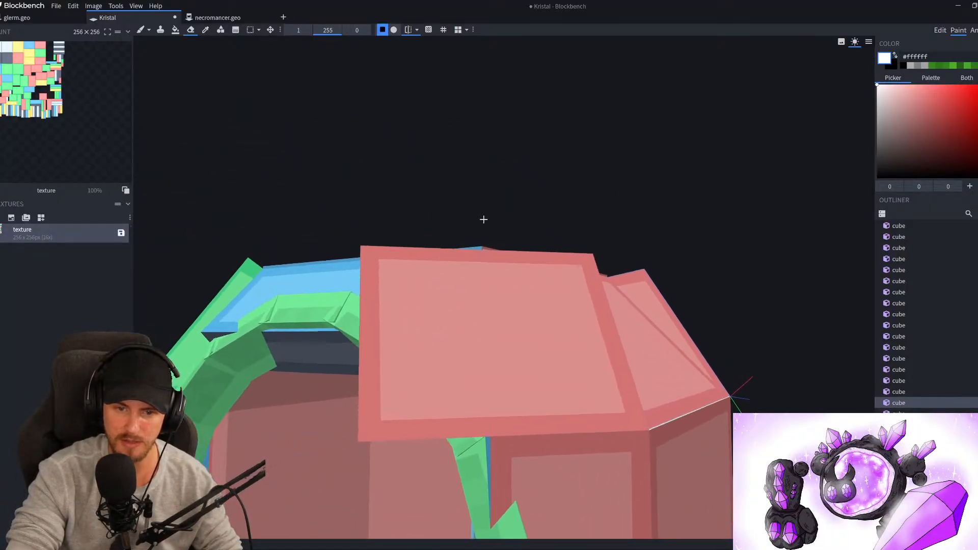
{"action": "left_click_drag", "start_coordinate": [479, 224], "coordinate": [468, 250]}
{"action": "left_click", "coordinate": [485, 213]}
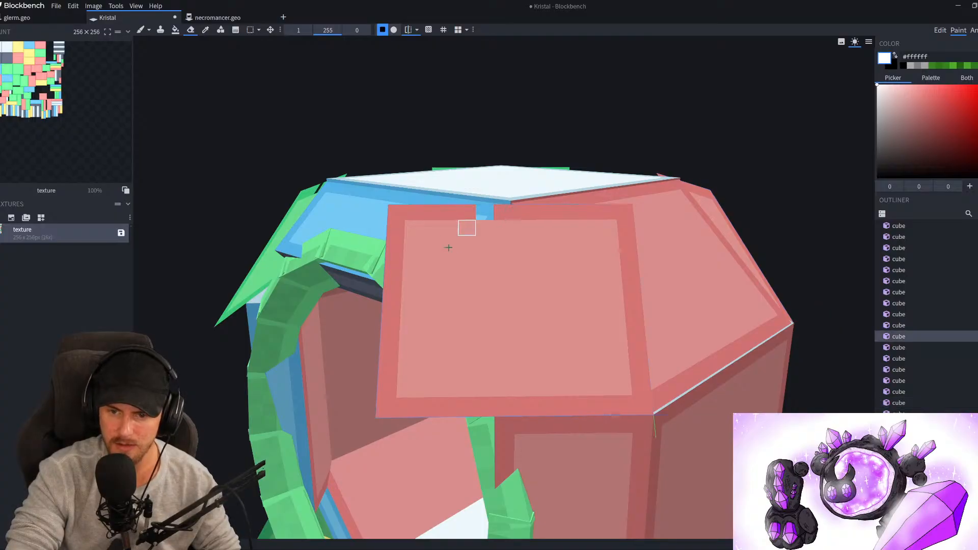
{"action": "left_click", "coordinate": [413, 278], "text": "shift"}
{"action": "mouse_move", "coordinate": [413, 278]}
{"action": "left_mouse_down"}
{"action": "mouse_move", "coordinate": [395, 263]}
{"action": "mouse_move", "coordinate": [397, 234]}
{"action": "mouse_move", "coordinate": [433, 245]}
{"action": "mouse_move", "coordinate": [406, 224]}
{"action": "mouse_move", "coordinate": [431, 211]}
{"action": "mouse_move", "coordinate": [467, 212]}
{"action": "left_mouse_up"}
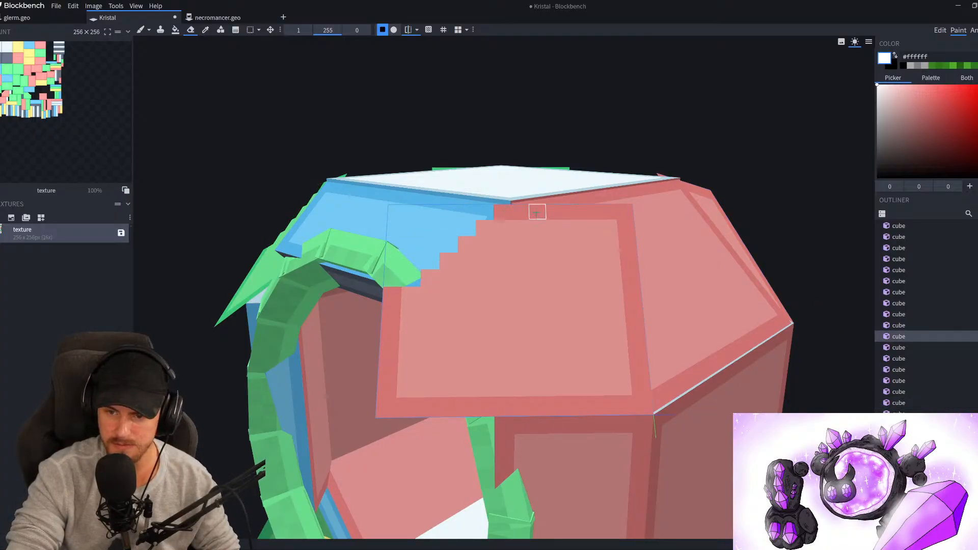
Erase the rear triangle of the upper front corner panel along a stepped diagonal, undoing the first line and redrawing it slightly higher
{"action": "left_click", "coordinate": [641, 386], "text": "shift"}
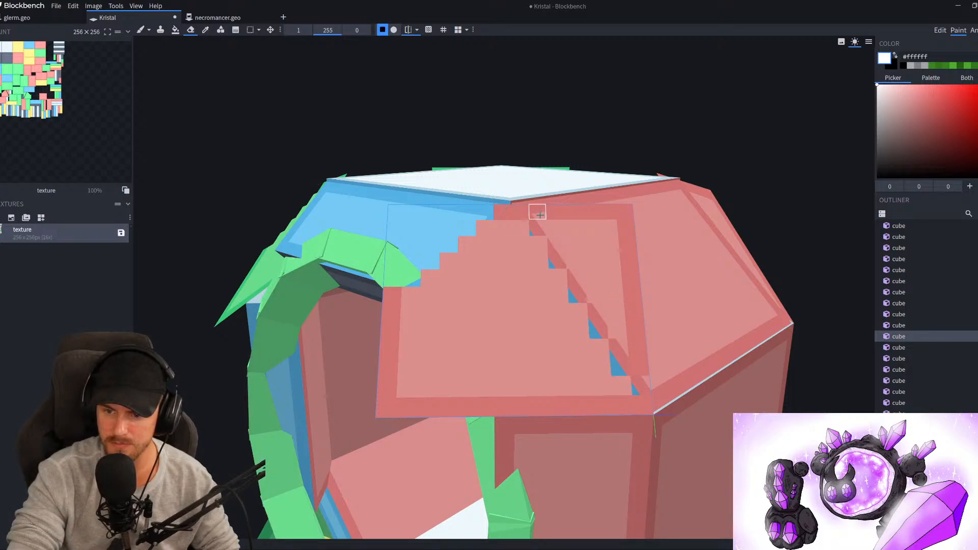
{"action": "key", "text": "ctrl+z"}
{"action": "left_click", "coordinate": [640, 366], "text": "shift"}
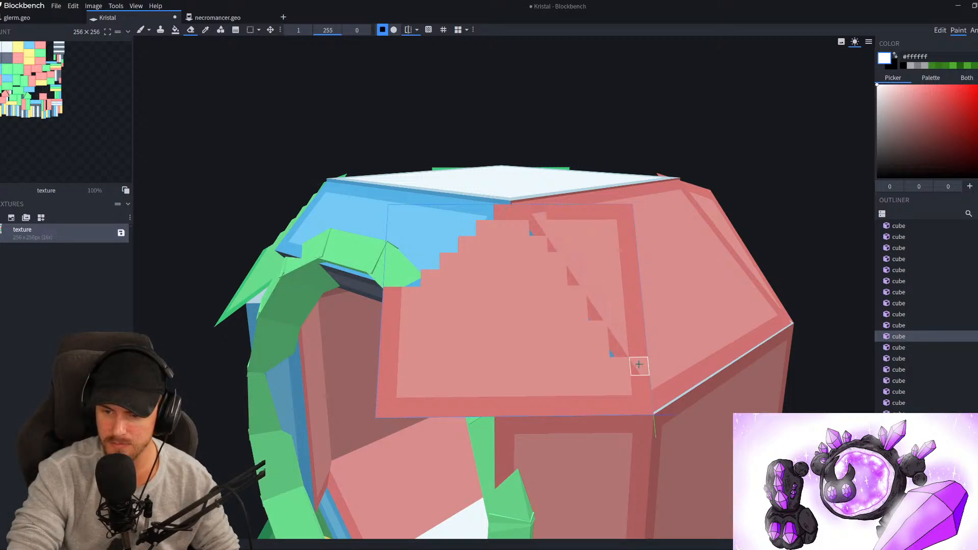
{"action": "left_click_drag", "start_coordinate": [638, 357], "coordinate": [638, 329]}
{"action": "mouse_move", "coordinate": [575, 244]}
{"action": "left_mouse_down"}
{"action": "mouse_move", "coordinate": [552, 212]}
{"action": "mouse_move", "coordinate": [607, 212]}
{"action": "mouse_move", "coordinate": [630, 245]}
{"action": "mouse_move", "coordinate": [633, 310]}
{"action": "left_mouse_up"}
{"action": "scroll", "coordinate": [629, 338], "scroll_direction": "down", "scroll_amount": 5}
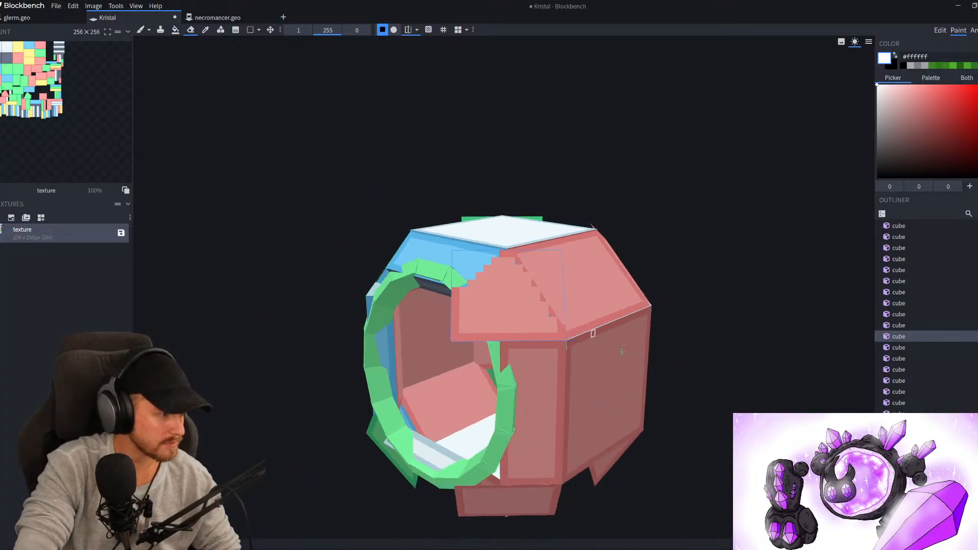
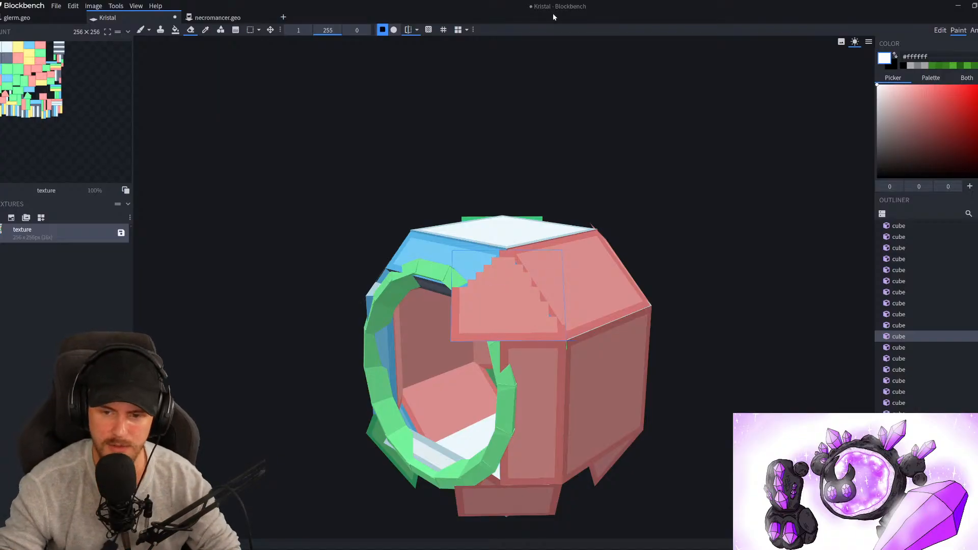
Examine the trimmed upper panel, the green ring and the lower front corner panel from several angles
{"action": "scroll", "coordinate": [469, 332], "scroll_direction": "up", "scroll_amount": 4}
{"action": "middle_click_drag", "start_coordinate": [401, 333], "coordinate": [334, 274]}
{"action": "mouse_move", "coordinate": [484, 147]}
{"action": "left_mouse_down"}
{"action": "mouse_move", "coordinate": [459, 157]}
{"action": "mouse_move", "coordinate": [526, 275]}
{"action": "mouse_move", "coordinate": [462, 255]}
{"action": "mouse_move", "coordinate": [448, 260]}
{"action": "mouse_move", "coordinate": [444, 243]}
{"action": "mouse_move", "coordinate": [471, 217]}
{"action": "mouse_move", "coordinate": [446, 214]}
{"action": "mouse_move", "coordinate": [461, 171]}
{"action": "mouse_move", "coordinate": [444, 162]}
{"action": "left_mouse_up"}
{"action": "scroll", "coordinate": [382, 271], "scroll_direction": "down", "scroll_amount": 5}
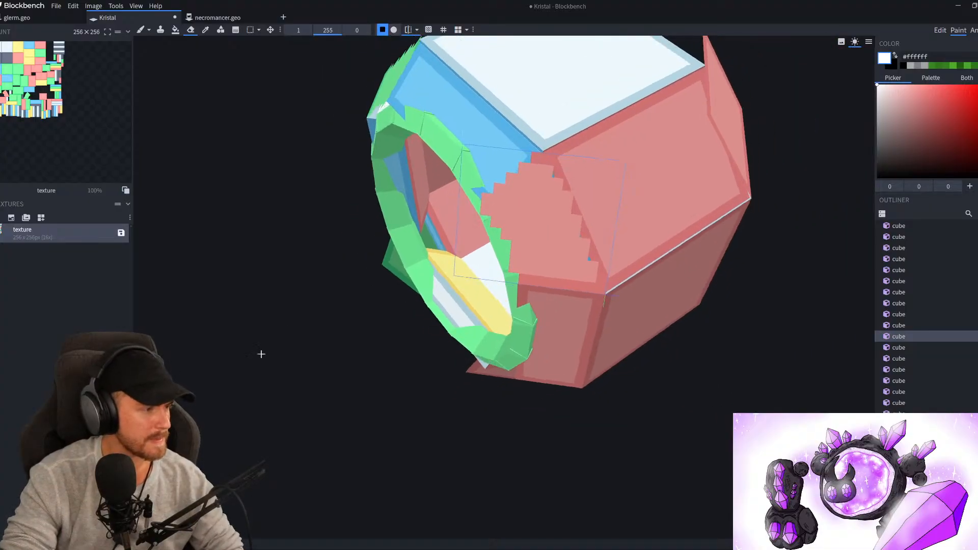
{"action": "left_click_drag", "start_coordinate": [256, 362], "coordinate": [295, 312]}
{"action": "right_click_drag", "start_coordinate": [295, 439], "coordinate": [324, 367]}
{"action": "scroll", "coordinate": [324, 367], "scroll_direction": "up", "scroll_amount": 3}
{"action": "scroll", "coordinate": [324, 367], "scroll_direction": "up", "scroll_amount": 1}
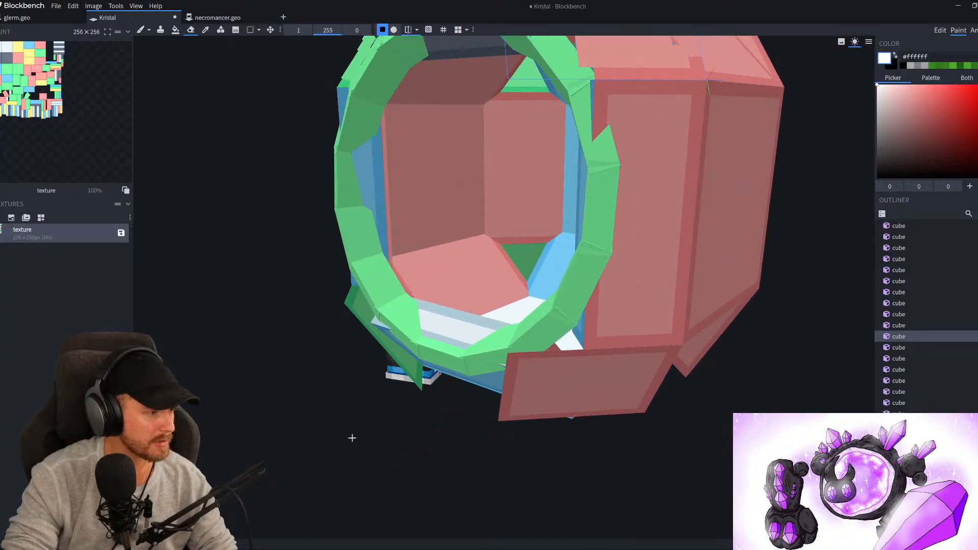
{"action": "right_click_drag", "start_coordinate": [350, 450], "coordinate": [343, 396]}
{"action": "scroll", "coordinate": [343, 396], "scroll_direction": "up", "scroll_amount": 2}
{"action": "left_click_drag", "start_coordinate": [450, 433], "coordinate": [427, 401]}
{"action": "right_click_drag", "start_coordinate": [427, 402], "coordinate": [386, 335]}
{"action": "scroll", "coordinate": [386, 334], "scroll_direction": "down", "scroll_amount": 8}
{"action": "left_click_drag", "start_coordinate": [383, 327], "coordinate": [396, 404]}
Erase the rear triangle of the lower front corner panel on the red side along a stepped diagonal
{"action": "scroll", "coordinate": [581, 408], "scroll_direction": "down", "scroll_amount": 4}
{"action": "scroll", "coordinate": [426, 404], "scroll_direction": "up", "scroll_amount": 6}
{"action": "left_click_drag", "start_coordinate": [603, 468], "coordinate": [594, 384]}
{"action": "scroll", "coordinate": [550, 350], "scroll_direction": "up", "scroll_amount": 3}
{"action": "mouse_move", "coordinate": [555, 353]}
{"action": "left_mouse_down"}
{"action": "mouse_move", "coordinate": [555, 321]}
{"action": "mouse_move", "coordinate": [502, 483]}
{"action": "mouse_move", "coordinate": [485, 359]}
{"action": "mouse_move", "coordinate": [516, 326]}
{"action": "mouse_move", "coordinate": [553, 342]}
{"action": "mouse_move", "coordinate": [567, 324]}
{"action": "mouse_move", "coordinate": [573, 293]}
{"action": "mouse_move", "coordinate": [538, 293]}
{"action": "mouse_move", "coordinate": [573, 235]}
{"action": "left_mouse_up"}
{"action": "left_click", "coordinate": [490, 352], "text": "shift"}
{"action": "mouse_move", "coordinate": [517, 236]}
{"action": "right_mouse_down"}
{"action": "mouse_move", "coordinate": [472, 289]}
{"action": "mouse_move", "coordinate": [455, 400]}
{"action": "right_mouse_up"}
{"action": "right_click_drag", "start_coordinate": [580, 255], "coordinate": [350, 399]}
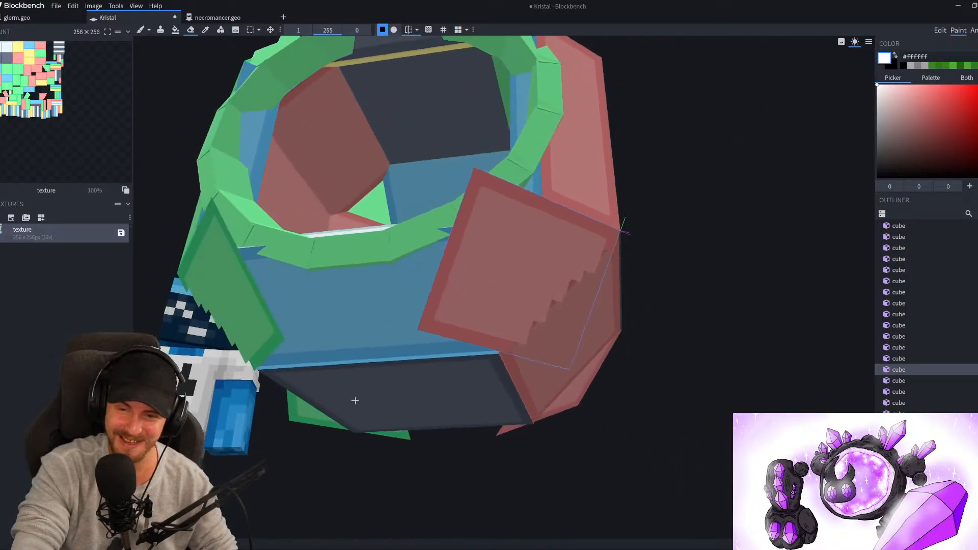
Erase the triangle of the lower front corner panel that overlaps the blue front panel along a diagonal
{"action": "scroll", "coordinate": [490, 372], "scroll_direction": "up", "scroll_amount": 3}
{"action": "left_click", "coordinate": [478, 361]}
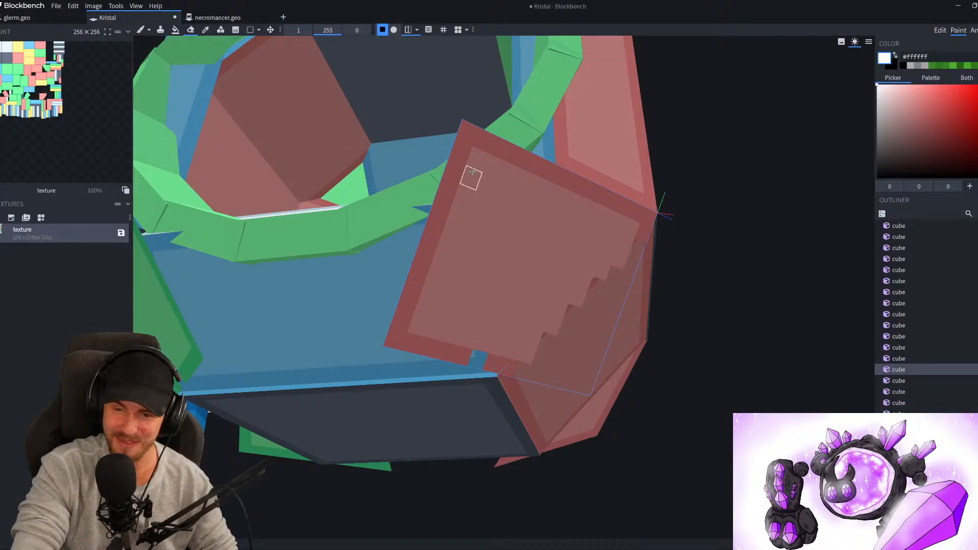
{"action": "left_click", "coordinate": [455, 170], "text": "shift"}
{"action": "mouse_move", "coordinate": [442, 209]}
{"action": "left_mouse_down"}
{"action": "mouse_move", "coordinate": [448, 192]}
{"action": "mouse_move", "coordinate": [445, 249]}
{"action": "mouse_move", "coordinate": [430, 286]}
{"action": "mouse_move", "coordinate": [469, 339]}
{"action": "mouse_move", "coordinate": [446, 349]}
{"action": "mouse_move", "coordinate": [395, 338]}
{"action": "mouse_move", "coordinate": [415, 283]}
{"action": "left_mouse_up"}
{"action": "scroll", "coordinate": [433, 306], "scroll_direction": "down", "scroll_amount": 8}
{"action": "mouse_move", "coordinate": [478, 435]}
{"action": "left_mouse_down"}
{"action": "mouse_move", "coordinate": [585, 480]}
{"action": "mouse_move", "coordinate": [476, 474]}
{"action": "mouse_move", "coordinate": [452, 450]}
{"action": "left_mouse_up"}
{"action": "scroll", "coordinate": [452, 450], "scroll_direction": "down", "scroll_amount": 6}
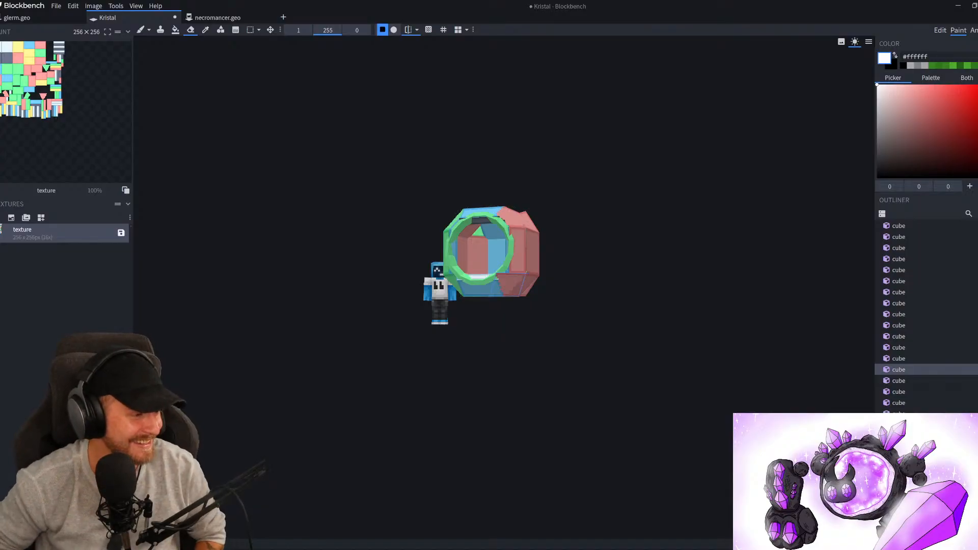
Erase the tip of the lower front corner panel where it overlaps the green ring
{"action": "scroll", "coordinate": [561, 255], "scroll_direction": "up", "scroll_amount": 6}
{"action": "right_click_drag", "start_coordinate": [559, 256], "coordinate": [552, 321]}
{"action": "left_click_drag", "start_coordinate": [258, 223], "coordinate": [418, 187]}
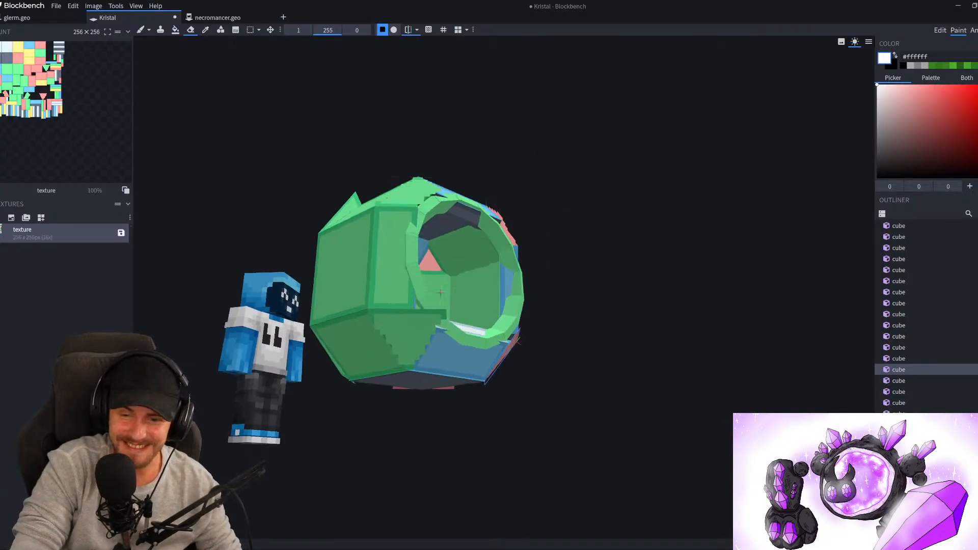
{"action": "scroll", "coordinate": [458, 332], "scroll_direction": "up", "scroll_amount": 5}
{"action": "left_click_drag", "start_coordinate": [601, 357], "coordinate": [511, 381]}
{"action": "scroll", "coordinate": [511, 381], "scroll_direction": "up", "scroll_amount": 3}
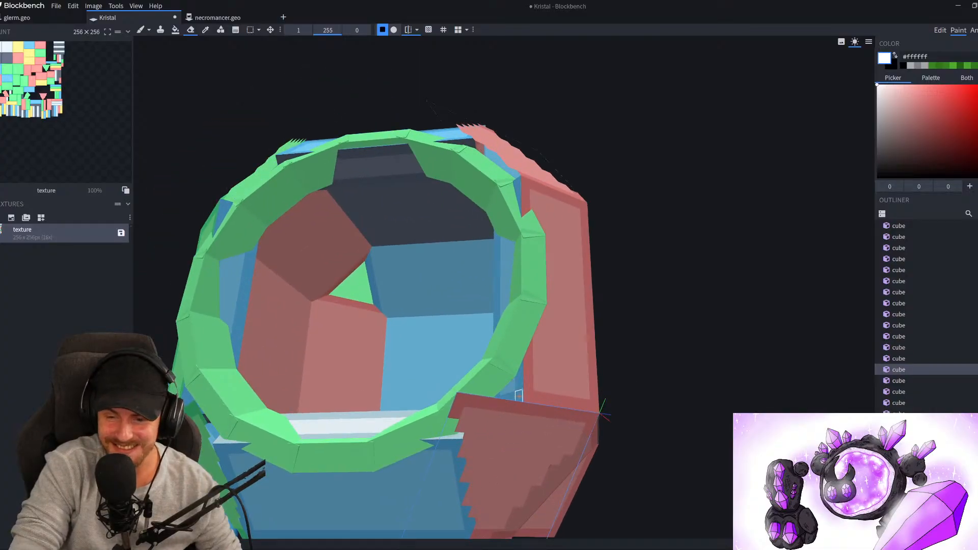
{"action": "mouse_move", "coordinate": [490, 417]}
{"action": "left_mouse_down"}
{"action": "mouse_move", "coordinate": [476, 423]}
{"action": "mouse_move", "coordinate": [461, 403]}
{"action": "mouse_move", "coordinate": [495, 405]}
{"action": "left_mouse_up"}
Erase both outer triangles of the upper rear corner panel along diagonals, leaving a tapered piece between the red and yellow panels
{"action": "scroll", "coordinate": [606, 393], "scroll_direction": "down", "scroll_amount": 8}
{"action": "left_click_drag", "start_coordinate": [622, 387], "coordinate": [525, 365]}
{"action": "scroll", "coordinate": [680, 363], "scroll_direction": "down", "scroll_amount": 3}
{"action": "scroll", "coordinate": [536, 325], "scroll_direction": "up", "scroll_amount": 2}
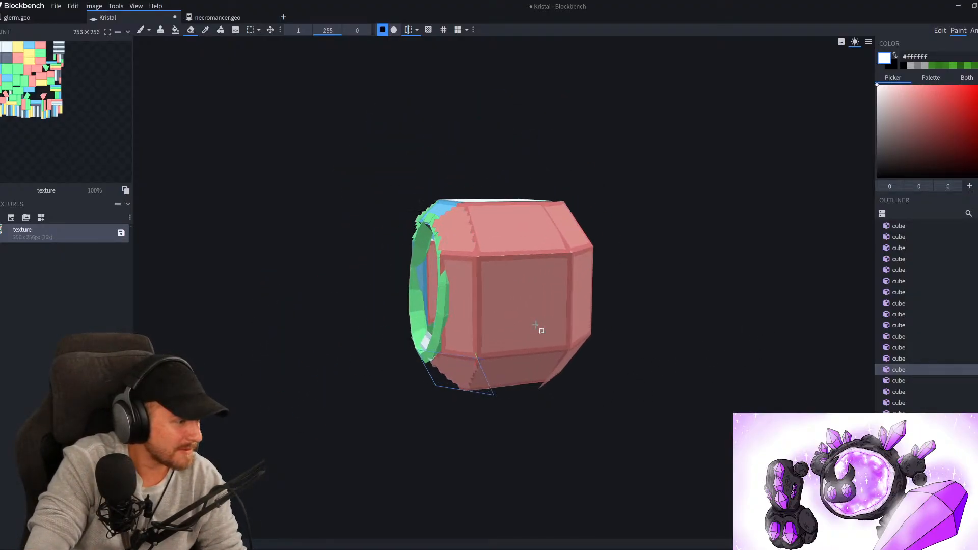
{"action": "scroll", "coordinate": [535, 324], "scroll_direction": "up", "scroll_amount": 2}
{"action": "scroll", "coordinate": [550, 310], "scroll_direction": "up", "scroll_amount": 2}
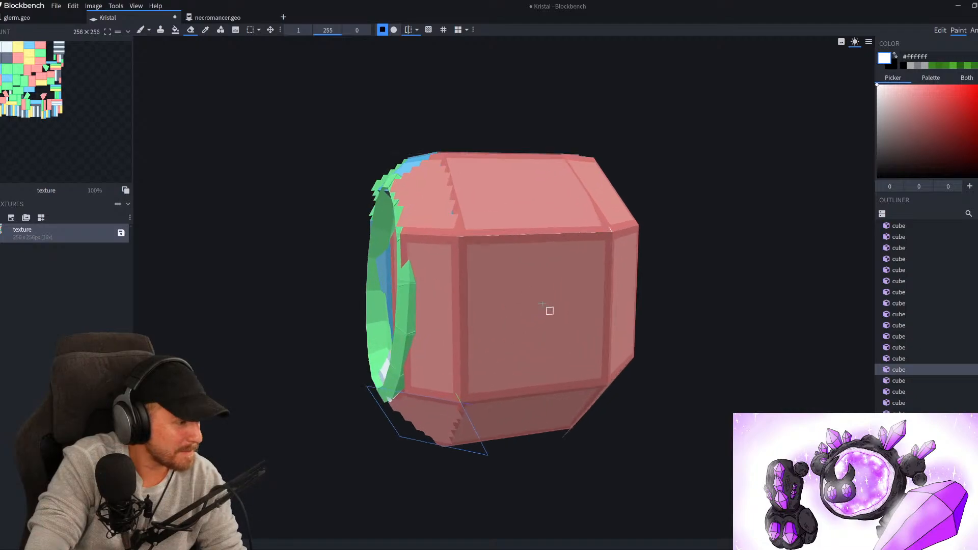
{"action": "left_click_drag", "start_coordinate": [655, 231], "coordinate": [382, 332]}
{"action": "right_click_drag", "start_coordinate": [382, 332], "coordinate": [472, 290]}
{"action": "scroll", "coordinate": [430, 267], "scroll_direction": "up", "scroll_amount": 2}
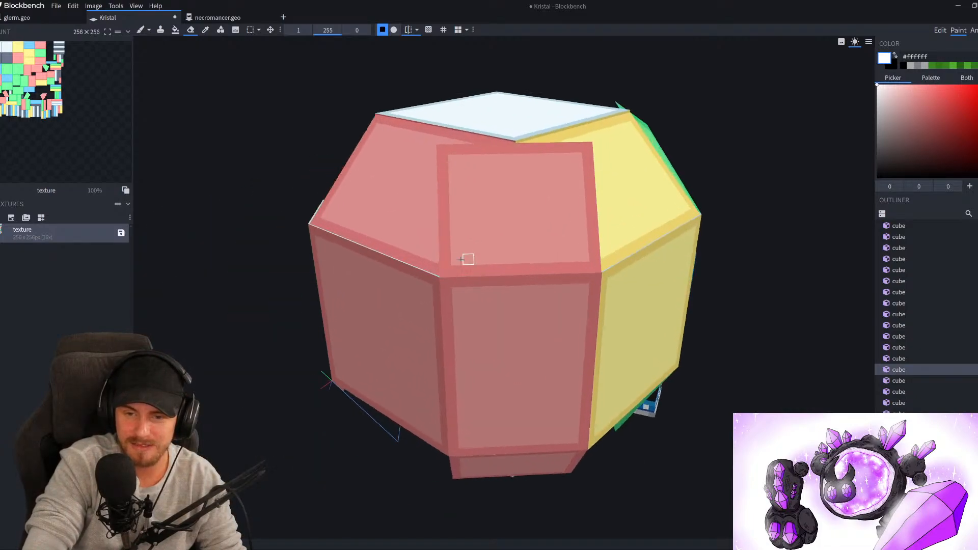
{"action": "left_click", "coordinate": [497, 152], "text": "shift"}
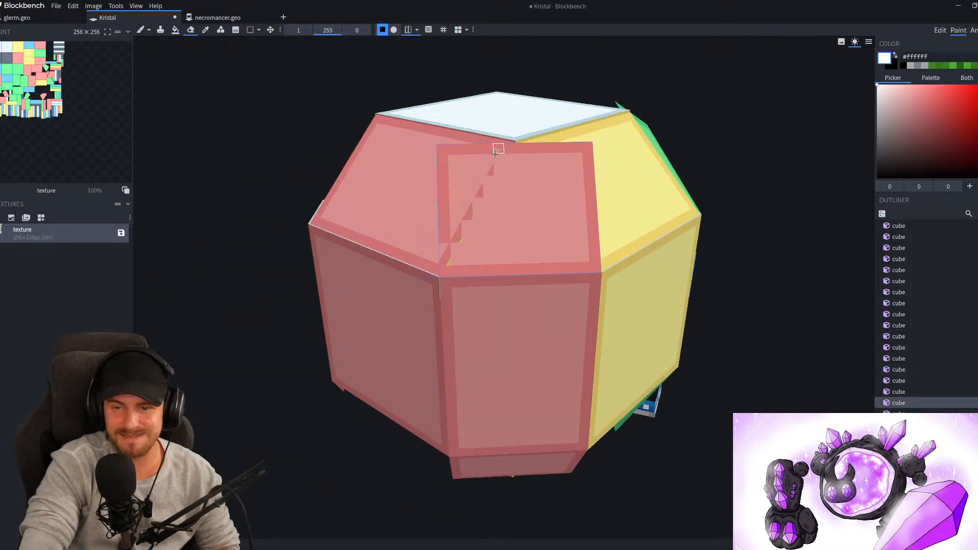
{"action": "mouse_move", "coordinate": [487, 155]}
{"action": "left_mouse_down"}
{"action": "mouse_move", "coordinate": [445, 235]}
{"action": "mouse_move", "coordinate": [448, 201]}
{"action": "left_mouse_up"}
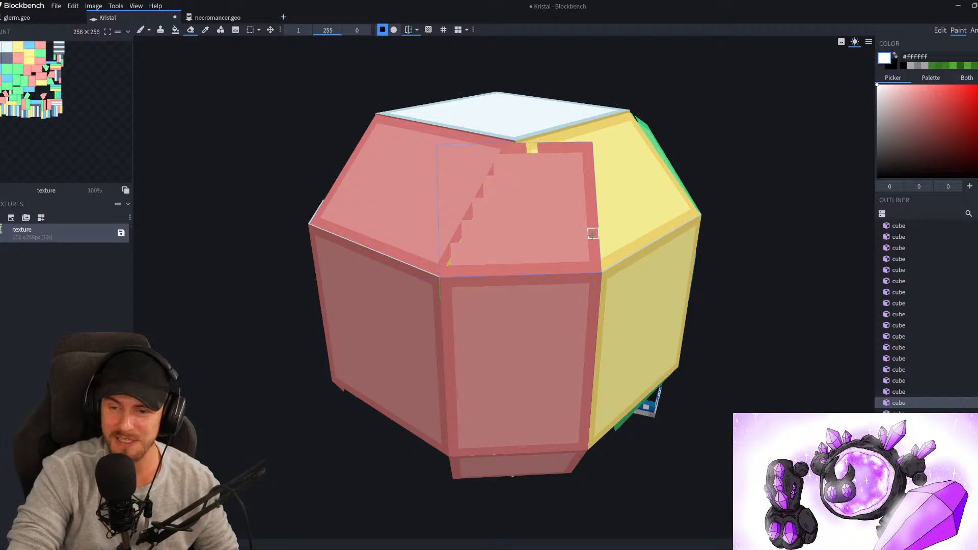
{"action": "left_click", "coordinate": [595, 243], "text": "shift"}
{"action": "mouse_move", "coordinate": [595, 239]}
{"action": "left_mouse_down"}
{"action": "mouse_move", "coordinate": [561, 150]}
{"action": "mouse_move", "coordinate": [583, 151]}
{"action": "mouse_move", "coordinate": [585, 178]}
{"action": "left_mouse_up"}
Erase both outer triangles of the lower rear corner panel along stepped diagonals so it narrows toward the underside
{"action": "scroll", "coordinate": [576, 168], "scroll_direction": "down", "scroll_amount": 3}
{"action": "left_click_drag", "start_coordinate": [640, 433], "coordinate": [520, 410]}
{"action": "right_click_drag", "start_coordinate": [509, 413], "coordinate": [430, 218]}
{"action": "scroll", "coordinate": [430, 218], "scroll_direction": "up", "scroll_amount": 3}
{"action": "left_click_drag", "start_coordinate": [374, 275], "coordinate": [459, 384]}
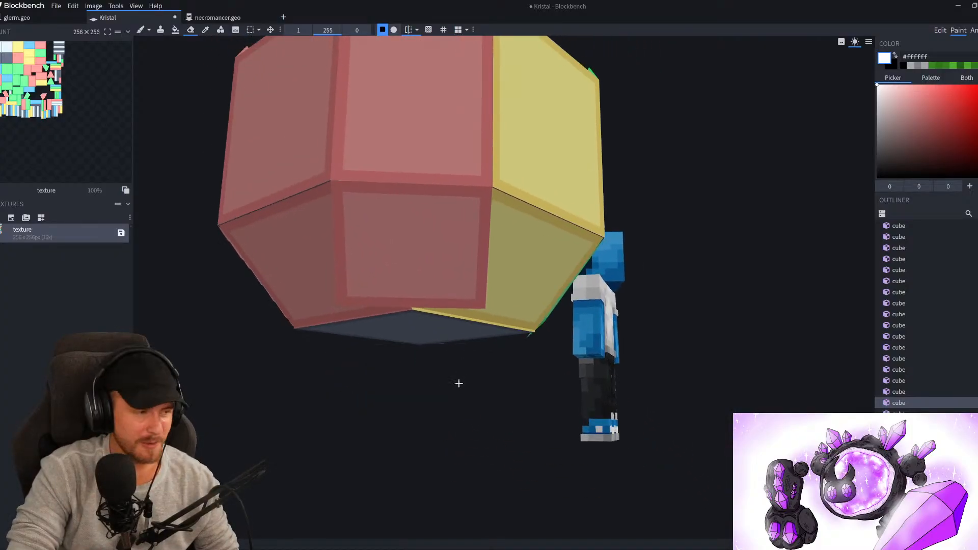
{"action": "scroll", "coordinate": [452, 353], "scroll_direction": "up", "scroll_amount": 2}
{"action": "left_click", "coordinate": [393, 310]}
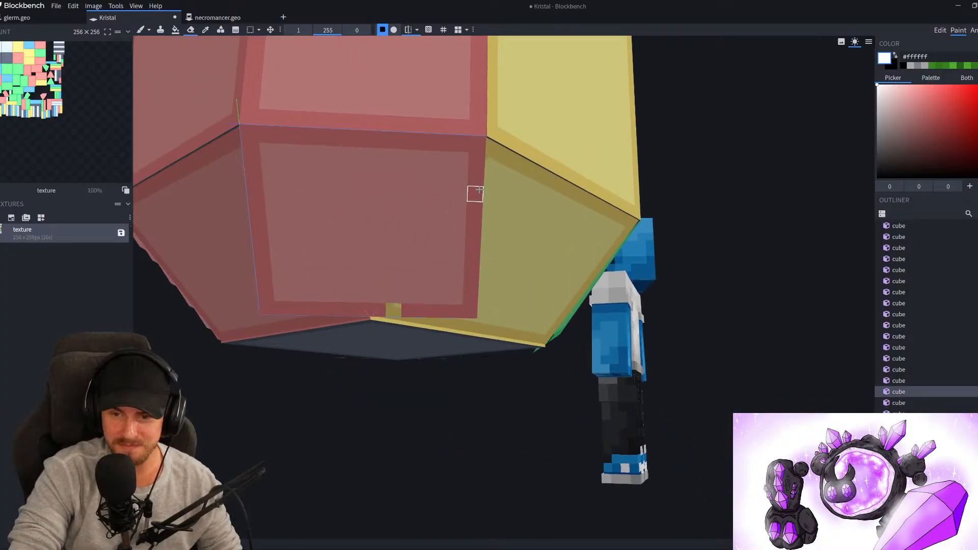
{"action": "left_click", "coordinate": [474, 175], "text": "shift"}
{"action": "mouse_move", "coordinate": [474, 175]}
{"action": "left_mouse_down"}
{"action": "mouse_move", "coordinate": [473, 232]}
{"action": "mouse_move", "coordinate": [411, 295]}
{"action": "mouse_move", "coordinate": [428, 299]}
{"action": "mouse_move", "coordinate": [456, 269]}
{"action": "mouse_move", "coordinate": [469, 295]}
{"action": "mouse_move", "coordinate": [443, 310]}
{"action": "mouse_move", "coordinate": [368, 313]}
{"action": "left_mouse_up"}
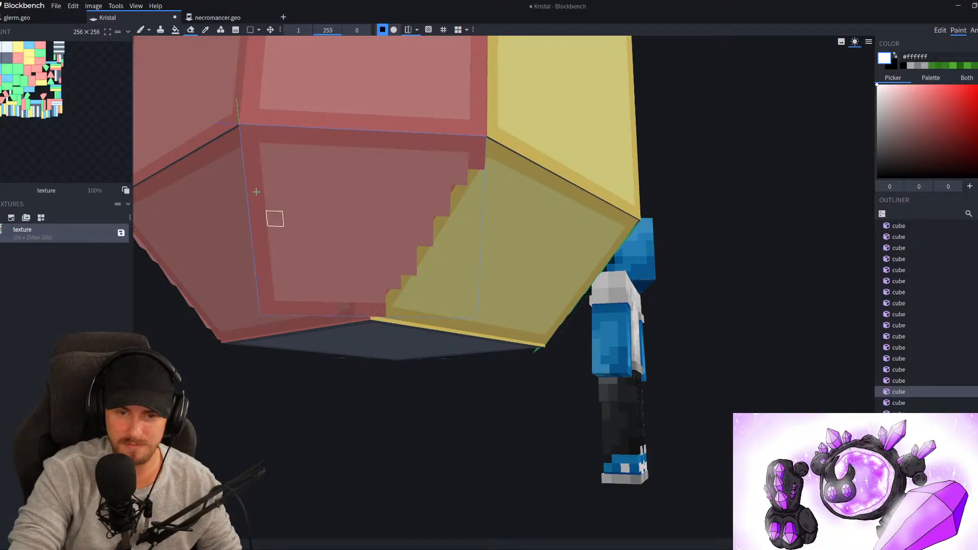
{"action": "left_click", "coordinate": [247, 149], "text": "shift"}
{"action": "mouse_move", "coordinate": [246, 148]}
{"action": "left_mouse_down"}
{"action": "mouse_move", "coordinate": [255, 201]}
{"action": "mouse_move", "coordinate": [330, 295]}
{"action": "mouse_move", "coordinate": [321, 312]}
{"action": "mouse_move", "coordinate": [291, 283]}
{"action": "mouse_move", "coordinate": [260, 312]}
{"action": "mouse_move", "coordinate": [276, 256]}
{"action": "mouse_move", "coordinate": [297, 237]}
{"action": "mouse_move", "coordinate": [278, 204]}
{"action": "left_mouse_up"}
Sample the panel's pink #ffa7a4 and paint over the darker border pixels along the lower rear corner panel's diagonal edge
{"action": "key", "text": "b"}
{"action": "left_click", "coordinate": [301, 187], "text": "alt"}
{"action": "left_click", "coordinate": [270, 170]}
{"action": "left_click", "coordinate": [253, 152]}
{"action": "left_click_drag", "start_coordinate": [289, 192], "coordinate": [330, 247]}
{"action": "scroll", "coordinate": [360, 295], "scroll_direction": "down", "scroll_amount": 5}
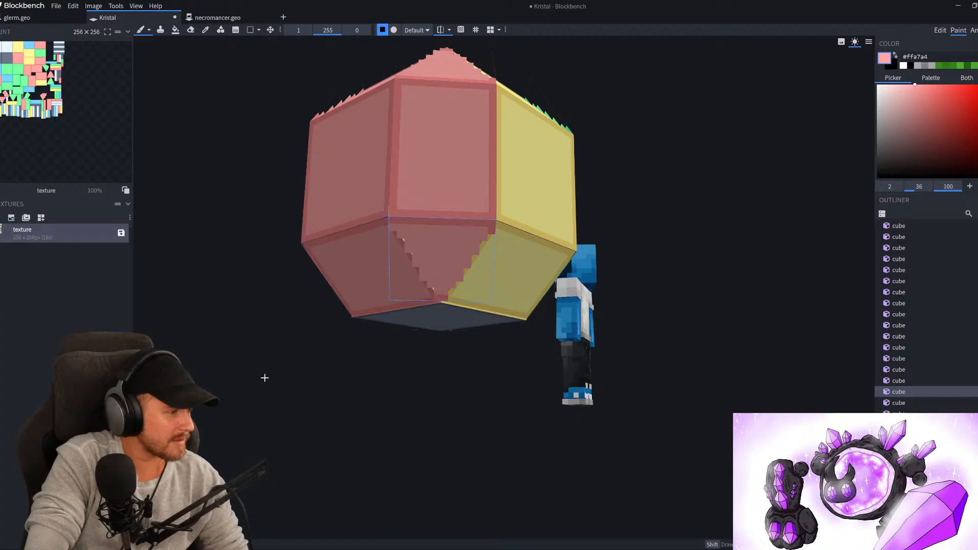
Examine the whole trimmed body and its ring from the front and both sides for remaining overlaps and gaps
{"action": "mouse_move", "coordinate": [264, 378]}
{"action": "left_mouse_down"}
{"action": "mouse_move", "coordinate": [360, 389]}
{"action": "mouse_move", "coordinate": [352, 404]}
{"action": "mouse_move", "coordinate": [347, 395]}
{"action": "mouse_move", "coordinate": [474, 385]}
{"action": "left_mouse_up"}
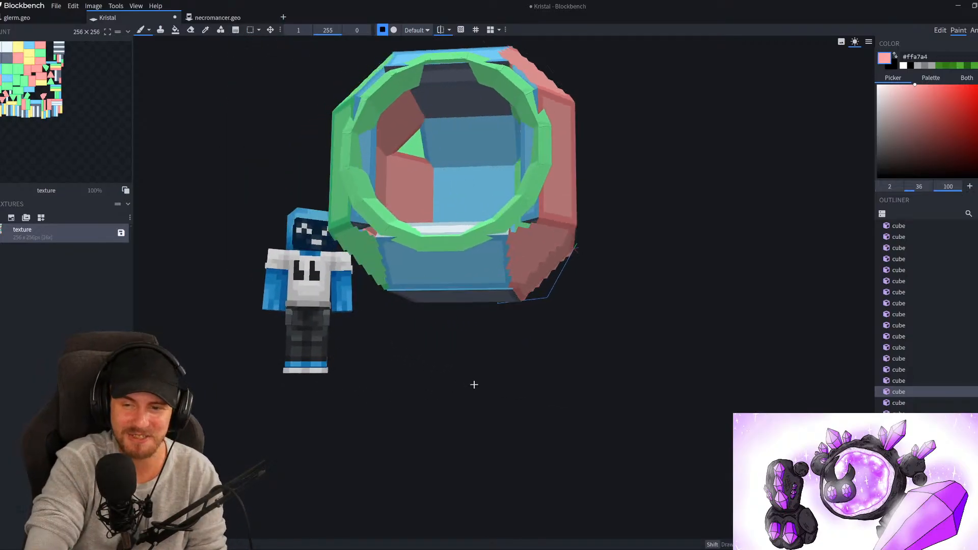
{"action": "right_click_drag", "start_coordinate": [391, 367], "coordinate": [400, 397]}
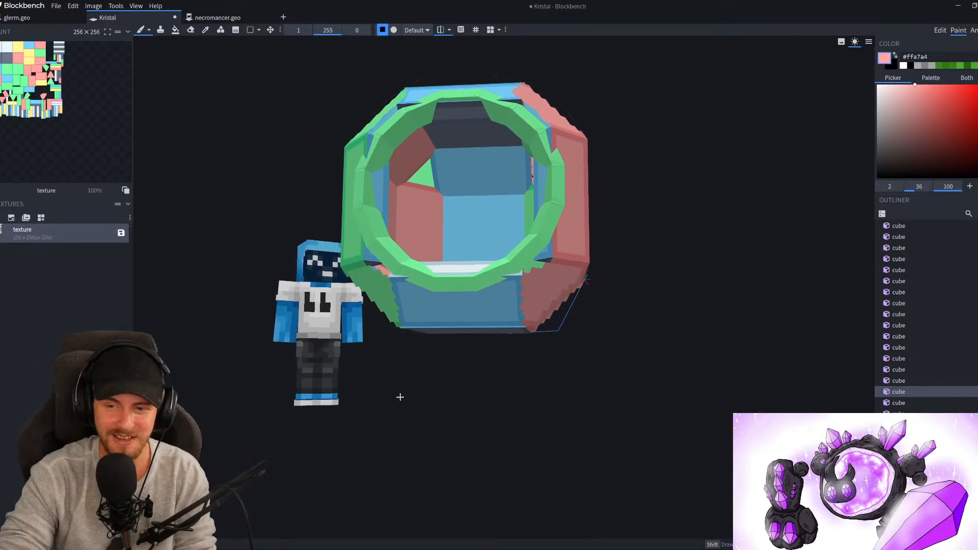
{"action": "scroll", "coordinate": [400, 397], "scroll_direction": "up", "scroll_amount": 3}
{"action": "right_click_drag", "start_coordinate": [654, 327], "coordinate": [654, 358]}
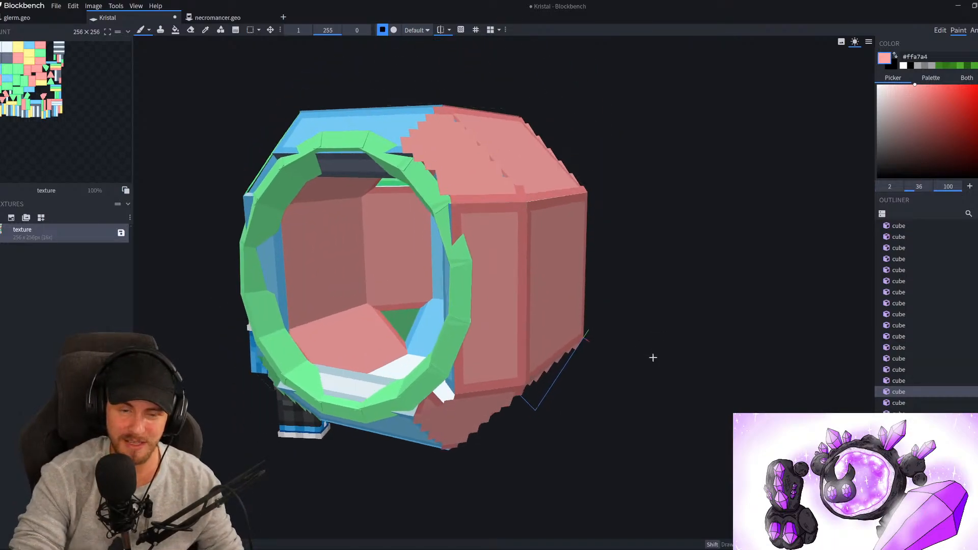
{"action": "scroll", "coordinate": [371, 307], "scroll_direction": "up", "scroll_amount": 3}
{"action": "right_click_drag", "start_coordinate": [311, 332], "coordinate": [498, 341]}
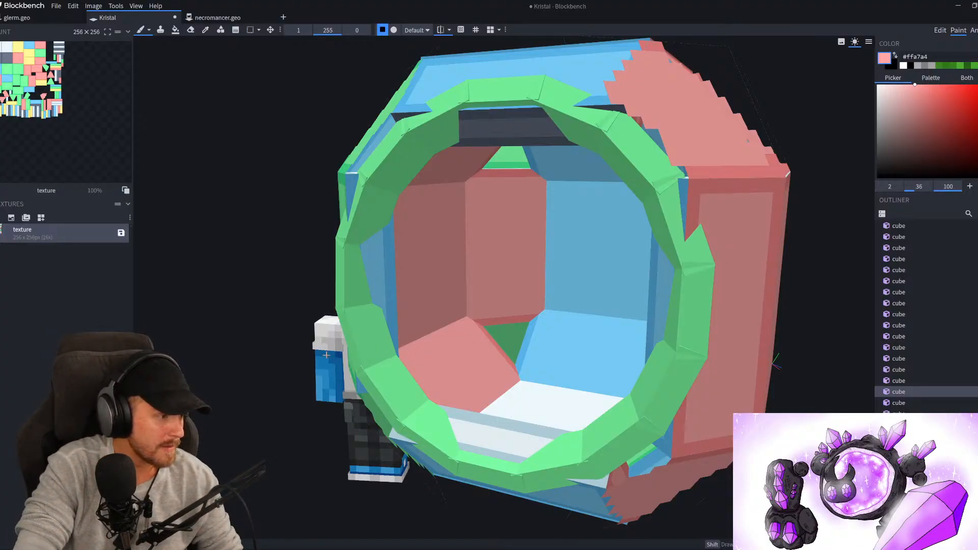
{"action": "scroll", "coordinate": [525, 282], "scroll_direction": "down", "scroll_amount": 4}
{"action": "left_click_drag", "start_coordinate": [303, 236], "coordinate": [337, 245]}
{"action": "scroll", "coordinate": [326, 245], "scroll_direction": "up", "scroll_amount": 3}
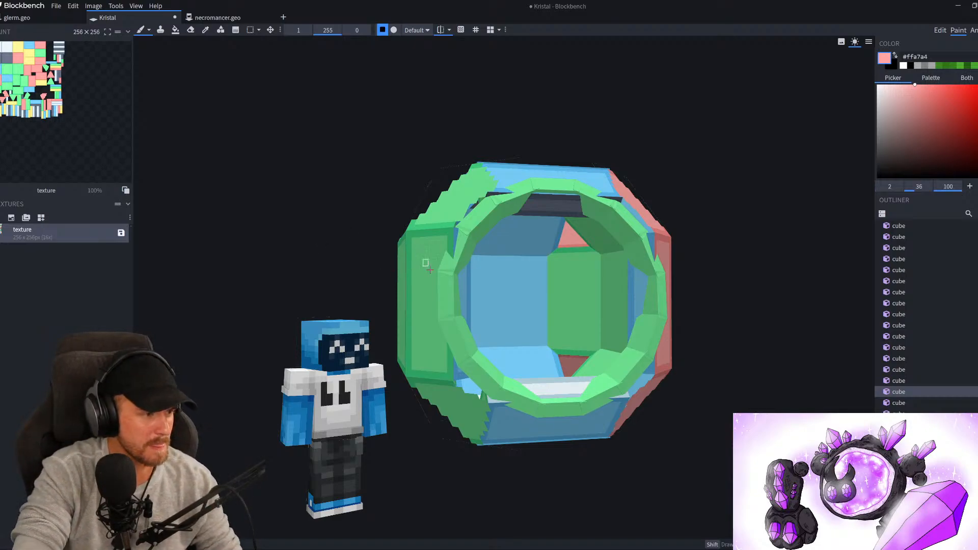
{"action": "scroll", "coordinate": [492, 325], "scroll_direction": "up", "scroll_amount": 1}
{"action": "left_click_drag", "start_coordinate": [304, 251], "coordinate": [216, 224]}
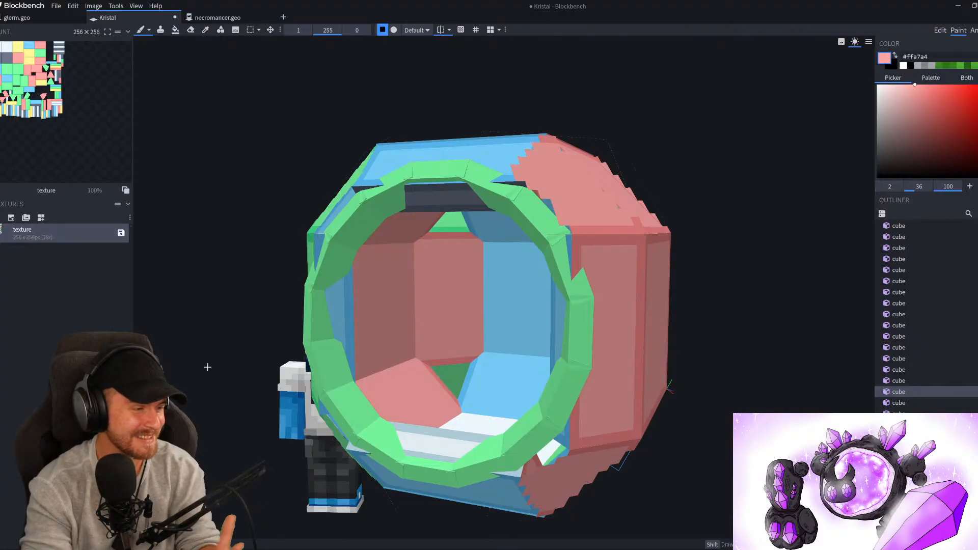
Switch from painting to Edit mode to rework the ring around the body's front opening
{"action": "scroll", "coordinate": [452, 320], "scroll_direction": "up", "scroll_amount": 2}
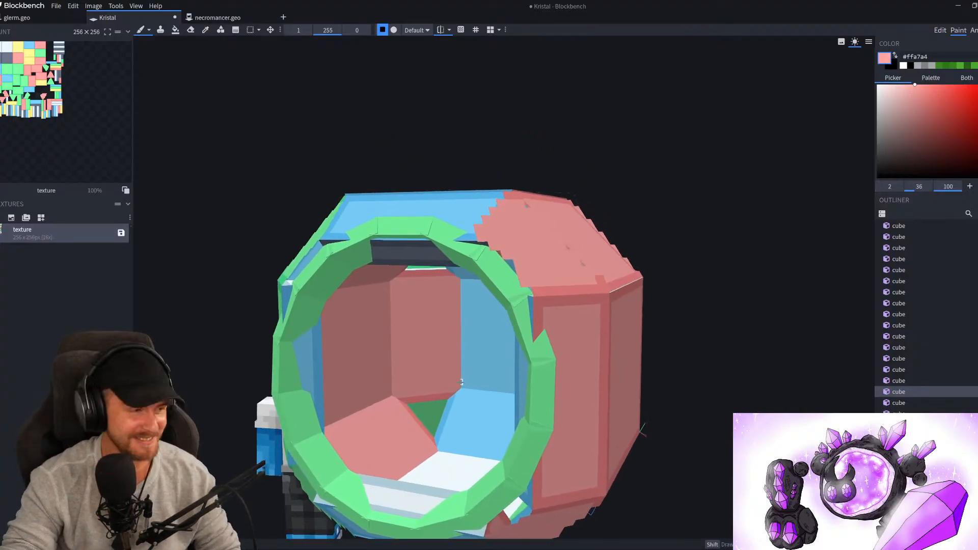
{"action": "scroll", "coordinate": [444, 357], "scroll_direction": "up", "scroll_amount": 2}
{"action": "scroll", "coordinate": [277, 149], "scroll_direction": "down", "scroll_amount": 3}
{"action": "left_click_drag", "start_coordinate": [278, 148], "coordinate": [321, 204]}
{"action": "left_click", "coordinate": [941, 32]}
{"action": "scroll", "coordinate": [646, 244], "scroll_direction": "up", "scroll_amount": 2}
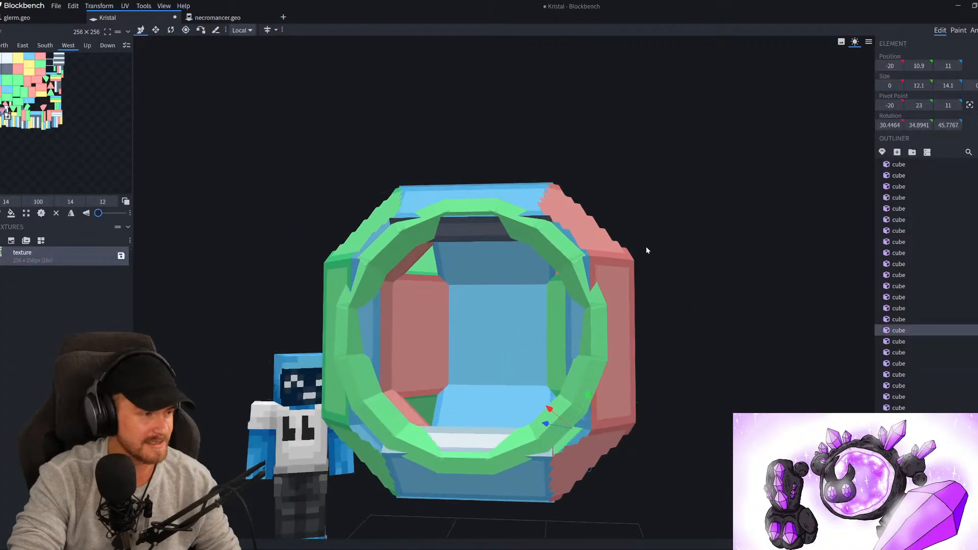
{"action": "right_click_drag", "start_coordinate": [677, 225], "coordinate": [612, 246]}
{"action": "scroll", "coordinate": [611, 247], "scroll_direction": "up", "scroll_amount": 2}
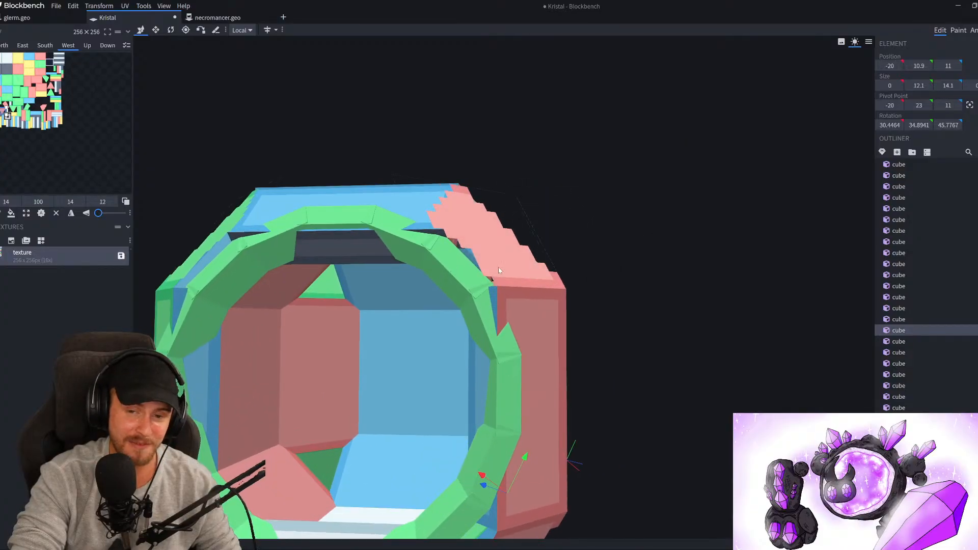
Extend both upper diagonal ring segments and the lower diagonal one on the pink side outward to a height of 3.2306
{"action": "left_click", "coordinate": [441, 273]}
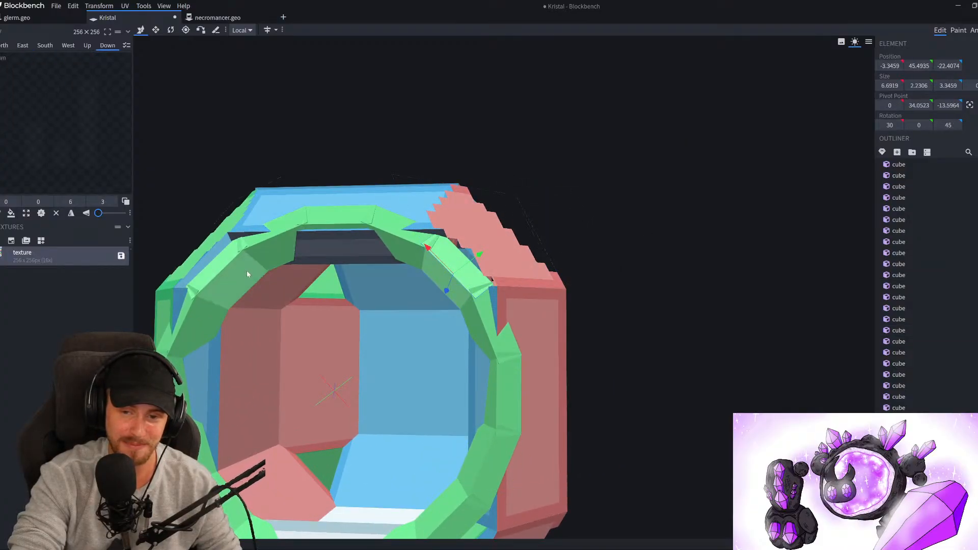
{"action": "key", "text": "s"}
{"action": "left_click_drag", "start_coordinate": [478, 261], "coordinate": [490, 257]}
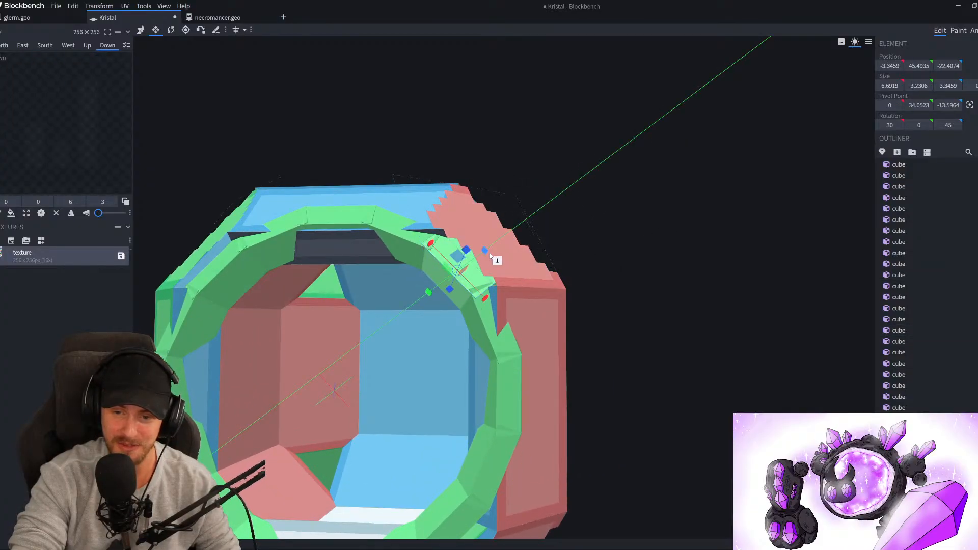
{"action": "left_click", "coordinate": [252, 269]}
{"action": "left_click_drag", "start_coordinate": [144, 179], "coordinate": [185, 188]}
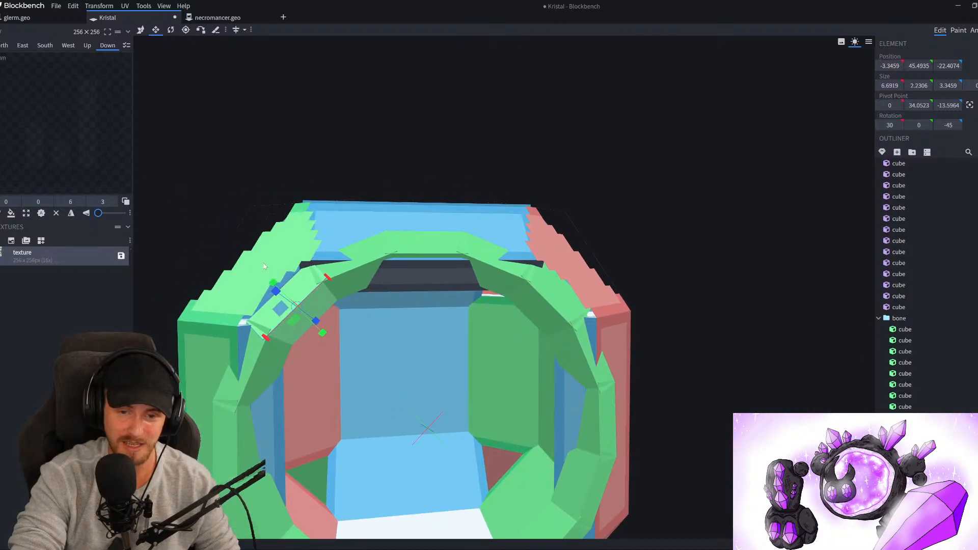
{"action": "left_click_drag", "start_coordinate": [274, 283], "coordinate": [267, 275]}
{"action": "scroll", "coordinate": [275, 279], "scroll_direction": "down", "scroll_amount": 5}
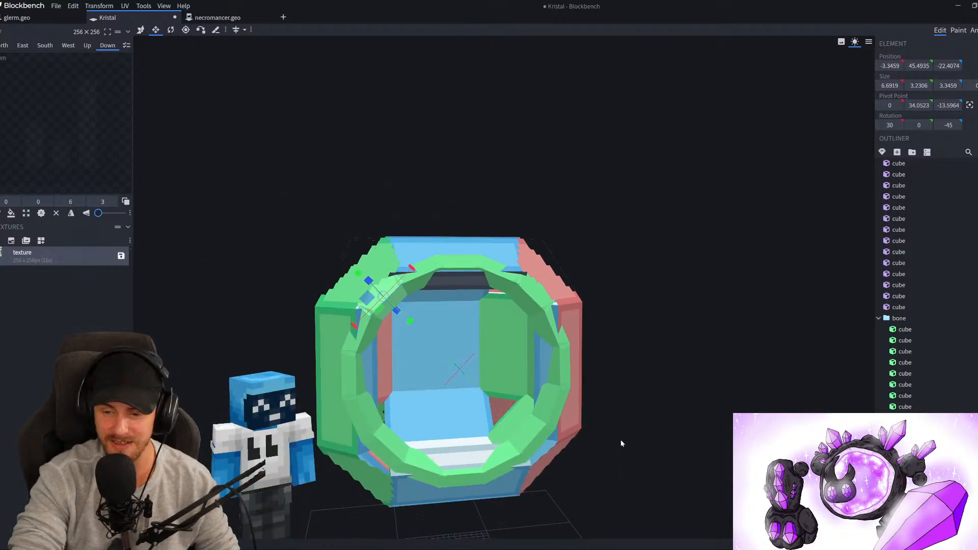
{"action": "right_click_drag", "start_coordinate": [622, 444], "coordinate": [584, 420]}
{"action": "left_click", "coordinate": [510, 423]}
{"action": "left_click_drag", "start_coordinate": [515, 428], "coordinate": [521, 436]}
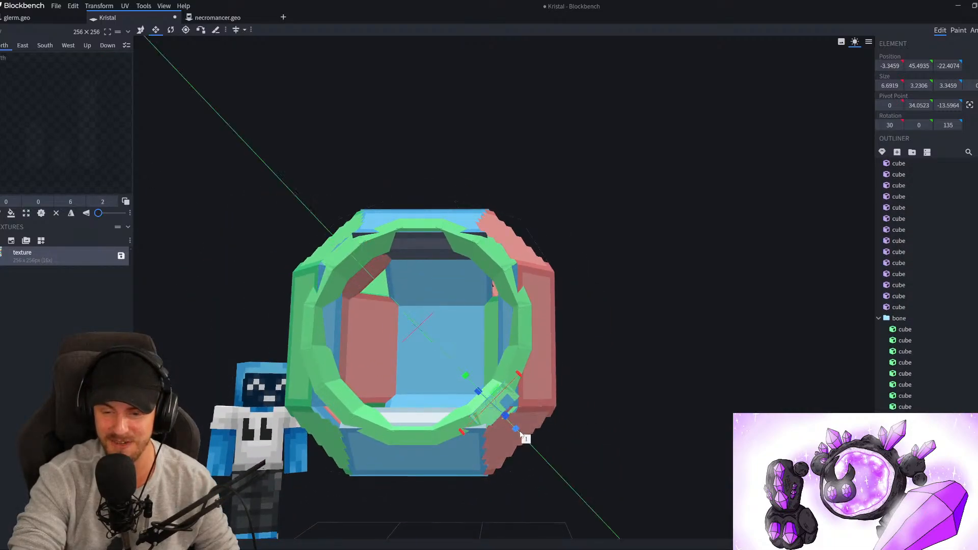
Extend the lower diagonal ring segment on the green side outward to a height of 4.6306
{"action": "left_click", "coordinate": [328, 416]}
{"action": "left_click_drag", "start_coordinate": [323, 430], "coordinate": [319, 431]}
{"action": "left_click_drag", "start_coordinate": [265, 387], "coordinate": [288, 320]}
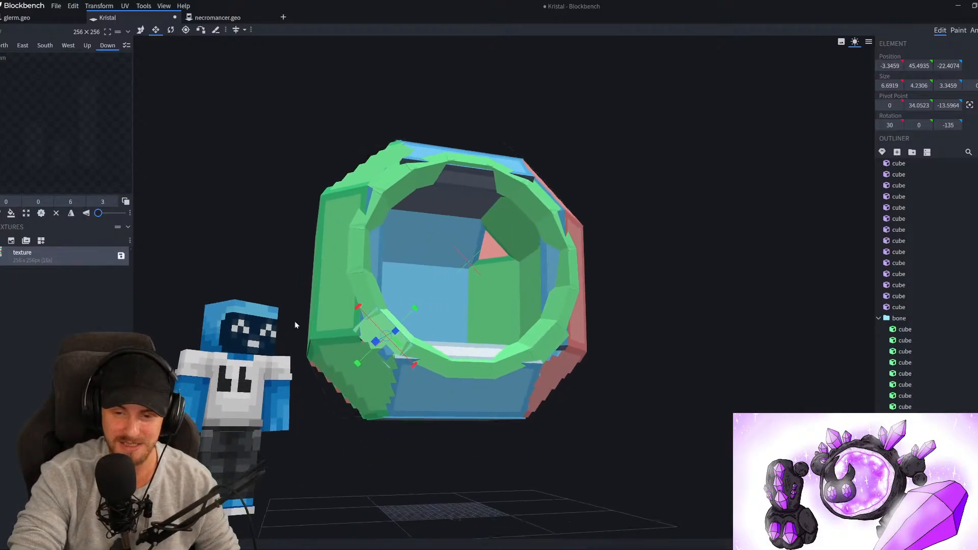
{"action": "scroll", "coordinate": [288, 320], "scroll_direction": "up", "scroll_amount": 5}
{"action": "mouse_move", "coordinate": [296, 405]}
{"action": "left_mouse_down"}
{"action": "mouse_move", "coordinate": [288, 411]}
{"action": "mouse_move", "coordinate": [305, 406]}
{"action": "left_mouse_up"}
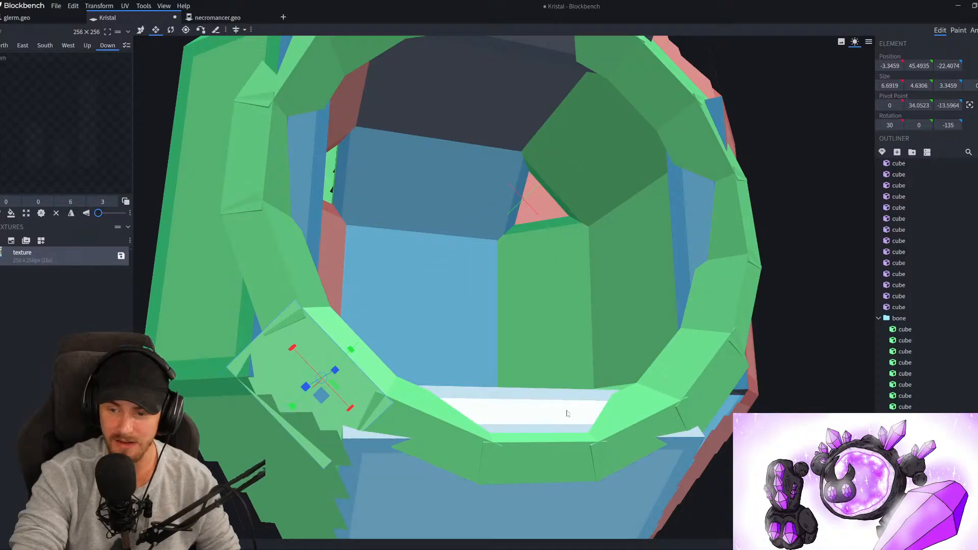
Replace the lower diagonal ring segment on the pink side with a duplicate of the extended green-side one, flipped along X
{"action": "left_click", "coordinate": [687, 379]}
{"action": "key", "text": "Delete"}
{"action": "left_click", "coordinate": [326, 386]}
{"action": "left_click", "coordinate": [335, 360]}
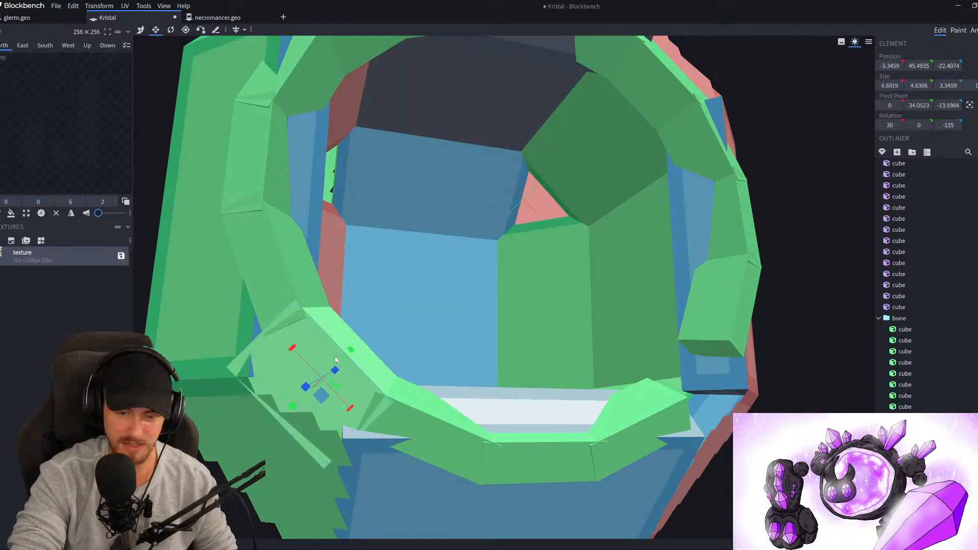
{"action": "key", "text": "v"}
{"action": "left_click", "coordinate": [98, 6]}
{"action": "mouse_move", "coordinate": [122, 40]}
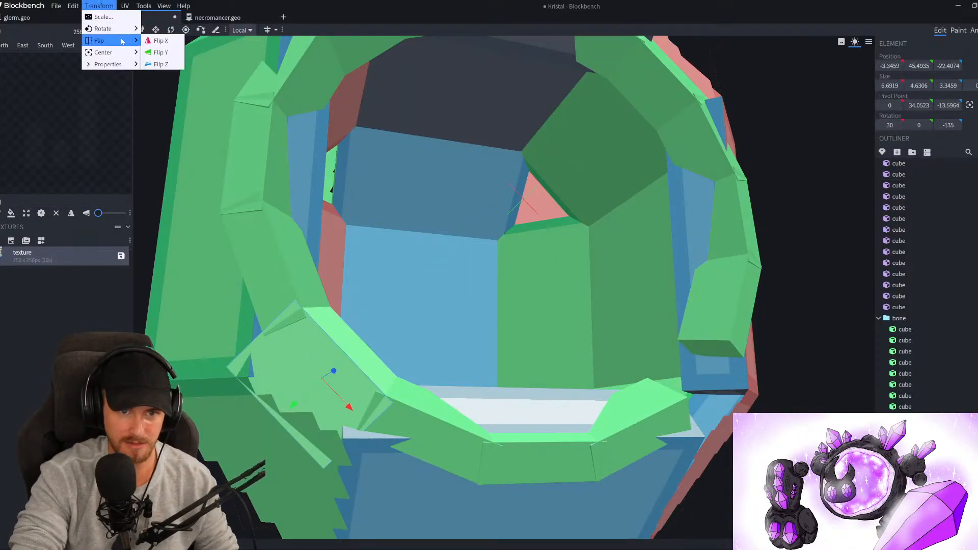
{"action": "left_click", "coordinate": [160, 41]}
{"action": "scroll", "coordinate": [689, 253], "scroll_direction": "down", "scroll_amount": 5}
{"action": "left_click_drag", "start_coordinate": [689, 253], "coordinate": [455, 269]}
{"action": "left_click_drag", "start_coordinate": [666, 234], "coordinate": [712, 221]}
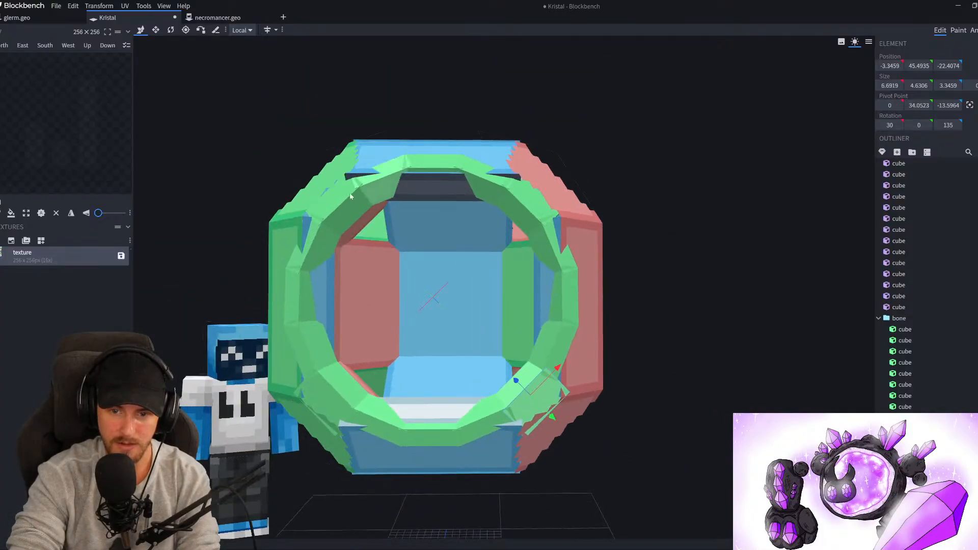
Delete both upper diagonal segments of the ring
{"action": "left_click", "coordinate": [343, 204]}
{"action": "key", "text": "Delete"}
{"action": "left_click", "coordinate": [517, 211]}
{"action": "key", "text": "Delete"}
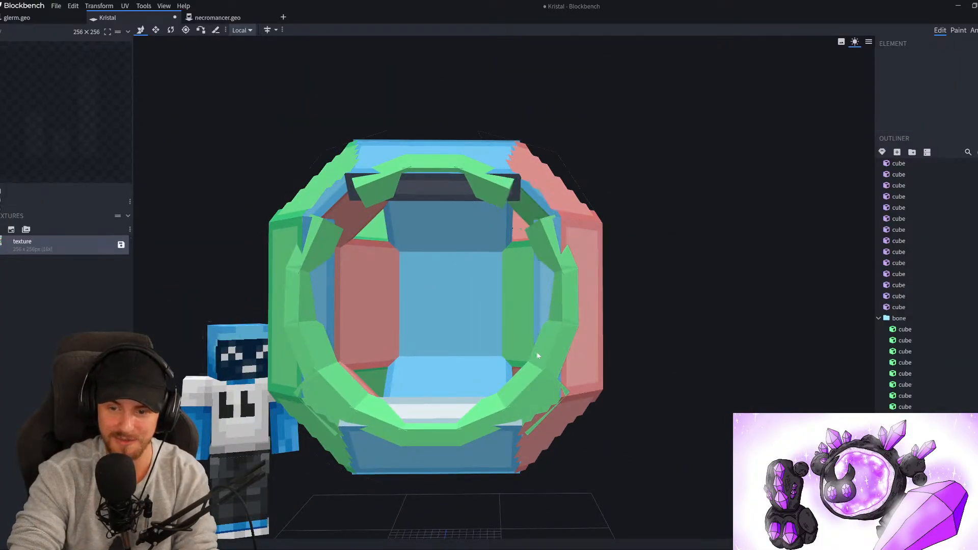
Duplicate both lower diagonal ring segments, flip the copies along Y and raise them into the upper gaps at Y 17.8759
{"action": "left_click", "coordinate": [531, 392]}
{"action": "left_click", "coordinate": [334, 389], "text": "shift"}
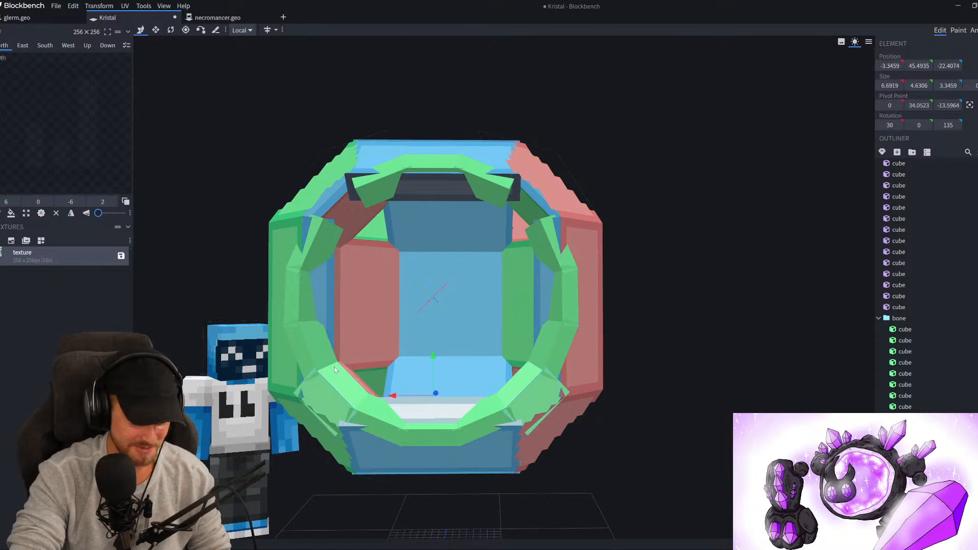
{"action": "left_click", "coordinate": [97, 6]}
{"action": "mouse_move", "coordinate": [102, 41]}
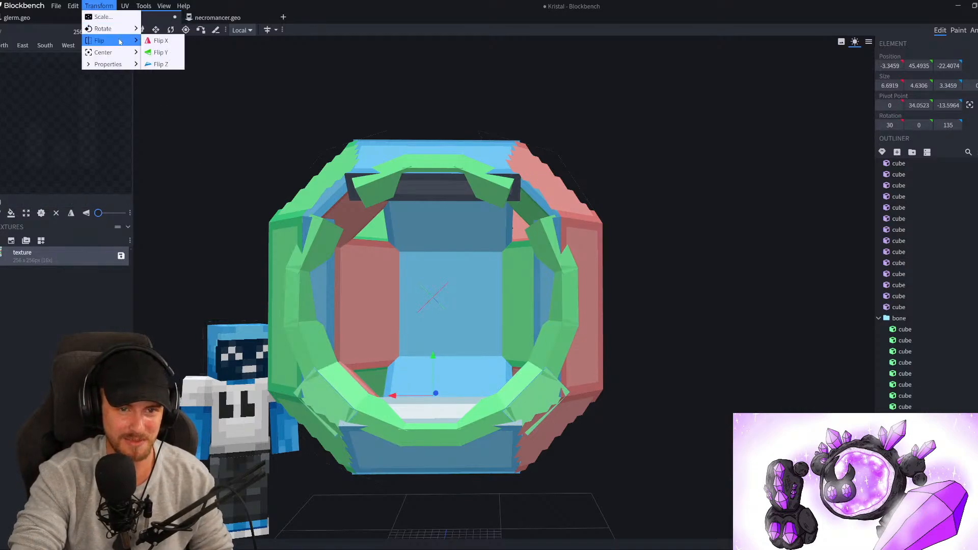
{"action": "left_click", "coordinate": [161, 53]}
{"action": "scroll", "coordinate": [491, 290], "scroll_direction": "down", "scroll_amount": 8}
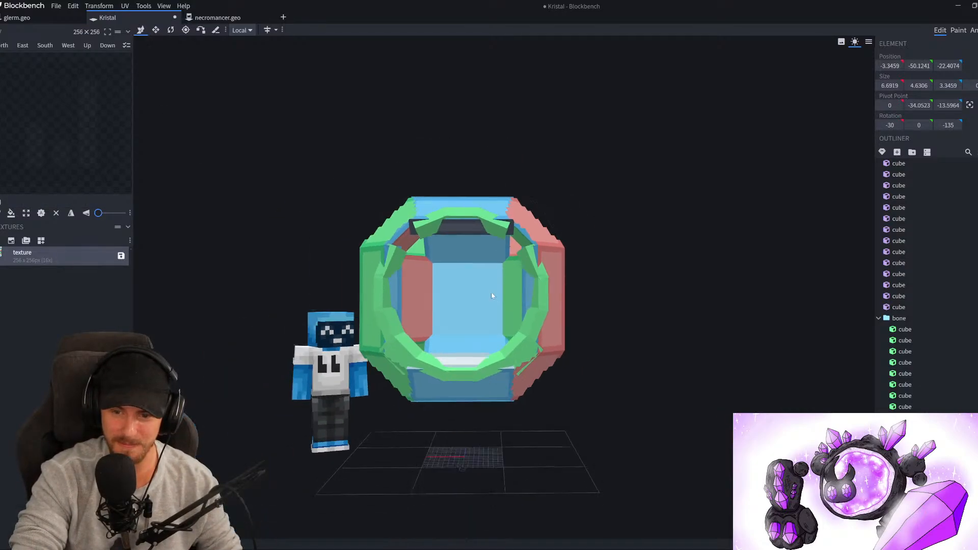
{"action": "left_click_drag", "start_coordinate": [486, 377], "coordinate": [489, 230]}
{"action": "scroll", "coordinate": [488, 230], "scroll_direction": "up", "scroll_amount": 2}
{"action": "scroll", "coordinate": [486, 227], "scroll_direction": "up", "scroll_amount": 4}
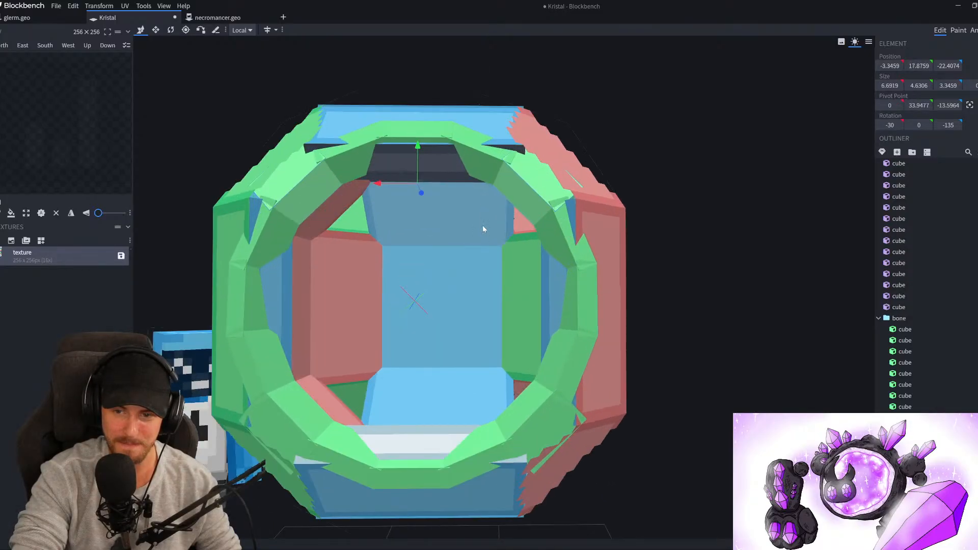
Examine the reworked ring and the body from the front and both sides
{"action": "scroll", "coordinate": [477, 230], "scroll_direction": "down", "scroll_amount": 1}
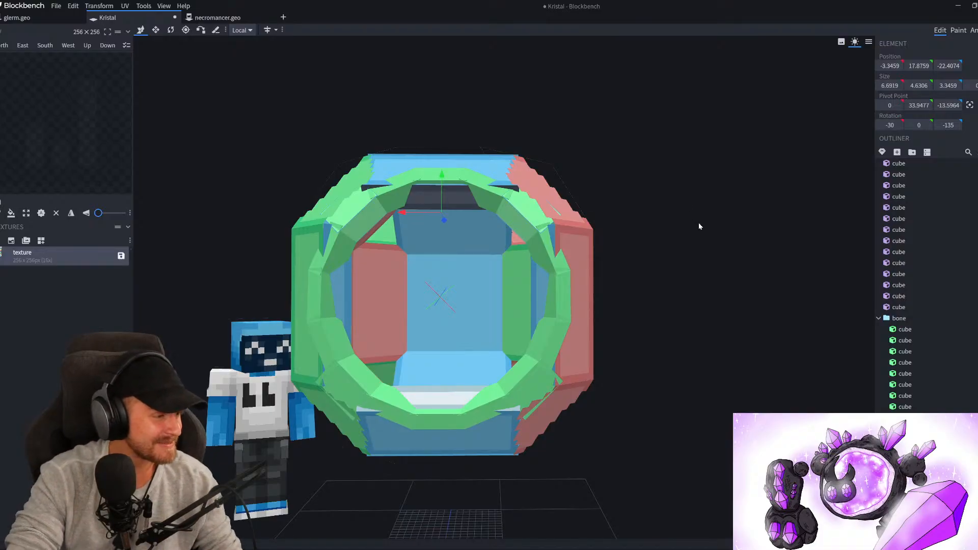
{"action": "scroll", "coordinate": [608, 305], "scroll_direction": "up", "scroll_amount": 2}
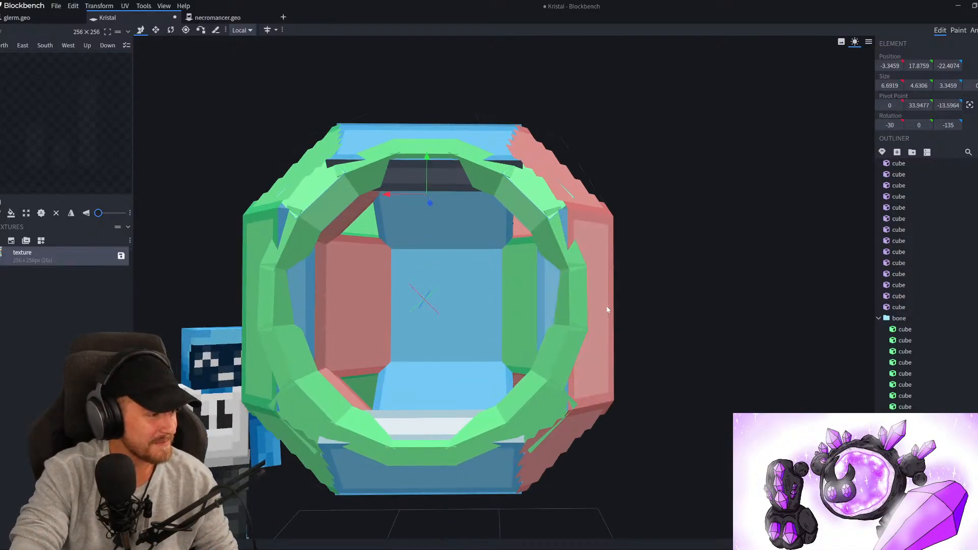
{"action": "right_click_drag", "start_coordinate": [606, 305], "coordinate": [615, 296]}
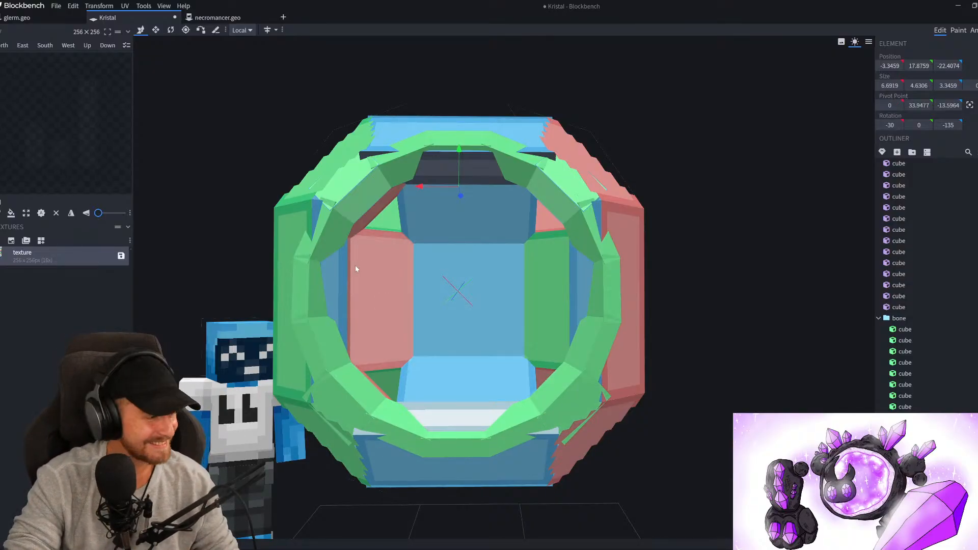
{"action": "right_click_drag", "start_coordinate": [355, 266], "coordinate": [333, 289]}
{"action": "scroll", "coordinate": [316, 244], "scroll_direction": "down", "scroll_amount": 4}
{"action": "left_click_drag", "start_coordinate": [284, 203], "coordinate": [222, 223]}
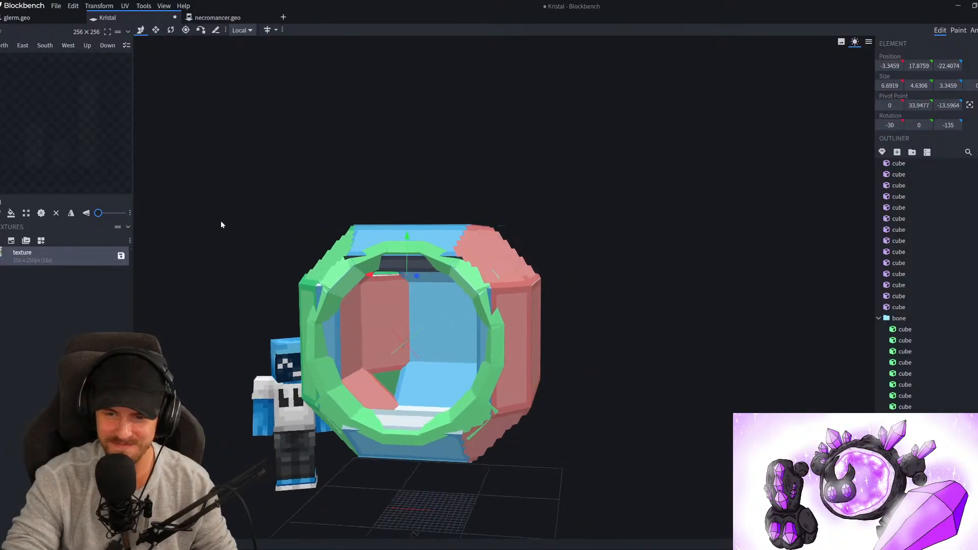
{"action": "scroll", "coordinate": [223, 223], "scroll_direction": "up", "scroll_amount": 4}
{"action": "scroll", "coordinate": [603, 312], "scroll_direction": "down", "scroll_amount": 8}
{"action": "left_click_drag", "start_coordinate": [603, 316], "coordinate": [732, 338]}
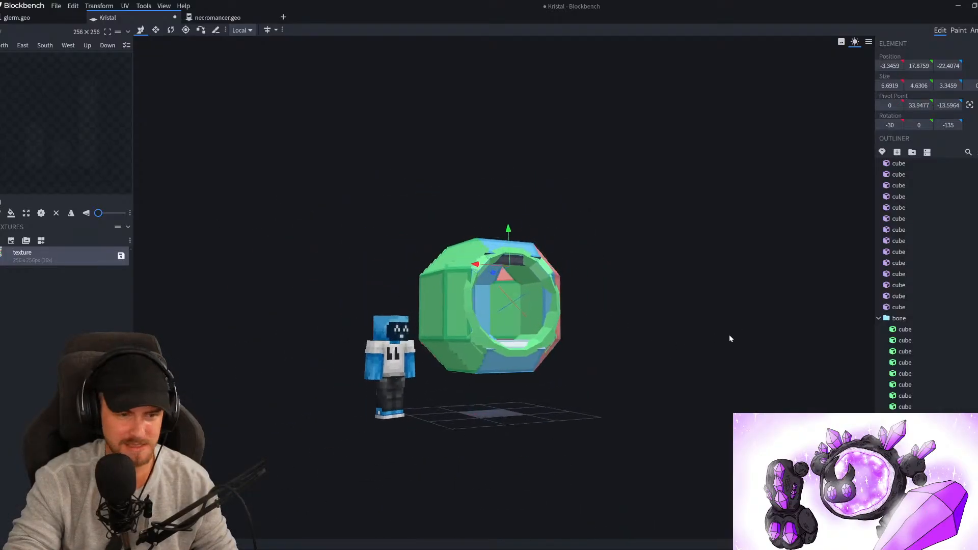
{"action": "scroll", "coordinate": [581, 318], "scroll_direction": "up", "scroll_amount": 3}
{"action": "left_click_drag", "start_coordinate": [581, 318], "coordinate": [624, 306]}
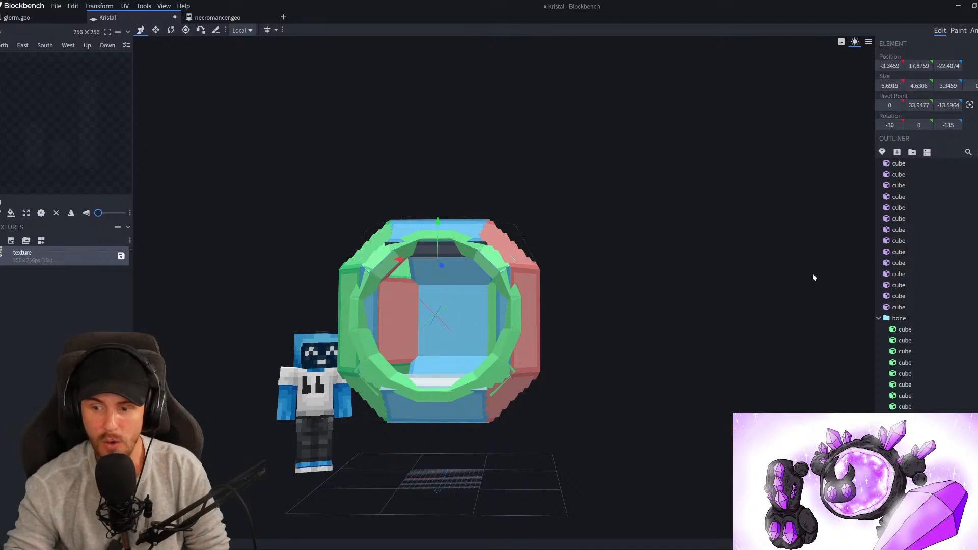
Collapse the bone group that holds the ring's cubes
{"action": "left_click", "coordinate": [912, 358]}
{"action": "left_click", "coordinate": [879, 319]}
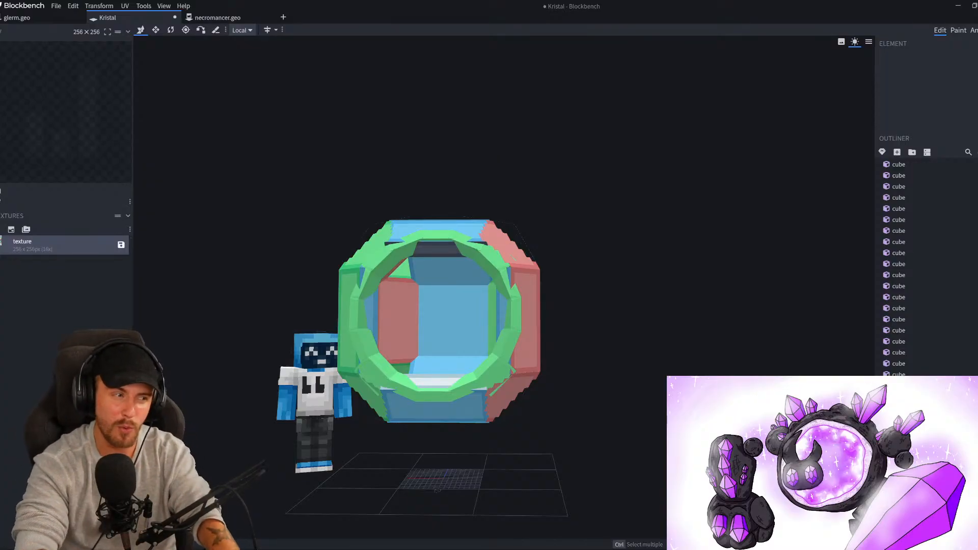
{"action": "left_click_drag", "start_coordinate": [457, 168], "coordinate": [428, 238]}
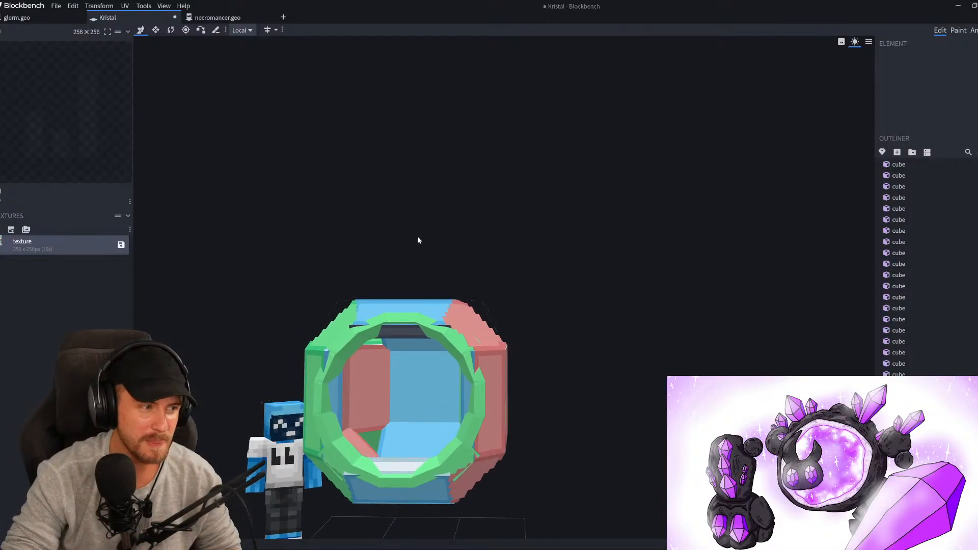
{"action": "left_click_drag", "start_coordinate": [714, 291], "coordinate": [849, 157]}
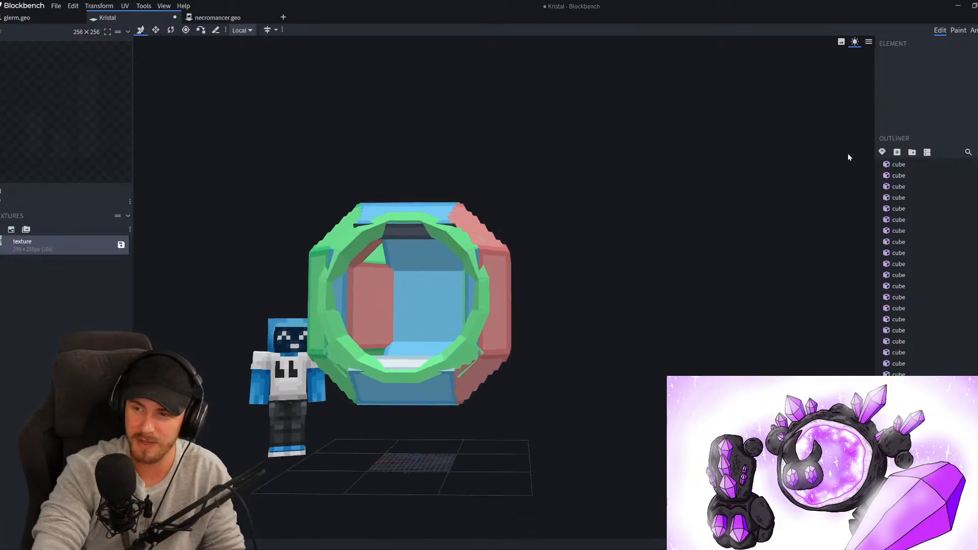
Add a new cube and raise it to Y 55 on top of the body
{"action": "left_click", "coordinate": [897, 152]}
{"action": "left_click_drag", "start_coordinate": [698, 301], "coordinate": [563, 334]}
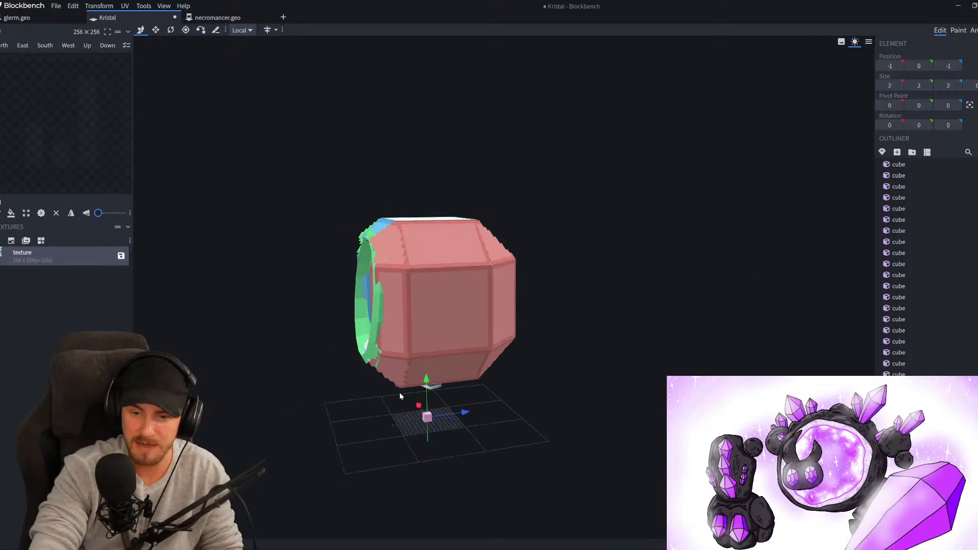
{"action": "left_click_drag", "start_coordinate": [423, 390], "coordinate": [421, 209]}
{"action": "right_click_drag", "start_coordinate": [408, 229], "coordinate": [438, 260]}
{"action": "scroll", "coordinate": [437, 255], "scroll_direction": "up", "scroll_amount": 5}
Resize the new cube to 8 × 4 × 6, extending its width and height symmetrically
{"action": "key", "text": "s"}
{"action": "left_click_drag", "start_coordinate": [515, 148], "coordinate": [594, 176]}
{"action": "mouse_move", "coordinate": [383, 255]}
{"action": "left_mouse_down", "text": "alt"}
{"action": "mouse_move", "coordinate": [419, 259]}
{"action": "mouse_move", "coordinate": [365, 252]}
{"action": "mouse_move", "coordinate": [375, 228]}
{"action": "mouse_move", "coordinate": [391, 255]}
{"action": "left_mouse_up", "text": "alt"}
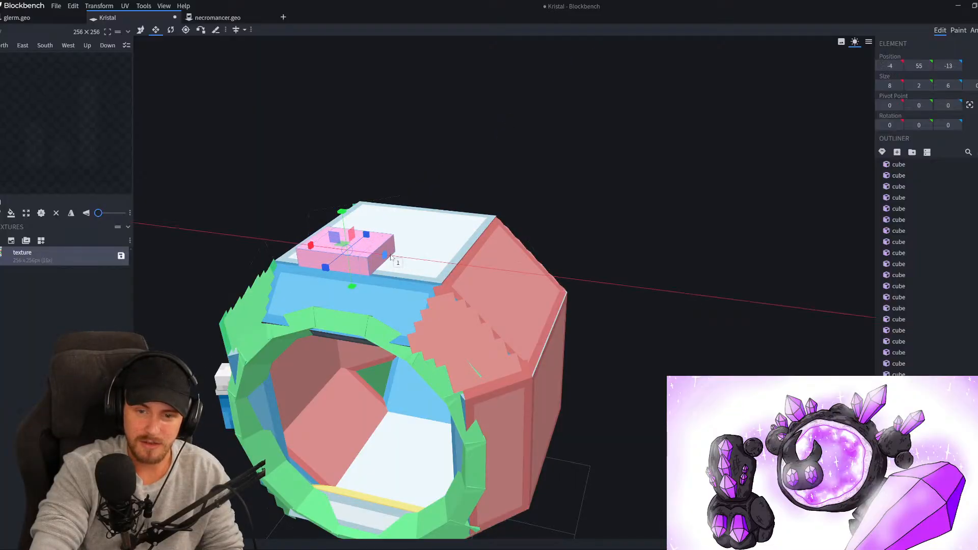
{"action": "left_click_drag", "start_coordinate": [351, 285], "coordinate": [351, 289], "text": "alt"}
{"action": "left_click_drag", "start_coordinate": [381, 237], "coordinate": [400, 215]}
{"action": "key", "text": "v"}
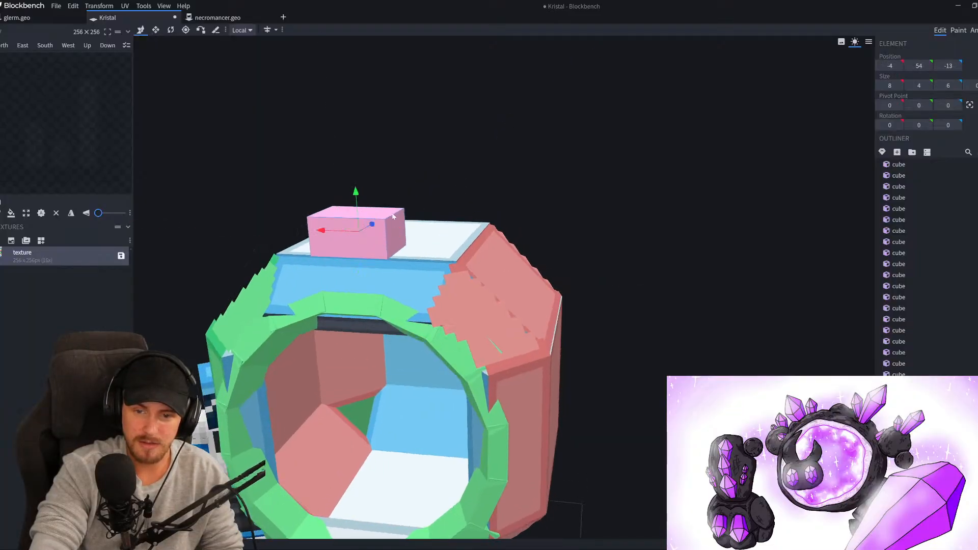
Move the block to -13, 49, -13 over the body's upper front corner on the pink side and centre its pivot point
{"action": "left_click_drag", "start_coordinate": [321, 231], "coordinate": [401, 231]}
{"action": "left_click_drag", "start_coordinate": [443, 197], "coordinate": [445, 256]}
{"action": "key", "text": "r"}
{"action": "left_click", "coordinate": [455, 278]}
{"action": "left_click", "coordinate": [970, 105]}
Reduce the corner block's height to 3 and tilt it across the corner with rotation -17.3688, 5.4872, 10.0076
{"action": "left_click_drag", "start_coordinate": [464, 261], "coordinate": [443, 273]}
{"action": "left_click_drag", "start_coordinate": [591, 239], "coordinate": [520, 225]}
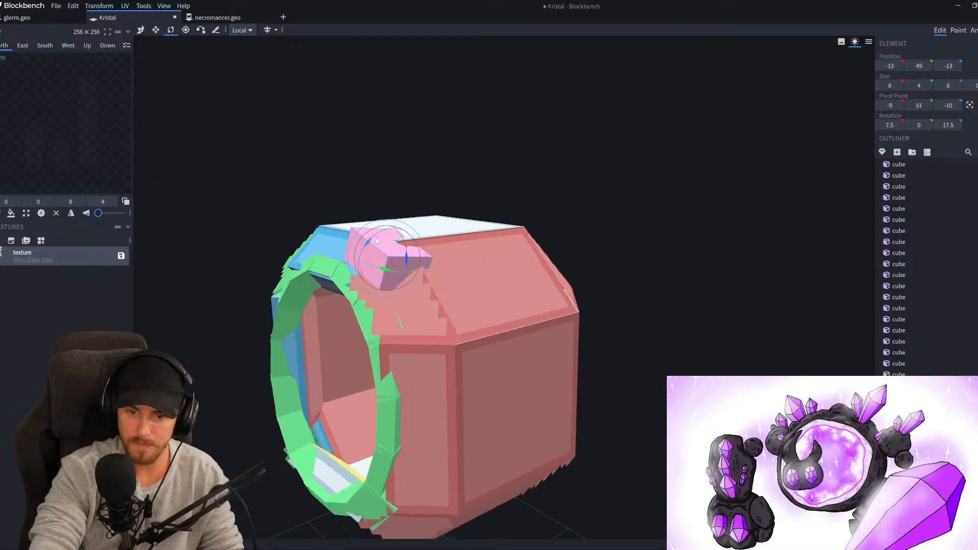
{"action": "left_click_drag", "start_coordinate": [378, 241], "coordinate": [407, 242]}
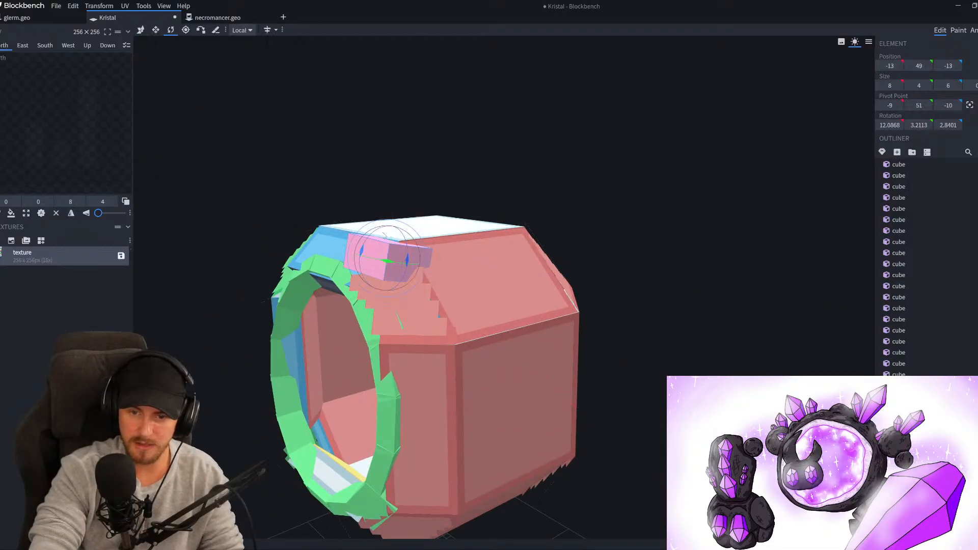
{"action": "left_click_drag", "start_coordinate": [383, 233], "coordinate": [361, 267]}
{"action": "key", "text": "v"}
{"action": "key", "text": "s"}
{"action": "left_click_drag", "start_coordinate": [381, 228], "coordinate": [394, 245]}
{"action": "left_click_drag", "start_coordinate": [518, 171], "coordinate": [585, 157]}
{"action": "key", "text": "r"}
{"action": "left_click_drag", "start_coordinate": [471, 210], "coordinate": [490, 219]}
{"action": "left_click_drag", "start_coordinate": [583, 207], "coordinate": [531, 220]}
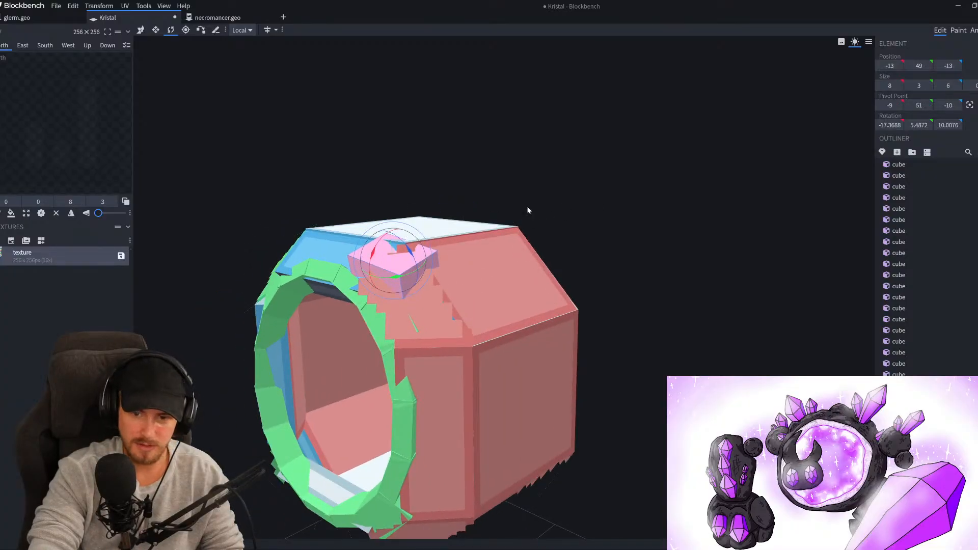
Duplicate the tilted block and move the copy outward and back along the pink side's sloped top to -22, 49, 1
{"action": "key", "text": "v"}
{"action": "left_click_drag", "start_coordinate": [692, 192], "coordinate": [364, 261]}
{"action": "left_click_drag", "start_coordinate": [300, 105], "coordinate": [448, 199]}
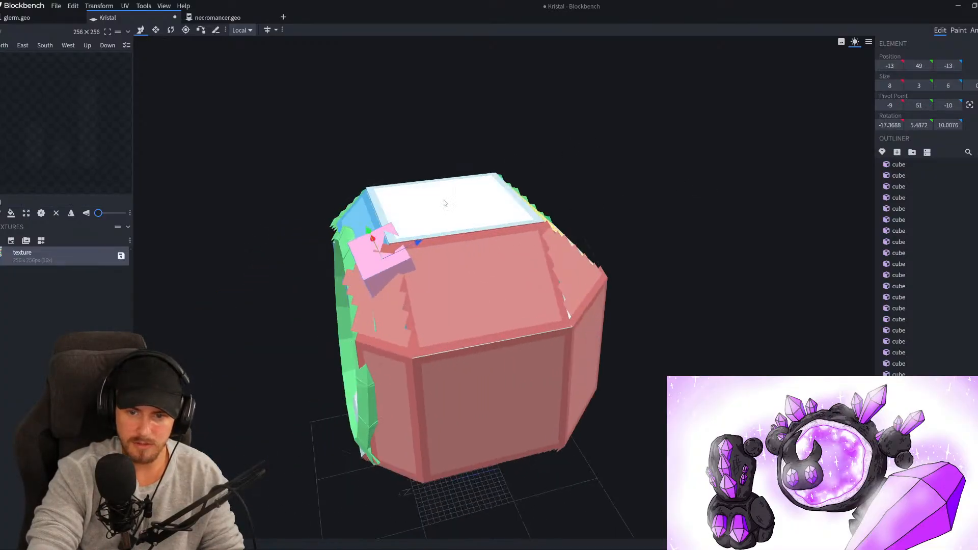
{"action": "left_click_drag", "start_coordinate": [419, 243], "coordinate": [637, 137]}
{"action": "scroll", "coordinate": [610, 181], "scroll_direction": "up", "scroll_amount": 3}
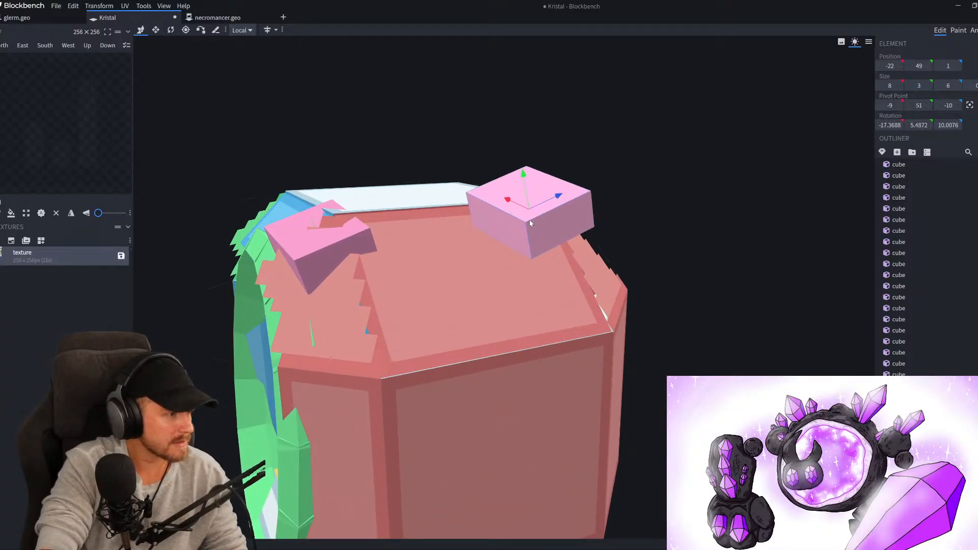
Lower and tilt the copied block at Y 44 on the pink side's sloped top and reduce its width to 6
{"action": "scroll", "coordinate": [527, 225], "scroll_direction": "up", "scroll_amount": 2}
{"action": "left_click_drag", "start_coordinate": [534, 168], "coordinate": [553, 246]}
{"action": "key", "text": "r"}
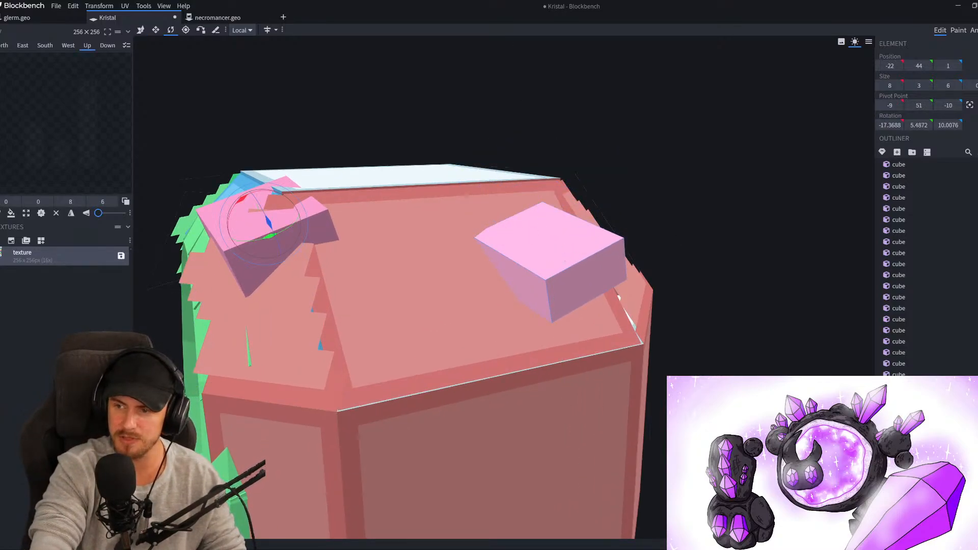
{"action": "left_click", "coordinate": [568, 244]}
{"action": "left_click_drag", "start_coordinate": [564, 250], "coordinate": [583, 253]}
{"action": "key", "text": "s"}
{"action": "left_click_drag", "start_coordinate": [572, 285], "coordinate": [569, 284]}
{"action": "left_click_drag", "start_coordinate": [662, 260], "coordinate": [640, 188]}
Sink the block into the sloped top at -19.2237, 45.5388, 2.7954 and tilt it with rotation 17.9692, 17.7712, 42.1119
{"action": "key", "text": "v"}
{"action": "left_click_drag", "start_coordinate": [546, 225], "coordinate": [546, 244]}
{"action": "left_click_drag", "start_coordinate": [561, 204], "coordinate": [476, 232]}
{"action": "left_click", "coordinate": [477, 232]}
{"action": "left_click_drag", "start_coordinate": [573, 155], "coordinate": [424, 256]}
{"action": "left_click_drag", "start_coordinate": [283, 215], "coordinate": [461, 219]}
{"action": "key", "text": "r"}
{"action": "left_click_drag", "start_coordinate": [367, 168], "coordinate": [404, 258]}
{"action": "key", "text": "v"}
{"action": "left_click_drag", "start_coordinate": [637, 182], "coordinate": [551, 199]}
{"action": "key", "text": "r"}
{"action": "left_click_drag", "start_coordinate": [415, 228], "coordinate": [369, 228]}
{"action": "key", "text": "v"}
{"action": "left_click_drag", "start_coordinate": [614, 154], "coordinate": [627, 138]}
Duplicate the slope block and, with movement set to global space, bring the copy forward to -22.2237, 45.5388, -15.2046
{"action": "left_click", "coordinate": [535, 259]}
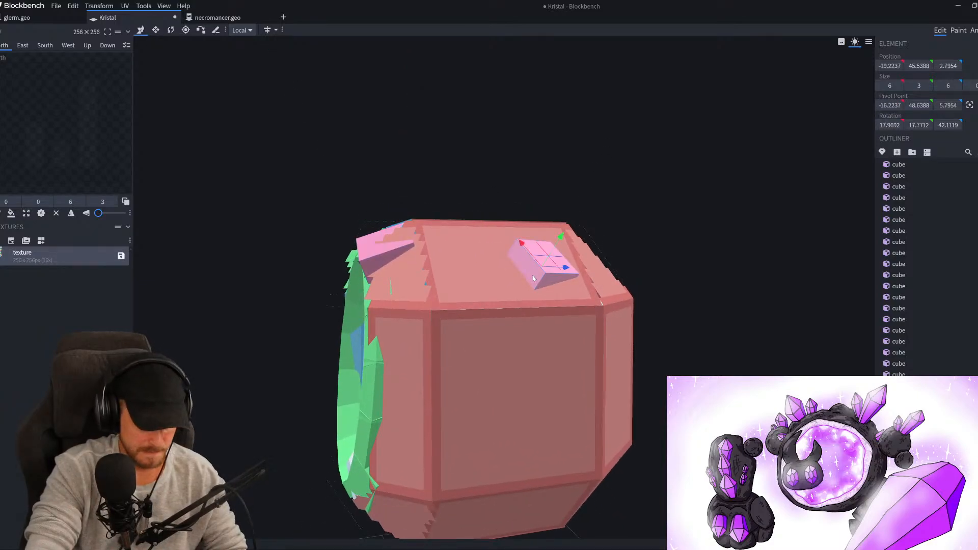
{"action": "key", "text": "ctrl+d"}
{"action": "left_click_drag", "start_coordinate": [528, 252], "coordinate": [575, 373]}
{"action": "left_click_drag", "start_coordinate": [635, 352], "coordinate": [522, 380]}
{"action": "left_click_drag", "start_coordinate": [778, 289], "coordinate": [792, 275]}
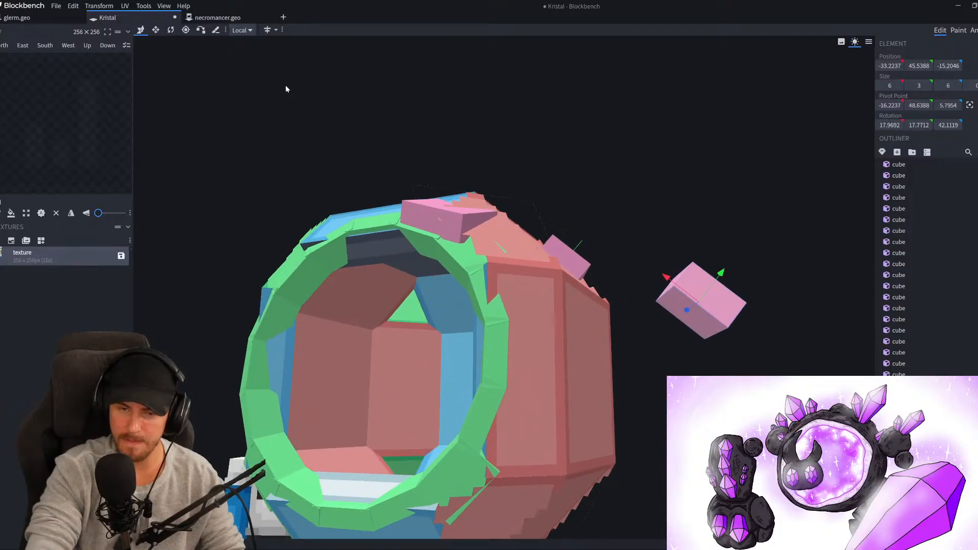
{"action": "left_click", "coordinate": [242, 30]}
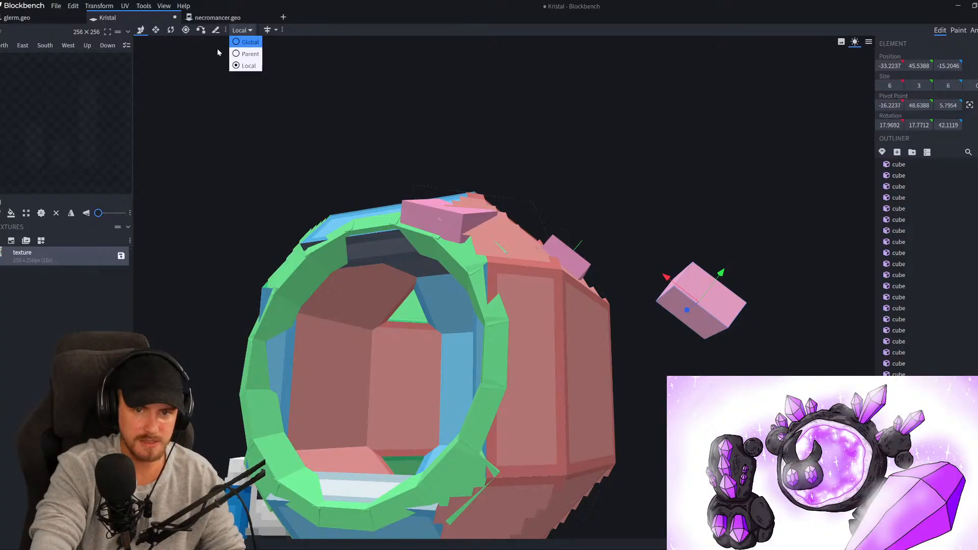
{"action": "left_click", "coordinate": [249, 42]}
{"action": "left_click_drag", "start_coordinate": [657, 305], "coordinate": [558, 319]}
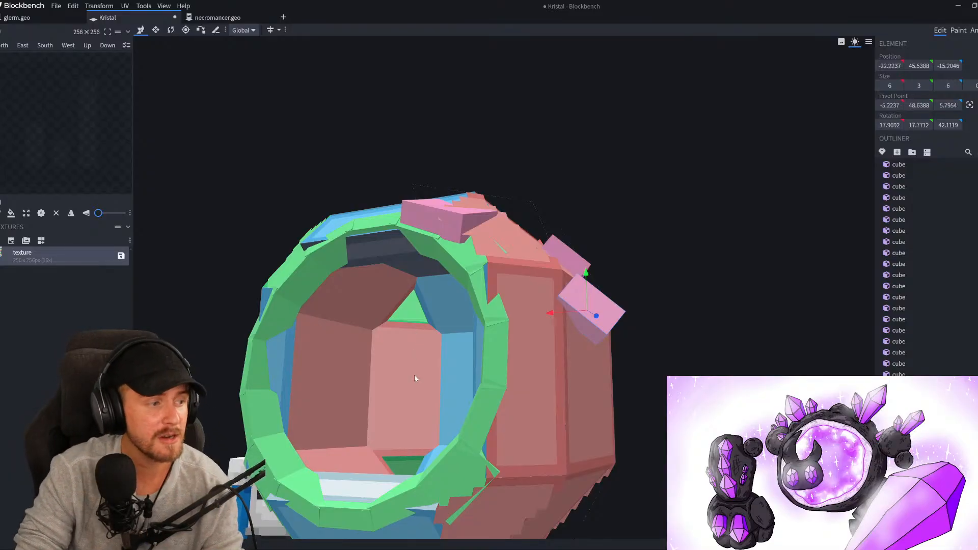
{"action": "key", "text": "2"}
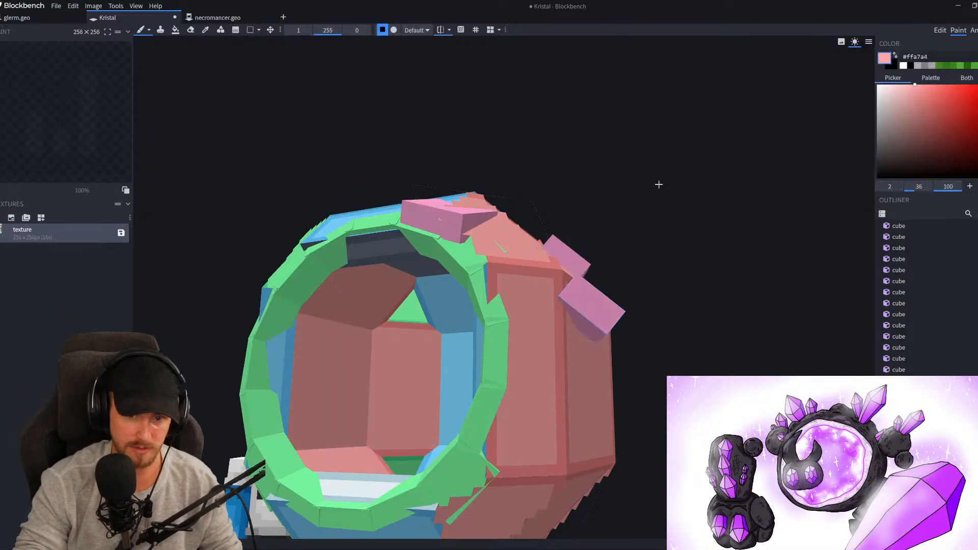
{"action": "left_click", "coordinate": [531, 351]}
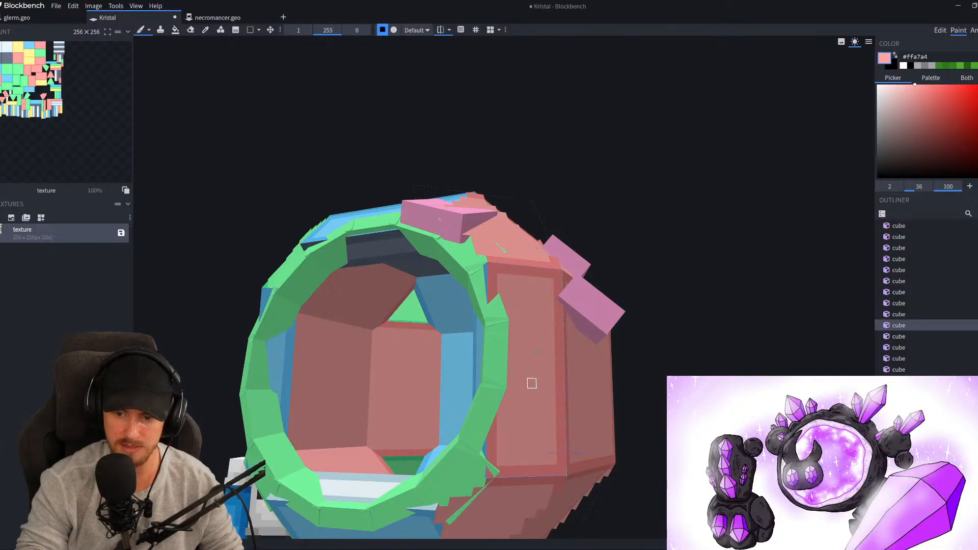
{"action": "left_click_drag", "start_coordinate": [939, 138], "coordinate": [977, 86]}
{"action": "mouse_move", "coordinate": [542, 342]}
{"action": "left_mouse_down"}
{"action": "mouse_move", "coordinate": [536, 349]}
{"action": "mouse_move", "coordinate": [541, 342]}
{"action": "left_mouse_up"}
{"action": "key", "text": "ctrl+z"}
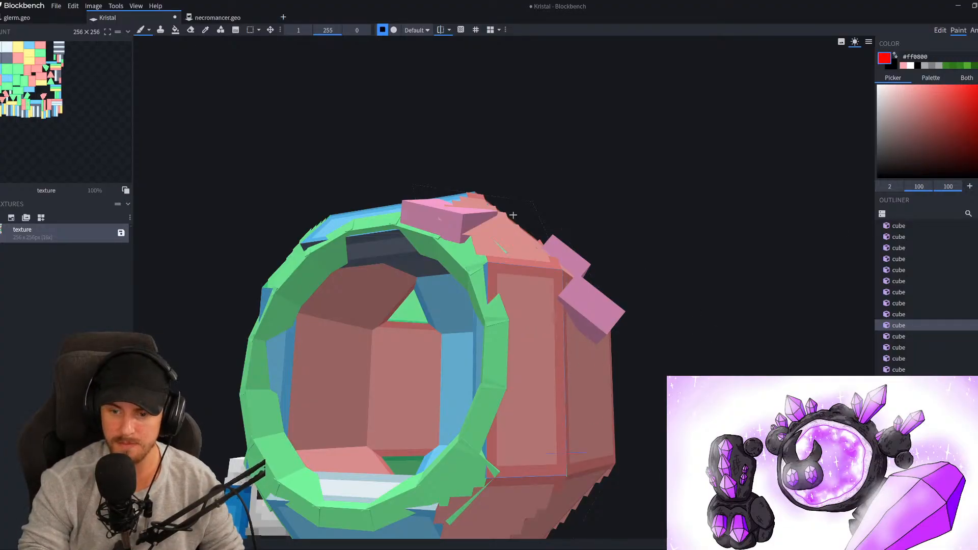
{"action": "left_click", "coordinate": [940, 32]}
Tilt the forward copy with rotation -16.5532, 31.5225, 59.0621 and seat it on the pink side at -22.6055, 37.5837, -9.7067
{"action": "mouse_move", "coordinate": [672, 179]}
{"action": "left_mouse_down"}
{"action": "mouse_move", "coordinate": [683, 265]}
{"action": "mouse_move", "coordinate": [625, 310]}
{"action": "mouse_move", "coordinate": [643, 244]}
{"action": "mouse_move", "coordinate": [606, 228]}
{"action": "left_mouse_up"}
{"action": "left_click", "coordinate": [599, 253]}
{"action": "scroll", "coordinate": [599, 253], "scroll_direction": "up", "scroll_amount": 3}
{"action": "key", "text": "r"}
{"action": "left_click_drag", "start_coordinate": [784, 245], "coordinate": [795, 306]}
{"action": "left_click", "coordinate": [426, 352]}
{"action": "mouse_move", "coordinate": [264, 297]}
{"action": "left_mouse_down"}
{"action": "mouse_move", "coordinate": [337, 294]}
{"action": "mouse_move", "coordinate": [323, 276]}
{"action": "mouse_move", "coordinate": [324, 309]}
{"action": "mouse_move", "coordinate": [310, 316]}
{"action": "mouse_move", "coordinate": [254, 306]}
{"action": "left_mouse_up"}
{"action": "key", "text": "v"}
{"action": "left_click_drag", "start_coordinate": [329, 259], "coordinate": [478, 260]}
{"action": "scroll", "coordinate": [675, 279], "scroll_direction": "down", "scroll_amount": 3}
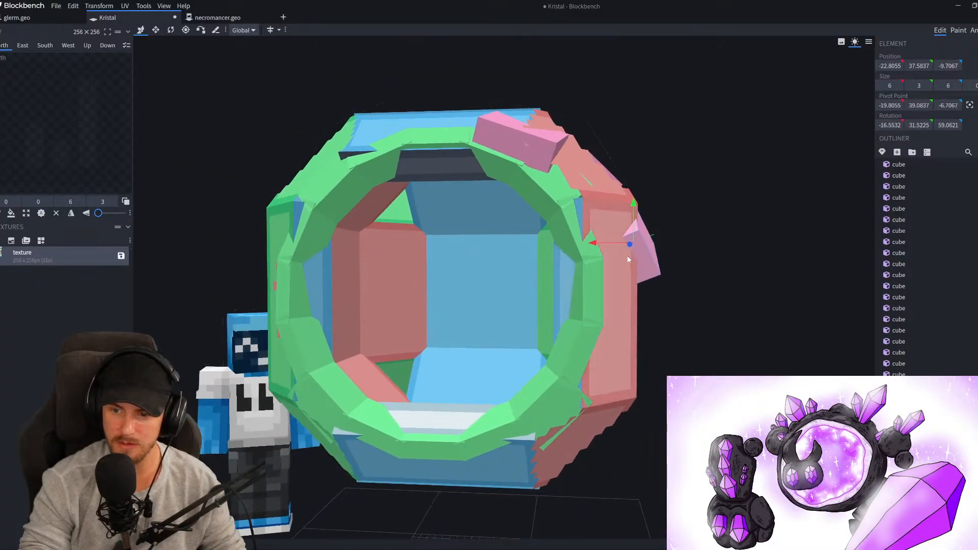
{"action": "scroll", "coordinate": [675, 306], "scroll_direction": "down", "scroll_amount": 3}
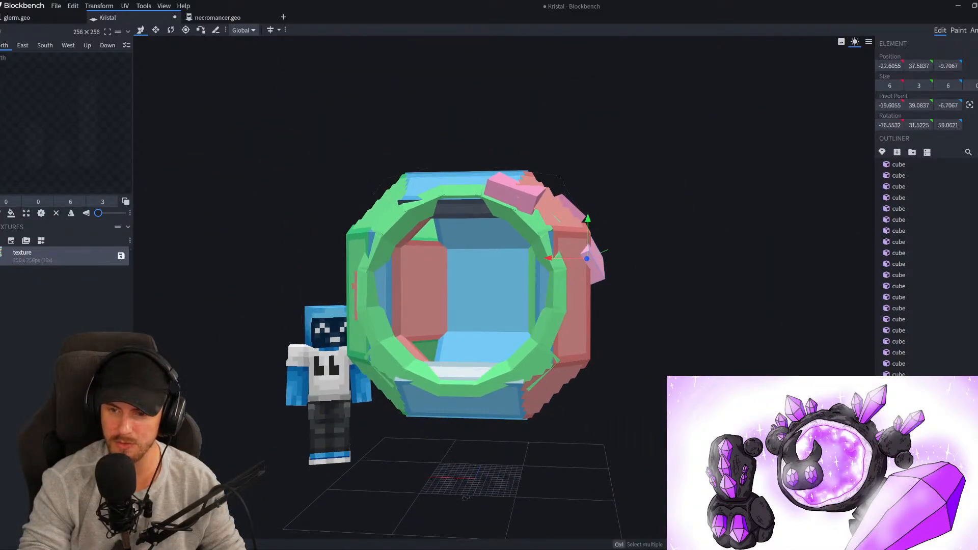
Duplicate the block on the pink side's front edge and move the copy down and back to -22.6055, 25.5837, 5.2933
{"action": "left_click", "coordinate": [688, 369]}
{"action": "scroll", "coordinate": [688, 369], "scroll_direction": "down", "scroll_amount": 3}
{"action": "left_click_drag", "start_coordinate": [688, 369], "coordinate": [575, 379]}
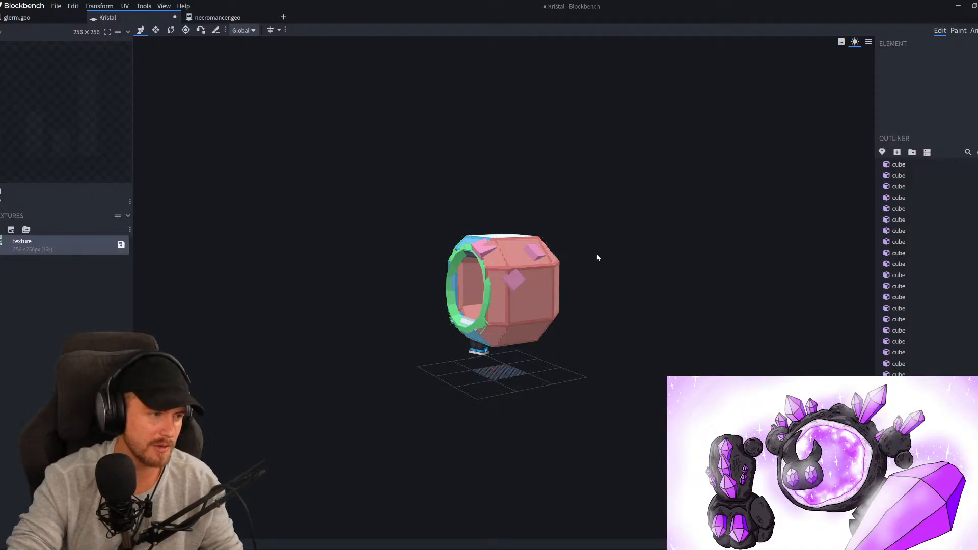
{"action": "scroll", "coordinate": [561, 317], "scroll_direction": "up", "scroll_amount": 5}
{"action": "left_click", "coordinate": [534, 277]}
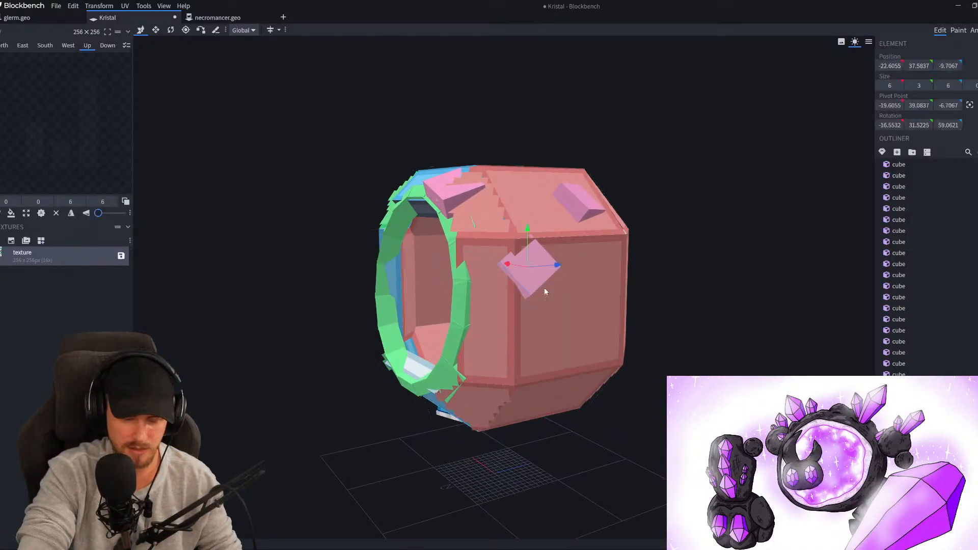
{"action": "left_click_drag", "start_coordinate": [532, 239], "coordinate": [560, 333]}
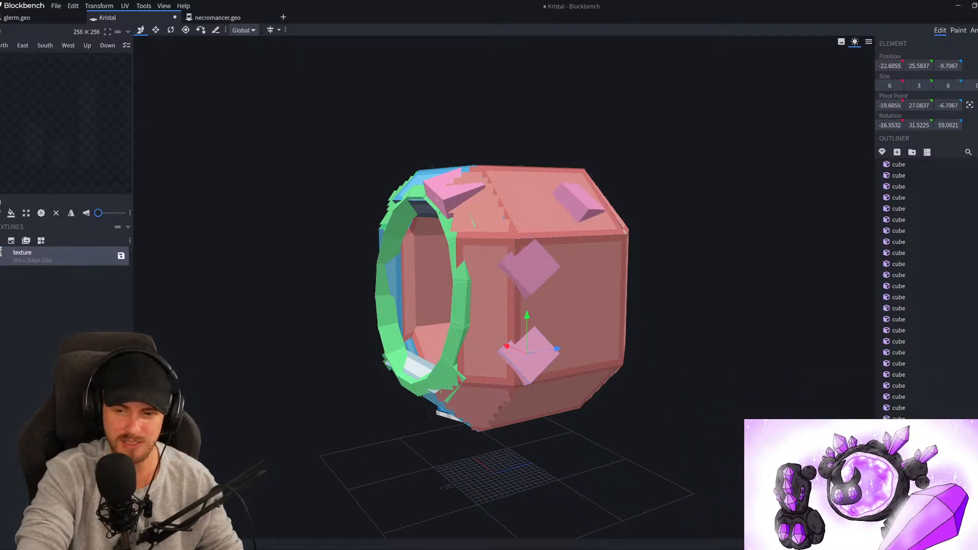
{"action": "left_click_drag", "start_coordinate": [558, 349], "coordinate": [640, 342]}
{"action": "middle_click_drag", "start_coordinate": [641, 343], "coordinate": [537, 361]}
Tilt the lower rear copy against the pink side with rotation 2.6861, 25.3974, 79.1142
{"action": "key", "text": "r"}
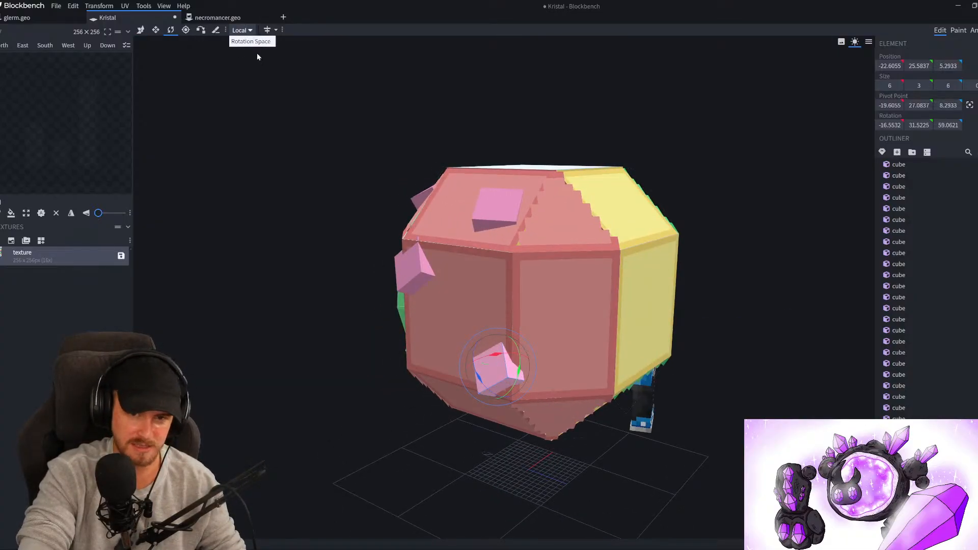
{"action": "left_click_drag", "start_coordinate": [483, 383], "coordinate": [489, 391]}
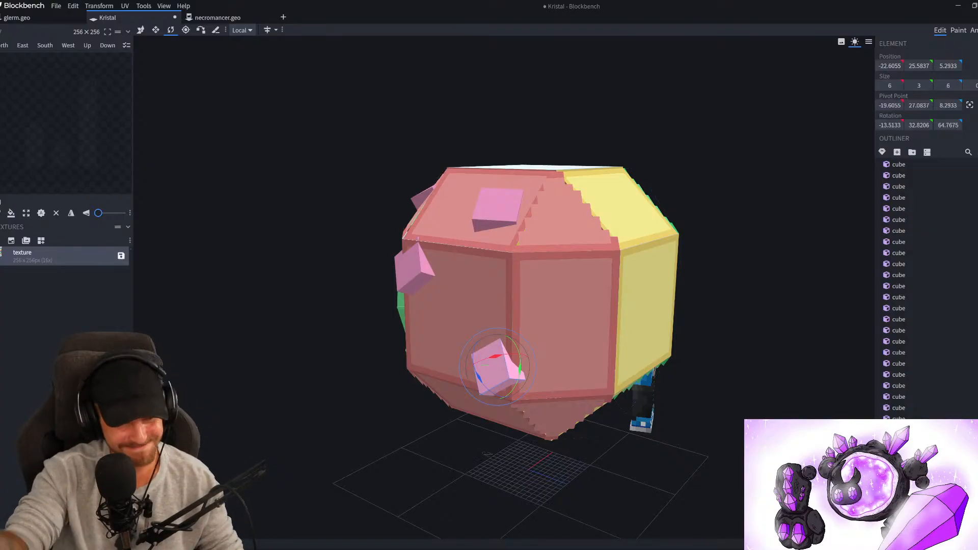
{"action": "scroll", "coordinate": [355, 346], "scroll_direction": "up", "scroll_amount": 3}
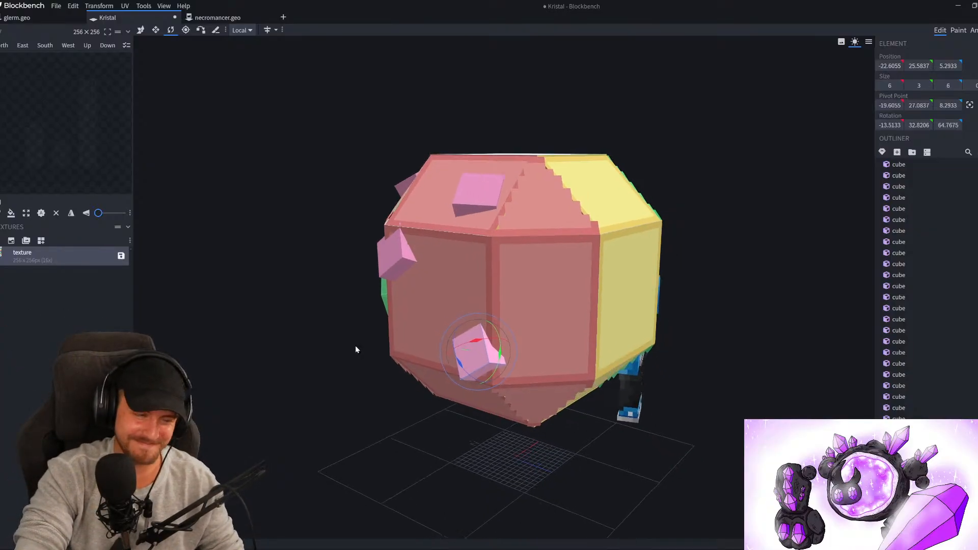
{"action": "mouse_move", "coordinate": [324, 411]}
{"action": "left_mouse_down"}
{"action": "mouse_move", "coordinate": [267, 402]}
{"action": "mouse_move", "coordinate": [338, 399]}
{"action": "left_mouse_up"}
{"action": "left_click_drag", "start_coordinate": [434, 345], "coordinate": [452, 355]}
{"action": "left_click_drag", "start_coordinate": [329, 402], "coordinate": [390, 401]}
{"action": "left_click_drag", "start_coordinate": [564, 374], "coordinate": [559, 378]}
{"action": "left_click_drag", "start_coordinate": [396, 460], "coordinate": [307, 464]}
Sink the lower rear block slightly into the pink side by moving it to X -22.2055
{"action": "key", "text": "v"}
{"action": "left_click_drag", "start_coordinate": [421, 347], "coordinate": [397, 375]}
{"action": "key", "text": "r"}
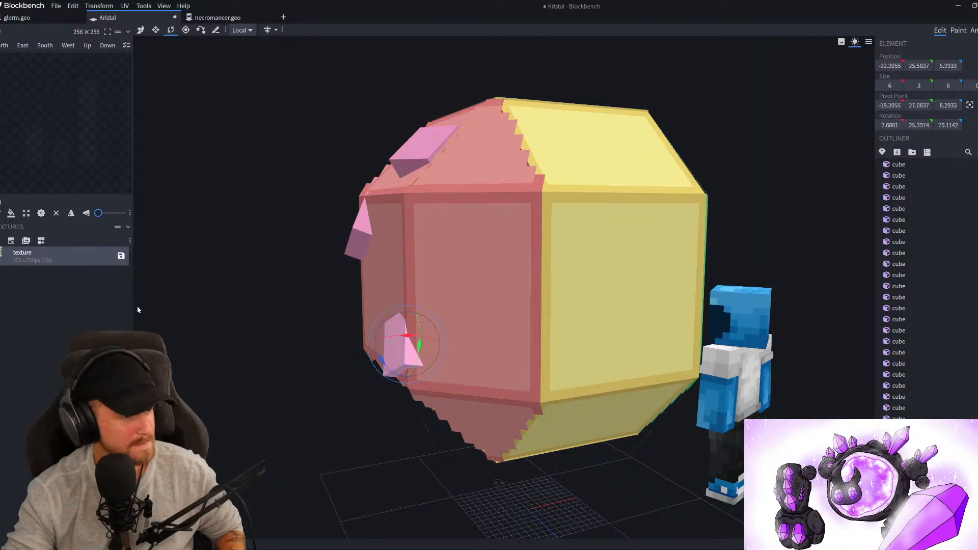
{"action": "scroll", "coordinate": [310, 431], "scroll_direction": "down", "scroll_amount": 2}
{"action": "left_click_drag", "start_coordinate": [310, 431], "coordinate": [325, 422]}
{"action": "left_click_drag", "start_coordinate": [406, 344], "coordinate": [507, 371]}
{"action": "left_click_drag", "start_coordinate": [260, 300], "coordinate": [399, 325]}
Duplicate the block on the front edge and move the copy to the body's lower front corner at -17.6055, 21.5837, -15.7067
{"action": "left_click", "coordinate": [597, 249]}
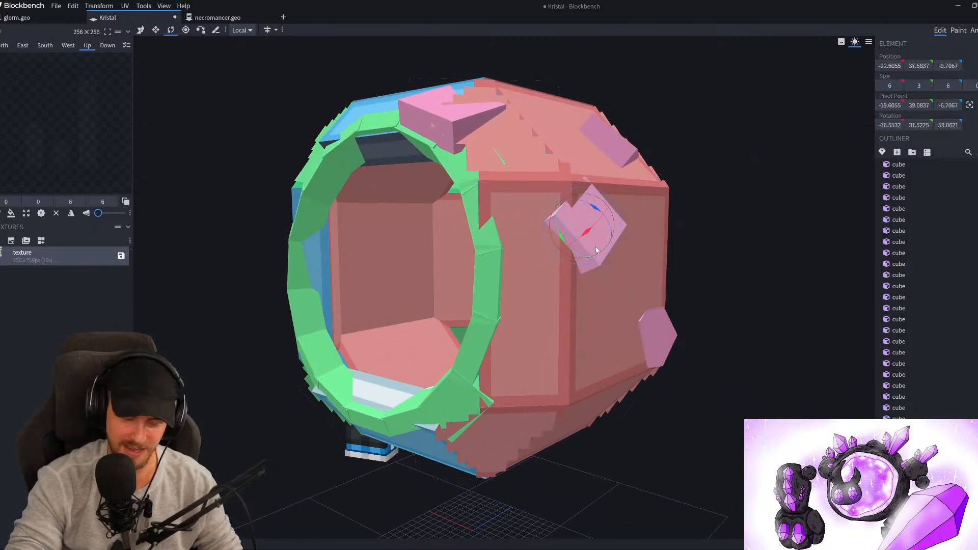
{"action": "key", "text": "v"}
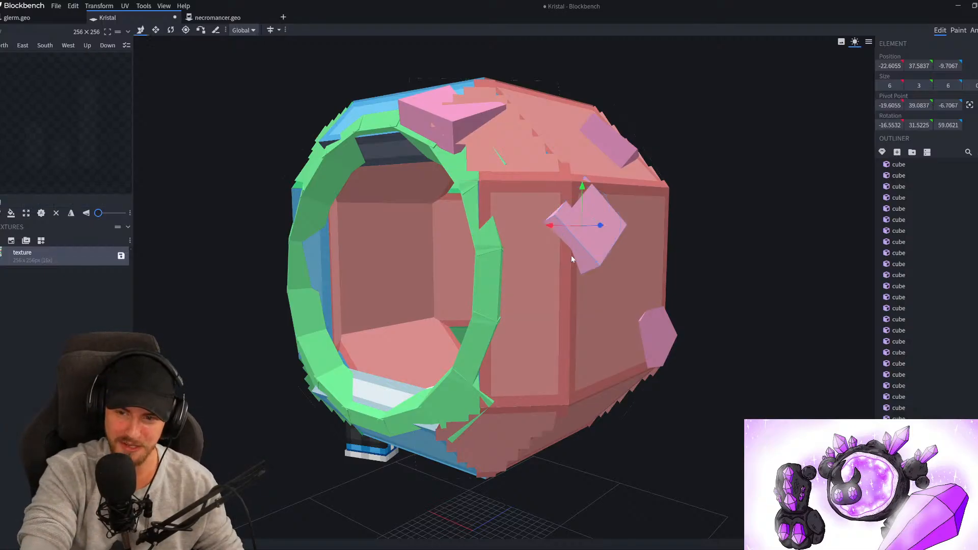
{"action": "key", "text": "ctrl+d"}
{"action": "left_click_drag", "start_coordinate": [580, 214], "coordinate": [544, 406]}
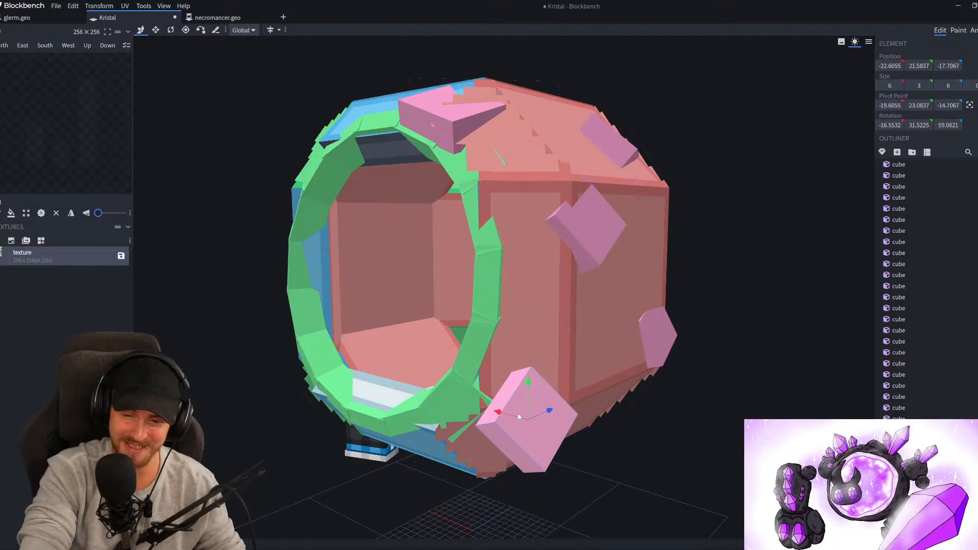
{"action": "left_click_drag", "start_coordinate": [508, 412], "coordinate": [474, 410]}
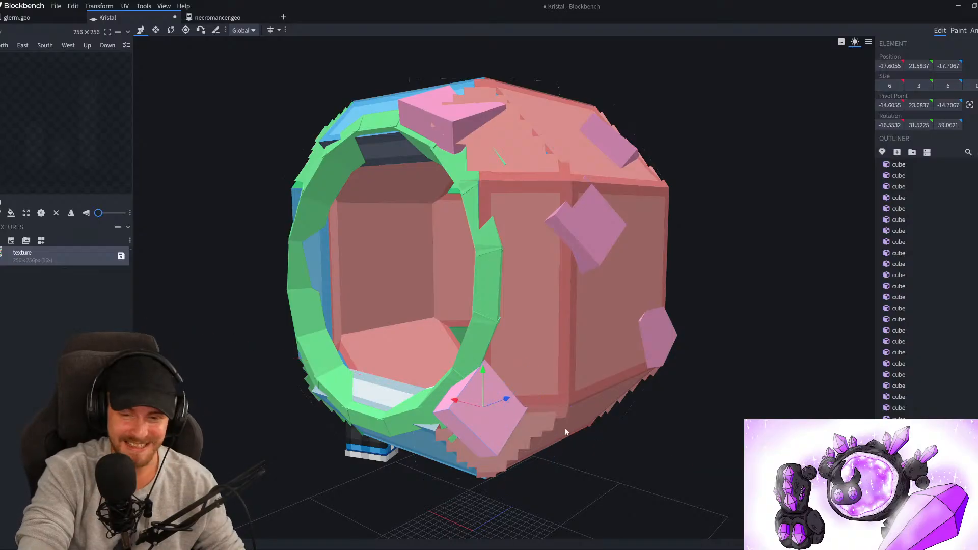
{"action": "left_click_drag", "start_coordinate": [394, 495], "coordinate": [531, 410]}
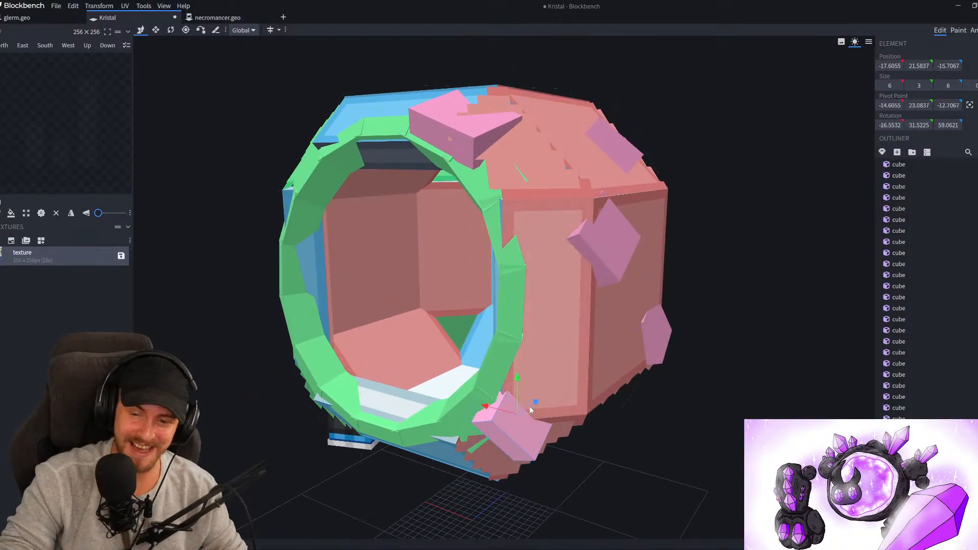
Rotate the lower corner block to -56.5532 on X and shift it to -17.0055, 22.1837, -15.7067 beside the green ring
{"action": "key", "text": "r"}
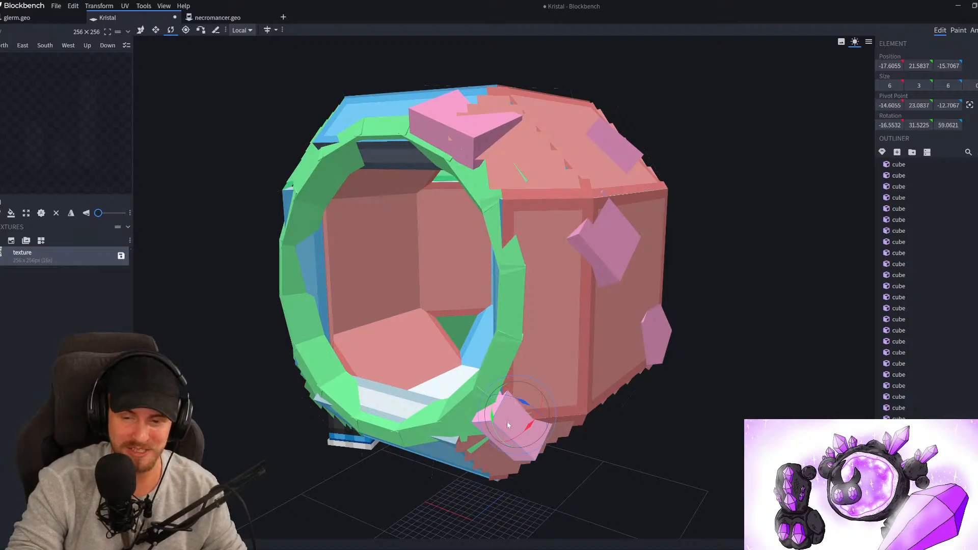
{"action": "left_click_drag", "start_coordinate": [521, 431], "coordinate": [508, 439]}
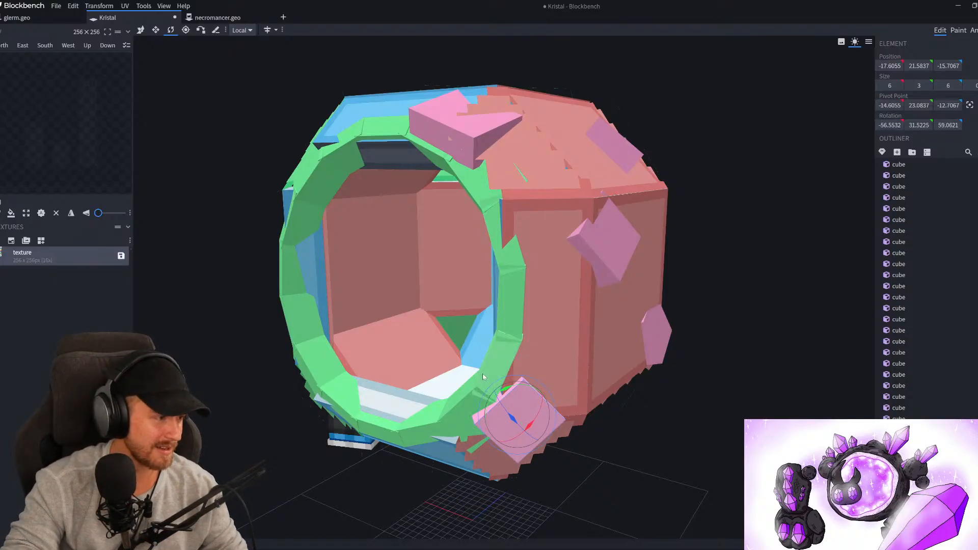
{"action": "right_click_drag", "start_coordinate": [504, 345], "coordinate": [519, 312]}
{"action": "key", "text": "v"}
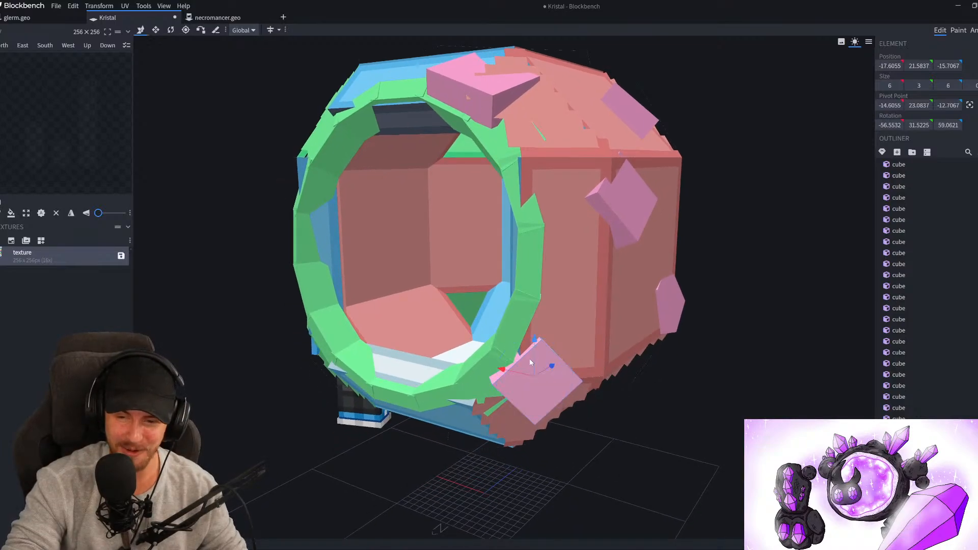
{"action": "left_click", "coordinate": [520, 370]}
{"action": "left_click_drag", "start_coordinate": [517, 372], "coordinate": [506, 375]}
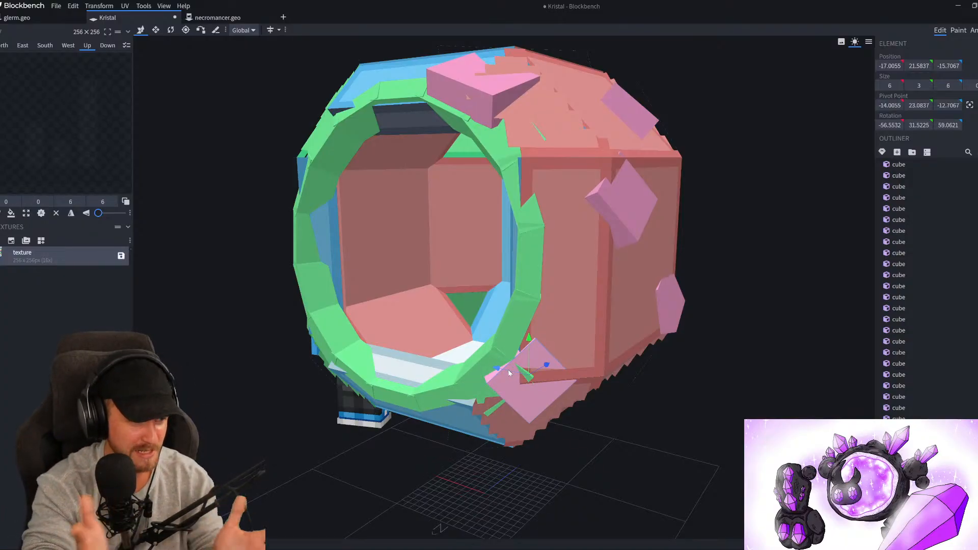
{"action": "left_click_drag", "start_coordinate": [530, 351], "coordinate": [514, 348]}
Tilt the lower corner block across the corner with rotation -60.8775, 38.8012, 42.9744
{"action": "key", "text": "r"}
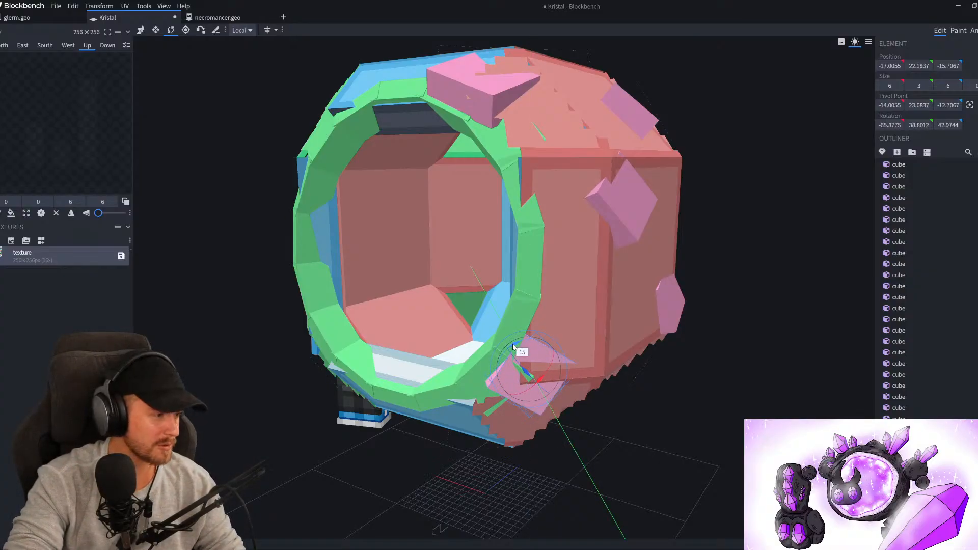
{"action": "scroll", "coordinate": [484, 366], "scroll_direction": "up", "scroll_amount": 5}
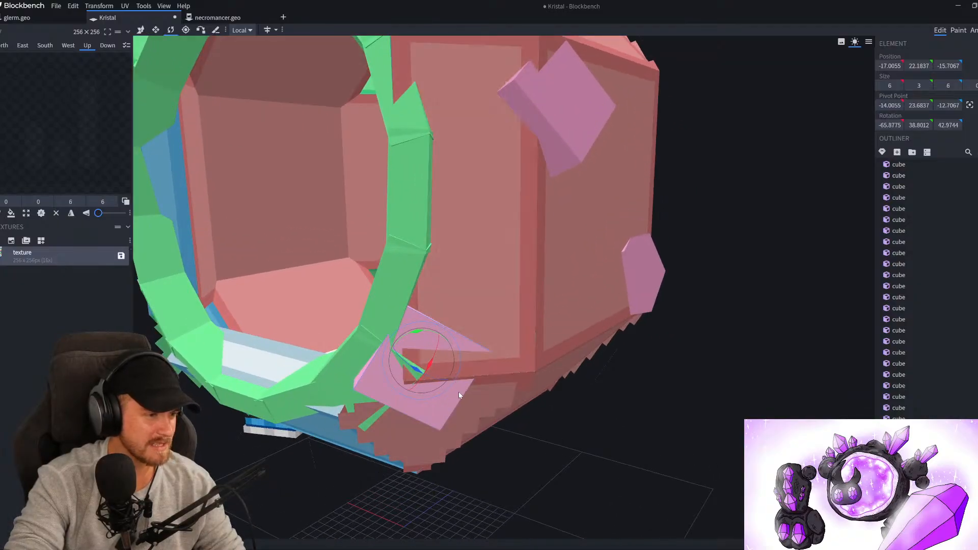
{"action": "scroll", "coordinate": [457, 390], "scroll_direction": "down", "scroll_amount": 5}
{"action": "left_click_drag", "start_coordinate": [549, 428], "coordinate": [586, 438]}
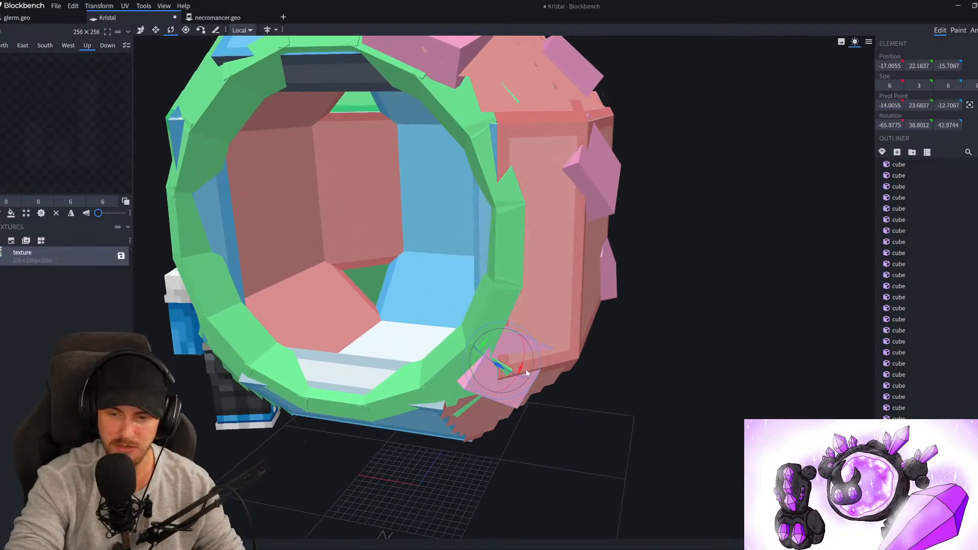
{"action": "left_click_drag", "start_coordinate": [522, 369], "coordinate": [521, 363]}
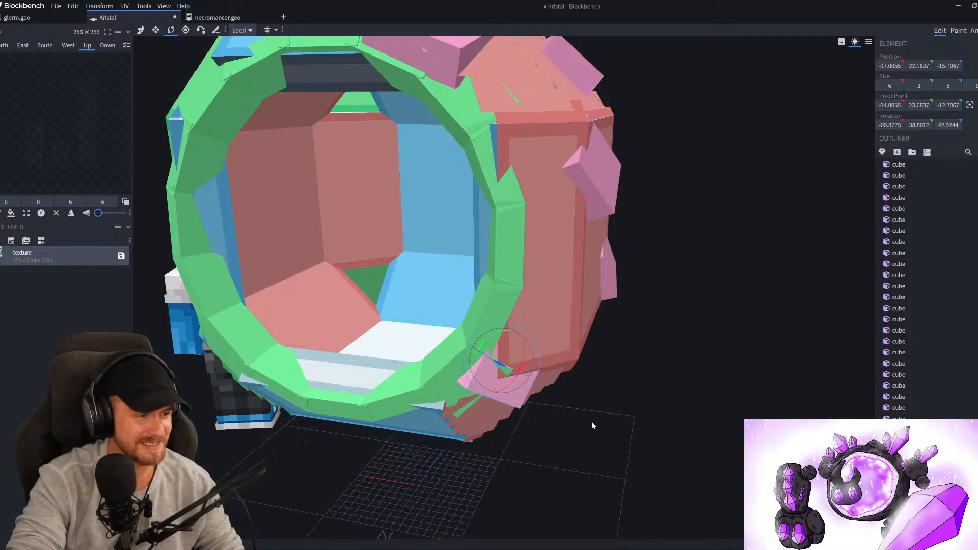
Move the lower corner block outward to X -17.7055 and set its X rotation to -55.8775
{"action": "key", "text": "v"}
{"action": "scroll", "coordinate": [595, 427], "scroll_direction": "up", "scroll_amount": 3}
{"action": "left_click_drag", "start_coordinate": [621, 433], "coordinate": [636, 415]}
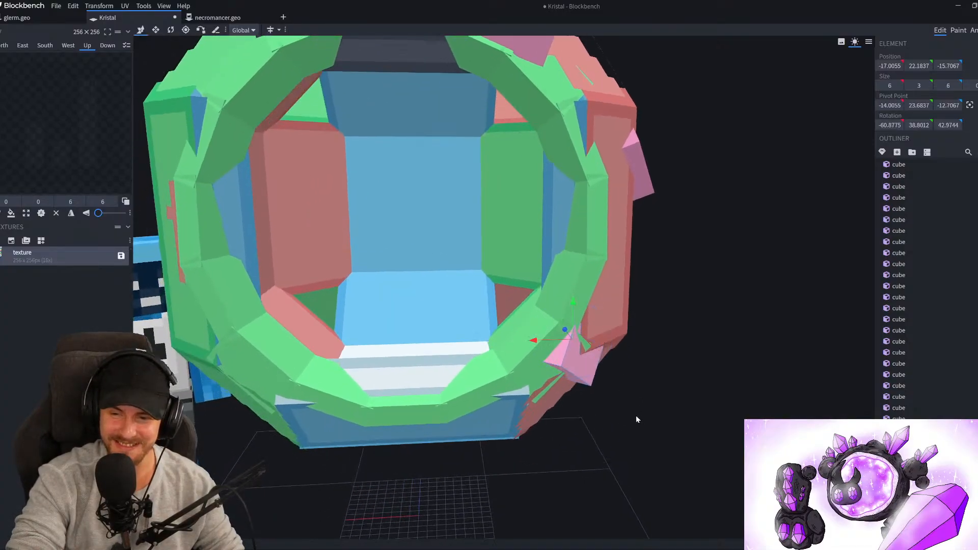
{"action": "scroll", "coordinate": [636, 418], "scroll_direction": "up", "scroll_amount": 2}
{"action": "left_click_drag", "start_coordinate": [567, 375], "coordinate": [583, 369]}
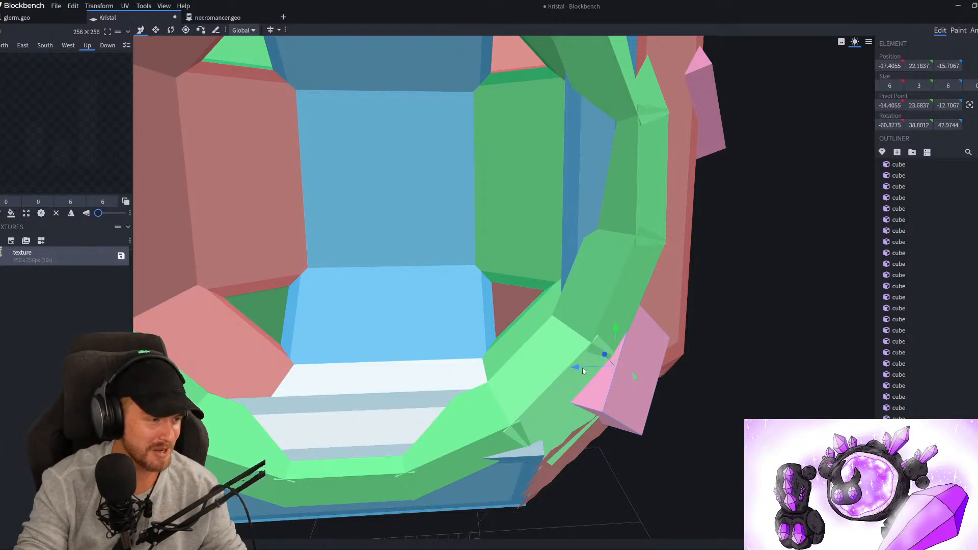
{"action": "left_click_drag", "start_coordinate": [583, 368], "coordinate": [646, 387]}
{"action": "key", "text": "r"}
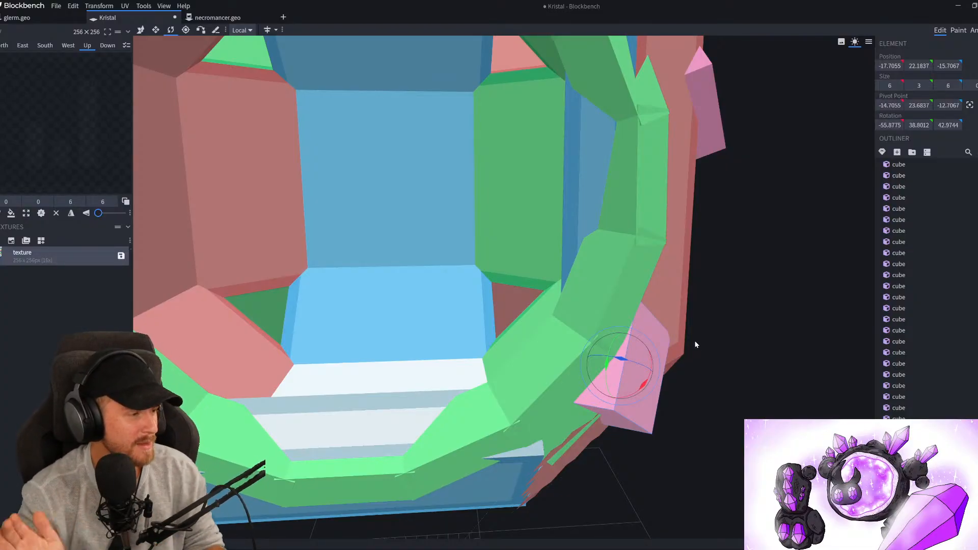
Refine the lower corner block's tilt to rotation -61.4074, 42.7126, 34.5178
{"action": "scroll", "coordinate": [704, 347], "scroll_direction": "down", "scroll_amount": 6}
{"action": "left_click_drag", "start_coordinate": [695, 393], "coordinate": [571, 393]}
{"action": "left_click", "coordinate": [678, 396]}
{"action": "scroll", "coordinate": [678, 396], "scroll_direction": "down", "scroll_amount": 4}
{"action": "left_click_drag", "start_coordinate": [677, 396], "coordinate": [634, 387]}
{"action": "scroll", "coordinate": [634, 387], "scroll_direction": "up", "scroll_amount": 3}
{"action": "left_click", "coordinate": [511, 309]}
{"action": "scroll", "coordinate": [511, 309], "scroll_direction": "up", "scroll_amount": 3}
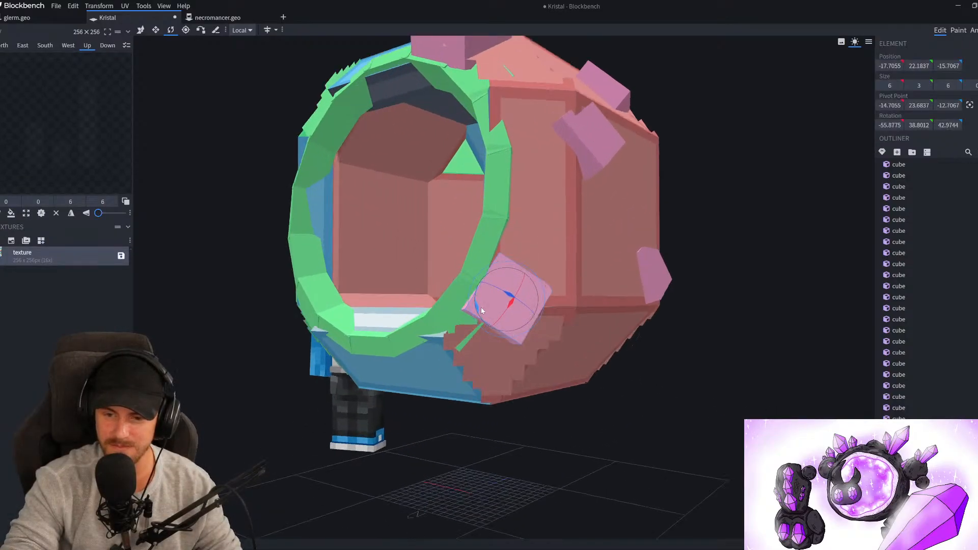
Duplicate the lower corner block and move the copy up beside the green ring to -17.7055, 27.1837, -13.7067
{"action": "key", "text": "ctrl+d"}
{"action": "key", "text": "v"}
{"action": "left_click_drag", "start_coordinate": [506, 270], "coordinate": [534, 250]}
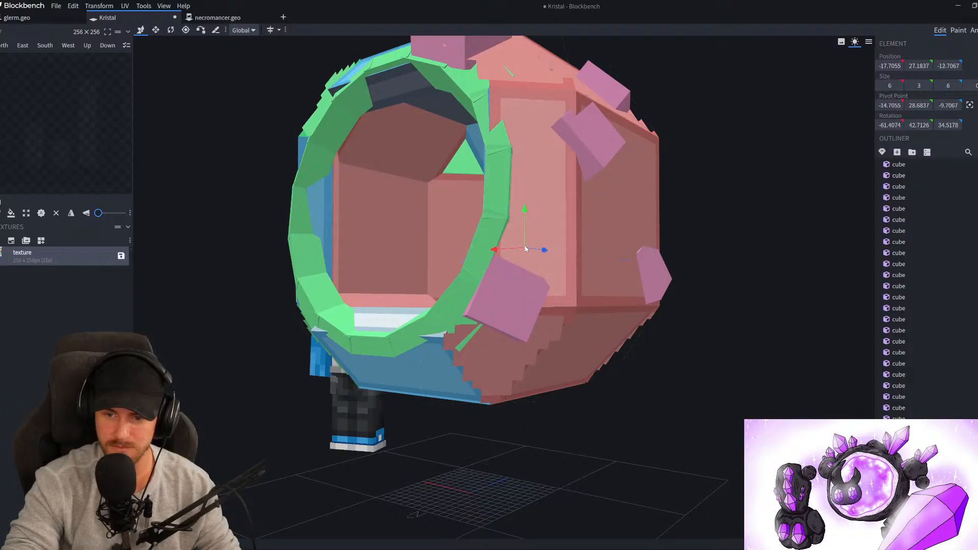
{"action": "left_click_drag", "start_coordinate": [715, 287], "coordinate": [729, 308]}
{"action": "left_click_drag", "start_coordinate": [531, 273], "coordinate": [590, 305]}
Tilt the copied ring-side block to rotation -104.4828, 48.2155, -23.3713 and resize it to 4 × 3 × 7
{"action": "key", "text": "r"}
{"action": "key", "text": "s"}
{"action": "left_click_drag", "start_coordinate": [591, 243], "coordinate": [614, 264]}
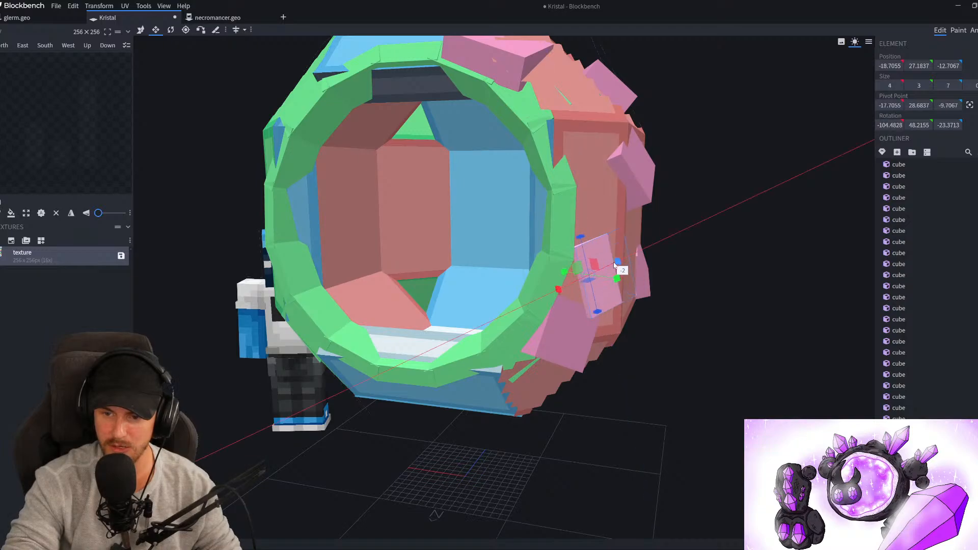
{"action": "key", "text": "v"}
{"action": "middle_click_drag", "start_coordinate": [628, 273], "coordinate": [636, 290]}
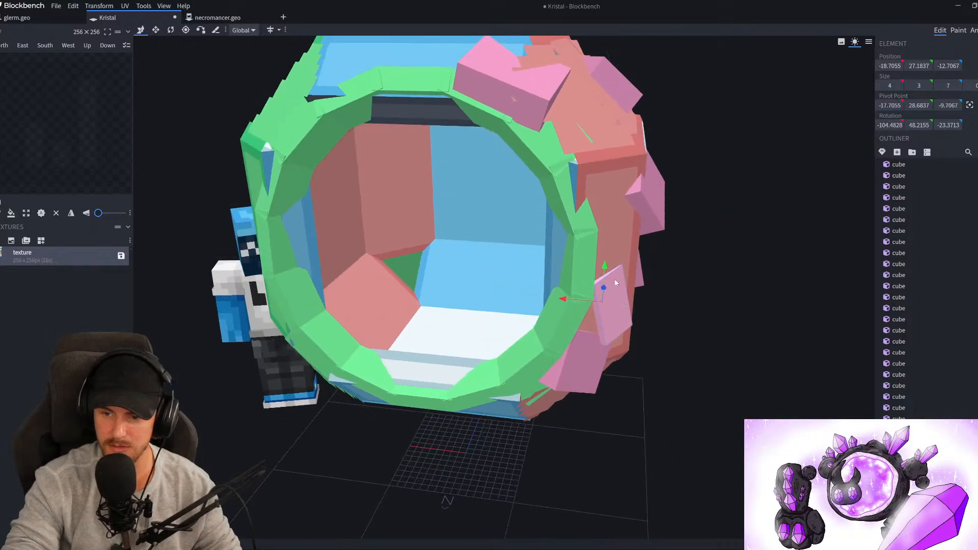
Lengthen the ring-side block to 10 on Z and set its X rotation to -101.9828
{"action": "key", "text": "s"}
{"action": "left_click", "coordinate": [616, 270]}
{"action": "left_click", "coordinate": [620, 300]}
{"action": "mouse_move", "coordinate": [595, 268]}
{"action": "left_mouse_down"}
{"action": "mouse_move", "coordinate": [571, 204]}
{"action": "mouse_move", "coordinate": [590, 256]}
{"action": "left_mouse_up"}
{"action": "key", "text": "r"}
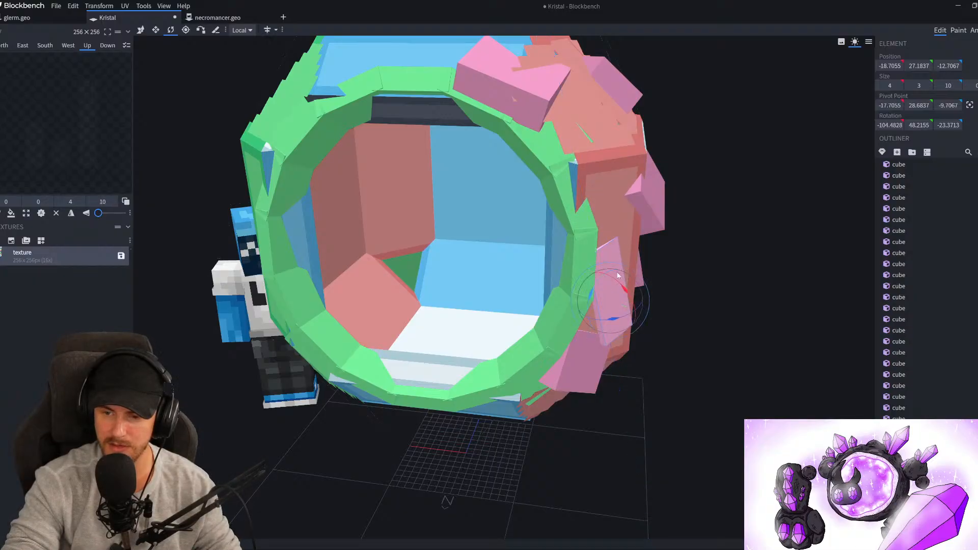
{"action": "left_click_drag", "start_coordinate": [622, 289], "coordinate": [625, 292]}
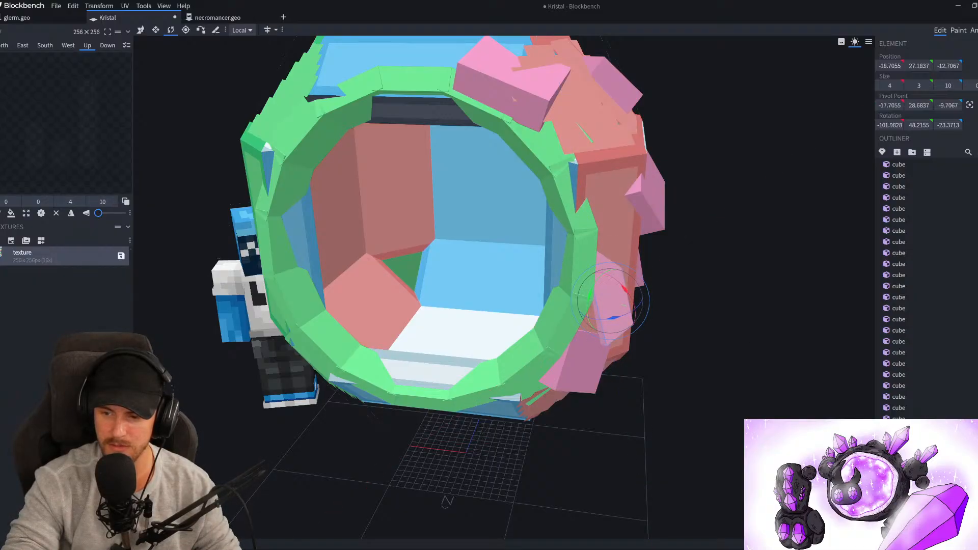
{"action": "left_click", "coordinate": [668, 411]}
{"action": "scroll", "coordinate": [668, 412], "scroll_direction": "down", "scroll_amount": 6}
{"action": "left_click_drag", "start_coordinate": [668, 412], "coordinate": [611, 398]}
{"action": "scroll", "coordinate": [594, 439], "scroll_direction": "up", "scroll_amount": 3}
Duplicate the block at the ring's upper edge and move the copy outward and down to -18, 45.2, -15.4
{"action": "left_click", "coordinate": [432, 206]}
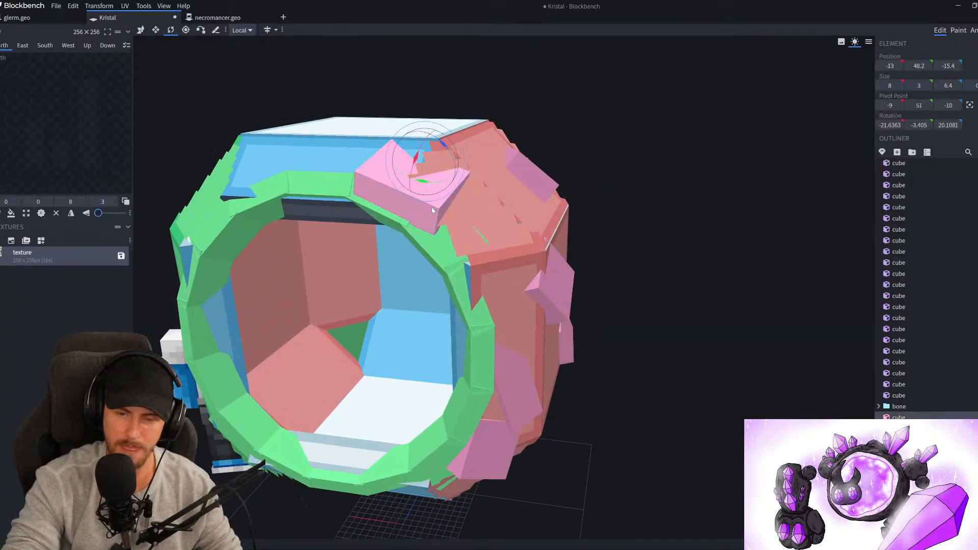
{"action": "key", "text": "ctrl+d"}
{"action": "key", "text": "v"}
{"action": "left_click_drag", "start_coordinate": [380, 186], "coordinate": [446, 197]}
{"action": "left_click_drag", "start_coordinate": [467, 158], "coordinate": [501, 224]}
Rotate the upper copy to -26.6714, 34.2817, 19.1087 and lower it to Y 44.7
{"action": "key", "text": "r"}
{"action": "key", "text": "v"}
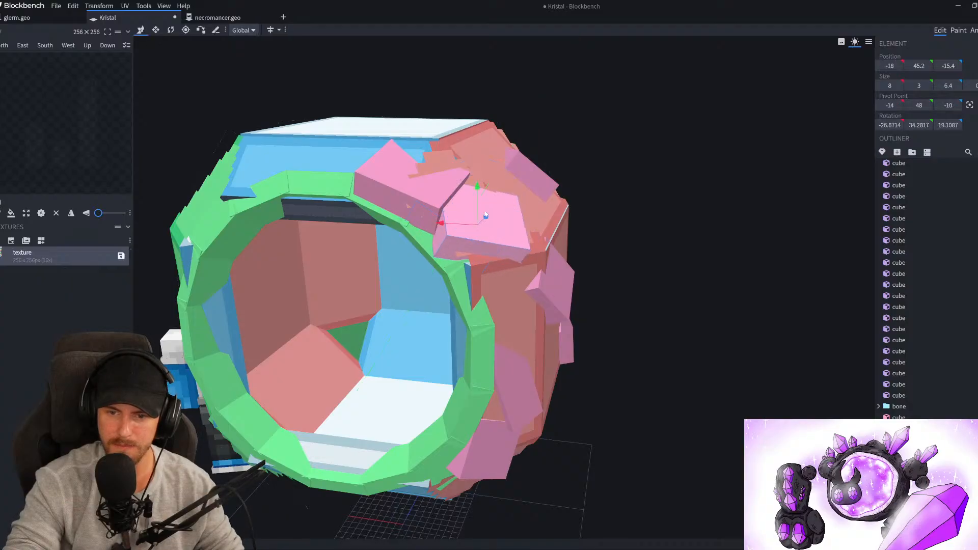
{"action": "left_click_drag", "start_coordinate": [478, 193], "coordinate": [479, 202]}
{"action": "left_click_drag", "start_coordinate": [634, 257], "coordinate": [668, 281]}
{"action": "scroll", "coordinate": [701, 245], "scroll_direction": "down", "scroll_amount": 5}
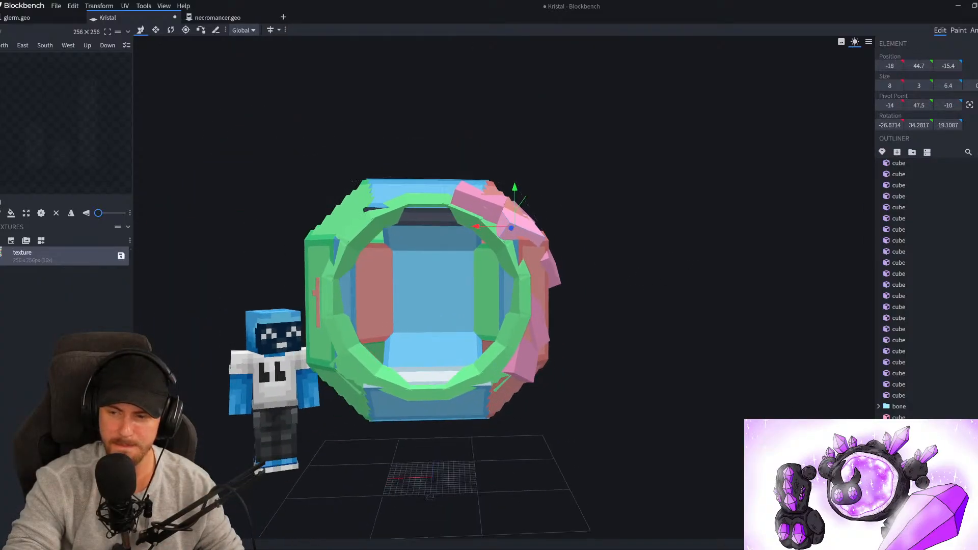
Duplicate the block low on the pink side's rear corner and move the copy down to -14.2055, 13.5837, 5.2933
{"action": "left_click_drag", "start_coordinate": [703, 382], "coordinate": [448, 283]}
{"action": "left_click", "coordinate": [508, 223]}
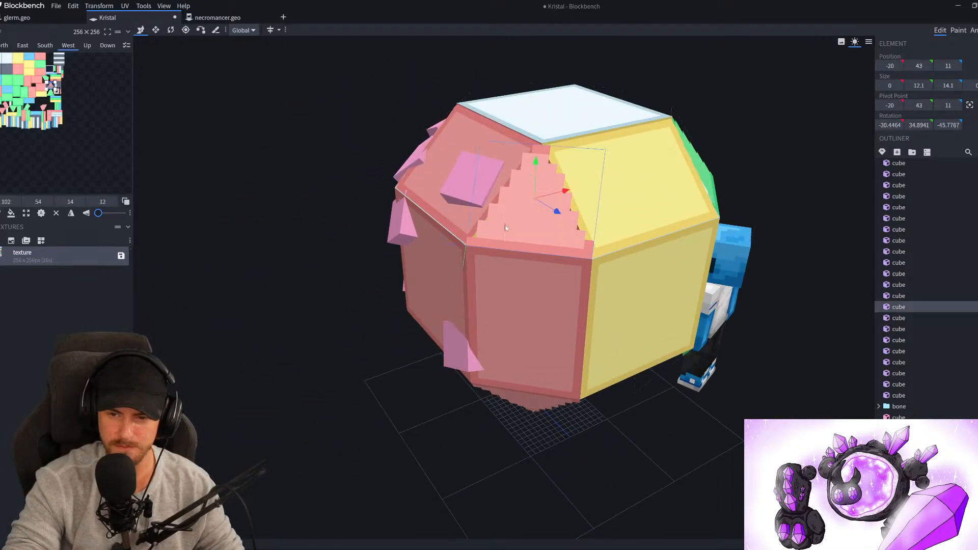
{"action": "left_click_drag", "start_coordinate": [313, 369], "coordinate": [528, 178]}
{"action": "left_click", "coordinate": [528, 178]}
{"action": "left_click_drag", "start_coordinate": [692, 371], "coordinate": [535, 319]}
{"action": "left_click", "coordinate": [560, 300]}
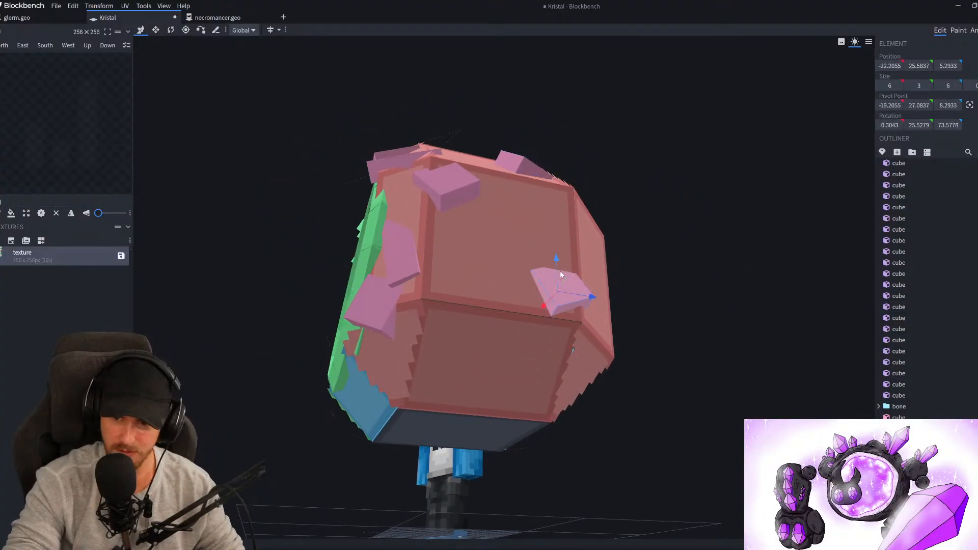
{"action": "key", "text": "ctrl+d"}
{"action": "left_click_drag", "start_coordinate": [557, 261], "coordinate": [533, 417]}
Rotate the copied block at the bottom edge to -2.4266, 14.8179, 115.8538
{"action": "key", "text": "r"}
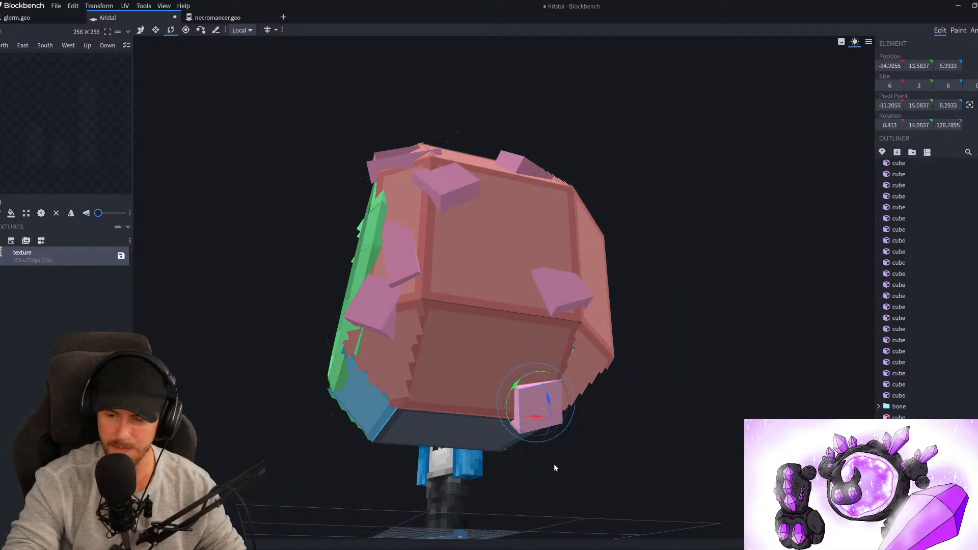
{"action": "left_click_drag", "start_coordinate": [552, 461], "coordinate": [619, 486]}
{"action": "left_click_drag", "start_coordinate": [529, 422], "coordinate": [528, 432]}
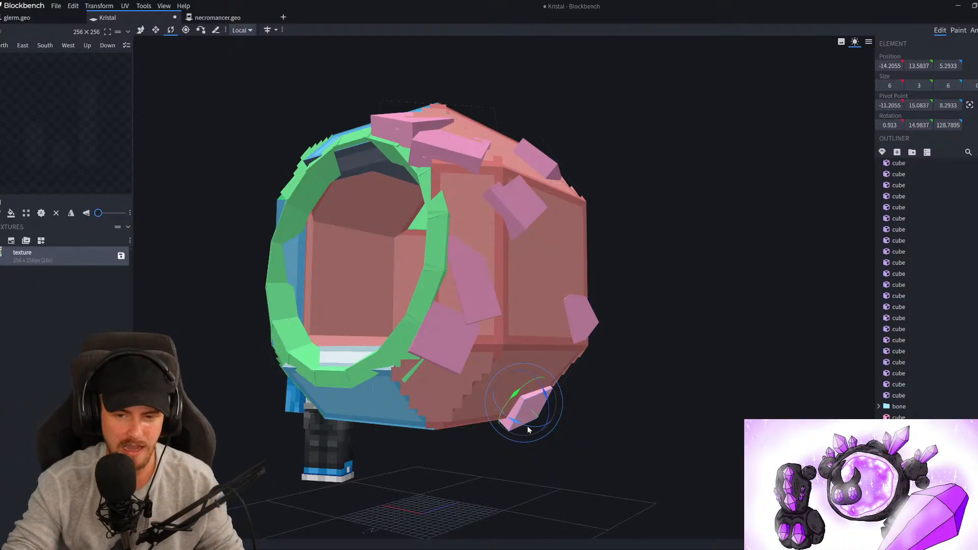
{"action": "left_click_drag", "start_coordinate": [547, 394], "coordinate": [542, 400]}
{"action": "mouse_move", "coordinate": [589, 436]}
{"action": "left_mouse_down"}
{"action": "mouse_move", "coordinate": [635, 438]}
{"action": "mouse_move", "coordinate": [606, 430]}
{"action": "left_mouse_up"}
{"action": "scroll", "coordinate": [581, 405], "scroll_direction": "up", "scroll_amount": 5}
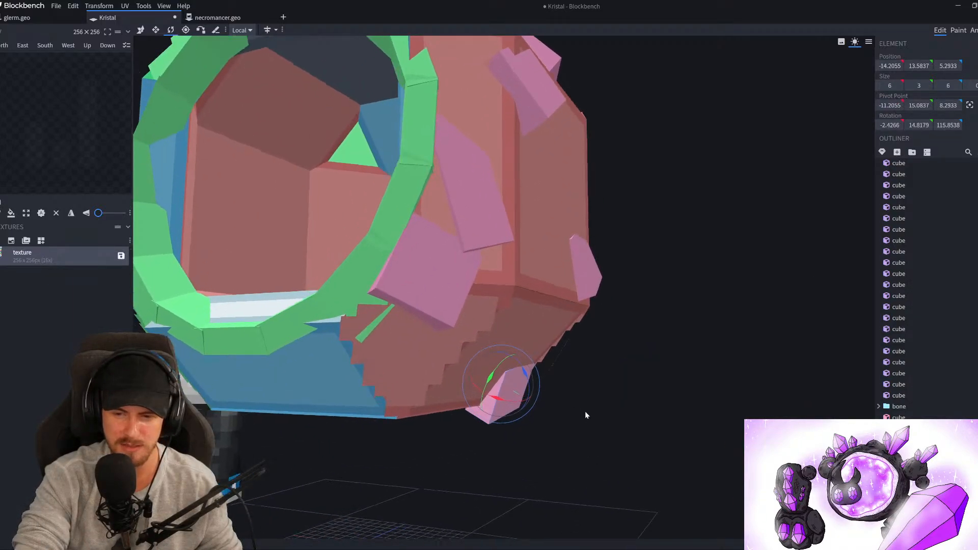
Narrow the bottom-edge block to 5 on X so that it starts at X -13.2055
{"action": "key", "text": "v"}
{"action": "left_click_drag", "start_coordinate": [513, 360], "coordinate": [515, 357]}
{"action": "mouse_move", "coordinate": [584, 400]}
{"action": "left_mouse_down"}
{"action": "mouse_move", "coordinate": [525, 406]}
{"action": "mouse_move", "coordinate": [440, 395]}
{"action": "mouse_move", "coordinate": [599, 406]}
{"action": "left_mouse_up"}
{"action": "left_click_drag", "start_coordinate": [486, 415], "coordinate": [491, 403]}
{"action": "scroll", "coordinate": [490, 464], "scroll_direction": "down", "scroll_amount": 6}
Duplicate the bottom-edge block and move the copy forward towards the ring to Z -10.7067
{"action": "left_click_drag", "start_coordinate": [502, 460], "coordinate": [595, 479]}
{"action": "scroll", "coordinate": [592, 478], "scroll_direction": "up", "scroll_amount": 2}
{"action": "key", "text": "v"}
{"action": "left_click_drag", "start_coordinate": [633, 393], "coordinate": [537, 404]}
{"action": "scroll", "coordinate": [531, 462], "scroll_direction": "up", "scroll_amount": 2}
{"action": "left_click_drag", "start_coordinate": [531, 463], "coordinate": [588, 476]}
{"action": "right_click_drag", "start_coordinate": [588, 476], "coordinate": [627, 463]}
Rotate the forward copy to -22.9282, 9.3089, 101.5792 and move it to -16.2055, 16.5837, -10.7067
{"action": "key", "text": "r"}
{"action": "left_click_drag", "start_coordinate": [565, 439], "coordinate": [570, 404]}
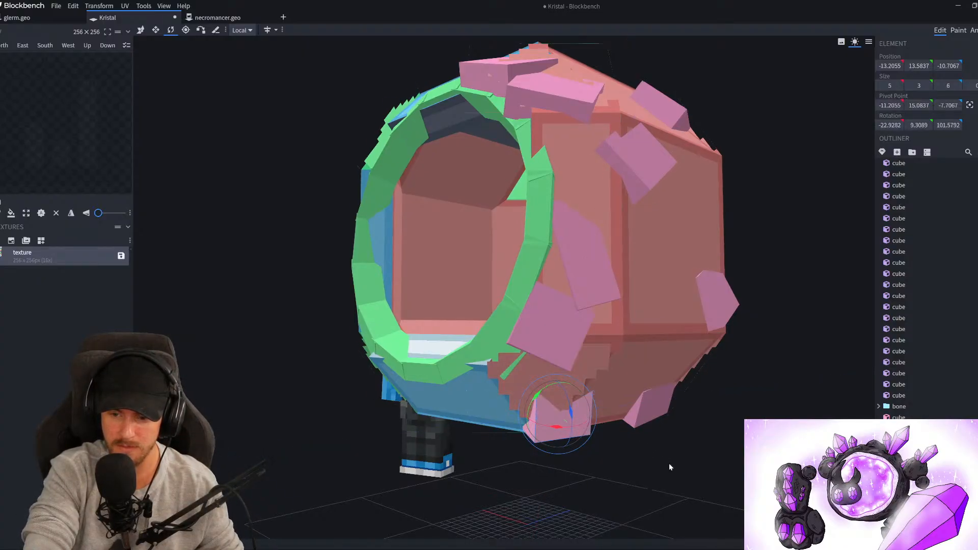
{"action": "left_click_drag", "start_coordinate": [670, 464], "coordinate": [713, 453]}
{"action": "key", "text": "v"}
{"action": "mouse_move", "coordinate": [555, 387]}
{"action": "left_mouse_down"}
{"action": "mouse_move", "coordinate": [557, 355]}
{"action": "mouse_move", "coordinate": [543, 387]}
{"action": "left_mouse_up"}
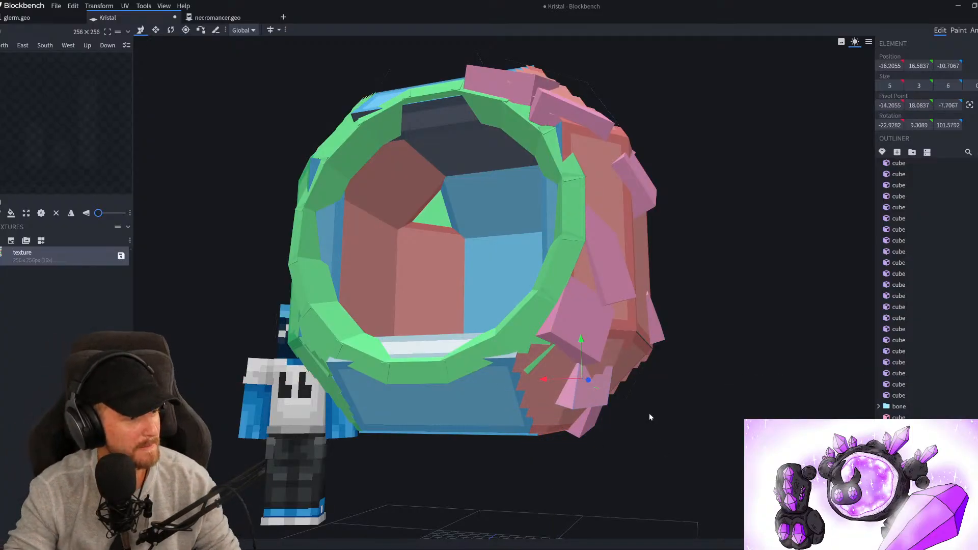
Examine how the rock blocks are spread around the ring and across the pink side
{"action": "left_click_drag", "start_coordinate": [723, 399], "coordinate": [606, 406]}
{"action": "scroll", "coordinate": [548, 425], "scroll_direction": "down", "scroll_amount": 3}
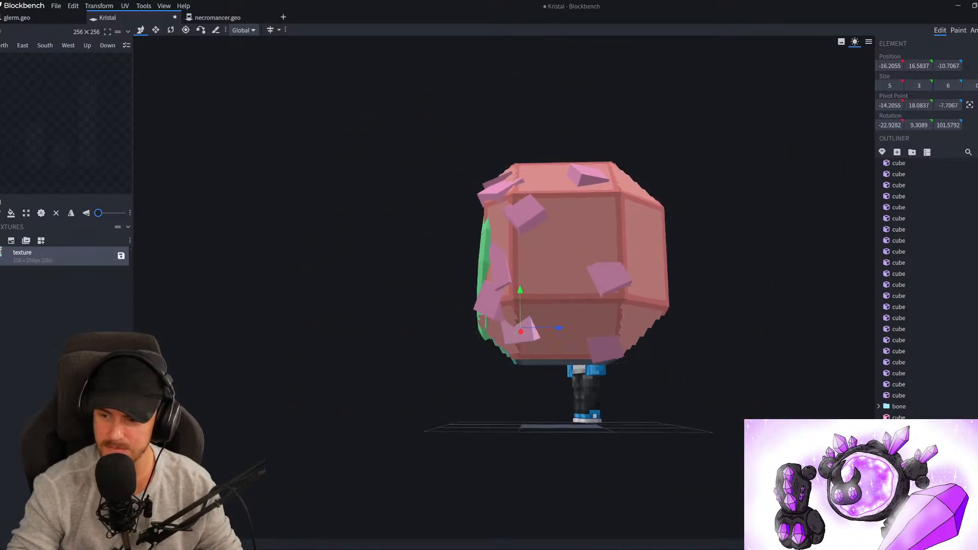
{"action": "left_click", "coordinate": [380, 423]}
{"action": "left_click_drag", "start_coordinate": [380, 423], "coordinate": [556, 425]}
{"action": "scroll", "coordinate": [455, 436], "scroll_direction": "up", "scroll_amount": 2}
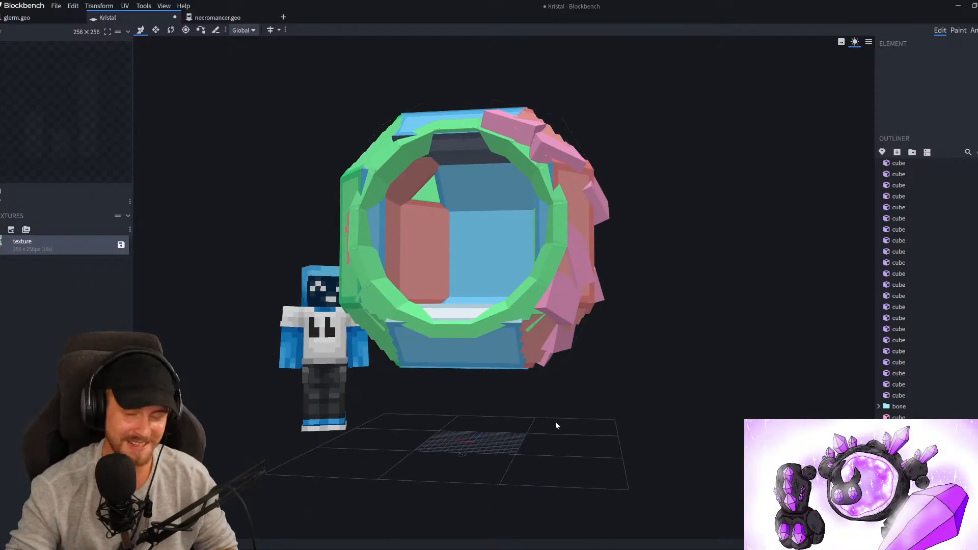
{"action": "left_click_drag", "start_coordinate": [649, 343], "coordinate": [626, 331]}
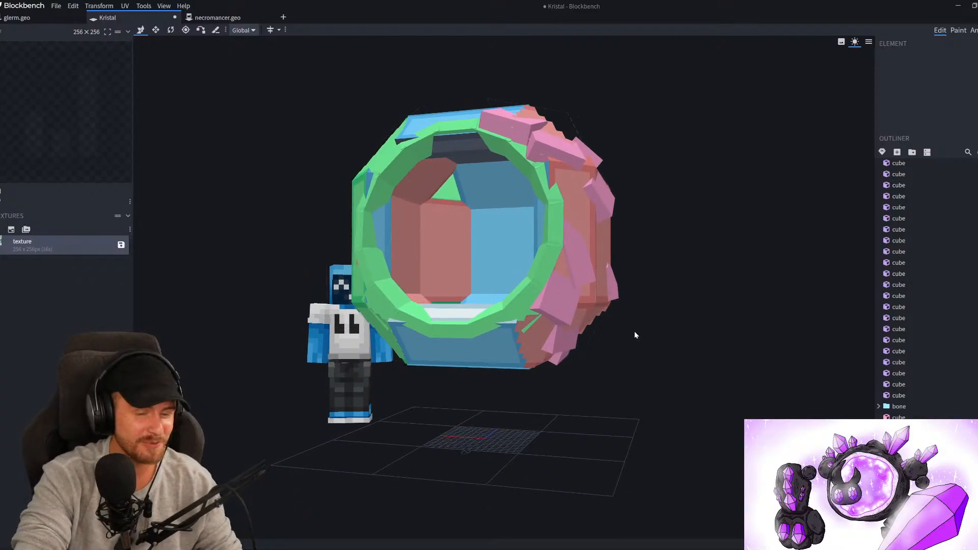
{"action": "left_click_drag", "start_coordinate": [624, 340], "coordinate": [571, 350]}
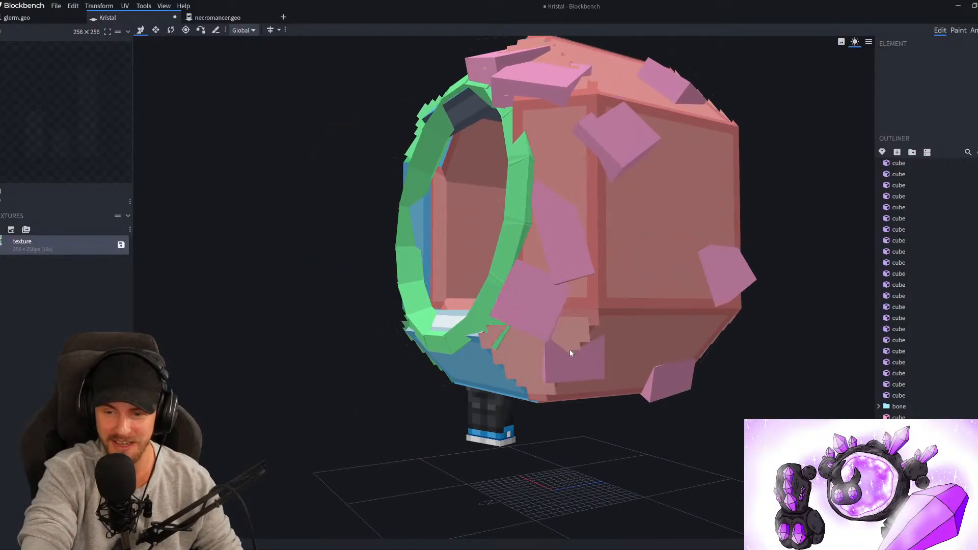
{"action": "left_click", "coordinate": [570, 350]}
{"action": "left_click", "coordinate": [674, 395]}
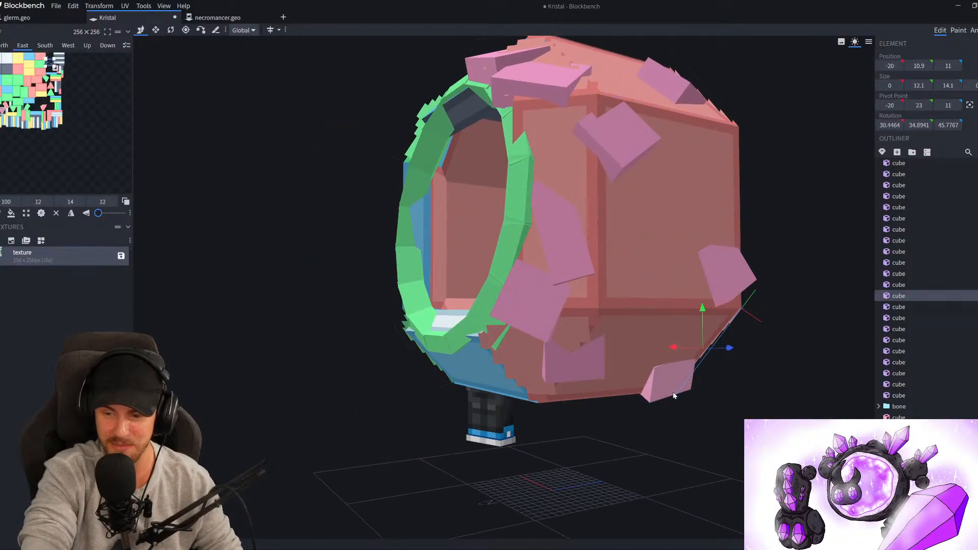
{"action": "left_click", "coordinate": [674, 395]}
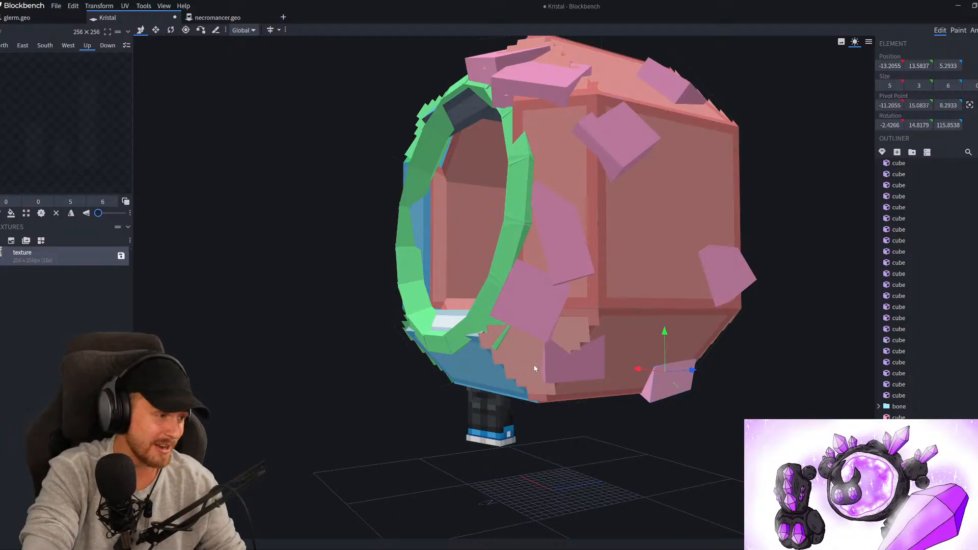
Duplicate the front lower block onto the blue face at -7.2055, 16.5837, -16.7067 and set its X rotation to -75.4282
{"action": "left_click", "coordinate": [576, 372]}
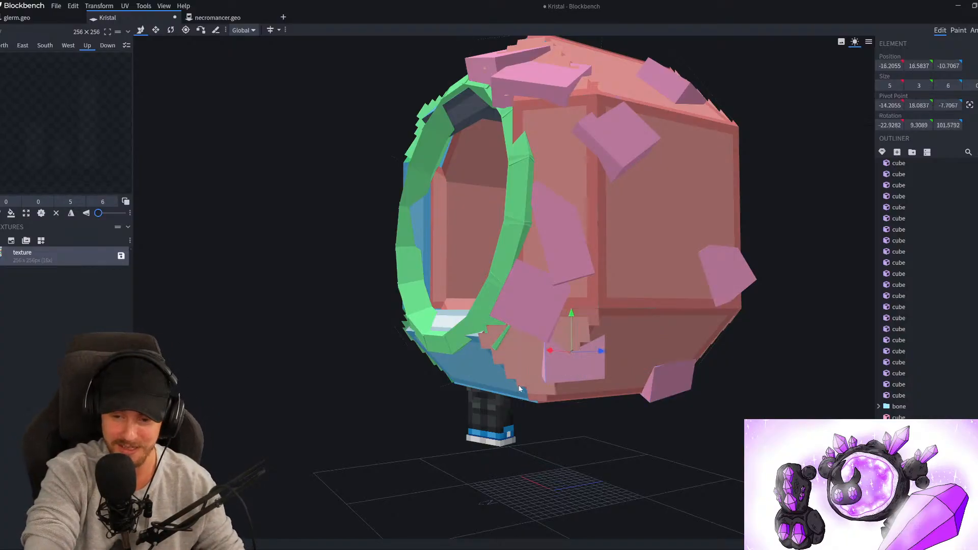
{"action": "left_click_drag", "start_coordinate": [507, 418], "coordinate": [570, 398]}
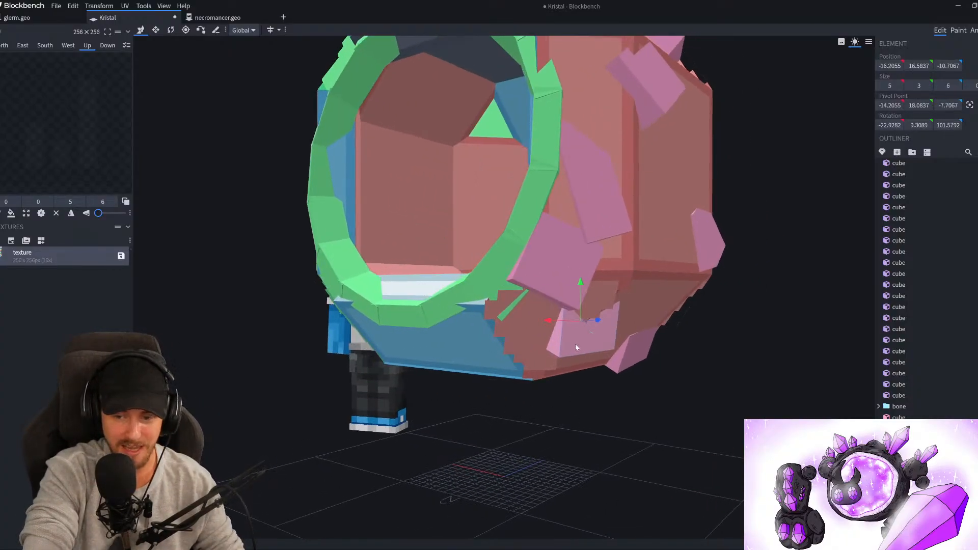
{"action": "left_click_drag", "start_coordinate": [583, 323], "coordinate": [413, 339]}
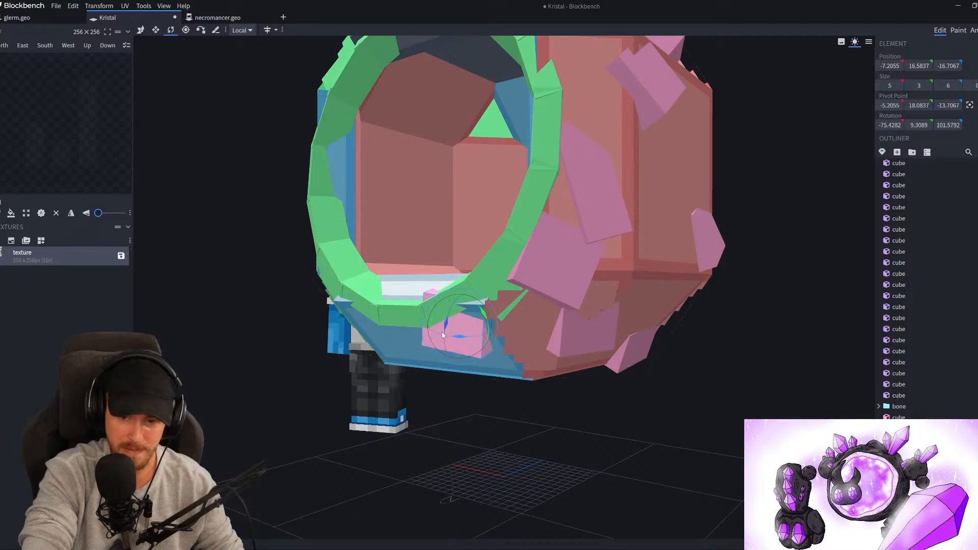
Seat the block on the blue face below the ring at position -6.2055, 13.5837, -14.3067
{"action": "left_click_drag", "start_coordinate": [460, 286], "coordinate": [482, 335]}
{"action": "left_click_drag", "start_coordinate": [491, 426], "coordinate": [461, 334]}
{"action": "left_click_drag", "start_coordinate": [566, 428], "coordinate": [502, 359]}
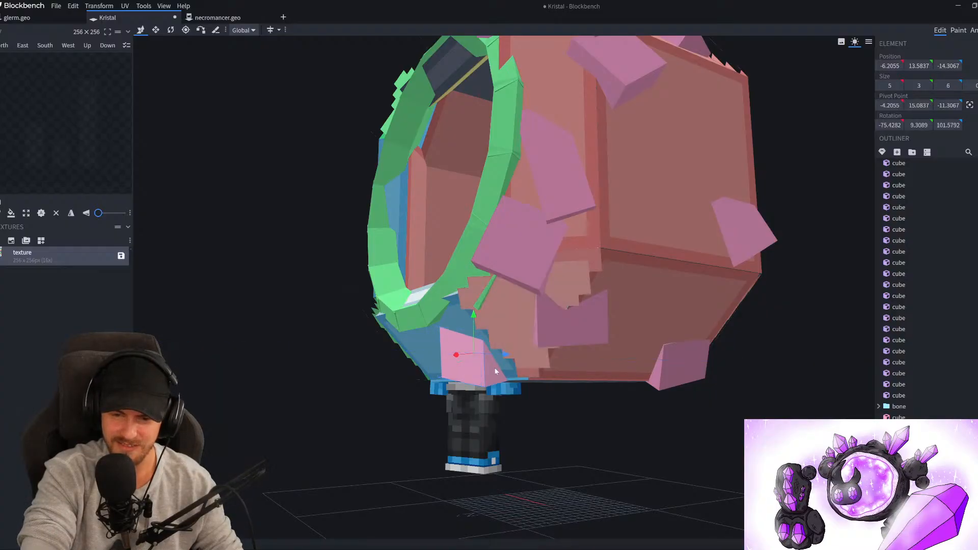
{"action": "scroll", "coordinate": [490, 442], "scroll_direction": "down", "scroll_amount": 1}
{"action": "scroll", "coordinate": [490, 444], "scroll_direction": "down", "scroll_amount": 1}
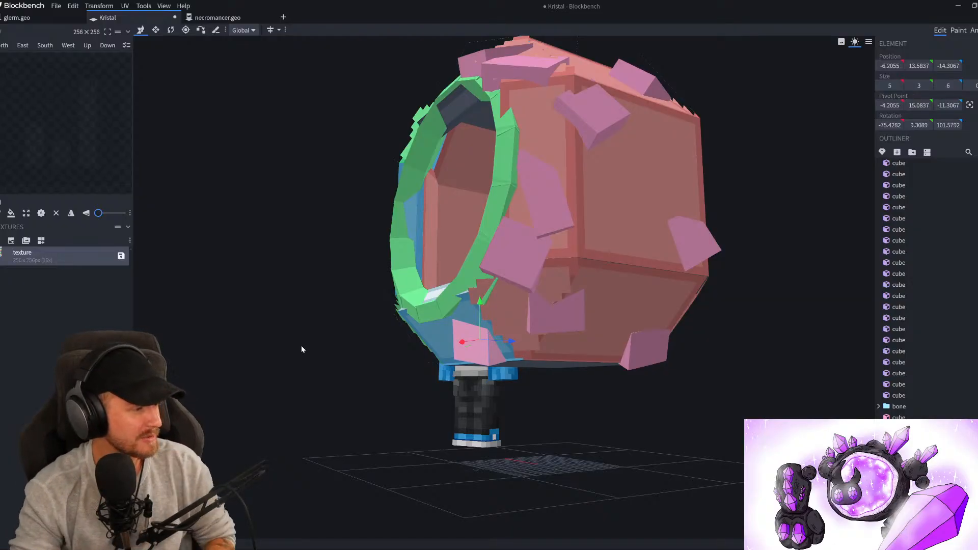
Duplicate the rear bottom-edge block and move the copy up to the pink rear corner face at -13.2055, 30.5837, 15.2933
{"action": "left_click_drag", "start_coordinate": [617, 408], "coordinate": [577, 396]}
{"action": "scroll", "coordinate": [612, 367], "scroll_direction": "up", "scroll_amount": 3}
{"action": "left_click", "coordinate": [650, 348]}
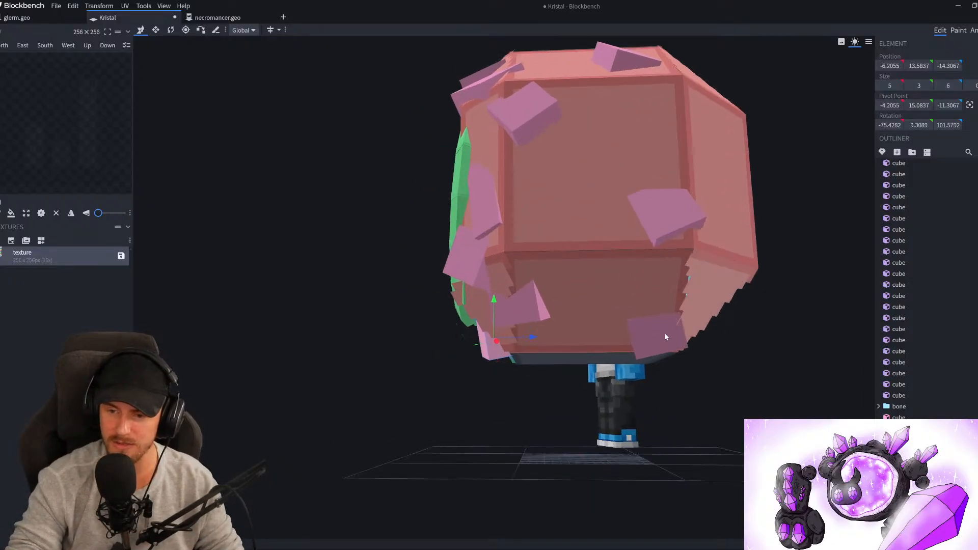
{"action": "left_click", "coordinate": [651, 348]}
{"action": "left_click_drag", "start_coordinate": [660, 365], "coordinate": [734, 126]}
{"action": "left_click_drag", "start_coordinate": [756, 156], "coordinate": [714, 211]}
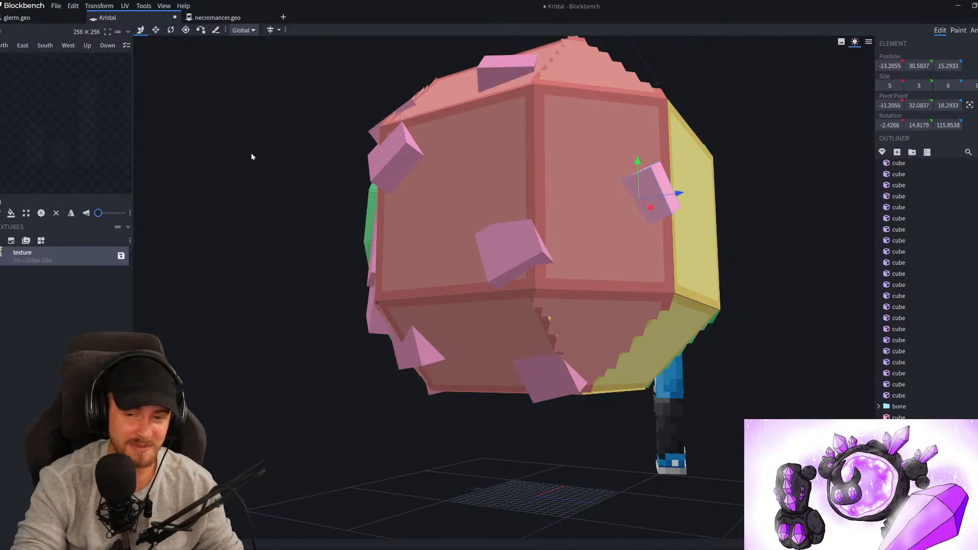
Look at the glerm.geo model from the front and return to the Kristal project
{"action": "left_click_drag", "start_coordinate": [270, 182], "coordinate": [249, 117]}
{"action": "left_click", "coordinate": [48, 17]}
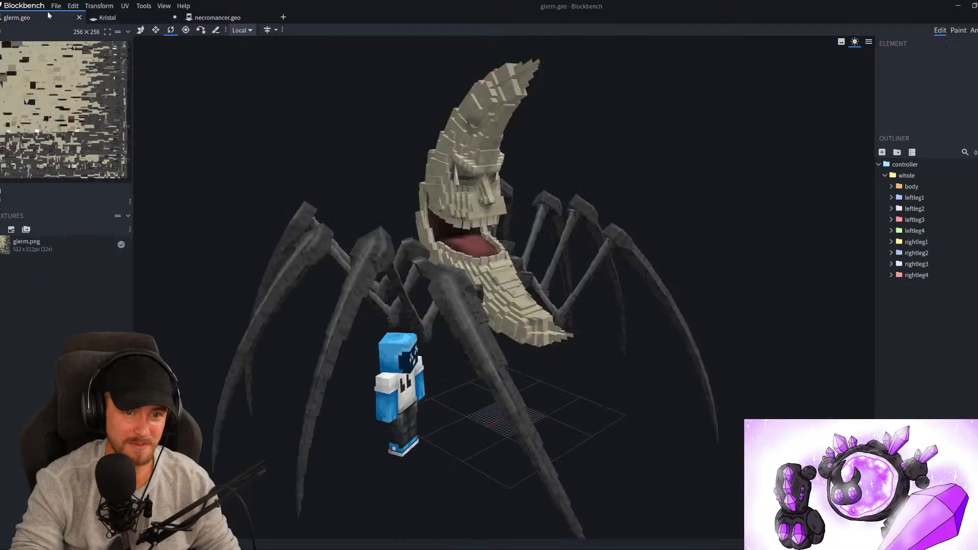
{"action": "left_click_drag", "start_coordinate": [348, 163], "coordinate": [230, 76]}
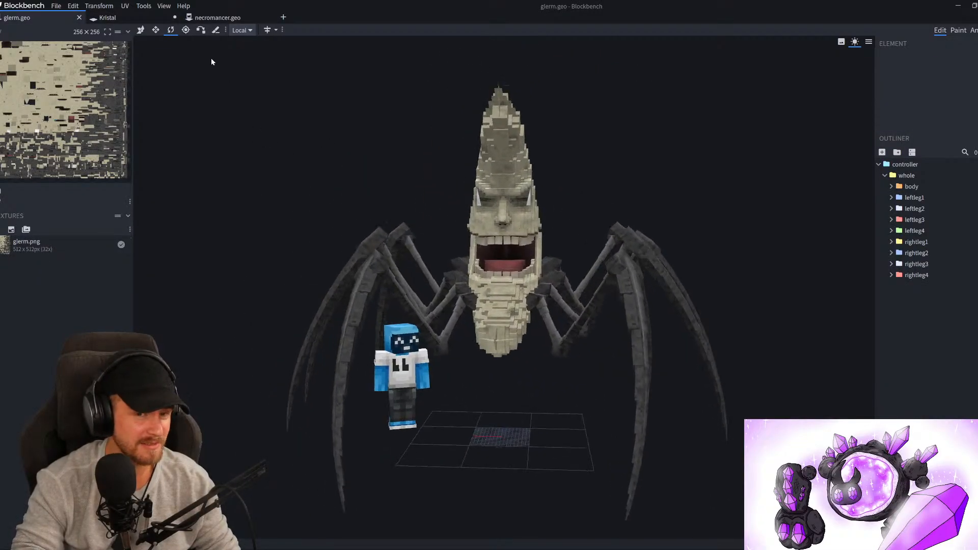
{"action": "left_click", "coordinate": [108, 18]}
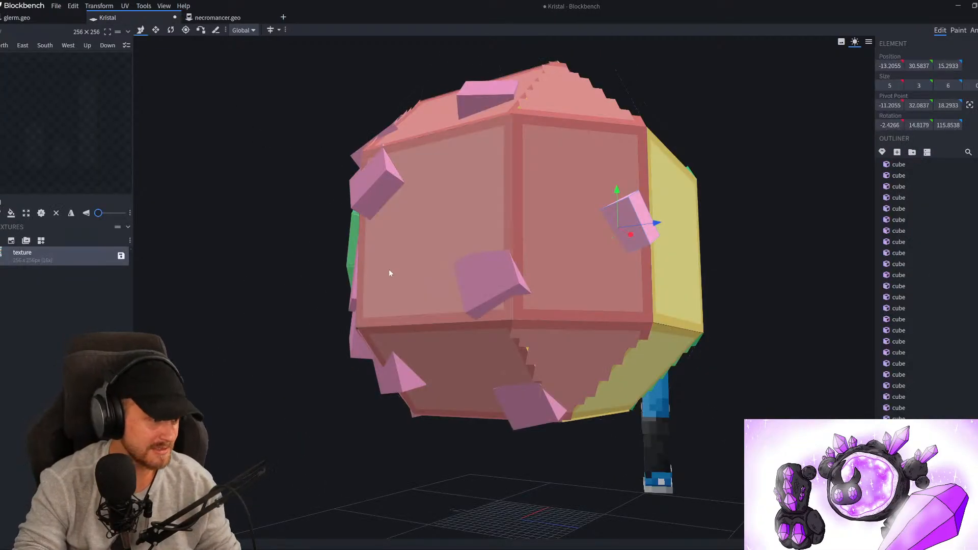
Rotate the rear corner block to 56.4013, 36.7987, 111.523 and raise it to Y 33.5837
{"action": "left_click_drag", "start_coordinate": [782, 321], "coordinate": [745, 324]}
{"action": "key", "text": "r"}
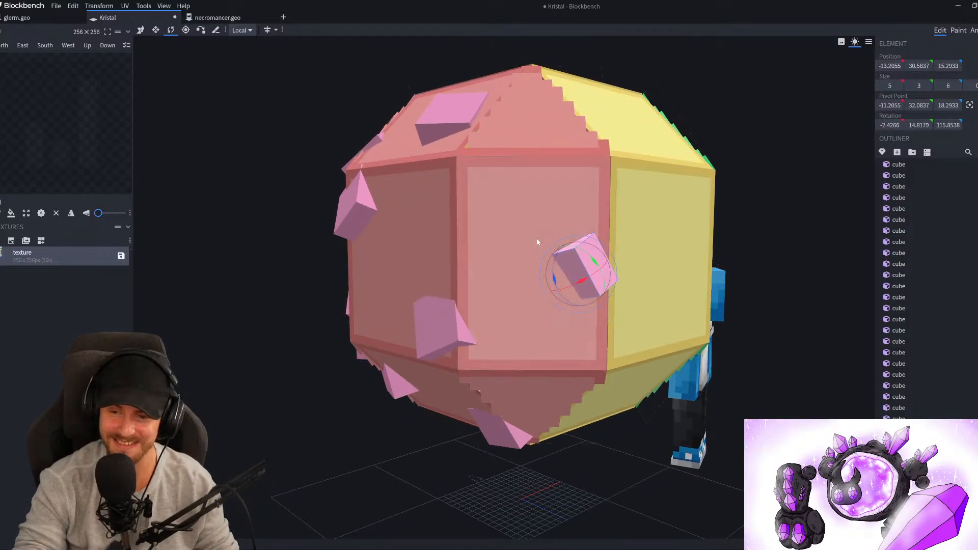
{"action": "left_click_drag", "start_coordinate": [596, 277], "coordinate": [539, 261]}
{"action": "left_click_drag", "start_coordinate": [348, 290], "coordinate": [469, 291]}
{"action": "left_click_drag", "start_coordinate": [672, 273], "coordinate": [659, 219]}
{"action": "key", "text": "v"}
{"action": "key", "text": "r"}
{"action": "left_click_drag", "start_coordinate": [721, 246], "coordinate": [774, 249]}
{"action": "left_click", "coordinate": [693, 245]}
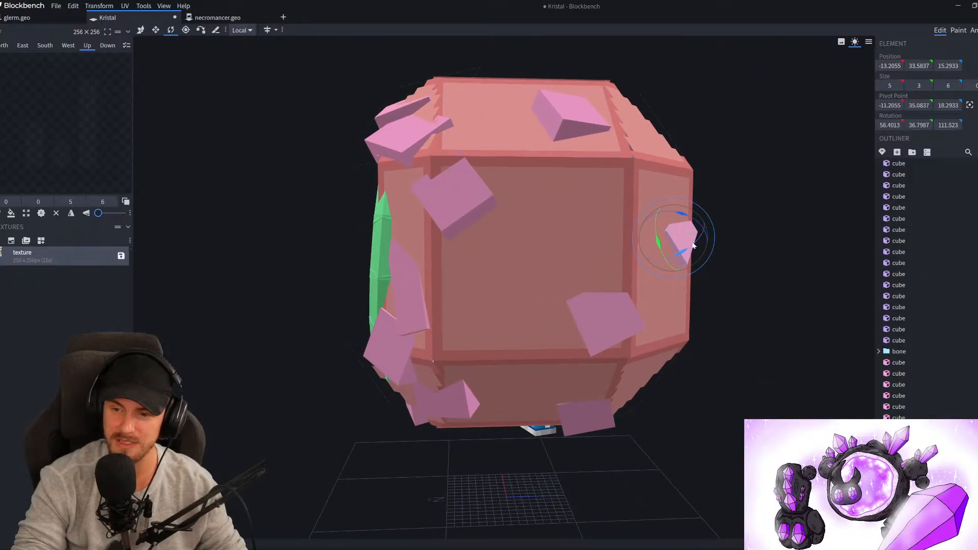
Adjust the rear corner block's rotation to 60.4557, 38.9839, 109.9838 and move it to -14.2055, 33.5837, 13.8933
{"action": "left_click_drag", "start_coordinate": [679, 213], "coordinate": [684, 215]}
{"action": "left_click_drag", "start_coordinate": [762, 242], "coordinate": [613, 274]}
{"action": "key", "text": "v"}
{"action": "left_click_drag", "start_coordinate": [736, 297], "coordinate": [799, 289]}
{"action": "scroll", "coordinate": [495, 289], "scroll_direction": "down", "scroll_amount": 3}
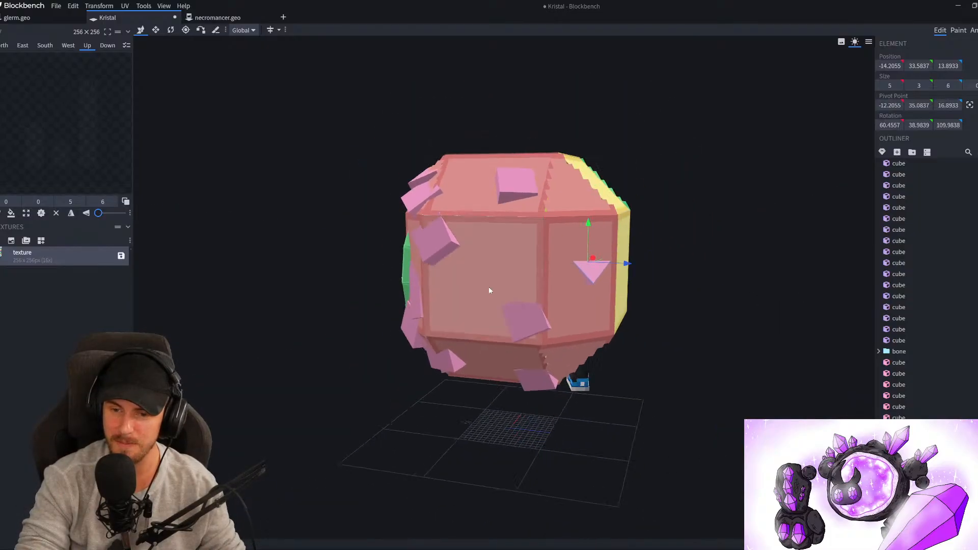
{"action": "left_click_drag", "start_coordinate": [323, 302], "coordinate": [306, 336]}
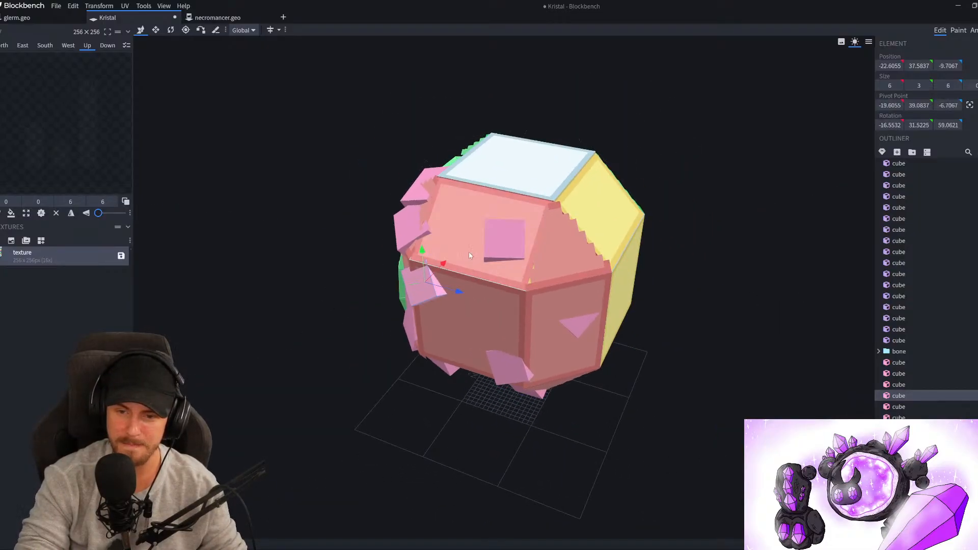
Examine the arrangement of pink rock blocks around the body's side, front opening and lower edge
{"action": "left_click", "coordinate": [509, 239]}
{"action": "left_click_drag", "start_coordinate": [508, 239], "coordinate": [389, 221]}
{"action": "scroll", "coordinate": [510, 229], "scroll_direction": "up", "scroll_amount": 3}
{"action": "left_click_drag", "start_coordinate": [589, 135], "coordinate": [591, 151]}
{"action": "left_click_drag", "start_coordinate": [681, 143], "coordinate": [709, 100]}
{"action": "scroll", "coordinate": [686, 223], "scroll_direction": "down", "scroll_amount": 4}
{"action": "left_click_drag", "start_coordinate": [686, 223], "coordinate": [710, 343]}
{"action": "scroll", "coordinate": [709, 343], "scroll_direction": "up", "scroll_amount": 3}
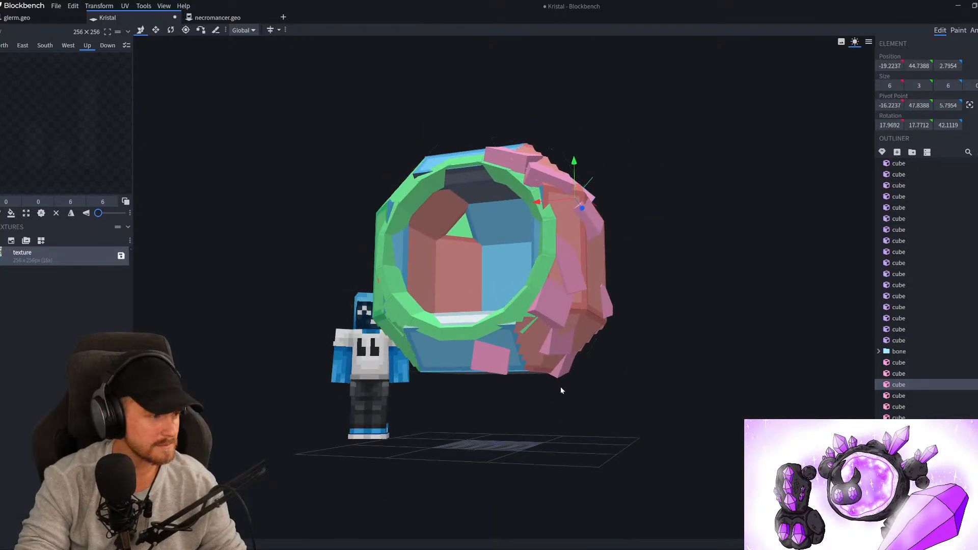
{"action": "scroll", "coordinate": [564, 397], "scroll_direction": "up", "scroll_amount": 4}
{"action": "scroll", "coordinate": [633, 402], "scroll_direction": "down", "scroll_amount": 4}
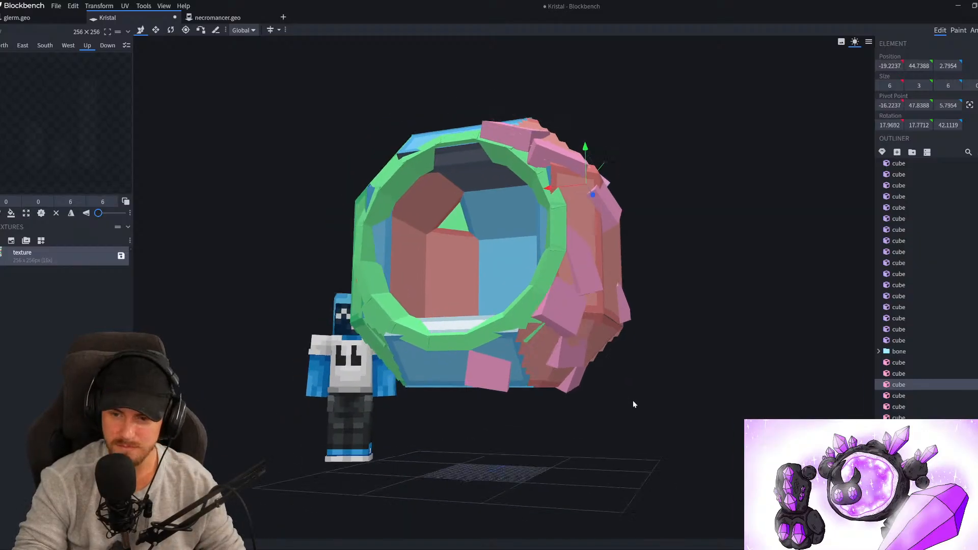
{"action": "left_click", "coordinate": [647, 408]}
{"action": "scroll", "coordinate": [649, 408], "scroll_direction": "down", "scroll_amount": 4}
{"action": "mouse_move", "coordinate": [649, 408]}
{"action": "left_mouse_down"}
{"action": "mouse_move", "coordinate": [343, 457]}
{"action": "mouse_move", "coordinate": [594, 415]}
{"action": "mouse_move", "coordinate": [645, 418]}
{"action": "left_mouse_up"}
{"action": "scroll", "coordinate": [568, 353], "scroll_direction": "up", "scroll_amount": 8}
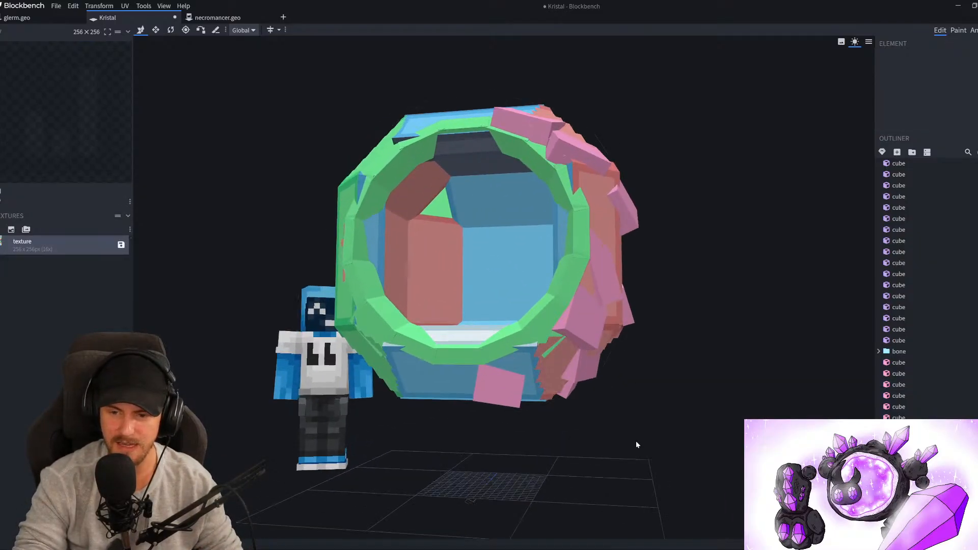
{"action": "left_click_drag", "start_coordinate": [668, 451], "coordinate": [680, 432]}
Duplicate the rock block beside the ring's lower edge and move the copy to -13.7055, 20.1837, -16.7067
{"action": "left_click", "coordinate": [596, 333]}
{"action": "key", "text": "ctrl+d"}
{"action": "scroll", "coordinate": [637, 407], "scroll_direction": "up", "scroll_amount": 4}
{"action": "left_click_drag", "start_coordinate": [572, 365], "coordinate": [513, 369]}
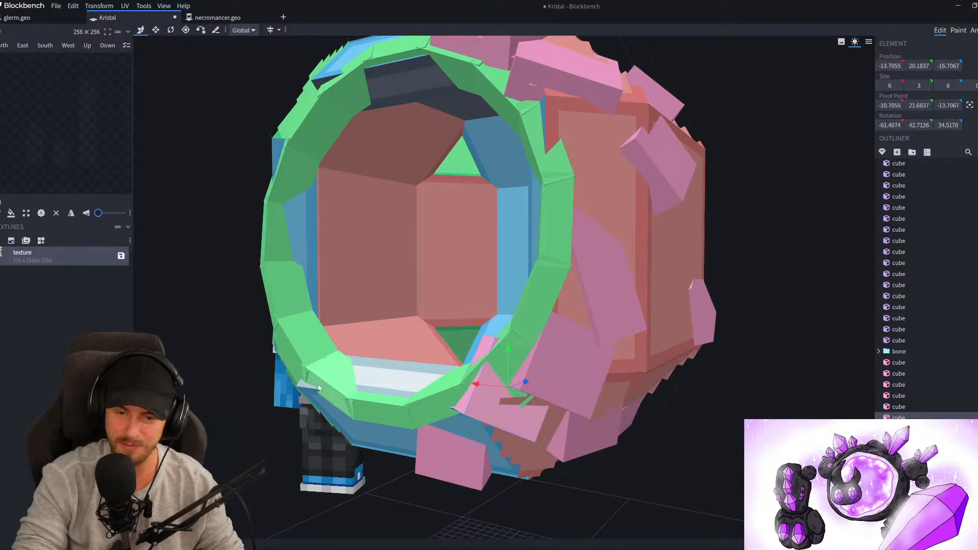
Rotate the copied block to -88.6748, 52.7104, 34.831 and shift it against the lower part of the ring
{"action": "left_click_drag", "start_coordinate": [237, 427], "coordinate": [293, 424]}
{"action": "key", "text": "r"}
{"action": "left_click_drag", "start_coordinate": [627, 417], "coordinate": [615, 421]}
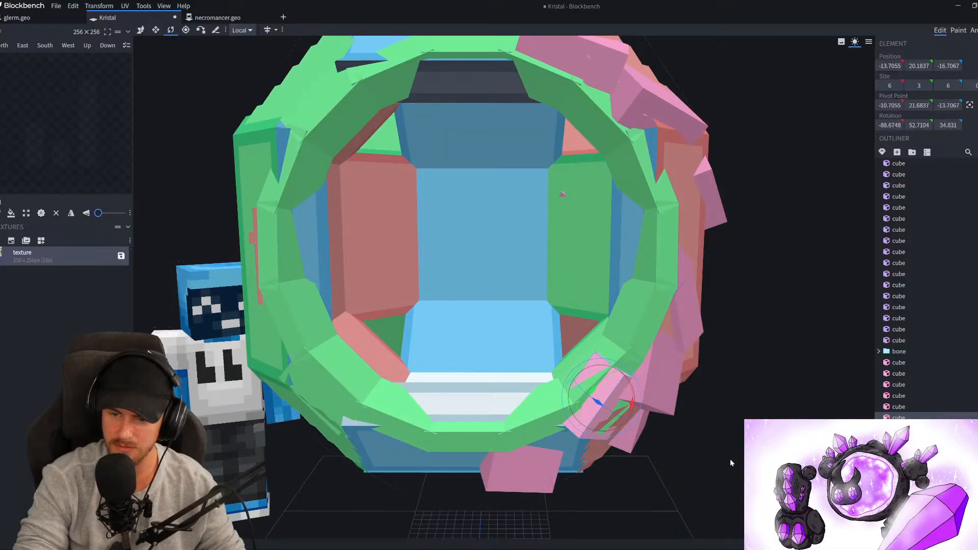
{"action": "left_click_drag", "start_coordinate": [730, 460], "coordinate": [684, 448]}
{"action": "key", "text": "v"}
{"action": "left_click_drag", "start_coordinate": [526, 386], "coordinate": [557, 376]}
{"action": "scroll", "coordinate": [632, 377], "scroll_direction": "down", "scroll_amount": 5}
{"action": "left_click_drag", "start_coordinate": [683, 407], "coordinate": [734, 385]}
{"action": "left_click", "coordinate": [927, 510]}
{"action": "scroll", "coordinate": [667, 413], "scroll_direction": "down", "scroll_amount": 3}
{"action": "left_click_drag", "start_coordinate": [668, 412], "coordinate": [628, 423]}
{"action": "scroll", "coordinate": [665, 420], "scroll_direction": "up", "scroll_amount": 4}
Select all the pink rock blocks on the body's red side, from the underside to the top edge and rear corner
{"action": "left_click", "coordinate": [477, 369]}
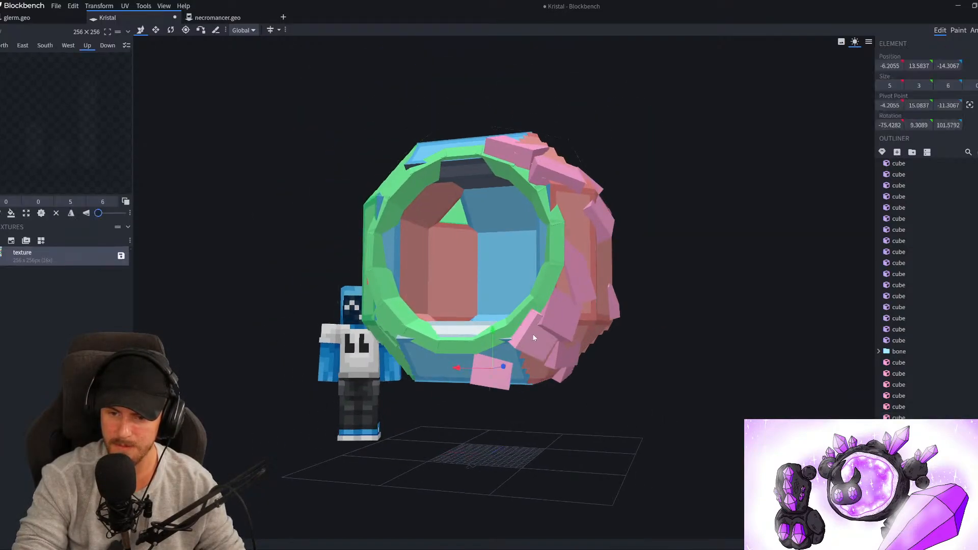
{"action": "left_click_drag", "start_coordinate": [703, 444], "coordinate": [577, 393]}
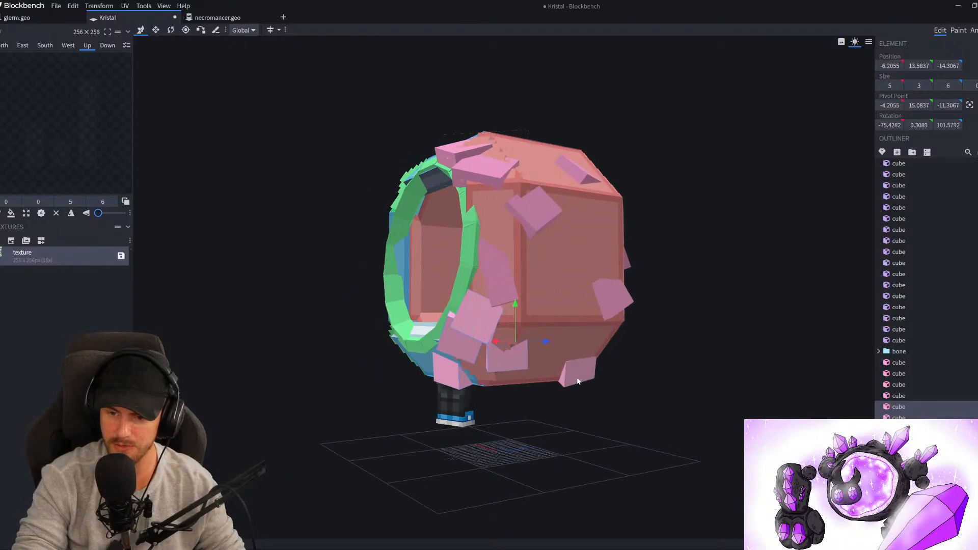
{"action": "left_click", "coordinate": [578, 381], "text": "ctrl"}
{"action": "left_click", "coordinate": [613, 300], "text": "ctrl"}
{"action": "left_click", "coordinate": [502, 280], "text": "ctrl"}
{"action": "left_click", "coordinate": [526, 219], "text": "ctrl"}
{"action": "left_click", "coordinate": [475, 169], "text": "ctrl"}
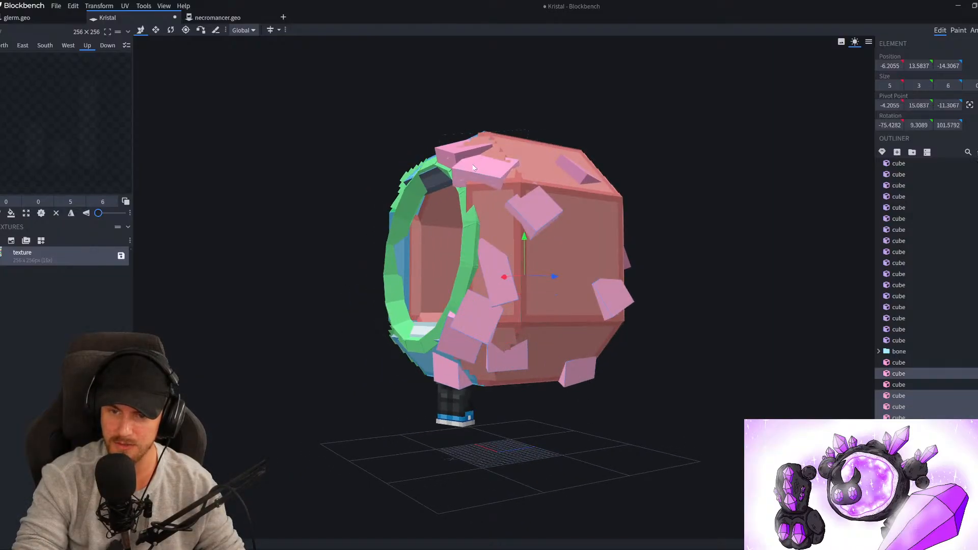
{"action": "left_click", "coordinate": [469, 149], "text": "ctrl"}
{"action": "left_click", "coordinate": [573, 165], "text": "ctrl"}
{"action": "left_click_drag", "start_coordinate": [749, 201], "coordinate": [575, 267]}
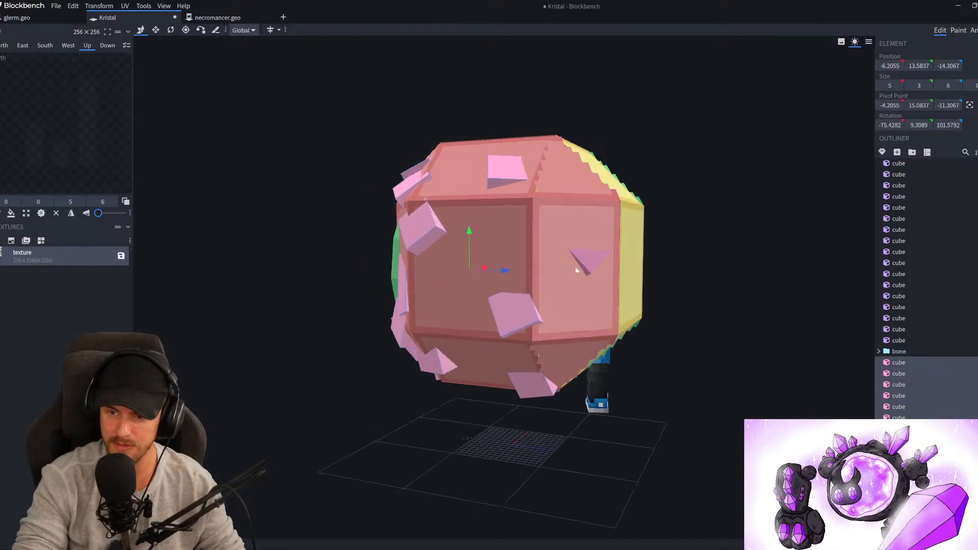
Duplicate the selected rock blocks and flip the copies across X onto the body's green side
{"action": "left_click_drag", "start_coordinate": [662, 355], "coordinate": [671, 422]}
{"action": "left_click", "coordinate": [100, 6]}
{"action": "mouse_move", "coordinate": [127, 42]}
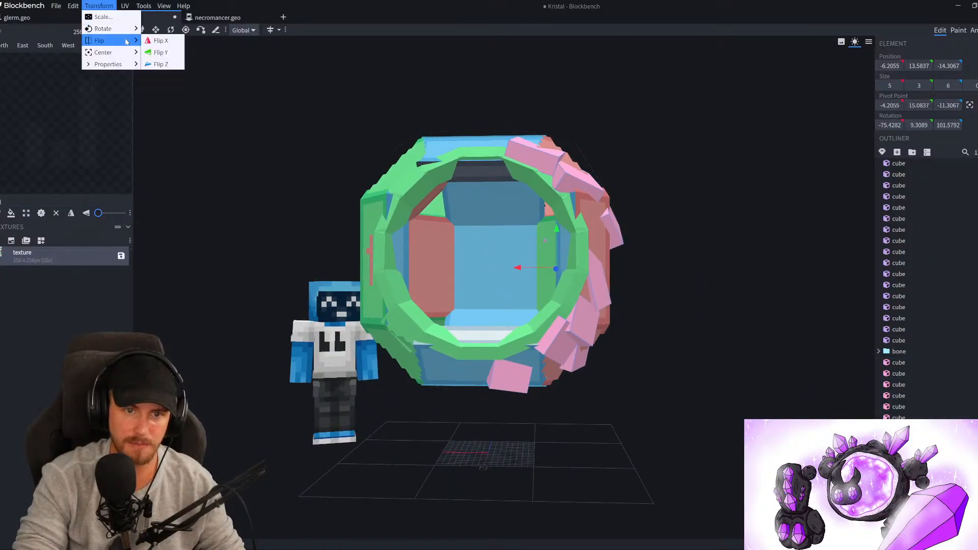
{"action": "left_click", "coordinate": [170, 44]}
{"action": "scroll", "coordinate": [668, 321], "scroll_direction": "down", "scroll_amount": 5}
{"action": "left_click_drag", "start_coordinate": [660, 362], "coordinate": [732, 383]}
{"action": "scroll", "coordinate": [932, 396], "scroll_direction": "down", "scroll_amount": 3}
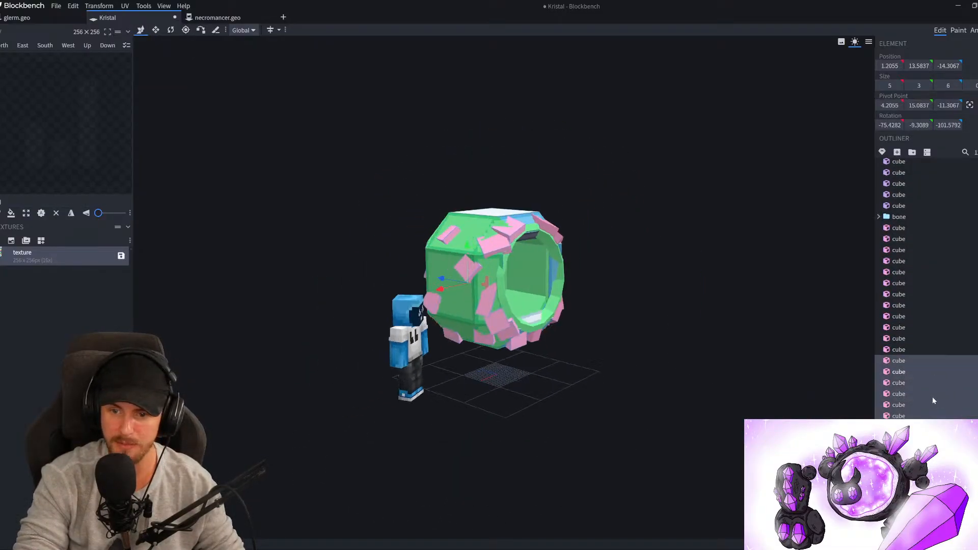
{"action": "left_click", "coordinate": [748, 431]}
{"action": "left_click_drag", "start_coordinate": [748, 431], "coordinate": [629, 419]}
{"action": "scroll", "coordinate": [629, 419], "scroll_direction": "up", "scroll_amount": 2}
Switch to painting mode and apply the existing texture to all of the model's elements
{"action": "left_click", "coordinate": [959, 30]}
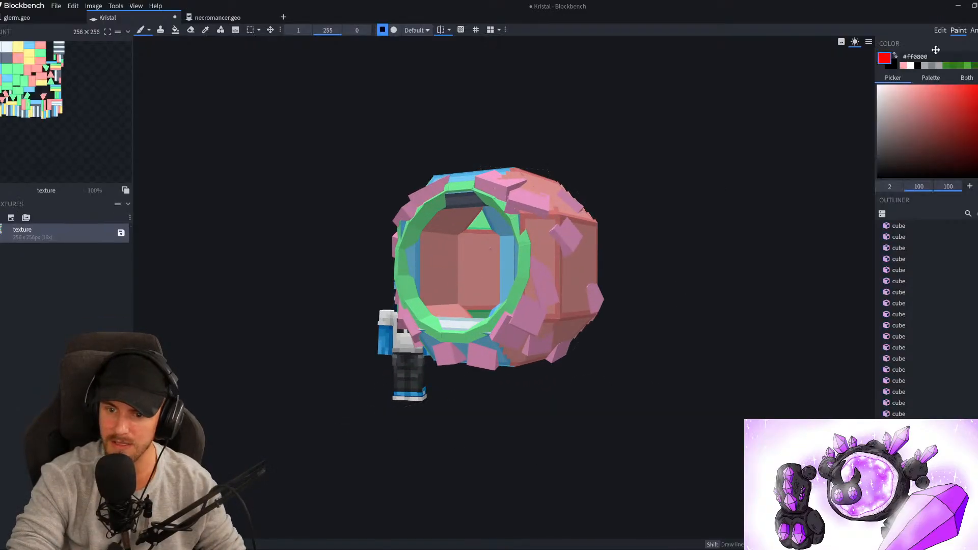
{"action": "right_click", "coordinate": [61, 233]}
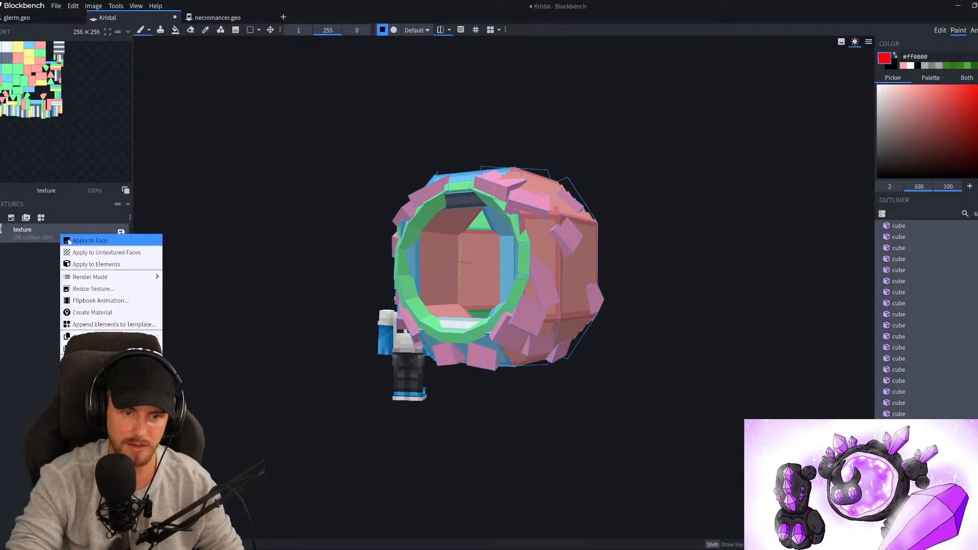
{"action": "left_click", "coordinate": [122, 269]}
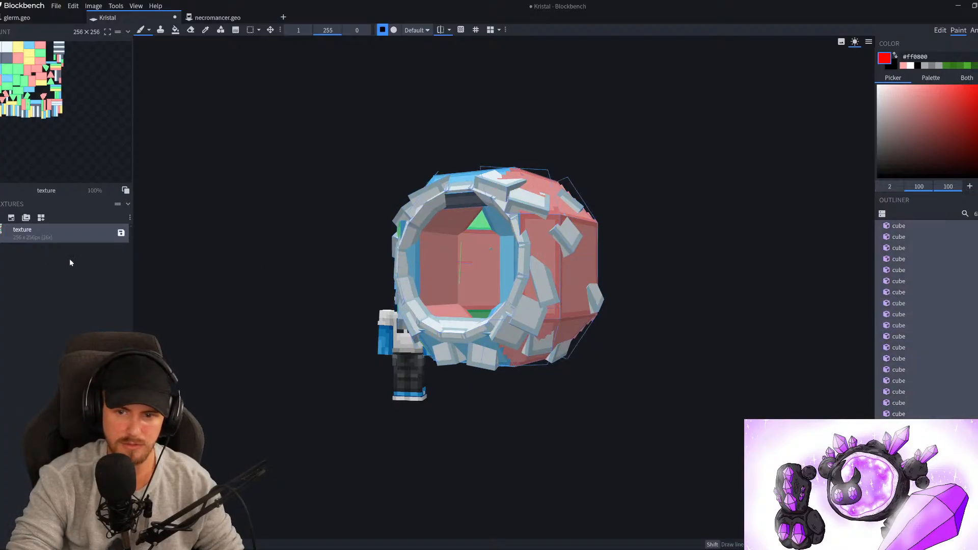
Append the elements to the texture template with Power-of-2 Size and Keep Multi Texture Occupancy enabled
{"action": "right_click", "coordinate": [46, 242]}
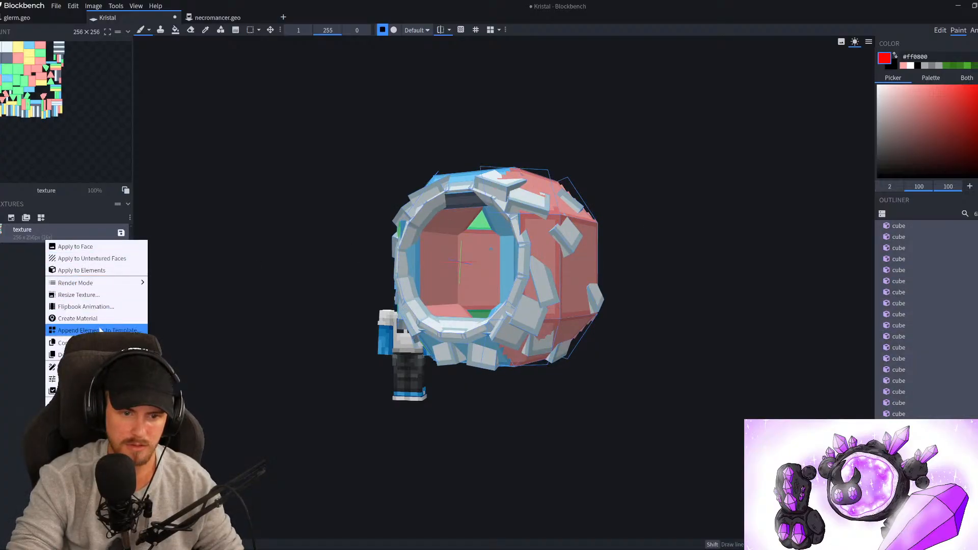
{"action": "left_click", "coordinate": [123, 325]}
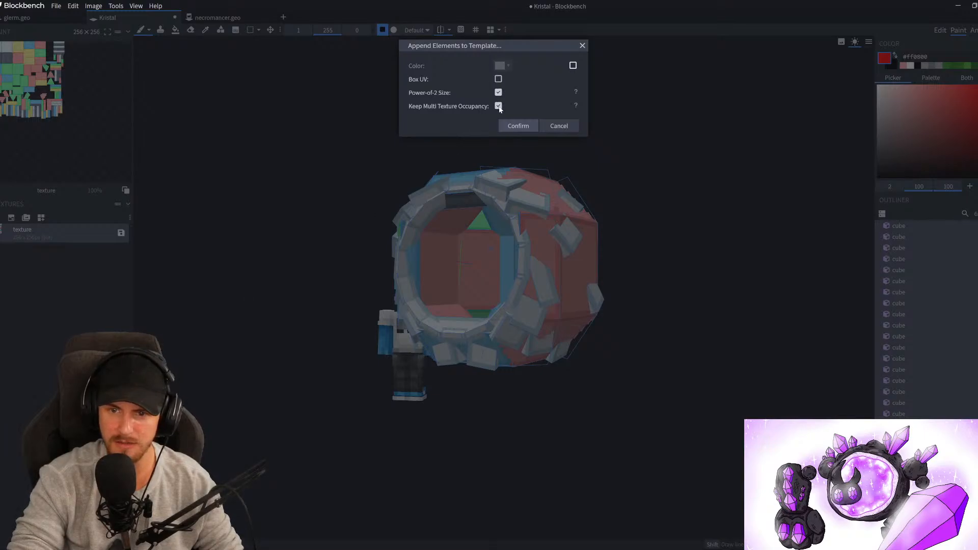
{"action": "left_click", "coordinate": [510, 125]}
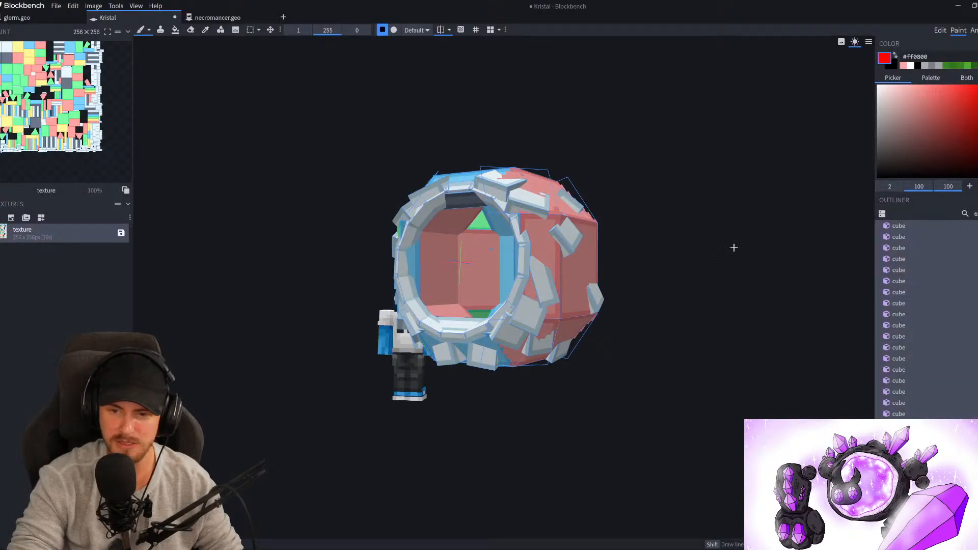
Undo the red test stroke and set up the fill tool for whole elements in dark gray #303030
{"action": "left_click_drag", "start_coordinate": [557, 236], "coordinate": [559, 259]}
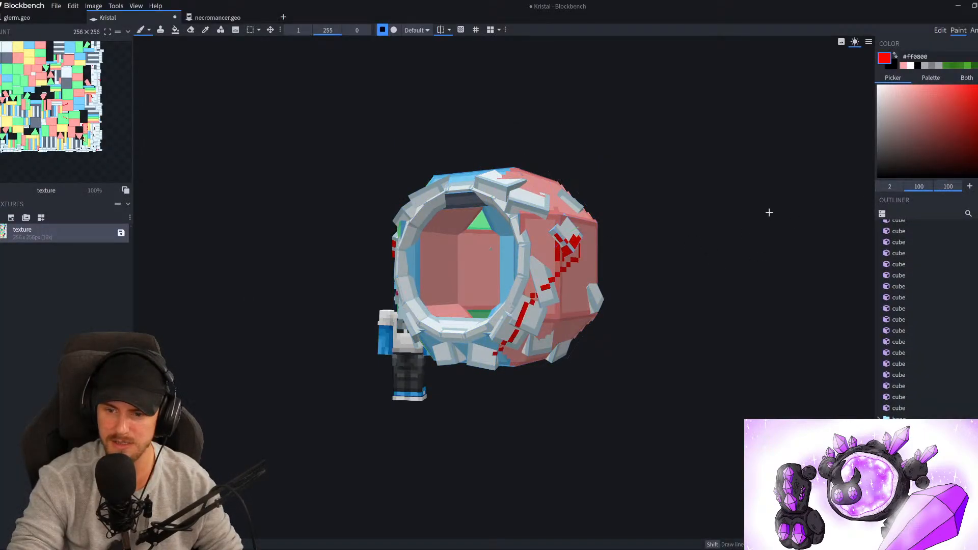
{"action": "key", "text": "ctrl+z"}
{"action": "left_click", "coordinate": [175, 29]}
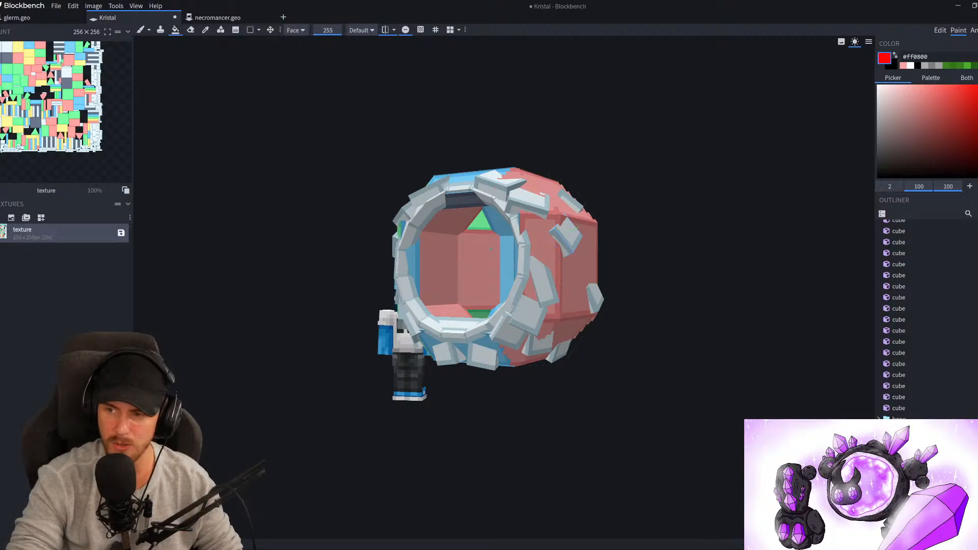
{"action": "left_click_drag", "start_coordinate": [965, 131], "coordinate": [757, 186]}
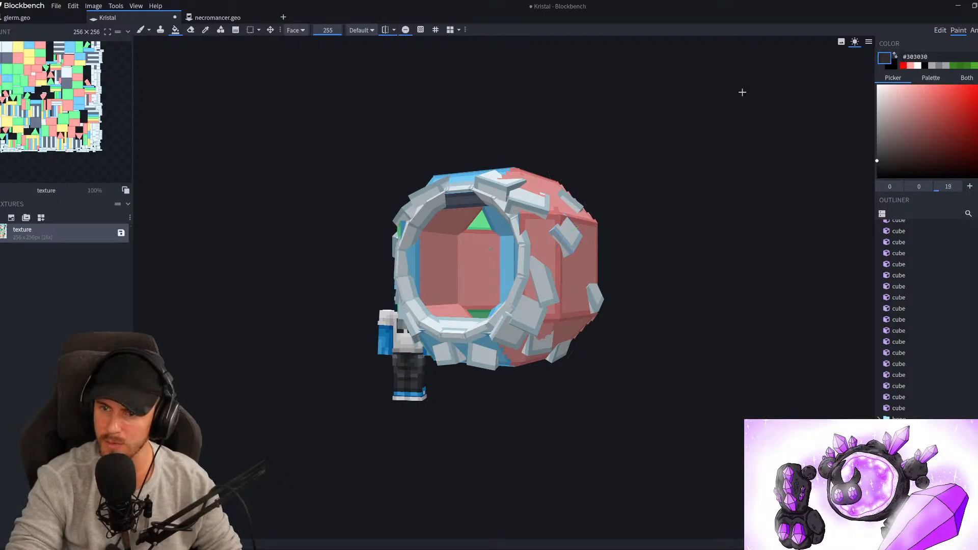
{"action": "left_click", "coordinate": [295, 30]}
{"action": "left_click", "coordinate": [301, 50]}
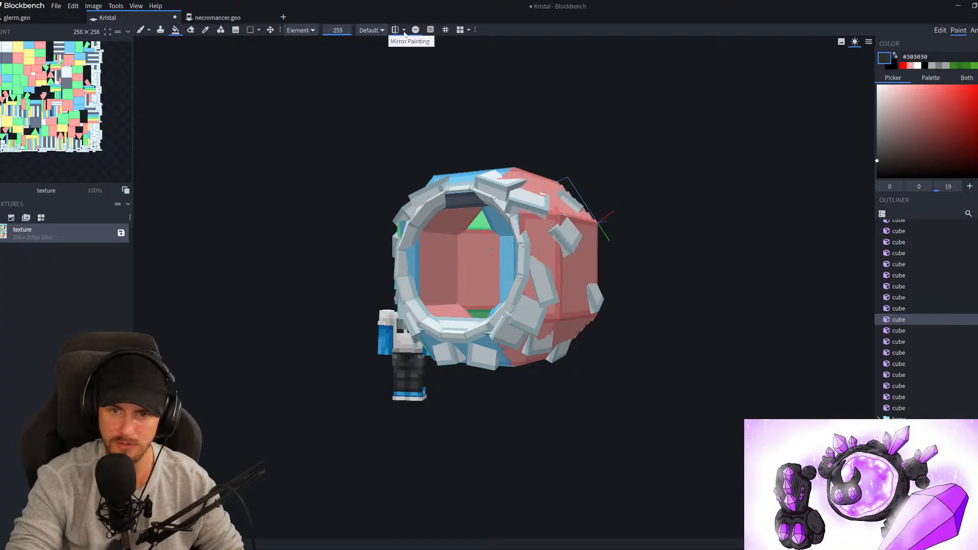
Try filling body elements with #303030, #686868 and #464646, undoing each trial
{"action": "left_click_drag", "start_coordinate": [540, 220], "coordinate": [588, 264]}
{"action": "key", "text": "ctrl+z"}
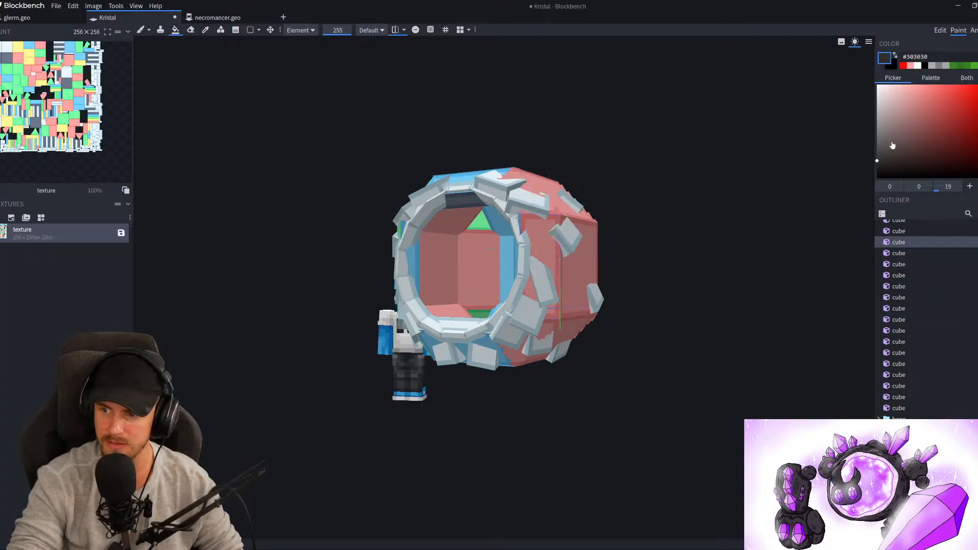
{"action": "left_click_drag", "start_coordinate": [893, 146], "coordinate": [872, 140]}
{"action": "mouse_move", "coordinate": [545, 240]}
{"action": "left_mouse_down"}
{"action": "mouse_move", "coordinate": [580, 260]}
{"action": "mouse_move", "coordinate": [552, 330]}
{"action": "left_mouse_up"}
{"action": "key", "text": "ctrl+z"}
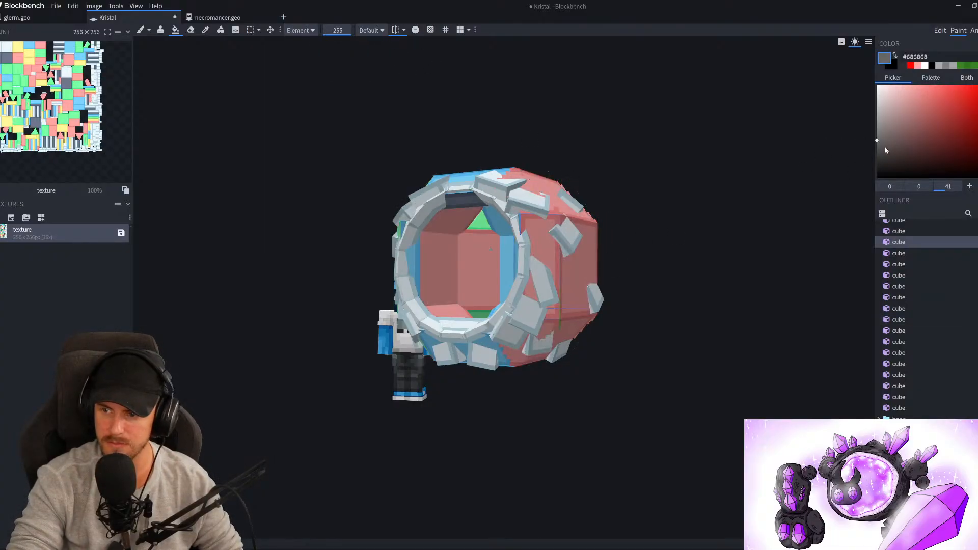
{"action": "left_click_drag", "start_coordinate": [884, 146], "coordinate": [854, 154]}
{"action": "left_click_drag", "start_coordinate": [581, 229], "coordinate": [534, 307]}
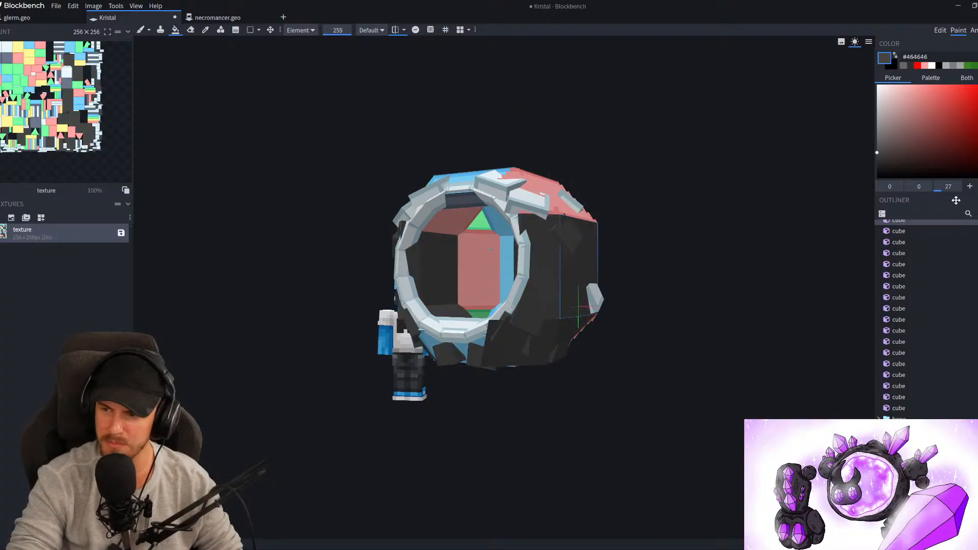
{"action": "key", "text": "ctrl+z"}
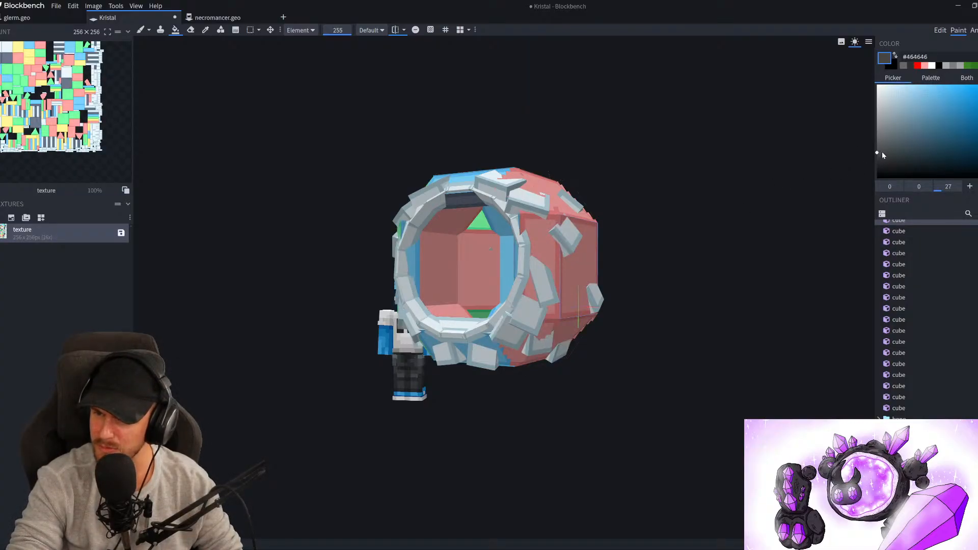
Set the fill colour to #404446 and fill the body's side panels, lower rock blocks and lower ring
{"action": "left_click", "coordinate": [884, 154]}
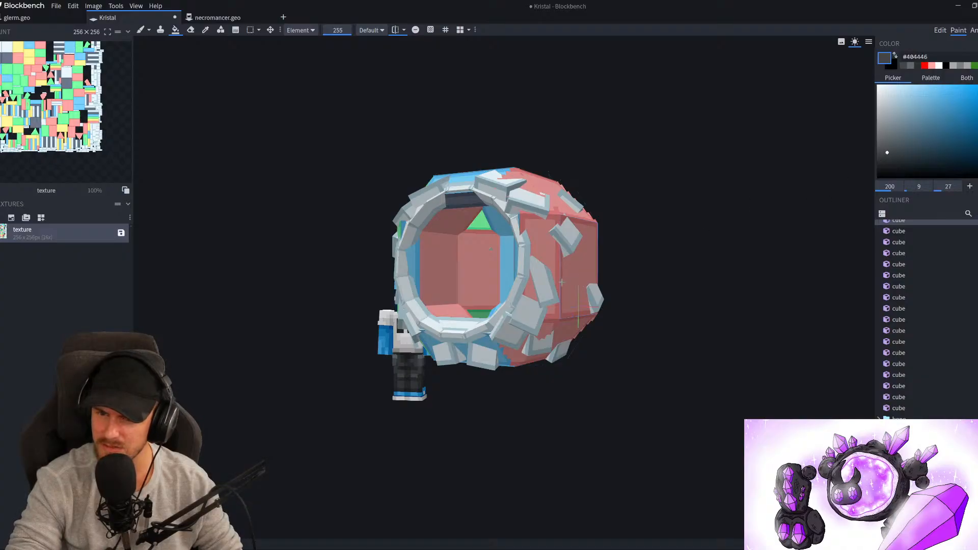
{"action": "left_click", "coordinate": [570, 292]}
{"action": "mouse_move", "coordinate": [575, 289]}
{"action": "left_mouse_down"}
{"action": "mouse_move", "coordinate": [500, 376]}
{"action": "mouse_move", "coordinate": [474, 356]}
{"action": "left_mouse_up"}
{"action": "left_click", "coordinate": [460, 352]}
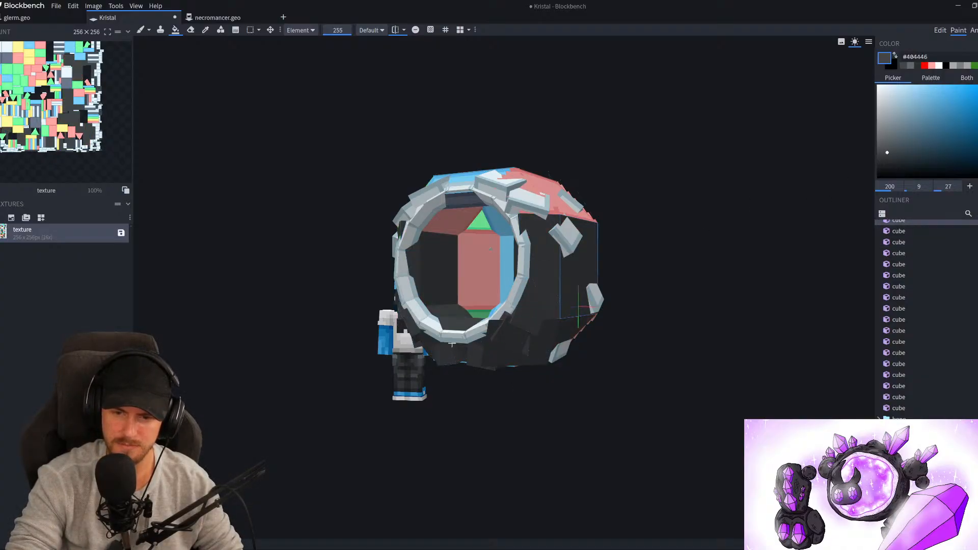
{"action": "left_click", "coordinate": [454, 335]}
Try filling the rear and upper rock blocks with #404446 and undo the fills
{"action": "left_click", "coordinate": [594, 300]}
{"action": "left_click", "coordinate": [584, 330]}
{"action": "left_click", "coordinate": [562, 351]}
{"action": "left_click", "coordinate": [566, 244]}
{"action": "mouse_move", "coordinate": [567, 244]}
{"action": "left_mouse_down"}
{"action": "mouse_move", "coordinate": [541, 199]}
{"action": "mouse_move", "coordinate": [408, 214]}
{"action": "mouse_move", "coordinate": [483, 189]}
{"action": "left_mouse_up"}
{"action": "mouse_move", "coordinate": [528, 237]}
{"action": "left_mouse_down"}
{"action": "mouse_move", "coordinate": [514, 300]}
{"action": "mouse_move", "coordinate": [474, 332]}
{"action": "mouse_move", "coordinate": [515, 265]}
{"action": "mouse_move", "coordinate": [472, 283]}
{"action": "mouse_move", "coordinate": [431, 327]}
{"action": "mouse_move", "coordinate": [407, 235]}
{"action": "mouse_move", "coordinate": [431, 201]}
{"action": "mouse_move", "coordinate": [389, 279]}
{"action": "left_mouse_up"}
{"action": "left_click_drag", "start_coordinate": [377, 116], "coordinate": [563, 254]}
{"action": "key", "text": "ctrl+z"}
Fill the body's top, its rock blocks and the upper ring pieces with #404446
{"action": "left_click_drag", "start_coordinate": [330, 145], "coordinate": [425, 102]}
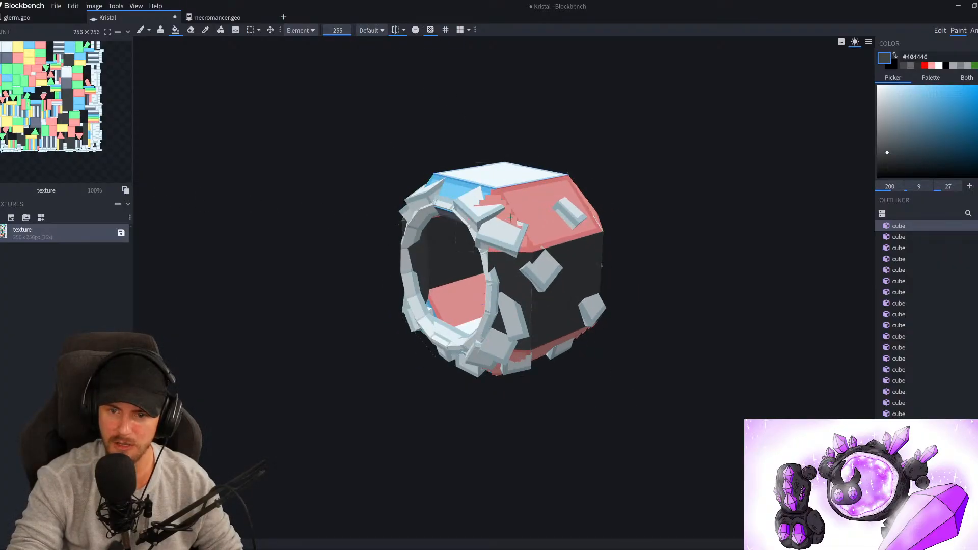
{"action": "left_click", "coordinate": [473, 192]}
{"action": "left_click", "coordinate": [472, 184]}
{"action": "left_click", "coordinate": [565, 206]}
{"action": "mouse_move", "coordinate": [551, 345]}
{"action": "left_mouse_down"}
{"action": "mouse_move", "coordinate": [542, 340]}
{"action": "mouse_move", "coordinate": [422, 402]}
{"action": "mouse_move", "coordinate": [482, 329]}
{"action": "mouse_move", "coordinate": [455, 330]}
{"action": "mouse_move", "coordinate": [540, 271]}
{"action": "mouse_move", "coordinate": [495, 268]}
{"action": "left_mouse_up"}
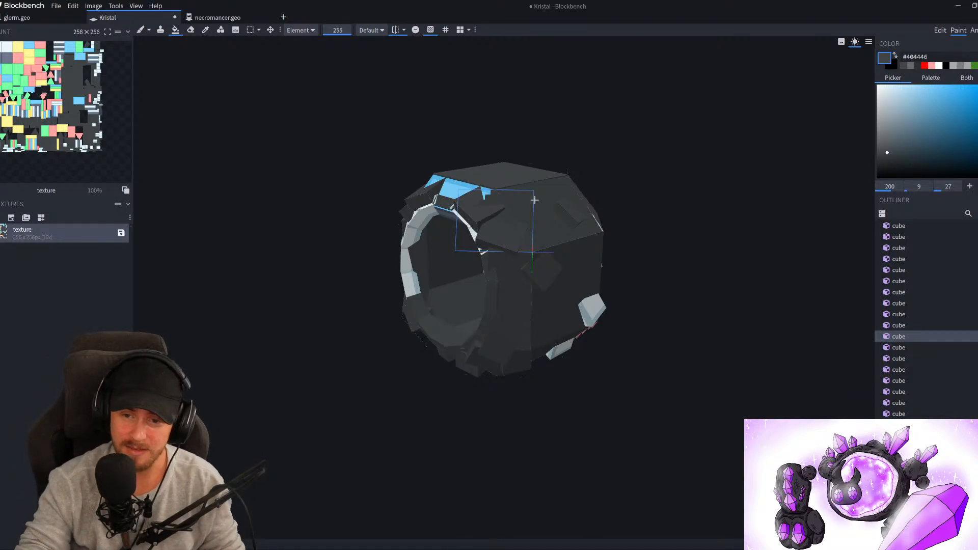
{"action": "left_click", "coordinate": [475, 233]}
{"action": "left_click", "coordinate": [447, 202]}
{"action": "left_click", "coordinate": [466, 204]}
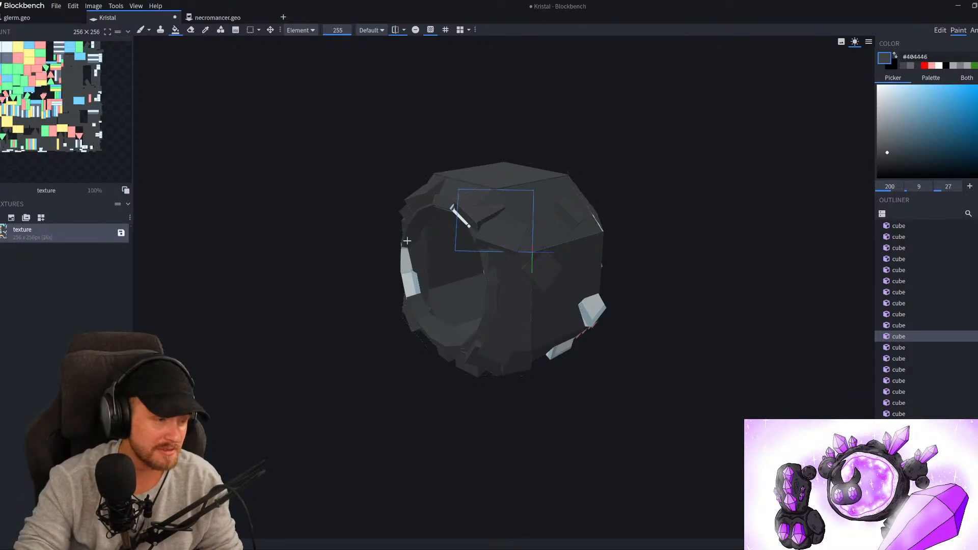
Fill the remaining rear rock blocks and the leftover pale ring pieces with #404446
{"action": "left_click", "coordinate": [593, 313]}
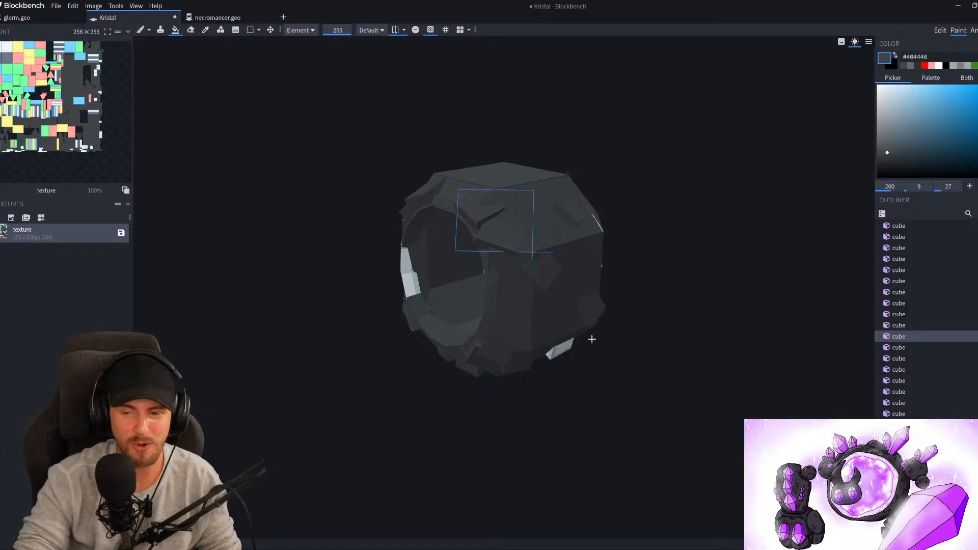
{"action": "left_click", "coordinate": [416, 278]}
{"action": "left_click_drag", "start_coordinate": [375, 253], "coordinate": [469, 275]}
{"action": "left_click", "coordinate": [472, 311]}
{"action": "left_click", "coordinate": [487, 277]}
{"action": "left_click", "coordinate": [531, 255]}
{"action": "left_click", "coordinate": [479, 218]}
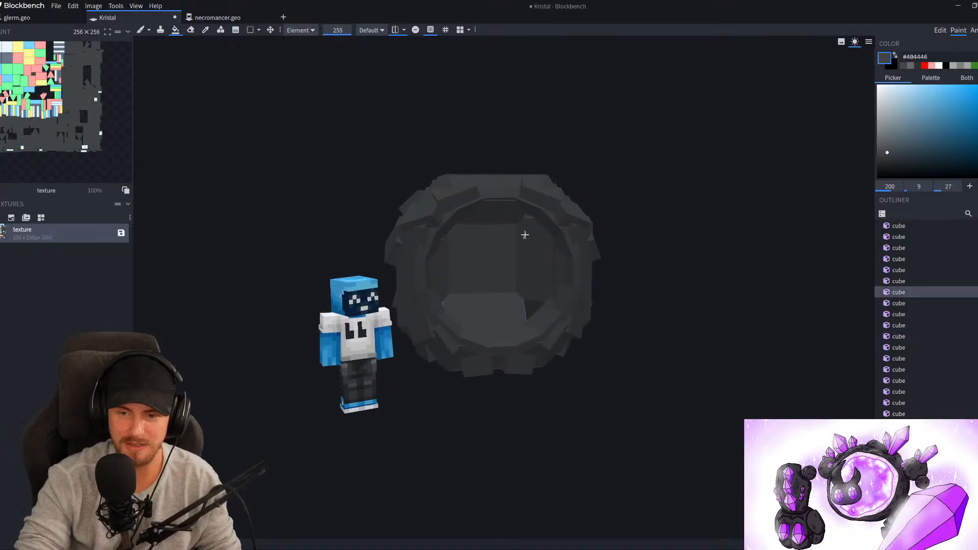
Examine the dark-filled body from the side, front and inside, and return to editing mode
{"action": "left_click_drag", "start_coordinate": [526, 238], "coordinate": [593, 305]}
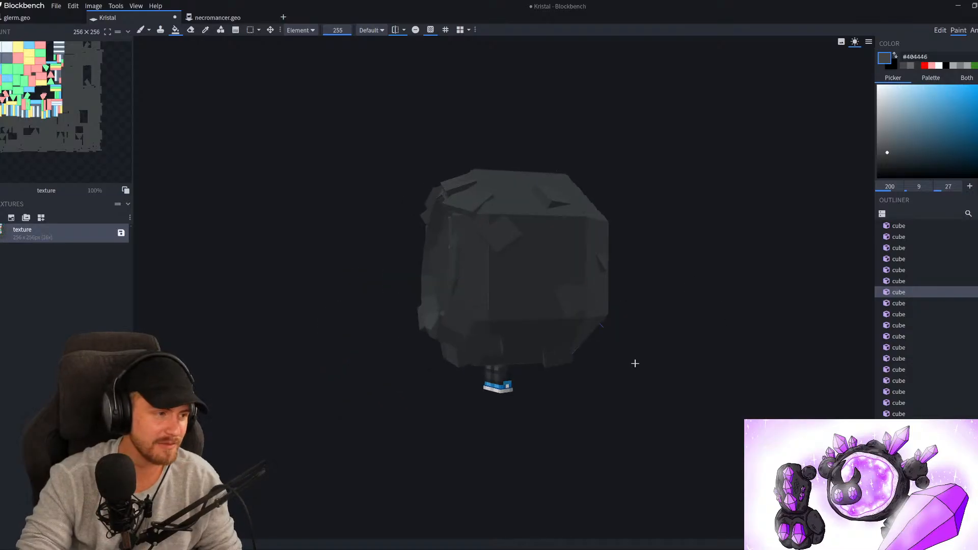
{"action": "left_click_drag", "start_coordinate": [707, 336], "coordinate": [657, 421]}
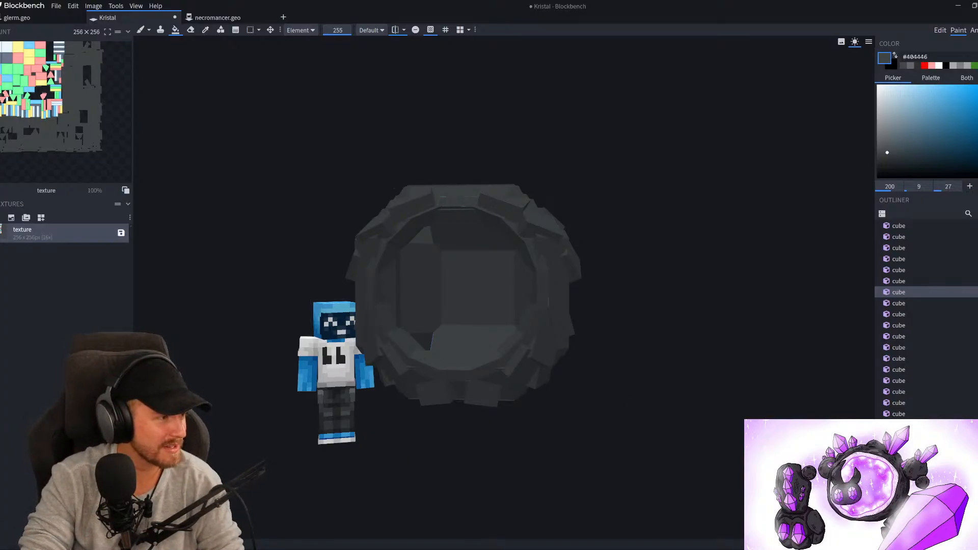
{"action": "mouse_move", "coordinate": [662, 327]}
{"action": "left_mouse_down"}
{"action": "mouse_move", "coordinate": [625, 357]}
{"action": "mouse_move", "coordinate": [663, 337]}
{"action": "left_mouse_up"}
{"action": "right_click_drag", "start_coordinate": [664, 337], "coordinate": [741, 306]}
{"action": "scroll", "coordinate": [734, 352], "scroll_direction": "up", "scroll_amount": 5}
{"action": "left_click_drag", "start_coordinate": [724, 418], "coordinate": [685, 417]}
{"action": "scroll", "coordinate": [850, 380], "scroll_direction": "up", "scroll_amount": 3}
{"action": "left_click", "coordinate": [941, 33]}
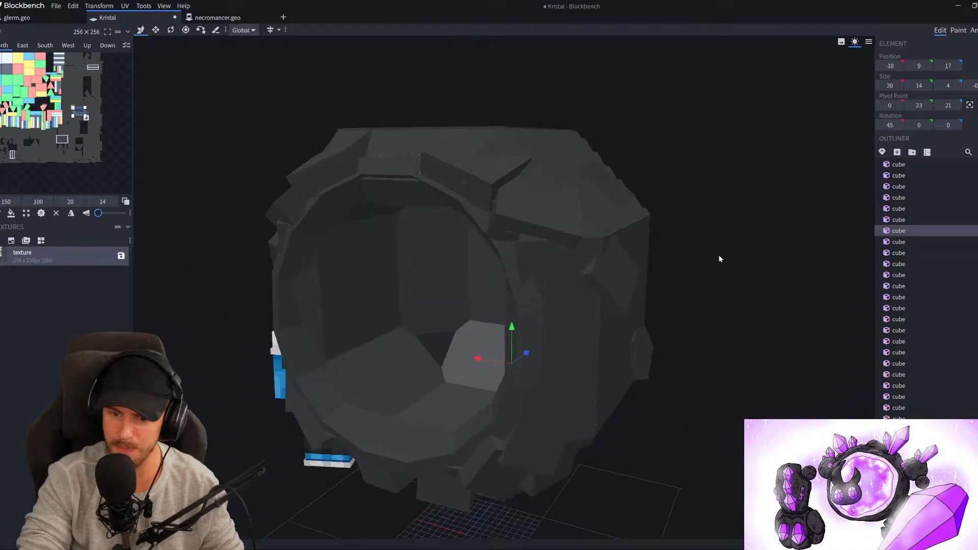
Select the thin plane at the body's upper rear corner and duplicate it
{"action": "left_click_drag", "start_coordinate": [708, 271], "coordinate": [515, 221]}
{"action": "left_click", "coordinate": [405, 228]}
{"action": "right_click_drag", "start_coordinate": [442, 236], "coordinate": [427, 207]}
{"action": "mouse_move", "coordinate": [208, 196]}
{"action": "left_mouse_down"}
{"action": "mouse_move", "coordinate": [221, 209]}
{"action": "mouse_move", "coordinate": [225, 197]}
{"action": "left_mouse_up"}
{"action": "key", "text": "ctrl+d"}
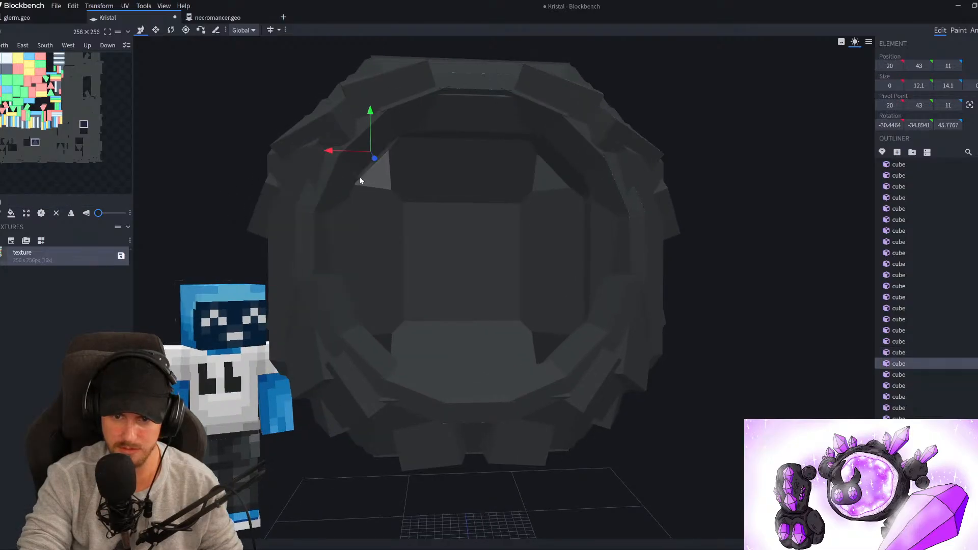
{"action": "left_click", "coordinate": [225, 17]}
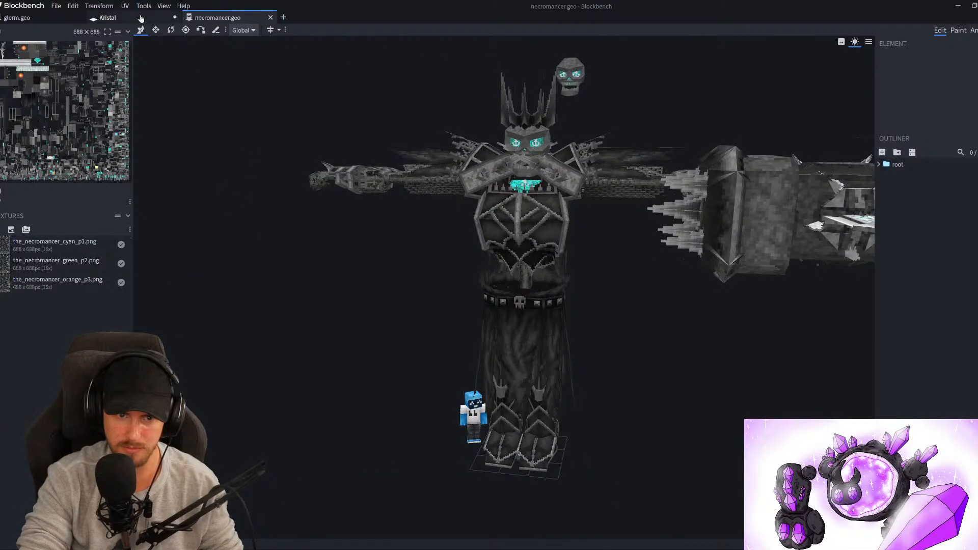
{"action": "left_click", "coordinate": [144, 19]}
{"action": "left_click", "coordinate": [243, 30]}
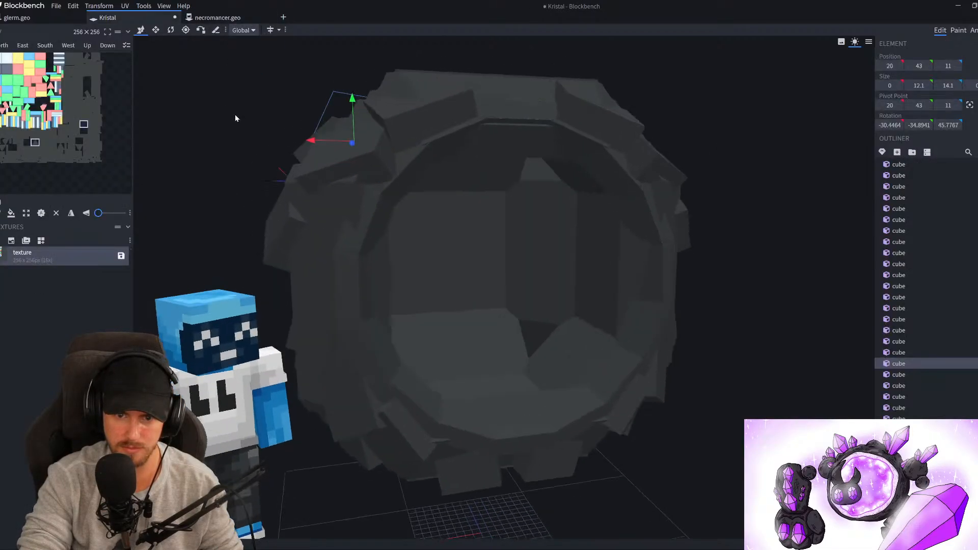
Move the duplicated corner plane inward to position 18, 41, 9 so it covers the upper inside corner
{"action": "left_click_drag", "start_coordinate": [313, 142], "coordinate": [325, 143]}
{"action": "left_click_drag", "start_coordinate": [226, 148], "coordinate": [383, 144]}
{"action": "left_click_drag", "start_coordinate": [263, 211], "coordinate": [86, 205]}
{"action": "left_click_drag", "start_coordinate": [392, 119], "coordinate": [398, 133]}
{"action": "left_click_drag", "start_coordinate": [203, 234], "coordinate": [372, 268]}
{"action": "left_click_drag", "start_coordinate": [361, 227], "coordinate": [394, 183]}
{"action": "left_click_drag", "start_coordinate": [290, 153], "coordinate": [126, 118]}
{"action": "scroll", "coordinate": [356, 187], "scroll_direction": "up", "scroll_amount": 4}
{"action": "left_click_drag", "start_coordinate": [356, 186], "coordinate": [435, 181]}
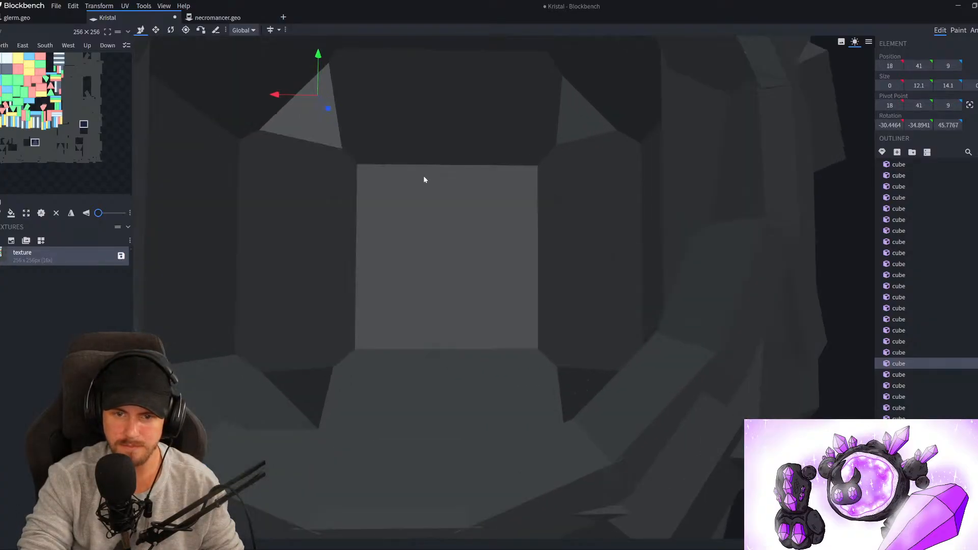
Duplicate the upper inside corner plane and flip the copy along X to the opposite corner
{"action": "scroll", "coordinate": [449, 187], "scroll_direction": "down", "scroll_amount": 4}
{"action": "key", "text": "ctrl+d"}
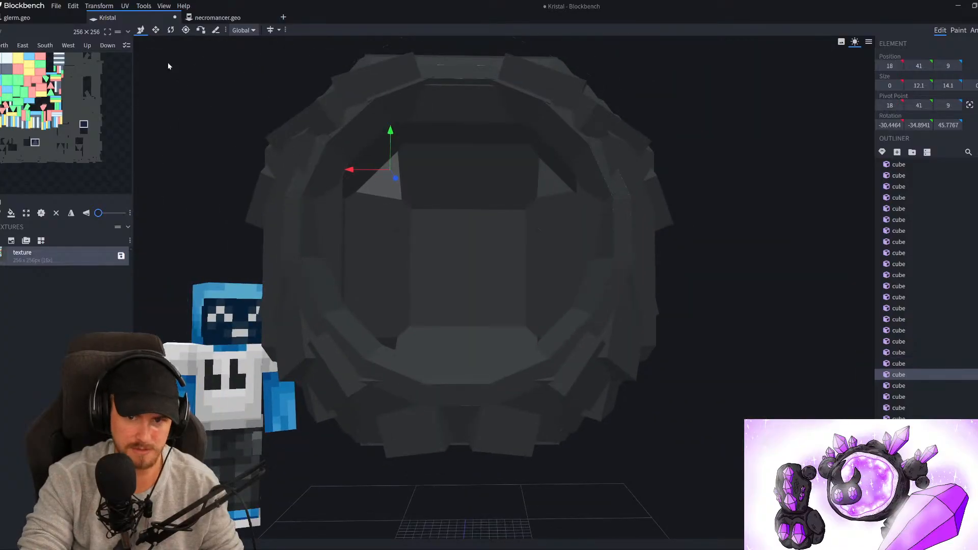
{"action": "left_click", "coordinate": [97, 6]}
{"action": "mouse_move", "coordinate": [118, 40]}
{"action": "left_click", "coordinate": [159, 40]}
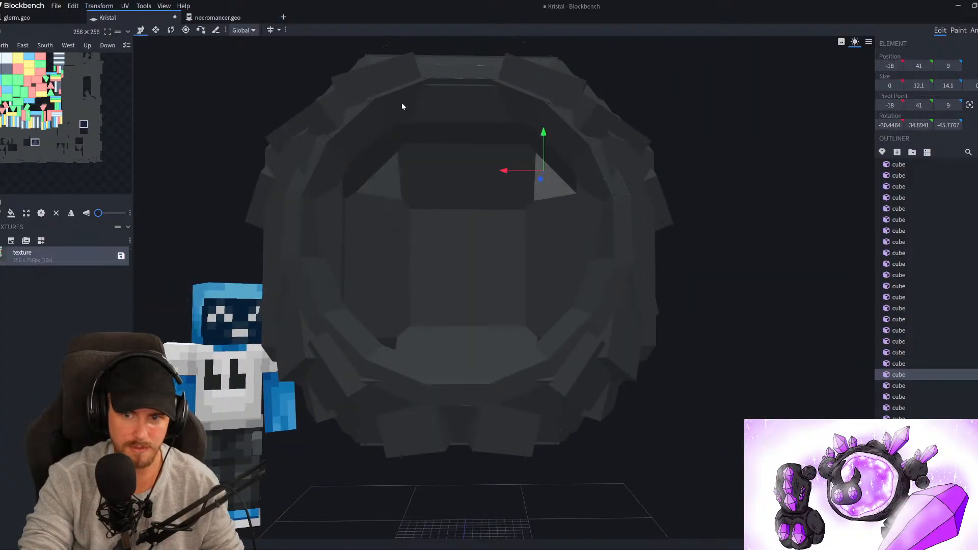
Duplicate both upper inside corner planes, flip the copies along Y and raise them 66 units into the lower corners
{"action": "left_click", "coordinate": [381, 183], "text": "shift"}
{"action": "key", "text": "ctrl+d"}
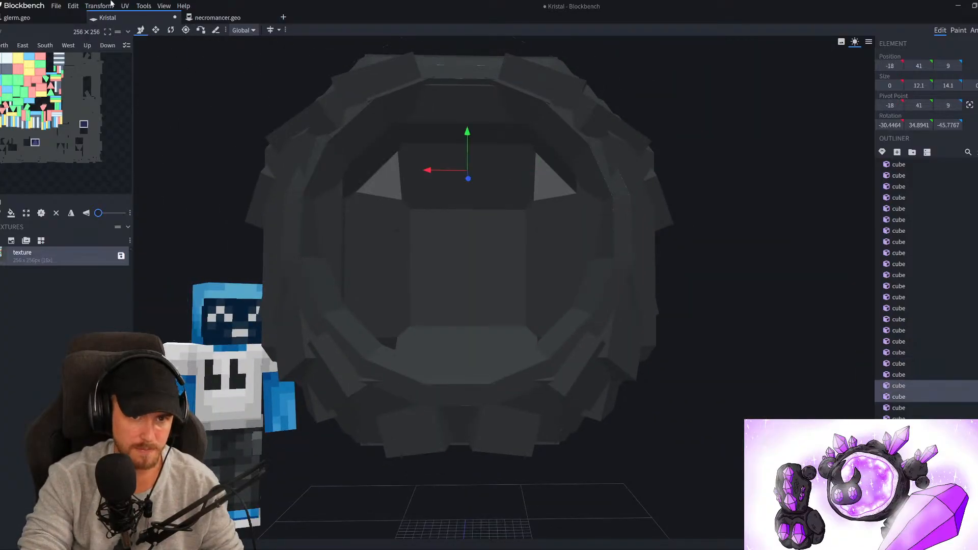
{"action": "left_click", "coordinate": [99, 6]}
{"action": "mouse_move", "coordinate": [110, 40]}
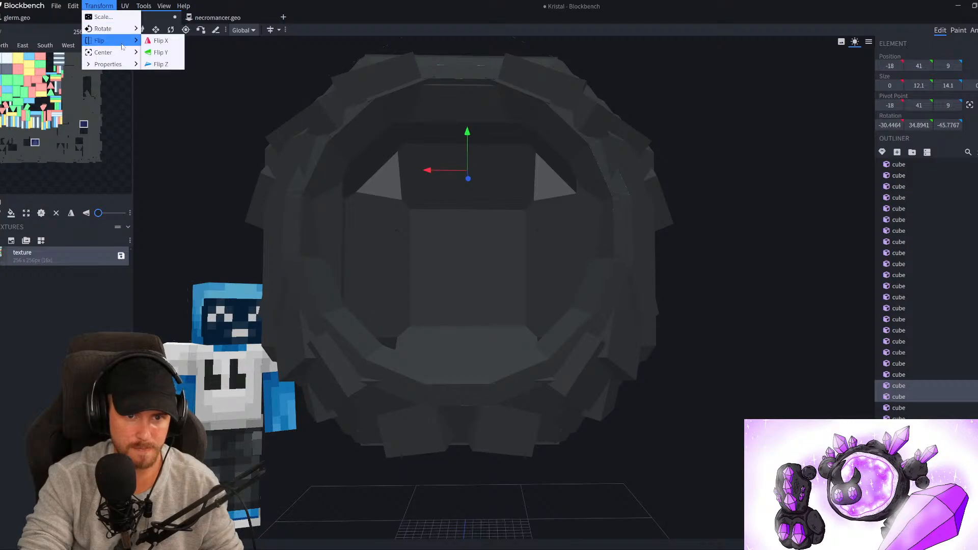
{"action": "left_click", "coordinate": [160, 52]}
{"action": "scroll", "coordinate": [423, 228], "scroll_direction": "down", "scroll_amount": 3}
{"action": "left_click_drag", "start_coordinate": [679, 413], "coordinate": [686, 451]}
{"action": "scroll", "coordinate": [686, 453], "scroll_direction": "down", "scroll_amount": 5}
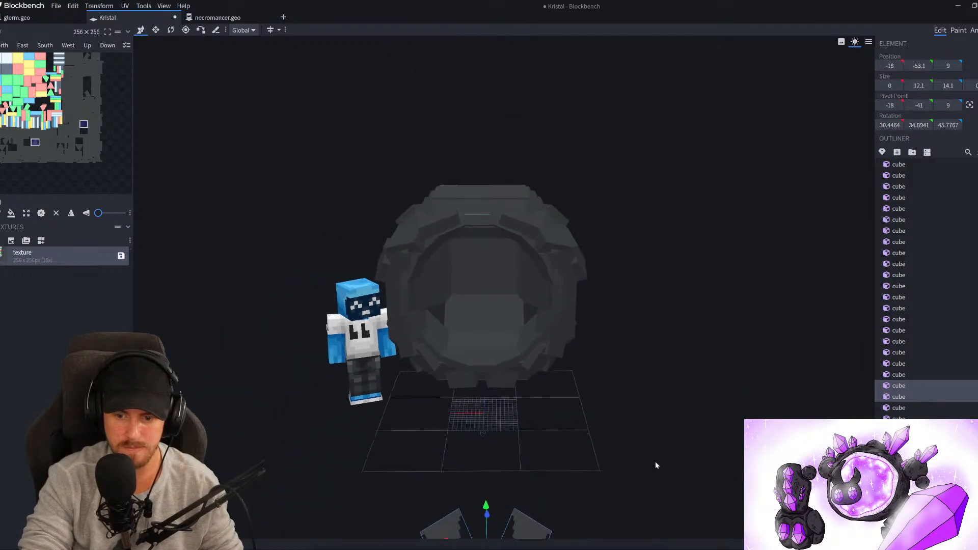
{"action": "left_click_drag", "start_coordinate": [490, 461], "coordinate": [476, 274]}
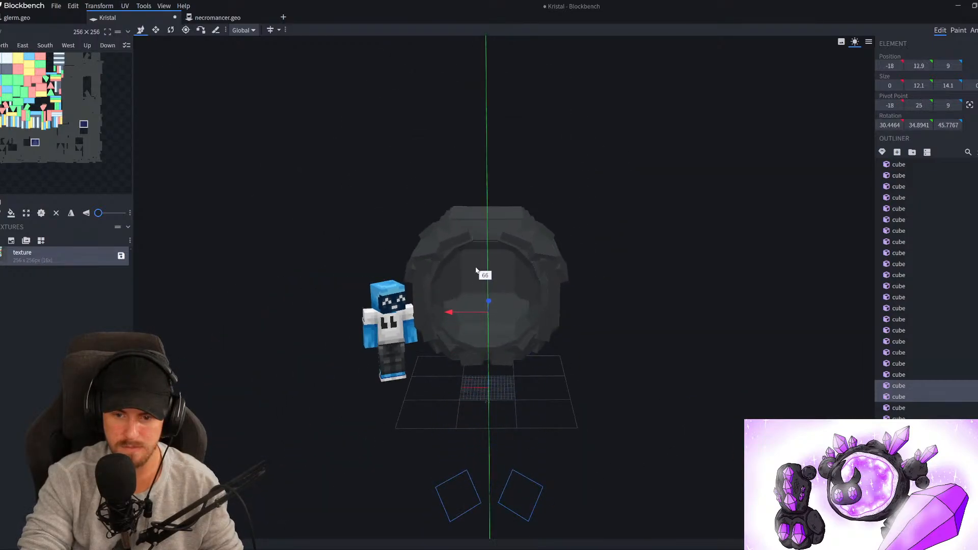
{"action": "scroll", "coordinate": [725, 372], "scroll_direction": "up", "scroll_amount": 8}
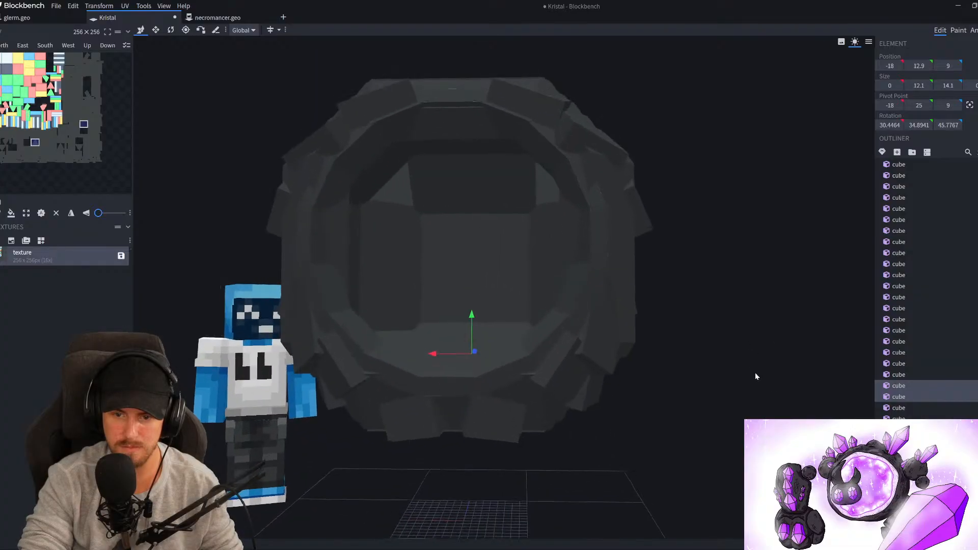
{"action": "scroll", "coordinate": [375, 196], "scroll_direction": "up", "scroll_amount": 5}
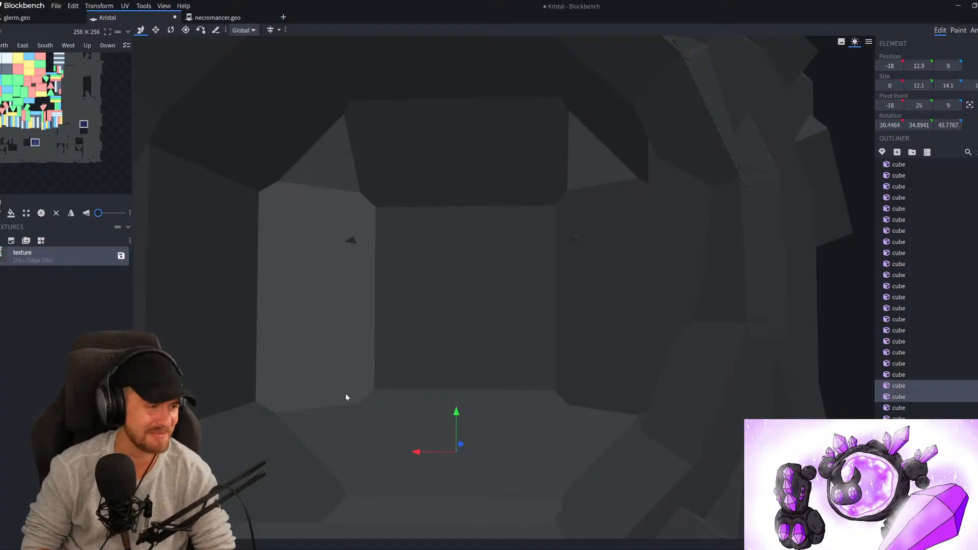
{"action": "scroll", "coordinate": [400, 351], "scroll_direction": "down", "scroll_amount": 10}
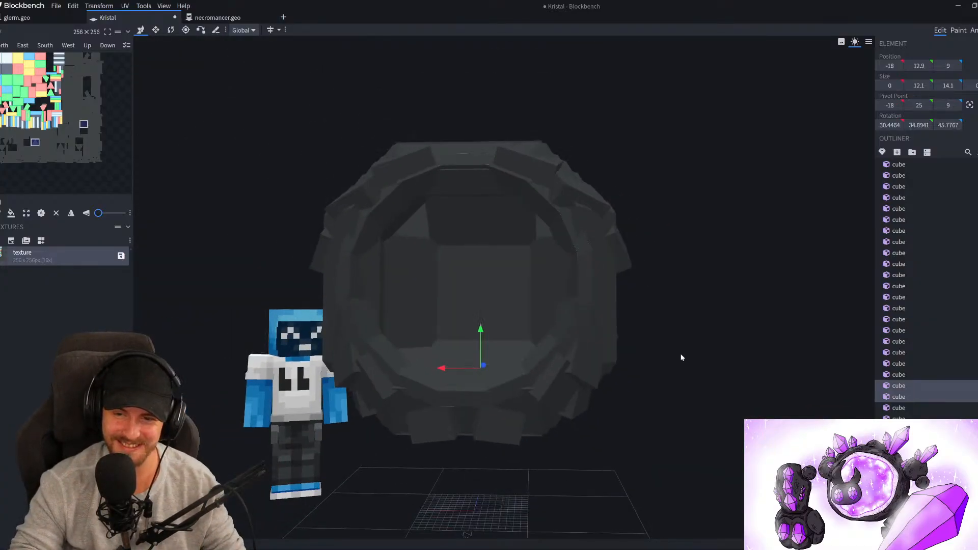
{"action": "left_click_drag", "start_coordinate": [747, 366], "coordinate": [719, 323]}
{"action": "scroll", "coordinate": [404, 254], "scroll_direction": "up", "scroll_amount": 5}
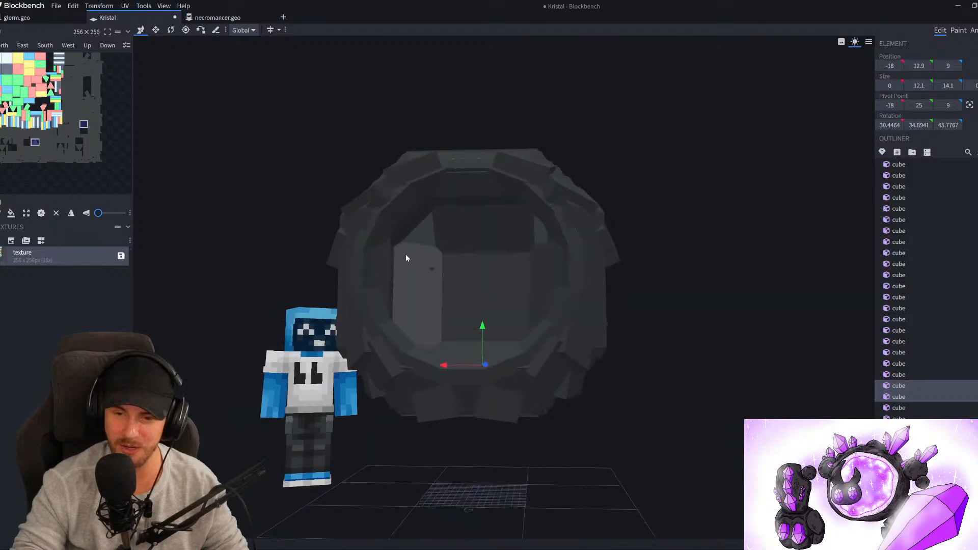
{"action": "scroll", "coordinate": [428, 325], "scroll_direction": "up", "scroll_amount": 3}
{"action": "left_click", "coordinate": [376, 242], "text": "shift"}
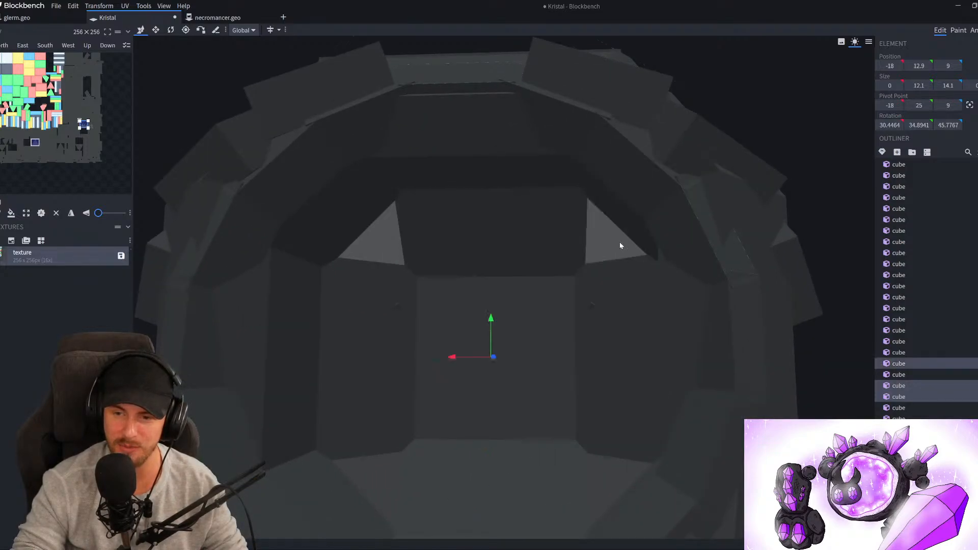
{"action": "left_click", "coordinate": [627, 246], "text": "shift"}
{"action": "scroll", "coordinate": [651, 269], "scroll_direction": "down", "scroll_amount": 5}
{"action": "left_click_drag", "start_coordinate": [795, 266], "coordinate": [806, 307]}
{"action": "right_click_drag", "start_coordinate": [561, 379], "coordinate": [544, 308]}
{"action": "scroll", "coordinate": [544, 308], "scroll_direction": "up", "scroll_amount": 2}
Try duplicating the four inside corner planes and flipping the copies along Z to the front opening
{"action": "left_click", "coordinate": [540, 315]}
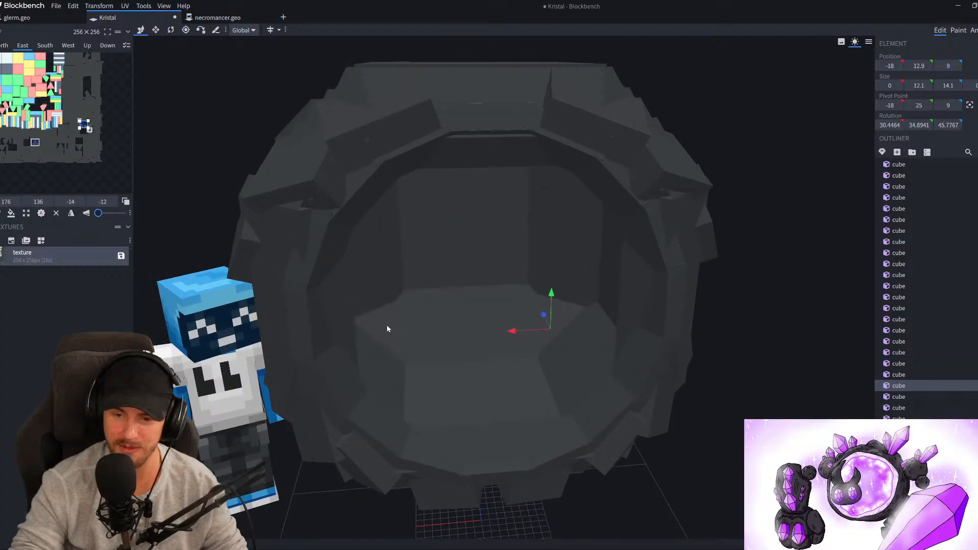
{"action": "left_click", "coordinate": [388, 327], "text": "shift"}
{"action": "left_click_drag", "start_coordinate": [814, 333], "coordinate": [714, 280]}
{"action": "left_click", "coordinate": [564, 199], "text": "shift"}
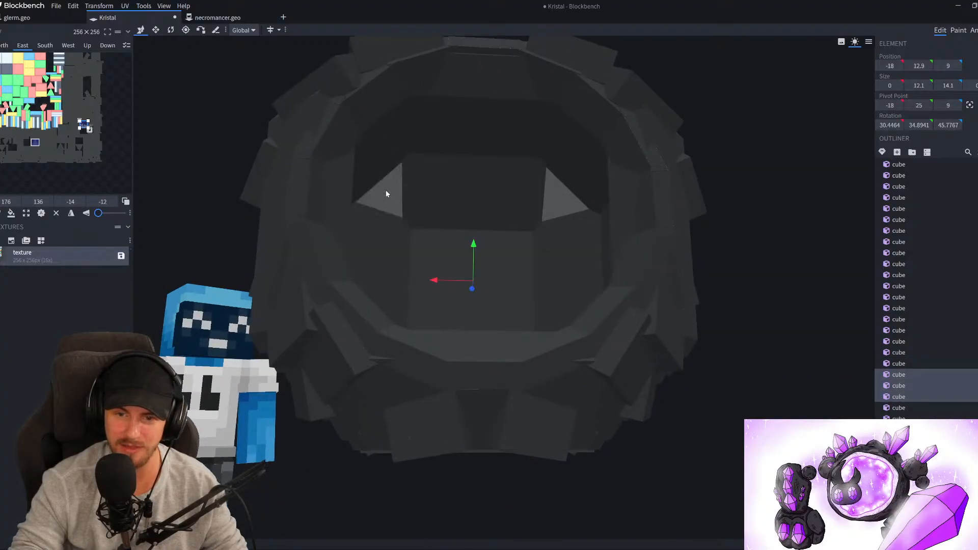
{"action": "left_click", "coordinate": [393, 190], "text": "shift"}
{"action": "left_click", "coordinate": [278, 87]}
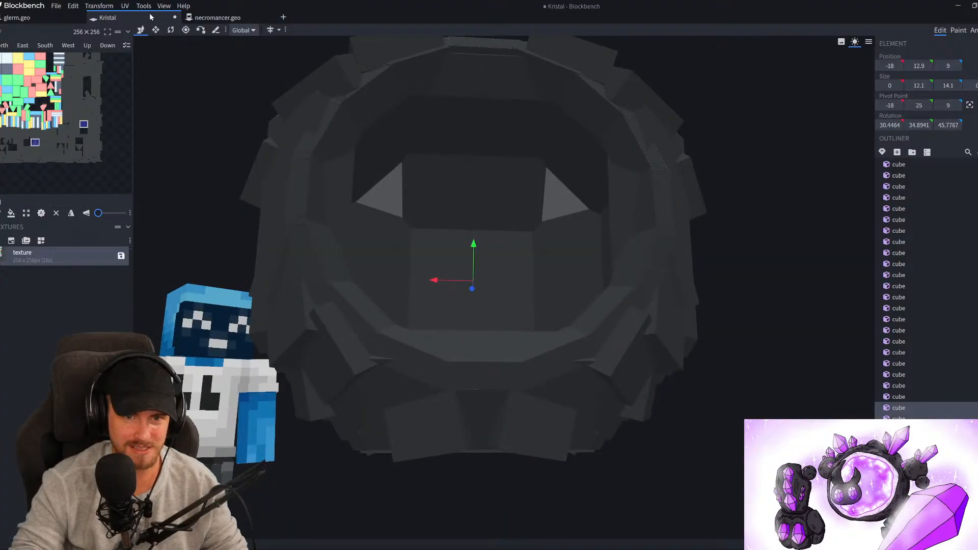
{"action": "left_click", "coordinate": [91, 6]}
{"action": "mouse_move", "coordinate": [112, 41]}
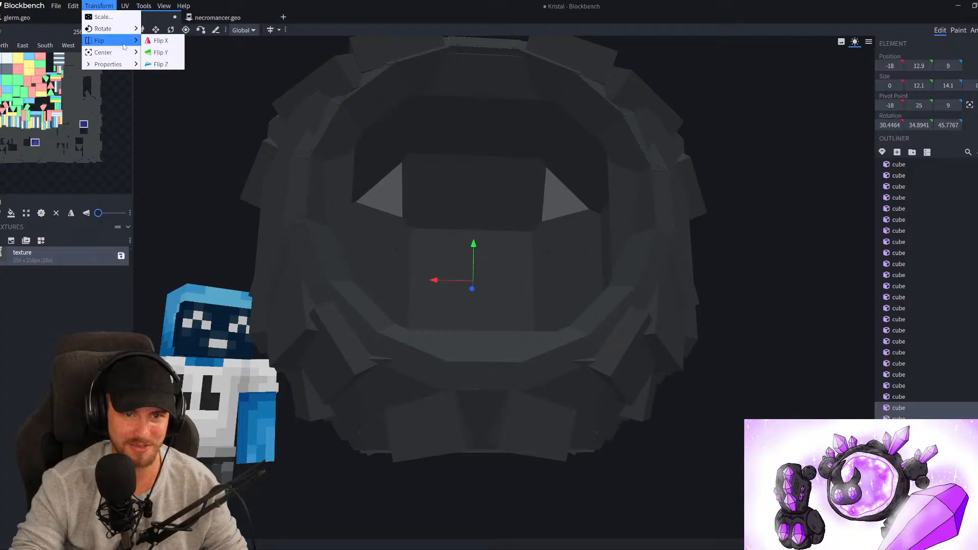
{"action": "left_click", "coordinate": [162, 52]}
{"action": "left_click_drag", "start_coordinate": [208, 87], "coordinate": [753, 306]}
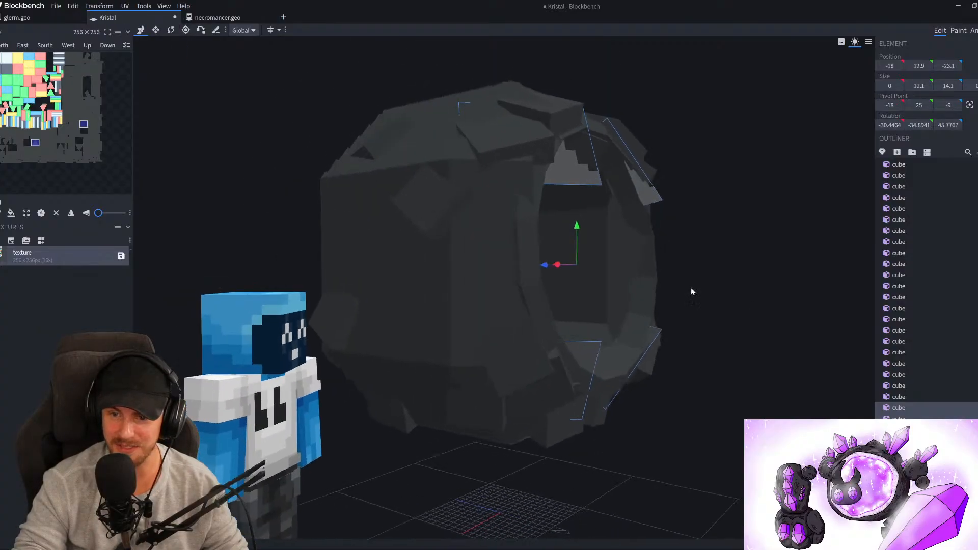
{"action": "left_click_drag", "start_coordinate": [649, 314], "coordinate": [780, 356]}
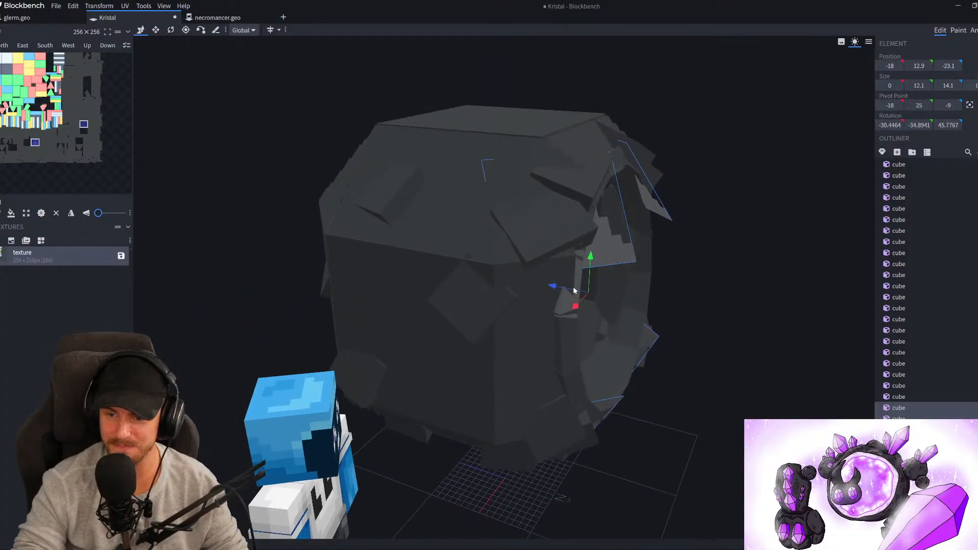
{"action": "left_click_drag", "start_coordinate": [767, 320], "coordinate": [755, 260]}
{"action": "left_click", "coordinate": [757, 266]}
Select the four inside corner planes at the rear and append them to the texture template
{"action": "scroll", "coordinate": [386, 360], "scroll_direction": "up", "scroll_amount": 4}
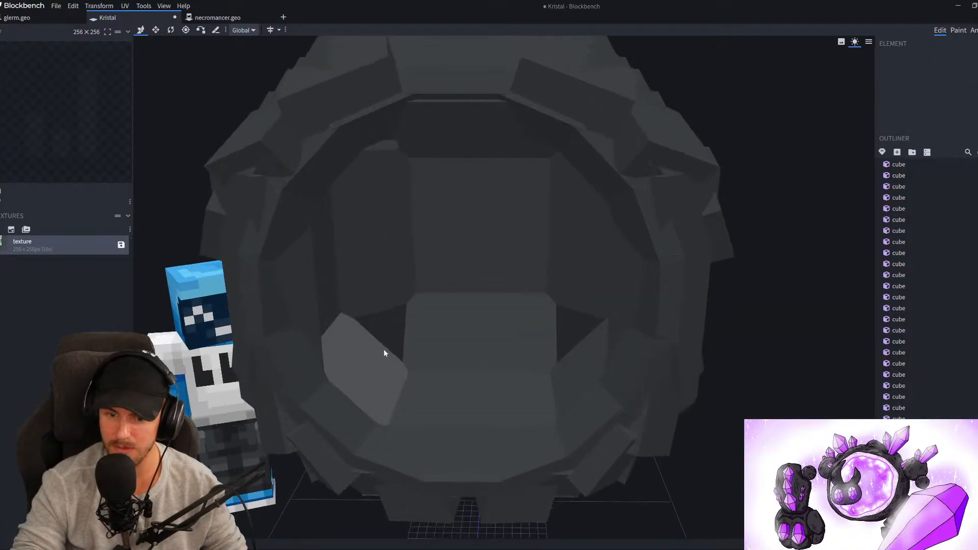
{"action": "right_click_drag", "start_coordinate": [417, 318], "coordinate": [421, 276]}
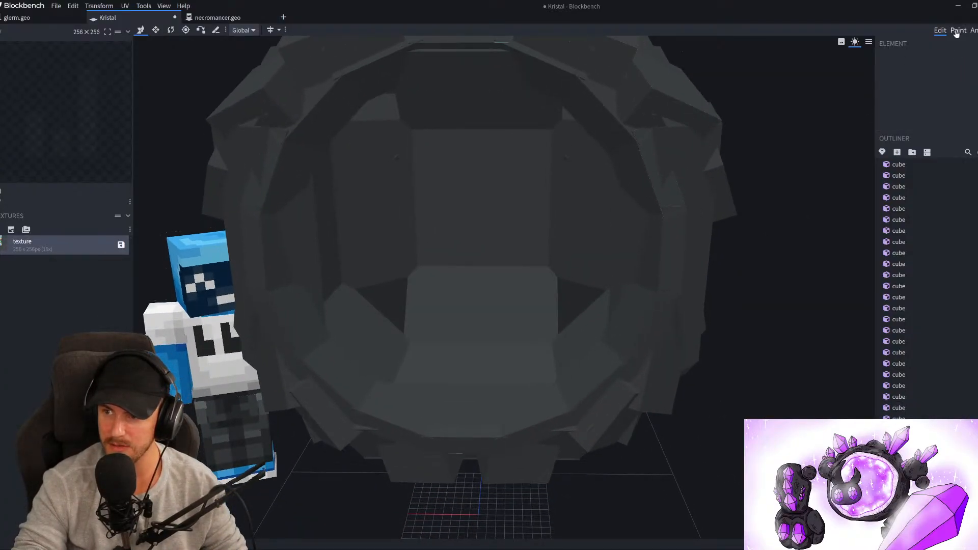
{"action": "left_click", "coordinate": [582, 304]}
{"action": "left_click_drag", "start_coordinate": [582, 304], "coordinate": [580, 283]}
{"action": "left_click", "coordinate": [390, 321], "text": "shift"}
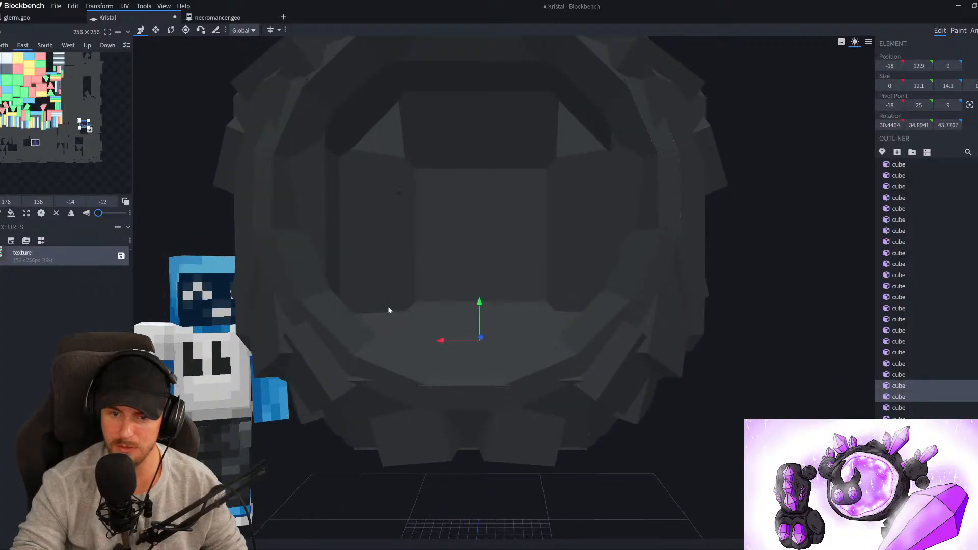
{"action": "left_click", "coordinate": [387, 137], "text": "shift"}
{"action": "left_click", "coordinate": [576, 126], "text": "shift"}
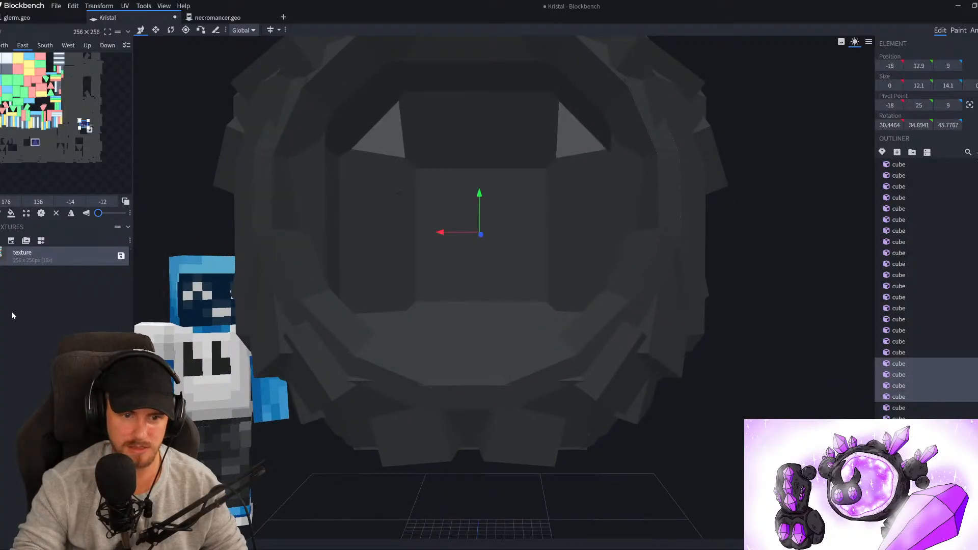
{"action": "right_click", "coordinate": [65, 255]}
{"action": "left_click", "coordinate": [153, 342]}
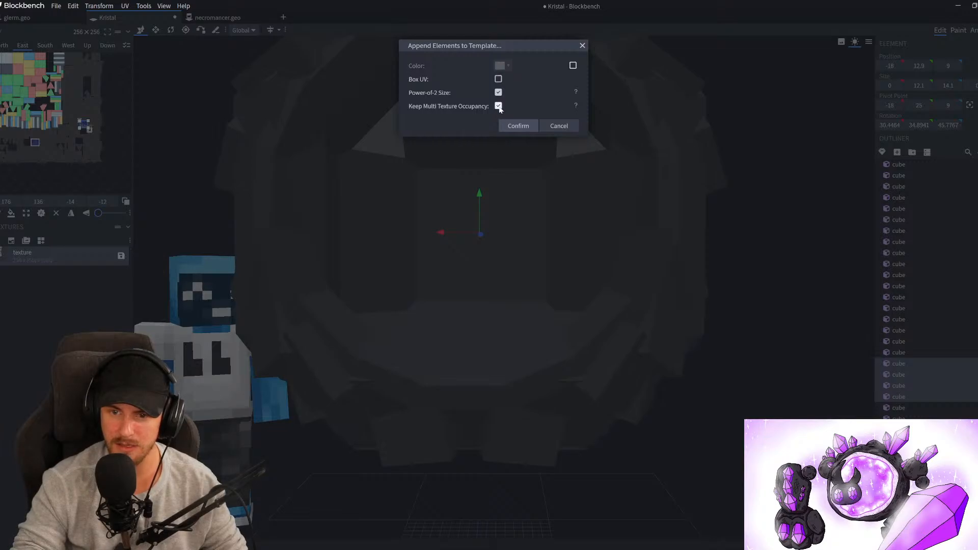
{"action": "left_click", "coordinate": [519, 126]}
Switch to painting, set the fill mode to Face and choose the pink colour #cf88c6
{"action": "left_click", "coordinate": [958, 30]}
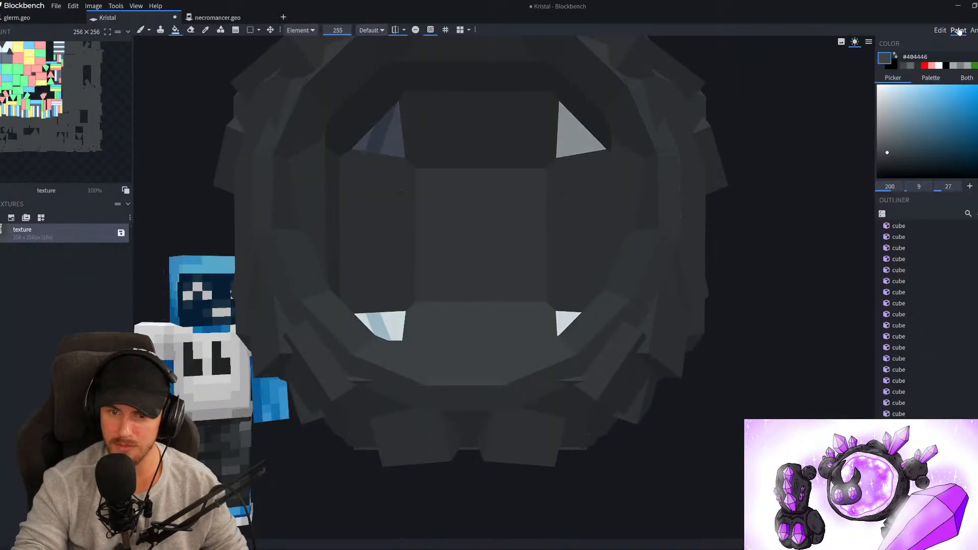
{"action": "left_click", "coordinate": [299, 30]}
{"action": "left_click", "coordinate": [310, 47]}
{"action": "left_click", "coordinate": [977, 141]}
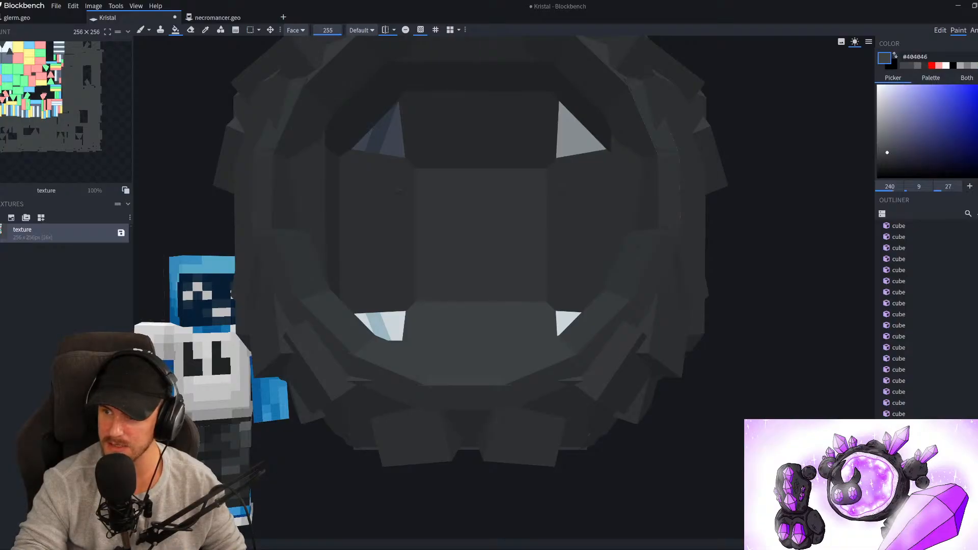
{"action": "left_click", "coordinate": [910, 85]}
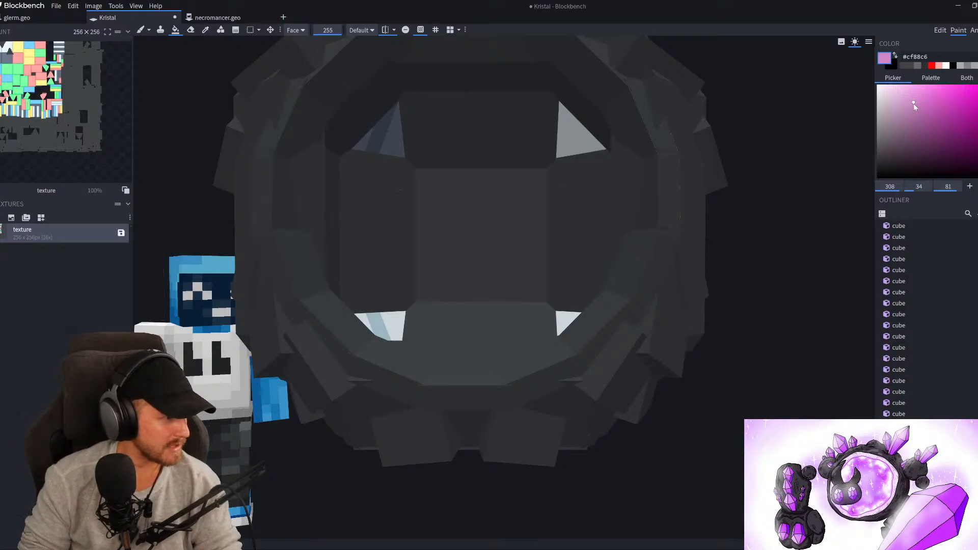
Isolate the four inside corner planes from the rest of the body and orbit to their outer faces
{"action": "scroll", "coordinate": [724, 367], "scroll_direction": "down", "scroll_amount": 5}
{"action": "mouse_move", "coordinate": [723, 367]}
{"action": "left_mouse_down"}
{"action": "mouse_move", "coordinate": [434, 406]}
{"action": "mouse_move", "coordinate": [531, 419]}
{"action": "mouse_move", "coordinate": [607, 398]}
{"action": "mouse_move", "coordinate": [674, 401]}
{"action": "mouse_move", "coordinate": [594, 420]}
{"action": "mouse_move", "coordinate": [716, 374]}
{"action": "left_mouse_up"}
{"action": "scroll", "coordinate": [717, 373], "scroll_direction": "up", "scroll_amount": 6}
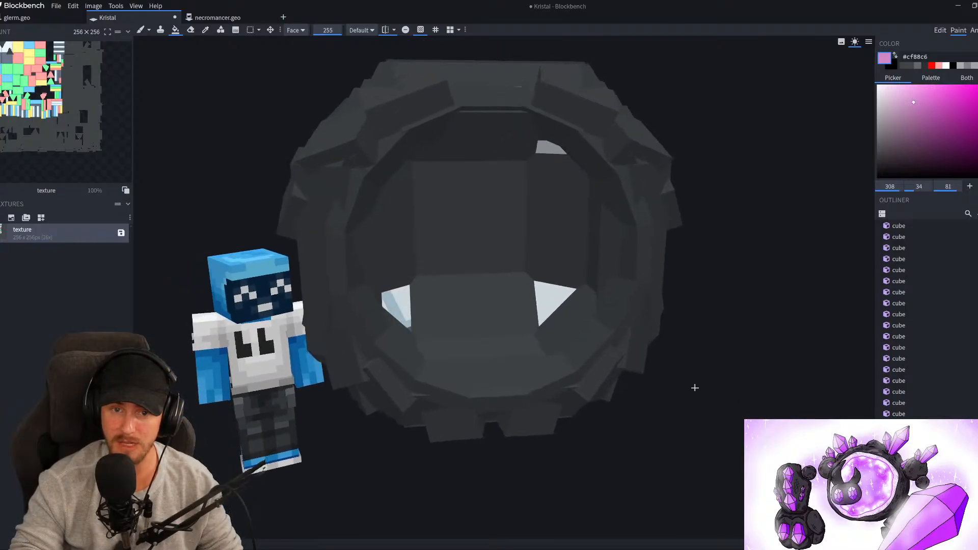
{"action": "scroll", "coordinate": [569, 310], "scroll_direction": "up", "scroll_amount": 3}
{"action": "key", "text": "d"}
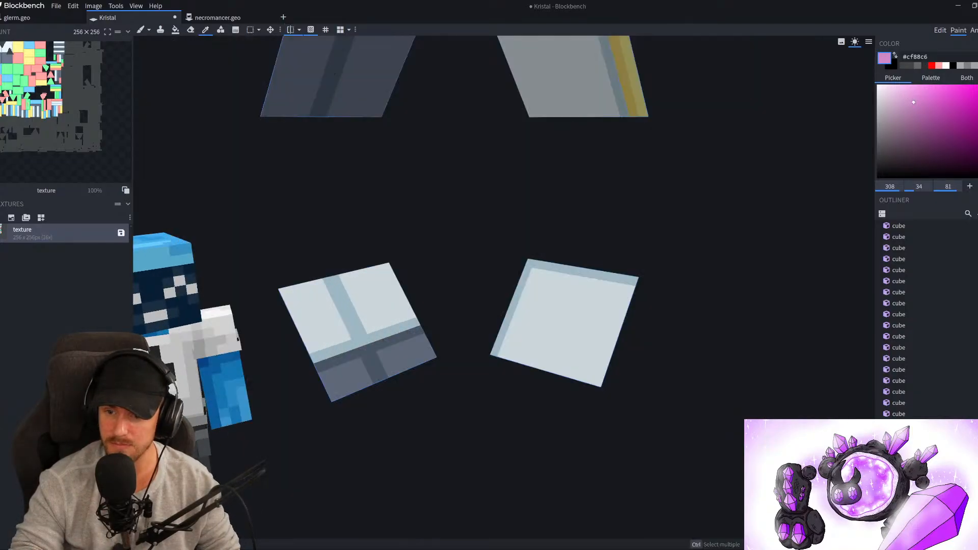
{"action": "scroll", "coordinate": [690, 375], "scroll_direction": "down", "scroll_amount": 4}
{"action": "left_click_drag", "start_coordinate": [690, 376], "coordinate": [495, 369]}
{"action": "left_click_drag", "start_coordinate": [422, 127], "coordinate": [339, 103]}
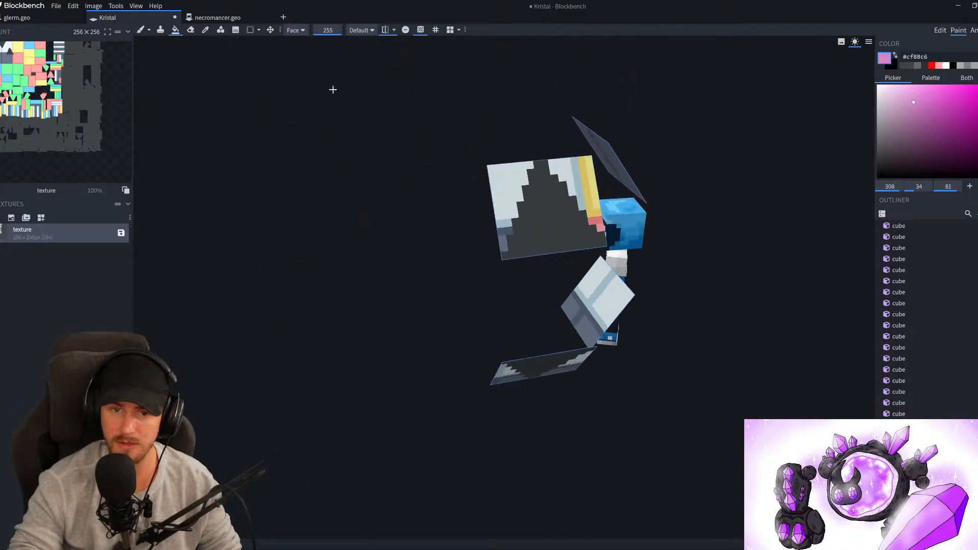
{"action": "left_click", "coordinate": [406, 31]}
{"action": "left_click", "coordinate": [565, 196]}
{"action": "left_click_drag", "start_coordinate": [566, 195], "coordinate": [414, 366]}
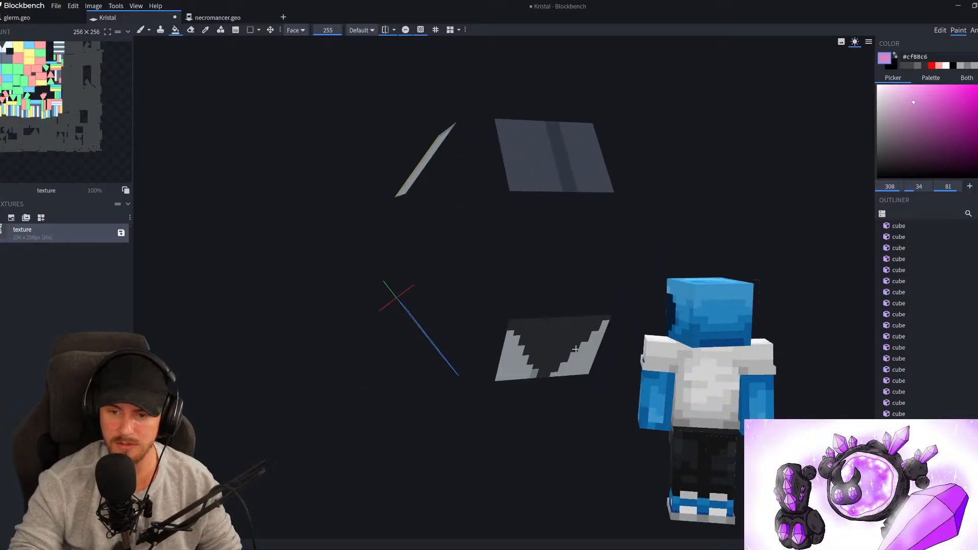
{"action": "key", "text": "ctrl+z"}
{"action": "left_click", "coordinate": [556, 159]}
{"action": "key", "text": "ctrl+z"}
{"action": "left_click", "coordinate": [545, 173]}
{"action": "key", "text": "ctrl+z"}
Fill the visible faces of the four isolated panels with pink #cf88c6 using the Paint Bucket in Face mode
{"action": "left_click_drag", "start_coordinate": [390, 118], "coordinate": [631, 226]}
{"action": "left_click", "coordinate": [420, 30]}
{"action": "left_click_drag", "start_coordinate": [700, 141], "coordinate": [561, 236]}
{"action": "left_click_drag", "start_coordinate": [393, 240], "coordinate": [580, 335]}
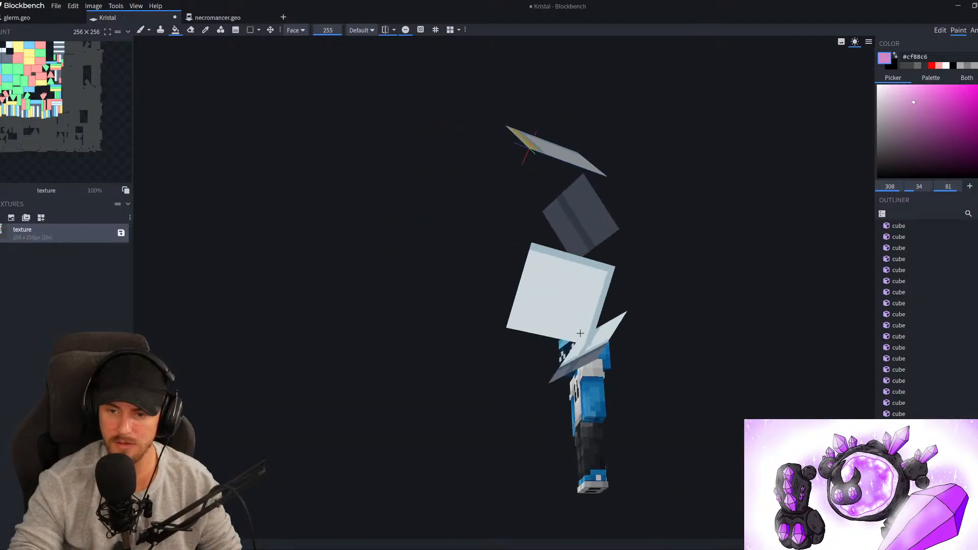
{"action": "left_click_drag", "start_coordinate": [333, 313], "coordinate": [567, 353]}
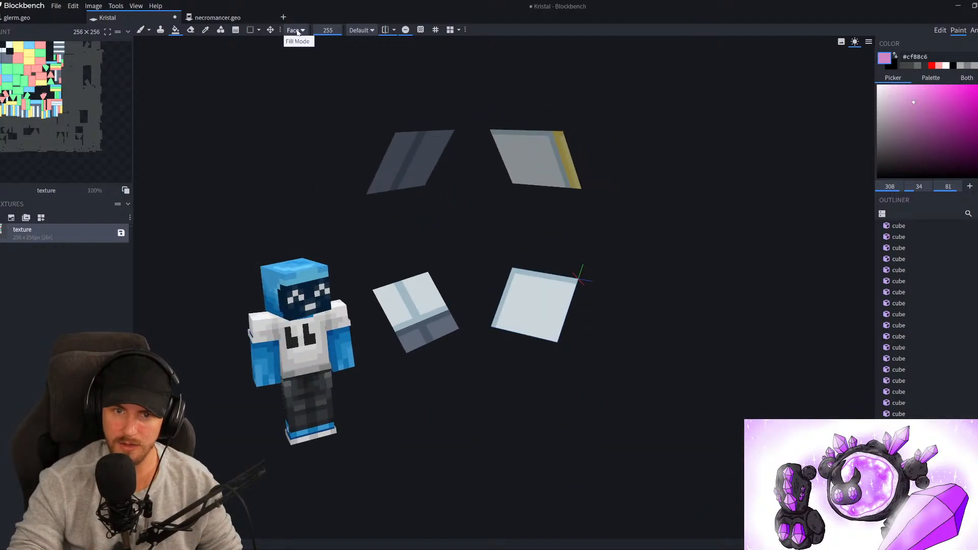
{"action": "left_click", "coordinate": [423, 158]}
{"action": "left_click", "coordinate": [536, 279]}
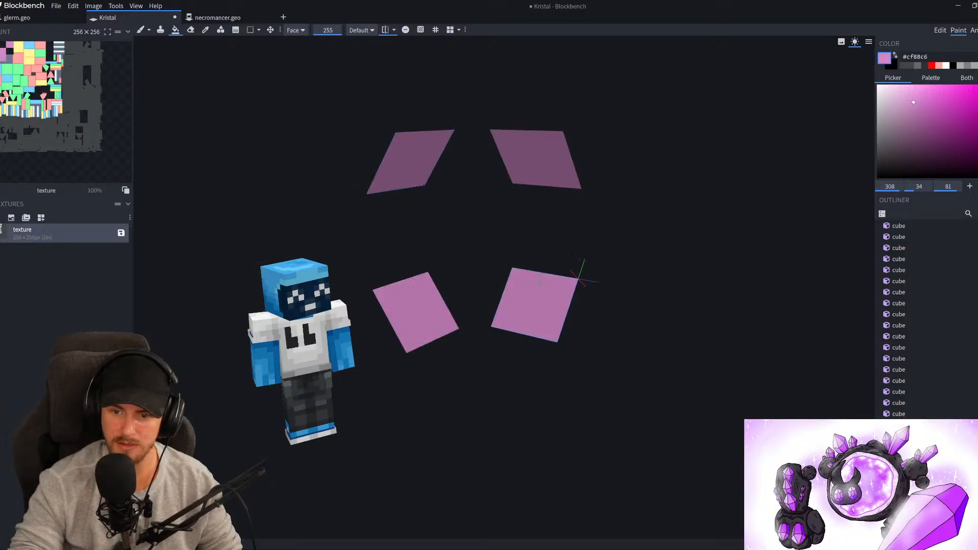
Reveal the hidden cubes and fill the cavity's back wall and adjoining inner faces with pink #cf88c6
{"action": "key", "text": "alt+h"}
{"action": "left_click", "coordinate": [560, 258]}
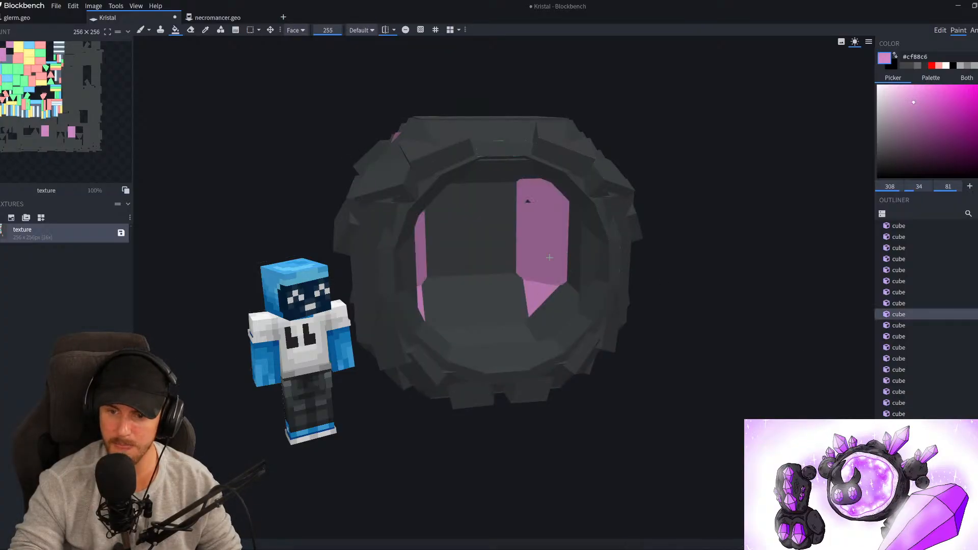
{"action": "left_click", "coordinate": [496, 255]}
{"action": "left_click", "coordinate": [492, 289]}
{"action": "left_click_drag", "start_coordinate": [733, 317], "coordinate": [715, 285]}
{"action": "scroll", "coordinate": [479, 198], "scroll_direction": "up", "scroll_amount": 8}
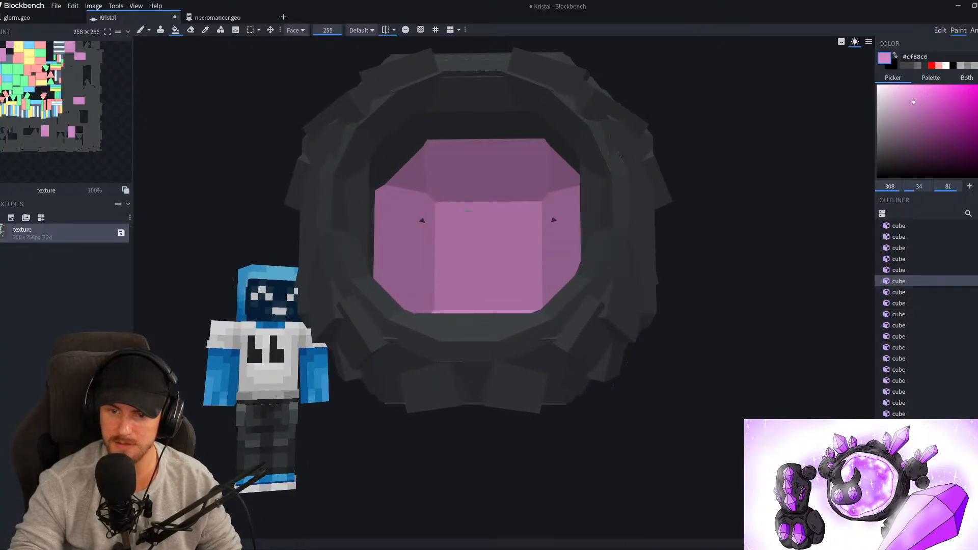
Fill the cavity's remaining dark side and floor faces with the same pink
{"action": "scroll", "coordinate": [276, 226], "scroll_direction": "down", "scroll_amount": 10}
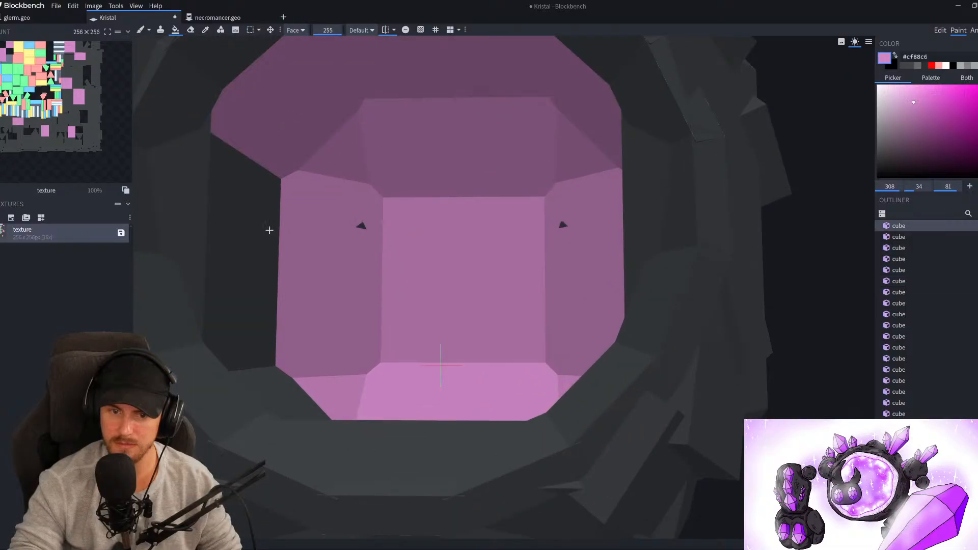
{"action": "left_click_drag", "start_coordinate": [780, 397], "coordinate": [485, 336]}
{"action": "left_click", "coordinate": [486, 336]}
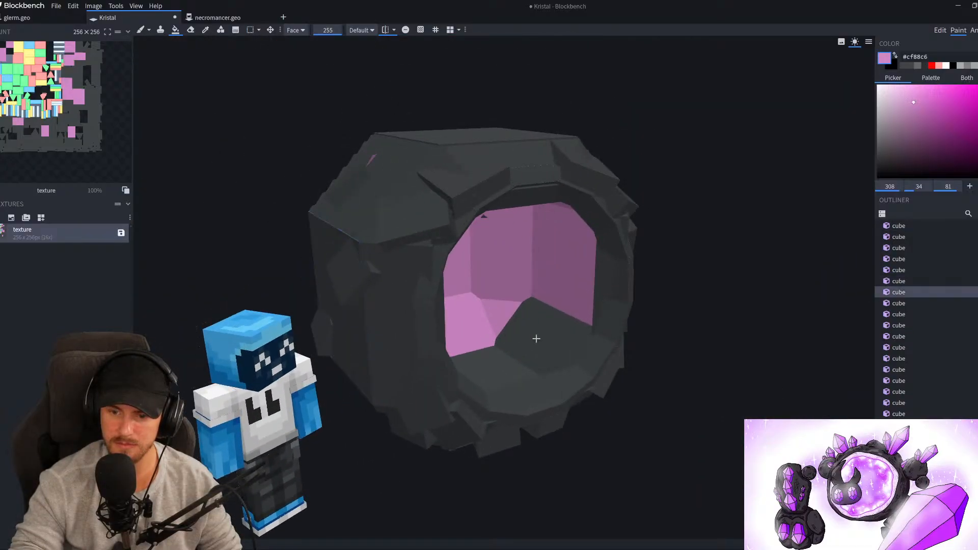
{"action": "left_click", "coordinate": [536, 339]}
{"action": "left_click", "coordinate": [499, 368]}
Fill the narrow leftover faces between the cavity walls and the rock rim with pink
{"action": "scroll", "coordinate": [688, 410], "scroll_direction": "down", "scroll_amount": 4}
{"action": "left_click_drag", "start_coordinate": [688, 411], "coordinate": [594, 380]}
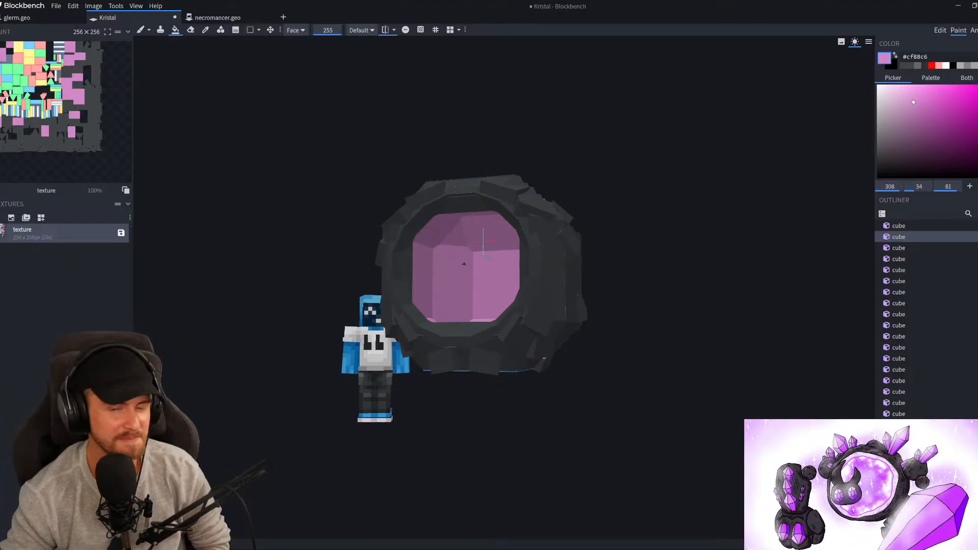
{"action": "scroll", "coordinate": [459, 363], "scroll_direction": "up", "scroll_amount": 5}
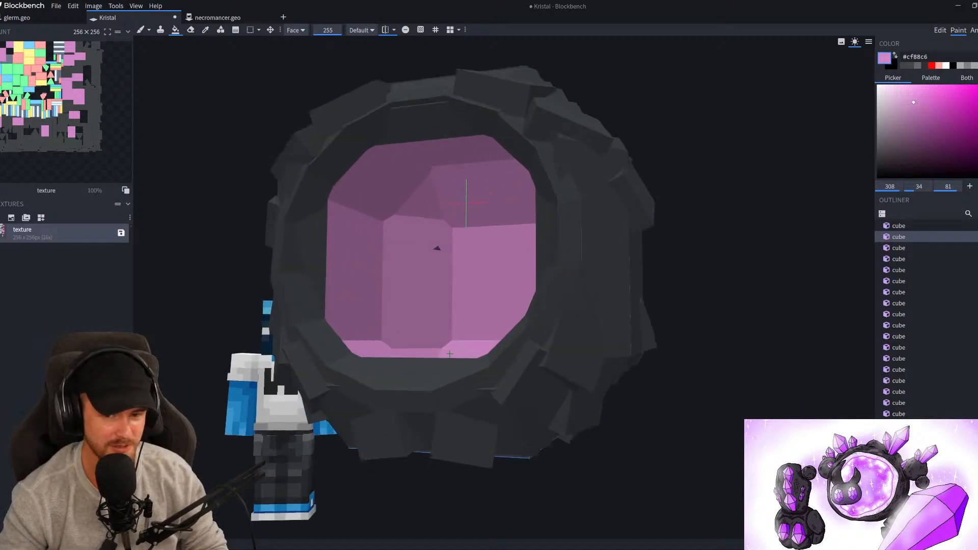
{"action": "left_click_drag", "start_coordinate": [224, 294], "coordinate": [653, 280]}
{"action": "left_click", "coordinate": [419, 232]}
{"action": "left_click", "coordinate": [446, 185]}
{"action": "left_click", "coordinate": [619, 281]}
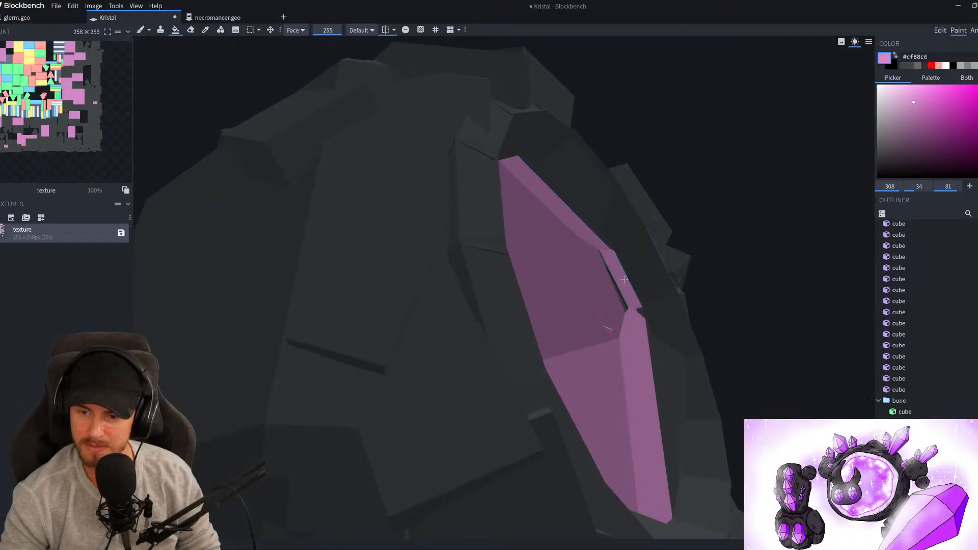
{"action": "scroll", "coordinate": [546, 291], "scroll_direction": "up", "scroll_amount": 6}
{"action": "left_click", "coordinate": [574, 314]}
Sample the rock's dark gray #404446 and brush over the stray pink pixels on the outside of the shell
{"action": "scroll", "coordinate": [576, 315], "scroll_direction": "down", "scroll_amount": 8}
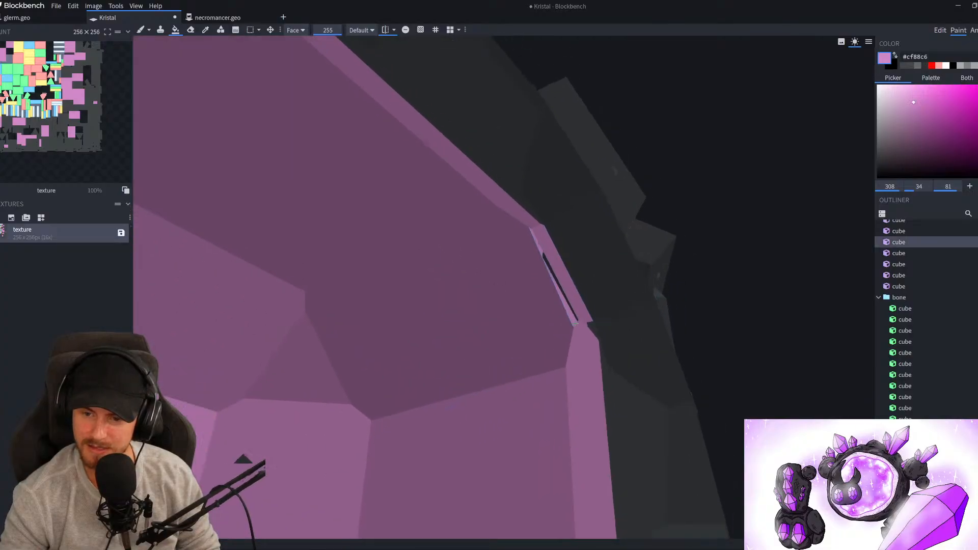
{"action": "left_click_drag", "start_coordinate": [758, 372], "coordinate": [696, 193]}
{"action": "scroll", "coordinate": [801, 229], "scroll_direction": "down", "scroll_amount": 3}
{"action": "left_click_drag", "start_coordinate": [629, 175], "coordinate": [467, 237]}
{"action": "scroll", "coordinate": [503, 203], "scroll_direction": "up", "scroll_amount": 5}
{"action": "key", "text": "b"}
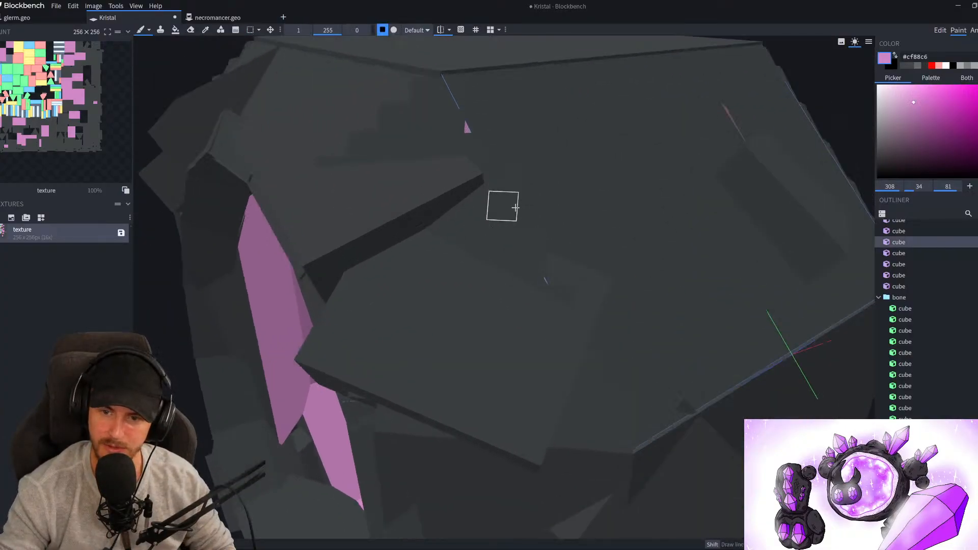
{"action": "left_click", "coordinate": [464, 128], "text": "alt"}
{"action": "left_click", "coordinate": [462, 30]}
{"action": "left_click", "coordinate": [479, 125]}
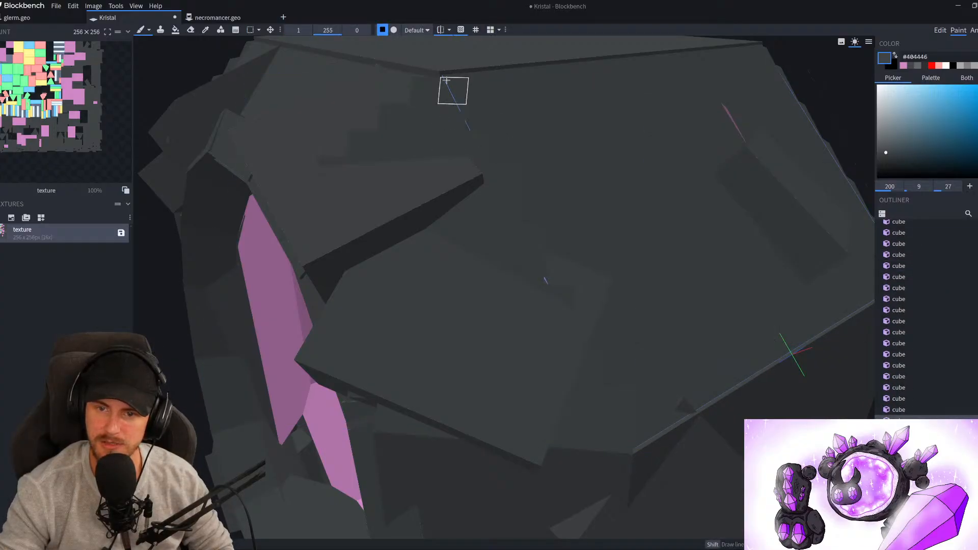
{"action": "scroll", "coordinate": [551, 273], "scroll_direction": "down", "scroll_amount": 3}
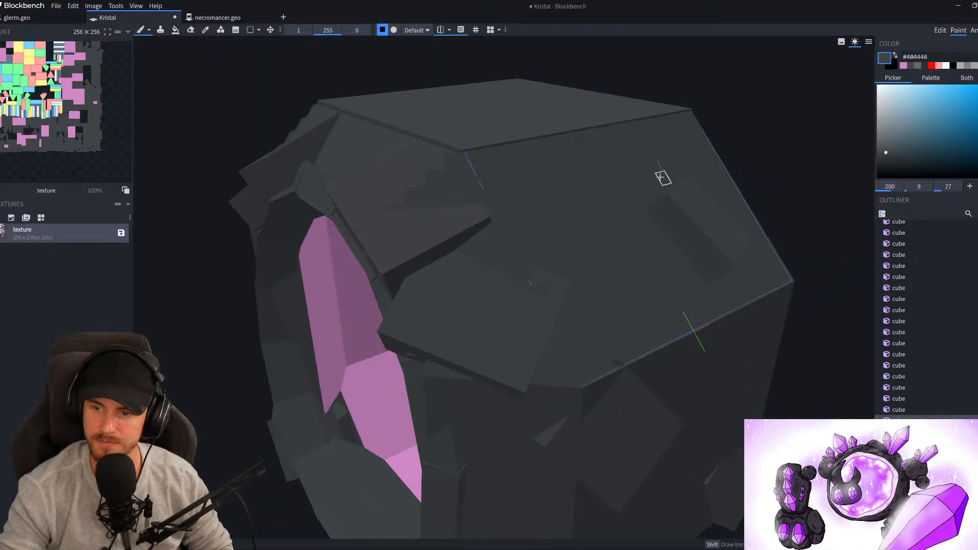
Examine the rock shell and cavity from several angles for stray or missing pink areas
{"action": "scroll", "coordinate": [669, 225], "scroll_direction": "down", "scroll_amount": 5}
{"action": "left_click_drag", "start_coordinate": [712, 265], "coordinate": [618, 276]}
{"action": "scroll", "coordinate": [594, 296], "scroll_direction": "up", "scroll_amount": 4}
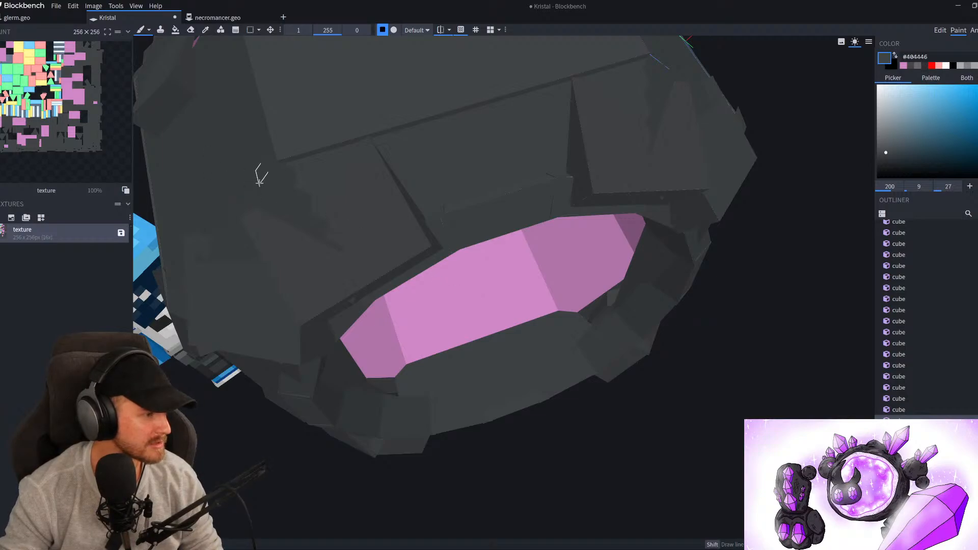
{"action": "left_click_drag", "start_coordinate": [406, 175], "coordinate": [443, 227]}
{"action": "scroll", "coordinate": [442, 231], "scroll_direction": "down", "scroll_amount": 4}
{"action": "left_click_drag", "start_coordinate": [757, 357], "coordinate": [673, 319]}
{"action": "scroll", "coordinate": [731, 278], "scroll_direction": "down", "scroll_amount": 6}
{"action": "scroll", "coordinate": [662, 324], "scroll_direction": "up", "scroll_amount": 8}
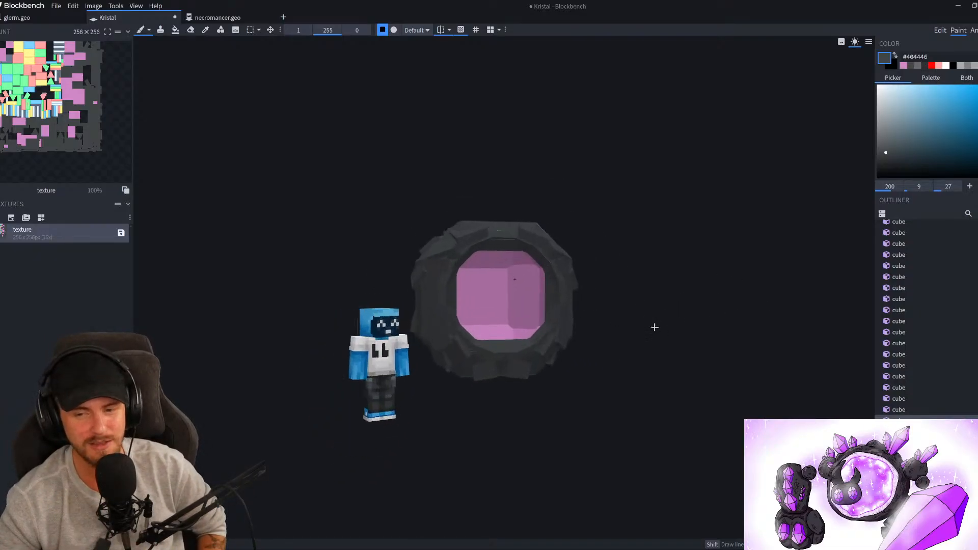
Switch to the Paint Bucket, sample the cavity's pink #cf88c6 and fill a face near the cavity's rim
{"action": "left_click", "coordinate": [179, 32]}
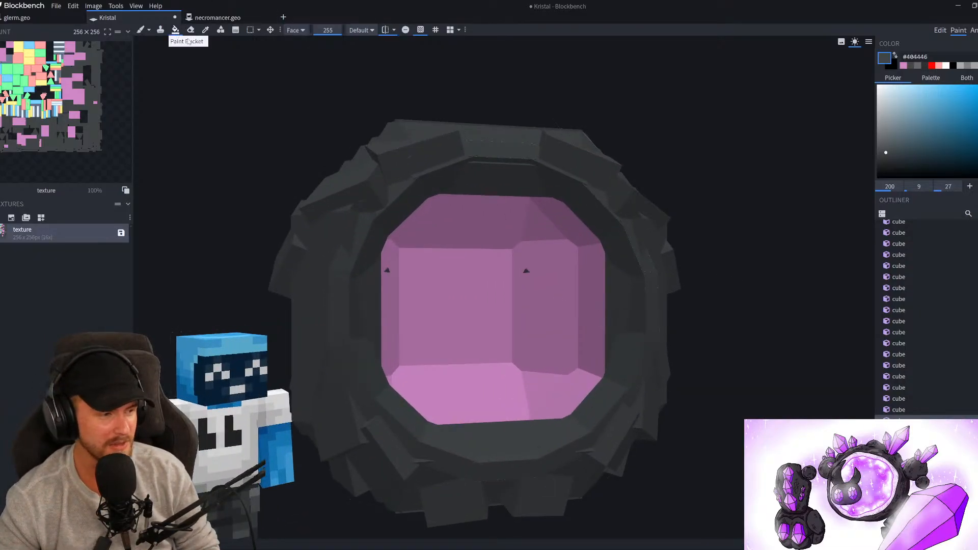
{"action": "key", "text": "alt"}
{"action": "left_click", "coordinate": [510, 320], "text": "alt"}
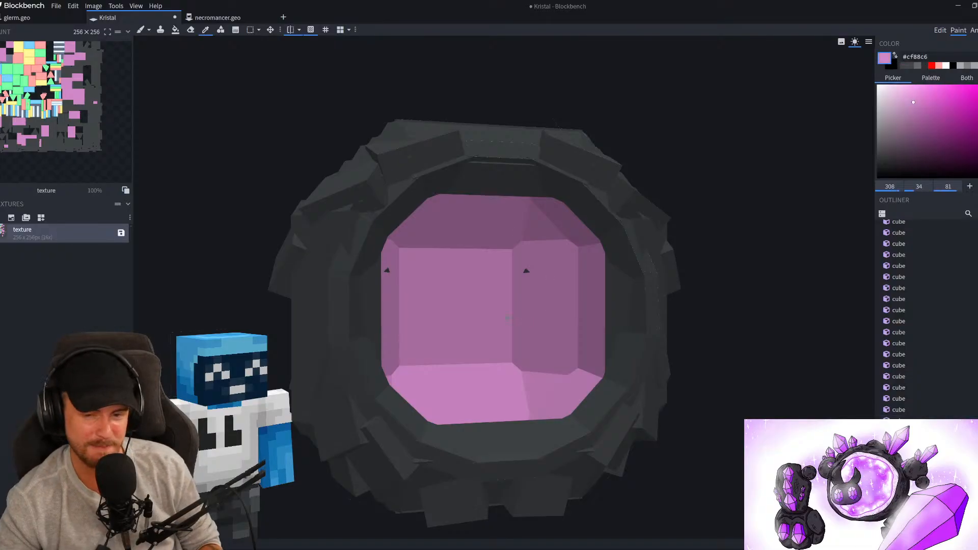
{"action": "scroll", "coordinate": [573, 324], "scroll_direction": "down", "scroll_amount": 3}
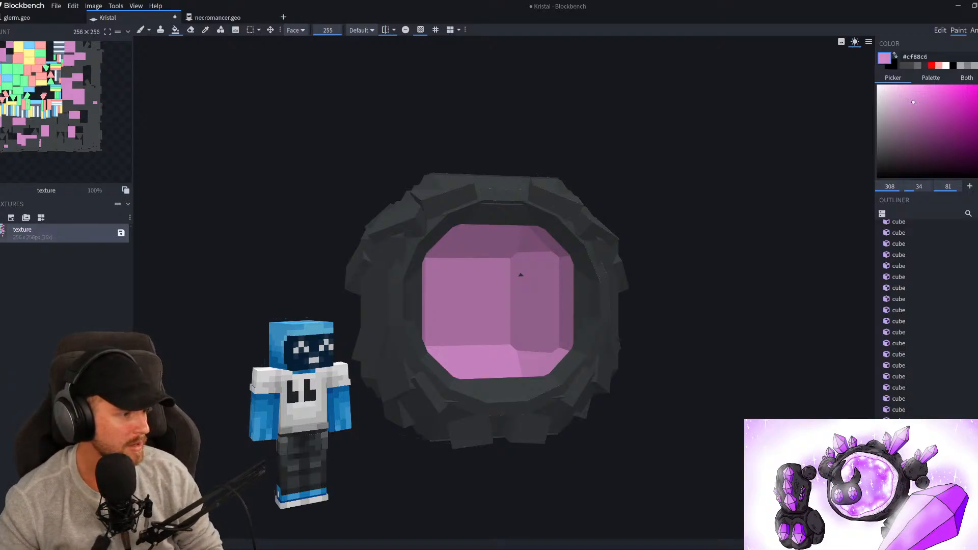
{"action": "left_click_drag", "start_coordinate": [733, 360], "coordinate": [787, 408]}
{"action": "scroll", "coordinate": [759, 385], "scroll_direction": "up", "scroll_amount": 5}
{"action": "scroll", "coordinate": [721, 397], "scroll_direction": "up", "scroll_amount": 4}
{"action": "left_click", "coordinate": [448, 359]}
Fill the small faces inside the gap at the cavity's lower rim with pink
{"action": "left_click_drag", "start_coordinate": [682, 316], "coordinate": [536, 286]}
{"action": "left_click", "coordinate": [514, 313]}
{"action": "key", "text": "ctrl+z"}
{"action": "left_click", "coordinate": [510, 315]}
{"action": "left_click", "coordinate": [515, 307]}
{"action": "left_click_drag", "start_coordinate": [666, 361], "coordinate": [494, 269]}
{"action": "left_click", "coordinate": [493, 270]}
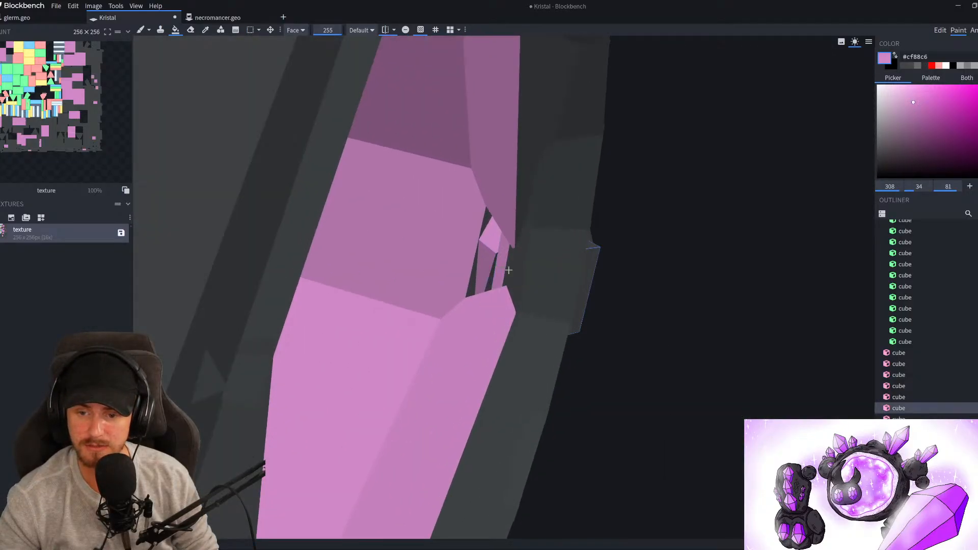
Fill the inner faces of the rim stones on the upper side of the opening with pink
{"action": "scroll", "coordinate": [507, 269], "scroll_direction": "down", "scroll_amount": 3}
{"action": "left_click_drag", "start_coordinate": [655, 373], "coordinate": [448, 260]}
{"action": "scroll", "coordinate": [448, 259], "scroll_direction": "down", "scroll_amount": 3}
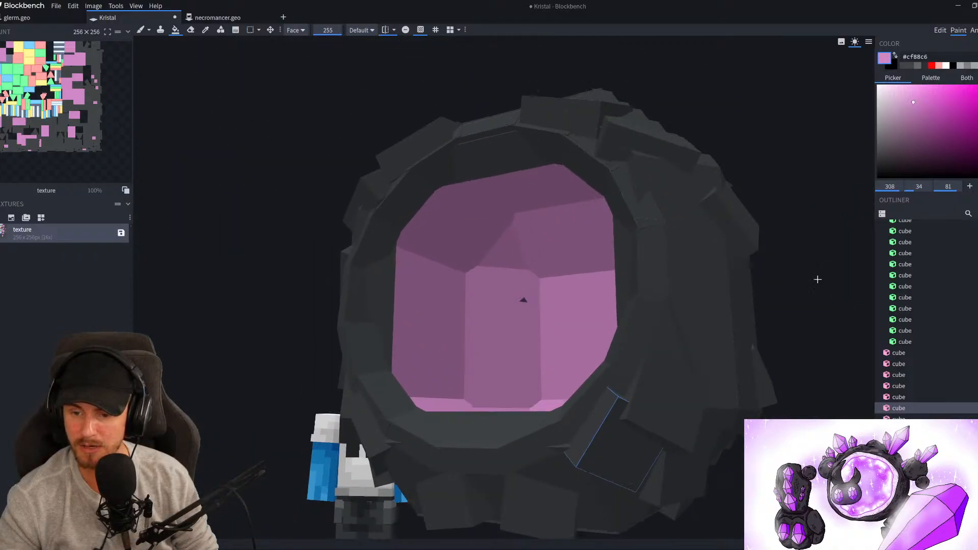
{"action": "left_click_drag", "start_coordinate": [816, 277], "coordinate": [904, 326]}
{"action": "scroll", "coordinate": [629, 352], "scroll_direction": "up", "scroll_amount": 4}
{"action": "left_click", "coordinate": [544, 248]}
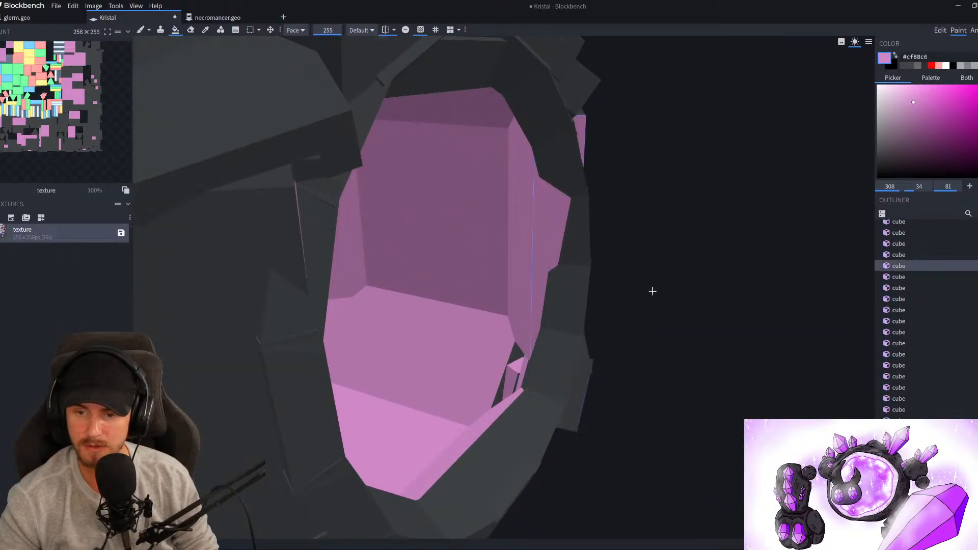
{"action": "left_click_drag", "start_coordinate": [649, 291], "coordinate": [564, 270]}
{"action": "left_click", "coordinate": [629, 197]}
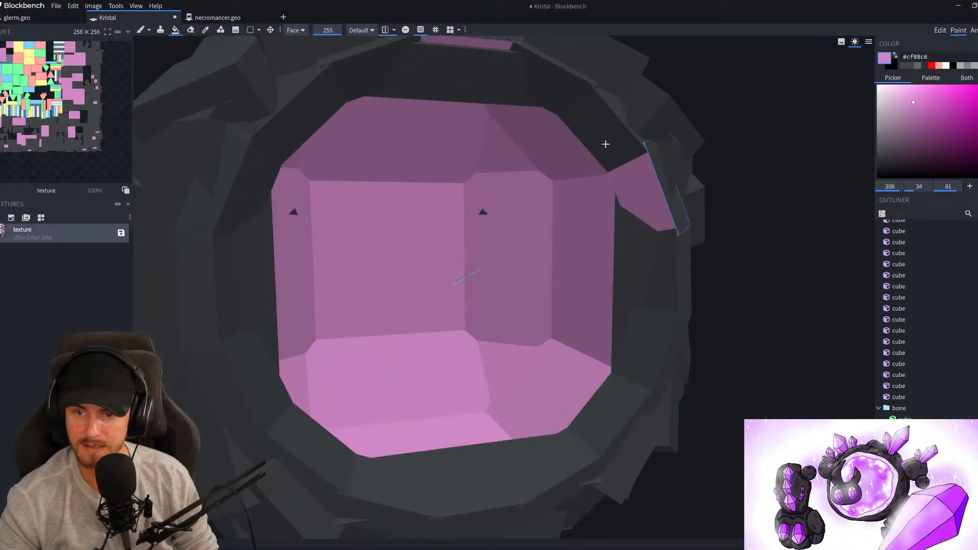
Continue the pink fill across the inner rim faces along the top of the opening
{"action": "scroll", "coordinate": [606, 144], "scroll_direction": "down", "scroll_amount": 3}
{"action": "left_click", "coordinate": [585, 159]}
{"action": "left_click", "coordinate": [530, 115]}
{"action": "left_click", "coordinate": [495, 124]}
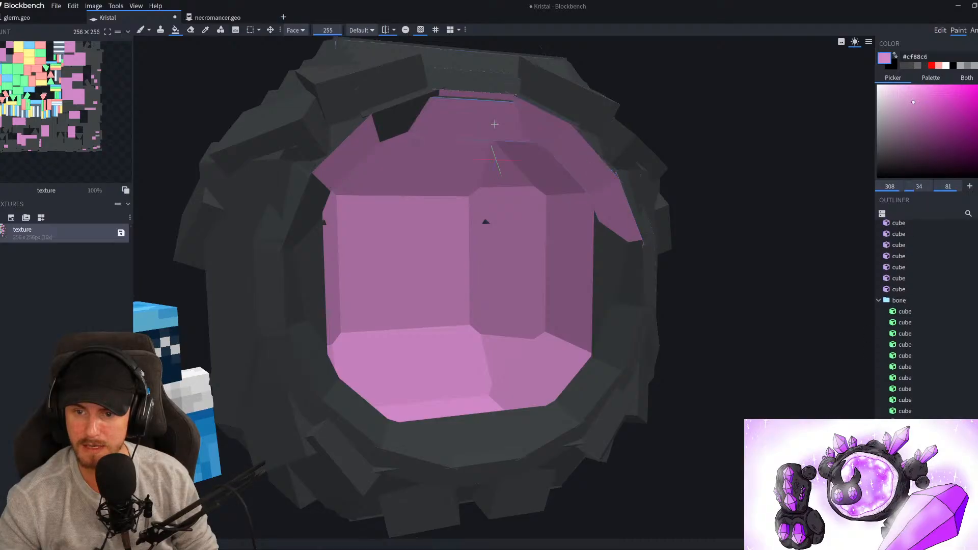
{"action": "left_click", "coordinate": [416, 116]}
In Edit mode, shorten the angled cube above the opening to a height of 6 from its lower edge
{"action": "left_click_drag", "start_coordinate": [740, 197], "coordinate": [499, 147]}
{"action": "left_click_drag", "start_coordinate": [761, 347], "coordinate": [748, 309]}
{"action": "left_click", "coordinate": [940, 31]}
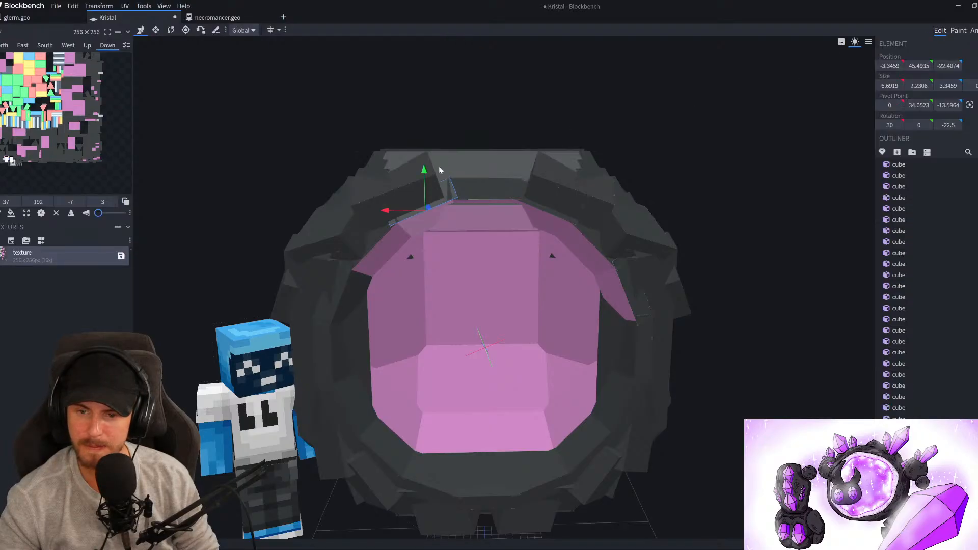
{"action": "key", "text": "Tab"}
{"action": "left_click", "coordinate": [465, 163]}
{"action": "key", "text": "Tab"}
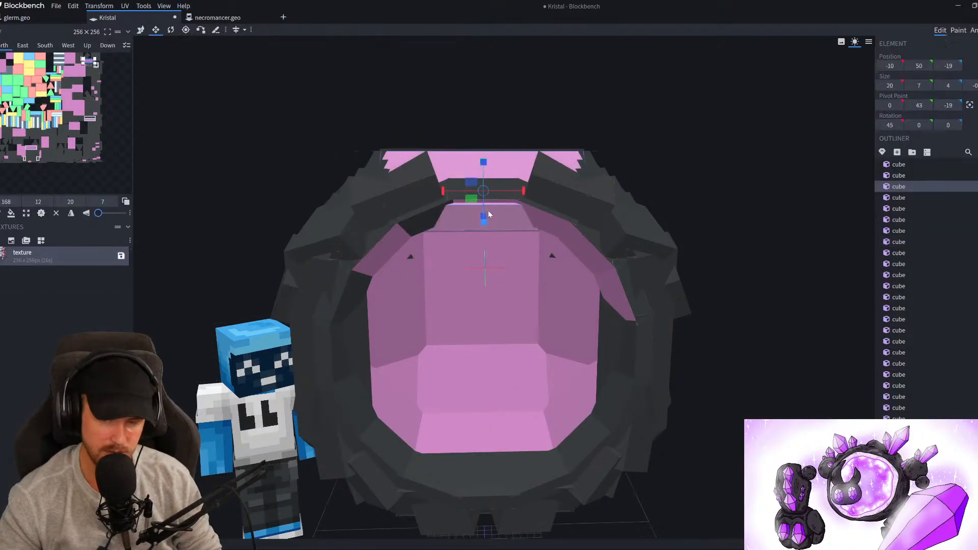
{"action": "left_click_drag", "start_coordinate": [752, 217], "coordinate": [716, 273]}
{"action": "left_click_drag", "start_coordinate": [479, 242], "coordinate": [488, 232]}
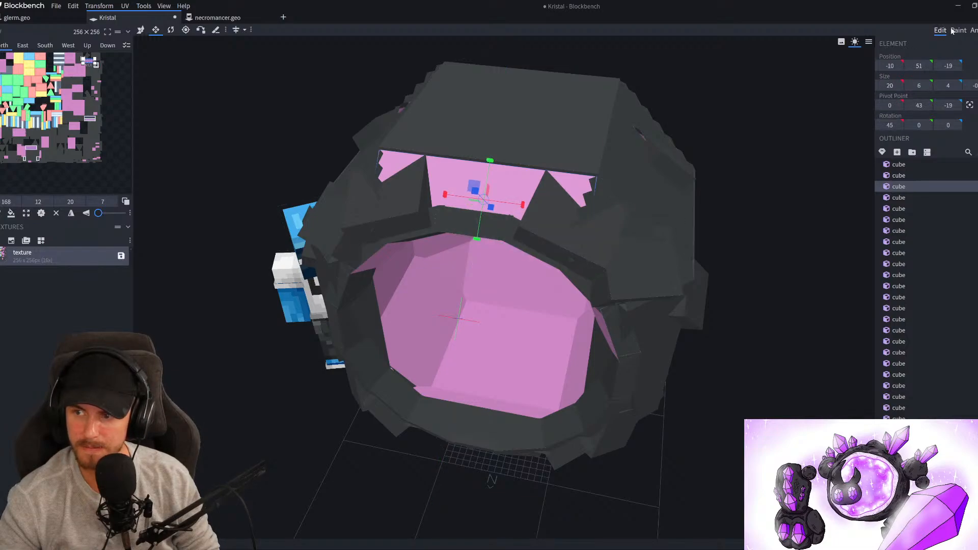
Append the resized cube to the texture template with Power-of-2 Size and Keep Multi Texture Occupancy enabled
{"action": "right_click", "coordinate": [34, 255]}
{"action": "left_click", "coordinate": [61, 323]}
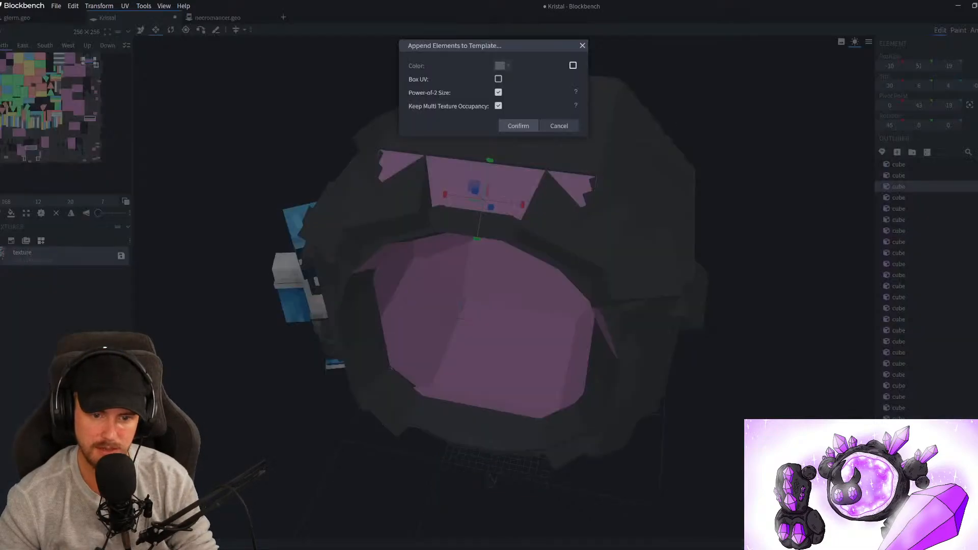
{"action": "left_click", "coordinate": [535, 125]}
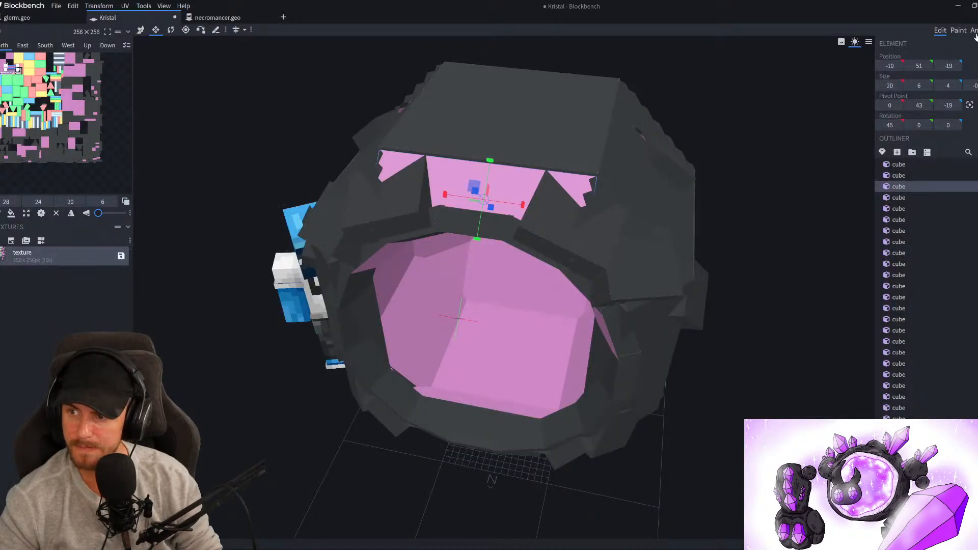
In Paint mode, sample the rock's dark gray #404446 and fill the pink front face of the resized cube
{"action": "left_click", "coordinate": [958, 30]}
{"action": "scroll", "coordinate": [416, 138], "scroll_direction": "up", "scroll_amount": 3}
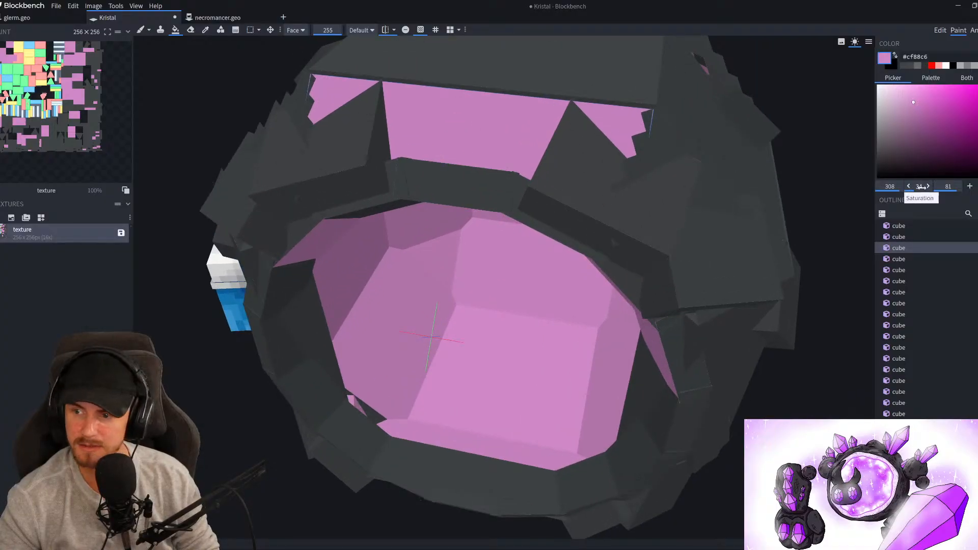
{"action": "left_click", "coordinate": [430, 166], "text": "alt"}
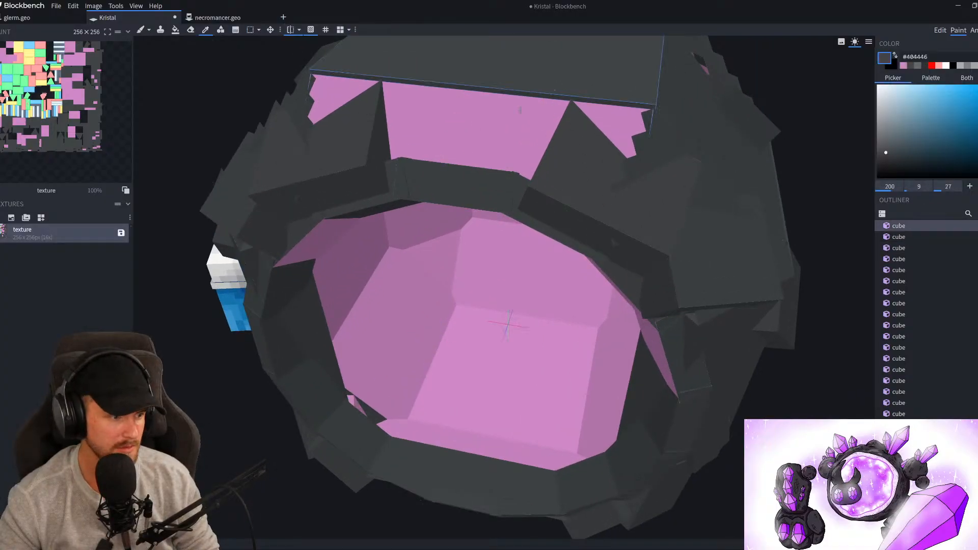
{"action": "left_click", "coordinate": [446, 144]}
{"action": "scroll", "coordinate": [437, 191], "scroll_direction": "down", "scroll_amount": 5}
Sample the cavity's pink #cf88c6 and fill the dark inner rim face beside the top of the opening
{"action": "left_click_drag", "start_coordinate": [251, 249], "coordinate": [275, 170]}
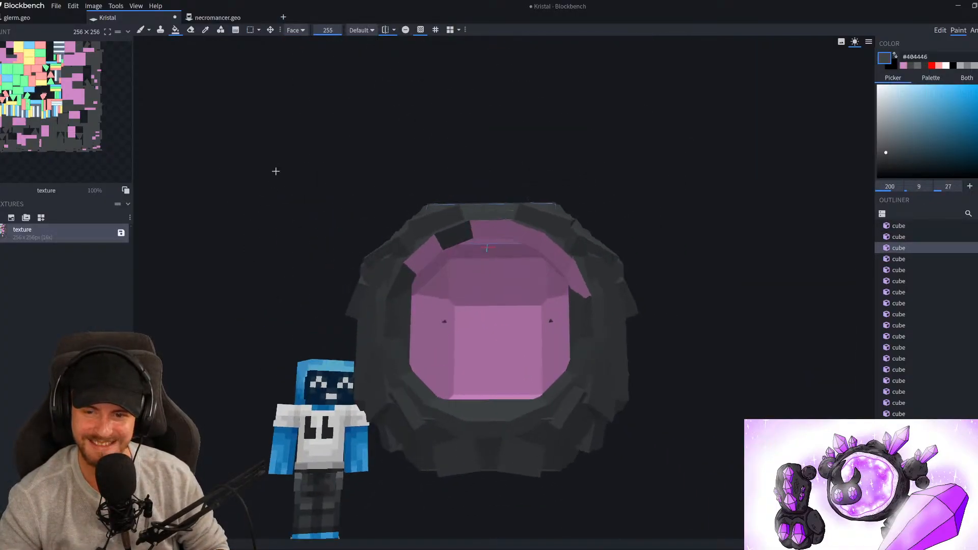
{"action": "scroll", "coordinate": [406, 229], "scroll_direction": "up", "scroll_amount": 3}
{"action": "left_click", "coordinate": [406, 228], "text": "alt"}
{"action": "scroll", "coordinate": [347, 54], "scroll_direction": "up", "scroll_amount": 2}
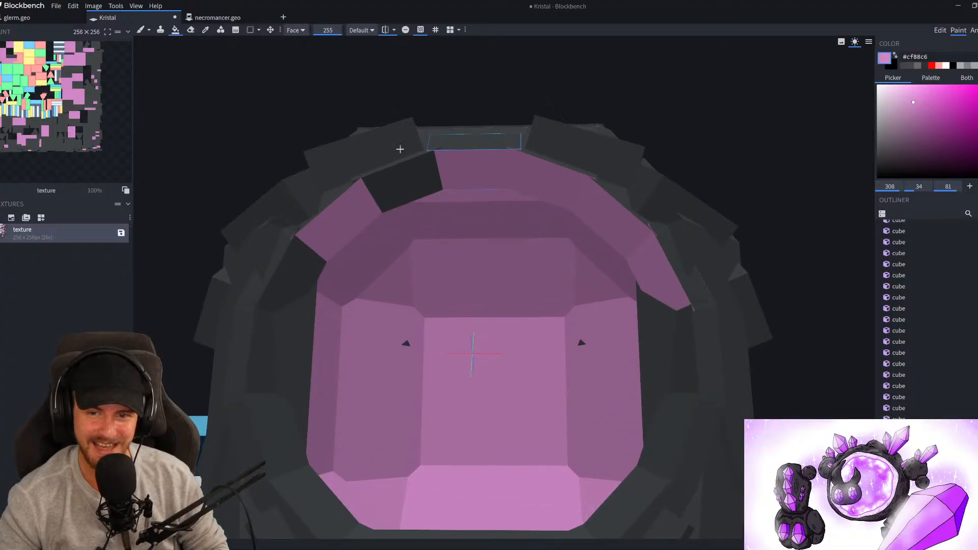
{"action": "left_click", "coordinate": [422, 184]}
{"action": "scroll", "coordinate": [421, 184], "scroll_direction": "down", "scroll_amount": 4}
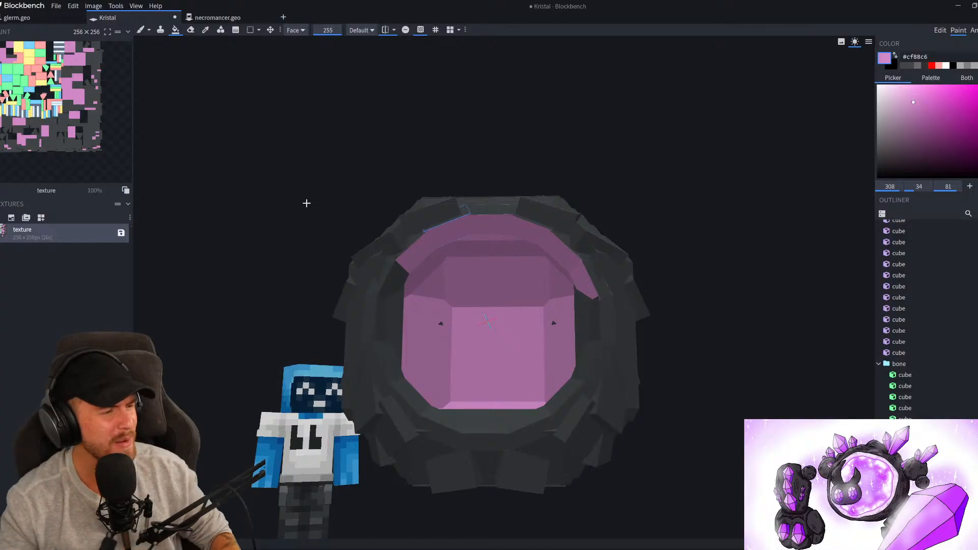
Fill the dark inner rim face at the upper left of the opening with pink #cf88c6
{"action": "left_click", "coordinate": [401, 277]}
{"action": "scroll", "coordinate": [227, 371], "scroll_direction": "up", "scroll_amount": 4}
{"action": "left_click_drag", "start_coordinate": [232, 365], "coordinate": [181, 387]}
{"action": "right_click_drag", "start_coordinate": [182, 386], "coordinate": [286, 367]}
{"action": "scroll", "coordinate": [286, 368], "scroll_direction": "up", "scroll_amount": 2}
{"action": "mouse_move", "coordinate": [286, 368]}
{"action": "left_mouse_down"}
{"action": "mouse_move", "coordinate": [203, 357]}
{"action": "mouse_move", "coordinate": [421, 356]}
{"action": "mouse_move", "coordinate": [367, 354]}
{"action": "left_mouse_up"}
In Edit mode, select the two angled side cubes flanking the opening and append them to the template with Power-of-2 Size and Keep Multi Texture Occupancy
{"action": "left_click", "coordinate": [940, 31]}
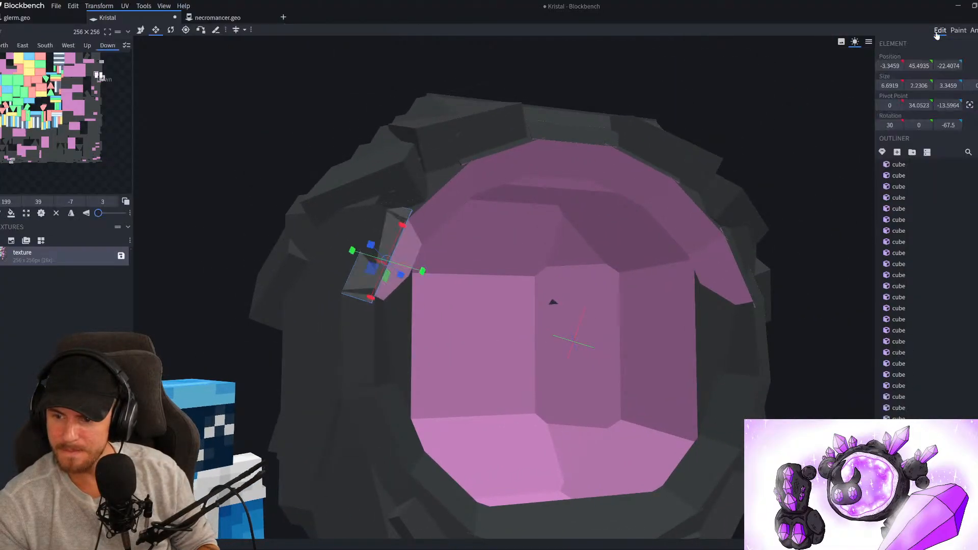
{"action": "scroll", "coordinate": [679, 307], "scroll_direction": "down", "scroll_amount": 3}
{"action": "left_click", "coordinate": [679, 306]}
{"action": "scroll", "coordinate": [722, 350], "scroll_direction": "up", "scroll_amount": 3}
{"action": "left_click_drag", "start_coordinate": [731, 367], "coordinate": [752, 365]}
{"action": "left_click", "coordinate": [458, 331]}
{"action": "left_click_drag", "start_coordinate": [347, 334], "coordinate": [400, 343]}
{"action": "left_click_drag", "start_coordinate": [767, 364], "coordinate": [702, 363]}
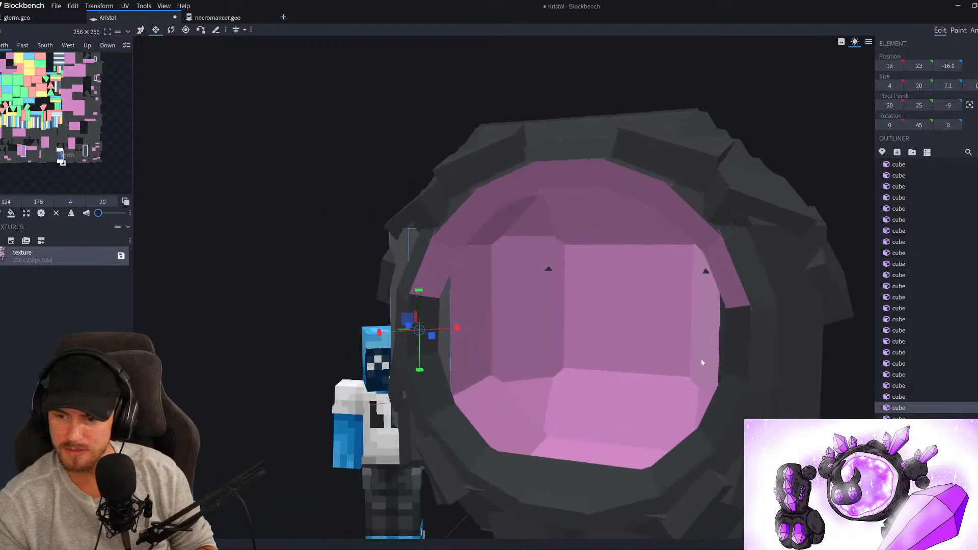
{"action": "left_click", "coordinate": [798, 329], "text": "shift"}
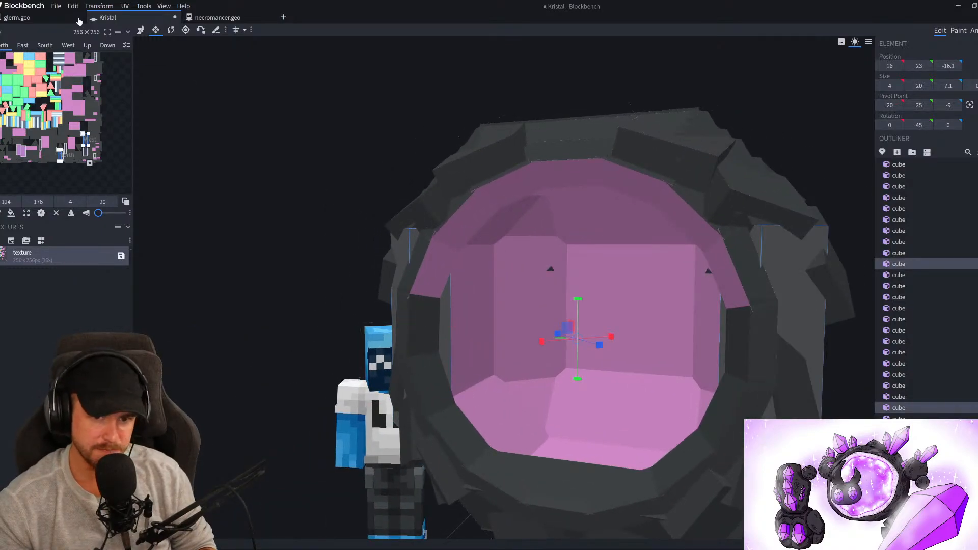
{"action": "right_click", "coordinate": [66, 258]}
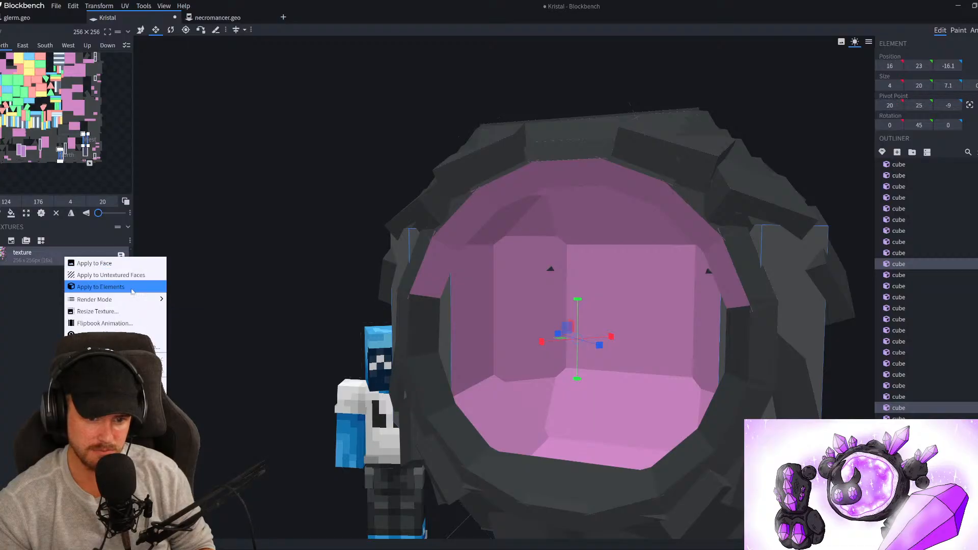
{"action": "left_click", "coordinate": [154, 347]}
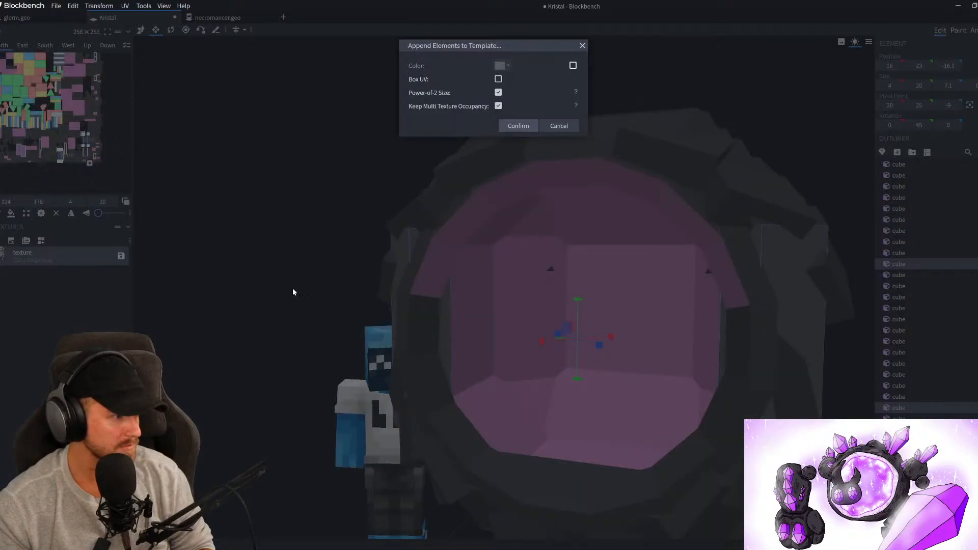
{"action": "left_click", "coordinate": [519, 126]}
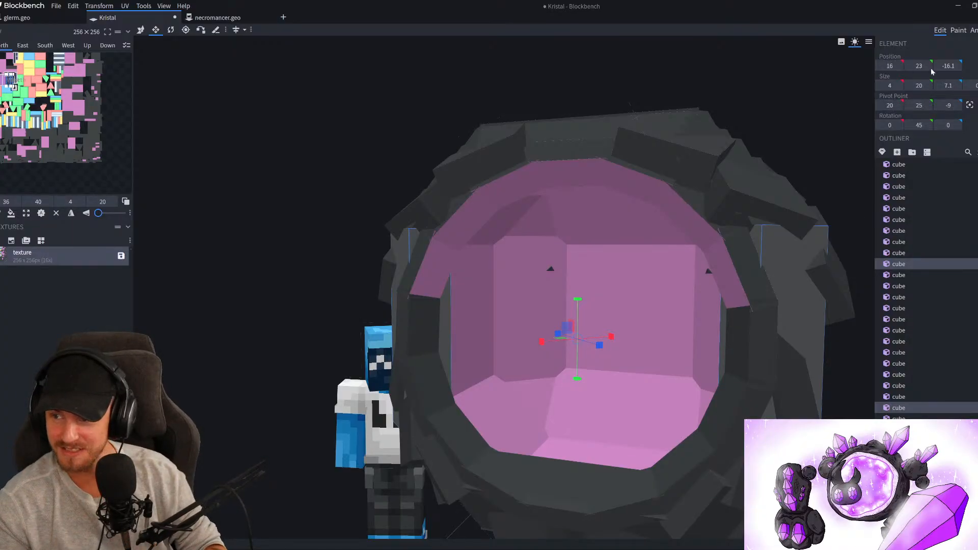
In Paint mode, fill the dark inner rim faces down the left side of the opening with pink #cf88c6
{"action": "left_click", "coordinate": [958, 30]}
{"action": "scroll", "coordinate": [309, 301], "scroll_direction": "up", "scroll_amount": 2}
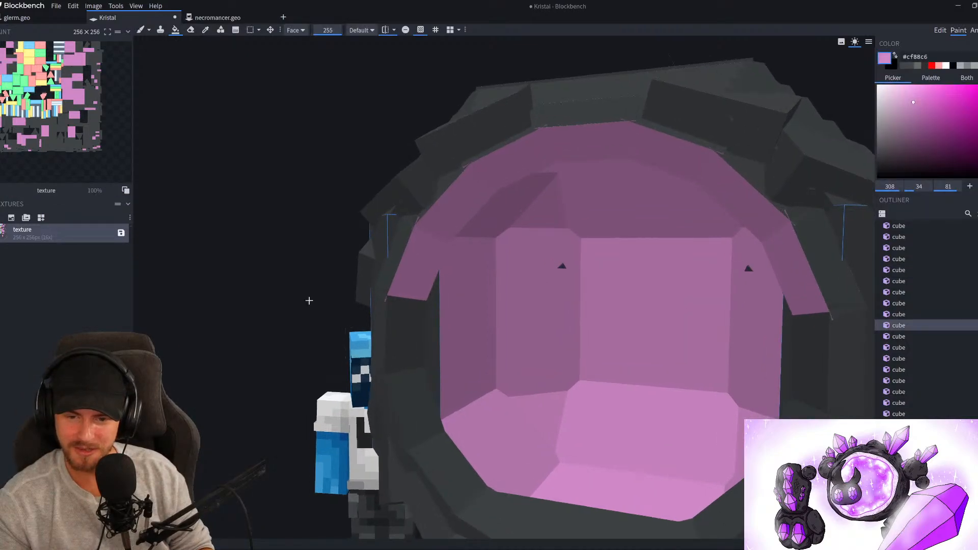
{"action": "left_click_drag", "start_coordinate": [309, 300], "coordinate": [393, 293]}
{"action": "left_click", "coordinate": [432, 313]}
{"action": "left_click", "coordinate": [441, 391]}
{"action": "left_click", "coordinate": [479, 464]}
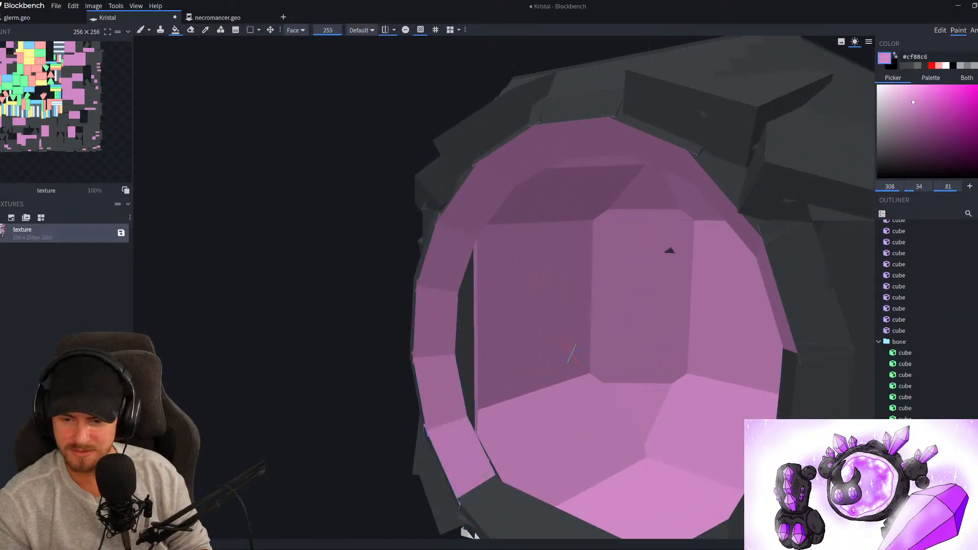
{"action": "left_click", "coordinate": [485, 505]}
Undo the misplaced pink fill beneath the opening, and fill the dark inner rim faces up the opposite side with pink
{"action": "scroll", "coordinate": [435, 484], "scroll_direction": "down", "scroll_amount": 5}
{"action": "left_click_drag", "start_coordinate": [435, 485], "coordinate": [535, 481]}
{"action": "left_click", "coordinate": [542, 401]}
{"action": "left_click", "coordinate": [570, 400]}
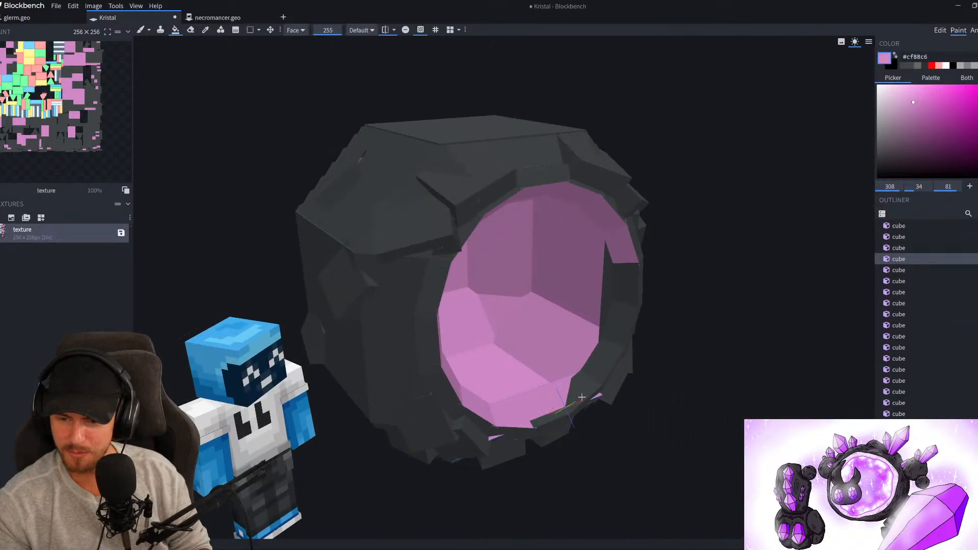
{"action": "key", "text": "ctrl+z"}
{"action": "left_click", "coordinate": [584, 392]}
{"action": "left_click", "coordinate": [604, 368]}
{"action": "left_click", "coordinate": [618, 333]}
{"action": "left_click", "coordinate": [631, 286]}
Fill the remaining dark inner rim face at the bottom centre of the opening with pink
{"action": "mouse_move", "coordinate": [693, 410]}
{"action": "left_mouse_down"}
{"action": "mouse_move", "coordinate": [614, 387]}
{"action": "mouse_move", "coordinate": [576, 351]}
{"action": "left_mouse_up"}
{"action": "scroll", "coordinate": [518, 297], "scroll_direction": "up", "scroll_amount": 4}
{"action": "scroll", "coordinate": [443, 353], "scroll_direction": "up", "scroll_amount": 4}
{"action": "left_click", "coordinate": [480, 391]}
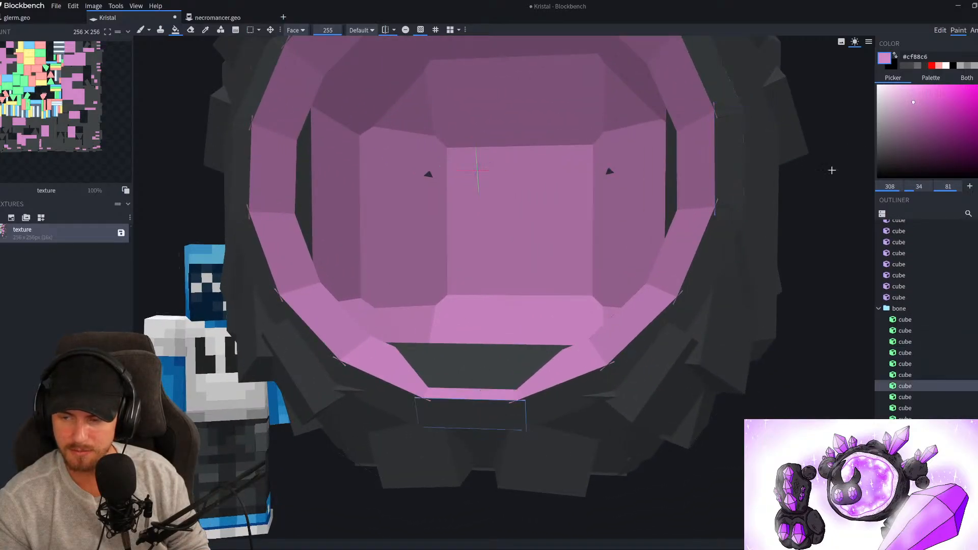
Select the shell cube below the opening in Edit mode and append it to the texture template from Paint mode
{"action": "left_click", "coordinate": [942, 31]}
{"action": "left_click", "coordinate": [472, 373]}
{"action": "scroll", "coordinate": [514, 433], "scroll_direction": "down", "scroll_amount": 3}
{"action": "mouse_move", "coordinate": [569, 471]}
{"action": "left_mouse_down"}
{"action": "mouse_move", "coordinate": [558, 474]}
{"action": "mouse_move", "coordinate": [501, 359]}
{"action": "mouse_move", "coordinate": [505, 382]}
{"action": "left_mouse_up"}
{"action": "left_click_drag", "start_coordinate": [321, 423], "coordinate": [414, 461]}
{"action": "left_click", "coordinate": [958, 31]}
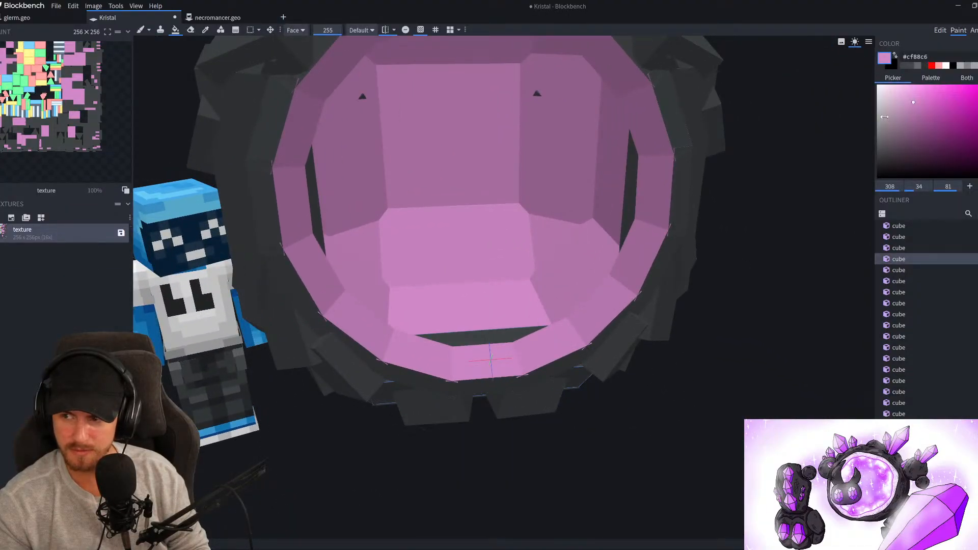
{"action": "right_click", "coordinate": [29, 241]}
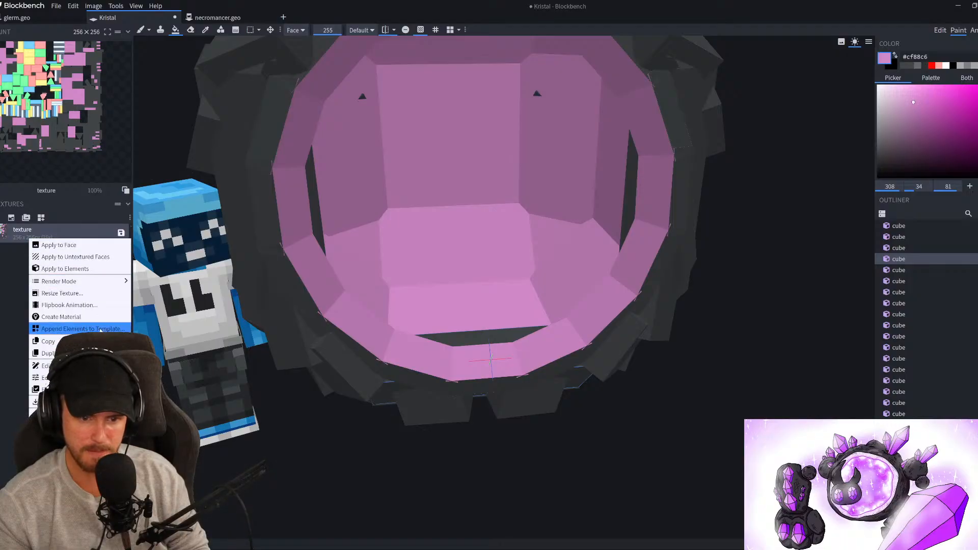
{"action": "left_click", "coordinate": [56, 336]}
{"action": "left_click", "coordinate": [514, 126]}
Try to fill the dark side face behind the right rim with pink
{"action": "scroll", "coordinate": [625, 361], "scroll_direction": "down", "scroll_amount": 5}
{"action": "scroll", "coordinate": [640, 410], "scroll_direction": "up", "scroll_amount": 6}
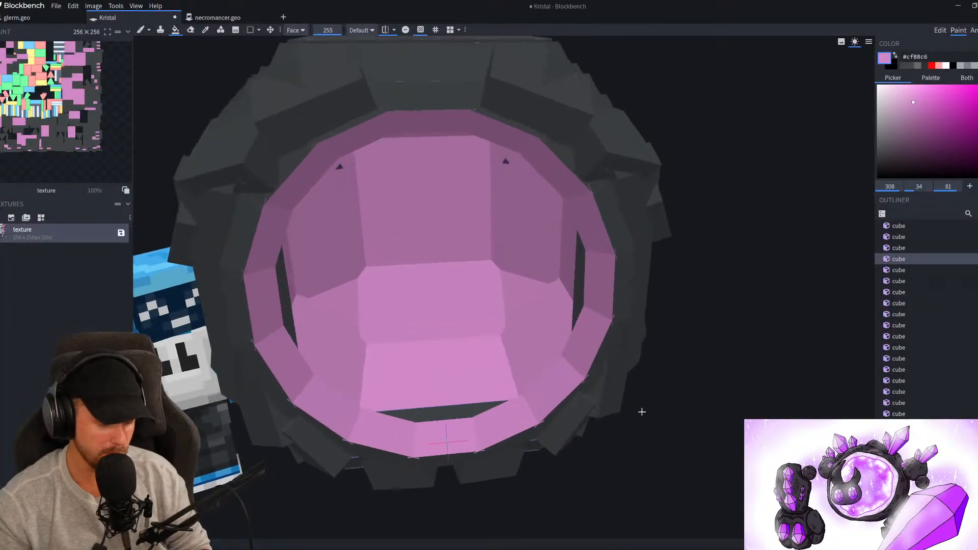
{"action": "left_click", "coordinate": [579, 270]}
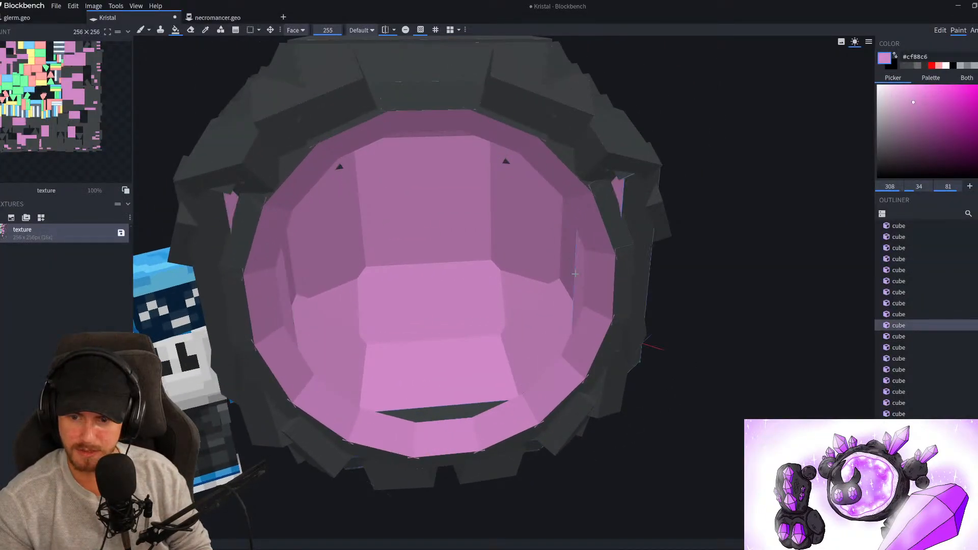
Set the brush size to 3 and paint a straight pink line over the dark gap behind the opening's right rim
{"action": "key", "text": "b"}
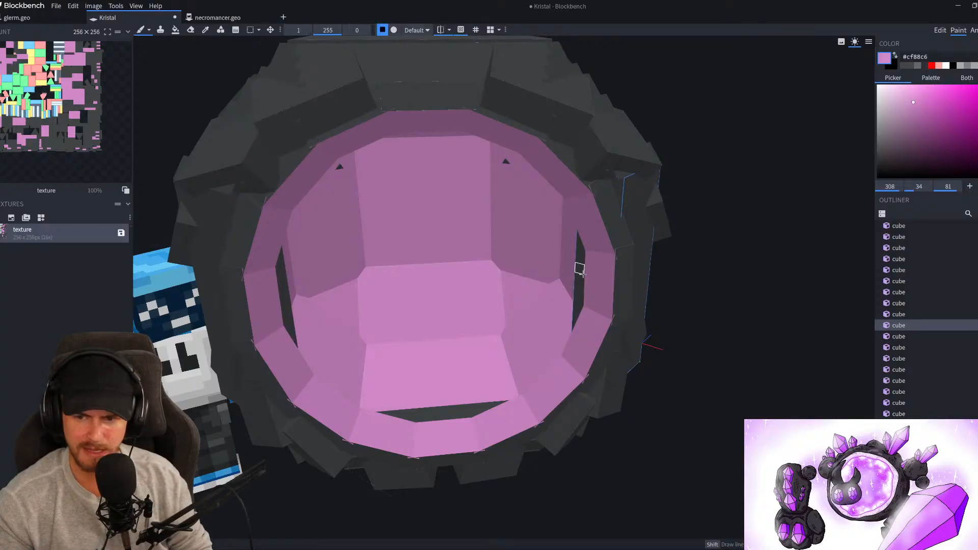
{"action": "scroll", "coordinate": [742, 361], "scroll_direction": "up", "scroll_amount": 4}
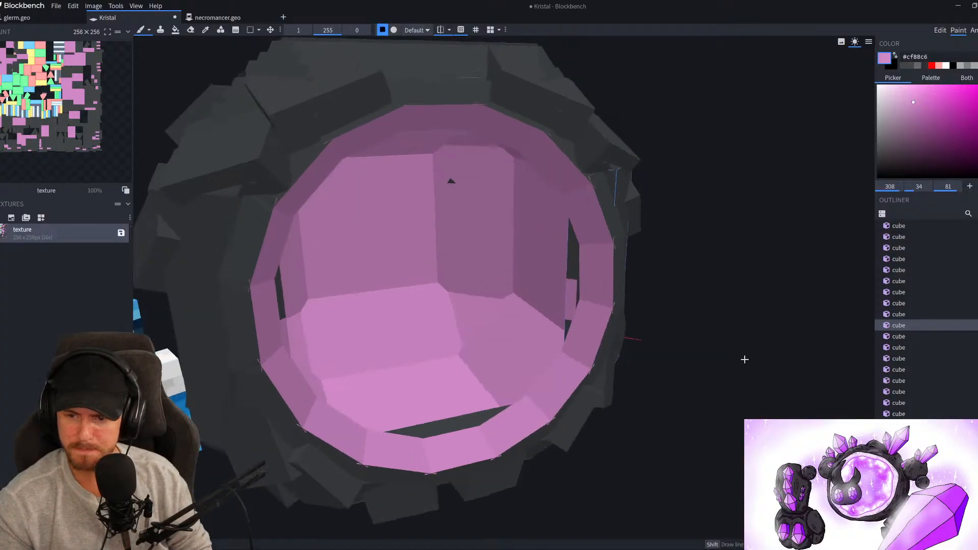
{"action": "left_click_drag", "start_coordinate": [763, 367], "coordinate": [791, 366]}
{"action": "scroll", "coordinate": [791, 366], "scroll_direction": "up", "scroll_amount": 3}
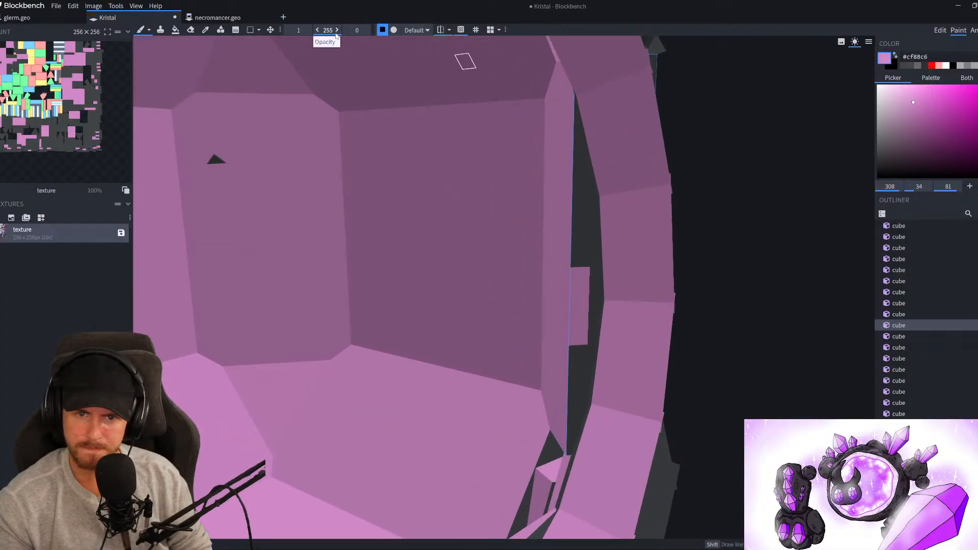
{"action": "left_click", "coordinate": [309, 30]}
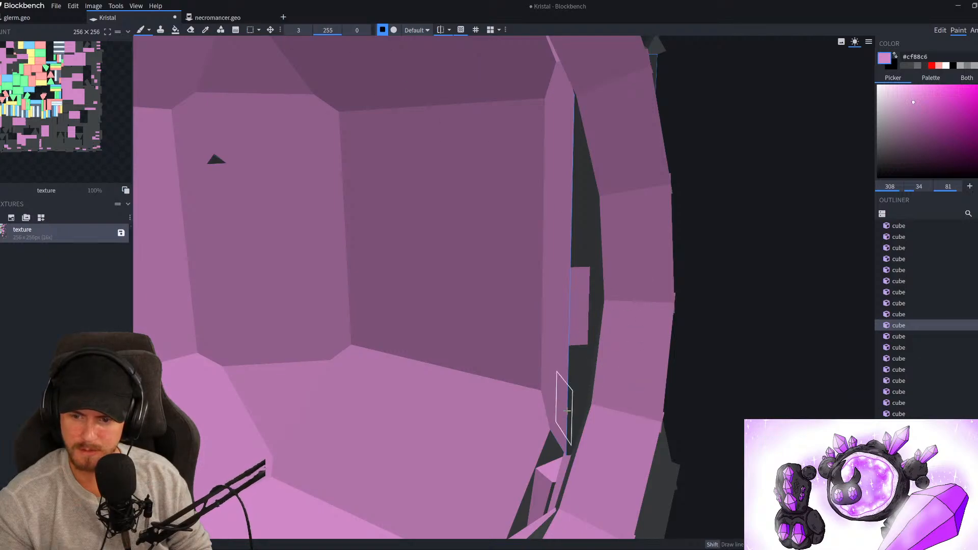
{"action": "left_click", "coordinate": [572, 426]}
{"action": "left_click", "coordinate": [578, 125], "text": "shift"}
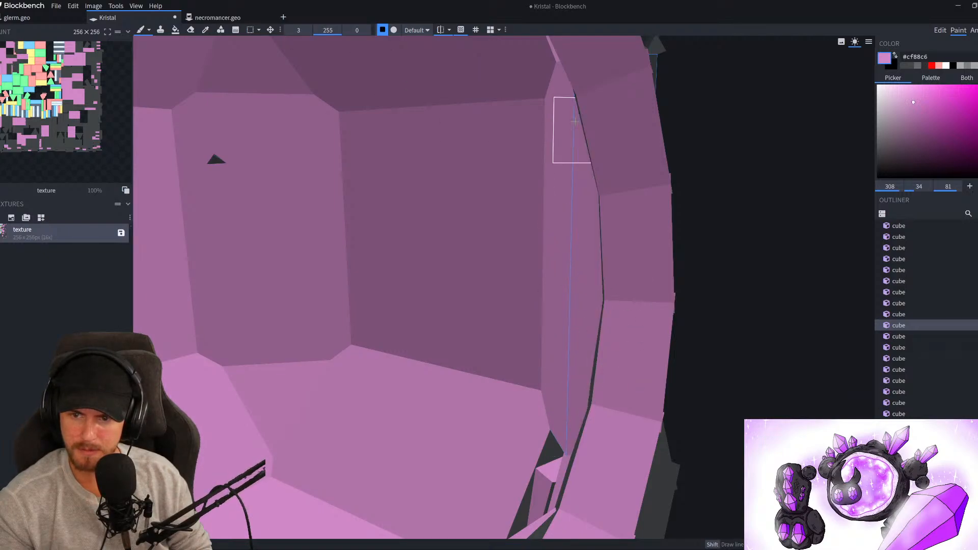
Brush pink over the small dark triangle on the cavity's inner wall
{"action": "scroll", "coordinate": [576, 189], "scroll_direction": "down", "scroll_amount": 2}
{"action": "left_click", "coordinate": [258, 175]}
{"action": "scroll", "coordinate": [497, 299], "scroll_direction": "down", "scroll_amount": 6}
Brush pink across the dark gap between the cavity floor and the bottom rim
{"action": "left_click_drag", "start_coordinate": [716, 352], "coordinate": [644, 391]}
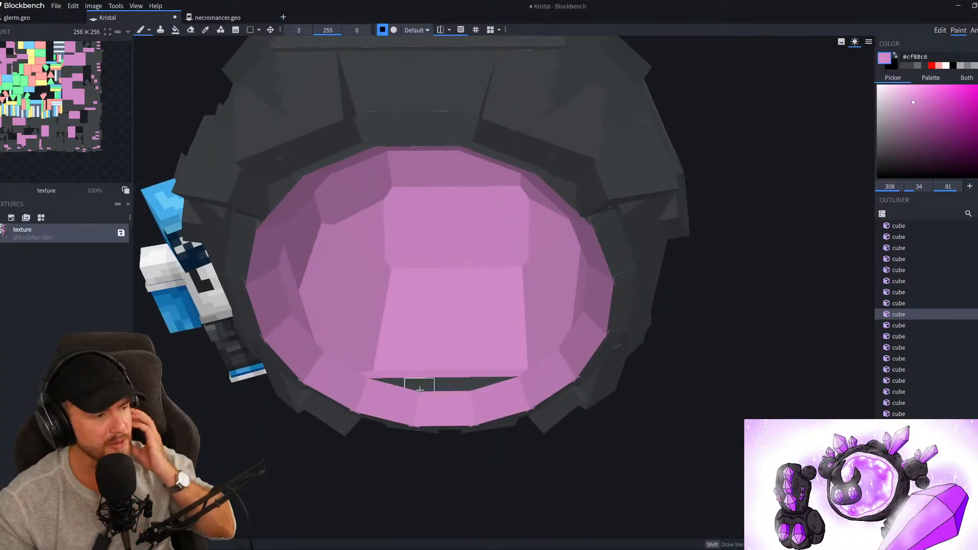
{"action": "scroll", "coordinate": [406, 405], "scroll_direction": "up", "scroll_amount": 2}
{"action": "scroll", "coordinate": [406, 405], "scroll_direction": "up", "scroll_amount": 4}
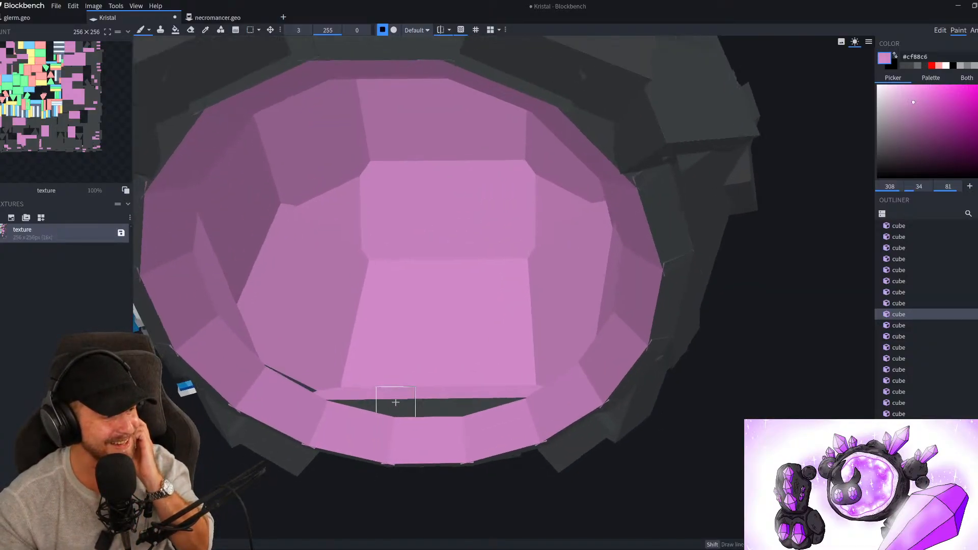
{"action": "left_click", "coordinate": [321, 398]}
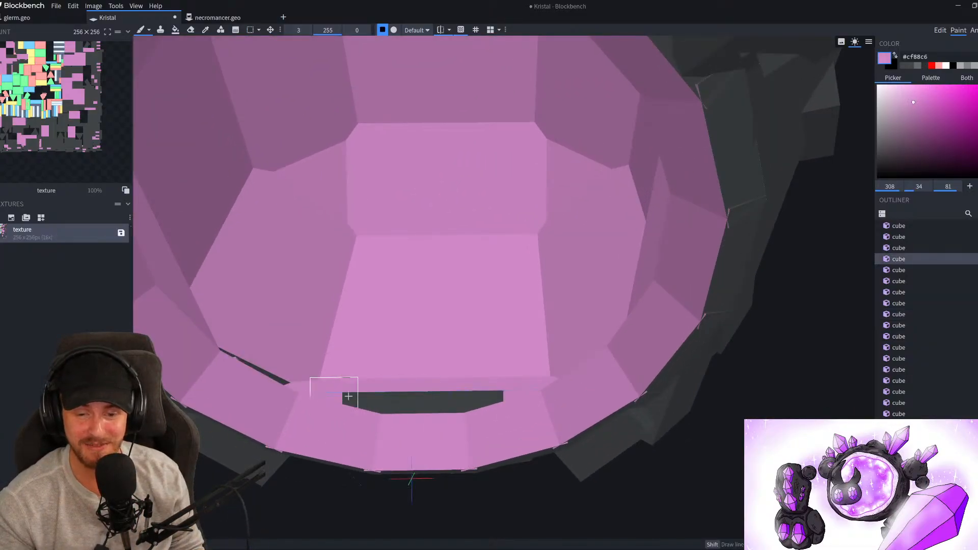
{"action": "left_click", "coordinate": [418, 403]}
Brush pink over the remaining dark slivers behind the side rim of the opening
{"action": "scroll", "coordinate": [413, 407], "scroll_direction": "down", "scroll_amount": 3}
{"action": "middle_click_drag", "start_coordinate": [413, 408], "coordinate": [376, 375]}
{"action": "mouse_move", "coordinate": [428, 284]}
{"action": "left_mouse_down"}
{"action": "mouse_move", "coordinate": [415, 232]}
{"action": "mouse_move", "coordinate": [411, 252]}
{"action": "mouse_move", "coordinate": [447, 269]}
{"action": "mouse_move", "coordinate": [428, 225]}
{"action": "mouse_move", "coordinate": [400, 212]}
{"action": "mouse_move", "coordinate": [386, 145]}
{"action": "left_mouse_up"}
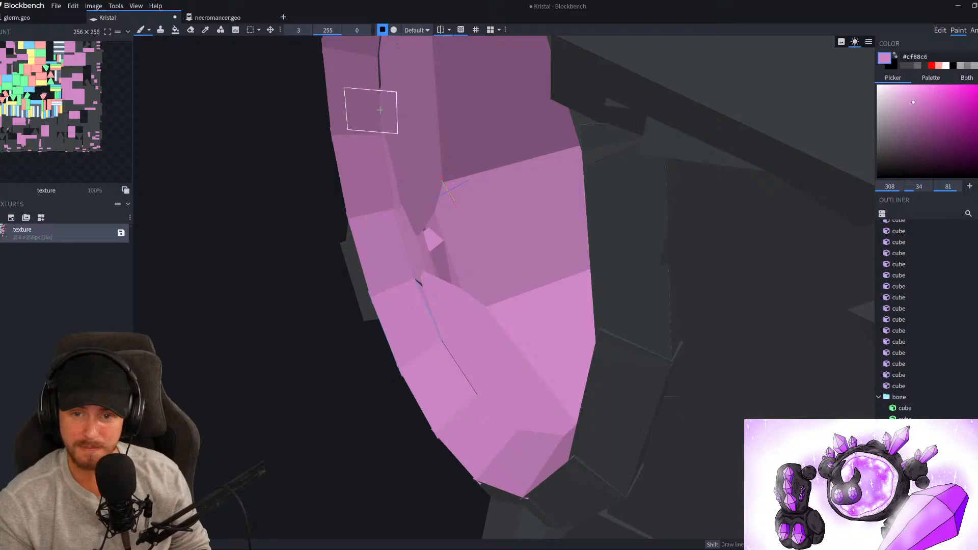
{"action": "left_click_drag", "start_coordinate": [433, 284], "coordinate": [418, 285]}
Sample the shell's dark gray #404446 and brush over the stray pink spots on the shell's lower side
{"action": "scroll", "coordinate": [415, 293], "scroll_direction": "down", "scroll_amount": 2}
{"action": "mouse_move", "coordinate": [394, 337]}
{"action": "middle_mouse_down"}
{"action": "mouse_move", "coordinate": [420, 392]}
{"action": "mouse_move", "coordinate": [489, 353]}
{"action": "middle_mouse_up"}
{"action": "scroll", "coordinate": [484, 359], "scroll_direction": "down", "scroll_amount": 5}
{"action": "right_click_drag", "start_coordinate": [365, 454], "coordinate": [494, 435]}
{"action": "scroll", "coordinate": [459, 403], "scroll_direction": "up", "scroll_amount": 3}
{"action": "left_click", "coordinate": [395, 360], "text": "alt"}
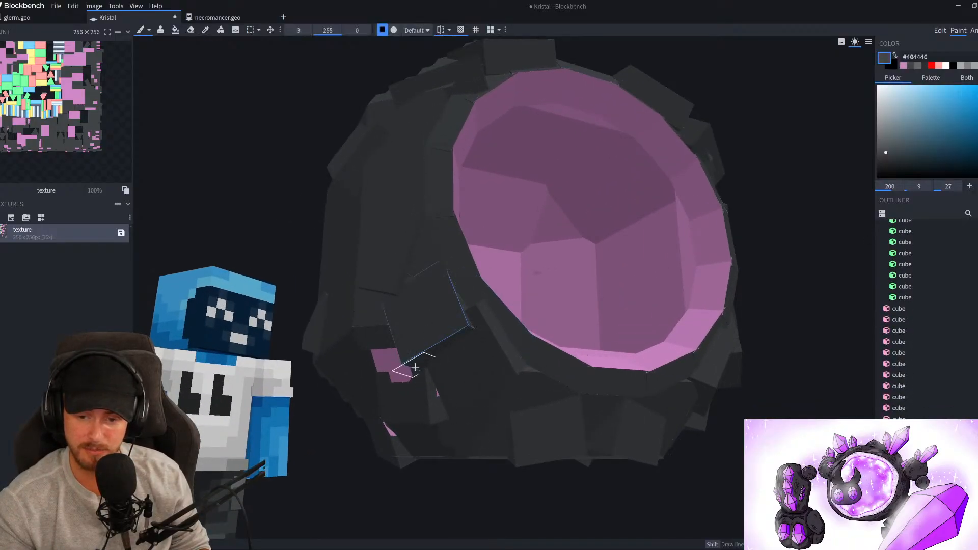
{"action": "middle_click_drag", "start_coordinate": [390, 432], "coordinate": [561, 488]}
{"action": "scroll", "coordinate": [561, 487], "scroll_direction": "down", "scroll_amount": 10}
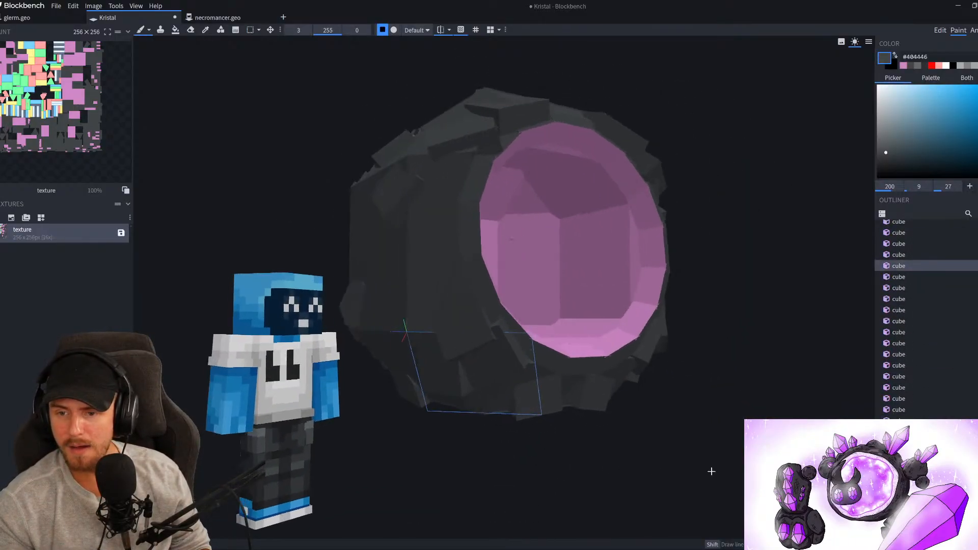
{"action": "middle_click_drag", "start_coordinate": [594, 432], "coordinate": [512, 438]}
{"action": "scroll", "coordinate": [511, 438], "scroll_direction": "up", "scroll_amount": 6}
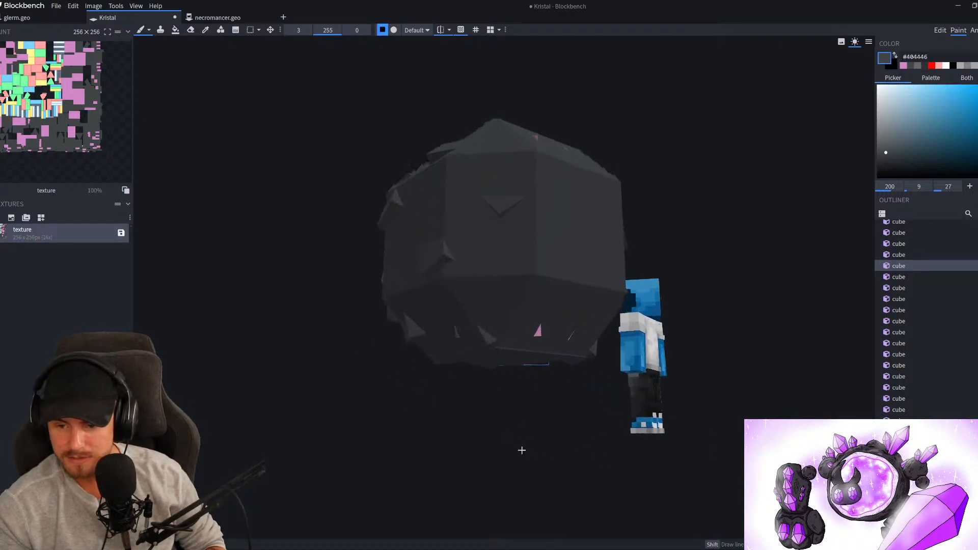
{"action": "scroll", "coordinate": [456, 436], "scroll_direction": "down", "scroll_amount": 5}
{"action": "left_click_drag", "start_coordinate": [456, 437], "coordinate": [158, 476]}
In Edit mode, select the loose shell cubes above the rim bone in the hierarchy, group them into a new bone and collapse it
{"action": "left_click", "coordinate": [940, 30]}
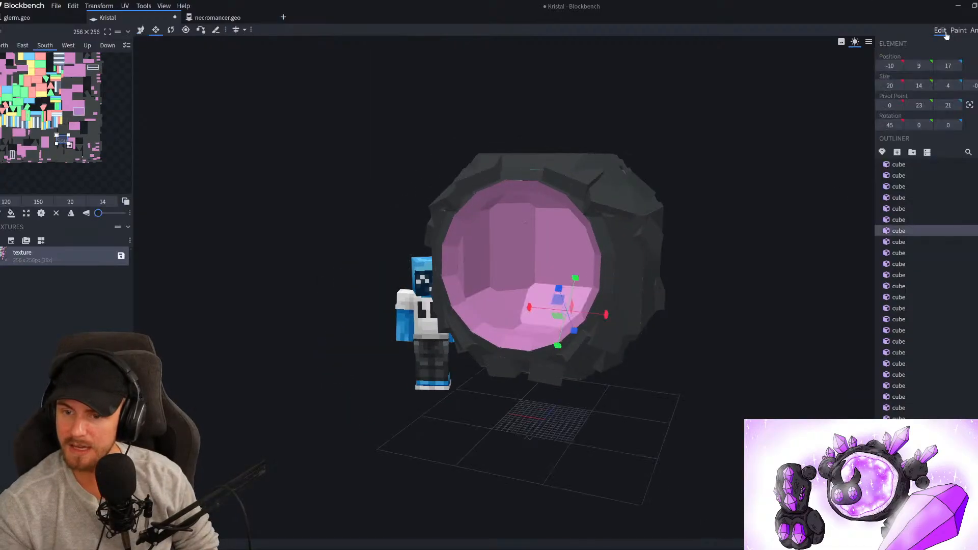
{"action": "scroll", "coordinate": [698, 310], "scroll_direction": "down", "scroll_amount": 2}
{"action": "left_click", "coordinate": [907, 175]}
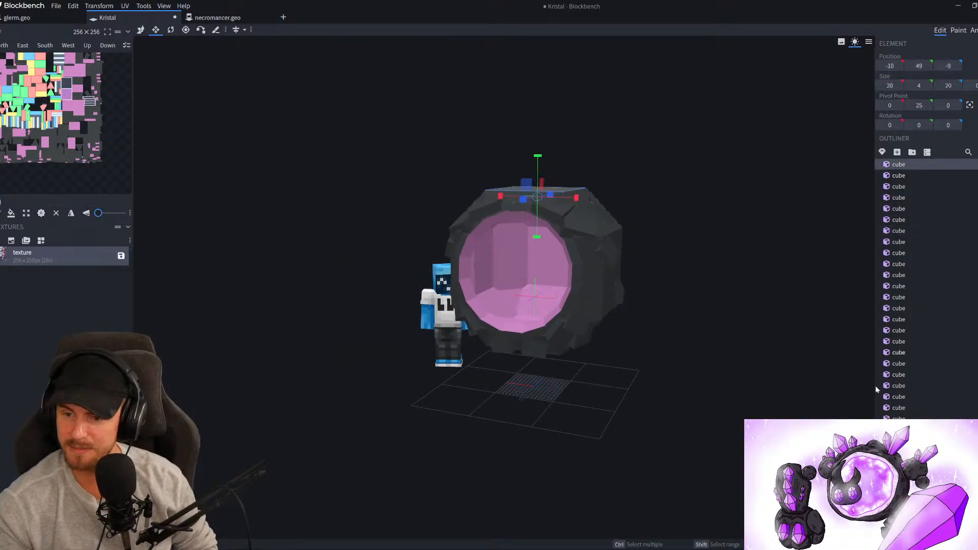
{"action": "key", "text": "ctrl+a"}
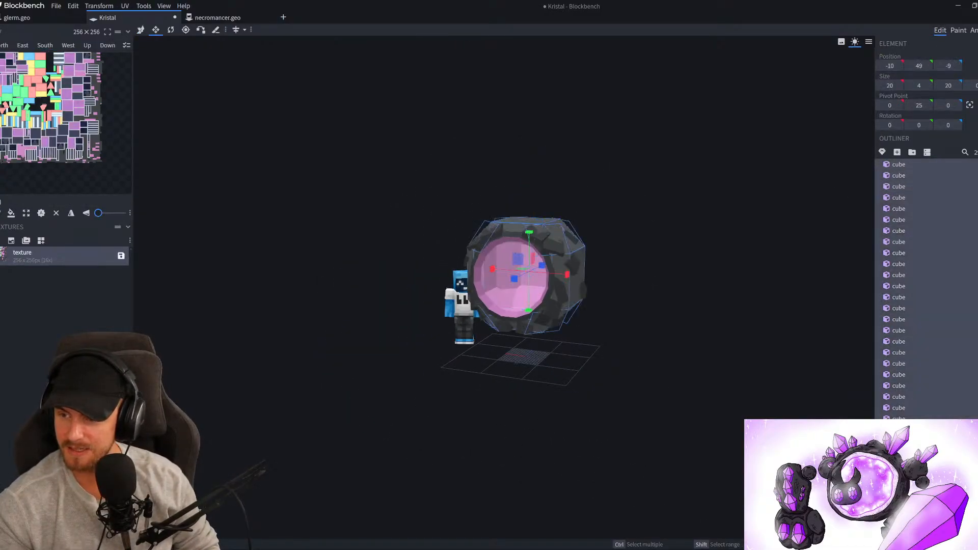
{"action": "left_click", "coordinate": [897, 152]}
{"action": "left_click", "coordinate": [879, 164]}
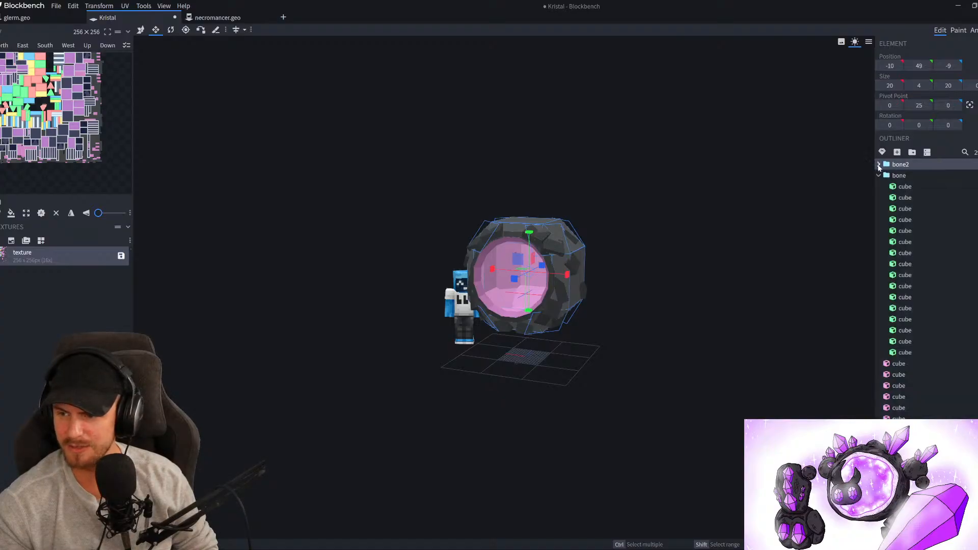
Collapse the rim bone and move all remaining loose cubes into the new shell bone
{"action": "left_click", "coordinate": [890, 176]}
{"action": "left_click", "coordinate": [880, 176]}
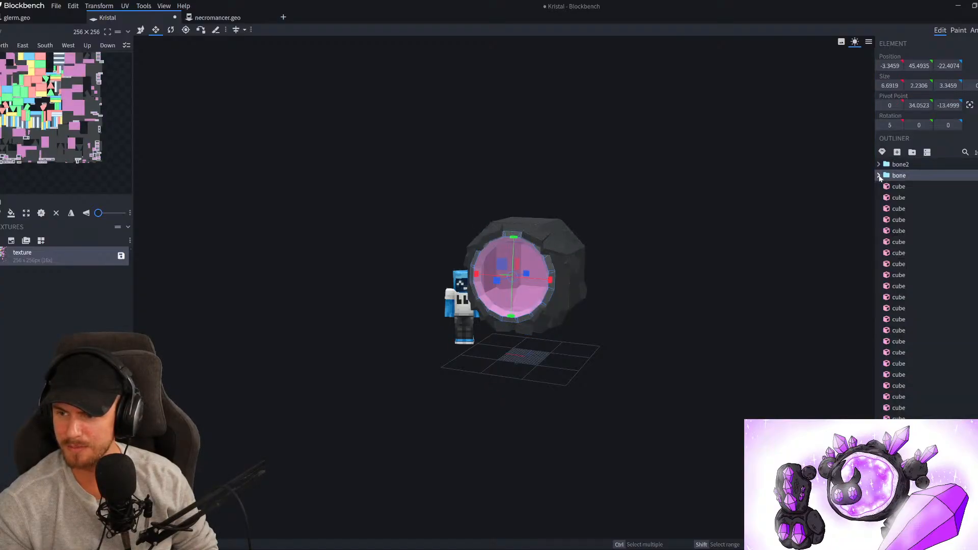
{"action": "left_click", "coordinate": [896, 188]}
{"action": "left_click", "coordinate": [922, 441], "text": "shift"}
{"action": "left_click_drag", "start_coordinate": [901, 194], "coordinate": [901, 164]}
Rename the new shell bone as body and clear the selection
{"action": "double_click", "coordinate": [901, 165]}
{"action": "type", "text": "bod"}
{"action": "key", "text": "Return"}
{"action": "scroll", "coordinate": [547, 365], "scroll_direction": "up", "scroll_amount": 5}
{"action": "left_click_drag", "start_coordinate": [683, 400], "coordinate": [492, 389]}
{"action": "left_click", "coordinate": [885, 271]}
{"action": "left_click_drag", "start_coordinate": [686, 331], "coordinate": [232, 320]}
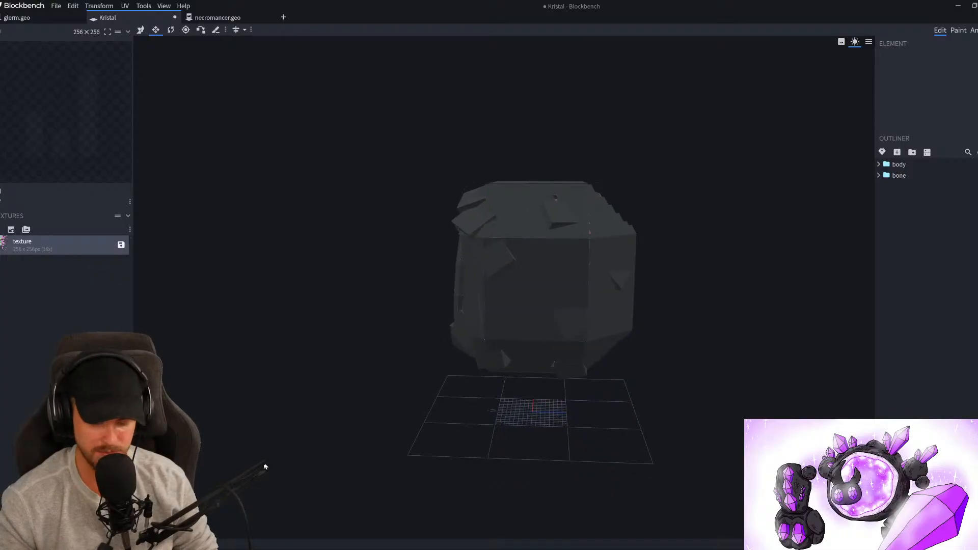
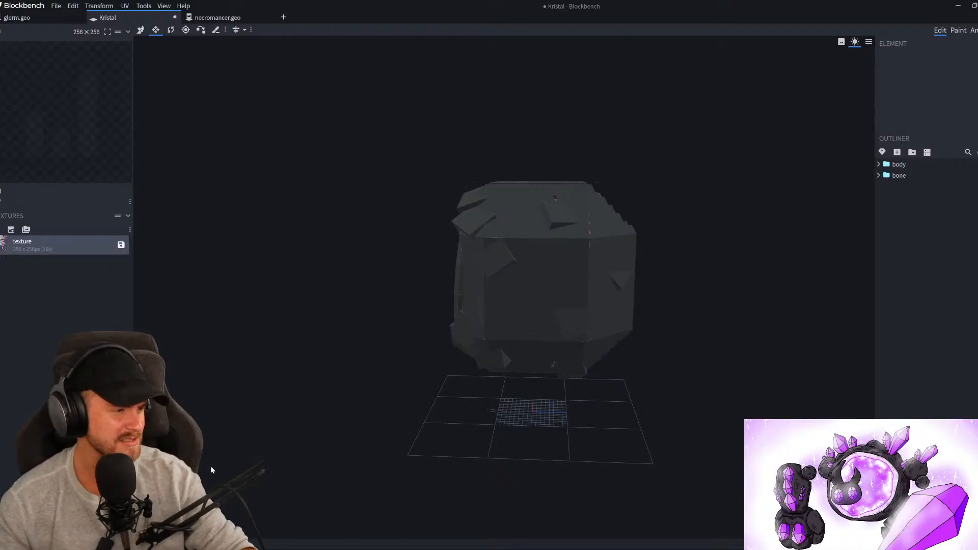
In Paint mode, brush over the leftover pink spots on the shell's upper rear faces with dark gray #404446
{"action": "mouse_move", "coordinate": [334, 245]}
{"action": "left_mouse_down"}
{"action": "mouse_move", "coordinate": [344, 244]}
{"action": "mouse_move", "coordinate": [334, 262]}
{"action": "left_mouse_up"}
{"action": "right_click_drag", "start_coordinate": [334, 262], "coordinate": [257, 314]}
{"action": "scroll", "coordinate": [294, 282], "scroll_direction": "up", "scroll_amount": 3}
{"action": "scroll", "coordinate": [257, 314], "scroll_direction": "up", "scroll_amount": 3}
{"action": "left_click_drag", "start_coordinate": [484, 164], "coordinate": [450, 158]}
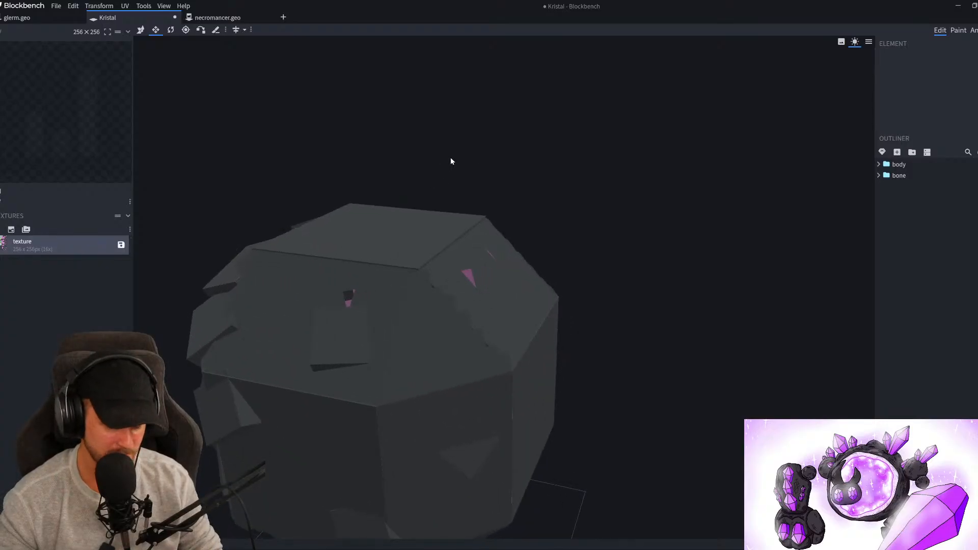
{"action": "key", "text": "2"}
{"action": "scroll", "coordinate": [461, 273], "scroll_direction": "up", "scroll_amount": 3}
{"action": "left_click", "coordinate": [450, 266]}
{"action": "scroll", "coordinate": [455, 272], "scroll_direction": "down", "scroll_amount": 3}
{"action": "left_click_drag", "start_coordinate": [553, 242], "coordinate": [573, 251]}
{"action": "scroll", "coordinate": [530, 270], "scroll_direction": "up", "scroll_amount": 2}
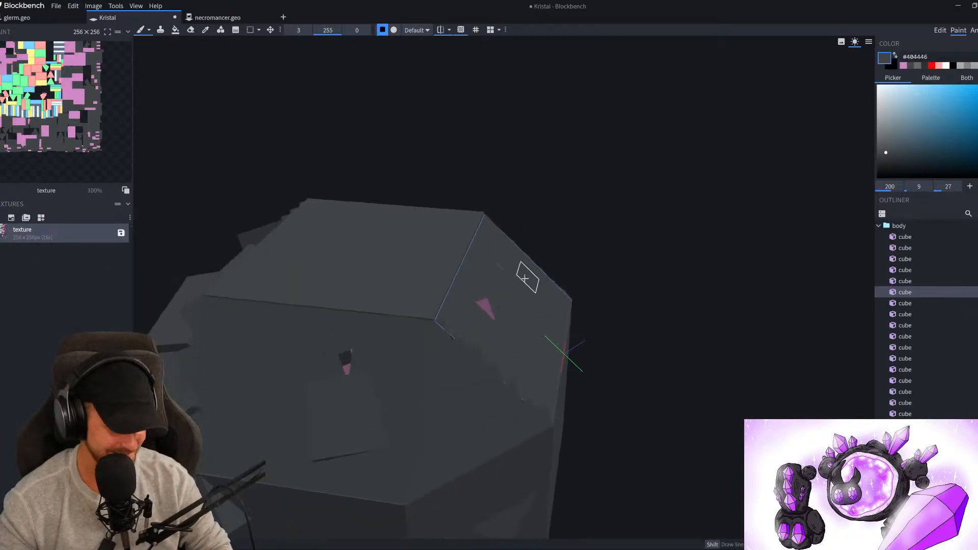
{"action": "left_click", "coordinate": [347, 362]}
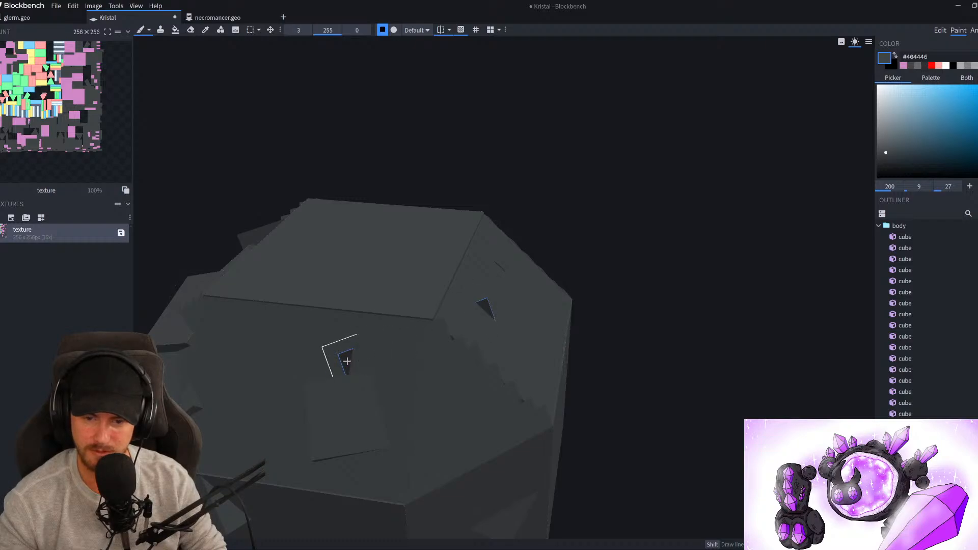
Inspect the repainted shell and its front opening from several sides for leftover pink spots
{"action": "scroll", "coordinate": [502, 294], "scroll_direction": "down", "scroll_amount": 3}
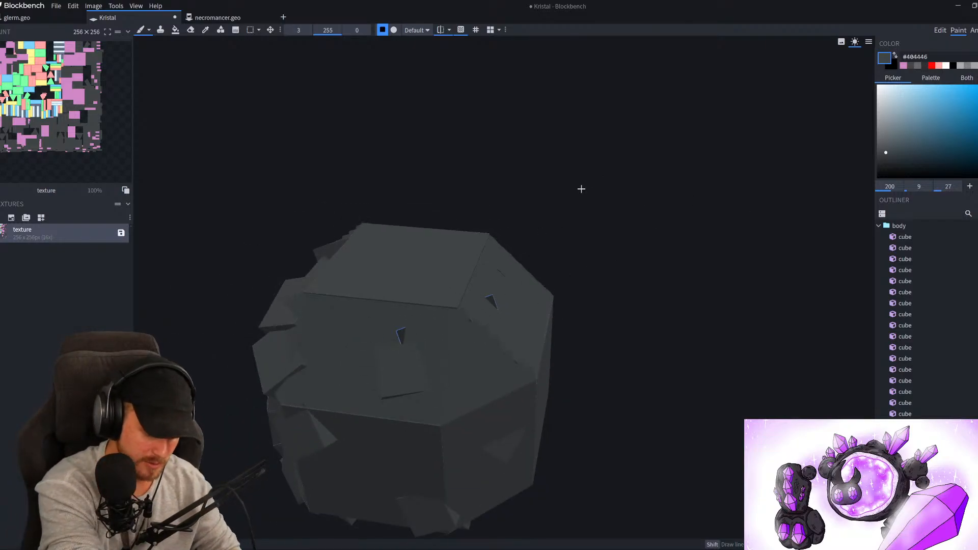
{"action": "scroll", "coordinate": [646, 201], "scroll_direction": "up", "scroll_amount": 3}
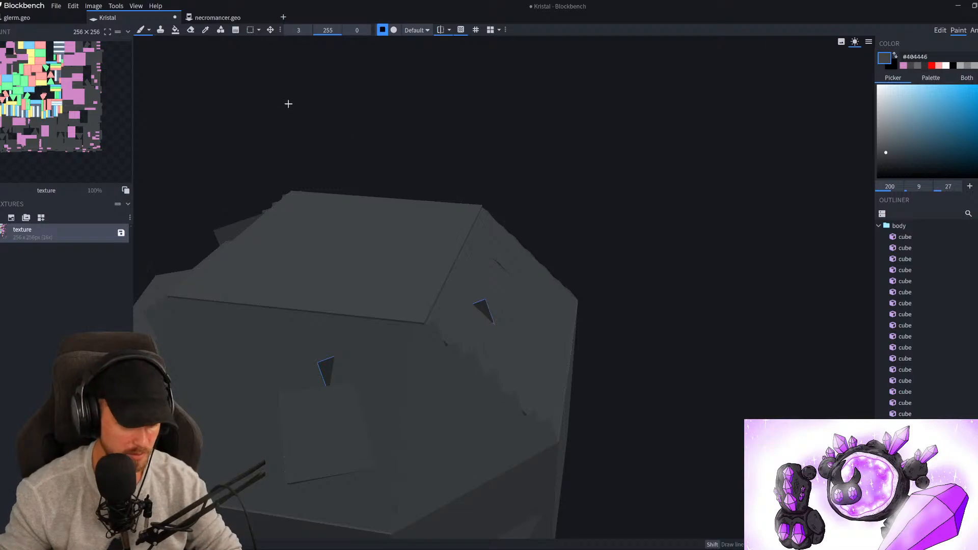
{"action": "key", "text": "e"}
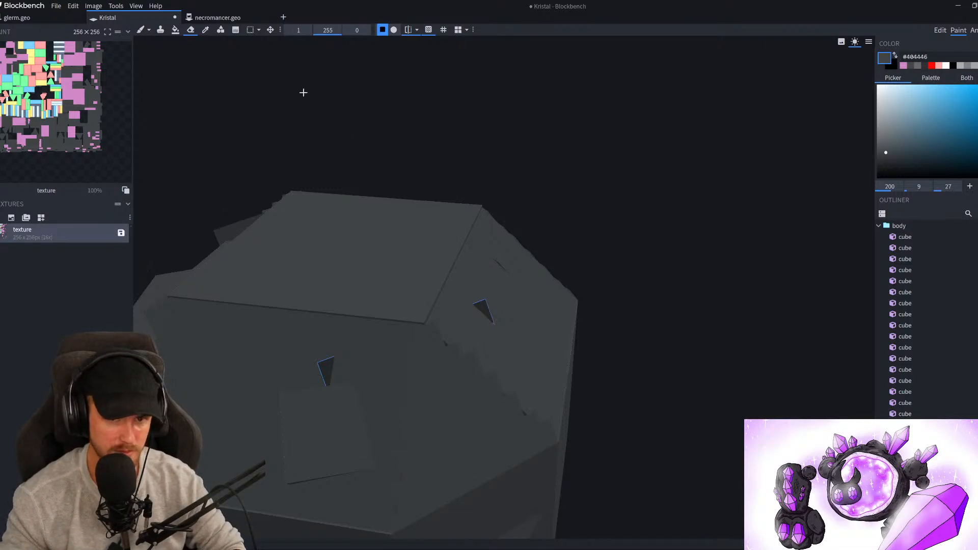
{"action": "key", "text": "b"}
{"action": "left_click_drag", "start_coordinate": [331, 91], "coordinate": [379, 86]}
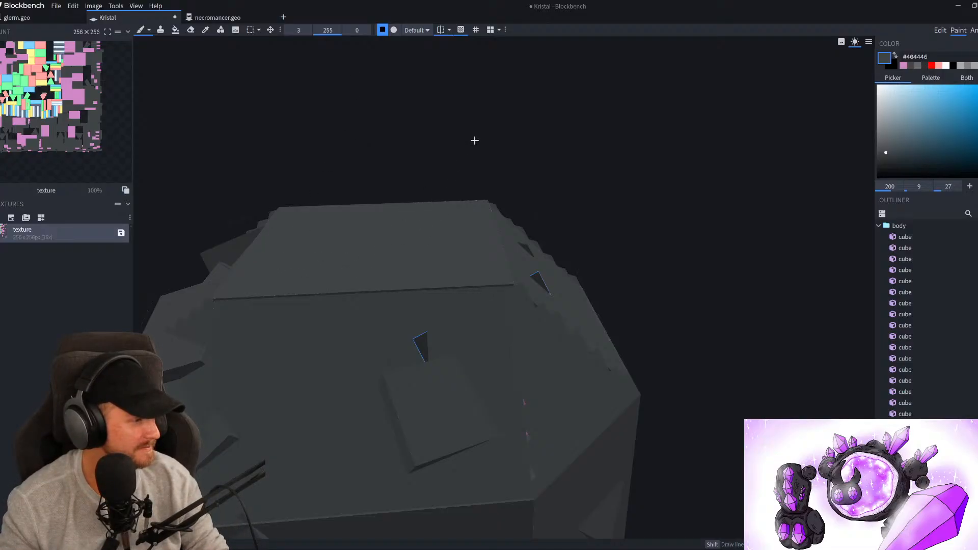
{"action": "left_click_drag", "start_coordinate": [502, 140], "coordinate": [454, 146]}
{"action": "right_click_drag", "start_coordinate": [453, 156], "coordinate": [490, 162]}
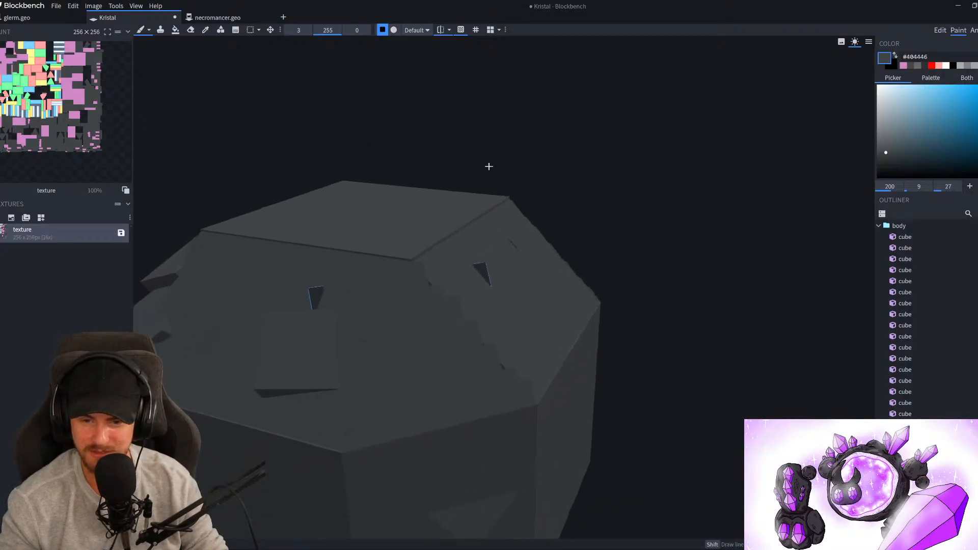
{"action": "scroll", "coordinate": [478, 188], "scroll_direction": "down", "scroll_amount": 5}
{"action": "left_click_drag", "start_coordinate": [473, 192], "coordinate": [688, 205]}
{"action": "scroll", "coordinate": [640, 208], "scroll_direction": "down", "scroll_amount": 5}
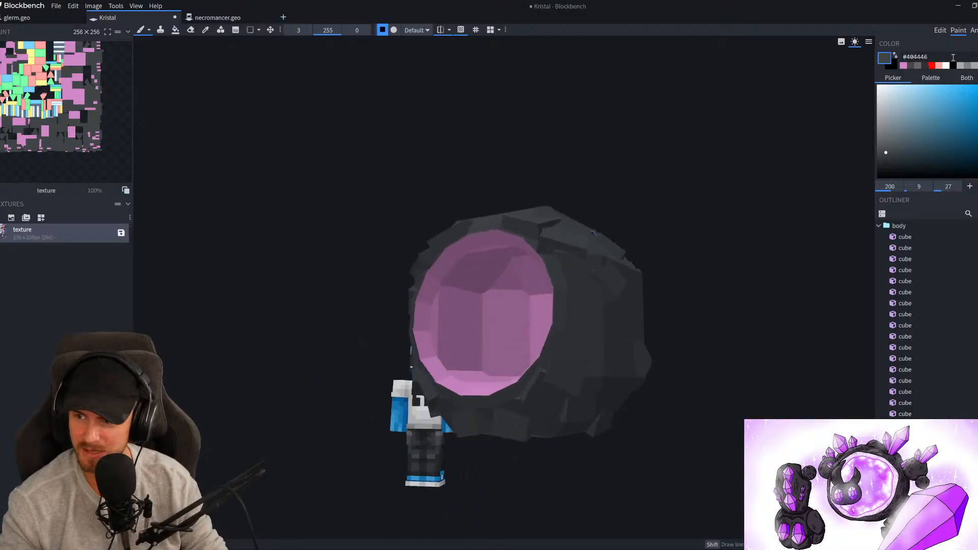
Return to Edit mode, collapse the body bone in the hierarchy and clear the selection
{"action": "left_click", "coordinate": [941, 31]}
{"action": "left_click", "coordinate": [880, 164]}
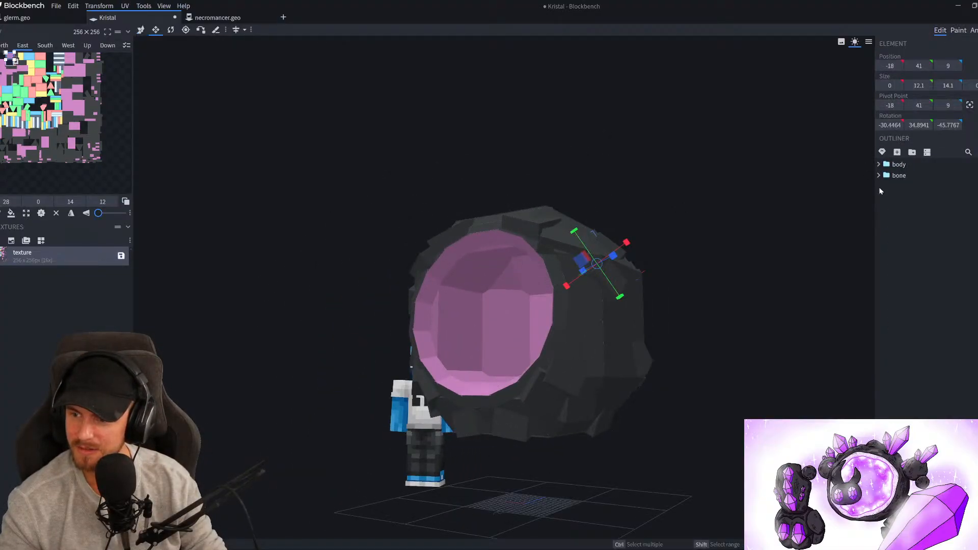
{"action": "left_click", "coordinate": [738, 235]}
{"action": "left_click_drag", "start_coordinate": [738, 235], "coordinate": [634, 250]}
{"action": "scroll", "coordinate": [634, 249], "scroll_direction": "up", "scroll_amount": 2}
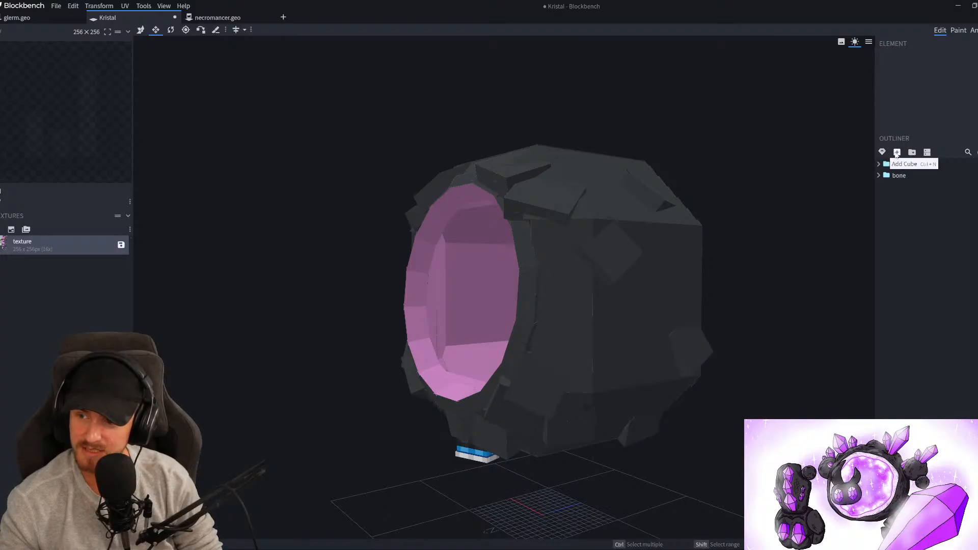
Add a 2 × 2 × 2 cube and move it in front of the cavity opening, at position -1, 34, -25
{"action": "left_click", "coordinate": [897, 153]}
{"action": "left_click_drag", "start_coordinate": [252, 291], "coordinate": [527, 418]}
{"action": "key", "text": "v"}
{"action": "left_click_drag", "start_coordinate": [490, 391], "coordinate": [482, 196]}
{"action": "right_click_drag", "start_coordinate": [374, 295], "coordinate": [469, 360]}
{"action": "left_click_drag", "start_coordinate": [628, 294], "coordinate": [614, 297]}
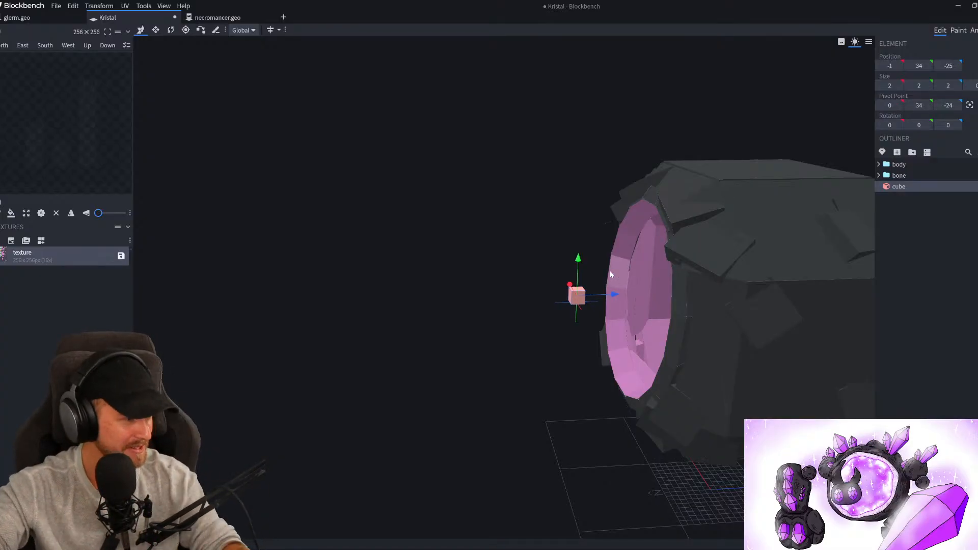
{"action": "left_click_drag", "start_coordinate": [508, 251], "coordinate": [553, 261]}
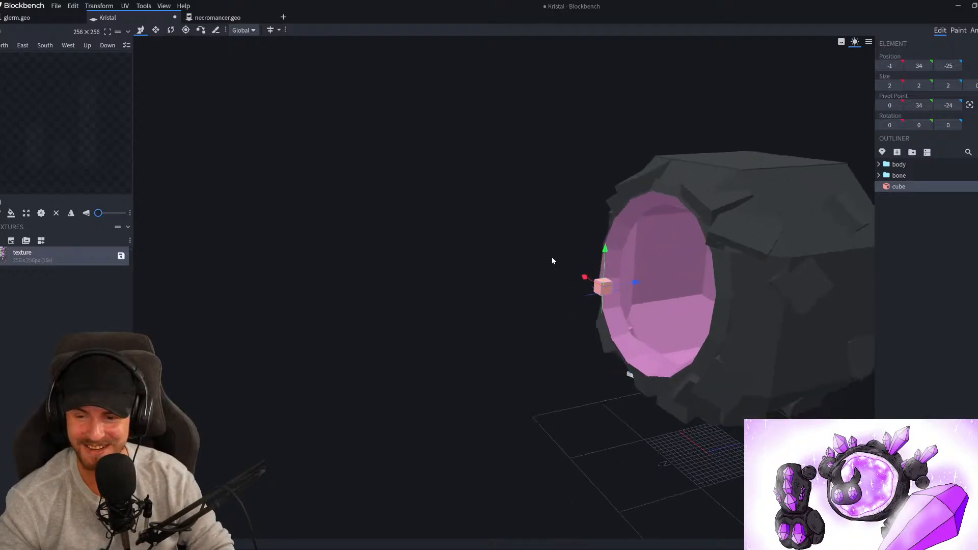
Resize the new cube in front of the cavity to 10 wide, 5 high and 4 deep
{"action": "left_click_drag", "start_coordinate": [545, 294], "coordinate": [447, 352]}
{"action": "key", "text": "s"}
{"action": "left_click_drag", "start_coordinate": [375, 331], "coordinate": [528, 337]}
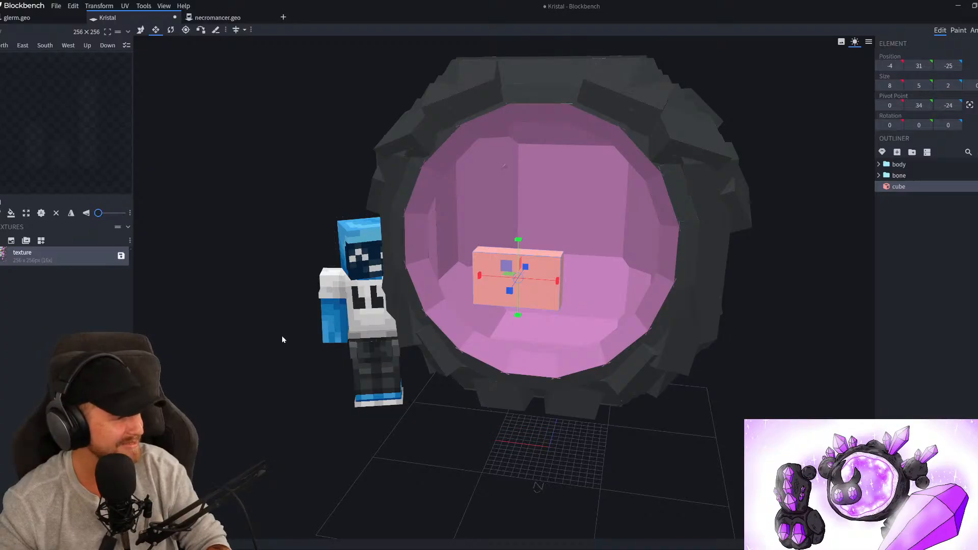
{"action": "left_click_drag", "start_coordinate": [280, 345], "coordinate": [253, 336]}
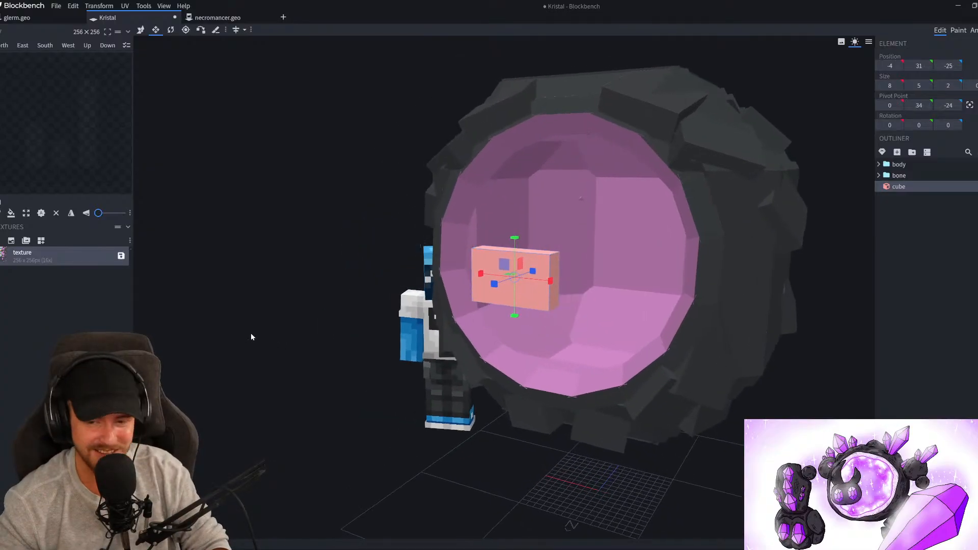
{"action": "scroll", "coordinate": [263, 331], "scroll_direction": "up", "scroll_amount": 2}
{"action": "left_click_drag", "start_coordinate": [351, 281], "coordinate": [301, 319]}
{"action": "left_click_drag", "start_coordinate": [500, 275], "coordinate": [520, 280]}
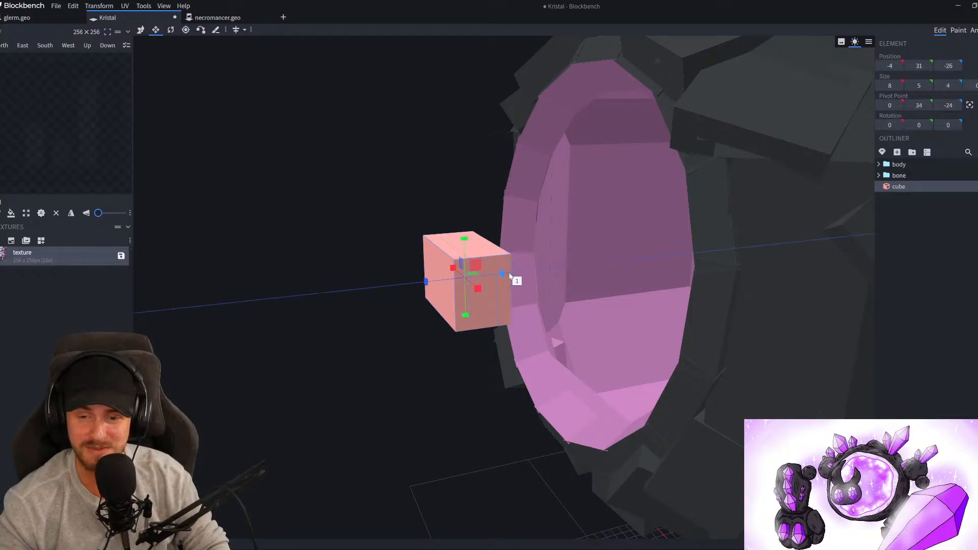
{"action": "left_click_drag", "start_coordinate": [411, 369], "coordinate": [531, 365]}
{"action": "left_click_drag", "start_coordinate": [531, 279], "coordinate": [552, 280]}
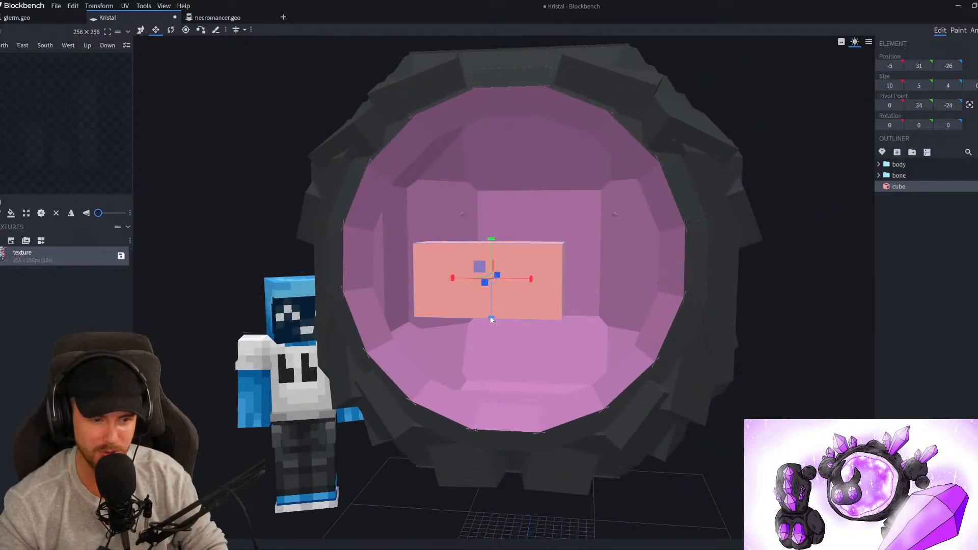
{"action": "scroll", "coordinate": [492, 319], "scroll_direction": "down", "scroll_amount": 5}
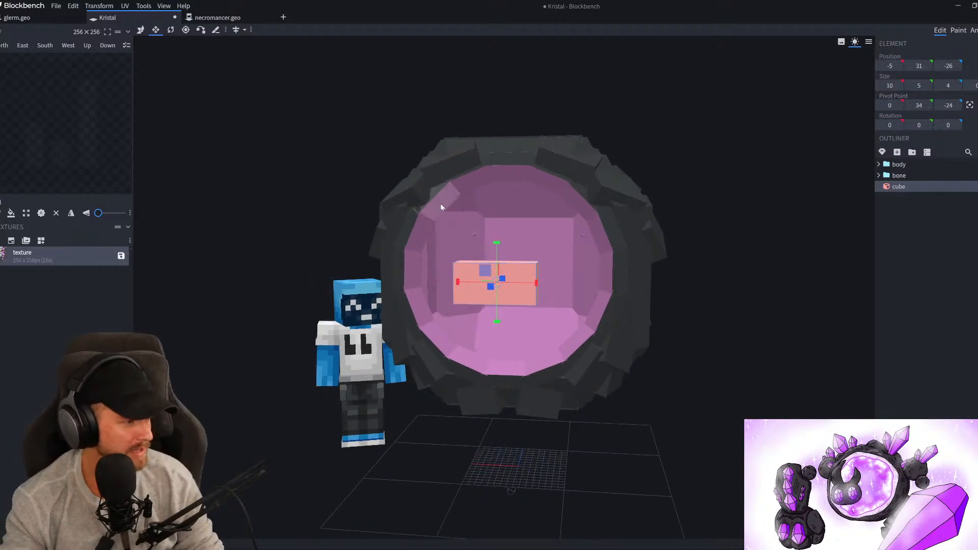
{"action": "scroll", "coordinate": [572, 316], "scroll_direction": "up", "scroll_amount": 4}
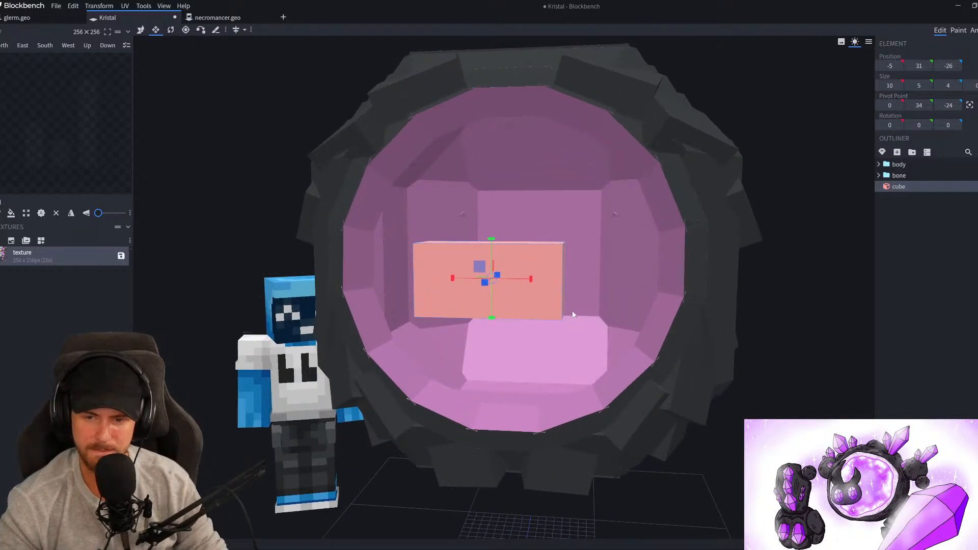
Duplicate the cube, place the copy directly beneath it and reduce the copy's height to 2
{"action": "scroll", "coordinate": [502, 448], "scroll_direction": "down", "scroll_amount": 5}
{"action": "left_click_drag", "start_coordinate": [503, 448], "coordinate": [406, 448]}
{"action": "scroll", "coordinate": [384, 418], "scroll_direction": "up", "scroll_amount": 3}
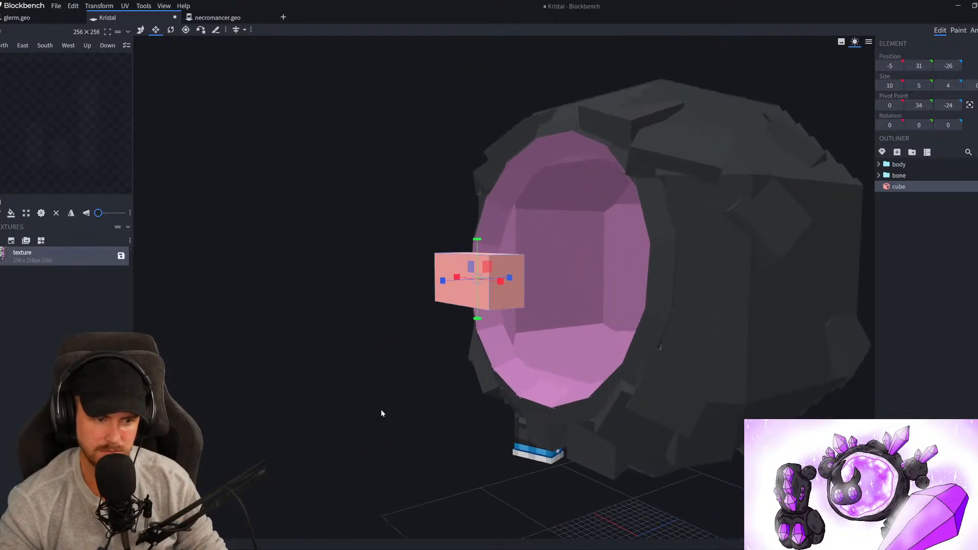
{"action": "right_click_drag", "start_coordinate": [384, 415], "coordinate": [401, 414]}
{"action": "scroll", "coordinate": [400, 393], "scroll_direction": "up", "scroll_amount": 2}
{"action": "left_click_drag", "start_coordinate": [402, 380], "coordinate": [374, 378]}
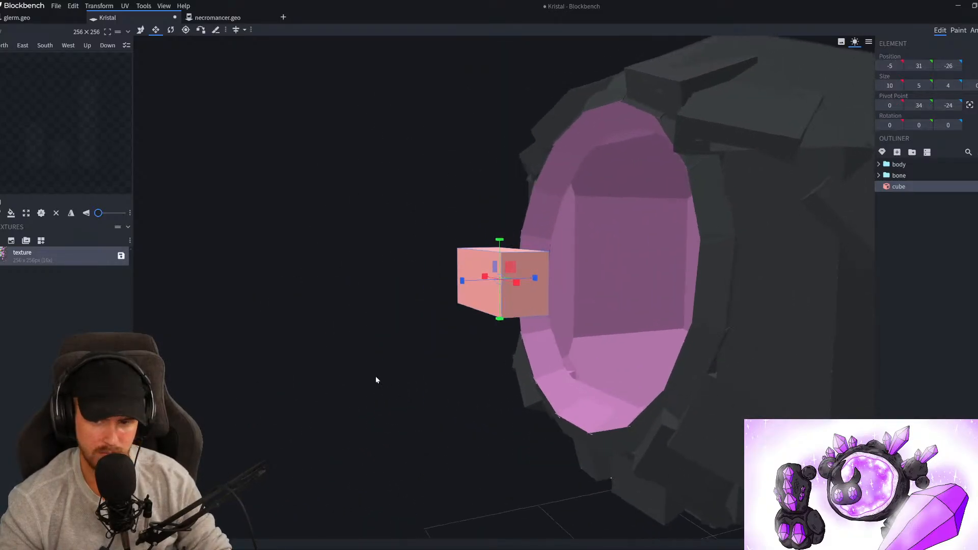
{"action": "key", "text": "ctrl+d"}
{"action": "left_click_drag", "start_coordinate": [500, 239], "coordinate": [503, 316]}
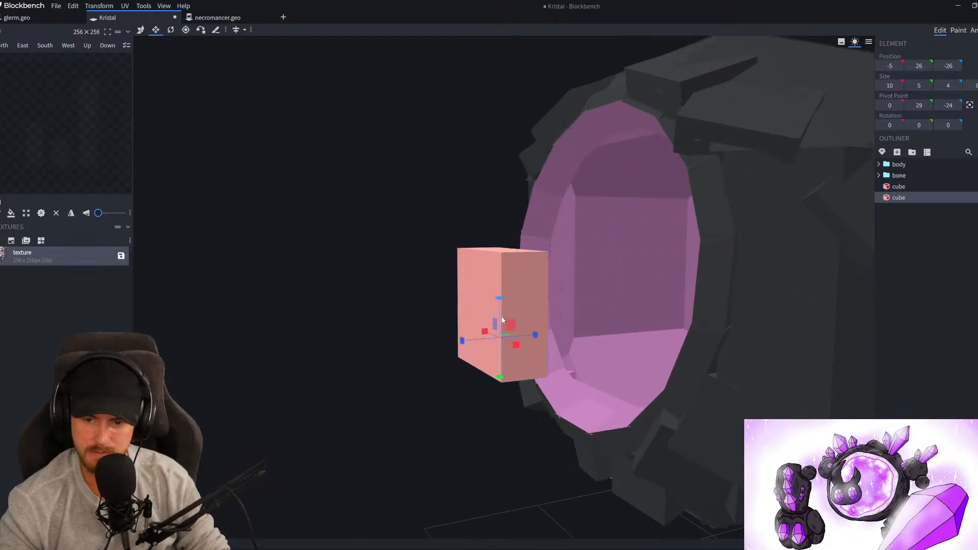
{"action": "left_click_drag", "start_coordinate": [502, 368], "coordinate": [513, 341]}
{"action": "scroll", "coordinate": [340, 432], "scroll_direction": "down", "scroll_amount": 4}
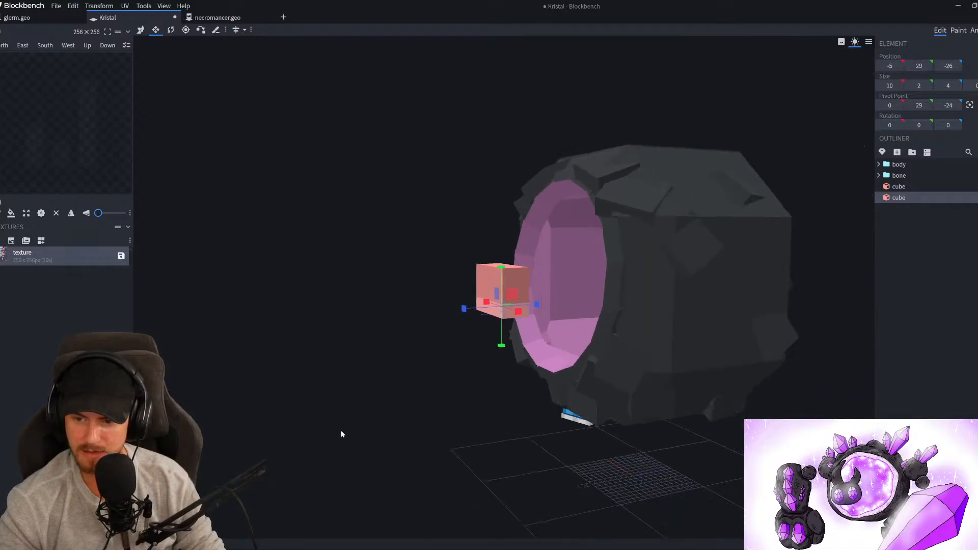
Try narrowing the lower cube symmetrically to a width of 6, and delete that cube
{"action": "left_click_drag", "start_coordinate": [341, 432], "coordinate": [510, 411]}
{"action": "scroll", "coordinate": [505, 409], "scroll_direction": "up", "scroll_amount": 2}
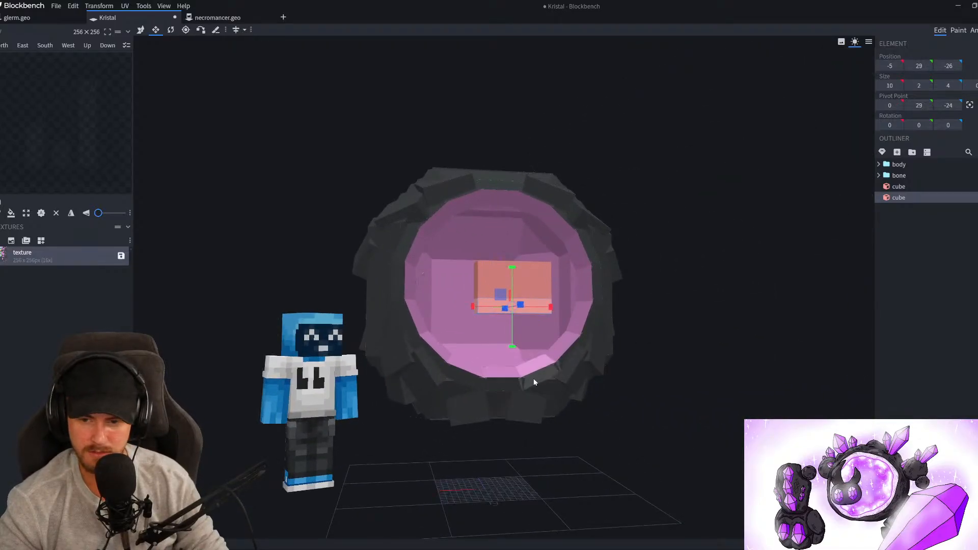
{"action": "scroll", "coordinate": [542, 327], "scroll_direction": "up", "scroll_amount": 2}
{"action": "left_click_drag", "start_coordinate": [554, 314], "coordinate": [533, 316], "text": "alt"}
{"action": "left_click_drag", "start_coordinate": [679, 330], "coordinate": [586, 339]}
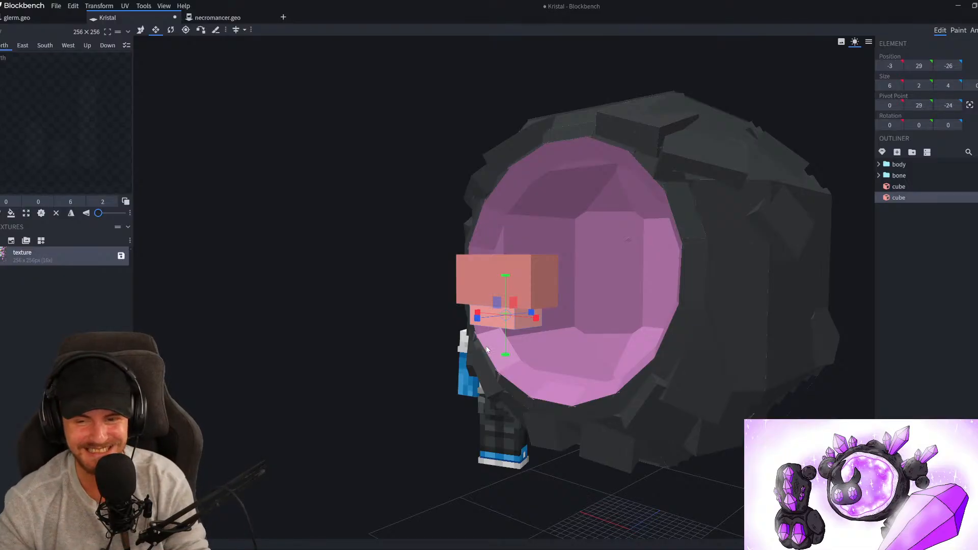
{"action": "key", "text": "Delete"}
Select the remaining cube in front of the cavity and enlarge it symmetrically to 14 × 9 × 6
{"action": "left_click", "coordinate": [524, 291]}
{"action": "left_click_drag", "start_coordinate": [416, 297], "coordinate": [307, 301]}
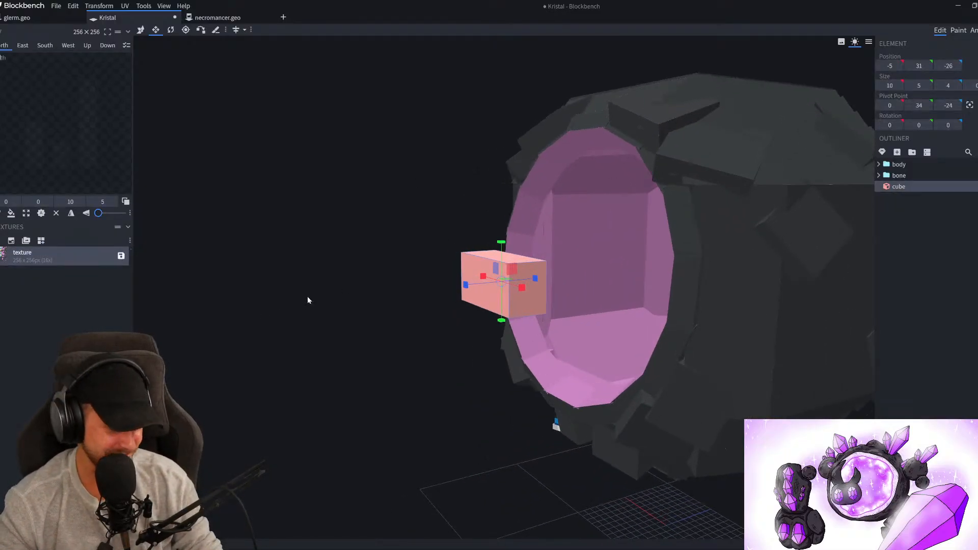
{"action": "left_click_drag", "start_coordinate": [463, 284], "coordinate": [450, 301]}
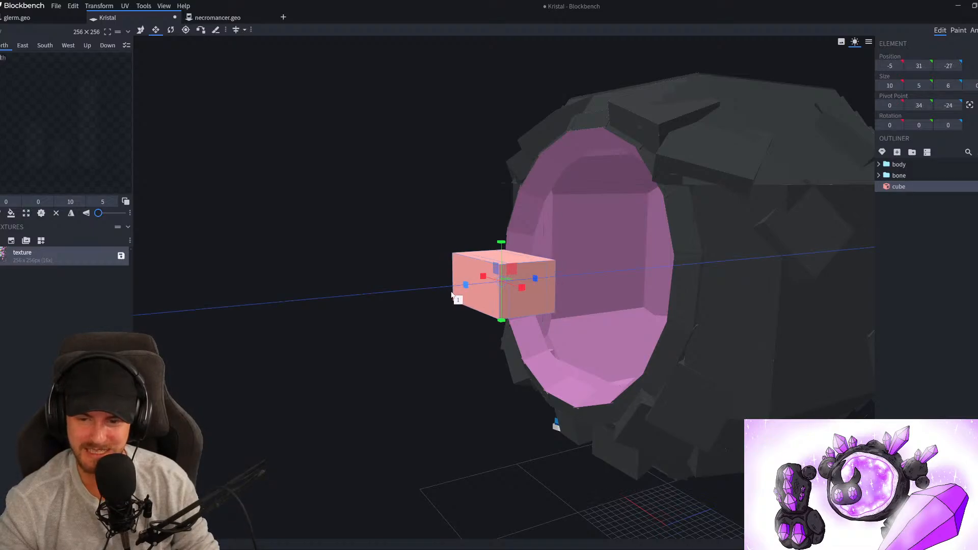
{"action": "left_click_drag", "start_coordinate": [521, 286], "coordinate": [507, 343]}
{"action": "key", "text": "KP_1"}
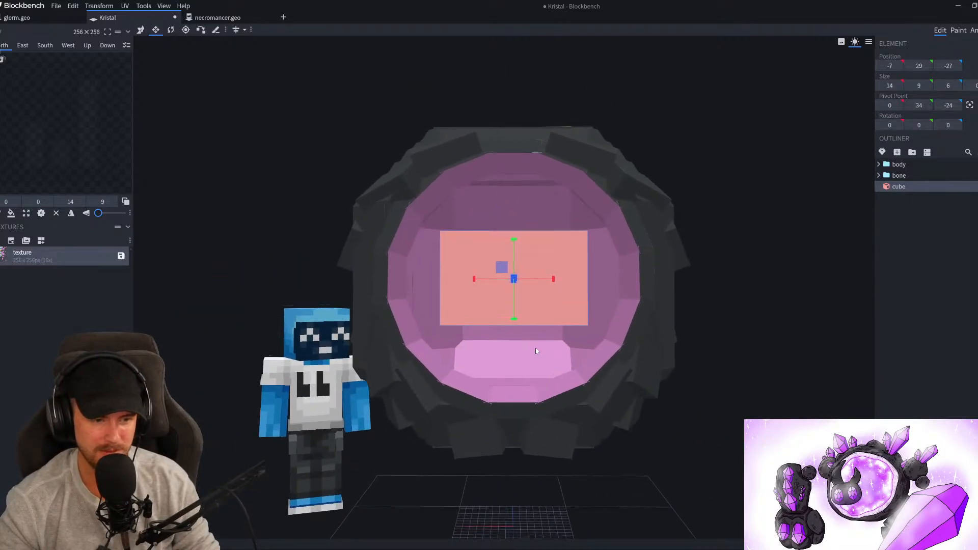
Shrink the cube symmetrically to 12 wide, 8 high and 5 deep
{"action": "scroll", "coordinate": [612, 362], "scroll_direction": "down", "scroll_amount": 4}
{"action": "left_click_drag", "start_coordinate": [651, 370], "coordinate": [629, 403]}
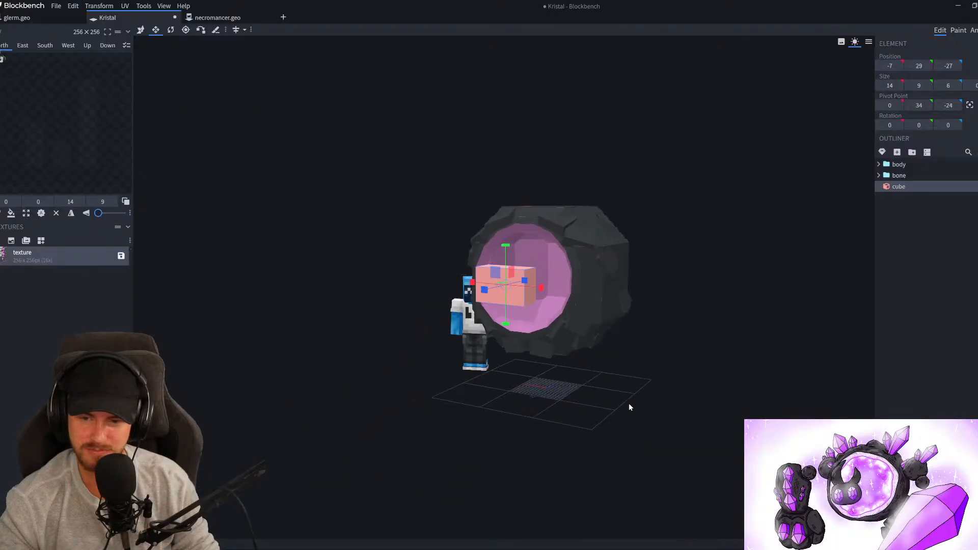
{"action": "left_click_drag", "start_coordinate": [543, 289], "coordinate": [539, 289], "text": "alt"}
{"action": "left_click_drag", "start_coordinate": [520, 345], "coordinate": [468, 357]}
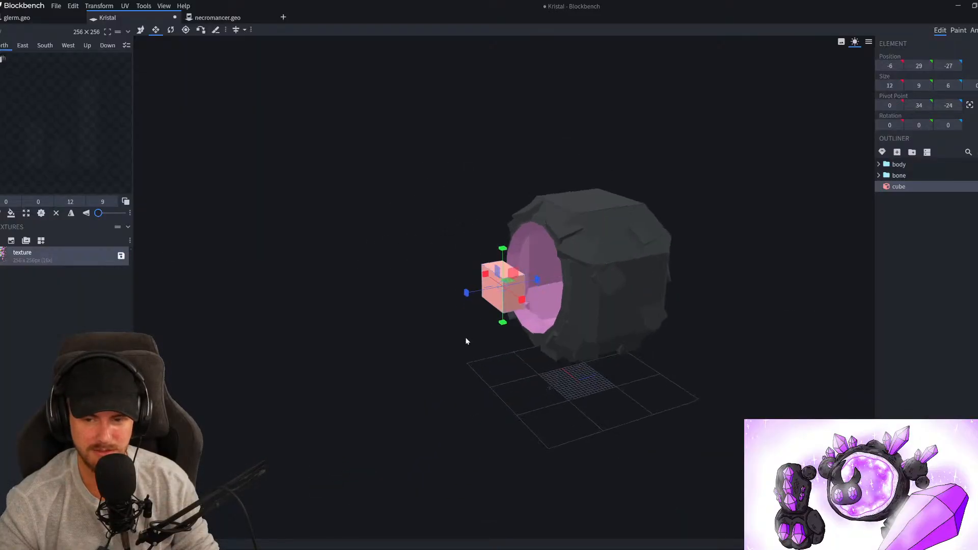
{"action": "left_click_drag", "start_coordinate": [466, 295], "coordinate": [757, 383], "text": "alt"}
{"action": "scroll", "coordinate": [574, 348], "scroll_direction": "up", "scroll_amount": 2}
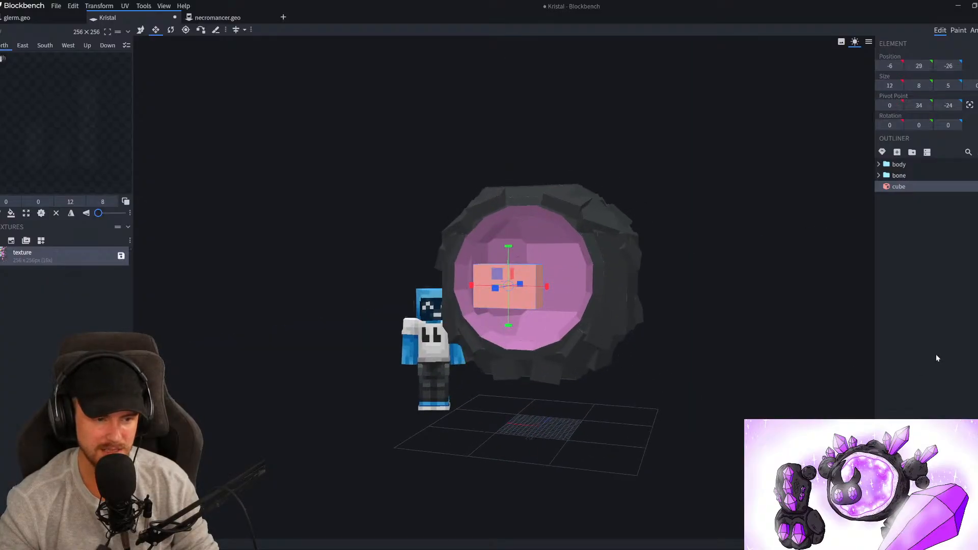
Reduce the cube's height symmetrically to about 5, keeping its width of 12 and depth of 5
{"action": "left_click", "coordinate": [847, 366]}
{"action": "scroll", "coordinate": [713, 428], "scroll_direction": "up", "scroll_amount": 5}
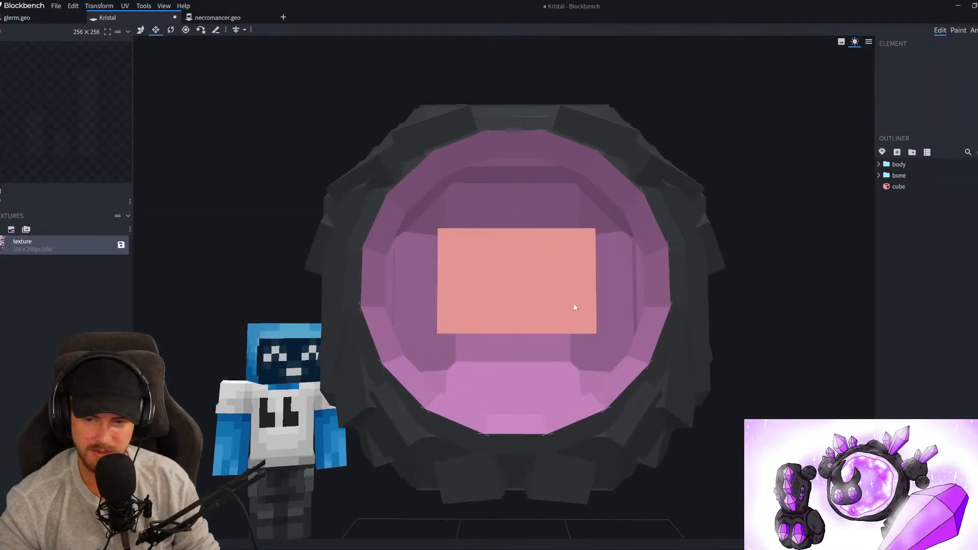
{"action": "left_click", "coordinate": [572, 301]}
{"action": "left_click_drag", "start_coordinate": [517, 244], "coordinate": [516, 256]}
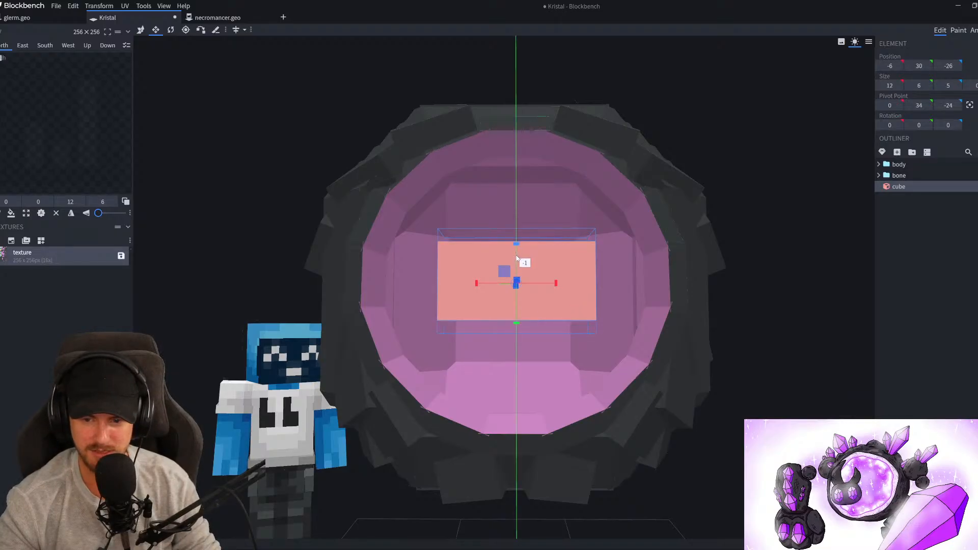
{"action": "left_click_drag", "start_coordinate": [517, 264], "coordinate": [521, 188], "text": "alt"}
Duplicate the cube, stack the copy on top of it and resize the copy to 9 × 1.5 × 5
{"action": "key", "text": "ctrl+d"}
{"action": "key", "text": "v"}
{"action": "key", "text": "s"}
{"action": "left_click_drag", "start_coordinate": [473, 220], "coordinate": [495, 226], "text": "alt"}
{"action": "left_click_drag", "start_coordinate": [516, 182], "coordinate": [518, 210]}
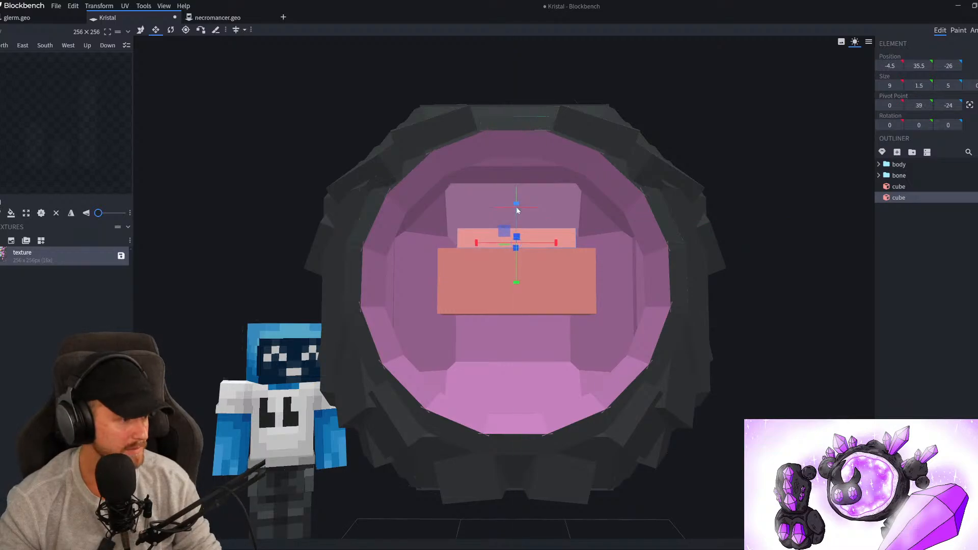
Duplicate the thin top slab and move the copy directly beneath the main cube, at position -4.5, 29, -26
{"action": "key", "text": "ctrl+d"}
{"action": "key", "text": "v"}
{"action": "left_click_drag", "start_coordinate": [509, 212], "coordinate": [517, 288]}
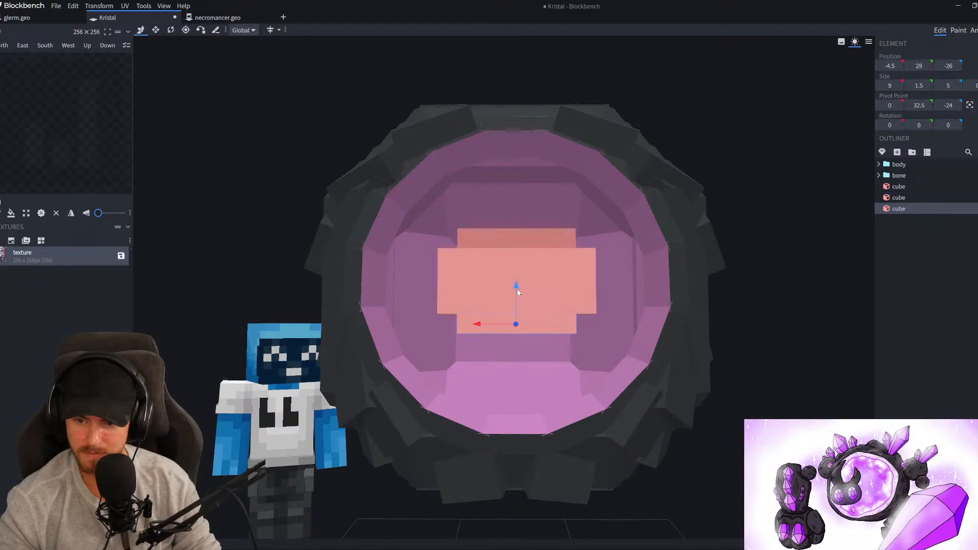
Duplicate the thin bottom slab, move the copy out beside it and shorten it to 4 wide, at position -8.5, 29, -26
{"action": "scroll", "coordinate": [528, 326], "scroll_direction": "down", "scroll_amount": 3}
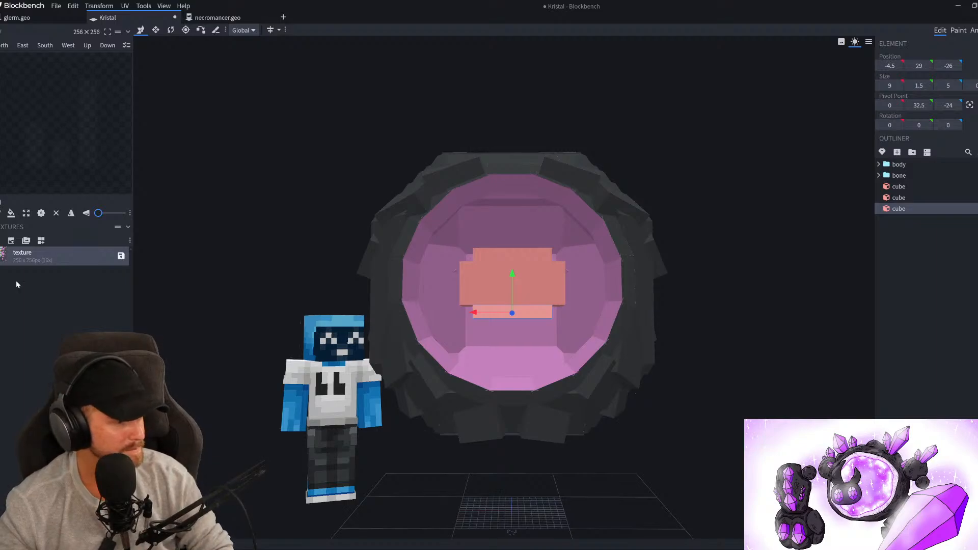
{"action": "mouse_move", "coordinate": [293, 311]}
{"action": "left_mouse_down"}
{"action": "mouse_move", "coordinate": [271, 268]}
{"action": "mouse_move", "coordinate": [294, 323]}
{"action": "left_mouse_up"}
{"action": "left_click_drag", "start_coordinate": [267, 269], "coordinate": [223, 261]}
{"action": "scroll", "coordinate": [516, 367], "scroll_direction": "up", "scroll_amount": 3}
{"action": "scroll", "coordinate": [516, 367], "scroll_direction": "up", "scroll_amount": 4}
{"action": "left_click_drag", "start_coordinate": [281, 283], "coordinate": [306, 301]}
{"action": "key", "text": "ctrl+d"}
{"action": "left_click_drag", "start_coordinate": [468, 370], "coordinate": [655, 376]}
{"action": "key", "text": "s"}
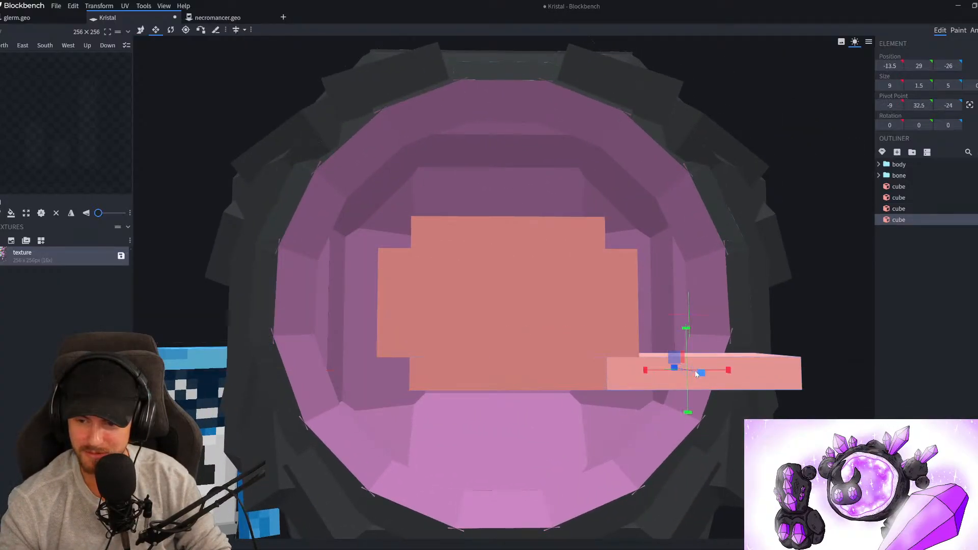
{"action": "left_click_drag", "start_coordinate": [720, 371], "coordinate": [634, 368]}
Extend the head's bottom slab slightly downward and lower the small side cube to Y 28.5, level with the slab's underside
{"action": "key", "text": "p"}
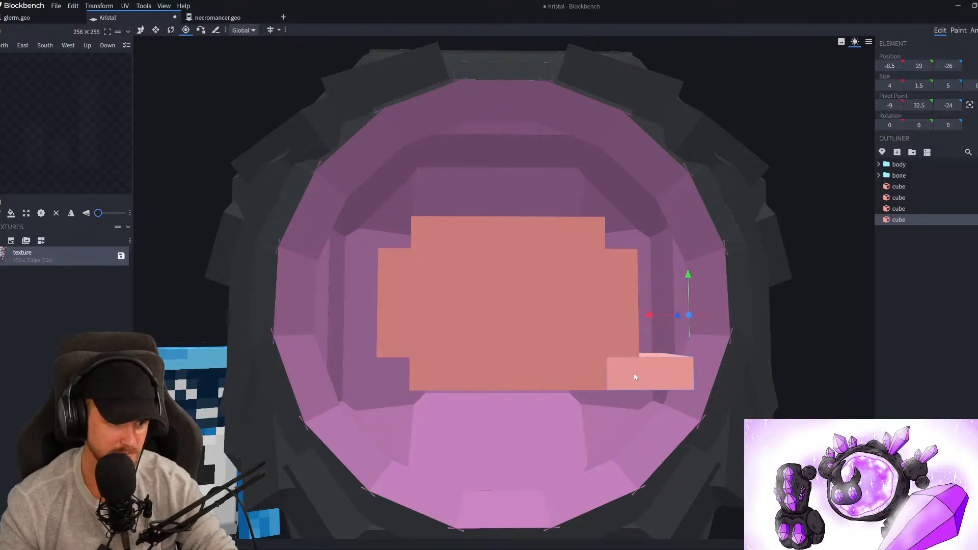
{"action": "right_click_drag", "start_coordinate": [618, 332], "coordinate": [556, 263]}
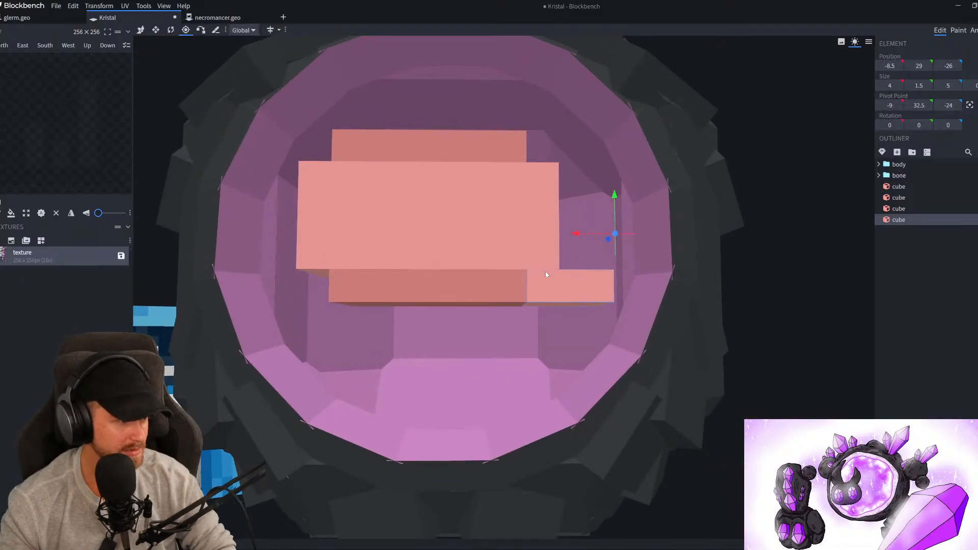
{"action": "left_click", "coordinate": [450, 289]}
{"action": "key", "text": "s"}
{"action": "left_click_drag", "start_coordinate": [433, 321], "coordinate": [437, 336]}
{"action": "left_click", "coordinate": [553, 289]}
{"action": "key", "text": "v"}
{"action": "left_click_drag", "start_coordinate": [563, 264], "coordinate": [563, 276]}
Place the small cube's pivot at -4.5, 28.5, -24, rotate it -52.5° about Z and shorten it to 2.5 as a corner chamfer
{"action": "key", "text": "p"}
{"action": "left_click_drag", "start_coordinate": [615, 232], "coordinate": [617, 285]}
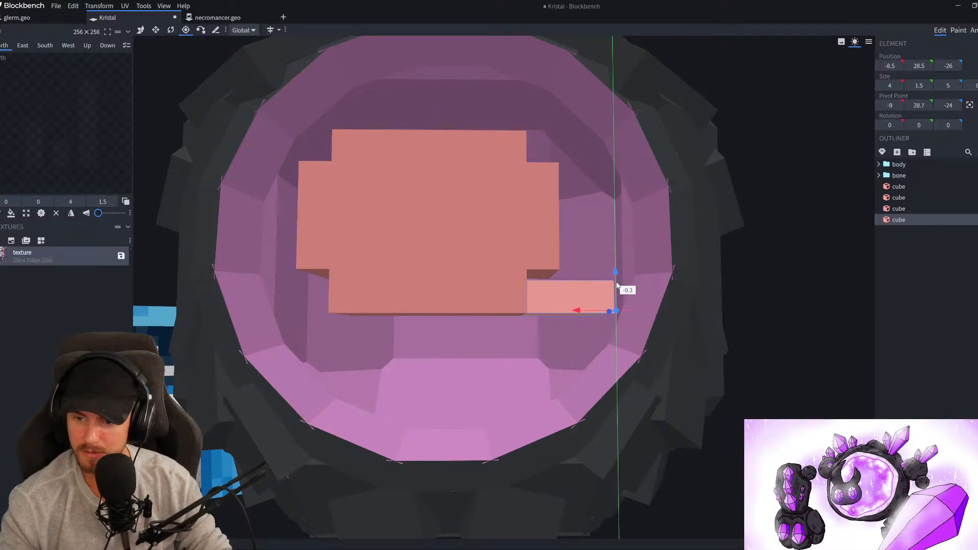
{"action": "left_click_drag", "start_coordinate": [577, 314], "coordinate": [500, 322]}
{"action": "left_click_drag", "start_coordinate": [755, 318], "coordinate": [556, 313]}
{"action": "key", "text": "r"}
{"action": "scroll", "coordinate": [637, 293], "scroll_direction": "down", "scroll_amount": 4}
{"action": "scroll", "coordinate": [789, 263], "scroll_direction": "up", "scroll_amount": 5}
{"action": "key", "text": "v"}
{"action": "left_click_drag", "start_coordinate": [580, 235], "coordinate": [559, 274]}
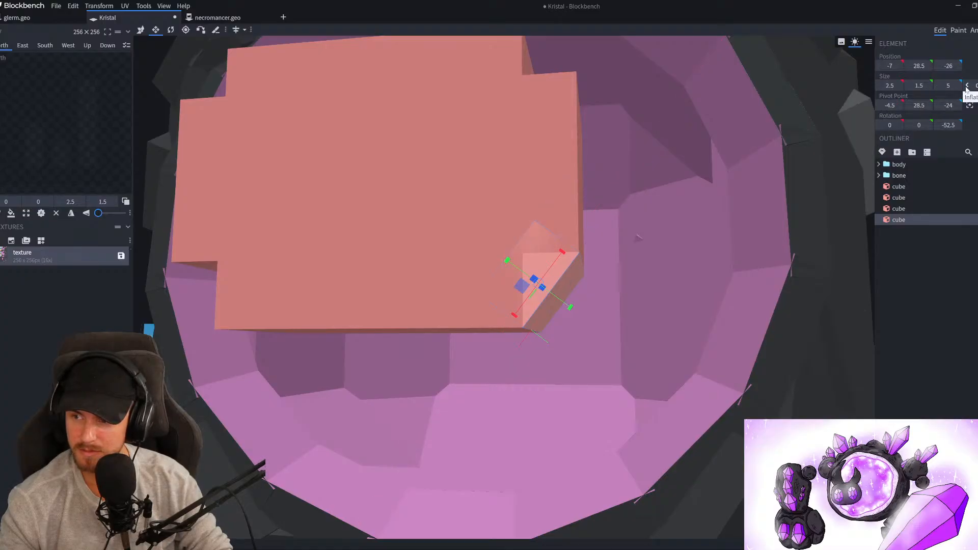
Enlarge the chamfer cube to 2.7 × 1.6 so it fills the corner between the main cube and the bottom slab
{"action": "scroll", "coordinate": [572, 327], "scroll_direction": "down", "scroll_amount": 3}
{"action": "scroll", "coordinate": [572, 327], "scroll_direction": "up", "scroll_amount": 5}
{"action": "key", "text": "v"}
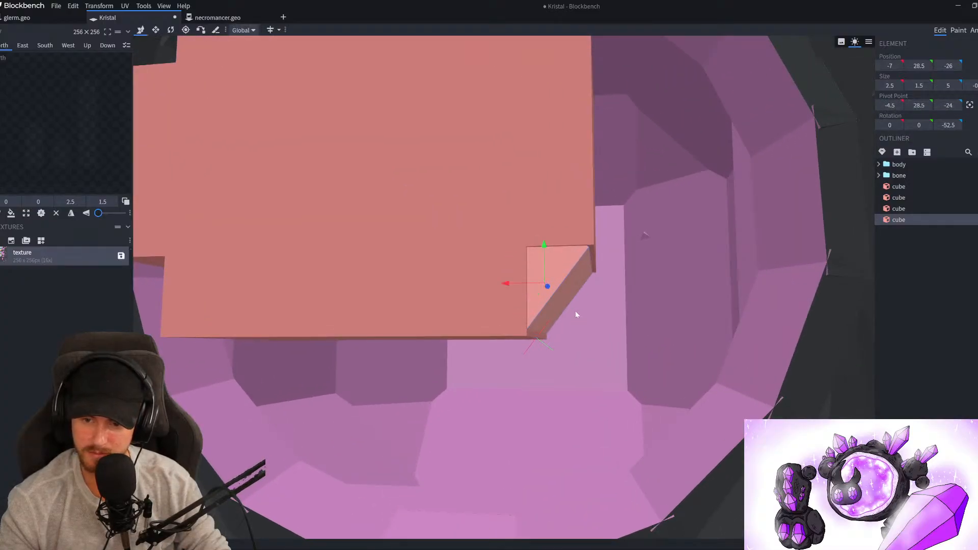
{"action": "key", "text": "s"}
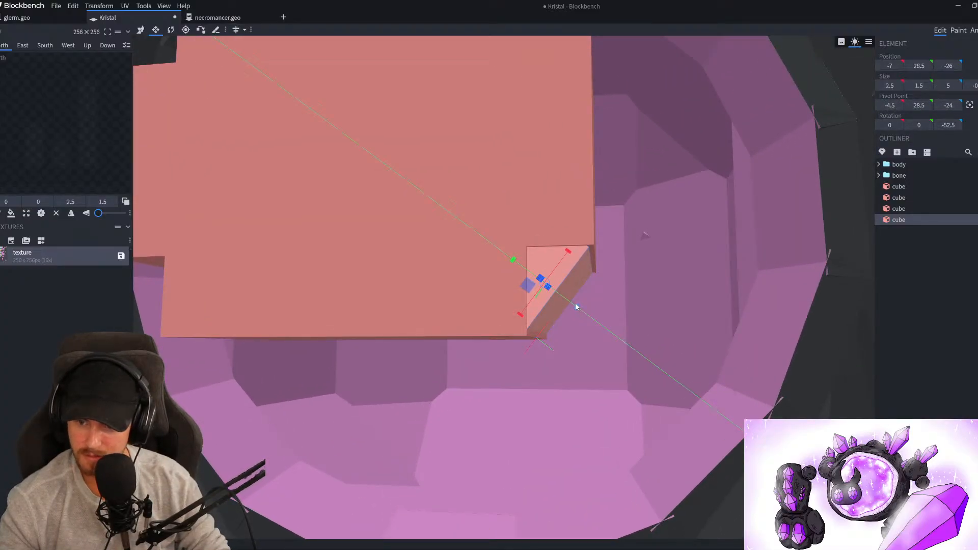
{"action": "left_click_drag", "start_coordinate": [576, 307], "coordinate": [578, 309]}
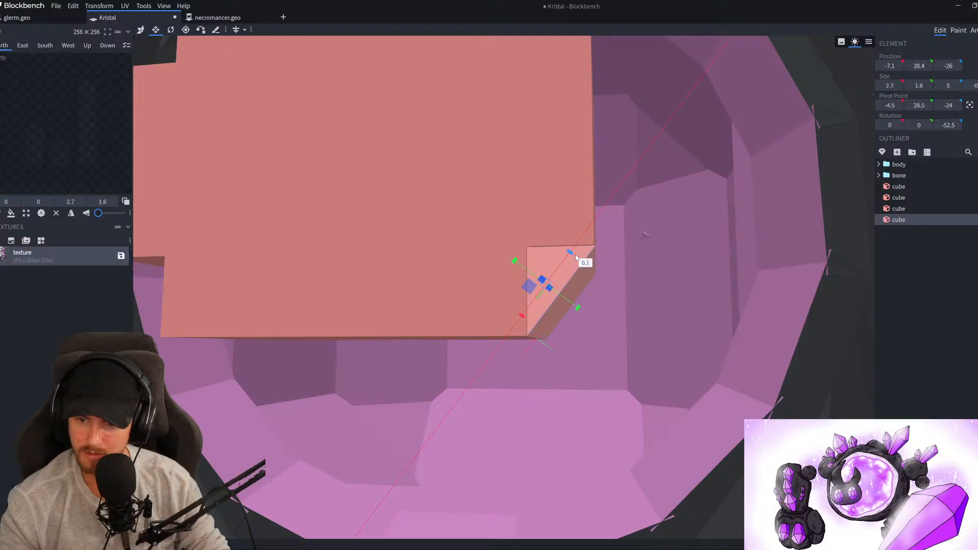
Duplicate the chamfer cube and flip the copy across the X axis to the opposite lower corner
{"action": "scroll", "coordinate": [576, 257], "scroll_direction": "down", "scroll_amount": 5}
{"action": "key", "text": "v"}
{"action": "key", "text": "ctrl+d"}
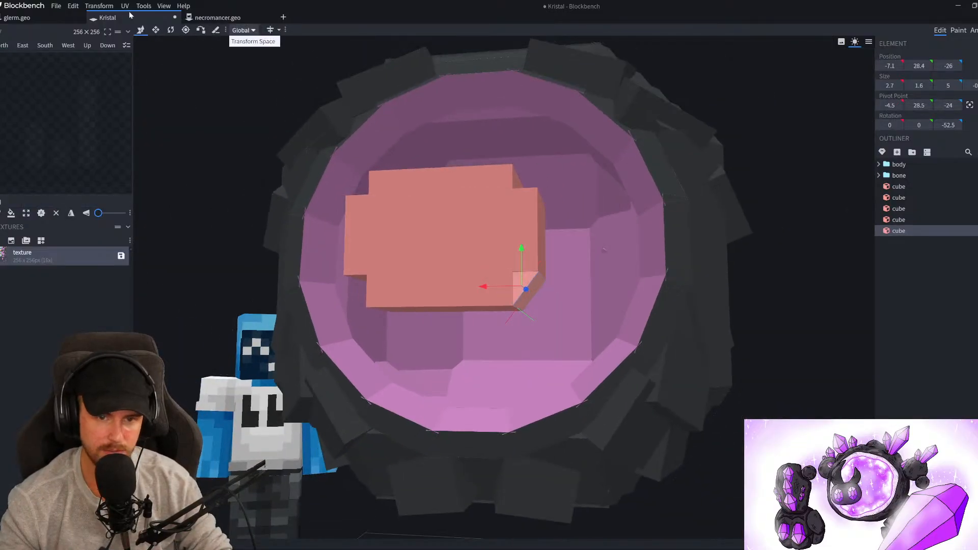
{"action": "left_click", "coordinate": [99, 6]}
{"action": "left_click", "coordinate": [153, 32]}
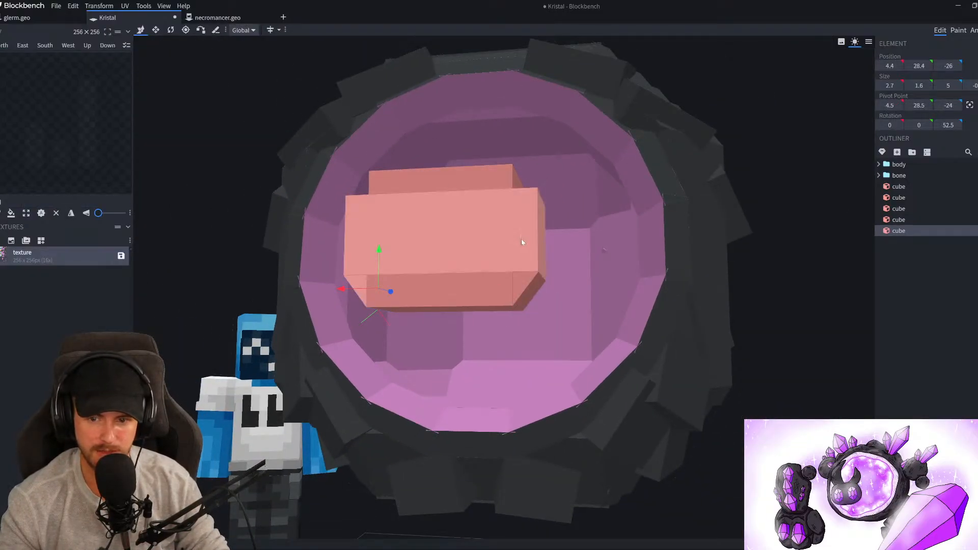
Duplicate both lower chamfer cubes, flip the copies across the Y axis and raise them to the head's upper corners at Y 36
{"action": "left_click", "coordinate": [531, 283], "text": "shift"}
{"action": "key", "text": "ctrl+d"}
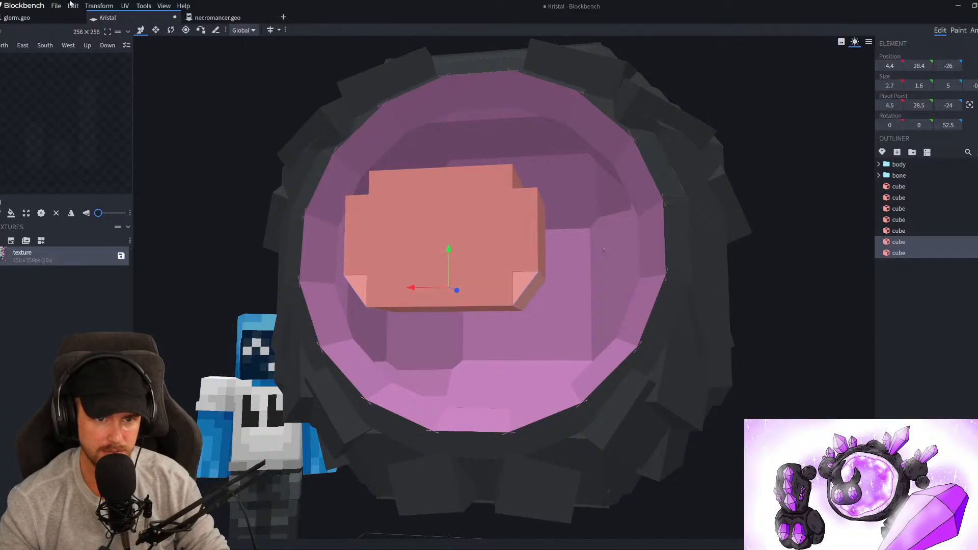
{"action": "left_click", "coordinate": [97, 5]}
{"action": "left_click", "coordinate": [156, 50]}
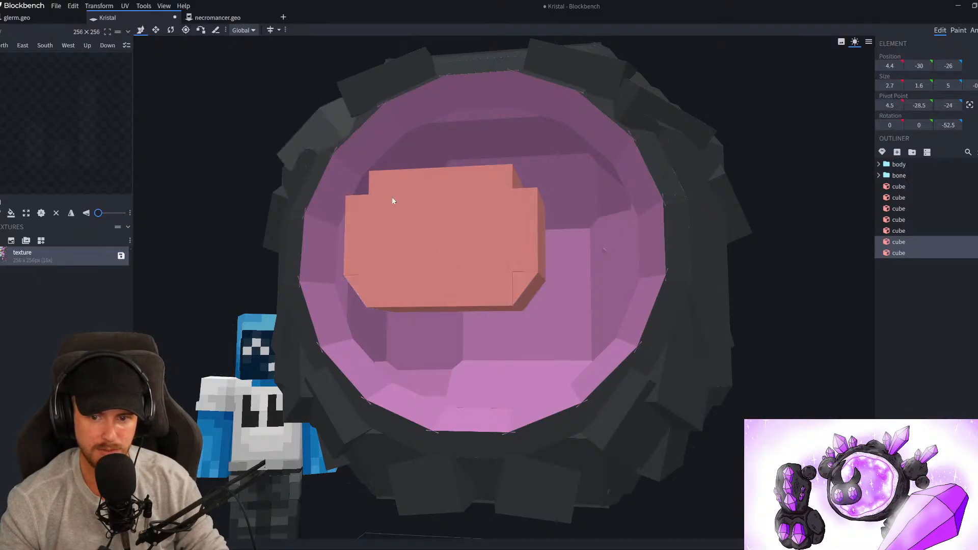
{"action": "scroll", "coordinate": [508, 375], "scroll_direction": "down", "scroll_amount": 10}
{"action": "left_click_drag", "start_coordinate": [495, 430], "coordinate": [489, 240]}
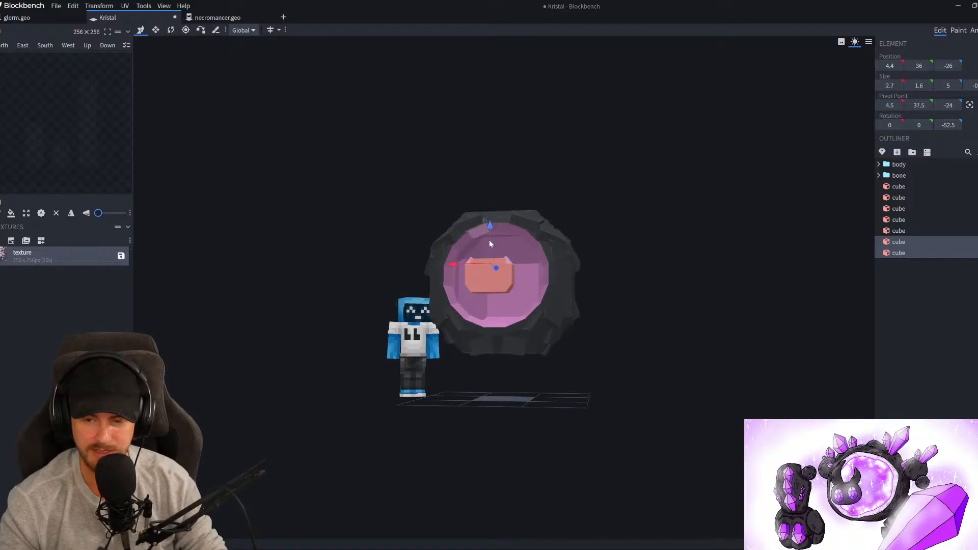
{"action": "scroll", "coordinate": [489, 240], "scroll_direction": "up", "scroll_amount": 5}
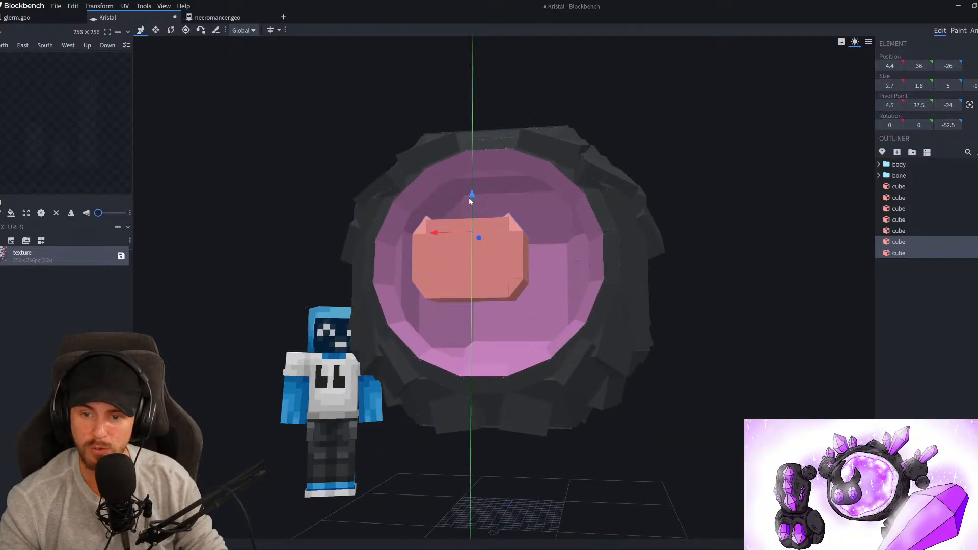
Extend the head's top slab upward to a height of 2 to match the upper chamfers
{"action": "scroll", "coordinate": [570, 279], "scroll_direction": "down", "scroll_amount": 5}
{"action": "mouse_move", "coordinate": [655, 299]}
{"action": "left_mouse_down"}
{"action": "mouse_move", "coordinate": [762, 303]}
{"action": "mouse_move", "coordinate": [638, 295]}
{"action": "mouse_move", "coordinate": [662, 295]}
{"action": "left_mouse_up"}
{"action": "scroll", "coordinate": [621, 288], "scroll_direction": "up", "scroll_amount": 3}
{"action": "scroll", "coordinate": [621, 288], "scroll_direction": "up", "scroll_amount": 8}
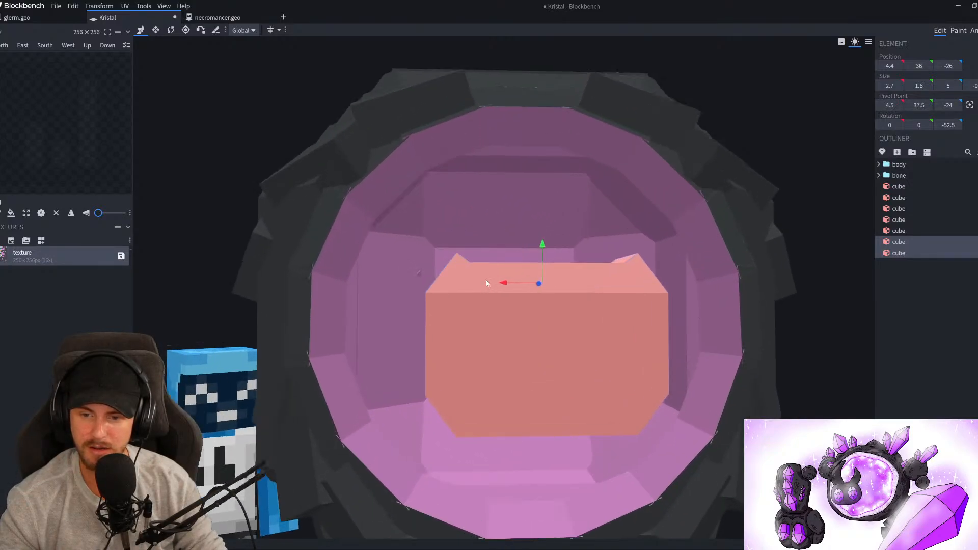
{"action": "left_click", "coordinate": [450, 284]}
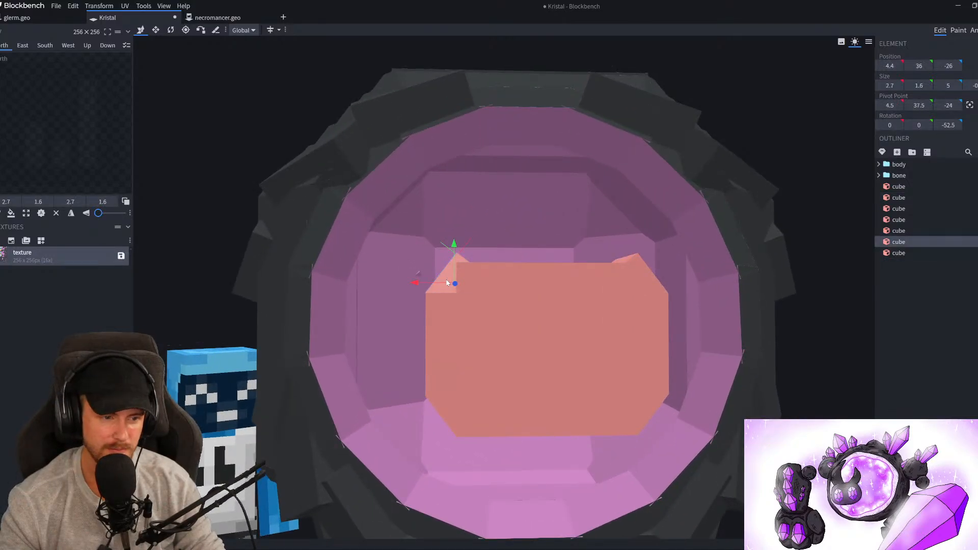
{"action": "scroll", "coordinate": [446, 284], "scroll_direction": "down", "scroll_amount": 2}
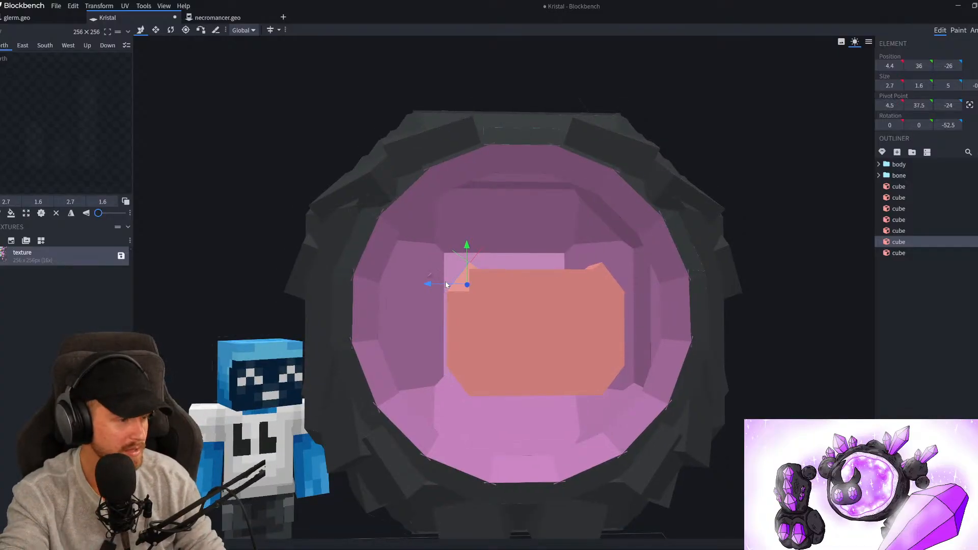
{"action": "left_click", "coordinate": [542, 279]}
{"action": "key", "text": "s"}
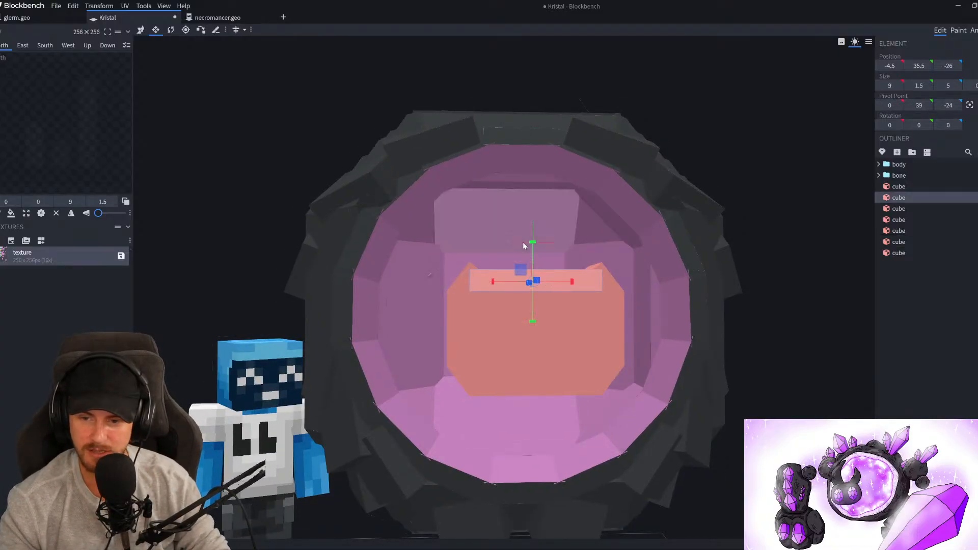
{"action": "left_click_drag", "start_coordinate": [530, 249], "coordinate": [533, 243]}
{"action": "left_click_drag", "start_coordinate": [533, 244], "coordinate": [533, 250]}
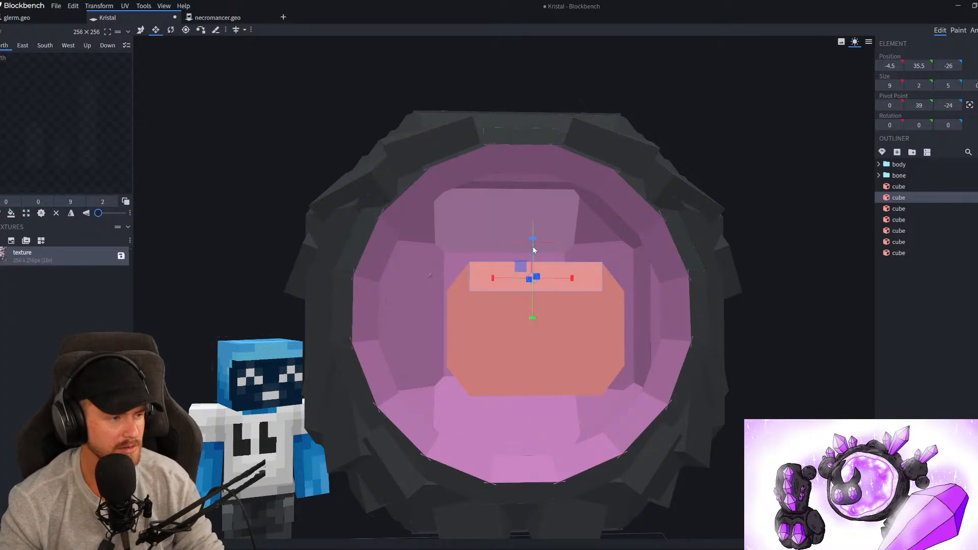
Deselect everything and examine the chamfered head against the rock body from the front and the side
{"action": "scroll", "coordinate": [533, 246], "scroll_direction": "down", "scroll_amount": 5}
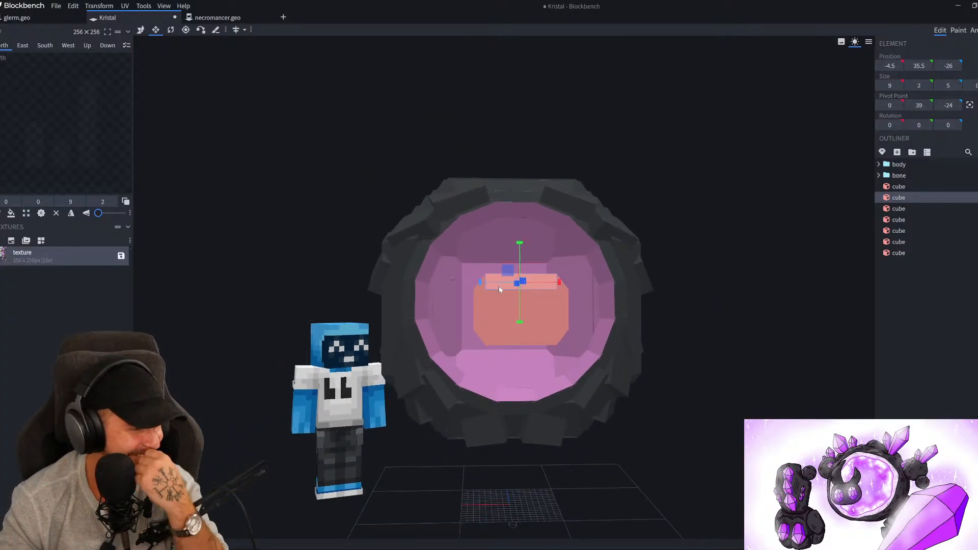
{"action": "left_click_drag", "start_coordinate": [781, 374], "coordinate": [893, 353]}
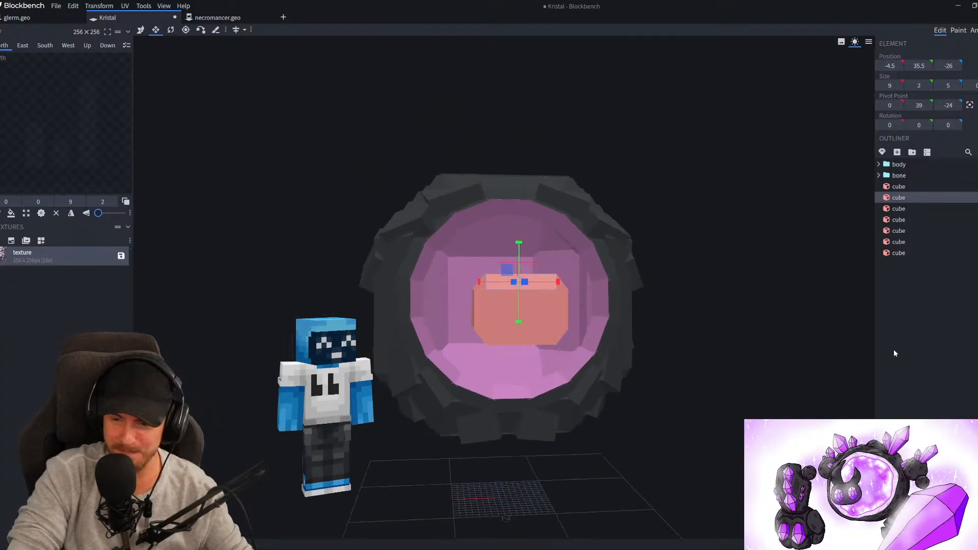
{"action": "left_click", "coordinate": [893, 353]}
{"action": "scroll", "coordinate": [786, 345], "scroll_direction": "down", "scroll_amount": 3}
{"action": "left_click_drag", "start_coordinate": [786, 345], "coordinate": [727, 335]}
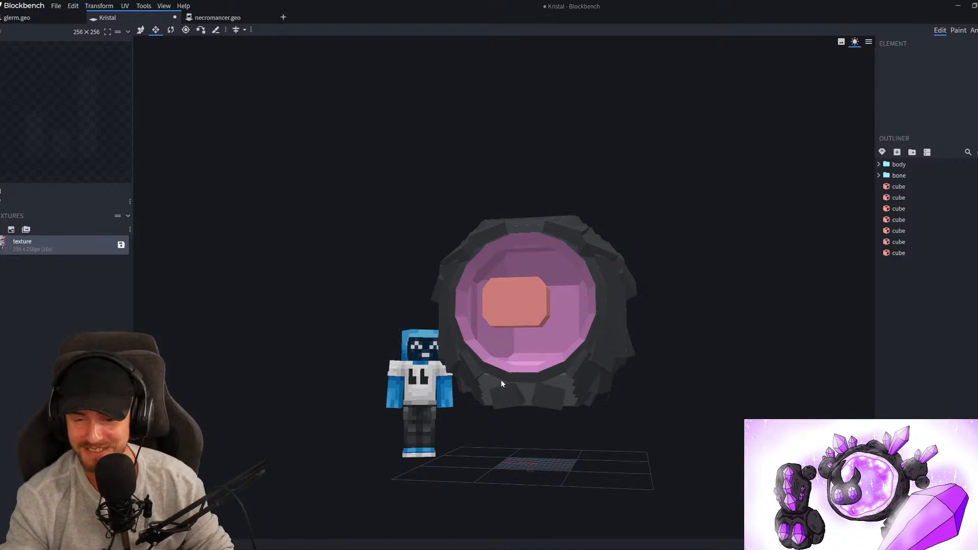
{"action": "scroll", "coordinate": [541, 396], "scroll_direction": "up", "scroll_amount": 4}
{"action": "left_click_drag", "start_coordinate": [358, 288], "coordinate": [293, 300]}
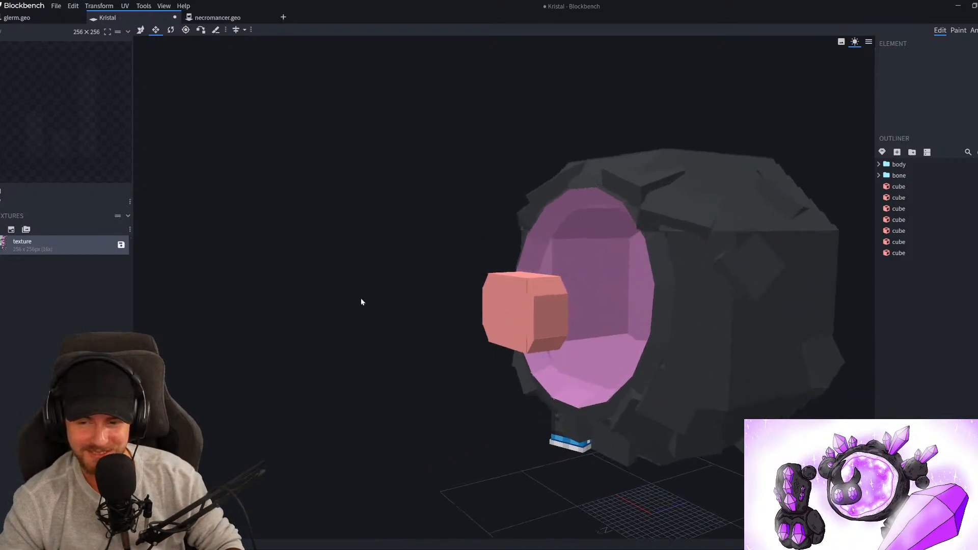
Duplicate the main head cube, move the copy to the front and reduce its depth to 1.5, at position -6, 30.5, -27.5
{"action": "scroll", "coordinate": [438, 313], "scroll_direction": "up", "scroll_amount": 4}
{"action": "left_click", "coordinate": [504, 327]}
{"action": "mouse_move", "coordinate": [379, 313]}
{"action": "left_mouse_down"}
{"action": "mouse_move", "coordinate": [390, 308]}
{"action": "mouse_move", "coordinate": [363, 311]}
{"action": "left_mouse_up"}
{"action": "scroll", "coordinate": [391, 309], "scroll_direction": "up", "scroll_amount": 2}
{"action": "key", "text": "ctrl+d"}
{"action": "key", "text": "v"}
{"action": "left_click_drag", "start_coordinate": [585, 319], "coordinate": [500, 329]}
{"action": "key", "text": "s"}
{"action": "left_click_drag", "start_coordinate": [442, 323], "coordinate": [470, 326]}
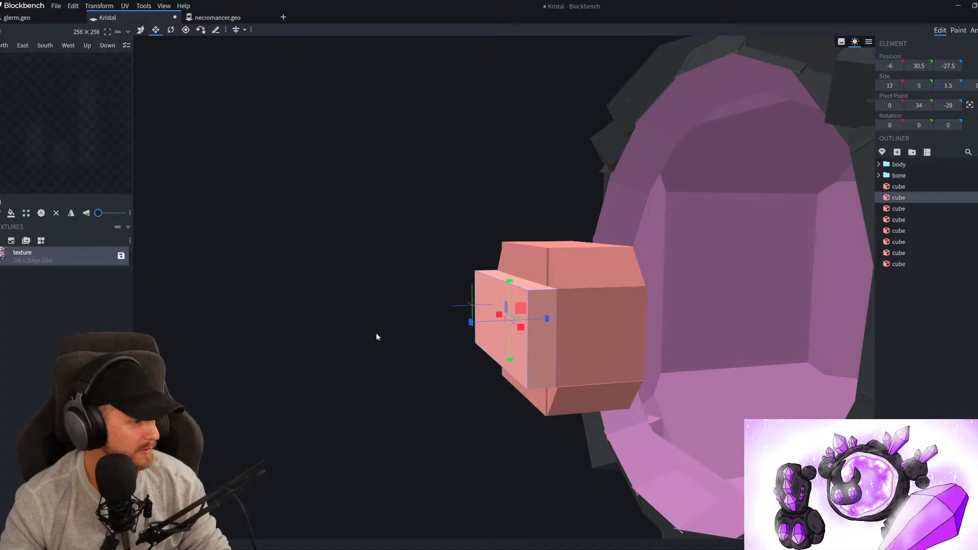
Narrow the front slab symmetrically to 9 wide
{"action": "left_click_drag", "start_coordinate": [376, 349], "coordinate": [534, 360]}
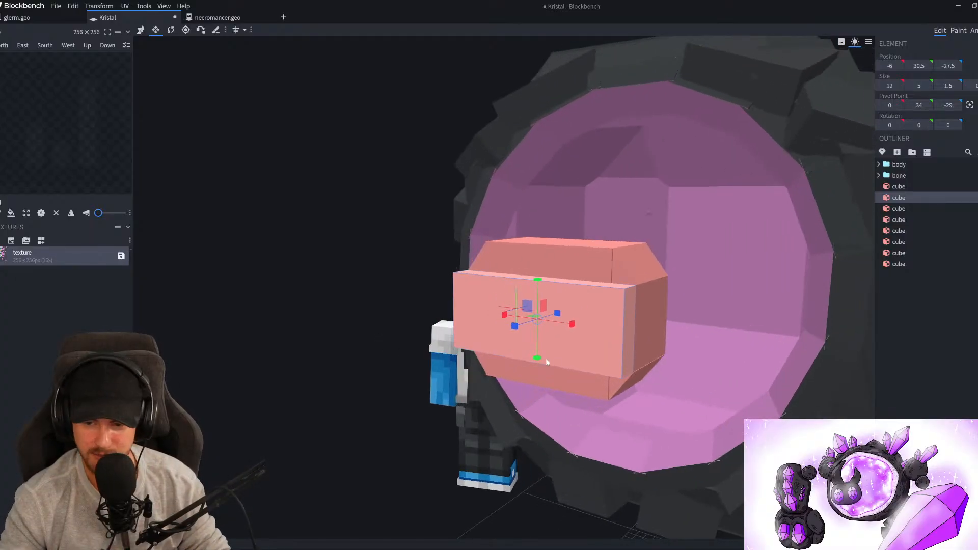
{"action": "left_click_drag", "start_coordinate": [570, 331], "coordinate": [539, 330]}
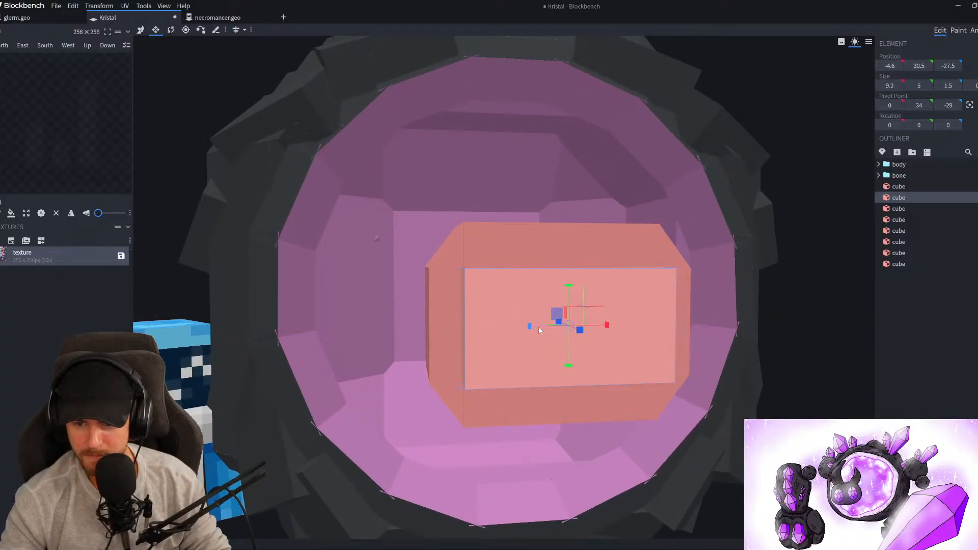
{"action": "left_click_drag", "start_coordinate": [824, 365], "coordinate": [604, 332]}
{"action": "scroll", "coordinate": [653, 306], "scroll_direction": "down", "scroll_amount": 5}
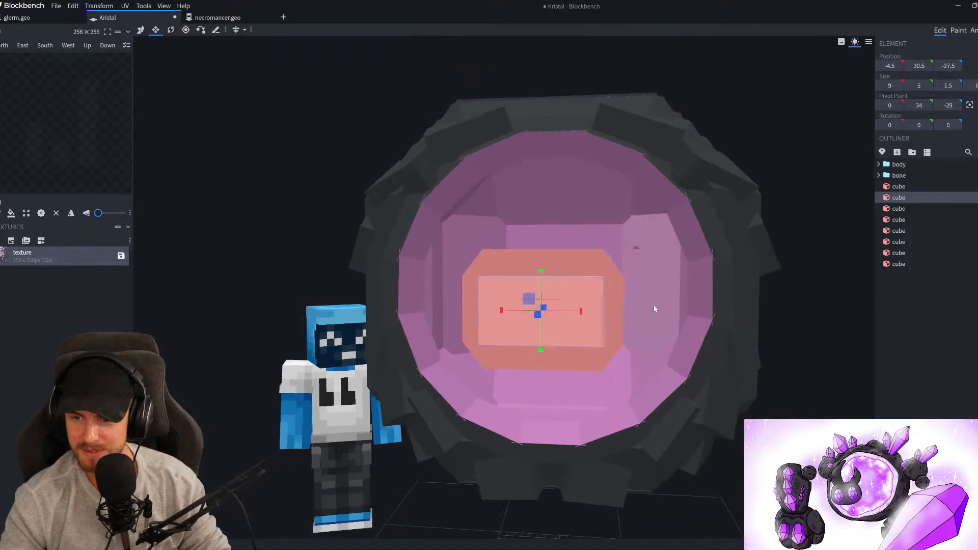
{"action": "left_click_drag", "start_coordinate": [709, 195], "coordinate": [666, 215]}
{"action": "left_click", "coordinate": [632, 208]}
{"action": "left_click", "coordinate": [567, 182]}
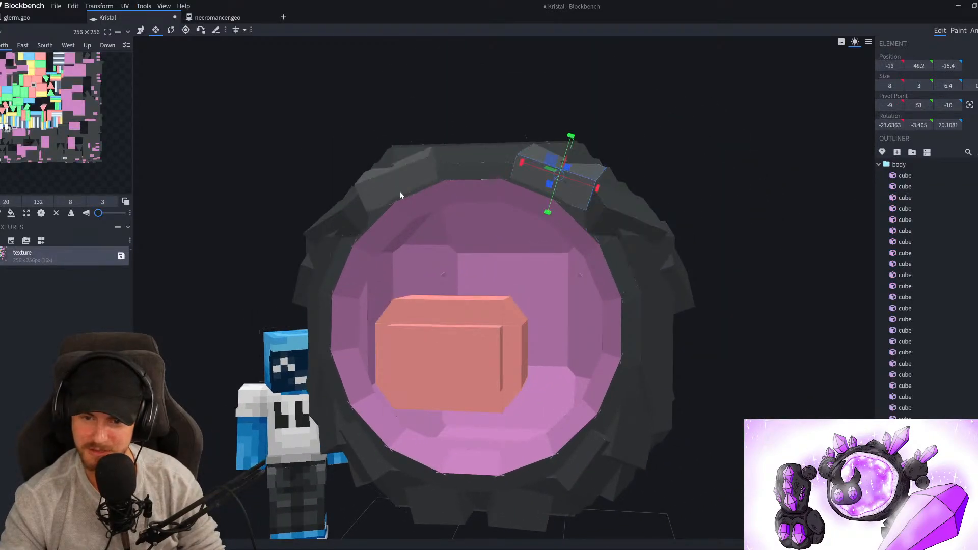
{"action": "left_click", "coordinate": [402, 191]}
{"action": "left_click", "coordinate": [315, 229]}
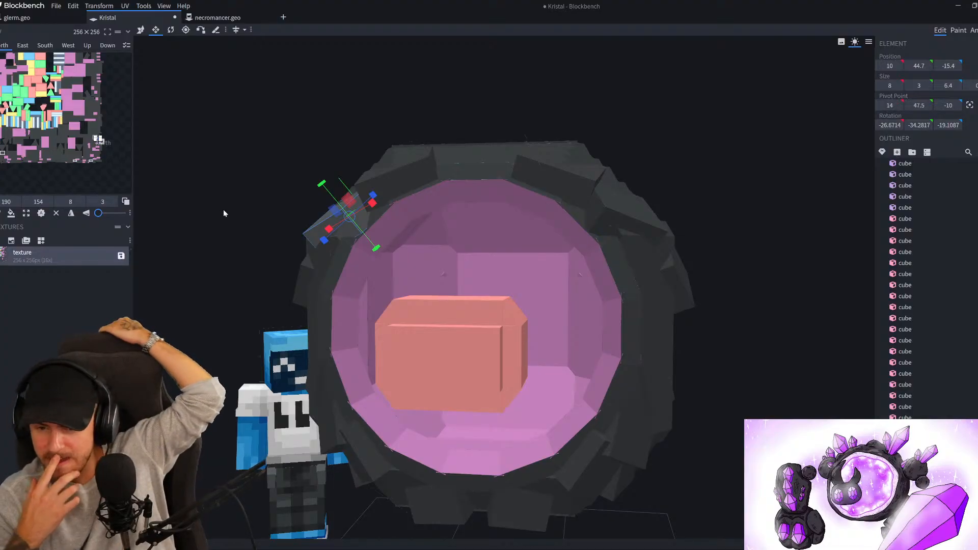
Duplicate the head's front slab and stack the copy directly on top of it at Y 35.5
{"action": "left_click", "coordinate": [407, 346]}
{"action": "right_click_drag", "start_coordinate": [406, 346], "coordinate": [516, 346]}
{"action": "left_click_drag", "start_coordinate": [237, 285], "coordinate": [178, 280]}
{"action": "scroll", "coordinate": [357, 324], "scroll_direction": "up", "scroll_amount": 3}
{"action": "mouse_move", "coordinate": [356, 325]}
{"action": "left_mouse_down"}
{"action": "mouse_move", "coordinate": [295, 331]}
{"action": "mouse_move", "coordinate": [338, 325]}
{"action": "left_mouse_up"}
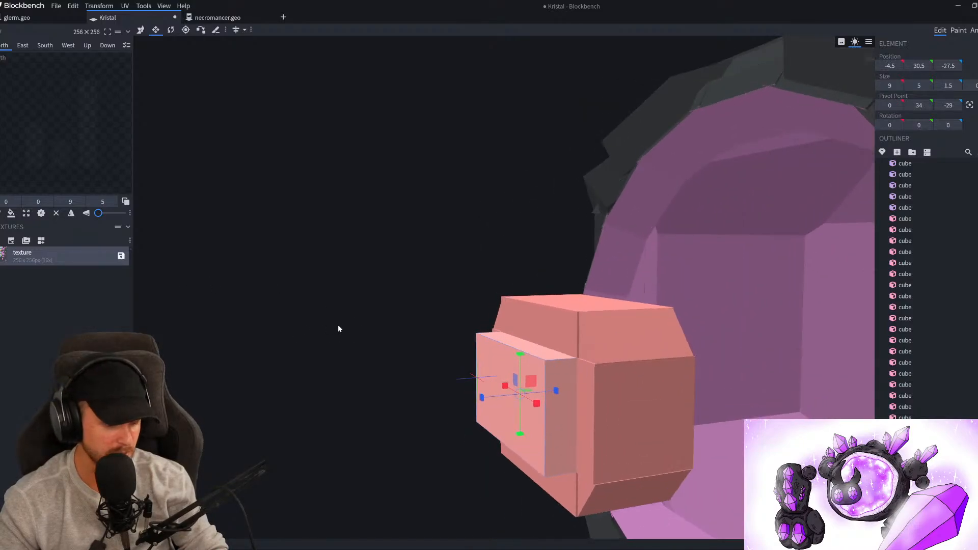
{"action": "key", "text": "v"}
{"action": "left_click_drag", "start_coordinate": [520, 357], "coordinate": [519, 261]}
{"action": "right_click_drag", "start_coordinate": [381, 296], "coordinate": [417, 270]}
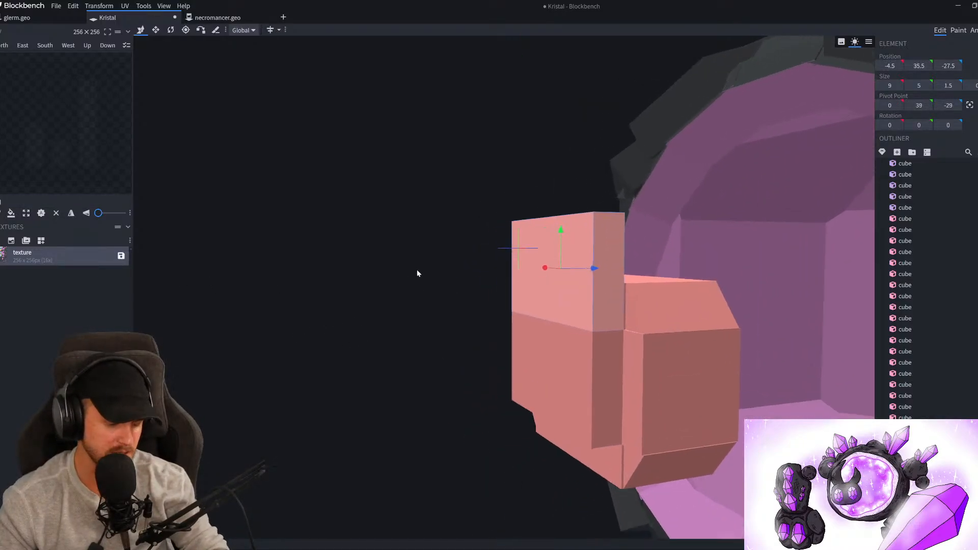
Move the upper front slab's pivot point to its lower front edge, at Y 35.5
{"action": "key", "text": "p"}
{"action": "left_click_drag", "start_coordinate": [420, 277], "coordinate": [455, 258]}
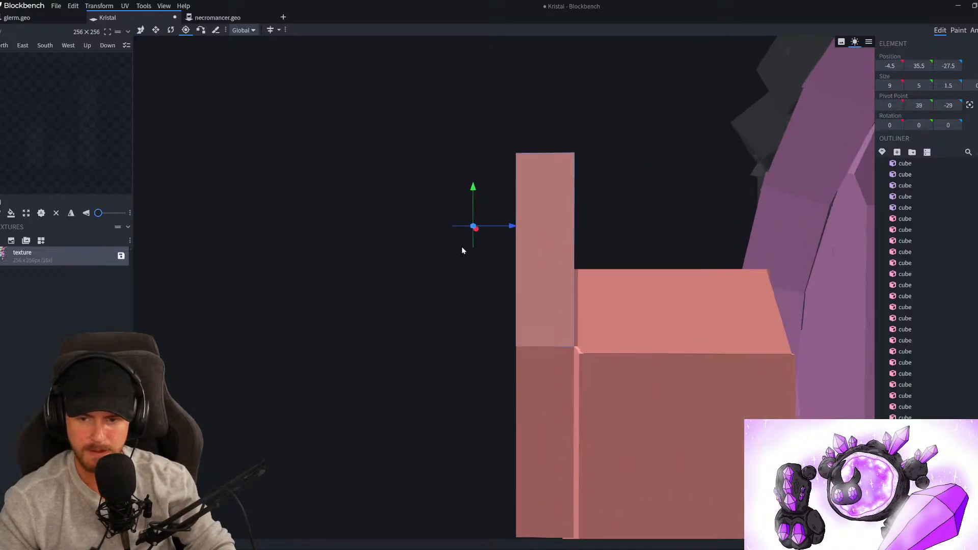
{"action": "left_click_drag", "start_coordinate": [506, 226], "coordinate": [521, 298]}
{"action": "left_click_drag", "start_coordinate": [375, 354], "coordinate": [408, 361]}
{"action": "scroll", "coordinate": [517, 322], "scroll_direction": "up", "scroll_amount": 3}
{"action": "left_click_drag", "start_coordinate": [573, 307], "coordinate": [575, 327]}
Tilt the upper front slab back 35.5° about X, with a slight negative inflate, and shift it to Z -27.6
{"action": "scroll", "coordinate": [374, 354], "scroll_direction": "down", "scroll_amount": 3}
{"action": "left_click_drag", "start_coordinate": [372, 355], "coordinate": [386, 386]}
{"action": "key", "text": "r"}
{"action": "left_click_drag", "start_coordinate": [537, 354], "coordinate": [557, 357]}
{"action": "left_click", "coordinate": [966, 87], "text": "ctrl"}
{"action": "left_click_drag", "start_coordinate": [460, 324], "coordinate": [467, 325]}
{"action": "left_click_drag", "start_coordinate": [536, 374], "coordinate": [536, 374]}
{"action": "key", "text": "v"}
{"action": "left_click_drag", "start_coordinate": [661, 339], "coordinate": [659, 339]}
{"action": "key", "text": "r"}
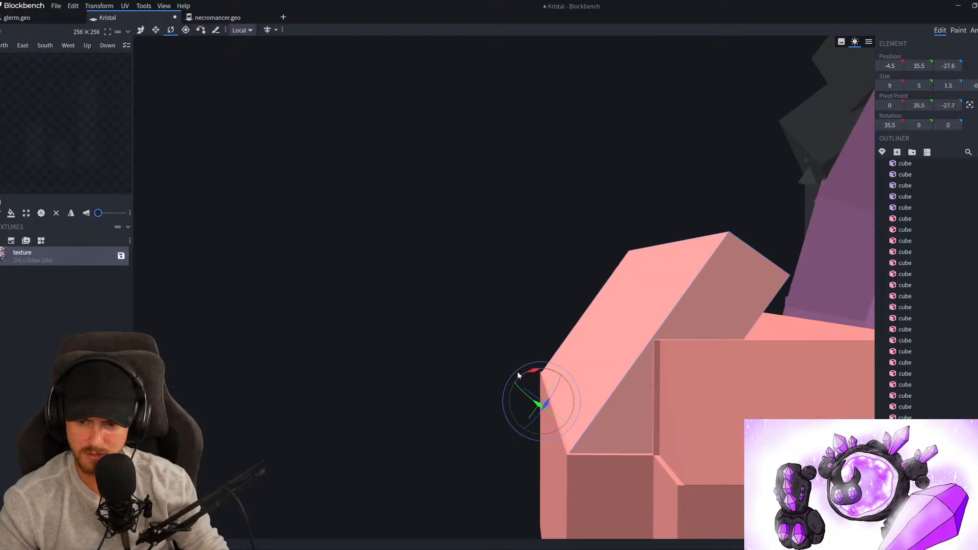
Adjust the tilted slab's X rotation to 37° and shorten its height to 2.7 so it forms the front top bevel
{"action": "left_click_drag", "start_coordinate": [533, 372], "coordinate": [534, 376]}
{"action": "left_click_drag", "start_coordinate": [476, 341], "coordinate": [467, 334]}
{"action": "key", "text": "s"}
{"action": "left_click_drag", "start_coordinate": [636, 310], "coordinate": [607, 339]}
{"action": "key", "text": "v"}
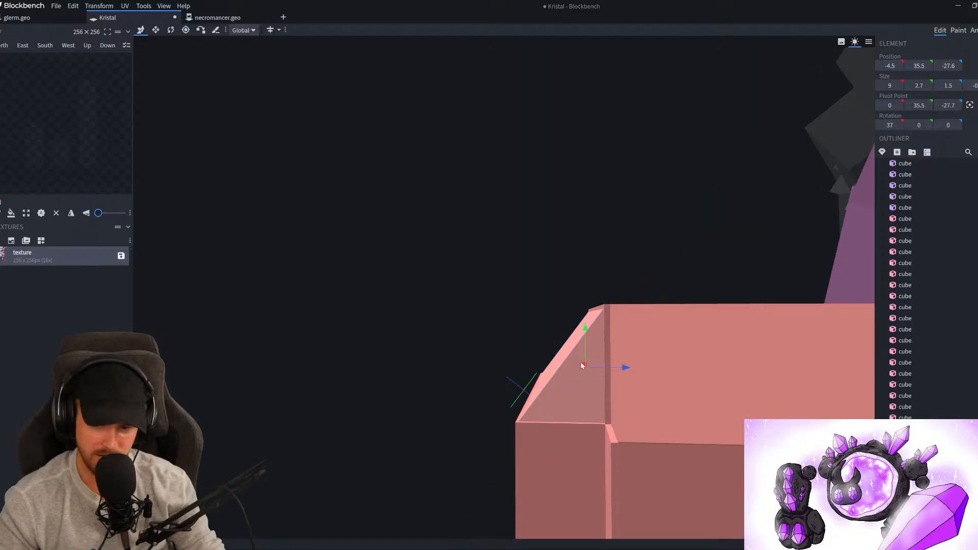
Nudge the tilted front top bevel slab to Z -27.625
{"action": "left_click_drag", "start_coordinate": [607, 370], "coordinate": [607, 369]}
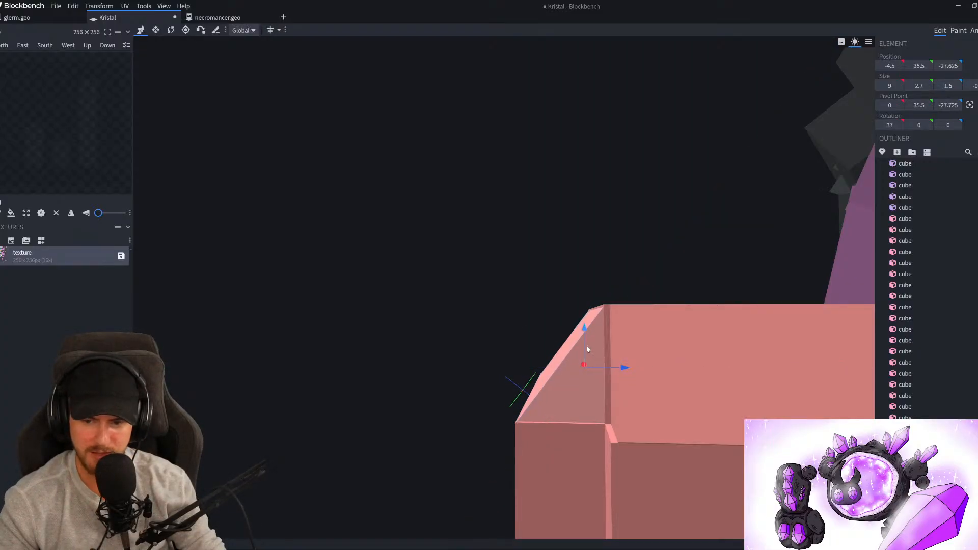
{"action": "right_click_drag", "start_coordinate": [441, 304], "coordinate": [438, 324]}
{"action": "left_click_drag", "start_coordinate": [439, 321], "coordinate": [523, 325]}
{"action": "scroll", "coordinate": [523, 325], "scroll_direction": "down", "scroll_amount": 5}
{"action": "left_click_drag", "start_coordinate": [357, 355], "coordinate": [555, 321]}
{"action": "scroll", "coordinate": [555, 320], "scroll_direction": "up", "scroll_amount": 3}
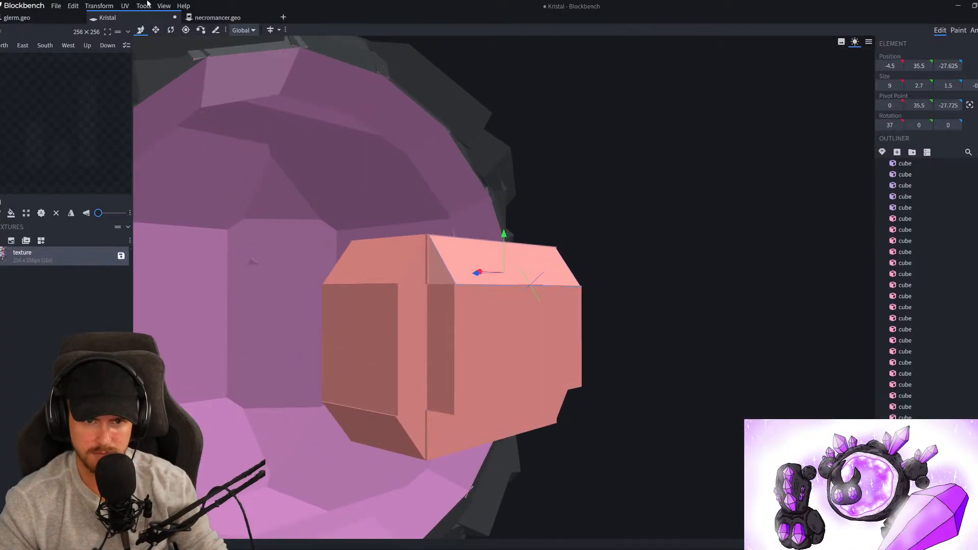
Mirror a copy of the front top bevel slab vertically and raise it to Y 27.8 as the front bottom bevel
{"action": "left_click", "coordinate": [99, 6]}
{"action": "mouse_move", "coordinate": [112, 41]}
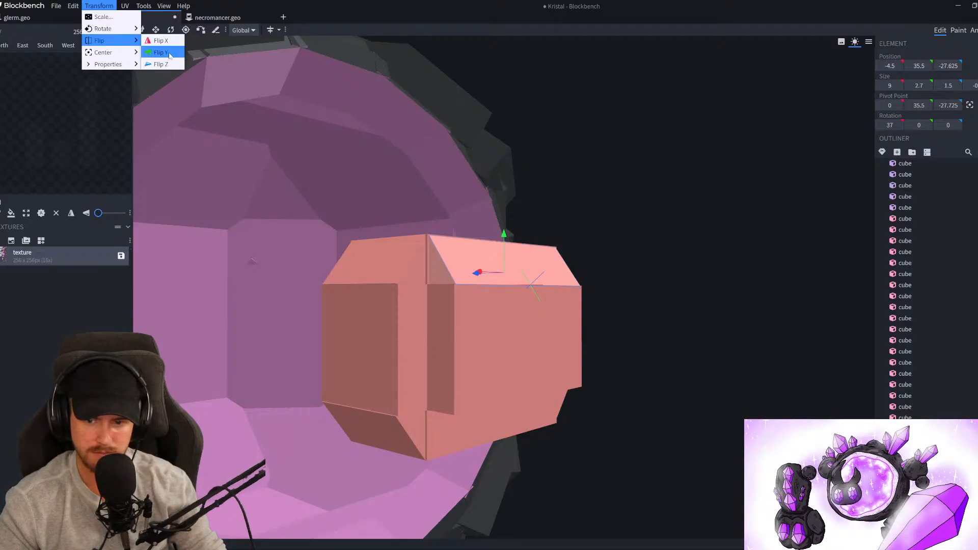
{"action": "left_click", "coordinate": [161, 52]}
{"action": "scroll", "coordinate": [495, 427], "scroll_direction": "down", "scroll_amount": 10}
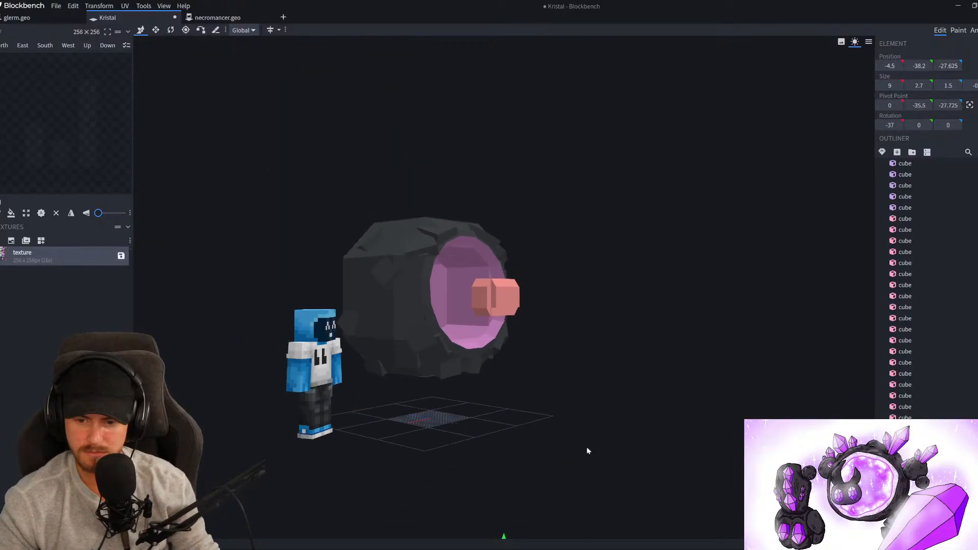
{"action": "left_click_drag", "start_coordinate": [494, 467], "coordinate": [521, 276]}
{"action": "scroll", "coordinate": [533, 281], "scroll_direction": "up", "scroll_amount": 4}
{"action": "scroll", "coordinate": [533, 281], "scroll_direction": "up", "scroll_amount": 6}
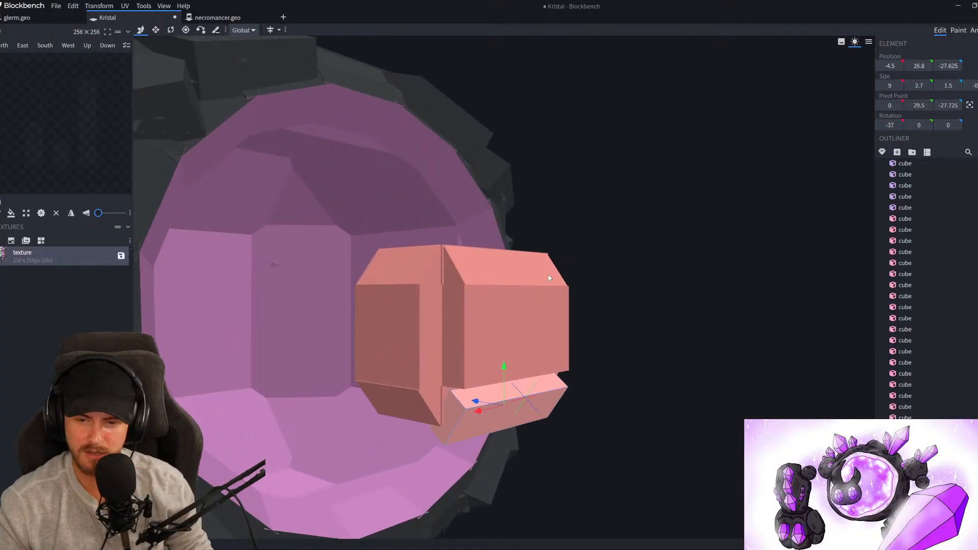
{"action": "left_click_drag", "start_coordinate": [508, 378], "coordinate": [511, 373]}
{"action": "mouse_move", "coordinate": [655, 448]}
{"action": "left_mouse_down"}
{"action": "mouse_move", "coordinate": [681, 440]}
{"action": "mouse_move", "coordinate": [669, 442]}
{"action": "left_mouse_up"}
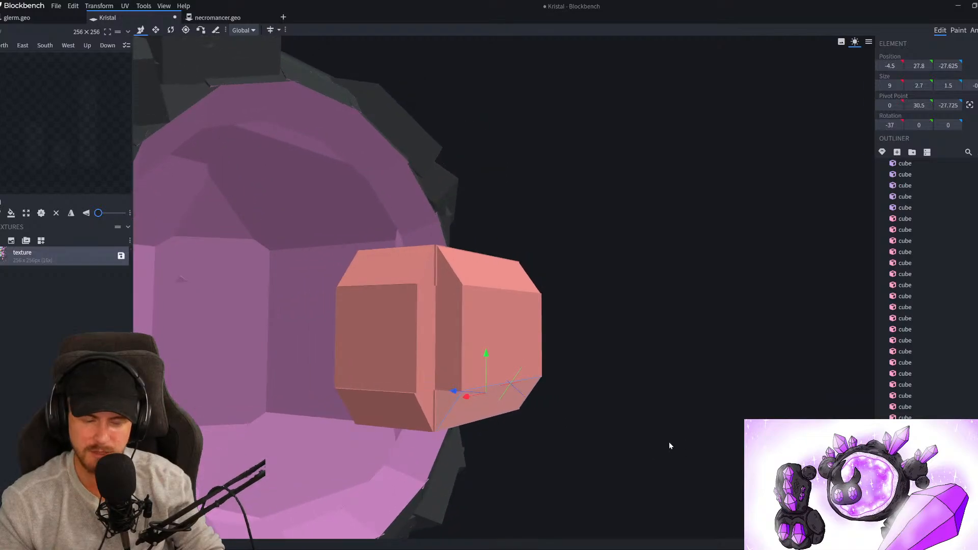
{"action": "scroll", "coordinate": [670, 442], "scroll_direction": "down", "scroll_amount": 3}
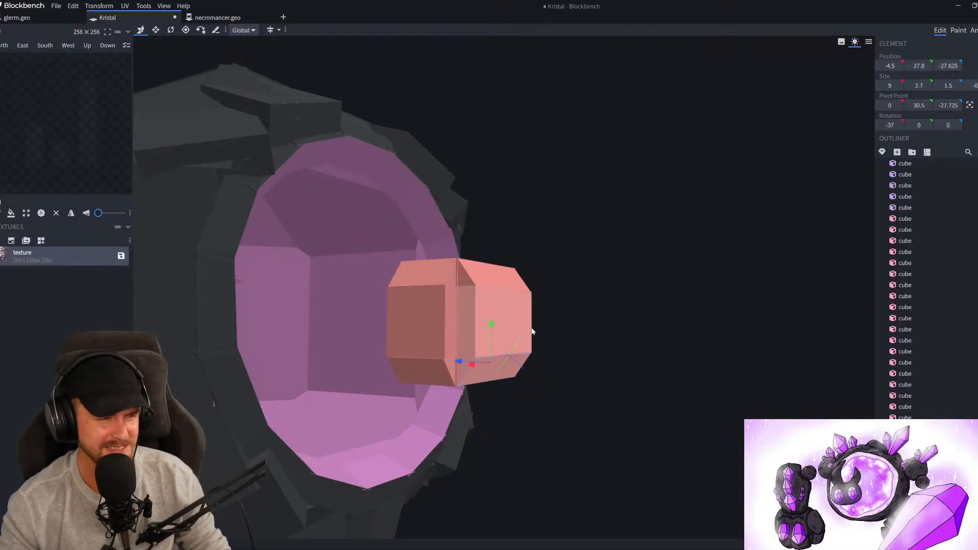
Duplicate the head's upright front slab and shift the copy -9 along X so it sits beside the original
{"action": "scroll", "coordinate": [533, 387], "scroll_direction": "up", "scroll_amount": 3}
{"action": "left_click", "coordinate": [486, 331]}
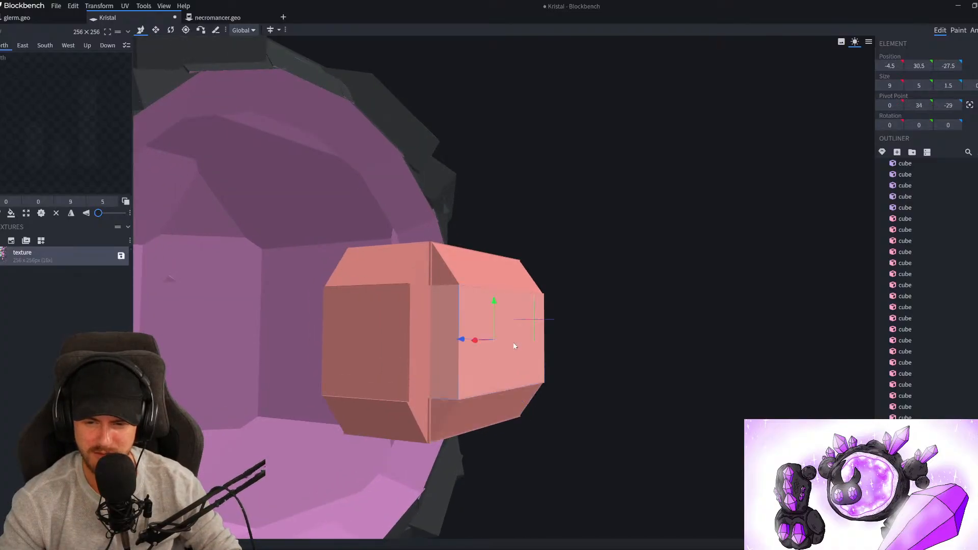
{"action": "scroll", "coordinate": [722, 444], "scroll_direction": "up", "scroll_amount": 2}
{"action": "left_click_drag", "start_coordinate": [722, 444], "coordinate": [649, 435]}
{"action": "key", "text": "ctrl+d"}
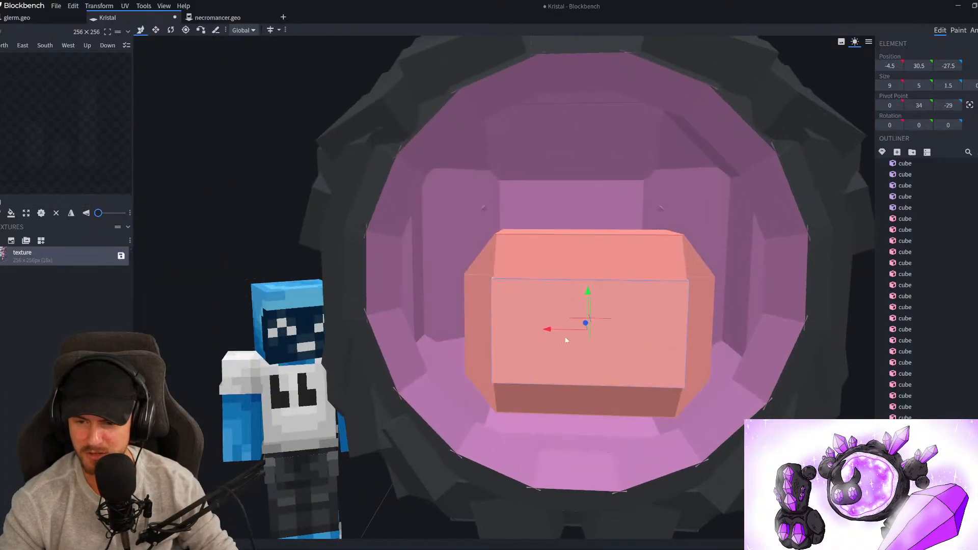
{"action": "left_click_drag", "start_coordinate": [550, 330], "coordinate": [753, 341]}
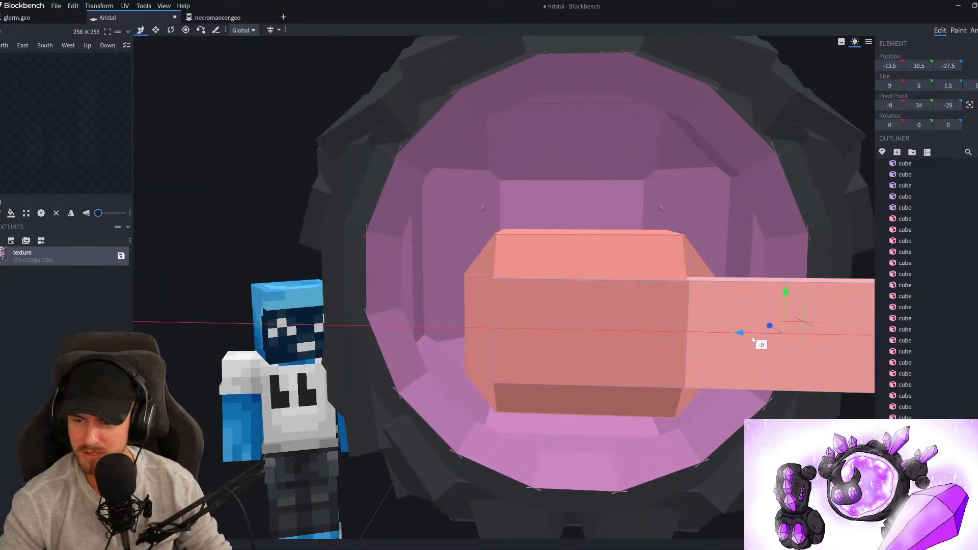
Move the side copy's pivot point to its inner front edge, at X -4.5 and Z -27.5
{"action": "key", "text": "p"}
{"action": "right_click_drag", "start_coordinate": [754, 341], "coordinate": [598, 361]}
{"action": "left_click_drag", "start_coordinate": [804, 379], "coordinate": [600, 402]}
{"action": "left_click_drag", "start_coordinate": [517, 381], "coordinate": [557, 380]}
{"action": "left_click_drag", "start_coordinate": [470, 428], "coordinate": [593, 403]}
{"action": "left_click_drag", "start_coordinate": [604, 331], "coordinate": [512, 329]}
Rotate the side copy 45° about Y around its new pivot point
{"action": "key", "text": "r"}
{"action": "left_click_drag", "start_coordinate": [253, 384], "coordinate": [184, 397]}
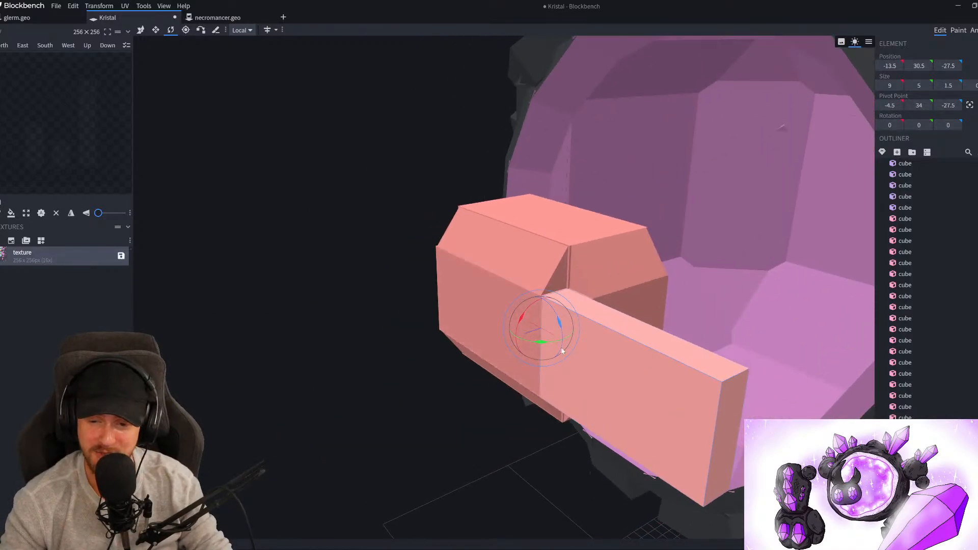
{"action": "left_click_drag", "start_coordinate": [543, 342], "coordinate": [570, 341]}
{"action": "left_click_drag", "start_coordinate": [311, 341], "coordinate": [293, 341]}
{"action": "scroll", "coordinate": [294, 343], "scroll_direction": "up", "scroll_amount": 5}
Shorten the rotated side slab to 2.1 wide so it forms the head's front corner bevel
{"action": "key", "text": "s"}
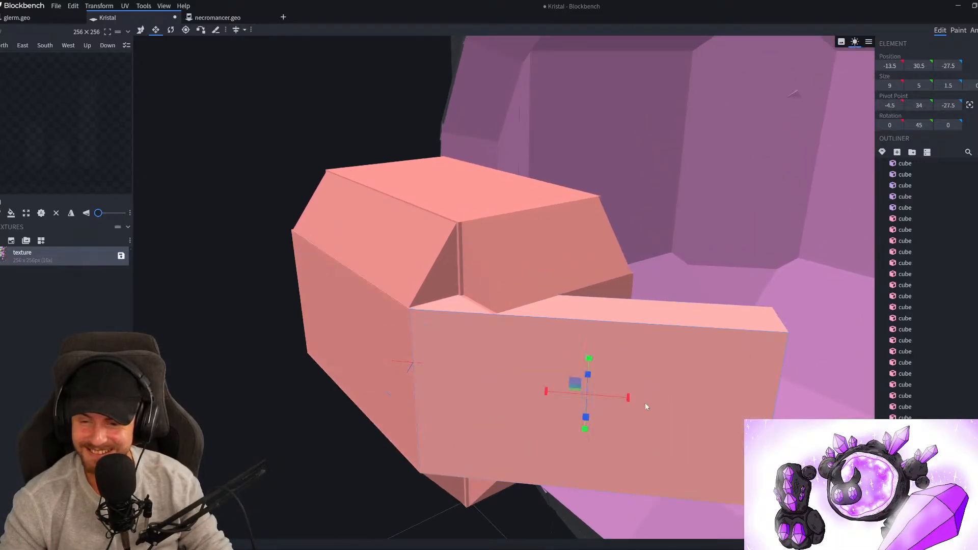
{"action": "left_click_drag", "start_coordinate": [629, 399], "coordinate": [389, 356]}
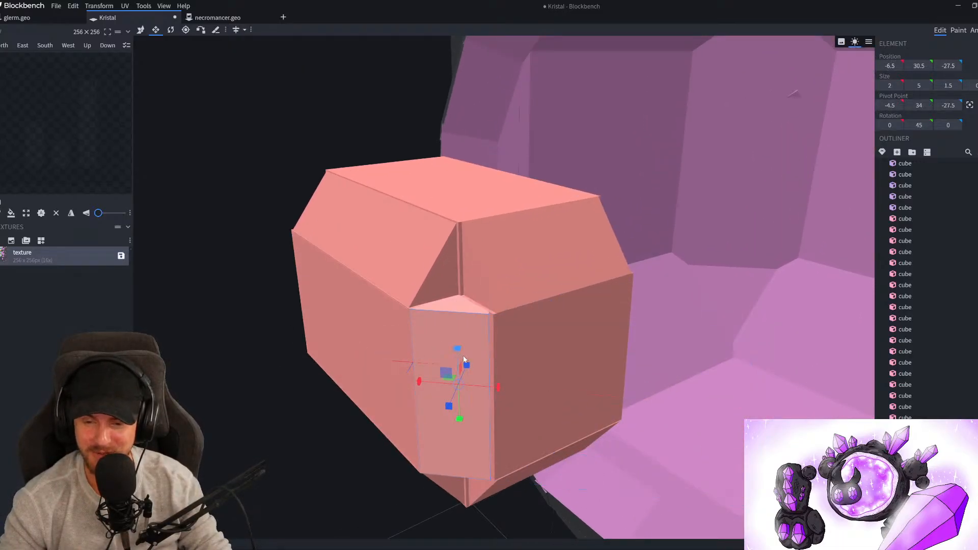
{"action": "left_click_drag", "start_coordinate": [500, 390], "coordinate": [501, 391]}
{"action": "scroll", "coordinate": [328, 422], "scroll_direction": "down", "scroll_amount": 5}
{"action": "left_click_drag", "start_coordinate": [327, 422], "coordinate": [411, 411]}
{"action": "scroll", "coordinate": [474, 395], "scroll_direction": "down", "scroll_amount": 5}
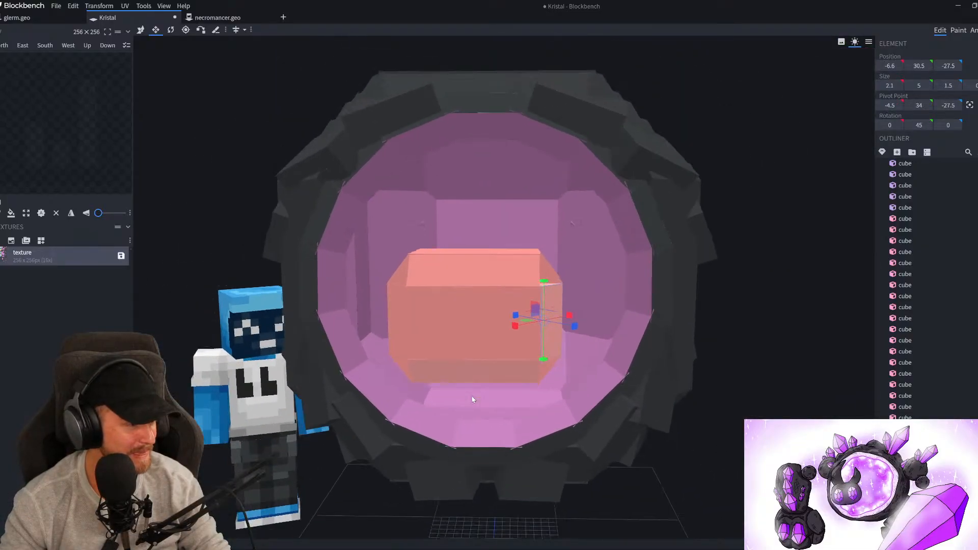
Mirror a copy of the 45° corner bevel across X onto the other side of the head
{"action": "right_click_drag", "start_coordinate": [458, 353], "coordinate": [490, 343]}
{"action": "key", "text": "v"}
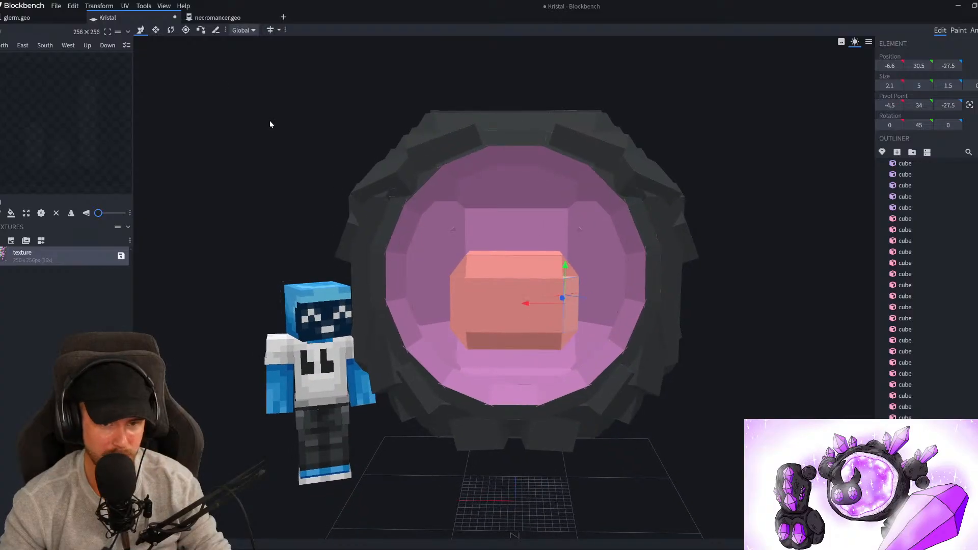
{"action": "left_click", "coordinate": [92, 7]}
{"action": "mouse_move", "coordinate": [128, 40]}
{"action": "left_click", "coordinate": [178, 42]}
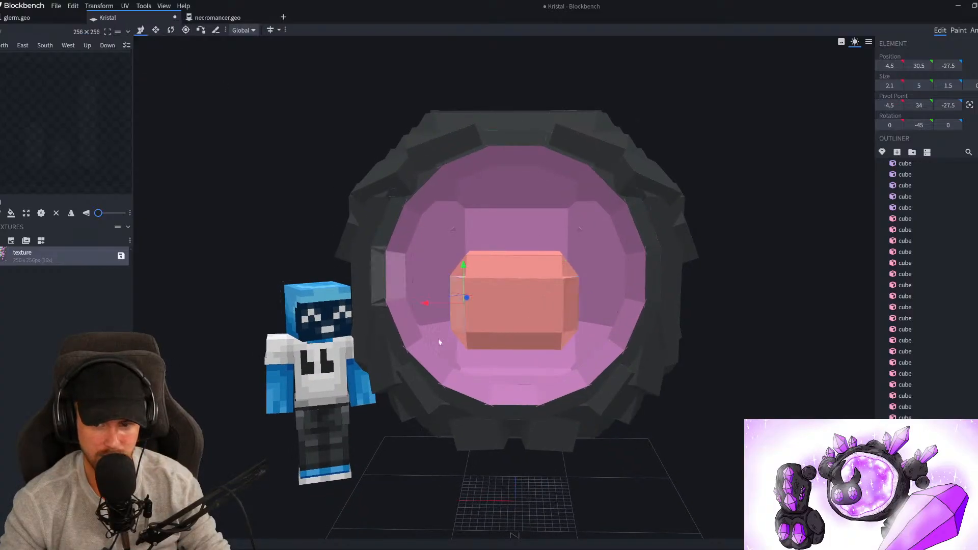
Examine the head's bevelled front and its remaining corner gaps from several angles
{"action": "scroll", "coordinate": [525, 394], "scroll_direction": "down", "scroll_amount": 5}
{"action": "mouse_move", "coordinate": [528, 397]}
{"action": "left_mouse_down"}
{"action": "mouse_move", "coordinate": [683, 371]}
{"action": "mouse_move", "coordinate": [538, 385]}
{"action": "left_mouse_up"}
{"action": "scroll", "coordinate": [516, 389], "scroll_direction": "up", "scroll_amount": 5}
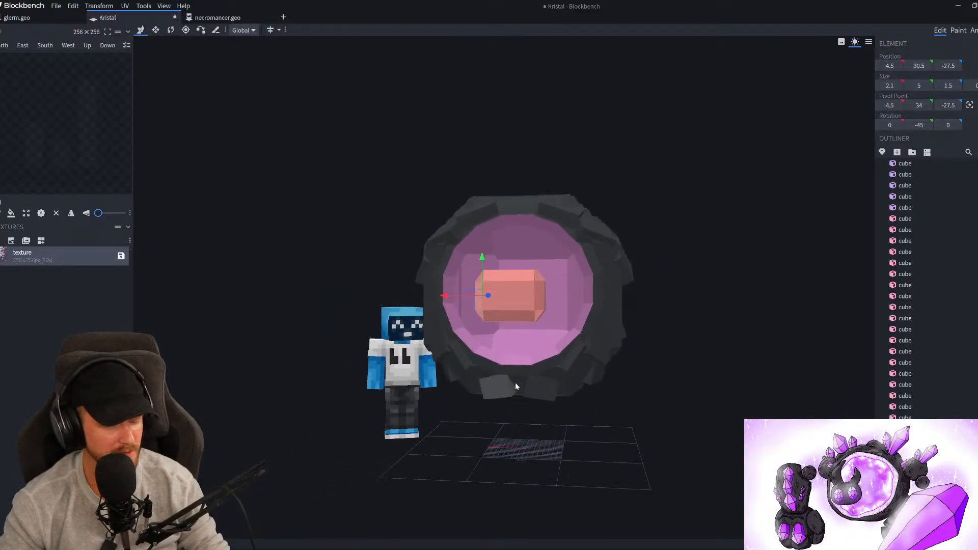
{"action": "scroll", "coordinate": [515, 376], "scroll_direction": "up", "scroll_amount": 2}
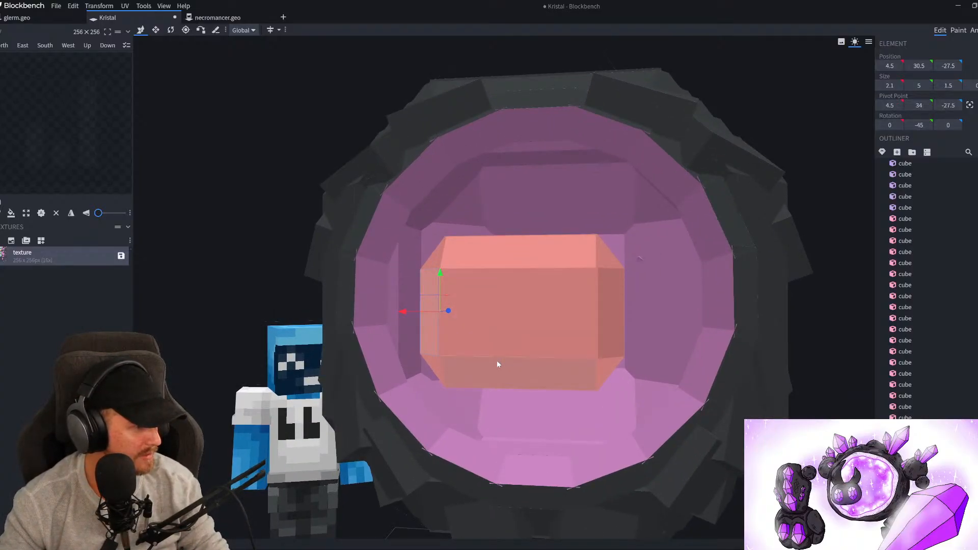
{"action": "scroll", "coordinate": [498, 364], "scroll_direction": "down", "scroll_amount": 1}
{"action": "left_click_drag", "start_coordinate": [499, 365], "coordinate": [383, 466]}
{"action": "scroll", "coordinate": [917, 306], "scroll_direction": "down", "scroll_amount": 5}
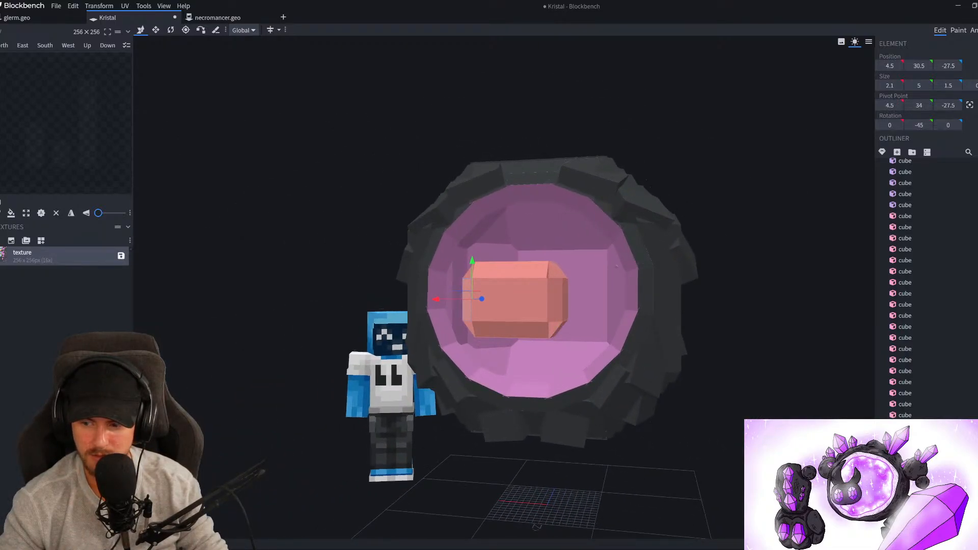
{"action": "left_click", "coordinate": [646, 412]}
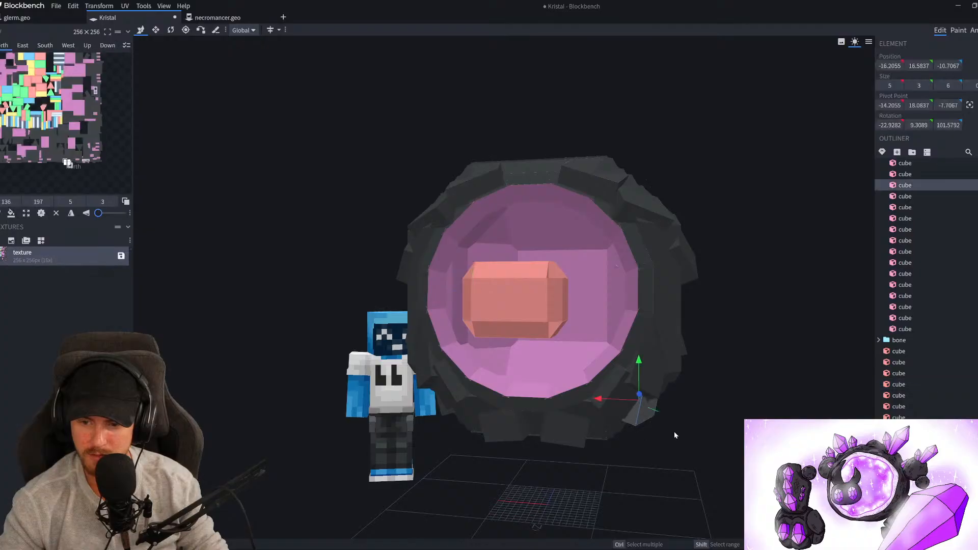
{"action": "left_click", "coordinate": [564, 293]}
{"action": "left_click_drag", "start_coordinate": [683, 433], "coordinate": [706, 438]}
{"action": "scroll", "coordinate": [706, 439], "scroll_direction": "up", "scroll_amount": 4}
{"action": "scroll", "coordinate": [706, 439], "scroll_direction": "up", "scroll_amount": 2}
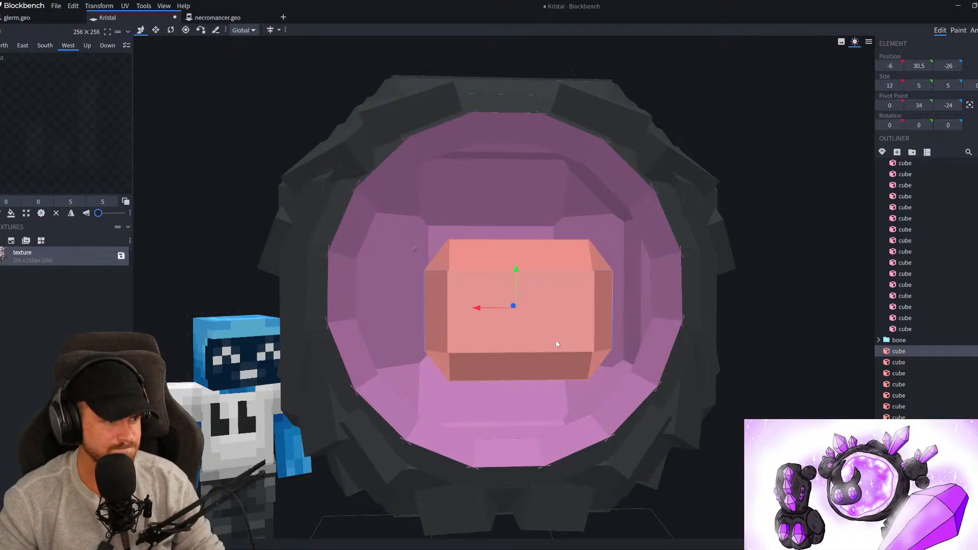
{"action": "right_click_drag", "start_coordinate": [558, 343], "coordinate": [500, 342]}
{"action": "left_click_drag", "start_coordinate": [751, 389], "coordinate": [719, 393]}
{"action": "left_click", "coordinate": [729, 408]}
{"action": "scroll", "coordinate": [626, 408], "scroll_direction": "down", "scroll_amount": 8}
{"action": "left_click_drag", "start_coordinate": [567, 461], "coordinate": [474, 445]}
{"action": "scroll", "coordinate": [461, 441], "scroll_direction": "up", "scroll_amount": 4}
{"action": "scroll", "coordinate": [461, 441], "scroll_direction": "up", "scroll_amount": 5}
{"action": "left_click_drag", "start_coordinate": [248, 299], "coordinate": [249, 337]}
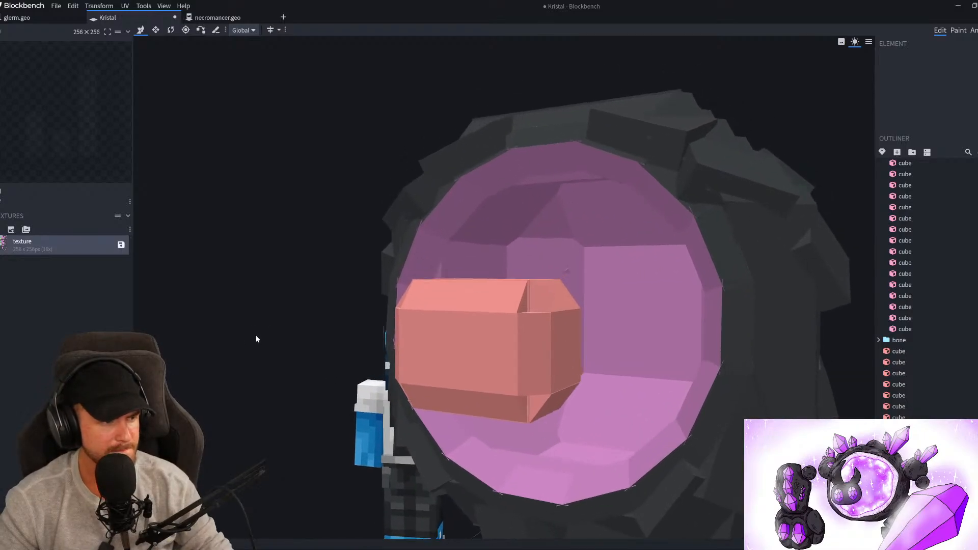
Duplicate the 45° corner bevel at X -6.6 and stack the copy directly on top at Y 35.5
{"action": "left_click", "coordinate": [489, 347]}
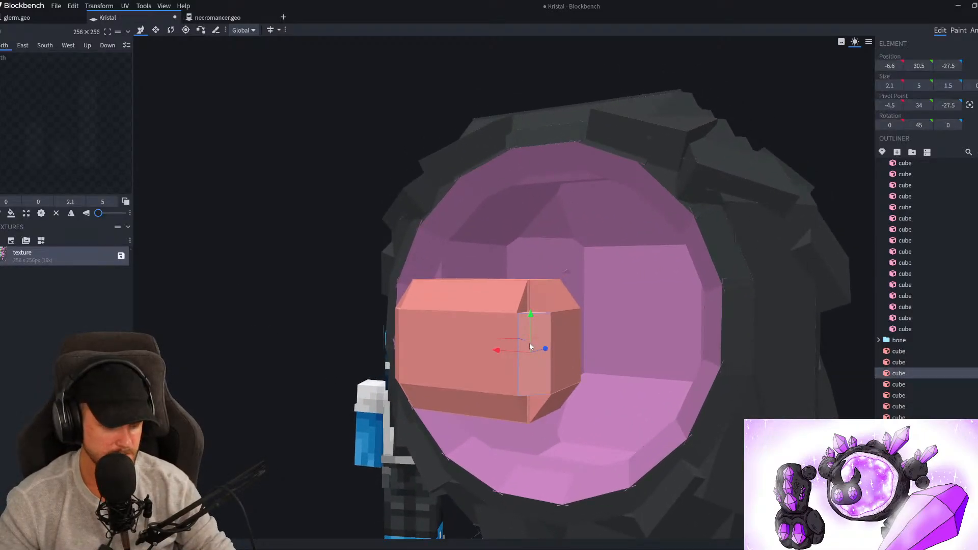
{"action": "left_click", "coordinate": [539, 356]}
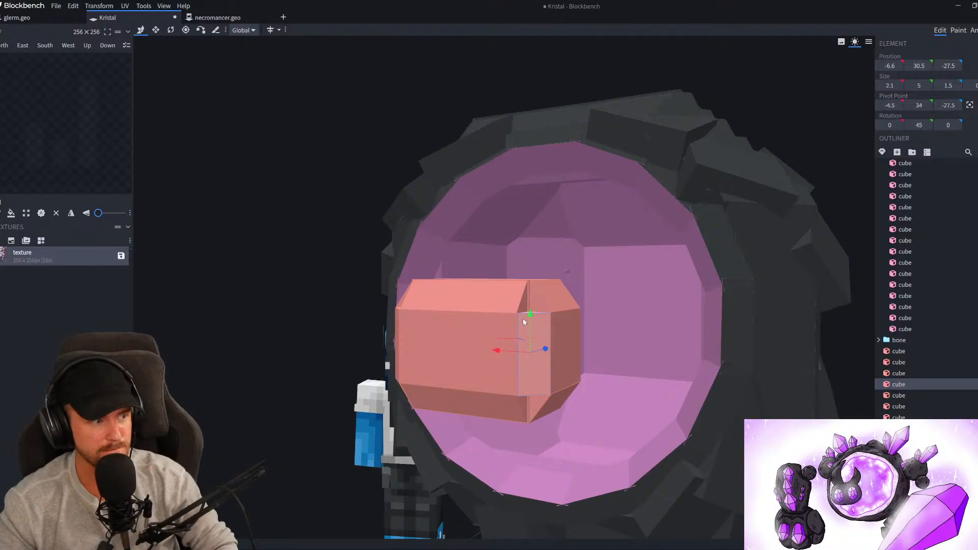
{"action": "left_click_drag", "start_coordinate": [525, 322], "coordinate": [537, 206]}
{"action": "scroll", "coordinate": [525, 262], "scroll_direction": "up", "scroll_amount": 1}
{"action": "scroll", "coordinate": [245, 253], "scroll_direction": "up", "scroll_amount": 3}
Lower the upper corner piece's pivot point to its bottom front edge, at Y 35.5
{"action": "left_click_drag", "start_coordinate": [245, 253], "coordinate": [469, 257]}
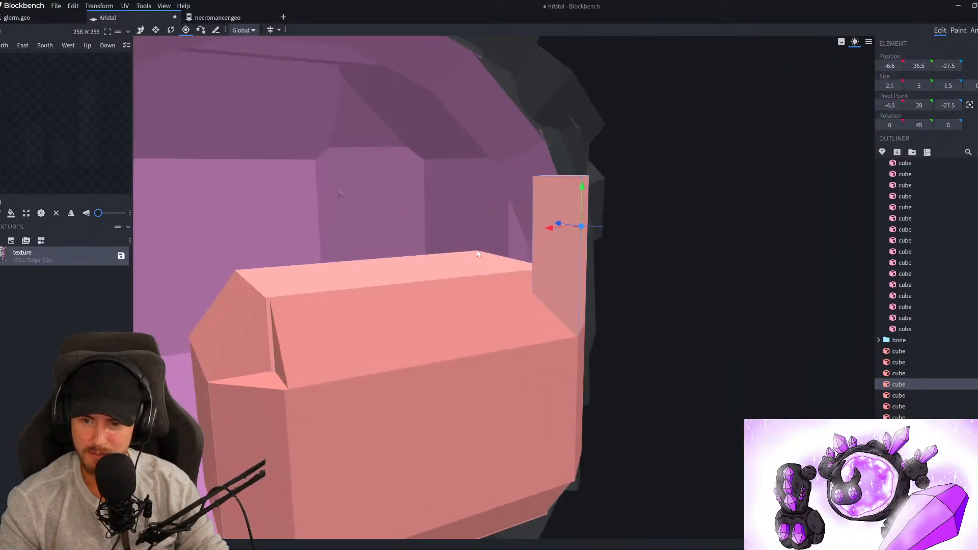
{"action": "left_click_drag", "start_coordinate": [584, 209], "coordinate": [585, 312]}
{"action": "left_click_drag", "start_coordinate": [739, 350], "coordinate": [571, 299]}
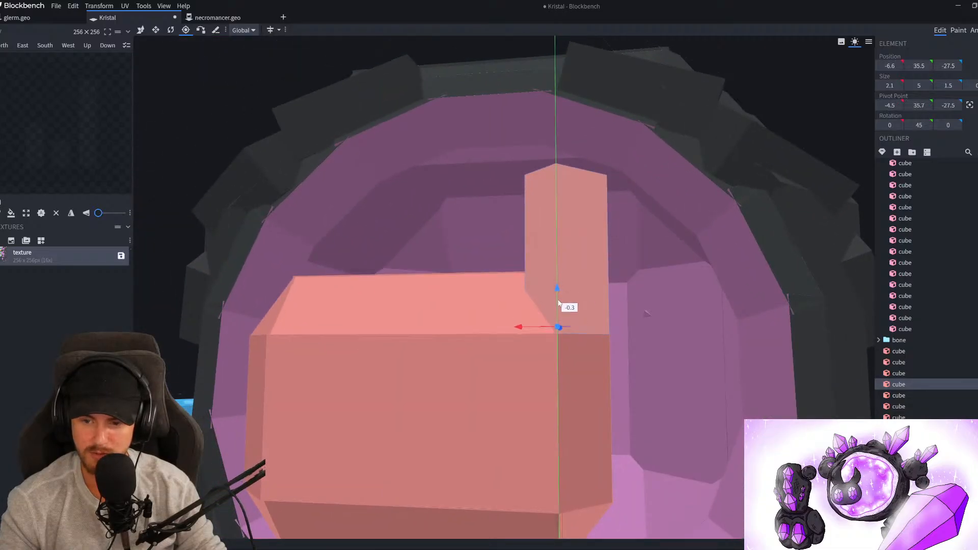
{"action": "scroll", "coordinate": [557, 311], "scroll_direction": "down", "scroll_amount": 4}
{"action": "left_click_drag", "start_coordinate": [486, 307], "coordinate": [597, 294]}
{"action": "left_click_drag", "start_coordinate": [790, 199], "coordinate": [846, 208]}
Tilt the upper corner piece 30° about X and resize it to 2.3 high and 0 deep to fill the corner gap
{"action": "key", "text": "r"}
{"action": "scroll", "coordinate": [573, 316], "scroll_direction": "up", "scroll_amount": 4}
{"action": "left_click_drag", "start_coordinate": [522, 304], "coordinate": [512, 297]}
{"action": "key", "text": "v"}
{"action": "left_click_drag", "start_coordinate": [437, 215], "coordinate": [472, 283]}
{"action": "scroll", "coordinate": [713, 331], "scroll_direction": "down", "scroll_amount": 5}
Duplicate the tilted upper corner plane and flip the copy across X to fill the opposite corner
{"action": "left_click_drag", "start_coordinate": [775, 362], "coordinate": [535, 344]}
{"action": "scroll", "coordinate": [508, 326], "scroll_direction": "up", "scroll_amount": 4}
{"action": "key", "text": "ctrl+d"}
{"action": "key", "text": "v"}
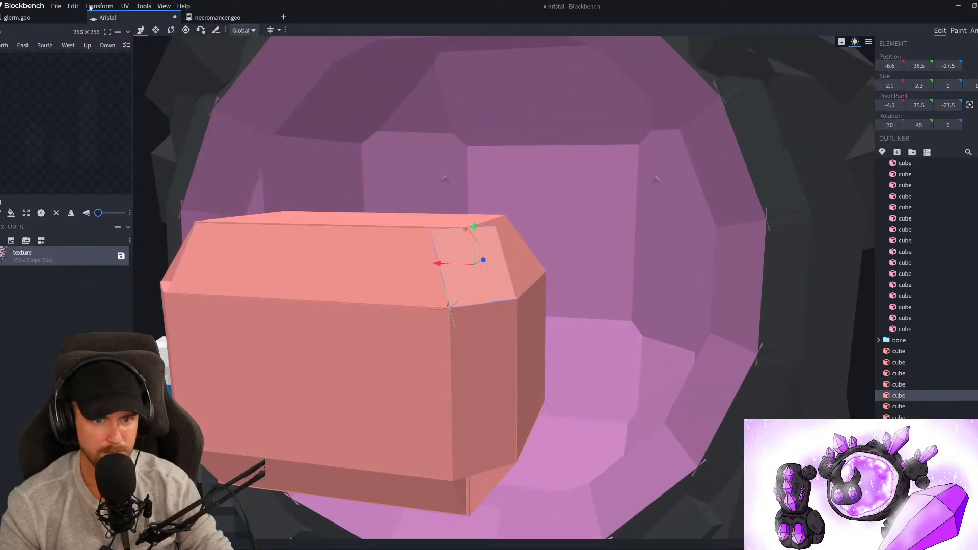
{"action": "left_click", "coordinate": [99, 6]}
{"action": "mouse_move", "coordinate": [129, 45]}
{"action": "left_click", "coordinate": [161, 41]}
{"action": "scroll", "coordinate": [551, 308], "scroll_direction": "down", "scroll_amount": 3}
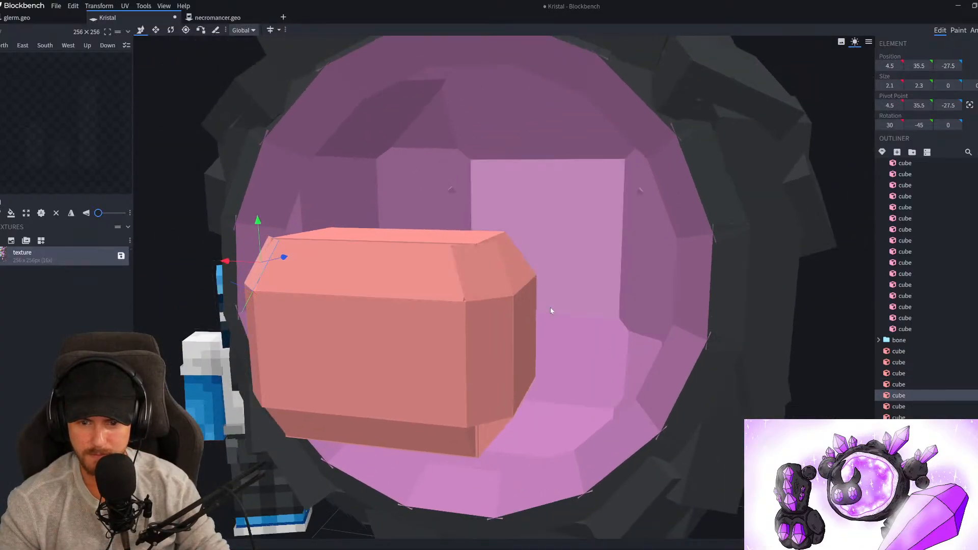
Copy both upper corner planes and flip the copies along Y
{"action": "scroll", "coordinate": [432, 289], "scroll_direction": "down", "scroll_amount": 2}
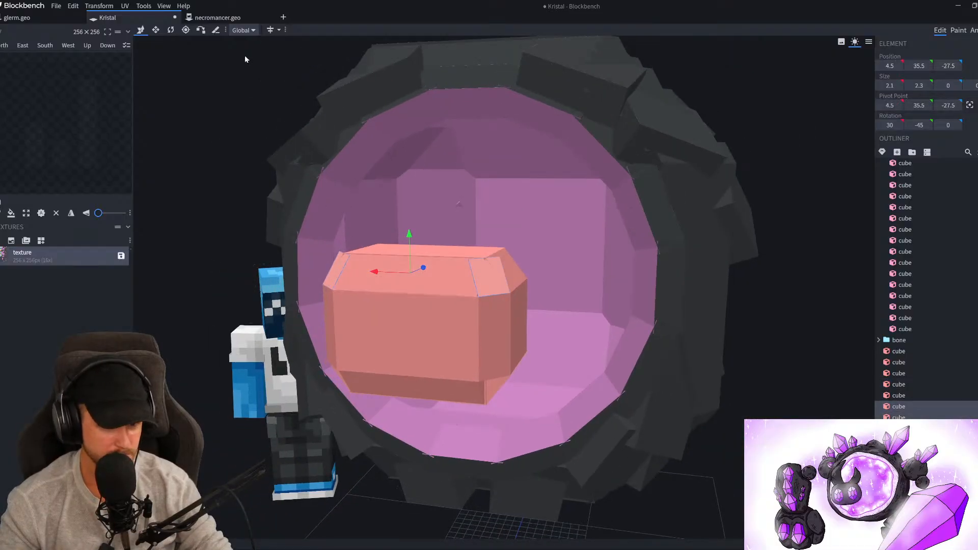
{"action": "left_click", "coordinate": [87, 5]}
{"action": "mouse_move", "coordinate": [113, 41]}
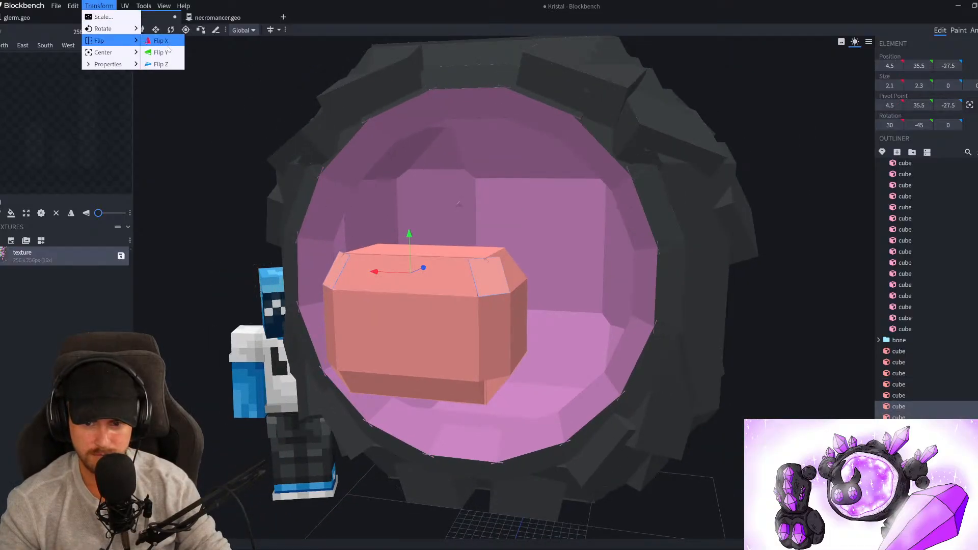
{"action": "left_click", "coordinate": [164, 52]}
{"action": "scroll", "coordinate": [406, 421], "scroll_direction": "down", "scroll_amount": 5}
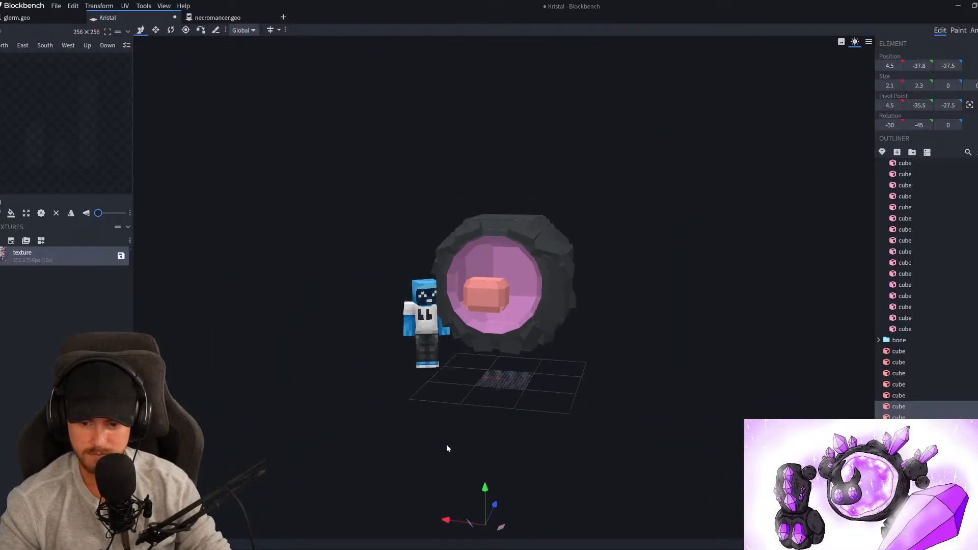
Raise the two flipped corner planes to Y 28.2 so they fill the head's lower front corners
{"action": "left_click_drag", "start_coordinate": [476, 437], "coordinate": [494, 374]}
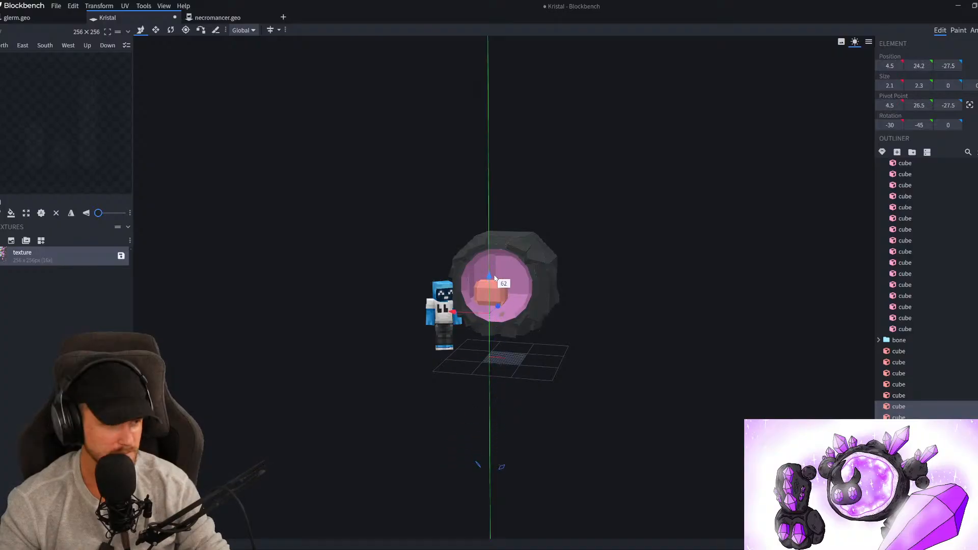
{"action": "scroll", "coordinate": [484, 297], "scroll_direction": "up", "scroll_amount": 6}
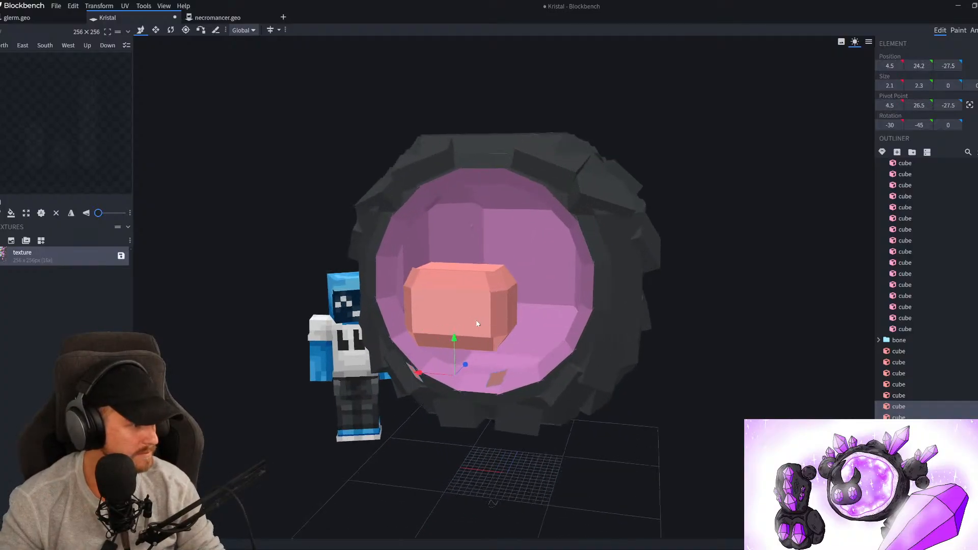
{"action": "scroll", "coordinate": [448, 324], "scroll_direction": "up", "scroll_amount": 3}
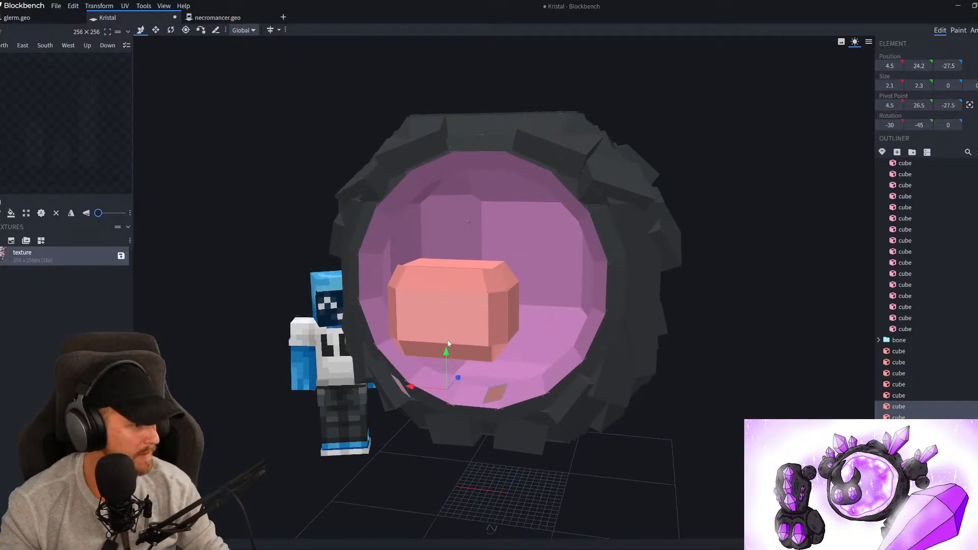
{"action": "scroll", "coordinate": [454, 347], "scroll_direction": "up", "scroll_amount": 2}
{"action": "scroll", "coordinate": [450, 334], "scroll_direction": "up", "scroll_amount": 2}
{"action": "left_click_drag", "start_coordinate": [427, 388], "coordinate": [427, 339]}
{"action": "scroll", "coordinate": [421, 460], "scroll_direction": "down", "scroll_amount": 3}
{"action": "left_click_drag", "start_coordinate": [422, 461], "coordinate": [543, 450]}
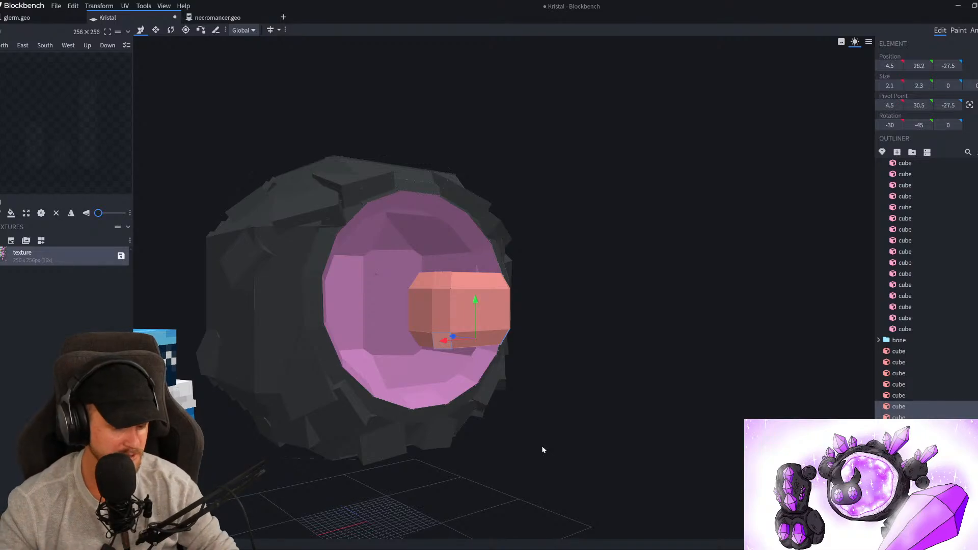
Examine the bevelled head in front of the pink cavity from both sides and the front, checking its edges, corners and proportions
{"action": "scroll", "coordinate": [535, 447], "scroll_direction": "up", "scroll_amount": 3}
{"action": "left_click_drag", "start_coordinate": [561, 472], "coordinate": [719, 442]}
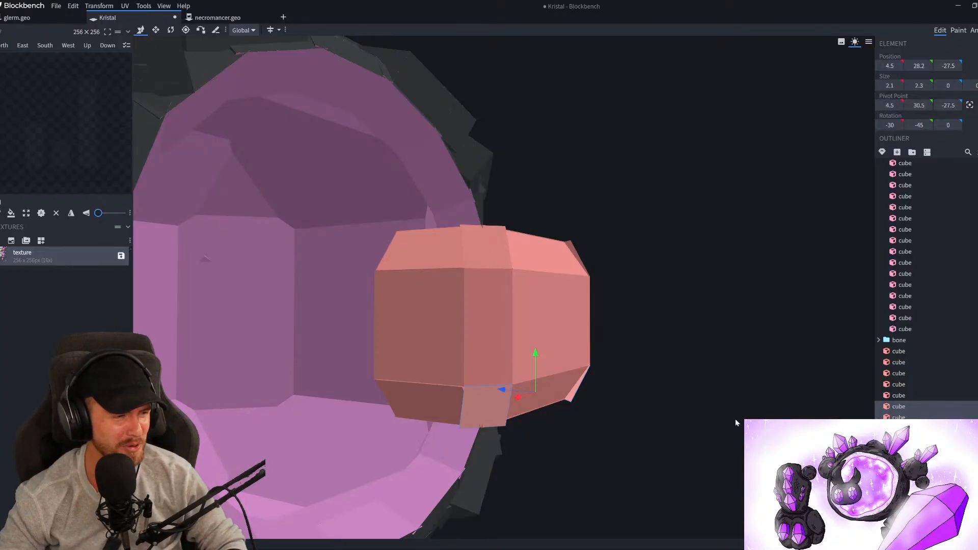
{"action": "left_click_drag", "start_coordinate": [754, 446], "coordinate": [375, 442]}
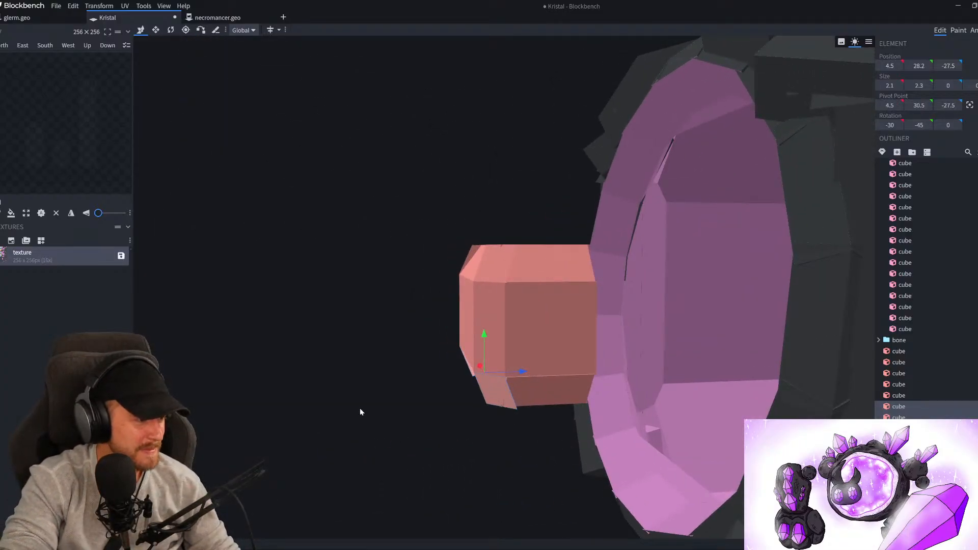
{"action": "left_click_drag", "start_coordinate": [349, 386], "coordinate": [466, 387]}
{"action": "scroll", "coordinate": [452, 389], "scroll_direction": "down", "scroll_amount": 5}
{"action": "left_click_drag", "start_coordinate": [206, 341], "coordinate": [254, 336]}
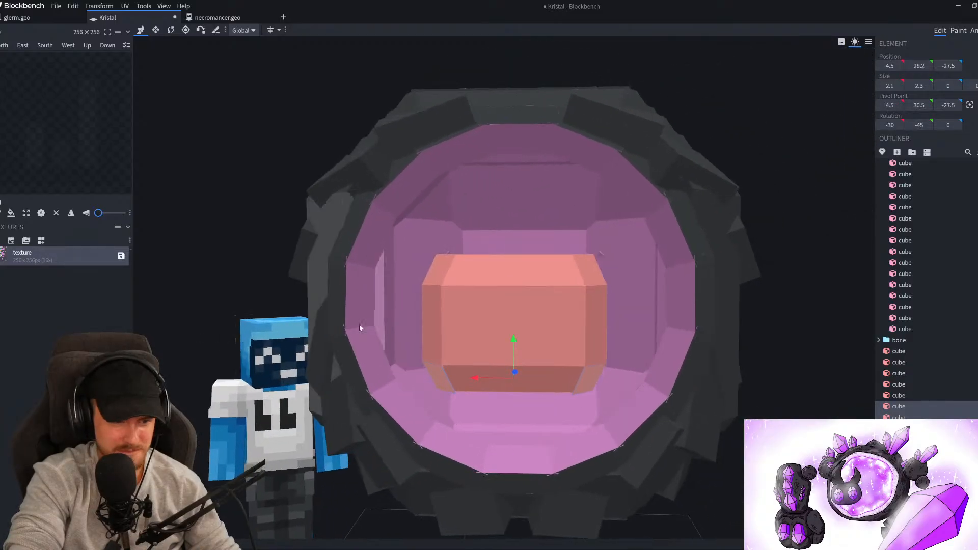
{"action": "scroll", "coordinate": [442, 355], "scroll_direction": "down", "scroll_amount": 3}
{"action": "scroll", "coordinate": [912, 377], "scroll_direction": "down", "scroll_amount": 2}
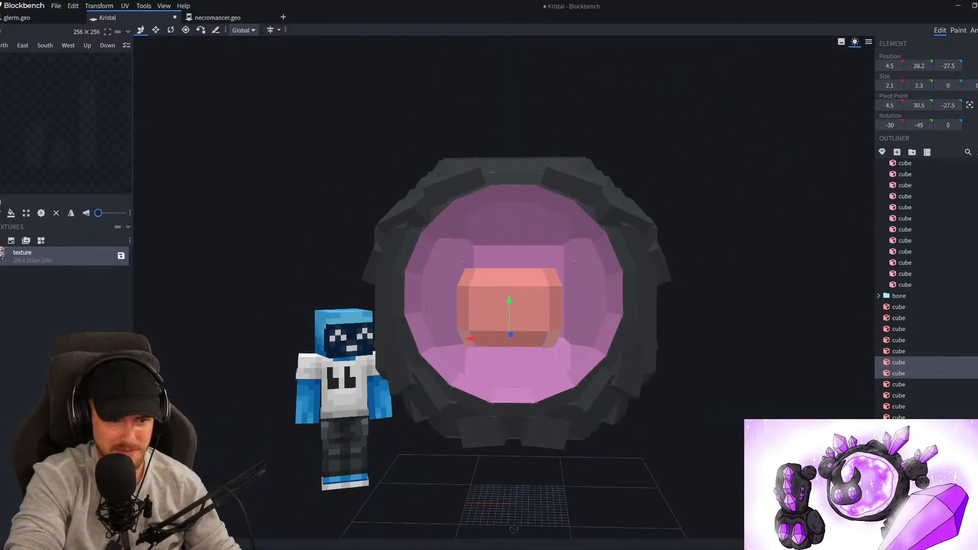
{"action": "left_click_drag", "start_coordinate": [748, 416], "coordinate": [767, 411]}
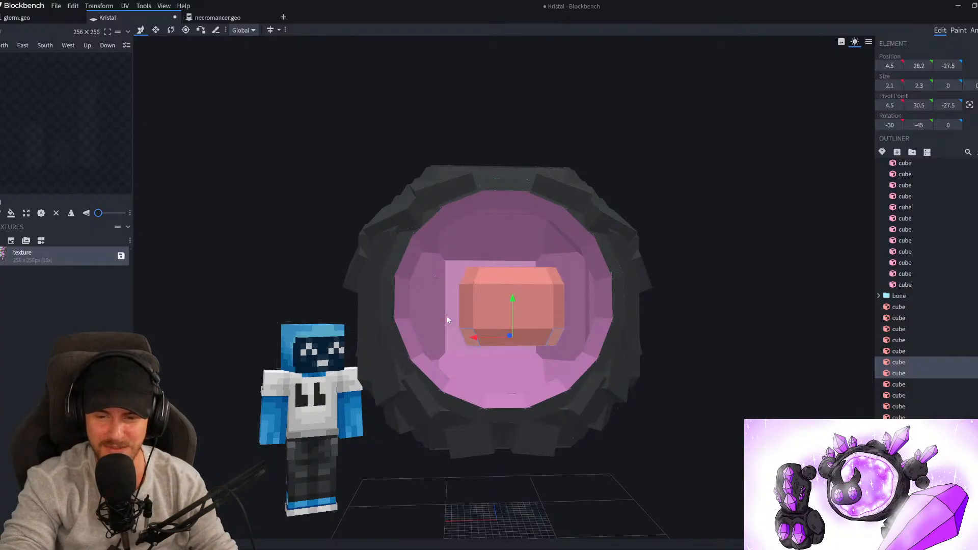
{"action": "scroll", "coordinate": [416, 331], "scroll_direction": "up", "scroll_amount": 1}
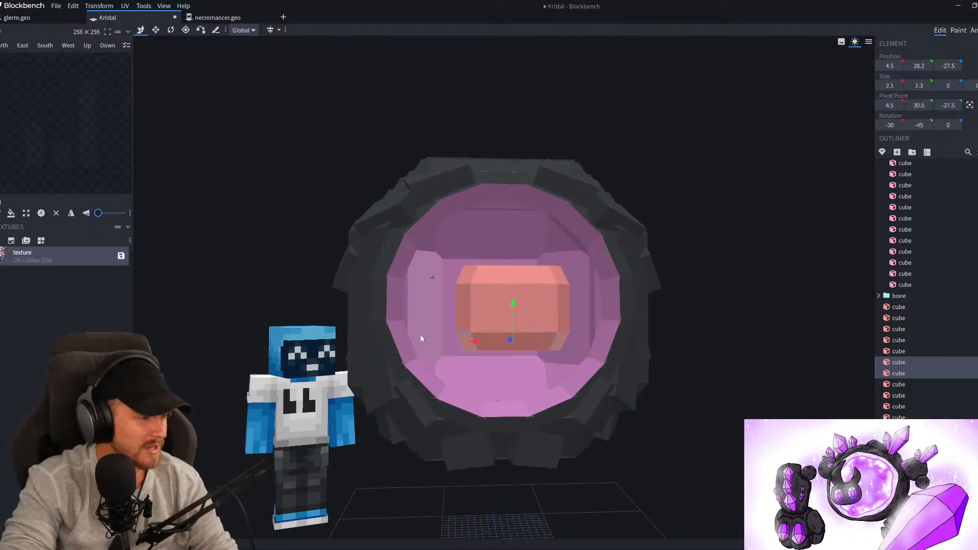
{"action": "scroll", "coordinate": [422, 336], "scroll_direction": "up", "scroll_amount": 6}
{"action": "scroll", "coordinate": [520, 353], "scroll_direction": "down", "scroll_amount": 6}
{"action": "left_click_drag", "start_coordinate": [668, 330], "coordinate": [745, 236]}
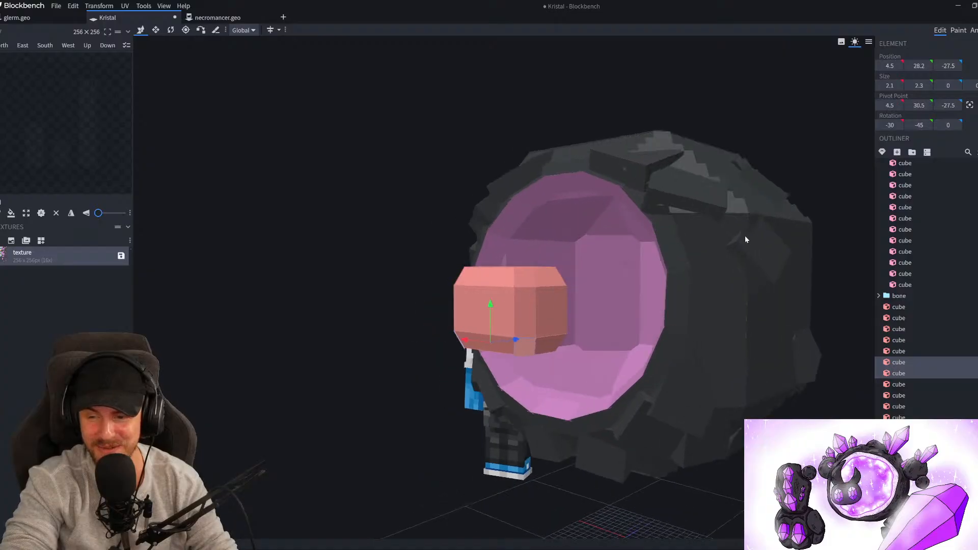
Place a copy of the head's 12-wide main block directly above it at Y 35.5 and narrow the copy to 4 wide
{"action": "left_click", "coordinate": [544, 298]}
{"action": "left_click", "coordinate": [541, 298]}
{"action": "left_click_drag", "start_coordinate": [516, 251], "coordinate": [513, 229]}
{"action": "key", "text": "s"}
{"action": "left_click_drag", "start_coordinate": [406, 246], "coordinate": [383, 284]}
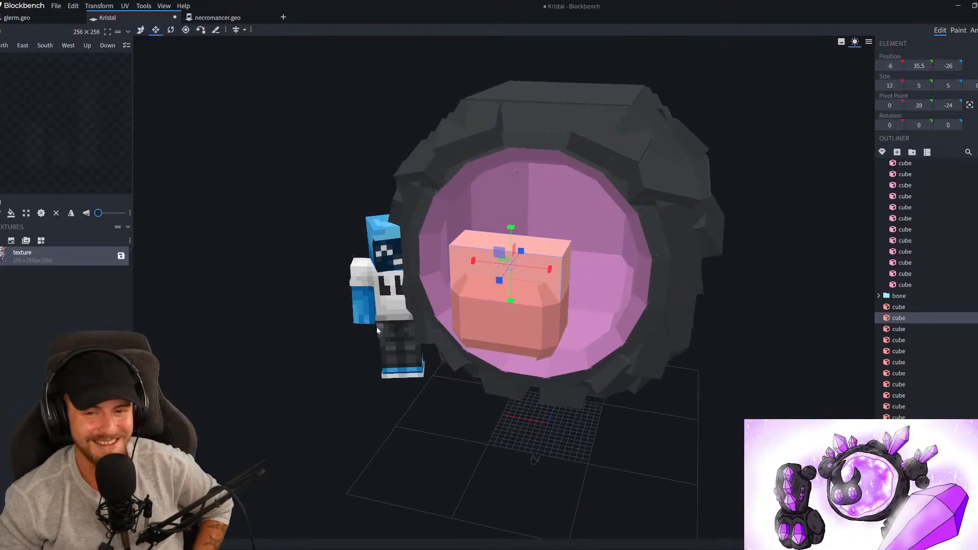
{"action": "left_click_drag", "start_coordinate": [474, 260], "coordinate": [513, 263]}
Switch to the necromancer.geo model's animations and scrub through rp_sit_throne and rp_awaken
{"action": "left_click", "coordinate": [235, 20]}
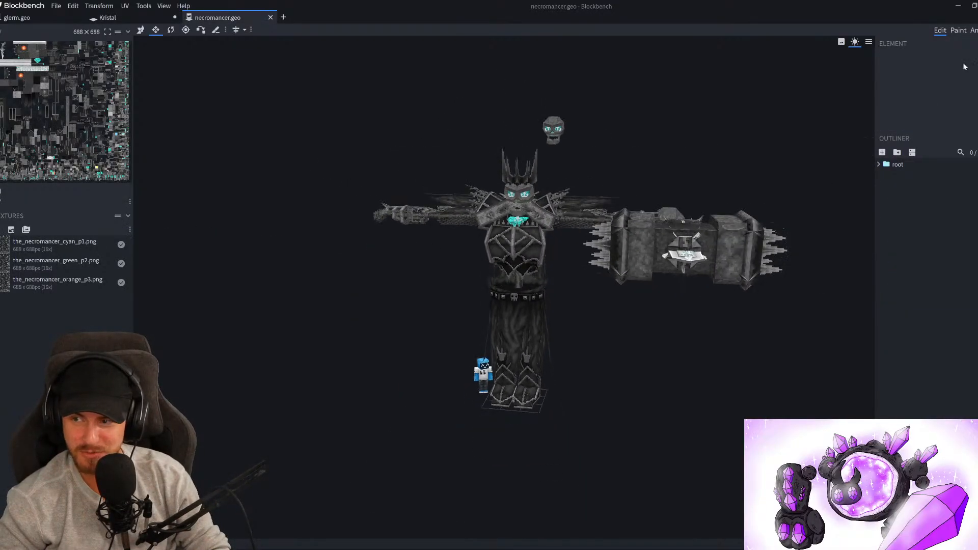
{"action": "left_click", "coordinate": [974, 31]}
{"action": "scroll", "coordinate": [558, 295], "scroll_direction": "down", "scroll_amount": 4}
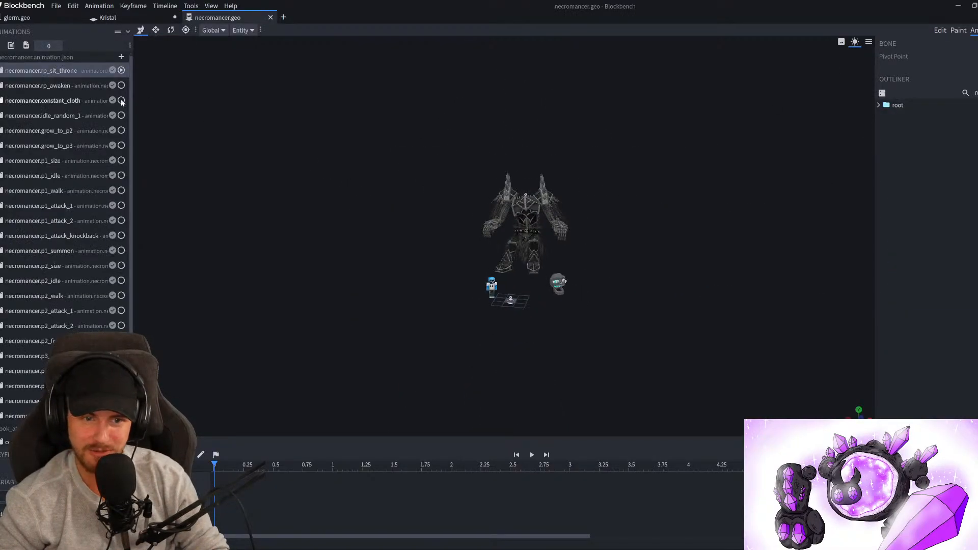
{"action": "left_click_drag", "start_coordinate": [256, 466], "coordinate": [704, 465]}
{"action": "left_click", "coordinate": [57, 88]}
{"action": "left_click_drag", "start_coordinate": [274, 466], "coordinate": [699, 470]}
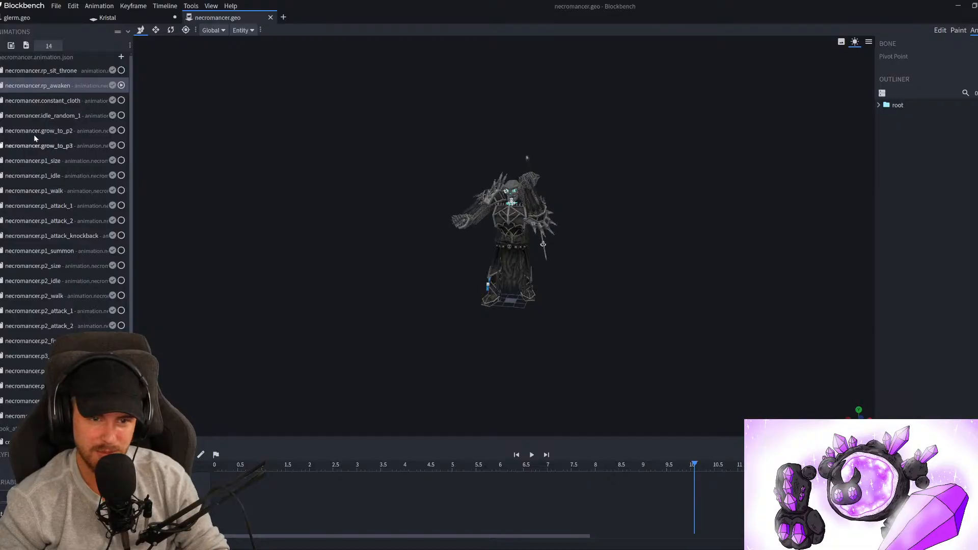
Preview the necromancer's constant_cloth and idle_random_1 animations
{"action": "left_click", "coordinate": [68, 117]}
{"action": "scroll", "coordinate": [510, 246], "scroll_direction": "up", "scroll_amount": 5}
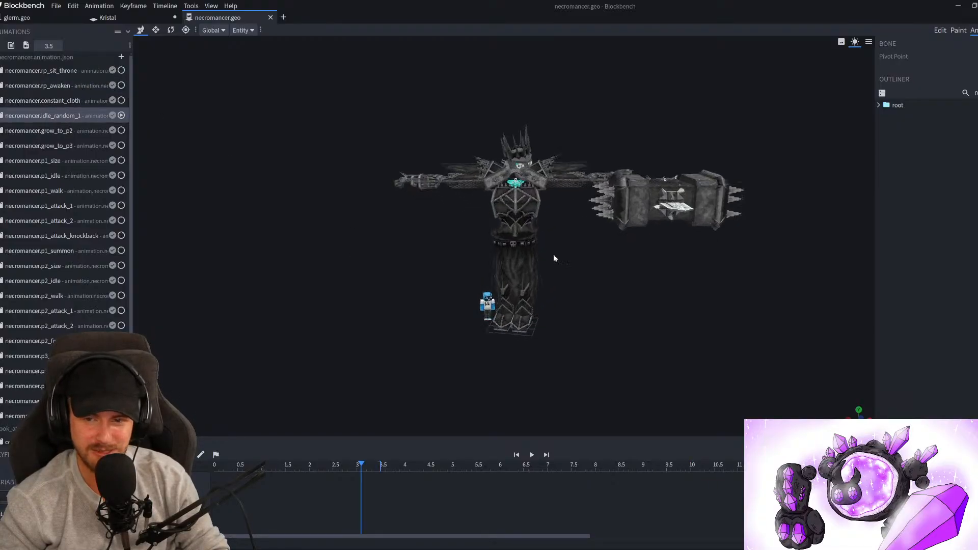
{"action": "left_click", "coordinate": [74, 101]}
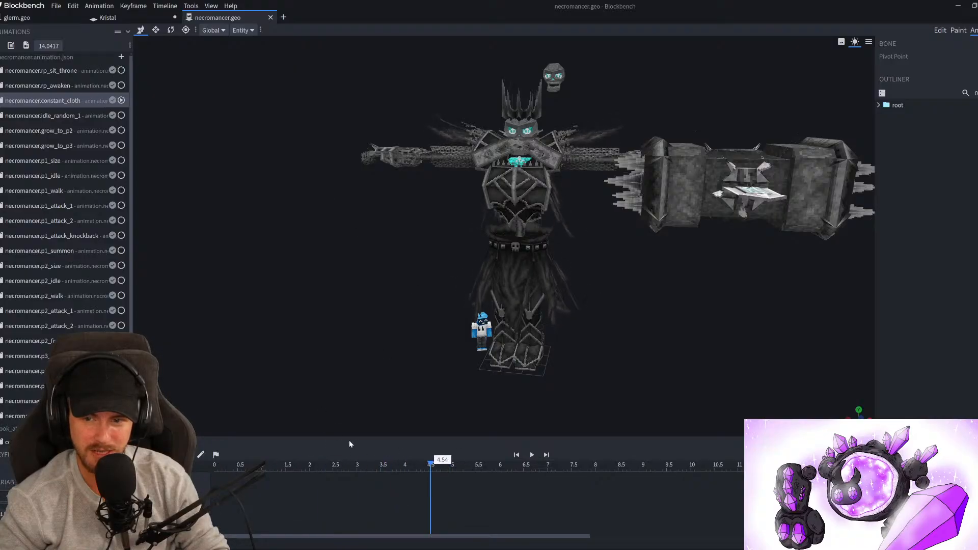
{"action": "left_click", "coordinate": [122, 101]}
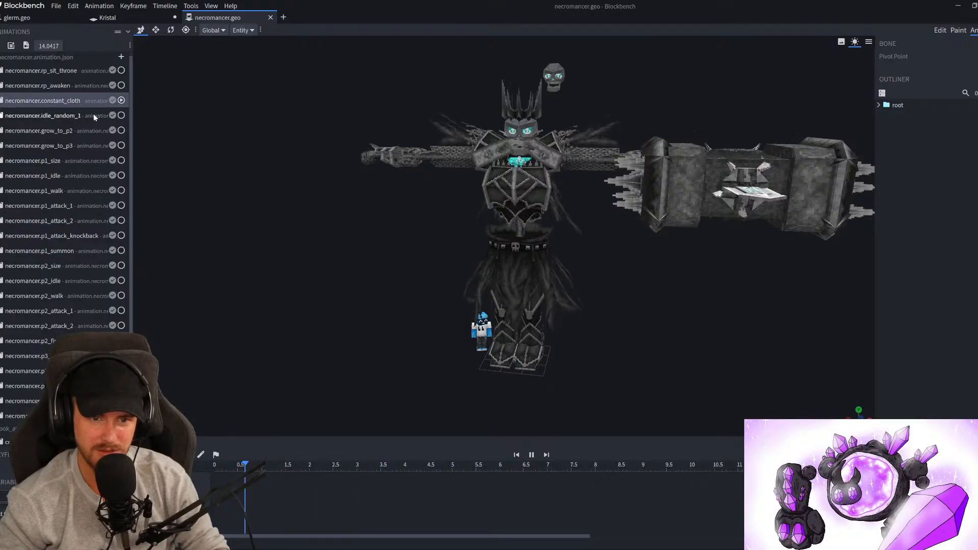
{"action": "left_click", "coordinate": [92, 115]}
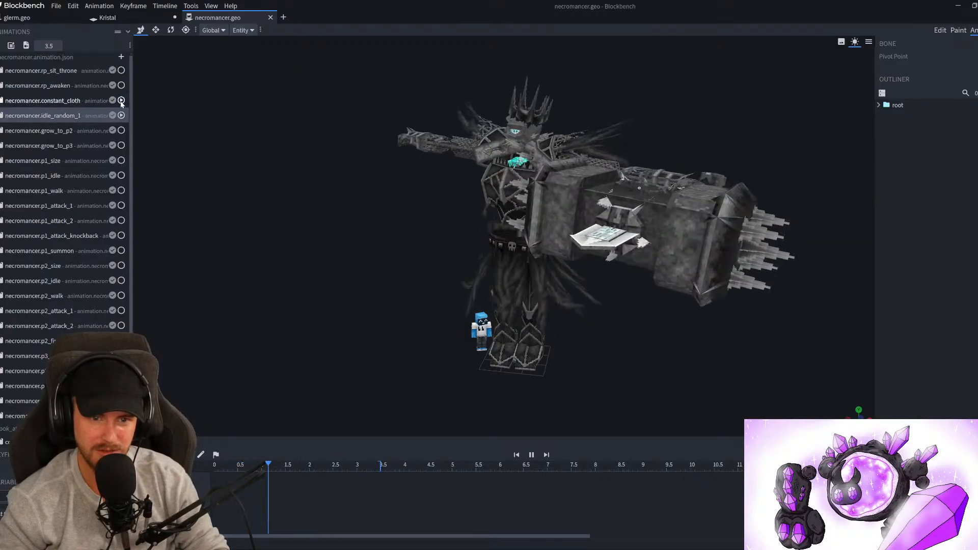
Scrub through the necromancer's grow_to_p2 animation and view the grown model from the front
{"action": "left_click", "coordinate": [79, 131]}
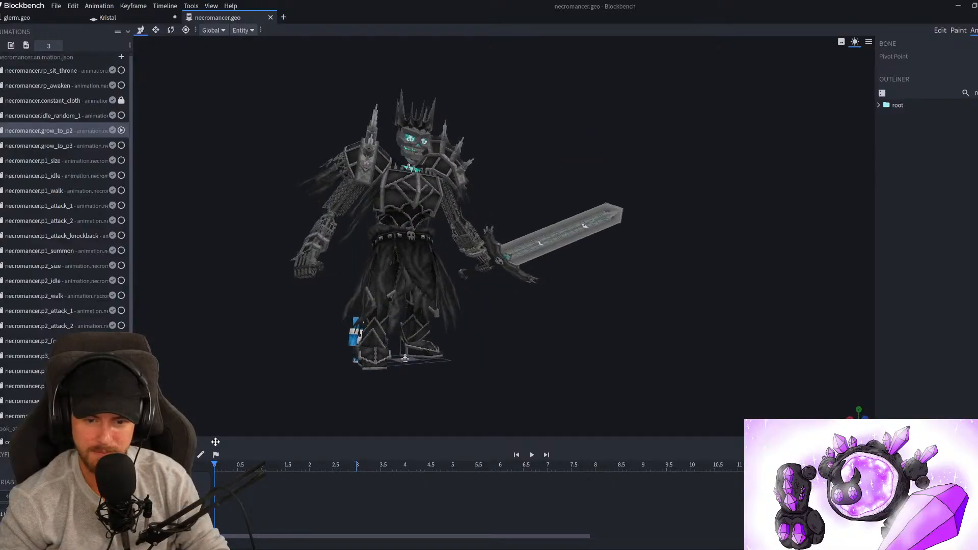
{"action": "left_click_drag", "start_coordinate": [217, 464], "coordinate": [273, 462]}
{"action": "scroll", "coordinate": [381, 310], "scroll_direction": "down", "scroll_amount": 4}
{"action": "right_click_drag", "start_coordinate": [430, 287], "coordinate": [442, 337]}
{"action": "left_click_drag", "start_coordinate": [272, 465], "coordinate": [352, 476]}
{"action": "left_click_drag", "start_coordinate": [575, 362], "coordinate": [440, 337]}
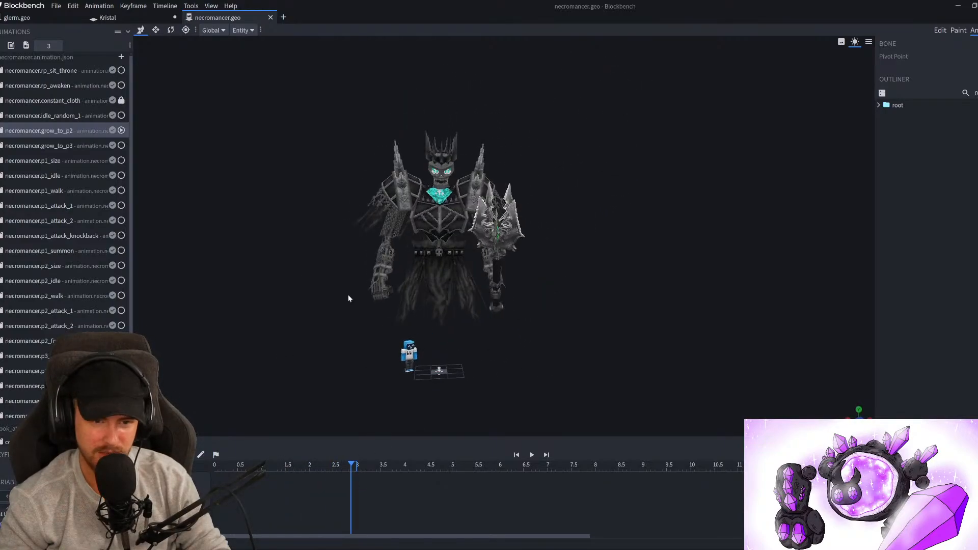
Scrub through the necromancer's grow_to_p3 animation
{"action": "left_click", "coordinate": [67, 146]}
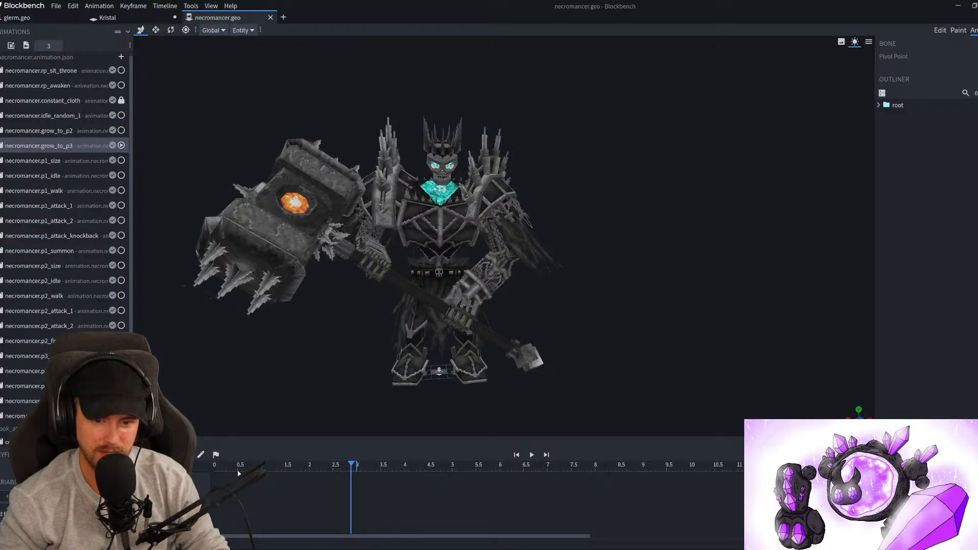
{"action": "left_click_drag", "start_coordinate": [218, 468], "coordinate": [347, 467]}
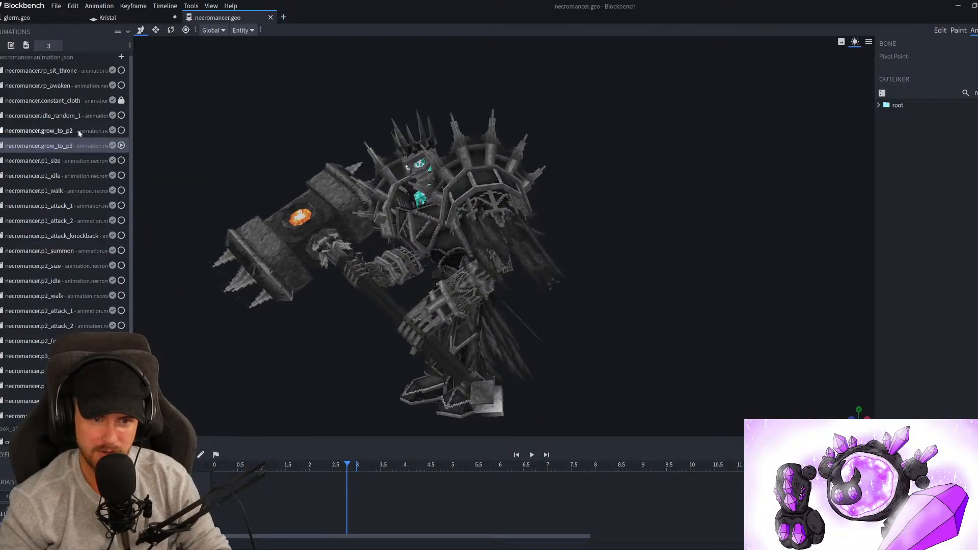
{"action": "left_click", "coordinate": [69, 114]}
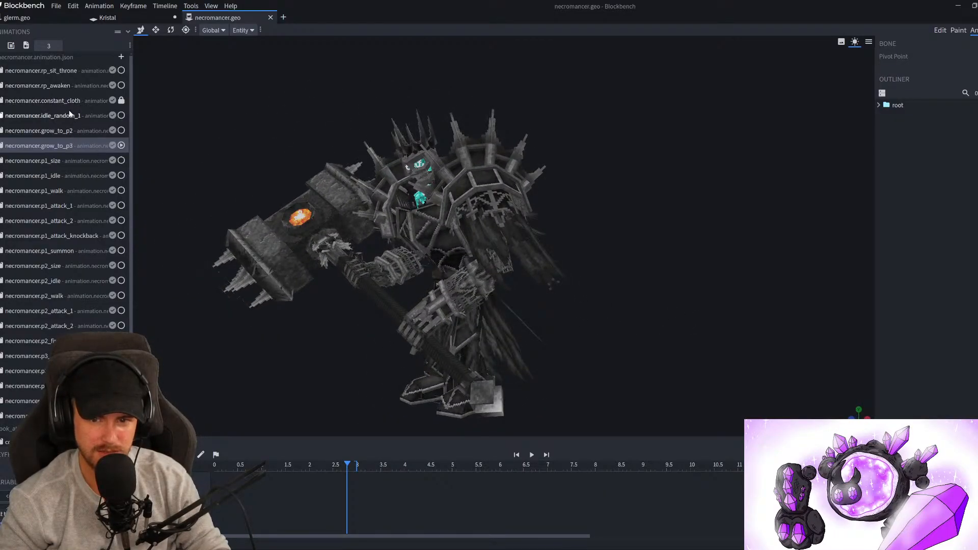
View the necromancer model with its orange, green and cyan textures in edit mode, and return to the Kristal model
{"action": "left_click", "coordinate": [940, 31]}
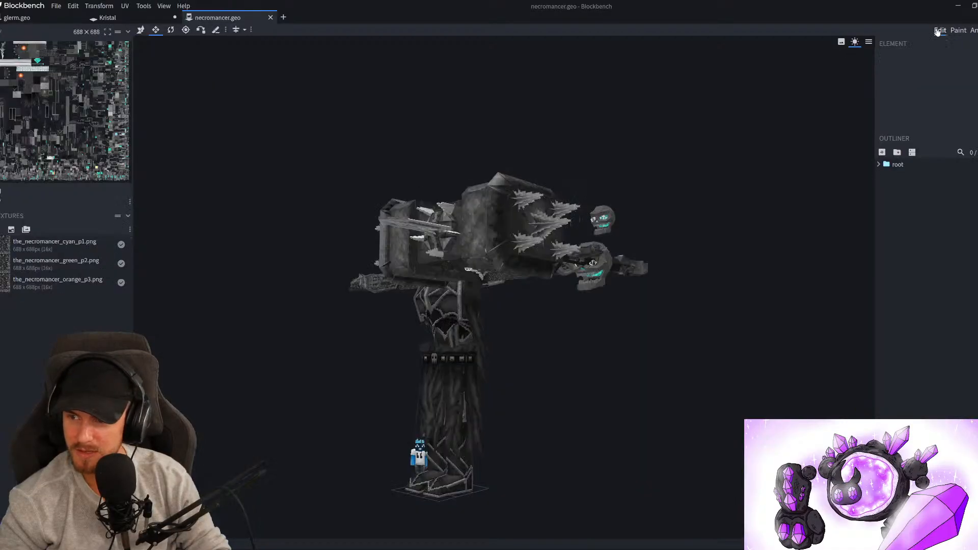
{"action": "left_click", "coordinate": [66, 280]}
{"action": "left_click", "coordinate": [58, 261]}
{"action": "left_click", "coordinate": [56, 243]}
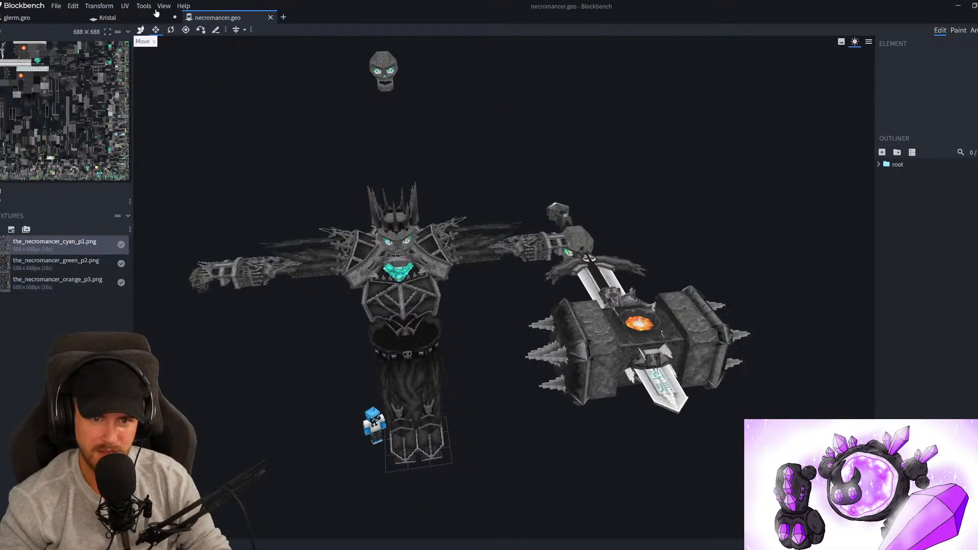
{"action": "left_click", "coordinate": [130, 21]}
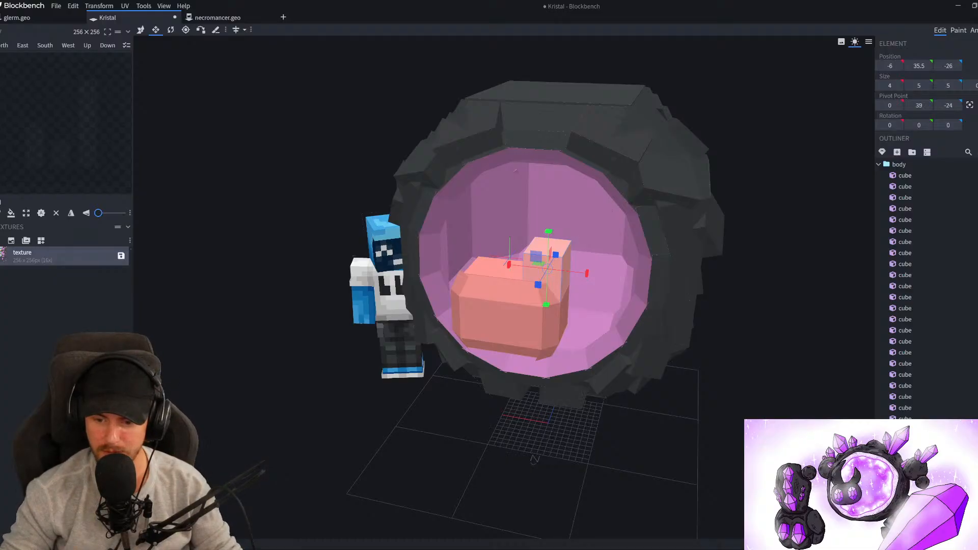
Examine the narrow block above the head from close up and from afar, comparing its placement with the head and cavity
{"action": "left_click_drag", "start_coordinate": [425, 437], "coordinate": [366, 420]}
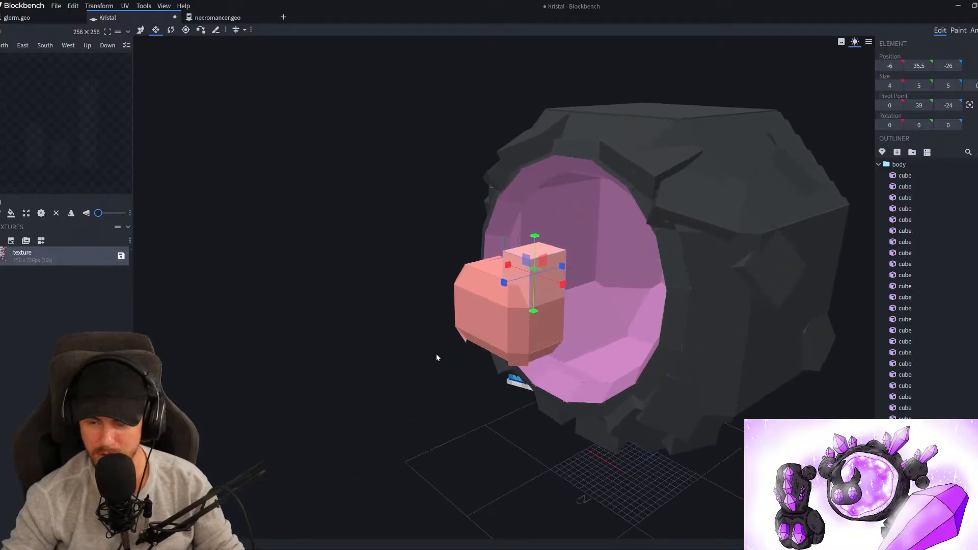
{"action": "scroll", "coordinate": [426, 407], "scroll_direction": "up", "scroll_amount": 6}
{"action": "scroll", "coordinate": [391, 430], "scroll_direction": "up", "scroll_amount": 3}
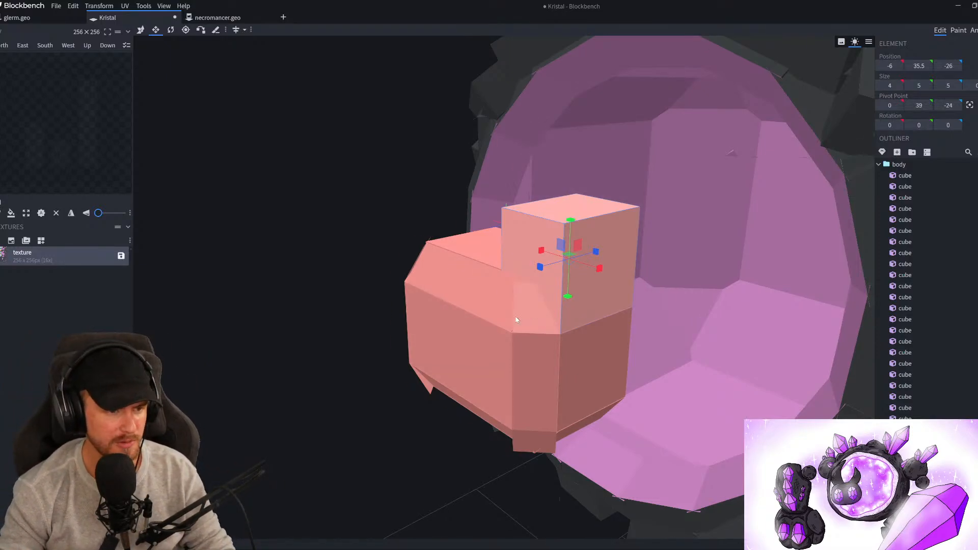
{"action": "left_click_drag", "start_coordinate": [521, 319], "coordinate": [490, 286]}
{"action": "left_click_drag", "start_coordinate": [301, 251], "coordinate": [316, 230]}
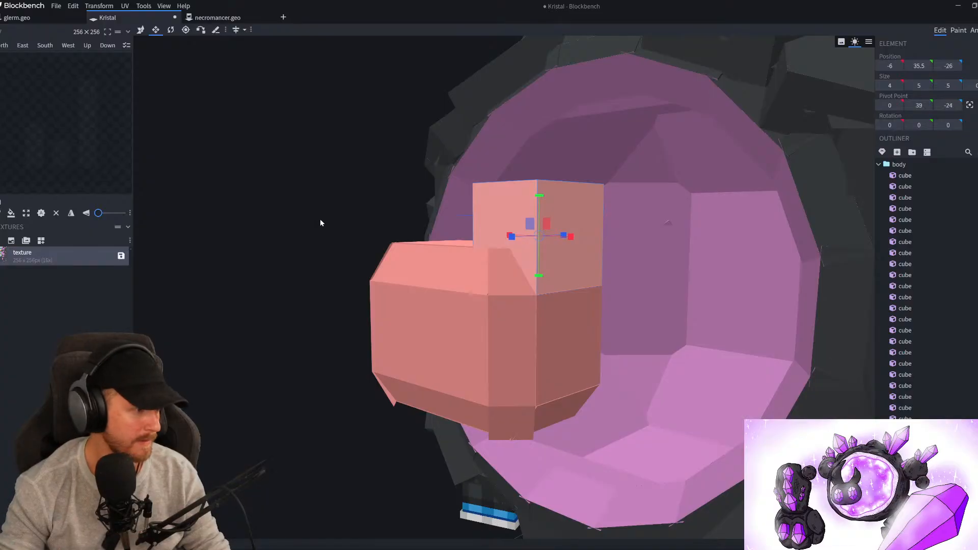
{"action": "scroll", "coordinate": [405, 295], "scroll_direction": "down", "scroll_amount": 10}
{"action": "left_click_drag", "start_coordinate": [508, 282], "coordinate": [463, 237]}
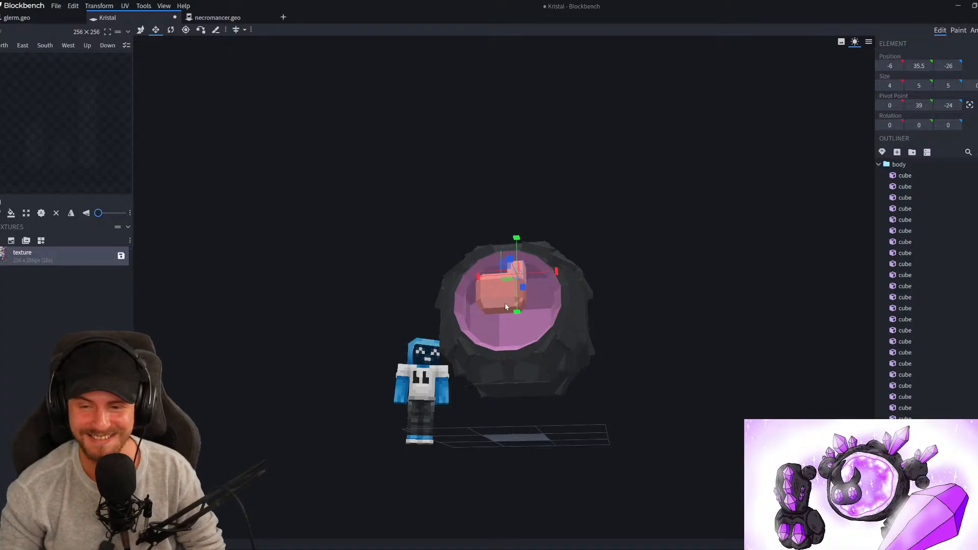
{"action": "scroll", "coordinate": [411, 255], "scroll_direction": "up", "scroll_amount": 3}
{"action": "left_click_drag", "start_coordinate": [411, 254], "coordinate": [373, 278]}
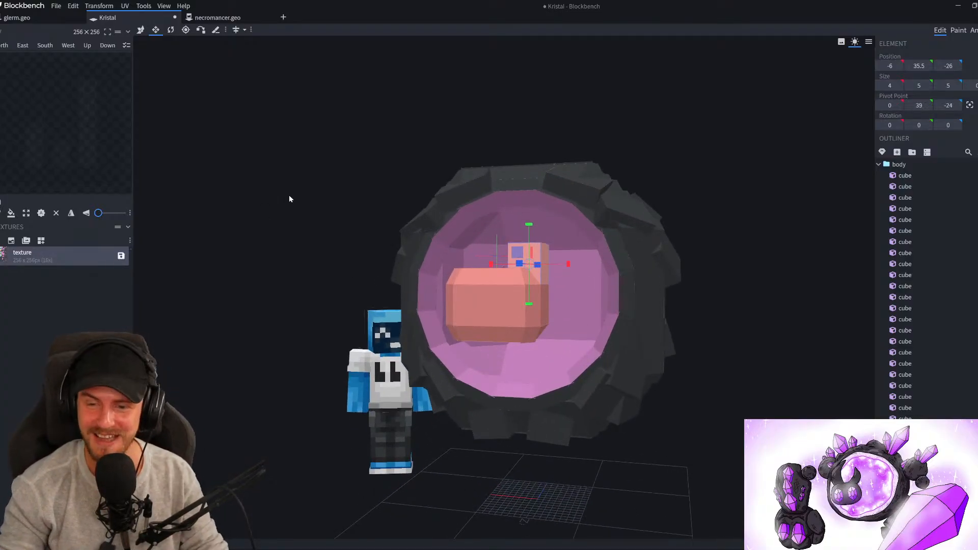
{"action": "scroll", "coordinate": [292, 199], "scroll_direction": "up", "scroll_amount": 3}
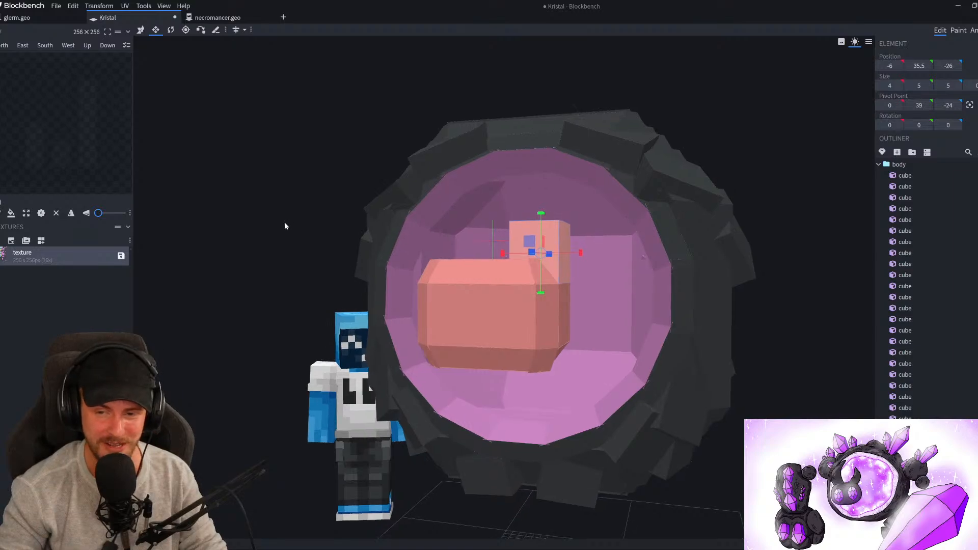
{"action": "scroll", "coordinate": [285, 226], "scroll_direction": "up", "scroll_amount": 2}
{"action": "left_click_drag", "start_coordinate": [286, 234], "coordinate": [231, 243]}
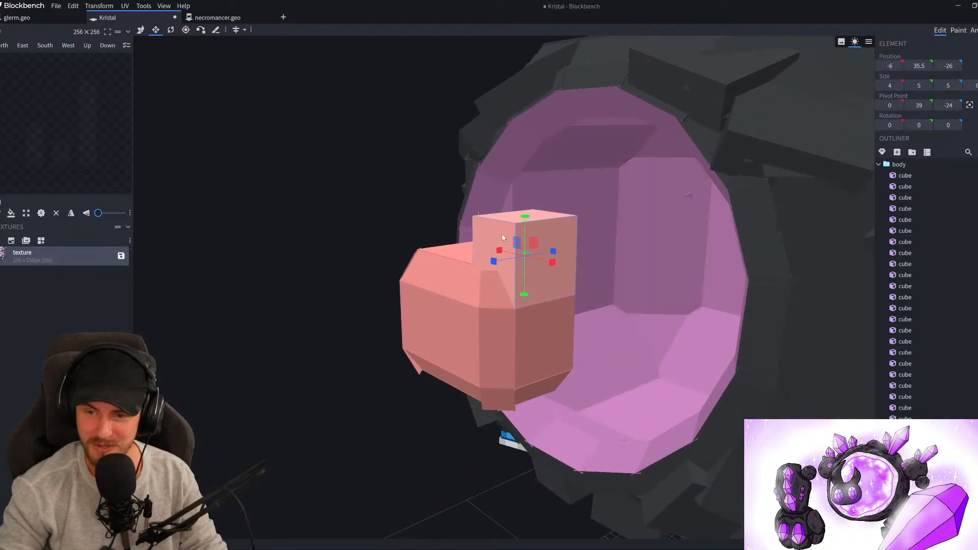
{"action": "scroll", "coordinate": [299, 204], "scroll_direction": "down", "scroll_amount": 4}
{"action": "left_click_drag", "start_coordinate": [303, 212], "coordinate": [346, 187]}
{"action": "left_click", "coordinate": [388, 197]}
{"action": "left_click", "coordinate": [331, 224]}
{"action": "left_click", "coordinate": [307, 261]}
{"action": "left_click", "coordinate": [263, 193]}
{"action": "left_click", "coordinate": [263, 193]}
{"action": "left_click", "coordinate": [258, 325]}
{"action": "left_click_drag", "start_coordinate": [608, 186], "coordinate": [550, 179]}
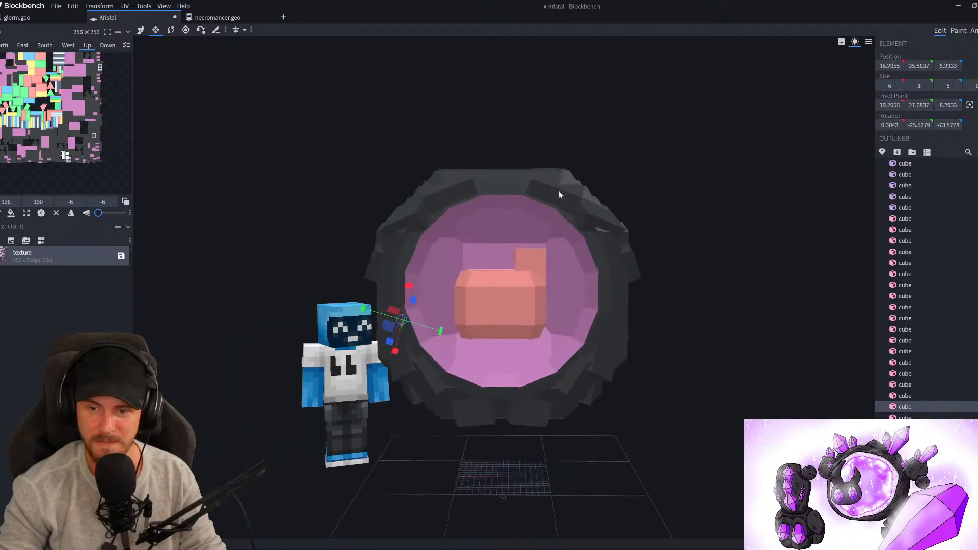
Select the block above the head's corner and reduce its height to 4 units
{"action": "scroll", "coordinate": [548, 204], "scroll_direction": "up", "scroll_amount": 2}
{"action": "left_click", "coordinate": [545, 255]}
{"action": "scroll", "coordinate": [558, 290], "scroll_direction": "up", "scroll_amount": 3}
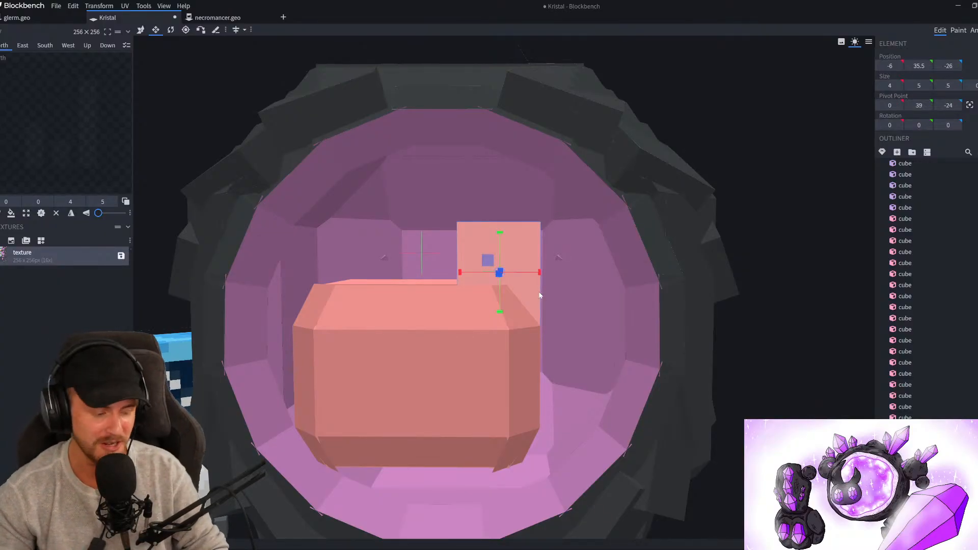
{"action": "right_click_drag", "start_coordinate": [524, 299], "coordinate": [558, 310]}
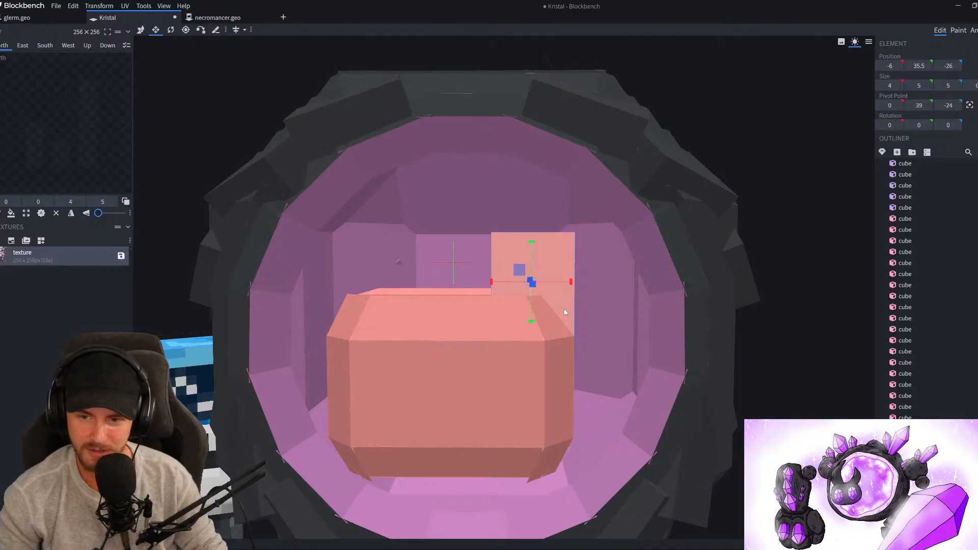
{"action": "left_click_drag", "start_coordinate": [533, 256], "coordinate": [533, 273]}
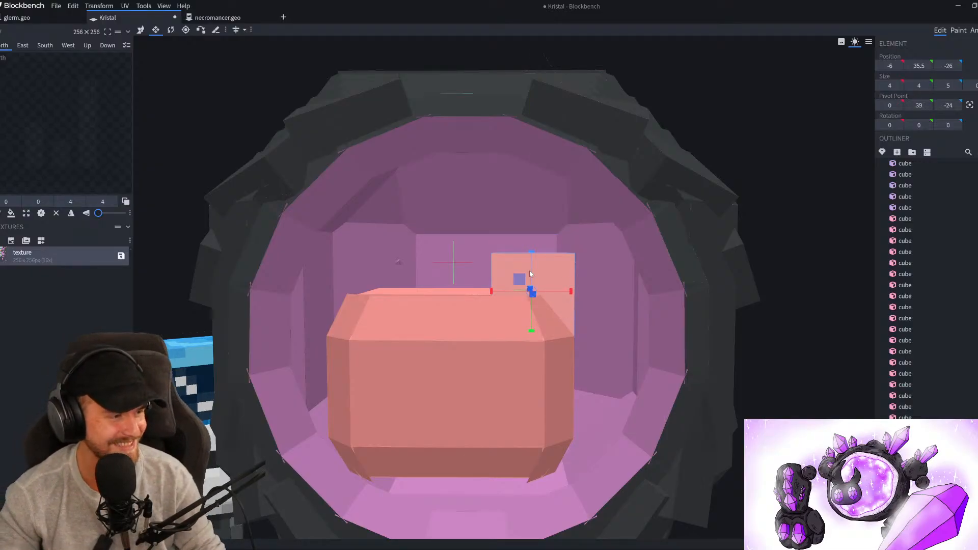
Centre the block's pivot, tilt it 25 degrees around Z and move it 1 unit outward and 1 unit down
{"action": "key", "text": "r"}
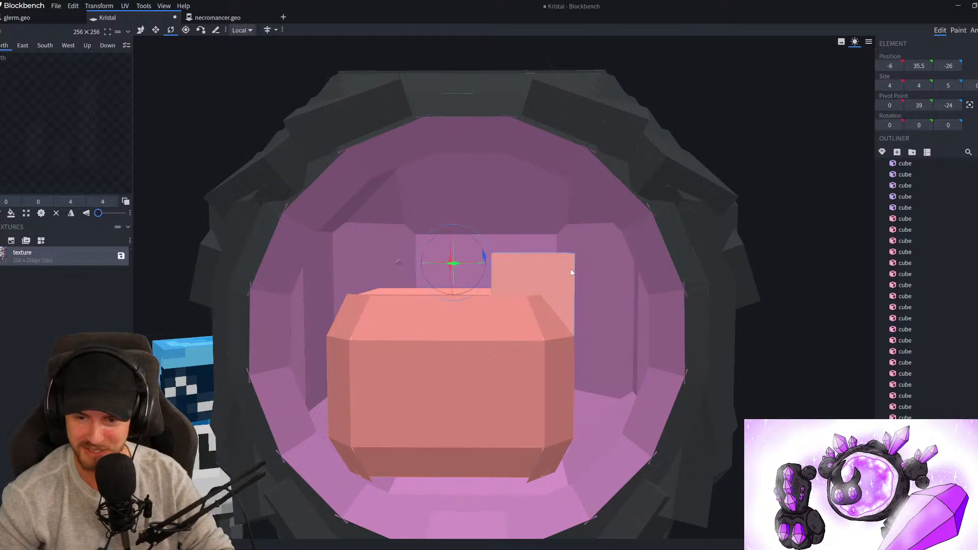
{"action": "left_click", "coordinate": [970, 105]}
{"action": "left_click_drag", "start_coordinate": [518, 264], "coordinate": [550, 279]}
{"action": "key", "text": "v"}
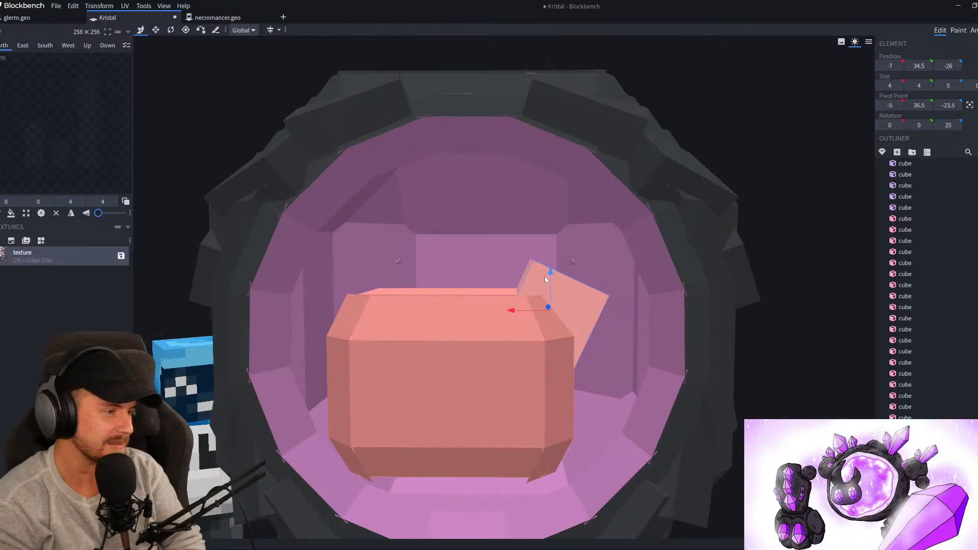
{"action": "left_click_drag", "start_coordinate": [619, 260], "coordinate": [601, 337]}
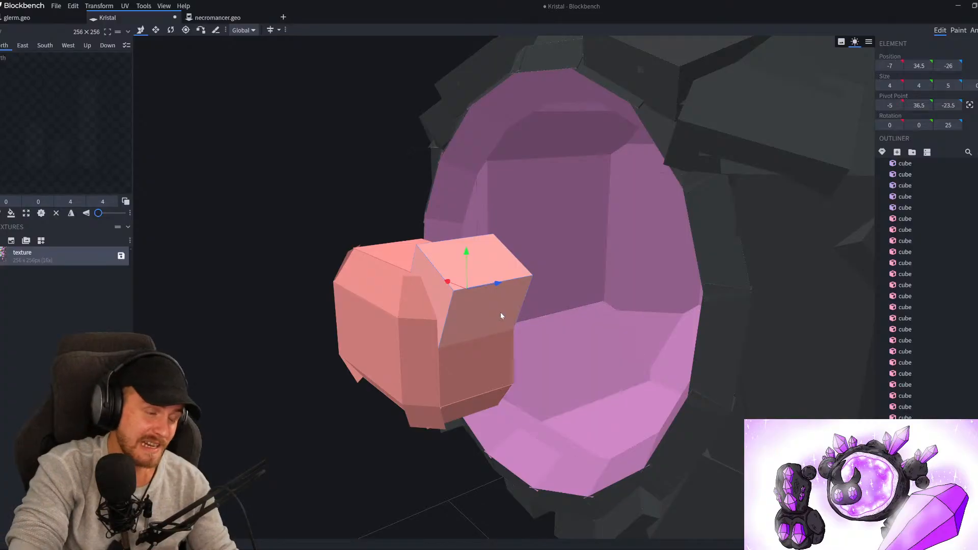
Resize the tilted block symmetrically about its centre to 4 × 4 × 4 units
{"action": "key", "text": "s"}
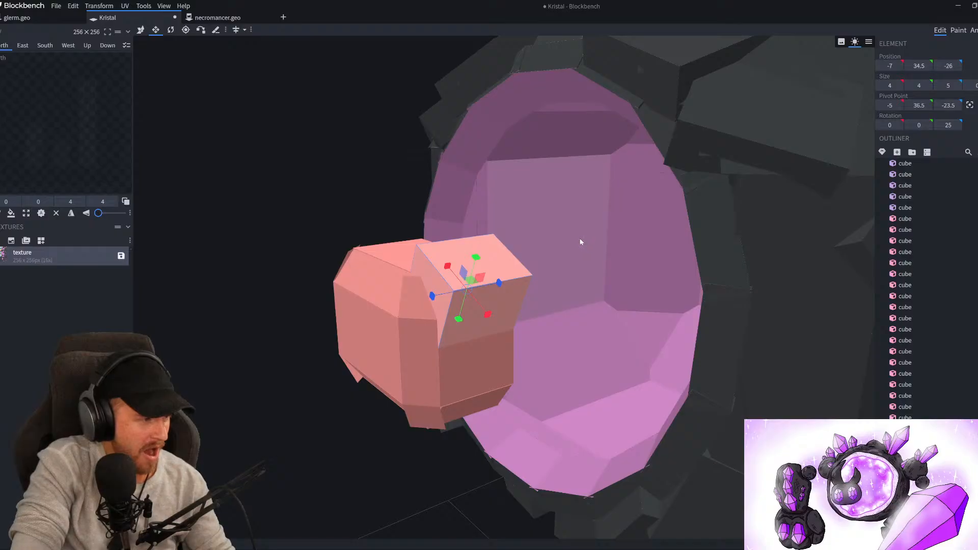
{"action": "scroll", "coordinate": [558, 241], "scroll_direction": "up", "scroll_amount": 3}
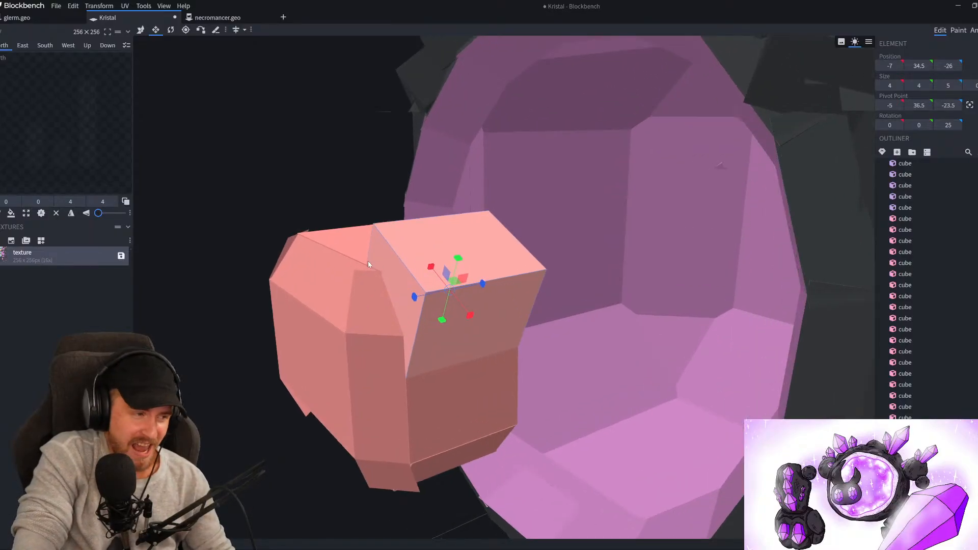
{"action": "left_click_drag", "start_coordinate": [376, 218], "coordinate": [468, 355]}
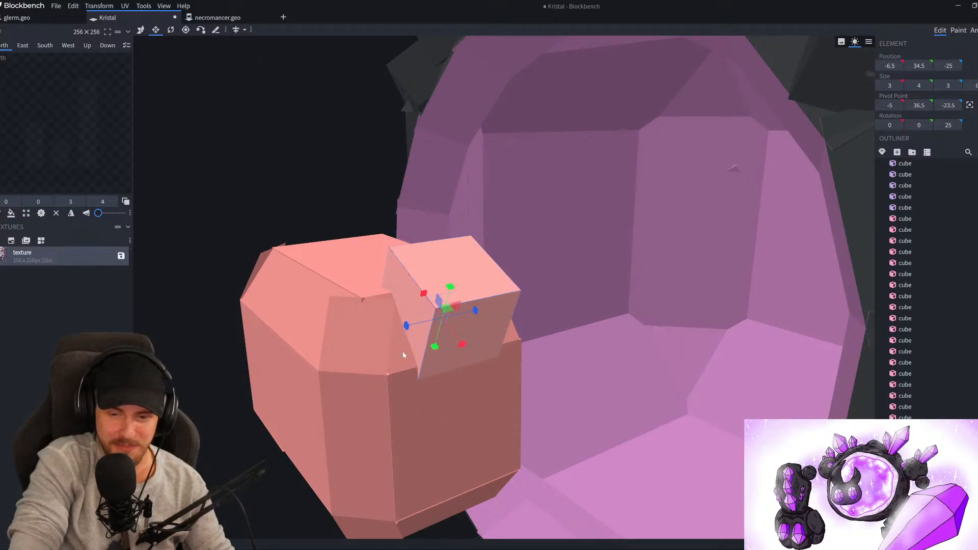
{"action": "left_click_drag", "start_coordinate": [387, 326], "coordinate": [288, 286]}
{"action": "left_click_drag", "start_coordinate": [268, 245], "coordinate": [331, 257]}
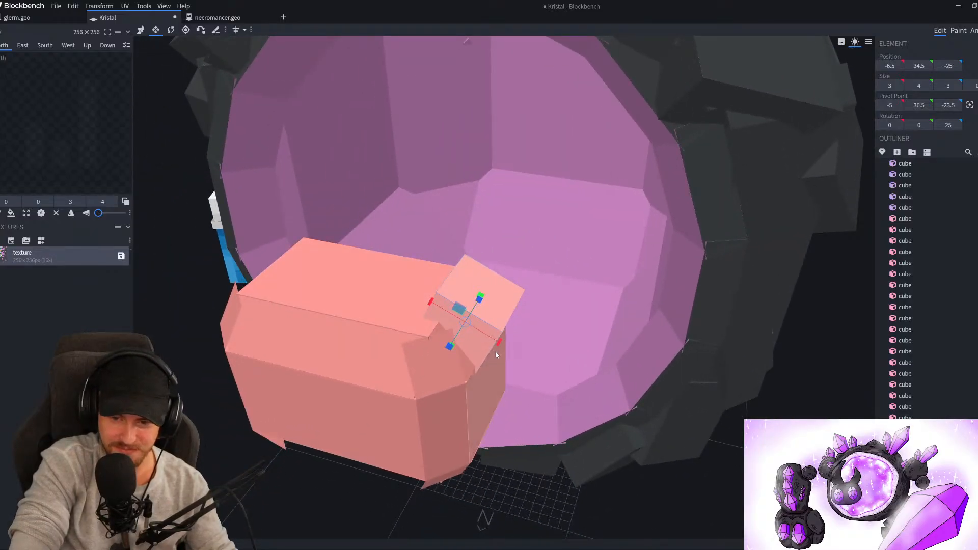
{"action": "left_click_drag", "start_coordinate": [498, 340], "coordinate": [509, 349], "text": "alt"}
{"action": "left_click_drag", "start_coordinate": [230, 472], "coordinate": [182, 463]}
{"action": "left_click_drag", "start_coordinate": [431, 320], "coordinate": [413, 319], "text": "alt"}
{"action": "left_click_drag", "start_coordinate": [291, 413], "coordinate": [367, 378]}
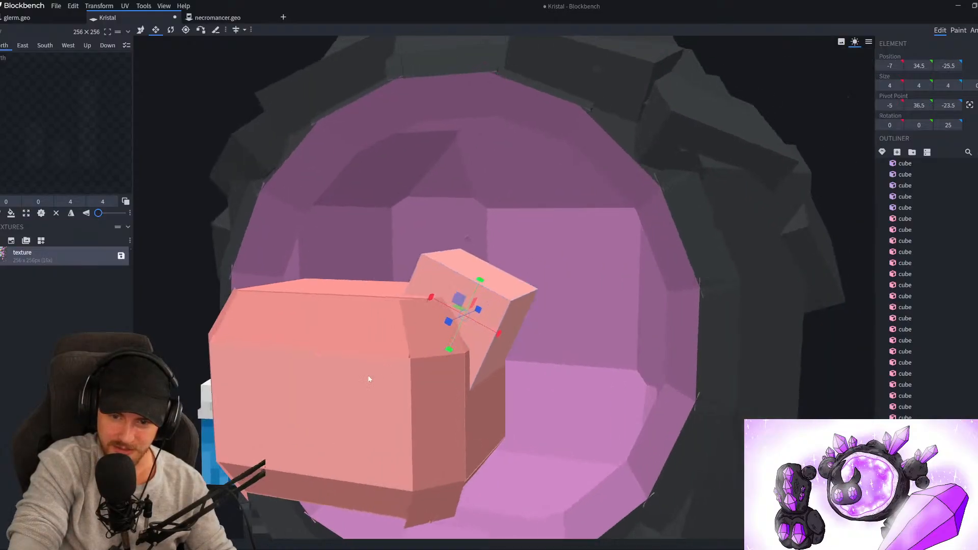
Set the block's Z rotation to 0 and stack a duplicate directly on top, 4 units higher
{"action": "left_click", "coordinate": [948, 126]}
{"action": "type", "text": "0"}
{"action": "key", "text": "Return"}
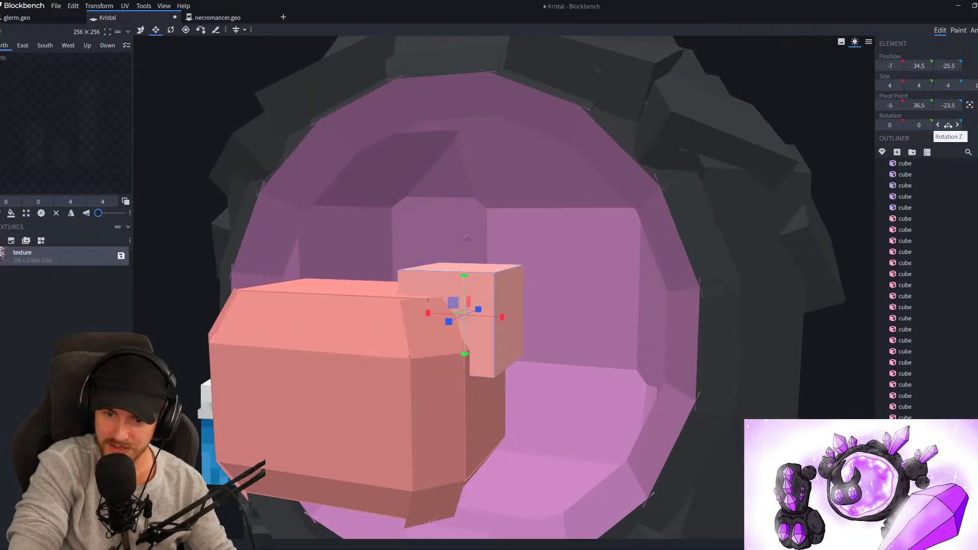
{"action": "key", "text": "v"}
{"action": "left_click_drag", "start_coordinate": [464, 282], "coordinate": [481, 203]}
{"action": "right_click_drag", "start_coordinate": [481, 214], "coordinate": [493, 260]}
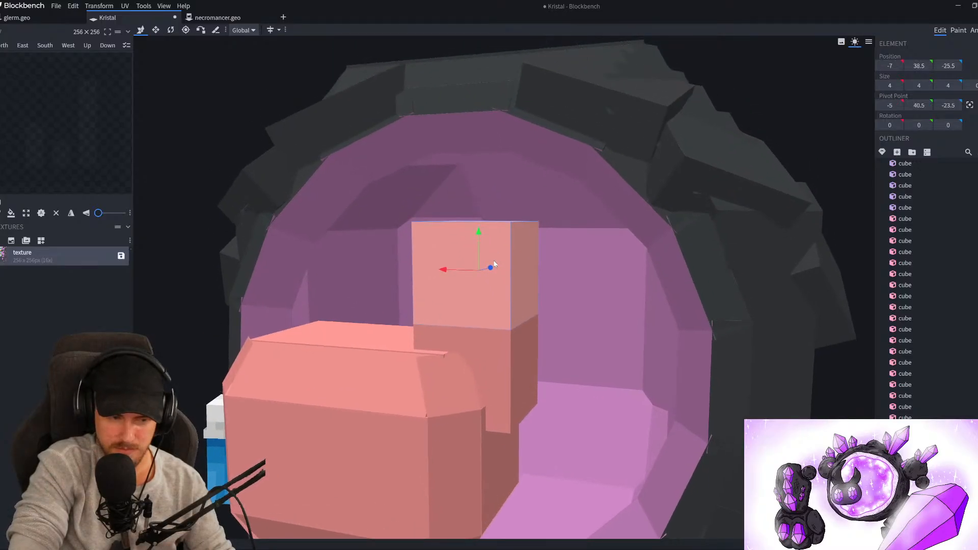
Narrow the upper block to 3 units wide from its inner side, keeping the outer sides flush
{"action": "key", "text": "s"}
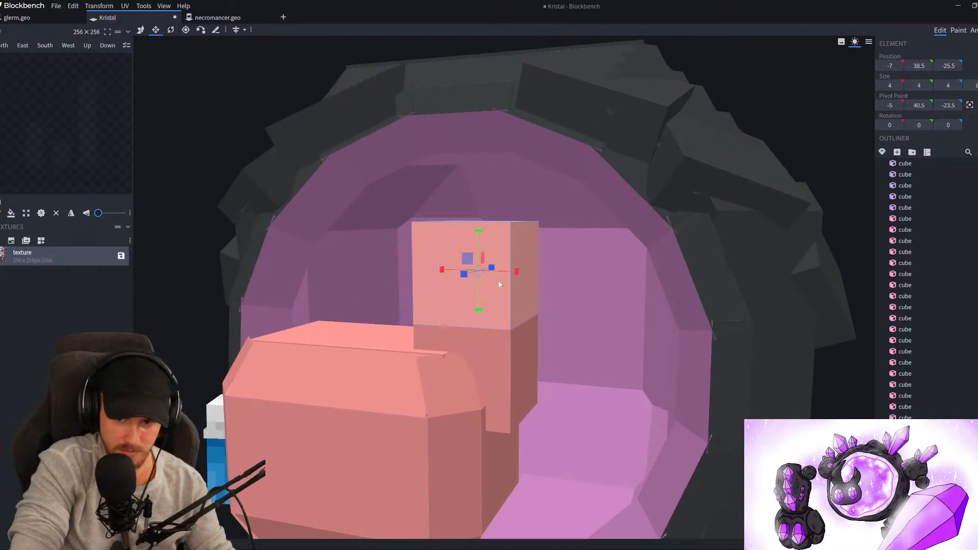
{"action": "left_click_drag", "start_coordinate": [507, 276], "coordinate": [502, 276]}
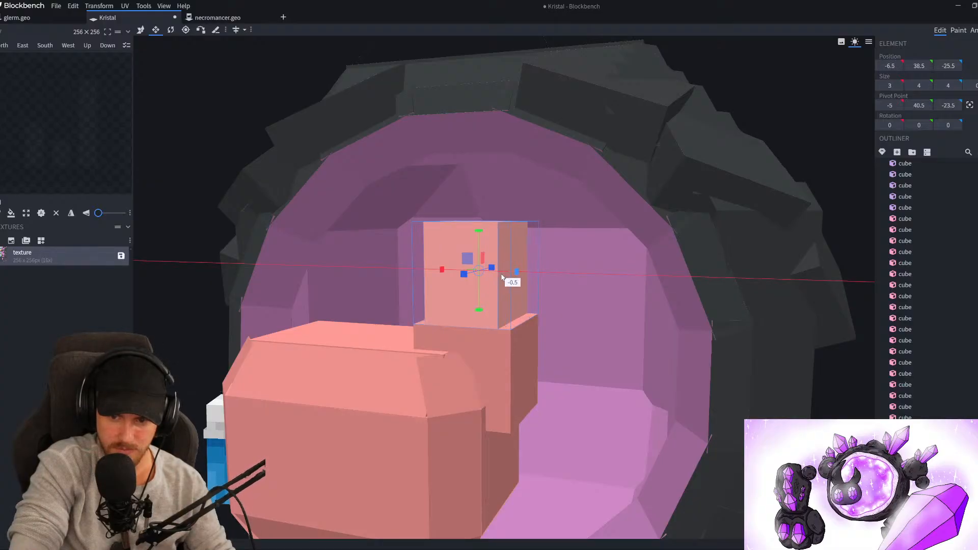
{"action": "left_click_drag", "start_coordinate": [249, 301], "coordinate": [451, 330]}
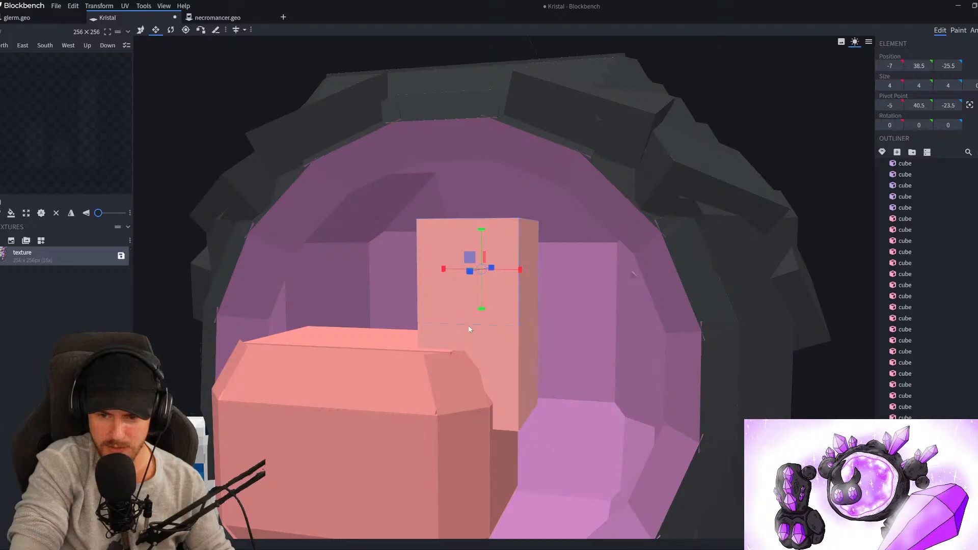
{"action": "left_click_drag", "start_coordinate": [185, 321], "coordinate": [389, 305]}
{"action": "left_click_drag", "start_coordinate": [441, 271], "coordinate": [461, 273]}
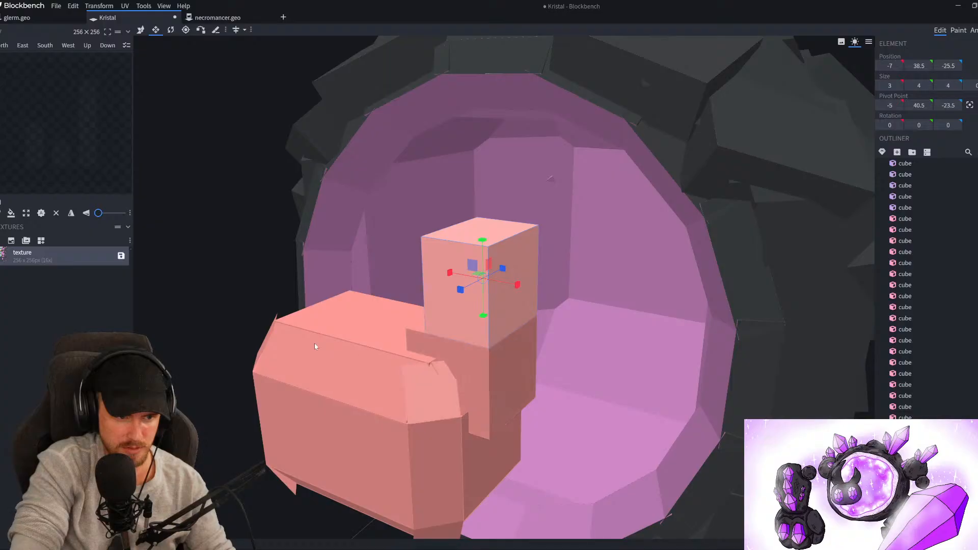
Select both stacked blocks and reduce their depth to 3 units from the back
{"action": "left_click", "coordinate": [475, 358]}
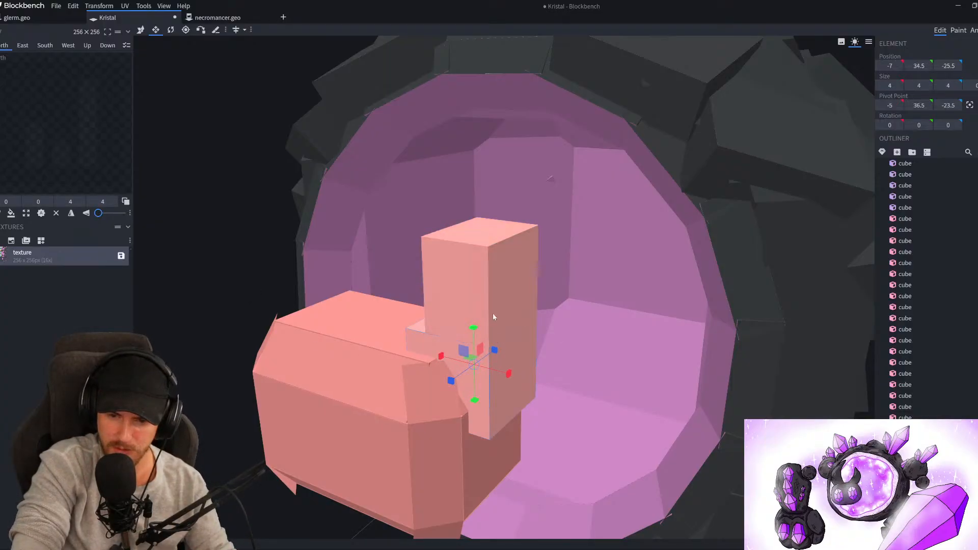
{"action": "left_click", "coordinate": [495, 296]}
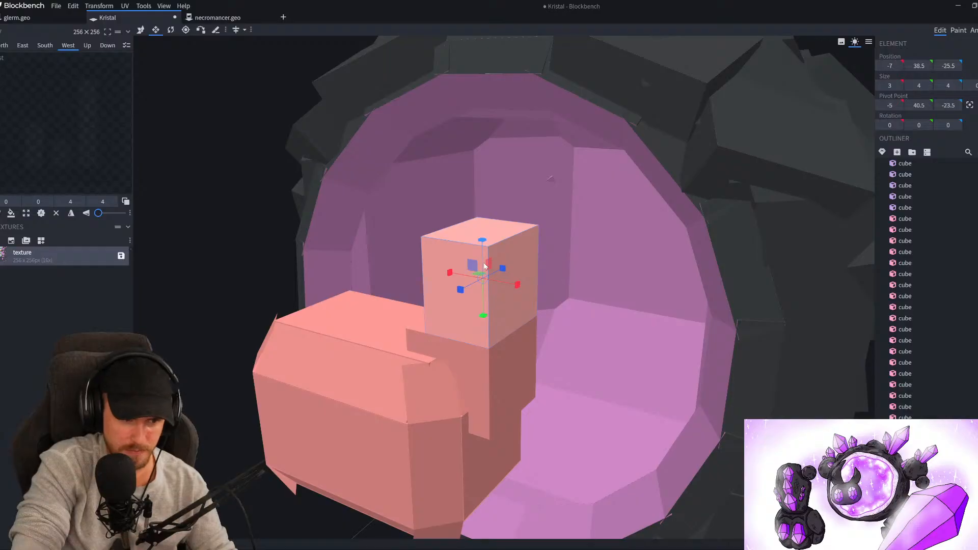
{"action": "left_click", "coordinate": [513, 349], "text": "shift"}
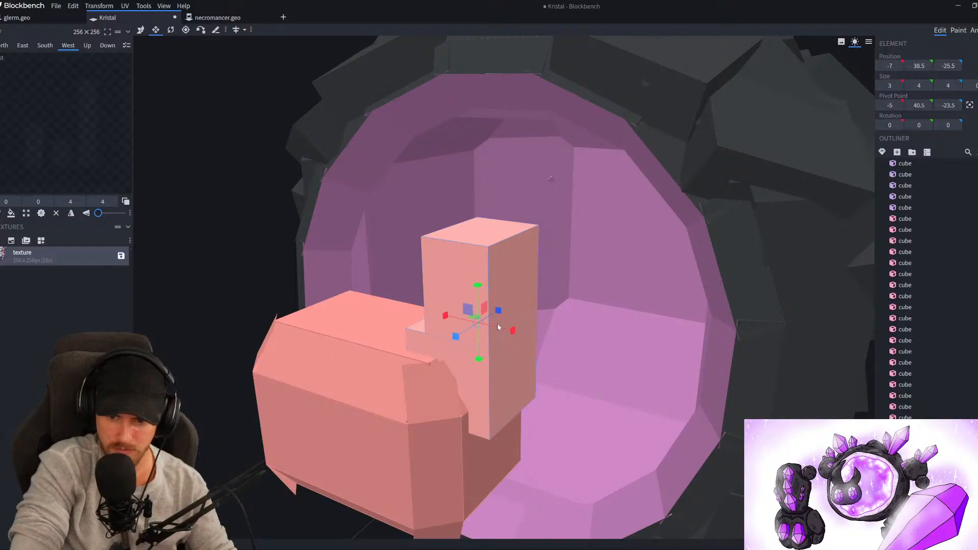
{"action": "left_click_drag", "start_coordinate": [498, 310], "coordinate": [492, 316]}
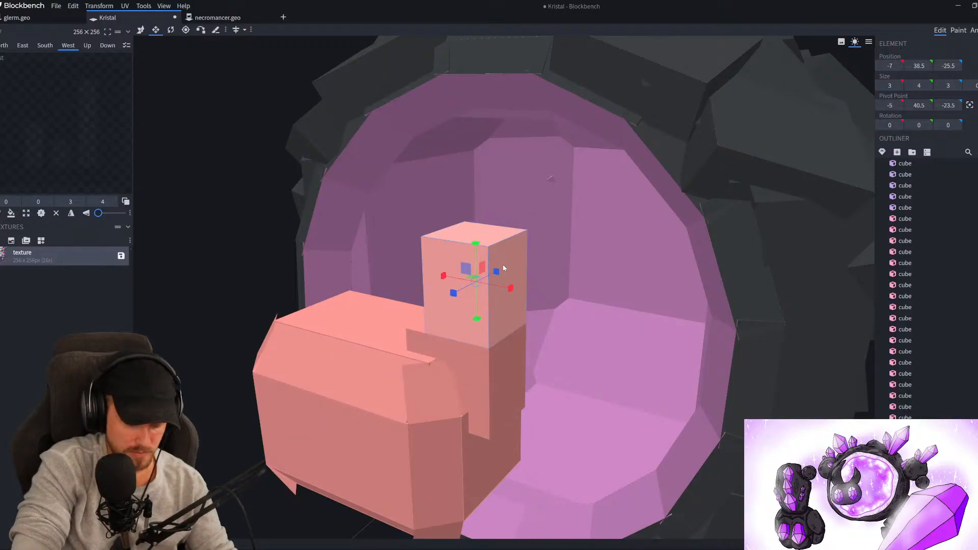
Stack a duplicate of the upper block on top, shorten the middle block to 3 units and lower the copy onto it
{"action": "key", "text": "v"}
{"action": "left_click_drag", "start_coordinate": [478, 254], "coordinate": [473, 138]}
{"action": "left_click", "coordinate": [477, 257]}
{"action": "key", "text": "s"}
{"action": "left_click_drag", "start_coordinate": [478, 246], "coordinate": [488, 282]}
{"action": "left_click", "coordinate": [481, 209]}
{"action": "key", "text": "v"}
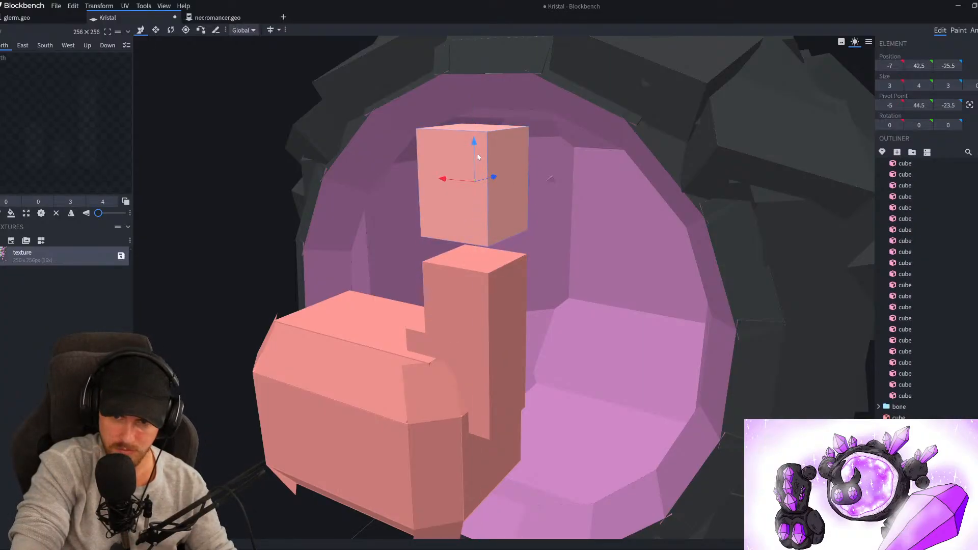
{"action": "left_click_drag", "start_coordinate": [478, 156], "coordinate": [478, 182]}
Shorten the bottom block's height to 3 units and lower the two blocks above it by 1 unit
{"action": "left_click", "coordinate": [479, 356]}
{"action": "key", "text": "s"}
{"action": "left_click_drag", "start_coordinate": [466, 333], "coordinate": [473, 354]}
{"action": "left_click", "coordinate": [482, 314]}
{"action": "key", "text": "v"}
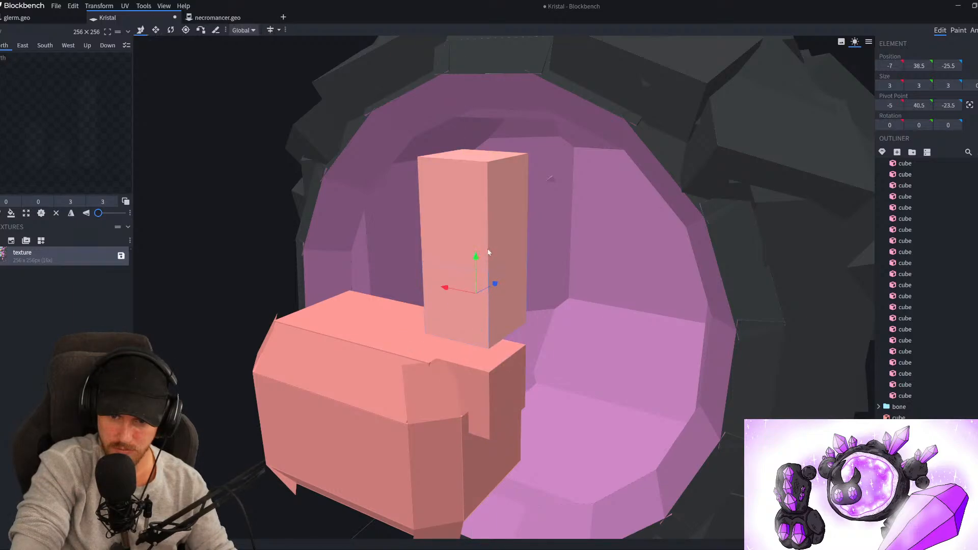
{"action": "left_click_drag", "start_coordinate": [476, 283], "coordinate": [478, 297]}
{"action": "left_click", "coordinate": [480, 243]}
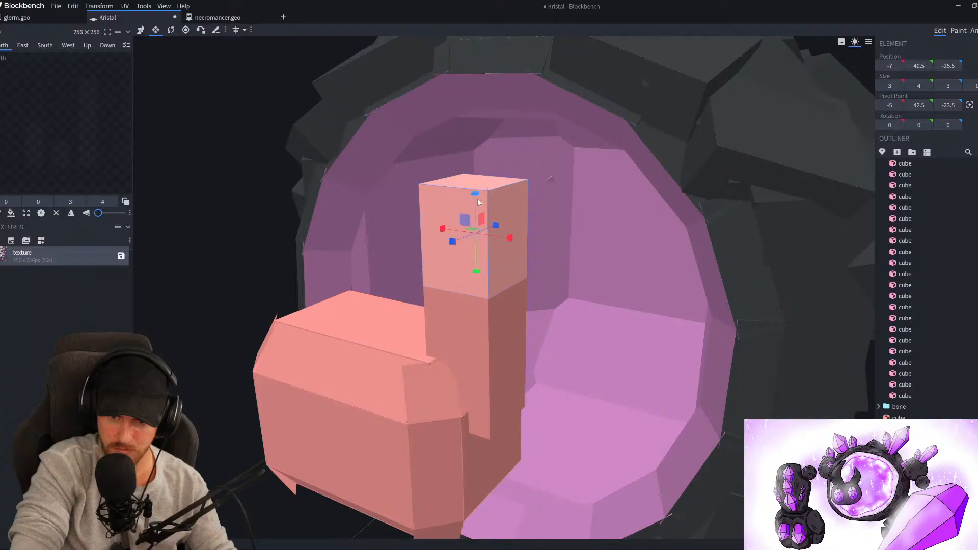
Resize the top block to 2 units wide and 3 units high, stepping it in on the inner side
{"action": "left_click_drag", "start_coordinate": [479, 212], "coordinate": [481, 220]}
{"action": "scroll", "coordinate": [357, 280], "scroll_direction": "down", "scroll_amount": 4}
{"action": "left_click_drag", "start_coordinate": [320, 289], "coordinate": [349, 290]}
{"action": "scroll", "coordinate": [380, 286], "scroll_direction": "up", "scroll_amount": 2}
{"action": "left_click_drag", "start_coordinate": [459, 263], "coordinate": [480, 265]}
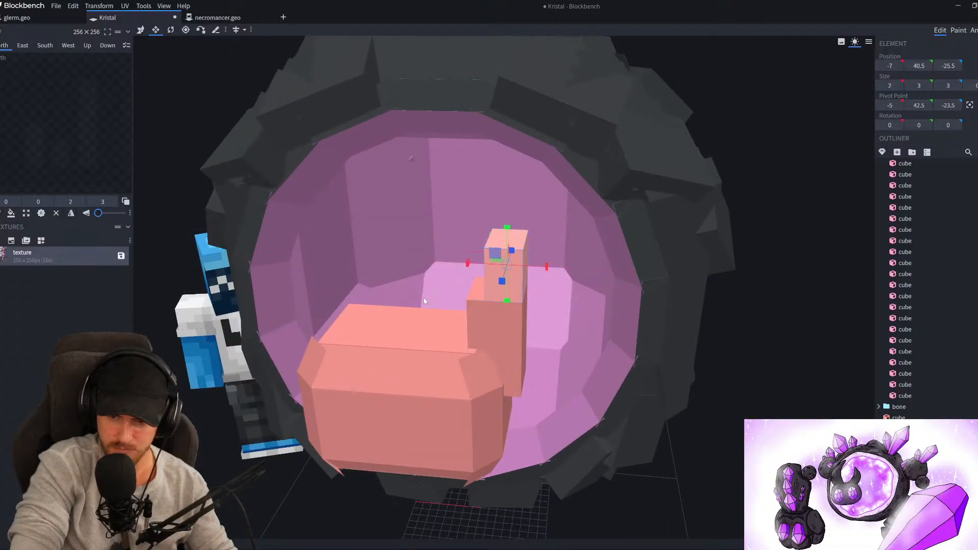
Duplicate the top block 3 units higher and flatten the copy to zero width around its centre
{"action": "scroll", "coordinate": [674, 449], "scroll_direction": "down", "scroll_amount": 3}
{"action": "left_click_drag", "start_coordinate": [673, 448], "coordinate": [737, 425]}
{"action": "scroll", "coordinate": [586, 375], "scroll_direction": "up", "scroll_amount": 5}
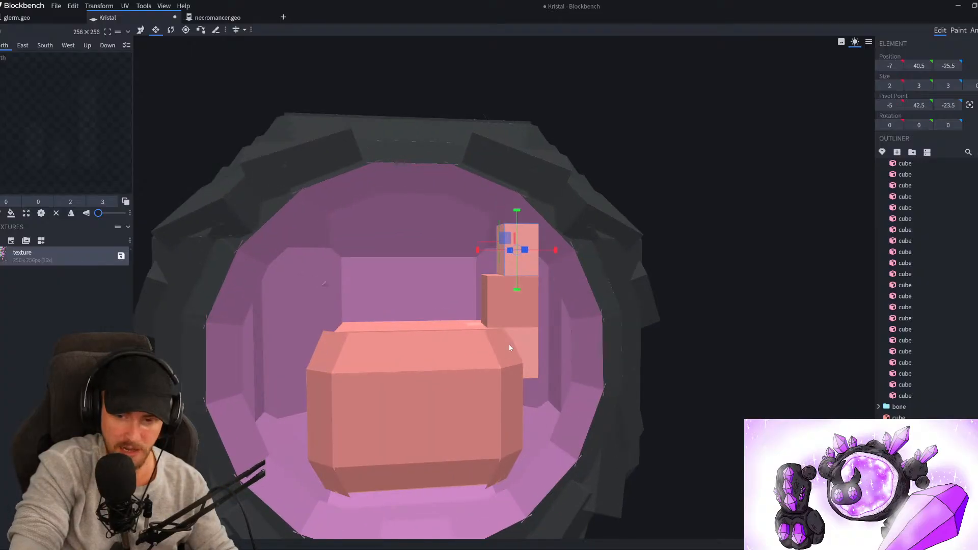
{"action": "left_click_drag", "start_coordinate": [534, 292], "coordinate": [485, 330]}
{"action": "right_click_drag", "start_coordinate": [485, 330], "coordinate": [466, 323]}
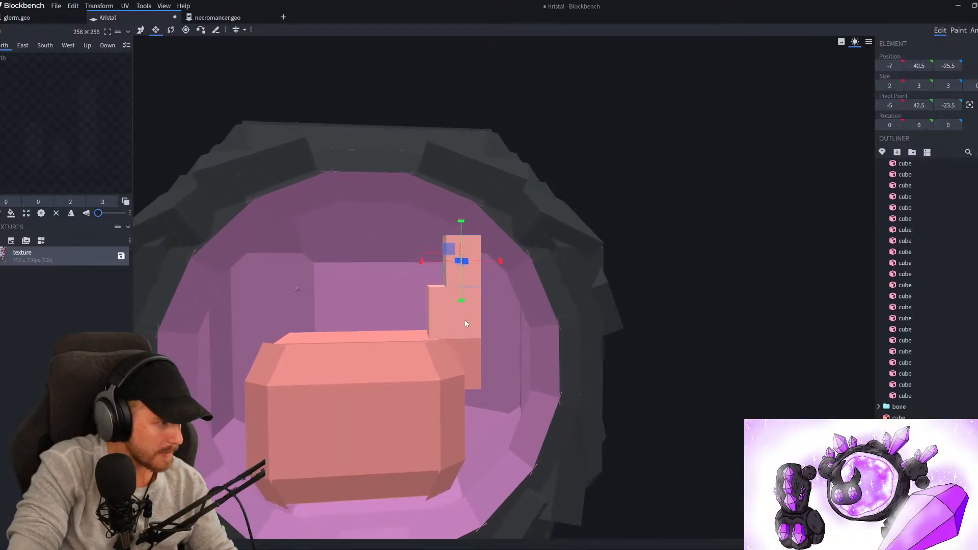
{"action": "scroll", "coordinate": [459, 321], "scroll_direction": "up", "scroll_amount": 5}
{"action": "left_click_drag", "start_coordinate": [692, 229], "coordinate": [701, 296]}
{"action": "key", "text": "v"}
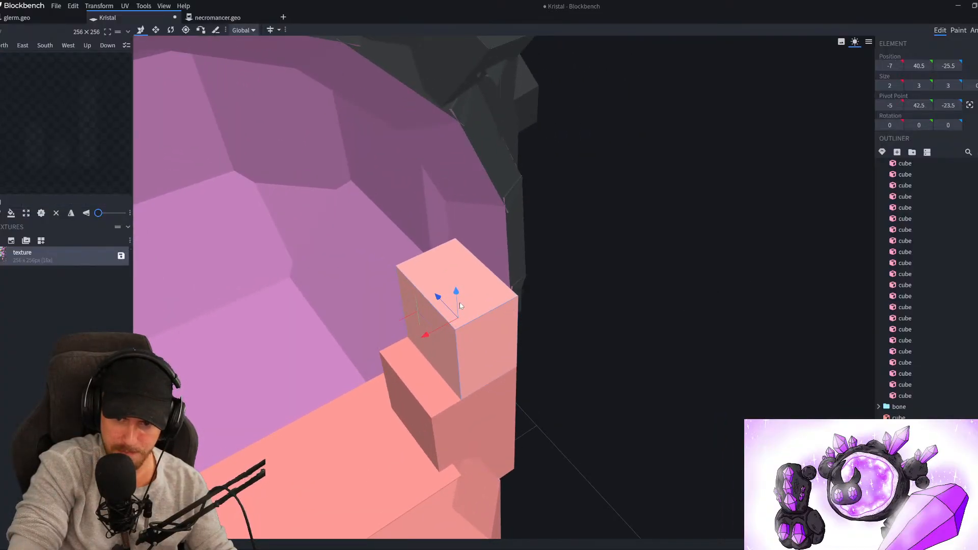
{"action": "left_click_drag", "start_coordinate": [460, 305], "coordinate": [464, 231]}
{"action": "key", "text": "s"}
{"action": "left_click_drag", "start_coordinate": [502, 259], "coordinate": [546, 296]}
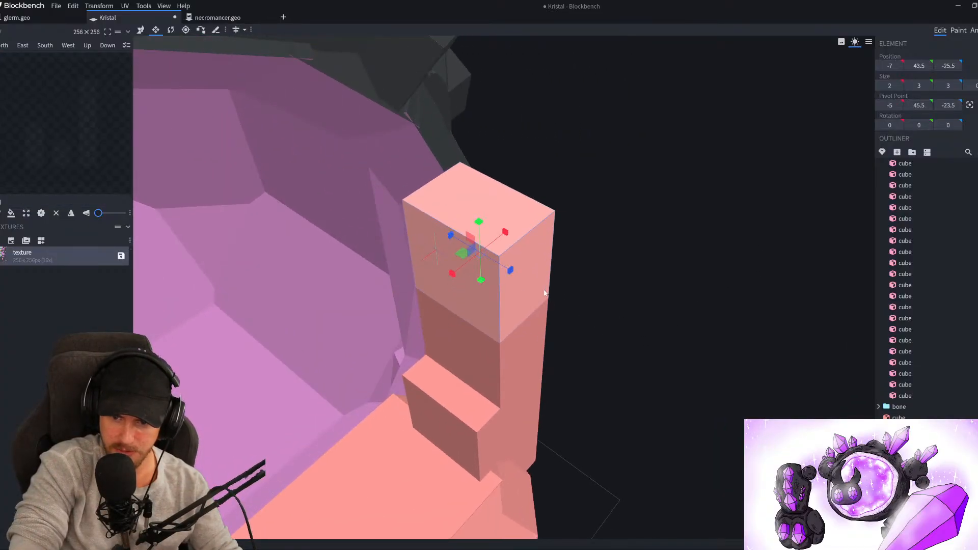
{"action": "left_click_drag", "start_coordinate": [506, 235], "coordinate": [439, 280]}
Centre the flat plane's pivot, rotate it -32.5 degrees around Y and extend its depth to 3.45 units
{"action": "key", "text": "r"}
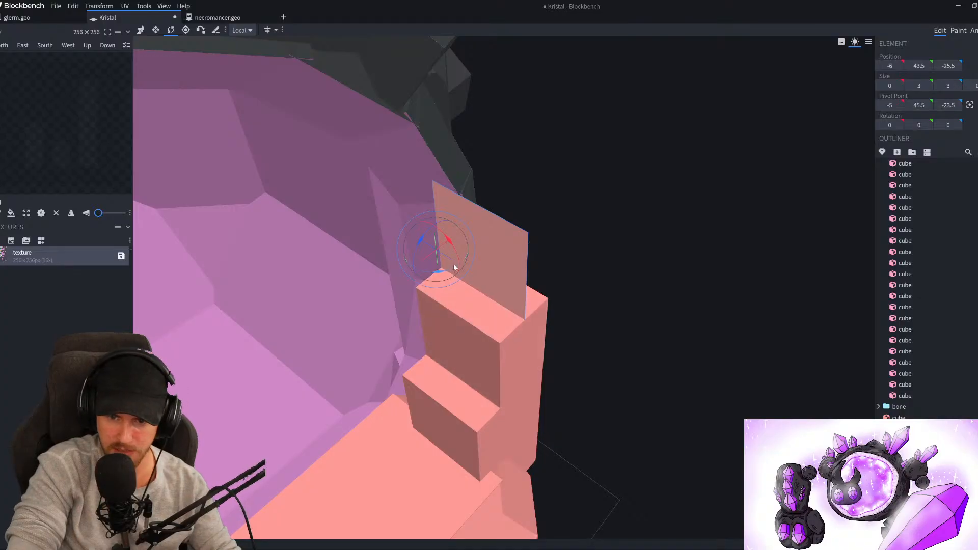
{"action": "left_click", "coordinate": [971, 105]}
{"action": "mouse_move", "coordinate": [481, 271]}
{"action": "left_mouse_down"}
{"action": "mouse_move", "coordinate": [484, 279]}
{"action": "mouse_move", "coordinate": [464, 279]}
{"action": "left_mouse_up"}
{"action": "key", "text": "s"}
{"action": "left_click_drag", "start_coordinate": [634, 306], "coordinate": [553, 329]}
{"action": "scroll", "coordinate": [553, 329], "scroll_direction": "up", "scroll_amount": 3}
{"action": "mouse_move", "coordinate": [380, 209]}
{"action": "left_mouse_down"}
{"action": "mouse_move", "coordinate": [399, 210]}
{"action": "mouse_move", "coordinate": [378, 212]}
{"action": "left_mouse_up"}
Duplicate the plane and rotate the copy around Y to the opposite diagonal so the two planes cross
{"action": "key", "text": "r"}
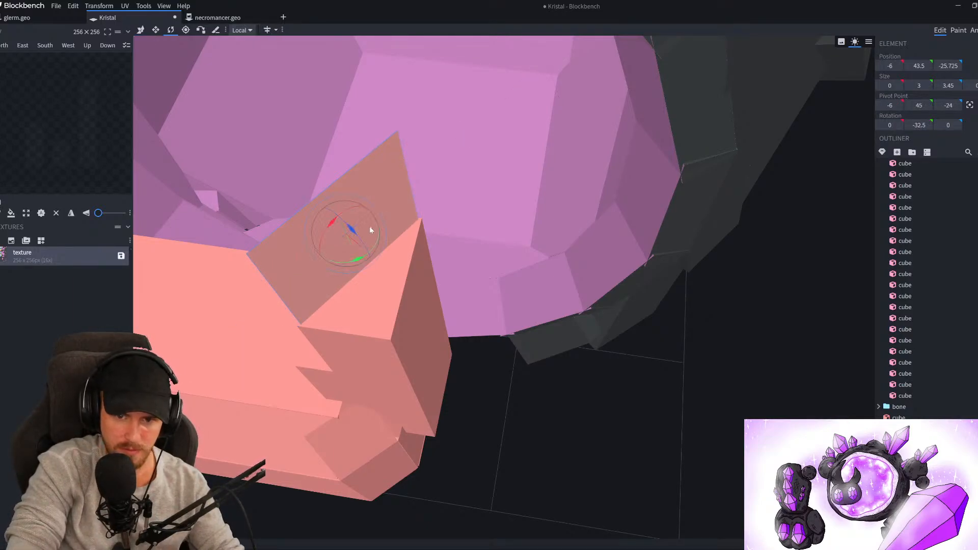
{"action": "mouse_move", "coordinate": [357, 258]}
{"action": "left_mouse_down"}
{"action": "mouse_move", "coordinate": [367, 262]}
{"action": "mouse_move", "coordinate": [376, 245]}
{"action": "mouse_move", "coordinate": [362, 243]}
{"action": "mouse_move", "coordinate": [365, 260]}
{"action": "left_mouse_up"}
{"action": "left_click_drag", "start_coordinate": [491, 387], "coordinate": [589, 333]}
{"action": "right_click_drag", "start_coordinate": [720, 306], "coordinate": [769, 342]}
{"action": "scroll", "coordinate": [769, 343], "scroll_direction": "up", "scroll_amount": 3}
{"action": "left_click_drag", "start_coordinate": [769, 342], "coordinate": [743, 264]}
{"action": "scroll", "coordinate": [743, 265], "scroll_direction": "up", "scroll_amount": 2}
Select the two crossed planes at the horn's tip and lower their pivot to their base at Y 43.5
{"action": "left_click", "coordinate": [505, 368]}
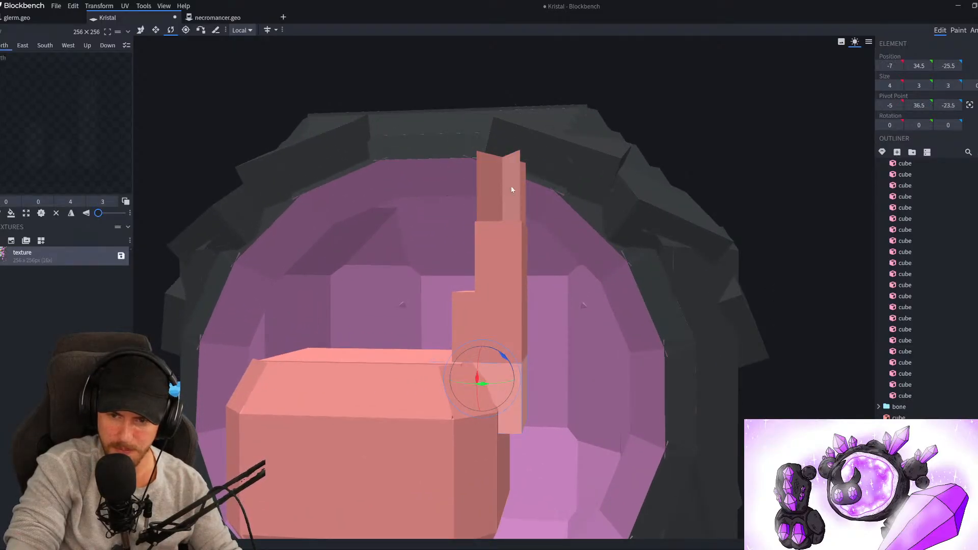
{"action": "left_click_drag", "start_coordinate": [668, 95], "coordinate": [744, 101]}
{"action": "left_click_drag", "start_coordinate": [682, 145], "coordinate": [668, 232]}
{"action": "scroll", "coordinate": [665, 231], "scroll_direction": "up", "scroll_amount": 4}
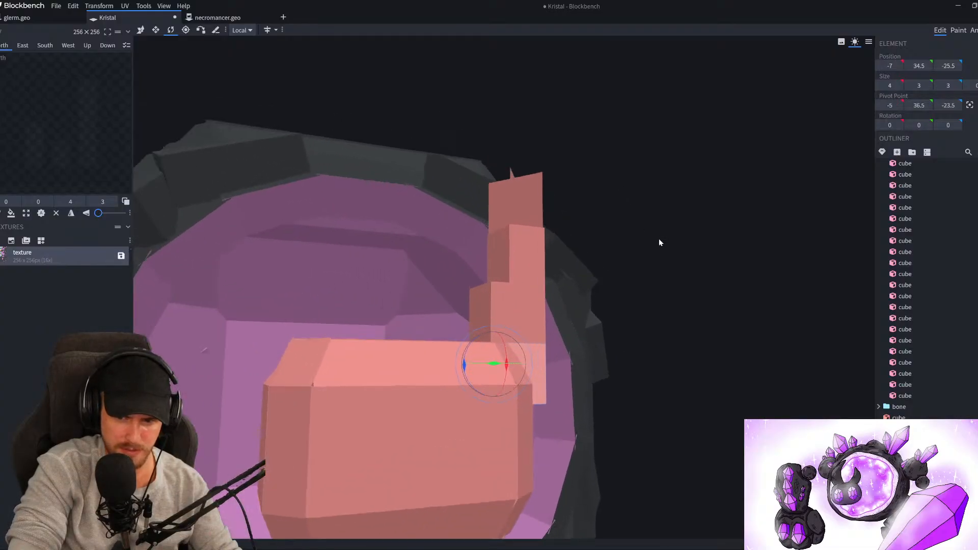
{"action": "left_click_drag", "start_coordinate": [700, 265], "coordinate": [777, 262]}
{"action": "left_click", "coordinate": [525, 231]}
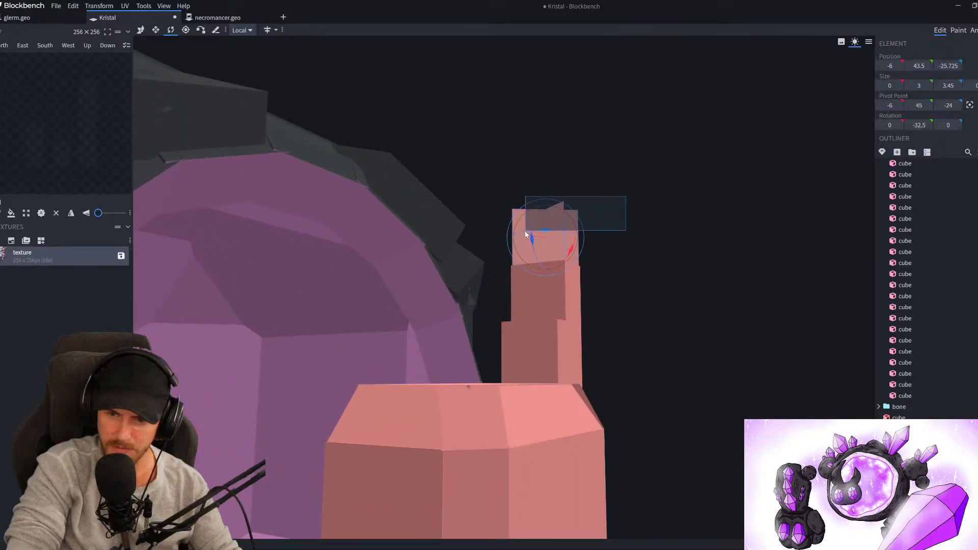
{"action": "key", "text": "p"}
{"action": "left_click_drag", "start_coordinate": [771, 176], "coordinate": [695, 204]}
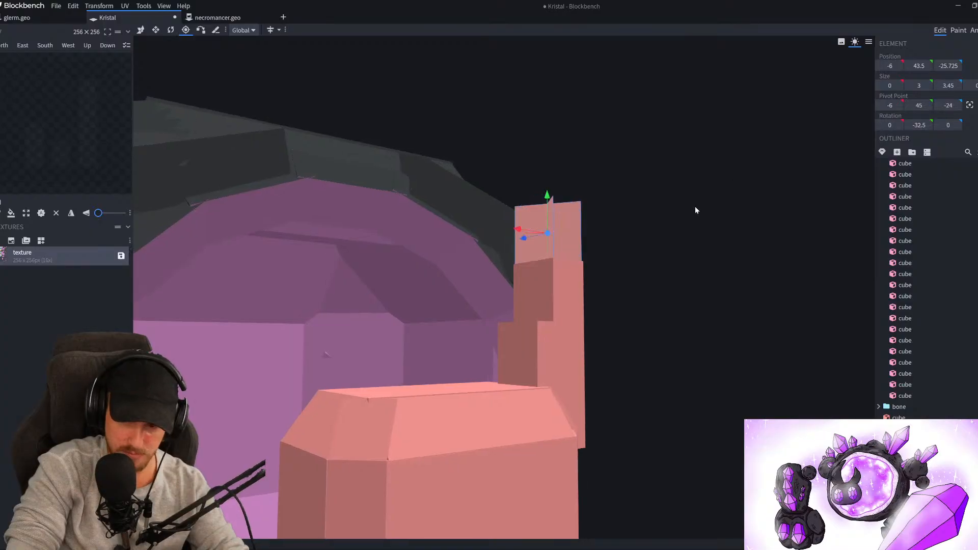
{"action": "scroll", "coordinate": [564, 168], "scroll_direction": "up", "scroll_amount": 3}
{"action": "left_click_drag", "start_coordinate": [579, 209], "coordinate": [580, 209]}
Try to rotate the crossed planes around the pivot at their base
{"action": "left_click_drag", "start_coordinate": [822, 255], "coordinate": [791, 277]}
{"action": "left_click_drag", "start_coordinate": [576, 204], "coordinate": [552, 246]}
{"action": "left_click_drag", "start_coordinate": [745, 251], "coordinate": [717, 267]}
{"action": "key", "text": "ctrl+z"}
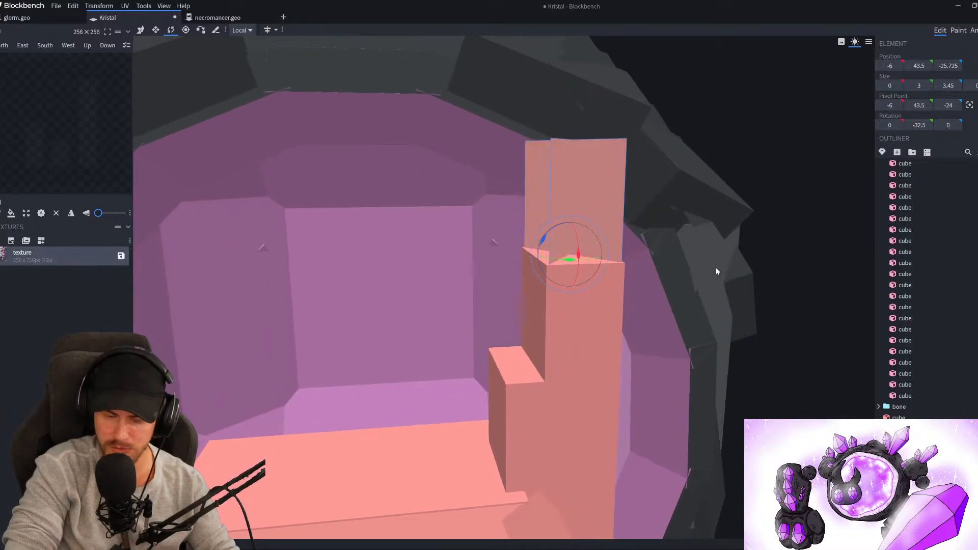
Move the crossed planes' pivot to X -7 at the outer edge and tilt them -12.5 degrees around Z
{"action": "key", "text": "p"}
{"action": "left_click_drag", "start_coordinate": [556, 253], "coordinate": [556, 252]}
{"action": "left_click_drag", "start_coordinate": [625, 252], "coordinate": [766, 249]}
{"action": "key", "text": "r"}
{"action": "left_click_drag", "start_coordinate": [606, 235], "coordinate": [599, 230]}
Reduce the horn's top block to 2 units high and lower the crossed planes 1 unit onto it
{"action": "right_click_drag", "start_coordinate": [558, 310], "coordinate": [525, 233]}
{"action": "key", "text": "p"}
{"action": "left_click", "coordinate": [521, 240]}
{"action": "key", "text": "s"}
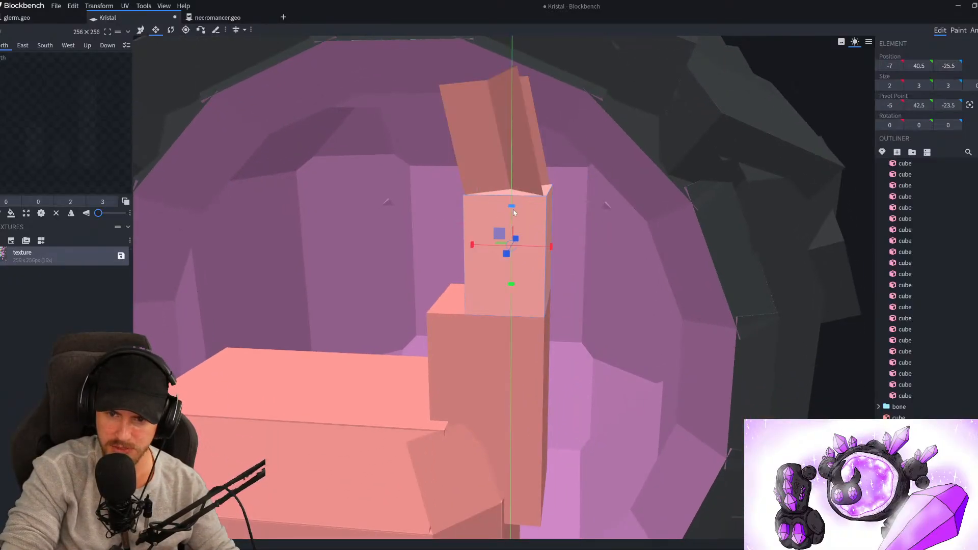
{"action": "left_click_drag", "start_coordinate": [512, 228], "coordinate": [512, 252]}
{"action": "left_click", "coordinate": [489, 180]}
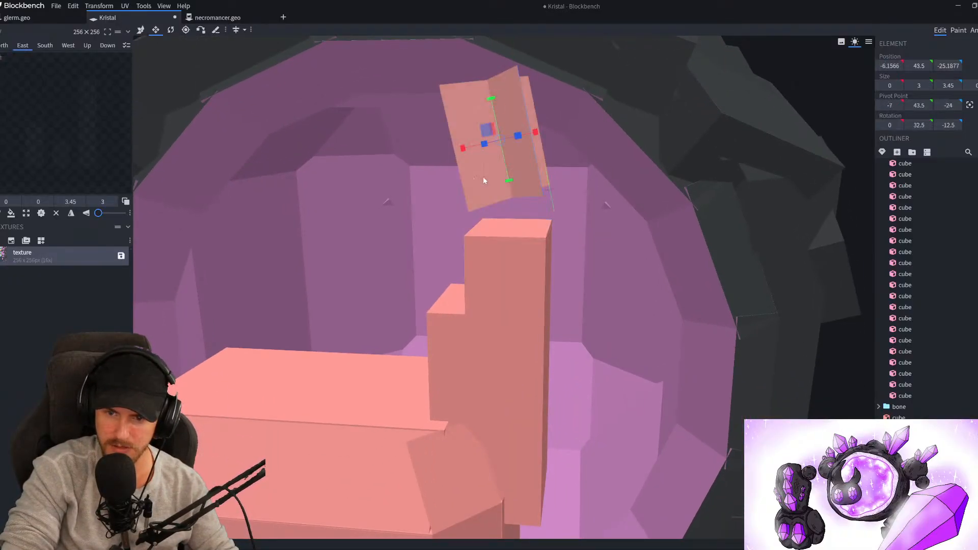
{"action": "key", "text": "v"}
{"action": "left_click_drag", "start_coordinate": [501, 121], "coordinate": [523, 252]}
Lower the pivot of the top block and crossed planes to Y 40.5 and tilt them together by -17.5 degrees around Z
{"action": "key", "text": "p"}
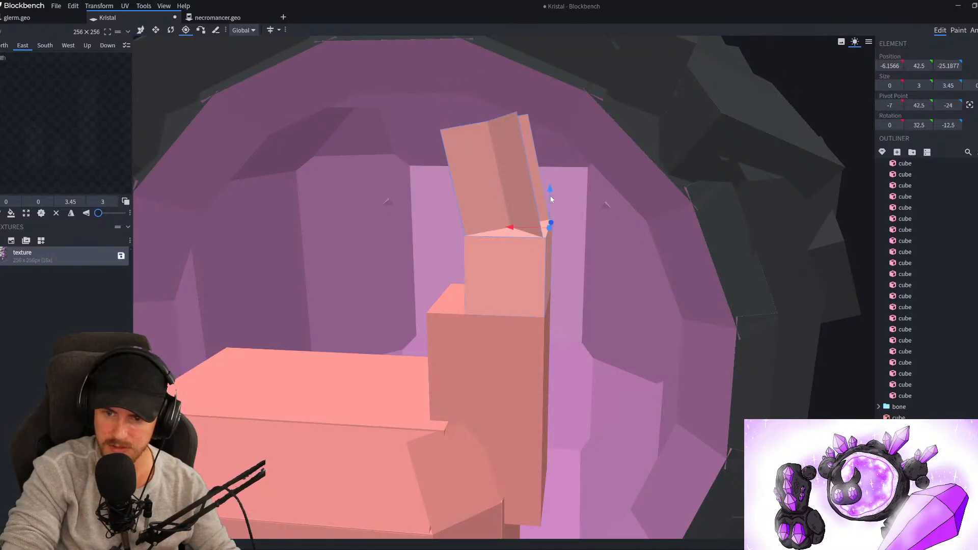
{"action": "left_click_drag", "start_coordinate": [550, 197], "coordinate": [551, 262]}
{"action": "right_click_drag", "start_coordinate": [550, 262], "coordinate": [511, 221]}
{"action": "key", "text": "r"}
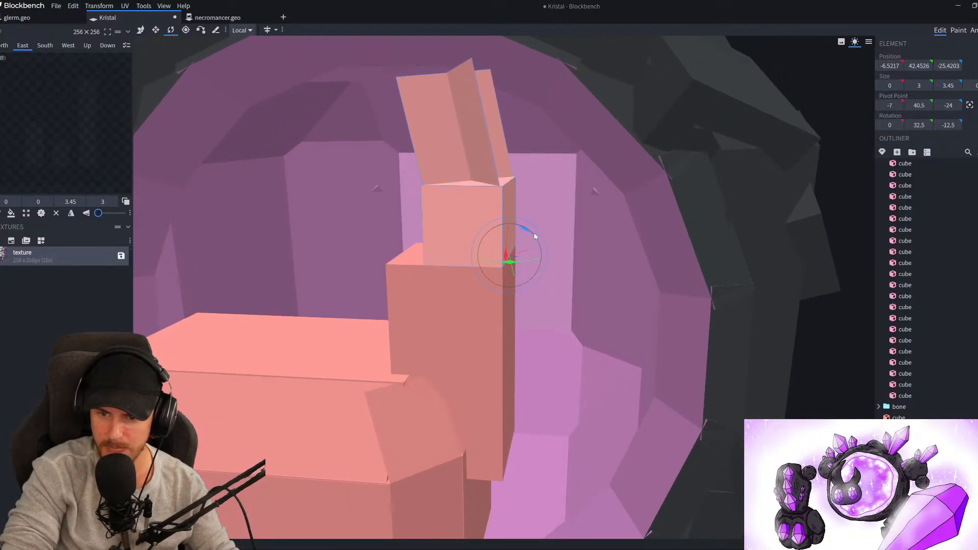
{"action": "left_click_drag", "start_coordinate": [535, 236], "coordinate": [528, 231]}
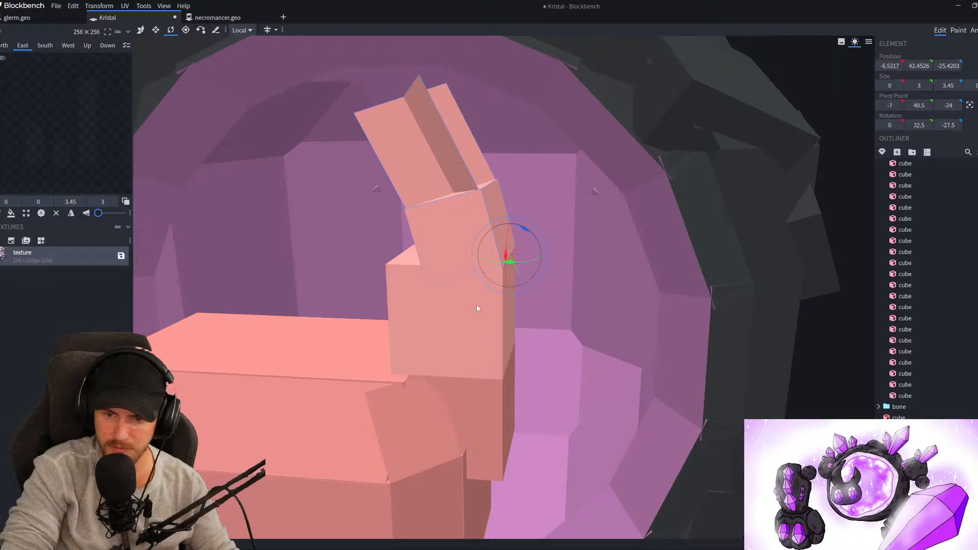
{"action": "right_click_drag", "start_coordinate": [476, 306], "coordinate": [556, 280]}
{"action": "left_click_drag", "start_coordinate": [588, 198], "coordinate": [585, 198]}
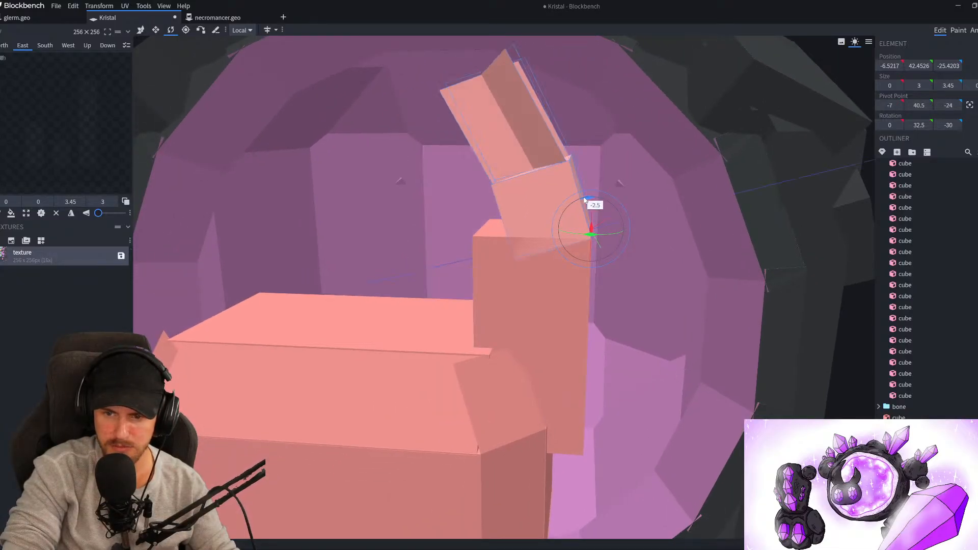
Try narrowing the block below the tilted top block to 2.1 units wide
{"action": "left_click", "coordinate": [537, 281]}
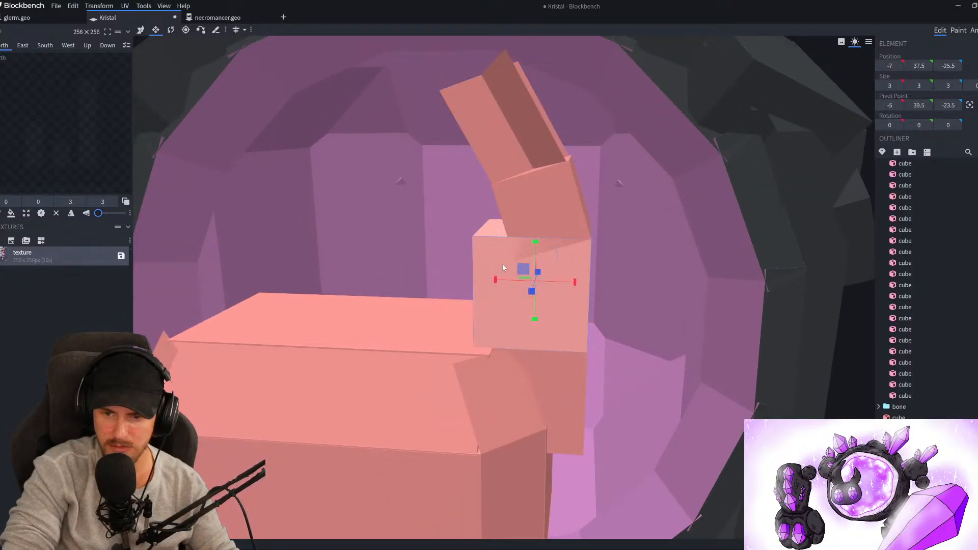
{"action": "left_click", "coordinate": [519, 225]}
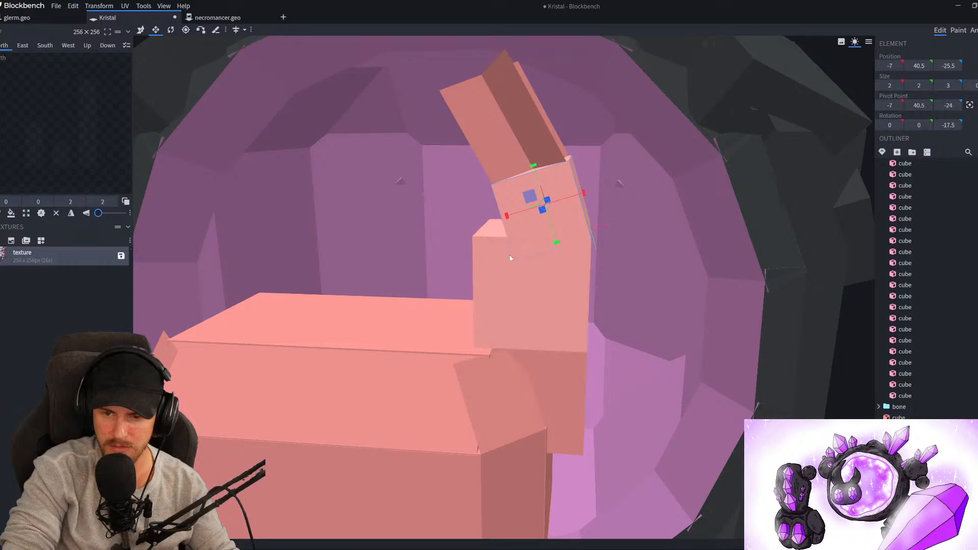
{"action": "left_click", "coordinate": [498, 272]}
{"action": "left_click_drag", "start_coordinate": [498, 284], "coordinate": [530, 285]}
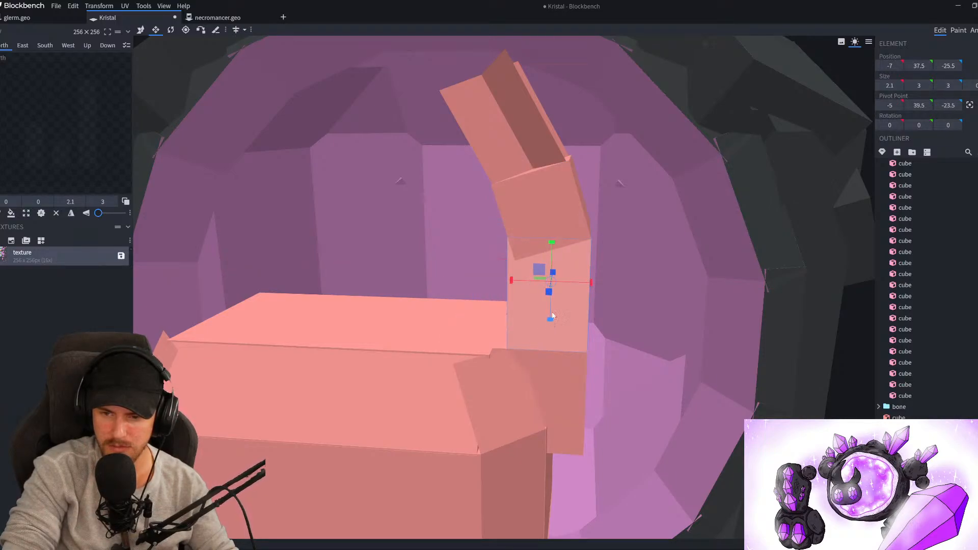
{"action": "key", "text": "ctrl+z"}
Tilt the top block and crossed planes another -5 degrees around Z, bringing the block to -22.5 degrees
{"action": "left_click", "coordinate": [546, 215]}
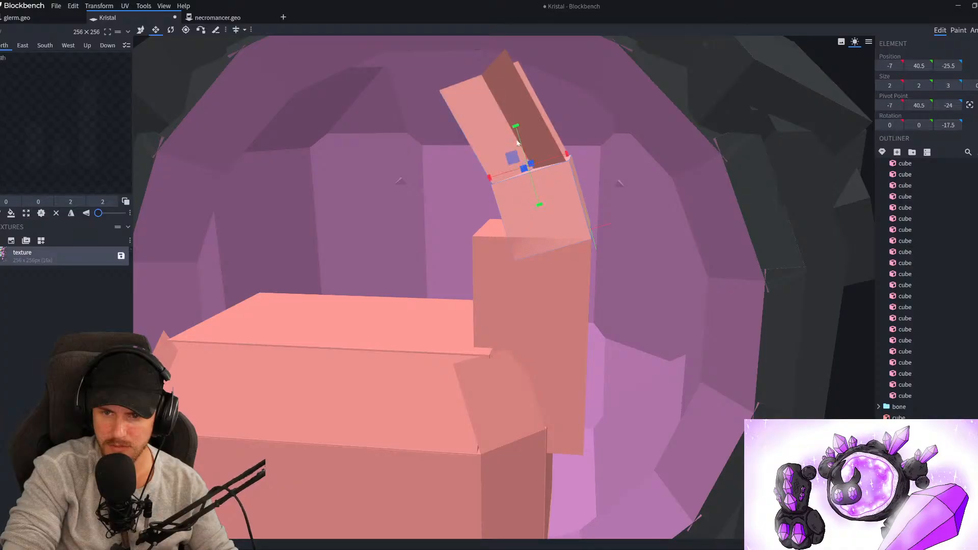
{"action": "key", "text": "r"}
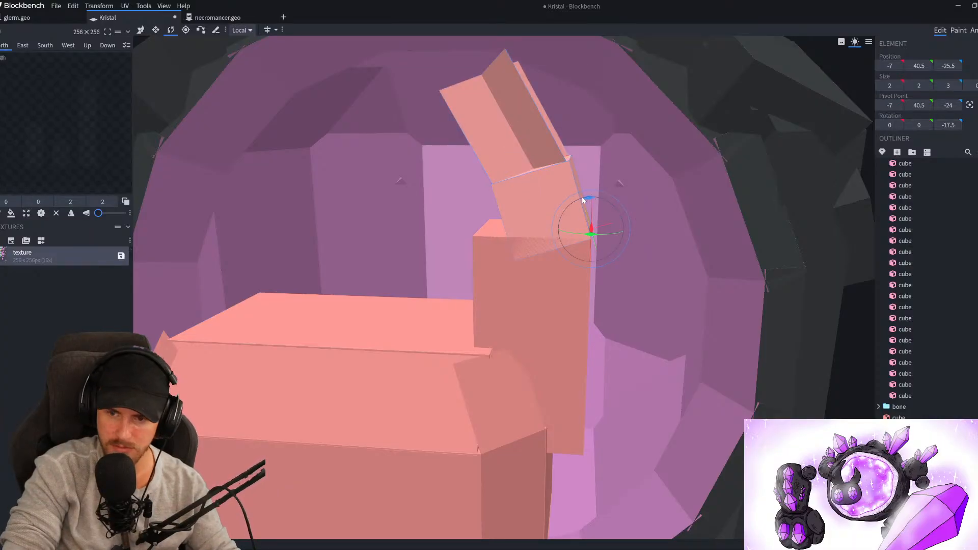
{"action": "left_click_drag", "start_coordinate": [603, 202], "coordinate": [600, 201]}
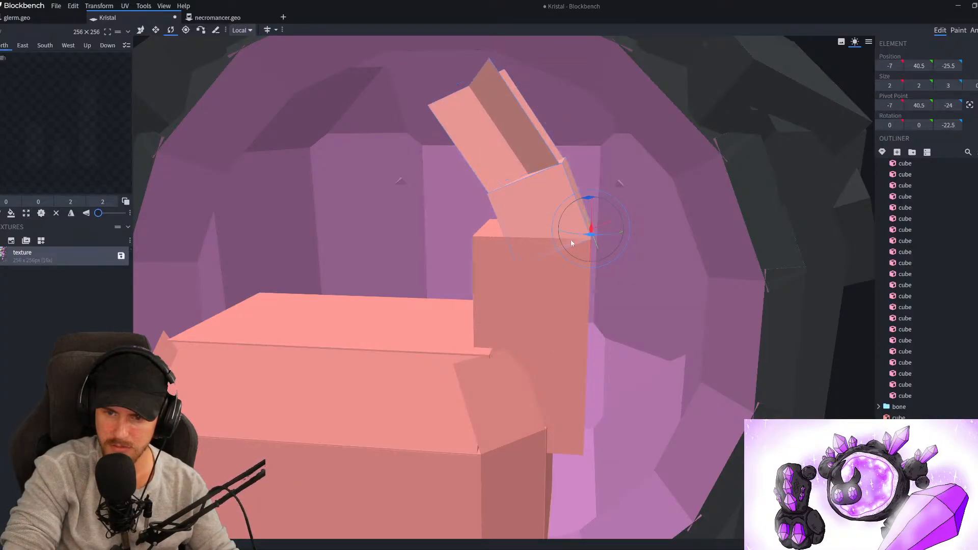
Resize the middle block to 2.2 units wide and 2 units high, and lower it with the parts above by 1 unit
{"action": "left_click", "coordinate": [528, 291]}
{"action": "key", "text": "v"}
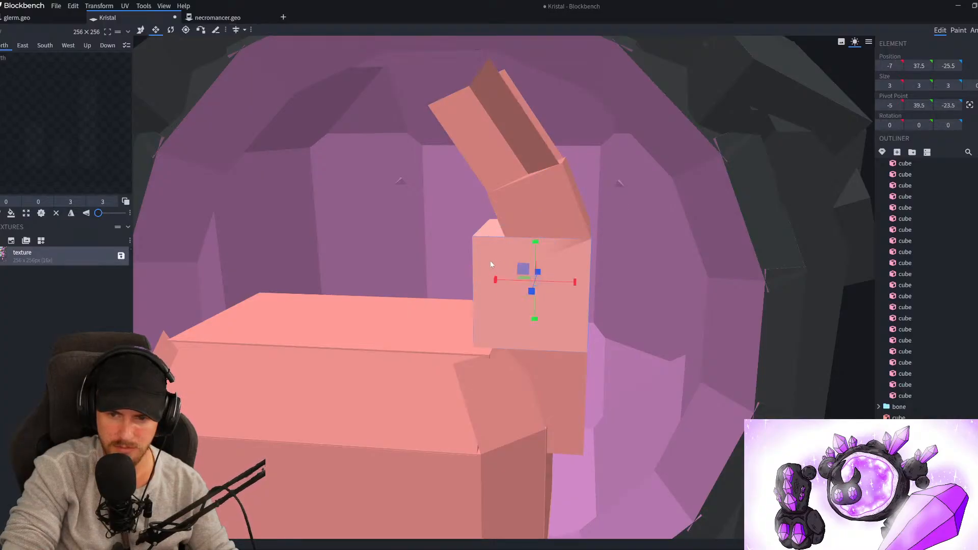
{"action": "left_click_drag", "start_coordinate": [499, 280], "coordinate": [509, 284]}
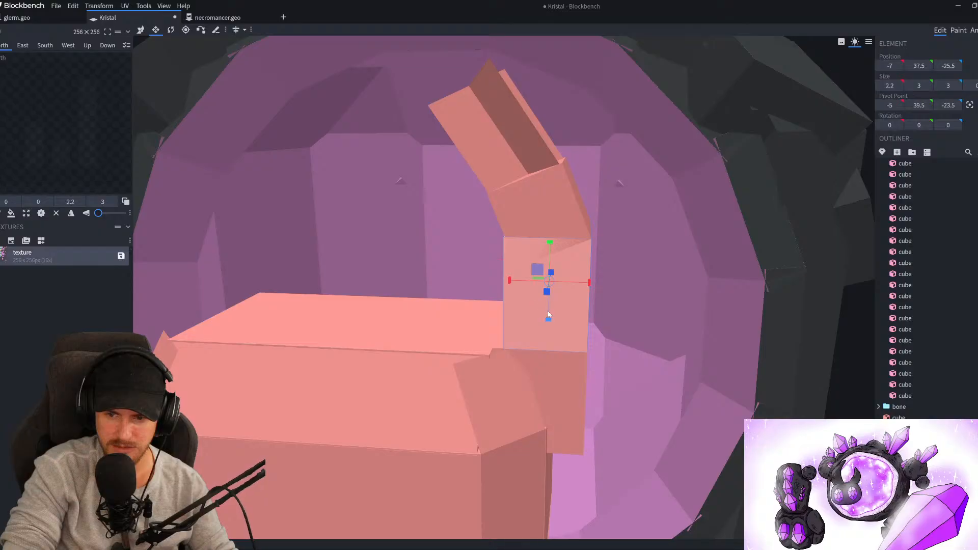
{"action": "left_click_drag", "start_coordinate": [548, 320], "coordinate": [549, 302]}
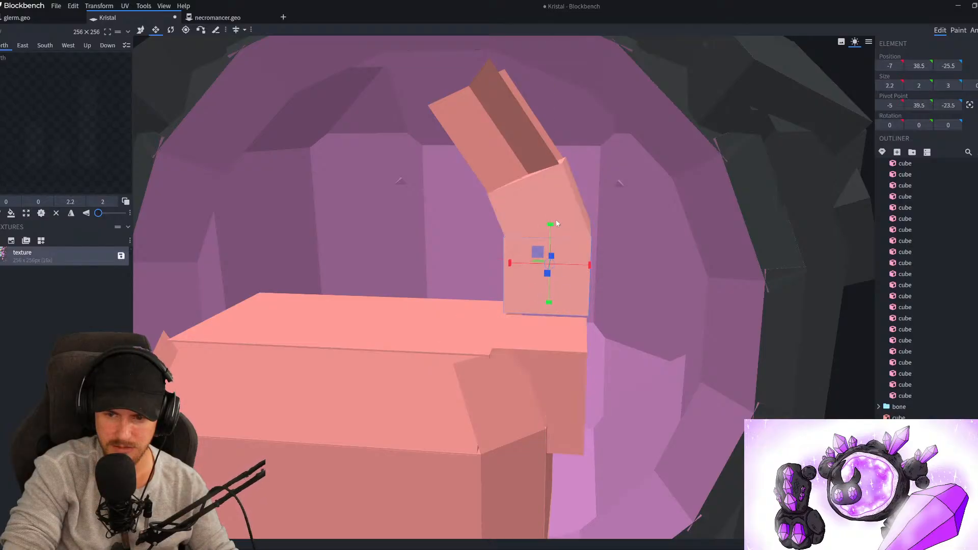
{"action": "key", "text": "v"}
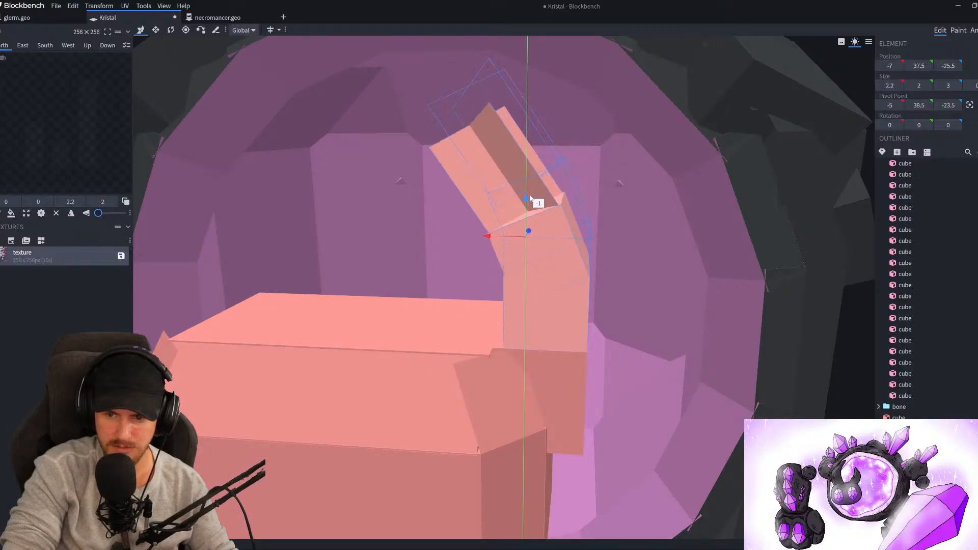
Try shortening the crossed planes at the horn's tip to 2 units high
{"action": "left_click", "coordinate": [518, 145]}
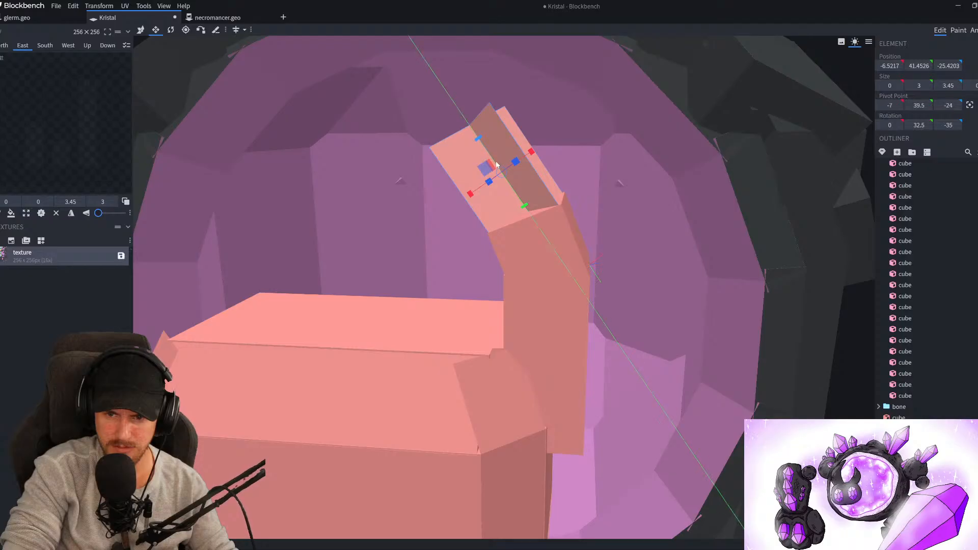
{"action": "scroll", "coordinate": [525, 256], "scroll_direction": "down", "scroll_amount": 5}
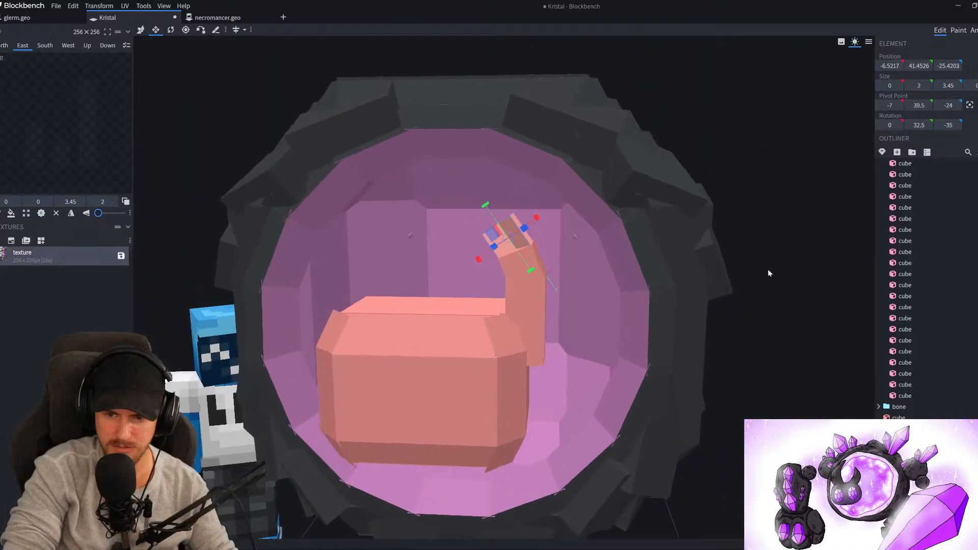
{"action": "scroll", "coordinate": [768, 291], "scroll_direction": "up", "scroll_amount": 6}
Select the middle block, top block and crossed planes and move their pivot to X -7, Y 37.5
{"action": "left_click", "coordinate": [559, 292]}
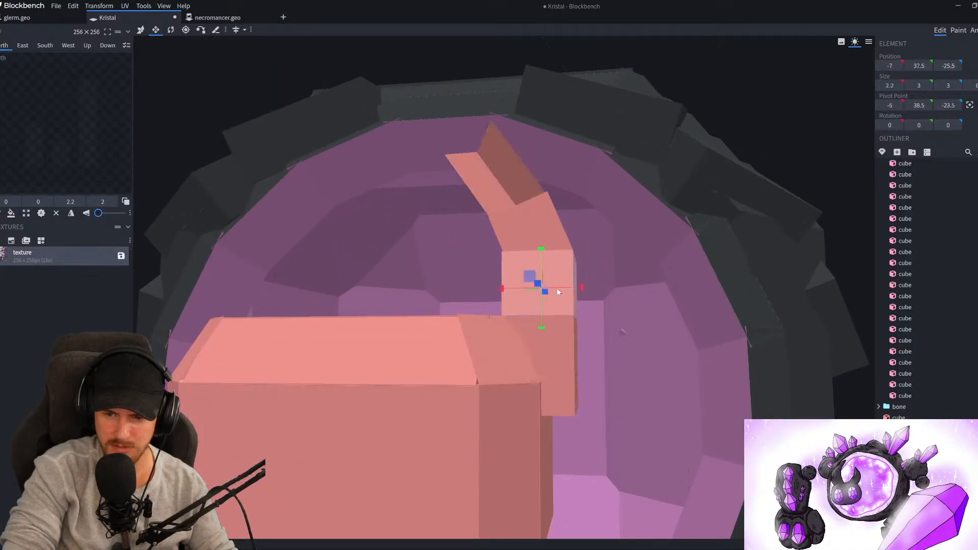
{"action": "left_click", "coordinate": [567, 233], "text": "ctrl"}
{"action": "left_click", "coordinate": [570, 273]}
{"action": "left_click", "coordinate": [539, 221], "text": "ctrl"}
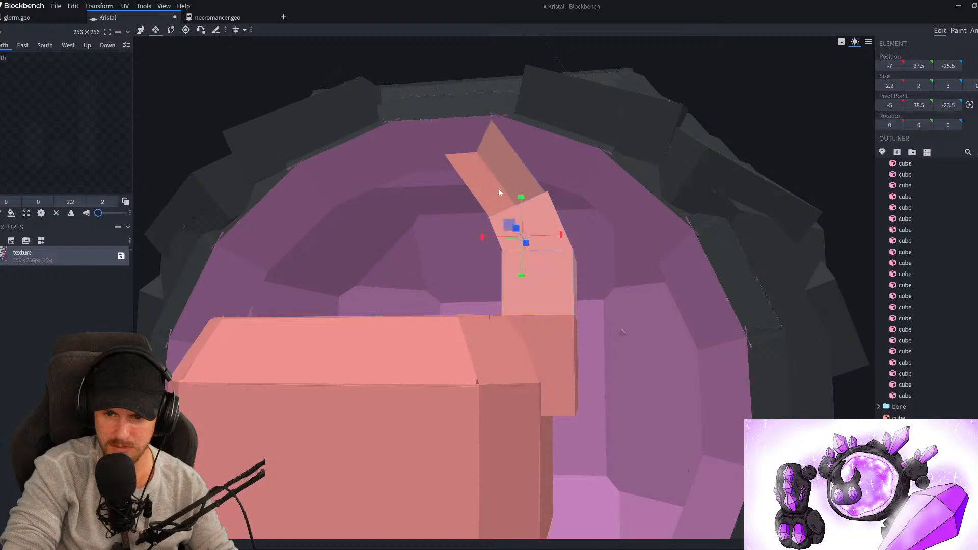
{"action": "key", "text": "p"}
{"action": "left_click_drag", "start_coordinate": [494, 292], "coordinate": [540, 293]}
{"action": "left_click_drag", "start_coordinate": [575, 258], "coordinate": [581, 286]}
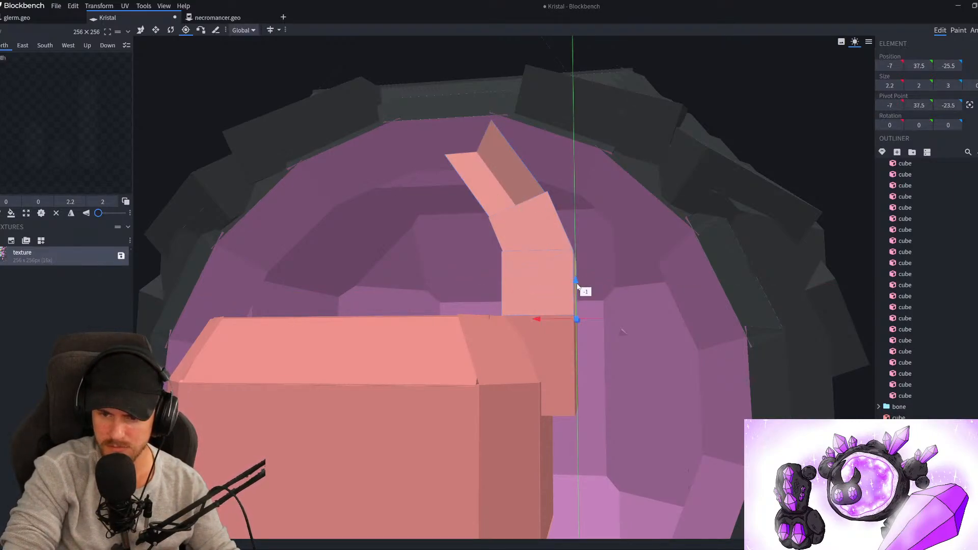
Tilt the middle block and everything above it -15 degrees around Z, continuing the horn's inward curve
{"action": "left_click_drag", "start_coordinate": [792, 263], "coordinate": [727, 212]}
{"action": "key", "text": "r"}
{"action": "left_click_drag", "start_coordinate": [579, 320], "coordinate": [581, 314]}
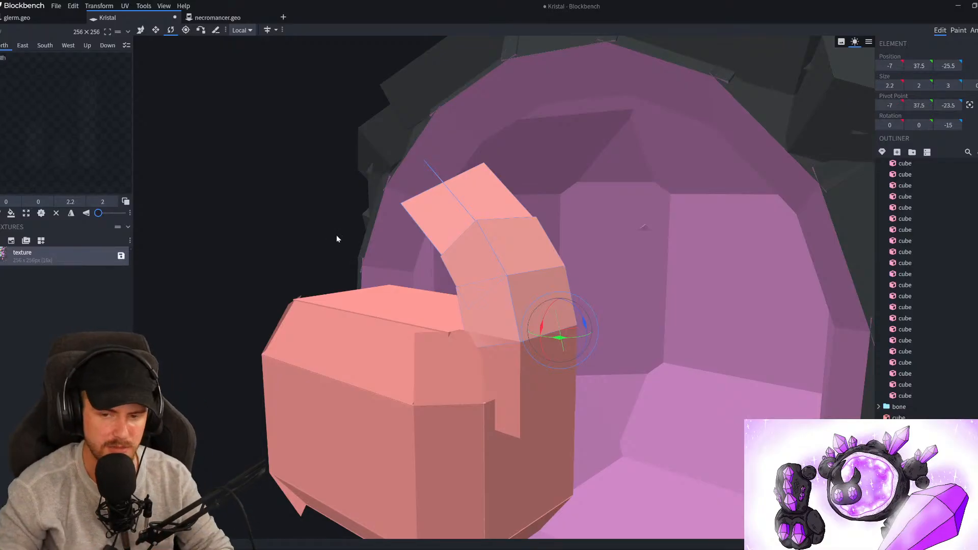
{"action": "left_click_drag", "start_coordinate": [350, 210], "coordinate": [292, 203]}
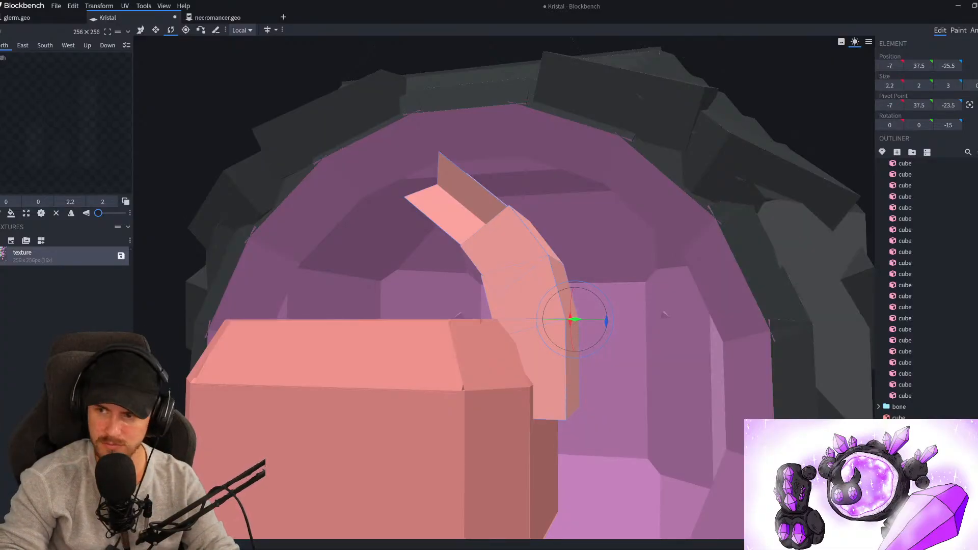
Centre the whole horn's pivot, rotate it 17.5 degrees around Z and shift it 1 unit outward along X
{"action": "left_click", "coordinate": [970, 105]}
{"action": "key", "text": "p"}
{"action": "key", "text": "r"}
{"action": "left_click_drag", "start_coordinate": [531, 296], "coordinate": [530, 313]}
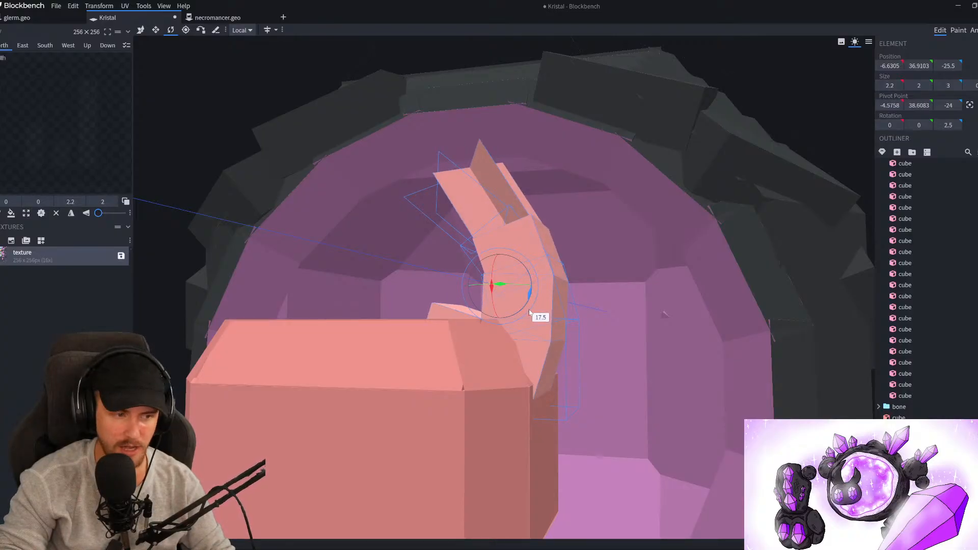
{"action": "left_click_drag", "start_coordinate": [474, 283], "coordinate": [506, 290]}
Narrow the horn's bottom block to 2.2 units from its inner side and inflate it slightly
{"action": "left_click", "coordinate": [493, 314]}
{"action": "key", "text": "s"}
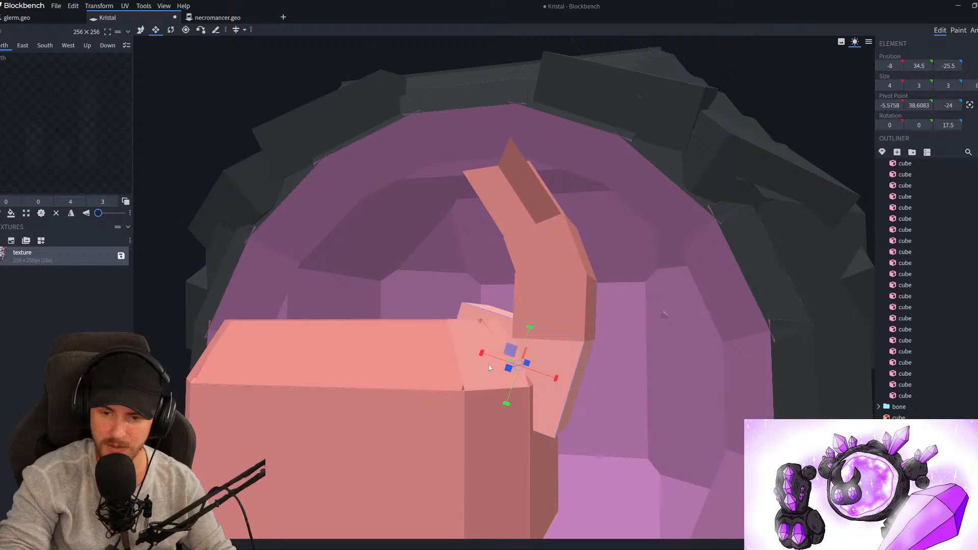
{"action": "left_click_drag", "start_coordinate": [484, 359], "coordinate": [510, 366]}
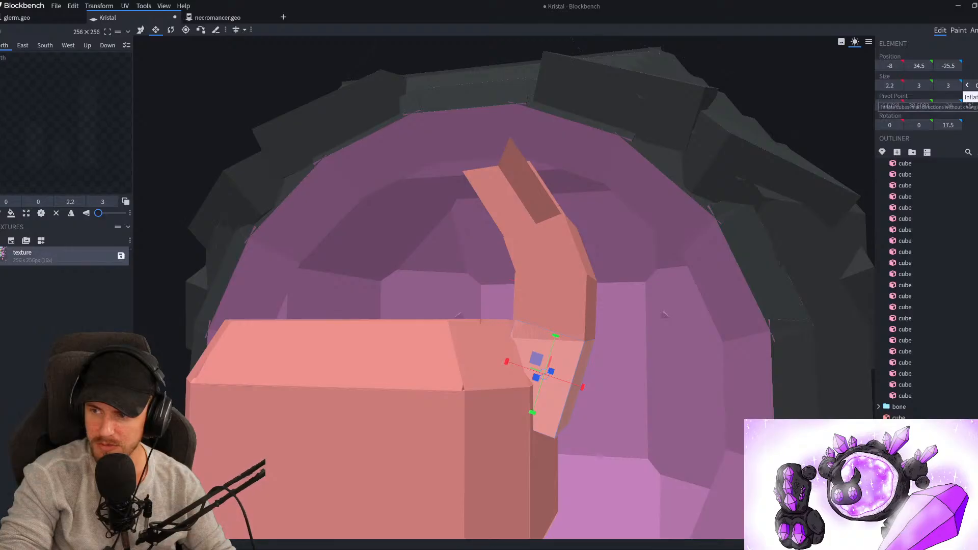
{"action": "left_click", "coordinate": [977, 86], "text": "ctrl"}
{"action": "left_click", "coordinate": [581, 293], "text": "shift"}
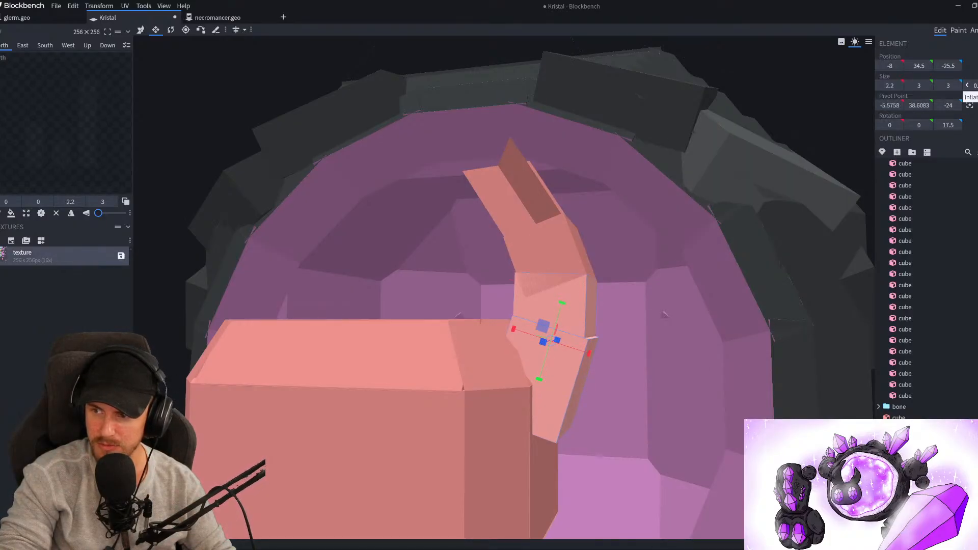
Shorten the crossed planes at the horn's tip to 2.2 units high
{"action": "scroll", "coordinate": [608, 305], "scroll_direction": "down", "scroll_amount": 5}
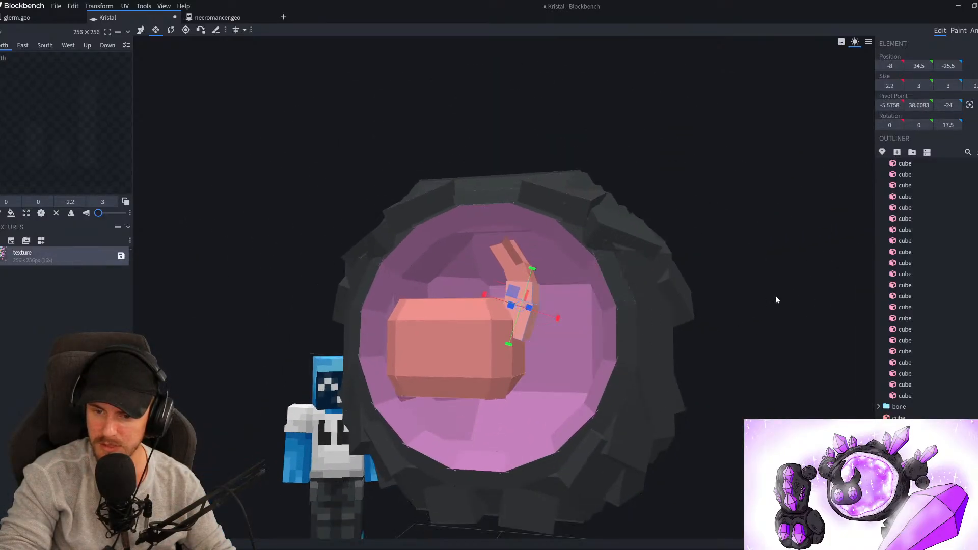
{"action": "scroll", "coordinate": [772, 297], "scroll_direction": "up", "scroll_amount": 6}
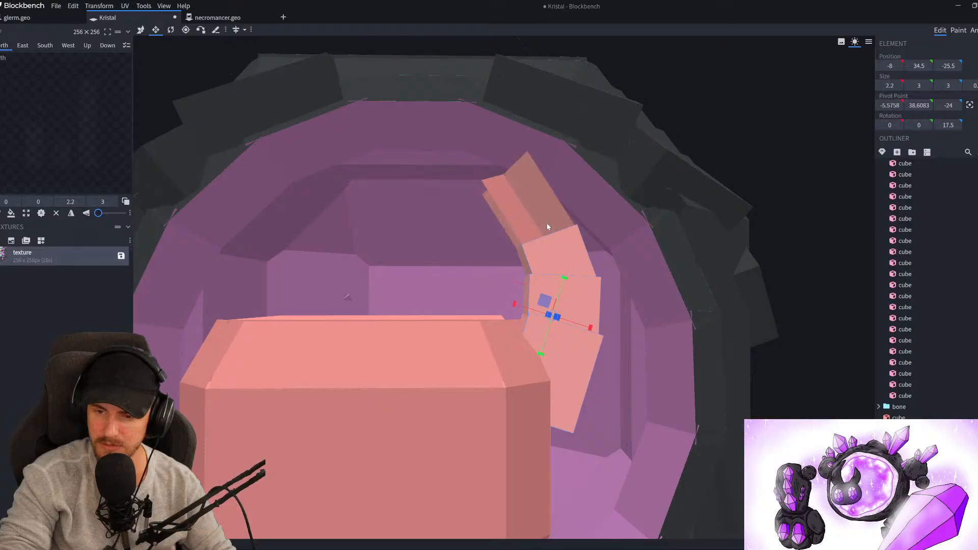
{"action": "left_click", "coordinate": [547, 223]}
{"action": "left_click_drag", "start_coordinate": [504, 176], "coordinate": [517, 197]}
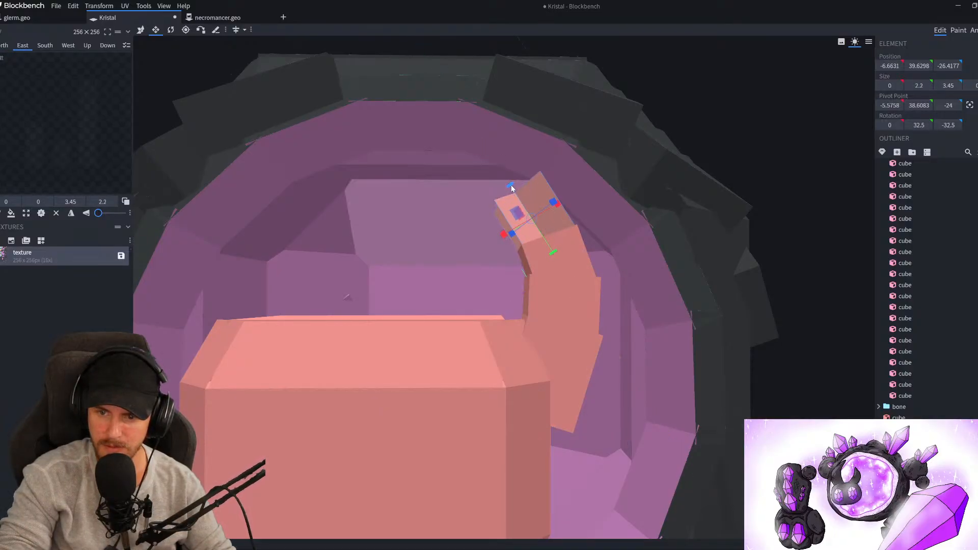
Undo the tip planes' last height change and try shifting the horn 1 unit inward along X
{"action": "scroll", "coordinate": [629, 326], "scroll_direction": "down", "scroll_amount": 5}
{"action": "key", "text": "ctrl+z"}
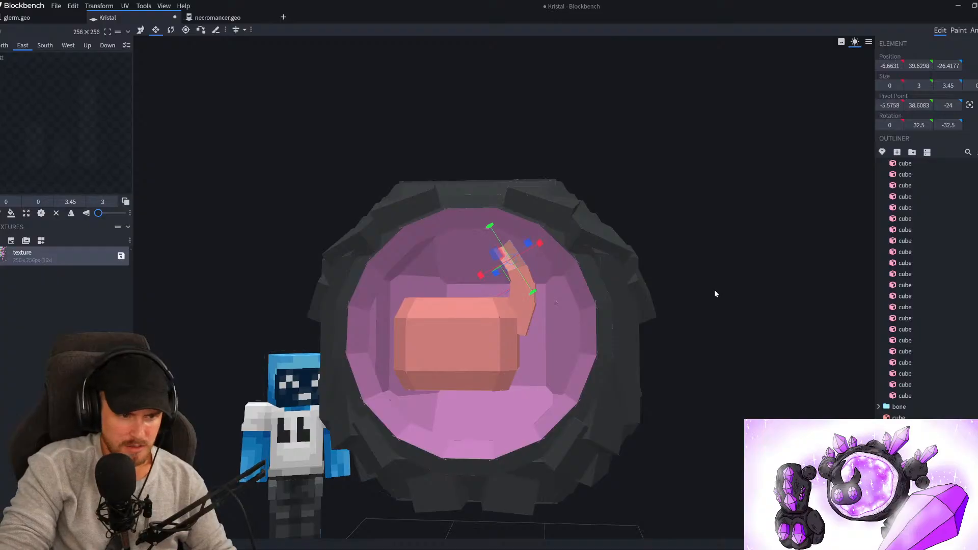
{"action": "scroll", "coordinate": [714, 291], "scroll_direction": "up", "scroll_amount": 3}
{"action": "left_click", "coordinate": [548, 309]}
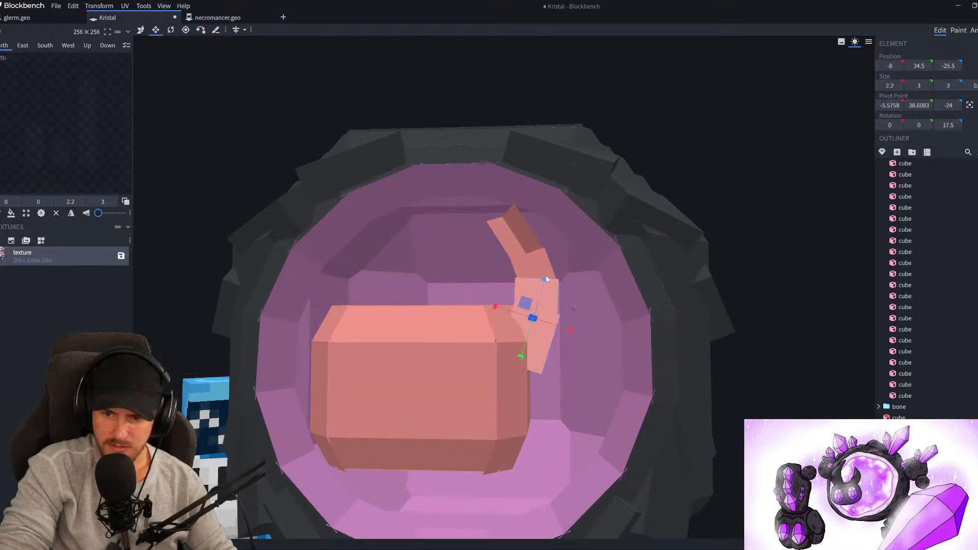
{"action": "key", "text": "v"}
{"action": "left_click_drag", "start_coordinate": [512, 290], "coordinate": [492, 293]}
{"action": "scroll", "coordinate": [755, 397], "scroll_direction": "down", "scroll_amount": 5}
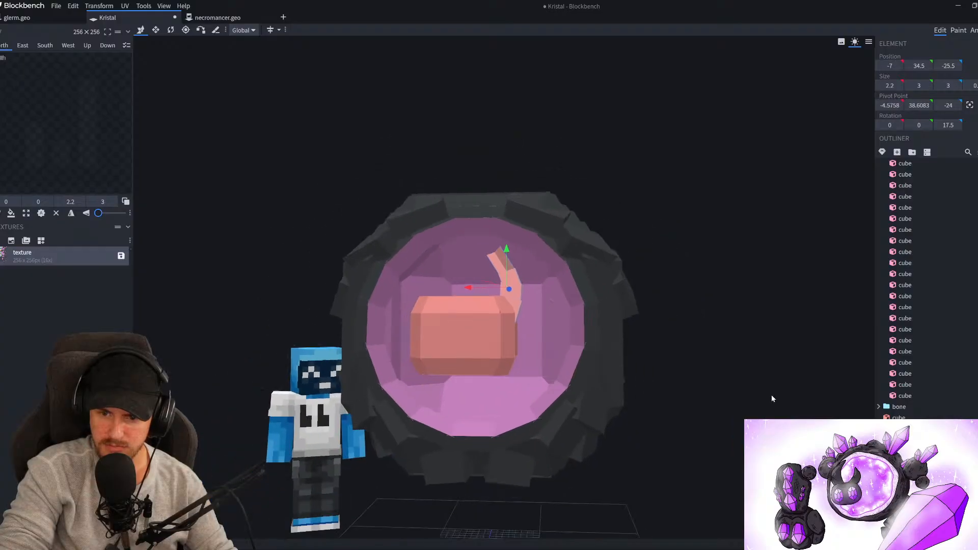
{"action": "scroll", "coordinate": [421, 350], "scroll_direction": "up", "scroll_amount": 5}
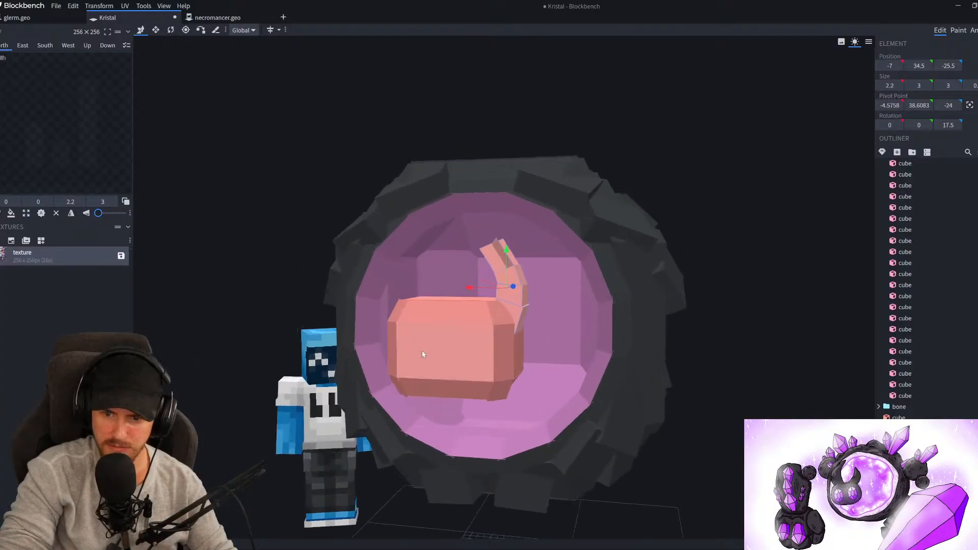
{"action": "key", "text": "ctrl+z"}
{"action": "left_click_drag", "start_coordinate": [693, 401], "coordinate": [732, 365]}
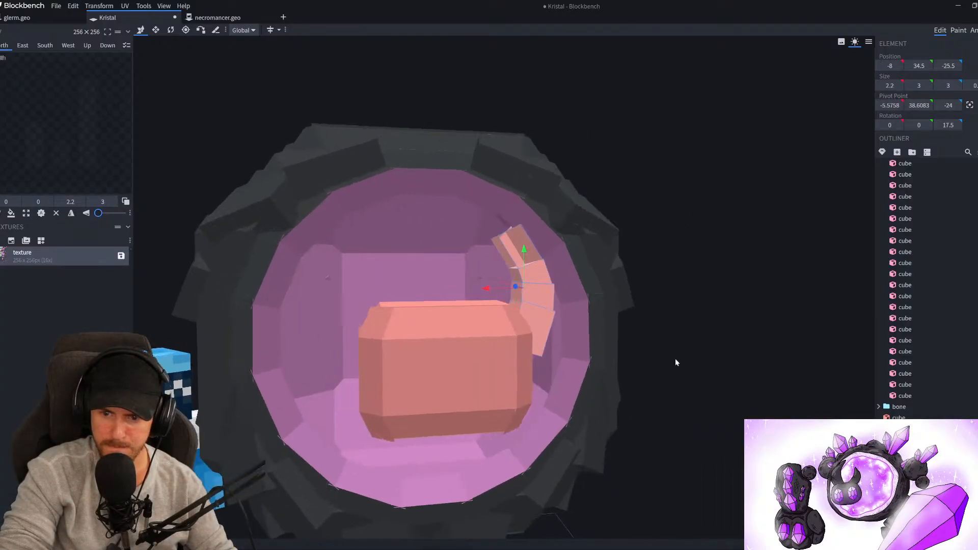
Duplicate the horn's bottom block and offset the copy 1 unit inward along X and 1 unit up
{"action": "scroll", "coordinate": [548, 341], "scroll_direction": "up", "scroll_amount": 3}
{"action": "key", "text": "ctrl+d"}
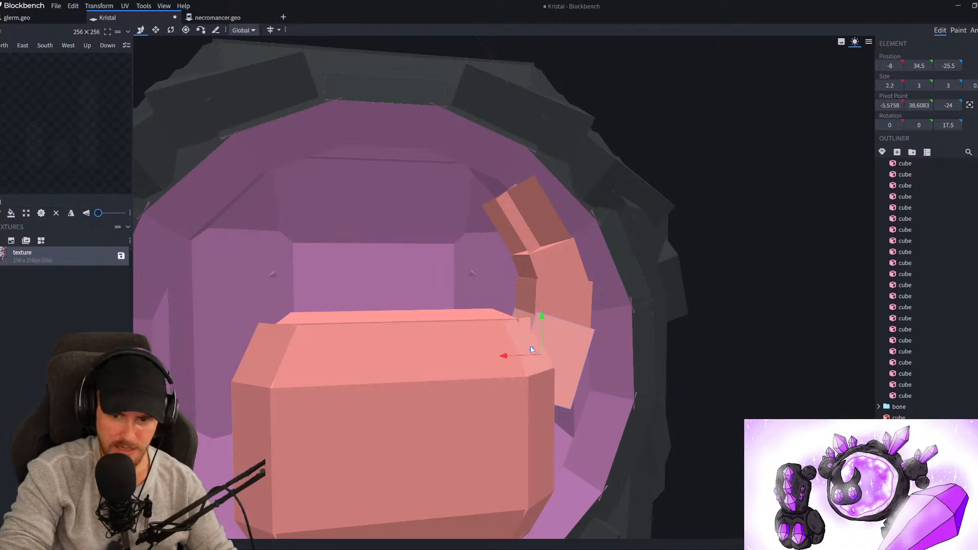
{"action": "left_click_drag", "start_coordinate": [524, 360], "coordinate": [493, 358]}
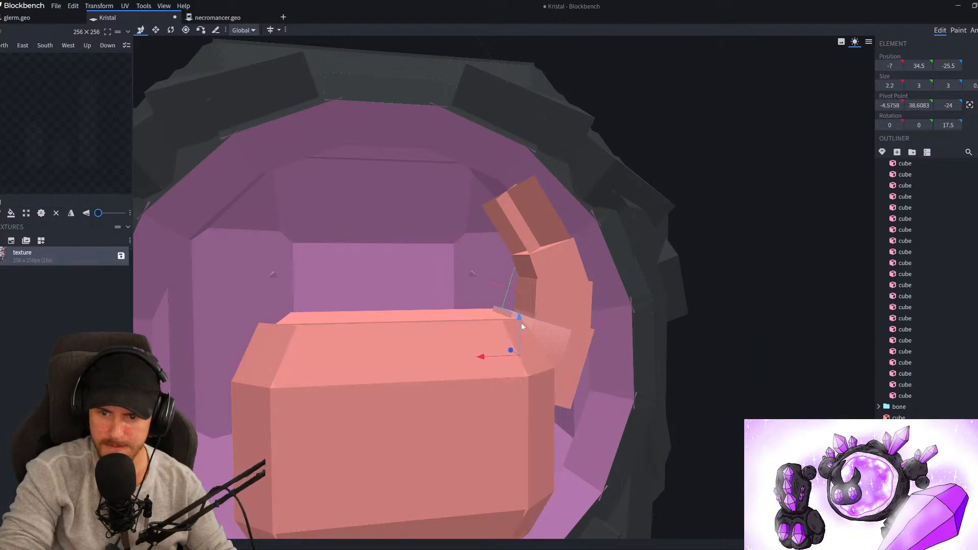
{"action": "left_click_drag", "start_coordinate": [521, 324], "coordinate": [526, 310]}
{"action": "scroll", "coordinate": [525, 321], "scroll_direction": "down", "scroll_amount": 3}
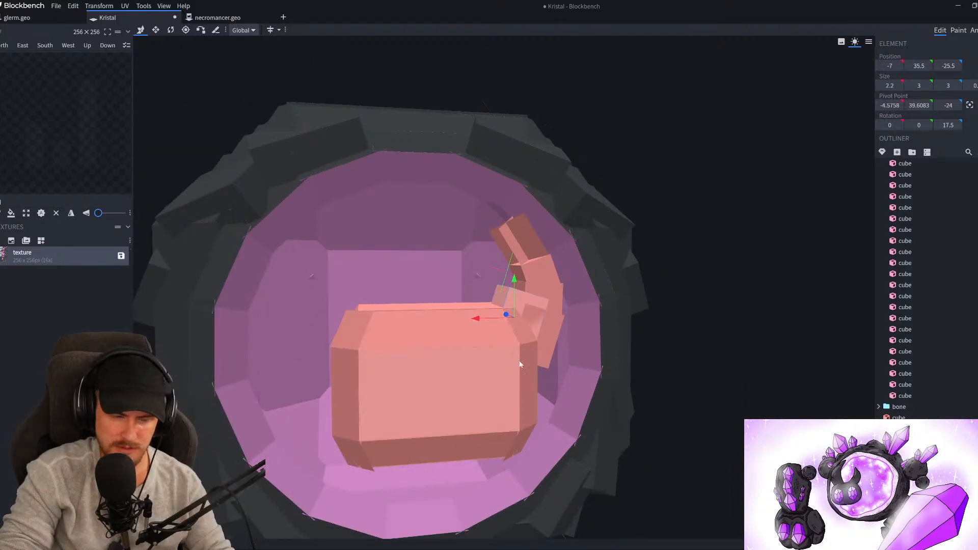
Delete the duplicated block and all the remaining horn pieces, leaving only the bevelled head in the cavity
{"action": "key", "text": "Delete"}
{"action": "left_click", "coordinate": [544, 311]}
{"action": "key", "text": "Delete"}
{"action": "left_click", "coordinate": [544, 283]}
{"action": "key", "text": "Delete"}
{"action": "left_click", "coordinate": [526, 254]}
{"action": "key", "text": "Delete"}
{"action": "scroll", "coordinate": [448, 306], "scroll_direction": "down", "scroll_amount": 5}
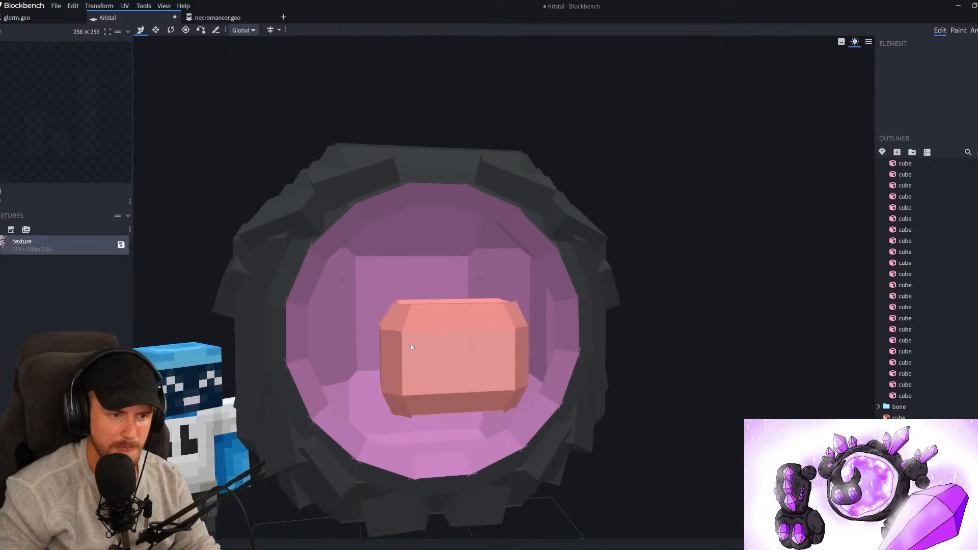
{"action": "scroll", "coordinate": [654, 439], "scroll_direction": "up", "scroll_amount": 5}
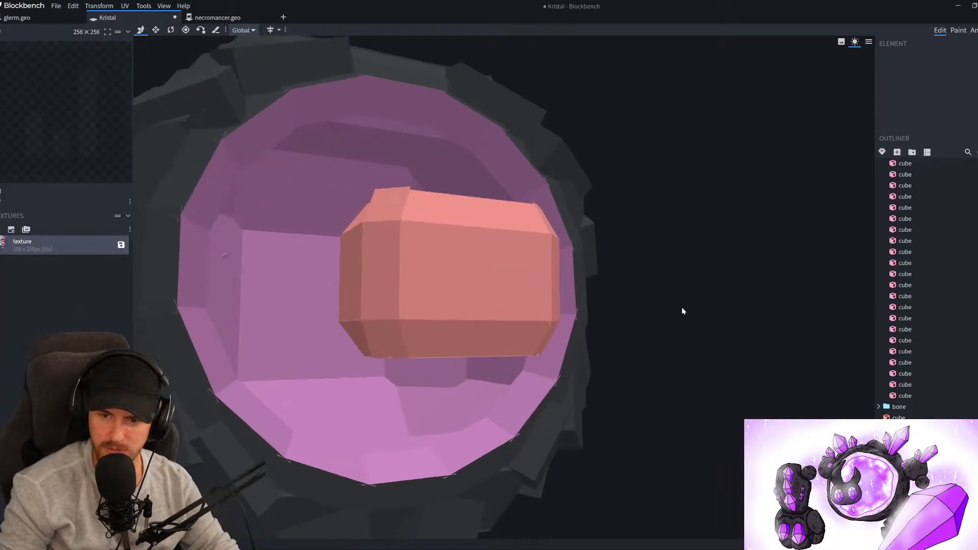
Add a new 2 × 2 × 2 cube and move it in front of the head's face, at position -1, 31, -29
{"action": "left_click", "coordinate": [896, 152]}
{"action": "left_click_drag", "start_coordinate": [660, 301], "coordinate": [727, 330]}
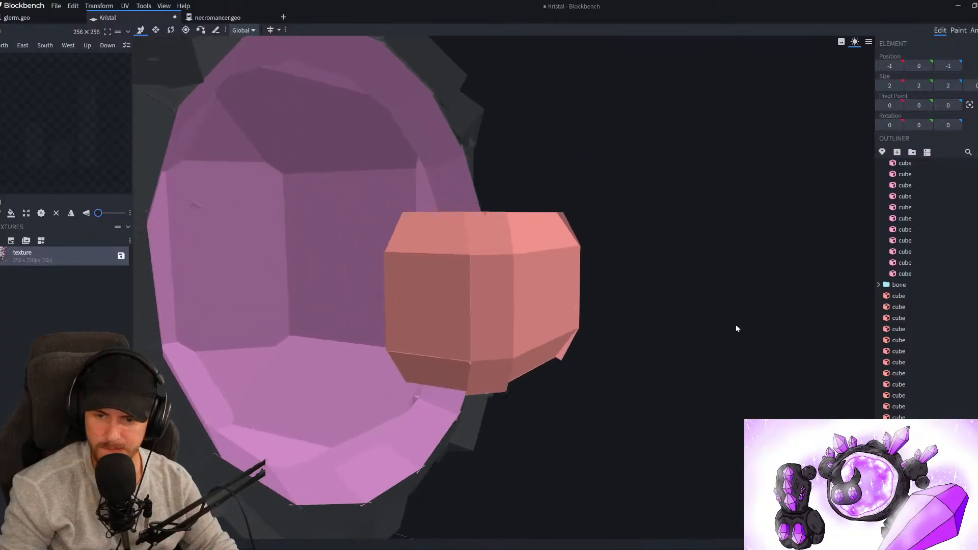
{"action": "scroll", "coordinate": [718, 337], "scroll_direction": "down", "scroll_amount": 6}
{"action": "left_click_drag", "start_coordinate": [686, 360], "coordinate": [688, 334]}
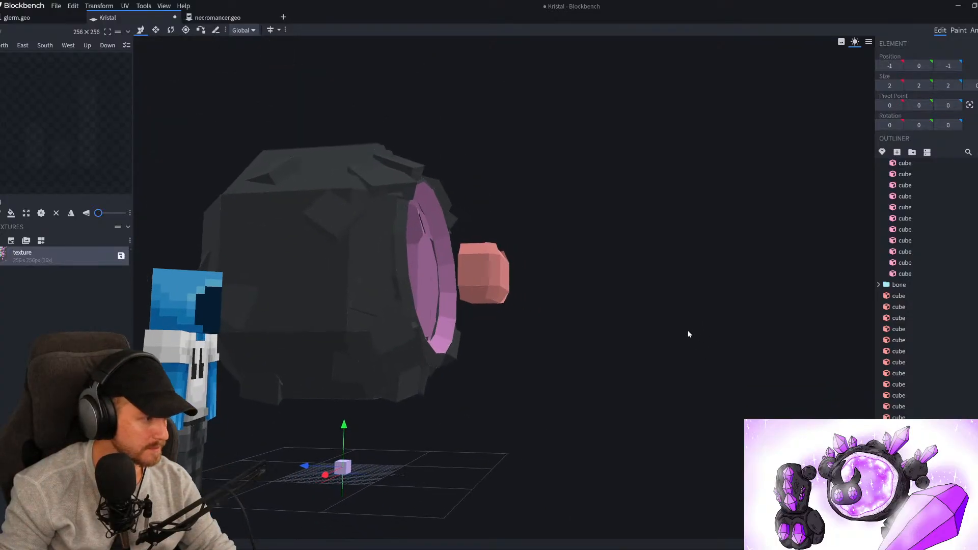
{"action": "left_click_drag", "start_coordinate": [321, 467], "coordinate": [472, 481]}
{"action": "left_click_drag", "start_coordinate": [506, 447], "coordinate": [516, 302]}
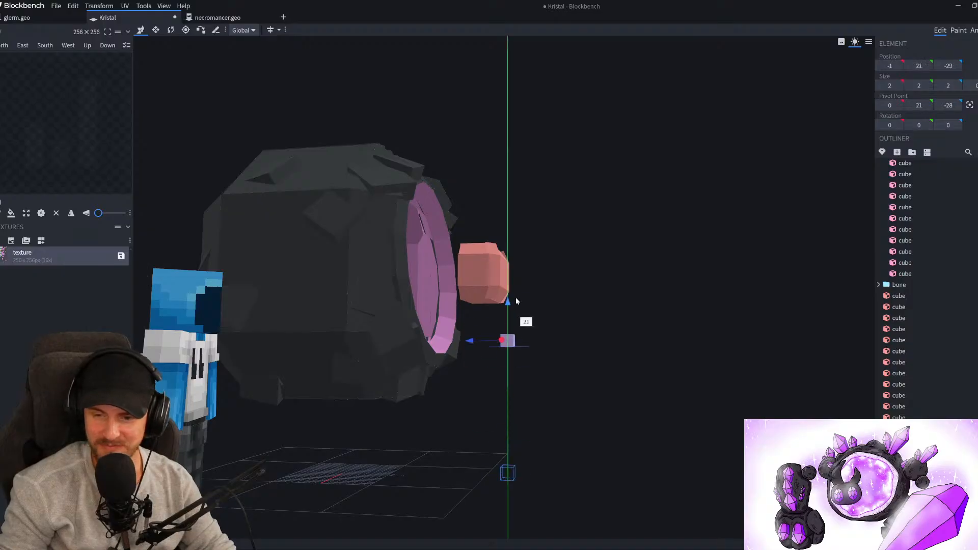
{"action": "scroll", "coordinate": [541, 280], "scroll_direction": "up", "scroll_amount": 4}
{"action": "left_click_drag", "start_coordinate": [597, 327], "coordinate": [539, 402]}
{"action": "scroll", "coordinate": [500, 364], "scroll_direction": "up", "scroll_amount": 5}
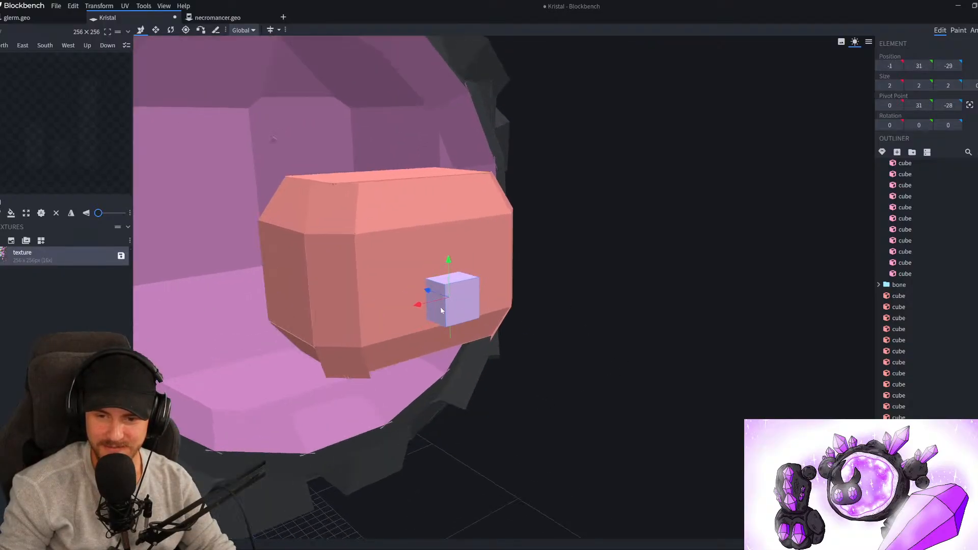
Shift the new cube sideways to X -3 and raise it to Y 32 on the head's face
{"action": "left_click_drag", "start_coordinate": [432, 303], "coordinate": [466, 297]}
{"action": "left_click_drag", "start_coordinate": [481, 256], "coordinate": [482, 233]}
{"action": "scroll", "coordinate": [617, 321], "scroll_direction": "up", "scroll_amount": 2}
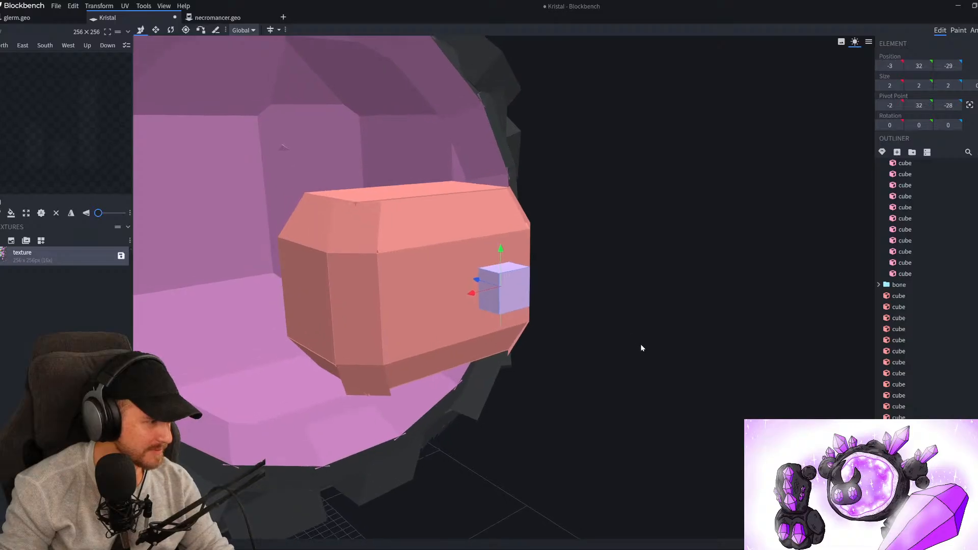
{"action": "left_click_drag", "start_coordinate": [654, 352], "coordinate": [629, 358]}
{"action": "left_click_drag", "start_coordinate": [612, 357], "coordinate": [610, 357]}
{"action": "right_click_drag", "start_coordinate": [610, 358], "coordinate": [630, 387]}
{"action": "scroll", "coordinate": [624, 385], "scroll_direction": "up", "scroll_amount": 2}
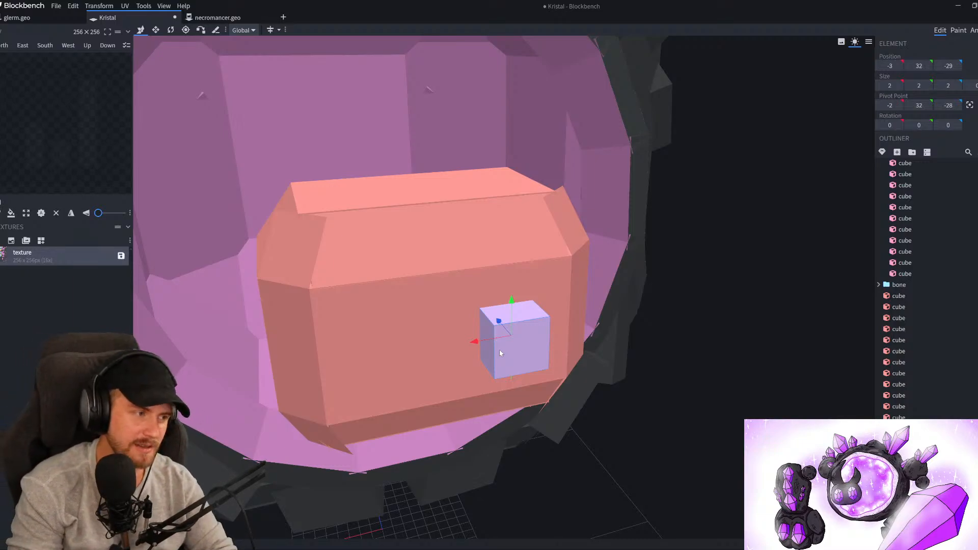
Rotate the face cube 45 degrees around Y so that one edge points forward
{"action": "key", "text": "r"}
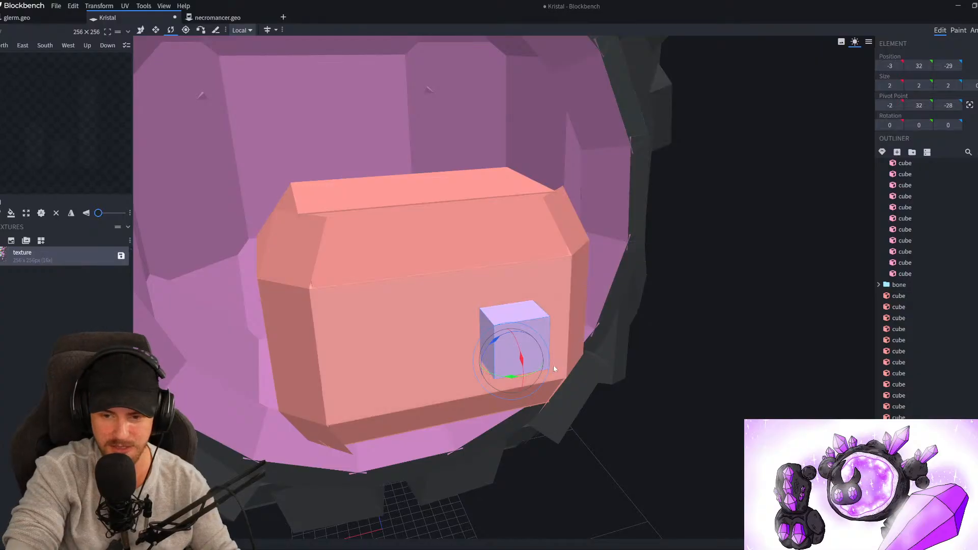
{"action": "left_click_drag", "start_coordinate": [501, 374], "coordinate": [528, 376]}
{"action": "key", "text": "v"}
{"action": "right_click_drag", "start_coordinate": [565, 353], "coordinate": [652, 311]}
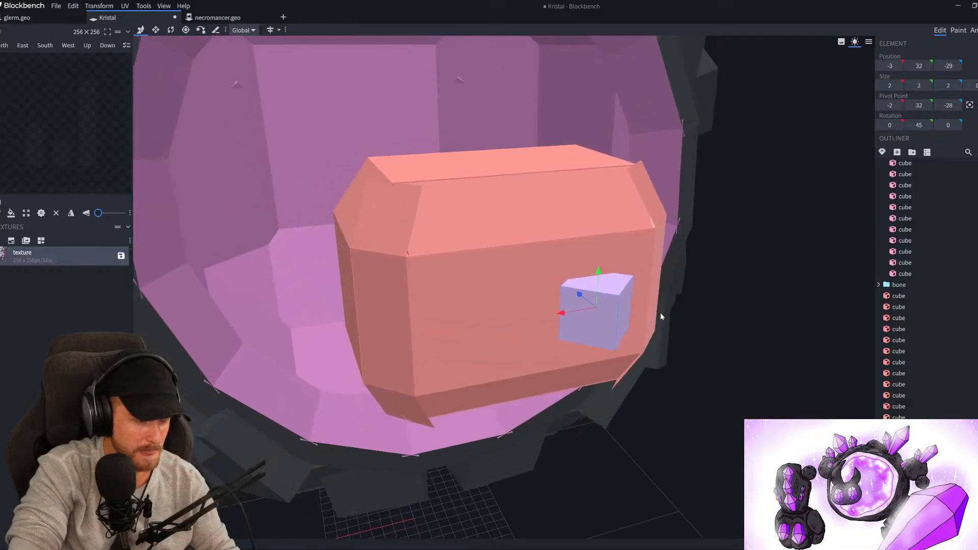
{"action": "scroll", "coordinate": [754, 334], "scroll_direction": "up", "scroll_amount": 2}
Push the face cube back into the head along Z to -28.2
{"action": "left_click_drag", "start_coordinate": [754, 334], "coordinate": [457, 266]}
{"action": "left_click_drag", "start_coordinate": [603, 281], "coordinate": [606, 289]}
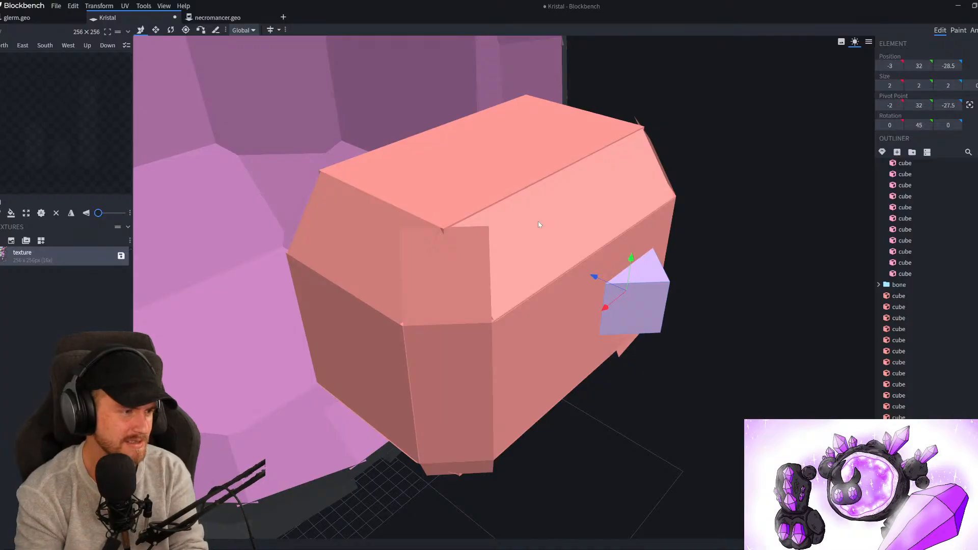
{"action": "left_click_drag", "start_coordinate": [539, 224], "coordinate": [455, 315]}
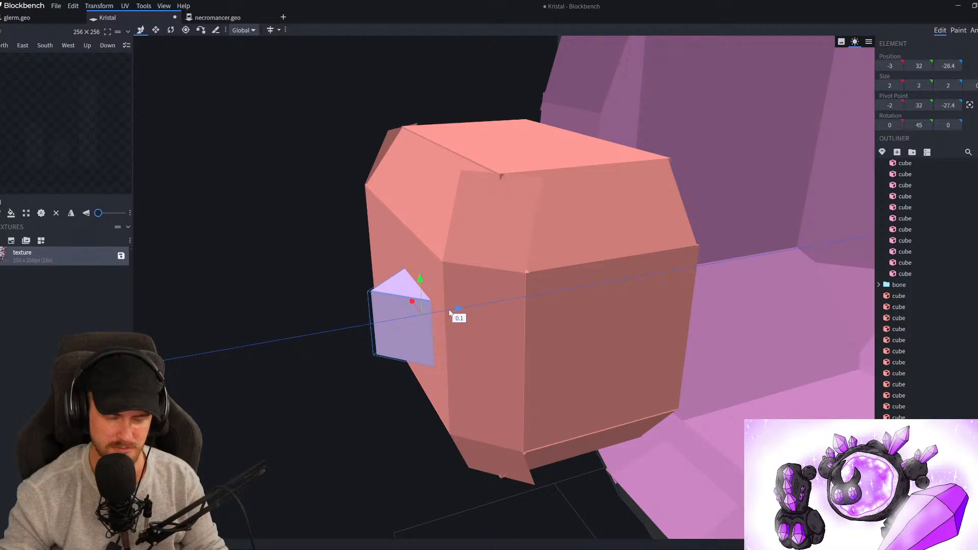
Place a copy of the rotated face cube above it at Y 34
{"action": "left_click_drag", "start_coordinate": [317, 360], "coordinate": [350, 360]}
{"action": "left_click_drag", "start_coordinate": [508, 259], "coordinate": [500, 200]}
{"action": "left_click_drag", "start_coordinate": [338, 318], "coordinate": [360, 286]}
{"action": "left_click_drag", "start_coordinate": [211, 382], "coordinate": [195, 374]}
Tilt the upper cube in Global space to rotation 39.2315, 37.7612, 26.5651 and move it to Z -28.6101
{"action": "key", "text": "r"}
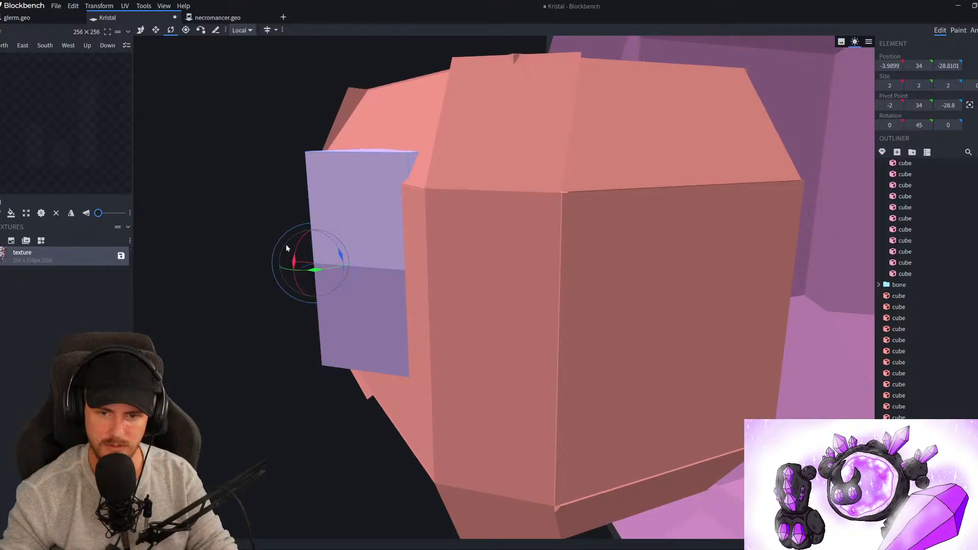
{"action": "left_click", "coordinate": [244, 30]}
{"action": "left_click_drag", "start_coordinate": [287, 250], "coordinate": [311, 247]}
{"action": "key", "text": "p"}
{"action": "left_click_drag", "start_coordinate": [437, 272], "coordinate": [433, 276]}
{"action": "left_click_drag", "start_coordinate": [185, 296], "coordinate": [271, 300]}
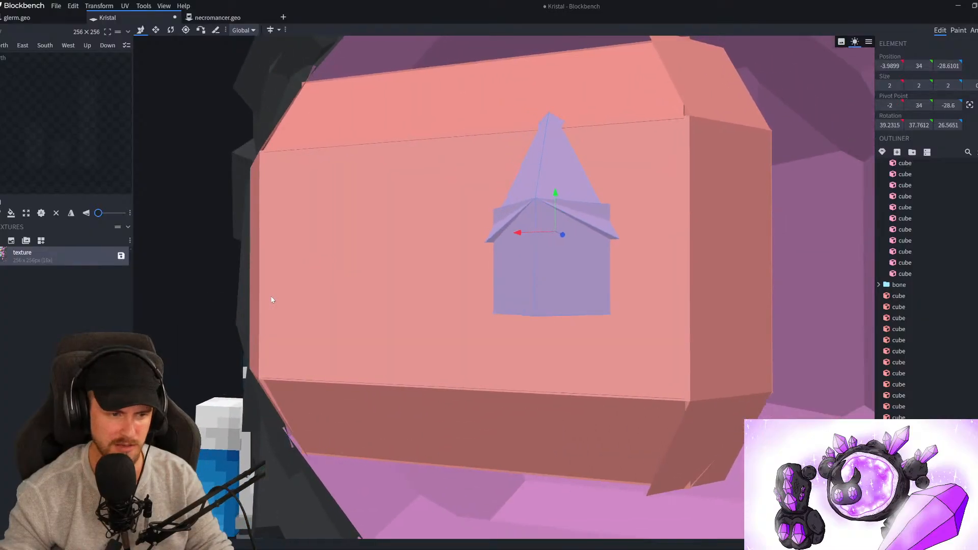
Shorten the lower face cube to 1.5 units high from its underside
{"action": "key", "text": "ctrl+z"}
{"action": "key", "text": "s"}
{"action": "left_click_drag", "start_coordinate": [554, 302], "coordinate": [555, 281]}
{"action": "key", "text": "v"}
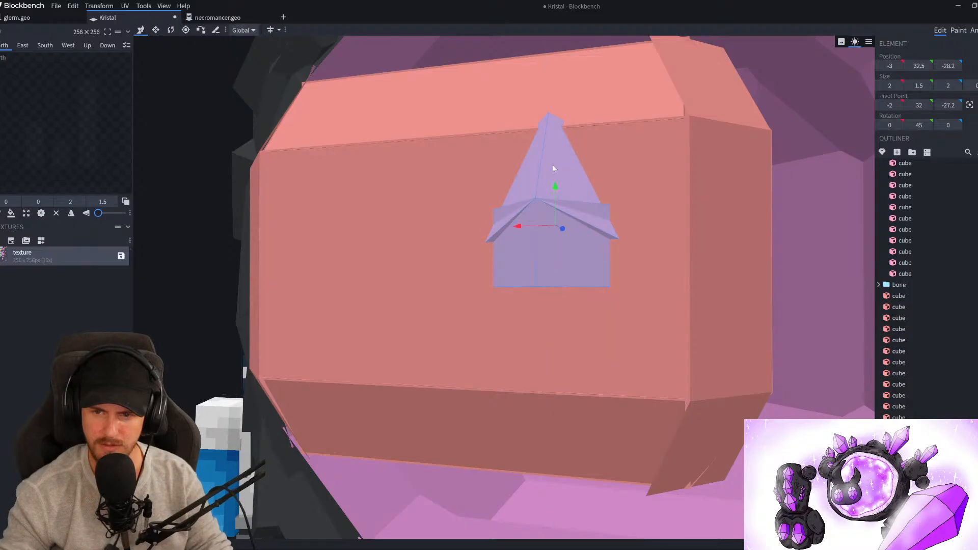
Tilt the upper cube slightly further forward, to rotation 42.0174, 36.6102, 28.2491
{"action": "left_click_drag", "start_coordinate": [242, 301], "coordinate": [176, 297]}
{"action": "key", "text": "r"}
{"action": "key", "text": "ctrl+z"}
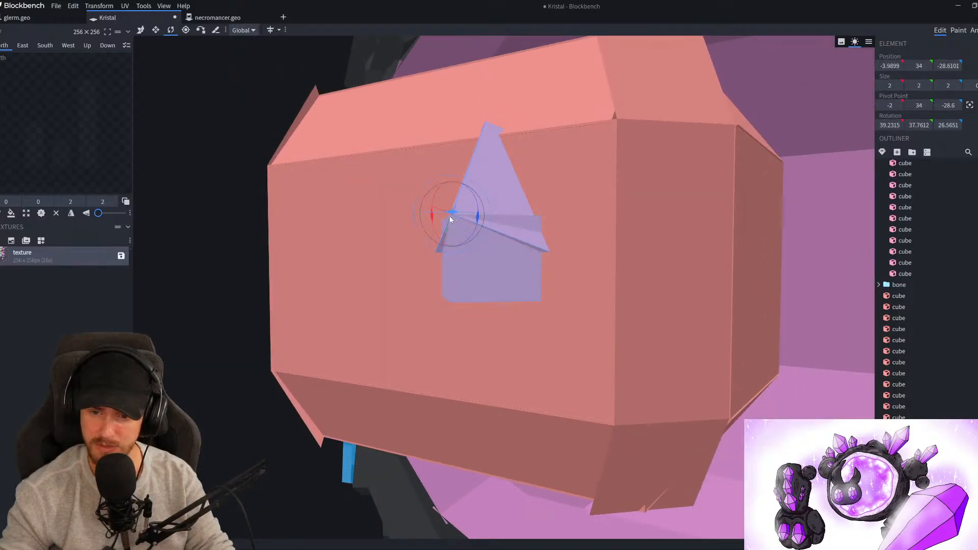
{"action": "left_click_drag", "start_coordinate": [432, 214], "coordinate": [433, 222]}
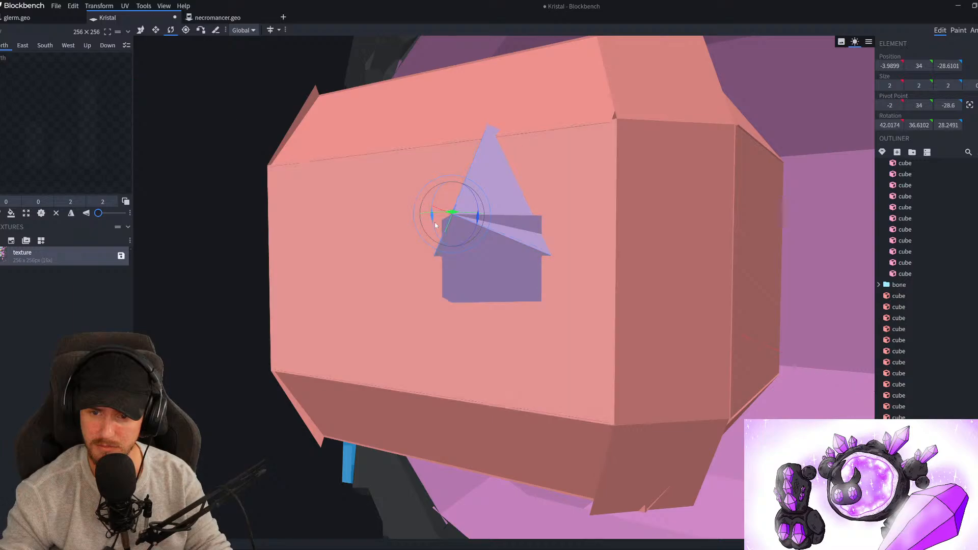
{"action": "key", "text": "v"}
{"action": "scroll", "coordinate": [370, 299], "scroll_direction": "down", "scroll_amount": 1}
{"action": "scroll", "coordinate": [370, 299], "scroll_direction": "down", "scroll_amount": 5}
{"action": "left_click_drag", "start_coordinate": [317, 351], "coordinate": [351, 354]}
{"action": "scroll", "coordinate": [397, 347], "scroll_direction": "down", "scroll_amount": 3}
{"action": "left_click_drag", "start_coordinate": [217, 312], "coordinate": [307, 334]}
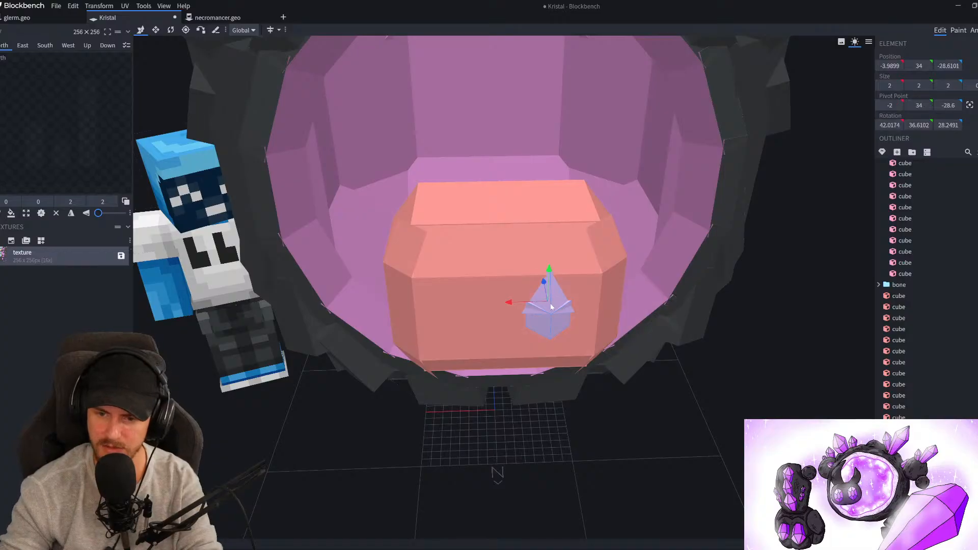
Remove the tilted upper cubes and reset the remaining face cube's Y rotation to 0
{"action": "key", "text": "ctrl+z"}
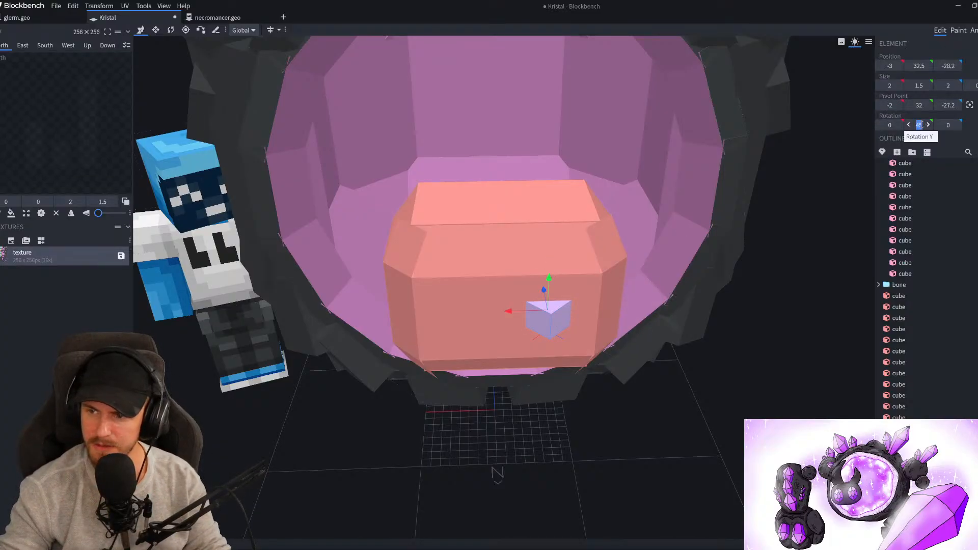
{"action": "left_click_drag", "start_coordinate": [708, 454], "coordinate": [697, 372]}
{"action": "scroll", "coordinate": [697, 371], "scroll_direction": "up", "scroll_amount": 6}
{"action": "key", "text": "s"}
{"action": "scroll", "coordinate": [509, 272], "scroll_direction": "down", "scroll_amount": 5}
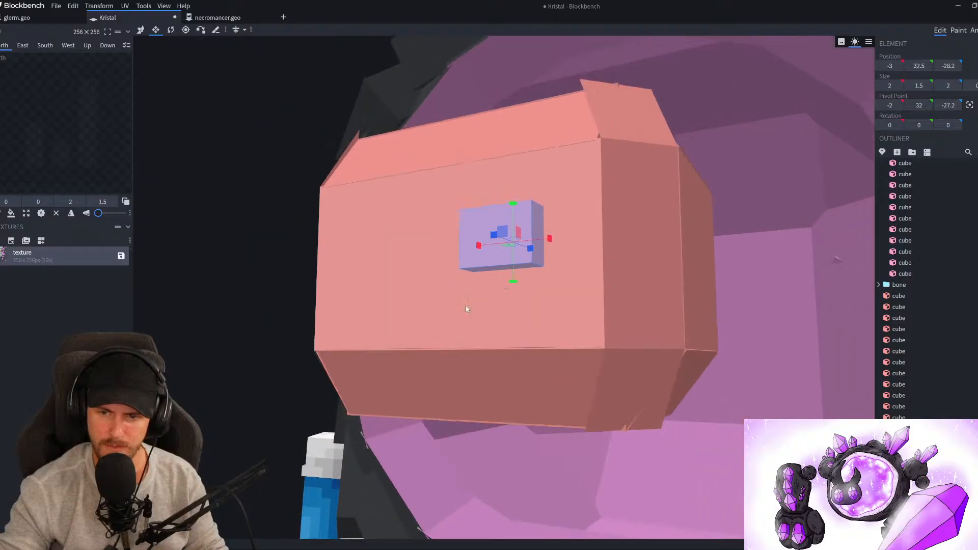
Resize the face cube about its centre to 1.6 units wide and 2.5 units high
{"action": "left_click_drag", "start_coordinate": [227, 323], "coordinate": [426, 292]}
{"action": "left_click_drag", "start_coordinate": [563, 296], "coordinate": [569, 324]}
{"action": "key", "text": "ctrl+z"}
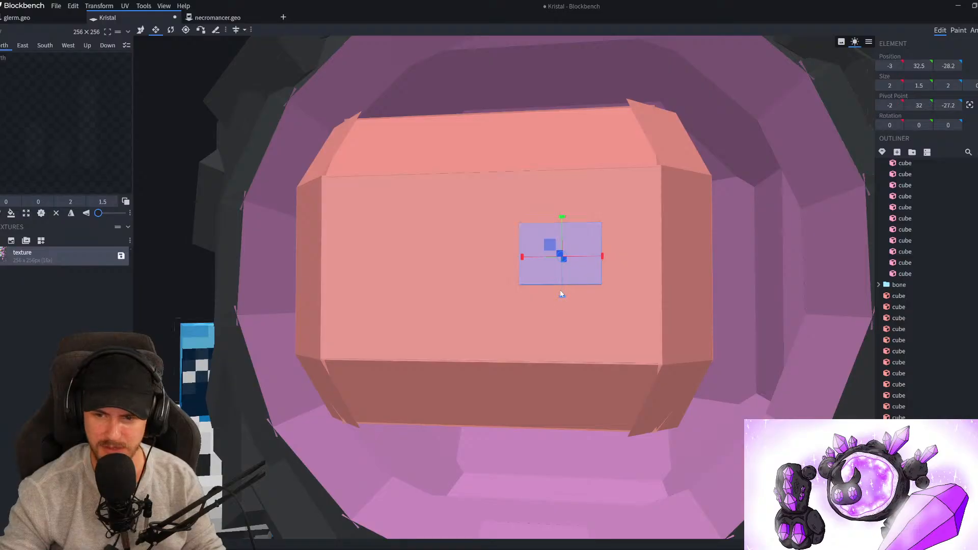
{"action": "left_click_drag", "start_coordinate": [563, 296], "coordinate": [565, 322]}
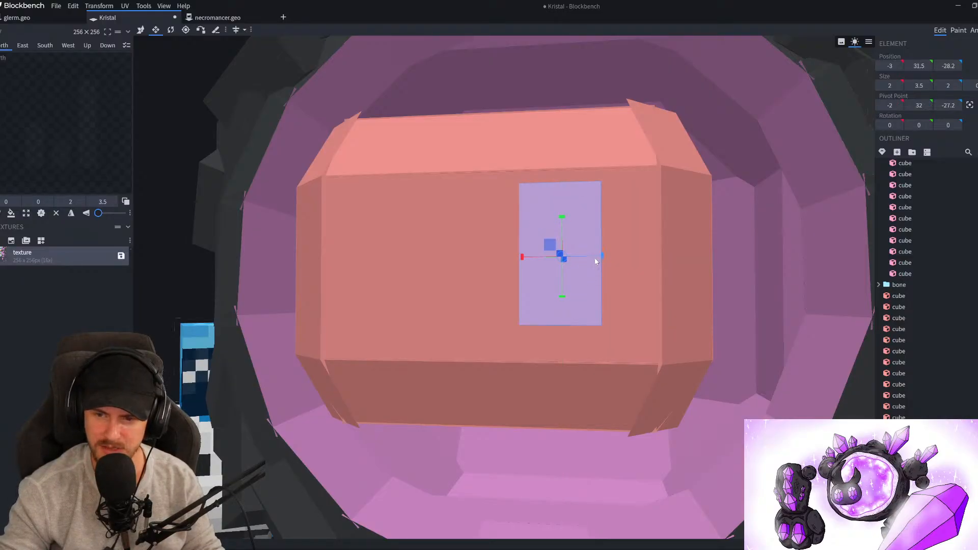
{"action": "left_click_drag", "start_coordinate": [596, 263], "coordinate": [589, 260]}
{"action": "left_click_drag", "start_coordinate": [562, 296], "coordinate": [566, 283]}
{"action": "left_click_drag", "start_coordinate": [633, 312], "coordinate": [584, 325]}
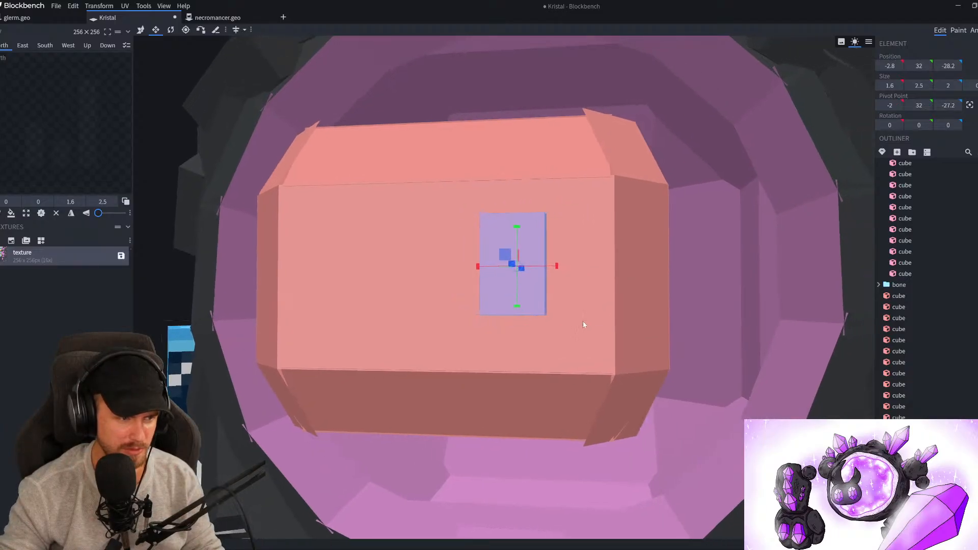
Reduce the face block's height to 2.3 units and stack a duplicate directly above it at Y 34.4
{"action": "scroll", "coordinate": [576, 324], "scroll_direction": "up", "scroll_amount": 2}
{"action": "left_click_drag", "start_coordinate": [527, 302], "coordinate": [497, 177]}
{"action": "scroll", "coordinate": [499, 323], "scroll_direction": "down", "scroll_amount": 2}
{"action": "key", "text": "v"}
{"action": "key", "text": "ctrl+d"}
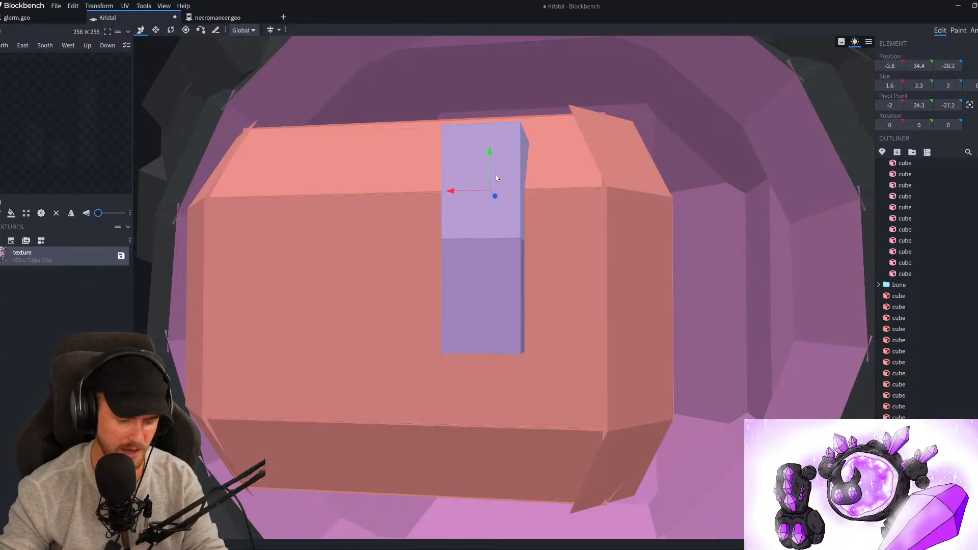
Move the upper block's pivot to its lower front edge, at -2, 34.4, -28.2
{"action": "key", "text": "p"}
{"action": "right_click_drag", "start_coordinate": [377, 289], "coordinate": [417, 329]}
{"action": "scroll", "coordinate": [418, 329], "scroll_direction": "down", "scroll_amount": 4}
{"action": "left_click_drag", "start_coordinate": [303, 305], "coordinate": [248, 312]}
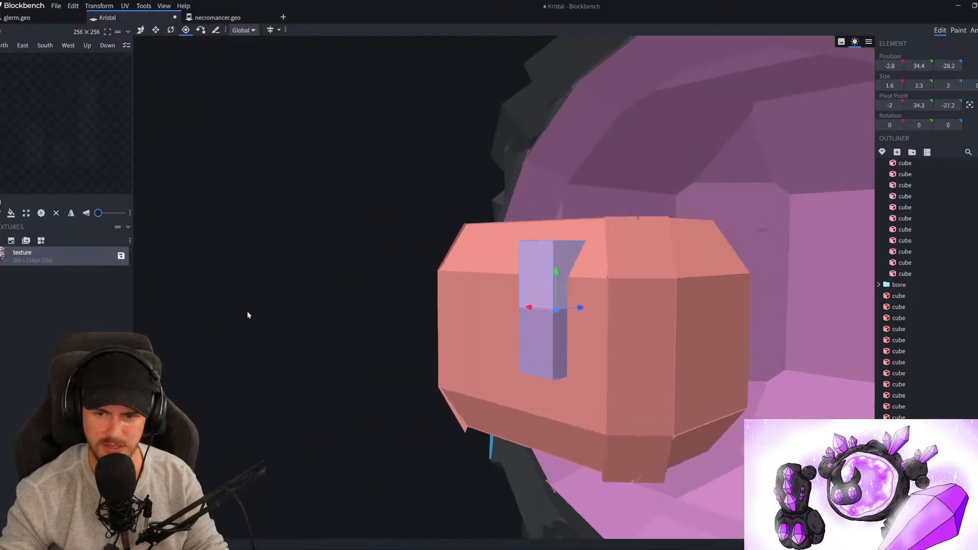
{"action": "right_click_drag", "start_coordinate": [248, 312], "coordinate": [289, 325]}
{"action": "scroll", "coordinate": [289, 324], "scroll_direction": "up", "scroll_amount": 5}
{"action": "left_click_drag", "start_coordinate": [289, 326], "coordinate": [255, 324]}
{"action": "scroll", "coordinate": [292, 338], "scroll_direction": "up", "scroll_amount": 4}
{"action": "right_click_drag", "start_coordinate": [288, 330], "coordinate": [229, 331]}
{"action": "left_click_drag", "start_coordinate": [586, 349], "coordinate": [347, 335]}
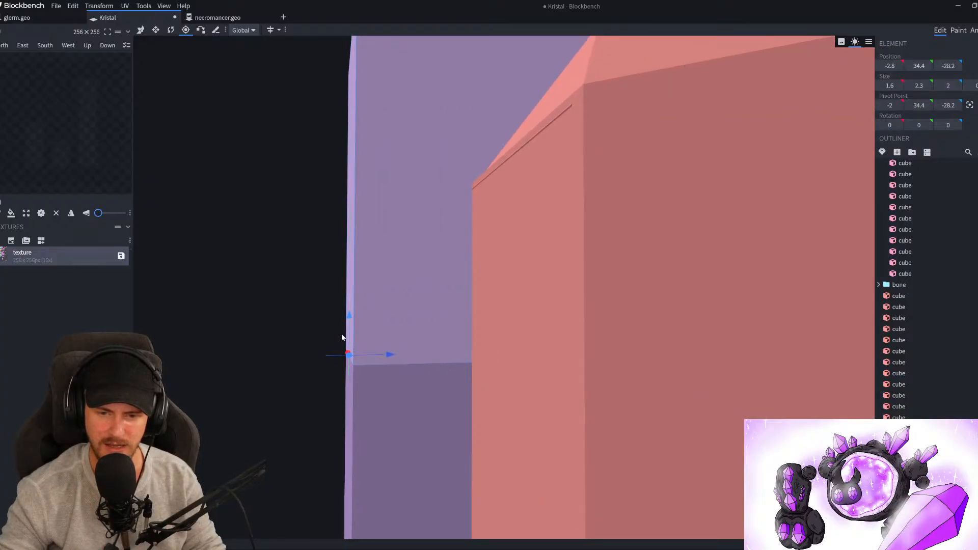
Rotate the upper block 32.5 degrees around X so it leans back along the head's upper bevel
{"action": "left_click_drag", "start_coordinate": [255, 343], "coordinate": [311, 351]}
{"action": "scroll", "coordinate": [305, 356], "scroll_direction": "down", "scroll_amount": 5}
{"action": "key", "text": "r"}
{"action": "scroll", "coordinate": [355, 382], "scroll_direction": "up", "scroll_amount": 3}
{"action": "mouse_move", "coordinate": [380, 354]}
{"action": "left_mouse_down"}
{"action": "mouse_move", "coordinate": [355, 383]}
{"action": "mouse_move", "coordinate": [376, 359]}
{"action": "mouse_move", "coordinate": [372, 366]}
{"action": "left_mouse_up"}
{"action": "key", "text": "s"}
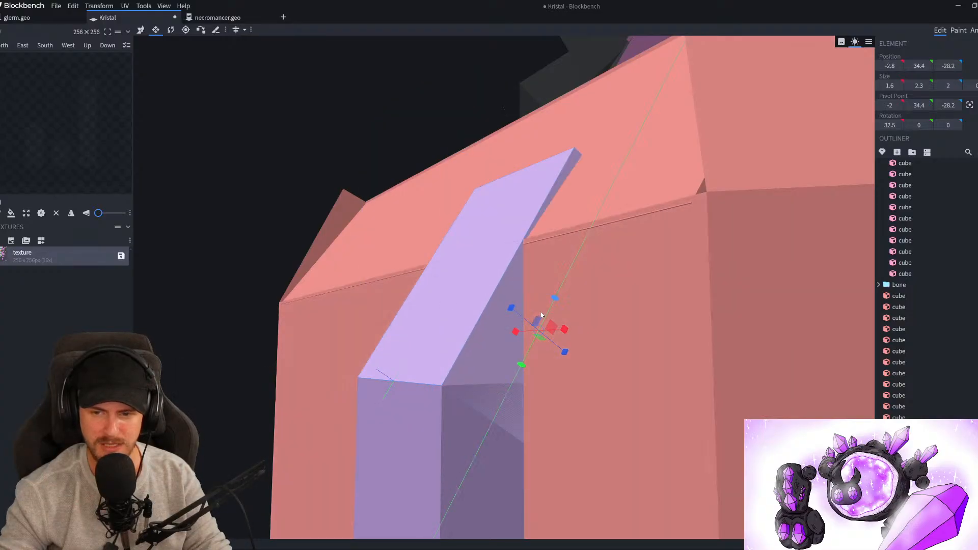
Shorten the upper leaning block to a height of 1.3 units
{"action": "left_click_drag", "start_coordinate": [541, 315], "coordinate": [527, 347]}
{"action": "scroll", "coordinate": [448, 340], "scroll_direction": "down", "scroll_amount": 8}
{"action": "left_click_drag", "start_coordinate": [372, 367], "coordinate": [466, 329]}
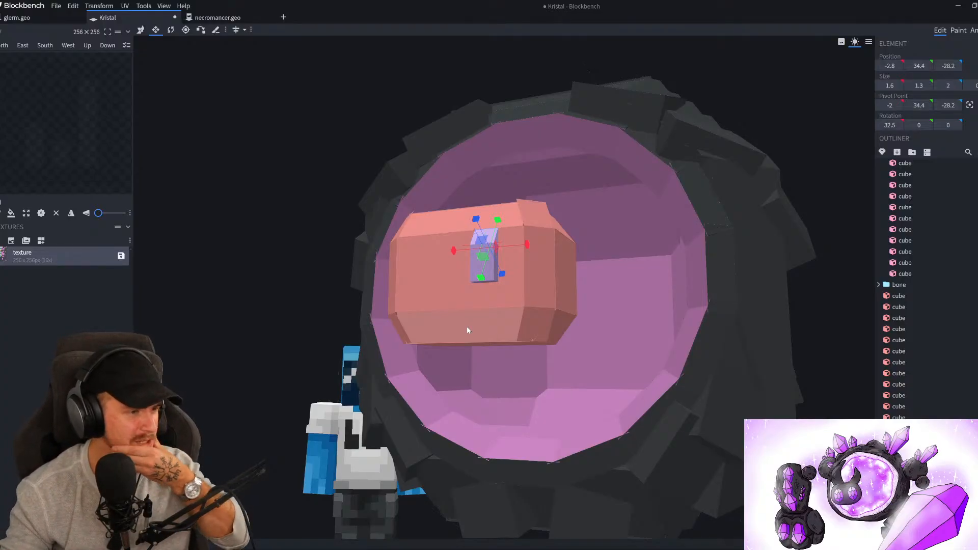
{"action": "scroll", "coordinate": [555, 308], "scroll_direction": "up", "scroll_amount": 5}
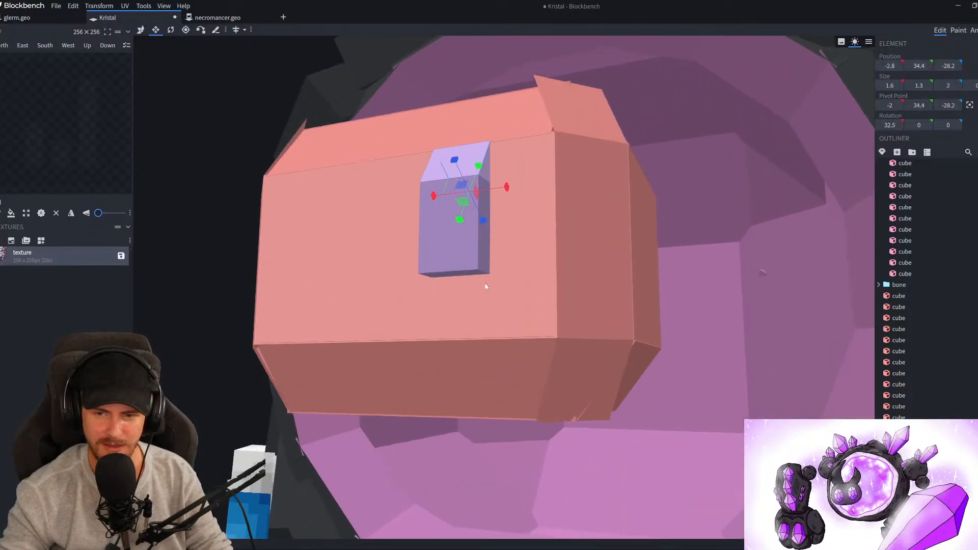
Flip a copy of the upper leaning block along Y and place it under the central face block at Y 30.8
{"action": "key", "text": "v"}
{"action": "left_click", "coordinate": [99, 5]}
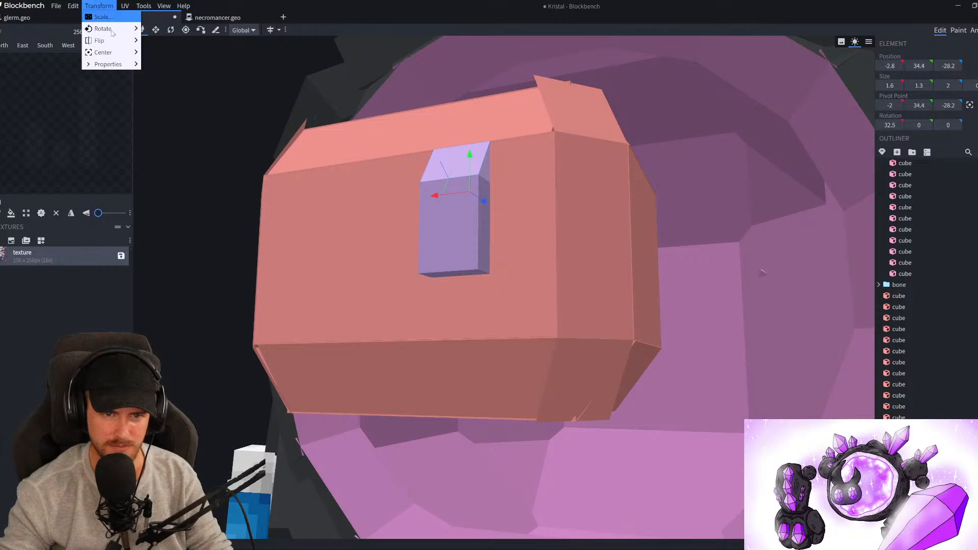
{"action": "mouse_move", "coordinate": [107, 40]}
{"action": "left_click", "coordinate": [163, 51]}
{"action": "scroll", "coordinate": [530, 362], "scroll_direction": "down", "scroll_amount": 10}
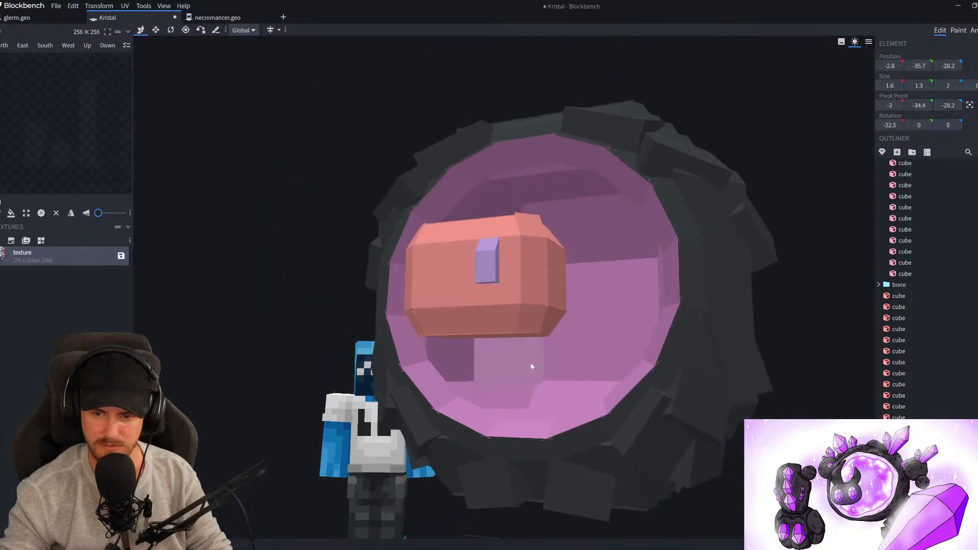
{"action": "left_click_drag", "start_coordinate": [504, 419], "coordinate": [502, 262]}
{"action": "scroll", "coordinate": [502, 262], "scroll_direction": "up", "scroll_amount": 3}
{"action": "scroll", "coordinate": [502, 262], "scroll_direction": "up", "scroll_amount": 10}
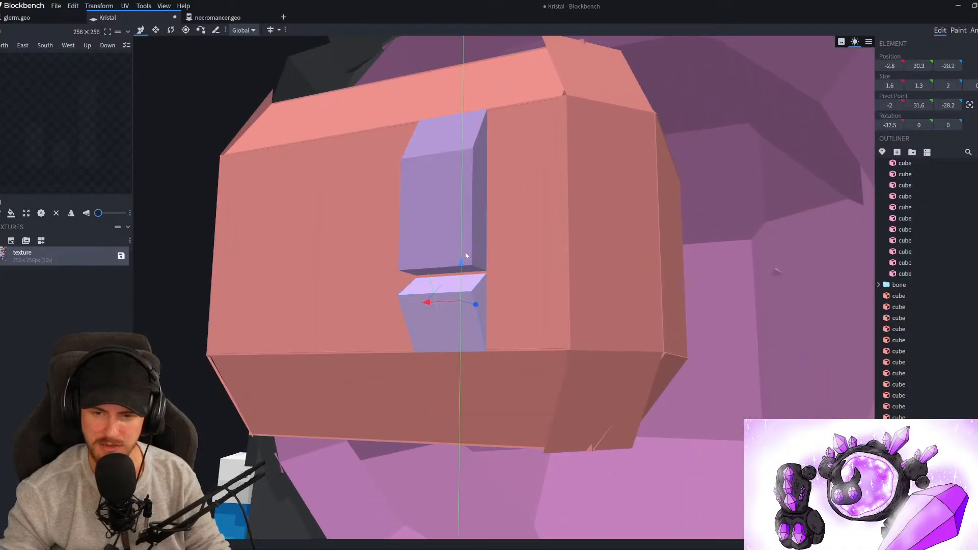
{"action": "left_click_drag", "start_coordinate": [463, 266], "coordinate": [463, 246]}
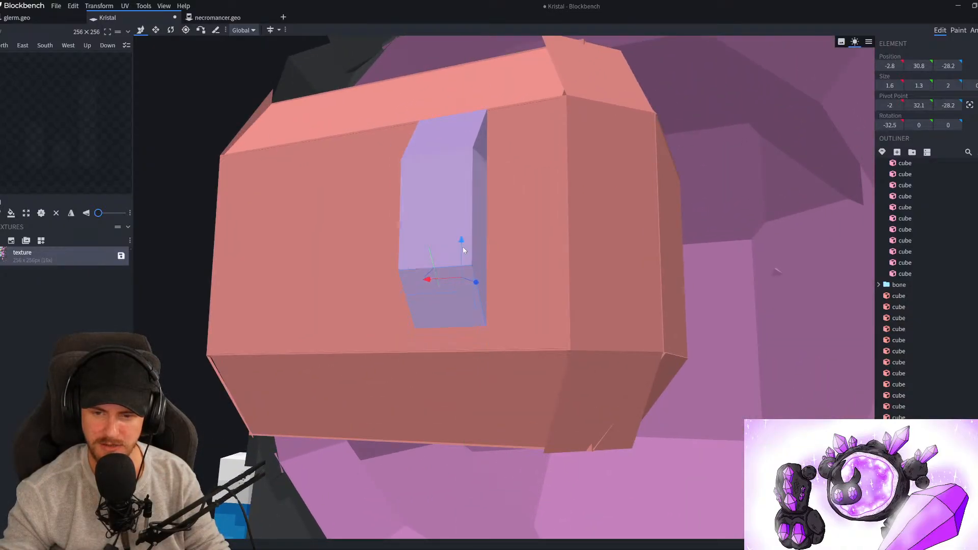
Duplicate the central face block and move the copy along X to -4.4, beside the original
{"action": "scroll", "coordinate": [463, 246], "scroll_direction": "down", "scroll_amount": 6}
{"action": "left_click_drag", "start_coordinate": [171, 281], "coordinate": [365, 302]}
{"action": "scroll", "coordinate": [503, 319], "scroll_direction": "up", "scroll_amount": 4}
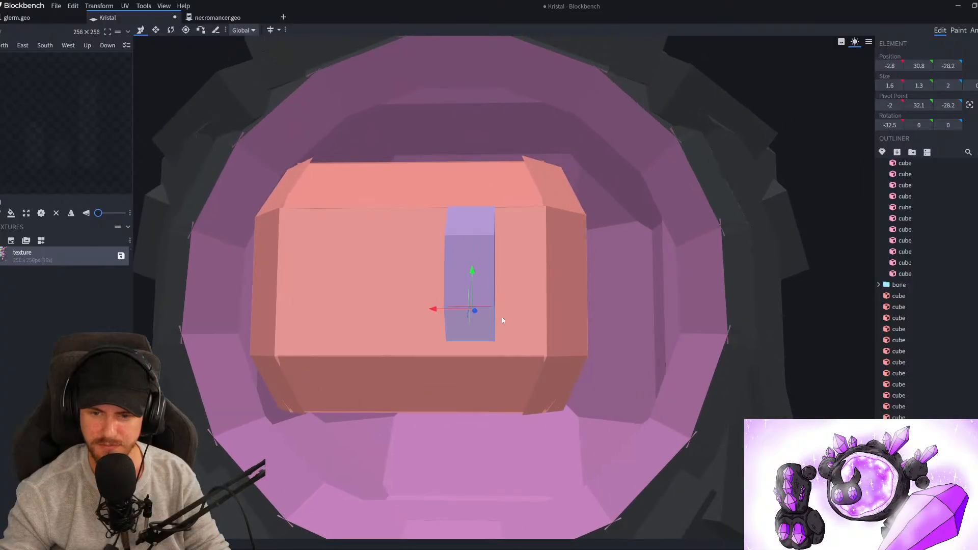
{"action": "left_click", "coordinate": [466, 264]}
{"action": "key", "text": "ctrl+d"}
{"action": "left_click_drag", "start_coordinate": [421, 269], "coordinate": [470, 284]}
Move the side block's pivot to -2.8, 33, -28.2 on the front edge it shares with the central block
{"action": "key", "text": "p"}
{"action": "scroll", "coordinate": [525, 306], "scroll_direction": "down", "scroll_amount": 5}
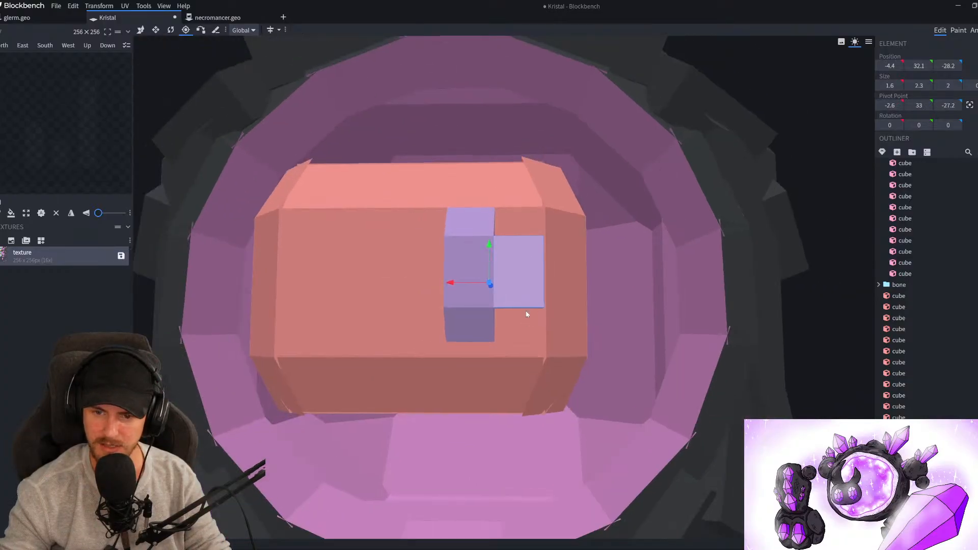
{"action": "left_click_drag", "start_coordinate": [830, 203], "coordinate": [445, 288]}
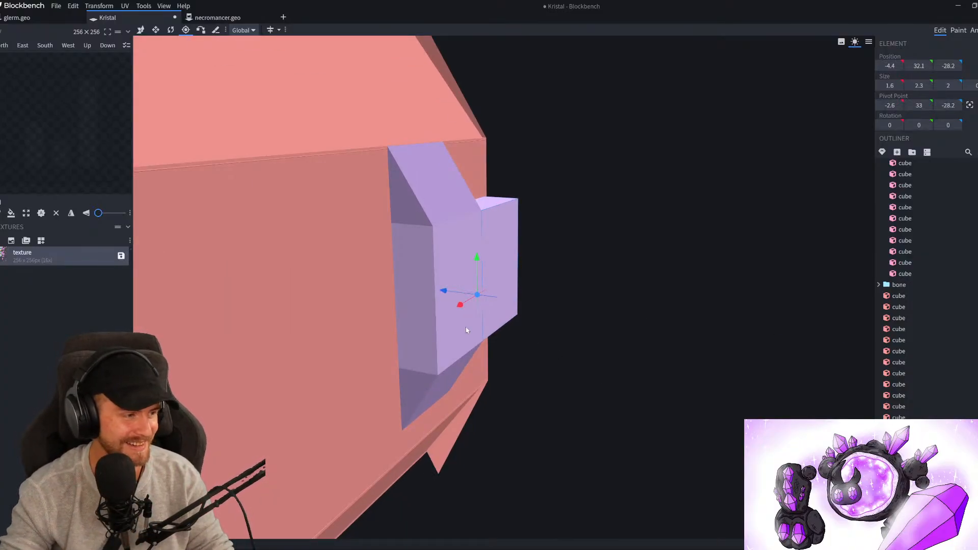
{"action": "left_click_drag", "start_coordinate": [449, 289], "coordinate": [456, 291]}
{"action": "left_click_drag", "start_coordinate": [647, 363], "coordinate": [531, 403]}
{"action": "scroll", "coordinate": [667, 370], "scroll_direction": "up", "scroll_amount": 3}
{"action": "key", "text": "r"}
{"action": "scroll", "coordinate": [657, 426], "scroll_direction": "up", "scroll_amount": 3}
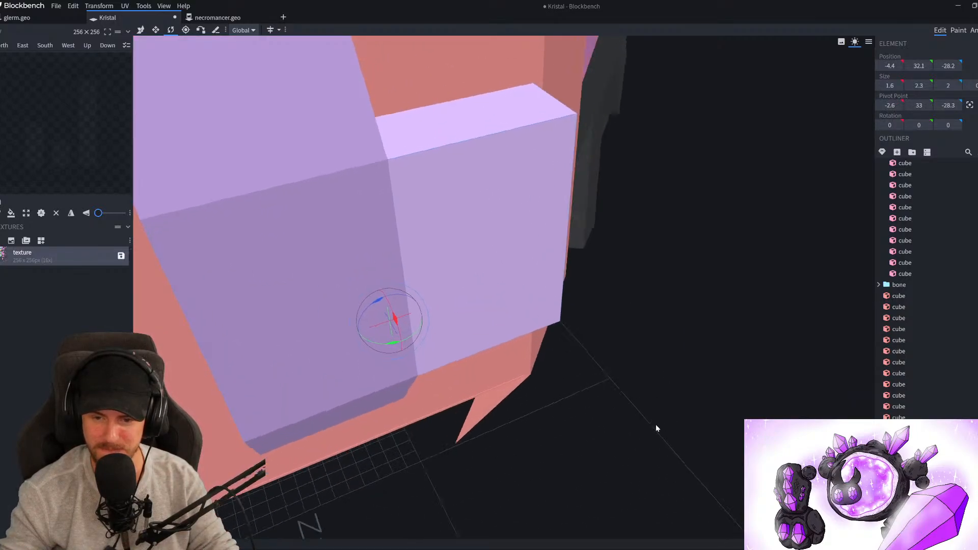
{"action": "left_click_drag", "start_coordinate": [657, 426], "coordinate": [649, 425]}
{"action": "key", "text": "p"}
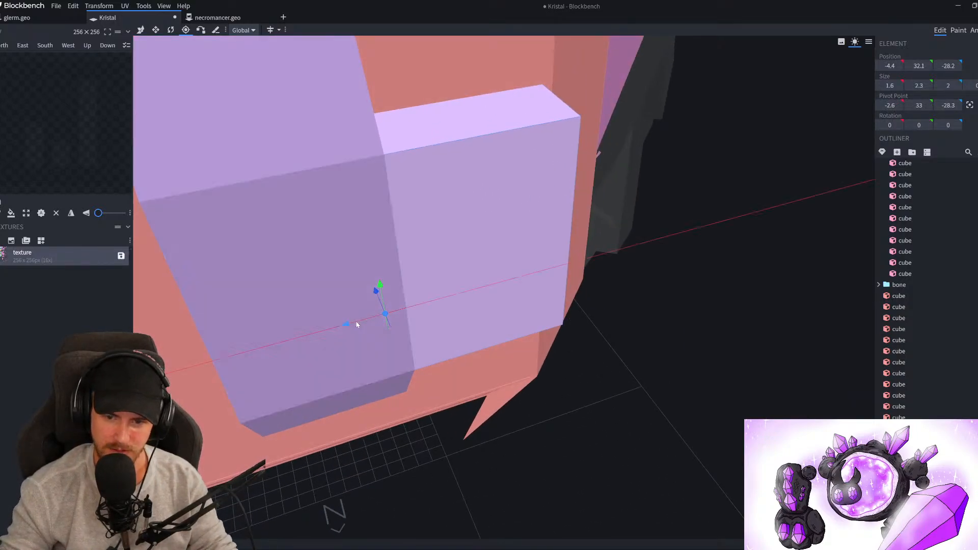
{"action": "left_click_drag", "start_coordinate": [372, 322], "coordinate": [375, 323]}
{"action": "left_click_drag", "start_coordinate": [685, 451], "coordinate": [780, 416]}
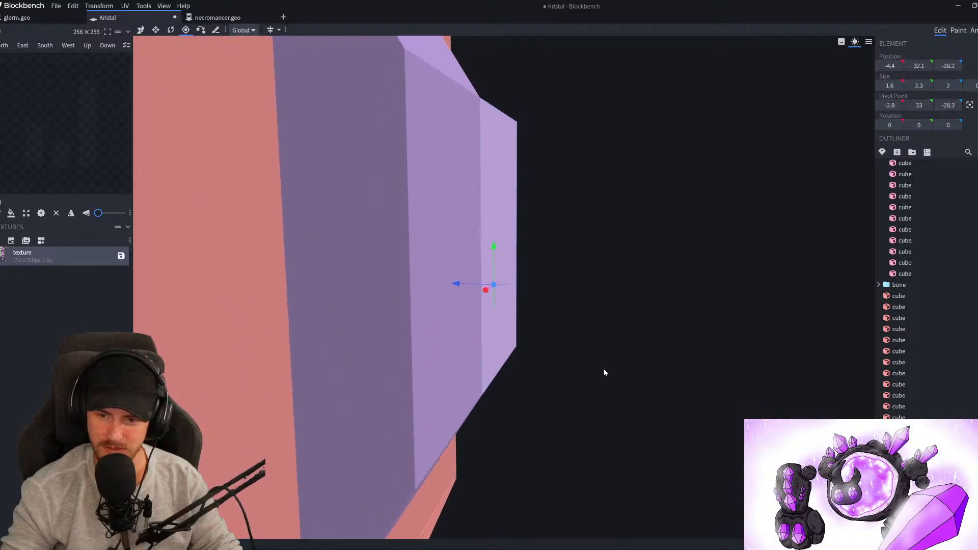
{"action": "left_click_drag", "start_coordinate": [451, 284], "coordinate": [461, 283]}
{"action": "left_click_drag", "start_coordinate": [555, 327], "coordinate": [561, 408]}
Rotate the side block 35 degrees around Y so it angles back toward the head
{"action": "key", "text": "r"}
{"action": "left_click_drag", "start_coordinate": [706, 448], "coordinate": [545, 431]}
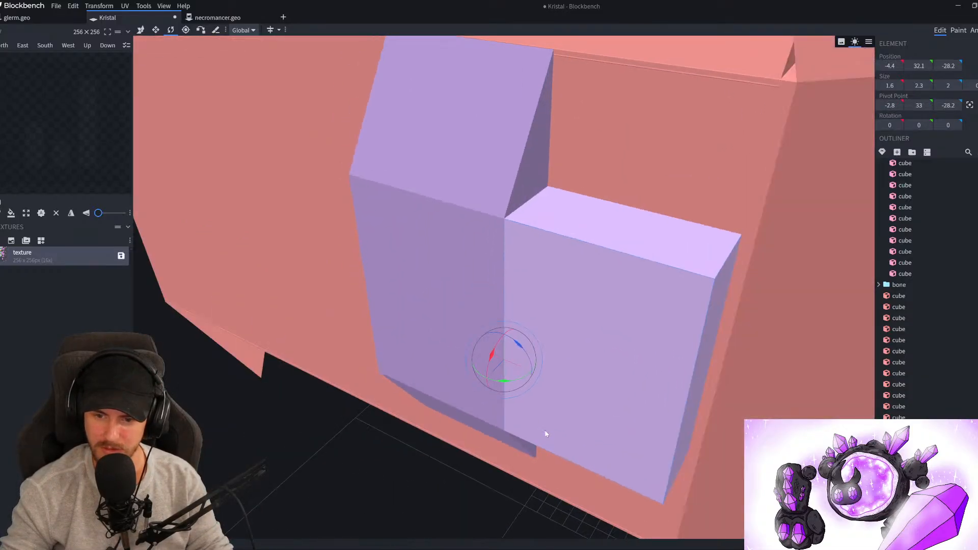
{"action": "left_click_drag", "start_coordinate": [507, 383], "coordinate": [520, 381]}
{"action": "scroll", "coordinate": [511, 385], "scroll_direction": "down", "scroll_amount": 5}
{"action": "left_click_drag", "start_coordinate": [494, 417], "coordinate": [376, 412]}
{"action": "scroll", "coordinate": [433, 379], "scroll_direction": "up", "scroll_amount": 2}
{"action": "left_click_drag", "start_coordinate": [463, 358], "coordinate": [475, 362]}
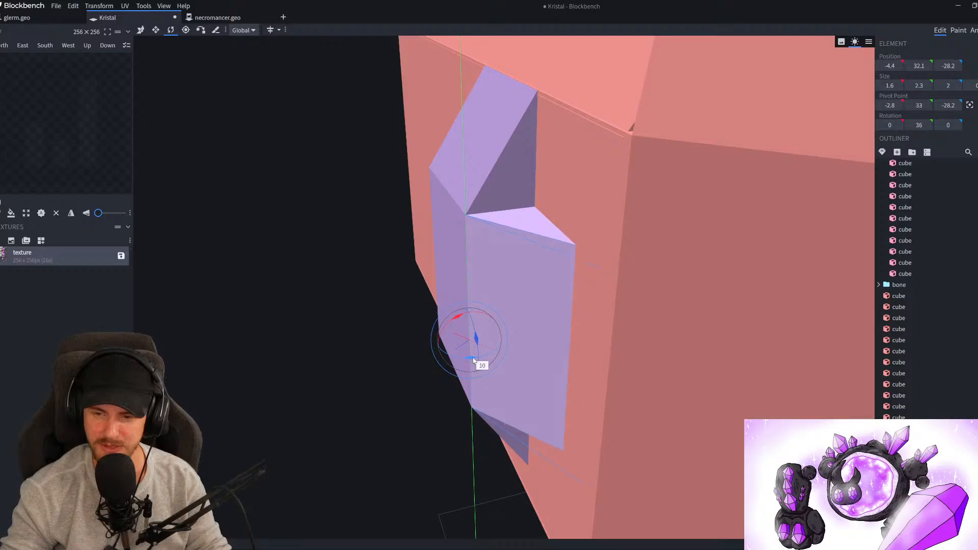
{"action": "left_click_drag", "start_coordinate": [367, 408], "coordinate": [485, 427]}
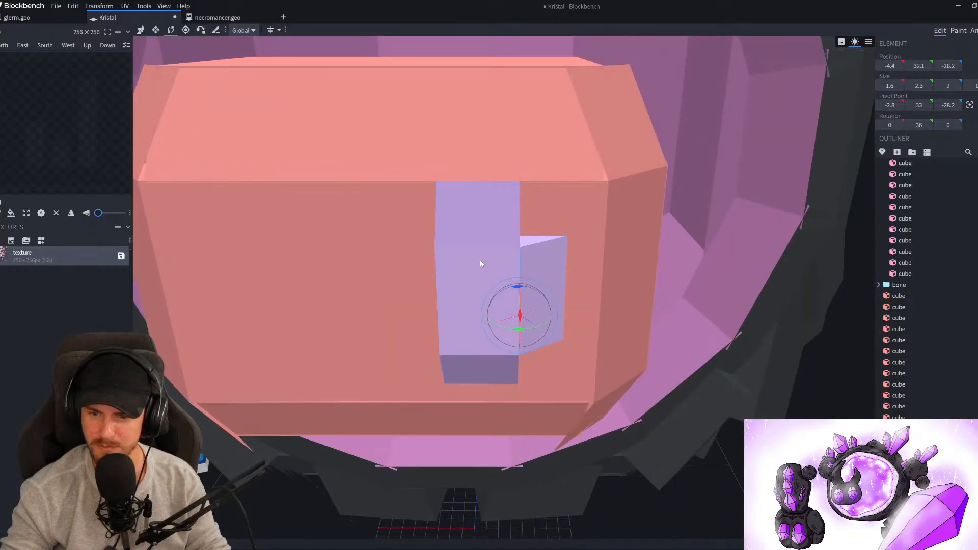
{"action": "left_click", "coordinate": [488, 219]}
{"action": "left_click", "coordinate": [533, 266]}
{"action": "scroll", "coordinate": [522, 290], "scroll_direction": "up", "scroll_amount": 3}
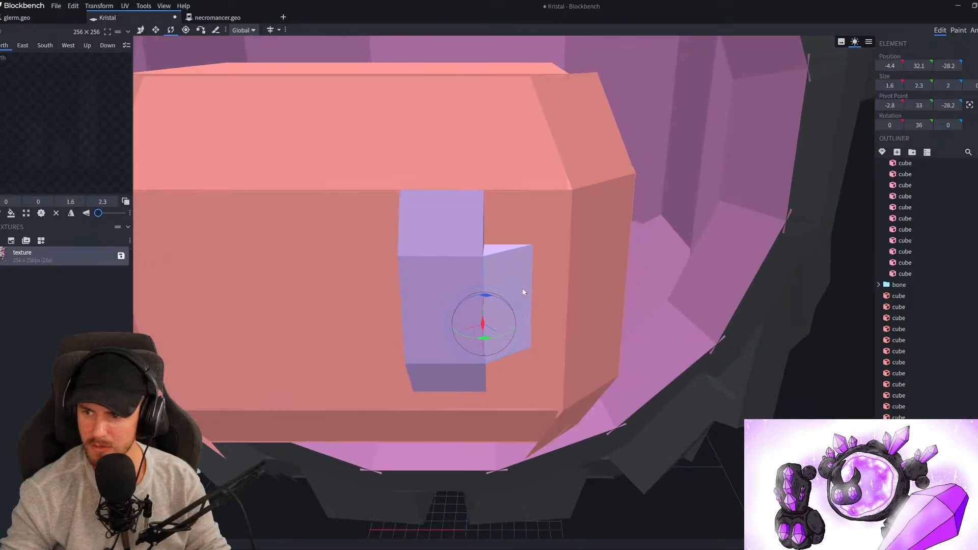
{"action": "left_click_drag", "start_coordinate": [491, 344], "coordinate": [488, 352]}
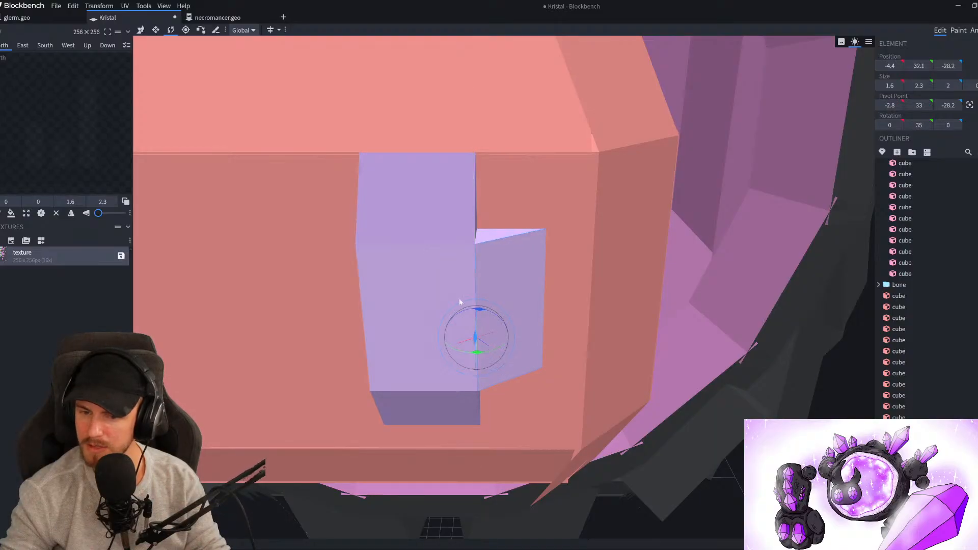
Set the upper leaning block's rotation around X to 35 degrees
{"action": "left_click", "coordinate": [440, 217]}
{"action": "middle_click_drag", "start_coordinate": [555, 249], "coordinate": [603, 252]}
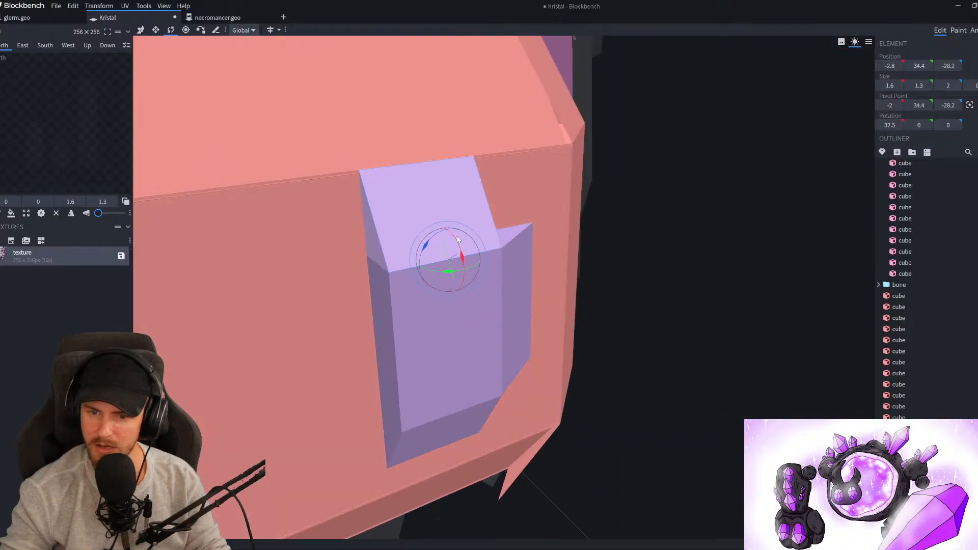
{"action": "left_click_drag", "start_coordinate": [462, 254], "coordinate": [537, 316]}
{"action": "scroll", "coordinate": [539, 317], "scroll_direction": "down", "scroll_amount": 6}
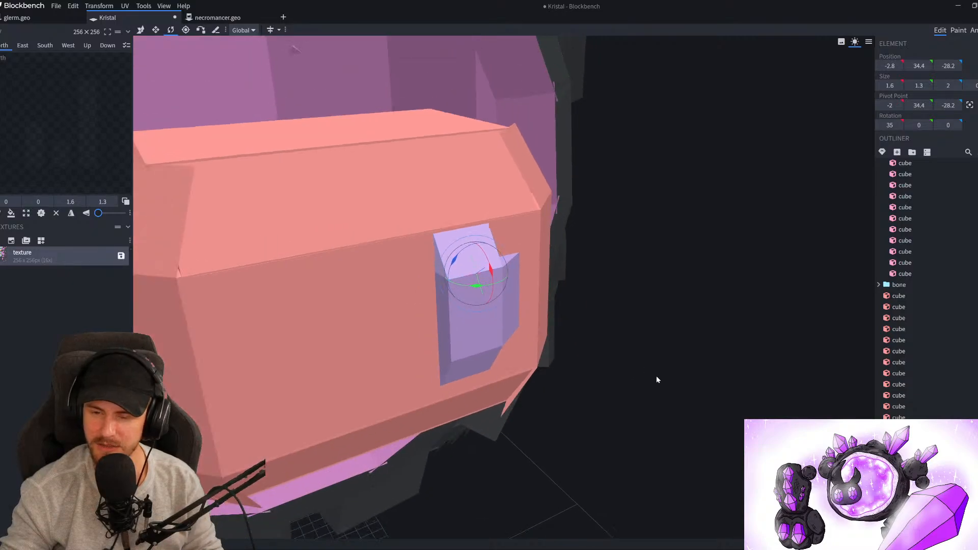
{"action": "middle_click_drag", "start_coordinate": [653, 376], "coordinate": [524, 366]}
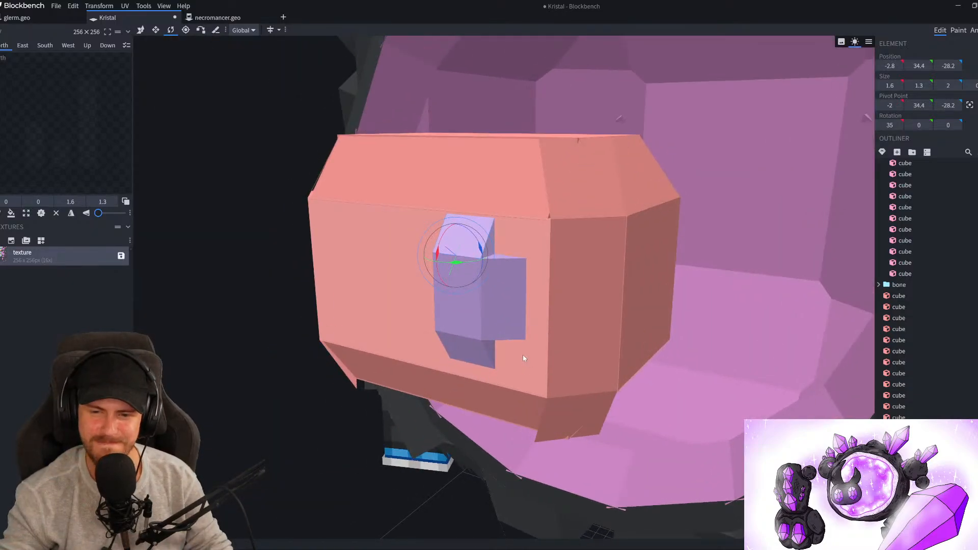
Flip a copy of the angled side block along X and move it to X -1.2 on the central block's opposite side
{"action": "left_click", "coordinate": [497, 309]}
{"action": "key", "text": "ctrl+d"}
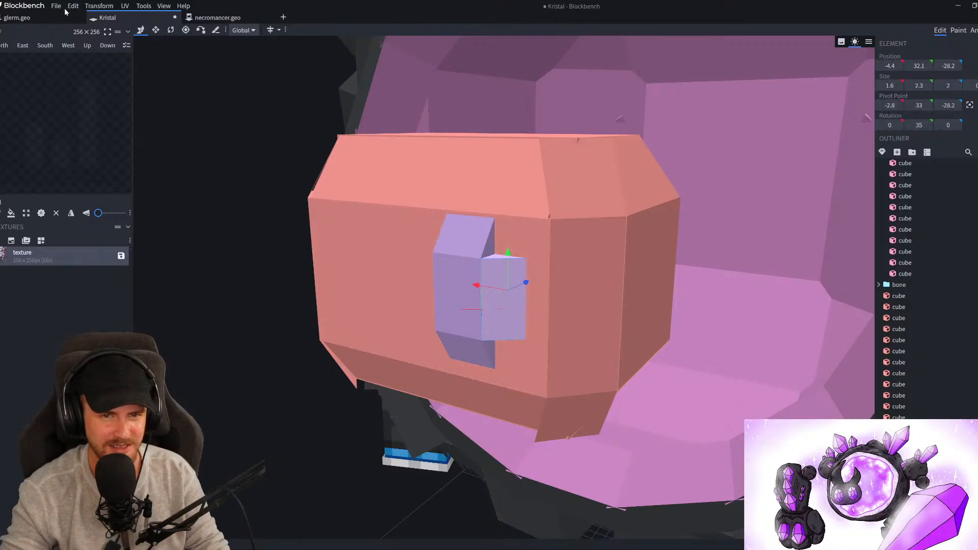
{"action": "left_click", "coordinate": [97, 6]}
{"action": "mouse_move", "coordinate": [102, 40]}
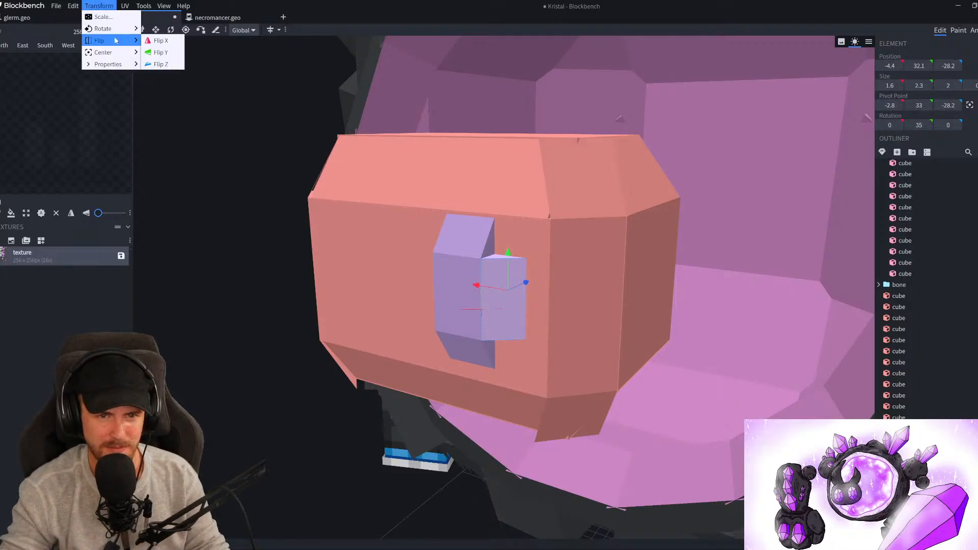
{"action": "left_click", "coordinate": [168, 40]}
{"action": "scroll", "coordinate": [325, 300], "scroll_direction": "down", "scroll_amount": 4}
{"action": "left_click_drag", "start_coordinate": [315, 317], "coordinate": [356, 332]}
{"action": "scroll", "coordinate": [291, 296], "scroll_direction": "up", "scroll_amount": 2}
{"action": "left_click_drag", "start_coordinate": [287, 290], "coordinate": [404, 292]}
Duplicate the mirrored side block, raise the copy to Y 33.1, and set its pivot to -1.2, 34.4, -28.2
{"action": "left_click_drag", "start_coordinate": [787, 387], "coordinate": [710, 404]}
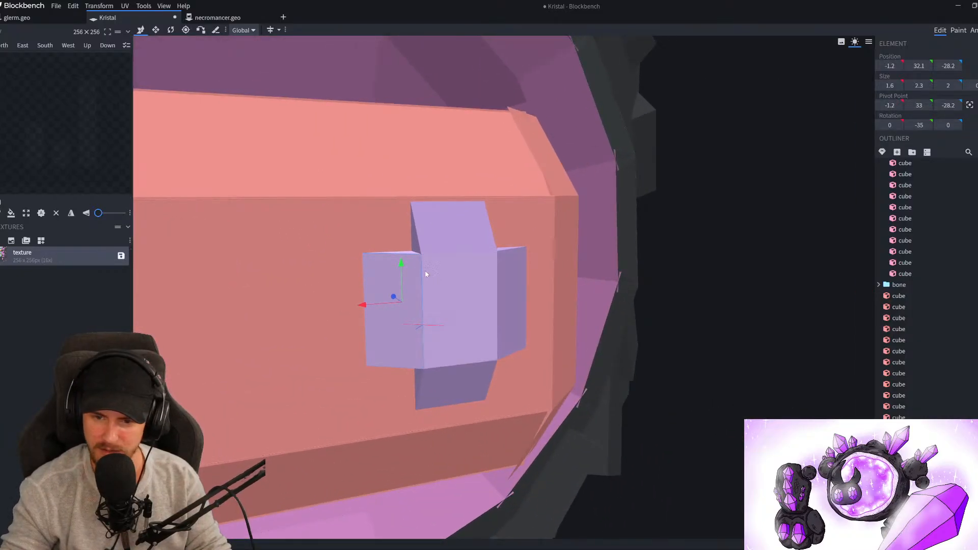
{"action": "left_click_drag", "start_coordinate": [412, 270], "coordinate": [413, 237]}
{"action": "key", "text": "p"}
{"action": "key", "text": "r"}
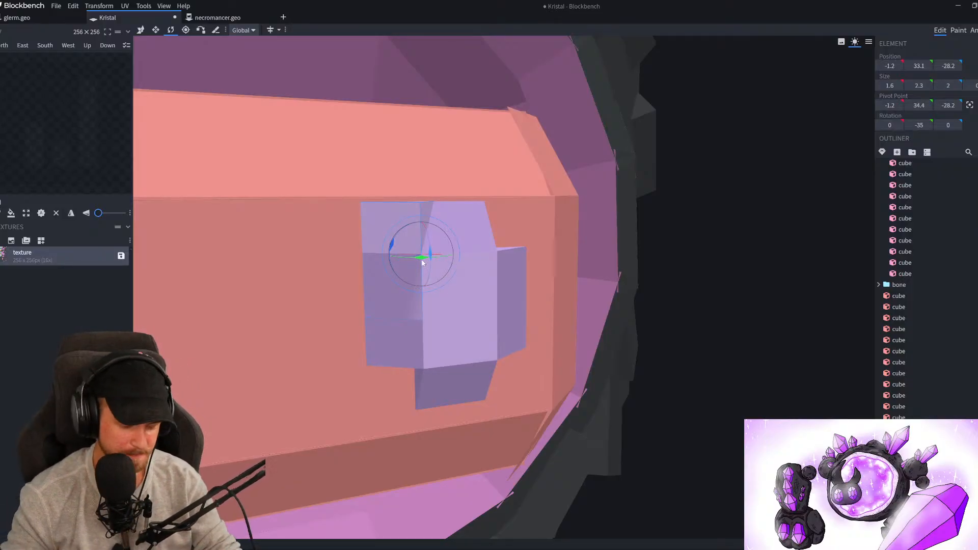
Rotate the raised copy in local space to about -8.2, -45, 56.6 degrees to bridge the detail's upper corner
{"action": "left_click", "coordinate": [244, 30]}
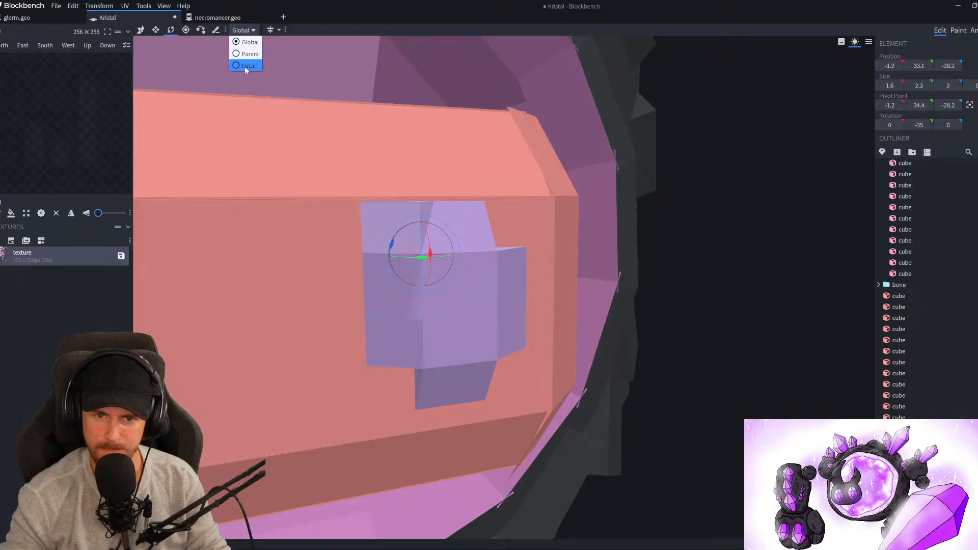
{"action": "left_click", "coordinate": [243, 61]}
{"action": "mouse_move", "coordinate": [452, 245]}
{"action": "left_mouse_down"}
{"action": "mouse_move", "coordinate": [455, 265]}
{"action": "mouse_move", "coordinate": [413, 251]}
{"action": "mouse_move", "coordinate": [435, 256]}
{"action": "left_mouse_up"}
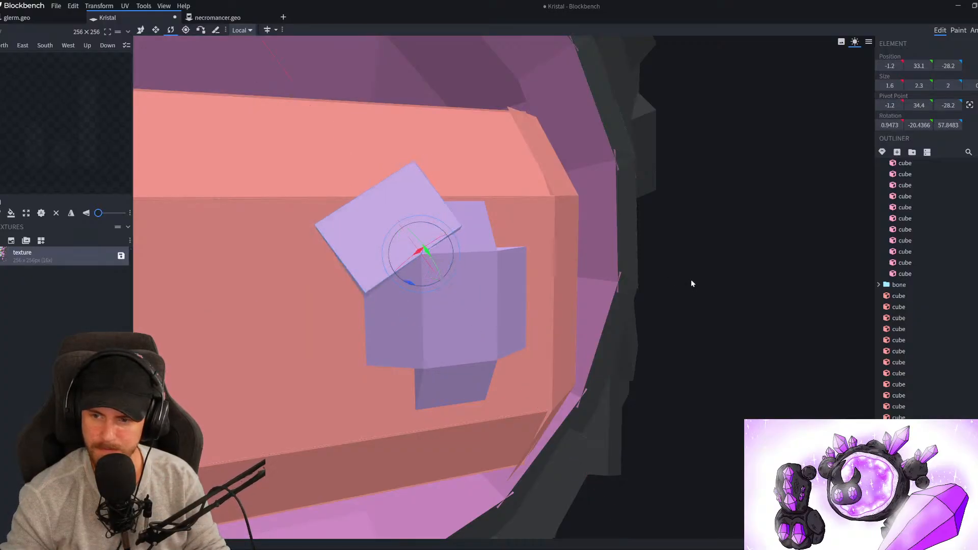
{"action": "left_click_drag", "start_coordinate": [684, 277], "coordinate": [812, 284]}
{"action": "mouse_move", "coordinate": [506, 225]}
{"action": "left_mouse_down"}
{"action": "mouse_move", "coordinate": [491, 259]}
{"action": "mouse_move", "coordinate": [509, 266]}
{"action": "mouse_move", "coordinate": [498, 245]}
{"action": "mouse_move", "coordinate": [505, 251]}
{"action": "mouse_move", "coordinate": [505, 230]}
{"action": "left_mouse_up"}
{"action": "left_click_drag", "start_coordinate": [631, 270], "coordinate": [707, 297]}
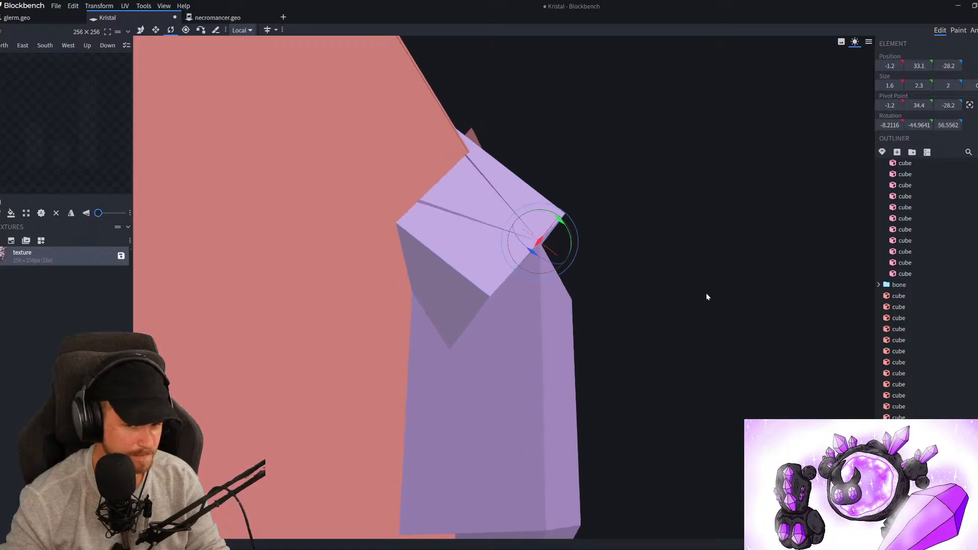
Flatten the upper corner piece to zero depth and reduce its height to 1.5 units
{"action": "key", "text": "v"}
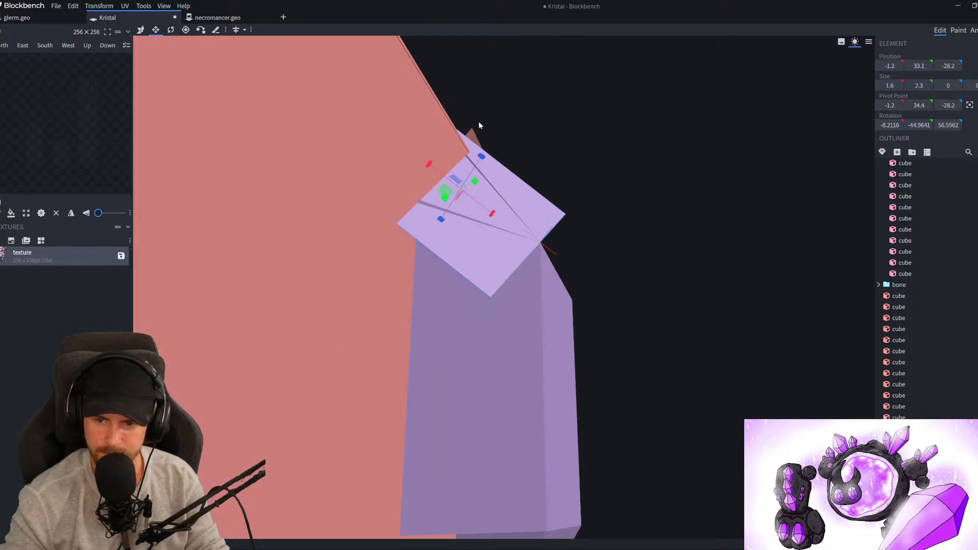
{"action": "left_click_drag", "start_coordinate": [668, 255], "coordinate": [565, 302]}
{"action": "left_click_drag", "start_coordinate": [254, 325], "coordinate": [289, 302]}
{"action": "scroll", "coordinate": [510, 336], "scroll_direction": "down", "scroll_amount": 5}
{"action": "left_click_drag", "start_coordinate": [682, 366], "coordinate": [632, 373]}
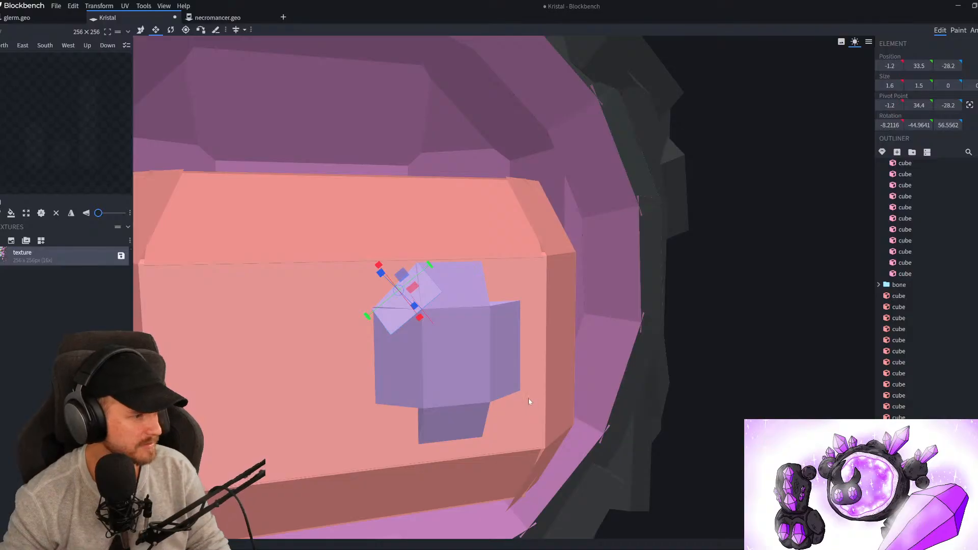
Flip a copy of the corner piece along X and move it to X -4.4 at the opposite upper corner
{"action": "right_click_drag", "start_coordinate": [433, 352], "coordinate": [481, 356]}
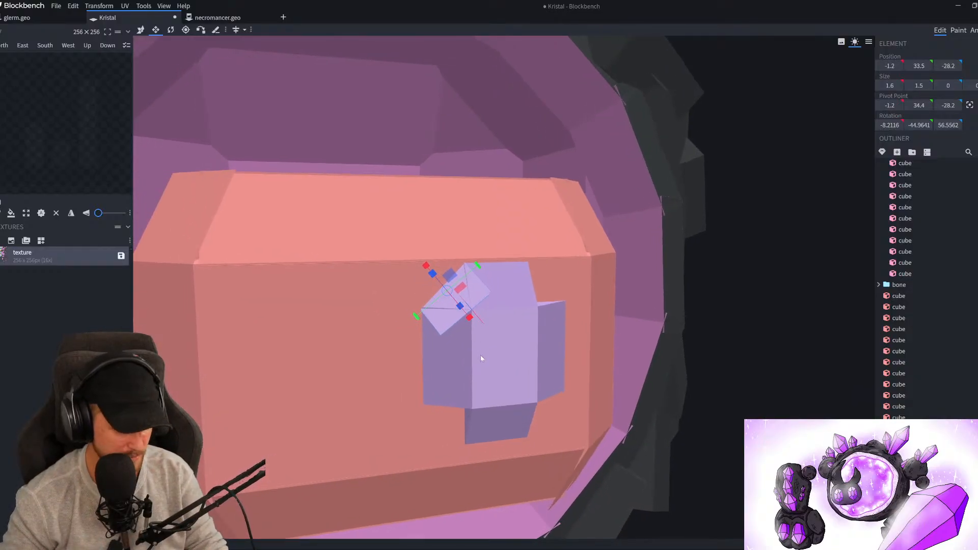
{"action": "key", "text": "v"}
{"action": "left_click", "coordinate": [98, 5]}
{"action": "mouse_move", "coordinate": [102, 40]}
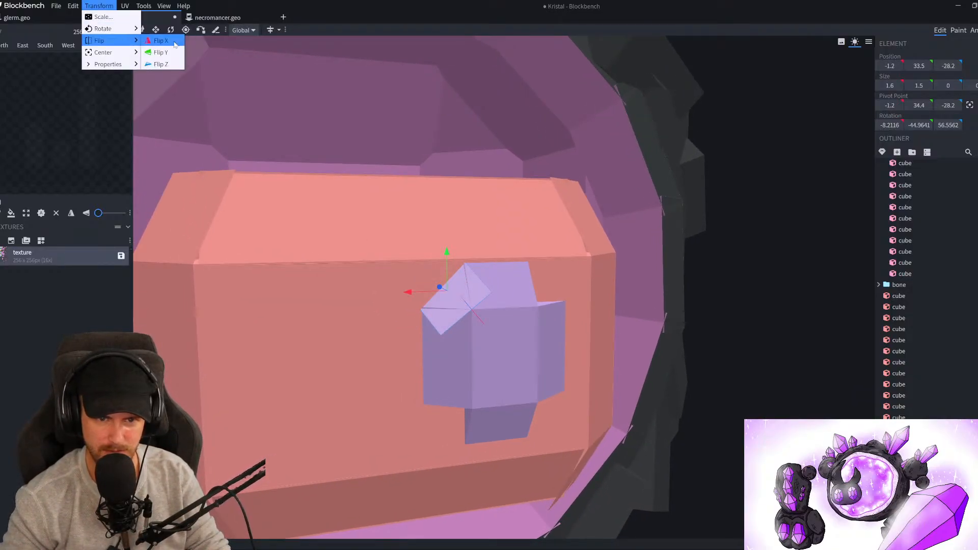
{"action": "left_click", "coordinate": [168, 41]}
{"action": "scroll", "coordinate": [622, 313], "scroll_direction": "down", "scroll_amount": 4}
{"action": "middle_click_drag", "start_coordinate": [658, 322], "coordinate": [711, 297]}
{"action": "scroll", "coordinate": [384, 315], "scroll_direction": "up", "scroll_amount": 5}
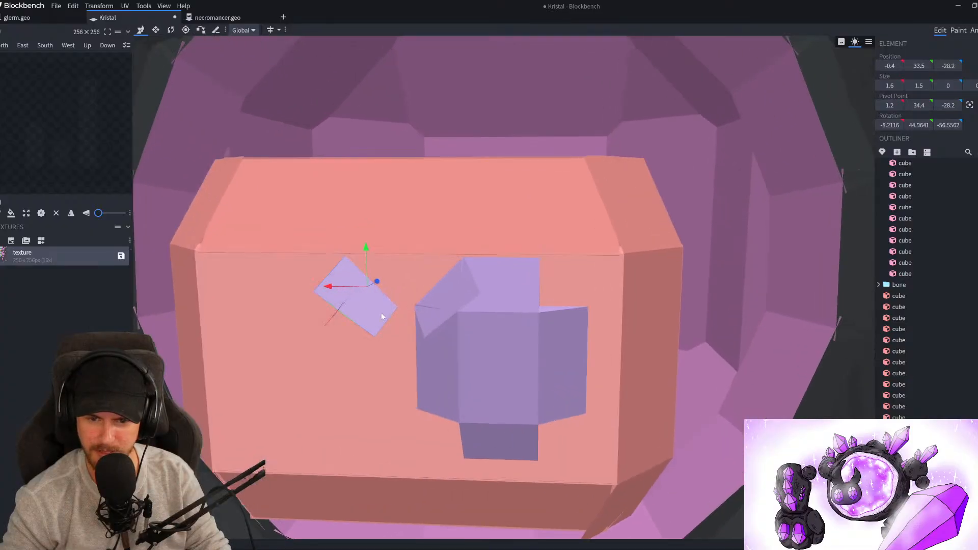
{"action": "left_click_drag", "start_coordinate": [329, 285], "coordinate": [520, 321]}
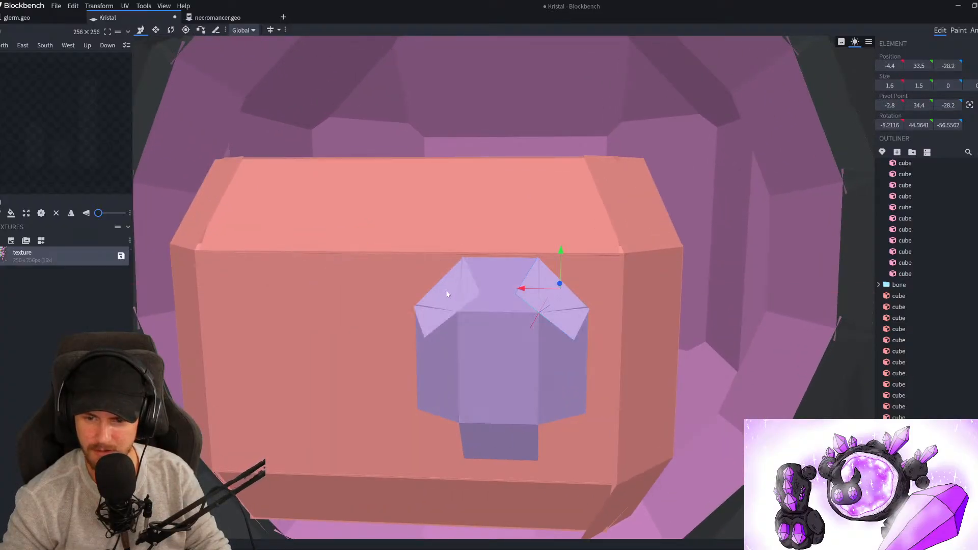
Flip copies of both upper corner pieces along Y and fit them into the detail's lower corners
{"action": "left_click", "coordinate": [99, 6]}
{"action": "mouse_move", "coordinate": [102, 42]}
{"action": "left_click", "coordinate": [168, 53]}
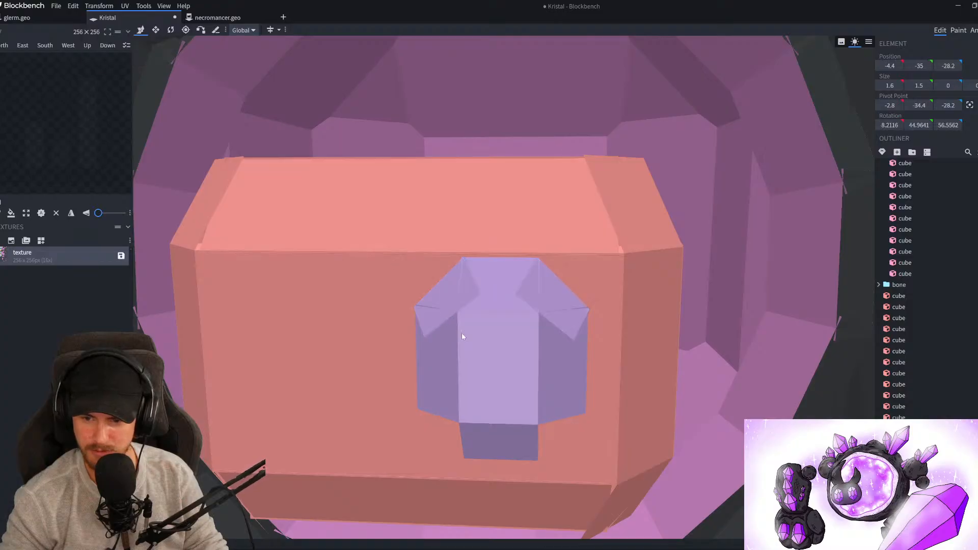
{"action": "scroll", "coordinate": [461, 329], "scroll_direction": "down", "scroll_amount": 10}
{"action": "right_click_drag", "start_coordinate": [515, 302], "coordinate": [520, 273]}
{"action": "left_click_drag", "start_coordinate": [505, 453], "coordinate": [505, 157]}
{"action": "right_click_drag", "start_coordinate": [472, 150], "coordinate": [485, 359]}
{"action": "left_click_drag", "start_coordinate": [517, 426], "coordinate": [518, 286]}
{"action": "scroll", "coordinate": [550, 262], "scroll_direction": "up", "scroll_amount": 5}
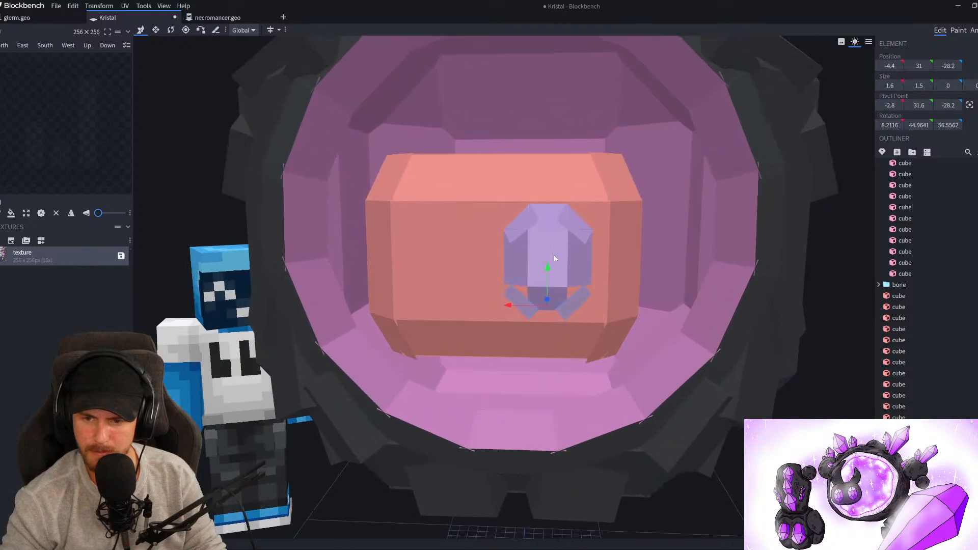
{"action": "scroll", "coordinate": [521, 293], "scroll_direction": "up", "scroll_amount": 5}
{"action": "left_click_drag", "start_coordinate": [518, 342], "coordinate": [523, 324]}
Set the lower leaning block's rotation around X to -35 degrees
{"action": "scroll", "coordinate": [641, 368], "scroll_direction": "down", "scroll_amount": 3}
{"action": "left_click_drag", "start_coordinate": [836, 398], "coordinate": [709, 397]}
{"action": "left_click", "coordinate": [499, 361]}
{"action": "left_click_drag", "start_coordinate": [362, 379], "coordinate": [365, 400]}
{"action": "key", "text": "r"}
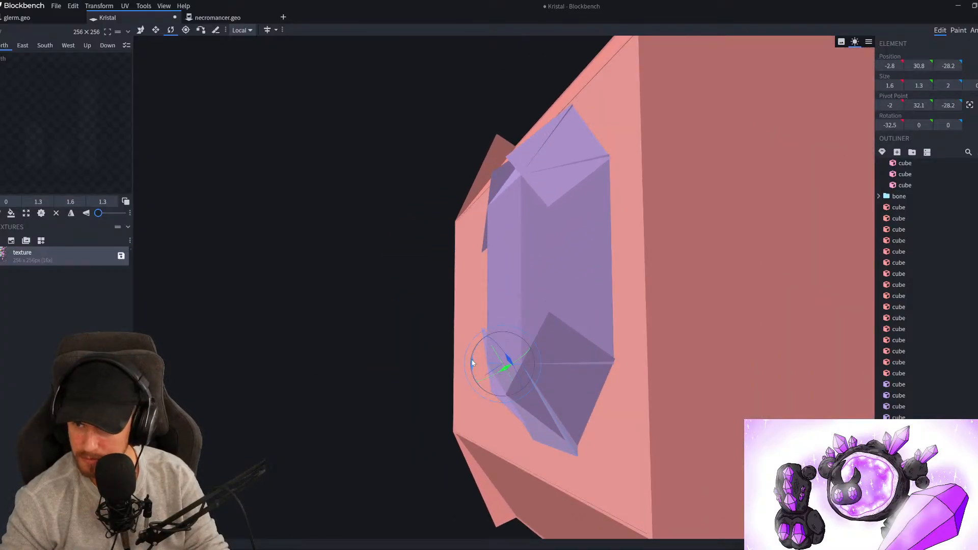
{"action": "left_click_drag", "start_coordinate": [472, 363], "coordinate": [479, 365]}
{"action": "left_click_drag", "start_coordinate": [365, 404], "coordinate": [371, 397]}
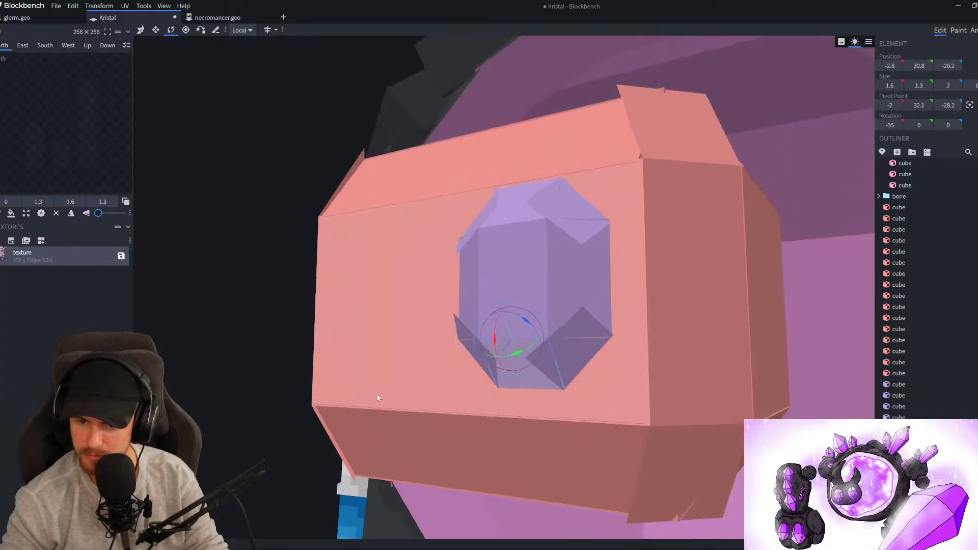
{"action": "scroll", "coordinate": [660, 322], "scroll_direction": "down", "scroll_amount": 10}
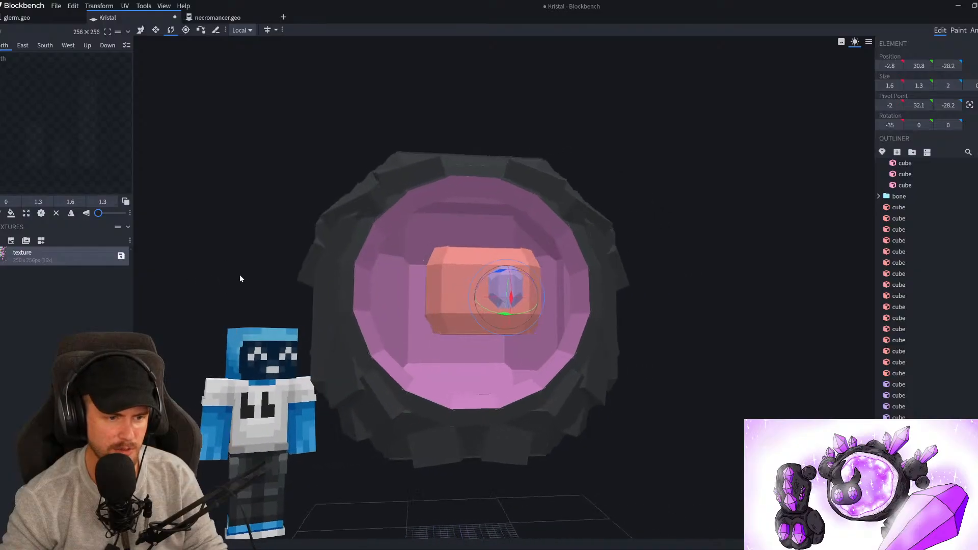
Stretch the three upright cubes on the front of the purple eye downward to make the eye taller
{"action": "scroll", "coordinate": [556, 376], "scroll_direction": "up", "scroll_amount": 10}
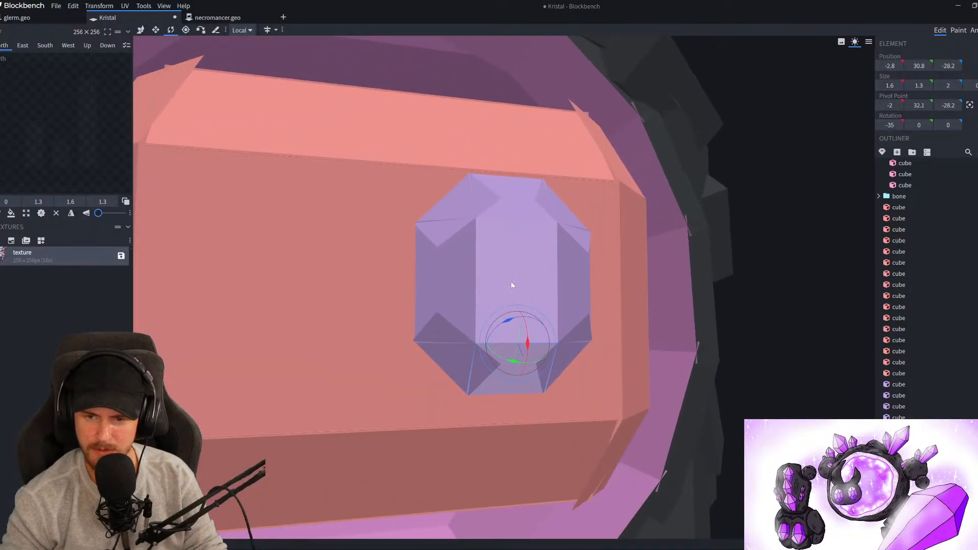
{"action": "left_click", "coordinate": [512, 346]}
{"action": "key", "text": "v"}
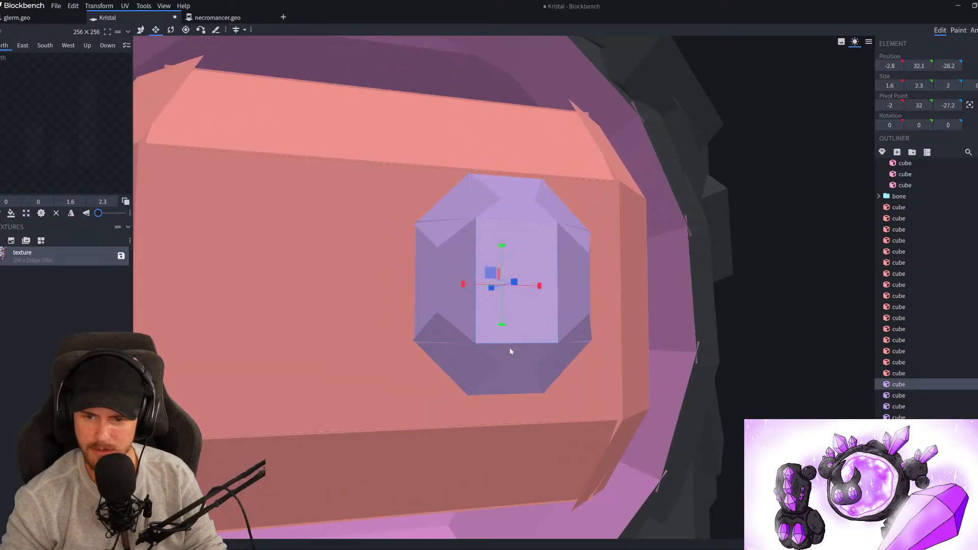
{"action": "left_click", "coordinate": [563, 293], "text": "shift"}
{"action": "left_click", "coordinate": [456, 293], "text": "shift"}
{"action": "left_click", "coordinate": [500, 324]}
{"action": "left_click_drag", "start_coordinate": [502, 326], "coordinate": [505, 350]}
Move the eye's lower bevel cubes down to meet the lengthened sides, with the lower centre cube at Y 30.3
{"action": "left_click", "coordinate": [468, 379]}
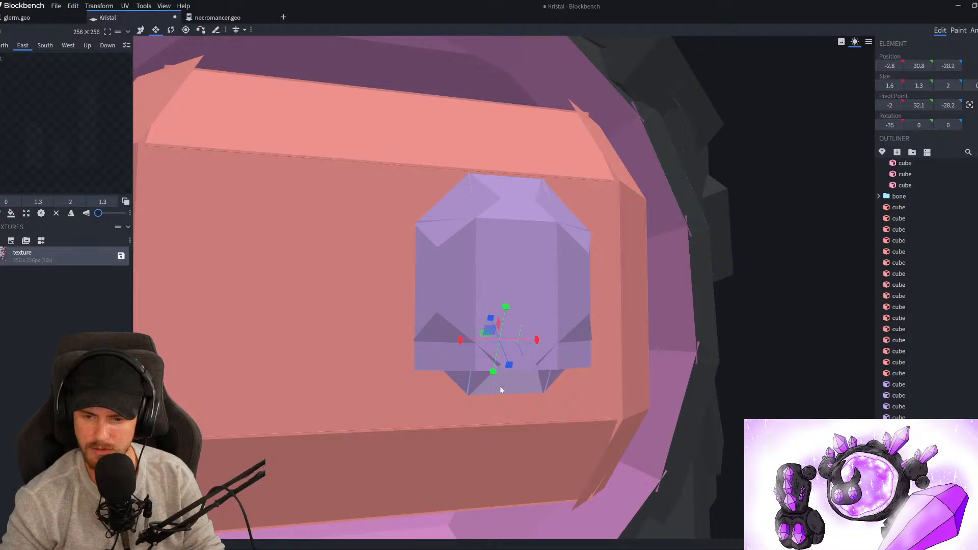
{"action": "key", "text": "v"}
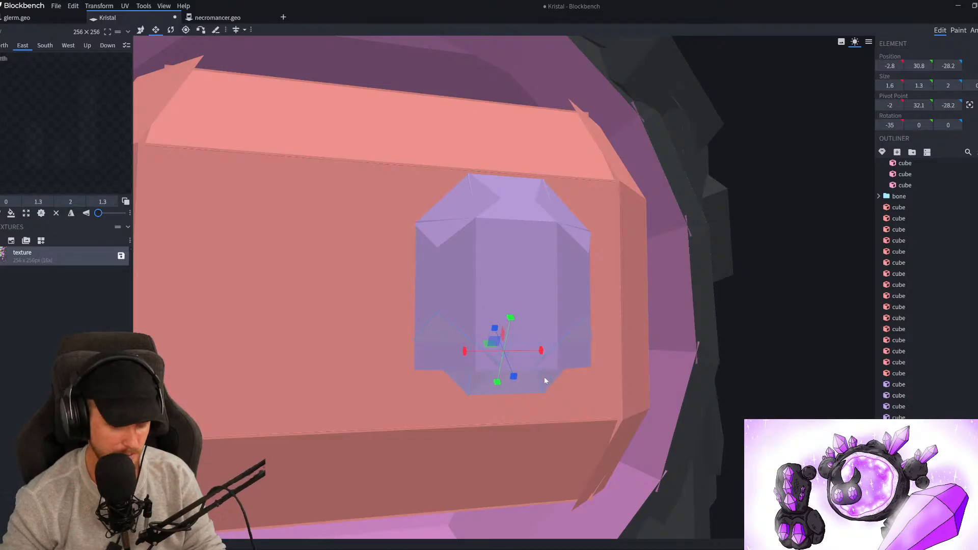
{"action": "left_click_drag", "start_coordinate": [506, 322], "coordinate": [508, 351]}
{"action": "scroll", "coordinate": [561, 385], "scroll_direction": "down", "scroll_amount": 10}
{"action": "left_click_drag", "start_coordinate": [720, 404], "coordinate": [736, 421]}
{"action": "scroll", "coordinate": [696, 418], "scroll_direction": "down", "scroll_amount": 8}
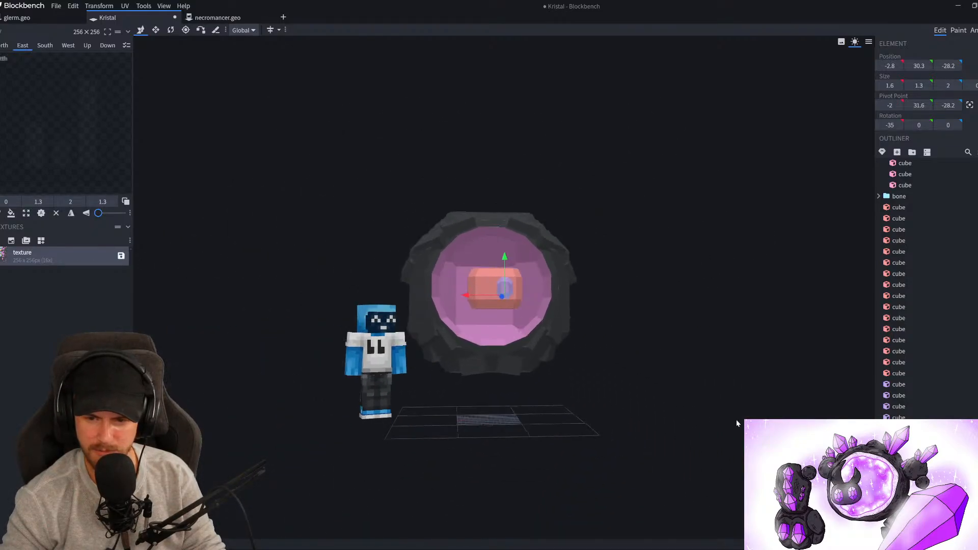
Select all the eye's cubes and move the eye outward along X, placing its lower centre cube at X -3.4
{"action": "scroll", "coordinate": [668, 402], "scroll_direction": "up", "scroll_amount": 4}
{"action": "scroll", "coordinate": [590, 349], "scroll_direction": "up", "scroll_amount": 10}
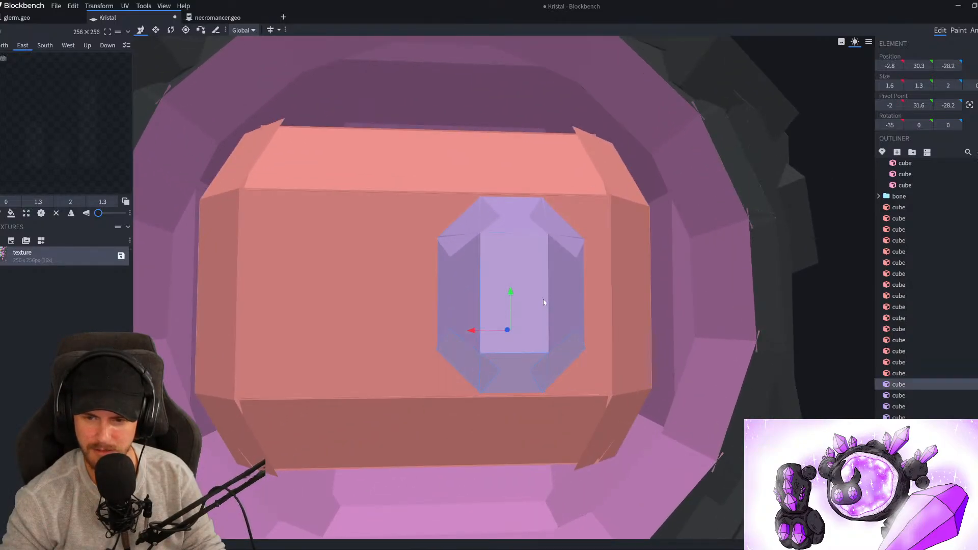
{"action": "left_click", "coordinate": [557, 237], "text": "ctrl"}
{"action": "left_click", "coordinate": [513, 217], "text": "ctrl"}
{"action": "left_click", "coordinate": [460, 241], "text": "ctrl"}
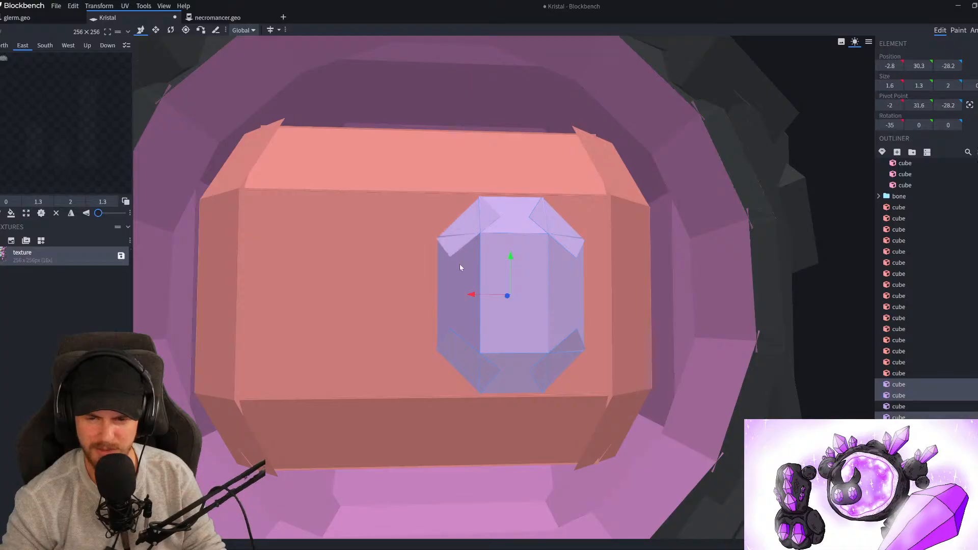
{"action": "left_click", "coordinate": [465, 275], "text": "ctrl"}
{"action": "left_click_drag", "start_coordinate": [473, 293], "coordinate": [503, 295]}
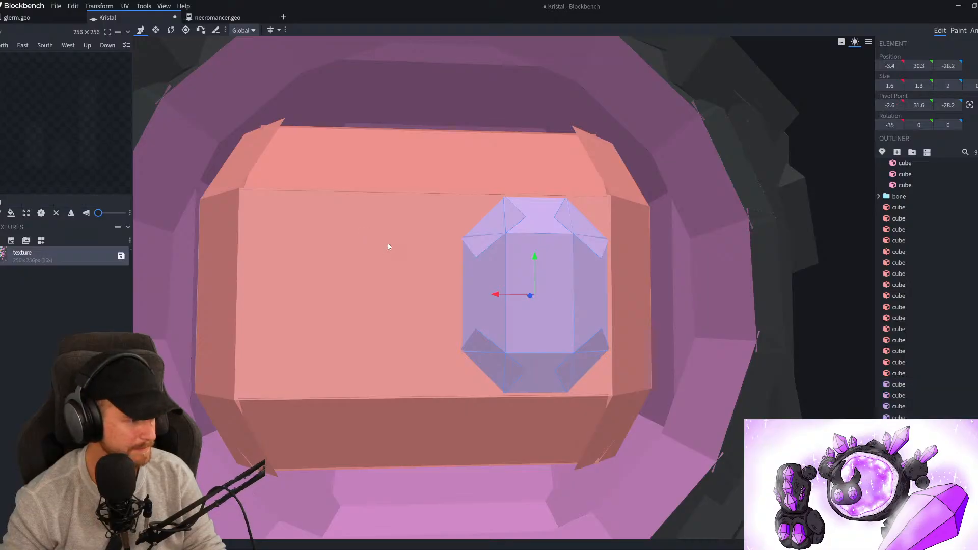
Duplicate the eye and flip the copy across the X axis to form the matching eye on the other side
{"action": "scroll", "coordinate": [359, 239], "scroll_direction": "down", "scroll_amount": 3}
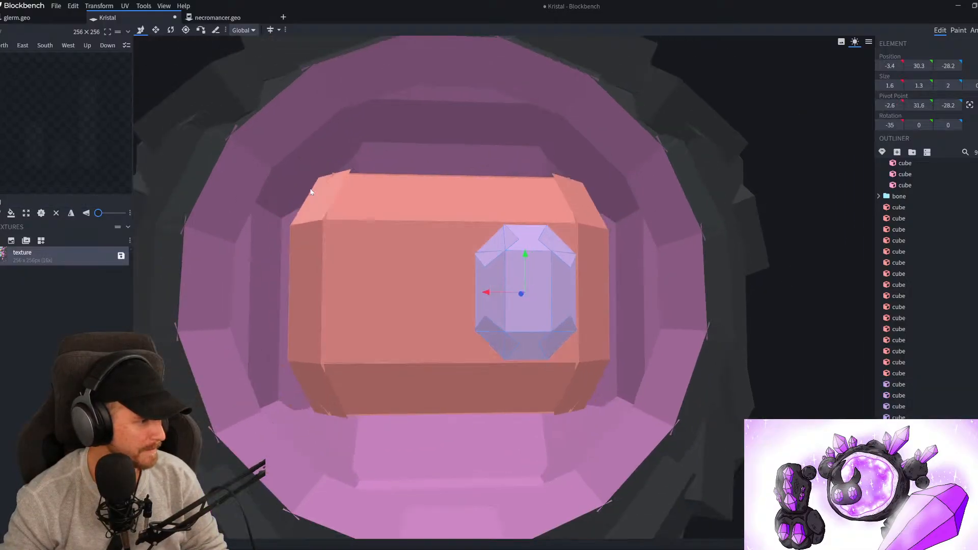
{"action": "left_click", "coordinate": [97, 6]}
{"action": "mouse_move", "coordinate": [116, 41]}
{"action": "left_click", "coordinate": [154, 41]}
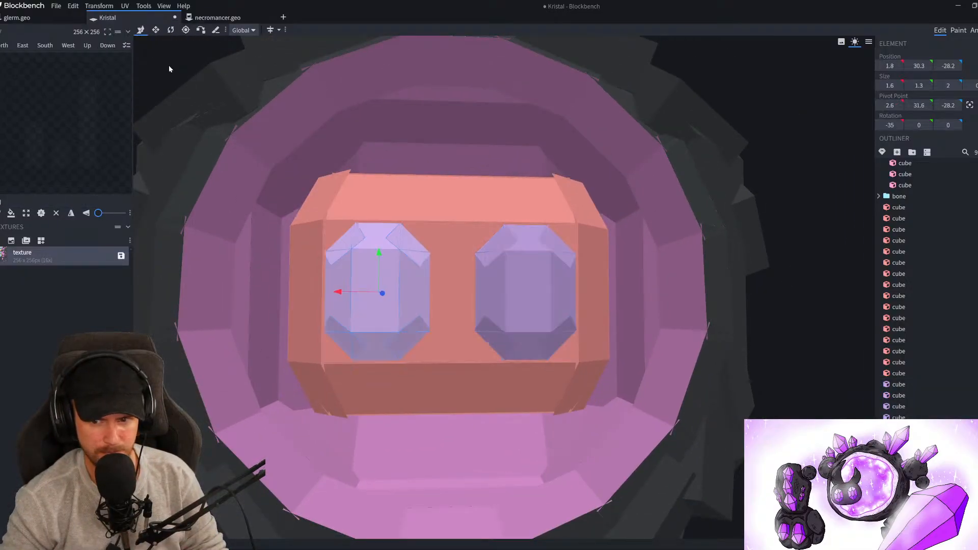
Examine the head with both eyes inside the rocky body from the front and the side
{"action": "scroll", "coordinate": [597, 320], "scroll_direction": "down", "scroll_amount": 5}
{"action": "scroll", "coordinate": [598, 322], "scroll_direction": "down", "scroll_amount": 3}
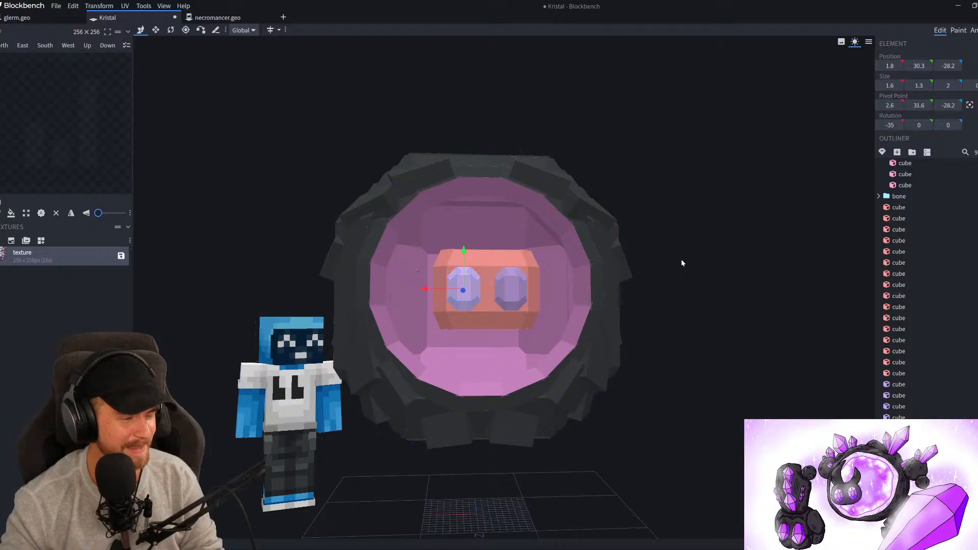
{"action": "scroll", "coordinate": [917, 484], "scroll_direction": "down", "scroll_amount": 2}
{"action": "left_click", "coordinate": [917, 504]}
{"action": "middle_click_drag", "start_coordinate": [417, 271], "coordinate": [448, 201]}
{"action": "left_click_drag", "start_coordinate": [769, 447], "coordinate": [734, 432]}
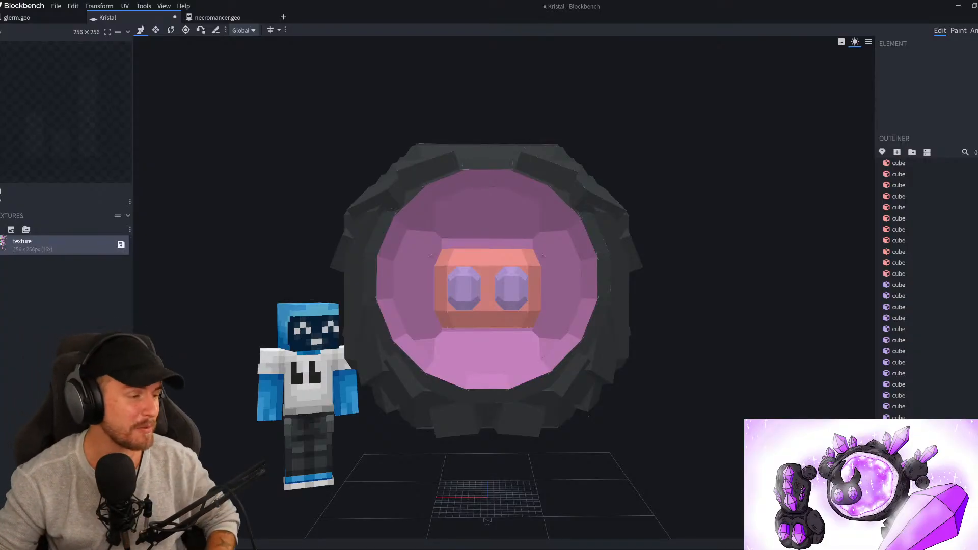
{"action": "scroll", "coordinate": [777, 287], "scroll_direction": "up", "scroll_amount": 3}
{"action": "left_click_drag", "start_coordinate": [778, 287], "coordinate": [793, 267]}
{"action": "left_click_drag", "start_coordinate": [742, 293], "coordinate": [525, 326]}
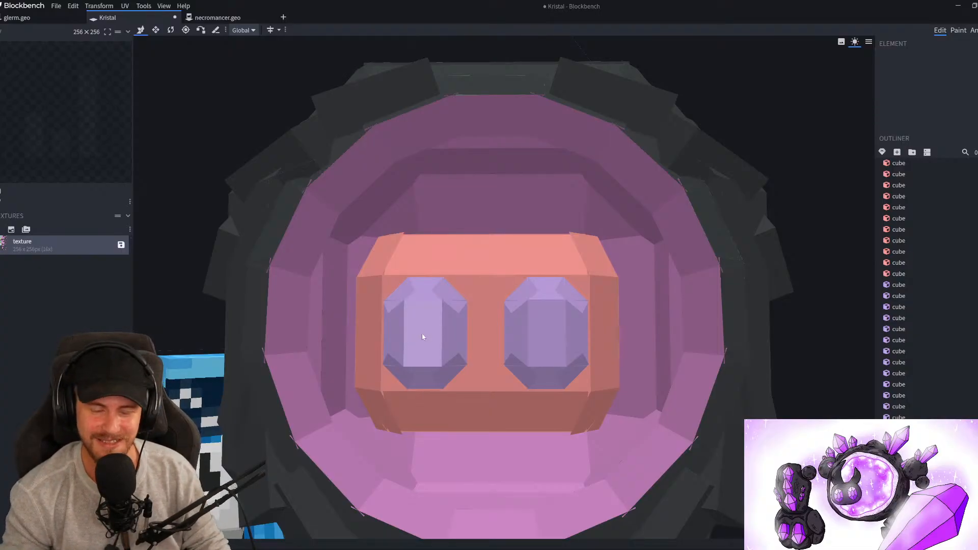
{"action": "right_click_drag", "start_coordinate": [423, 334], "coordinate": [365, 307]}
{"action": "scroll", "coordinate": [365, 307], "scroll_direction": "up", "scroll_amount": 2}
{"action": "scroll", "coordinate": [500, 331], "scroll_direction": "down", "scroll_amount": 7}
{"action": "scroll", "coordinate": [680, 393], "scroll_direction": "down", "scroll_amount": 4}
{"action": "left_click_drag", "start_coordinate": [680, 393], "coordinate": [653, 371]}
{"action": "scroll", "coordinate": [357, 367], "scroll_direction": "up", "scroll_amount": 3}
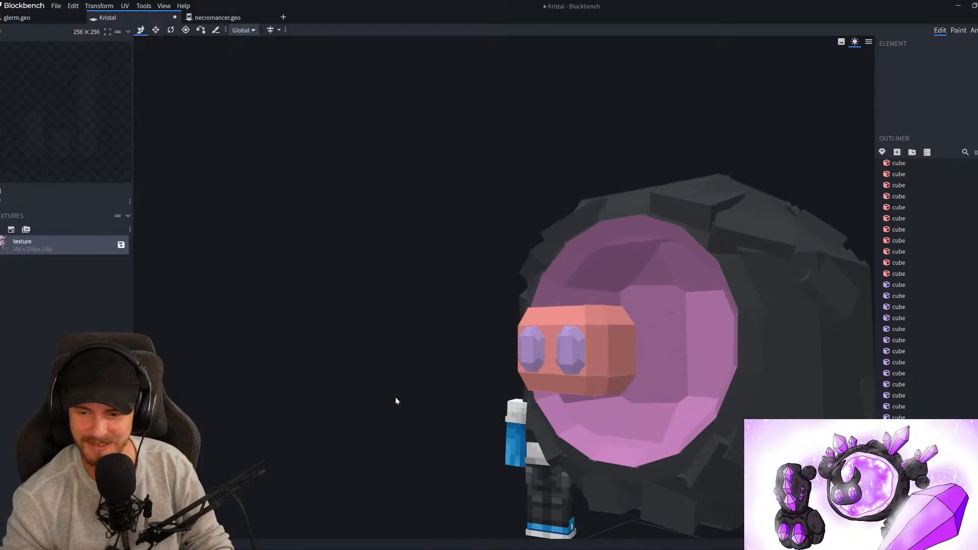
{"action": "left_click_drag", "start_coordinate": [400, 401], "coordinate": [470, 396]}
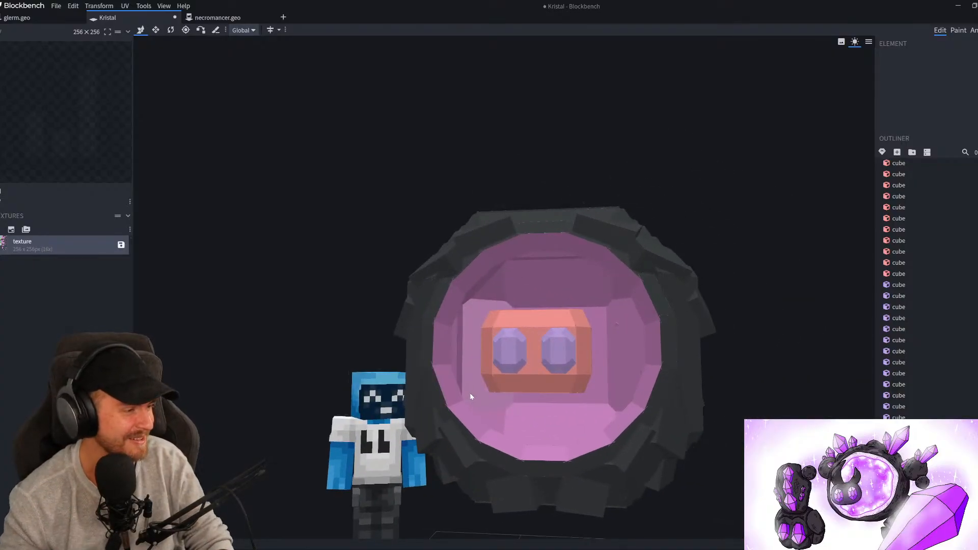
{"action": "left_click_drag", "start_coordinate": [644, 350], "coordinate": [739, 289]}
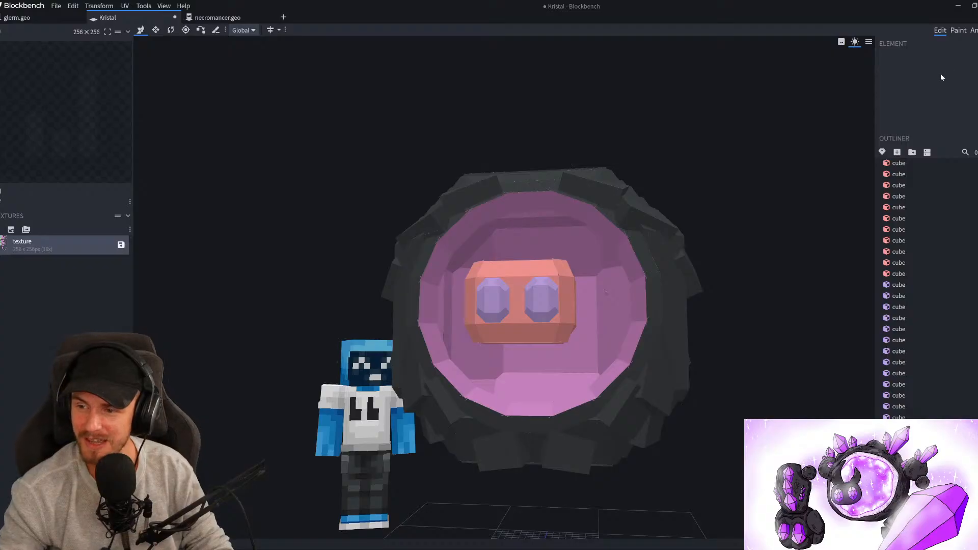
{"action": "left_click_drag", "start_coordinate": [678, 445], "coordinate": [377, 364]}
{"action": "scroll", "coordinate": [698, 412], "scroll_direction": "up", "scroll_amount": 3}
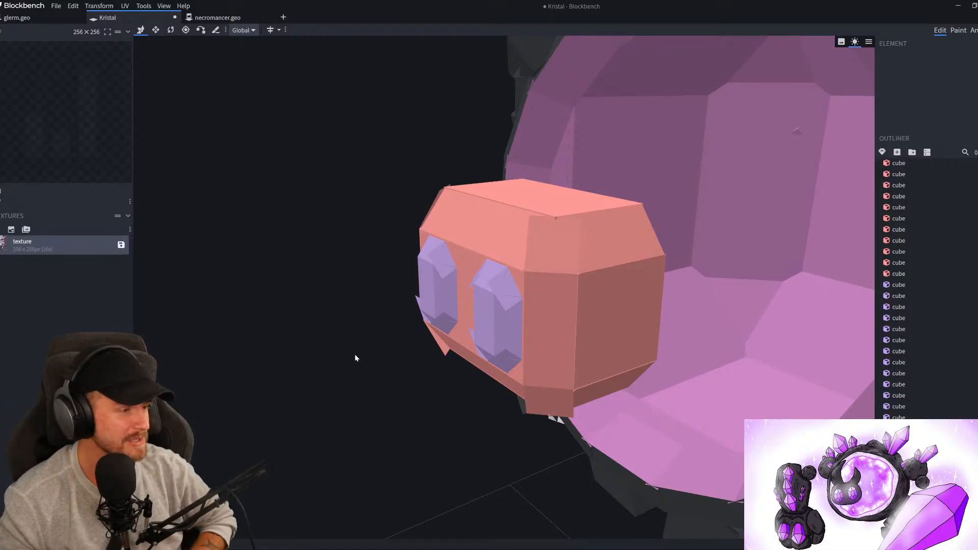
{"action": "left_click_drag", "start_coordinate": [348, 342], "coordinate": [280, 343]}
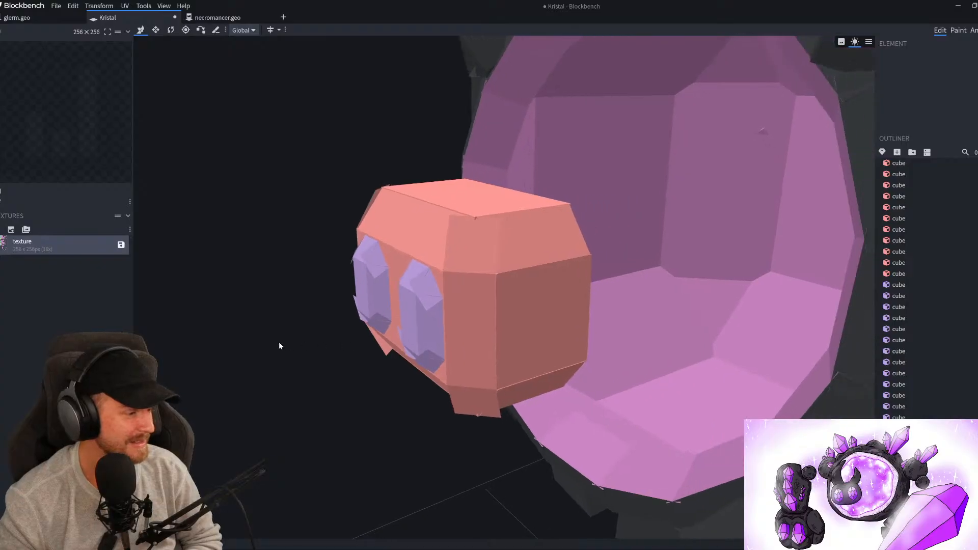
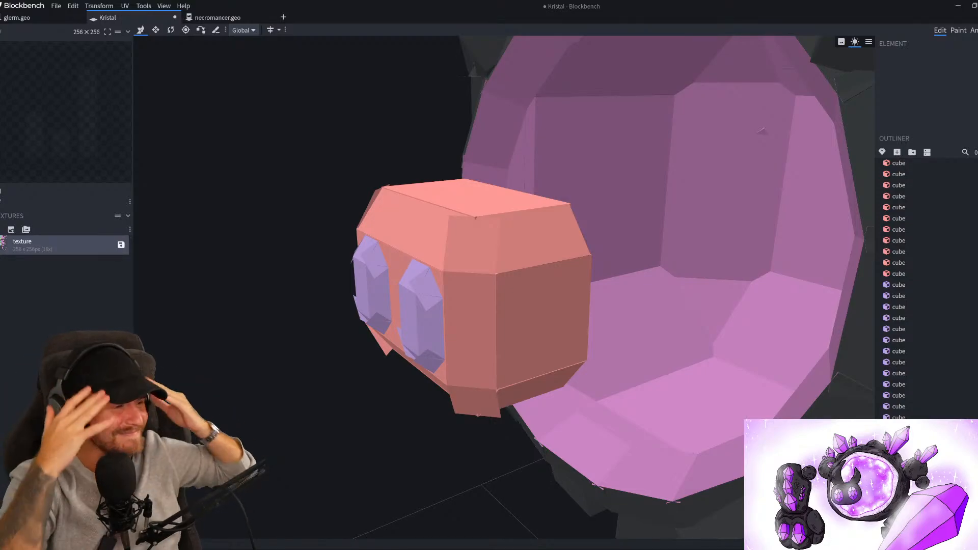
{"action": "scroll", "coordinate": [381, 359], "scroll_direction": "down", "scroll_amount": 10}
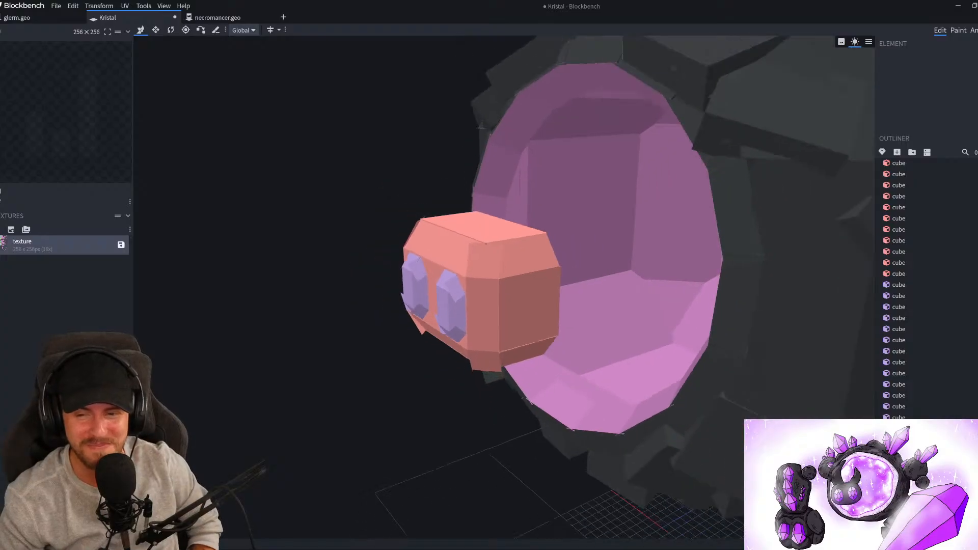
{"action": "left_click_drag", "start_coordinate": [381, 358], "coordinate": [420, 310]}
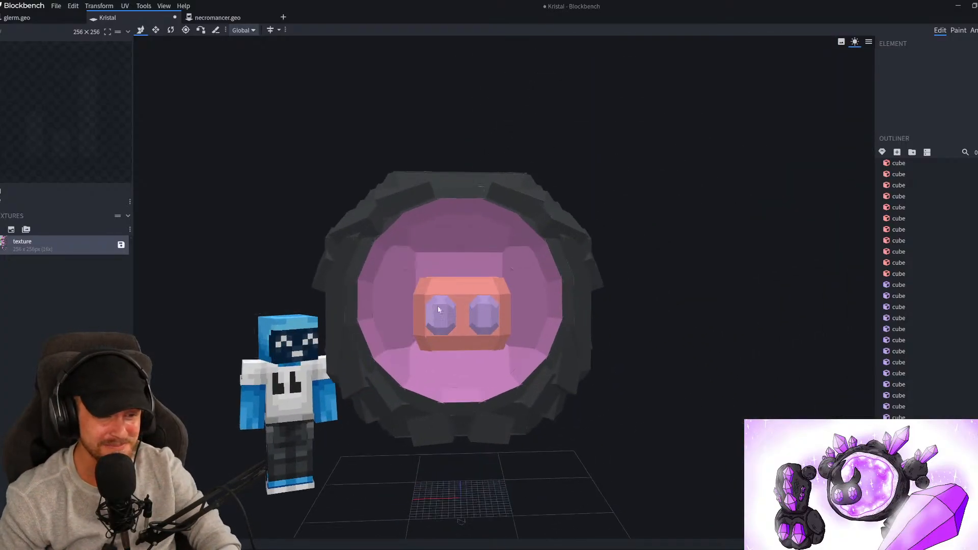
{"action": "left_click_drag", "start_coordinate": [700, 340], "coordinate": [338, 316]}
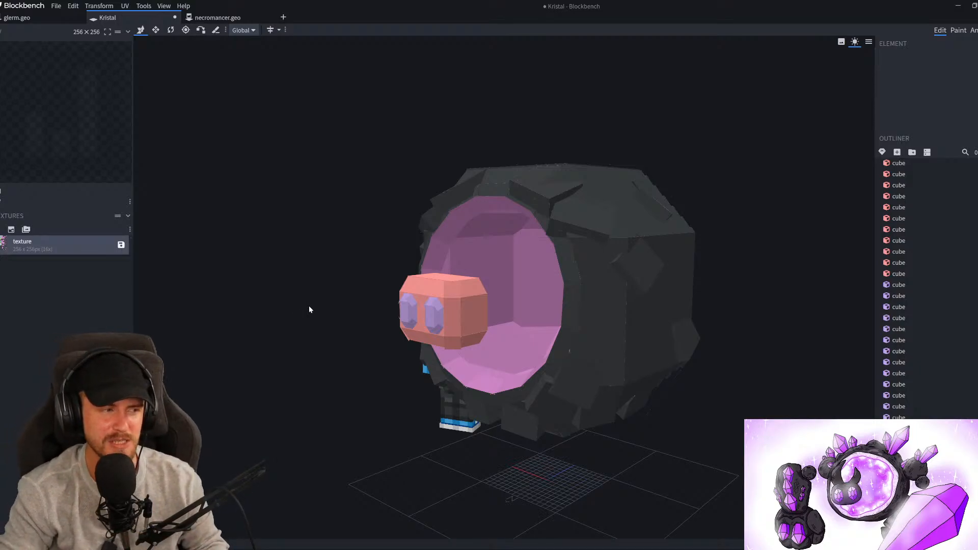
{"action": "scroll", "coordinate": [310, 308], "scroll_direction": "down", "scroll_amount": 5}
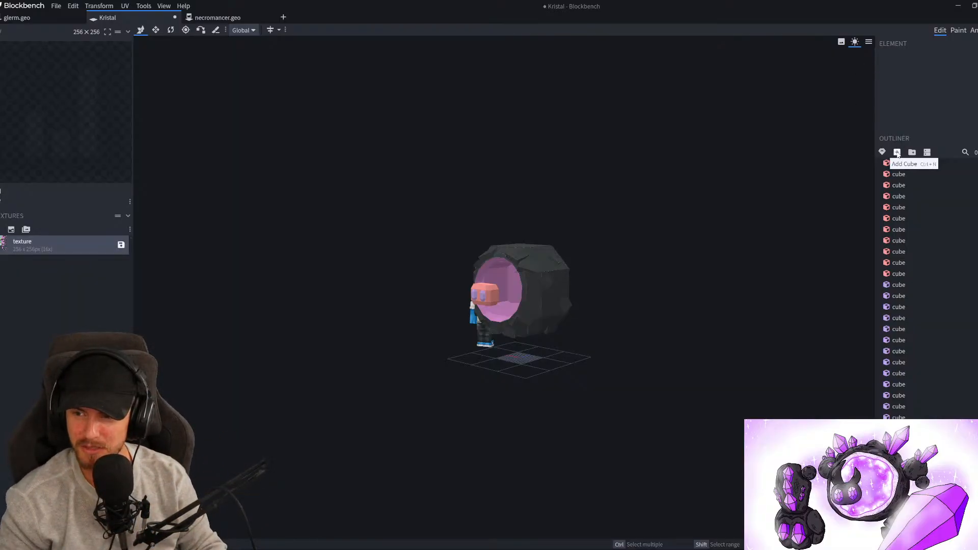
{"action": "left_click", "coordinate": [898, 152]}
{"action": "scroll", "coordinate": [530, 313], "scroll_direction": "down", "scroll_amount": 2}
{"action": "key", "text": "s"}
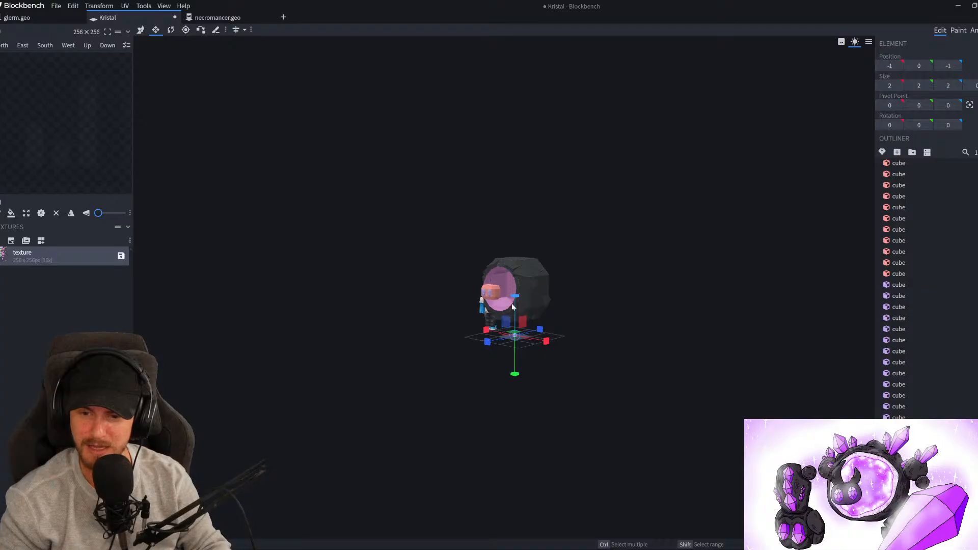
{"action": "left_click_drag", "start_coordinate": [515, 298], "coordinate": [535, 61]}
{"action": "left_click_drag", "start_coordinate": [541, 213], "coordinate": [586, 219]}
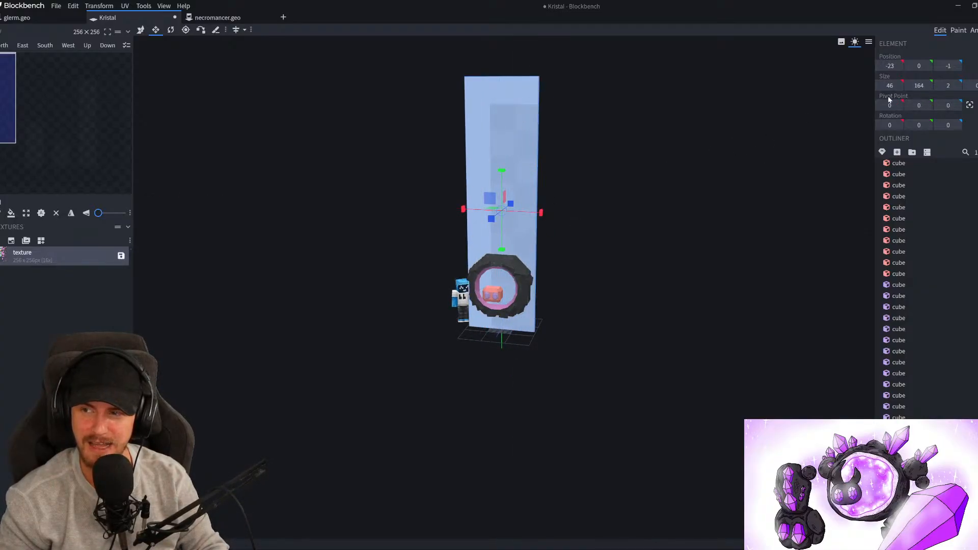
{"action": "left_click_drag", "start_coordinate": [502, 169], "coordinate": [503, 277]}
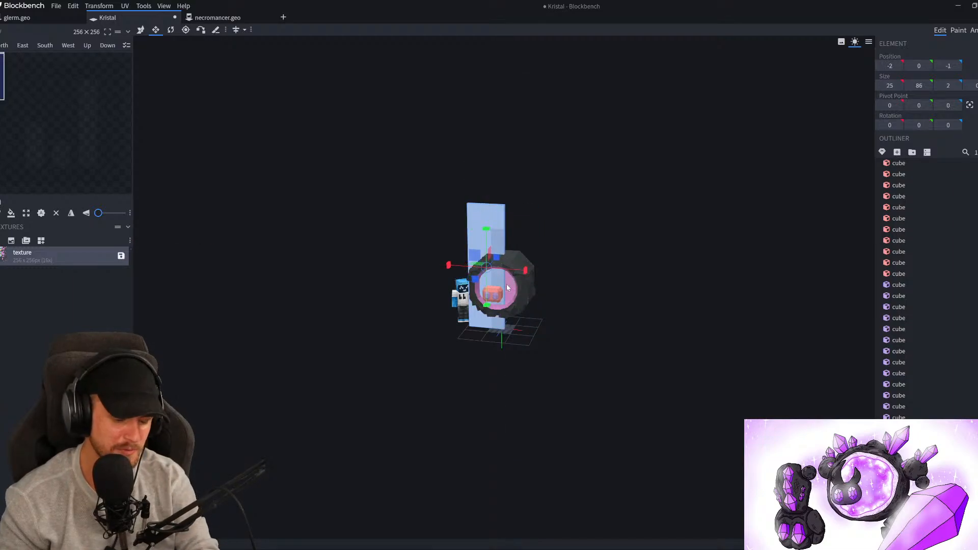
{"action": "key", "text": "Delete"}
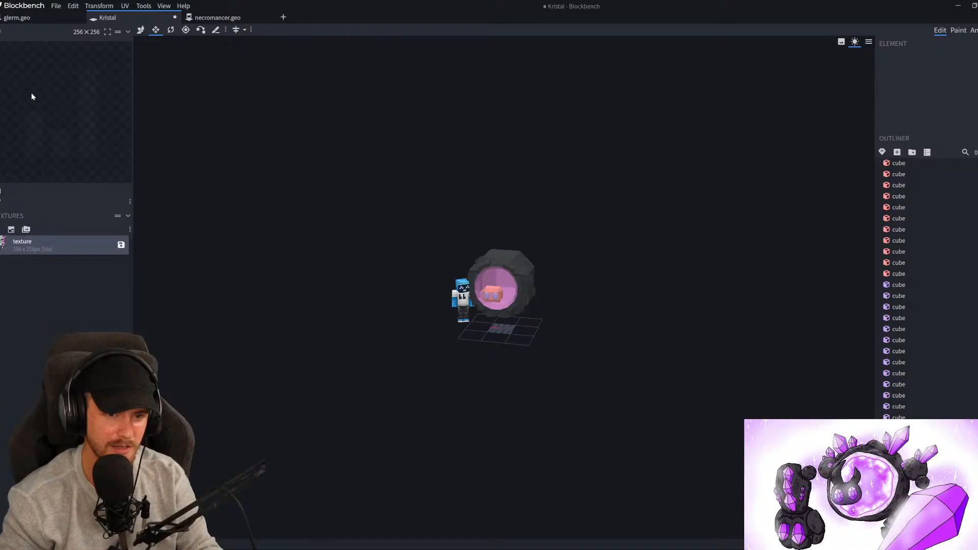
Inspect the south face UV of the large cube at the back of the body in the UV editor
{"action": "scroll", "coordinate": [509, 271], "scroll_direction": "up", "scroll_amount": 3}
{"action": "left_click", "coordinate": [509, 271]}
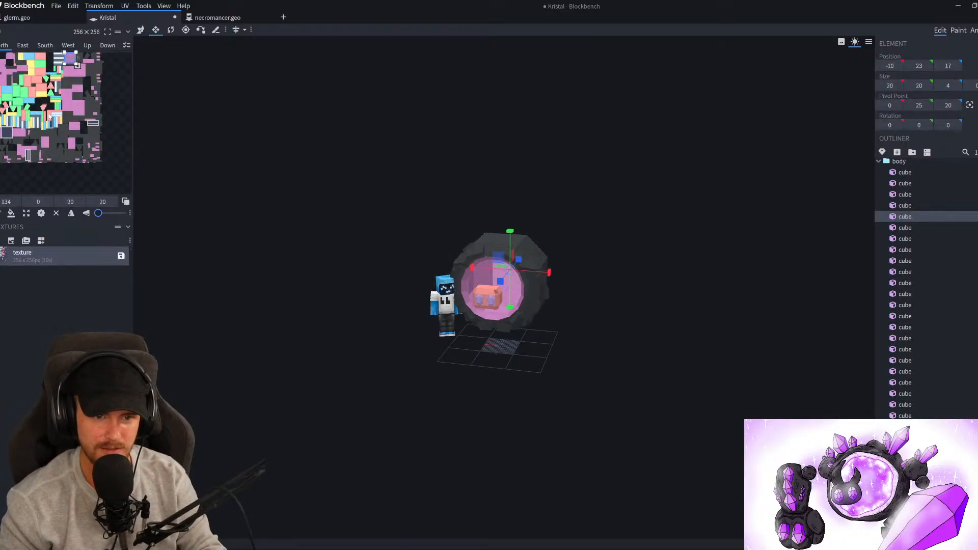
{"action": "scroll", "coordinate": [45, 116], "scroll_direction": "up", "scroll_amount": 5}
{"action": "left_click", "coordinate": [82, 150]}
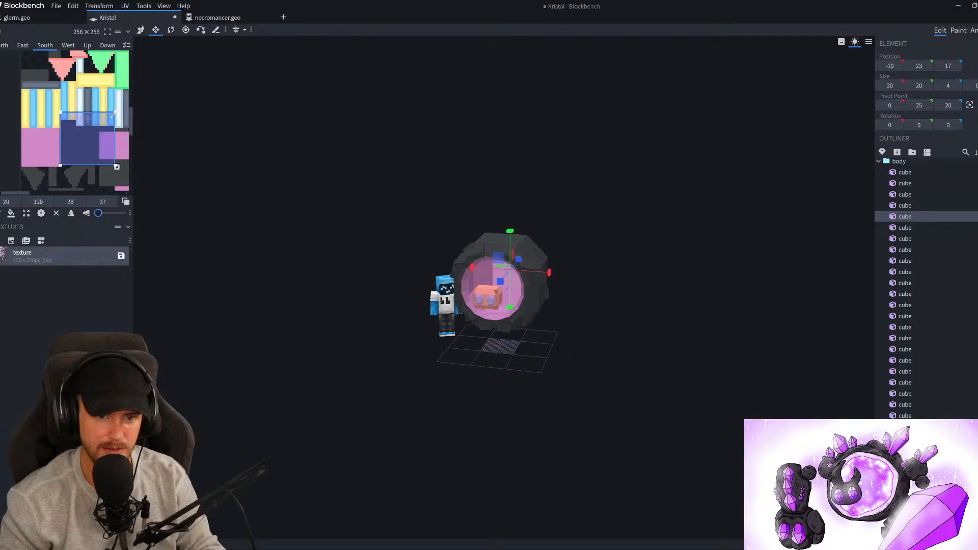
{"action": "scroll", "coordinate": [244, 289], "scroll_direction": "up", "scroll_amount": 3}
{"action": "key", "text": "KP_1"}
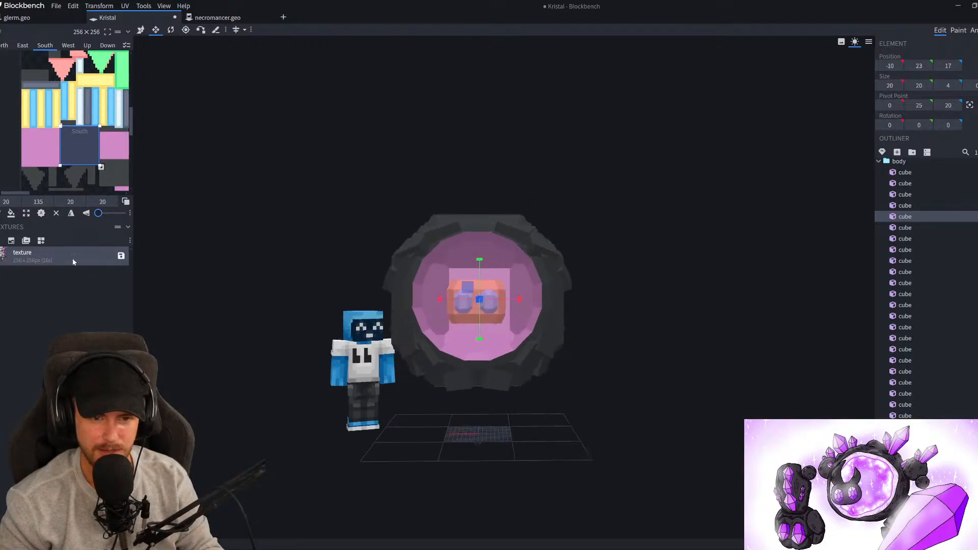
Collapse the body group in the outliner and clear the selection
{"action": "left_click", "coordinate": [878, 161]}
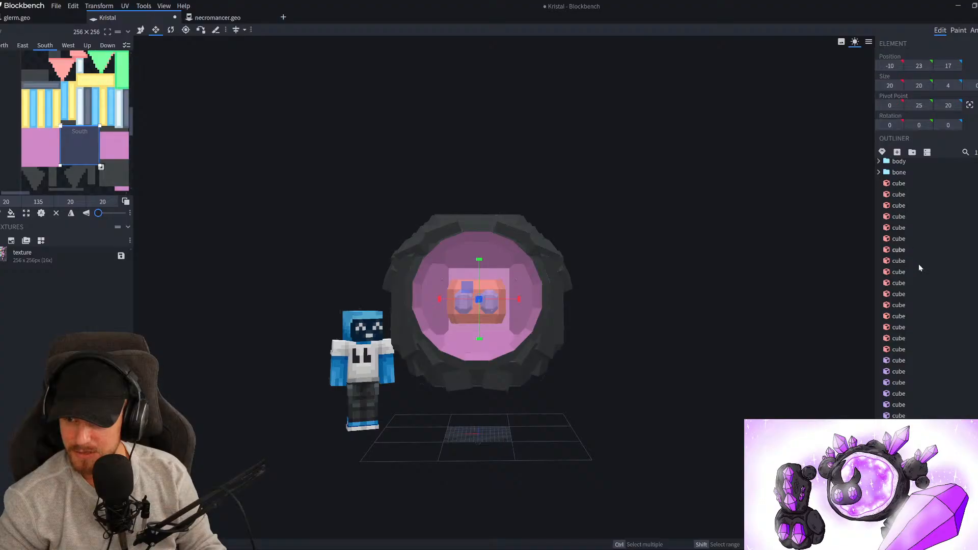
{"action": "scroll", "coordinate": [919, 262], "scroll_direction": "down", "scroll_amount": 2}
{"action": "left_click", "coordinate": [715, 409]}
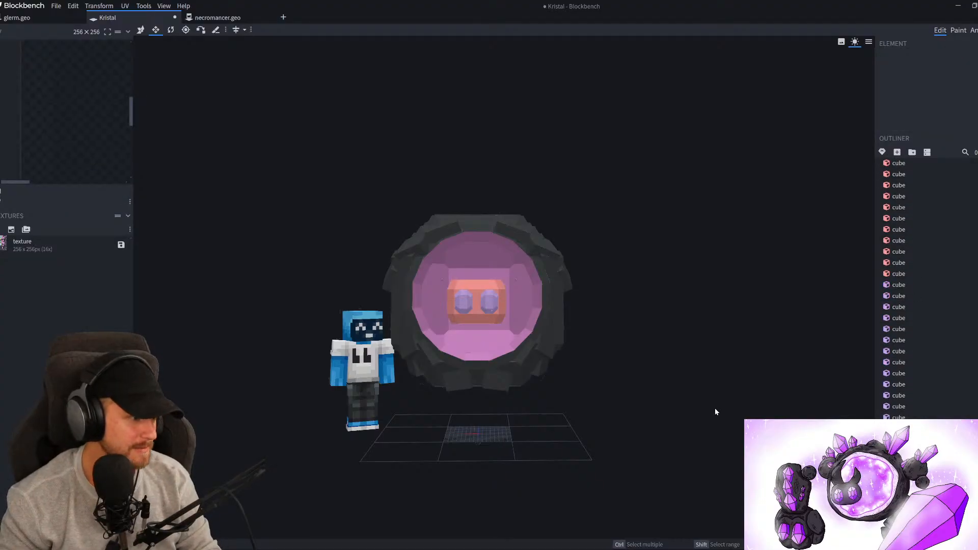
Duplicate the head's central cube, raise the copy 4 units and narrow it to 4 wide at one end to start a horn
{"action": "scroll", "coordinate": [716, 412], "scroll_direction": "up", "scroll_amount": 4}
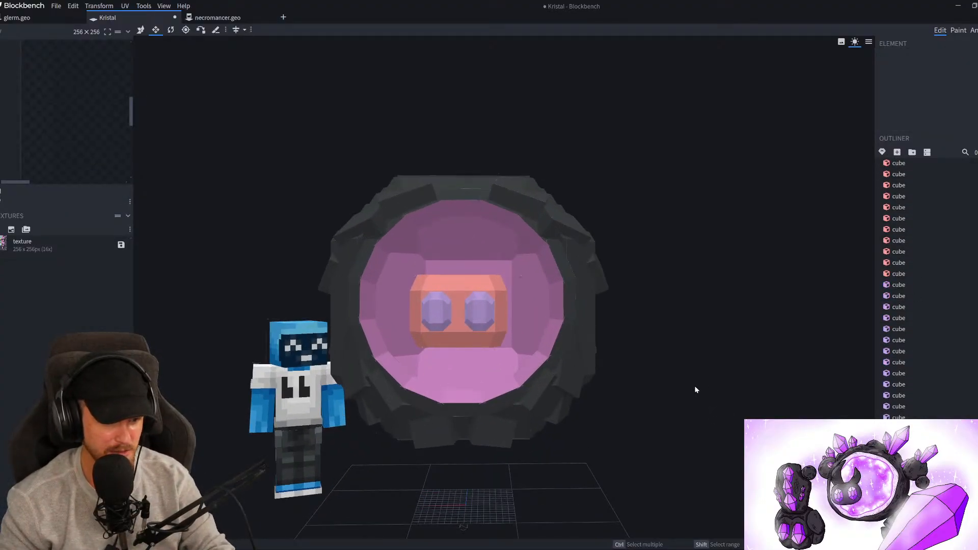
{"action": "scroll", "coordinate": [677, 393], "scroll_direction": "down", "scroll_amount": 2}
{"action": "scroll", "coordinate": [662, 394], "scroll_direction": "up", "scroll_amount": 4}
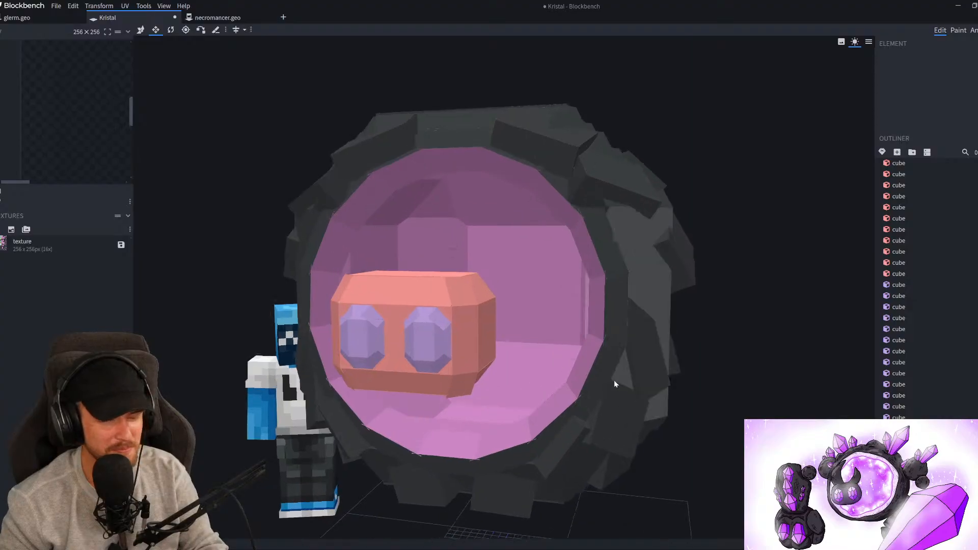
{"action": "left_click", "coordinate": [481, 304]}
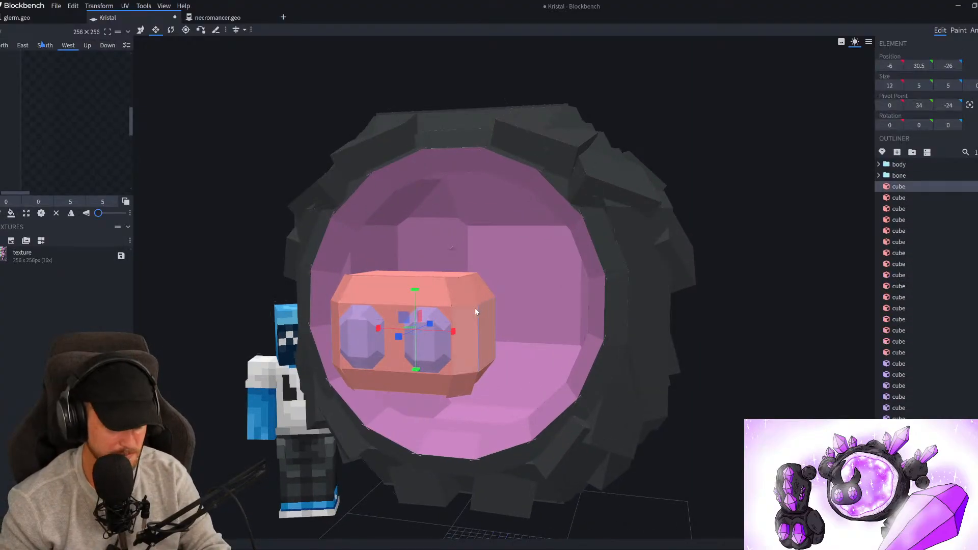
{"action": "key", "text": "ctrl+d"}
{"action": "key", "text": "v"}
{"action": "left_click_drag", "start_coordinate": [417, 290], "coordinate": [484, 290]}
{"action": "key", "text": "s"}
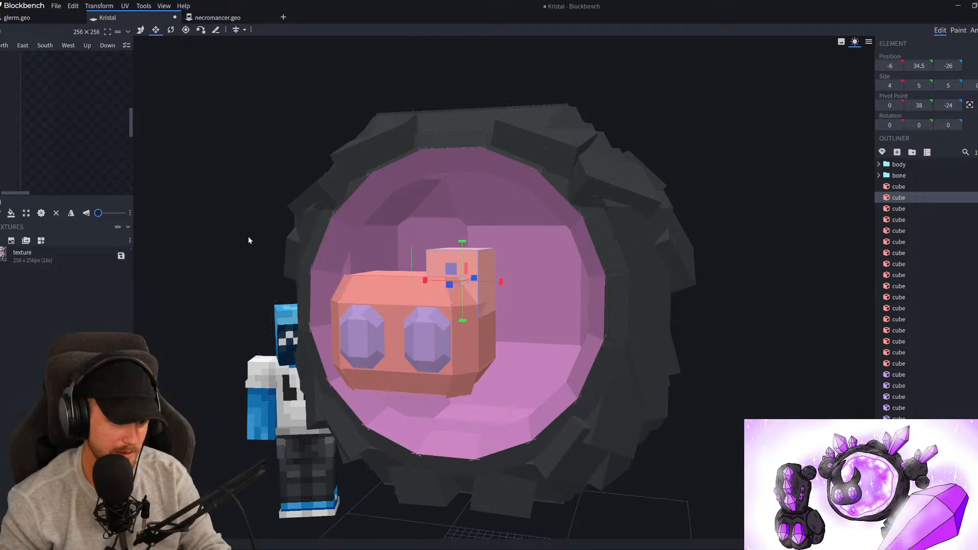
Tilt the horn's base cube outward by rotating it to 12.5° about the Z axis
{"action": "left_click_drag", "start_coordinate": [237, 240], "coordinate": [254, 259]}
{"action": "scroll", "coordinate": [254, 259], "scroll_direction": "up", "scroll_amount": 3}
{"action": "left_click_drag", "start_coordinate": [739, 312], "coordinate": [708, 316]}
{"action": "key", "text": "r"}
{"action": "left_click_drag", "start_coordinate": [476, 264], "coordinate": [483, 270]}
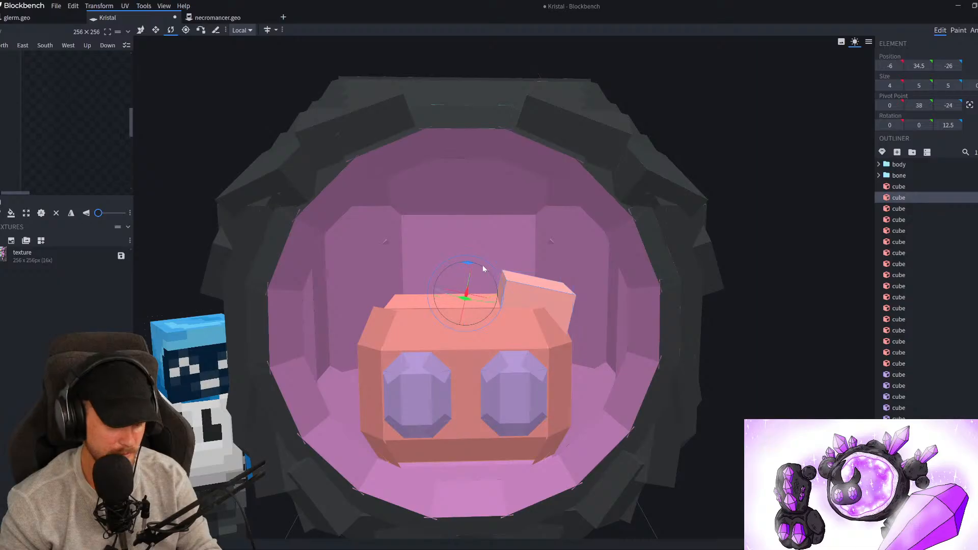
{"action": "key", "text": "ctrl+d"}
{"action": "left_click_drag", "start_coordinate": [482, 265], "coordinate": [473, 260]}
{"action": "key", "text": "ctrl+z"}
{"action": "key", "text": "Delete"}
{"action": "left_click", "coordinate": [508, 284]}
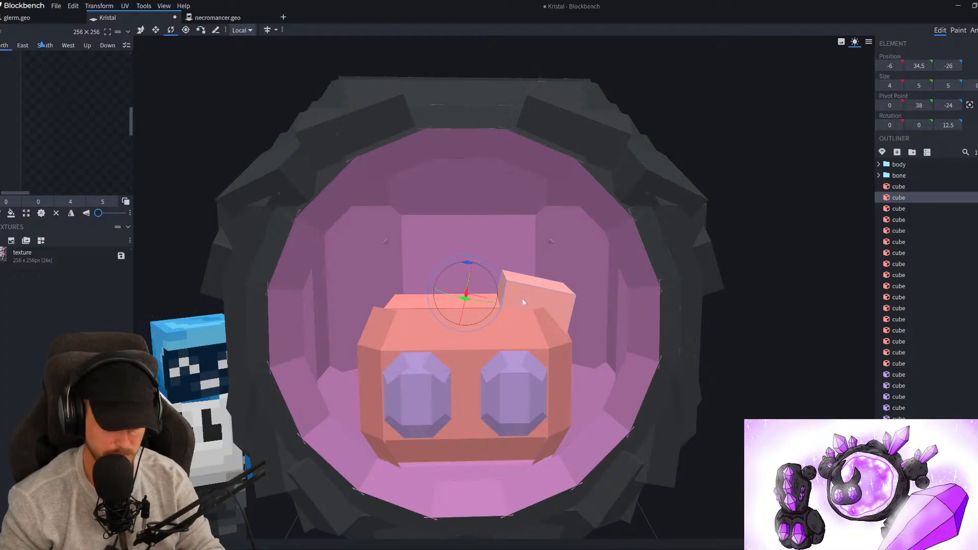
Duplicate the horn's base cube, stack the copy above it rotated to -2.5° about Z, and reduce its height to 4
{"action": "key", "text": "ctrl+d"}
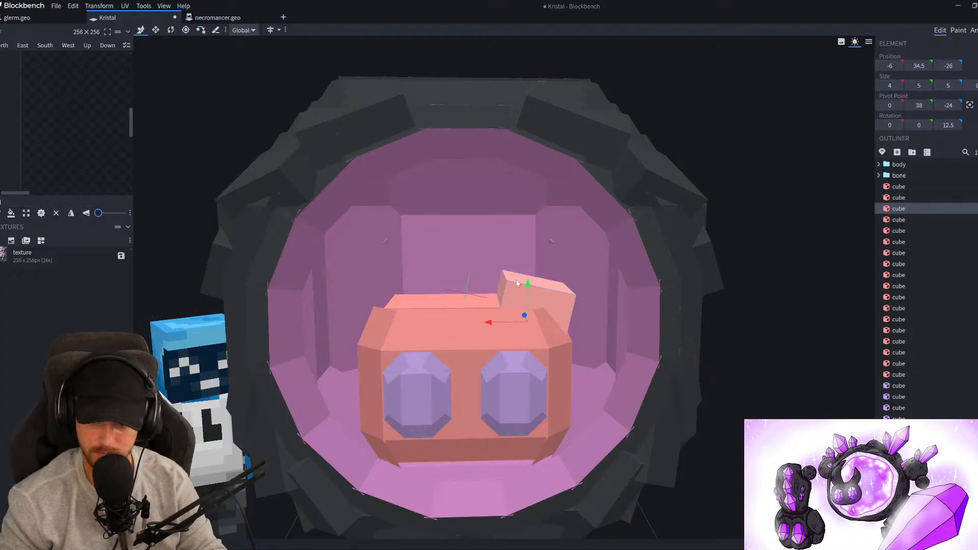
{"action": "left_click_drag", "start_coordinate": [488, 270], "coordinate": [531, 238]}
{"action": "key", "text": "v"}
{"action": "left_click_drag", "start_coordinate": [498, 269], "coordinate": [501, 272]}
{"action": "key", "text": "s"}
{"action": "left_click_drag", "start_coordinate": [537, 307], "coordinate": [538, 293]}
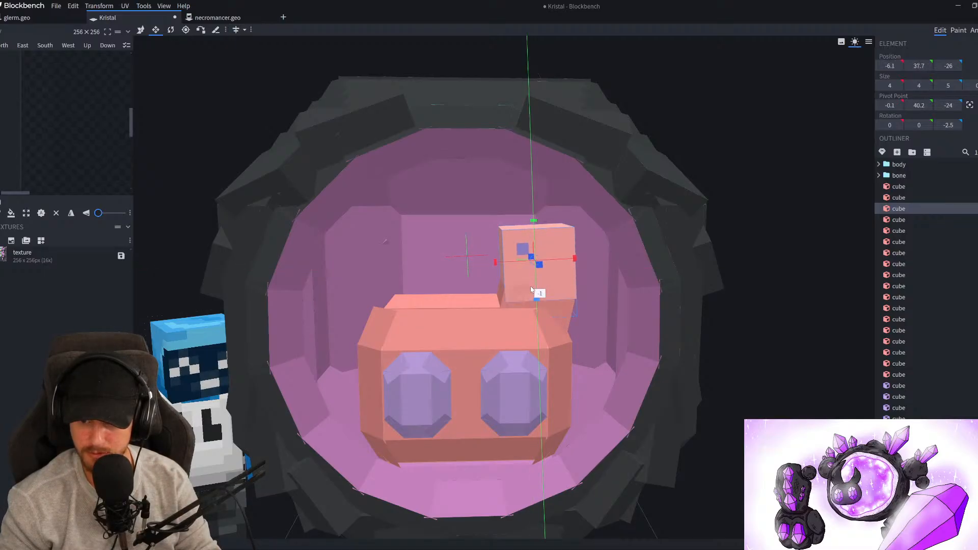
Trim the upper horn cube to 3.6 wide, 3.8 high and 4.8 deep so it sits inside the base cube's outline
{"action": "left_click_drag", "start_coordinate": [614, 319], "coordinate": [417, 292]}
{"action": "left_click_drag", "start_coordinate": [452, 325], "coordinate": [460, 326]}
{"action": "left_click_drag", "start_coordinate": [362, 326], "coordinate": [375, 285]}
{"action": "left_click_drag", "start_coordinate": [624, 308], "coordinate": [623, 317]}
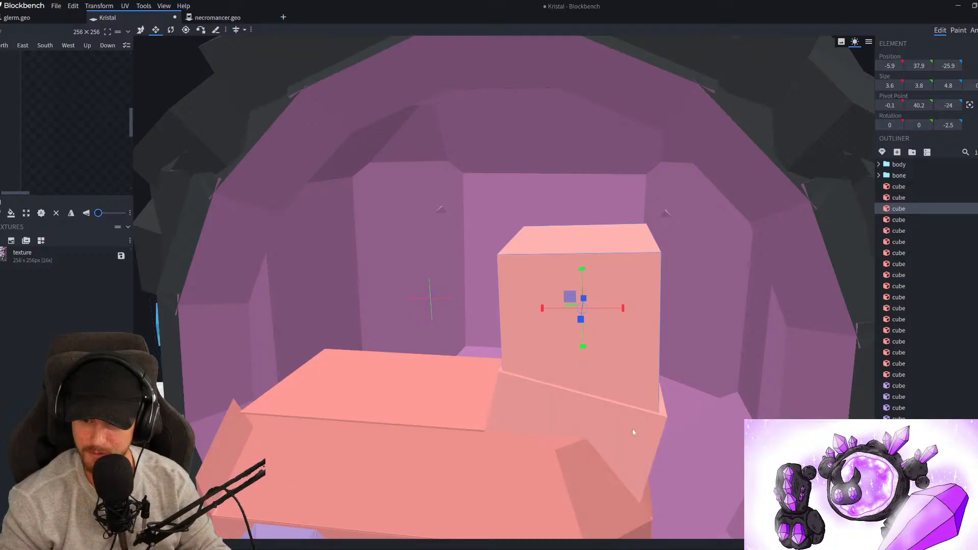
{"action": "scroll", "coordinate": [631, 427], "scroll_direction": "down", "scroll_amount": 5}
{"action": "scroll", "coordinate": [584, 390], "scroll_direction": "up", "scroll_amount": 2}
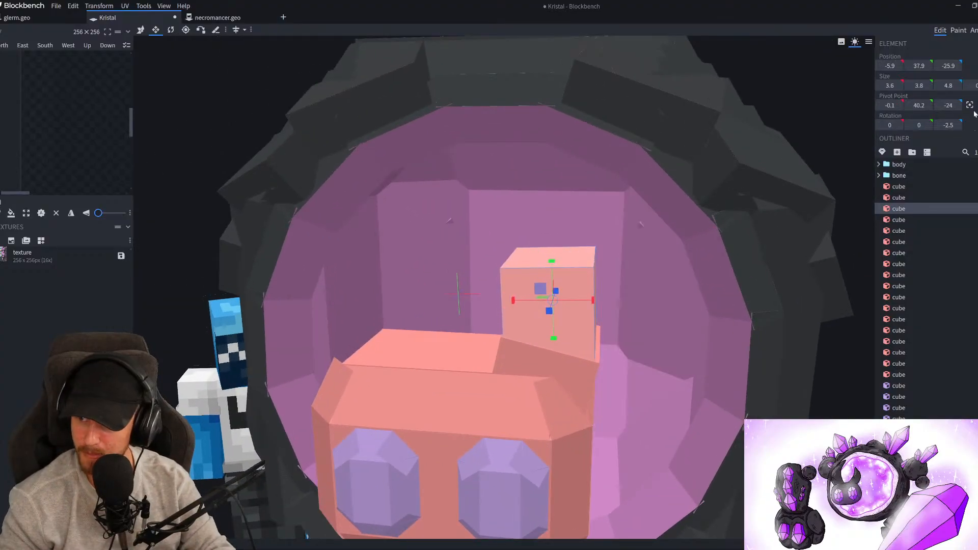
Center the upper horn cube's pivot, rotate it to -7.5° about Z and reduce its height to 2.8
{"action": "key", "text": "r"}
{"action": "mouse_move", "coordinate": [568, 297]}
{"action": "left_mouse_down"}
{"action": "mouse_move", "coordinate": [570, 276]}
{"action": "mouse_move", "coordinate": [556, 275]}
{"action": "mouse_move", "coordinate": [558, 288]}
{"action": "mouse_move", "coordinate": [549, 276]}
{"action": "mouse_move", "coordinate": [554, 294]}
{"action": "left_mouse_up"}
{"action": "key", "text": "v"}
{"action": "key", "text": "s"}
{"action": "key", "text": "v"}
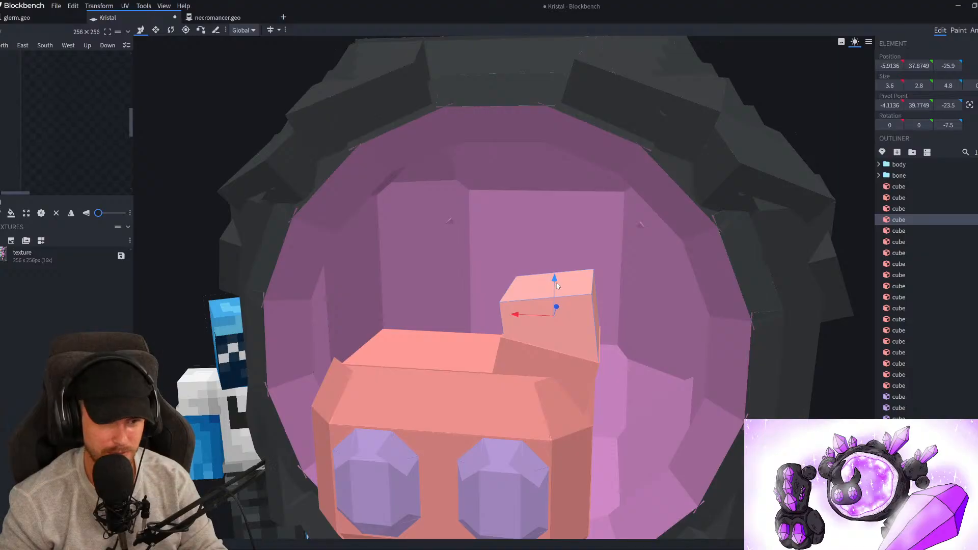
{"action": "left_click", "coordinate": [573, 370], "text": "shift"}
{"action": "left_click", "coordinate": [584, 335]}
{"action": "key", "text": "Delete"}
Tilt both horn cubes outward together around a centered pivot until the upper one is at 7.5° about Z, and shift them 1 unit outward
{"action": "left_click", "coordinate": [581, 345]}
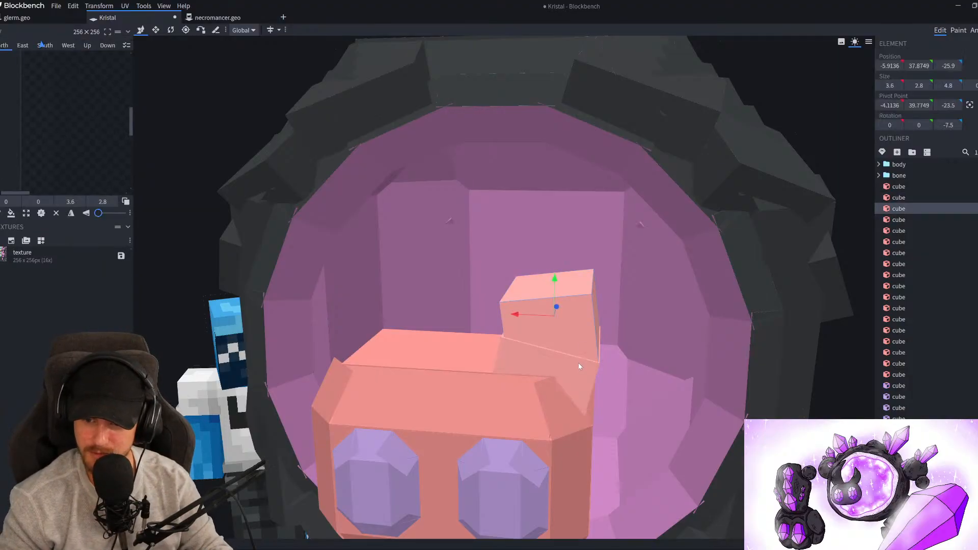
{"action": "key", "text": "r"}
{"action": "left_click", "coordinate": [970, 105]}
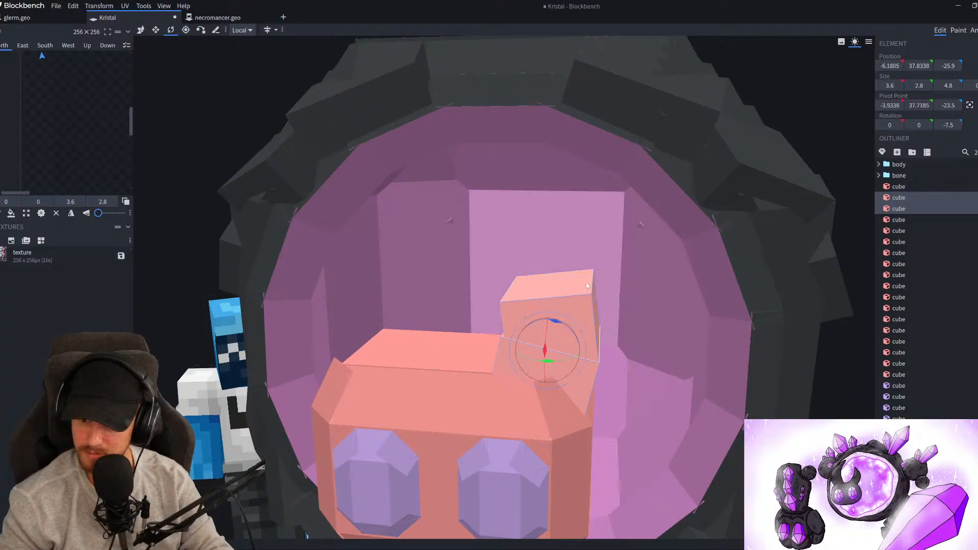
{"action": "left_click_drag", "start_coordinate": [561, 320], "coordinate": [571, 330]}
{"action": "key", "text": "v"}
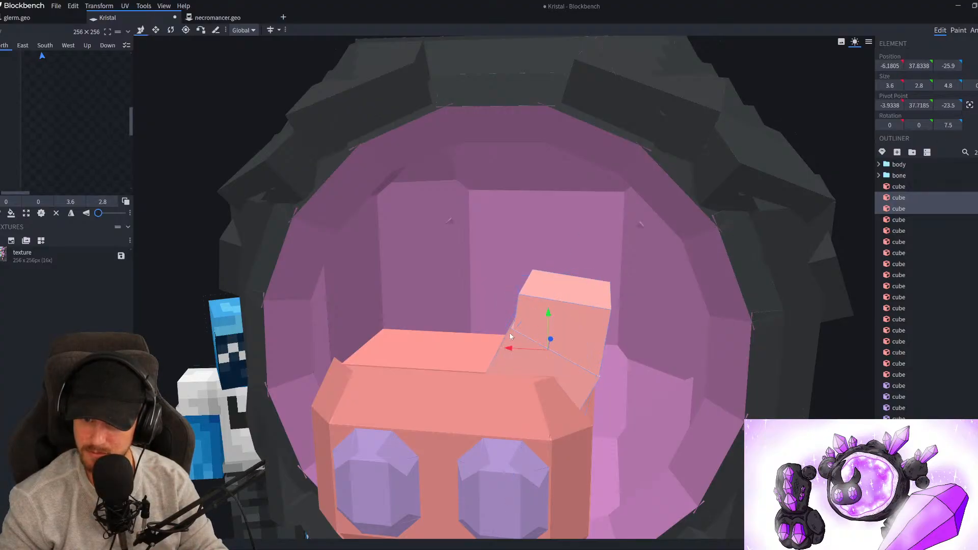
{"action": "left_click_drag", "start_coordinate": [516, 353], "coordinate": [527, 350]}
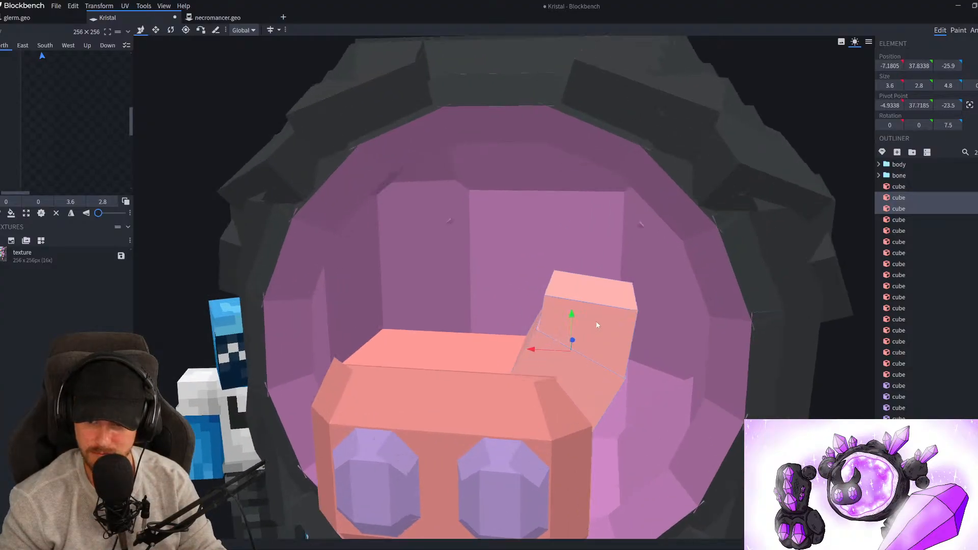
Duplicate the upper horn cube, move the copy up along its local axis to form the horn's top, and set its height to 3.8
{"action": "left_click", "coordinate": [595, 308]}
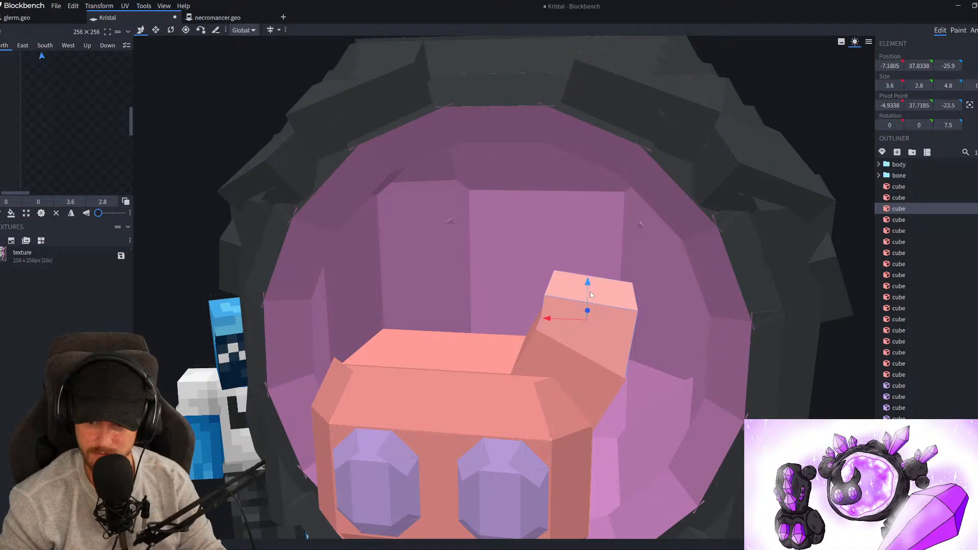
{"action": "key", "text": "ctrl+d"}
{"action": "left_click_drag", "start_coordinate": [589, 287], "coordinate": [587, 238]}
{"action": "key", "text": "ctrl+z"}
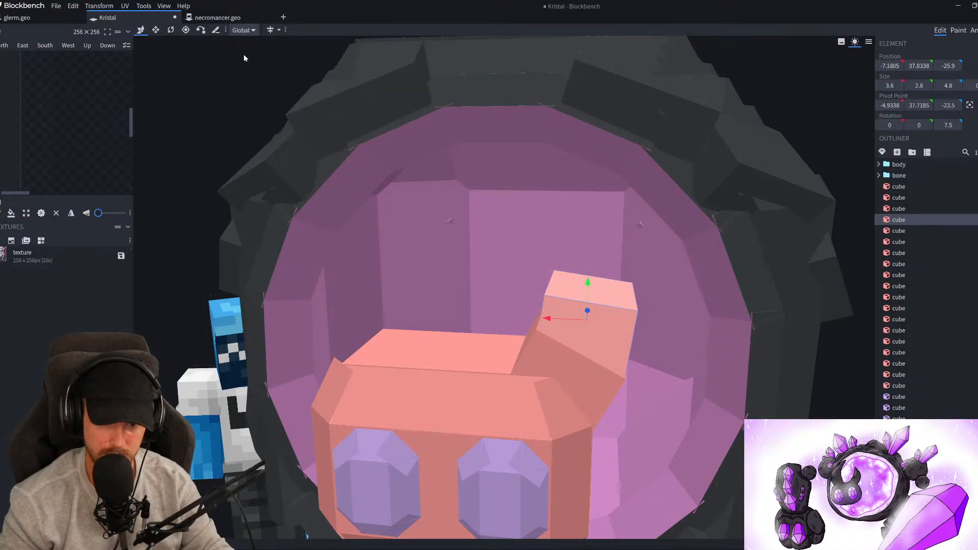
{"action": "left_click", "coordinate": [256, 72]}
{"action": "left_click_drag", "start_coordinate": [588, 282], "coordinate": [612, 207]}
{"action": "key", "text": "s"}
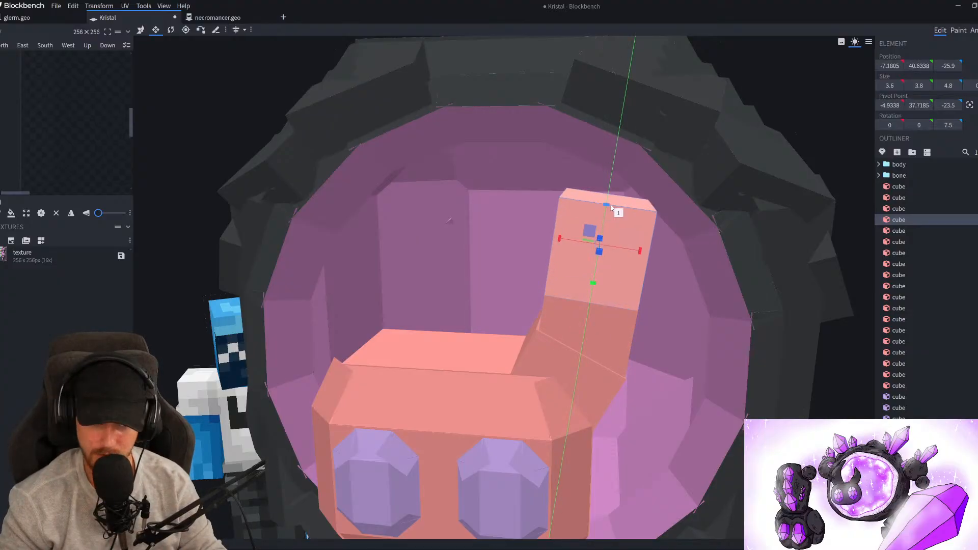
Flatten the horn's top cube to zero width so it becomes an upright plane
{"action": "left_click_drag", "start_coordinate": [636, 253], "coordinate": [580, 247]}
{"action": "key", "text": "ctrl+z"}
{"action": "right_click_drag", "start_coordinate": [575, 255], "coordinate": [519, 295]}
{"action": "scroll", "coordinate": [534, 259], "scroll_direction": "up", "scroll_amount": 3}
{"action": "key", "text": "r"}
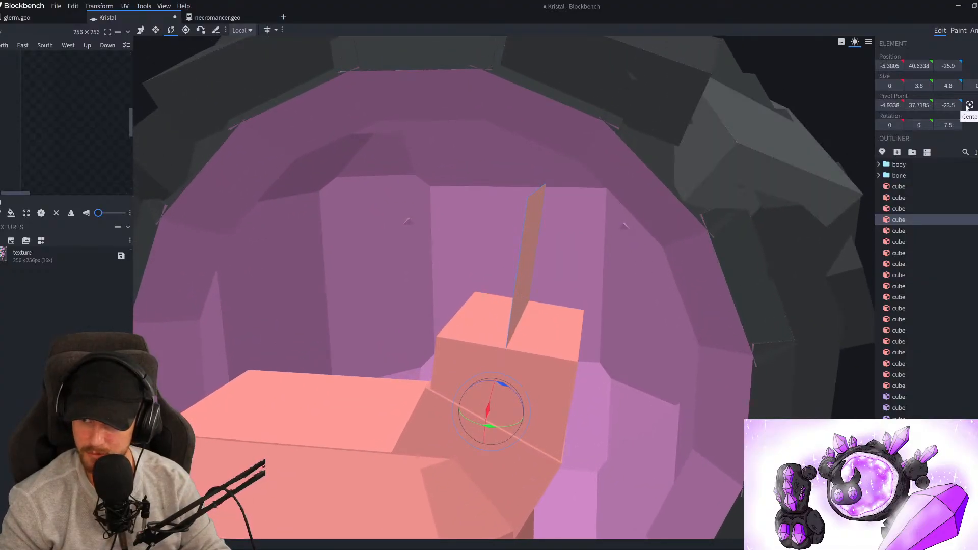
Center the plane's pivot, rotate it to -37.5° about Y across the horn's diagonal, and lengthen it to span the corners
{"action": "left_click", "coordinate": [970, 105]}
{"action": "left_click_drag", "start_coordinate": [529, 261], "coordinate": [565, 260]}
{"action": "key", "text": "s"}
{"action": "key", "text": "r"}
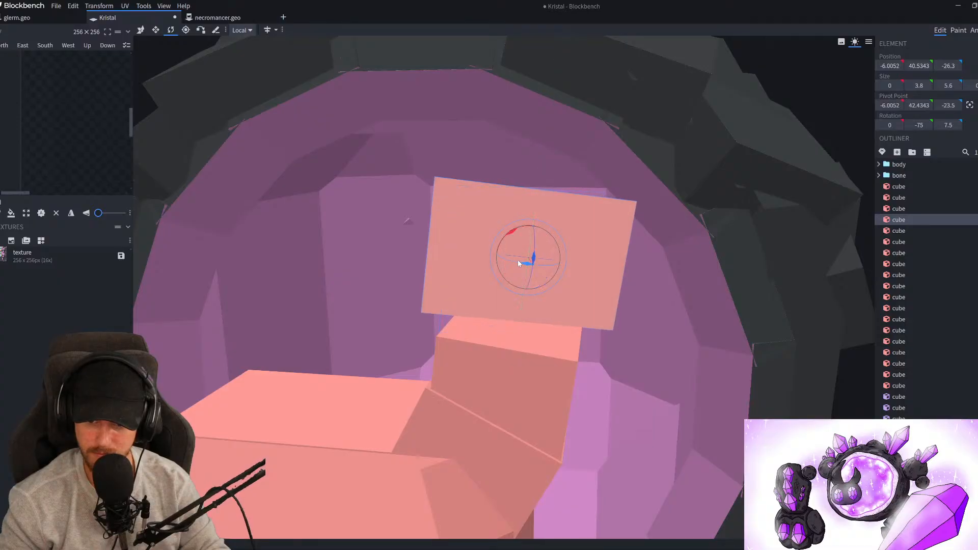
{"action": "left_click_drag", "start_coordinate": [518, 260], "coordinate": [858, 484]}
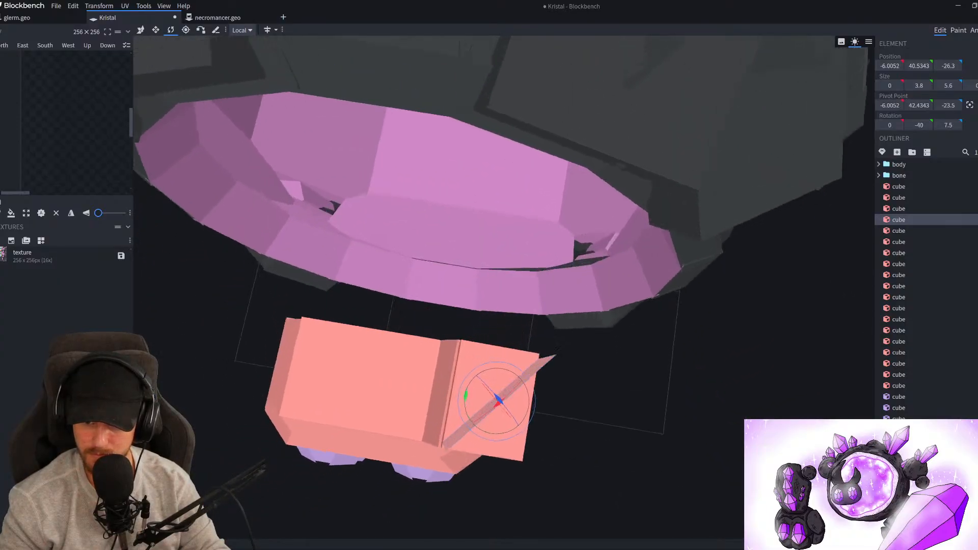
{"action": "scroll", "coordinate": [612, 428], "scroll_direction": "up", "scroll_amount": 2}
{"action": "left_click_drag", "start_coordinate": [462, 423], "coordinate": [466, 414]}
{"action": "key", "text": "v"}
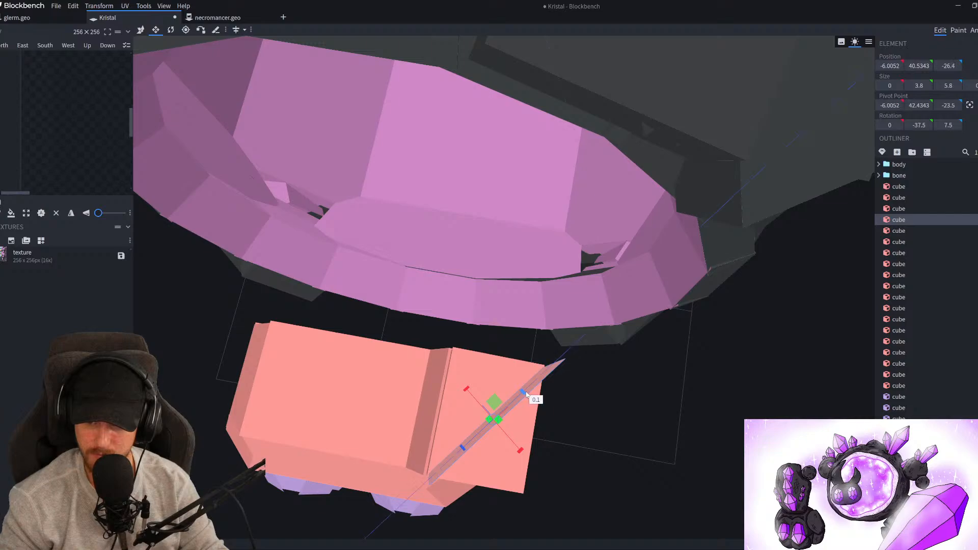
Duplicate the diagonal plane and rotate the copy to cross the first one over the opposite corners of the horn
{"action": "left_click_drag", "start_coordinate": [655, 433], "coordinate": [695, 385]}
{"action": "key", "text": "ctrl+d"}
{"action": "key", "text": "r"}
{"action": "mouse_move", "coordinate": [530, 360]}
{"action": "left_mouse_down"}
{"action": "mouse_move", "coordinate": [505, 327]}
{"action": "mouse_move", "coordinate": [526, 362]}
{"action": "left_mouse_up"}
{"action": "scroll", "coordinate": [527, 363], "scroll_direction": "down", "scroll_amount": 5}
{"action": "left_click_drag", "start_coordinate": [718, 441], "coordinate": [745, 375]}
Move the pivot of both crossed planes to their outer base edge at about -7.5, 40.4, -23.5 and tilt them inward
{"action": "left_click", "coordinate": [512, 226], "text": "shift"}
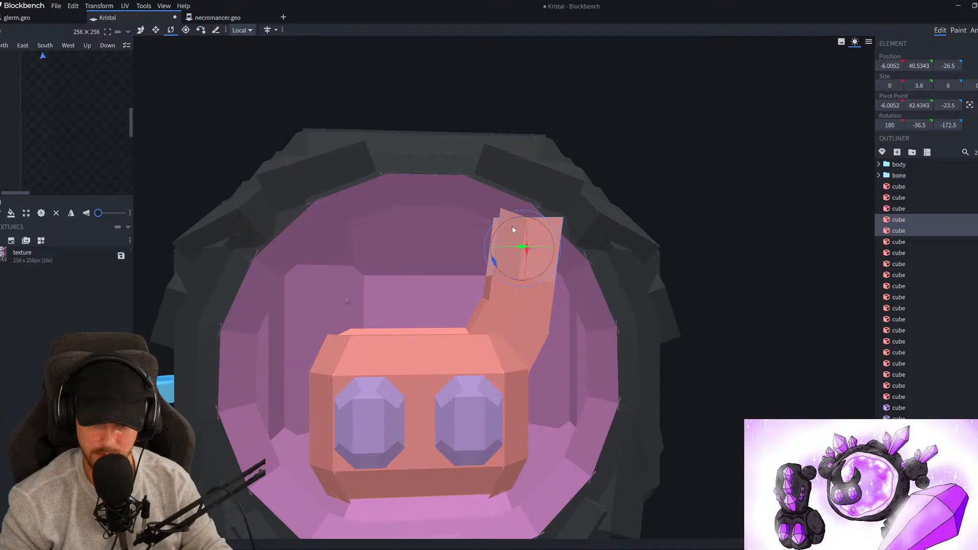
{"action": "scroll", "coordinate": [512, 226], "scroll_direction": "up", "scroll_amount": 3}
{"action": "key", "text": "p"}
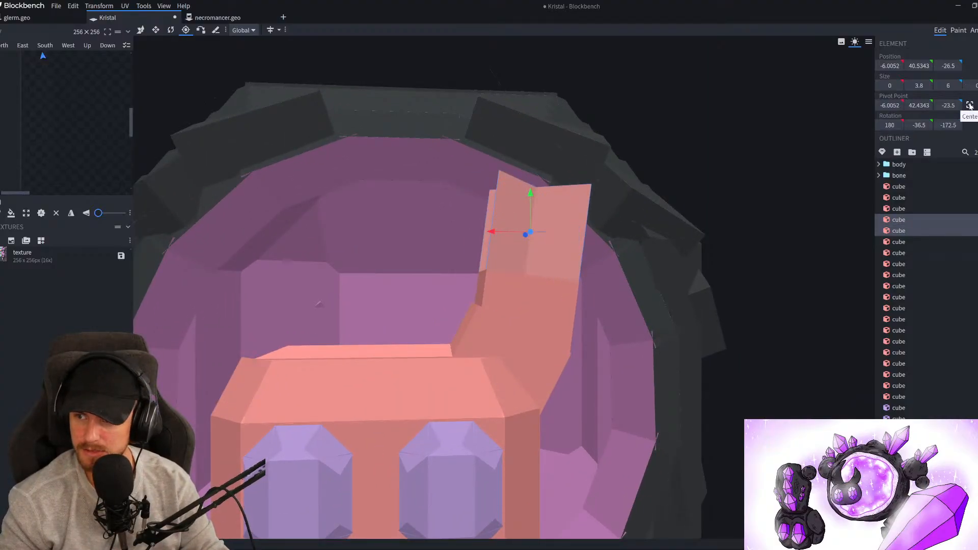
{"action": "left_click_drag", "start_coordinate": [789, 188], "coordinate": [583, 224]}
{"action": "left_click_drag", "start_coordinate": [469, 226], "coordinate": [500, 277]}
{"action": "scroll", "coordinate": [773, 154], "scroll_direction": "up", "scroll_amount": 3}
{"action": "left_click_drag", "start_coordinate": [773, 154], "coordinate": [685, 172]}
{"action": "key", "text": "r"}
{"action": "left_click_drag", "start_coordinate": [533, 230], "coordinate": [538, 233]}
{"action": "scroll", "coordinate": [550, 231], "scroll_direction": "down", "scroll_amount": 6}
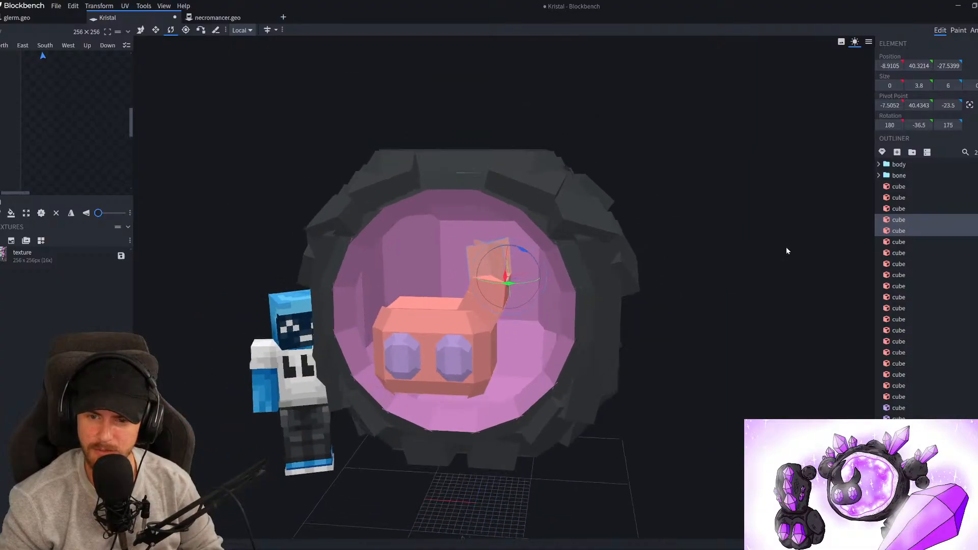
Add the horn cube below to the crossed planes, lower the shared pivot to Y 38.4, tilt them 5° inward and nudge them 0.1 inward
{"action": "left_click_drag", "start_coordinate": [781, 252], "coordinate": [807, 228]}
{"action": "scroll", "coordinate": [648, 277], "scroll_direction": "up", "scroll_amount": 4}
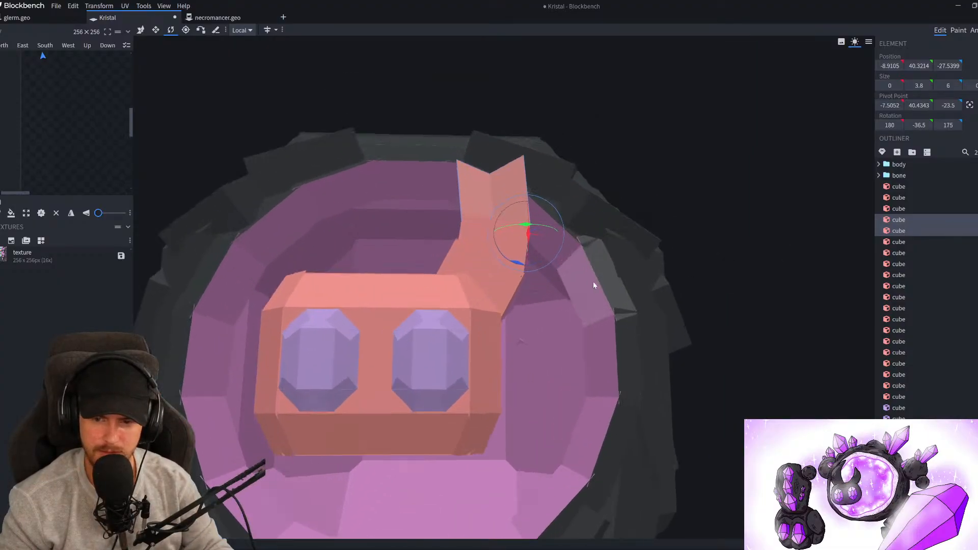
{"action": "left_click", "coordinate": [506, 233], "text": "ctrl"}
{"action": "key", "text": "p"}
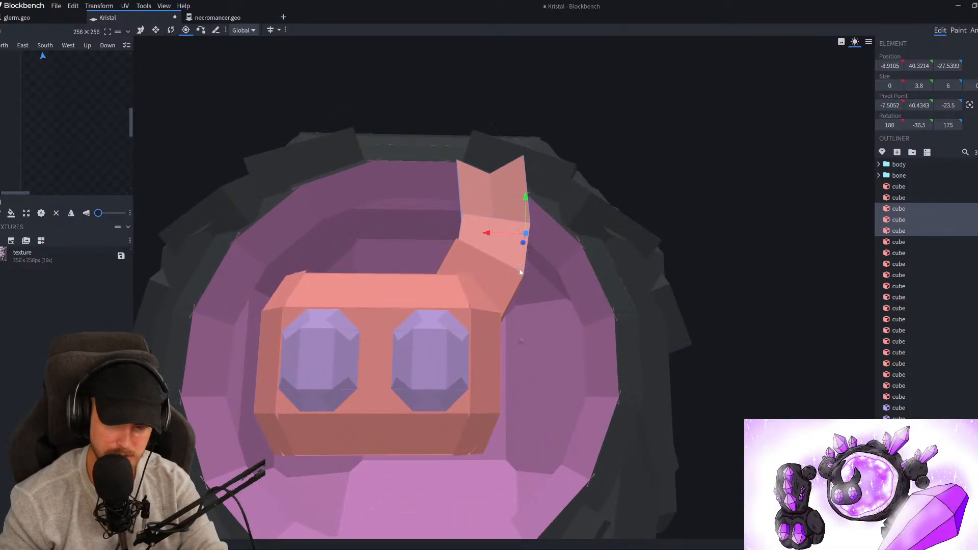
{"action": "key", "text": "r"}
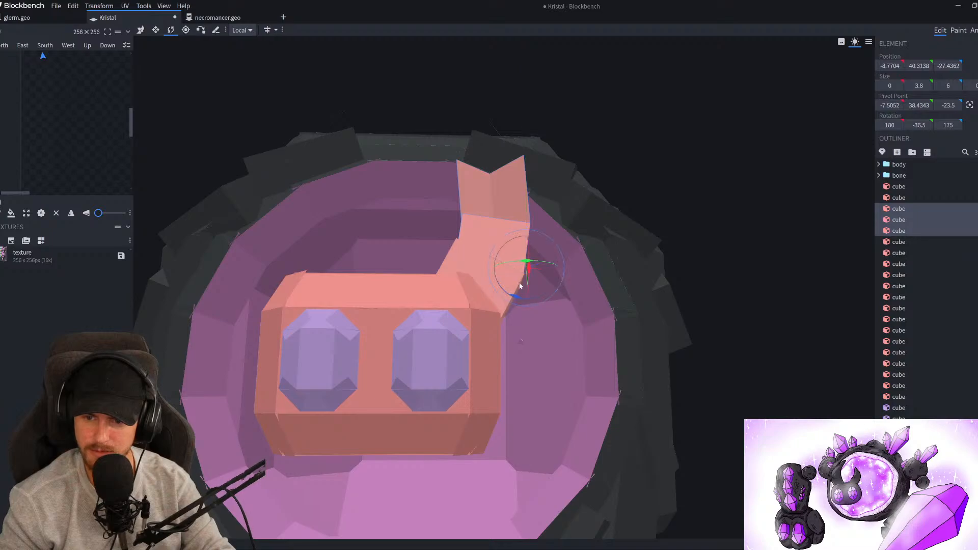
{"action": "left_click_drag", "start_coordinate": [520, 298], "coordinate": [520, 299]}
{"action": "key", "text": "v"}
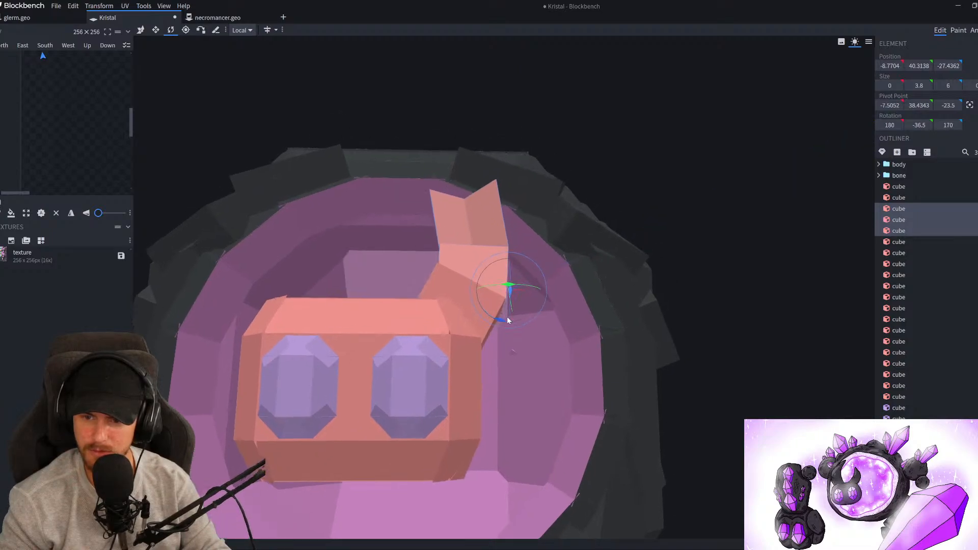
{"action": "scroll", "coordinate": [510, 302], "scroll_direction": "up", "scroll_amount": 3}
{"action": "left_click_drag", "start_coordinate": [417, 238], "coordinate": [411, 239]}
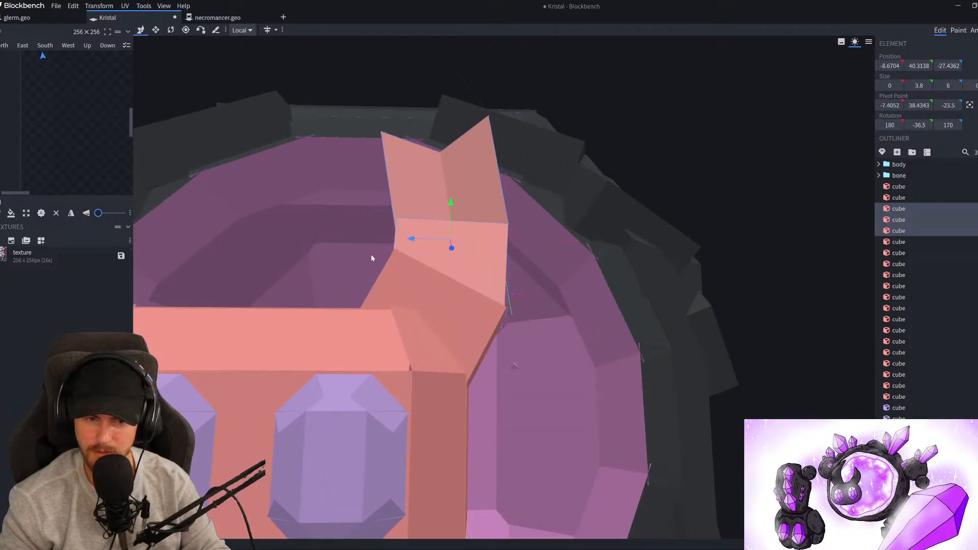
{"action": "scroll", "coordinate": [432, 306], "scroll_direction": "down", "scroll_amount": 5}
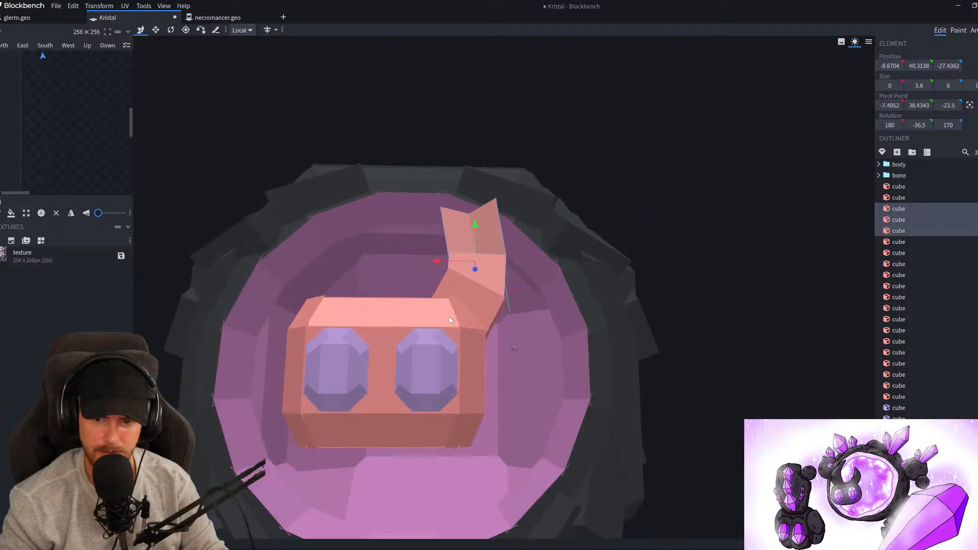
{"action": "left_click", "coordinate": [916, 188]}
{"action": "left_click", "coordinate": [906, 398], "text": "shift"}
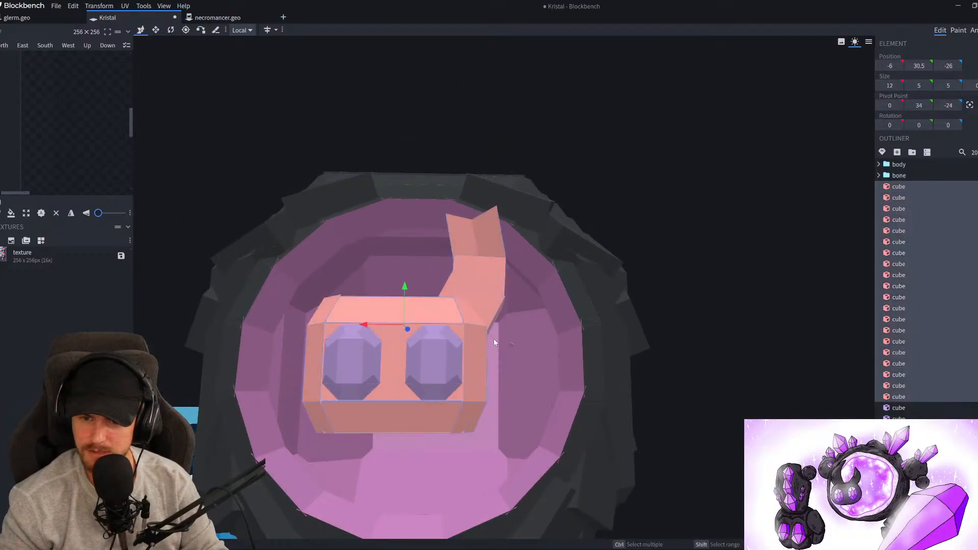
{"action": "right_click", "coordinate": [469, 320]}
{"action": "scroll", "coordinate": [884, 398], "scroll_direction": "down", "scroll_amount": 3}
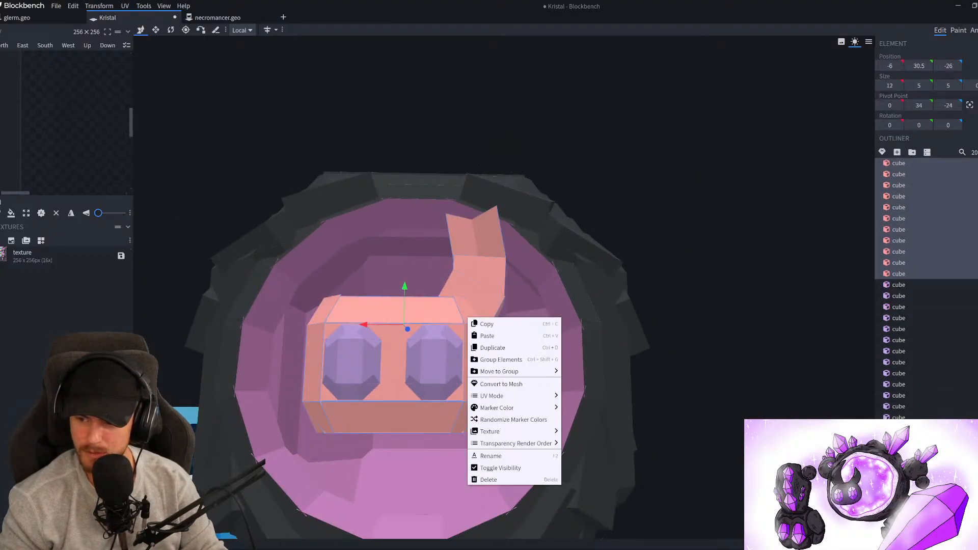
Delete all cubes of the crystal eye on the side of the head away from the horn
{"action": "left_click", "coordinate": [914, 439]}
{"action": "scroll", "coordinate": [913, 433], "scroll_direction": "up", "scroll_amount": 3}
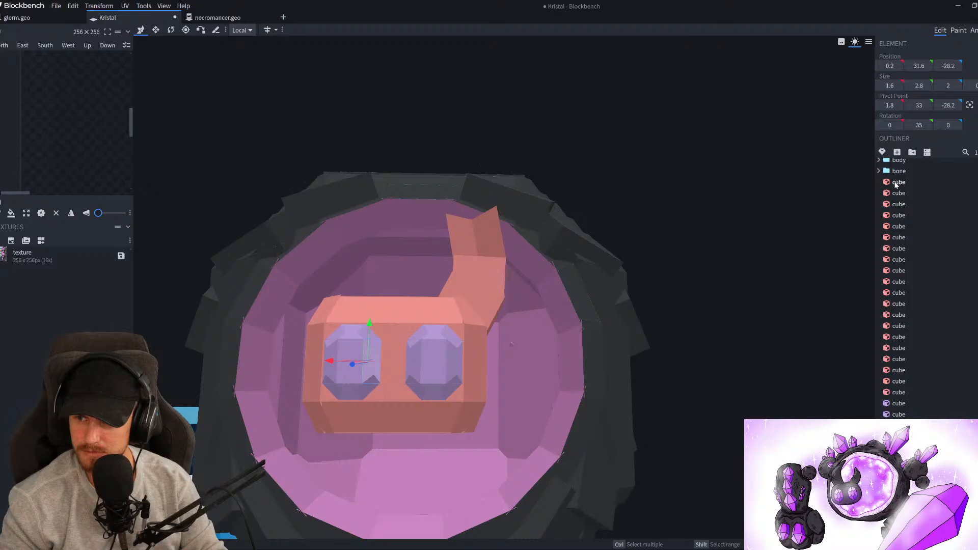
{"action": "key", "text": "Delete"}
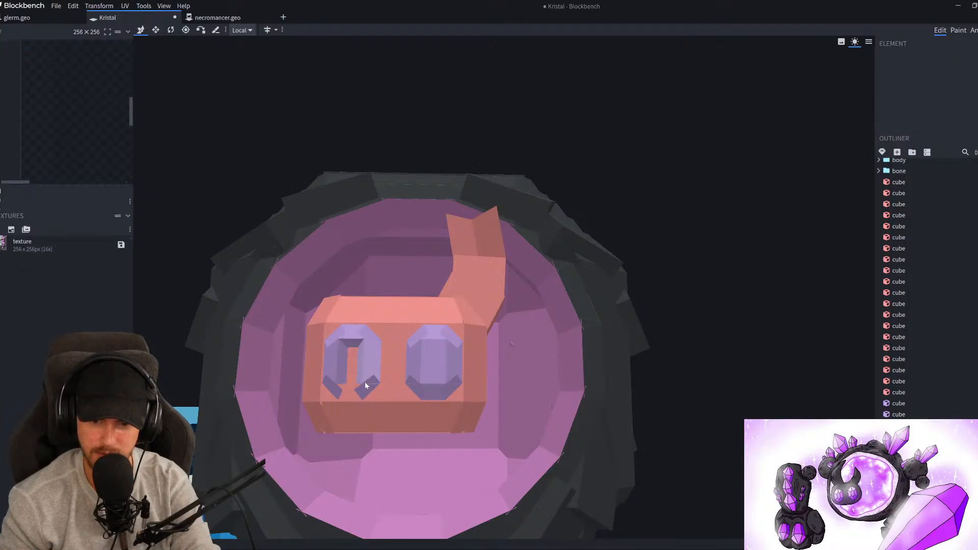
{"action": "left_click", "coordinate": [368, 367]}
{"action": "key", "text": "Delete"}
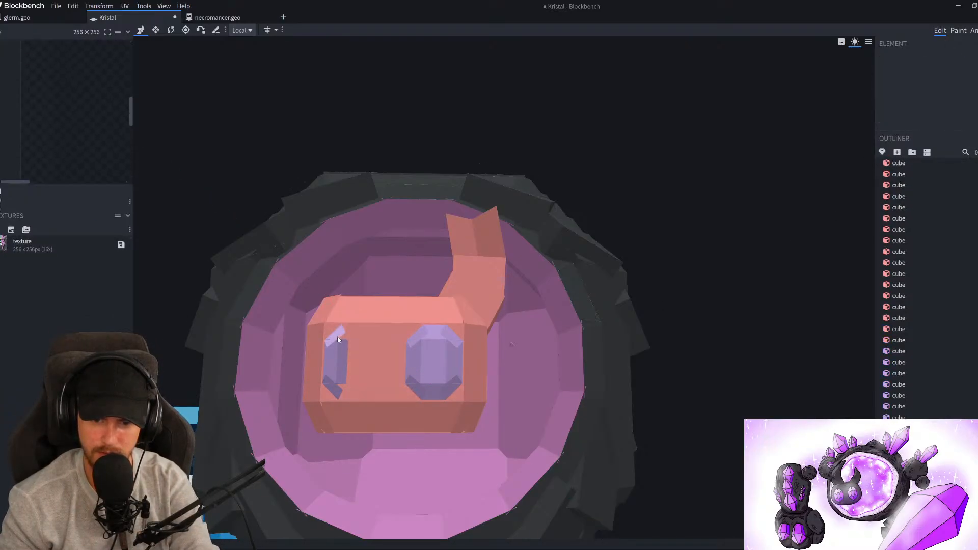
{"action": "left_click", "coordinate": [330, 383]}
{"action": "key", "text": "Delete"}
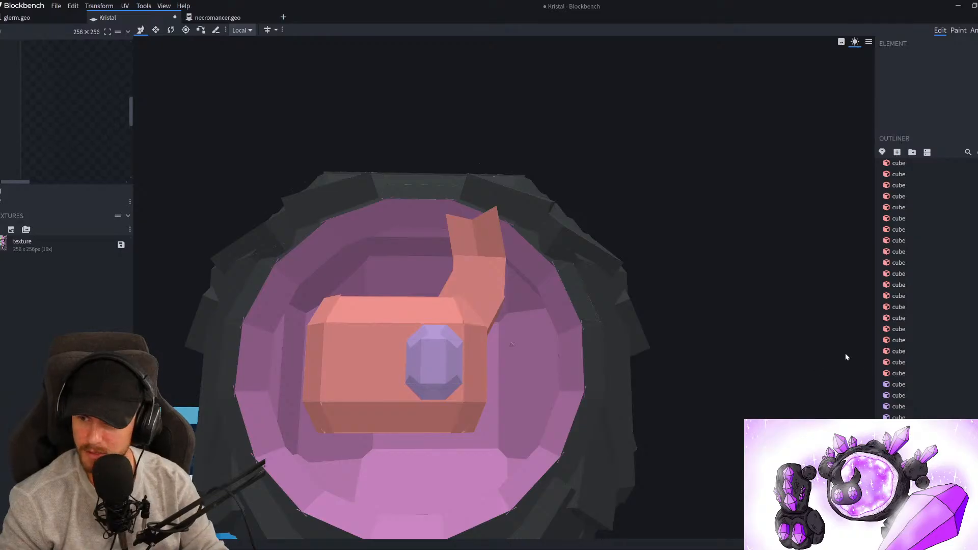
Append all head, horn and remaining eye cubes to the existing texture template with Power-of-2 size and without Box UV
{"action": "left_click", "coordinate": [900, 473]}
{"action": "scroll", "coordinate": [905, 433], "scroll_direction": "up", "scroll_amount": 2}
{"action": "left_click", "coordinate": [904, 187], "text": "shift"}
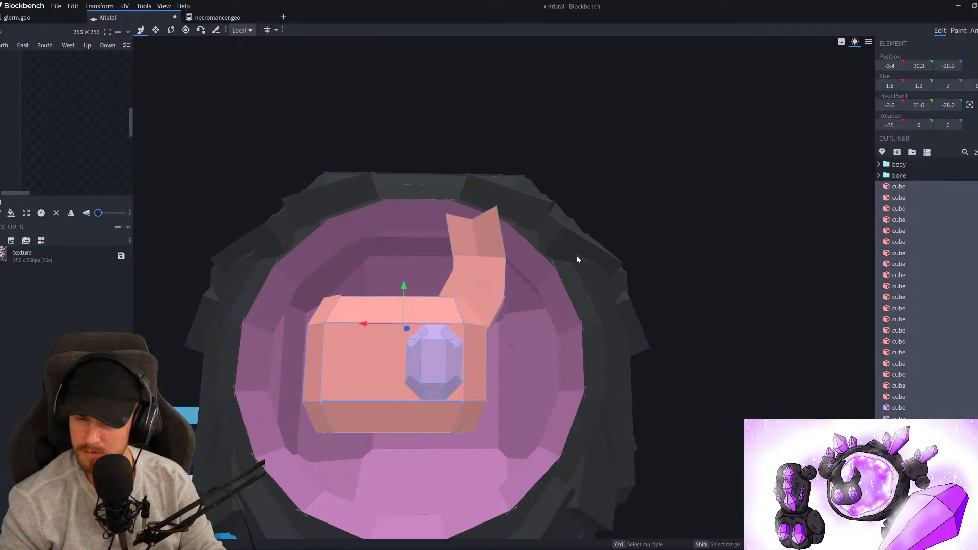
{"action": "right_click", "coordinate": [21, 253]}
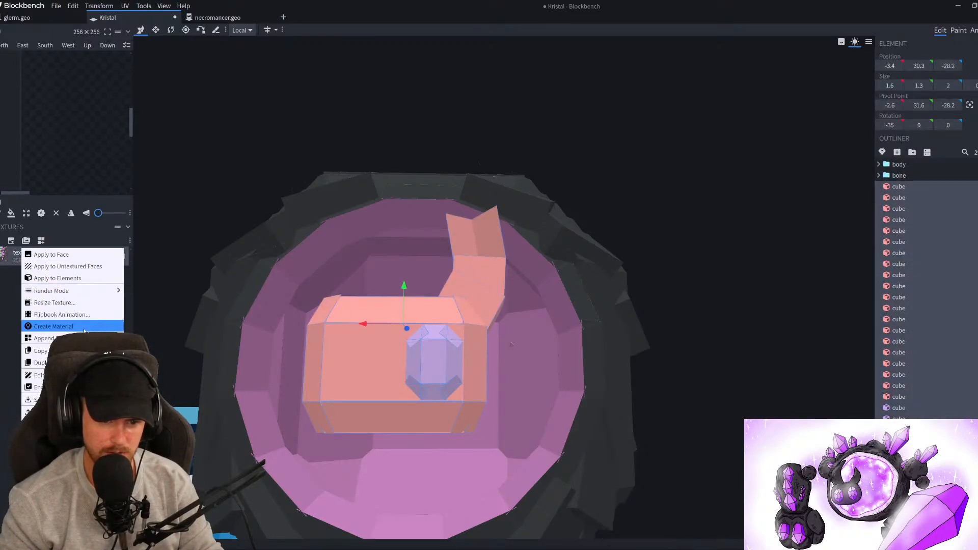
{"action": "left_click", "coordinate": [56, 332]}
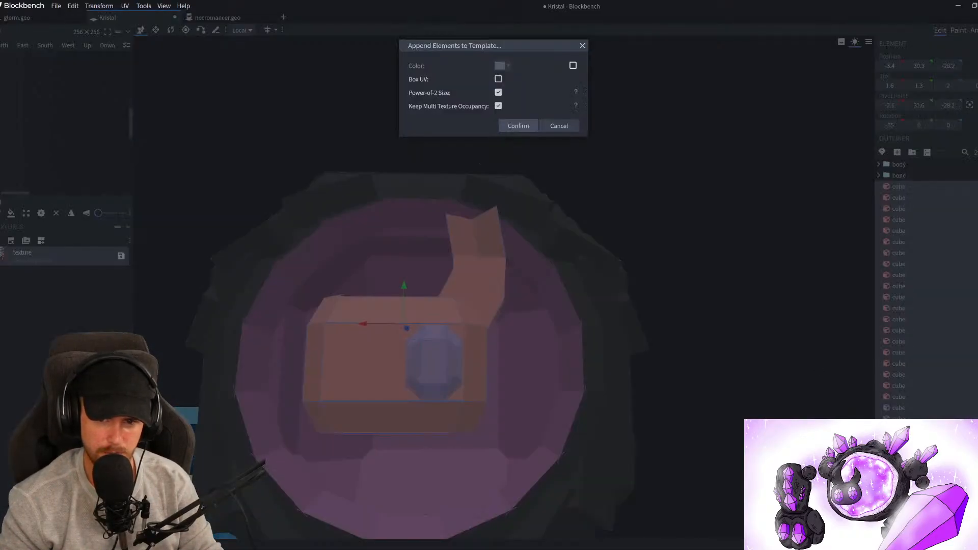
{"action": "left_click", "coordinate": [518, 126]}
{"action": "scroll", "coordinate": [506, 344], "scroll_direction": "up", "scroll_amount": 2}
Duplicate the remaining crystal eye's cubes and flip the copy along X to form the second eye
{"action": "left_click", "coordinate": [437, 377]}
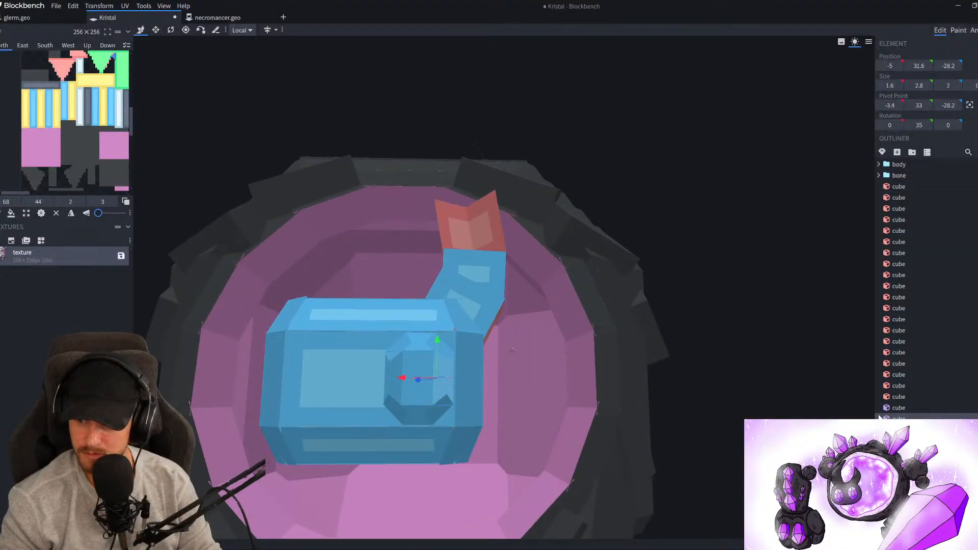
{"action": "left_click", "coordinate": [899, 408]}
{"action": "key", "text": "ctrl+d"}
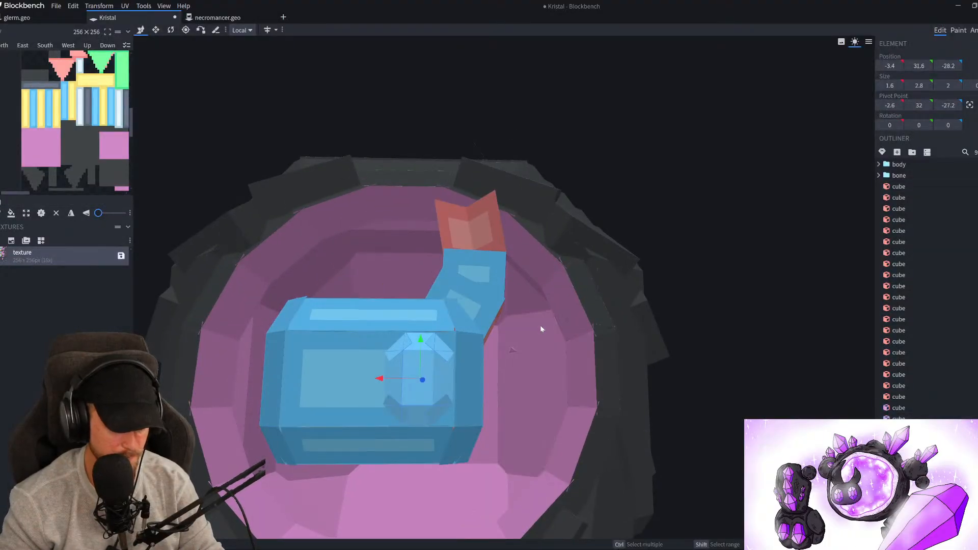
{"action": "left_click", "coordinate": [99, 5]}
{"action": "mouse_move", "coordinate": [105, 41]}
{"action": "left_click", "coordinate": [158, 43]}
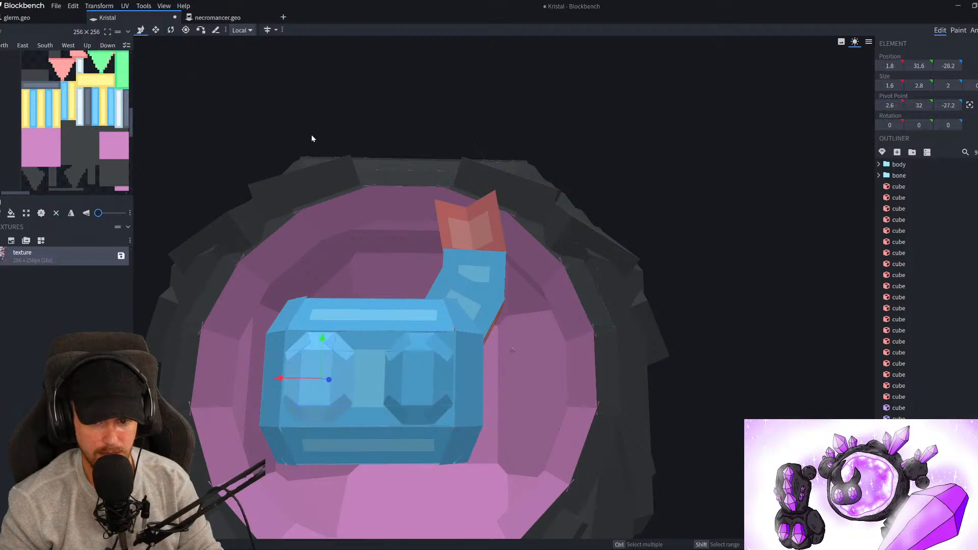
{"action": "scroll", "coordinate": [675, 295], "scroll_direction": "down", "scroll_amount": 3}
Set up Paint mode with mirror painting, the body's dark grey #404446 and the fill tool in Element mode
{"action": "left_click", "coordinate": [958, 31]}
{"action": "scroll", "coordinate": [704, 189], "scroll_direction": "up", "scroll_amount": 2}
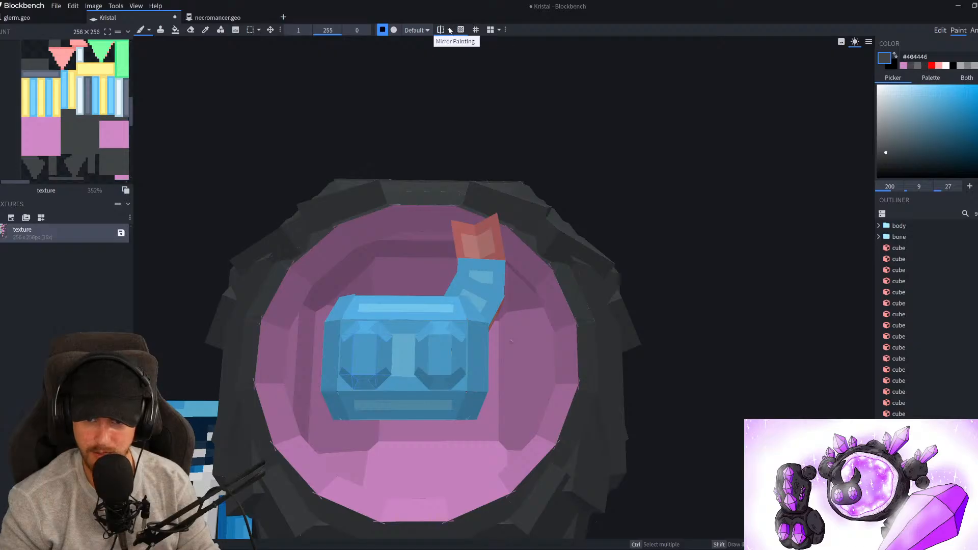
{"action": "scroll", "coordinate": [860, 204], "scroll_direction": "up", "scroll_amount": 2}
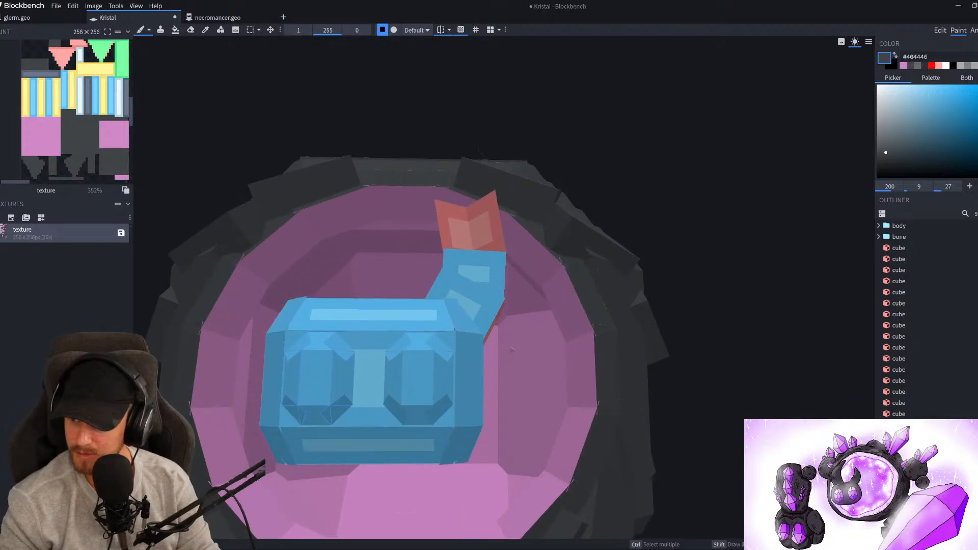
{"action": "left_click", "coordinate": [581, 251], "text": "alt"}
{"action": "left_click", "coordinate": [514, 311], "text": "alt"}
{"action": "left_click", "coordinate": [176, 31]}
{"action": "left_click", "coordinate": [573, 218], "text": "alt"}
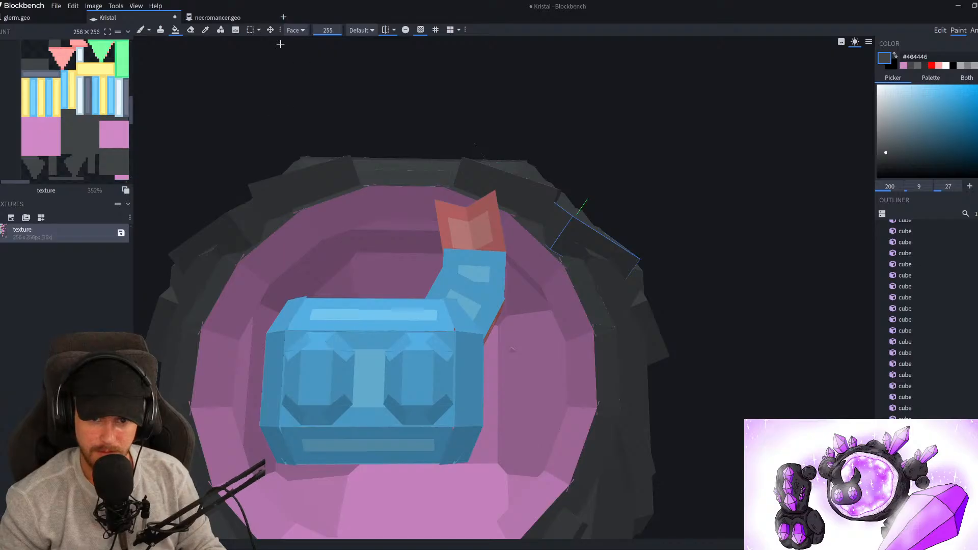
{"action": "left_click", "coordinate": [296, 30]}
{"action": "left_click", "coordinate": [295, 50]}
Fill the front cubes of the head and the lowest horn segment with dark grey #404446
{"action": "left_click", "coordinate": [456, 319]}
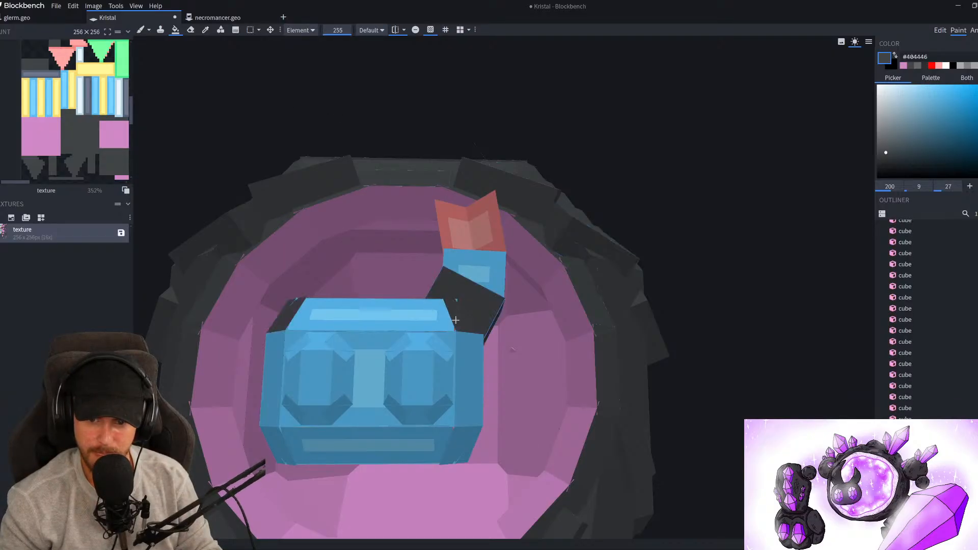
{"action": "left_click", "coordinate": [461, 337]}
{"action": "left_click", "coordinate": [445, 321]}
{"action": "left_click", "coordinate": [449, 336]}
{"action": "left_click", "coordinate": [431, 432]}
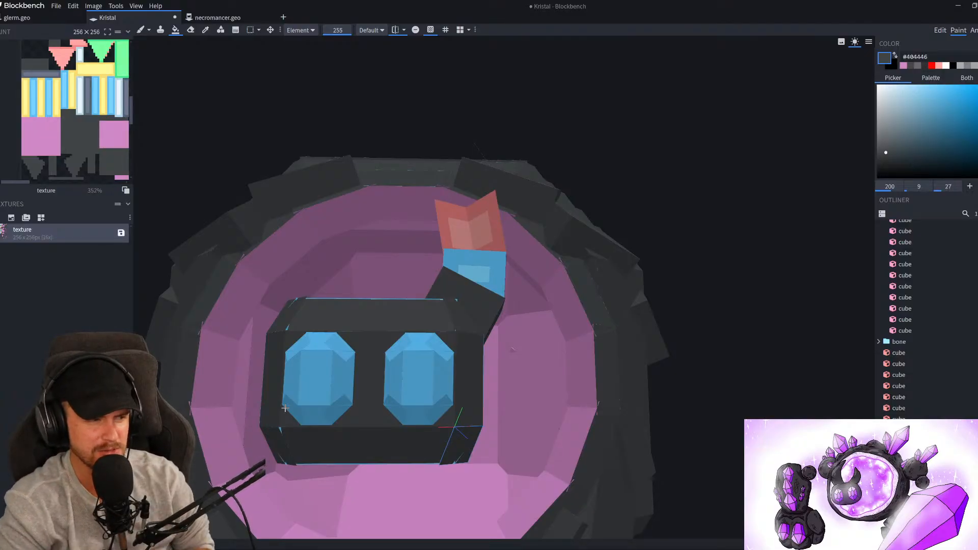
Fill the remaining unpainted side, top and underside cubes of the head with the same dark grey
{"action": "scroll", "coordinate": [336, 384], "scroll_direction": "down", "scroll_amount": 3}
{"action": "left_click_drag", "start_coordinate": [690, 286], "coordinate": [799, 332]}
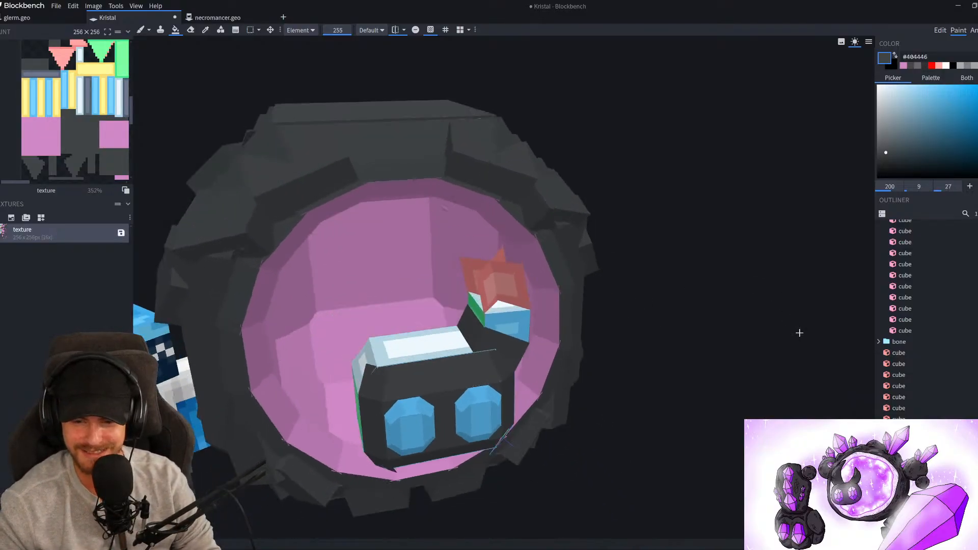
{"action": "scroll", "coordinate": [799, 332], "scroll_direction": "up", "scroll_amount": 3}
{"action": "left_click", "coordinate": [374, 367]}
{"action": "right_click_drag", "start_coordinate": [374, 367], "coordinate": [522, 304]}
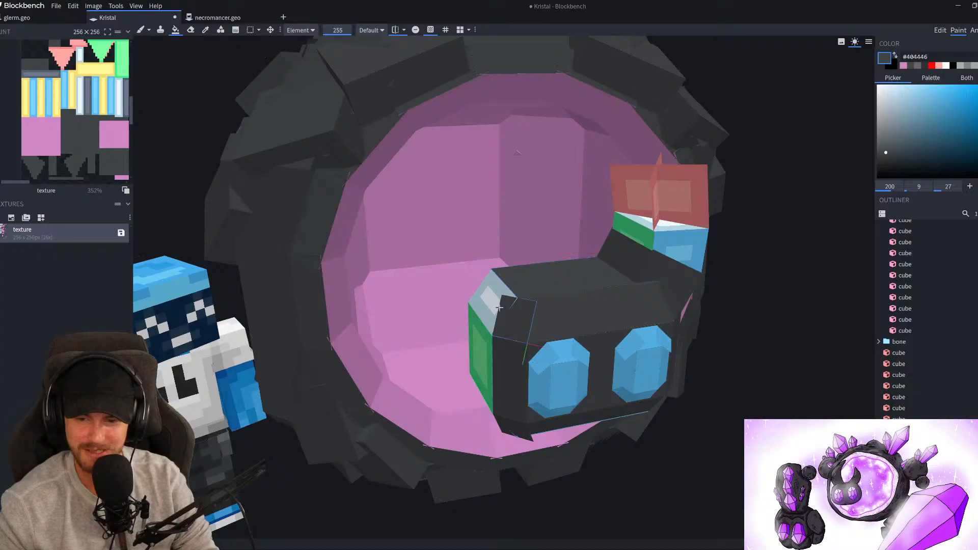
{"action": "left_click", "coordinate": [489, 299]}
{"action": "left_click", "coordinate": [491, 339]}
{"action": "left_click_drag", "start_coordinate": [800, 375], "coordinate": [484, 323]}
{"action": "left_click", "coordinate": [498, 336]}
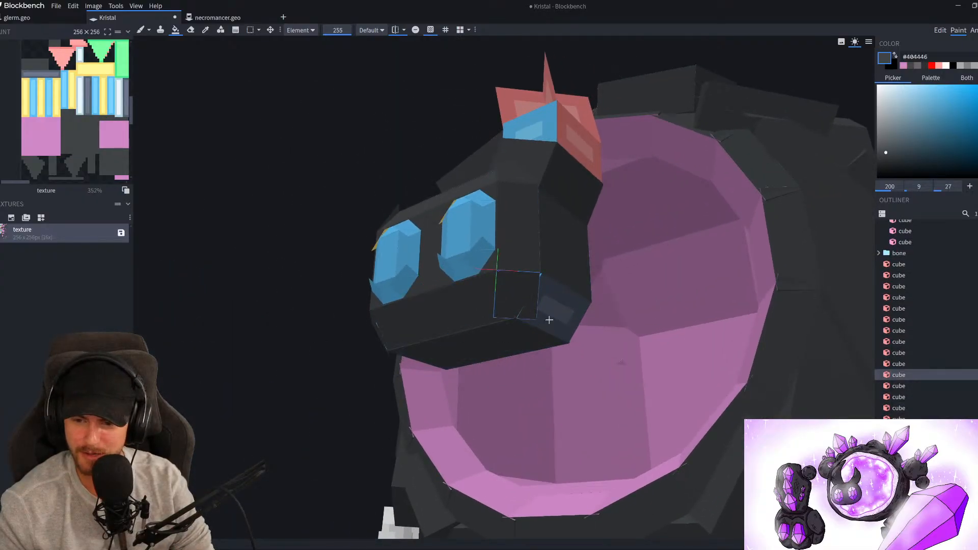
{"action": "left_click_drag", "start_coordinate": [265, 345], "coordinate": [212, 380]}
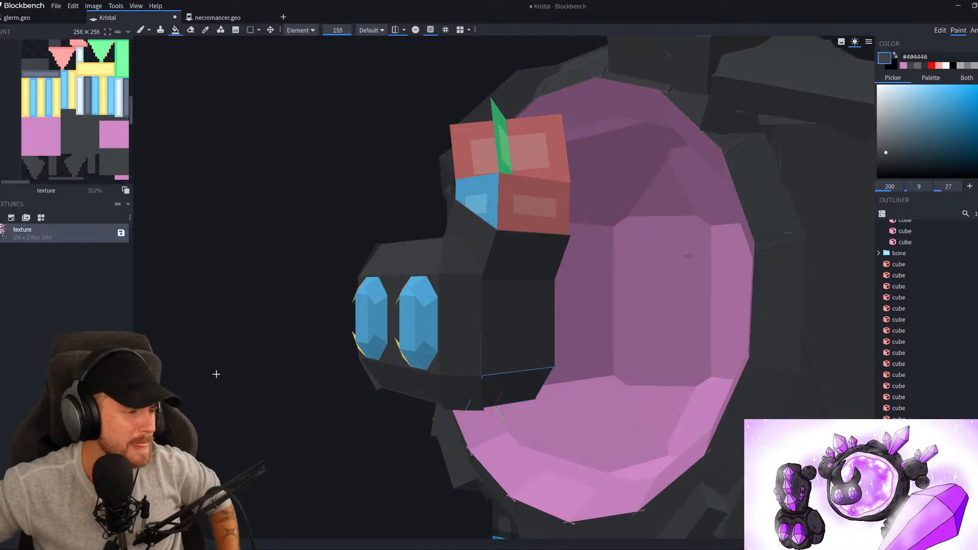
{"action": "left_click_drag", "start_coordinate": [216, 375], "coordinate": [711, 141]}
Return to Edit mode and delete the horn's segments and crossed tip planes
{"action": "left_click", "coordinate": [941, 29]}
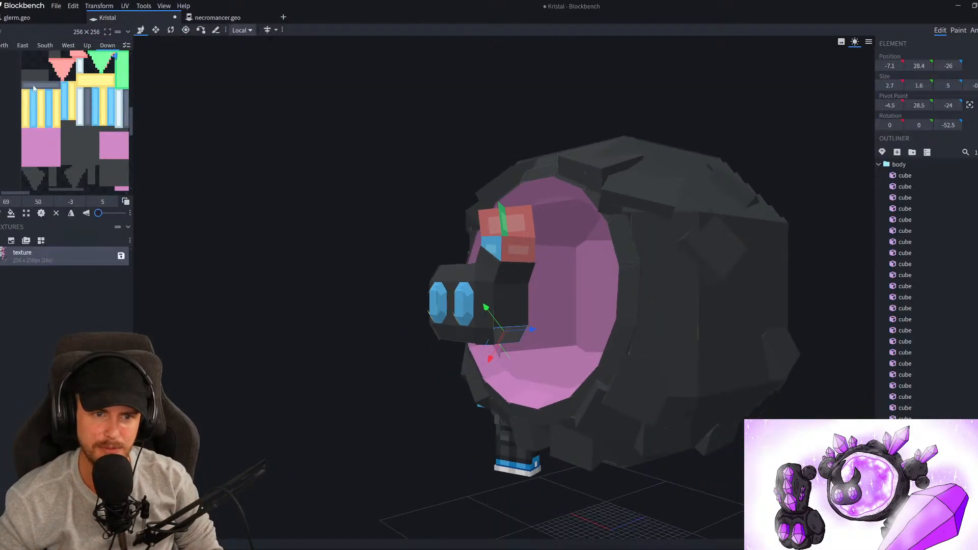
{"action": "scroll", "coordinate": [498, 230], "scroll_direction": "down", "scroll_amount": 3}
{"action": "left_click_drag", "start_coordinate": [354, 308], "coordinate": [444, 294]}
{"action": "scroll", "coordinate": [543, 218], "scroll_direction": "up", "scroll_amount": 5}
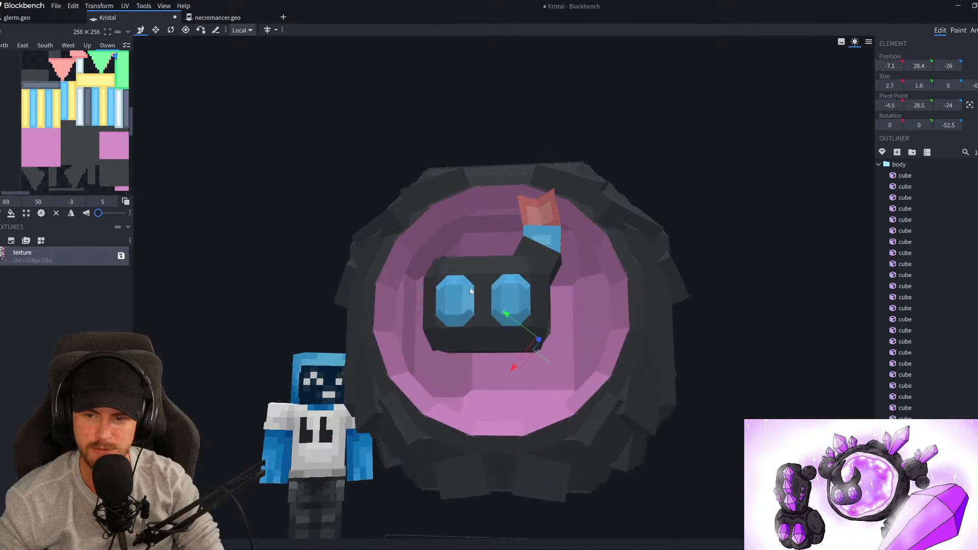
{"action": "left_click", "coordinate": [558, 193]}
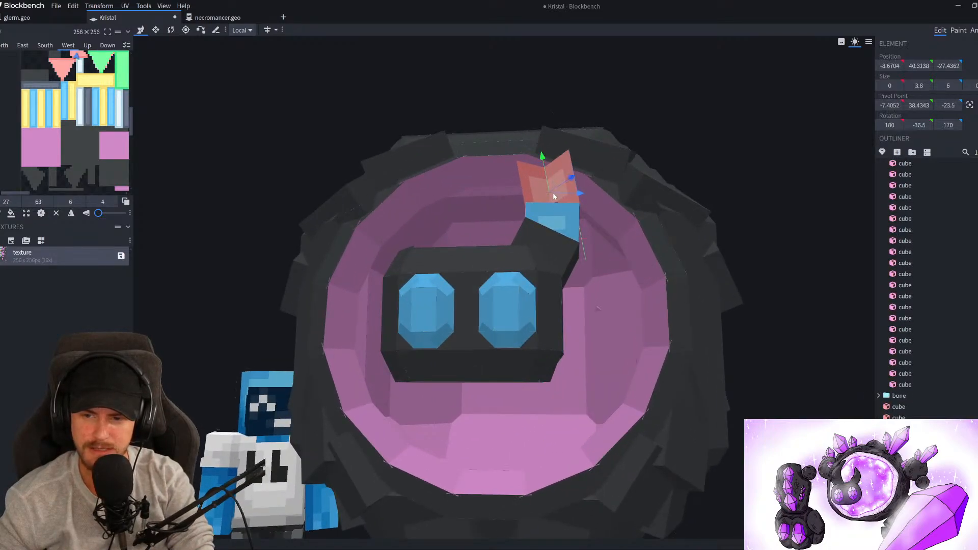
{"action": "key", "text": "Delete"}
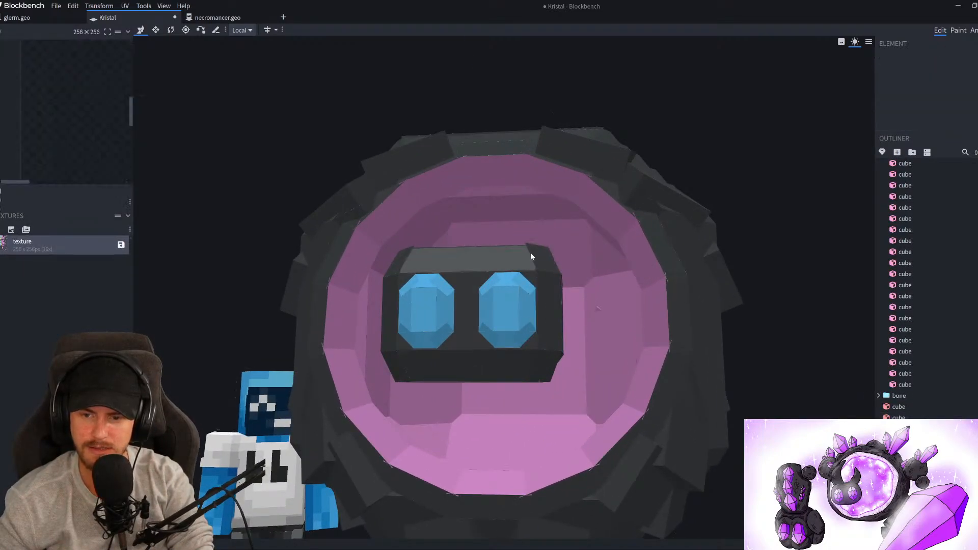
Select the side and bevel cubes of the head on the side away from the removed horn
{"action": "left_click_drag", "start_coordinate": [721, 153], "coordinate": [864, 155]}
{"action": "left_click", "coordinate": [573, 272]}
{"action": "left_click", "coordinate": [573, 270], "text": "ctrl"}
{"action": "left_click", "coordinate": [560, 300], "text": "ctrl"}
{"action": "left_click", "coordinate": [583, 313], "text": "ctrl"}
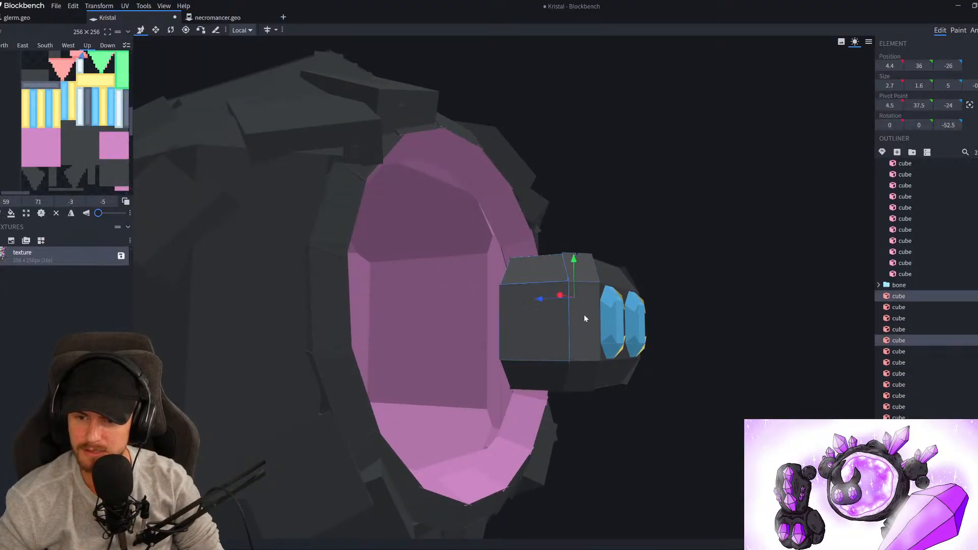
{"action": "left_click", "coordinate": [581, 371], "text": "ctrl"}
{"action": "left_click", "coordinate": [561, 372], "text": "ctrl"}
{"action": "left_click", "coordinate": [634, 412]}
Delete the side and bevel cubes of the head on the horn's side
{"action": "left_click_drag", "start_coordinate": [655, 421], "coordinate": [557, 338]}
{"action": "left_click", "coordinate": [542, 311]}
{"action": "key", "text": "Delete"}
{"action": "left_click", "coordinate": [534, 322]}
{"action": "key", "text": "Delete"}
{"action": "left_click", "coordinate": [535, 364]}
{"action": "key", "text": "Delete"}
{"action": "left_click", "coordinate": [528, 397]}
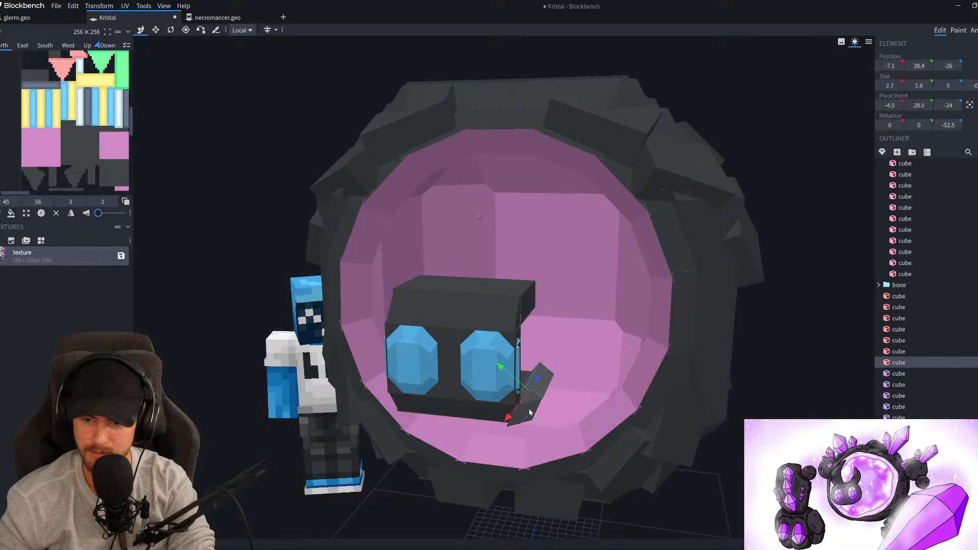
{"action": "key", "text": "Delete"}
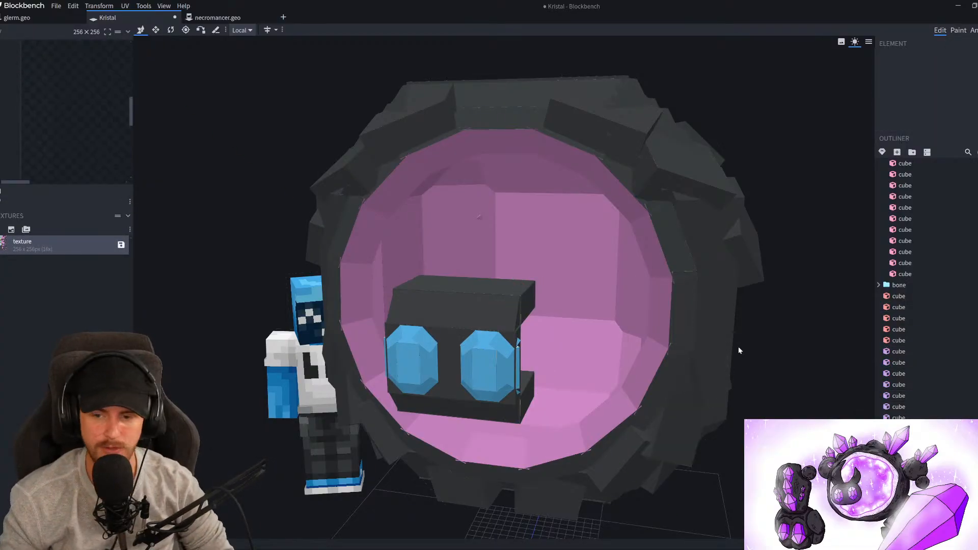
Undo the deletion of the head's side and bevel cubes
{"action": "left_click_drag", "start_coordinate": [805, 327], "coordinate": [795, 318]}
{"action": "key", "text": "ctrl+z"}
{"action": "key", "text": "ctrl+z"}
{"action": "key", "text": "ctrl+z"}
{"action": "key", "text": "ctrl+z"}
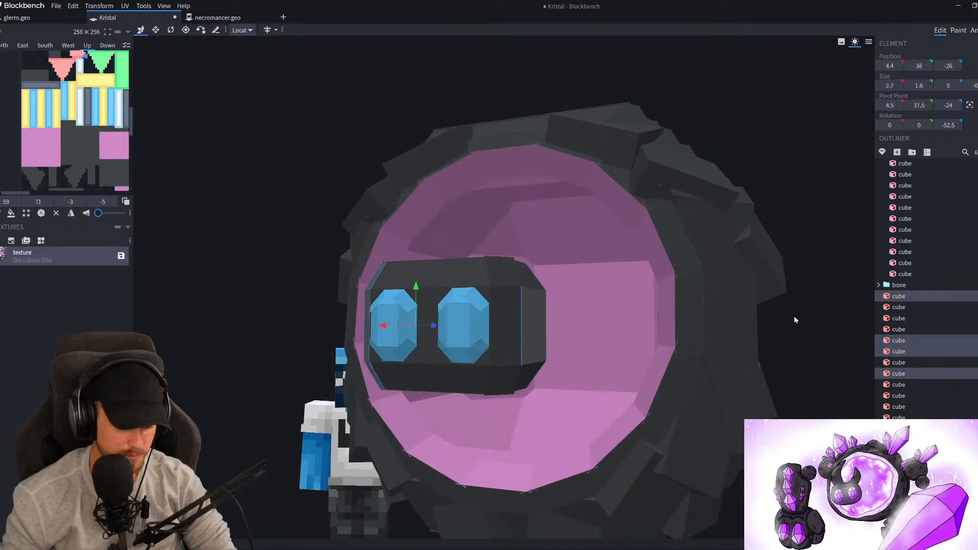
{"action": "left_click", "coordinate": [793, 320]}
{"action": "left_click_drag", "start_coordinate": [791, 317], "coordinate": [807, 345]}
{"action": "key", "text": "ctrl+z"}
{"action": "left_click", "coordinate": [837, 332]}
{"action": "key", "text": "ctrl+z"}
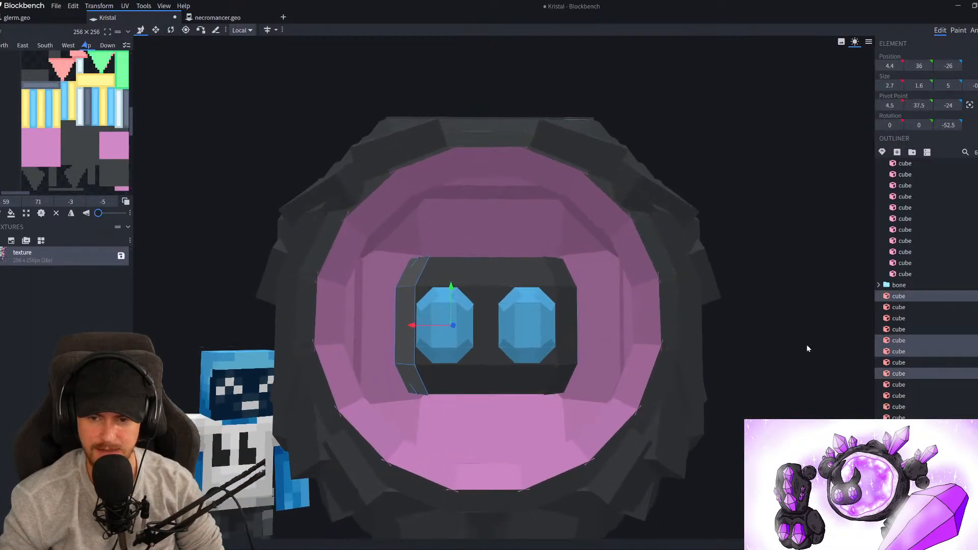
Undo the side cube selection and the horn's deletion
{"action": "key", "text": "ctrl+z"}
{"action": "key", "text": "ctrl+z"}
{"action": "key", "text": "ctrl+z"}
{"action": "key", "text": "ctrl+z"}
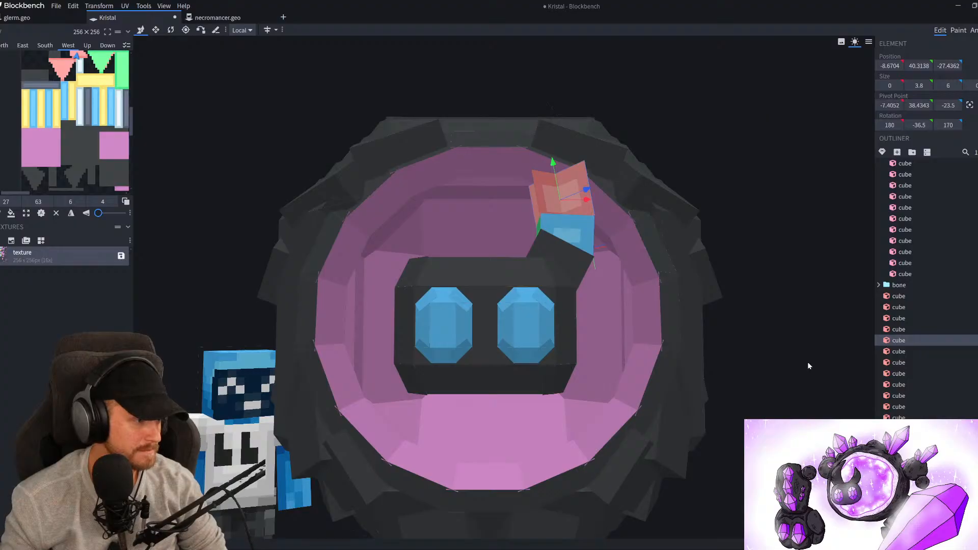
Fill the upper horn segment and both crossed tip planes with dark grey #404446 in Paint mode
{"action": "key", "text": "2"}
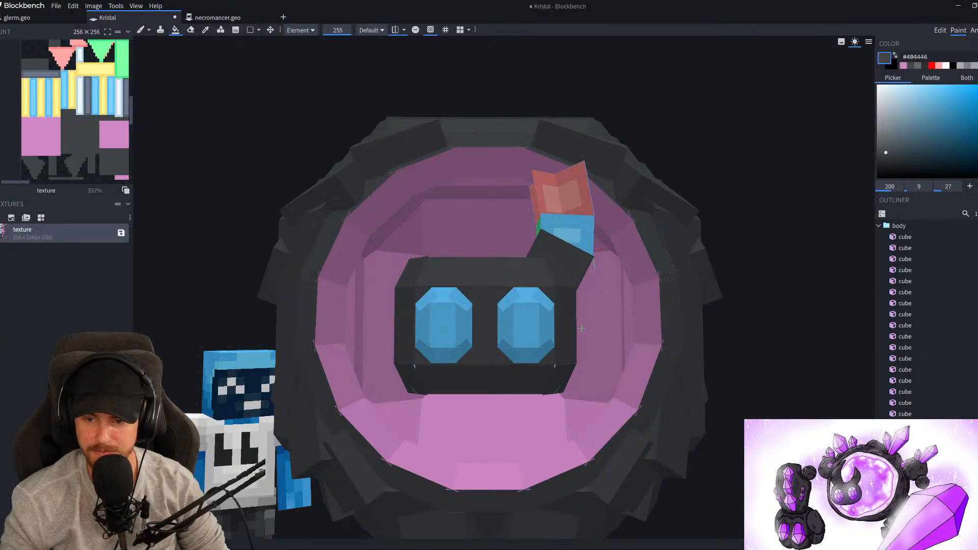
{"action": "left_click_drag", "start_coordinate": [345, 83], "coordinate": [317, 173]}
{"action": "scroll", "coordinate": [492, 309], "scroll_direction": "up", "scroll_amount": 3}
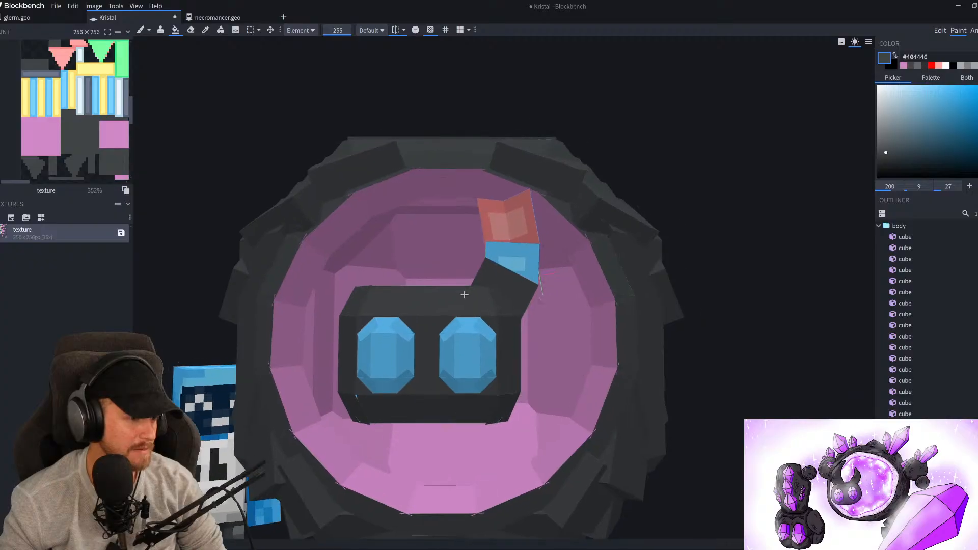
{"action": "scroll", "coordinate": [740, 246], "scroll_direction": "down", "scroll_amount": 2}
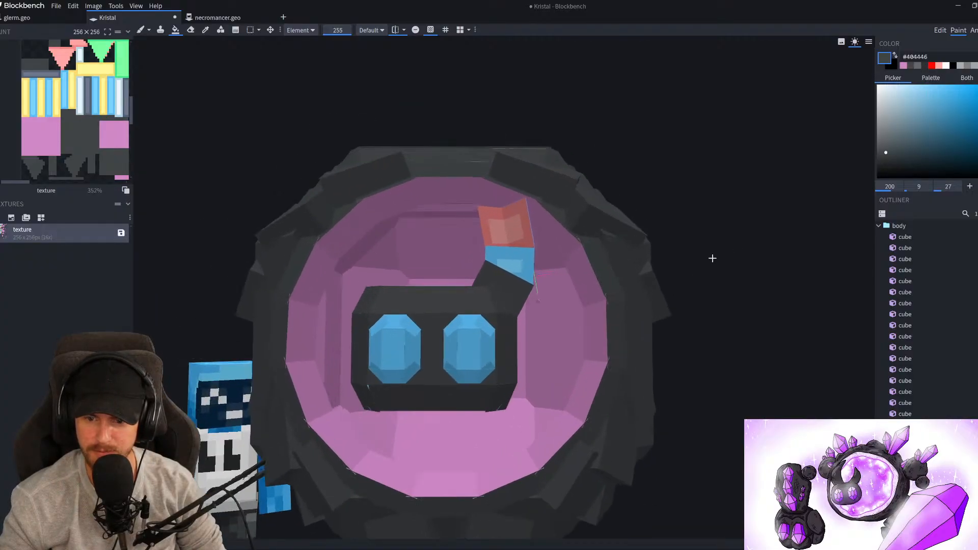
{"action": "scroll", "coordinate": [542, 277], "scroll_direction": "up", "scroll_amount": 3}
{"action": "left_click", "coordinate": [539, 256]}
{"action": "left_click", "coordinate": [525, 193]}
{"action": "left_click", "coordinate": [503, 196]}
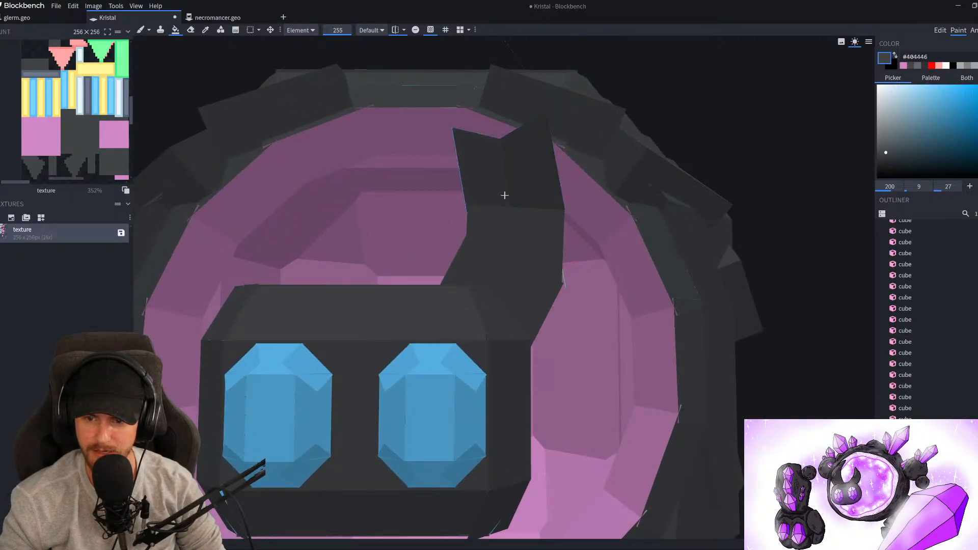
Examine the horn's crossed tip planes from the front and the side
{"action": "scroll", "coordinate": [485, 257], "scroll_direction": "down", "scroll_amount": 3}
{"action": "scroll", "coordinate": [486, 267], "scroll_direction": "up", "scroll_amount": 2}
{"action": "scroll", "coordinate": [486, 267], "scroll_direction": "up", "scroll_amount": 3}
{"action": "key", "text": "e"}
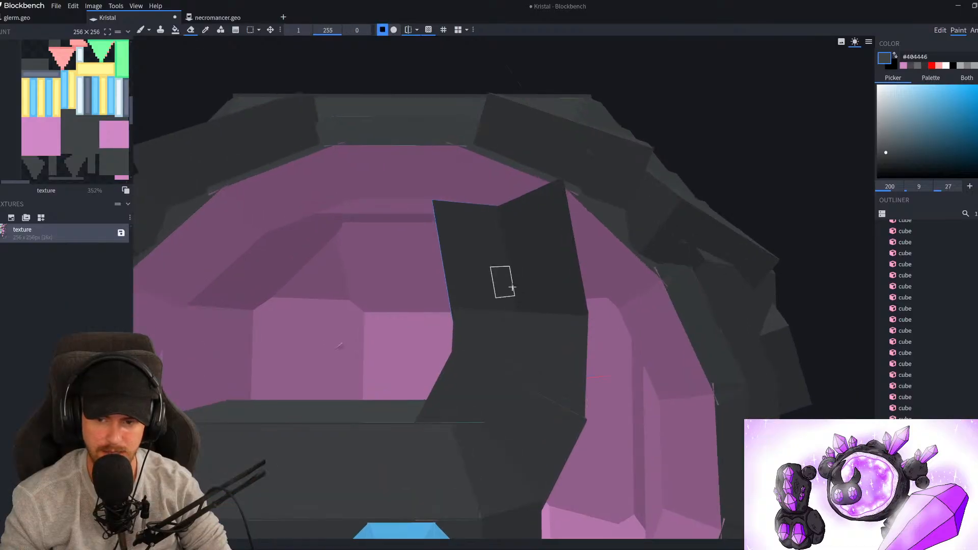
{"action": "scroll", "coordinate": [673, 343], "scroll_direction": "down", "scroll_amount": 3}
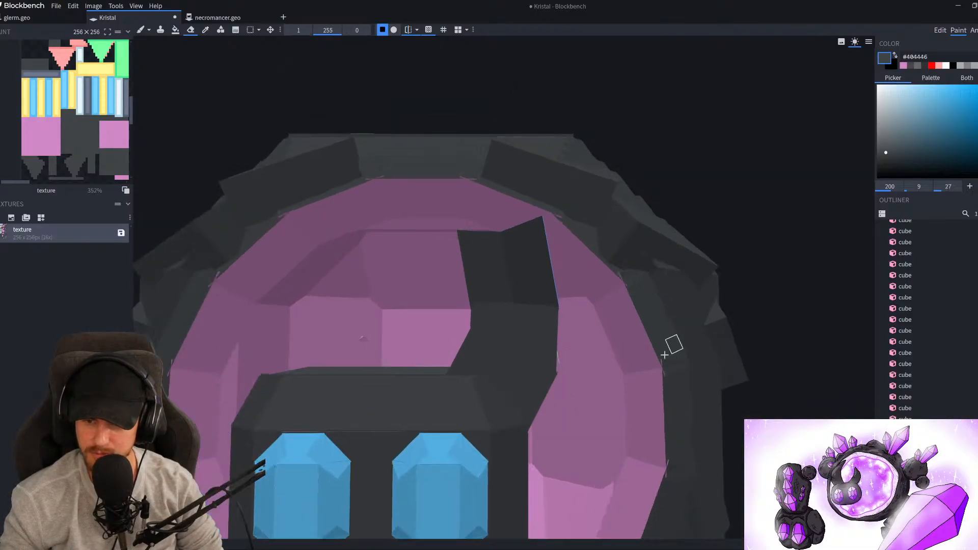
{"action": "mouse_move", "coordinate": [749, 208]}
{"action": "left_mouse_down"}
{"action": "mouse_move", "coordinate": [592, 259]}
{"action": "mouse_move", "coordinate": [277, 135]}
{"action": "mouse_move", "coordinate": [352, 250]}
{"action": "left_mouse_up"}
{"action": "left_click", "coordinate": [175, 31]}
{"action": "left_click", "coordinate": [301, 31]}
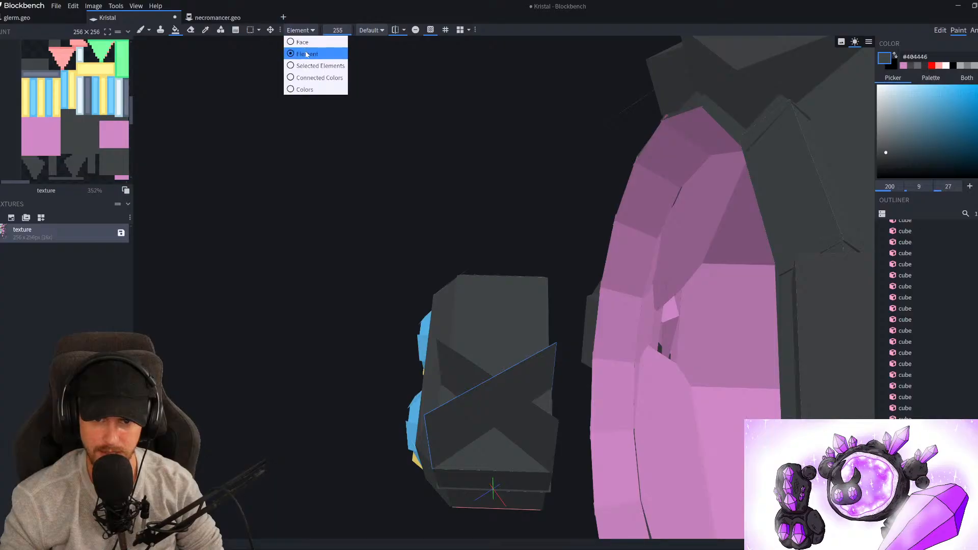
{"action": "scroll", "coordinate": [483, 401], "scroll_direction": "down", "scroll_amount": 3}
{"action": "left_click_drag", "start_coordinate": [300, 320], "coordinate": [367, 355]}
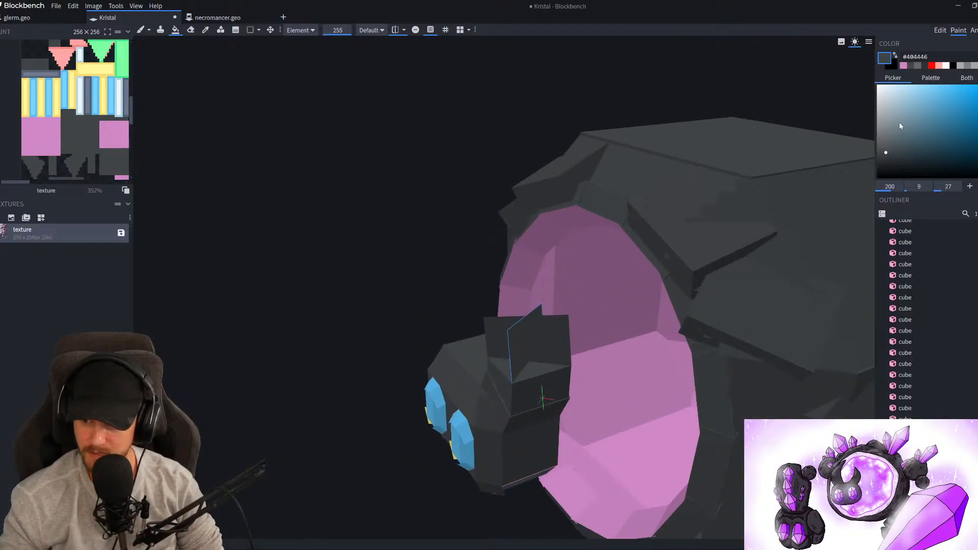
Examine in Edit mode how the crossed tip planes sit on the upper horn segment
{"action": "left_click", "coordinate": [973, 30]}
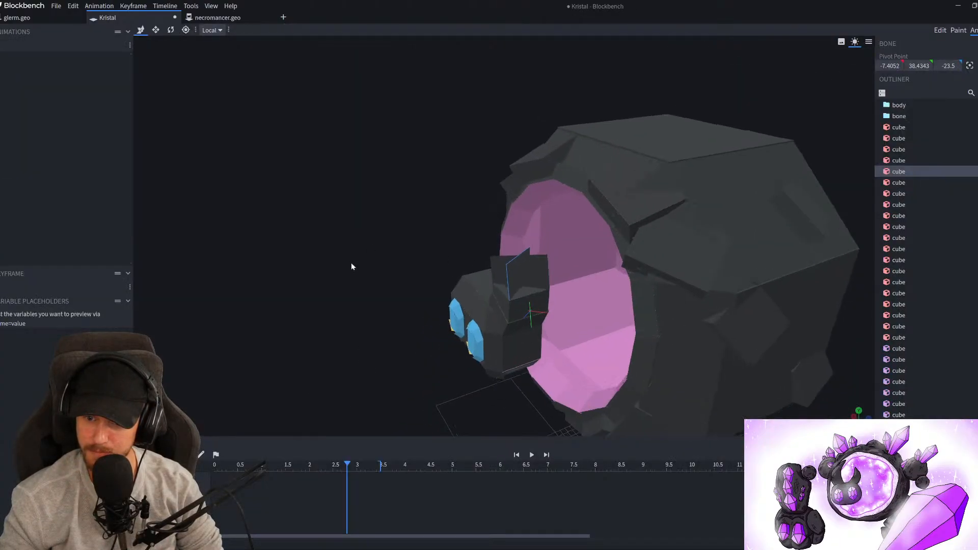
{"action": "scroll", "coordinate": [350, 266], "scroll_direction": "up", "scroll_amount": 3}
{"action": "left_click", "coordinate": [940, 30]}
{"action": "scroll", "coordinate": [627, 323], "scroll_direction": "up", "scroll_amount": 2}
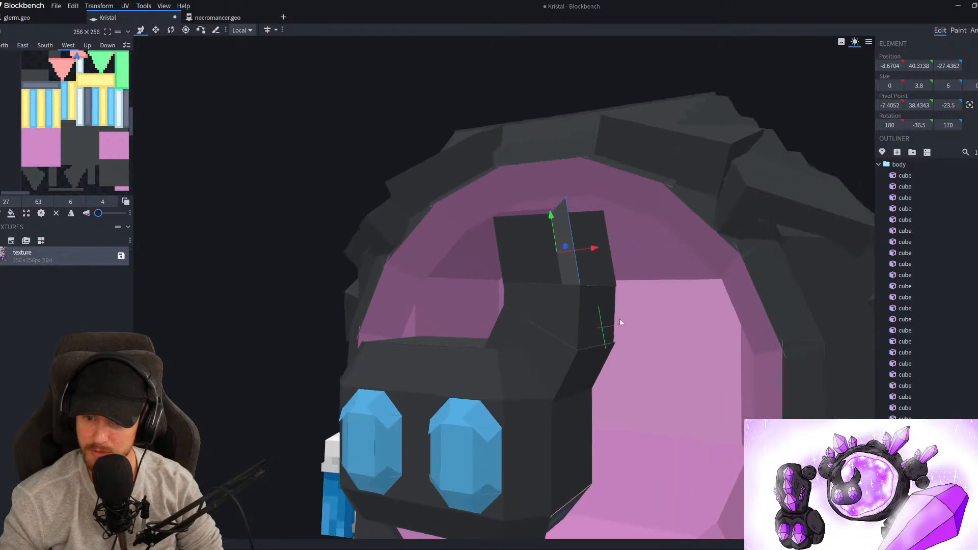
{"action": "scroll", "coordinate": [626, 321], "scroll_direction": "up", "scroll_amount": 2}
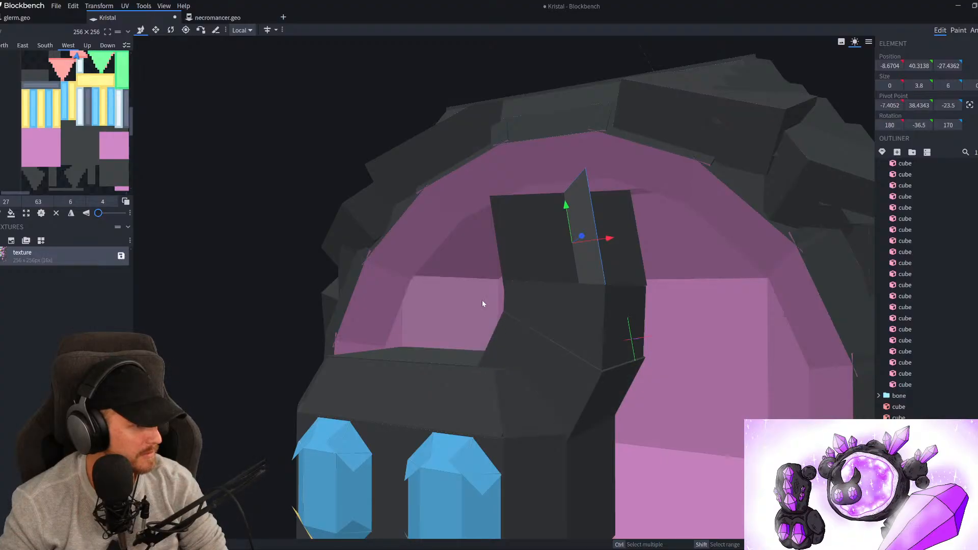
{"action": "left_click_drag", "start_coordinate": [499, 289], "coordinate": [411, 318]}
{"action": "key", "text": "s"}
{"action": "left_click_drag", "start_coordinate": [477, 378], "coordinate": [255, 234]}
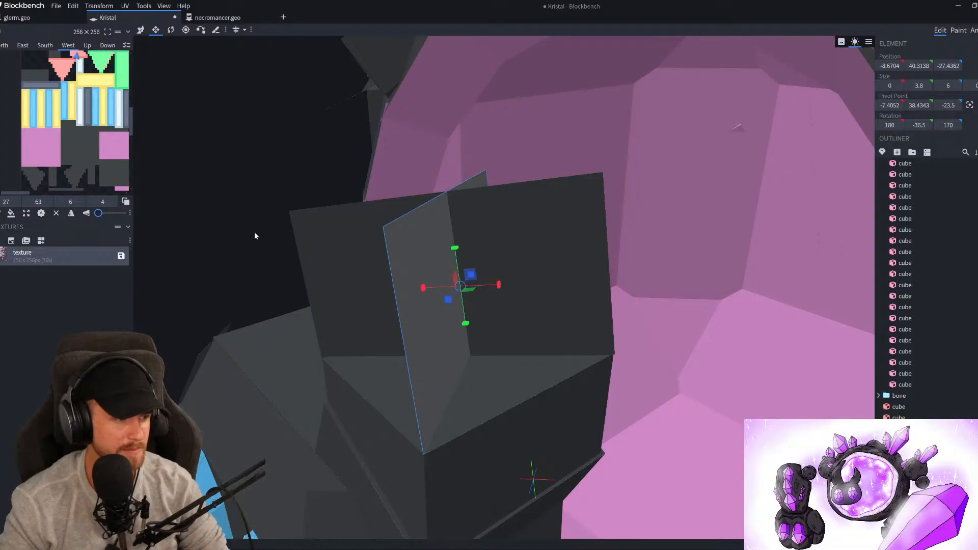
{"action": "left_click_drag", "start_coordinate": [249, 237], "coordinate": [346, 375]}
{"action": "scroll", "coordinate": [345, 374], "scroll_direction": "down", "scroll_amount": 6}
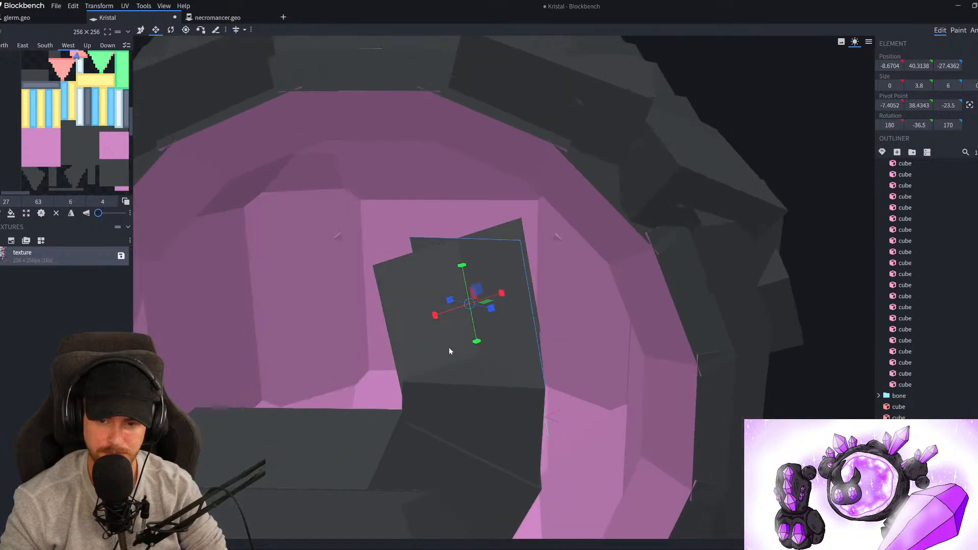
{"action": "left_click_drag", "start_coordinate": [839, 187], "coordinate": [889, 104]}
Set the Fill tool's scope to Face in Paint mode and try it on the horn's outer tip plane
{"action": "left_click", "coordinate": [959, 30]}
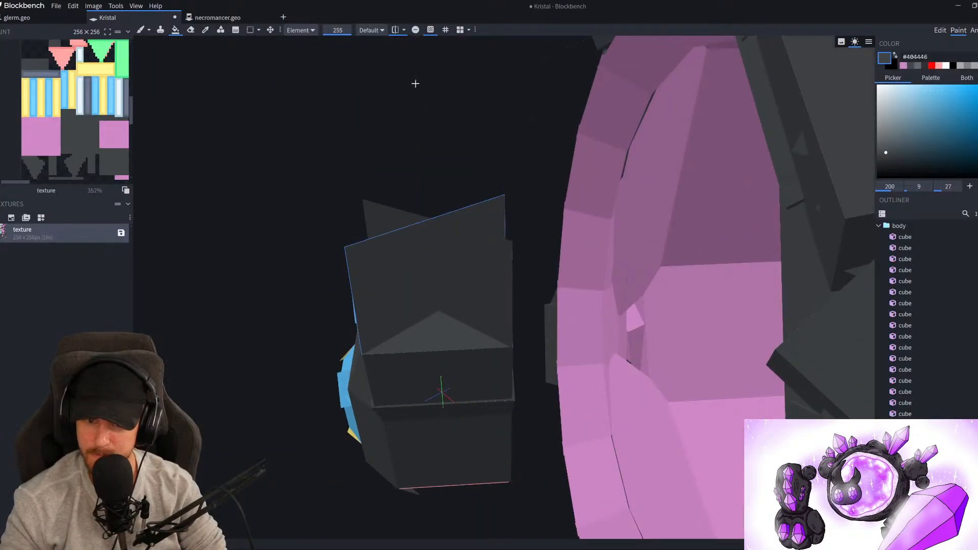
{"action": "left_click_drag", "start_coordinate": [422, 82], "coordinate": [253, 60]}
{"action": "left_click_drag", "start_coordinate": [341, 60], "coordinate": [347, 72]}
{"action": "left_click", "coordinate": [302, 31]}
{"action": "left_click", "coordinate": [303, 41]}
{"action": "scroll", "coordinate": [405, 57], "scroll_direction": "up", "scroll_amount": 2}
{"action": "scroll", "coordinate": [404, 63], "scroll_direction": "up", "scroll_amount": 1}
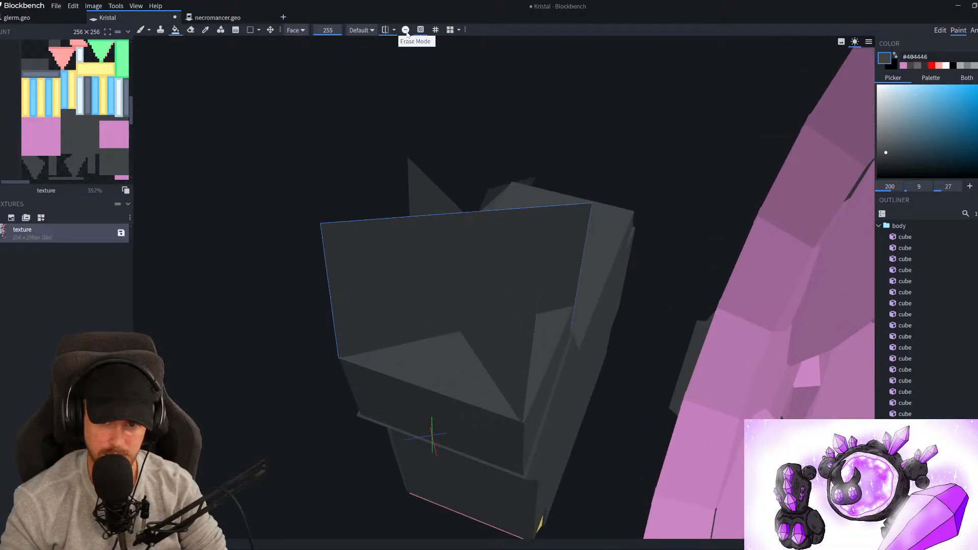
{"action": "scroll", "coordinate": [510, 219], "scroll_direction": "up", "scroll_amount": 3}
{"action": "left_click", "coordinate": [521, 228]}
{"action": "key", "text": "ctrl+z"}
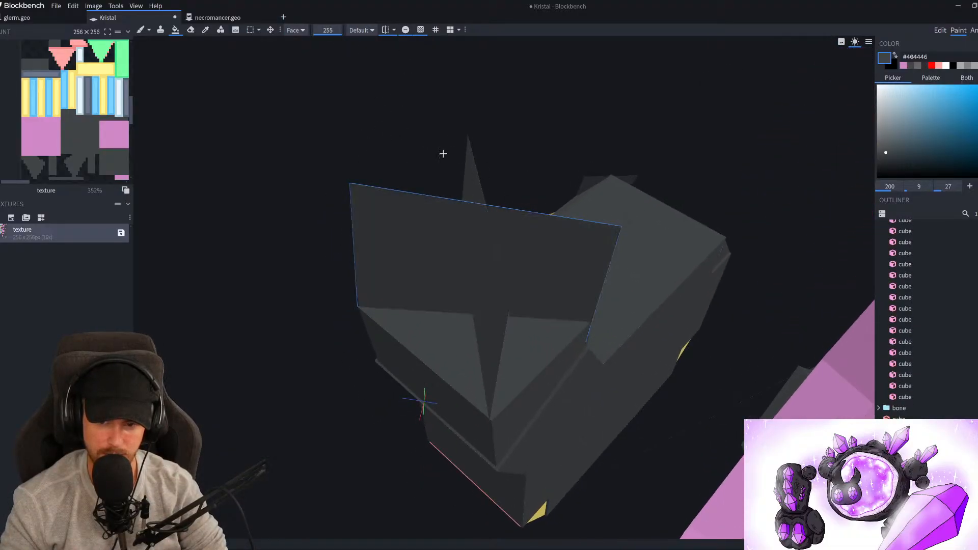
Apply the single-face fill to the other crossed tip plane of the horn
{"action": "scroll", "coordinate": [498, 107], "scroll_direction": "up", "scroll_amount": 2}
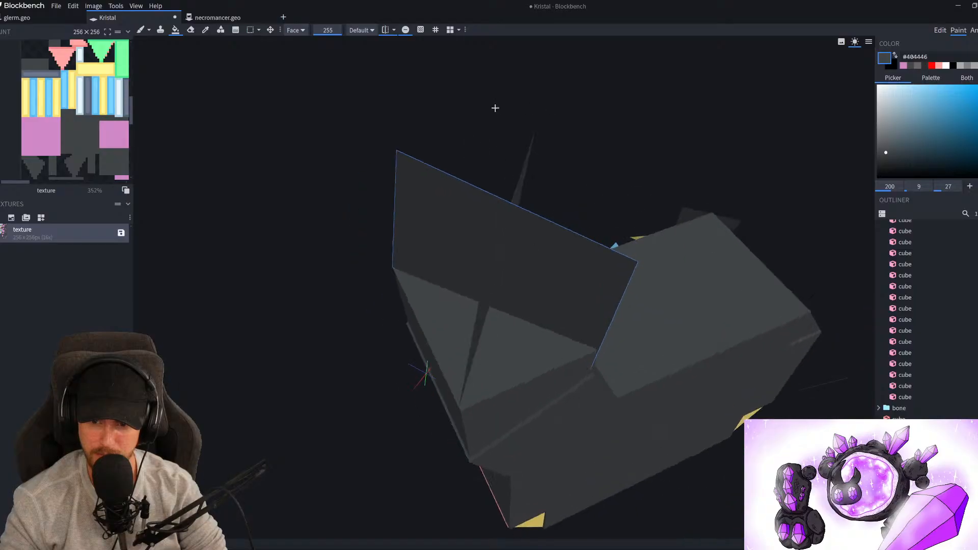
{"action": "scroll", "coordinate": [513, 247], "scroll_direction": "up", "scroll_amount": 2}
{"action": "right_click_drag", "start_coordinate": [514, 263], "coordinate": [491, 324]}
{"action": "scroll", "coordinate": [535, 272], "scroll_direction": "up", "scroll_amount": 2}
{"action": "left_click", "coordinate": [538, 268]}
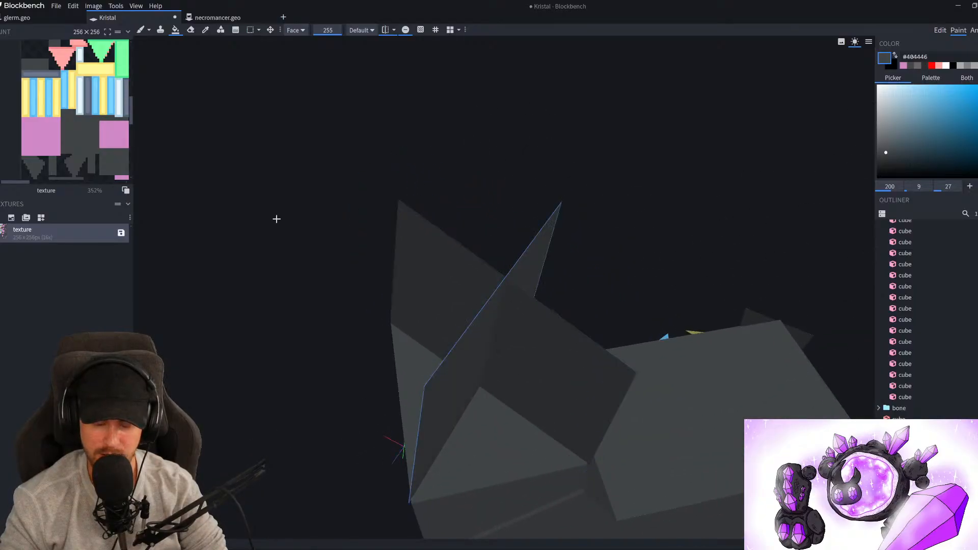
{"action": "left_click_drag", "start_coordinate": [192, 260], "coordinate": [451, 206]}
{"action": "scroll", "coordinate": [451, 207], "scroll_direction": "down", "scroll_amount": 6}
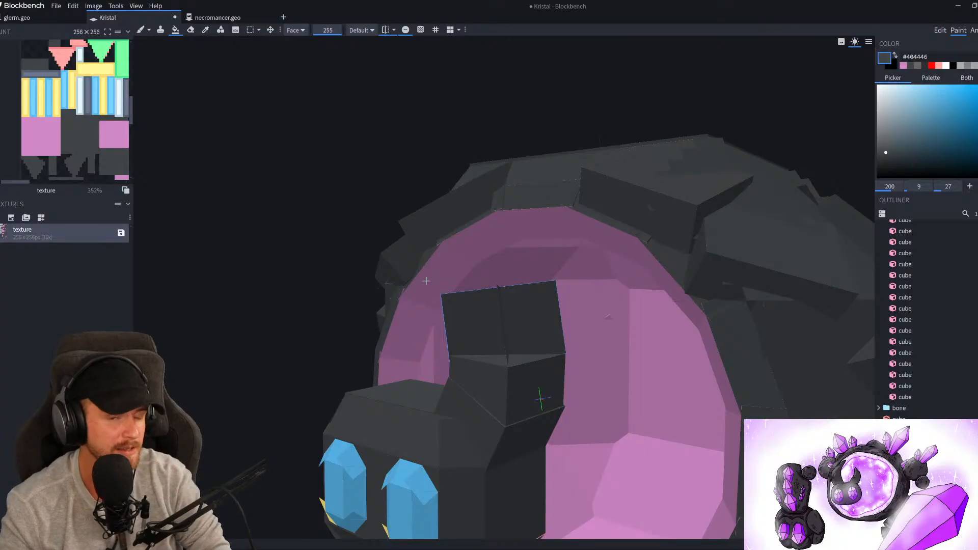
{"action": "scroll", "coordinate": [299, 411], "scroll_direction": "up", "scroll_amount": 2}
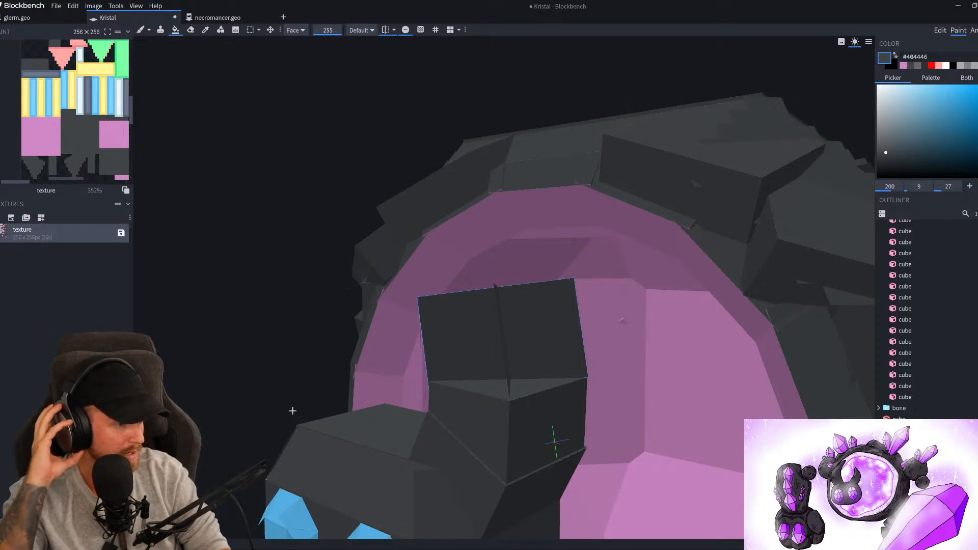
{"action": "scroll", "coordinate": [361, 323], "scroll_direction": "up", "scroll_amount": 4}
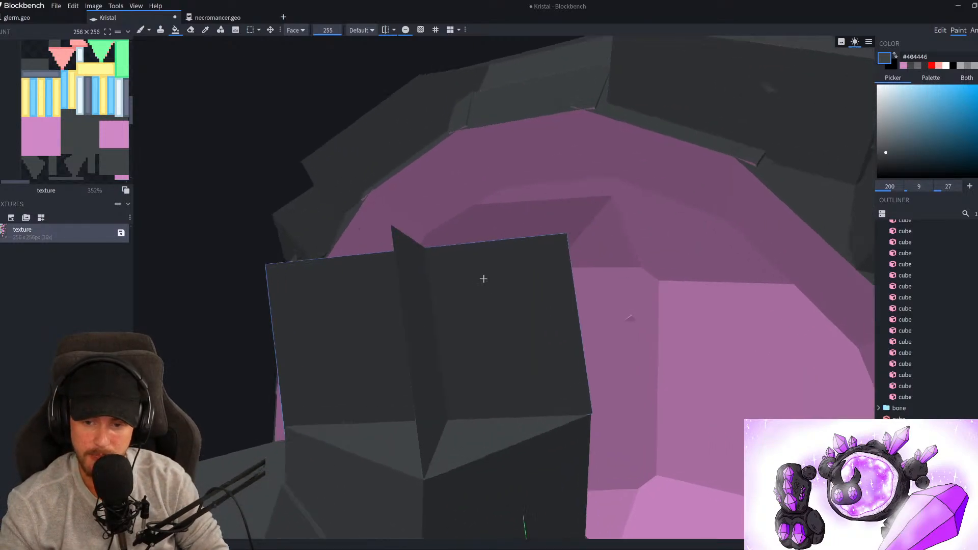
Erase one upper corner of the horn's tip planes in a stepped pattern with the 1-pixel eraser
{"action": "key", "text": "Tab"}
{"action": "left_click_drag", "start_coordinate": [500, 263], "coordinate": [545, 261]}
{"action": "left_click_drag", "start_coordinate": [541, 306], "coordinate": [557, 345]}
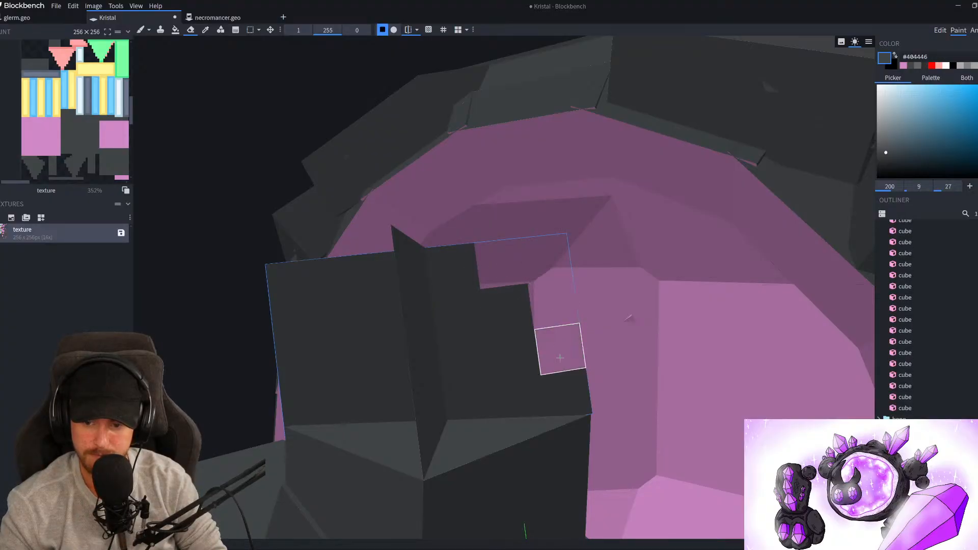
{"action": "mouse_move", "coordinate": [349, 280]}
{"action": "left_mouse_down"}
{"action": "mouse_move", "coordinate": [301, 332]}
{"action": "mouse_move", "coordinate": [247, 343]}
{"action": "mouse_move", "coordinate": [516, 312]}
{"action": "left_mouse_up"}
{"action": "mouse_move", "coordinate": [511, 255]}
{"action": "left_mouse_down"}
{"action": "mouse_move", "coordinate": [548, 245]}
{"action": "mouse_move", "coordinate": [566, 368]}
{"action": "left_mouse_up"}
Erase the opposite upper corner of the horn's tip plane in matching steps to taper the tip
{"action": "left_click_drag", "start_coordinate": [734, 176], "coordinate": [805, 152]}
{"action": "left_click", "coordinate": [436, 269]}
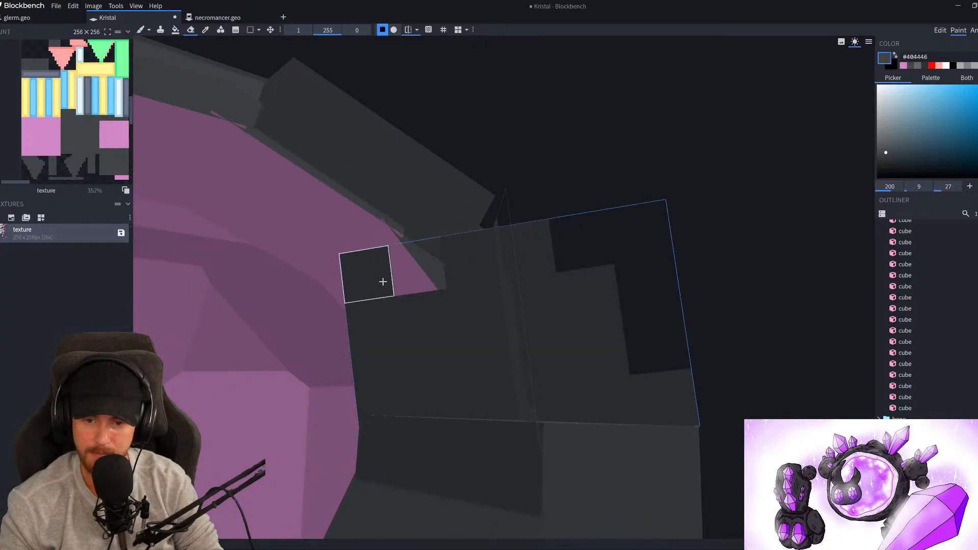
{"action": "left_click", "coordinate": [382, 280]}
{"action": "left_click", "coordinate": [387, 316]}
{"action": "left_click", "coordinate": [389, 358]}
Examine the horn's stepped tip against the head and rocky body from the front
{"action": "scroll", "coordinate": [683, 321], "scroll_direction": "down", "scroll_amount": 8}
{"action": "scroll", "coordinate": [682, 322], "scroll_direction": "down", "scroll_amount": 10}
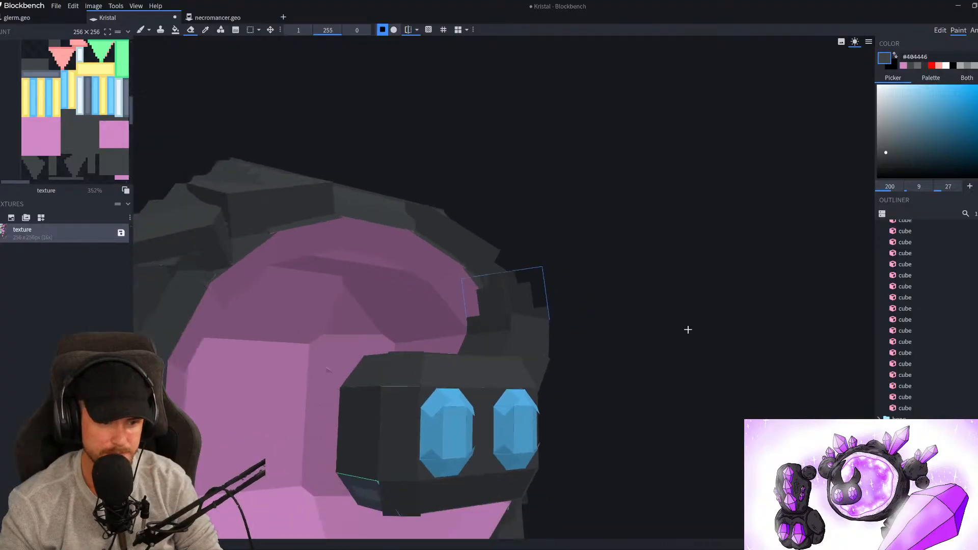
{"action": "left_click_drag", "start_coordinate": [634, 343], "coordinate": [630, 374]}
{"action": "scroll", "coordinate": [917, 448], "scroll_direction": "down", "scroll_amount": 10}
{"action": "left_click", "coordinate": [917, 479]}
{"action": "scroll", "coordinate": [663, 347], "scroll_direction": "up", "scroll_amount": 3}
{"action": "left_click_drag", "start_coordinate": [693, 323], "coordinate": [551, 212]}
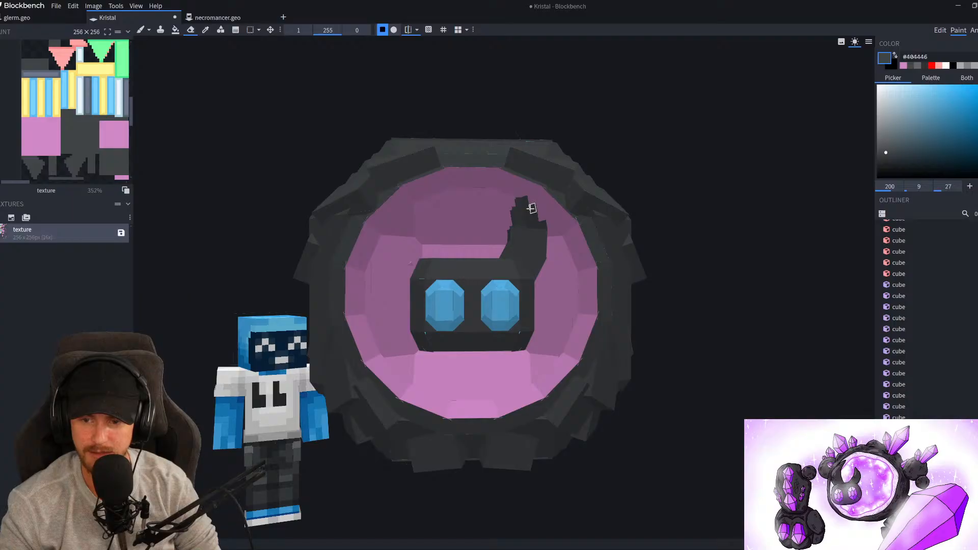
{"action": "scroll", "coordinate": [530, 209], "scroll_direction": "up", "scroll_amount": 4}
{"action": "left_click", "coordinate": [629, 175]}
{"action": "scroll", "coordinate": [680, 256], "scroll_direction": "down", "scroll_amount": 4}
{"action": "scroll", "coordinate": [725, 264], "scroll_direction": "up", "scroll_amount": 2}
Duplicate the horn's segments and tip planes in Edit mode and flip the copy on X to the other side of the head
{"action": "left_click", "coordinate": [938, 30]}
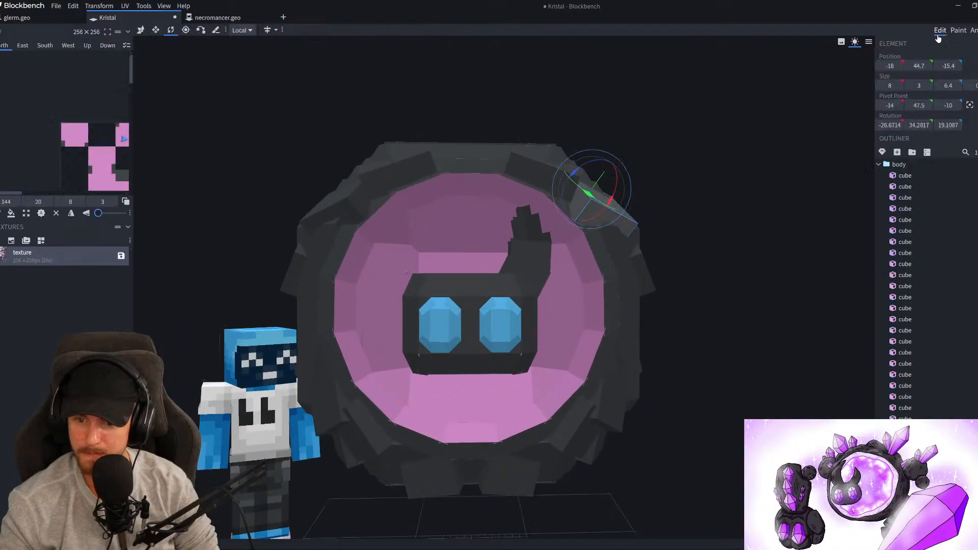
{"action": "left_click", "coordinate": [520, 271]}
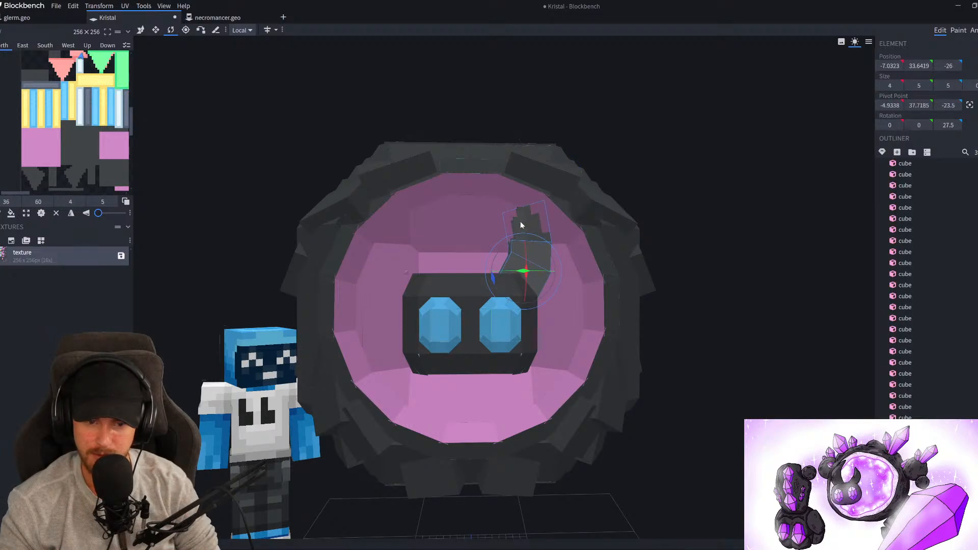
{"action": "key", "text": "v"}
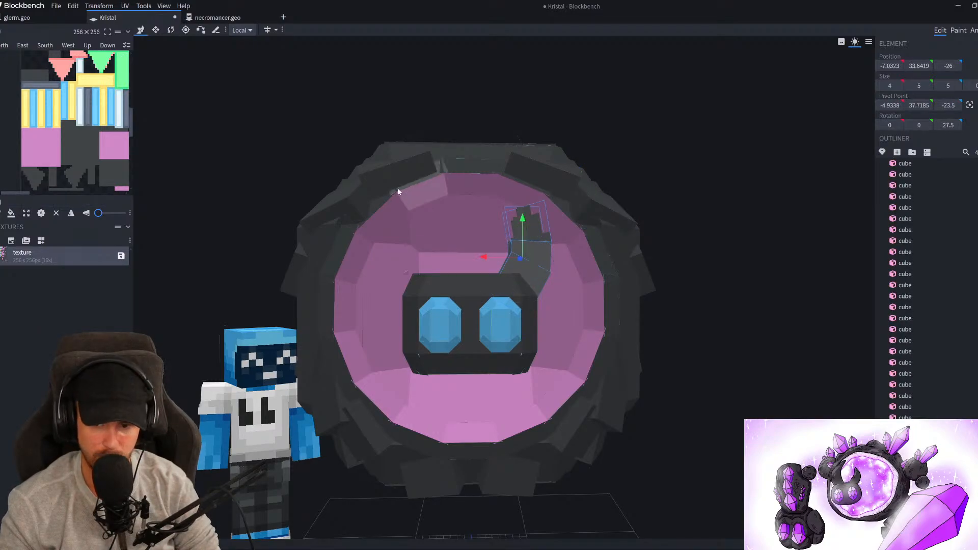
{"action": "left_click", "coordinate": [96, 6]}
{"action": "mouse_move", "coordinate": [110, 39]}
{"action": "left_click", "coordinate": [162, 40]}
{"action": "scroll", "coordinate": [444, 294], "scroll_direction": "down", "scroll_amount": 2}
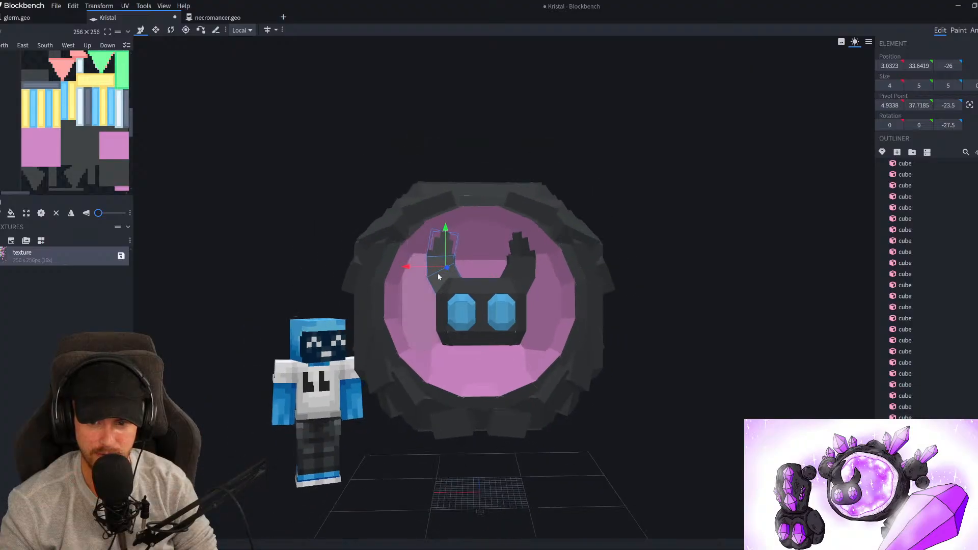
{"action": "scroll", "coordinate": [443, 295], "scroll_direction": "up", "scroll_amount": 4}
{"action": "scroll", "coordinate": [507, 298], "scroll_direction": "up", "scroll_amount": 3}
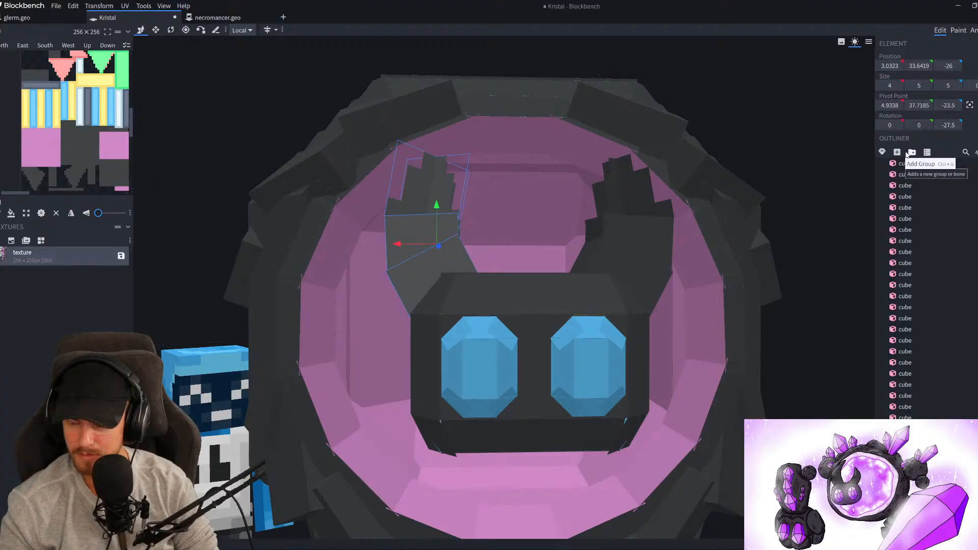
Lengthen the copied horn by scaling it up on the Y axis only with Scale Model
{"action": "left_click", "coordinate": [99, 5]}
{"action": "left_click", "coordinate": [111, 21]}
{"action": "left_click_drag", "start_coordinate": [438, 77], "coordinate": [446, 78]}
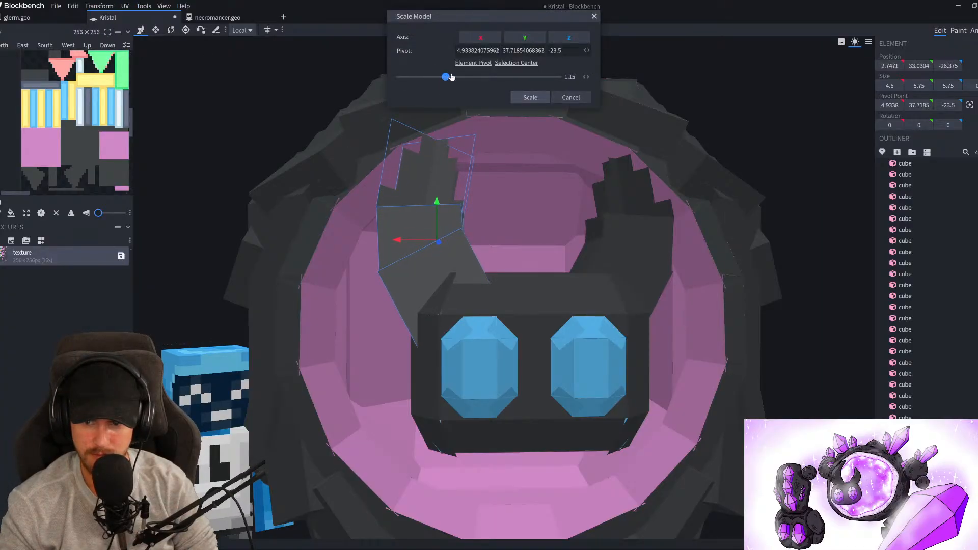
{"action": "left_click", "coordinate": [496, 37]}
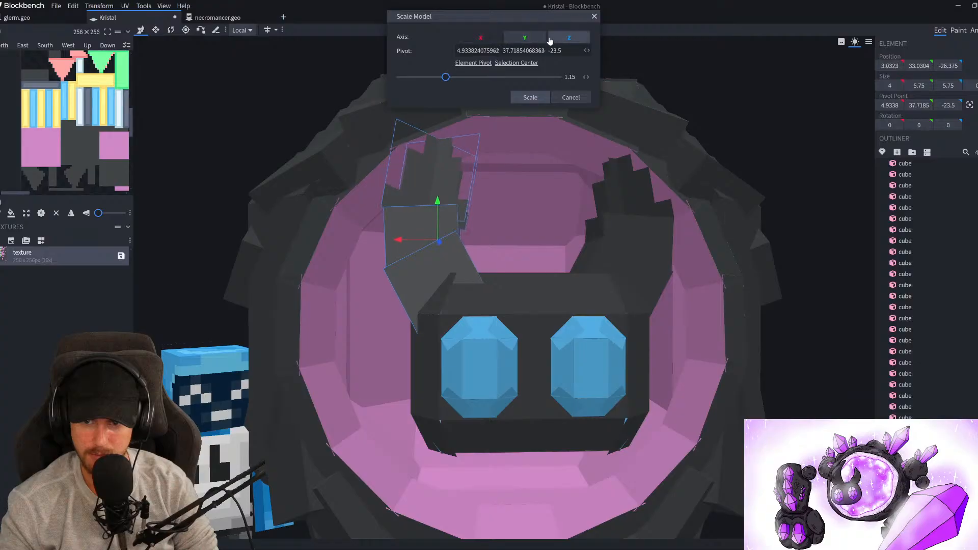
{"action": "left_click", "coordinate": [550, 39]}
{"action": "left_click_drag", "start_coordinate": [446, 77], "coordinate": [450, 79]}
{"action": "left_click", "coordinate": [530, 98]}
Scale the copied horn by 1.09 on all three axes
{"action": "left_click", "coordinate": [111, 7]}
{"action": "left_click", "coordinate": [107, 19]}
{"action": "left_click", "coordinate": [481, 37]}
{"action": "left_click", "coordinate": [570, 38]}
{"action": "left_click_drag", "start_coordinate": [440, 77], "coordinate": [443, 78]}
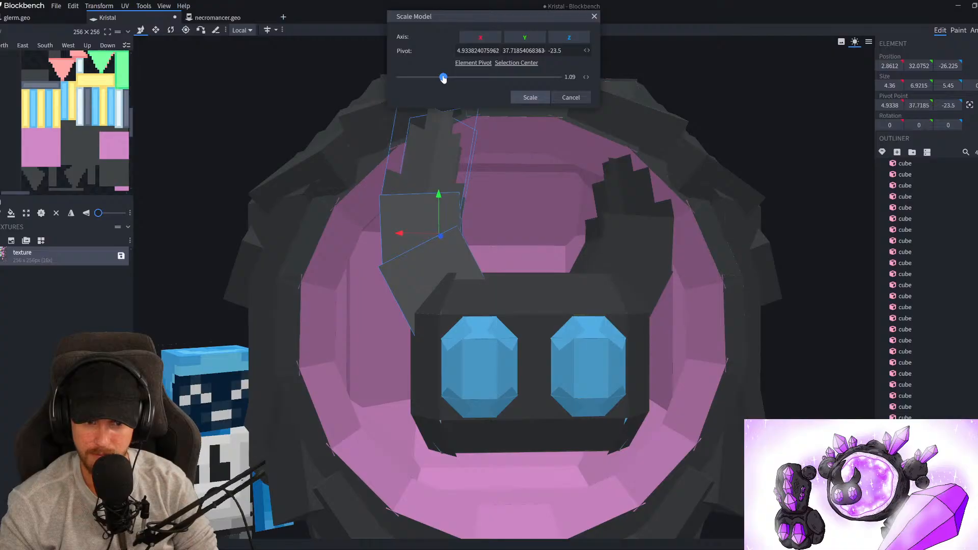
{"action": "left_click", "coordinate": [530, 97]}
Rotate the copied horn 7.5° about Z so it leans towards the middle of the head
{"action": "key", "text": "r"}
{"action": "left_click_drag", "start_coordinate": [465, 286], "coordinate": [464, 289]}
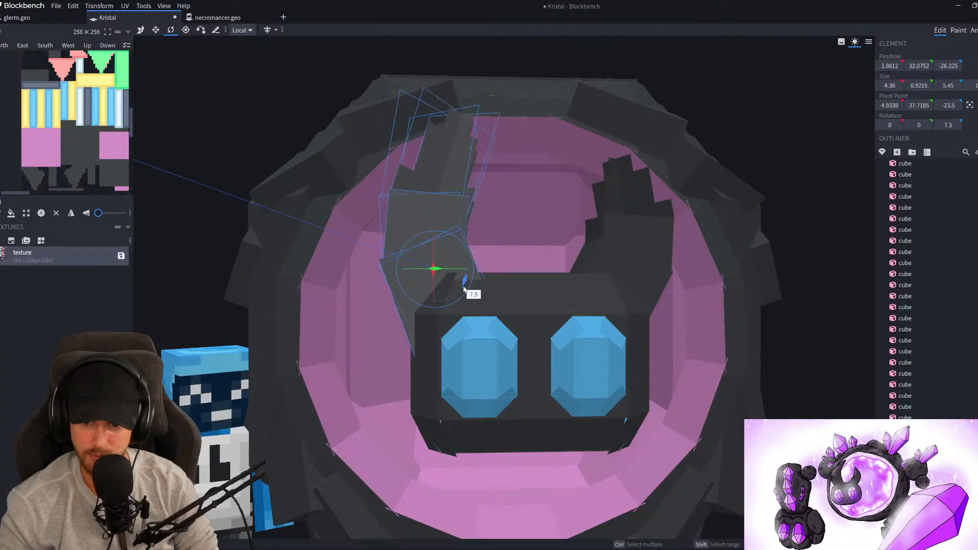
{"action": "right_click_drag", "start_coordinate": [441, 222], "coordinate": [493, 267]}
Resize the copied horn's upper segment slightly so it fits the horn's base
{"action": "left_click", "coordinate": [476, 232]}
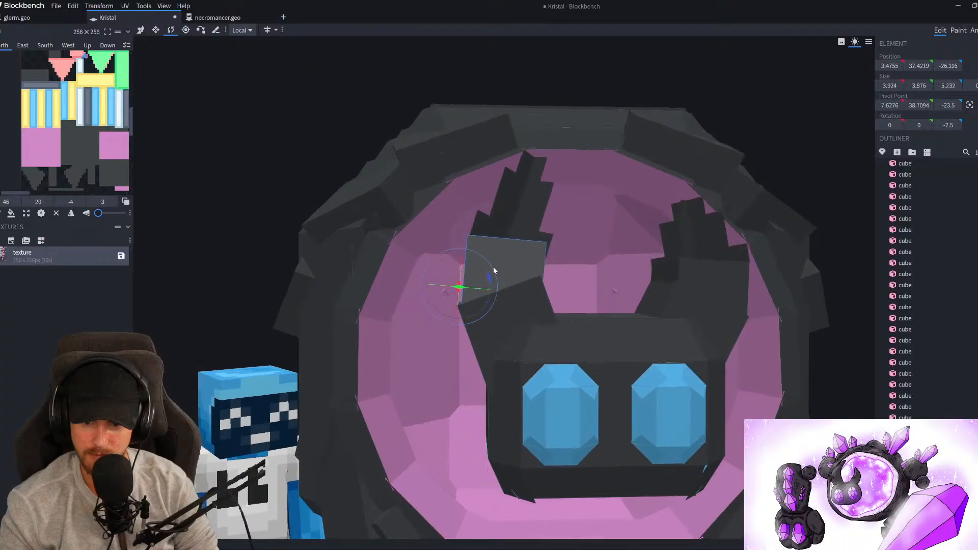
{"action": "scroll", "coordinate": [493, 266], "scroll_direction": "up", "scroll_amount": 4}
{"action": "key", "text": "s"}
{"action": "left_click_drag", "start_coordinate": [465, 275], "coordinate": [465, 277]}
{"action": "left_click_drag", "start_coordinate": [499, 317], "coordinate": [500, 294]}
{"action": "scroll", "coordinate": [501, 294], "scroll_direction": "down", "scroll_amount": 3}
Move the copied horn's crossed tip planes 0.3 outward along X and 0.05 down along Y onto the upper segment
{"action": "key", "text": "v"}
{"action": "left_click", "coordinate": [518, 197]}
{"action": "left_click_drag", "start_coordinate": [475, 195], "coordinate": [479, 294]}
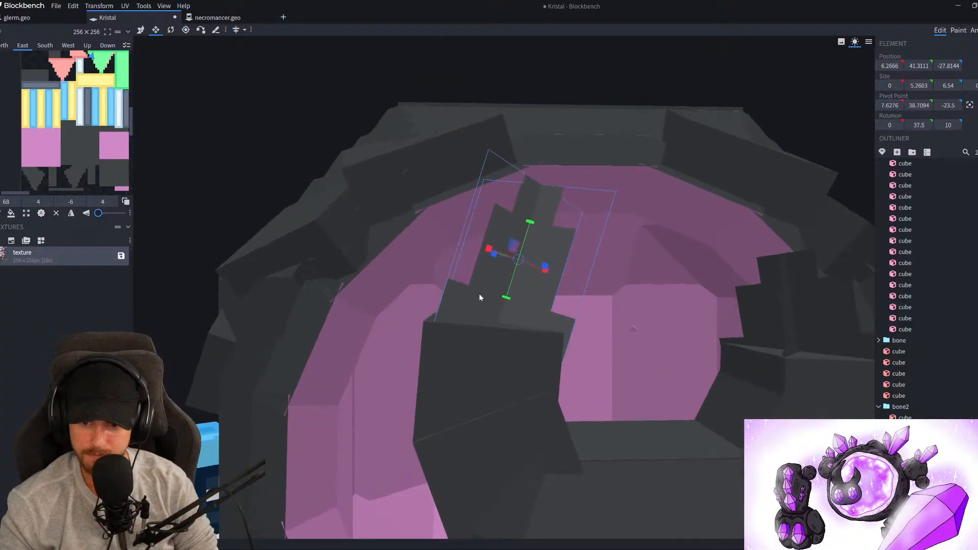
{"action": "scroll", "coordinate": [479, 295], "scroll_direction": "up", "scroll_amount": 3}
{"action": "left_click_drag", "start_coordinate": [527, 226], "coordinate": [486, 248]}
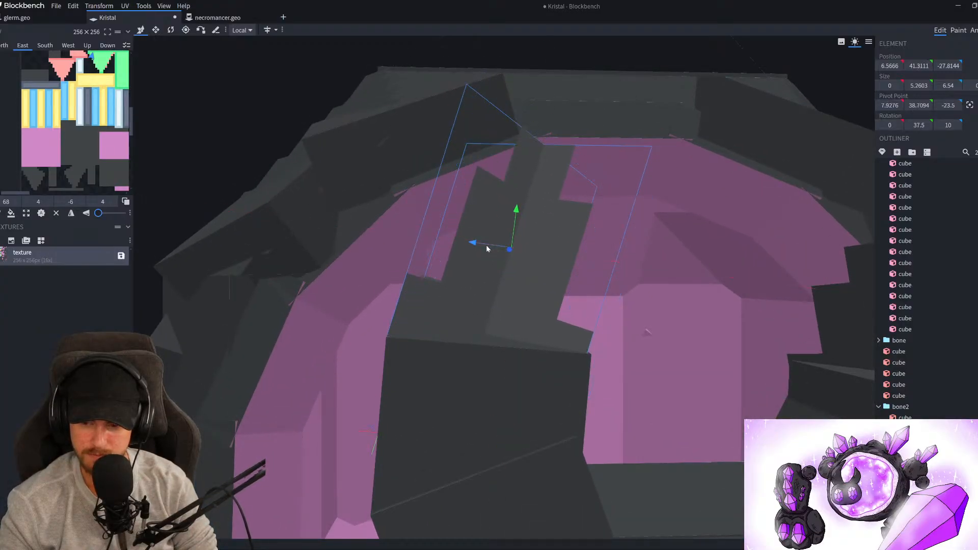
{"action": "left_click_drag", "start_coordinate": [512, 214], "coordinate": [512, 217]}
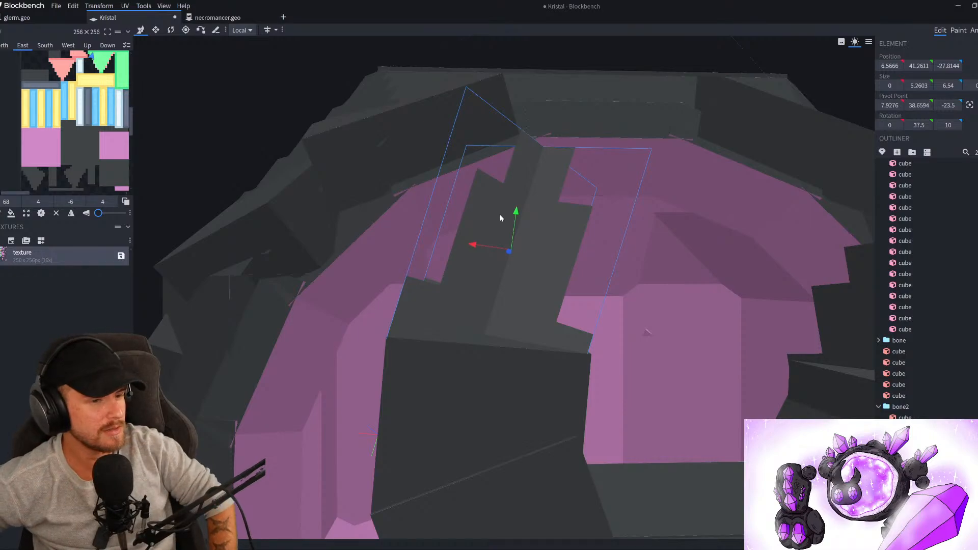
{"action": "scroll", "coordinate": [530, 276], "scroll_direction": "down", "scroll_amount": 15}
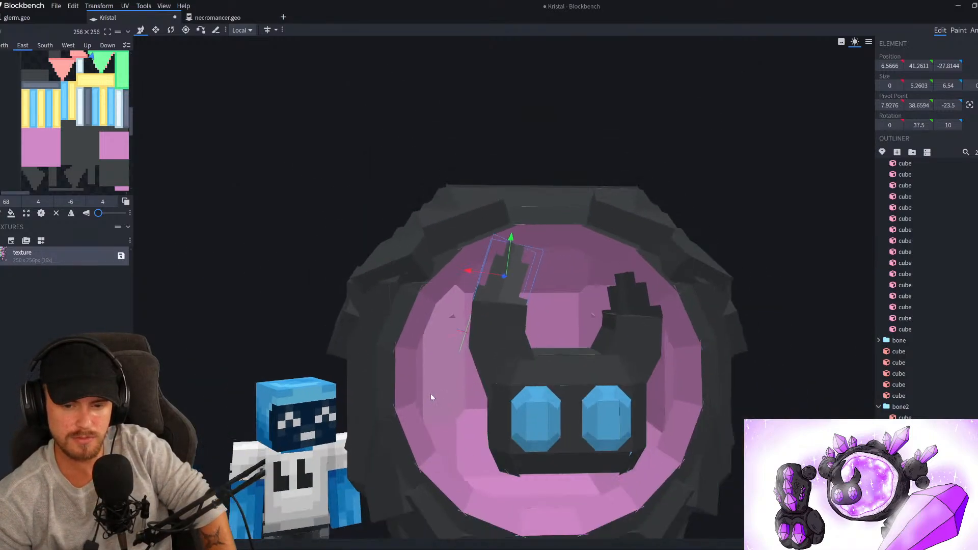
Examine the whole creature and its two horns from the front and the side against the concept art
{"action": "right_click_drag", "start_coordinate": [340, 367], "coordinate": [396, 302]}
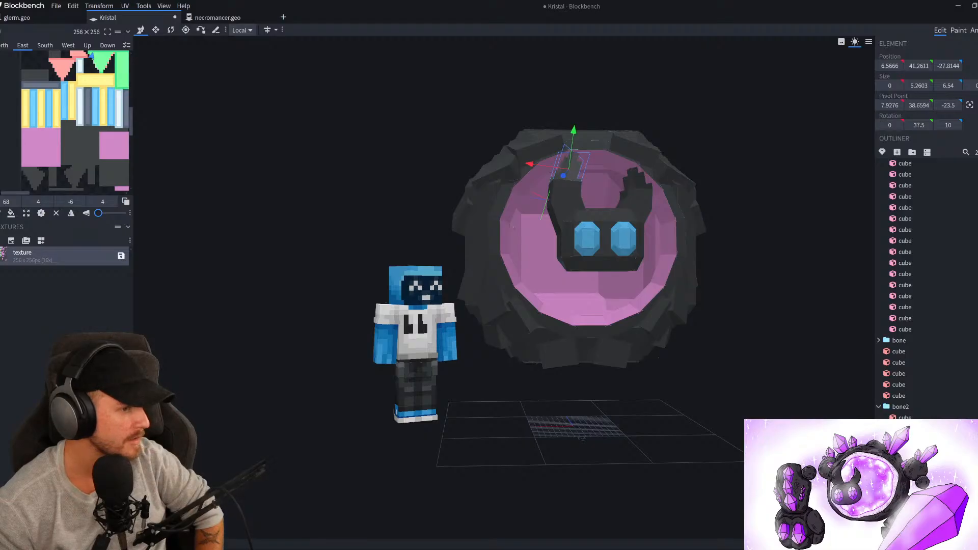
{"action": "left_click_drag", "start_coordinate": [671, 204], "coordinate": [714, 148]}
{"action": "left_click_drag", "start_coordinate": [423, 241], "coordinate": [461, 253]}
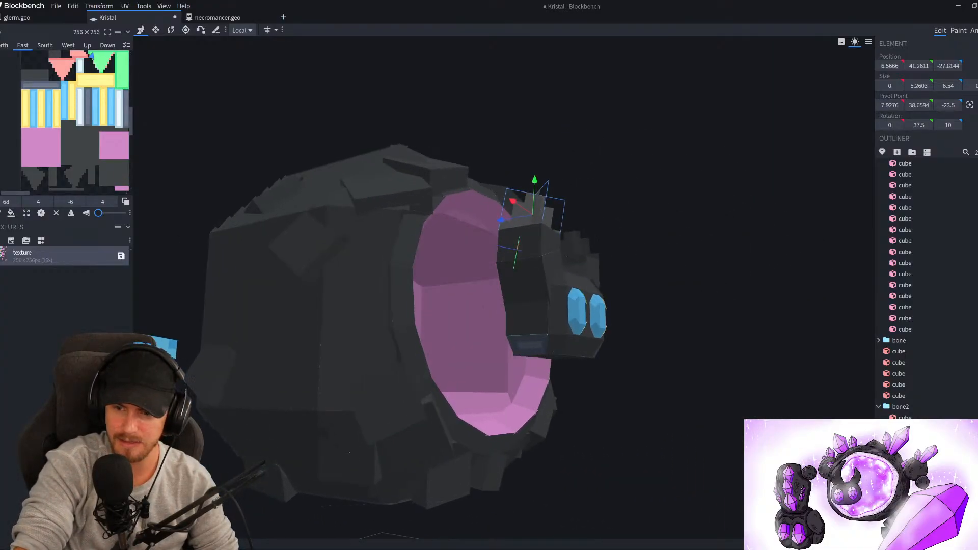
{"action": "scroll", "coordinate": [918, 357], "scroll_direction": "down", "scroll_amount": 10}
{"action": "left_click", "coordinate": [918, 484]}
{"action": "left_click_drag", "start_coordinate": [764, 379], "coordinate": [354, 420]}
{"action": "left_click_drag", "start_coordinate": [662, 380], "coordinate": [793, 369]}
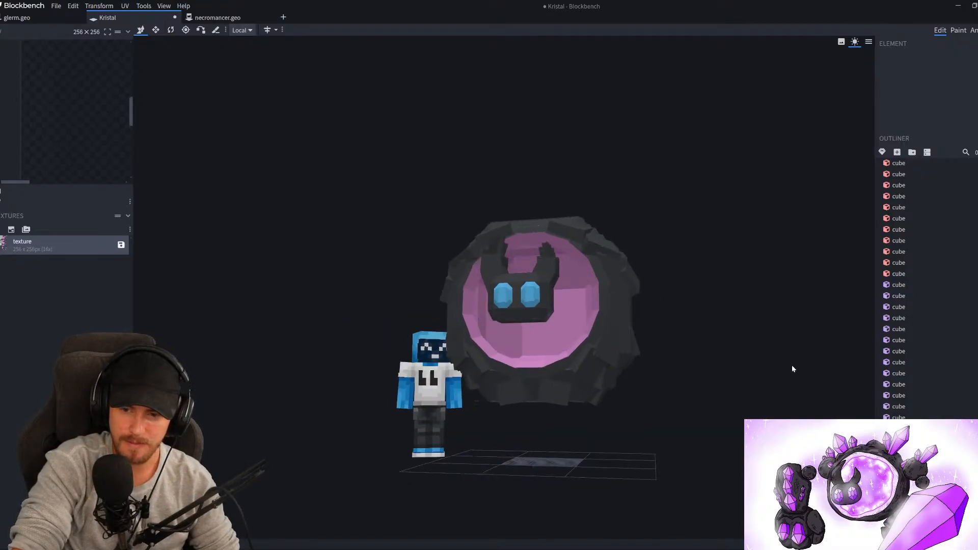
{"action": "middle_click", "coordinate": [935, 253]}
{"action": "scroll", "coordinate": [943, 244], "scroll_direction": "up", "scroll_amount": 15}
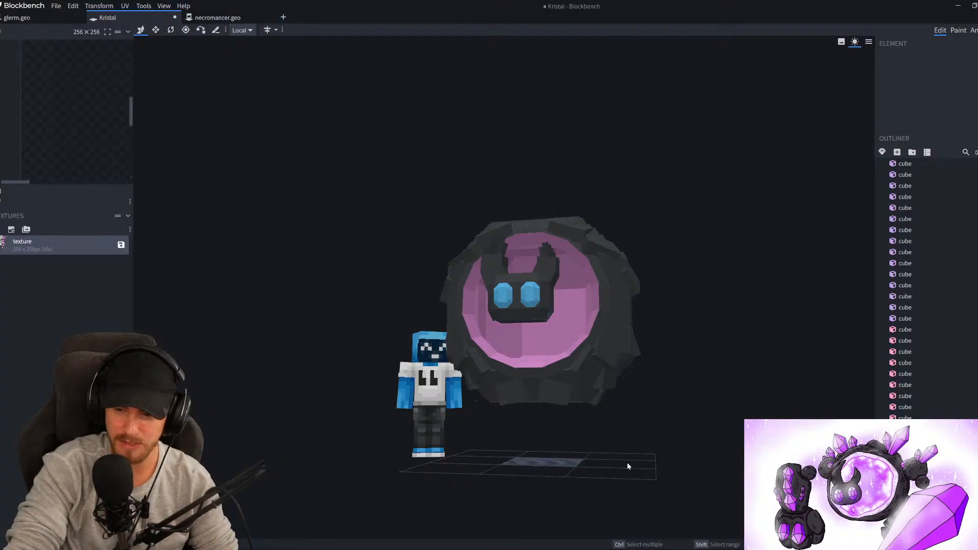
{"action": "left_click_drag", "start_coordinate": [685, 518], "coordinate": [679, 452]}
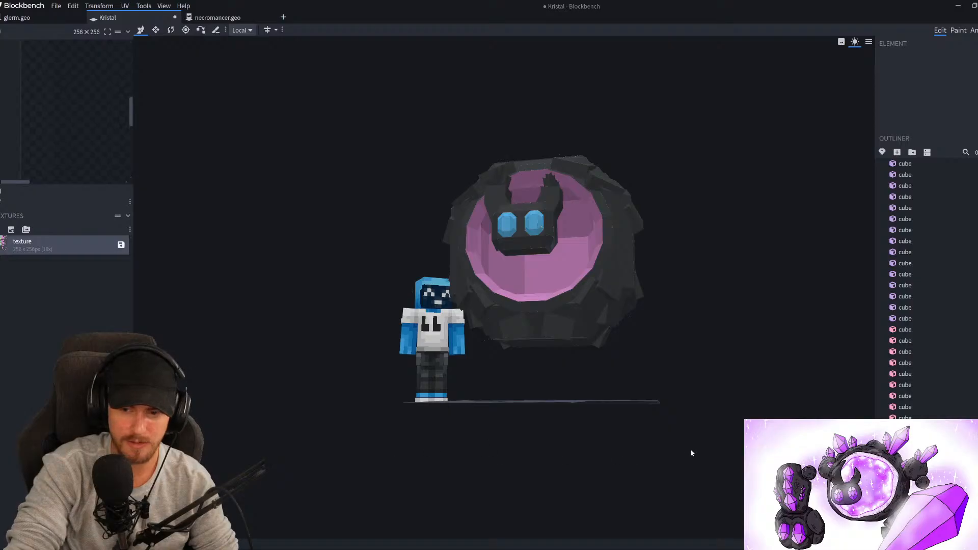
{"action": "right_click_drag", "start_coordinate": [676, 363], "coordinate": [675, 420]}
{"action": "scroll", "coordinate": [675, 421], "scroll_direction": "up", "scroll_amount": 3}
{"action": "left_click_drag", "start_coordinate": [675, 421], "coordinate": [717, 424]}
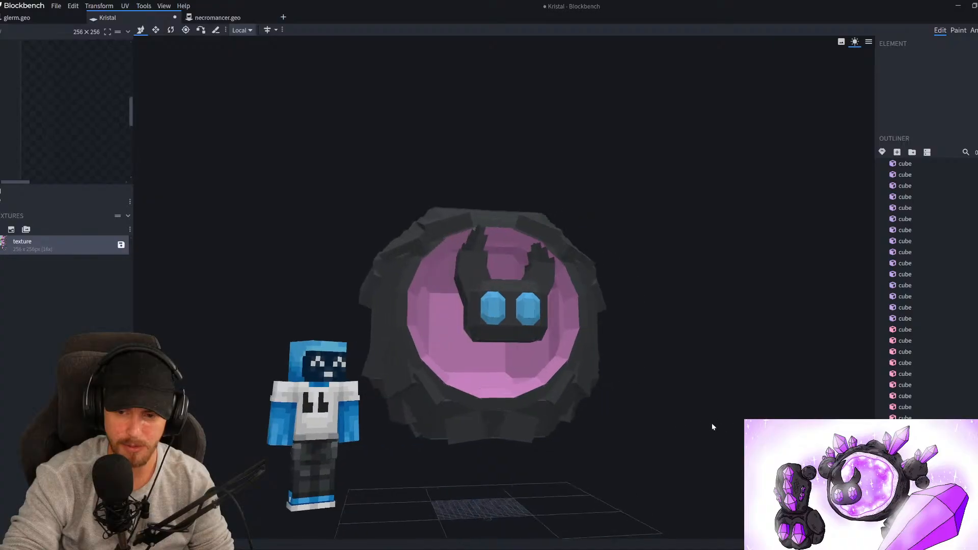
{"action": "scroll", "coordinate": [716, 426], "scroll_direction": "up", "scroll_amount": 2}
Fill the cubes of both crystal eyes with the cavity's pink #cf88c6, sampled in paint mode, using the Paint Bucket on whole elements
{"action": "left_click", "coordinate": [958, 30]}
{"action": "scroll", "coordinate": [845, 167], "scroll_direction": "up", "scroll_amount": 3}
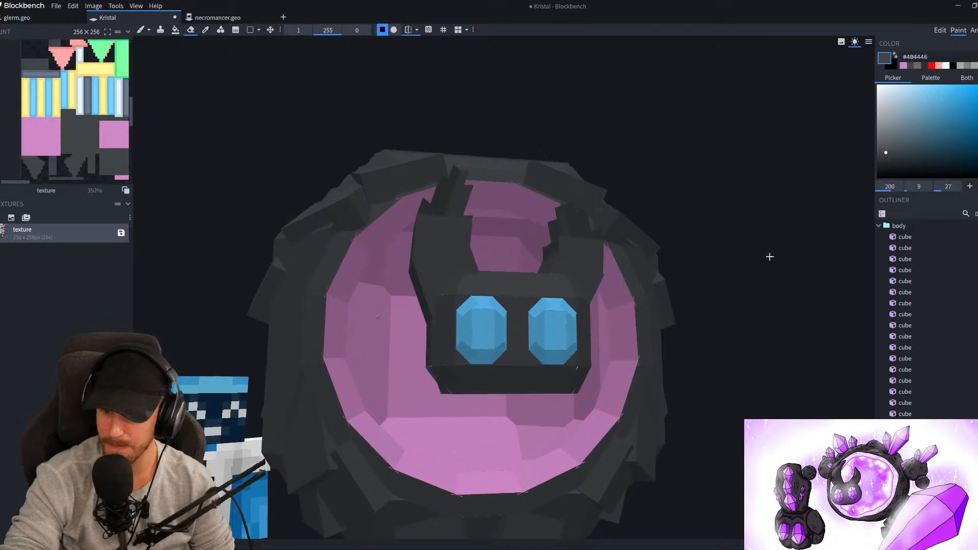
{"action": "left_click", "coordinate": [628, 322], "text": "alt"}
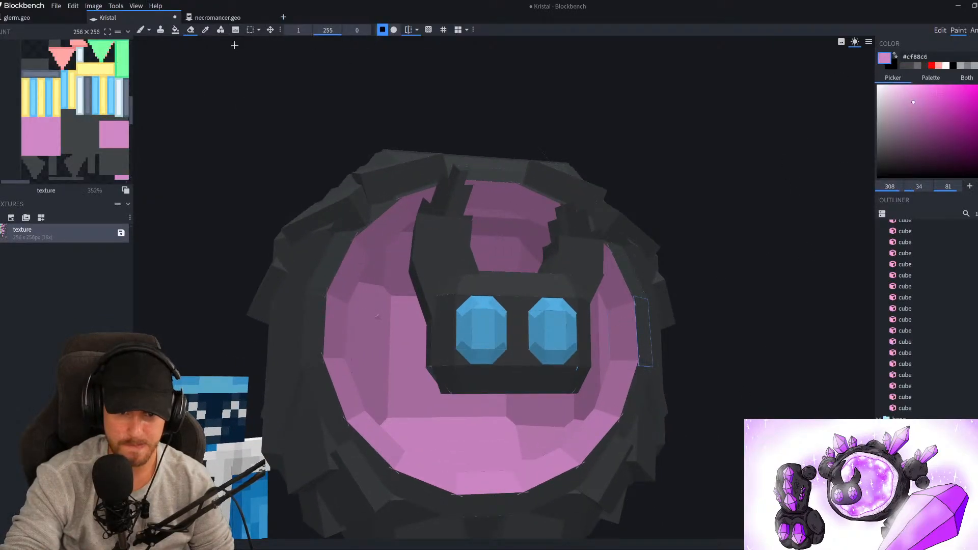
{"action": "left_click", "coordinate": [176, 30]}
{"action": "left_click", "coordinate": [298, 30]}
{"action": "left_click", "coordinate": [298, 49]}
{"action": "left_click", "coordinate": [492, 310]}
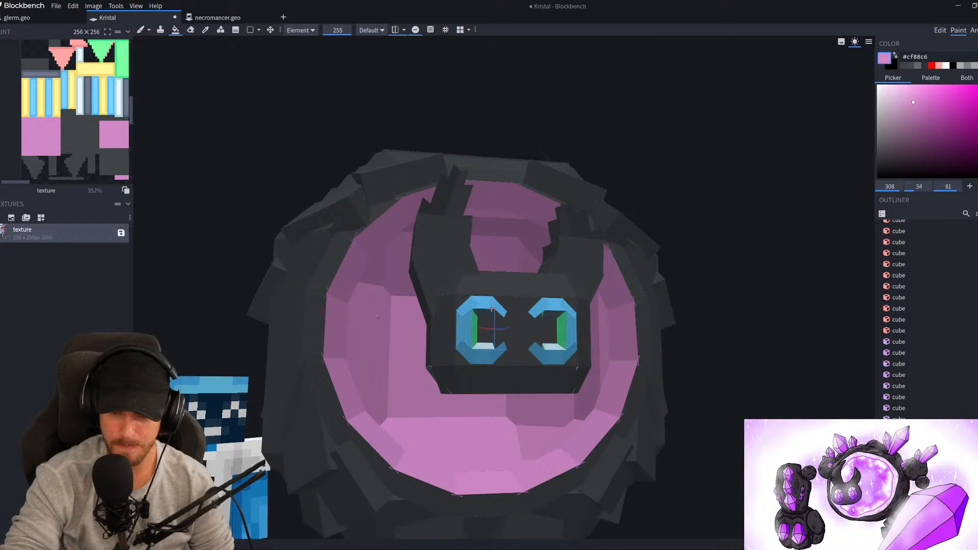
{"action": "scroll", "coordinate": [494, 352], "scroll_direction": "up", "scroll_amount": 2}
{"action": "left_click", "coordinate": [498, 357]}
{"action": "left_click", "coordinate": [497, 375]}
{"action": "left_click", "coordinate": [476, 381]}
{"action": "left_click", "coordinate": [453, 375]}
{"action": "left_click", "coordinate": [450, 345]}
{"action": "left_click", "coordinate": [453, 313]}
{"action": "left_click", "coordinate": [474, 308]}
{"action": "left_click", "coordinate": [490, 313]}
Examine the pink crystal eyes up close from the side and from a distance
{"action": "scroll", "coordinate": [651, 369], "scroll_direction": "down", "scroll_amount": 3}
{"action": "left_click_drag", "start_coordinate": [651, 369], "coordinate": [530, 387]}
{"action": "scroll", "coordinate": [301, 378], "scroll_direction": "up", "scroll_amount": 2}
{"action": "right_click_drag", "start_coordinate": [301, 377], "coordinate": [435, 374]}
{"action": "scroll", "coordinate": [435, 374], "scroll_direction": "up", "scroll_amount": 4}
{"action": "left_click_drag", "start_coordinate": [434, 374], "coordinate": [472, 393]}
{"action": "scroll", "coordinate": [463, 395], "scroll_direction": "up", "scroll_amount": 2}
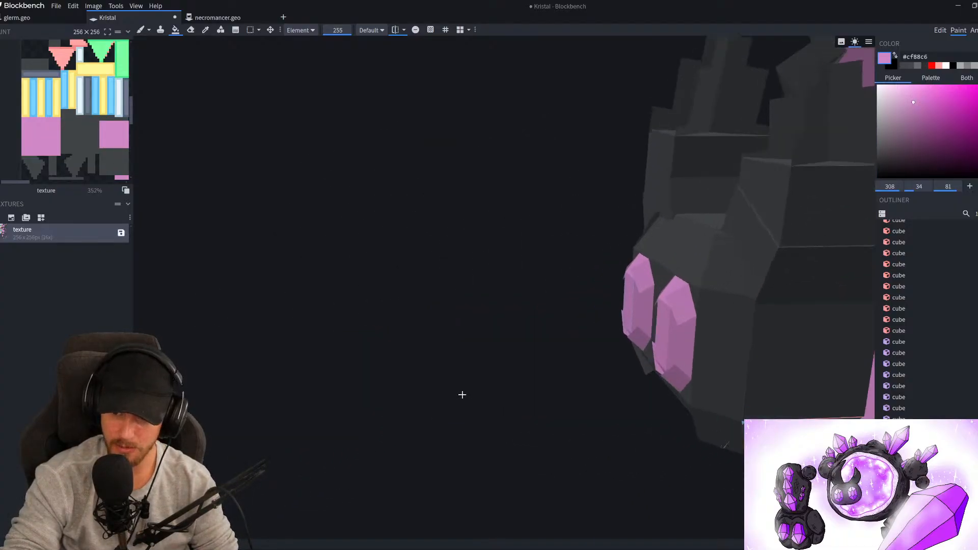
{"action": "scroll", "coordinate": [462, 395], "scroll_direction": "up", "scroll_amount": 2}
{"action": "key", "text": "e"}
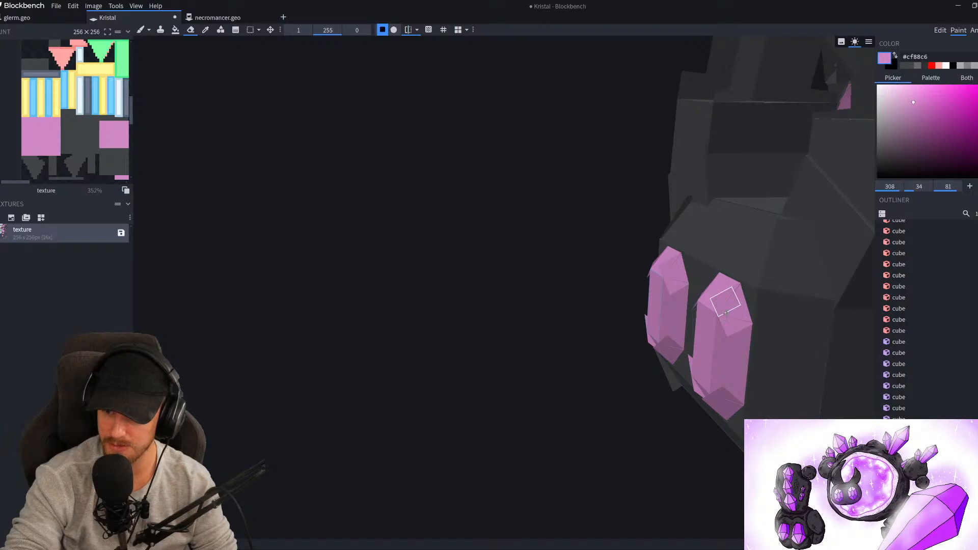
{"action": "left_click_drag", "start_coordinate": [725, 302], "coordinate": [553, 392]}
{"action": "scroll", "coordinate": [600, 384], "scroll_direction": "up", "scroll_amount": 3}
{"action": "scroll", "coordinate": [600, 384], "scroll_direction": "down", "scroll_amount": 3}
{"action": "scroll", "coordinate": [196, 343], "scroll_direction": "down", "scroll_amount": 5}
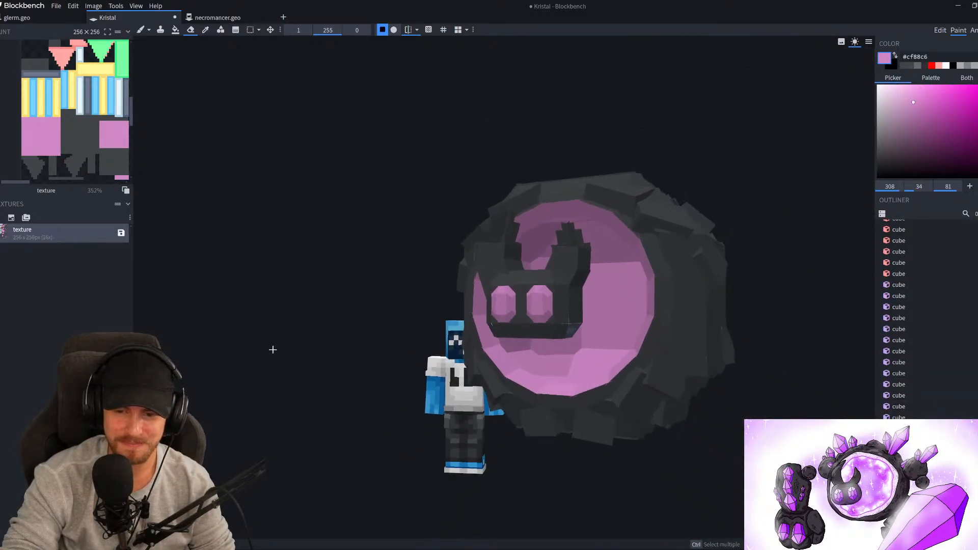
{"action": "scroll", "coordinate": [273, 350], "scroll_direction": "down", "scroll_amount": 1}
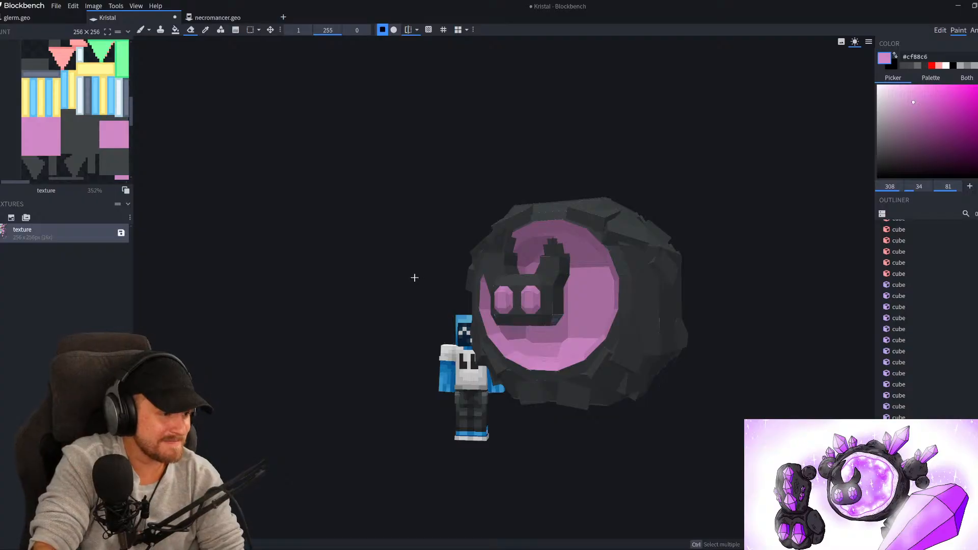
Examine the horns and the side of the head in front of the pink cavity for faces with a wrong colour
{"action": "scroll", "coordinate": [335, 309], "scroll_direction": "up", "scroll_amount": 2}
{"action": "left_click_drag", "start_coordinate": [337, 310], "coordinate": [282, 322]}
{"action": "right_click_drag", "start_coordinate": [356, 319], "coordinate": [325, 329]}
{"action": "scroll", "coordinate": [326, 359], "scroll_direction": "up", "scroll_amount": 3}
{"action": "scroll", "coordinate": [325, 358], "scroll_direction": "up", "scroll_amount": 2}
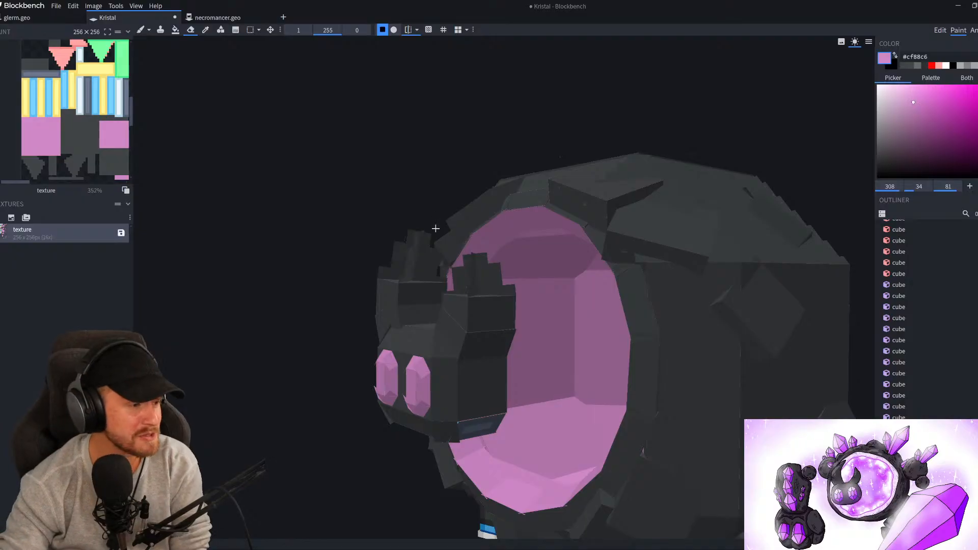
{"action": "left_click_drag", "start_coordinate": [305, 286], "coordinate": [293, 369]}
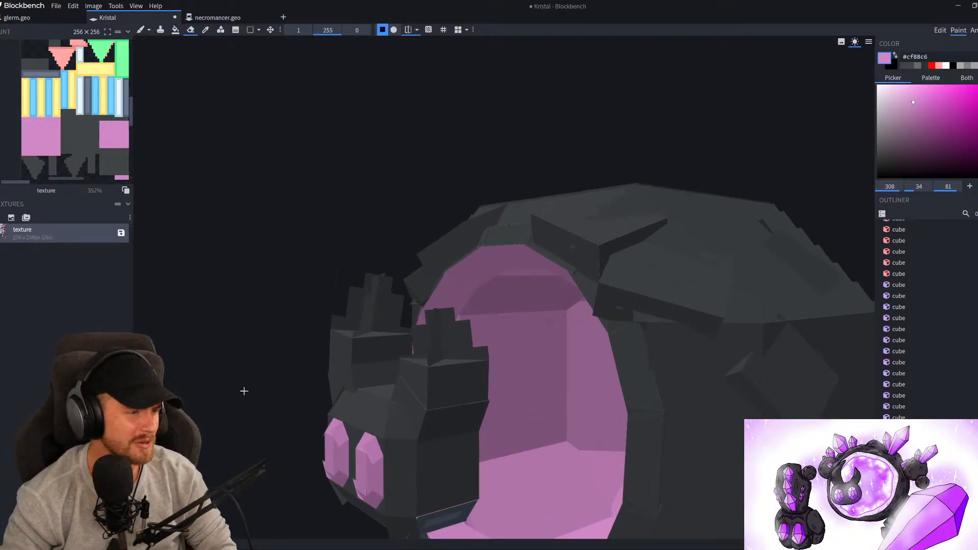
{"action": "left_click_drag", "start_coordinate": [260, 384], "coordinate": [289, 349]}
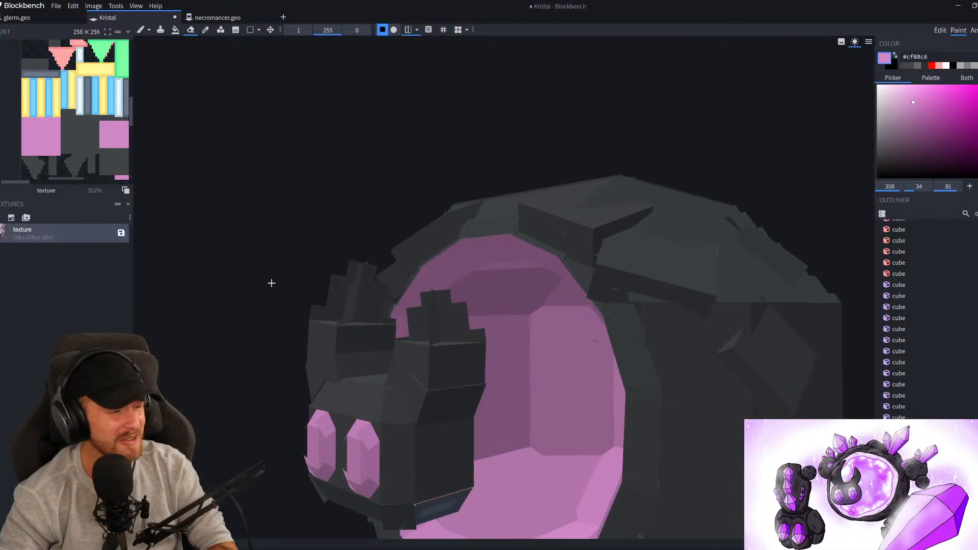
{"action": "left_click_drag", "start_coordinate": [229, 365], "coordinate": [312, 332]}
{"action": "right_click_drag", "start_coordinate": [319, 334], "coordinate": [619, 276]}
{"action": "scroll", "coordinate": [399, 371], "scroll_direction": "down", "scroll_amount": 8}
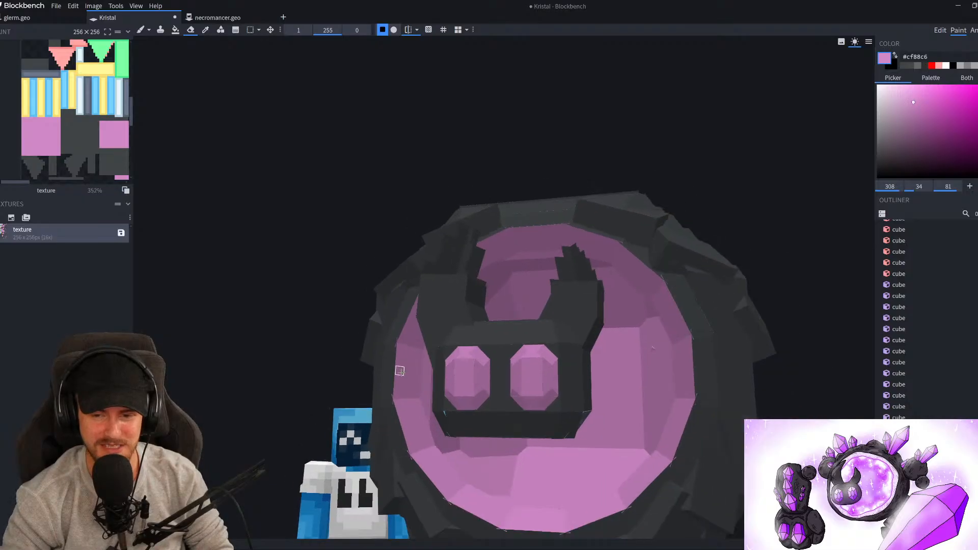
{"action": "left_click_drag", "start_coordinate": [321, 371], "coordinate": [291, 332]}
{"action": "scroll", "coordinate": [301, 382], "scroll_direction": "up", "scroll_amount": 5}
{"action": "scroll", "coordinate": [290, 331], "scroll_direction": "up", "scroll_amount": 2}
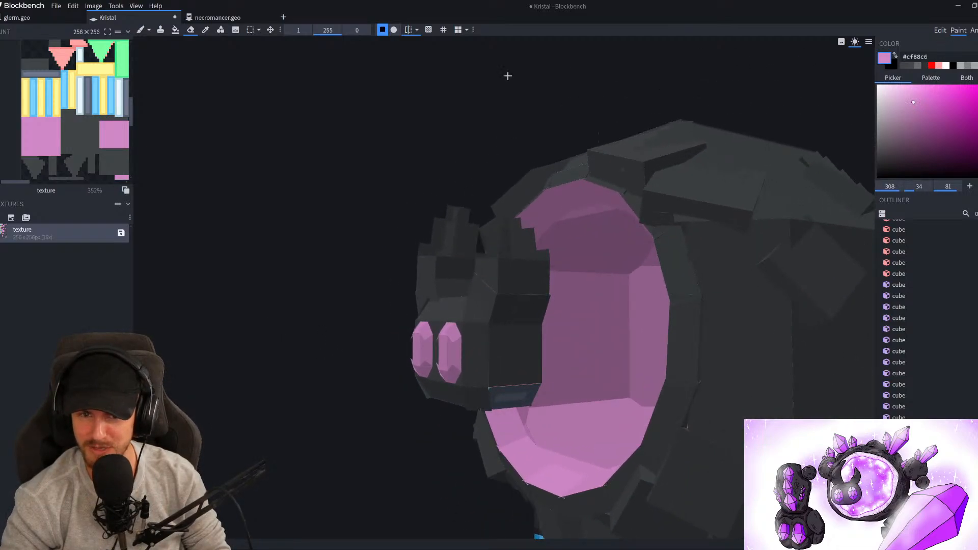
Fill the bluish cube at the lower side of the head with the dark grey #404446 sampled from the head
{"action": "left_click", "coordinate": [175, 29]}
{"action": "mouse_move", "coordinate": [347, 149]}
{"action": "left_mouse_down"}
{"action": "mouse_move", "coordinate": [352, 155]}
{"action": "mouse_move", "coordinate": [331, 128]}
{"action": "left_mouse_up"}
{"action": "left_click", "coordinate": [443, 321], "text": "alt"}
{"action": "left_click", "coordinate": [443, 346]}
{"action": "left_click_drag", "start_coordinate": [416, 375], "coordinate": [388, 391]}
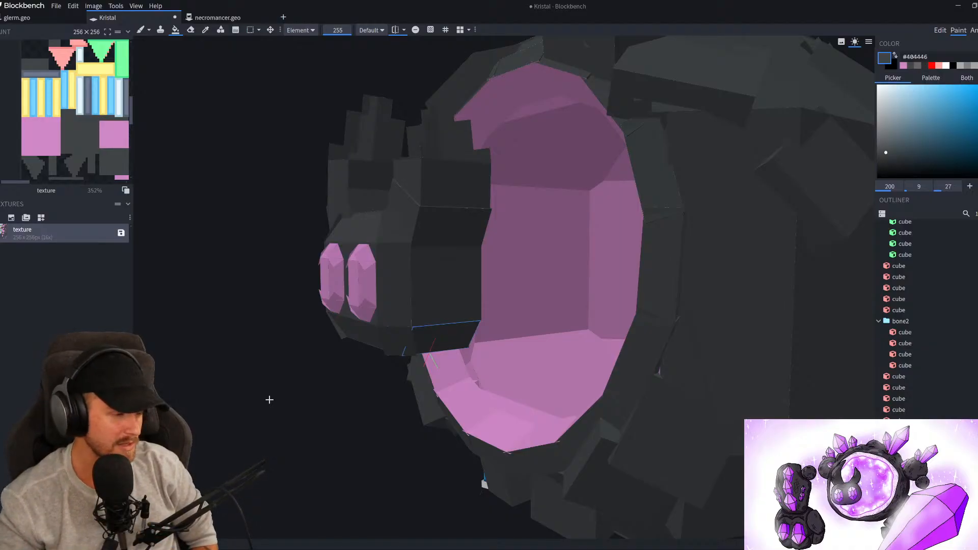
Examine the side and lower edge of the head and the eye facets up close
{"action": "left_click_drag", "start_coordinate": [266, 377], "coordinate": [304, 392]}
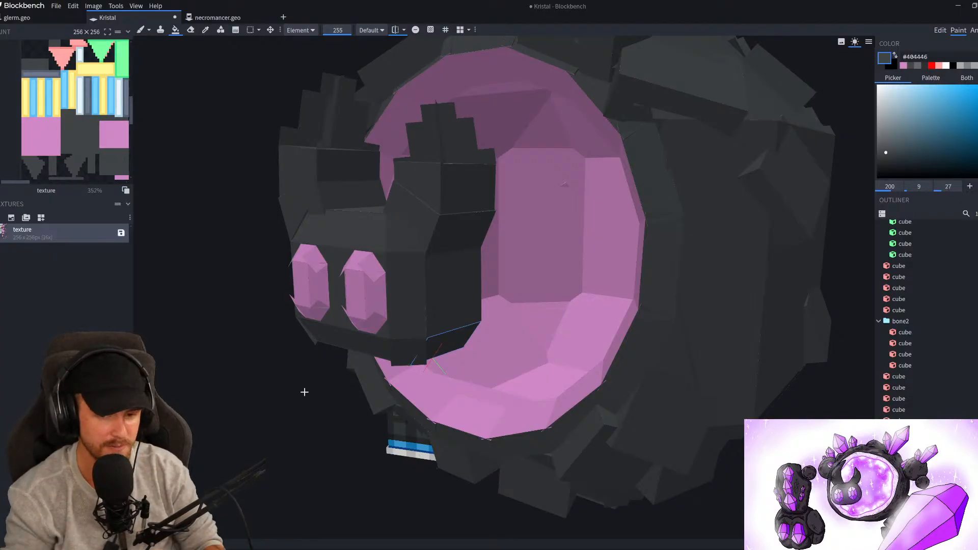
{"action": "mouse_move", "coordinate": [286, 383]}
{"action": "left_mouse_down"}
{"action": "mouse_move", "coordinate": [299, 385]}
{"action": "mouse_move", "coordinate": [274, 382]}
{"action": "left_mouse_up"}
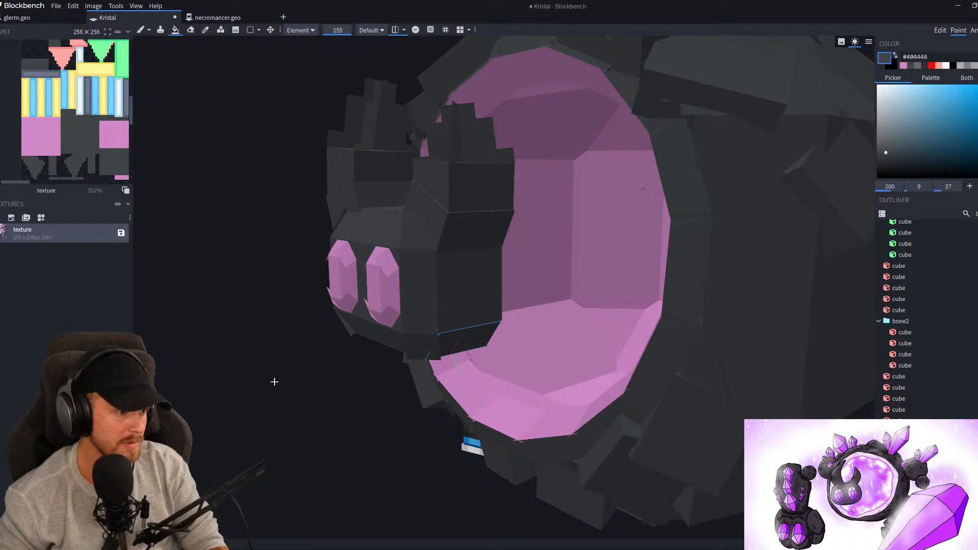
{"action": "left_click_drag", "start_coordinate": [277, 385], "coordinate": [347, 419]}
{"action": "scroll", "coordinate": [334, 439], "scroll_direction": "up", "scroll_amount": 3}
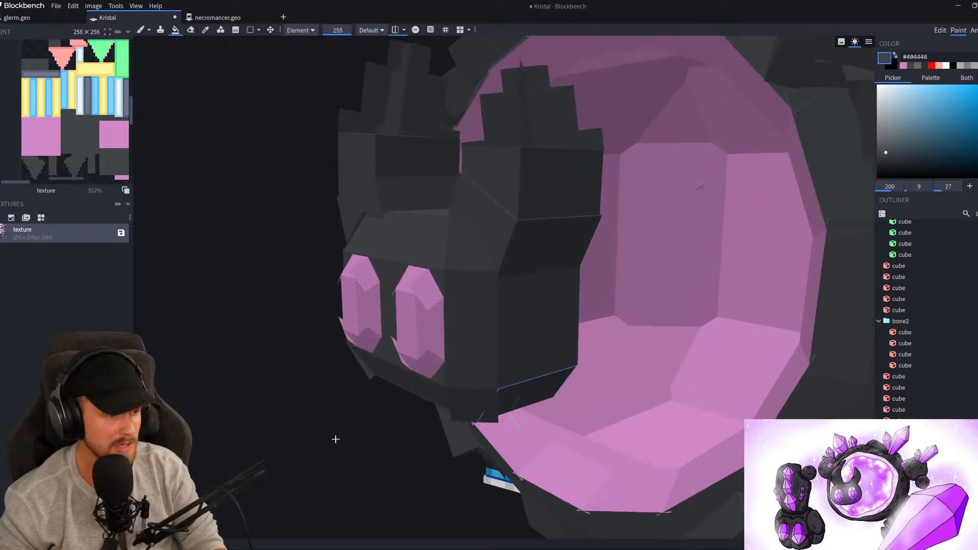
{"action": "scroll", "coordinate": [359, 451], "scroll_direction": "down", "scroll_amount": 3}
{"action": "scroll", "coordinate": [359, 451], "scroll_direction": "up", "scroll_amount": 4}
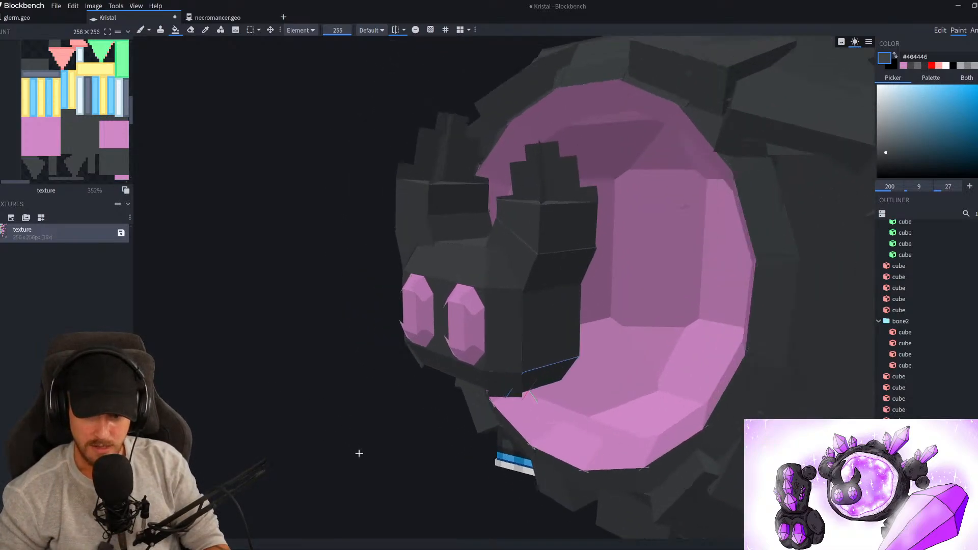
{"action": "scroll", "coordinate": [357, 450], "scroll_direction": "up", "scroll_amount": 2}
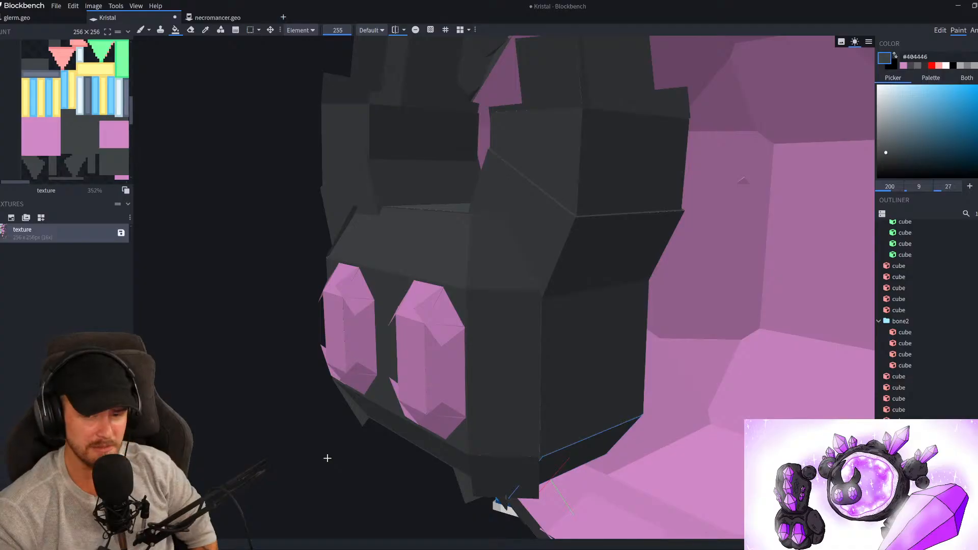
{"action": "mouse_move", "coordinate": [328, 459]}
{"action": "left_mouse_down"}
{"action": "mouse_move", "coordinate": [381, 396]}
{"action": "mouse_move", "coordinate": [343, 401]}
{"action": "mouse_move", "coordinate": [479, 367]}
{"action": "mouse_move", "coordinate": [589, 365]}
{"action": "mouse_move", "coordinate": [553, 367]}
{"action": "mouse_move", "coordinate": [559, 431]}
{"action": "mouse_move", "coordinate": [336, 450]}
{"action": "left_mouse_up"}
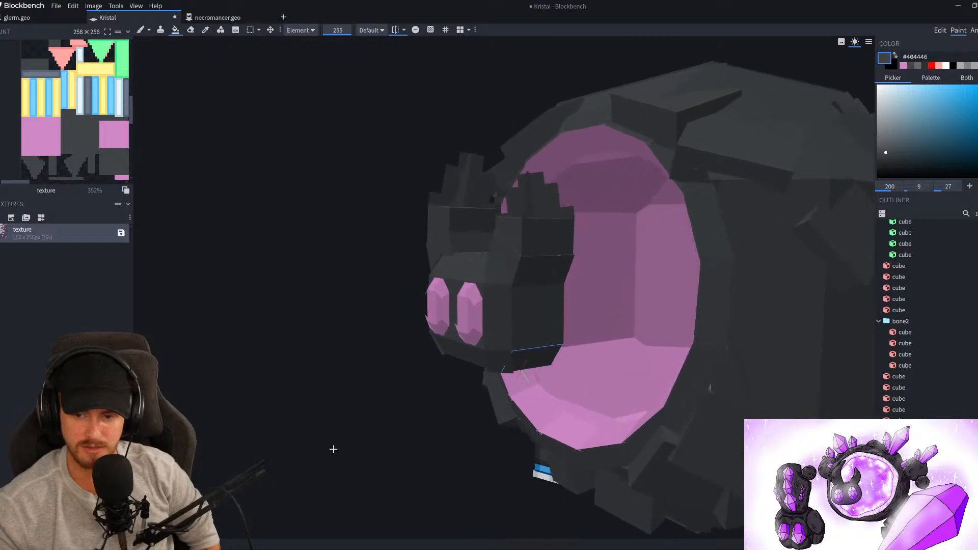
{"action": "scroll", "coordinate": [336, 450], "scroll_direction": "up", "scroll_amount": 2}
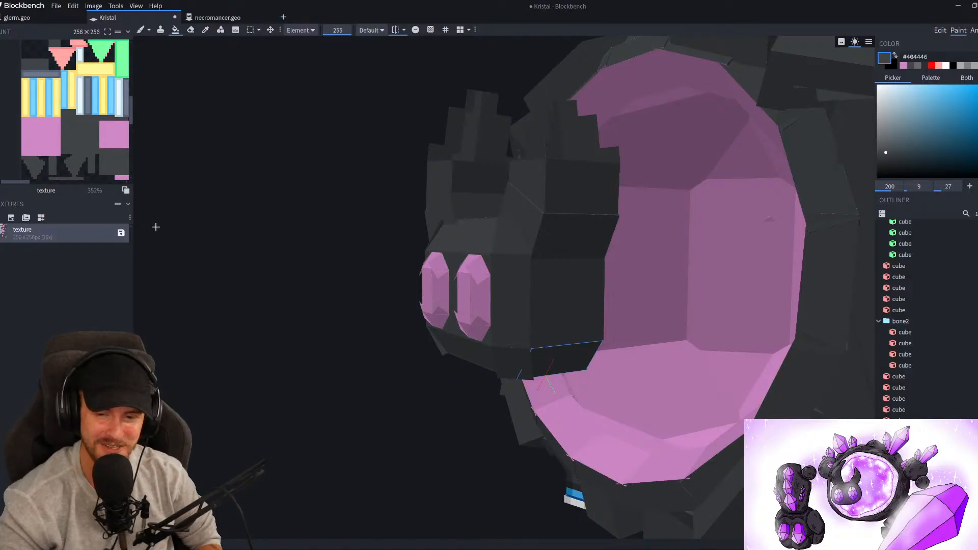
{"action": "left_click_drag", "start_coordinate": [273, 312], "coordinate": [322, 373]}
{"action": "scroll", "coordinate": [315, 392], "scroll_direction": "up", "scroll_amount": 3}
{"action": "scroll", "coordinate": [275, 409], "scroll_direction": "up", "scroll_amount": 2}
{"action": "left_click_drag", "start_coordinate": [271, 415], "coordinate": [365, 425]}
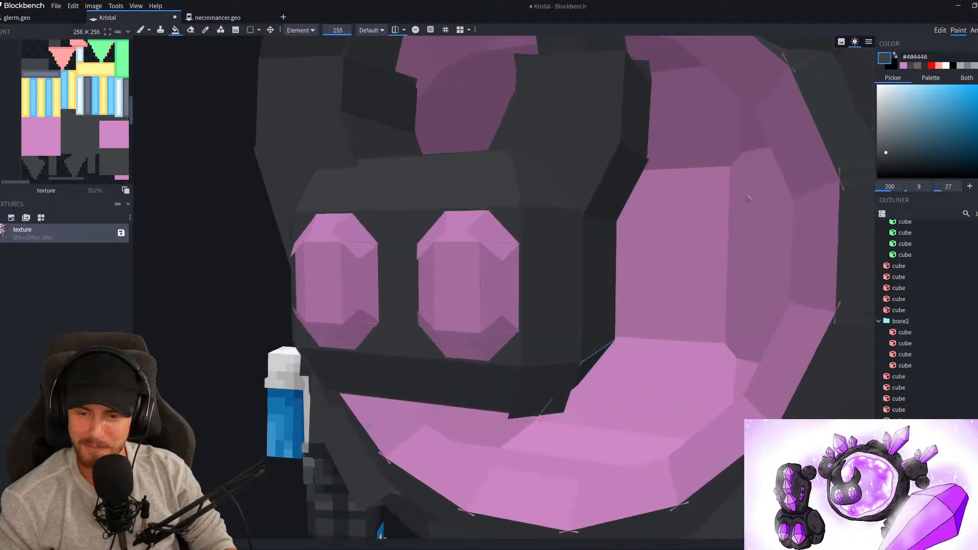
Compare the head's front and side proportions inside the portal with the concept art
{"action": "scroll", "coordinate": [365, 425], "scroll_direction": "down", "scroll_amount": 10}
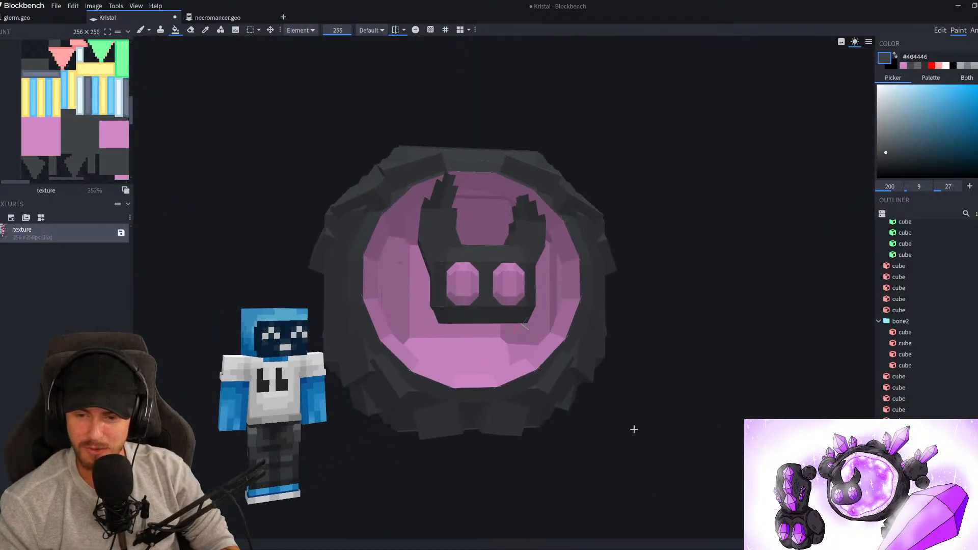
{"action": "right_click_drag", "start_coordinate": [634, 430], "coordinate": [600, 466]}
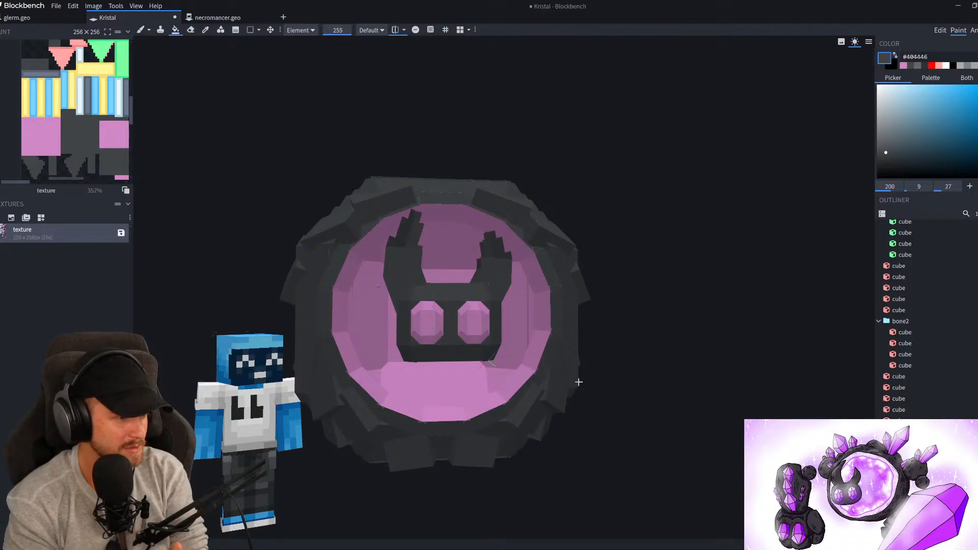
{"action": "scroll", "coordinate": [754, 343], "scroll_direction": "up", "scroll_amount": 5}
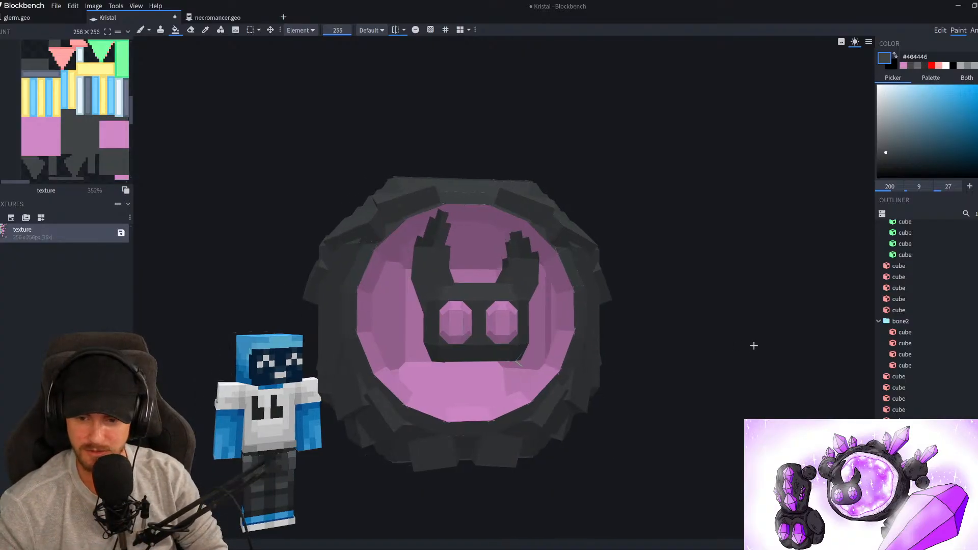
{"action": "left_click_drag", "start_coordinate": [754, 343], "coordinate": [588, 396]}
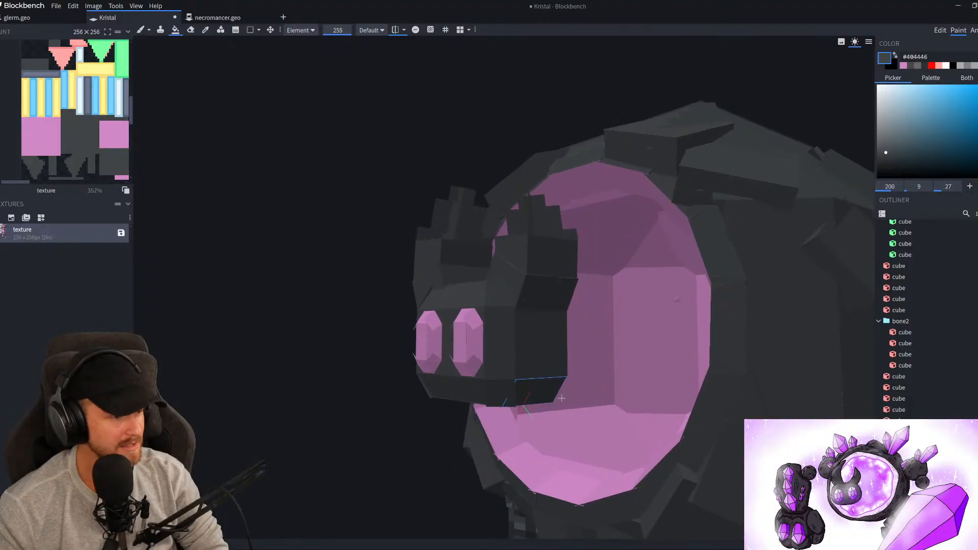
{"action": "right_click_drag", "start_coordinate": [233, 402], "coordinate": [299, 367]}
{"action": "scroll", "coordinate": [300, 367], "scroll_direction": "down", "scroll_amount": 4}
{"action": "scroll", "coordinate": [305, 397], "scroll_direction": "up", "scroll_amount": 4}
{"action": "left_click_drag", "start_coordinate": [305, 397], "coordinate": [458, 430]}
{"action": "scroll", "coordinate": [601, 434], "scroll_direction": "up", "scroll_amount": 2}
{"action": "mouse_move", "coordinate": [726, 504]}
{"action": "left_mouse_down"}
{"action": "mouse_move", "coordinate": [686, 511]}
{"action": "mouse_move", "coordinate": [448, 433]}
{"action": "mouse_move", "coordinate": [422, 454]}
{"action": "left_mouse_up"}
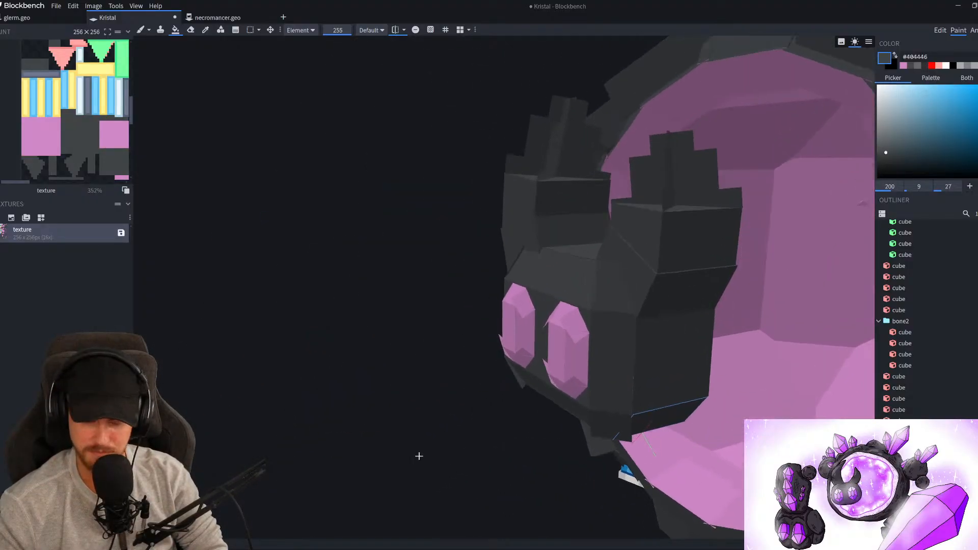
Try erasing pixels on the upper corner of the head beside the taller horn
{"action": "scroll", "coordinate": [421, 443], "scroll_direction": "up", "scroll_amount": 3}
{"action": "key", "text": "e"}
{"action": "mouse_move", "coordinate": [389, 279]}
{"action": "left_mouse_down"}
{"action": "mouse_move", "coordinate": [430, 306]}
{"action": "mouse_move", "coordinate": [650, 267]}
{"action": "left_mouse_up"}
{"action": "left_click", "coordinate": [408, 255]}
{"action": "mouse_move", "coordinate": [653, 329]}
{"action": "left_mouse_down"}
{"action": "mouse_move", "coordinate": [371, 307]}
{"action": "mouse_move", "coordinate": [419, 289]}
{"action": "mouse_move", "coordinate": [449, 296]}
{"action": "left_mouse_up"}
{"action": "key", "text": "ctrl+z"}
Examine the finished head inside the body from several front angles
{"action": "scroll", "coordinate": [352, 439], "scroll_direction": "down", "scroll_amount": 5}
{"action": "scroll", "coordinate": [336, 442], "scroll_direction": "down", "scroll_amount": 2}
{"action": "left_click_drag", "start_coordinate": [336, 441], "coordinate": [376, 429]}
{"action": "scroll", "coordinate": [377, 429], "scroll_direction": "down", "scroll_amount": 3}
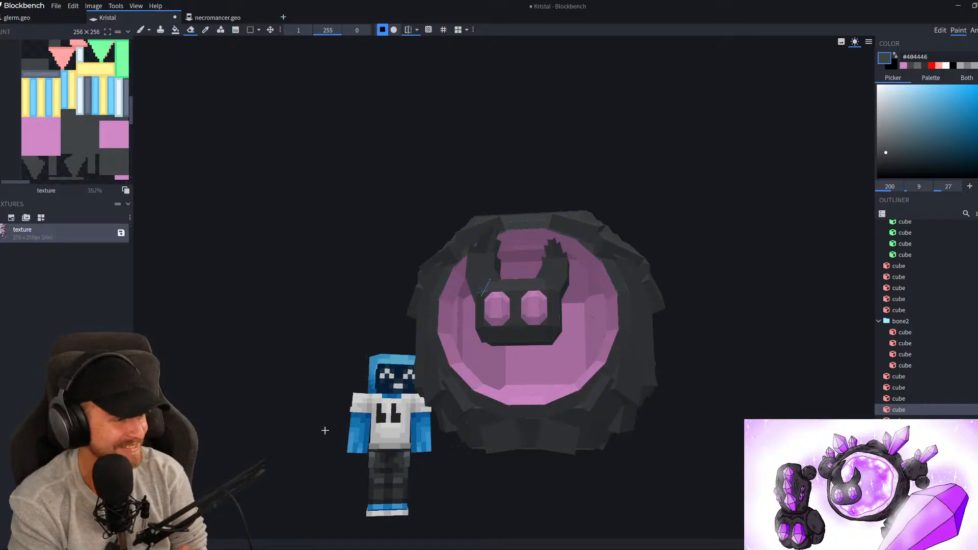
{"action": "scroll", "coordinate": [525, 448], "scroll_direction": "down", "scroll_amount": 3}
{"action": "left_click_drag", "start_coordinate": [592, 465], "coordinate": [654, 487]}
{"action": "scroll", "coordinate": [503, 446], "scroll_direction": "up", "scroll_amount": 3}
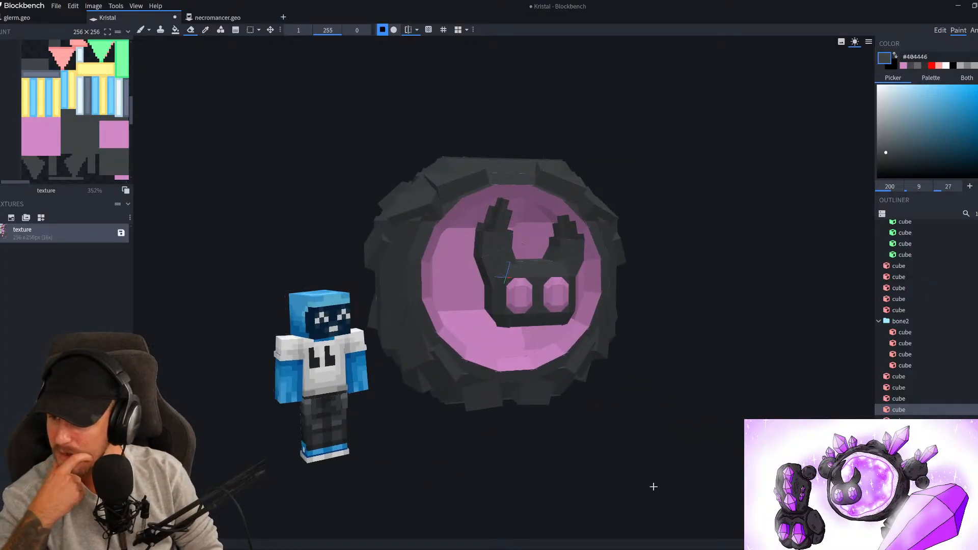
{"action": "scroll", "coordinate": [274, 245], "scroll_direction": "up", "scroll_amount": 2}
Set the Fill tool to colour single faces and check the head and eyes up close and from the side
{"action": "left_click", "coordinate": [176, 30]}
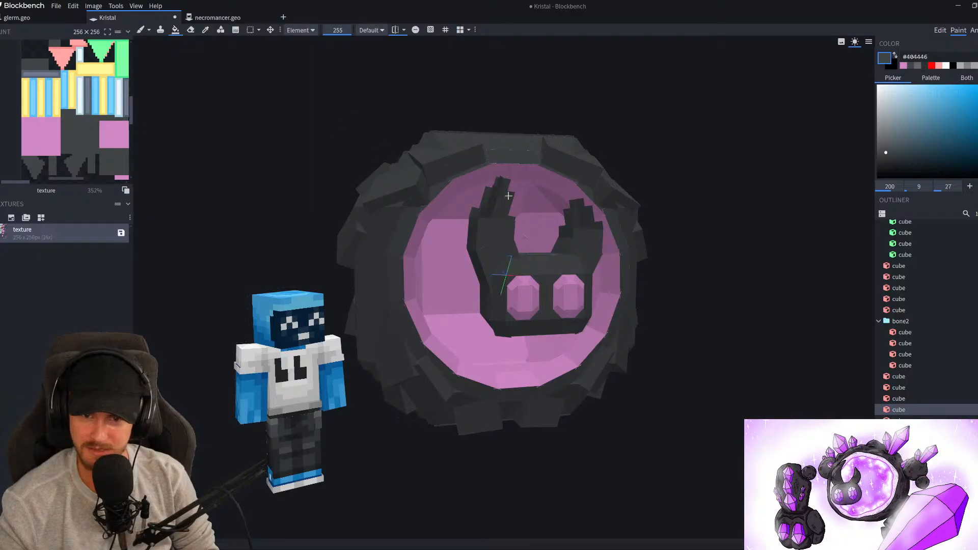
{"action": "scroll", "coordinate": [502, 191], "scroll_direction": "up", "scroll_amount": 3}
{"action": "left_click", "coordinate": [301, 30]}
{"action": "left_click", "coordinate": [311, 43]}
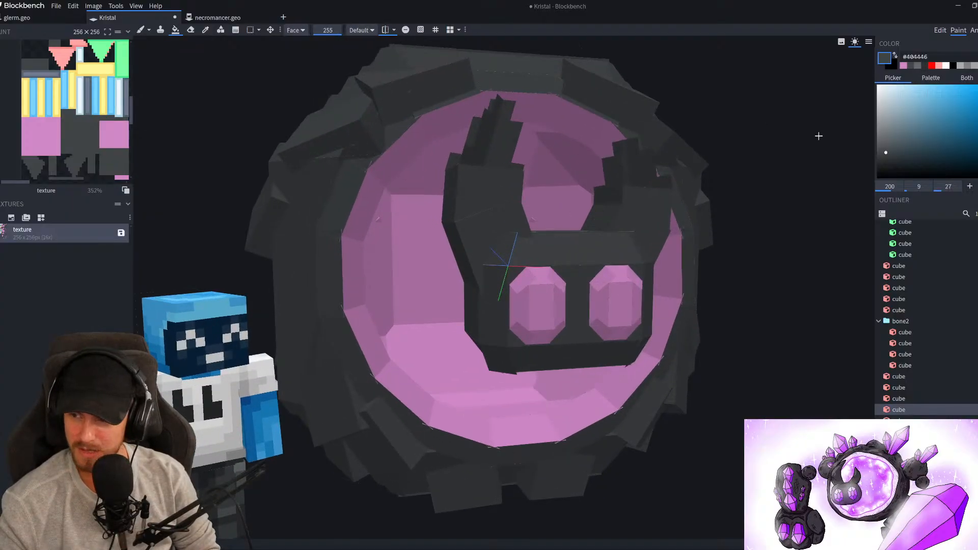
{"action": "scroll", "coordinate": [551, 254], "scroll_direction": "up", "scroll_amount": 4}
{"action": "scroll", "coordinate": [507, 269], "scroll_direction": "down", "scroll_amount": 10}
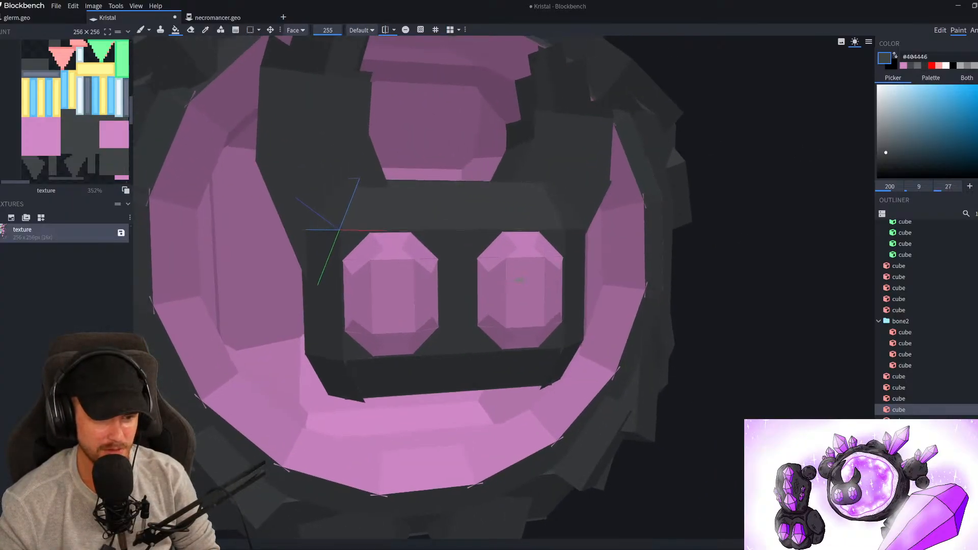
{"action": "left_click_drag", "start_coordinate": [690, 356], "coordinate": [408, 370]}
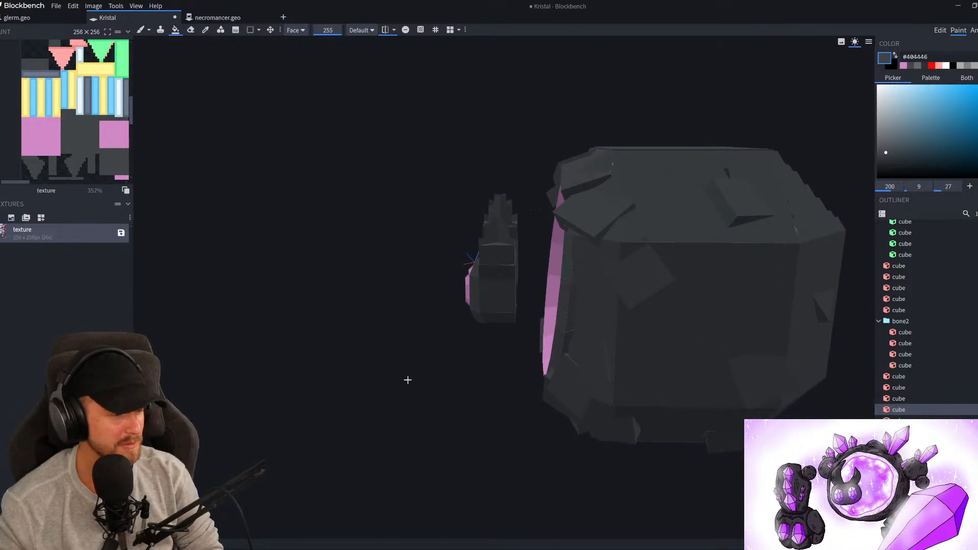
In Edit mode, duplicate the head's front bevel cubes, flip them along Z and move the copies 47 units onto the back of the head
{"action": "left_click", "coordinate": [940, 30]}
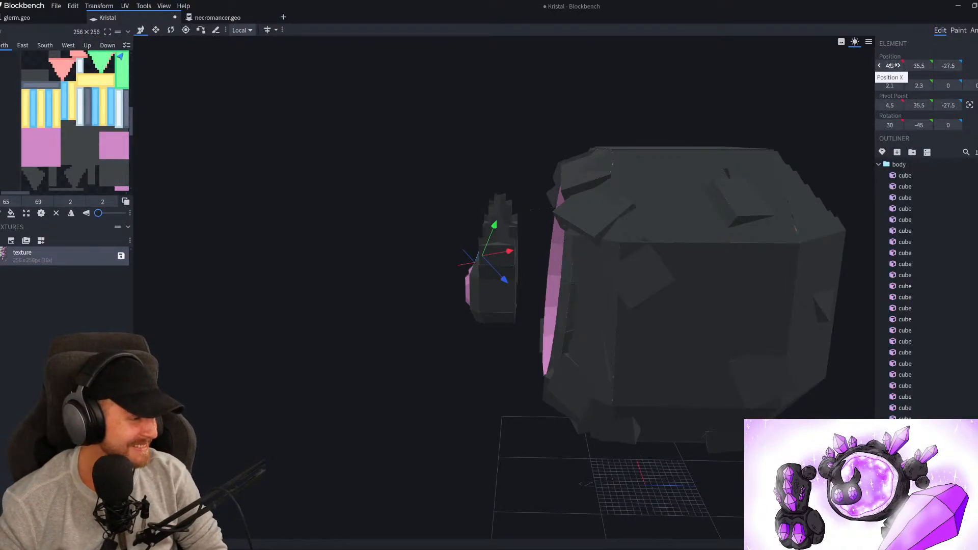
{"action": "scroll", "coordinate": [496, 306], "scroll_direction": "down", "scroll_amount": 2}
{"action": "left_click_drag", "start_coordinate": [463, 323], "coordinate": [444, 325]}
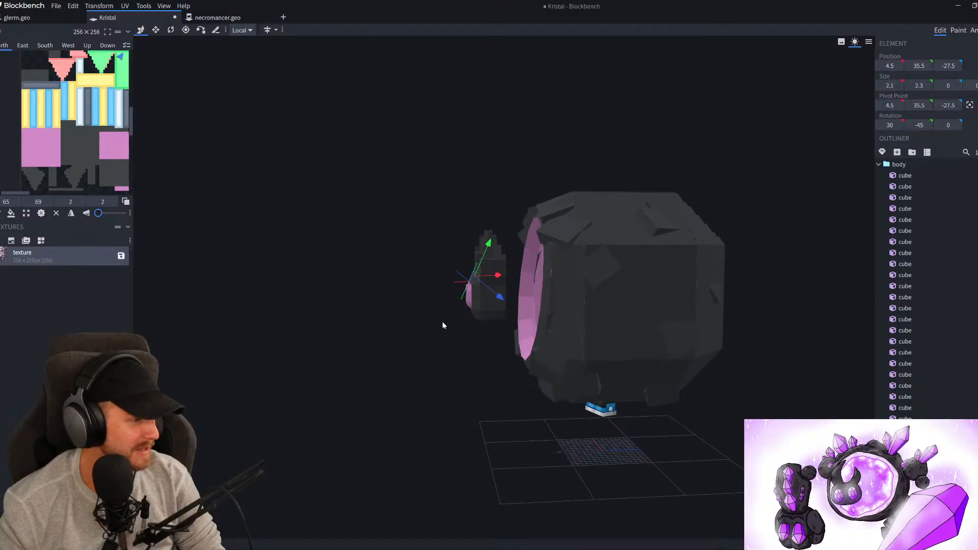
{"action": "mouse_move", "coordinate": [393, 303]}
{"action": "left_mouse_down"}
{"action": "mouse_move", "coordinate": [442, 306]}
{"action": "mouse_move", "coordinate": [381, 308]}
{"action": "left_mouse_up"}
{"action": "scroll", "coordinate": [380, 308], "scroll_direction": "up", "scroll_amount": 5}
{"action": "mouse_move", "coordinate": [408, 359]}
{"action": "left_mouse_down"}
{"action": "mouse_move", "coordinate": [378, 387]}
{"action": "mouse_move", "coordinate": [414, 364]}
{"action": "left_mouse_up"}
{"action": "left_click", "coordinate": [384, 347]}
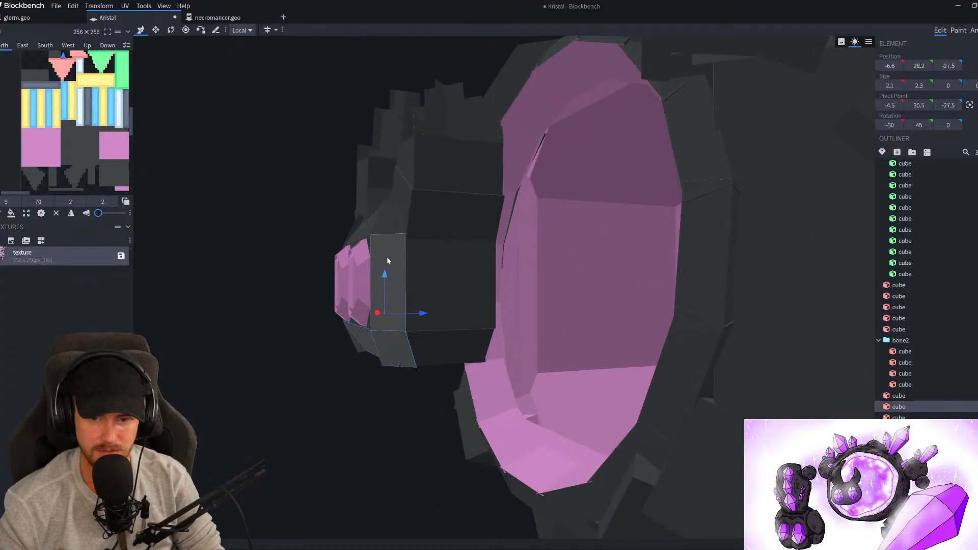
{"action": "left_click", "coordinate": [387, 278]}
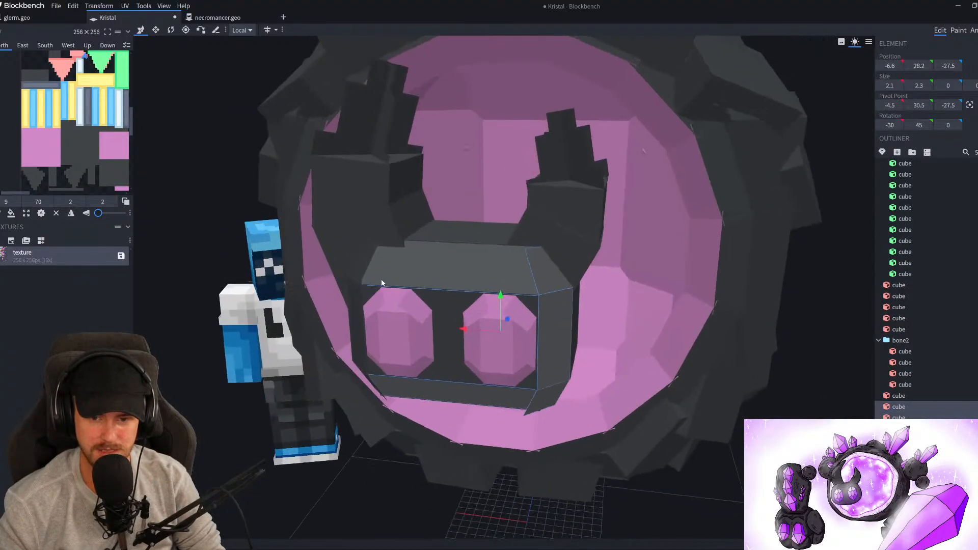
{"action": "left_click_drag", "start_coordinate": [382, 283], "coordinate": [447, 294]}
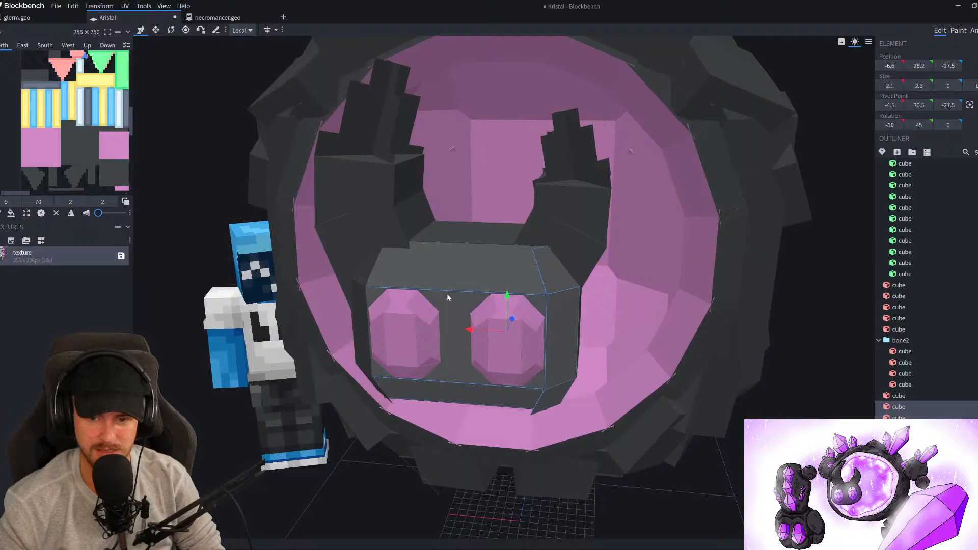
{"action": "left_click", "coordinate": [447, 294]}
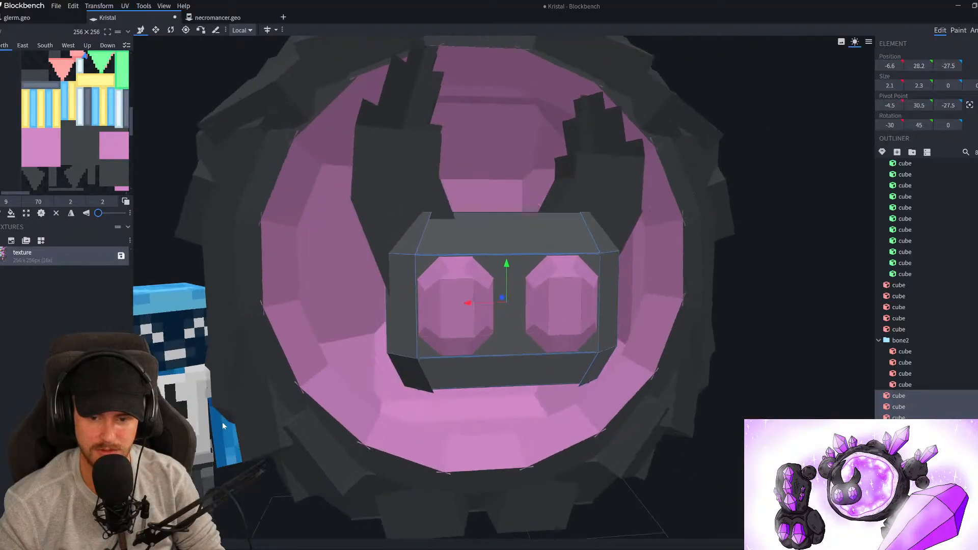
{"action": "scroll", "coordinate": [416, 374], "scroll_direction": "down", "scroll_amount": 5}
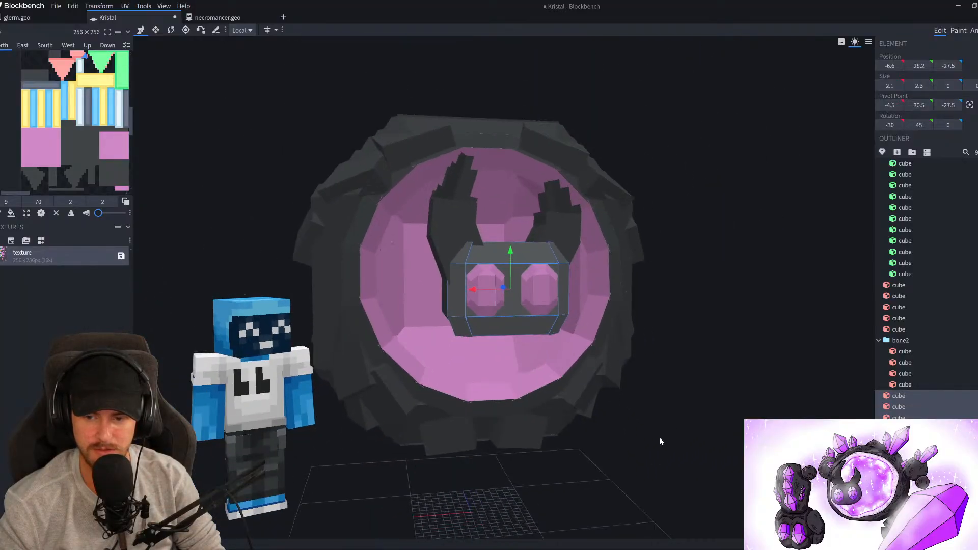
{"action": "left_click_drag", "start_coordinate": [660, 438], "coordinate": [463, 439]}
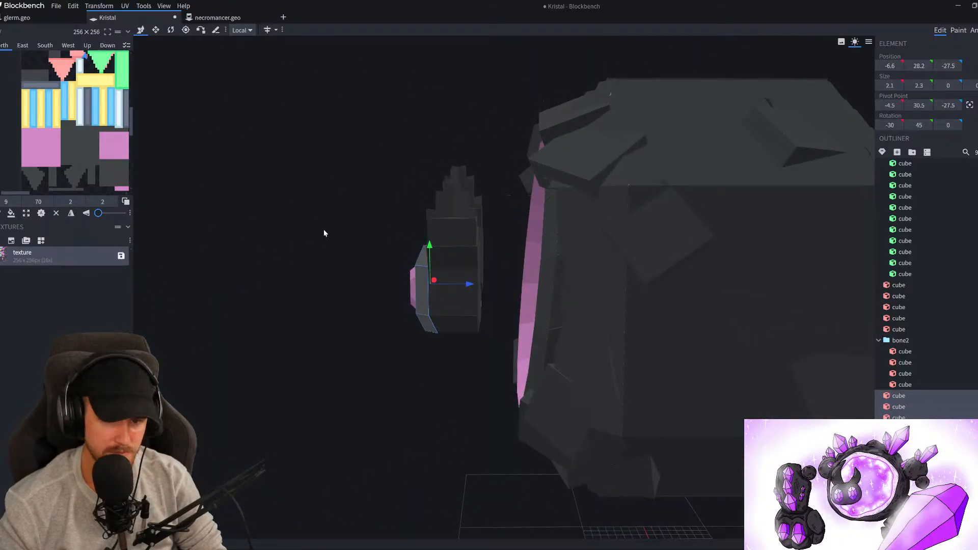
{"action": "left_click", "coordinate": [99, 5]}
{"action": "mouse_move", "coordinate": [112, 41]}
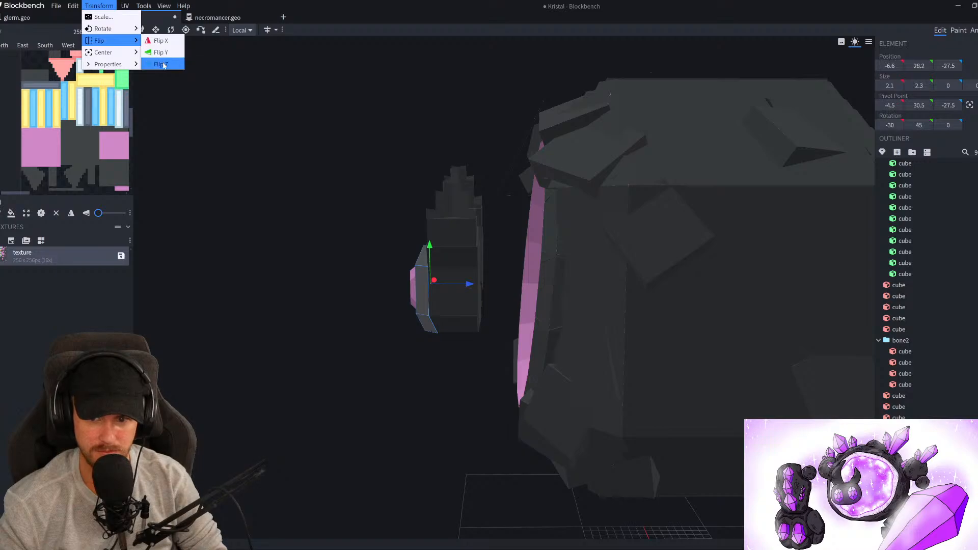
{"action": "left_click", "coordinate": [157, 43]}
{"action": "scroll", "coordinate": [510, 268], "scroll_direction": "down", "scroll_amount": 4}
{"action": "key", "text": "ctrl+z"}
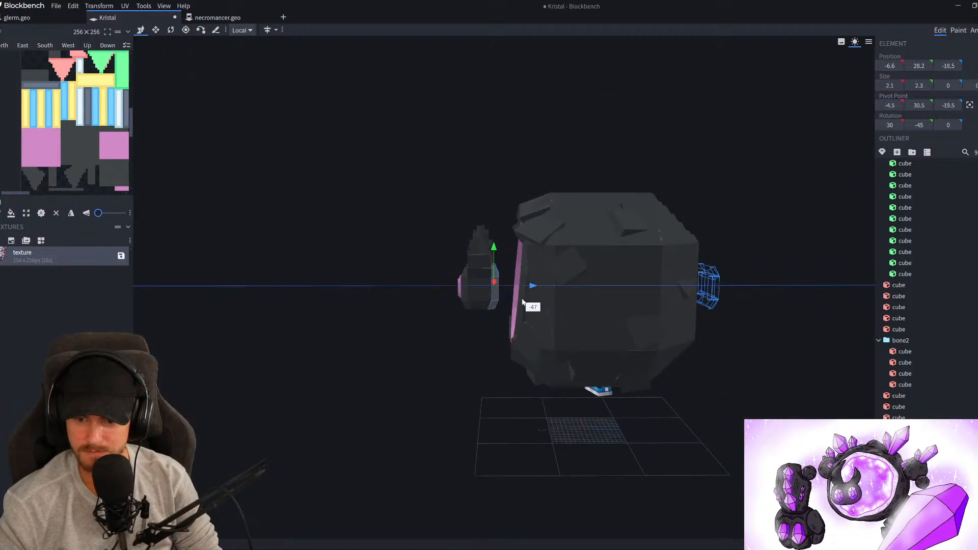
{"action": "key", "text": "ctrl+z"}
{"action": "key", "text": "ctrl+z"}
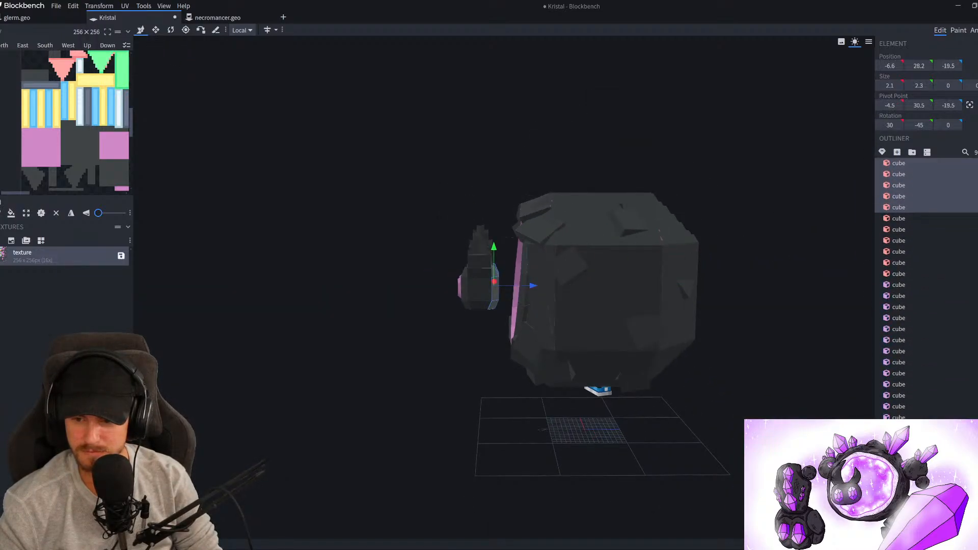
Try deleting the top facet of the eye below the shorter horn and lengthening its upper corner facets to 2.5
{"action": "left_click_drag", "start_coordinate": [550, 412], "coordinate": [629, 404]}
{"action": "scroll", "coordinate": [637, 398], "scroll_direction": "down", "scroll_amount": 3}
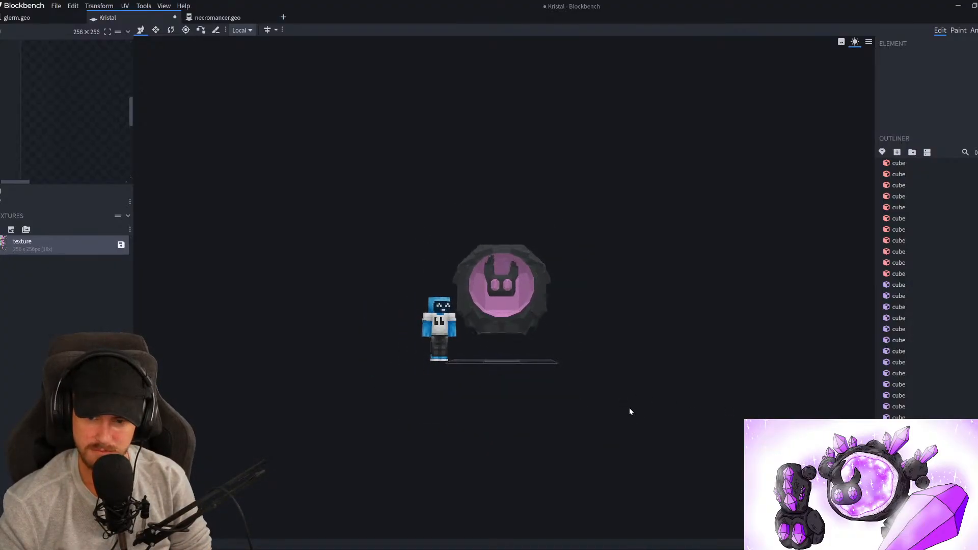
{"action": "scroll", "coordinate": [630, 408], "scroll_direction": "up", "scroll_amount": 5}
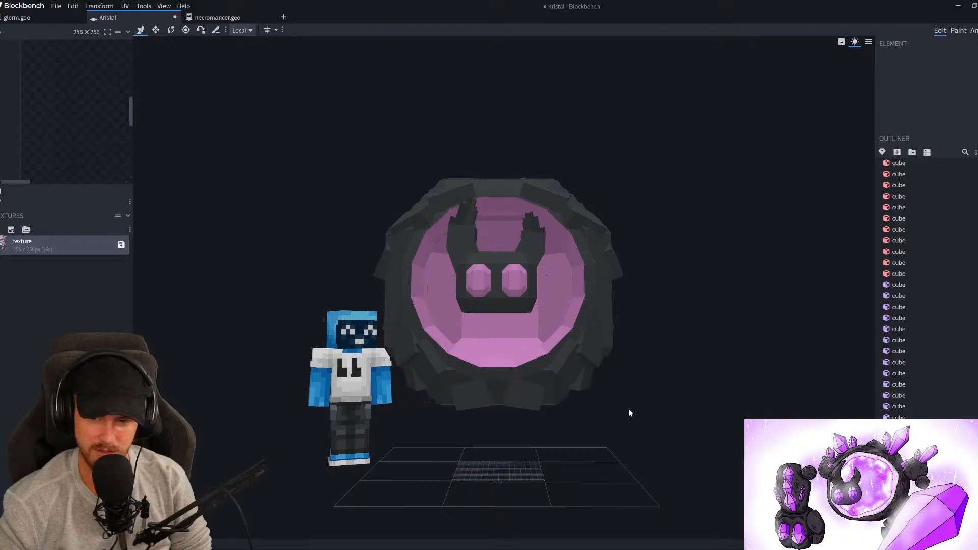
{"action": "scroll", "coordinate": [629, 411], "scroll_direction": "down", "scroll_amount": 5}
{"action": "scroll", "coordinate": [628, 411], "scroll_direction": "up", "scroll_amount": 10}
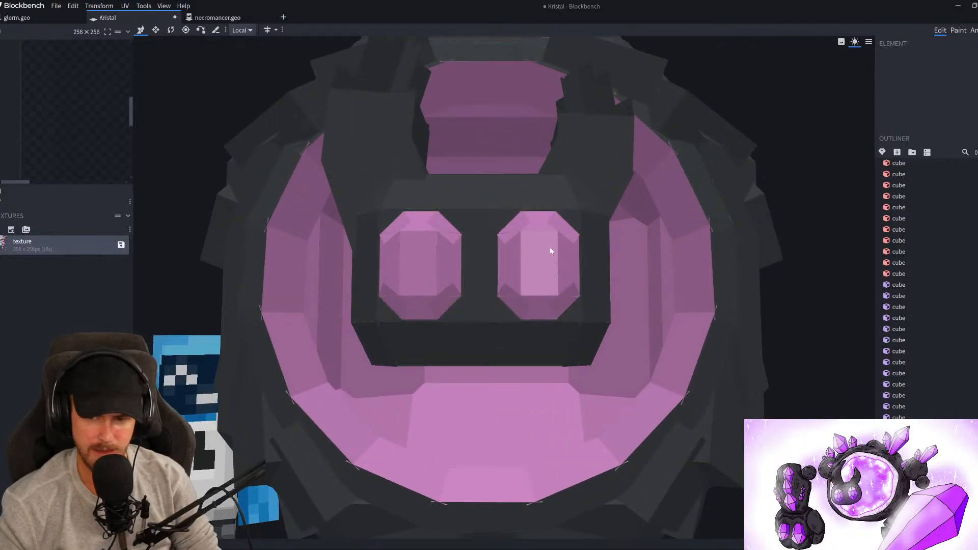
{"action": "left_click", "coordinate": [542, 226]}
{"action": "key", "text": "Delete"}
{"action": "key", "text": "ctrl+z"}
{"action": "key", "text": "v"}
{"action": "left_click_drag", "start_coordinate": [527, 193], "coordinate": [554, 191]}
{"action": "left_click", "coordinate": [518, 224]}
{"action": "scroll", "coordinate": [533, 307], "scroll_direction": "down", "scroll_amount": 5}
{"action": "scroll", "coordinate": [551, 314], "scroll_direction": "down", "scroll_amount": 3}
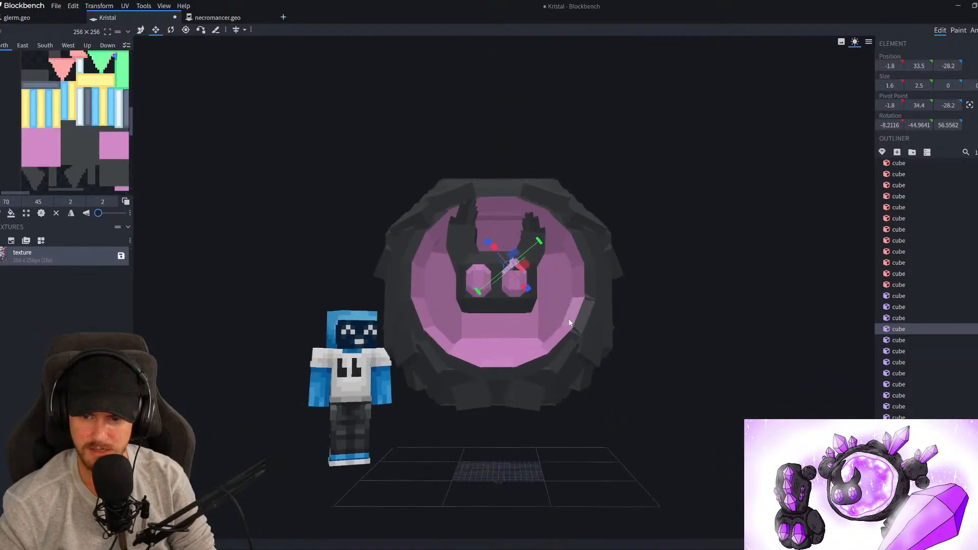
Try lengthening the two upper corner facets of that eye to 2.7 so they meet in a peak
{"action": "scroll", "coordinate": [568, 319], "scroll_direction": "up", "scroll_amount": 8}
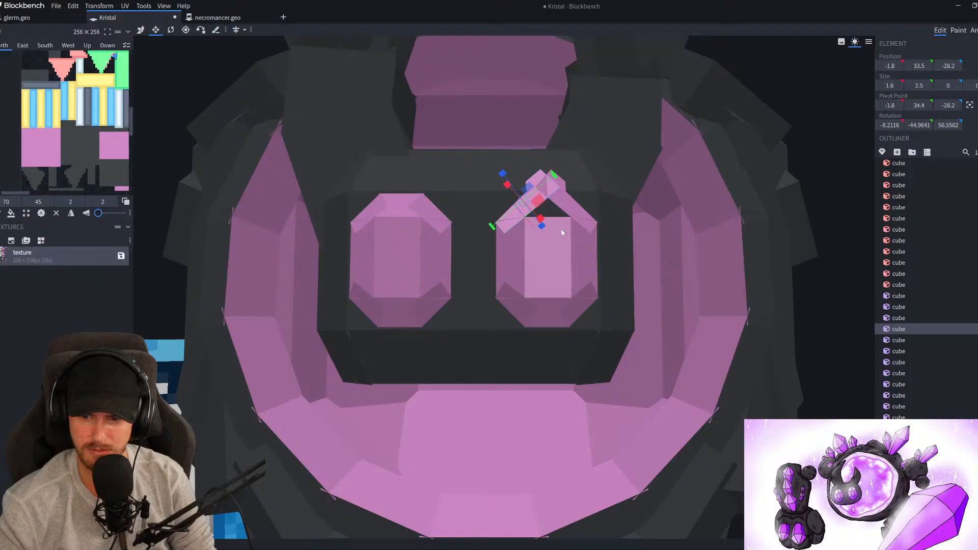
{"action": "scroll", "coordinate": [560, 235], "scroll_direction": "up", "scroll_amount": 5}
{"action": "right_click_drag", "start_coordinate": [513, 276], "coordinate": [504, 316]}
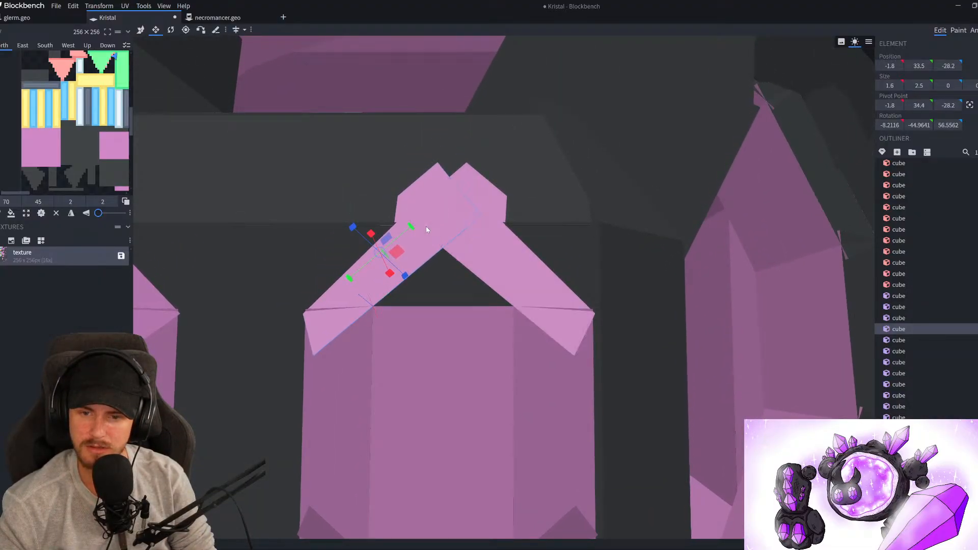
{"action": "scroll", "coordinate": [413, 231], "scroll_direction": "down", "scroll_amount": 10}
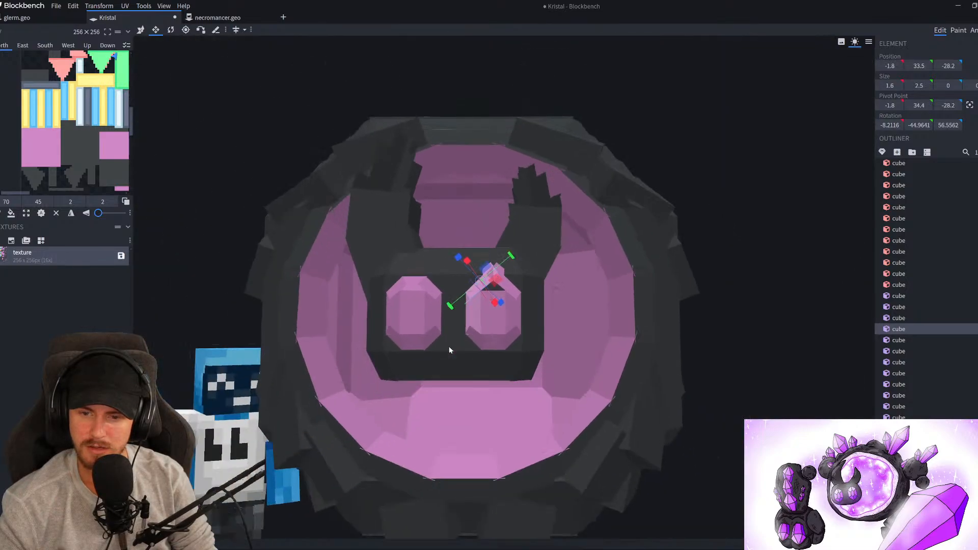
{"action": "scroll", "coordinate": [449, 346], "scroll_direction": "up", "scroll_amount": 3}
{"action": "scroll", "coordinate": [450, 348], "scroll_direction": "up", "scroll_amount": 3}
{"action": "left_click_drag", "start_coordinate": [460, 250], "coordinate": [483, 257]}
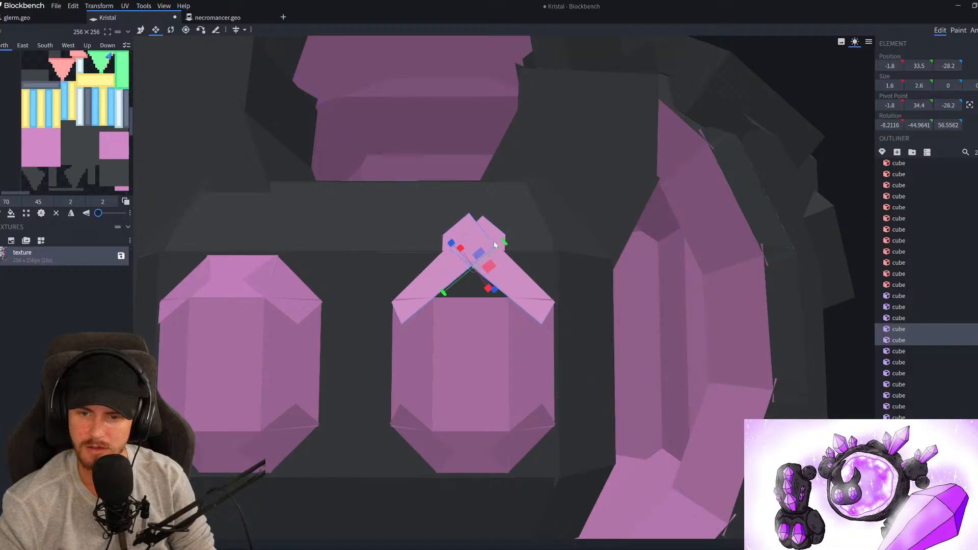
{"action": "left_click", "coordinate": [483, 229]}
{"action": "left_click_drag", "start_coordinate": [481, 233], "coordinate": [472, 240]}
{"action": "left_click", "coordinate": [470, 243]}
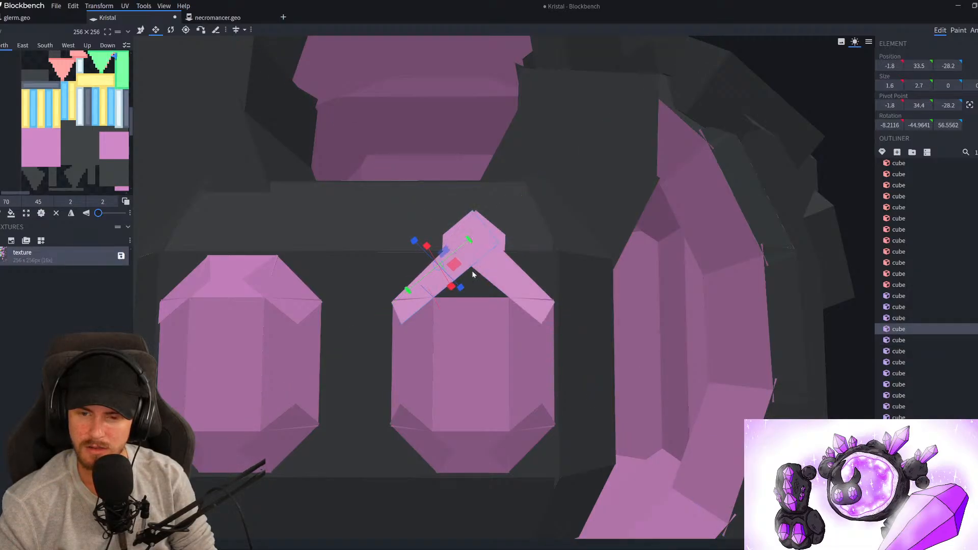
{"action": "scroll", "coordinate": [516, 326], "scroll_direction": "down", "scroll_amount": 5}
{"action": "scroll", "coordinate": [516, 326], "scroll_direction": "up", "scroll_amount": 6}
Try duplicating the eye's centre panel and shortening the copy to a height of 1.6
{"action": "left_click", "coordinate": [473, 335]}
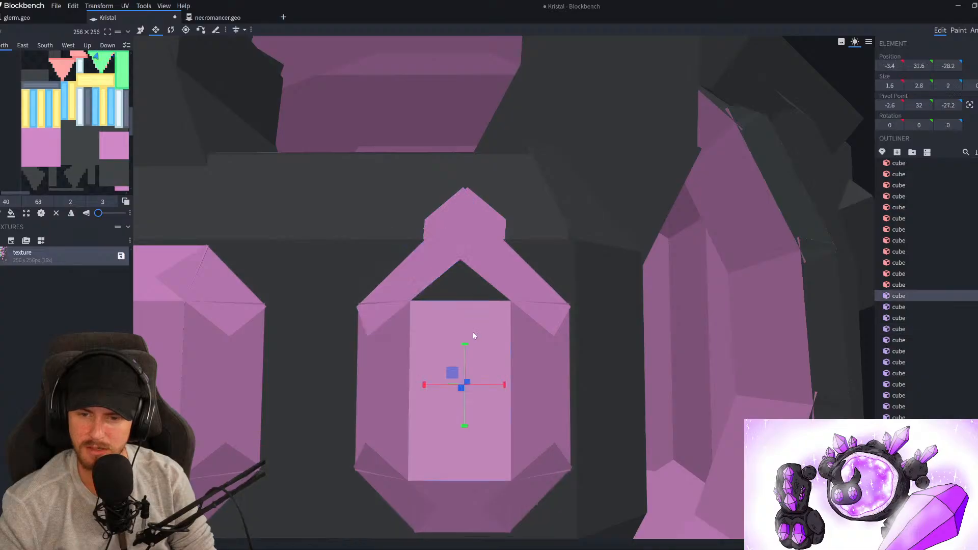
{"action": "left_click_drag", "start_coordinate": [464, 428], "coordinate": [473, 363]}
{"action": "mouse_move", "coordinate": [465, 397]}
{"action": "left_mouse_down"}
{"action": "mouse_move", "coordinate": [467, 373]}
{"action": "mouse_move", "coordinate": [469, 381]}
{"action": "left_mouse_up"}
{"action": "key", "text": "r"}
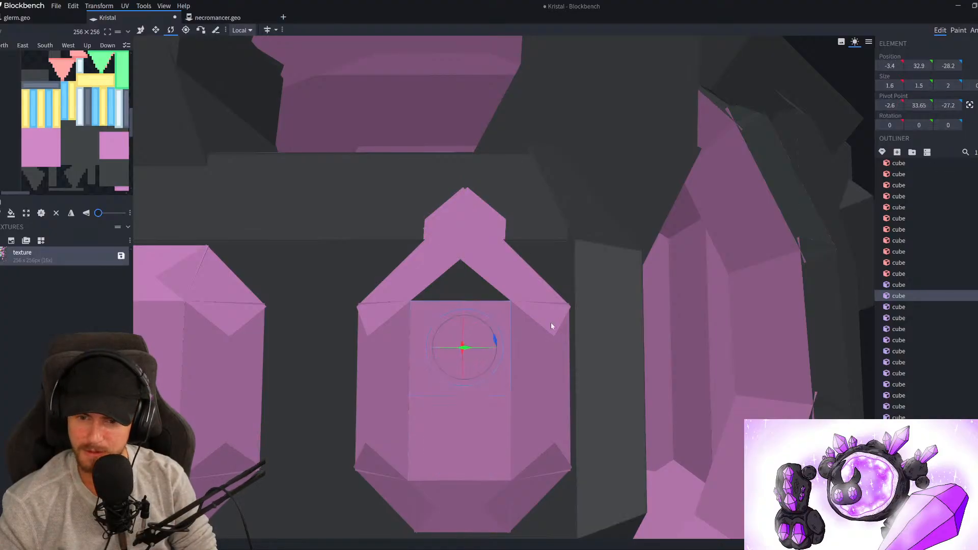
{"action": "left_click_drag", "start_coordinate": [495, 341], "coordinate": [494, 373]}
{"action": "key", "text": "ctrl+z"}
{"action": "key", "text": "v"}
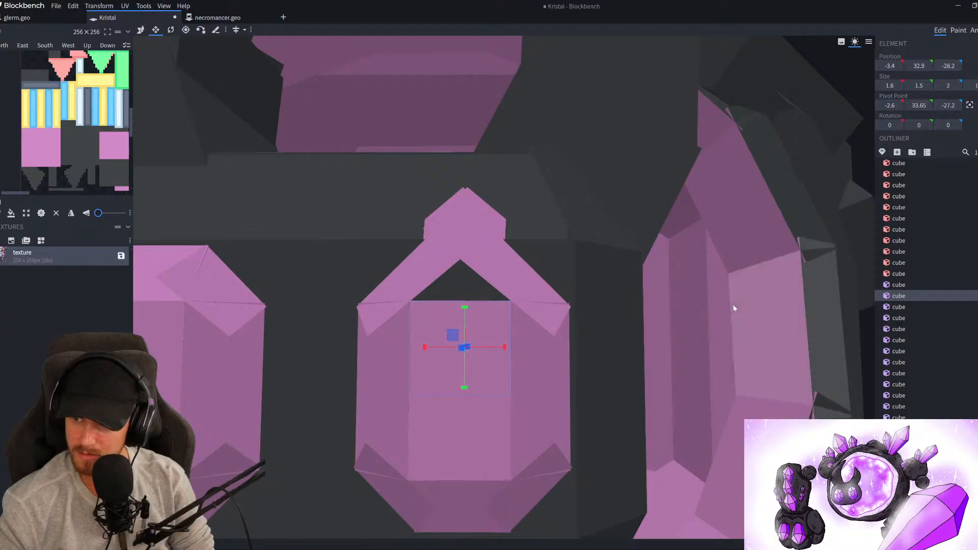
{"action": "left_click_drag", "start_coordinate": [464, 387], "coordinate": [472, 396]}
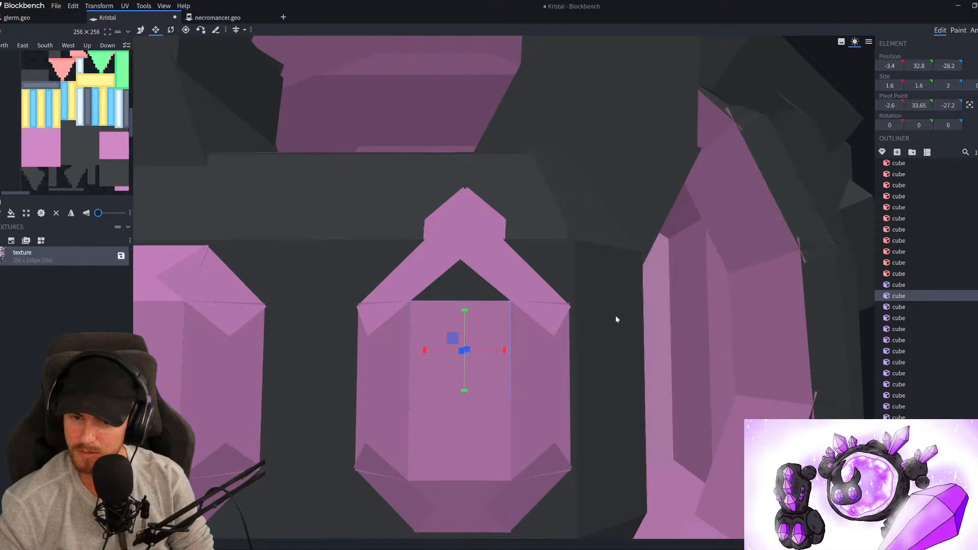
Try centring the copied panel's pivot, rotating it 45 degrees about Z and raising it along the global Y axis to 33.3
{"action": "left_click", "coordinate": [970, 105]}
{"action": "key", "text": "r"}
{"action": "left_click_drag", "start_coordinate": [487, 334], "coordinate": [493, 359]}
{"action": "key", "text": "v"}
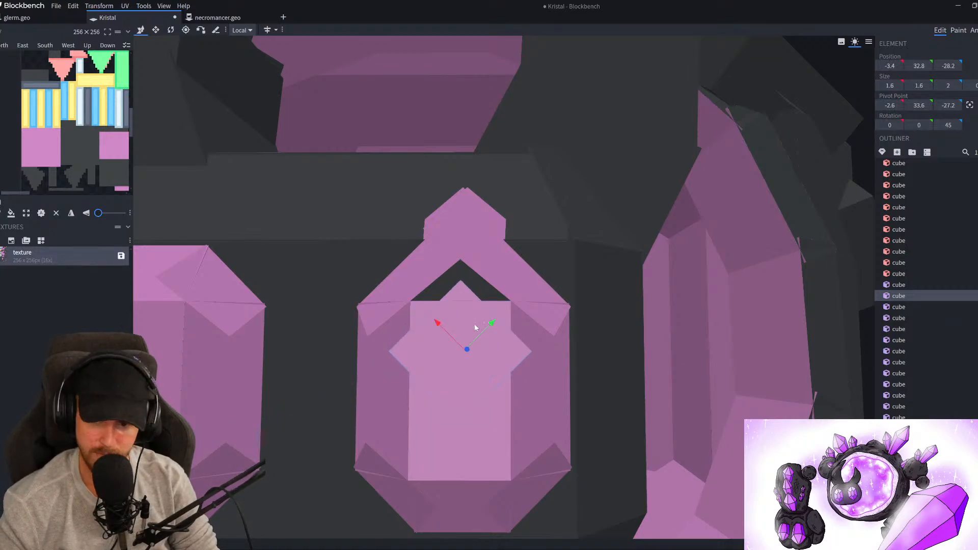
{"action": "left_click", "coordinate": [242, 30]}
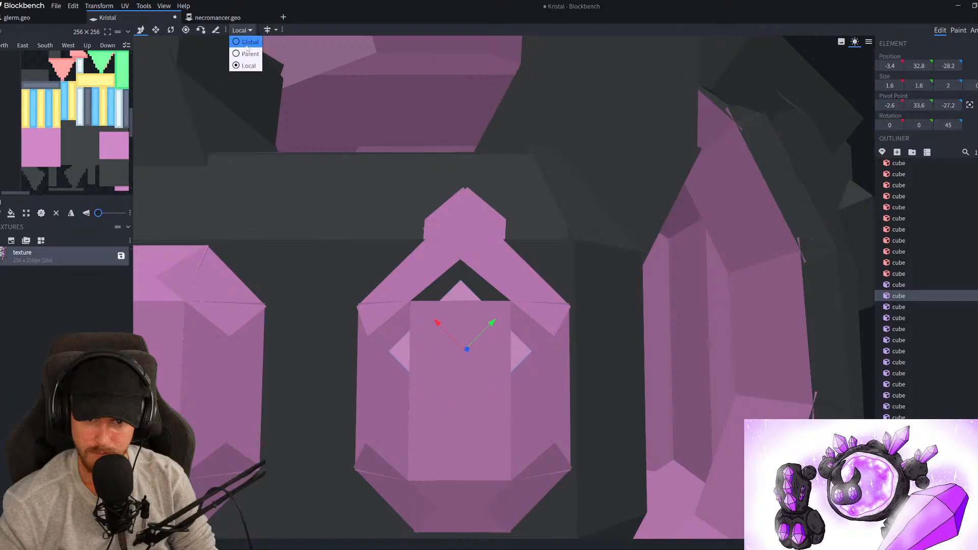
{"action": "left_click", "coordinate": [248, 43]}
{"action": "left_click_drag", "start_coordinate": [466, 316], "coordinate": [467, 291]}
Inspect the pointed eye from an angle and undo its changes back to the original top facet and corners
{"action": "scroll", "coordinate": [467, 291], "scroll_direction": "down", "scroll_amount": 10}
{"action": "left_click_drag", "start_coordinate": [656, 366], "coordinate": [671, 396]}
{"action": "scroll", "coordinate": [557, 330], "scroll_direction": "up", "scroll_amount": 6}
{"action": "scroll", "coordinate": [704, 393], "scroll_direction": "down", "scroll_amount": 1}
{"action": "key", "text": "ctrl+z"}
{"action": "key", "text": "ctrl+z"}
{"action": "key", "text": "ctrl+z"}
{"action": "key", "text": "ctrl+z"}
{"action": "key", "text": "ctrl+z"}
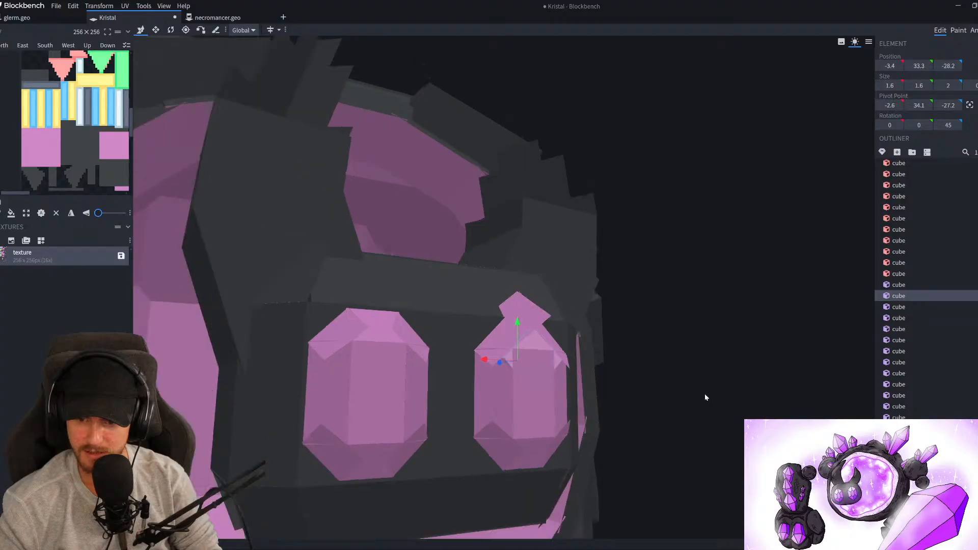
{"action": "key", "text": "ctrl+y"}
{"action": "key", "text": "ctrl+y"}
{"action": "key", "text": "ctrl+y"}
{"action": "key", "text": "ctrl+y"}
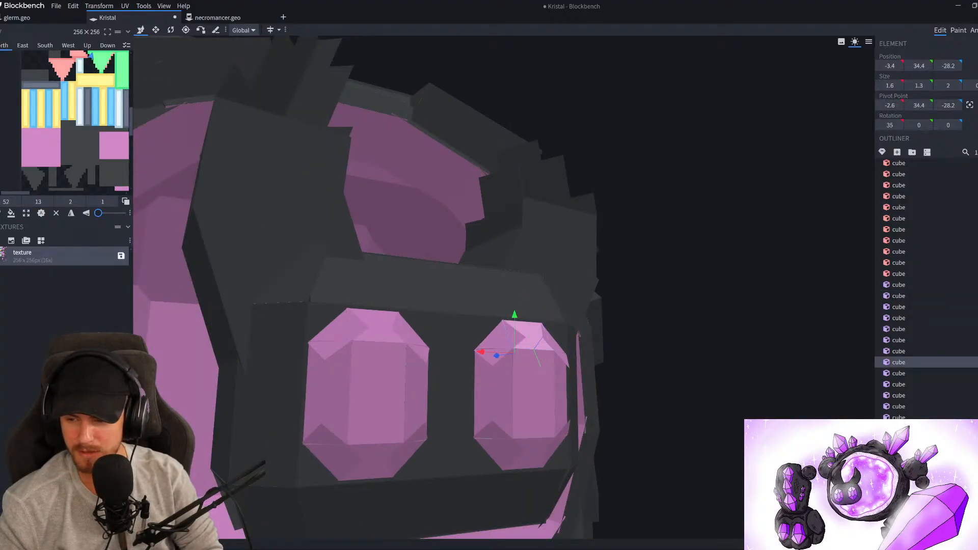
Deselect the eye facet and examine the head inside the portal from several front angles
{"action": "left_click", "coordinate": [634, 479]}
{"action": "scroll", "coordinate": [642, 458], "scroll_direction": "down", "scroll_amount": 5}
{"action": "left_click_drag", "start_coordinate": [647, 443], "coordinate": [597, 435]}
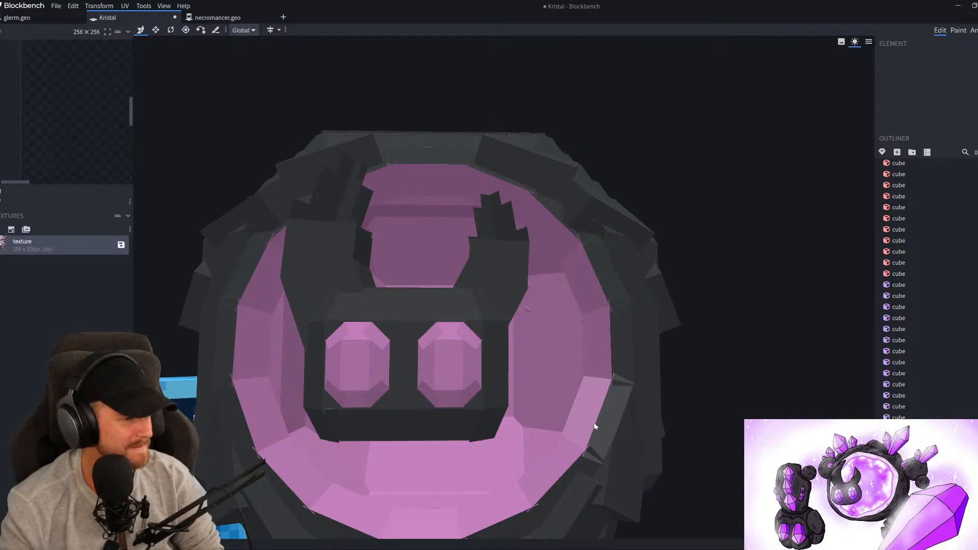
{"action": "scroll", "coordinate": [626, 387], "scroll_direction": "down", "scroll_amount": 6}
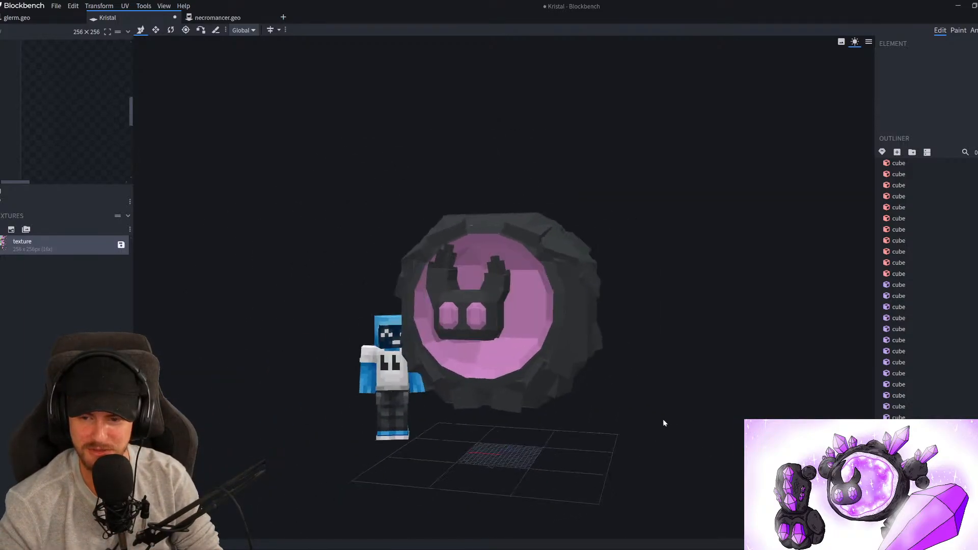
{"action": "scroll", "coordinate": [677, 387], "scroll_direction": "up", "scroll_amount": 2}
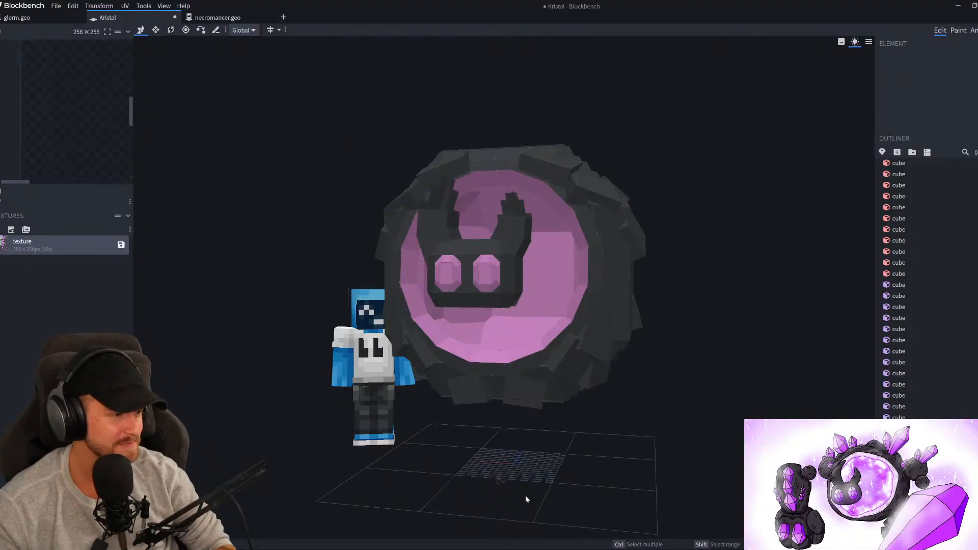
Try adding a cube and raising it above the portal to Y 54
{"action": "right_click_drag", "start_coordinate": [512, 467], "coordinate": [456, 398]}
{"action": "scroll", "coordinate": [455, 398], "scroll_direction": "down", "scroll_amount": 3}
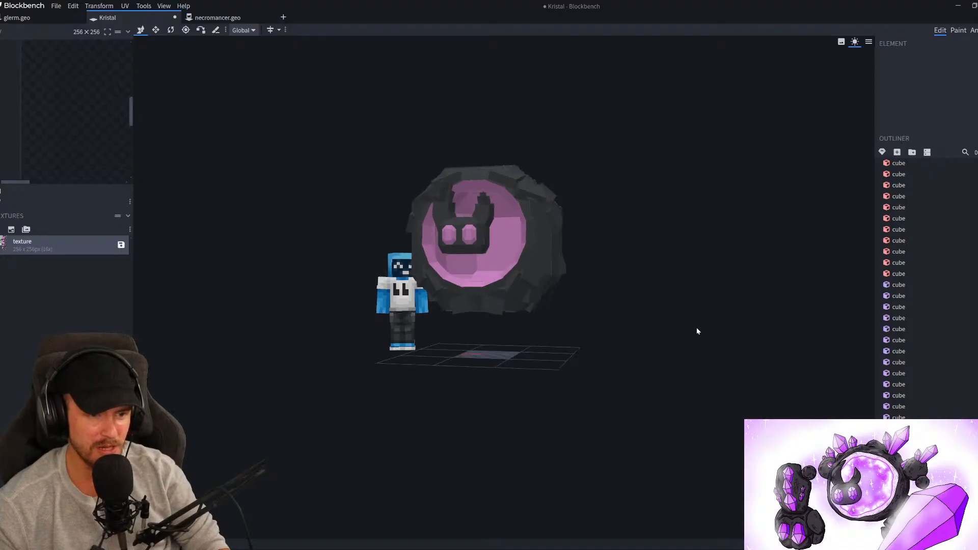
{"action": "scroll", "coordinate": [649, 389], "scroll_direction": "up", "scroll_amount": 3}
{"action": "left_click", "coordinate": [897, 153]}
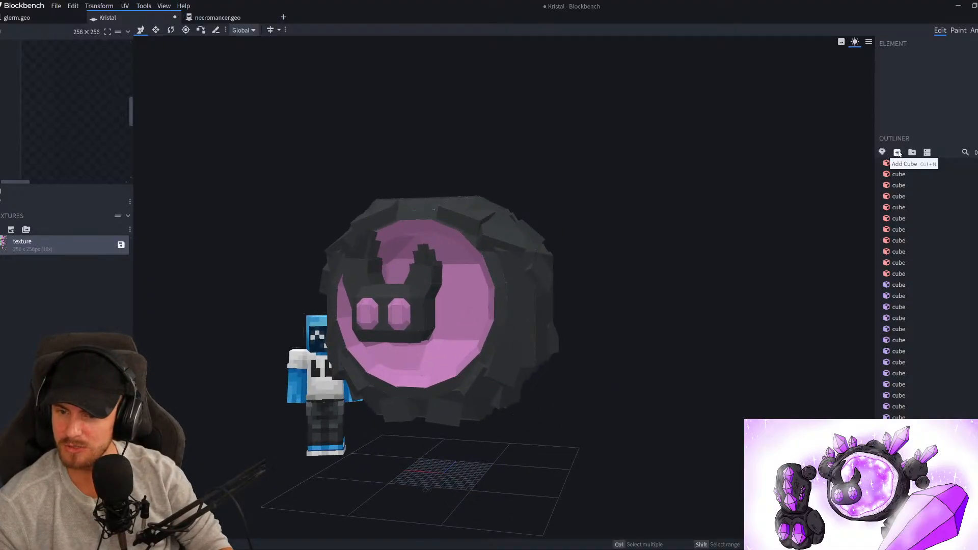
{"action": "left_click_drag", "start_coordinate": [442, 431], "coordinate": [465, 155]}
{"action": "left_click_drag", "start_coordinate": [583, 260], "coordinate": [527, 237]}
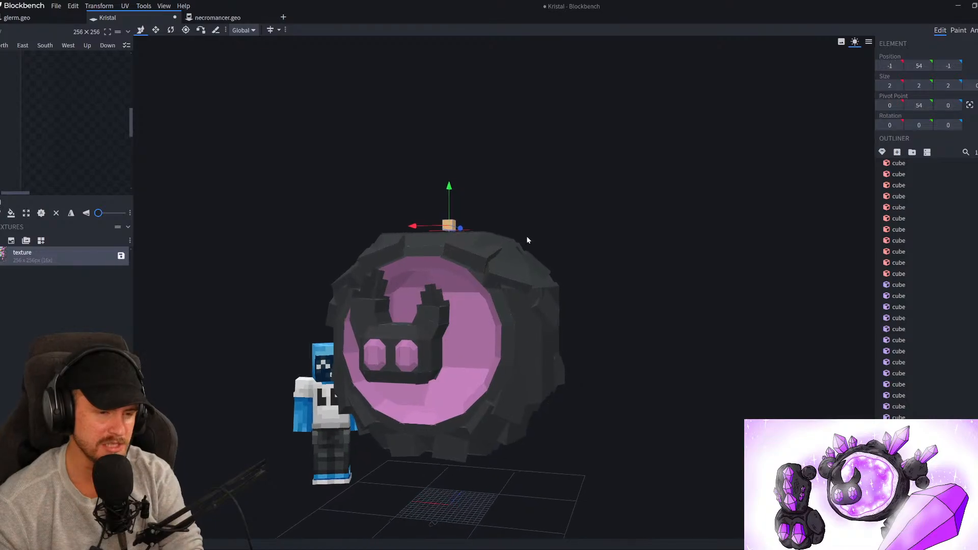
{"action": "left_click", "coordinate": [518, 218]}
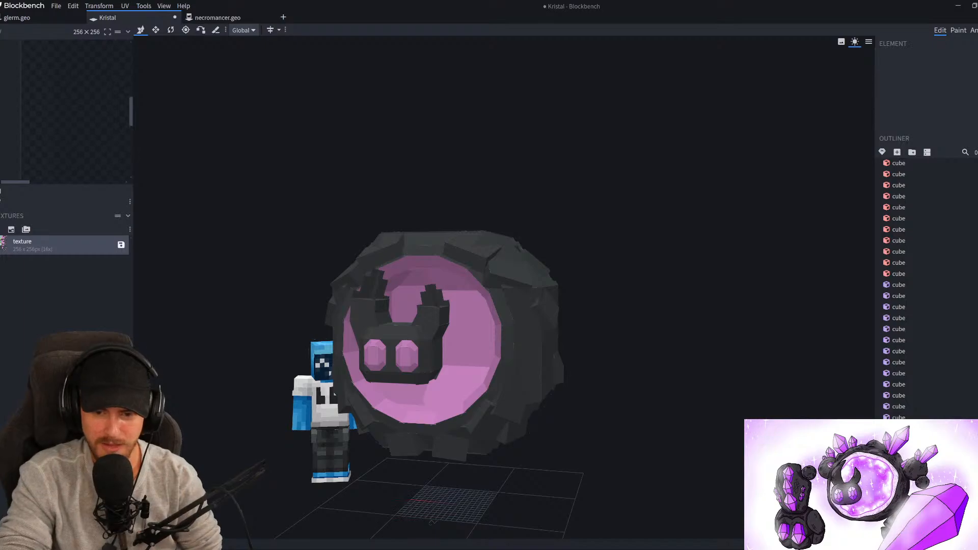
Add a new cube and move it along the X axis to position 28, beside the portal near the player figure
{"action": "right_click_drag", "start_coordinate": [436, 465], "coordinate": [512, 402]}
{"action": "left_click_drag", "start_coordinate": [422, 378], "coordinate": [443, 359]}
{"action": "right_click_drag", "start_coordinate": [443, 358], "coordinate": [507, 309]}
{"action": "scroll", "coordinate": [506, 309], "scroll_direction": "up", "scroll_amount": 2}
{"action": "right_click_drag", "start_coordinate": [511, 380], "coordinate": [582, 369]}
{"action": "scroll", "coordinate": [582, 369], "scroll_direction": "up", "scroll_amount": 3}
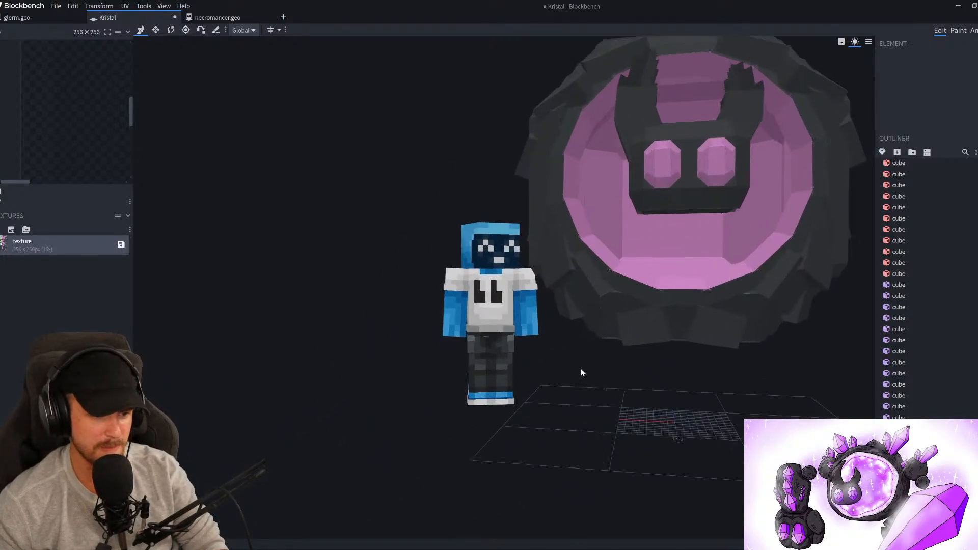
{"action": "scroll", "coordinate": [576, 398], "scroll_direction": "up", "scroll_amount": 2}
{"action": "right_click_drag", "start_coordinate": [575, 408], "coordinate": [689, 304]}
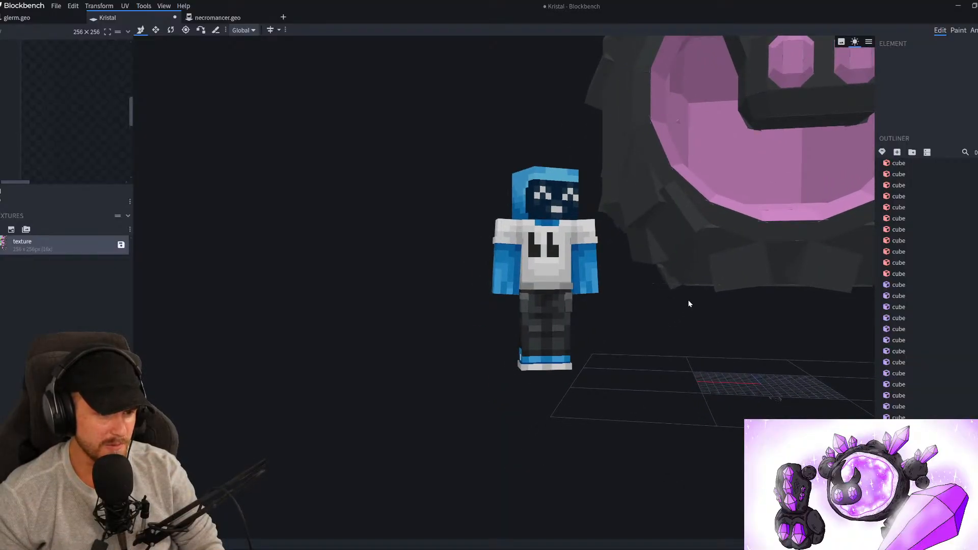
{"action": "scroll", "coordinate": [696, 313], "scroll_direction": "down", "scroll_amount": 2}
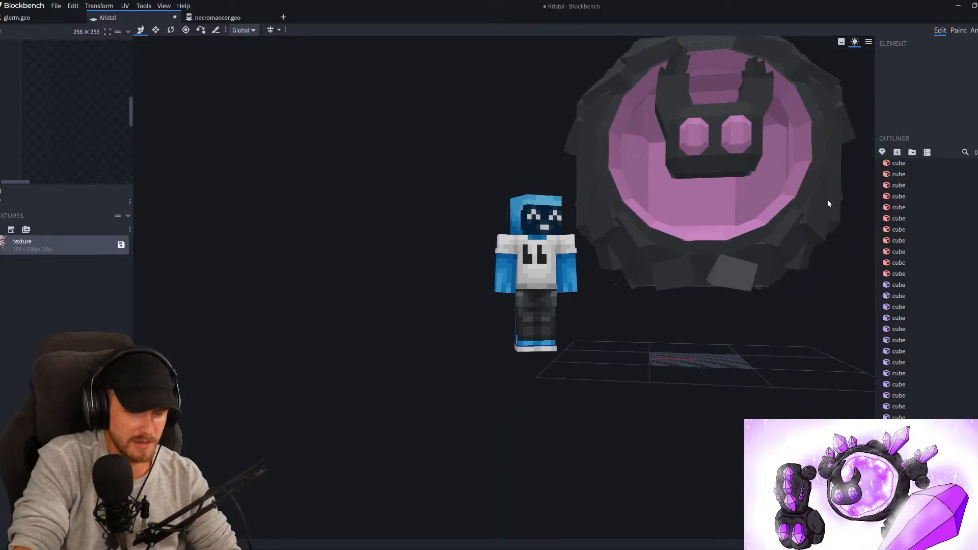
{"action": "left_click", "coordinate": [898, 152]}
{"action": "left_click_drag", "start_coordinate": [689, 356], "coordinate": [526, 350]}
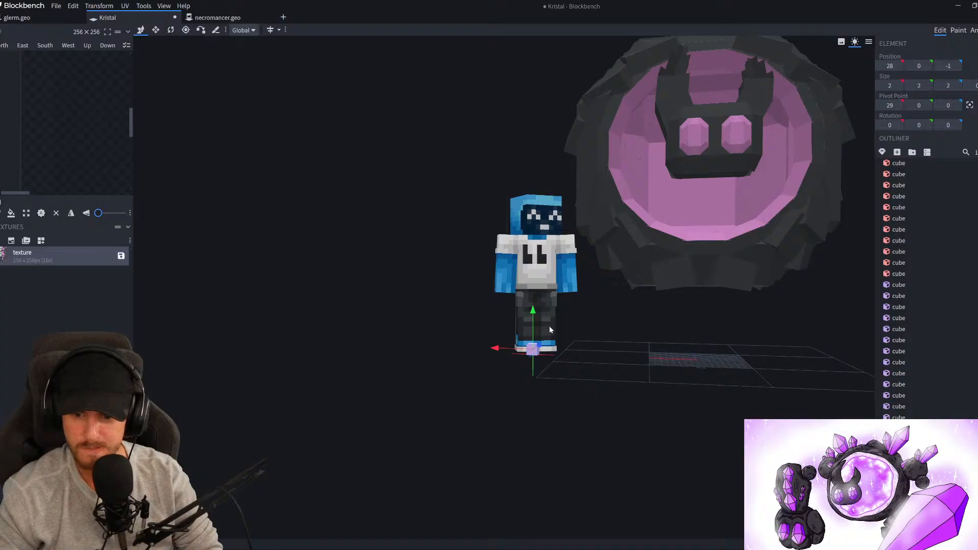
Set the new cube's marker color to Silver
{"action": "right_click", "coordinate": [533, 352]}
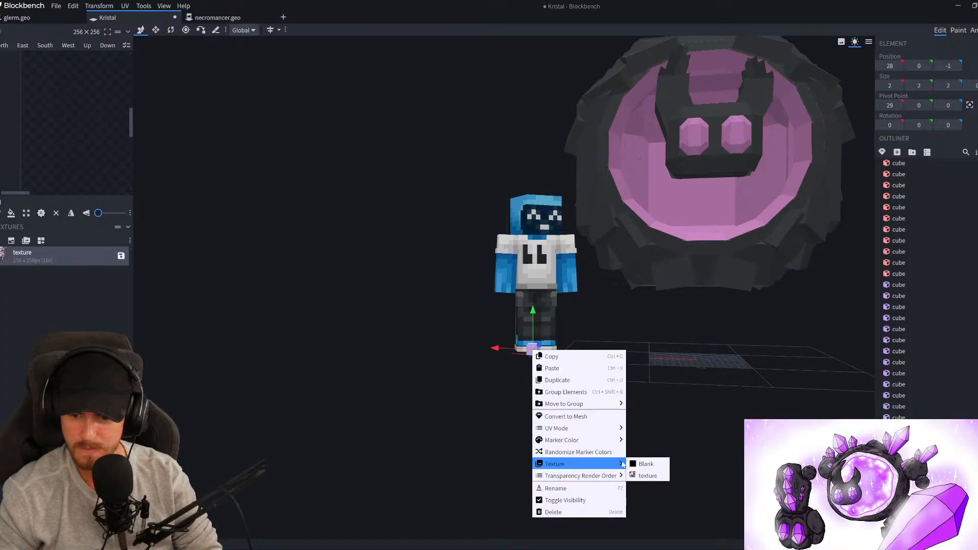
{"action": "mouse_move", "coordinate": [611, 433]}
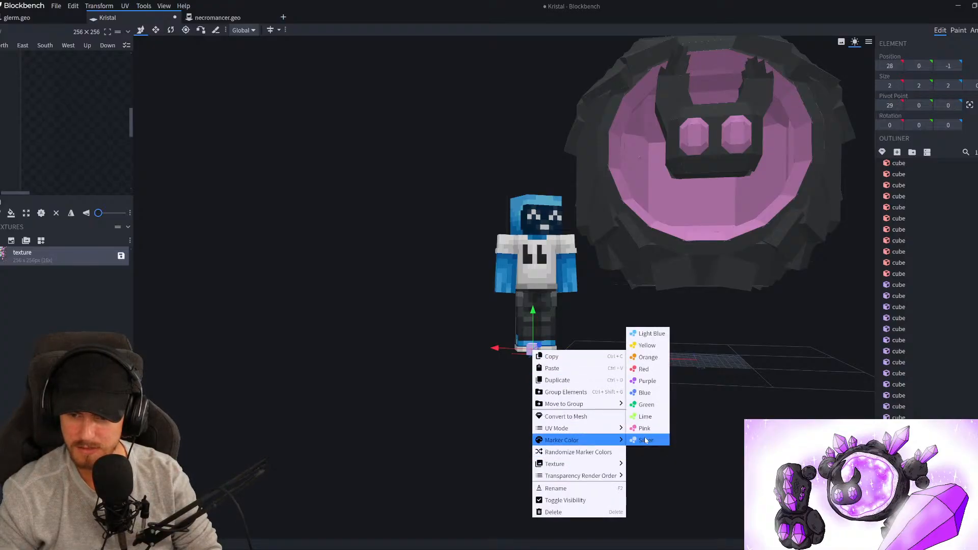
{"action": "left_click", "coordinate": [647, 440]}
{"action": "scroll", "coordinate": [560, 396], "scroll_direction": "up", "scroll_amount": 2}
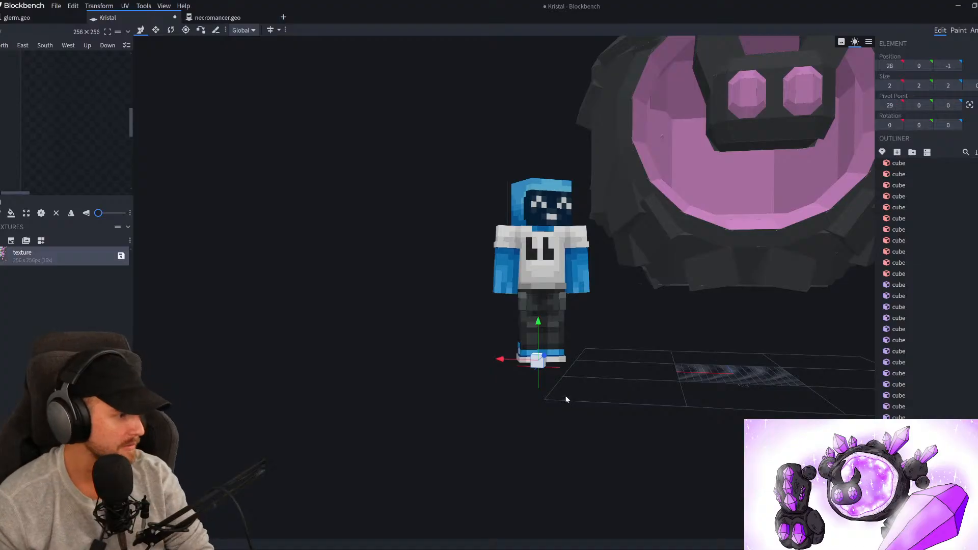
{"action": "left_click_drag", "start_coordinate": [566, 397], "coordinate": [552, 391]}
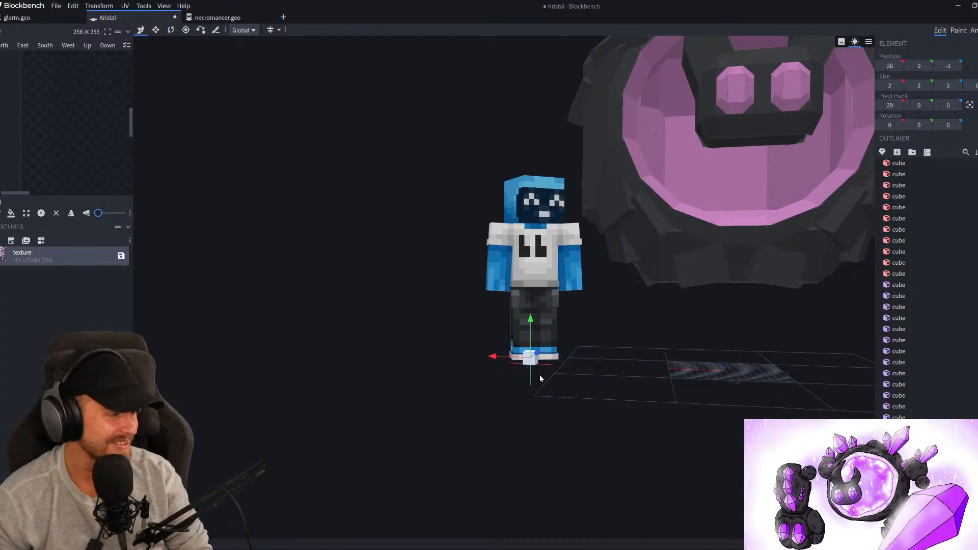
Resize the silver cube into a block 12 wide, 9 high and 5 deep
{"action": "scroll", "coordinate": [531, 371], "scroll_direction": "up", "scroll_amount": 2}
{"action": "key", "text": "s"}
{"action": "left_click_drag", "start_coordinate": [528, 323], "coordinate": [581, 343]}
{"action": "left_click_drag", "start_coordinate": [611, 406], "coordinate": [521, 410]}
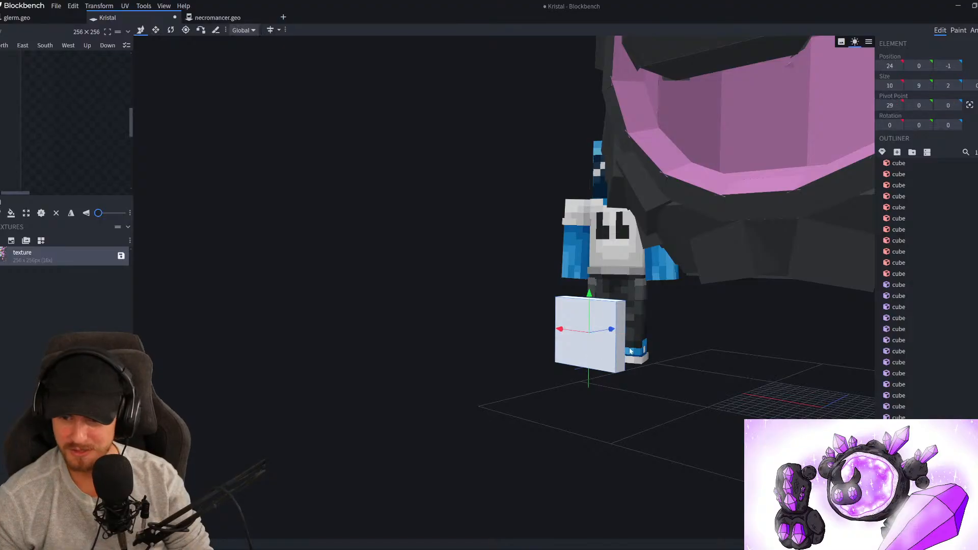
{"action": "left_click_drag", "start_coordinate": [618, 338], "coordinate": [621, 335]}
{"action": "left_click_drag", "start_coordinate": [586, 377], "coordinate": [552, 395]}
Move the block forward along the Z axis to position -10, in front of the player figure
{"action": "key", "text": "v"}
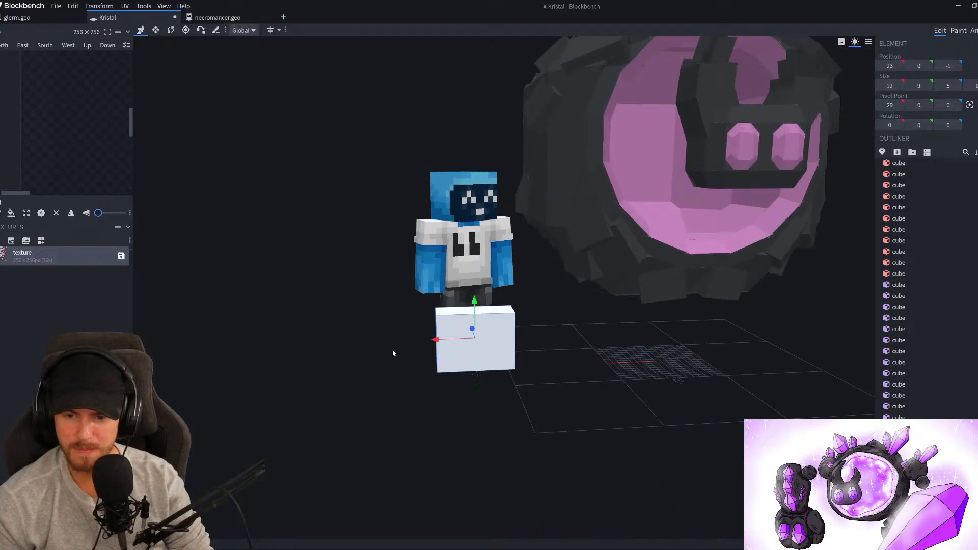
{"action": "left_click_drag", "start_coordinate": [393, 354], "coordinate": [498, 358]}
{"action": "left_click_drag", "start_coordinate": [332, 361], "coordinate": [373, 379]}
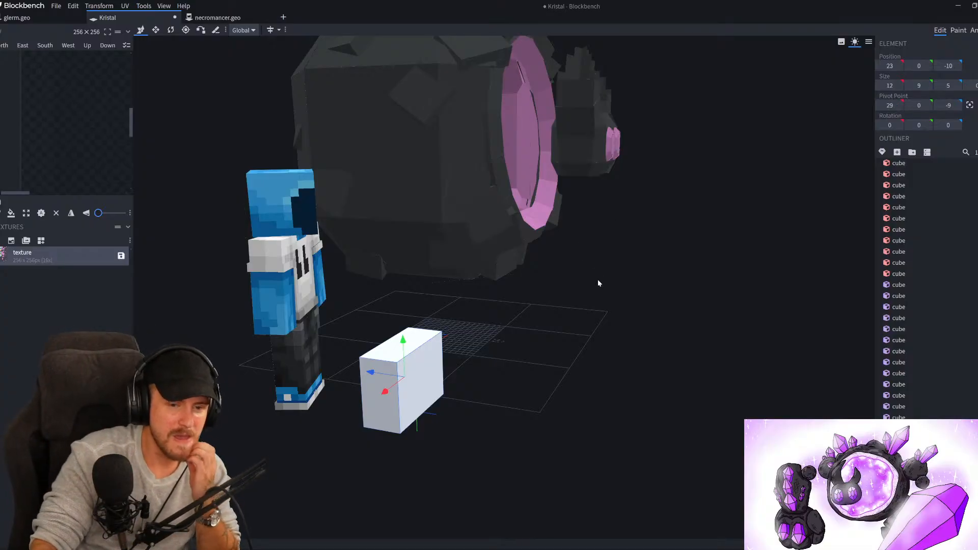
{"action": "left_click_drag", "start_coordinate": [535, 335], "coordinate": [682, 340]}
{"action": "right_click_drag", "start_coordinate": [686, 341], "coordinate": [721, 321]}
{"action": "scroll", "coordinate": [688, 356], "scroll_direction": "up", "scroll_amount": 4}
{"action": "right_click_drag", "start_coordinate": [672, 373], "coordinate": [693, 331]}
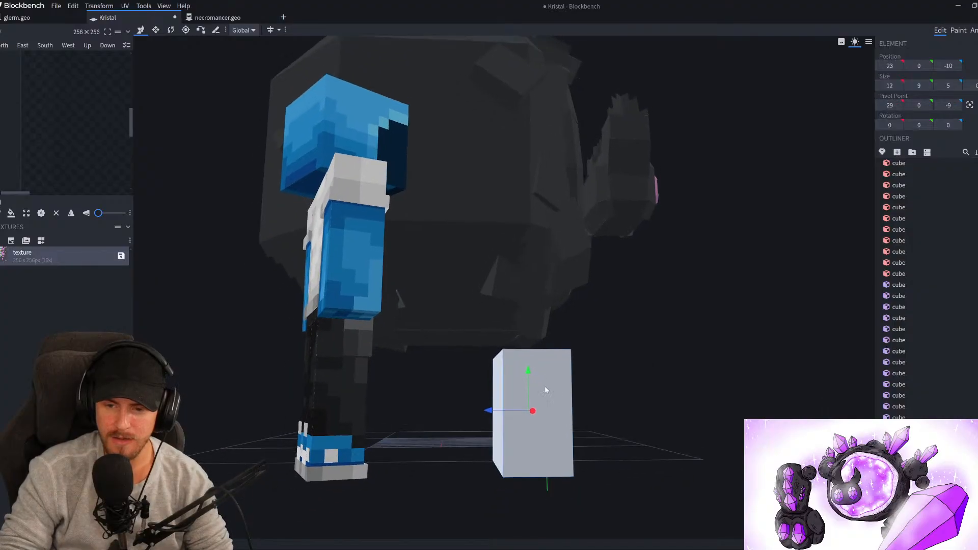
Raise the block to Y position 6 and extend its depth to 8
{"action": "left_click", "coordinate": [526, 376]}
{"action": "left_click_drag", "start_coordinate": [526, 376], "coordinate": [635, 396]}
{"action": "key", "text": "s"}
{"action": "left_click_drag", "start_coordinate": [497, 342], "coordinate": [465, 341]}
{"action": "left_click_drag", "start_coordinate": [666, 372], "coordinate": [579, 360]}
{"action": "scroll", "coordinate": [570, 374], "scroll_direction": "down", "scroll_amount": 4}
{"action": "scroll", "coordinate": [571, 357], "scroll_direction": "up", "scroll_amount": 5}
{"action": "scroll", "coordinate": [617, 373], "scroll_direction": "down", "scroll_amount": 3}
{"action": "scroll", "coordinate": [586, 398], "scroll_direction": "up", "scroll_amount": 4}
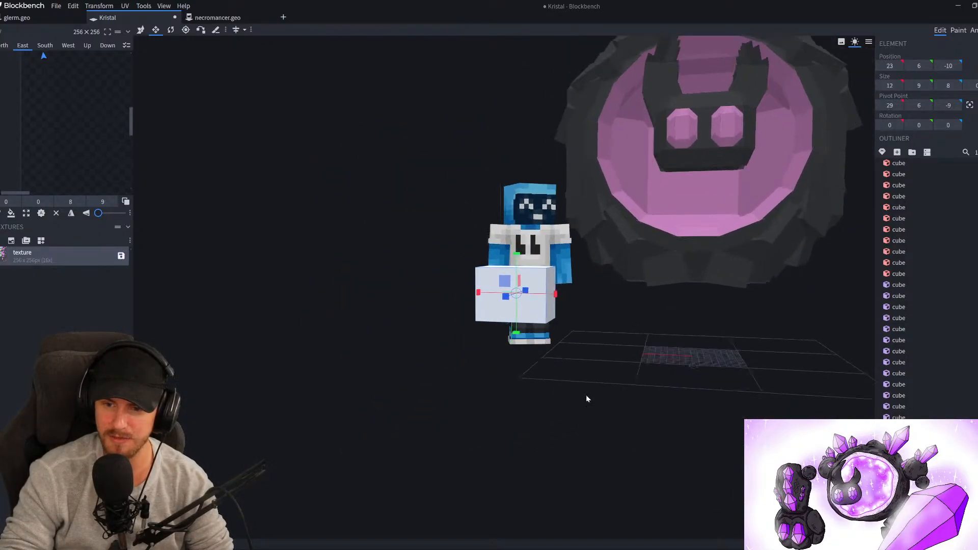
Duplicate the block, lower the copy to Y position 2 and reduce its height to 4
{"action": "key", "text": "v"}
{"action": "left_click_drag", "start_coordinate": [373, 352], "coordinate": [497, 376]}
{"action": "left_click_drag", "start_coordinate": [525, 255], "coordinate": [517, 303]}
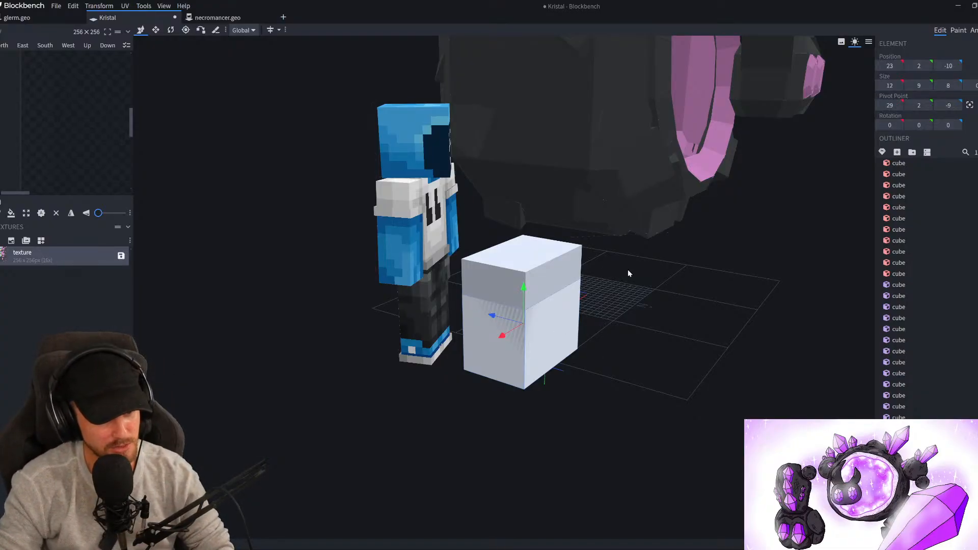
{"action": "left_click_drag", "start_coordinate": [619, 347], "coordinate": [584, 334]}
{"action": "key", "text": "s"}
{"action": "left_click_drag", "start_coordinate": [522, 303], "coordinate": [529, 347]}
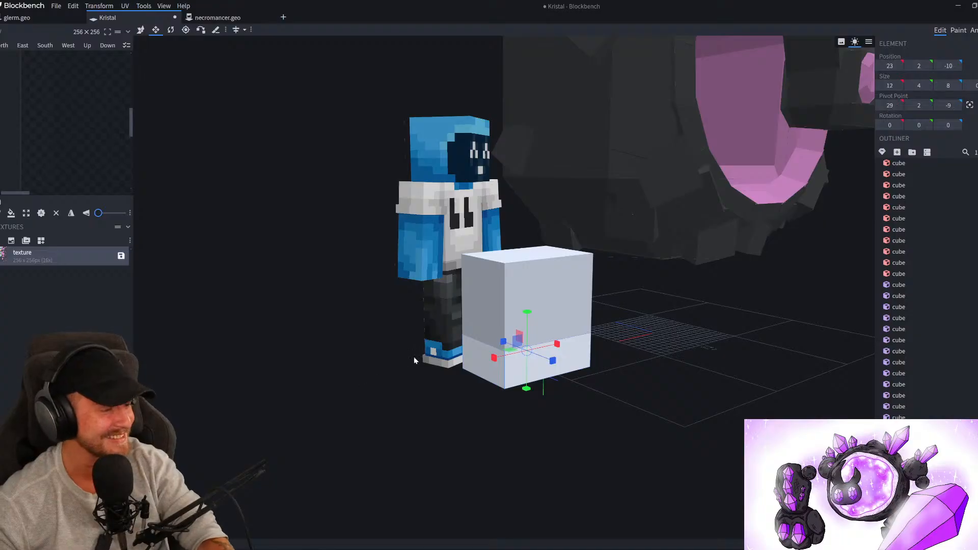
Shift the lower block sideways and narrow it to a width of 6, starting at X position 29 and covering half the upper block
{"action": "left_click_drag", "start_coordinate": [578, 386], "coordinate": [533, 377]}
{"action": "scroll", "coordinate": [533, 378], "scroll_direction": "up", "scroll_amount": 3}
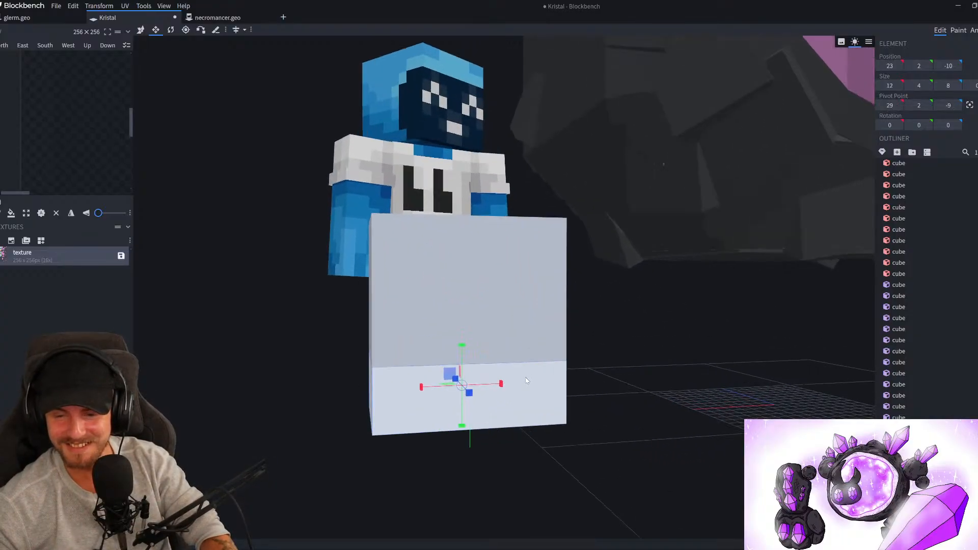
{"action": "scroll", "coordinate": [668, 405], "scroll_direction": "down", "scroll_amount": 3}
{"action": "left_click_drag", "start_coordinate": [668, 404], "coordinate": [641, 408]}
{"action": "scroll", "coordinate": [640, 408], "scroll_direction": "up", "scroll_amount": 8}
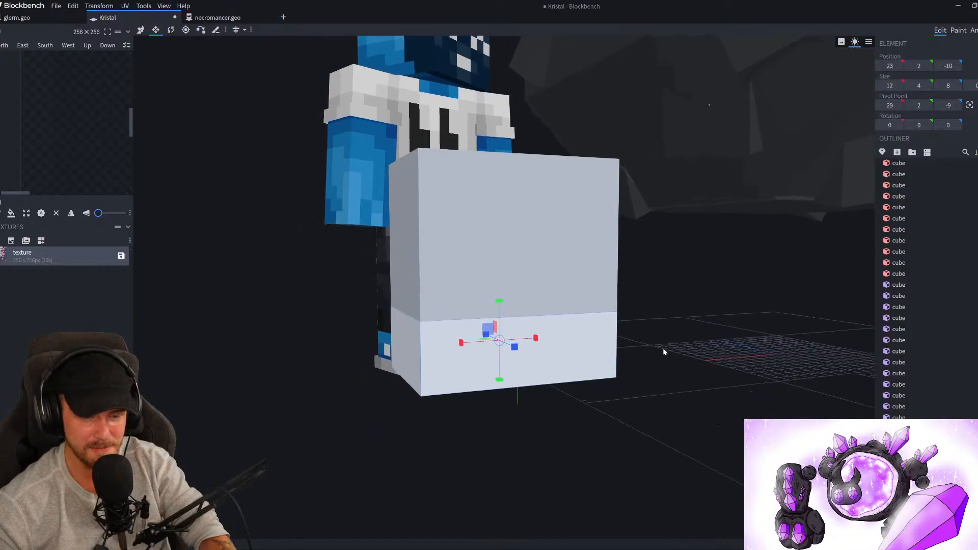
{"action": "left_click_drag", "start_coordinate": [461, 356], "coordinate": [595, 345]}
{"action": "left_click_drag", "start_coordinate": [663, 357], "coordinate": [709, 406]}
{"action": "key", "text": "v"}
{"action": "left_click_drag", "start_coordinate": [557, 341], "coordinate": [451, 345]}
{"action": "left_click", "coordinate": [547, 340]}
{"action": "key", "text": "s"}
{"action": "left_click_drag", "start_coordinate": [519, 333], "coordinate": [512, 336]}
{"action": "left_click", "coordinate": [506, 342]}
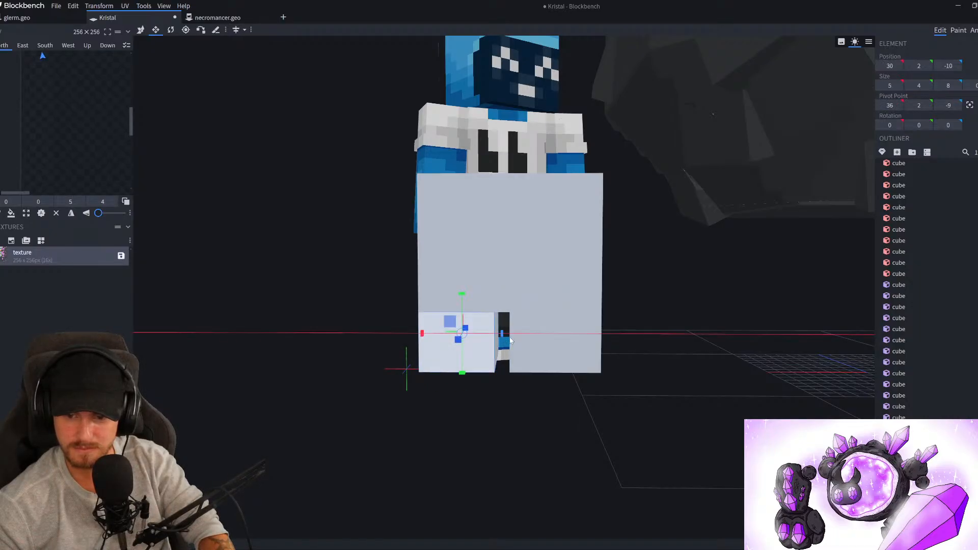
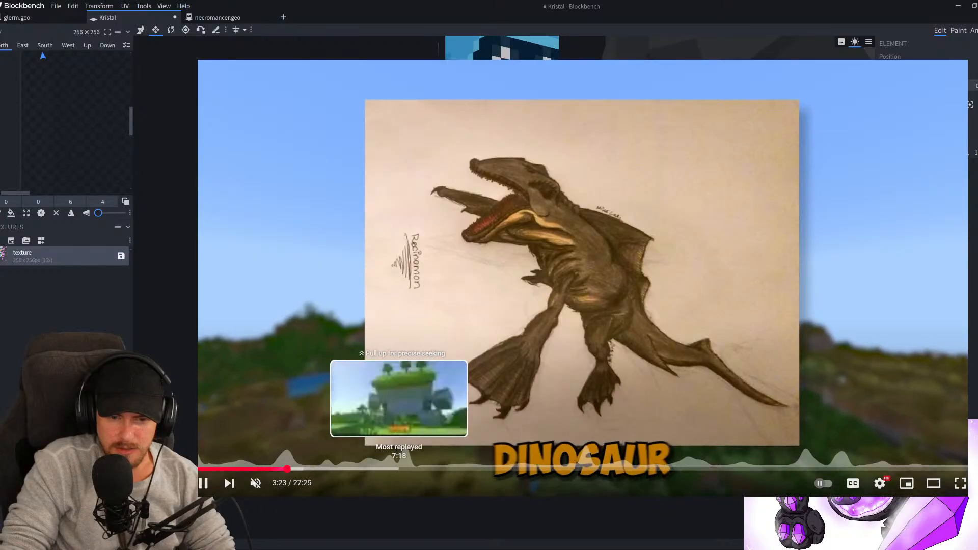
Switch to the reference video, skip ahead to the Earth Golem at about 9:15 and examine its detached blocky hands
{"action": "left_click", "coordinate": [425, 468]}
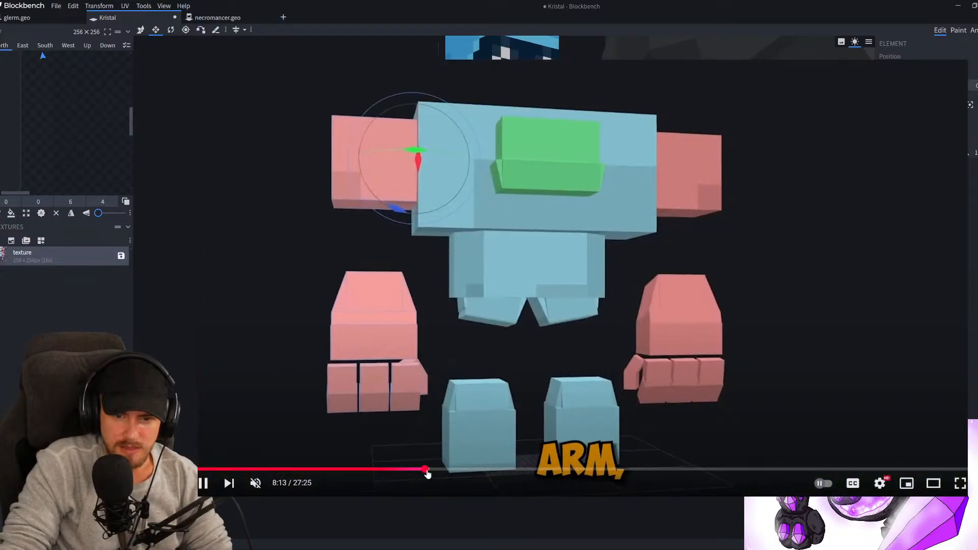
{"action": "left_click", "coordinate": [460, 468]}
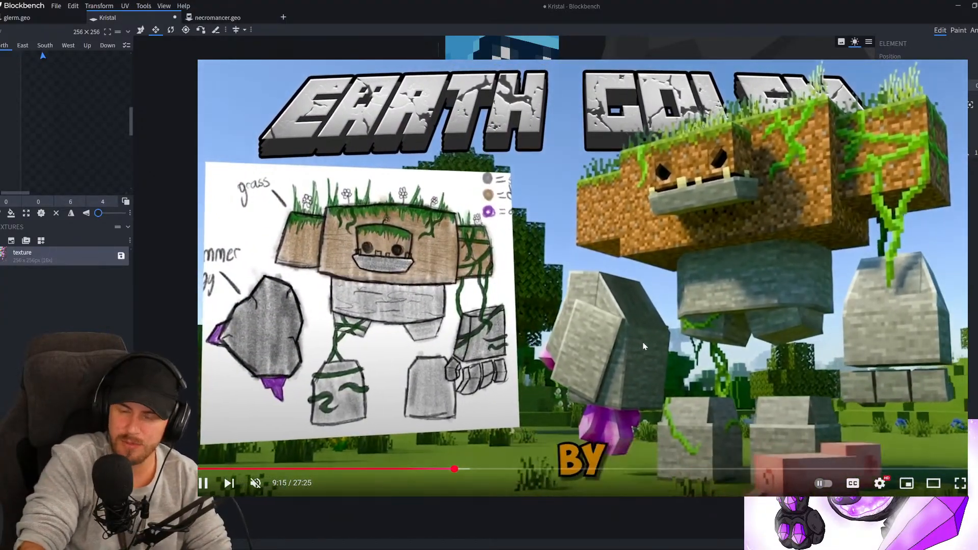
{"action": "left_click", "coordinate": [708, 371]}
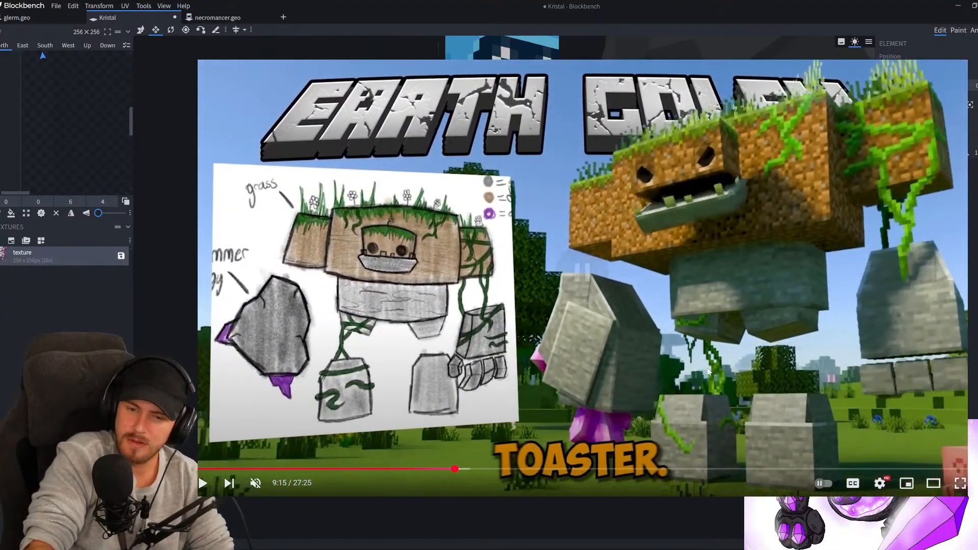
{"action": "left_click", "coordinate": [705, 340]}
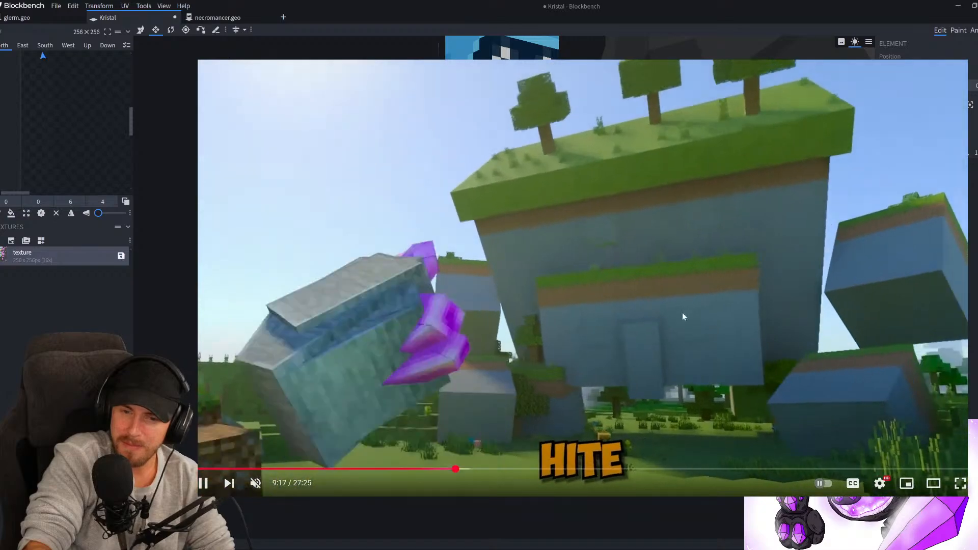
{"action": "left_click", "coordinate": [668, 302]}
{"action": "left_click", "coordinate": [638, 308]}
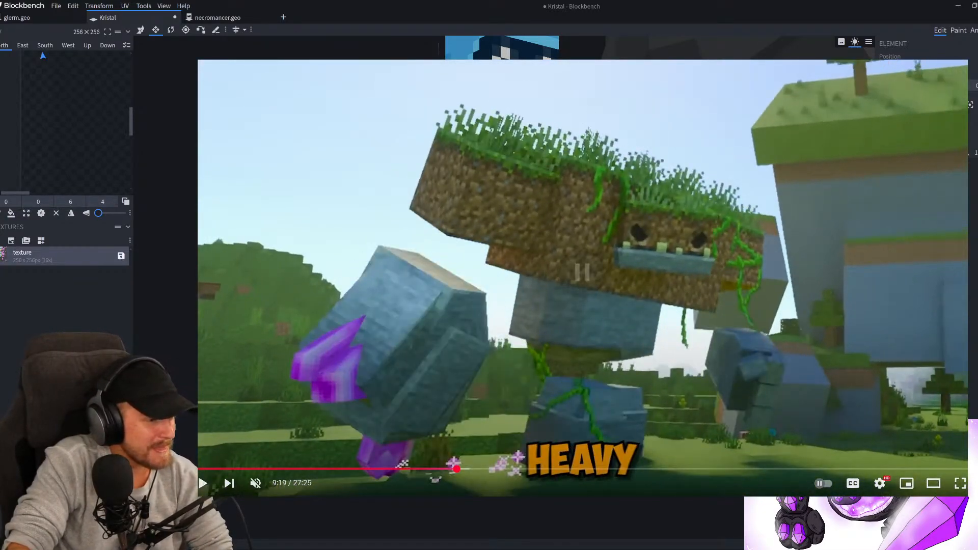
{"action": "left_click", "coordinate": [610, 267]}
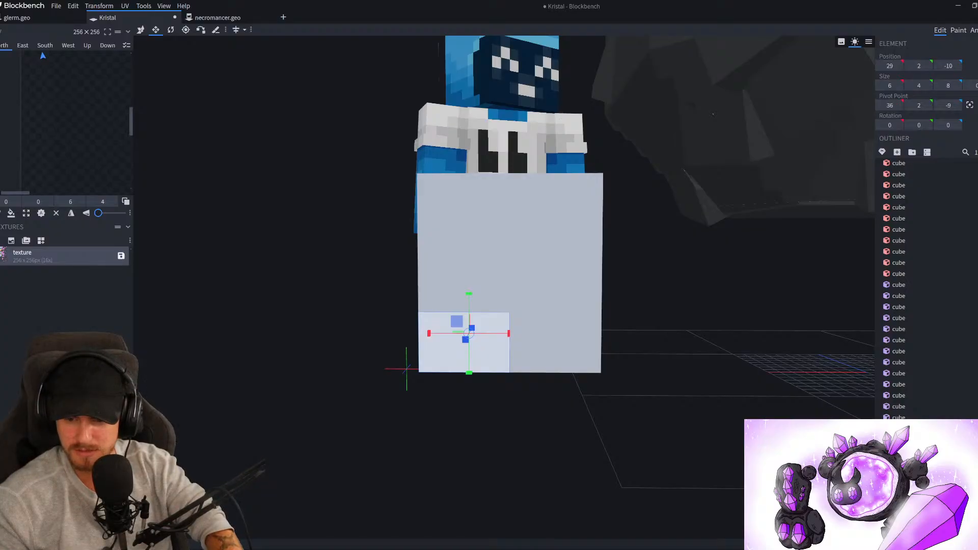
Extend the small lower block forward to a depth of 11 and raise its height to 7
{"action": "left_click_drag", "start_coordinate": [516, 503], "coordinate": [460, 496]}
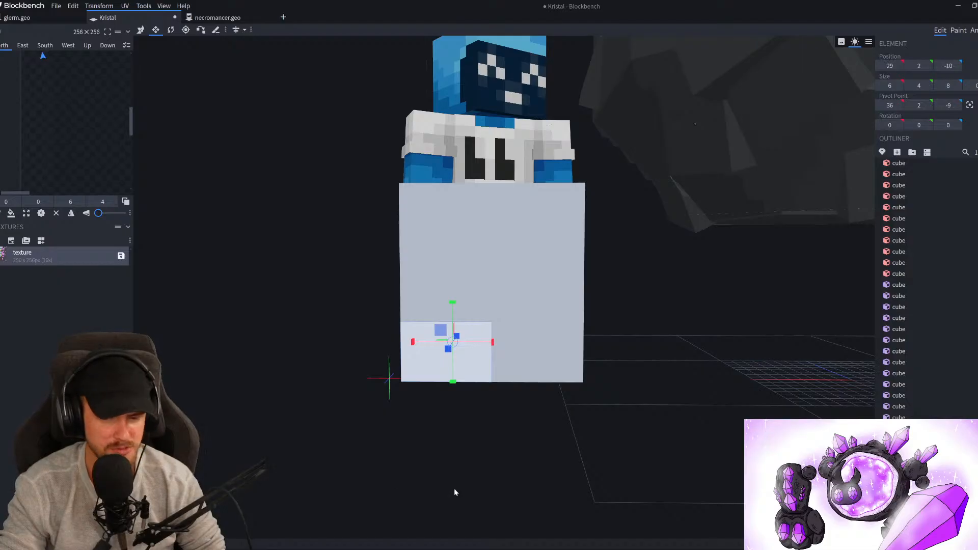
{"action": "left_click_drag", "start_coordinate": [454, 488], "coordinate": [602, 446]}
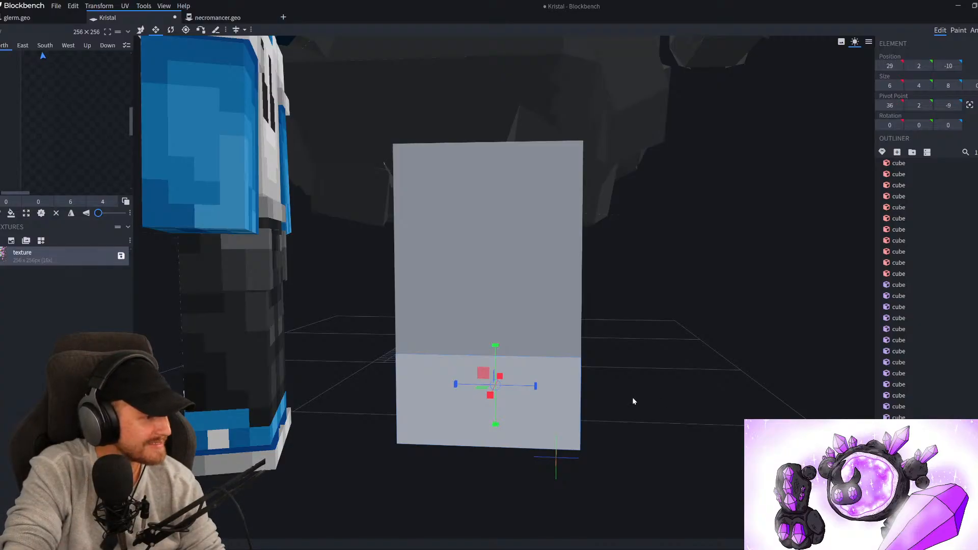
{"action": "left_click_drag", "start_coordinate": [642, 408], "coordinate": [441, 393]}
{"action": "scroll", "coordinate": [505, 409], "scroll_direction": "down", "scroll_amount": 5}
{"action": "left_click_drag", "start_coordinate": [504, 408], "coordinate": [731, 426]}
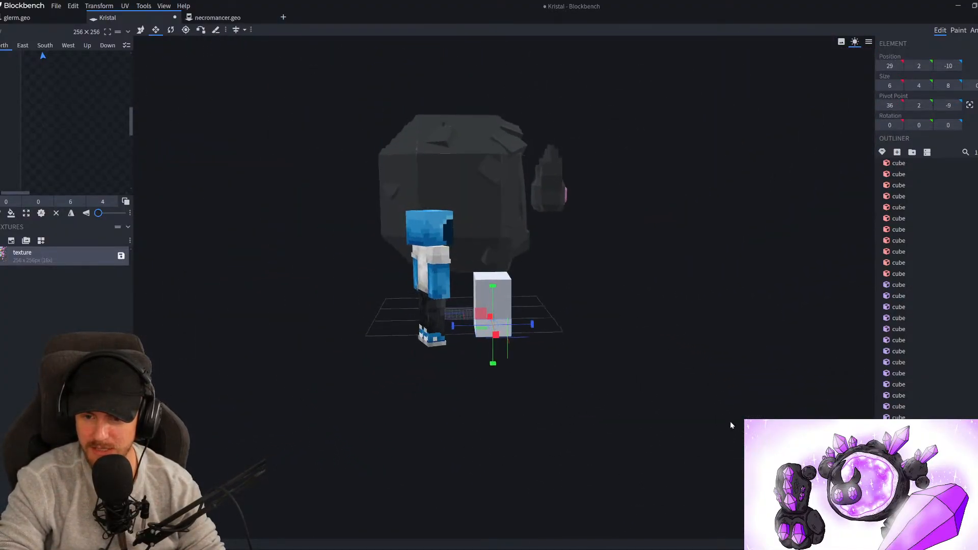
{"action": "scroll", "coordinate": [557, 385], "scroll_direction": "up", "scroll_amount": 5}
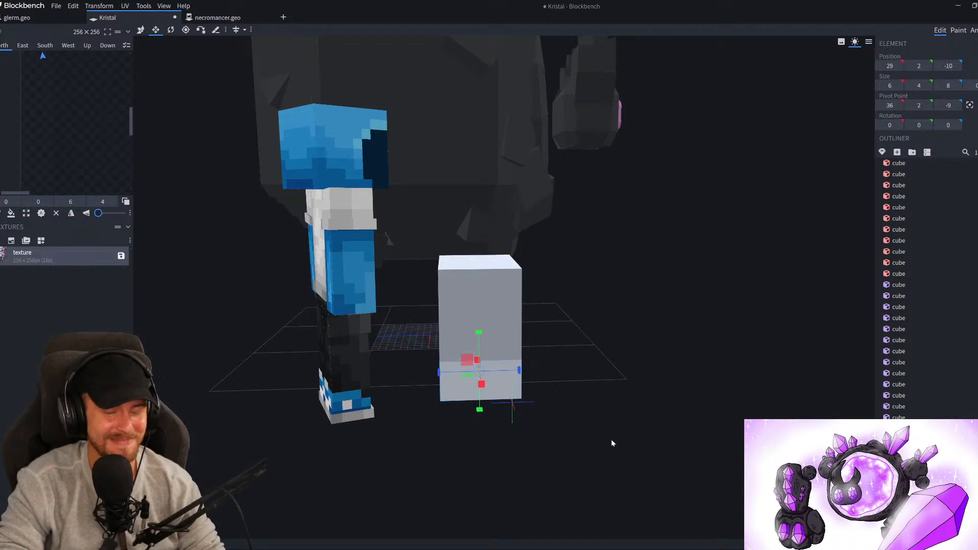
{"action": "scroll", "coordinate": [610, 439], "scroll_direction": "up", "scroll_amount": 5}
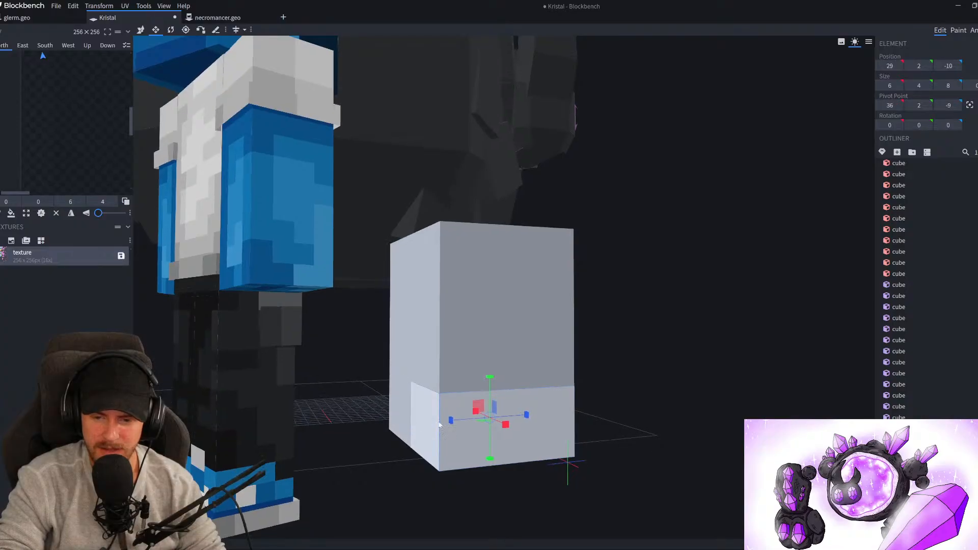
{"action": "left_click_drag", "start_coordinate": [449, 424], "coordinate": [431, 425]}
{"action": "left_click_drag", "start_coordinate": [482, 386], "coordinate": [438, 375]}
{"action": "scroll", "coordinate": [563, 416], "scroll_direction": "down", "scroll_amount": 4}
{"action": "left_click_drag", "start_coordinate": [478, 334], "coordinate": [477, 321]}
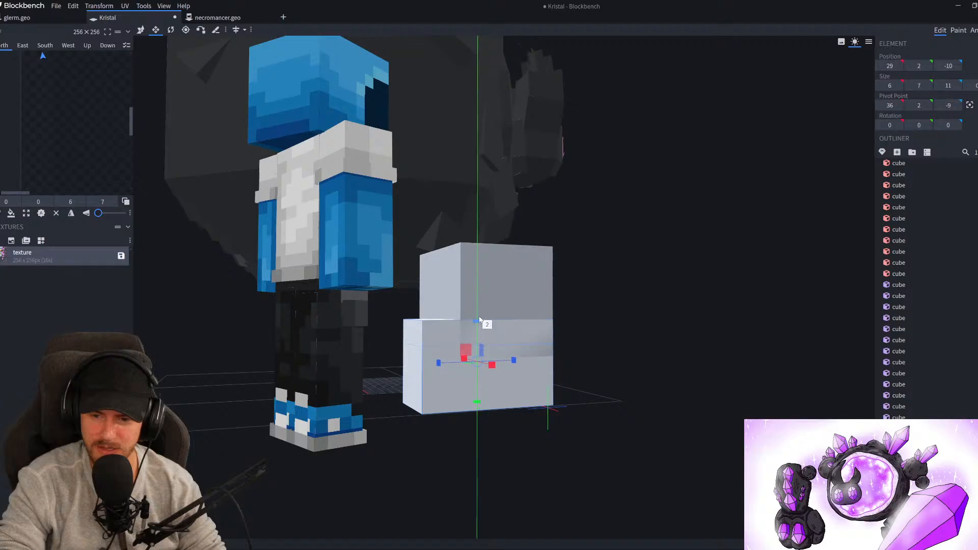
Select the small lower finger block and nudge it to Z position -9.9
{"action": "left_click_drag", "start_coordinate": [559, 315], "coordinate": [596, 349]}
{"action": "left_click", "coordinate": [548, 332]}
{"action": "left_click_drag", "start_coordinate": [539, 331], "coordinate": [549, 335], "text": "alt"}
{"action": "left_click_drag", "start_coordinate": [719, 383], "coordinate": [522, 356]}
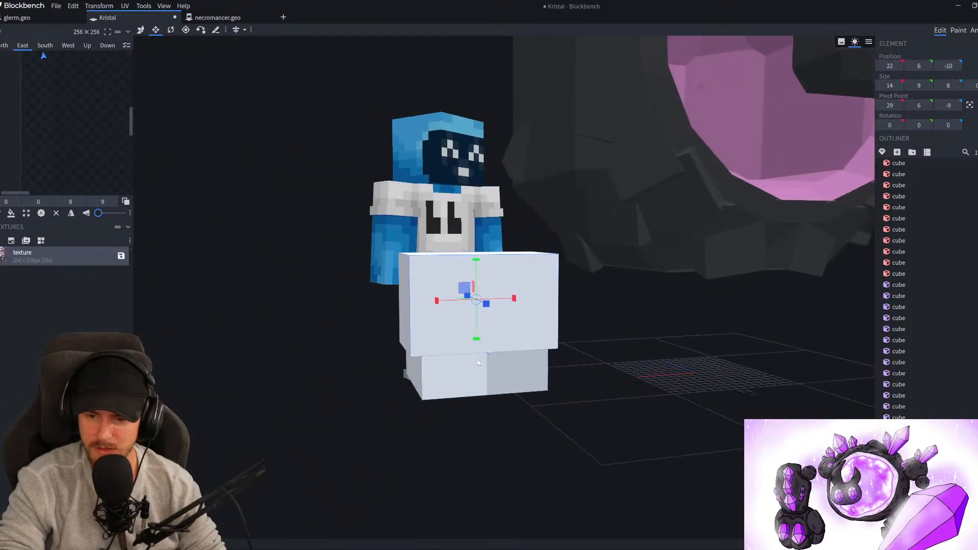
{"action": "left_click", "coordinate": [478, 361]}
{"action": "left_click_drag", "start_coordinate": [596, 416], "coordinate": [510, 378]}
{"action": "key", "text": "v"}
{"action": "left_click_drag", "start_coordinate": [417, 359], "coordinate": [415, 359], "text": "ctrl"}
Shift the lower finger block sideways to X position 29.4
{"action": "left_click_drag", "start_coordinate": [548, 392], "coordinate": [389, 412]}
{"action": "left_click", "coordinate": [499, 384]}
{"action": "left_click", "coordinate": [489, 414]}
{"action": "left_click_drag", "start_coordinate": [490, 418], "coordinate": [555, 405]}
{"action": "left_click", "coordinate": [451, 380]}
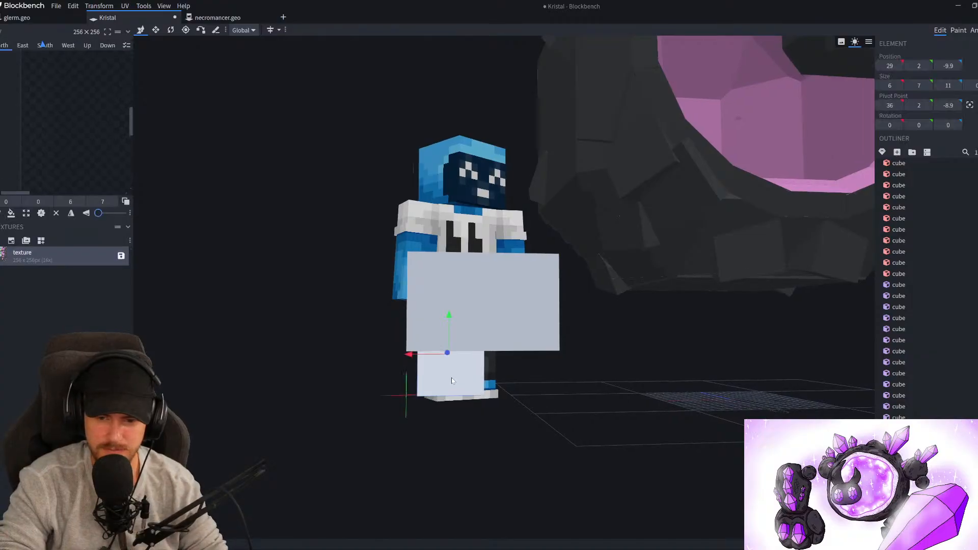
{"action": "scroll", "coordinate": [451, 378], "scroll_direction": "up", "scroll_amount": 3}
{"action": "left_click_drag", "start_coordinate": [401, 373], "coordinate": [395, 373], "text": "ctrl"}
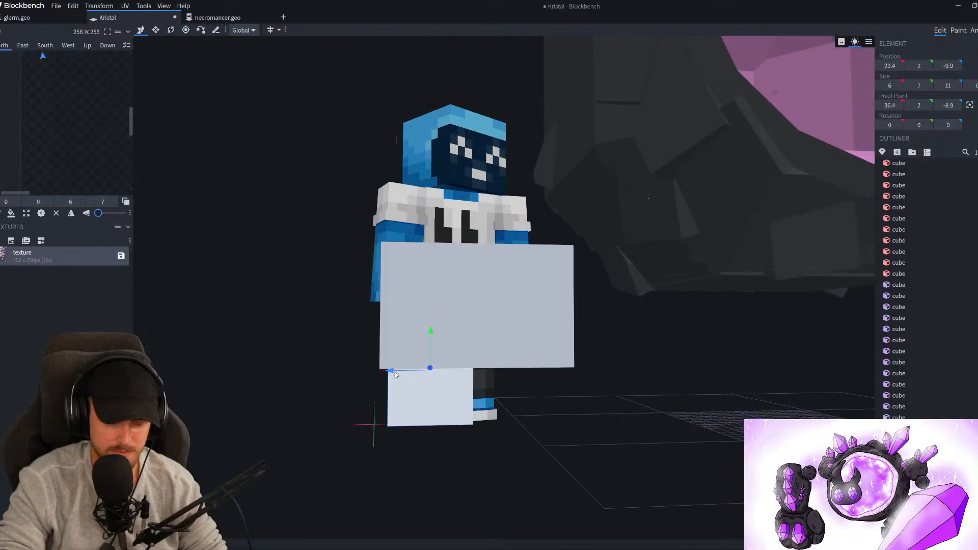
Duplicate the finger block and place the copy beside it at X position 22.4
{"action": "key", "text": "s"}
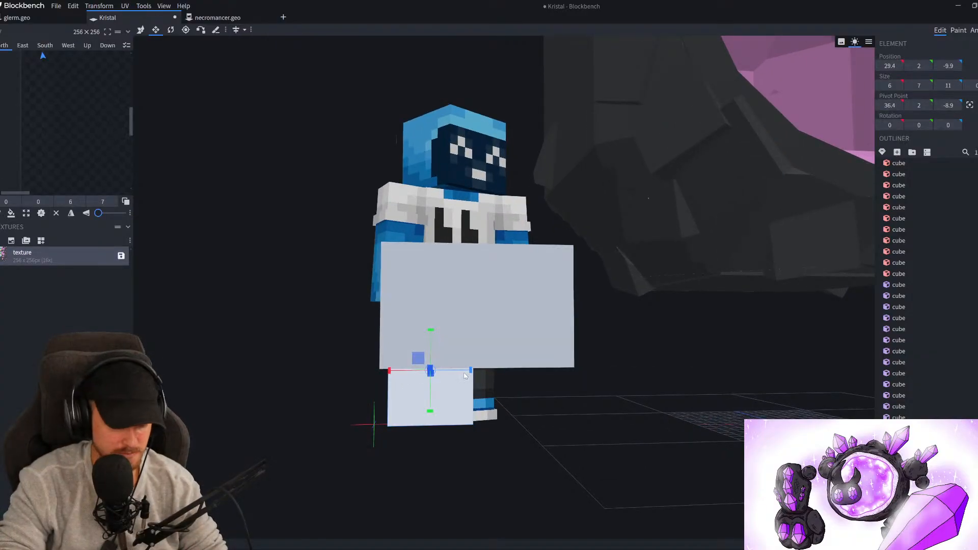
{"action": "key", "text": "ctrl+d"}
{"action": "left_click_drag", "start_coordinate": [394, 372], "coordinate": [483, 372]}
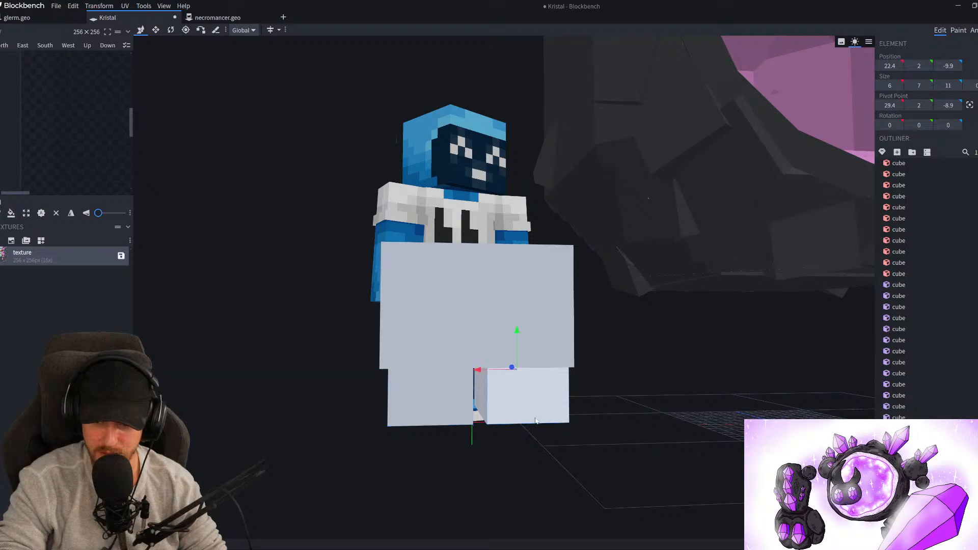
Duplicate the large upper palm block, move the copy sideways towards the portal body and narrow it
{"action": "scroll", "coordinate": [535, 421], "scroll_direction": "down", "scroll_amount": 5}
{"action": "left_click_drag", "start_coordinate": [601, 422], "coordinate": [724, 412]}
{"action": "scroll", "coordinate": [628, 399], "scroll_direction": "up", "scroll_amount": 6}
{"action": "left_click_drag", "start_coordinate": [627, 400], "coordinate": [436, 383]}
{"action": "scroll", "coordinate": [437, 382], "scroll_direction": "up", "scroll_amount": 4}
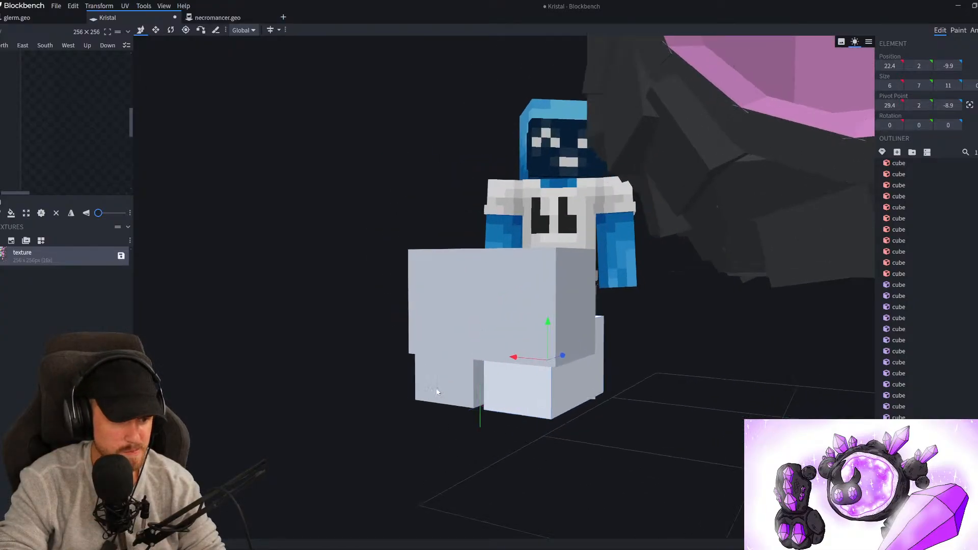
{"action": "left_click", "coordinate": [478, 289]}
{"action": "key", "text": "ctrl+d"}
{"action": "left_click_drag", "start_coordinate": [469, 301], "coordinate": [555, 317]}
{"action": "key", "text": "s"}
{"action": "left_click_drag", "start_coordinate": [639, 309], "coordinate": [602, 311]}
Place the narrowed side block against the palm at position 16, 6, -7 with a width of 6
{"action": "left_click_drag", "start_coordinate": [706, 333], "coordinate": [594, 347]}
{"action": "key", "text": "v"}
{"action": "left_click_drag", "start_coordinate": [577, 293], "coordinate": [627, 301]}
{"action": "left_click_drag", "start_coordinate": [394, 352], "coordinate": [496, 348]}
{"action": "key", "text": "s"}
{"action": "left_click_drag", "start_coordinate": [656, 313], "coordinate": [652, 309]}
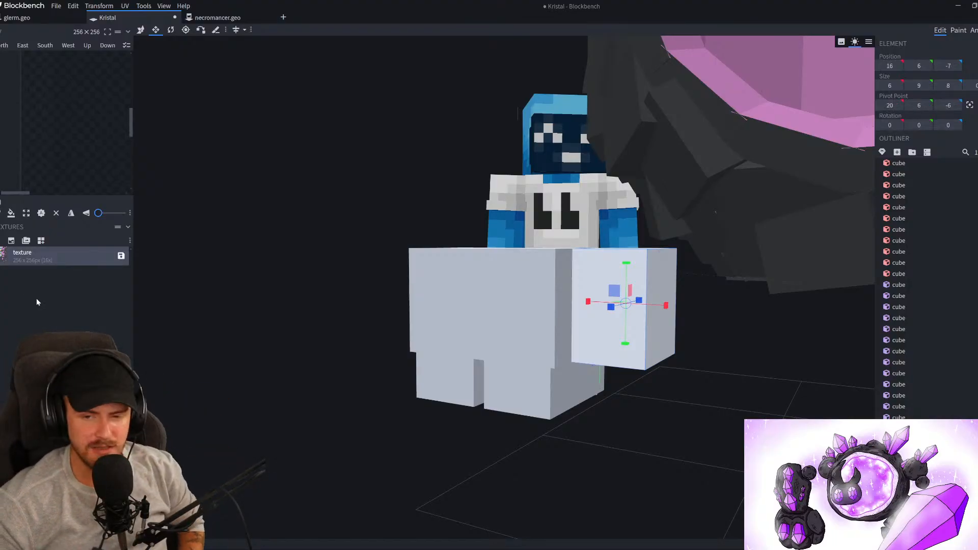
Narrow the side block to a width of 5 and push it into the palm to X position 18
{"action": "right_click_drag", "start_coordinate": [384, 408], "coordinate": [304, 402]}
{"action": "left_click_drag", "start_coordinate": [305, 402], "coordinate": [346, 398]}
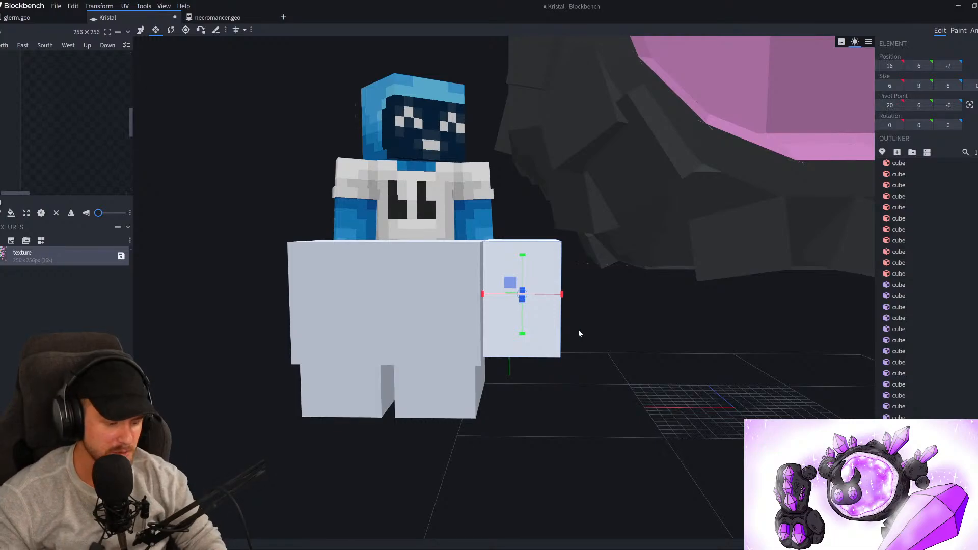
{"action": "left_click_drag", "start_coordinate": [561, 295], "coordinate": [552, 339]}
{"action": "key", "text": "v"}
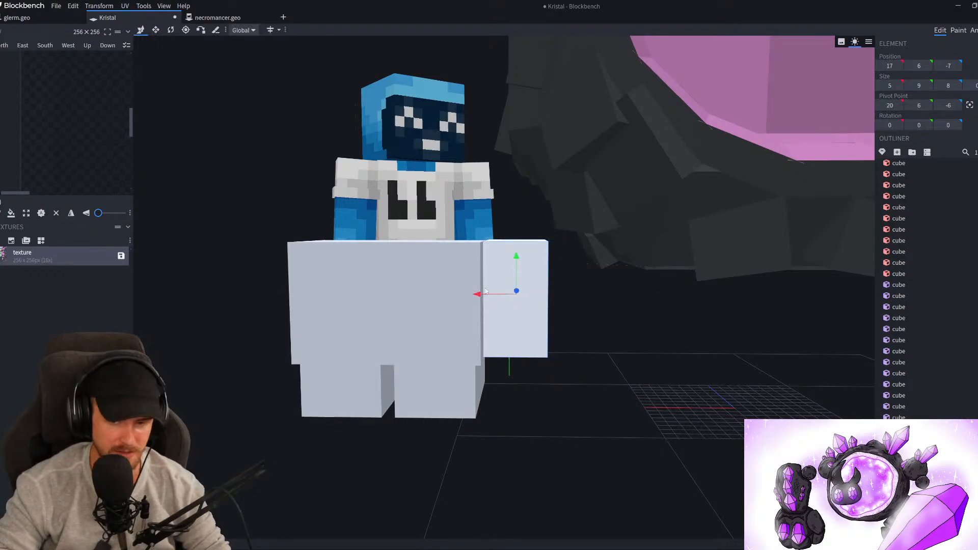
{"action": "left_click_drag", "start_coordinate": [491, 295], "coordinate": [483, 299]}
{"action": "left_click_drag", "start_coordinate": [482, 299], "coordinate": [483, 299]}
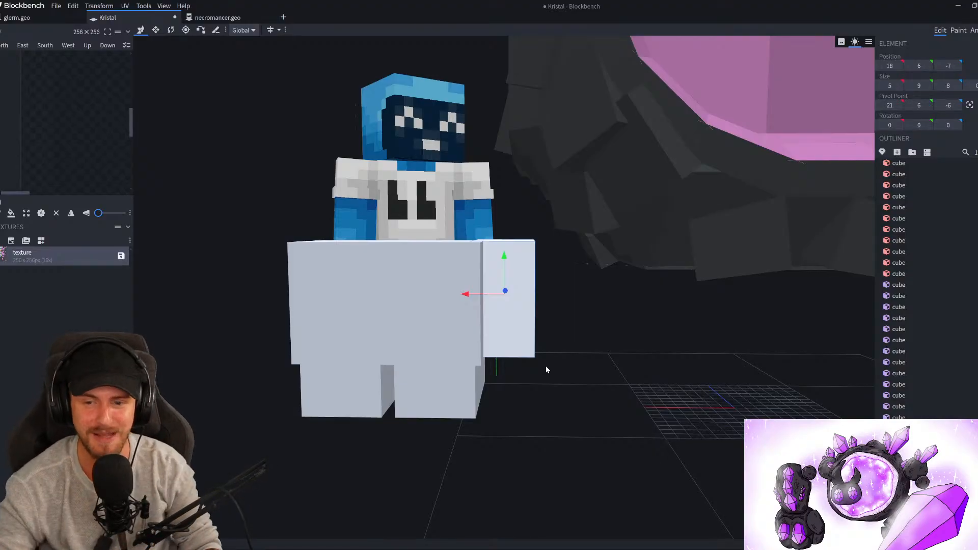
Center the side block's pivot, rotate it -15° about Z and move it to X position 20, Y position 5
{"action": "scroll", "coordinate": [515, 353], "scroll_direction": "down", "scroll_amount": 2}
{"action": "scroll", "coordinate": [517, 350], "scroll_direction": "up", "scroll_amount": 3}
{"action": "key", "text": "r"}
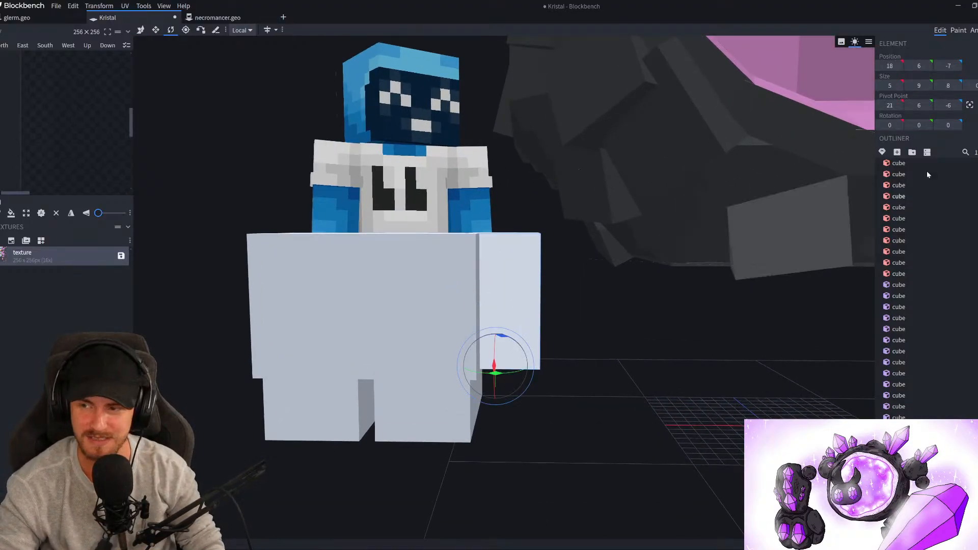
{"action": "left_click", "coordinate": [970, 104]}
{"action": "left_click_drag", "start_coordinate": [509, 274], "coordinate": [519, 278]}
{"action": "key", "text": "v"}
{"action": "mouse_move", "coordinate": [470, 302]}
{"action": "left_mouse_down"}
{"action": "mouse_move", "coordinate": [457, 300]}
{"action": "mouse_move", "coordinate": [478, 279]}
{"action": "mouse_move", "coordinate": [480, 291]}
{"action": "left_mouse_up"}
{"action": "left_click_drag", "start_coordinate": [557, 341], "coordinate": [535, 357]}
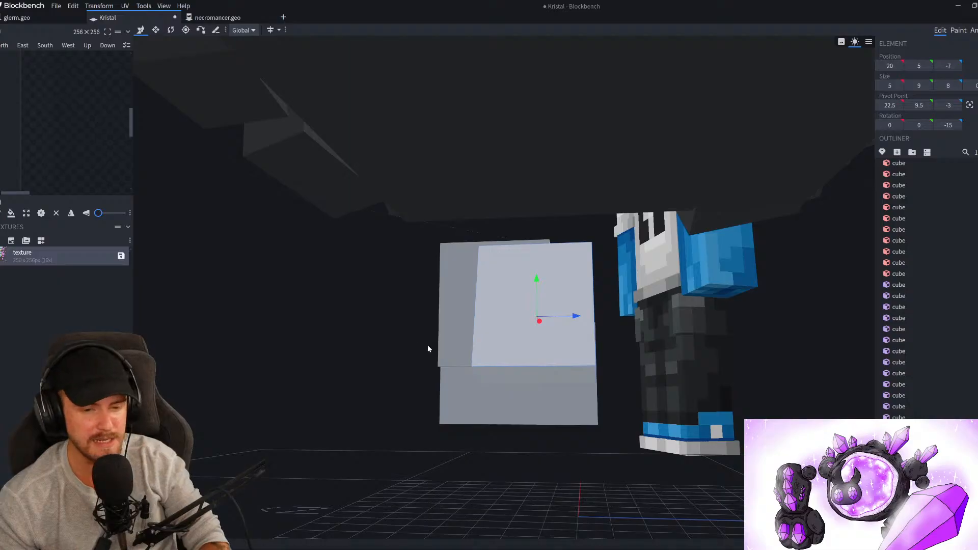
Increase the tilted side block's height to 10
{"action": "right_click_drag", "start_coordinate": [427, 344], "coordinate": [412, 351]}
{"action": "left_click_drag", "start_coordinate": [355, 372], "coordinate": [416, 383]}
{"action": "scroll", "coordinate": [418, 384], "scroll_direction": "up", "scroll_amount": 2}
{"action": "scroll", "coordinate": [560, 352], "scroll_direction": "up", "scroll_amount": 1}
{"action": "left_click_drag", "start_coordinate": [272, 387], "coordinate": [461, 334]}
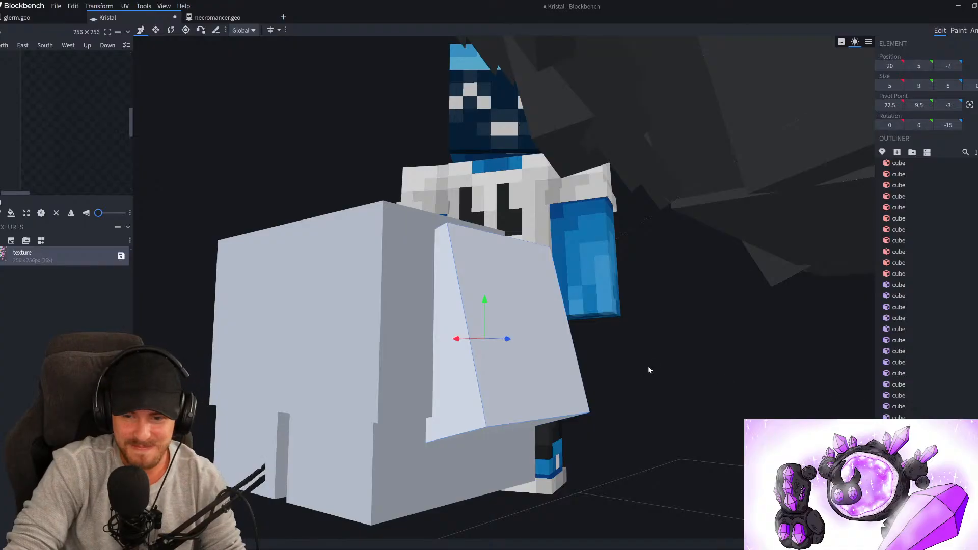
{"action": "right_click_drag", "start_coordinate": [650, 374], "coordinate": [520, 338]}
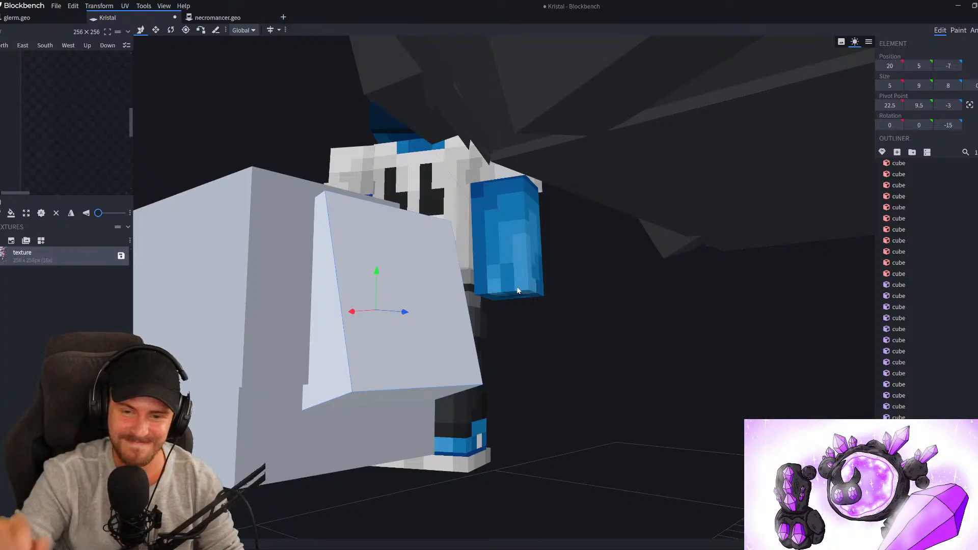
{"action": "right_click_drag", "start_coordinate": [517, 290], "coordinate": [630, 362]}
{"action": "key", "text": "s"}
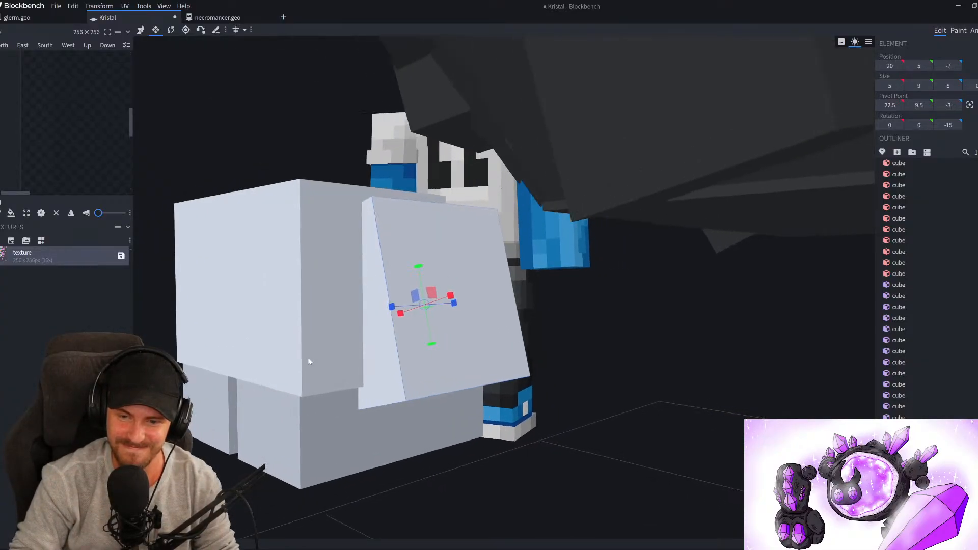
{"action": "left_click_drag", "start_coordinate": [308, 361], "coordinate": [368, 348]}
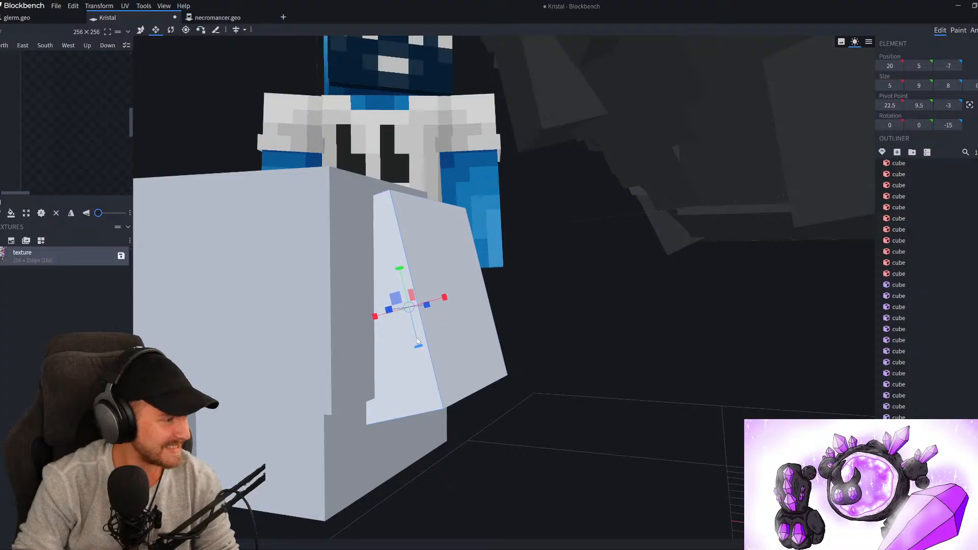
{"action": "scroll", "coordinate": [419, 340], "scroll_direction": "up", "scroll_amount": 3}
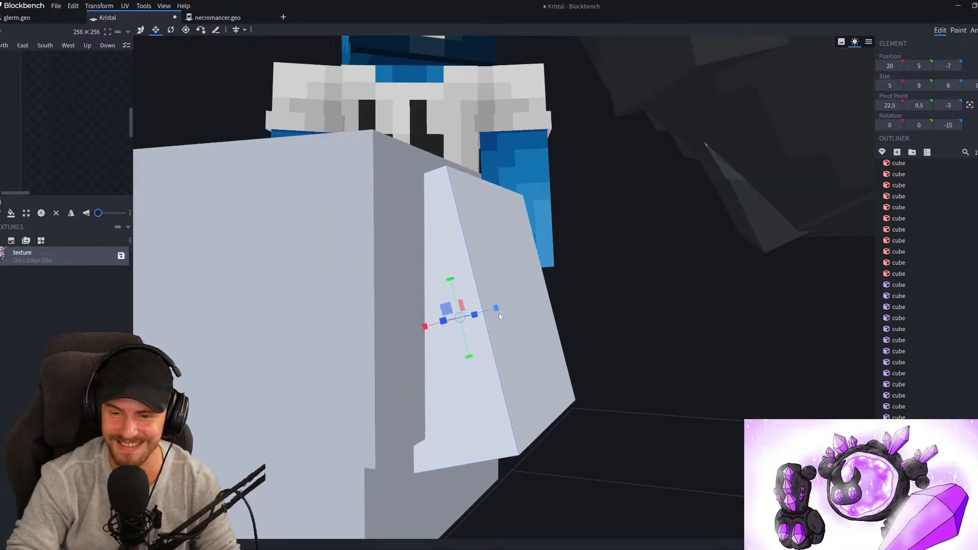
{"action": "left_click_drag", "start_coordinate": [452, 280], "coordinate": [449, 266]}
Tilt the side block to -22.5° about Z, move it to Z position -8 and set its height to 9.3
{"action": "right_click_drag", "start_coordinate": [481, 286], "coordinate": [551, 277]}
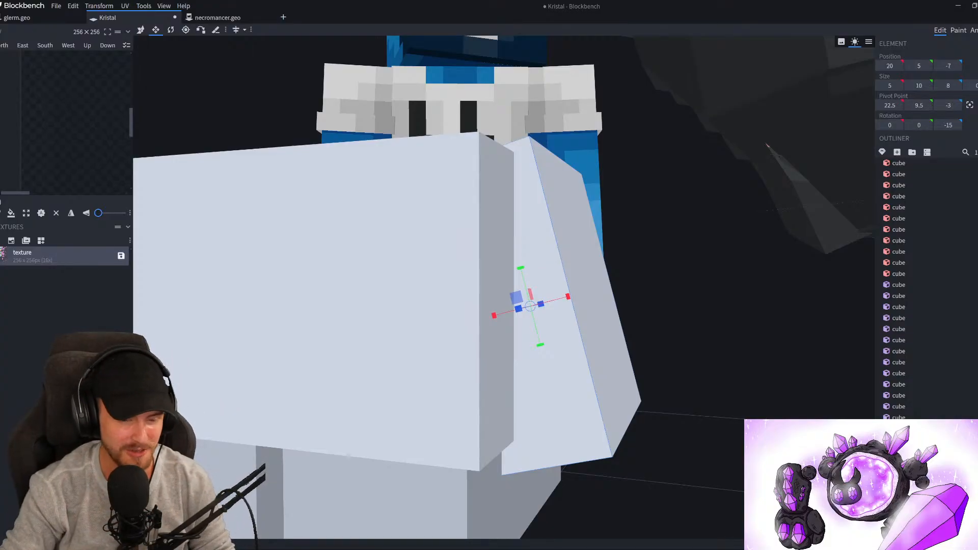
{"action": "right_click_drag", "start_coordinate": [579, 323], "coordinate": [512, 319]}
{"action": "scroll", "coordinate": [520, 316], "scroll_direction": "up", "scroll_amount": 1}
{"action": "left_click_drag", "start_coordinate": [524, 317], "coordinate": [651, 317]}
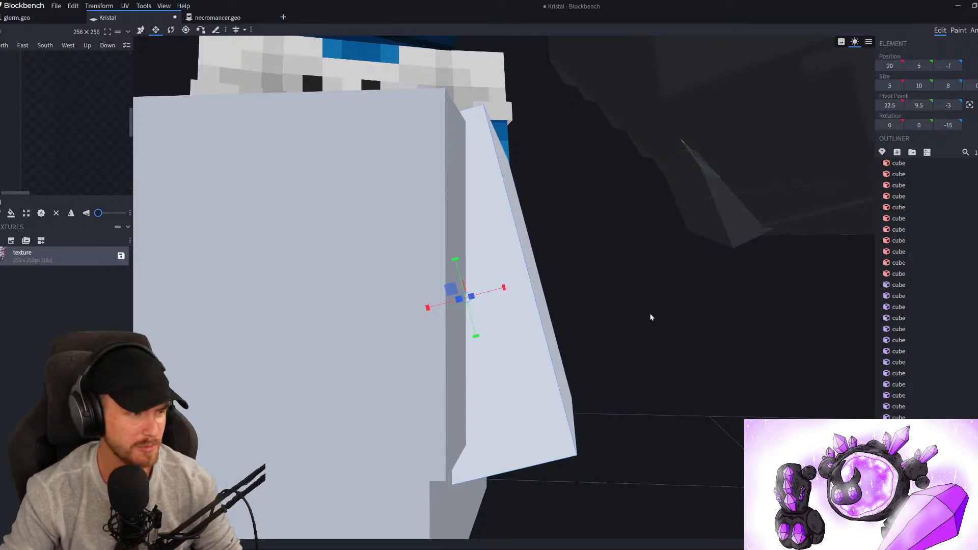
{"action": "left_click_drag", "start_coordinate": [643, 309], "coordinate": [603, 323]}
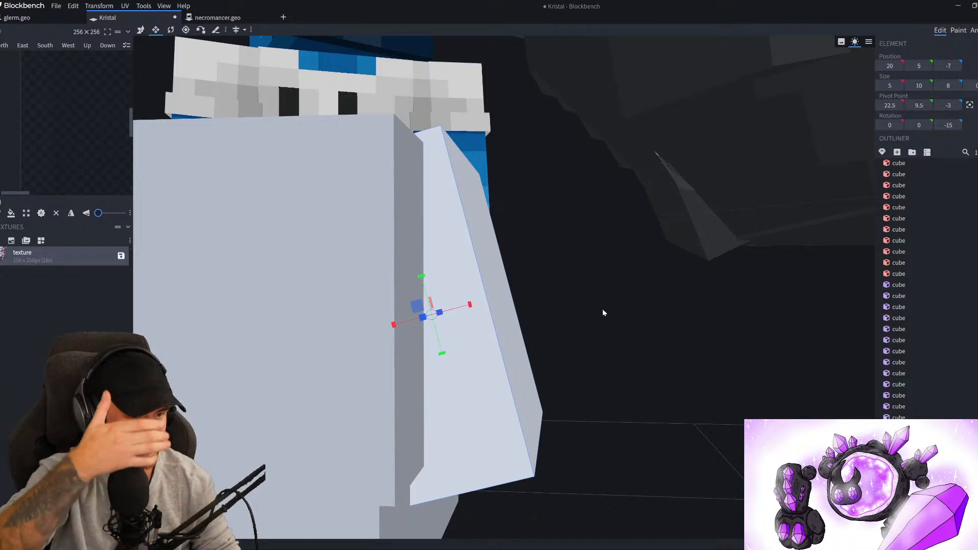
{"action": "left_click_drag", "start_coordinate": [586, 330], "coordinate": [623, 334]}
{"action": "key", "text": "r"}
{"action": "left_click_drag", "start_coordinate": [499, 319], "coordinate": [503, 323]}
{"action": "key", "text": "v"}
{"action": "mouse_move", "coordinate": [455, 297]}
{"action": "left_mouse_down"}
{"action": "mouse_move", "coordinate": [473, 324]}
{"action": "mouse_move", "coordinate": [455, 299]}
{"action": "left_mouse_up"}
{"action": "left_click_drag", "start_coordinate": [651, 342], "coordinate": [504, 339]}
{"action": "key", "text": "v"}
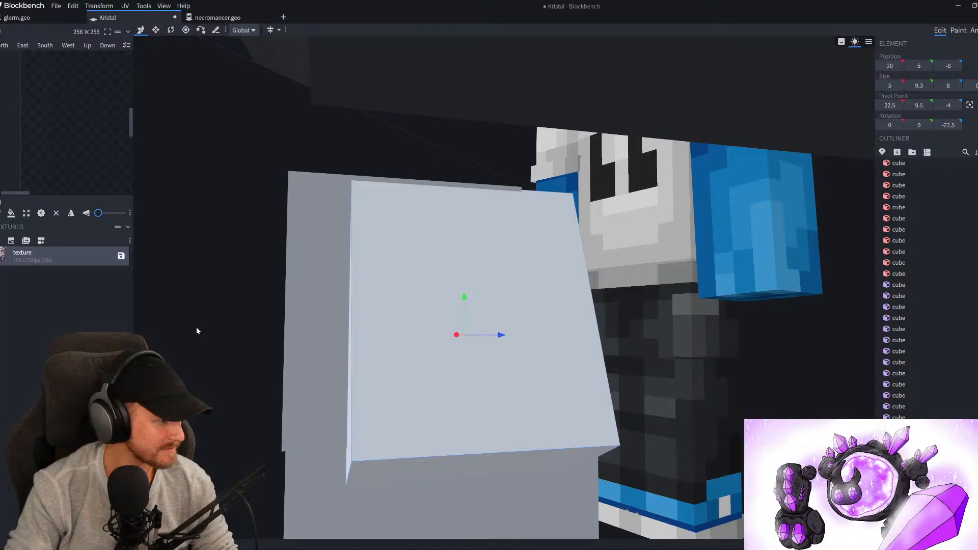
Shrink the tilted side block to a depth of 6 and a height of 8.3, starting at position 20, 6, -7
{"action": "scroll", "coordinate": [197, 327], "scroll_direction": "down", "scroll_amount": 3}
{"action": "left_click_drag", "start_coordinate": [157, 336], "coordinate": [216, 308]}
{"action": "scroll", "coordinate": [216, 309], "scroll_direction": "up", "scroll_amount": 3}
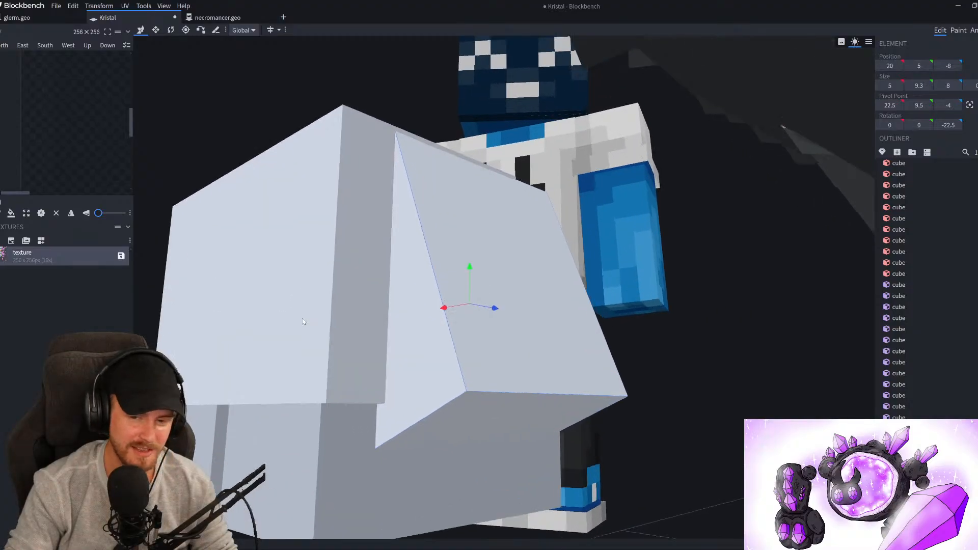
{"action": "scroll", "coordinate": [540, 398], "scroll_direction": "down", "scroll_amount": 4}
{"action": "left_click_drag", "start_coordinate": [695, 436], "coordinate": [570, 384]}
{"action": "key", "text": "s"}
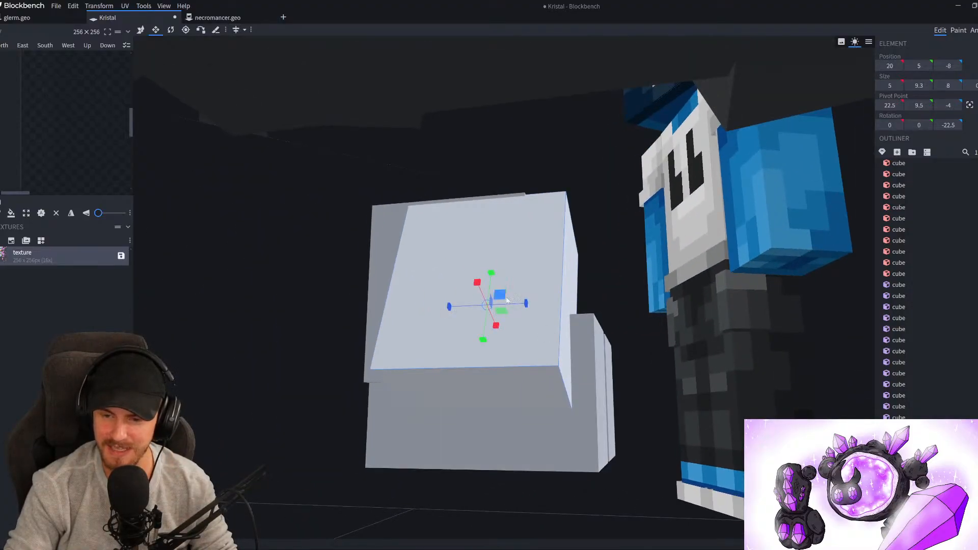
{"action": "left_click_drag", "start_coordinate": [526, 304], "coordinate": [497, 310]}
{"action": "scroll", "coordinate": [304, 445], "scroll_direction": "down", "scroll_amount": 3}
{"action": "left_click_drag", "start_coordinate": [304, 446], "coordinate": [414, 445]}
{"action": "scroll", "coordinate": [426, 442], "scroll_direction": "up", "scroll_amount": 4}
{"action": "scroll", "coordinate": [426, 444], "scroll_direction": "up", "scroll_amount": 2}
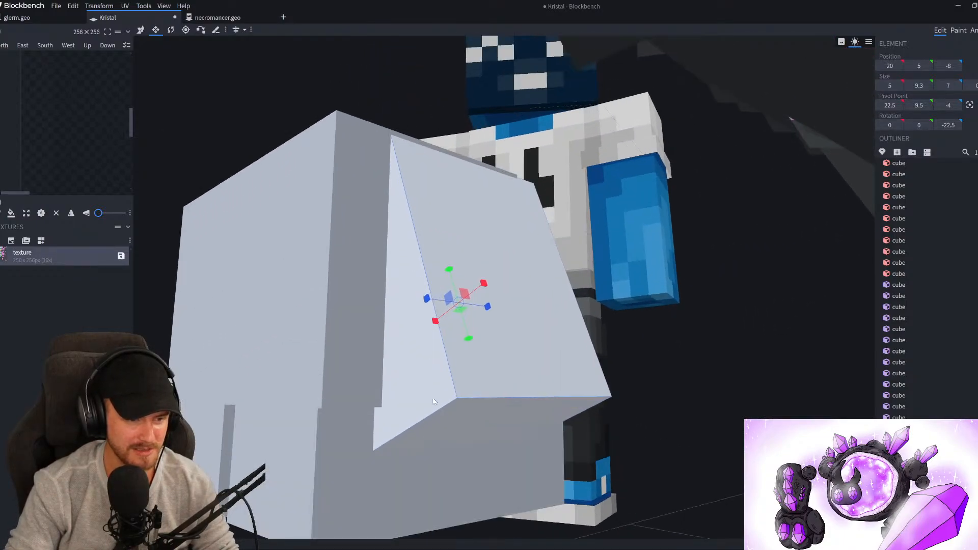
{"action": "left_click_drag", "start_coordinate": [435, 301], "coordinate": [442, 307]}
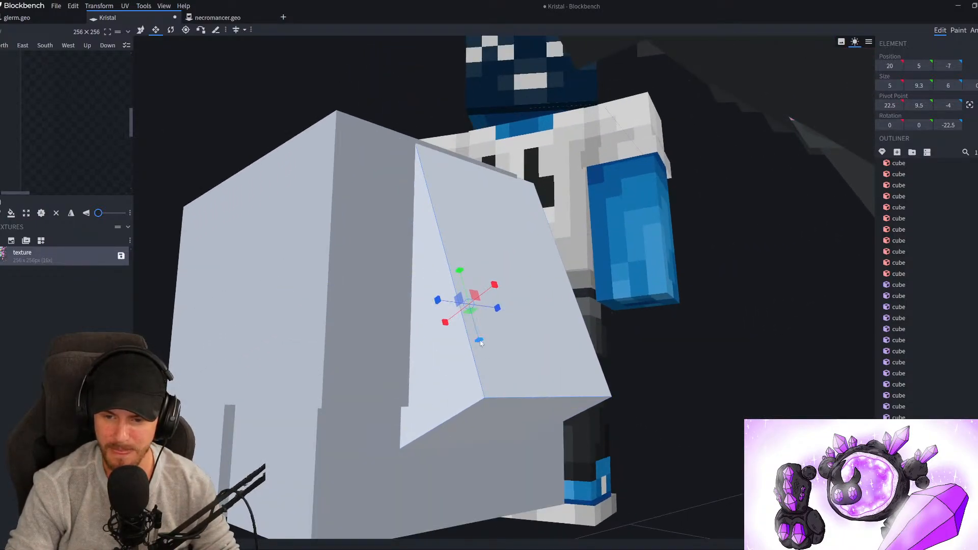
{"action": "left_click_drag", "start_coordinate": [480, 341], "coordinate": [480, 329]}
Rotate the side block to -12.5, 0, -10 and move it to X position 19, Y position 7
{"action": "scroll", "coordinate": [596, 425], "scroll_direction": "down", "scroll_amount": 5}
{"action": "left_click_drag", "start_coordinate": [604, 429], "coordinate": [633, 390]}
{"action": "key", "text": "r"}
{"action": "left_click", "coordinate": [524, 337]}
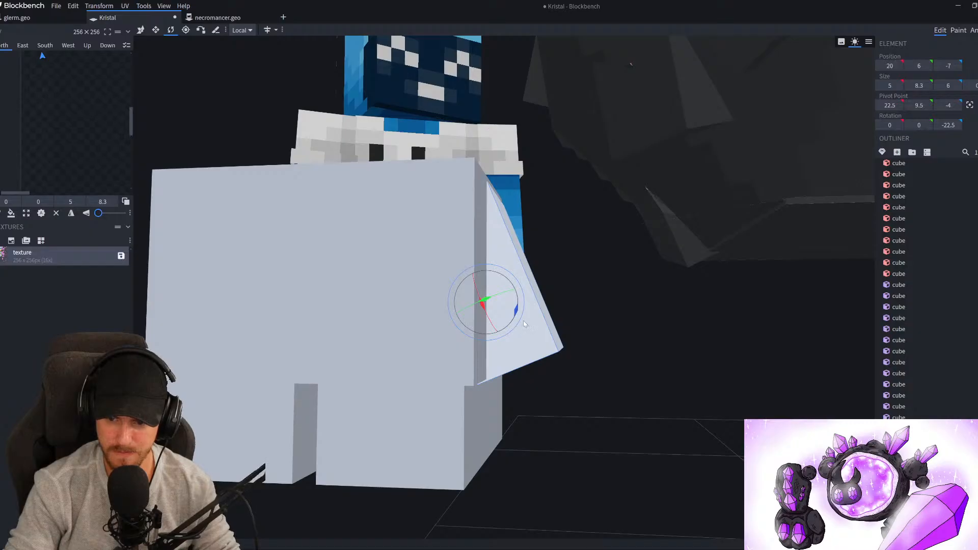
{"action": "key", "text": "v"}
{"action": "left_click_drag", "start_coordinate": [443, 290], "coordinate": [462, 291]}
{"action": "key", "text": "r"}
{"action": "left_click_drag", "start_coordinate": [538, 307], "coordinate": [504, 237]}
{"action": "key", "text": "v"}
{"action": "left_click_drag", "start_coordinate": [622, 341], "coordinate": [591, 335]}
{"action": "key", "text": "r"}
{"action": "mouse_move", "coordinate": [472, 308]}
{"action": "left_mouse_down"}
{"action": "mouse_move", "coordinate": [487, 312]}
{"action": "mouse_move", "coordinate": [475, 317]}
{"action": "left_mouse_up"}
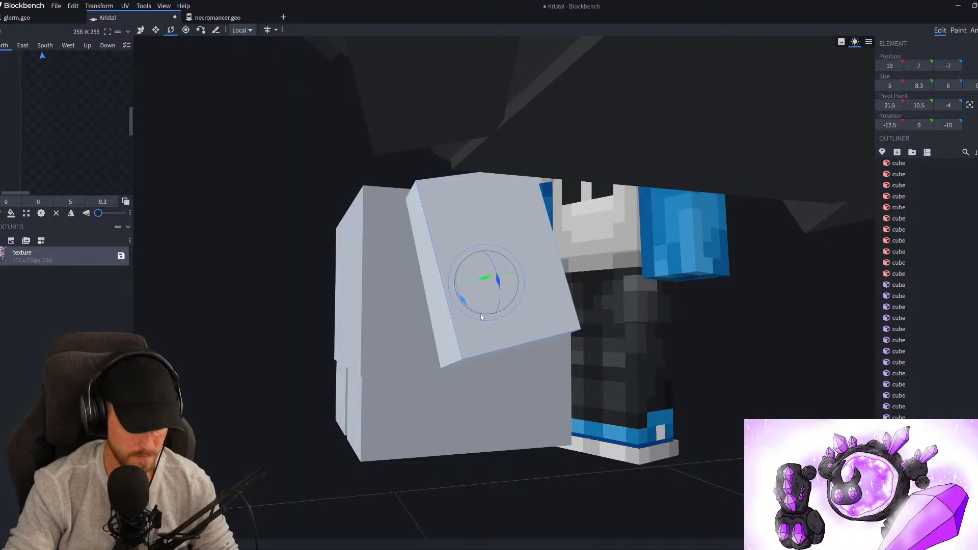
Duplicate the tilted side block, lower the copy to Y position 1 and rotate it to about -2.4, 0.65, 5
{"action": "key", "text": "v"}
{"action": "left_click_drag", "start_coordinate": [487, 317], "coordinate": [557, 395]}
{"action": "key", "text": "r"}
{"action": "left_click_drag", "start_coordinate": [504, 418], "coordinate": [540, 392]}
{"action": "key", "text": "v"}
{"action": "left_click_drag", "start_coordinate": [734, 426], "coordinate": [711, 429]}
Resize the lower side block to a height of 6.8 and a depth of 5.8, with its base at Y position 2
{"action": "key", "text": "s"}
{"action": "left_click_drag", "start_coordinate": [542, 392], "coordinate": [538, 388]}
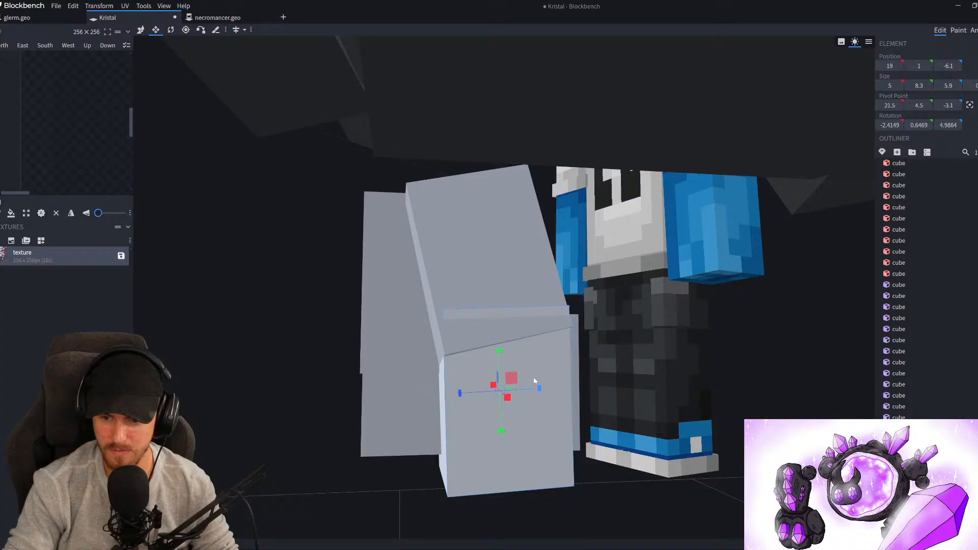
{"action": "left_click_drag", "start_coordinate": [502, 352], "coordinate": [505, 366]}
{"action": "left_click_drag", "start_coordinate": [561, 386], "coordinate": [559, 456]}
{"action": "scroll", "coordinate": [560, 456], "scroll_direction": "up", "scroll_amount": 2}
{"action": "left_click_drag", "start_coordinate": [503, 400], "coordinate": [505, 392]}
{"action": "left_click_drag", "start_coordinate": [550, 439], "coordinate": [588, 462]}
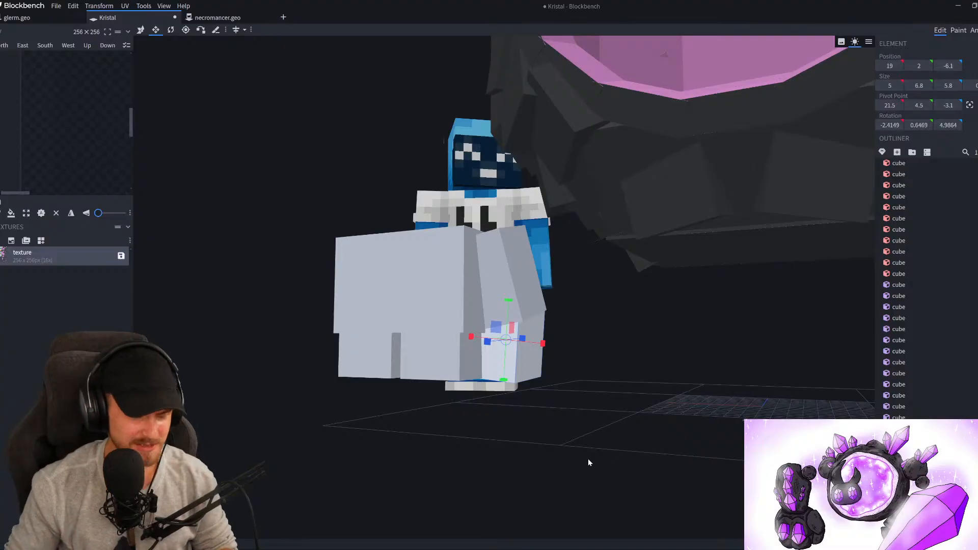
Rotate the upper side block to about -12.5, -1.1, -14.9 and shift it to X position 19.2
{"action": "scroll", "coordinate": [528, 408], "scroll_direction": "up", "scroll_amount": 4}
{"action": "left_click_drag", "start_coordinate": [581, 431], "coordinate": [688, 458]}
{"action": "scroll", "coordinate": [672, 448], "scroll_direction": "down", "scroll_amount": 3}
{"action": "left_click", "coordinate": [555, 321]}
{"action": "key", "text": "r"}
{"action": "scroll", "coordinate": [560, 326], "scroll_direction": "up", "scroll_amount": 2}
{"action": "left_click_drag", "start_coordinate": [566, 326], "coordinate": [629, 347]}
{"action": "key", "text": "v"}
{"action": "left_click_drag", "start_coordinate": [501, 332], "coordinate": [507, 335]}
{"action": "scroll", "coordinate": [638, 403], "scroll_direction": "down", "scroll_amount": 1}
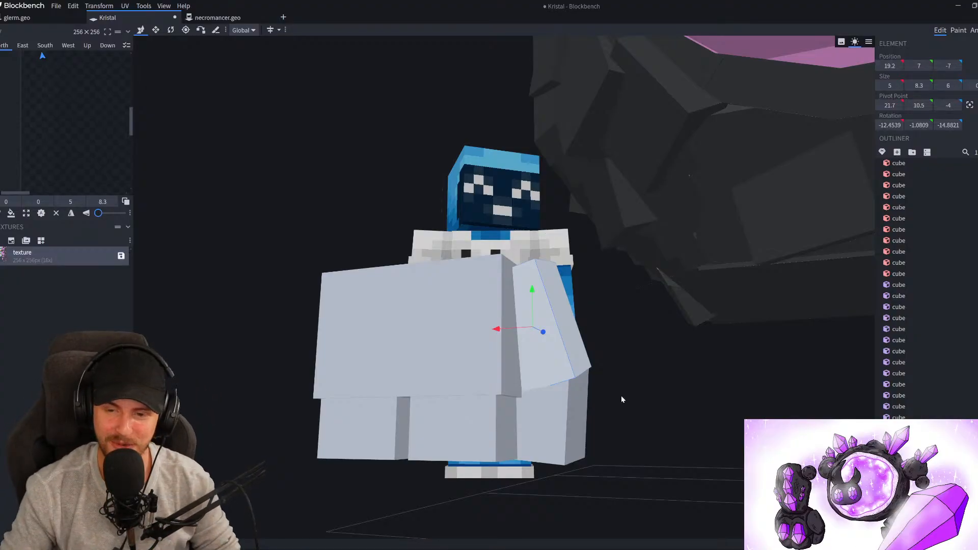
Select both finger blocks under the palm, widen them evenly to 6.6 and clear the selection
{"action": "left_click_drag", "start_coordinate": [637, 399], "coordinate": [739, 412]}
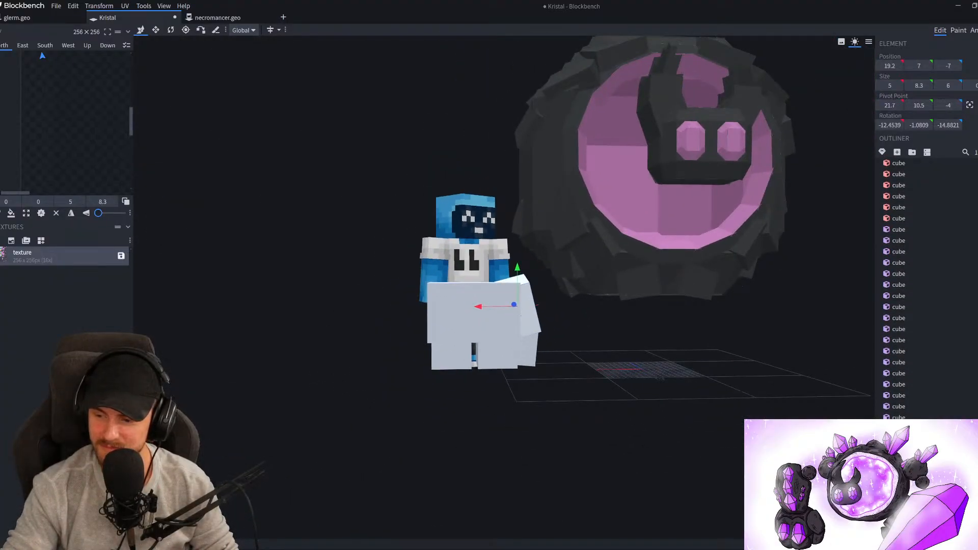
{"action": "scroll", "coordinate": [644, 425], "scroll_direction": "down", "scroll_amount": 2}
{"action": "scroll", "coordinate": [475, 433], "scroll_direction": "up", "scroll_amount": 6}
{"action": "left_click", "coordinate": [477, 420]}
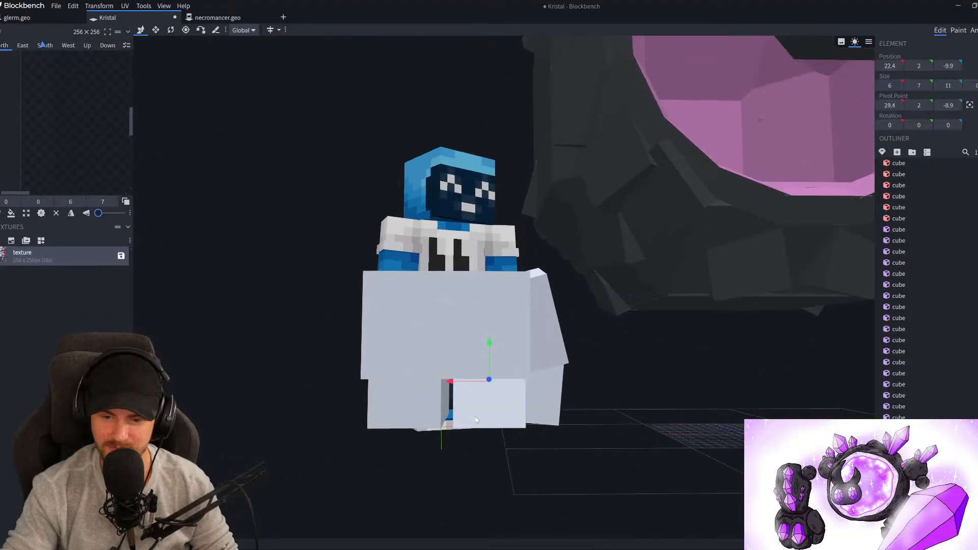
{"action": "left_click_drag", "start_coordinate": [442, 440], "coordinate": [466, 442]}
{"action": "scroll", "coordinate": [465, 442], "scroll_direction": "up", "scroll_amount": 3}
{"action": "left_click_drag", "start_coordinate": [393, 474], "coordinate": [431, 461]}
{"action": "left_click", "coordinate": [441, 418], "text": "shift"}
{"action": "key", "text": "s"}
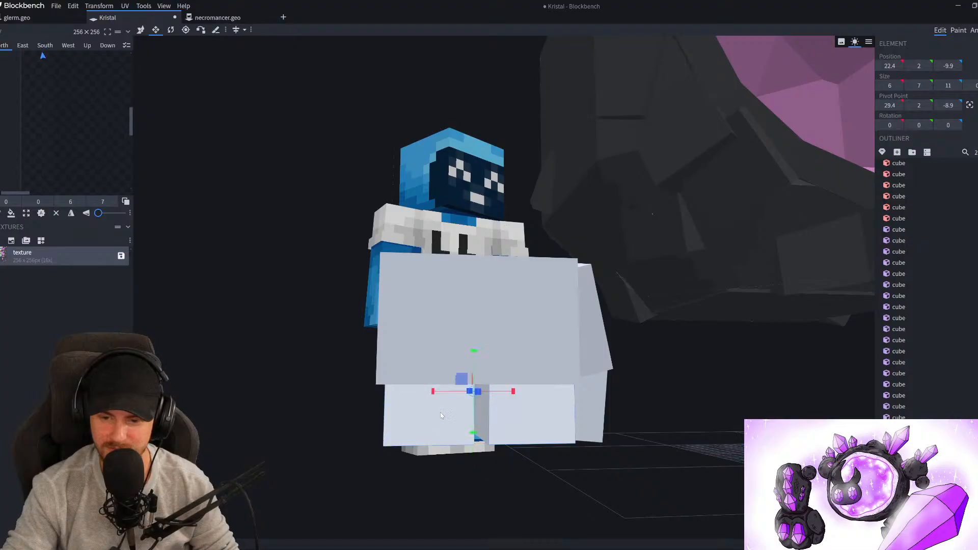
{"action": "left_click_drag", "start_coordinate": [433, 391], "coordinate": [445, 402]}
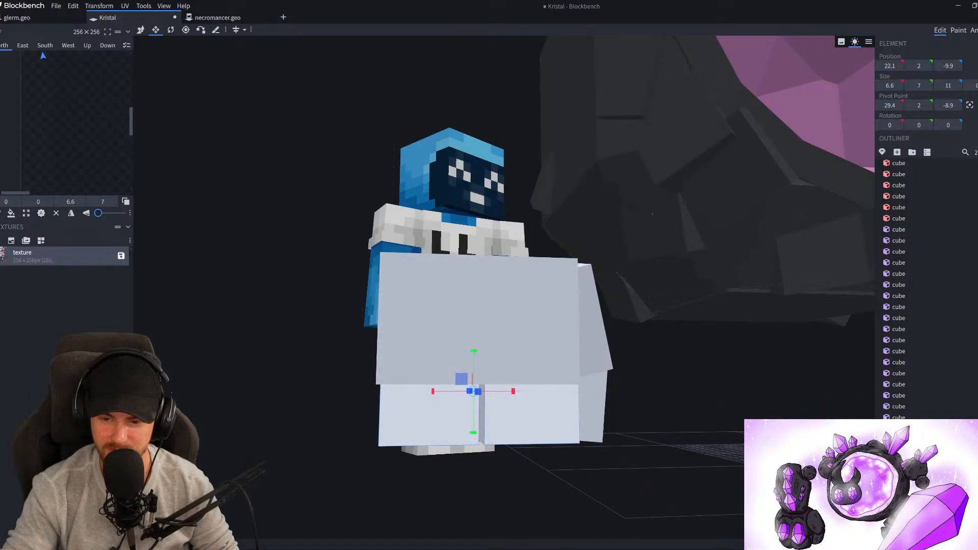
{"action": "left_click_drag", "start_coordinate": [741, 453], "coordinate": [698, 476]}
{"action": "left_click", "coordinate": [694, 478]}
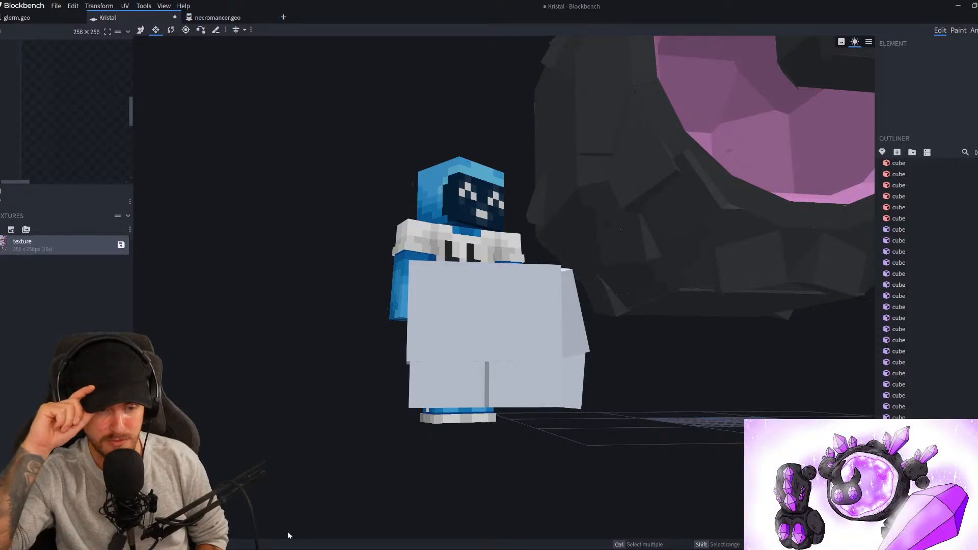
Examine the blocked-out hand from the front, sides and back against the player model and the creature's body
{"action": "left_click_drag", "start_coordinate": [587, 451], "coordinate": [507, 415]}
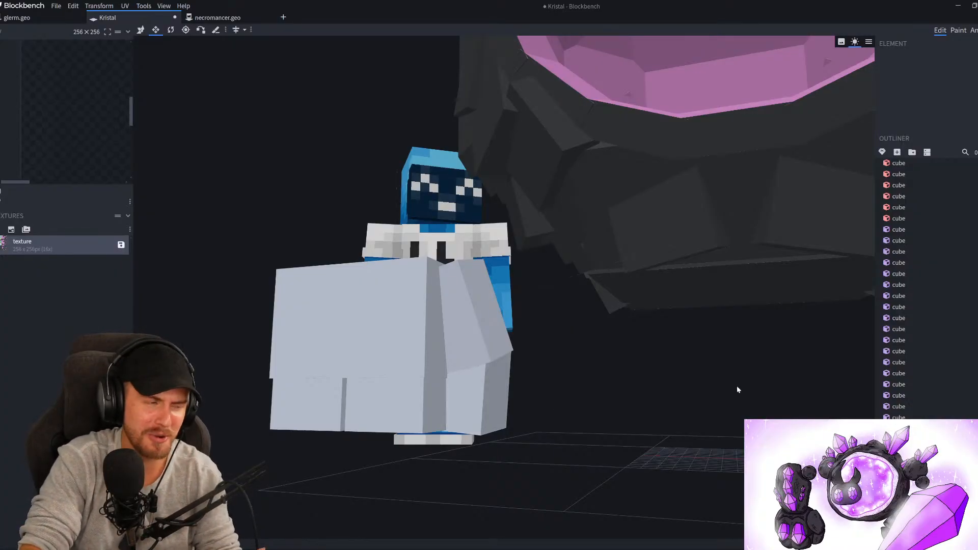
{"action": "left_click_drag", "start_coordinate": [683, 410], "coordinate": [775, 524]}
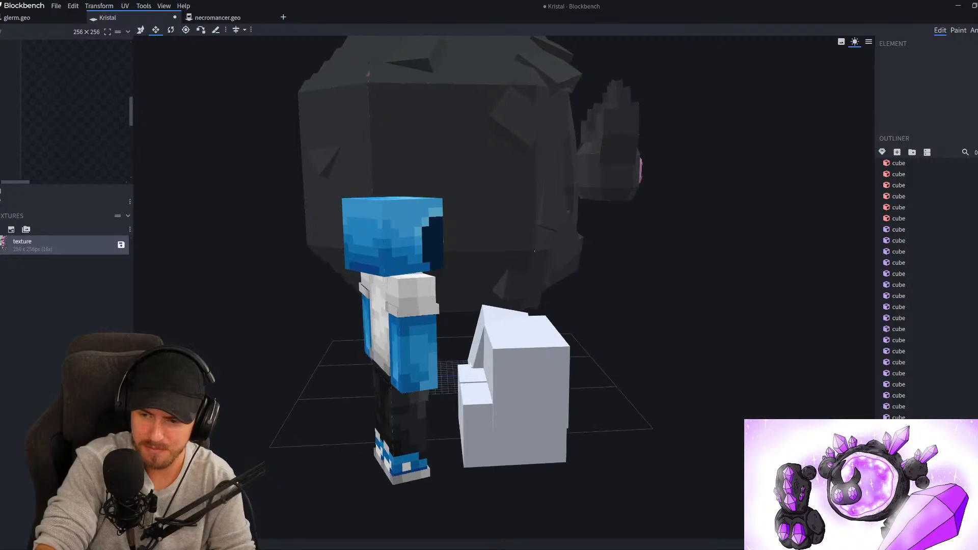
{"action": "right_click_drag", "start_coordinate": [774, 525], "coordinate": [809, 509]}
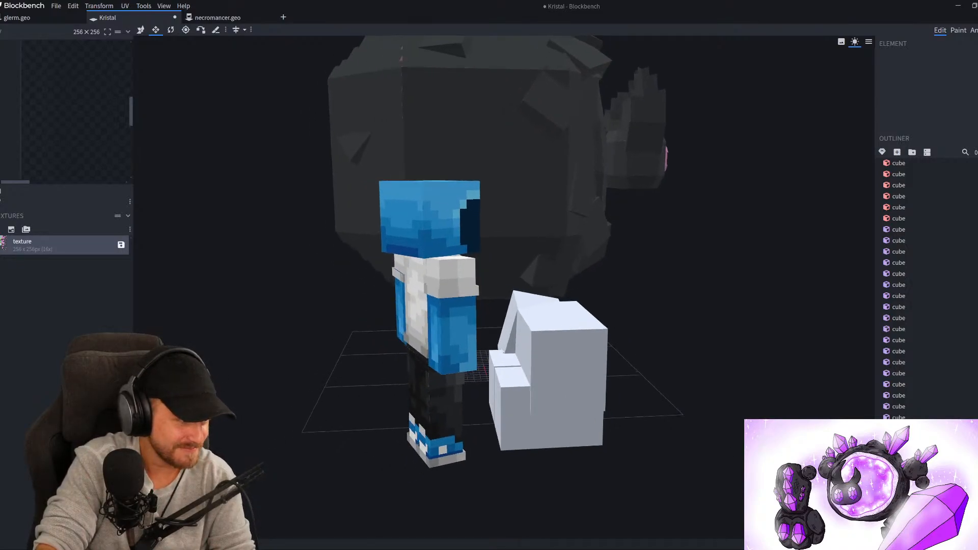
{"action": "left_click_drag", "start_coordinate": [677, 382], "coordinate": [489, 371]}
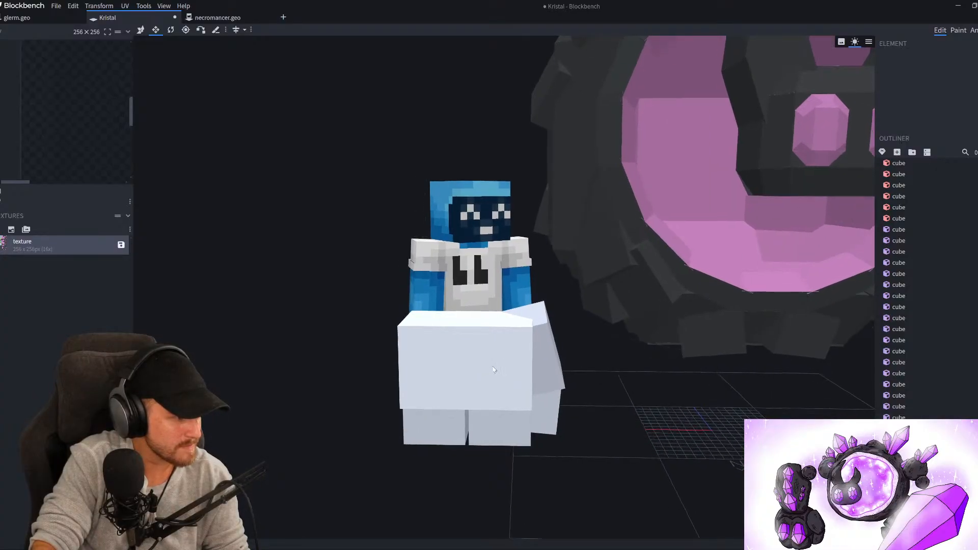
{"action": "mouse_move", "coordinate": [490, 370]}
{"action": "right_mouse_down"}
{"action": "mouse_move", "coordinate": [451, 341]}
{"action": "mouse_move", "coordinate": [484, 352]}
{"action": "right_mouse_up"}
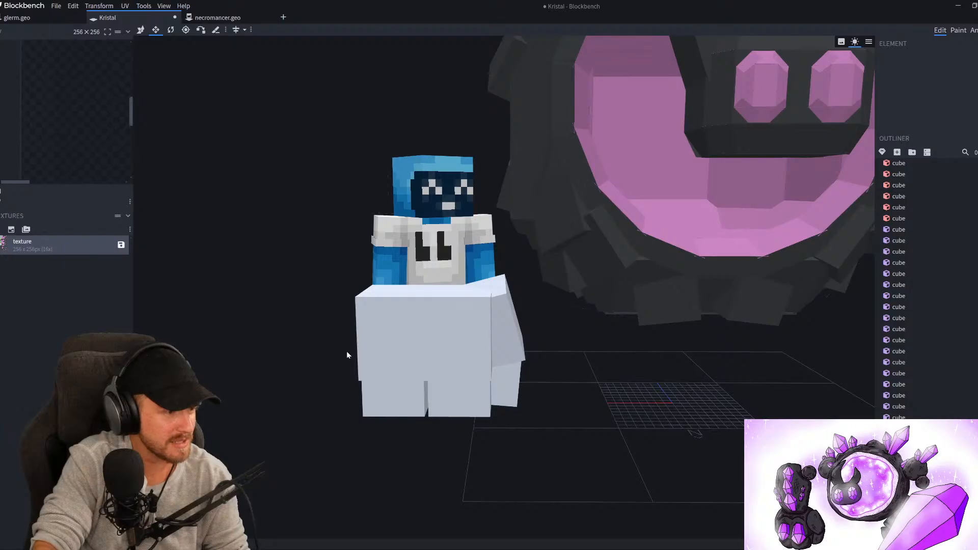
{"action": "left_click_drag", "start_coordinate": [332, 349], "coordinate": [276, 340]}
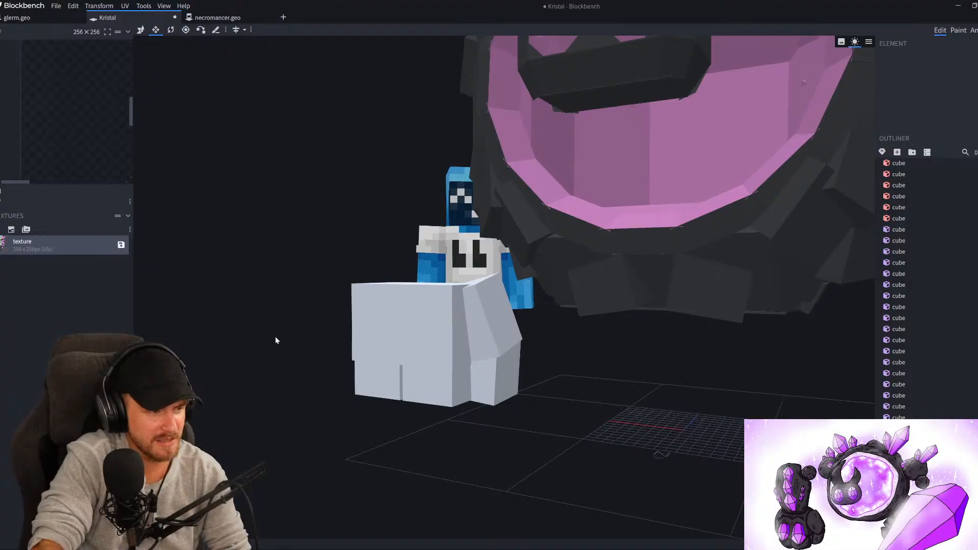
{"action": "left_click_drag", "start_coordinate": [275, 340], "coordinate": [274, 342]}
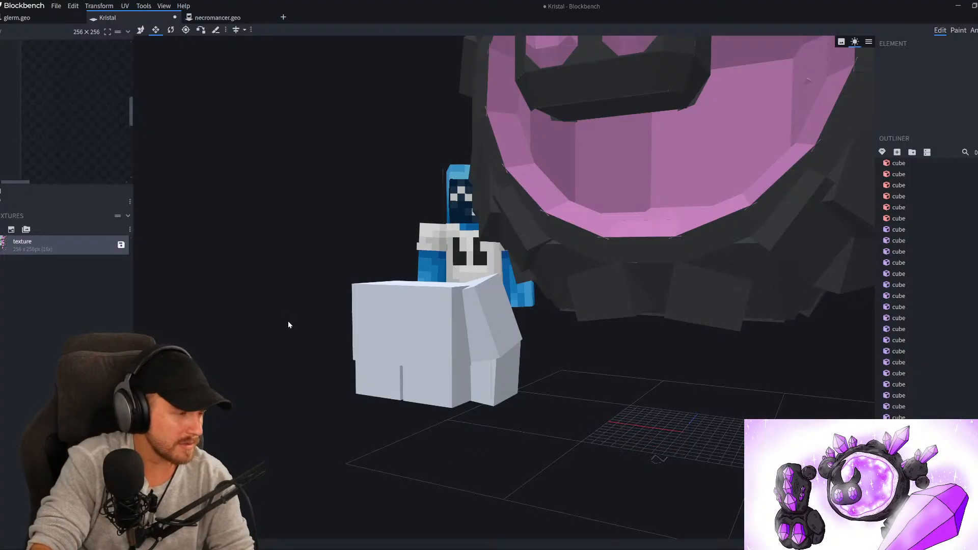
{"action": "left_click_drag", "start_coordinate": [299, 340], "coordinate": [250, 331]}
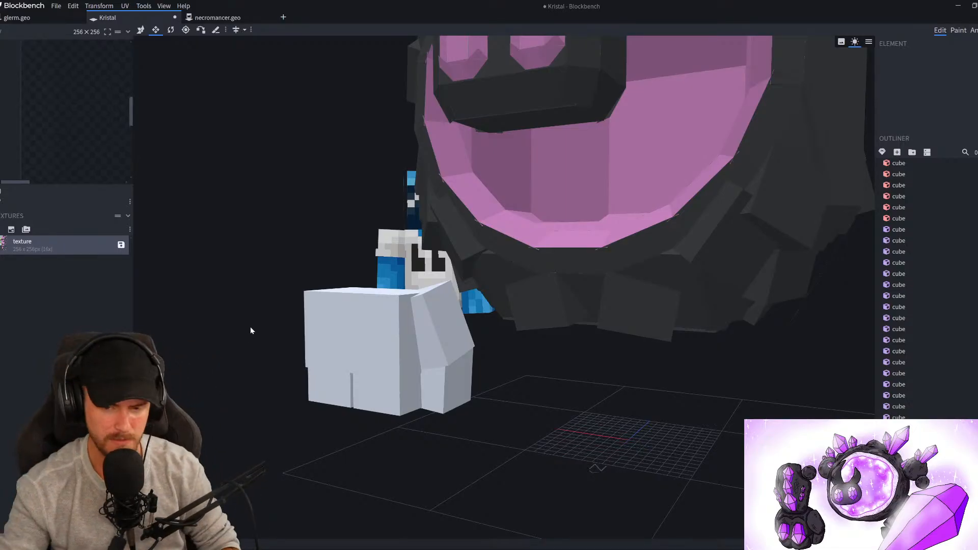
{"action": "right_click_drag", "start_coordinate": [417, 312], "coordinate": [443, 352]}
{"action": "left_click_drag", "start_coordinate": [247, 416], "coordinate": [275, 402]}
{"action": "scroll", "coordinate": [423, 386], "scroll_direction": "down", "scroll_amount": 8}
{"action": "left_click_drag", "start_coordinate": [424, 387], "coordinate": [470, 393]}
{"action": "scroll", "coordinate": [524, 387], "scroll_direction": "up", "scroll_amount": 5}
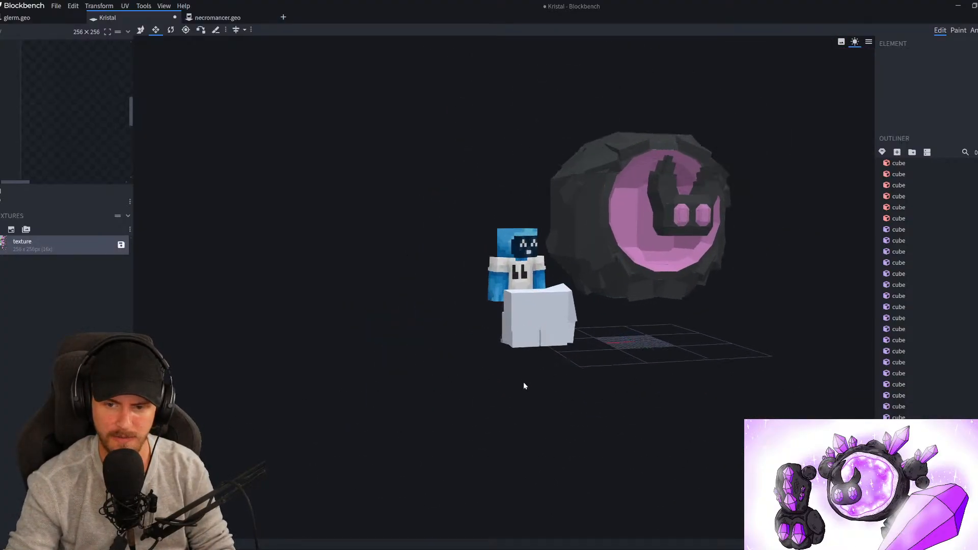
{"action": "scroll", "coordinate": [399, 369], "scroll_direction": "up", "scroll_amount": 3}
Duplicate the main palm block and raise the copy to Y position 15, directly on top of the original
{"action": "left_click_drag", "start_coordinate": [374, 369], "coordinate": [710, 404]}
{"action": "left_click", "coordinate": [651, 329]}
{"action": "scroll", "coordinate": [632, 368], "scroll_direction": "up", "scroll_amount": 3}
{"action": "key", "text": "v"}
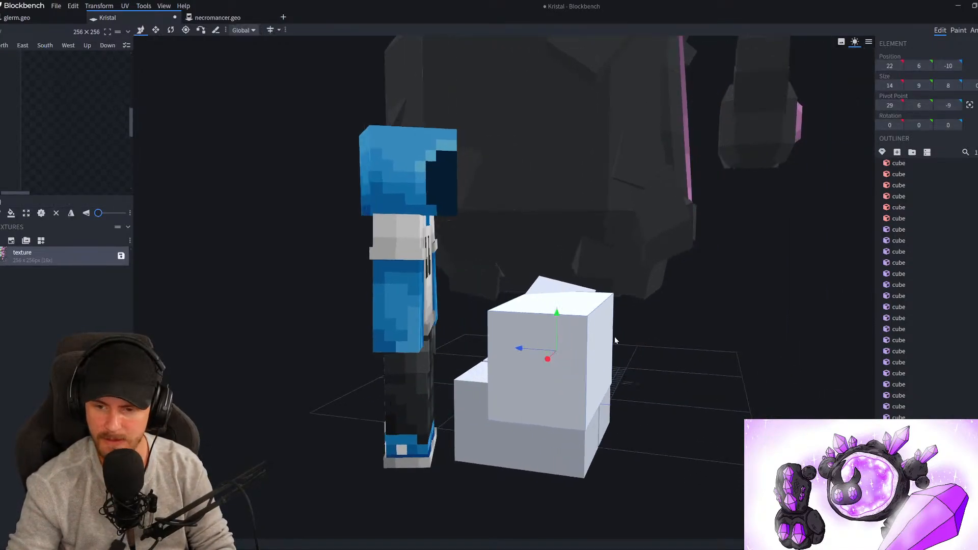
{"action": "left_click_drag", "start_coordinate": [556, 317], "coordinate": [562, 220]}
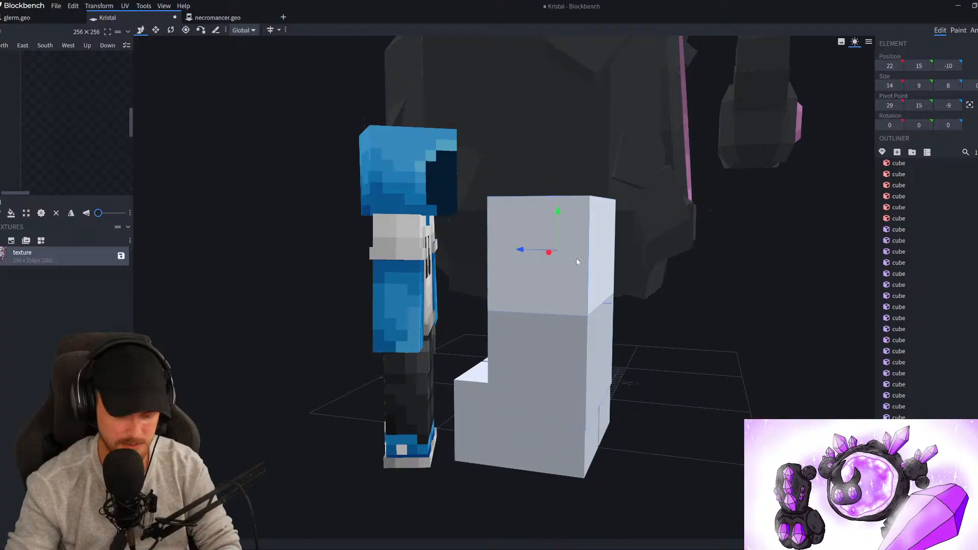
Move the upper palm block's pivot to its front bottom edge at Z -10 and tilt the block 40 degrees about X
{"action": "key", "text": "p"}
{"action": "left_click_drag", "start_coordinate": [558, 301], "coordinate": [571, 306]}
{"action": "key", "text": "r"}
{"action": "left_click_drag", "start_coordinate": [634, 294], "coordinate": [507, 352]}
{"action": "scroll", "coordinate": [398, 382], "scroll_direction": "down", "scroll_amount": 5}
{"action": "left_click_drag", "start_coordinate": [391, 384], "coordinate": [345, 426]}
{"action": "scroll", "coordinate": [433, 387], "scroll_direction": "up", "scroll_amount": 3}
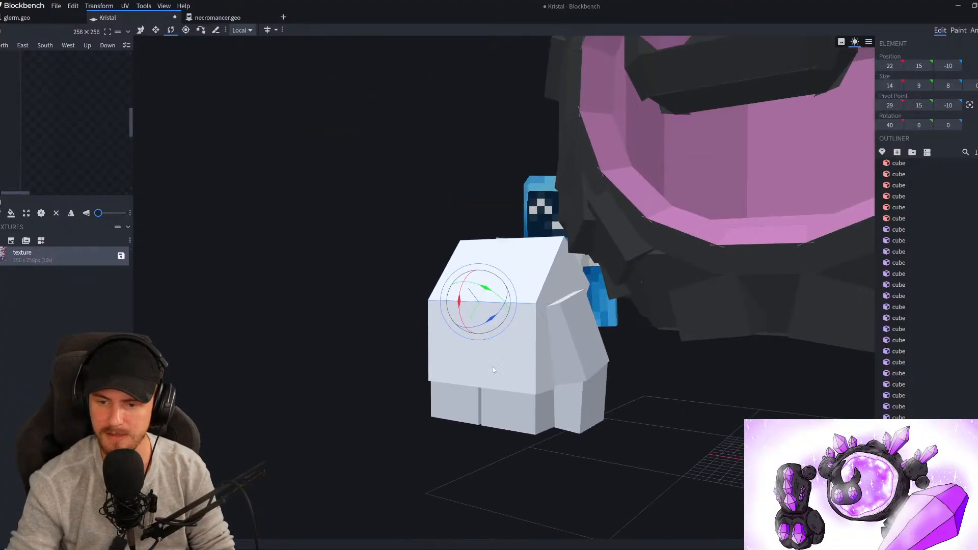
Shorten the main palm block to a height of 8, lower the tilted block to Y position 14 and clear the selection
{"action": "left_click", "coordinate": [513, 353]}
{"action": "key", "text": "v"}
{"action": "key", "text": "s"}
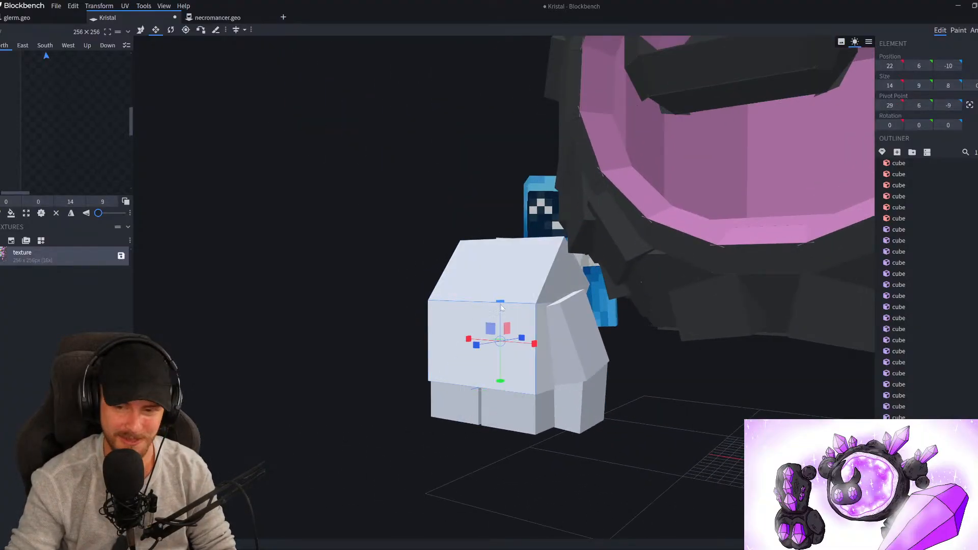
{"action": "left_click_drag", "start_coordinate": [502, 313], "coordinate": [502, 318]}
{"action": "left_click", "coordinate": [511, 292]}
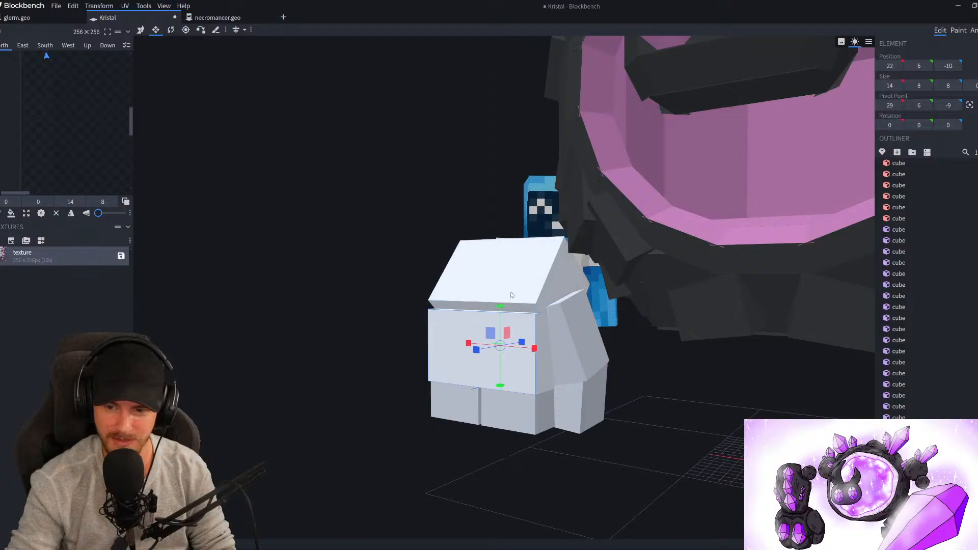
{"action": "key", "text": "v"}
{"action": "left_click_drag", "start_coordinate": [510, 276], "coordinate": [506, 352]}
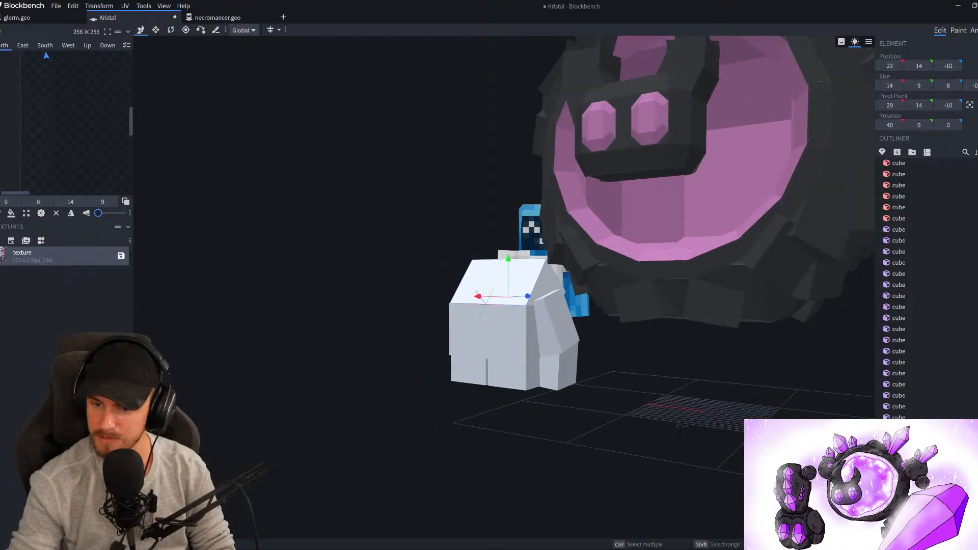
{"action": "left_click", "coordinate": [598, 444]}
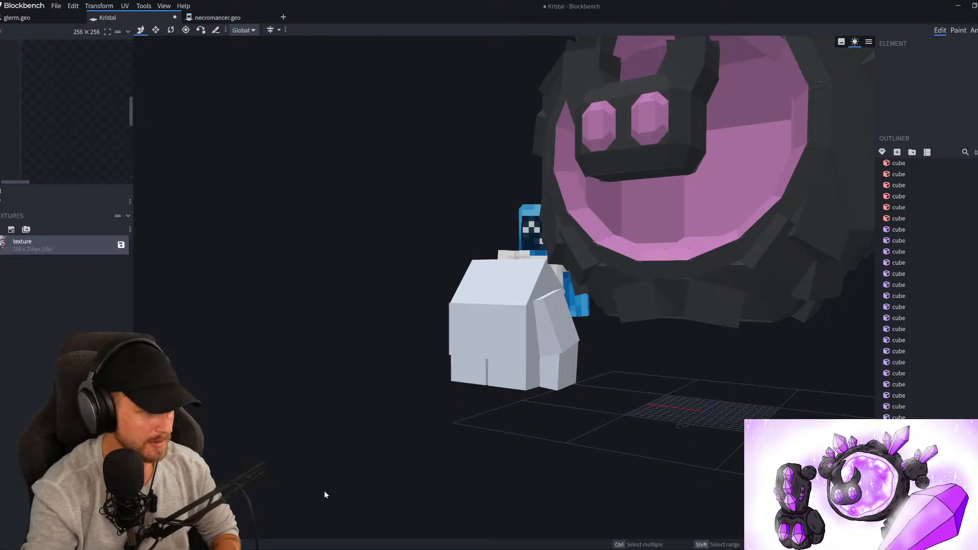
Adjust the size of the upper side block so it sits better over the lower side block
{"action": "left_click_drag", "start_coordinate": [454, 479], "coordinate": [571, 375]}
{"action": "left_click", "coordinate": [482, 298]}
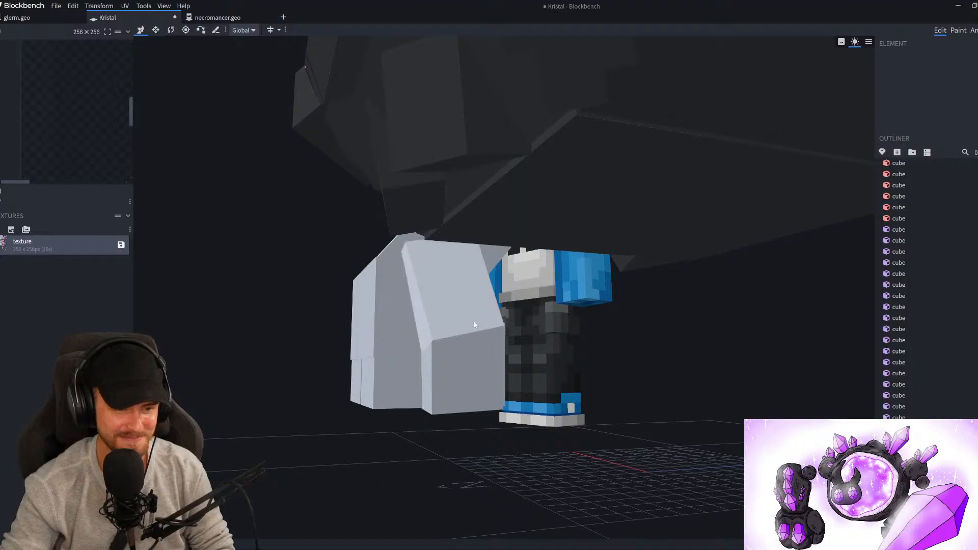
{"action": "key", "text": "v"}
{"action": "left_click_drag", "start_coordinate": [488, 292], "coordinate": [492, 289]}
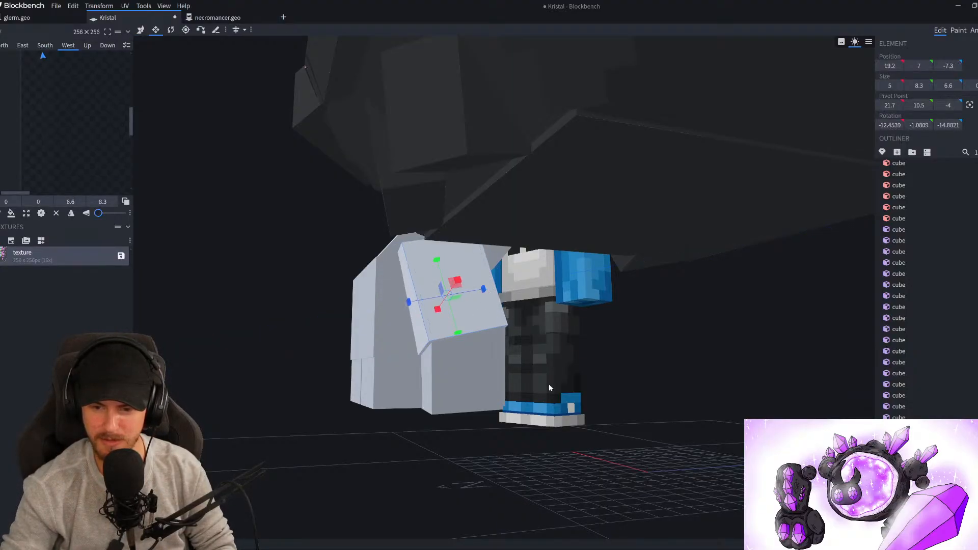
{"action": "left_click_drag", "start_coordinate": [546, 380], "coordinate": [641, 393]}
{"action": "left_click_drag", "start_coordinate": [507, 274], "coordinate": [510, 274]}
{"action": "left_click_drag", "start_coordinate": [618, 371], "coordinate": [553, 362]}
{"action": "left_click_drag", "start_coordinate": [484, 287], "coordinate": [486, 288]}
{"action": "left_click_drag", "start_coordinate": [254, 385], "coordinate": [295, 414]}
{"action": "scroll", "coordinate": [277, 388], "scroll_direction": "up", "scroll_amount": 3}
Select both finger blocks under the palm, centre their pivot and tilt them to -10 degrees about X
{"action": "left_click", "coordinate": [330, 395]}
{"action": "key", "text": "r"}
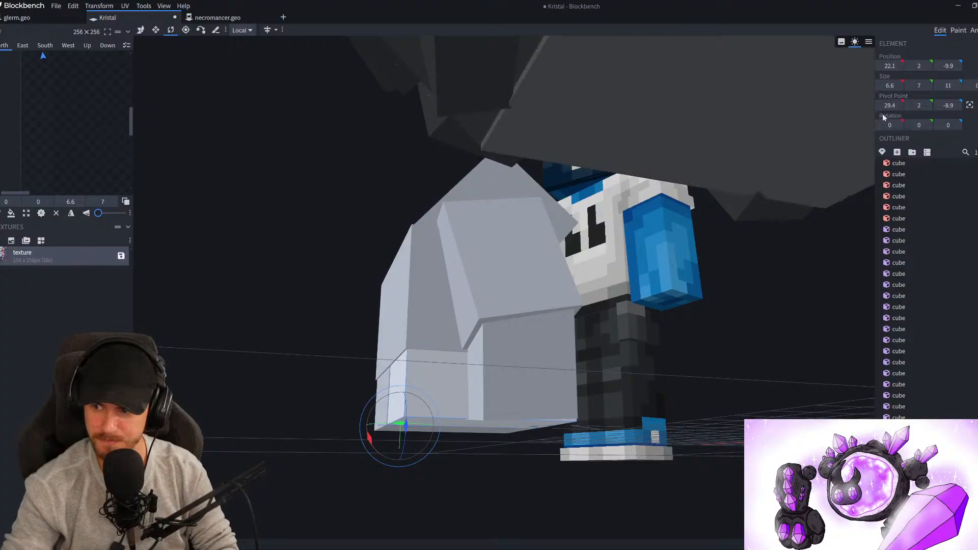
{"action": "left_click", "coordinate": [970, 105]}
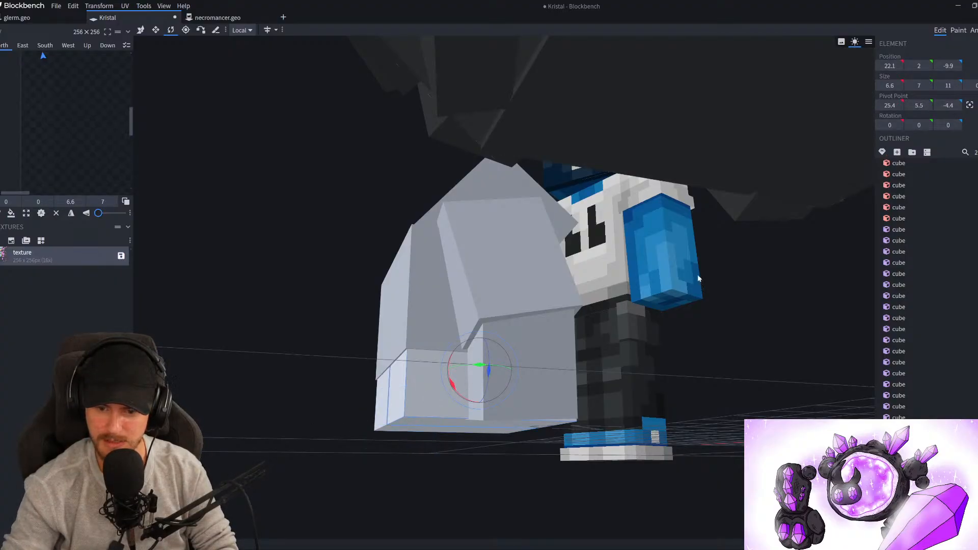
{"action": "left_click", "coordinate": [970, 105]}
{"action": "left_click_drag", "start_coordinate": [432, 396], "coordinate": [426, 392]}
{"action": "left_click_drag", "start_coordinate": [279, 413], "coordinate": [546, 396]}
{"action": "left_click_drag", "start_coordinate": [451, 334], "coordinate": [403, 424]}
Shift both tilted finger blocks back under the palm to Z position -9.4
{"action": "key", "text": "v"}
{"action": "left_click_drag", "start_coordinate": [502, 350], "coordinate": [576, 401]}
{"action": "scroll", "coordinate": [622, 382], "scroll_direction": "up", "scroll_amount": 6}
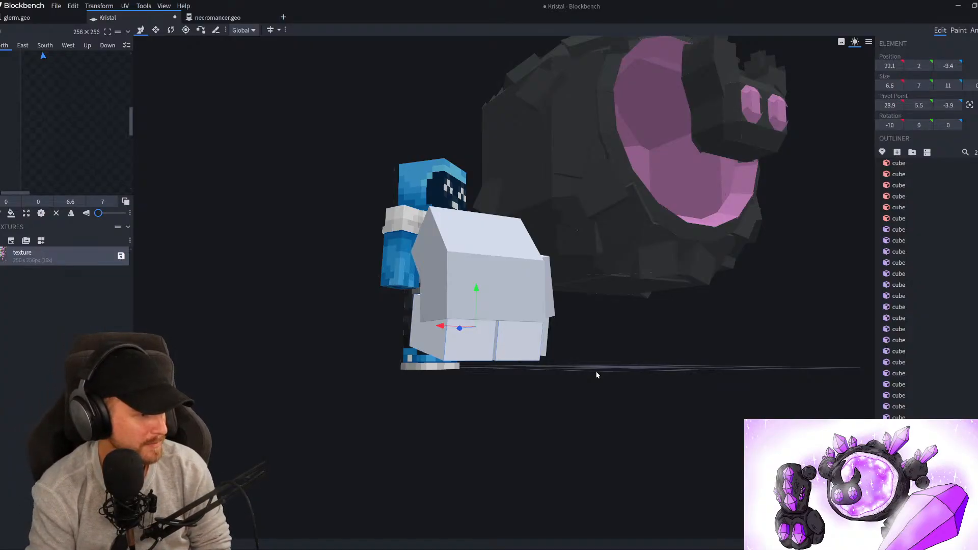
{"action": "left_click_drag", "start_coordinate": [597, 374], "coordinate": [501, 359]}
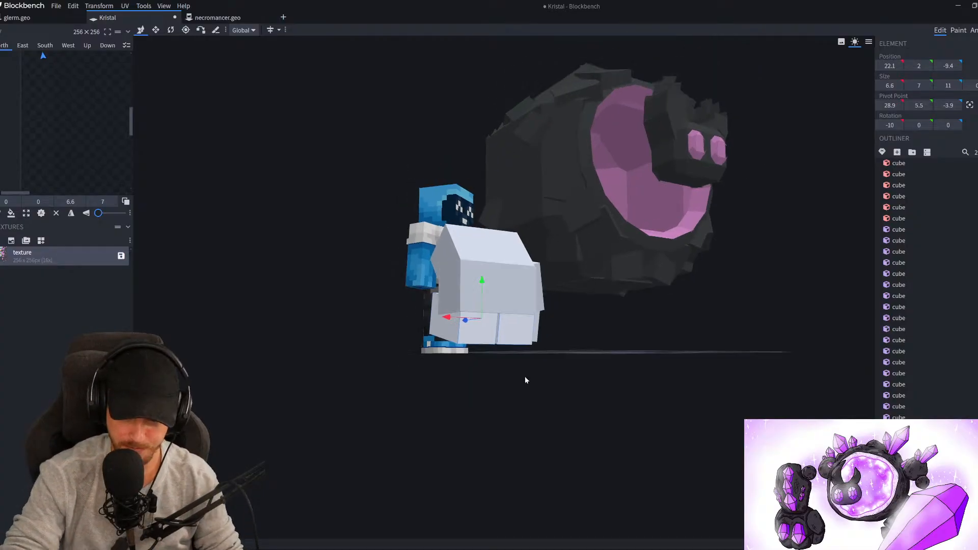
{"action": "scroll", "coordinate": [574, 459], "scroll_direction": "up", "scroll_amount": 2}
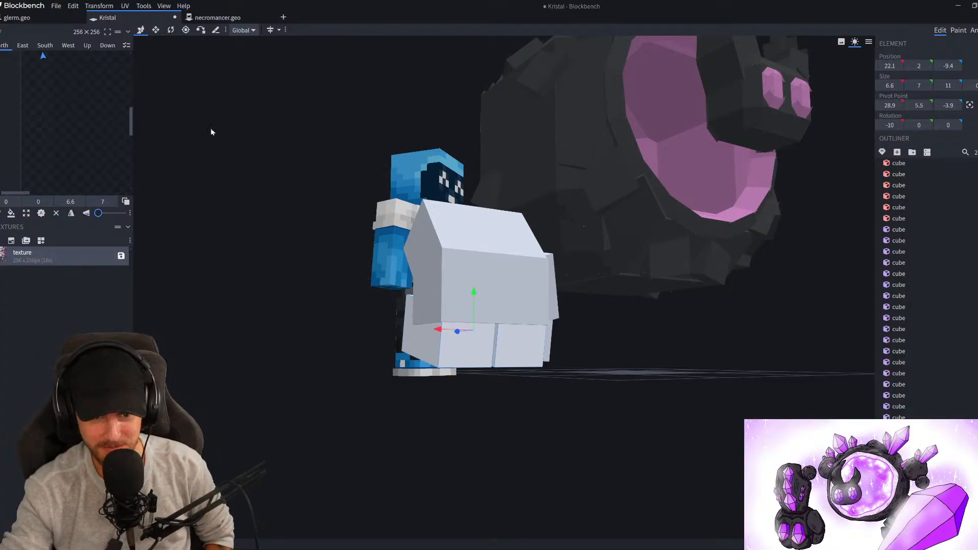
Open the recent stalker.geo.json model and view its size and build next to the player figure
{"action": "left_click", "coordinate": [56, 6]}
{"action": "mouse_move", "coordinate": [108, 31]}
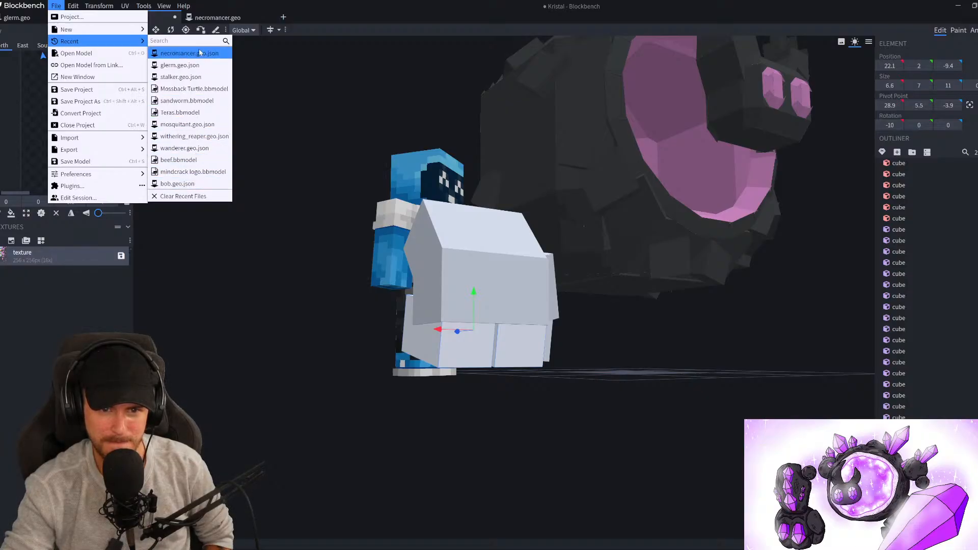
{"action": "left_click", "coordinate": [181, 77]}
{"action": "left_click_drag", "start_coordinate": [421, 349], "coordinate": [567, 311]}
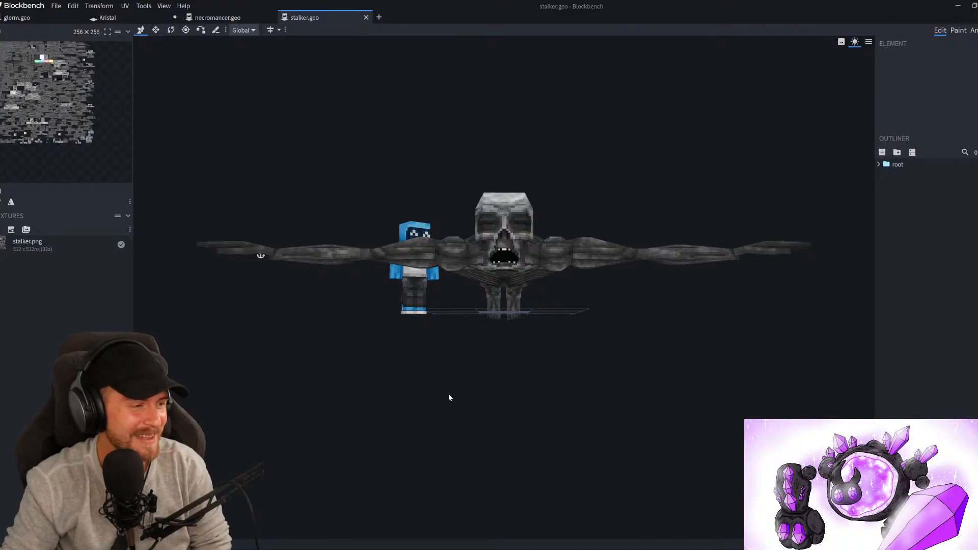
{"action": "right_click_drag", "start_coordinate": [449, 394], "coordinate": [429, 432]}
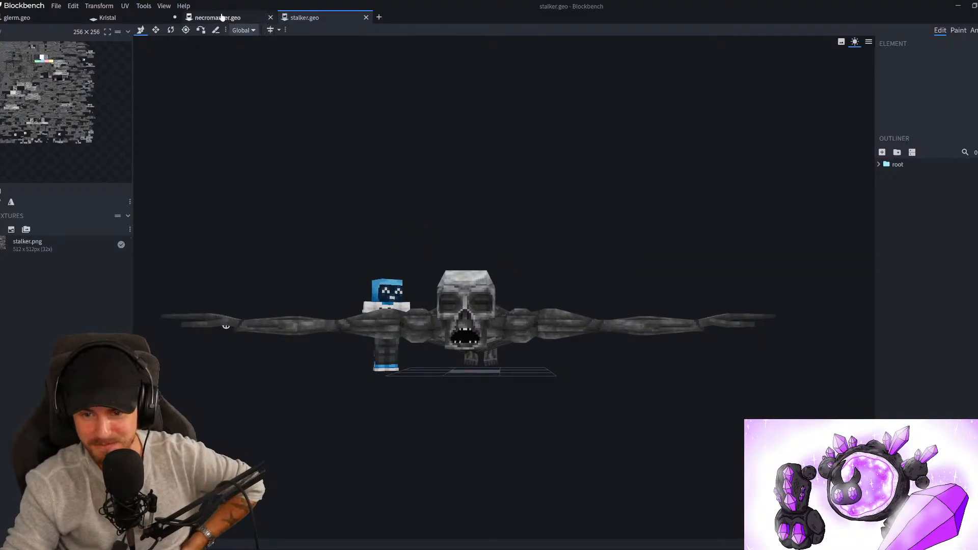
Look through the other open models, including glerm.geo, and return to the Kristal project
{"action": "left_click", "coordinate": [206, 16]}
{"action": "left_click", "coordinate": [117, 17]}
{"action": "left_click", "coordinate": [57, 17]}
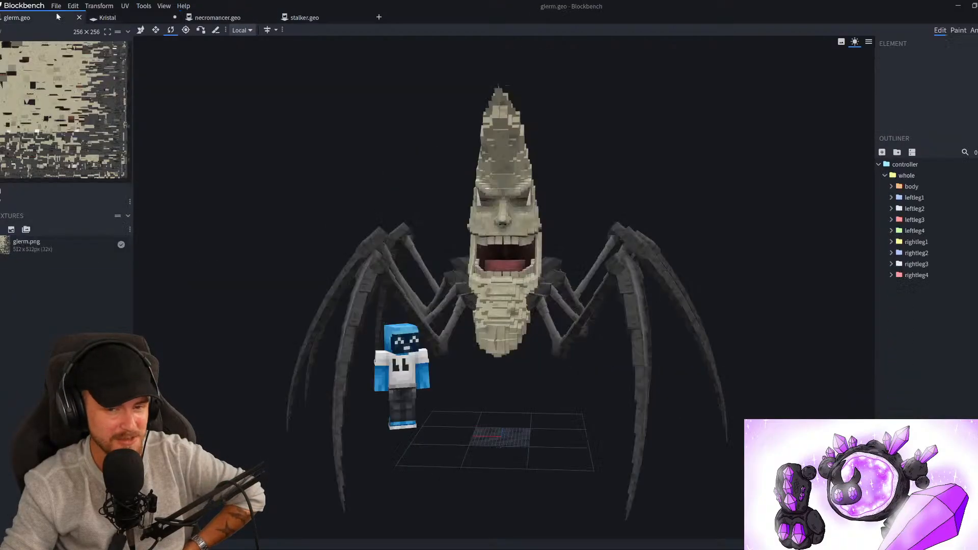
{"action": "left_click", "coordinate": [123, 18]}
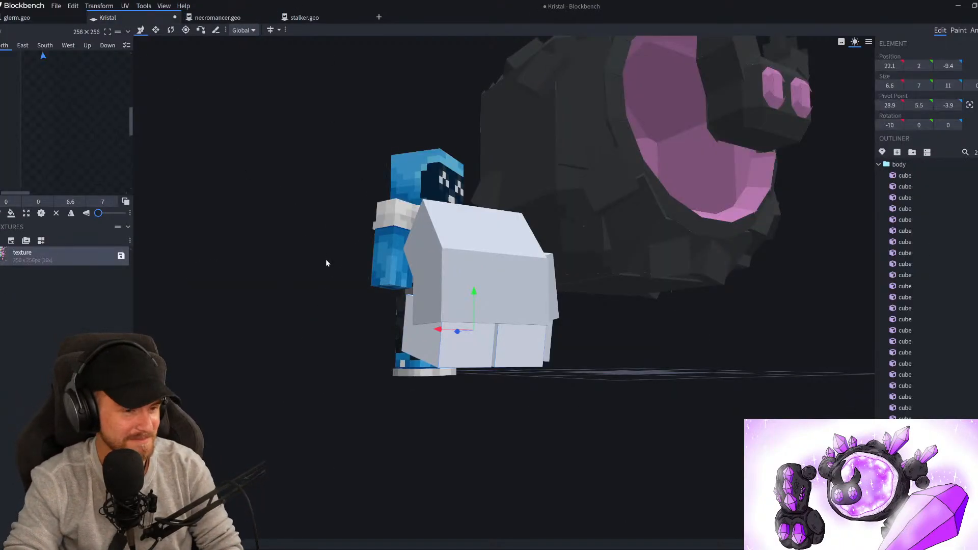
Select the tilted block on top of the palm and rotate it to 52.5 degrees about X
{"action": "left_click_drag", "start_coordinate": [292, 315], "coordinate": [283, 368]}
{"action": "scroll", "coordinate": [340, 360], "scroll_direction": "up", "scroll_amount": 5}
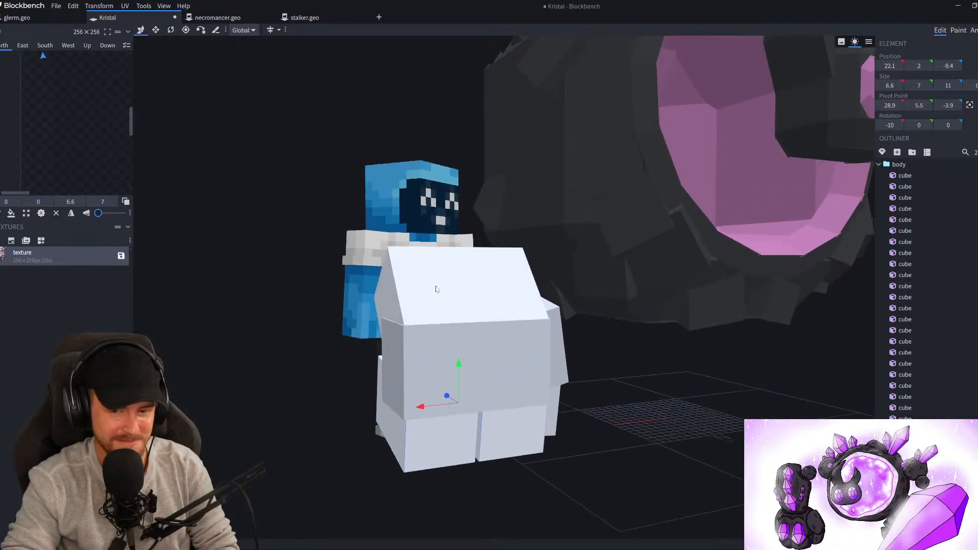
{"action": "left_click", "coordinate": [439, 291]}
{"action": "left_click_drag", "start_coordinate": [254, 319], "coordinate": [265, 347]}
{"action": "key", "text": "r"}
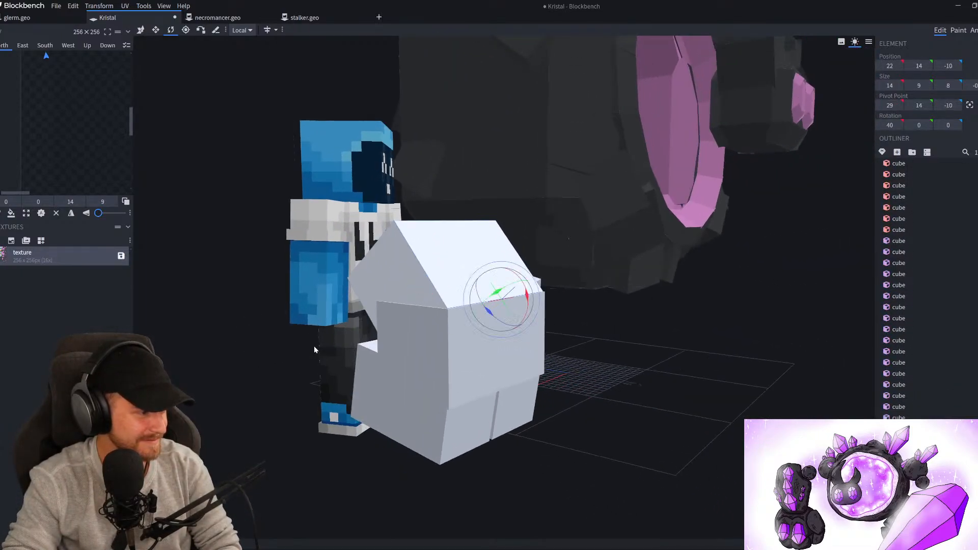
{"action": "left_click_drag", "start_coordinate": [524, 290], "coordinate": [527, 296]}
{"action": "left_click_drag", "start_coordinate": [664, 390], "coordinate": [695, 386]}
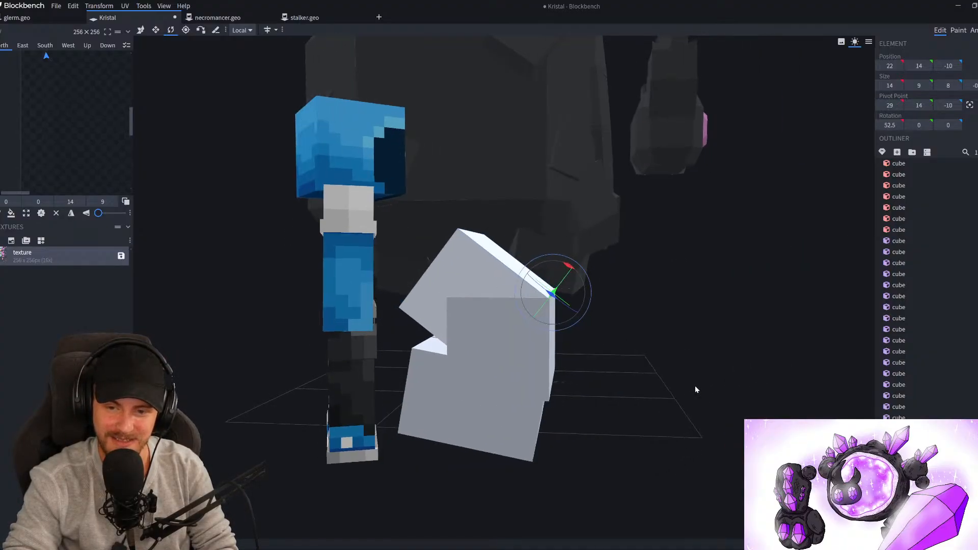
Examine the hand's shape and its proportions against the whole creature and the player model
{"action": "scroll", "coordinate": [695, 387], "scroll_direction": "up", "scroll_amount": 3}
{"action": "key", "text": "s"}
{"action": "left_click_drag", "start_coordinate": [460, 331], "coordinate": [549, 324]}
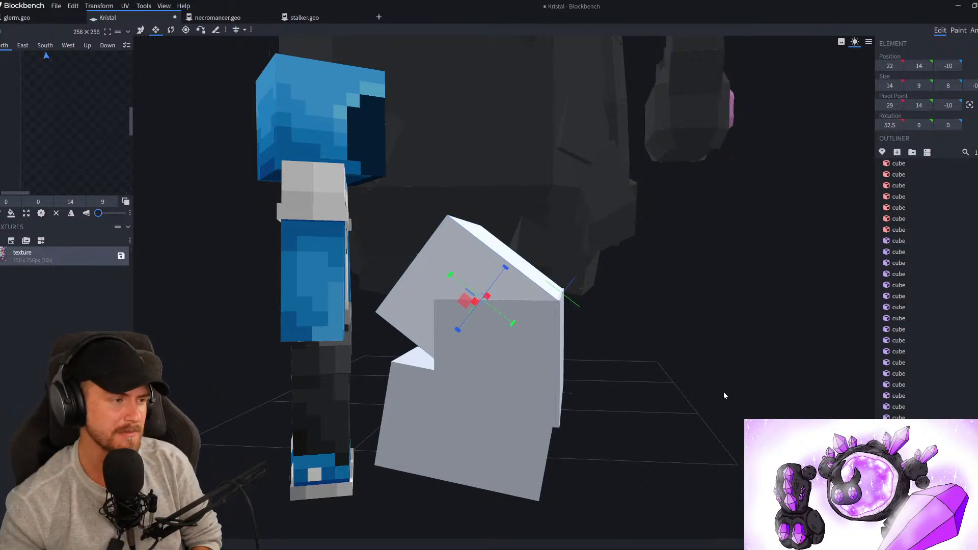
{"action": "left_click_drag", "start_coordinate": [694, 429], "coordinate": [563, 441]}
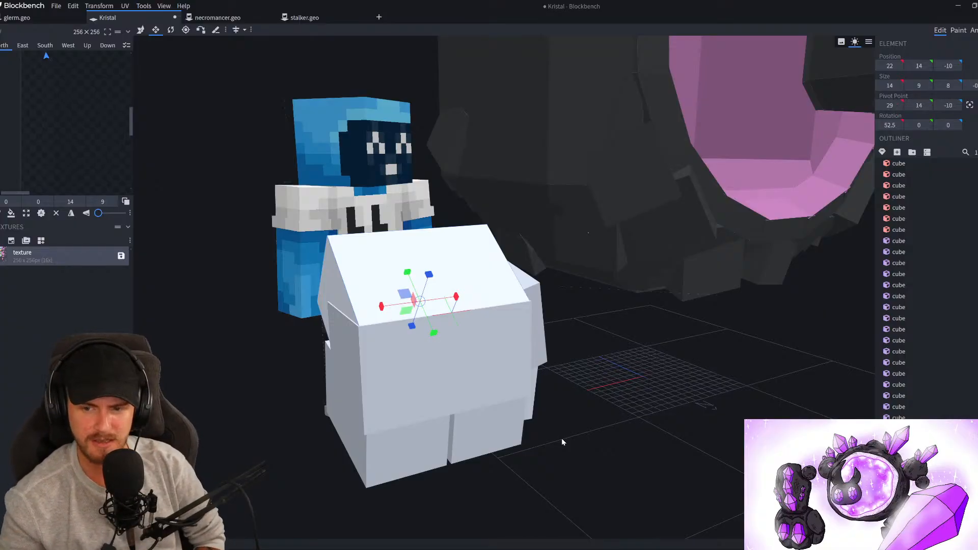
{"action": "scroll", "coordinate": [555, 378], "scroll_direction": "down", "scroll_amount": 4}
{"action": "left_click_drag", "start_coordinate": [793, 299], "coordinate": [641, 205]}
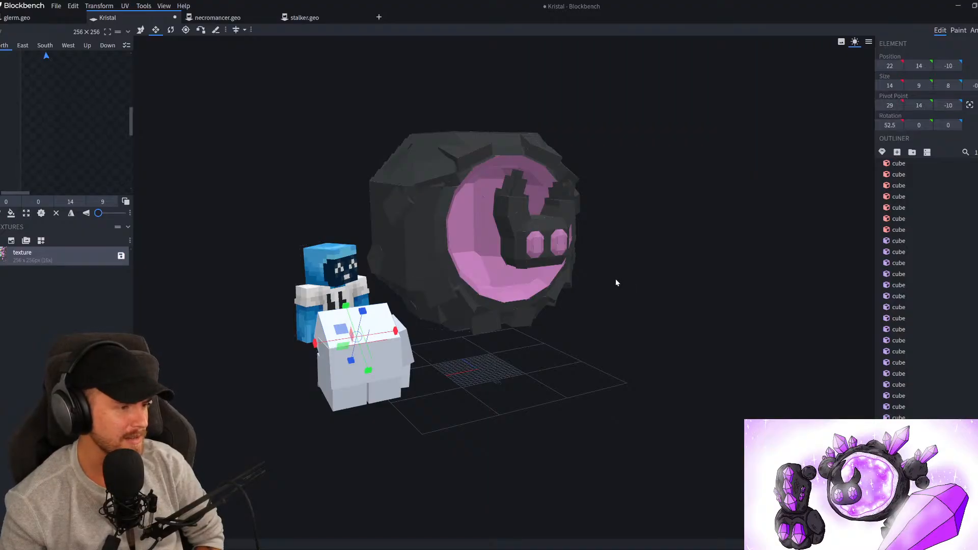
{"action": "right_click_drag", "start_coordinate": [614, 282], "coordinate": [640, 312]}
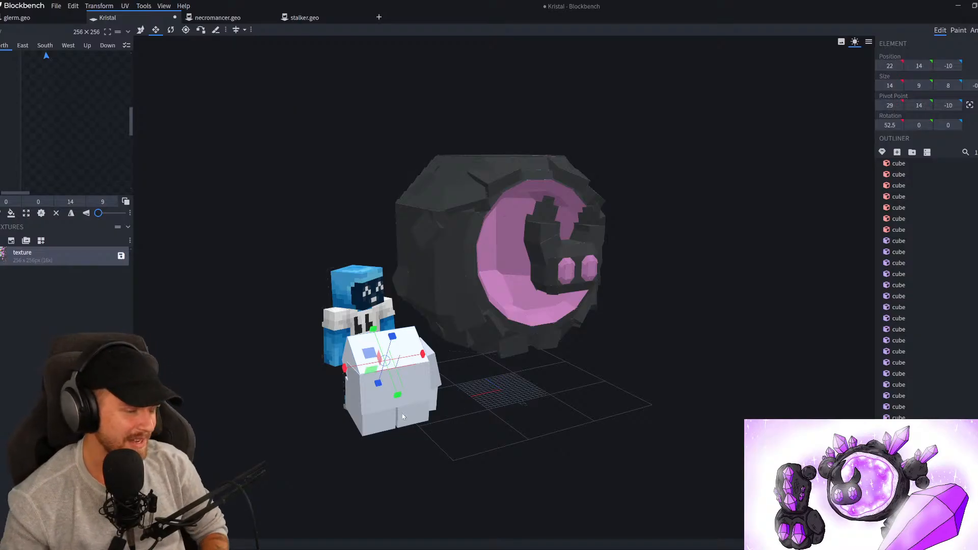
Select all six hand cubes, group them, and lower the group's pivot point to Y 1 at the base of the hand
{"action": "left_click_drag", "start_coordinate": [442, 408], "coordinate": [314, 346]}
{"action": "scroll", "coordinate": [465, 344], "scroll_direction": "up", "scroll_amount": 3}
{"action": "mouse_move", "coordinate": [552, 418]}
{"action": "left_mouse_down"}
{"action": "mouse_move", "coordinate": [613, 424]}
{"action": "mouse_move", "coordinate": [554, 421]}
{"action": "left_mouse_up"}
{"action": "left_click_drag", "start_coordinate": [512, 462], "coordinate": [302, 330], "text": "ctrl"}
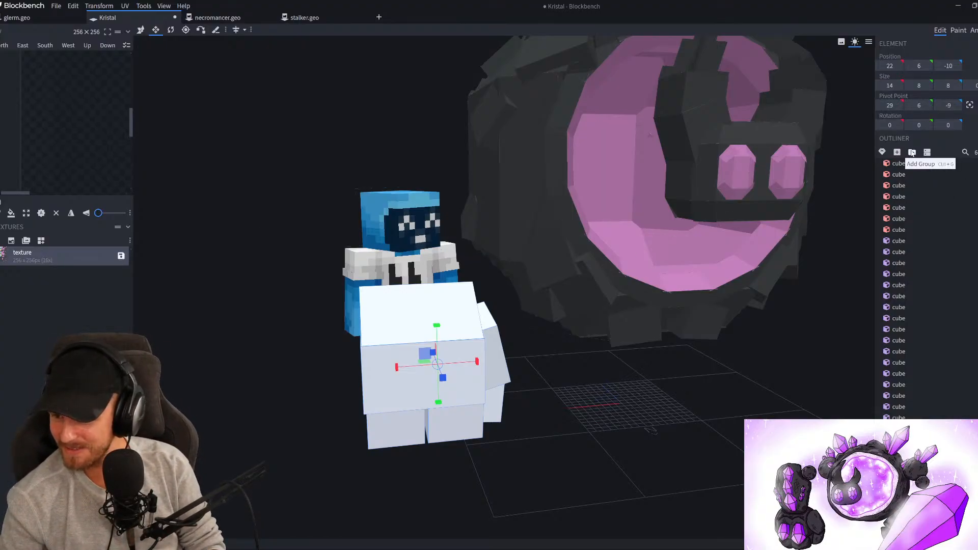
{"action": "key", "text": "ctrl+g"}
{"action": "left_click_drag", "start_coordinate": [610, 406], "coordinate": [549, 387]}
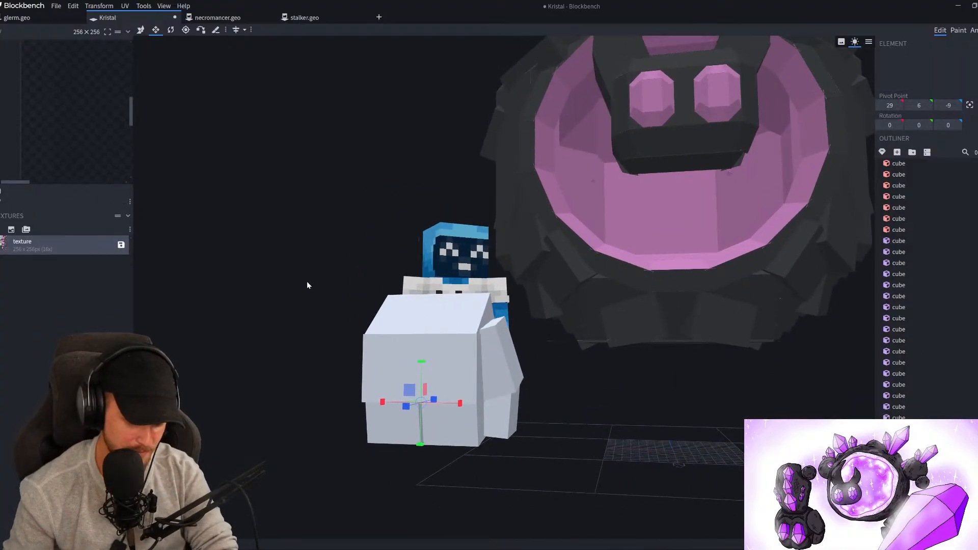
{"action": "key", "text": "p"}
{"action": "left_click_drag", "start_coordinate": [422, 374], "coordinate": [432, 419]}
{"action": "left_click_drag", "start_coordinate": [314, 399], "coordinate": [378, 397]}
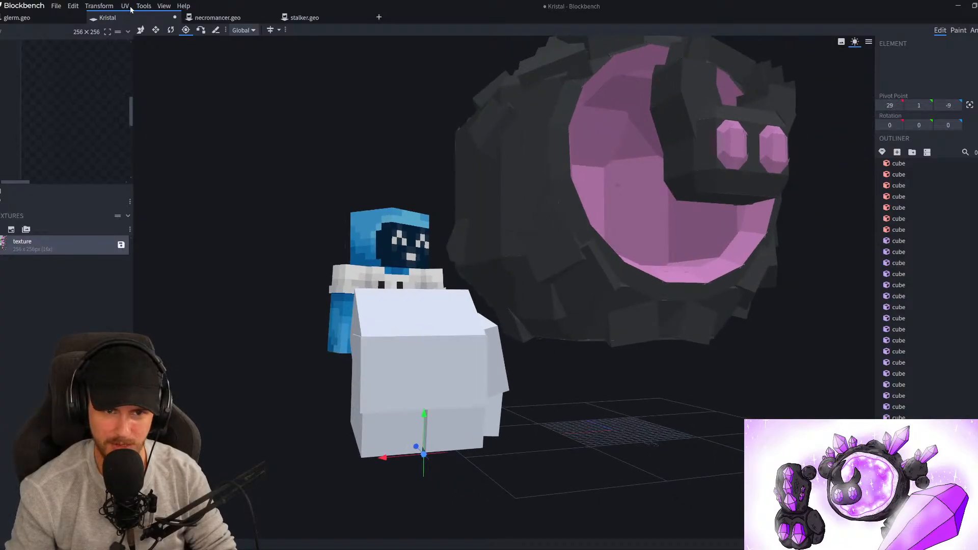
{"action": "left_click", "coordinate": [97, 6]}
{"action": "mouse_move", "coordinate": [120, 30]}
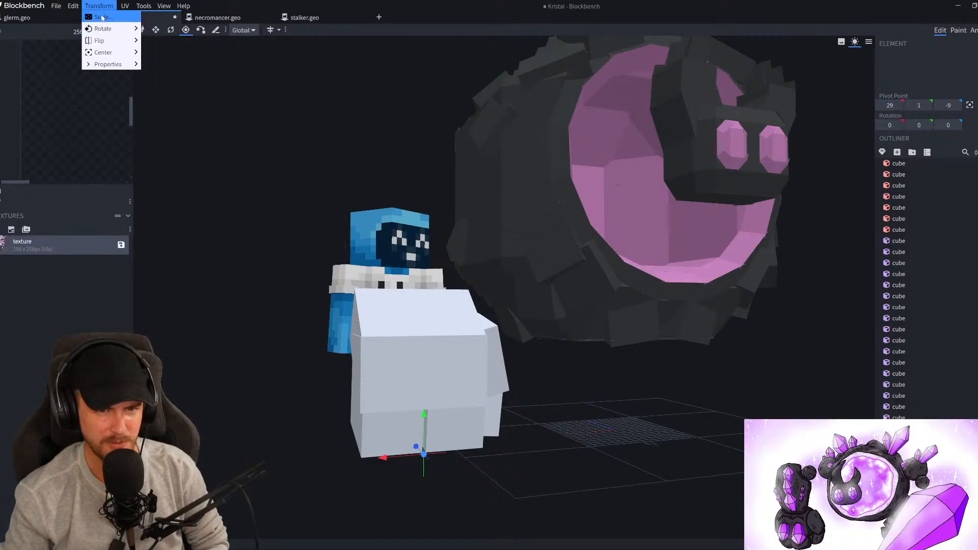
{"action": "left_click", "coordinate": [101, 17]}
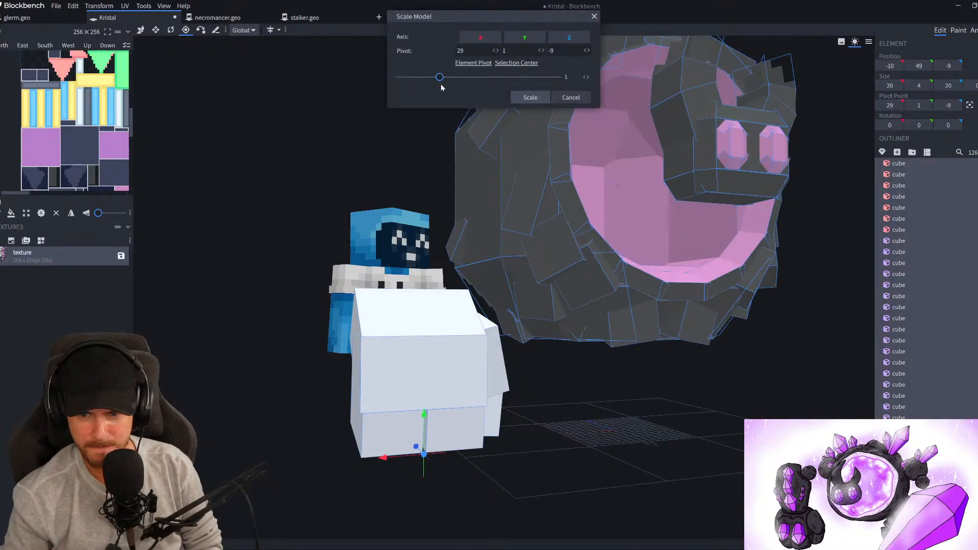
{"action": "left_click", "coordinate": [576, 99]}
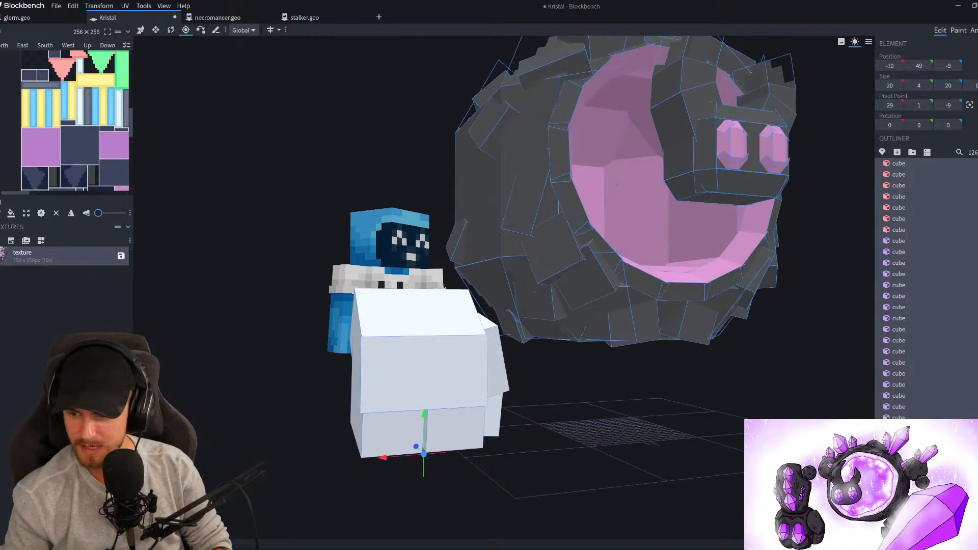
{"action": "key", "text": "ctrl+z"}
Scale the hand up to about 1.15 times its size around the base pivot and shift it outward to pivot X 31
{"action": "left_click", "coordinate": [86, 6]}
{"action": "left_click", "coordinate": [102, 18]}
{"action": "left_click_drag", "start_coordinate": [441, 77], "coordinate": [449, 77]}
{"action": "left_click", "coordinate": [526, 100]}
{"action": "scroll", "coordinate": [476, 331], "scroll_direction": "down", "scroll_amount": 5}
{"action": "key", "text": "v"}
{"action": "left_click_drag", "start_coordinate": [443, 329], "coordinate": [430, 330]}
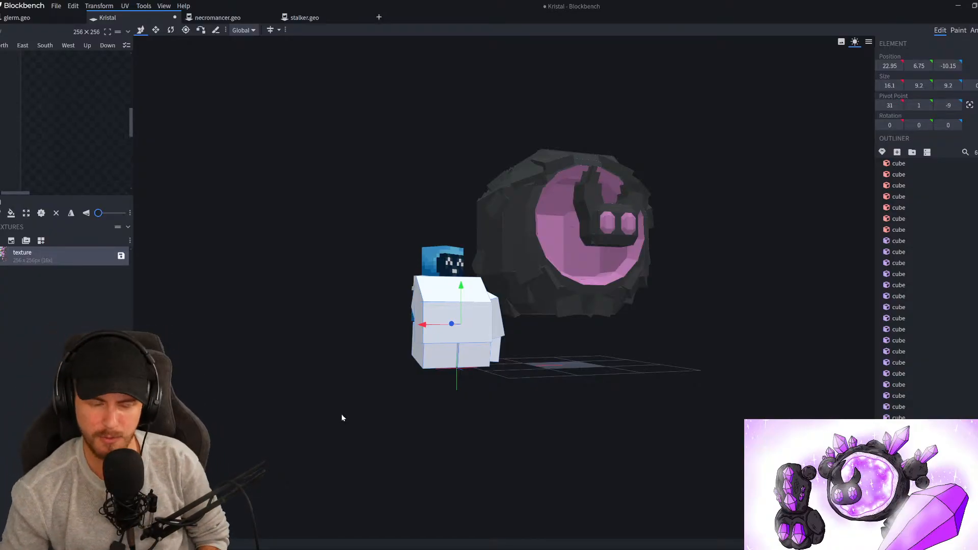
Add a new cube and move it onto the top of the hand to start the forearm
{"action": "scroll", "coordinate": [344, 359], "scroll_direction": "up", "scroll_amount": 3}
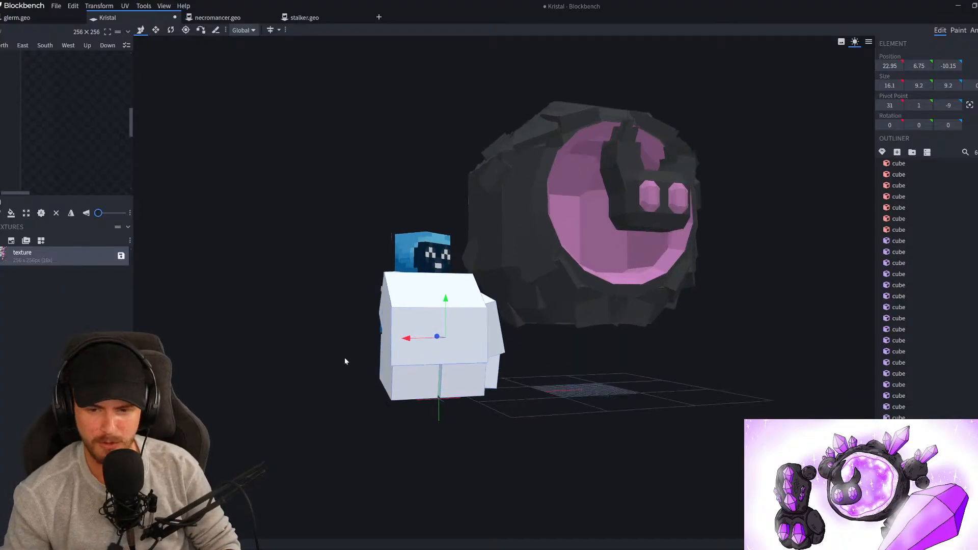
{"action": "left_click_drag", "start_coordinate": [323, 390], "coordinate": [216, 423]}
{"action": "scroll", "coordinate": [216, 423], "scroll_direction": "up", "scroll_amount": 3}
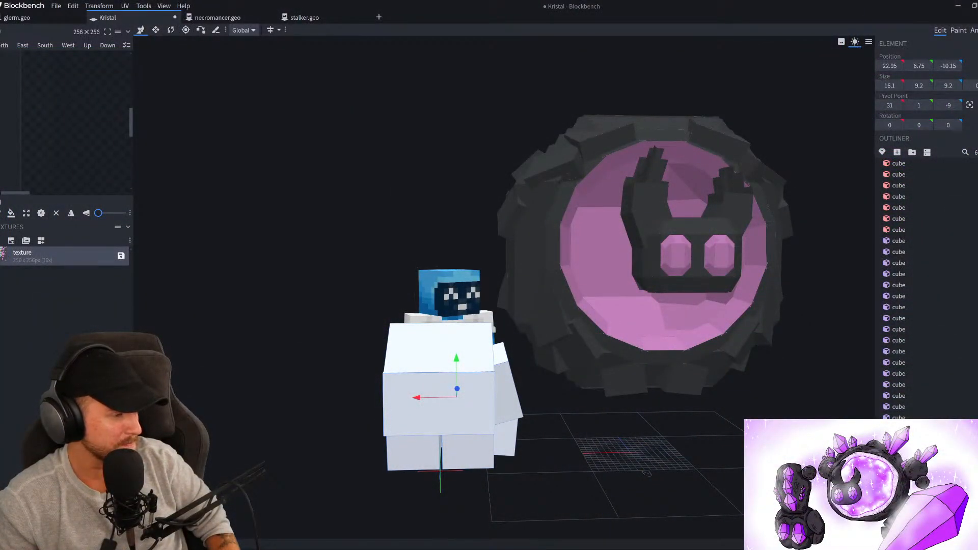
{"action": "left_click_drag", "start_coordinate": [286, 407], "coordinate": [338, 409]}
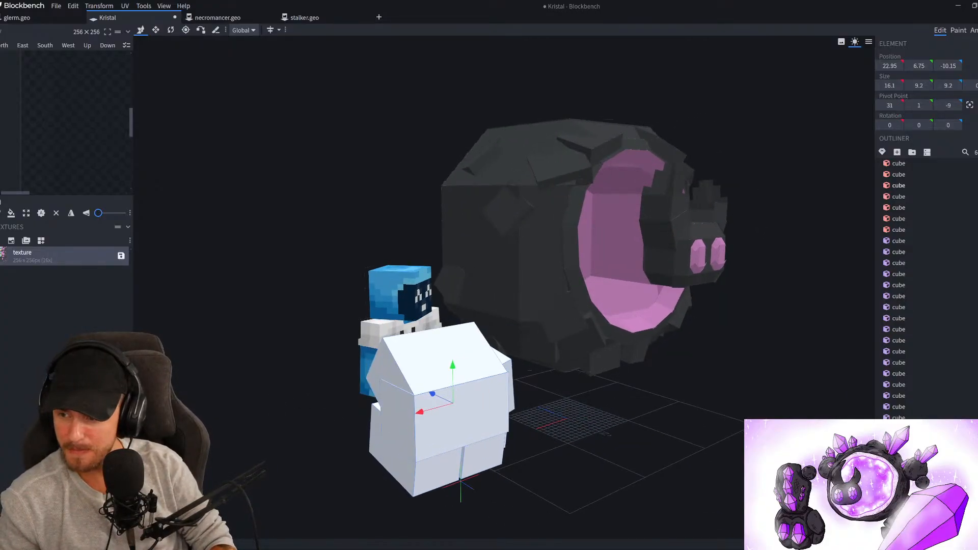
{"action": "left_click", "coordinate": [899, 351]}
{"action": "left_click", "coordinate": [898, 152]}
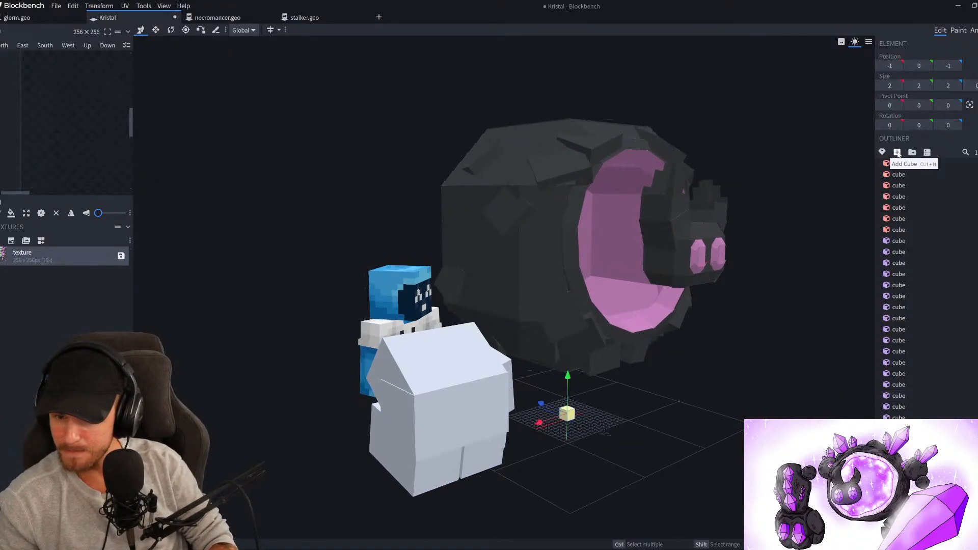
{"action": "left_click_drag", "start_coordinate": [539, 422], "coordinate": [413, 464]}
{"action": "left_click_drag", "start_coordinate": [447, 417], "coordinate": [309, 264]}
Stretch the new forearm cube to 13 wide, 19 high and 12 deep
{"action": "scroll", "coordinate": [344, 274], "scroll_direction": "up", "scroll_amount": 3}
{"action": "key", "text": "s"}
{"action": "left_click_drag", "start_coordinate": [508, 348], "coordinate": [431, 351]}
{"action": "left_click_drag", "start_coordinate": [344, 370], "coordinate": [539, 341]}
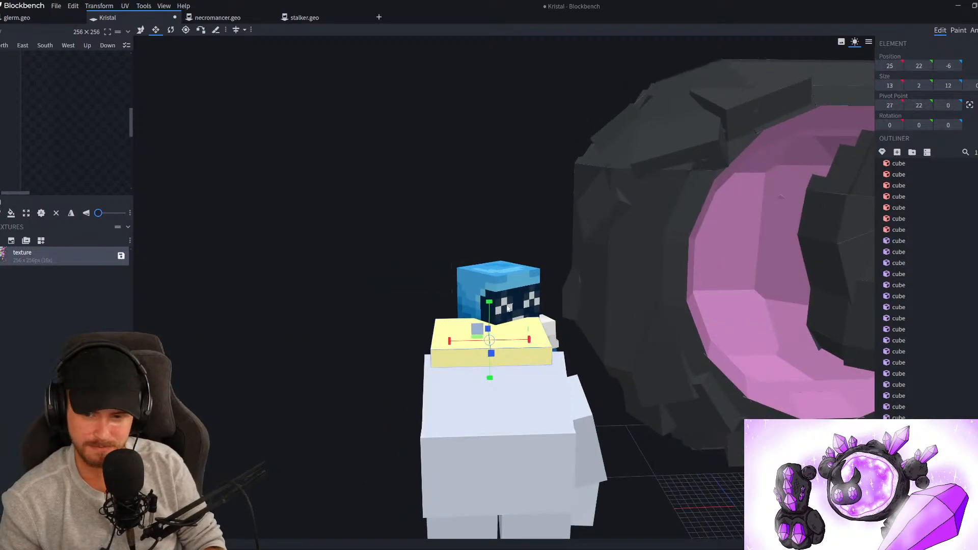
{"action": "left_click_drag", "start_coordinate": [489, 301], "coordinate": [505, 155]}
Select the hand cubes together with the forearm block and move them 5 units outward along X, away from the body
{"action": "scroll", "coordinate": [479, 188], "scroll_direction": "down", "scroll_amount": 6}
{"action": "mouse_move", "coordinate": [384, 273]}
{"action": "left_mouse_down"}
{"action": "mouse_move", "coordinate": [344, 252]}
{"action": "mouse_move", "coordinate": [533, 439]}
{"action": "left_mouse_up"}
{"action": "key", "text": "Tab"}
{"action": "key", "text": "Tab"}
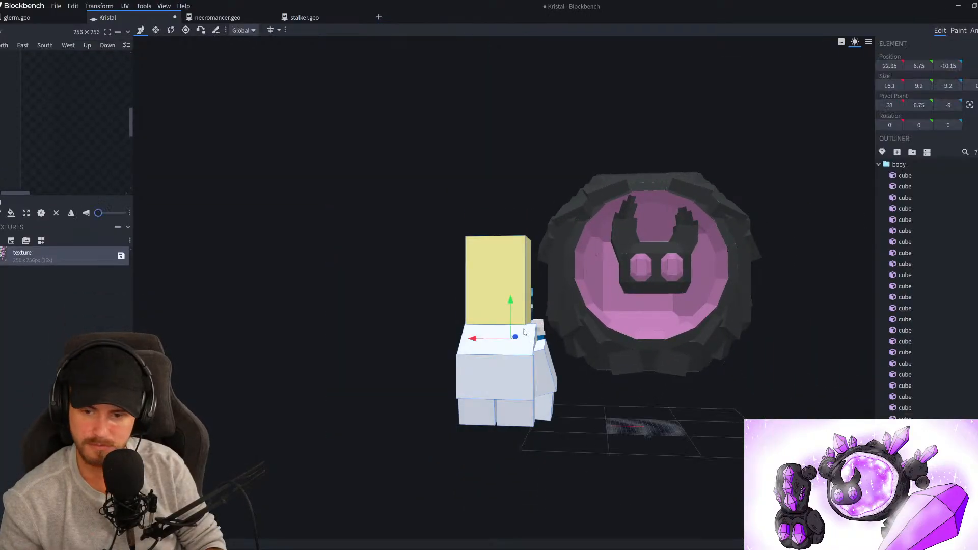
{"action": "left_click_drag", "start_coordinate": [477, 340], "coordinate": [459, 341]}
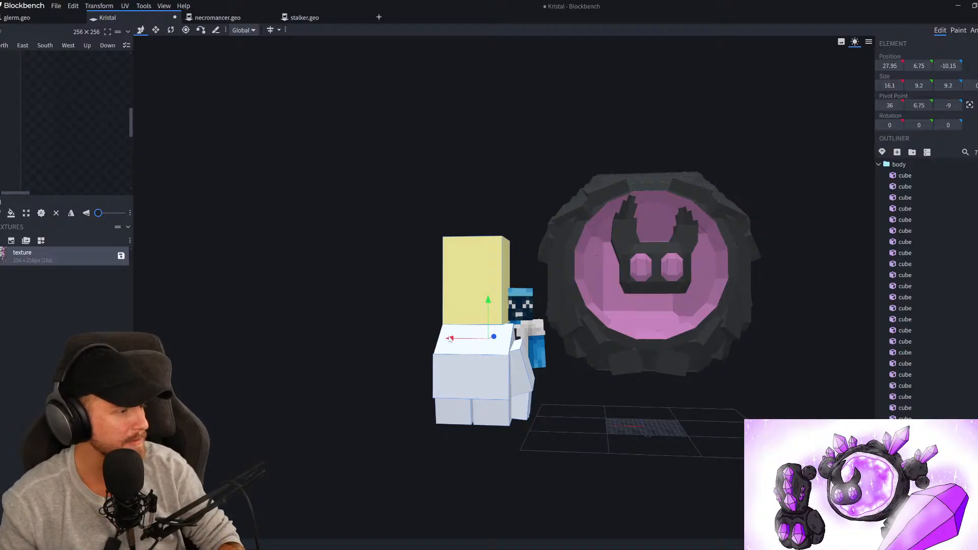
Narrow the forearm block symmetrically to 9 wide and 10 deep
{"action": "left_click", "coordinate": [458, 302]}
{"action": "right_click_drag", "start_coordinate": [457, 302], "coordinate": [477, 330]}
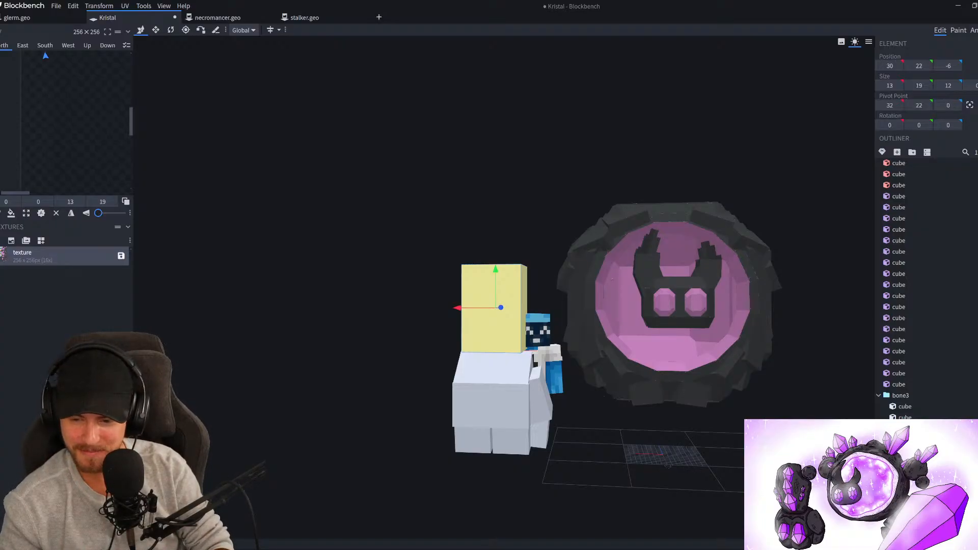
{"action": "left_click_drag", "start_coordinate": [414, 339], "coordinate": [340, 356]}
{"action": "scroll", "coordinate": [357, 345], "scroll_direction": "up", "scroll_amount": 2}
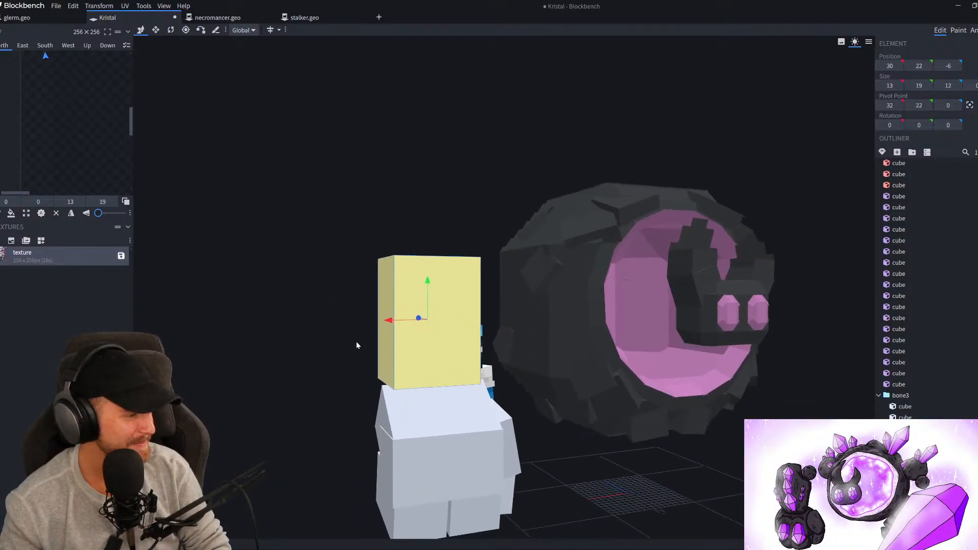
{"action": "scroll", "coordinate": [356, 345], "scroll_direction": "up", "scroll_amount": 3}
{"action": "left_click_drag", "start_coordinate": [370, 343], "coordinate": [435, 375]}
{"action": "key", "text": "s"}
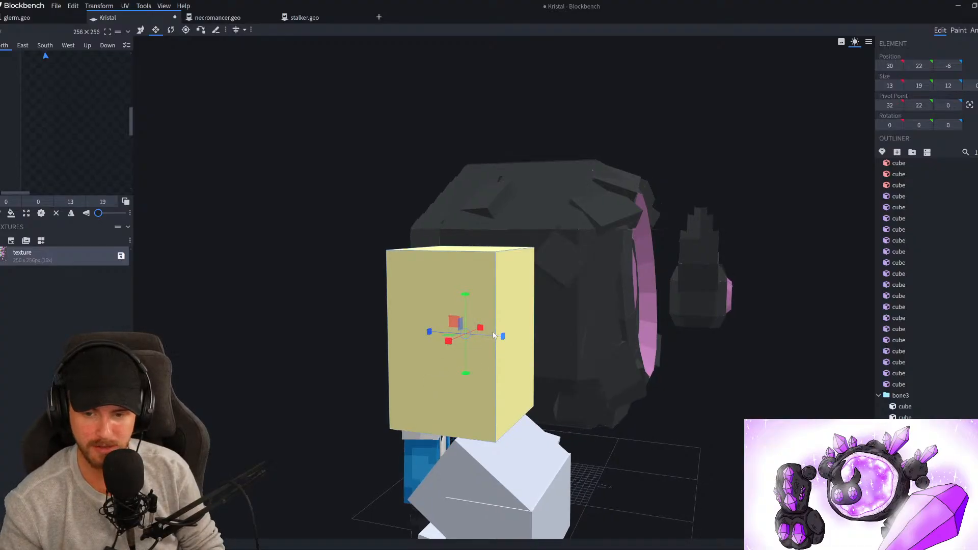
{"action": "left_click_drag", "start_coordinate": [502, 337], "coordinate": [491, 340]}
{"action": "left_click_drag", "start_coordinate": [301, 368], "coordinate": [226, 374]}
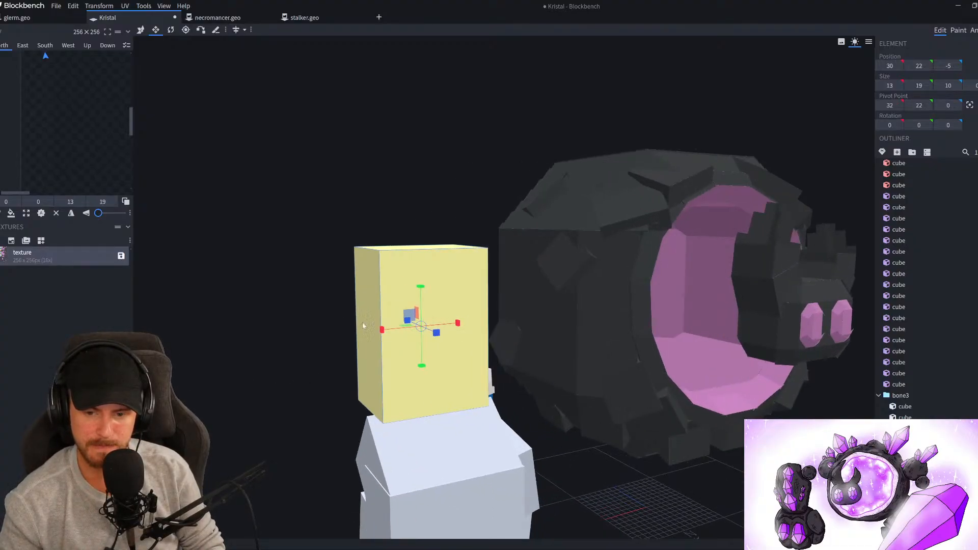
{"action": "left_click_drag", "start_coordinate": [377, 333], "coordinate": [395, 336]}
Move the forearm block to Y 18 and Z -9 and set its height to 23
{"action": "key", "text": "v"}
{"action": "mouse_move", "coordinate": [421, 289]}
{"action": "left_mouse_down"}
{"action": "mouse_move", "coordinate": [420, 320]}
{"action": "mouse_move", "coordinate": [416, 277]}
{"action": "left_mouse_up"}
{"action": "key", "text": "s"}
{"action": "left_click_drag", "start_coordinate": [312, 327], "coordinate": [443, 333]}
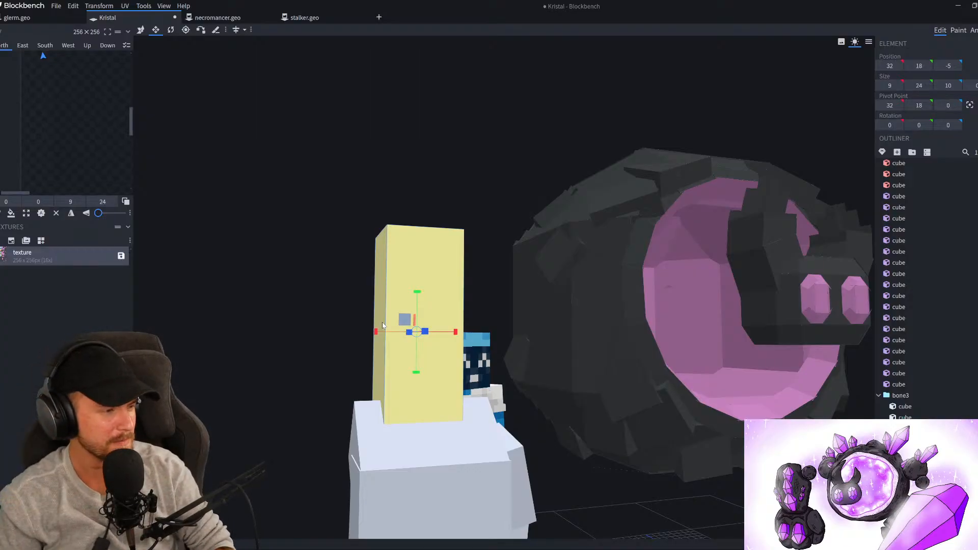
{"action": "left_click_drag", "start_coordinate": [417, 293], "coordinate": [425, 315]}
{"action": "left_click_drag", "start_coordinate": [423, 309], "coordinate": [446, 307]}
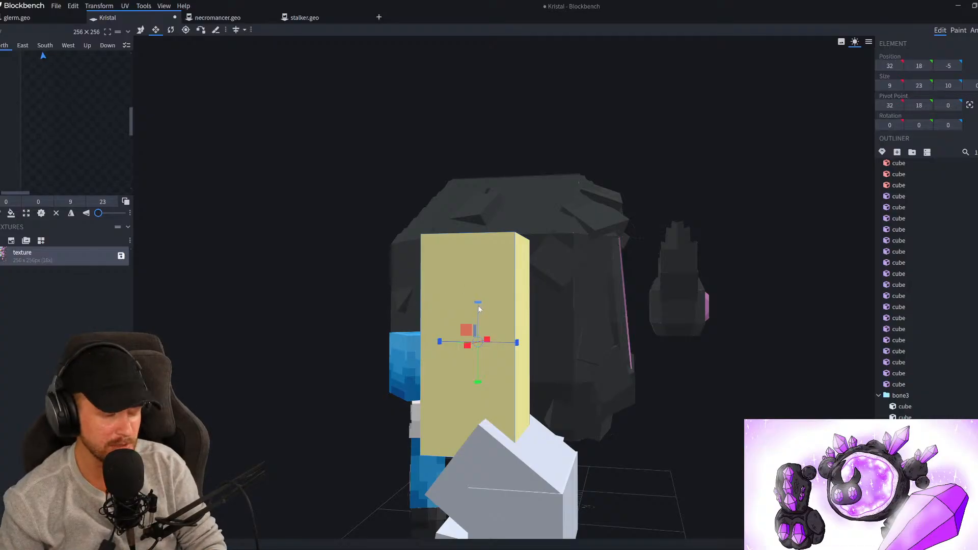
{"action": "left_click_drag", "start_coordinate": [484, 306], "coordinate": [479, 305]}
{"action": "left_click_drag", "start_coordinate": [321, 305], "coordinate": [219, 313]}
{"action": "scroll", "coordinate": [261, 329], "scroll_direction": "down", "scroll_amount": 5}
{"action": "scroll", "coordinate": [280, 352], "scroll_direction": "up", "scroll_amount": 2}
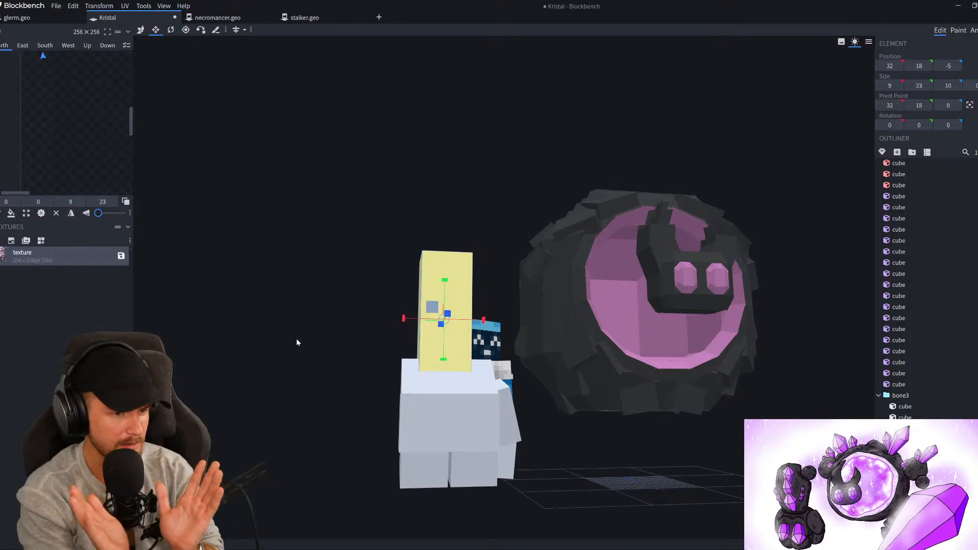
{"action": "key", "text": "v"}
{"action": "left_click_drag", "start_coordinate": [289, 341], "coordinate": [523, 367]}
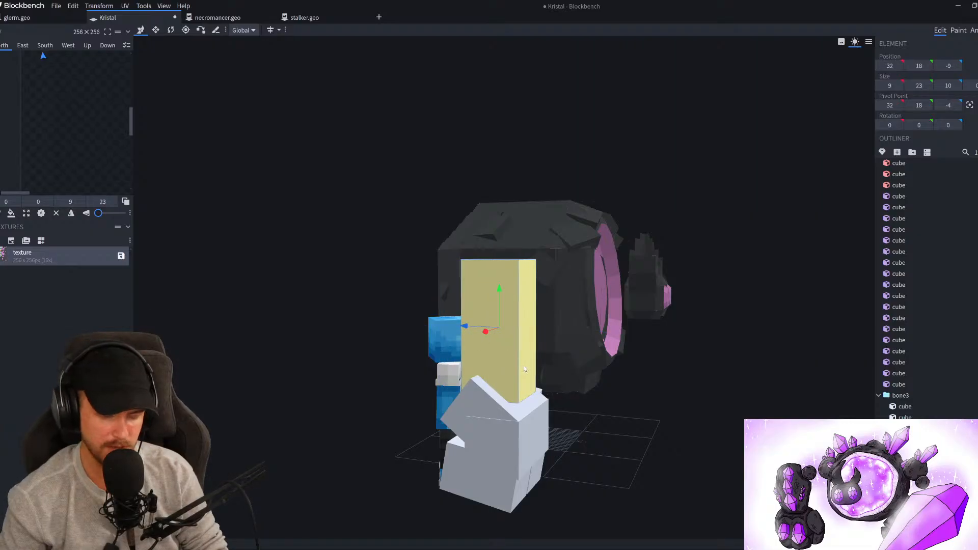
Try a copy of the forearm block at X 38, tilted -10 degrees about Z
{"action": "left_click_drag", "start_coordinate": [327, 360], "coordinate": [419, 323]}
{"action": "key", "text": "r"}
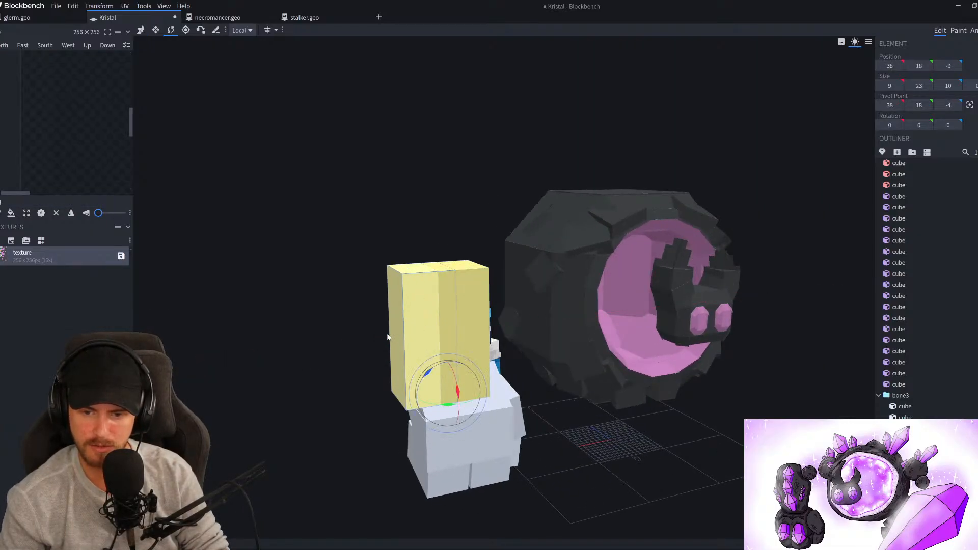
{"action": "left_click_drag", "start_coordinate": [426, 378], "coordinate": [421, 382]}
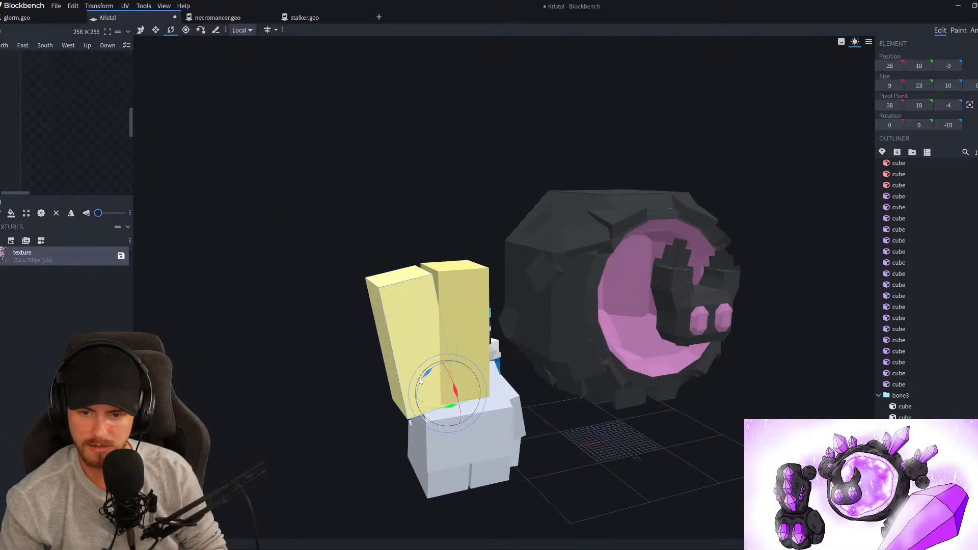
{"action": "key", "text": "ctrl+z"}
{"action": "key", "text": "ctrl+z"}
Set the forearm block's pivot to X 41 and tilt a duplicate of it -12.5 degrees about Z
{"action": "key", "text": "p"}
{"action": "left_click_drag", "start_coordinate": [429, 384], "coordinate": [414, 395]}
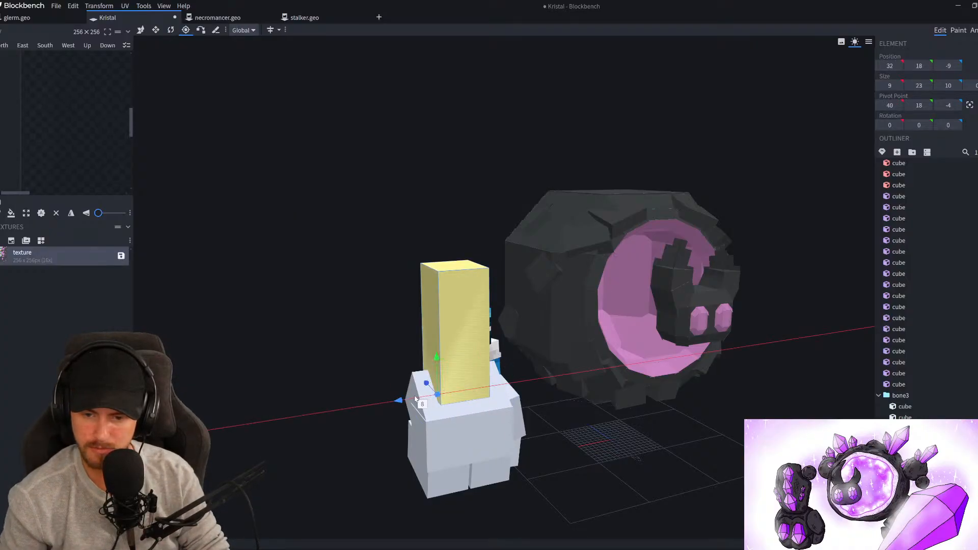
{"action": "left_click_drag", "start_coordinate": [352, 374], "coordinate": [307, 367]}
{"action": "left_click_drag", "start_coordinate": [387, 389], "coordinate": [398, 362]}
{"action": "key", "text": "r"}
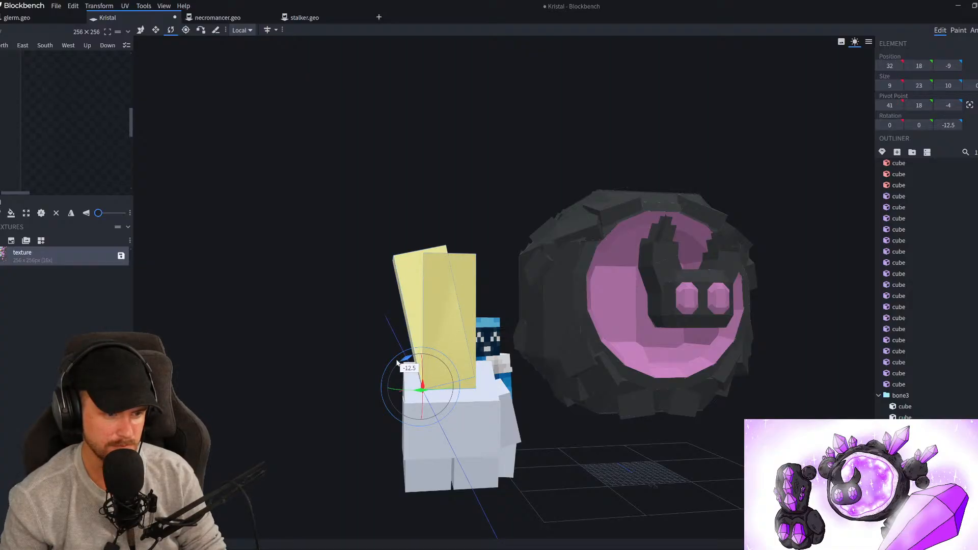
Widen the upright forearm block on both sides and shift the tilted copy outward to X 33
{"action": "left_click", "coordinate": [461, 311]}
{"action": "key", "text": "s"}
{"action": "left_click_drag", "start_coordinate": [486, 322], "coordinate": [493, 323], "text": "alt"}
{"action": "left_click", "coordinate": [416, 310]}
{"action": "key", "text": "v"}
{"action": "left_click_drag", "start_coordinate": [405, 317], "coordinate": [398, 321]}
Shorten the tilted forearm block to a height of 22 and give it a slightly negative inflate value
{"action": "left_click_drag", "start_coordinate": [474, 339], "coordinate": [378, 335]}
{"action": "key", "text": "s"}
{"action": "left_click_drag", "start_coordinate": [424, 278], "coordinate": [424, 283]}
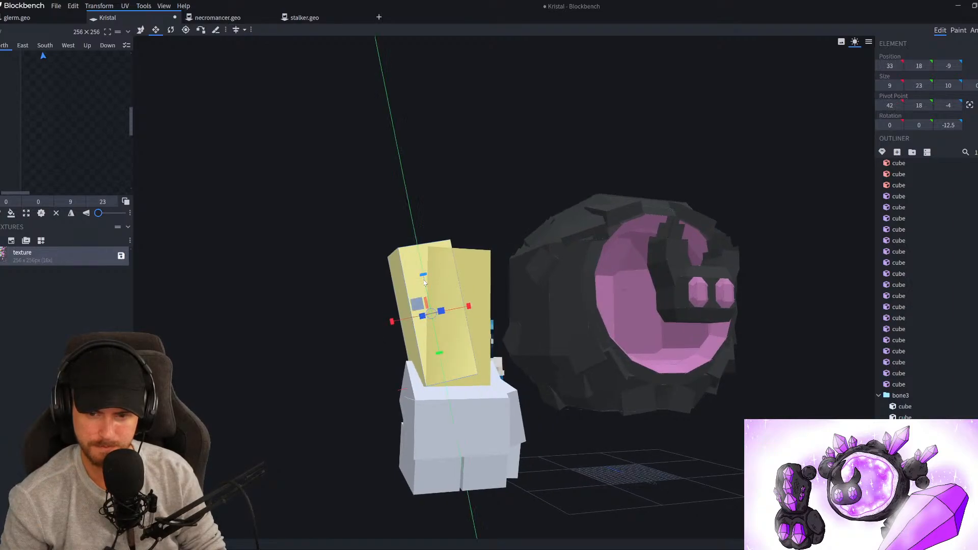
{"action": "left_click", "coordinate": [966, 86], "text": "ctrl"}
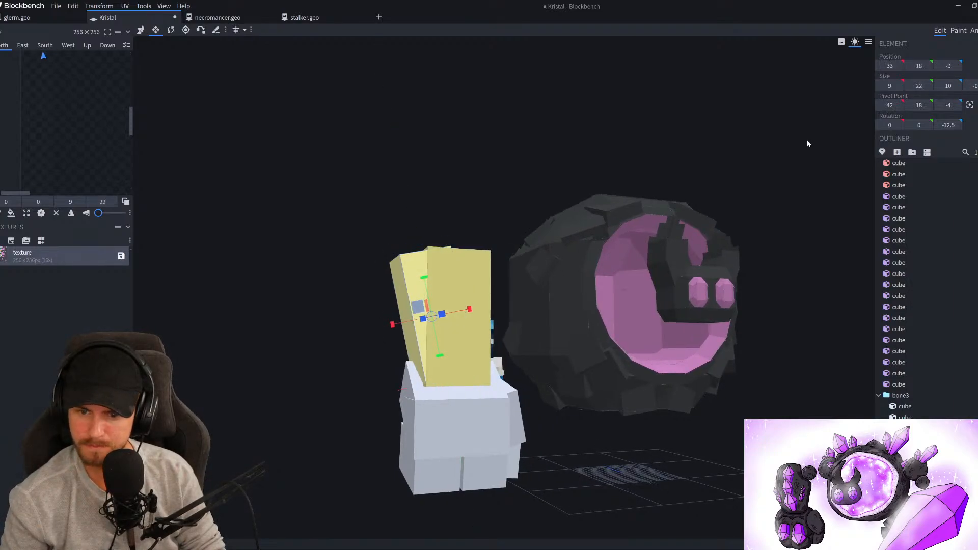
Duplicate the tilted block, flip the copy across X, and move it to X 31 on the forearm's opposite side
{"action": "left_click_drag", "start_coordinate": [416, 223], "coordinate": [415, 233]}
{"action": "key", "text": "v"}
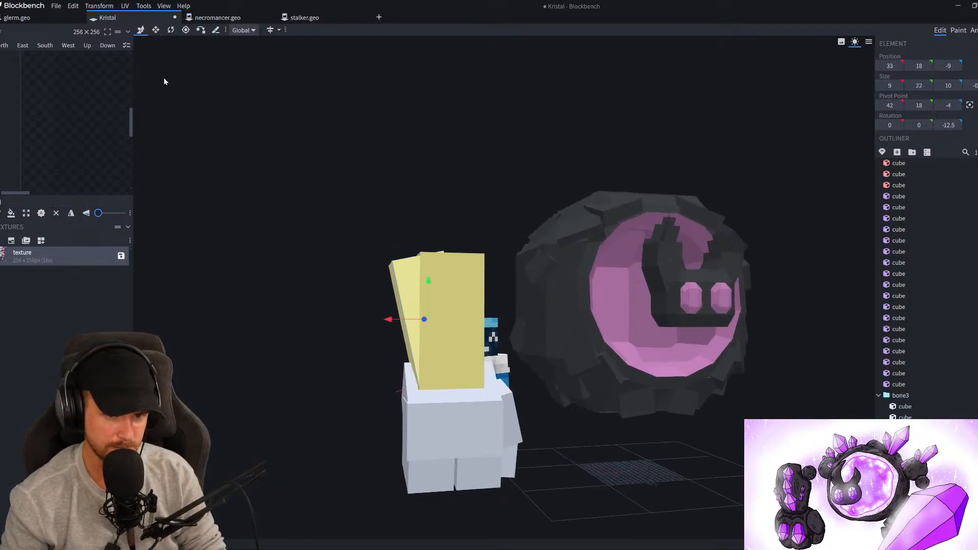
{"action": "left_click", "coordinate": [93, 6]}
{"action": "mouse_move", "coordinate": [118, 42]}
{"action": "left_click", "coordinate": [163, 41]}
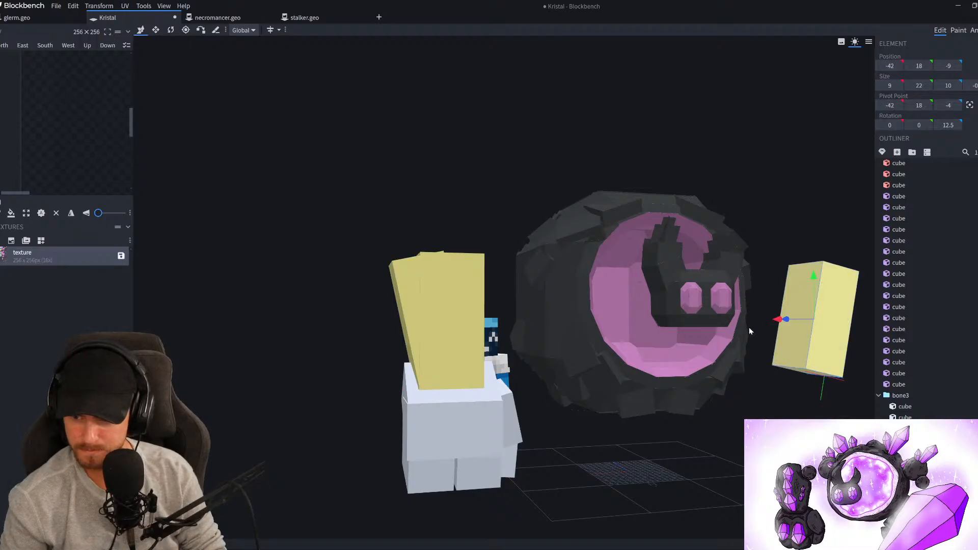
{"action": "left_click_drag", "start_coordinate": [776, 320], "coordinate": [411, 322]}
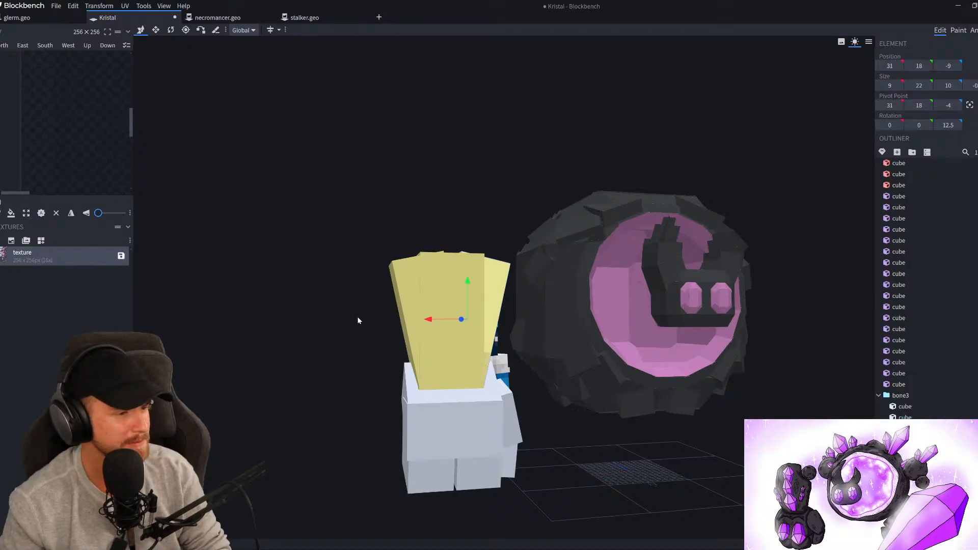
Duplicate the mirrored forearm block and raise the copy to Y 33 above the flared forearm
{"action": "scroll", "coordinate": [349, 324], "scroll_direction": "down", "scroll_amount": 3}
{"action": "left_click_drag", "start_coordinate": [348, 324], "coordinate": [331, 338]}
{"action": "scroll", "coordinate": [348, 342], "scroll_direction": "up", "scroll_amount": 3}
{"action": "scroll", "coordinate": [392, 329], "scroll_direction": "up", "scroll_amount": 3}
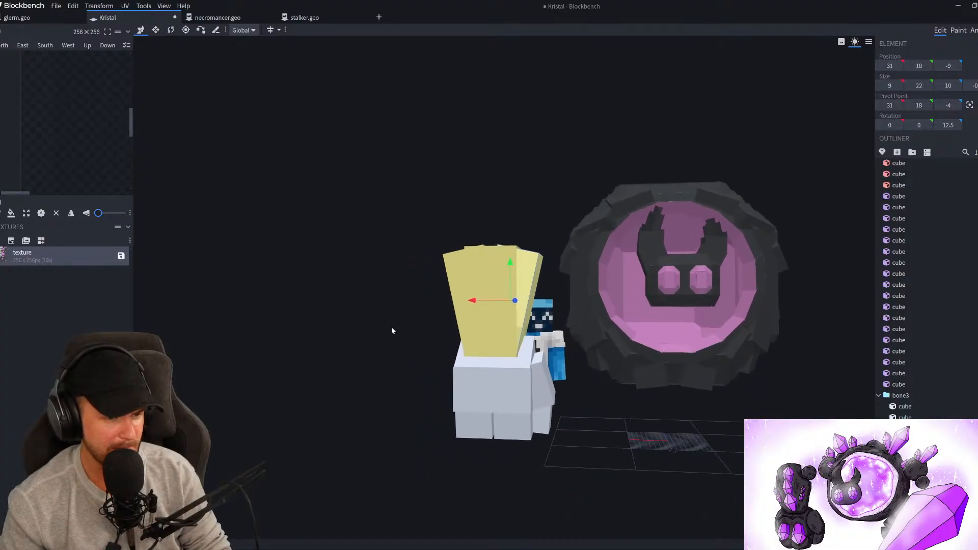
{"action": "left_click", "coordinate": [465, 263]}
{"action": "left_click_drag", "start_coordinate": [466, 264], "coordinate": [541, 246]}
{"action": "left_click", "coordinate": [569, 302]}
Centre the raised copy's pivot and rotate it to -20 degrees about Z so it leans inward over the forearm
{"action": "key", "text": "r"}
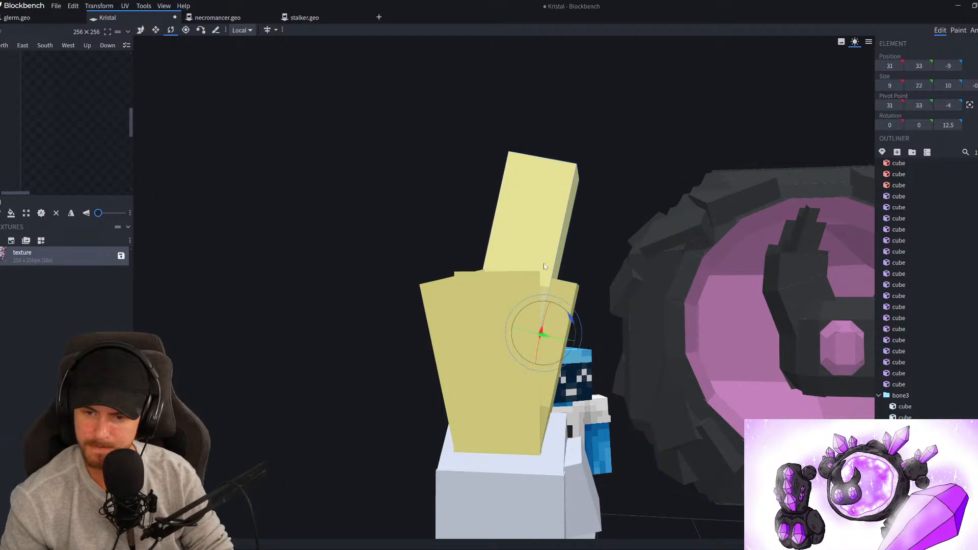
{"action": "left_click", "coordinate": [969, 105]}
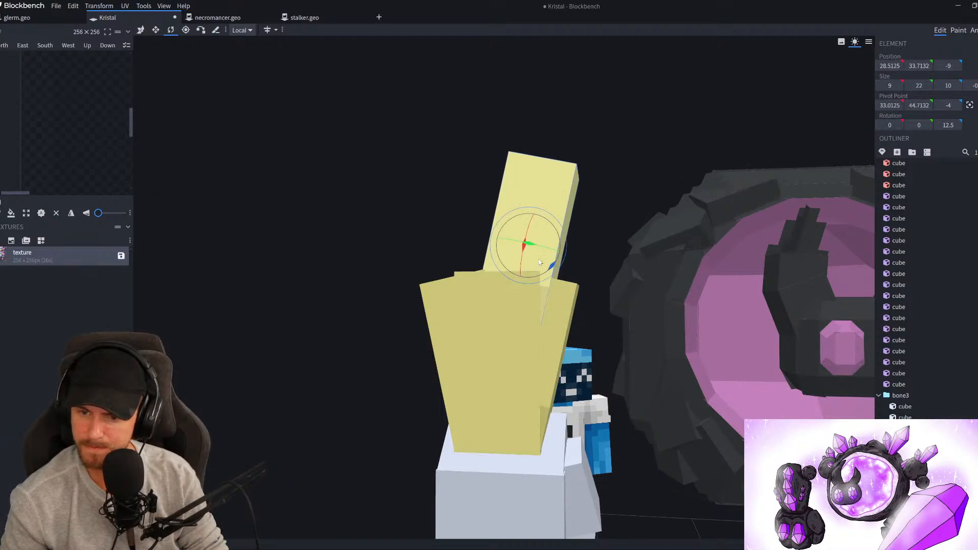
{"action": "left_click_drag", "start_coordinate": [556, 264], "coordinate": [567, 250]}
{"action": "left_click_drag", "start_coordinate": [407, 286], "coordinate": [380, 290]}
Shorten the raised block from its lower end to a height of 18.3
{"action": "key", "text": "s"}
{"action": "scroll", "coordinate": [541, 320], "scroll_direction": "up", "scroll_amount": 4}
{"action": "left_click_drag", "start_coordinate": [546, 271], "coordinate": [519, 242]}
{"action": "right_click_drag", "start_coordinate": [309, 213], "coordinate": [352, 353]}
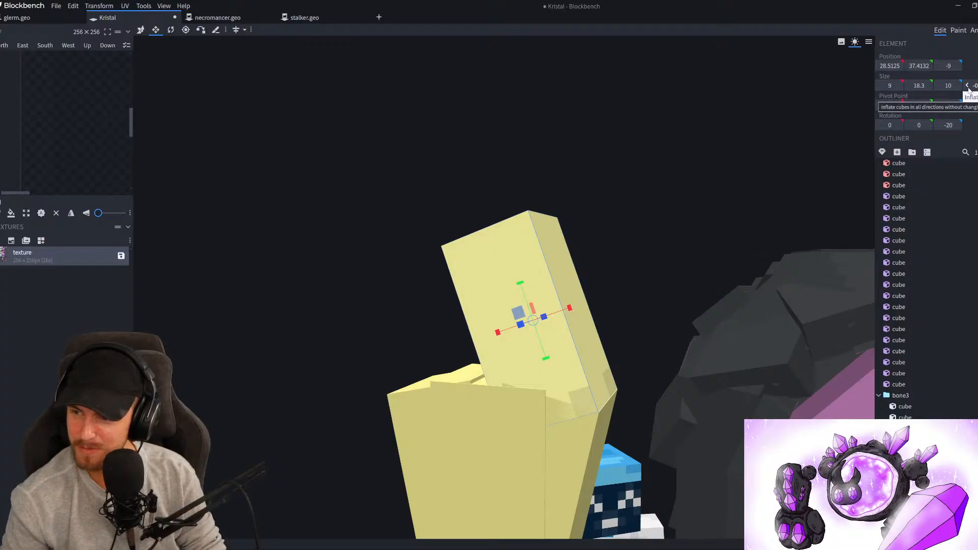
{"action": "scroll", "coordinate": [681, 239], "scroll_direction": "up", "scroll_amount": 5}
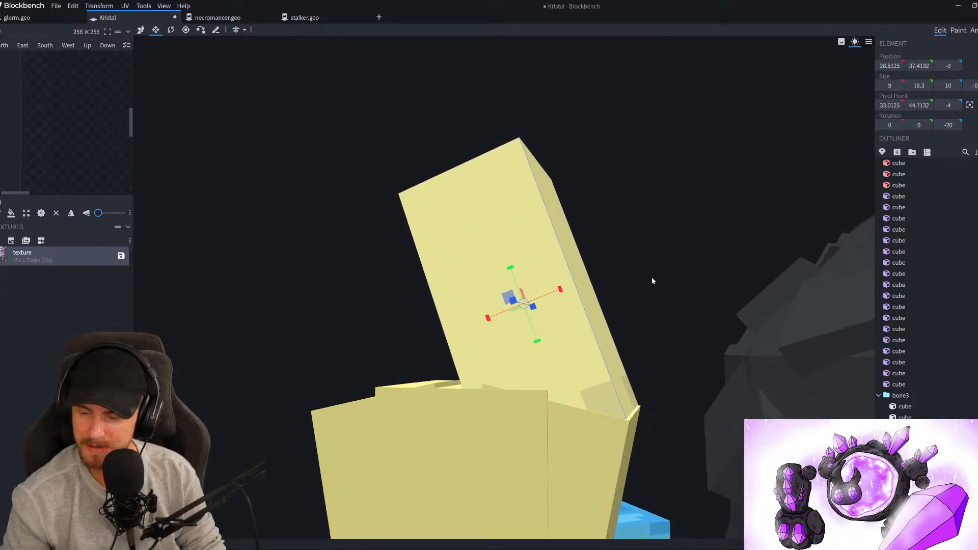
Resize the tilted upper cube of the yellow arm to 11.1 wide and 14.6 high
{"action": "left_click_drag", "start_coordinate": [538, 342], "coordinate": [541, 342]}
{"action": "left_click_drag", "start_coordinate": [561, 292], "coordinate": [563, 295]}
{"action": "right_click_drag", "start_coordinate": [367, 290], "coordinate": [389, 305]}
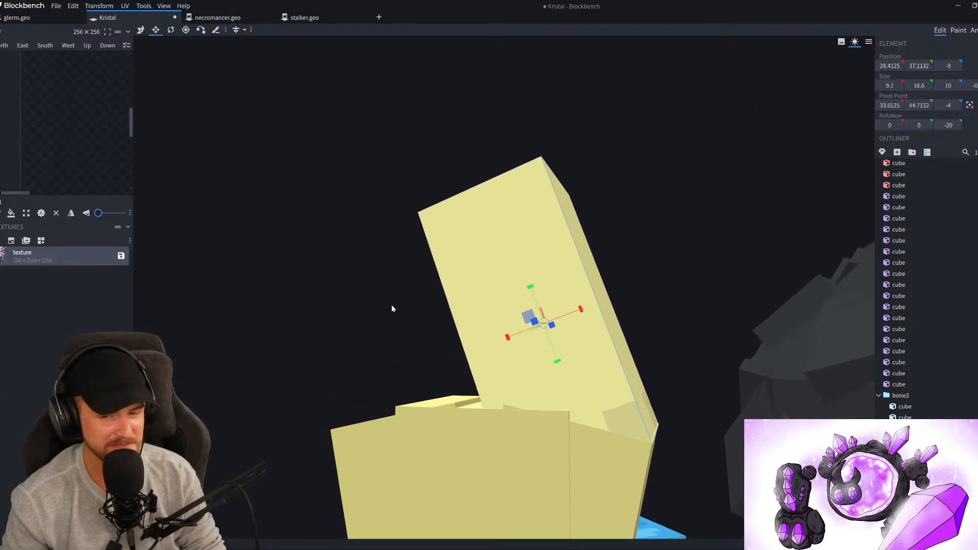
{"action": "left_click_drag", "start_coordinate": [530, 287], "coordinate": [551, 352]}
{"action": "scroll", "coordinate": [409, 288], "scroll_direction": "down", "scroll_amount": 14}
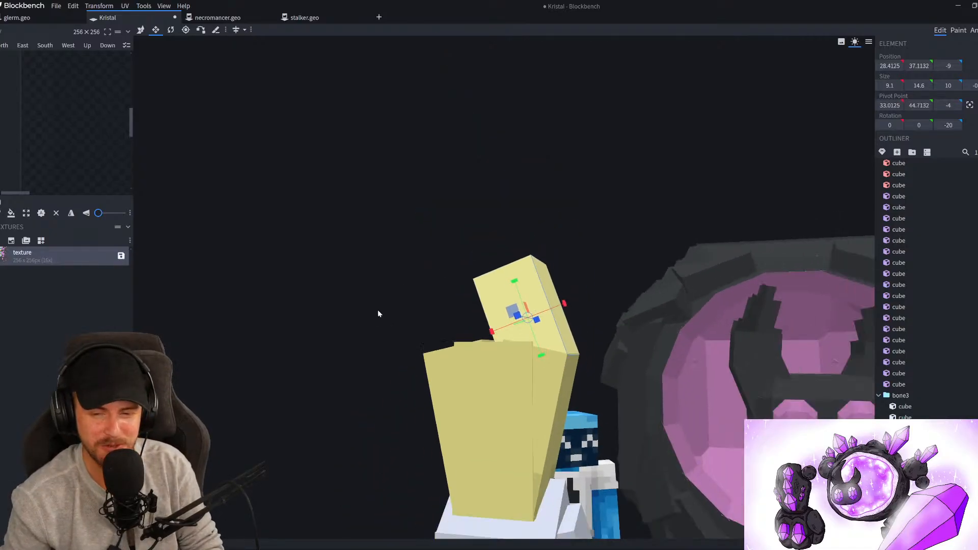
{"action": "left_click_drag", "start_coordinate": [471, 292], "coordinate": [484, 324]}
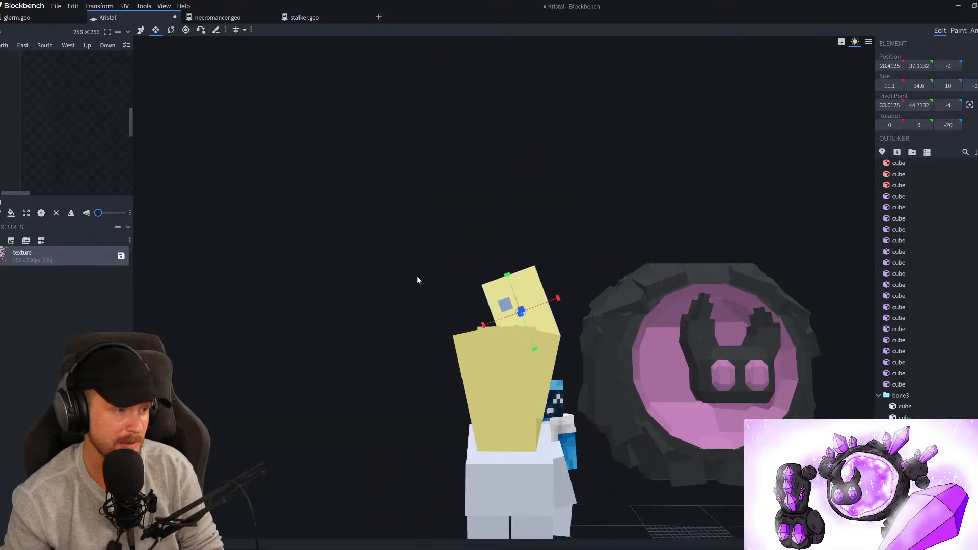
{"action": "left_click", "coordinate": [99, 5]}
{"action": "mouse_move", "coordinate": [109, 40]}
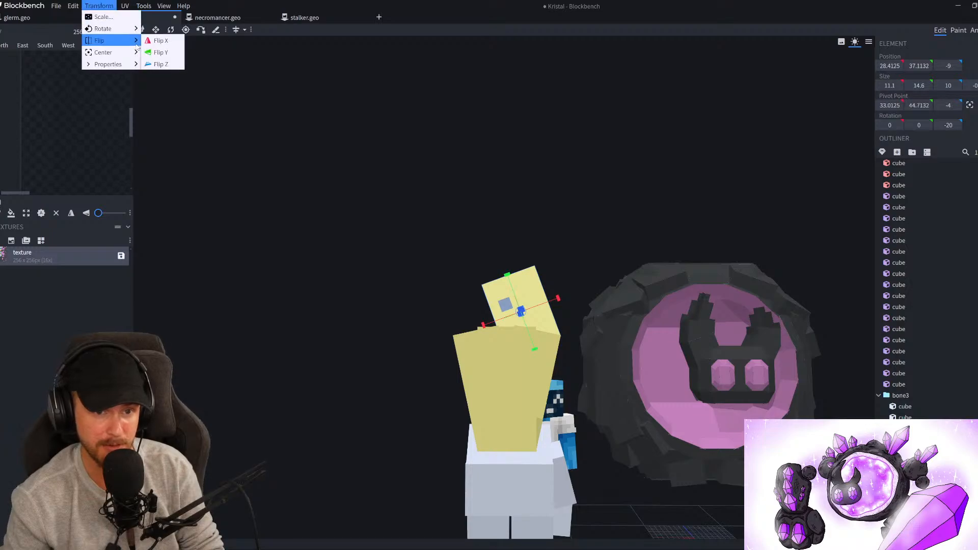
{"action": "left_click", "coordinate": [162, 40]}
{"action": "scroll", "coordinate": [363, 243], "scroll_direction": "down", "scroll_amount": 5}
{"action": "key", "text": "ctrl+z"}
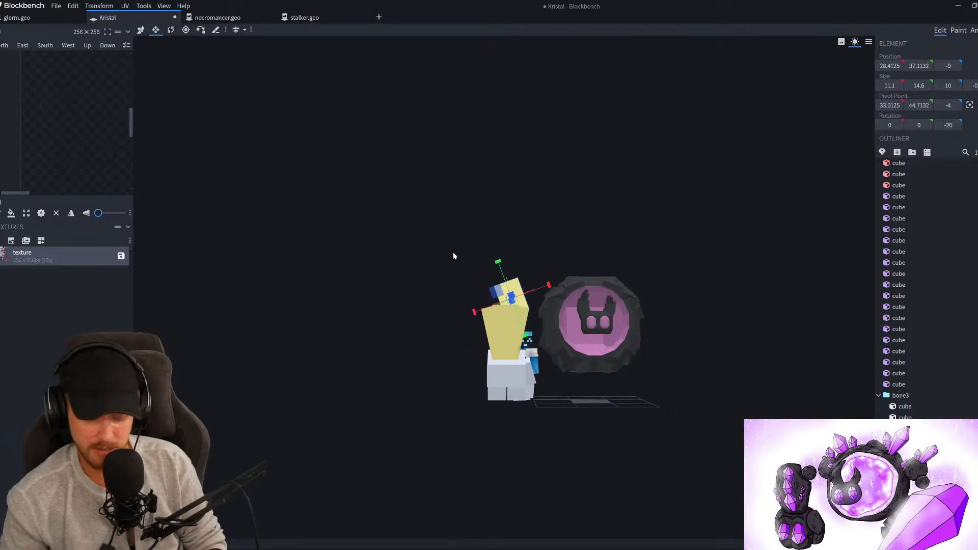
Duplicate the tilted upper cube and flip the copy along the X axis so both lean towards each other
{"action": "key", "text": "v"}
{"action": "left_click", "coordinate": [99, 5]}
{"action": "mouse_move", "coordinate": [110, 39]}
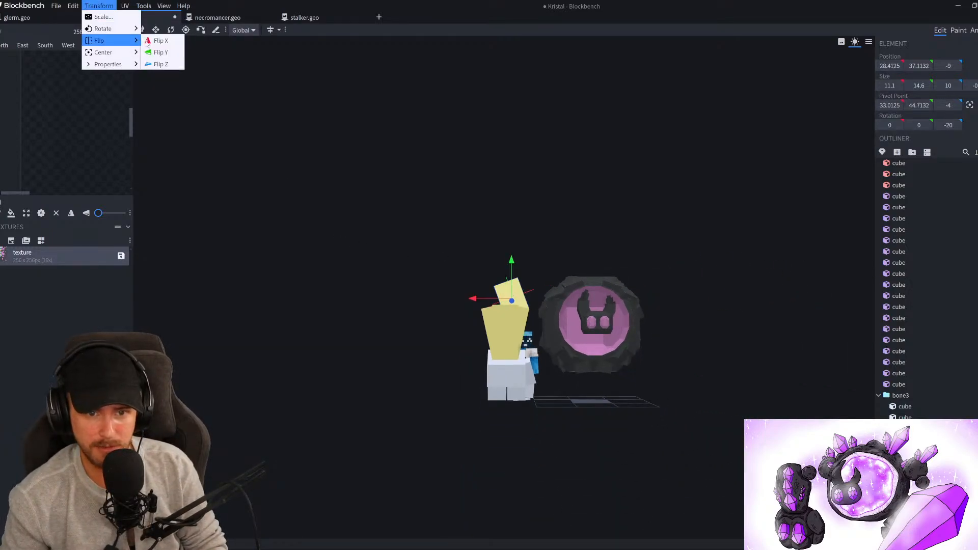
{"action": "left_click", "coordinate": [162, 41]}
{"action": "left_click_drag", "start_coordinate": [630, 298], "coordinate": [472, 320]}
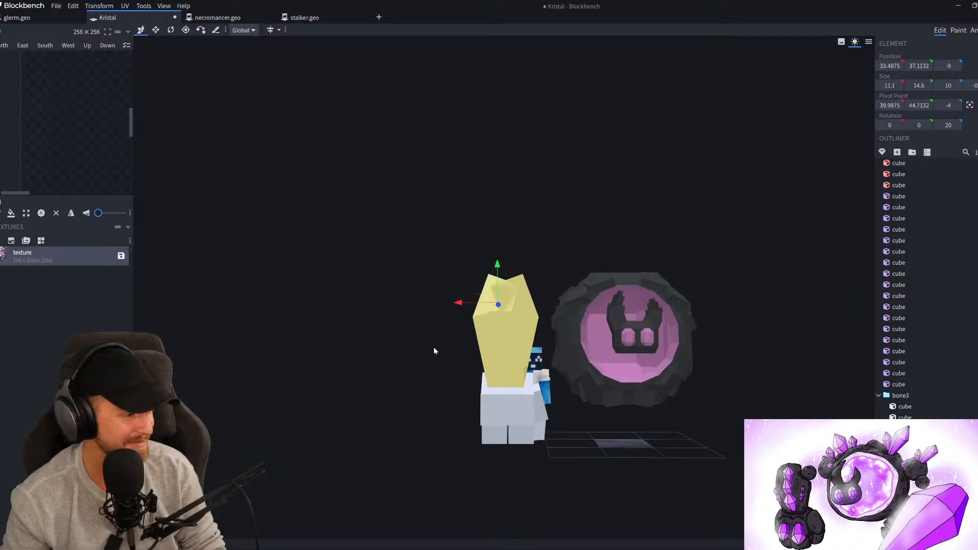
{"action": "scroll", "coordinate": [434, 347], "scroll_direction": "up", "scroll_amount": 5}
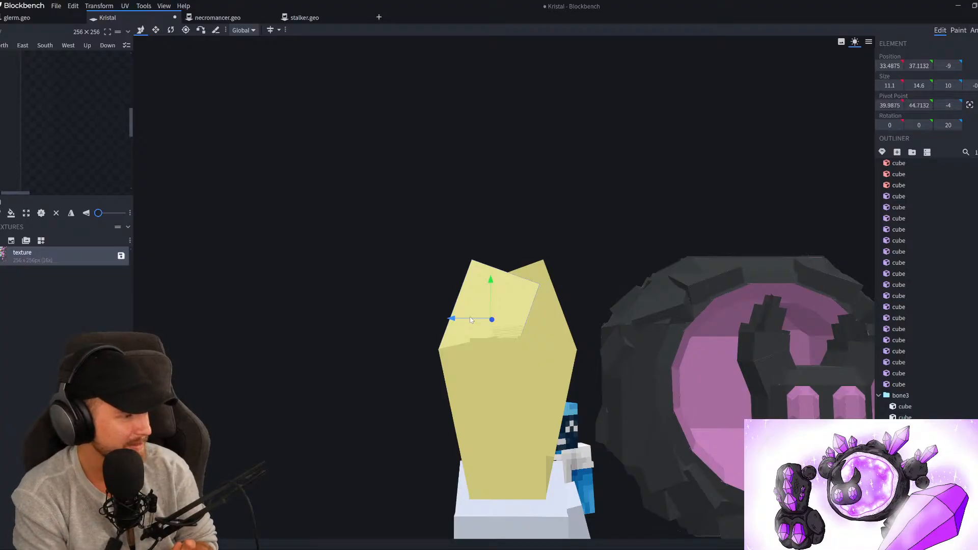
Try to fill the top gap of the arm by moving the central lower cube upwards
{"action": "left_click_drag", "start_coordinate": [588, 283], "coordinate": [602, 260]}
{"action": "scroll", "coordinate": [603, 260], "scroll_direction": "up", "scroll_amount": 2}
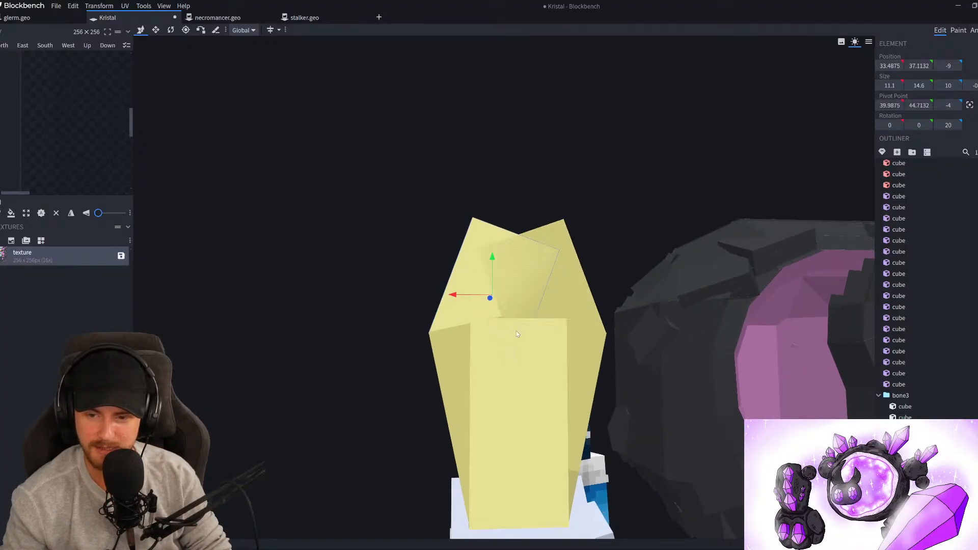
{"action": "left_click", "coordinate": [536, 357]}
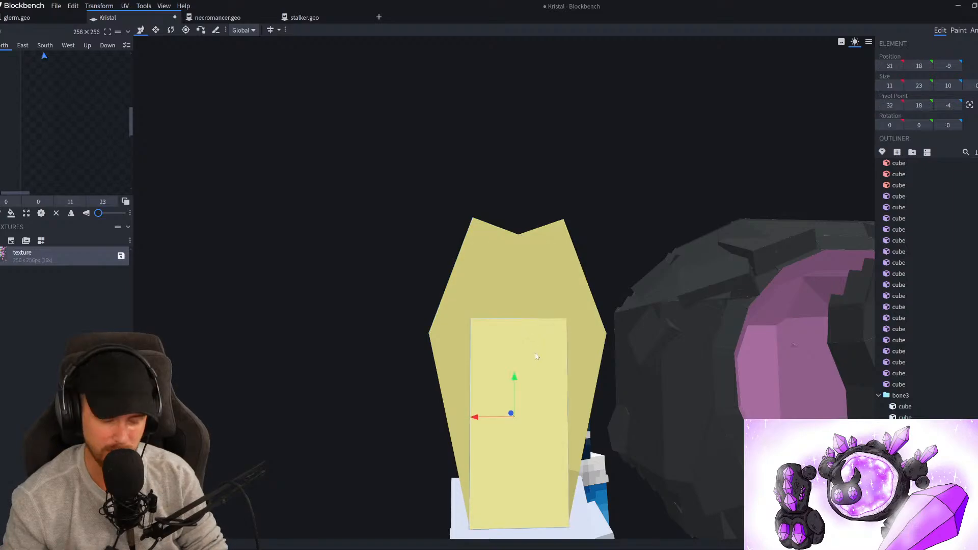
{"action": "left_click_drag", "start_coordinate": [514, 378], "coordinate": [521, 181]}
{"action": "key", "text": "Delete"}
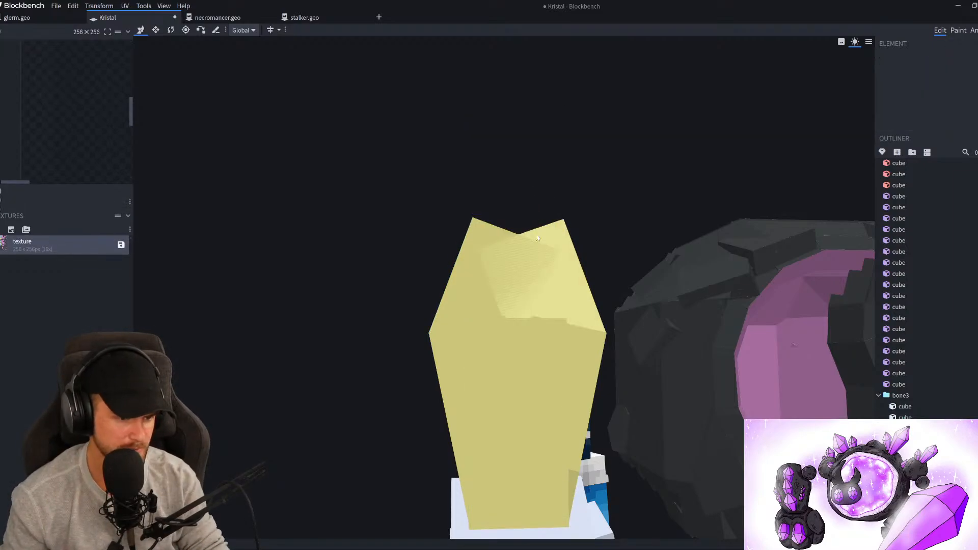
{"action": "left_click_drag", "start_coordinate": [366, 231], "coordinate": [533, 361]}
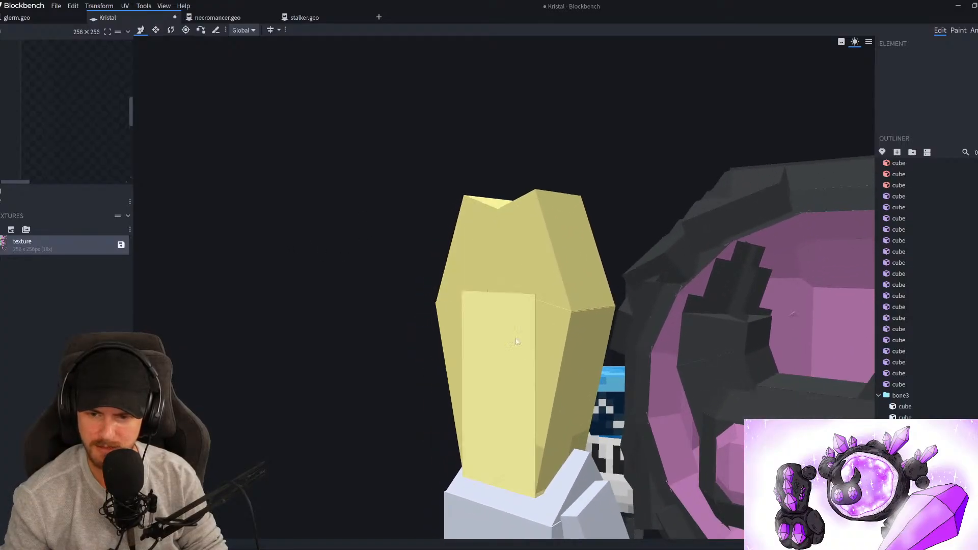
{"action": "left_click", "coordinate": [512, 337]}
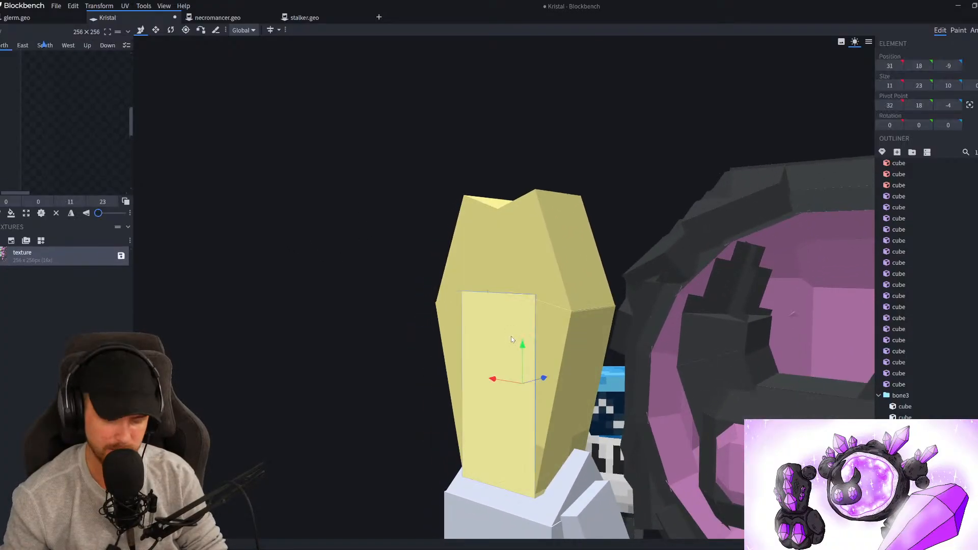
{"action": "left_click_drag", "start_coordinate": [524, 354], "coordinate": [525, 174]}
{"action": "key", "text": "ctrl+z"}
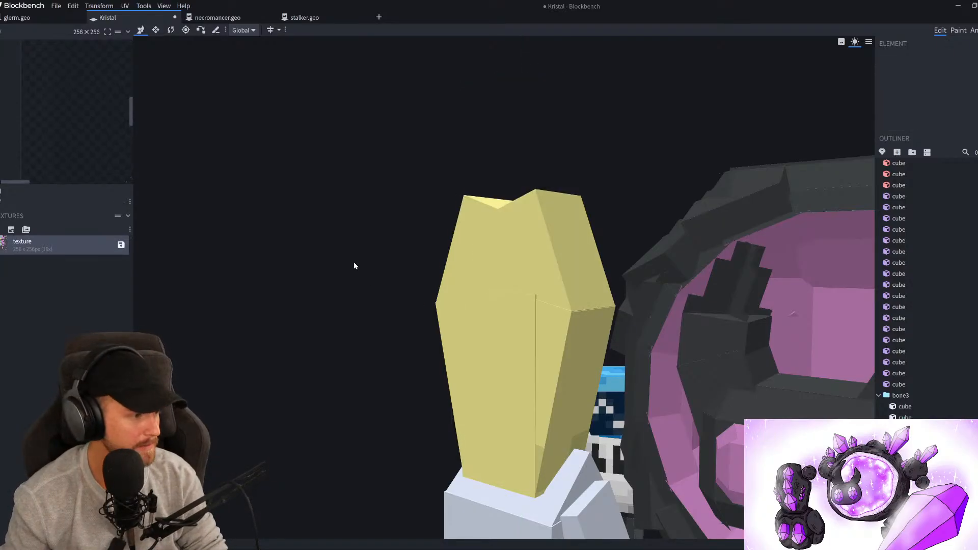
{"action": "left_click_drag", "start_coordinate": [406, 270], "coordinate": [411, 267]}
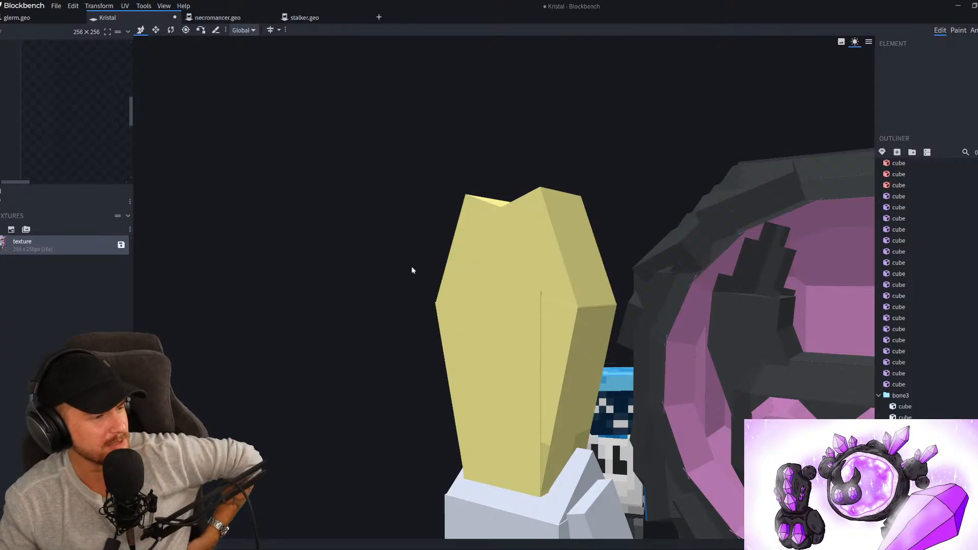
{"action": "left_click_drag", "start_coordinate": [399, 255], "coordinate": [351, 287]}
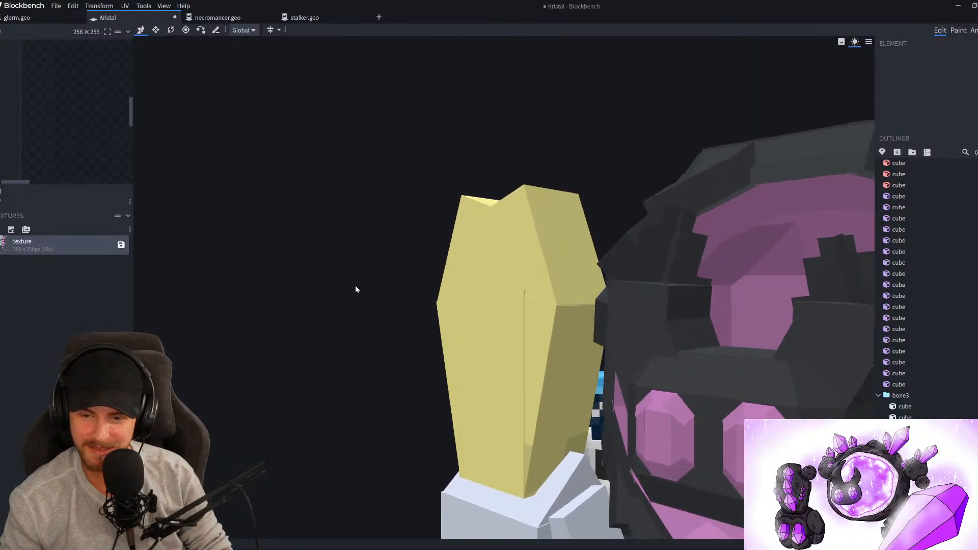
Try extending the central lower cube upwards to a height of 34.6 to fill the gap between the tilted cubes
{"action": "left_click", "coordinate": [538, 328]}
{"action": "left_click", "coordinate": [507, 319]}
{"action": "key", "text": "s"}
{"action": "left_click_drag", "start_coordinate": [520, 337], "coordinate": [518, 253]}
{"action": "left_click_drag", "start_coordinate": [418, 262], "coordinate": [348, 340]}
{"action": "left_click_drag", "start_coordinate": [541, 290], "coordinate": [542, 293]}
{"action": "left_click_drag", "start_coordinate": [406, 269], "coordinate": [345, 266]}
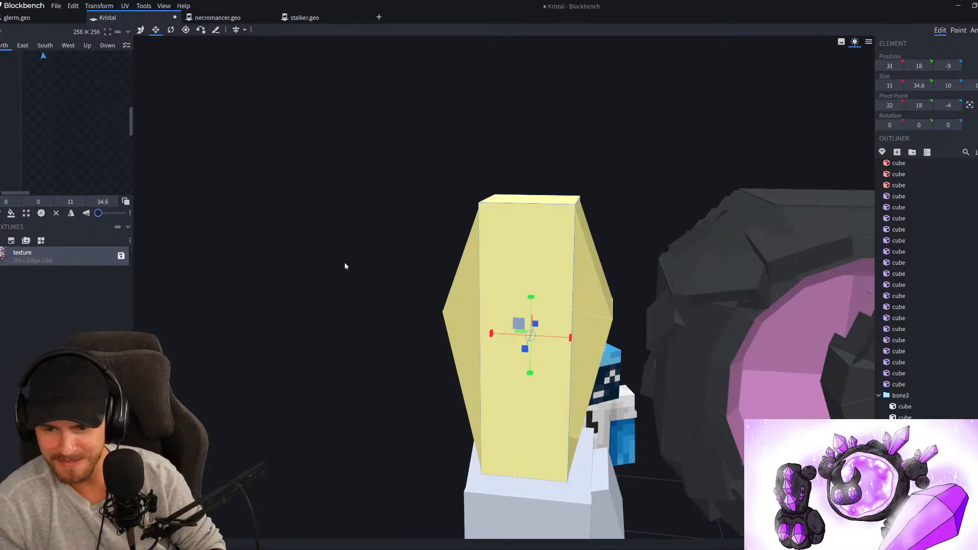
Set the central lower cube's height to 22.6, ending at the arm's widest point
{"action": "left_click_drag", "start_coordinate": [380, 326], "coordinate": [339, 347]}
{"action": "scroll", "coordinate": [301, 357], "scroll_direction": "up", "scroll_amount": 4}
{"action": "scroll", "coordinate": [303, 358], "scroll_direction": "down", "scroll_amount": 3}
{"action": "left_click_drag", "start_coordinate": [522, 301], "coordinate": [530, 397]}
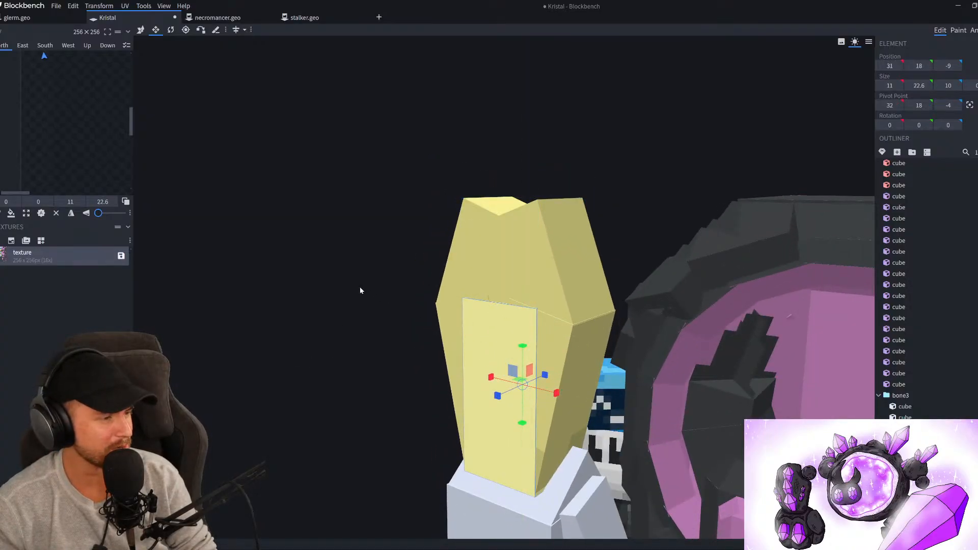
Duplicate the central cube, raise the copy to Y 40.6 and shorten it to 12 high between the tilted upper cubes
{"action": "key", "text": "v"}
{"action": "left_click_drag", "start_coordinate": [530, 346], "coordinate": [534, 169]}
{"action": "key", "text": "s"}
{"action": "left_click_drag", "start_coordinate": [525, 249], "coordinate": [526, 247]}
{"action": "mouse_move", "coordinate": [360, 295]}
{"action": "left_mouse_down"}
{"action": "mouse_move", "coordinate": [387, 317]}
{"action": "mouse_move", "coordinate": [365, 311]}
{"action": "left_mouse_up"}
{"action": "right_click_drag", "start_coordinate": [365, 310], "coordinate": [385, 345]}
{"action": "left_click_drag", "start_coordinate": [543, 218], "coordinate": [537, 293]}
{"action": "left_click_drag", "start_coordinate": [675, 255], "coordinate": [674, 232]}
{"action": "scroll", "coordinate": [674, 232], "scroll_direction": "up", "scroll_amount": 3}
{"action": "left_click_drag", "start_coordinate": [380, 324], "coordinate": [369, 308]}
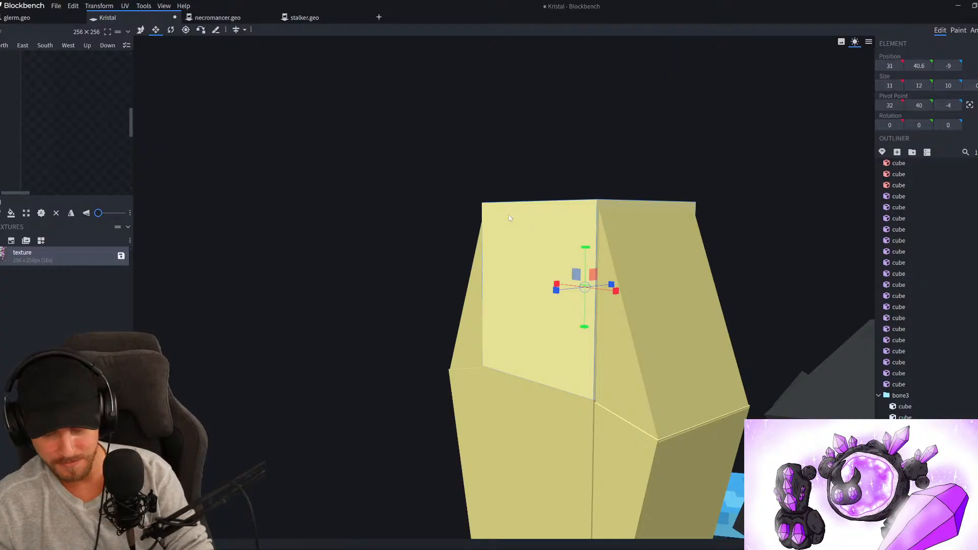
Move the pivot point of the upper central cube to its lower front edge at Y 40.6 and Z -9
{"action": "key", "text": "p"}
{"action": "left_click_drag", "start_coordinate": [656, 395], "coordinate": [561, 408]}
{"action": "left_click_drag", "start_coordinate": [381, 376], "coordinate": [324, 396]}
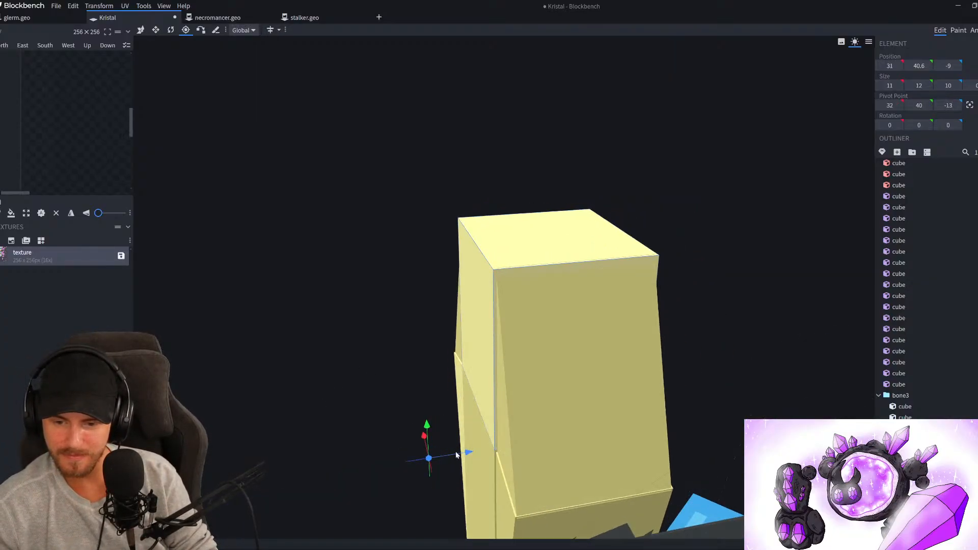
{"action": "left_click_drag", "start_coordinate": [467, 452], "coordinate": [519, 456]}
{"action": "left_click_drag", "start_coordinate": [390, 436], "coordinate": [561, 394]}
{"action": "left_click_drag", "start_coordinate": [628, 385], "coordinate": [573, 389]}
{"action": "left_click_drag", "start_coordinate": [433, 359], "coordinate": [388, 353]}
{"action": "left_click_drag", "start_coordinate": [597, 339], "coordinate": [594, 335]}
Select the three upper cubes, shift the pivot to X 36 and tilt them about the X axis
{"action": "left_click_drag", "start_coordinate": [357, 363], "coordinate": [477, 369]}
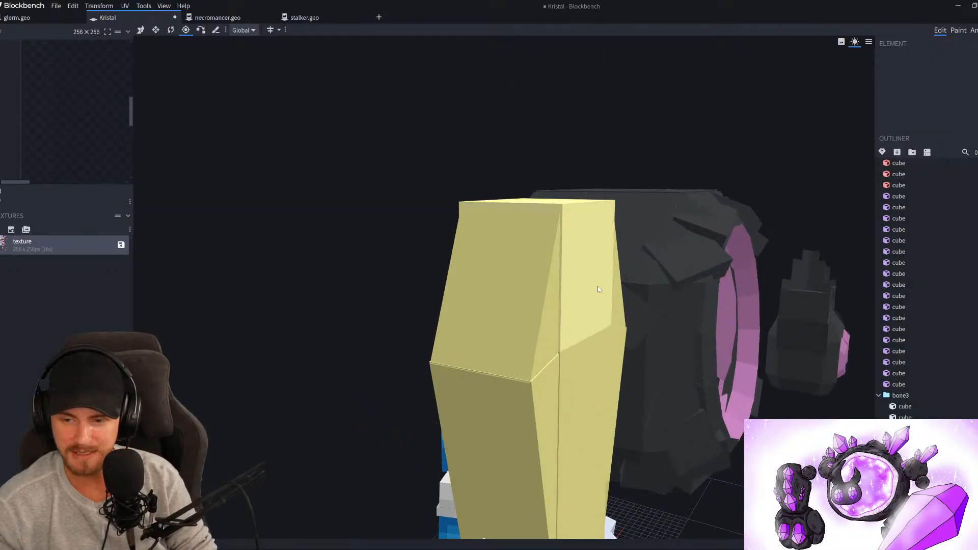
{"action": "left_click", "coordinate": [619, 301]}
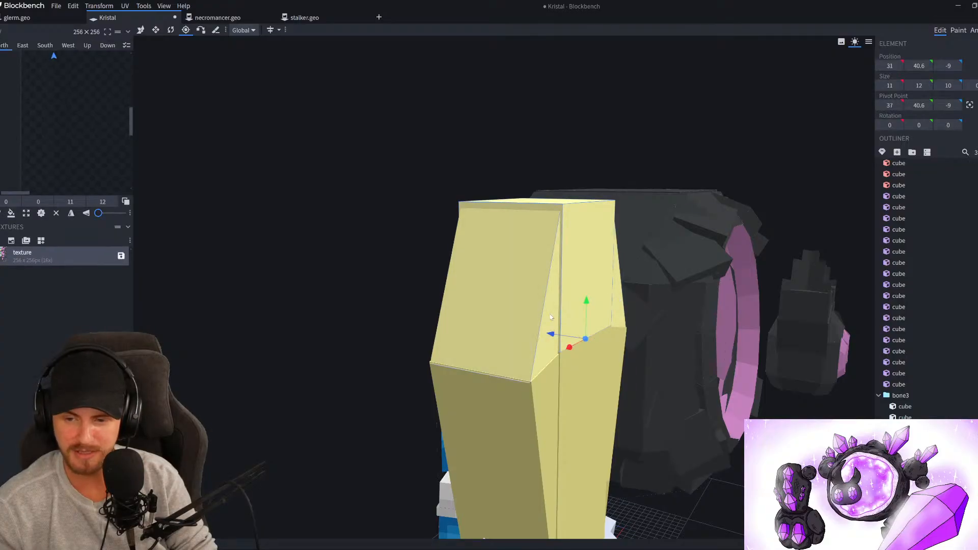
{"action": "left_click_drag", "start_coordinate": [573, 352], "coordinate": [394, 344]}
{"action": "key", "text": "r"}
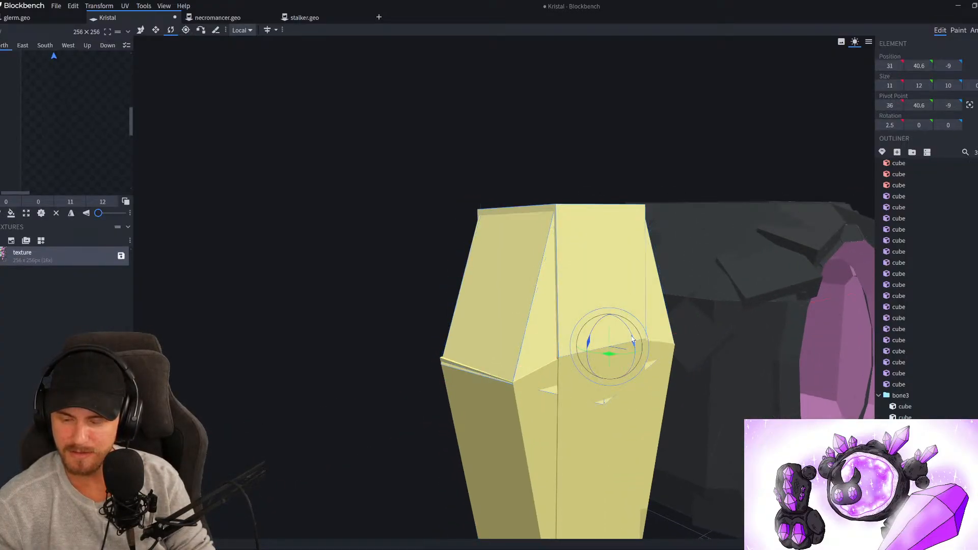
{"action": "left_click_drag", "start_coordinate": [641, 340], "coordinate": [634, 336]}
{"action": "left_click_drag", "start_coordinate": [363, 405], "coordinate": [355, 408]}
{"action": "right_click_drag", "start_coordinate": [356, 408], "coordinate": [356, 248]}
Select the three lower cubes, raise their pivot to Y 40.4 and rotate them -10 degrees about the X axis
{"action": "left_click", "coordinate": [570, 322]}
{"action": "left_click", "coordinate": [525, 322], "text": "shift"}
{"action": "left_click", "coordinate": [649, 299], "text": "shift"}
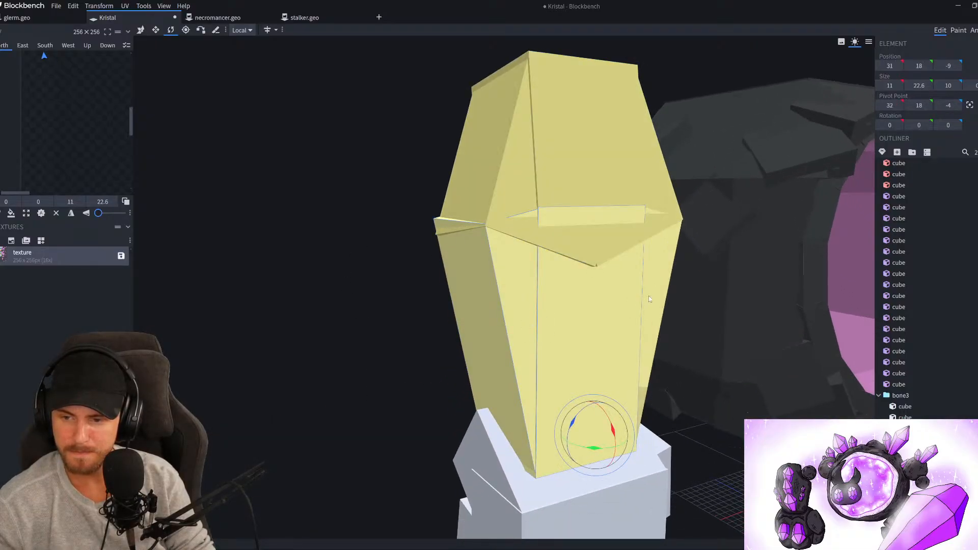
{"action": "key", "text": "p"}
{"action": "left_click_drag", "start_coordinate": [595, 422], "coordinate": [602, 176]}
{"action": "left_click_drag", "start_coordinate": [507, 193], "coordinate": [563, 236]}
{"action": "key", "text": "r"}
Shift the three lower cubes up by 0.5 and along Z to -9.2 to meet the upper section
{"action": "key", "text": "v"}
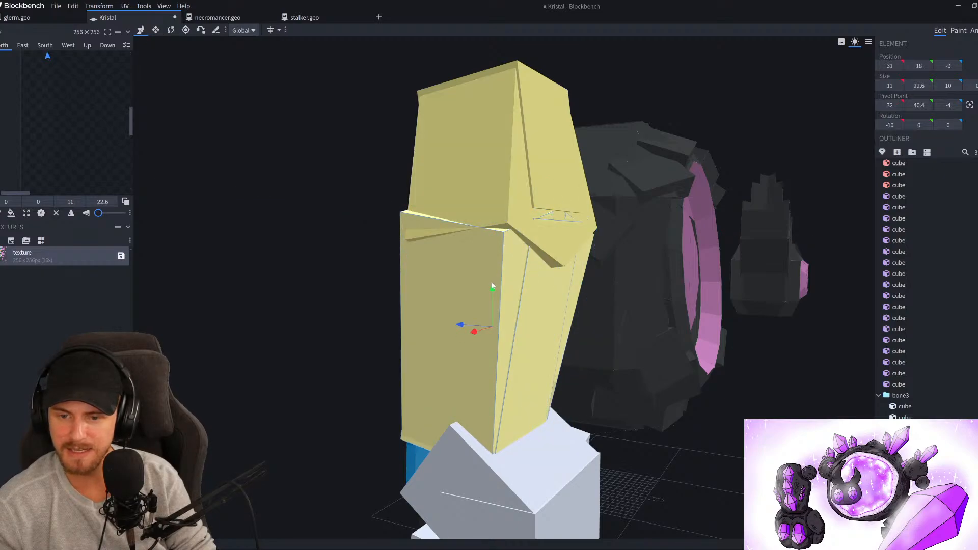
{"action": "mouse_move", "coordinate": [494, 293]}
{"action": "left_mouse_down"}
{"action": "mouse_move", "coordinate": [494, 284]}
{"action": "mouse_move", "coordinate": [505, 287]}
{"action": "left_mouse_up"}
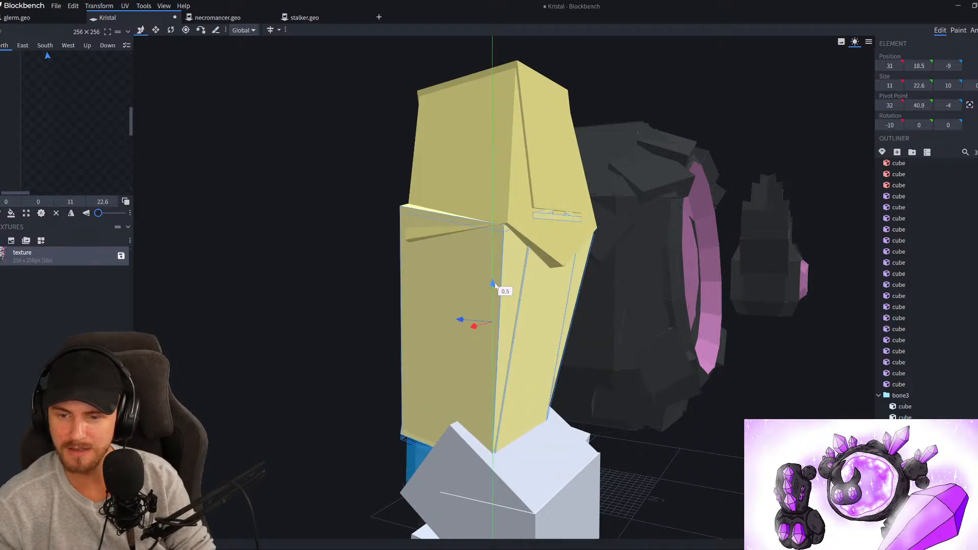
{"action": "left_click_drag", "start_coordinate": [460, 321], "coordinate": [465, 322]}
{"action": "scroll", "coordinate": [332, 279], "scroll_direction": "up", "scroll_amount": 3}
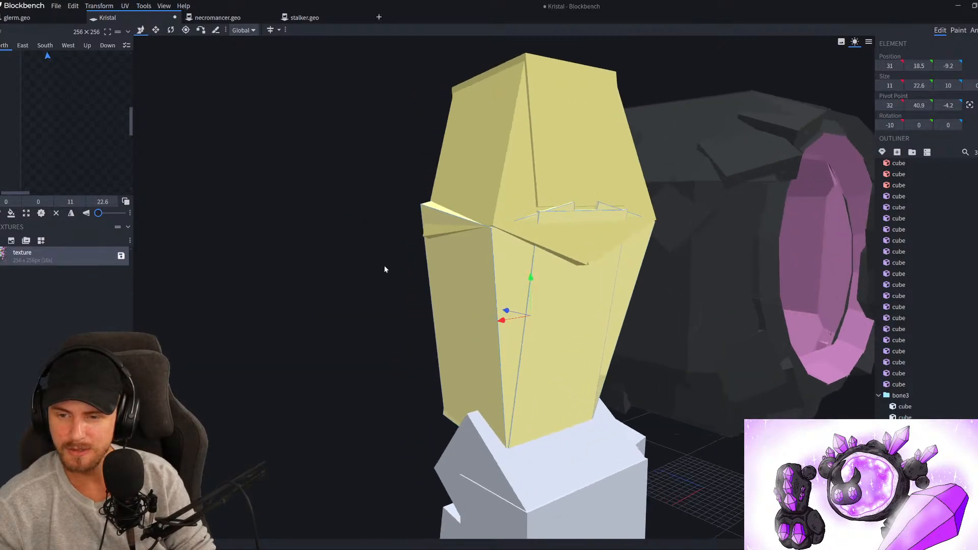
Select all six arm cubes and move them down by 1 and along Z by -3
{"action": "left_click", "coordinate": [607, 242], "text": "ctrl"}
{"action": "left_click", "coordinate": [543, 243], "text": "ctrl"}
{"action": "left_click", "coordinate": [563, 191], "text": "ctrl"}
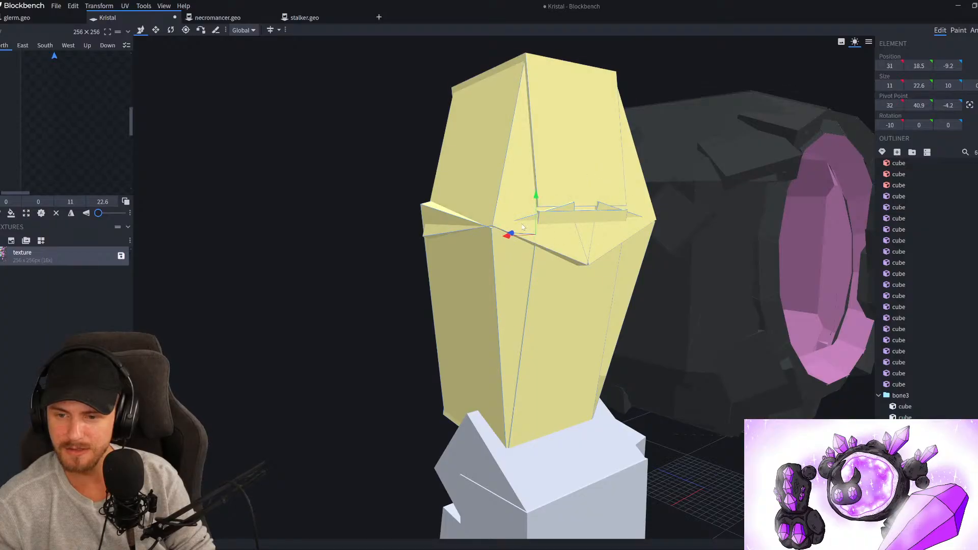
{"action": "left_click_drag", "start_coordinate": [393, 253], "coordinate": [463, 255]}
{"action": "left_click_drag", "start_coordinate": [440, 219], "coordinate": [505, 206]}
Rotate the six arm cubes by 2.5 degrees about the X axis and shift them along Z by 0.2
{"action": "key", "text": "r"}
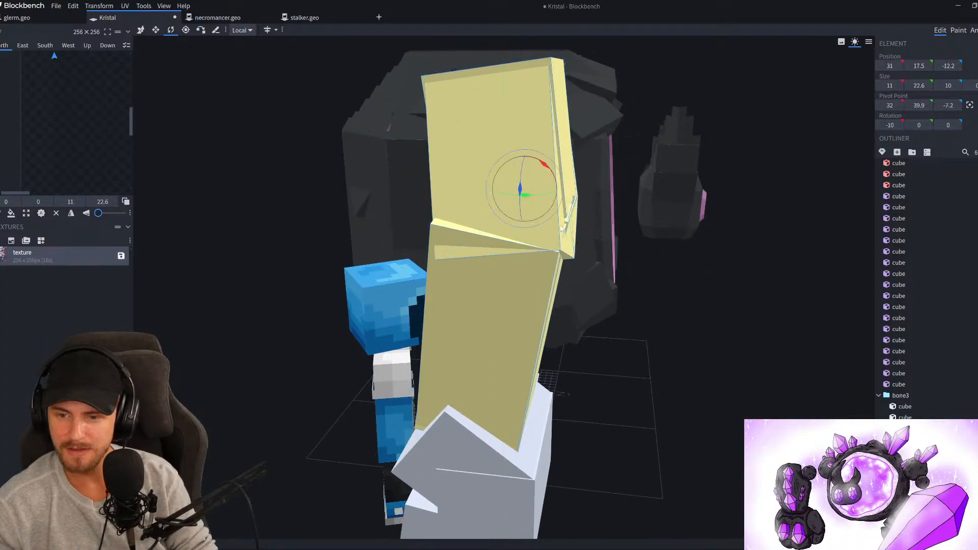
{"action": "left_click_drag", "start_coordinate": [557, 184], "coordinate": [554, 202]}
{"action": "key", "text": "v"}
{"action": "left_click_drag", "start_coordinate": [465, 227], "coordinate": [462, 229]}
Examine the arm's shape and proportions against the body and the hand from several angles
{"action": "left_click_drag", "start_coordinate": [690, 345], "coordinate": [672, 461]}
{"action": "scroll", "coordinate": [902, 453], "scroll_direction": "down", "scroll_amount": 2}
{"action": "left_click", "coordinate": [764, 456]}
{"action": "left_click_drag", "start_coordinate": [765, 456], "coordinate": [642, 434]}
{"action": "scroll", "coordinate": [711, 449], "scroll_direction": "down", "scroll_amount": 5}
{"action": "scroll", "coordinate": [479, 341], "scroll_direction": "up", "scroll_amount": 4}
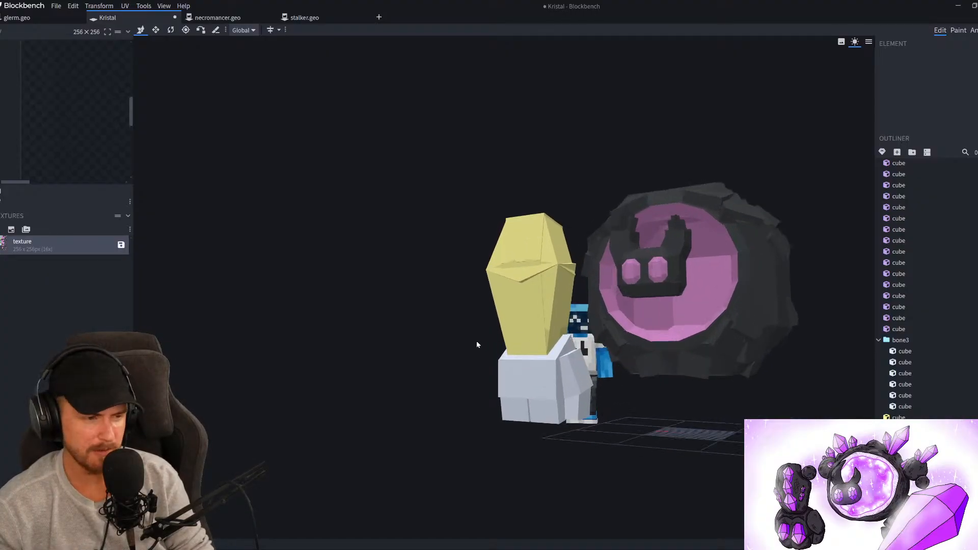
{"action": "scroll", "coordinate": [415, 341], "scroll_direction": "down", "scroll_amount": 3}
{"action": "mouse_move", "coordinate": [402, 339]}
{"action": "left_mouse_down"}
{"action": "mouse_move", "coordinate": [358, 353]}
{"action": "mouse_move", "coordinate": [393, 341]}
{"action": "left_mouse_up"}
{"action": "scroll", "coordinate": [415, 339], "scroll_direction": "up", "scroll_amount": 5}
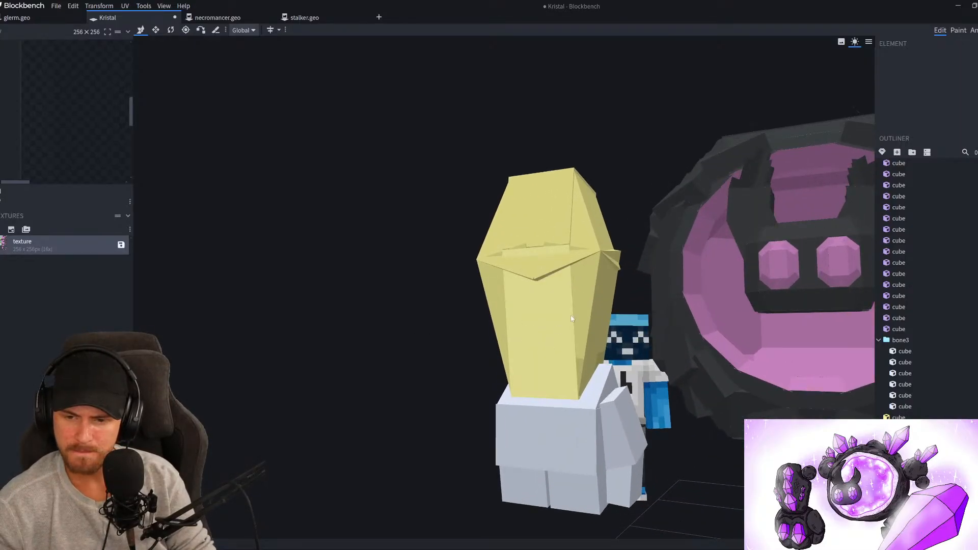
Shorten the lower arm cubes by 3 from their bottom ends, making the central one 19.6 high
{"action": "left_click", "coordinate": [524, 332]}
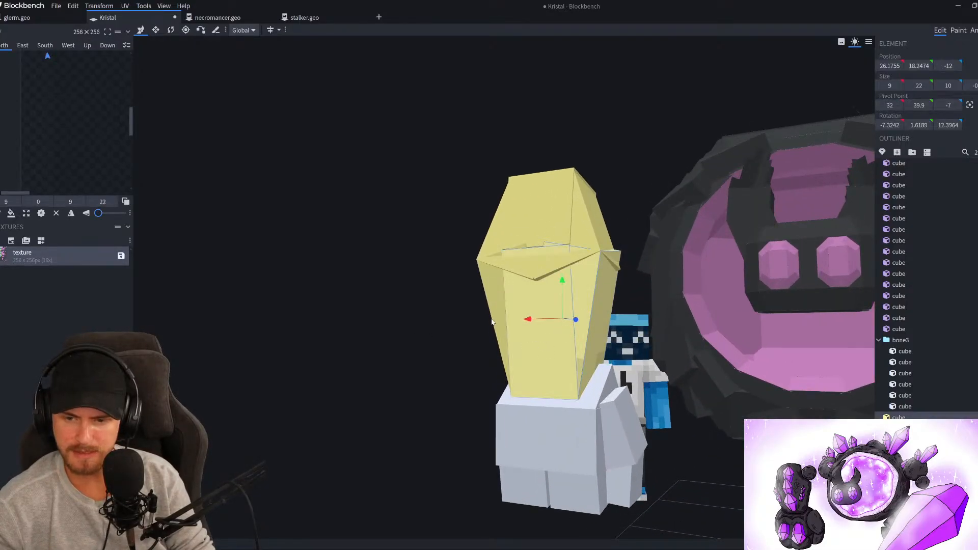
{"action": "key", "text": "s"}
{"action": "left_click_drag", "start_coordinate": [548, 360], "coordinate": [555, 346]}
Select all six arm cubes, move them down by 4 onto the hand and shift them along Z by 0.5
{"action": "left_click_drag", "start_coordinate": [418, 133], "coordinate": [598, 294], "text": "ctrl"}
{"action": "key", "text": "v"}
{"action": "left_click_drag", "start_coordinate": [553, 231], "coordinate": [555, 249]}
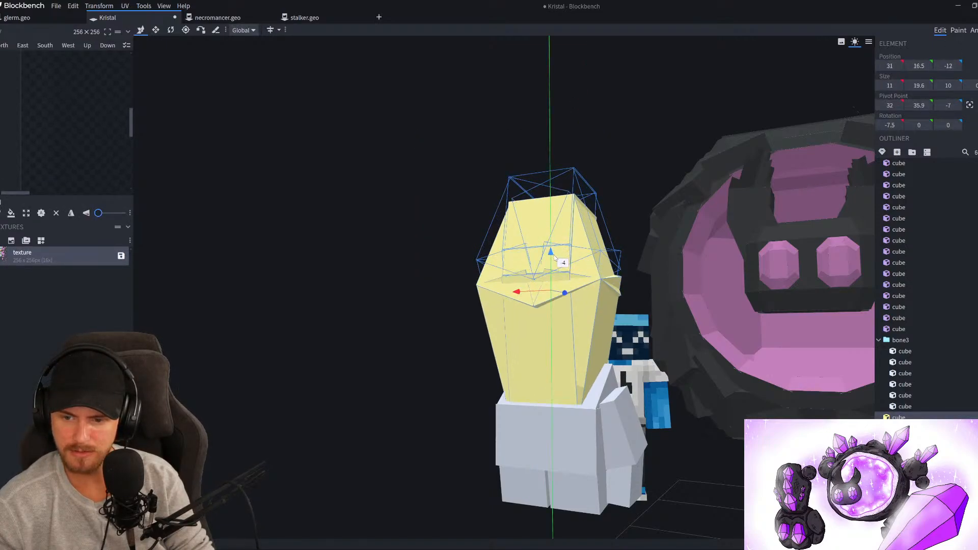
{"action": "left_click_drag", "start_coordinate": [391, 294], "coordinate": [347, 289]}
{"action": "left_click_drag", "start_coordinate": [560, 293], "coordinate": [565, 294]}
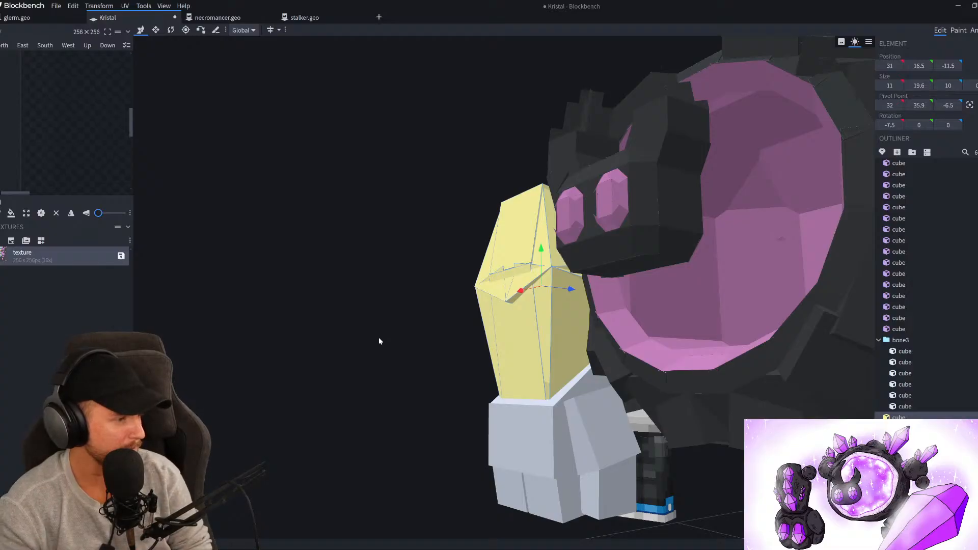
{"action": "left_click_drag", "start_coordinate": [457, 343], "coordinate": [666, 364]}
{"action": "right_click_drag", "start_coordinate": [356, 327], "coordinate": [330, 315]}
{"action": "scroll", "coordinate": [330, 315], "scroll_direction": "up", "scroll_amount": 3}
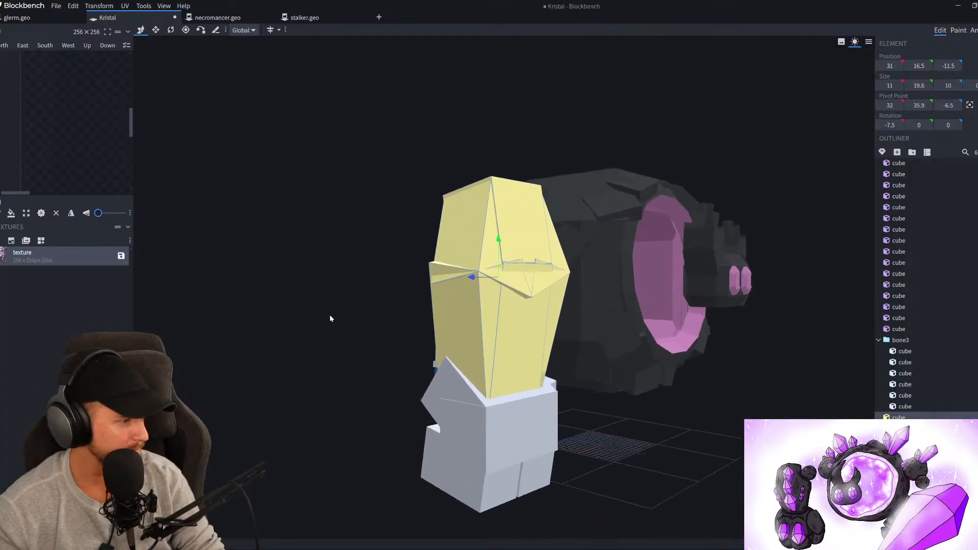
Examine the yellow arm's silhouette and its joint with the hand from the front, side and back
{"action": "left_click_drag", "start_coordinate": [329, 318], "coordinate": [288, 363]}
{"action": "scroll", "coordinate": [257, 332], "scroll_direction": "up", "scroll_amount": 2}
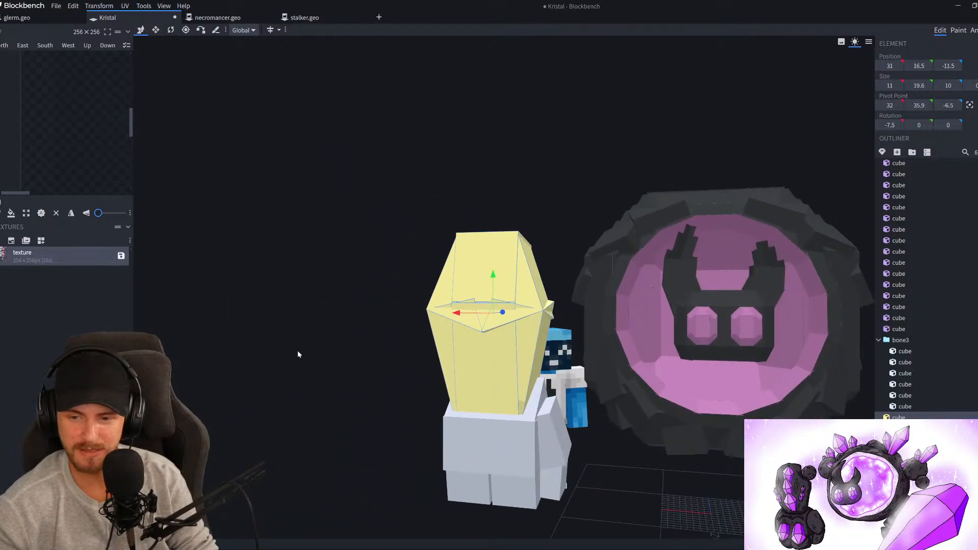
{"action": "left_click_drag", "start_coordinate": [345, 326], "coordinate": [567, 329]}
{"action": "left_click", "coordinate": [428, 354]}
{"action": "left_click_drag", "start_coordinate": [489, 357], "coordinate": [658, 381]}
{"action": "left_click_drag", "start_coordinate": [473, 357], "coordinate": [616, 372]}
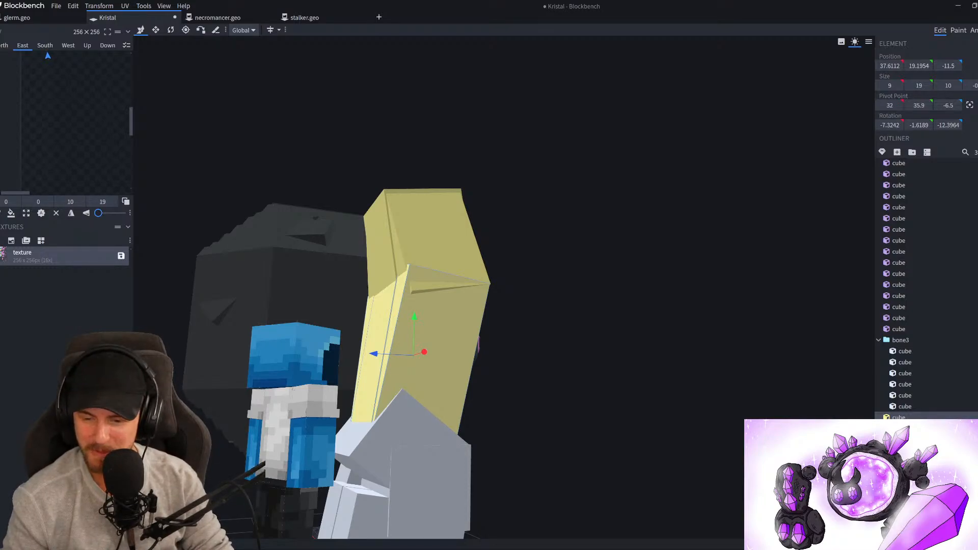
{"action": "left_click_drag", "start_coordinate": [630, 321], "coordinate": [612, 329]}
{"action": "right_click_drag", "start_coordinate": [612, 329], "coordinate": [641, 319]}
{"action": "left_click_drag", "start_coordinate": [643, 321], "coordinate": [634, 322]}
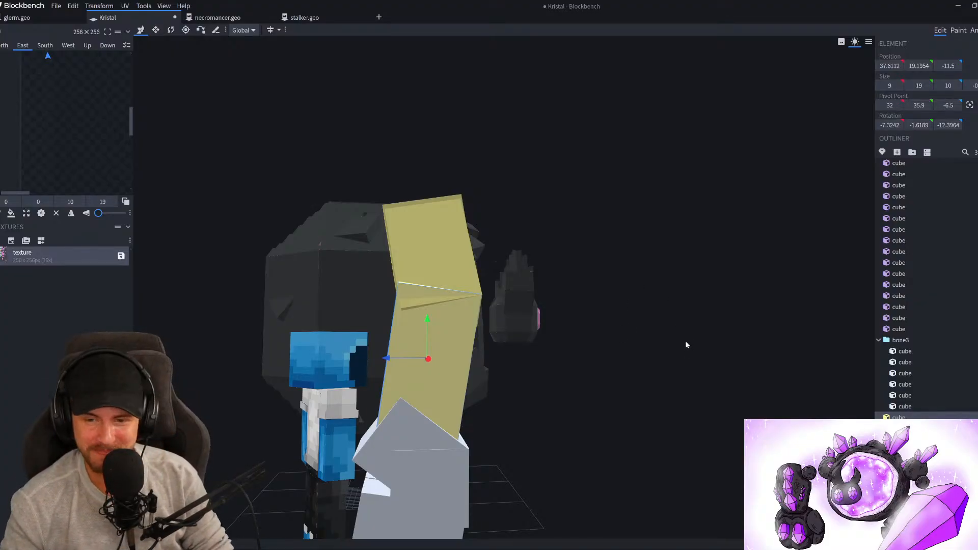
{"action": "left_click_drag", "start_coordinate": [687, 341], "coordinate": [724, 351]}
{"action": "right_click_drag", "start_coordinate": [668, 352], "coordinate": [726, 329]}
{"action": "scroll", "coordinate": [703, 357], "scroll_direction": "up", "scroll_amount": 1}
{"action": "left_click_drag", "start_coordinate": [680, 374], "coordinate": [531, 383]}
Try deleting the upper angled side cube of the arm, compare the silhouette without it, and undo the deletion
{"action": "left_click", "coordinate": [477, 258]}
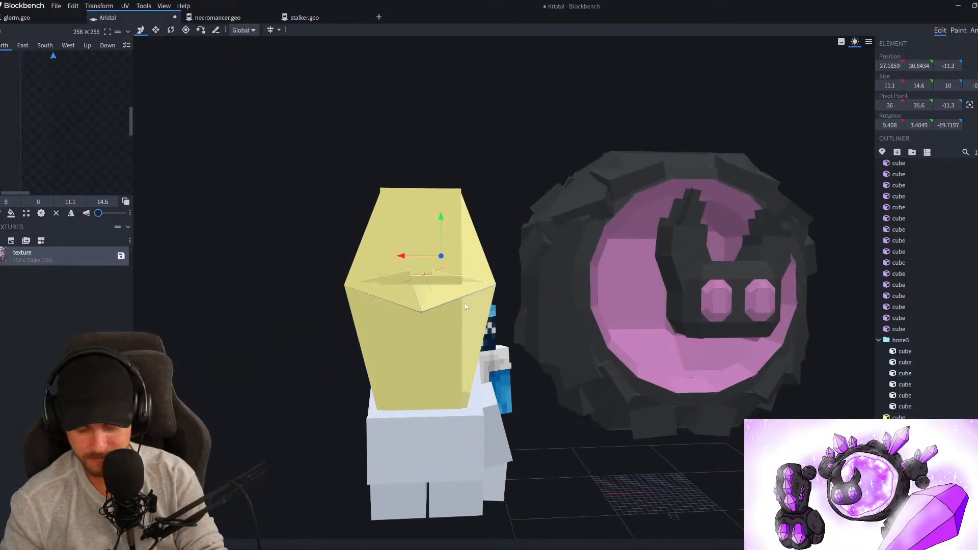
{"action": "key", "text": "Delete"}
{"action": "left_click_drag", "start_coordinate": [331, 331], "coordinate": [290, 341]}
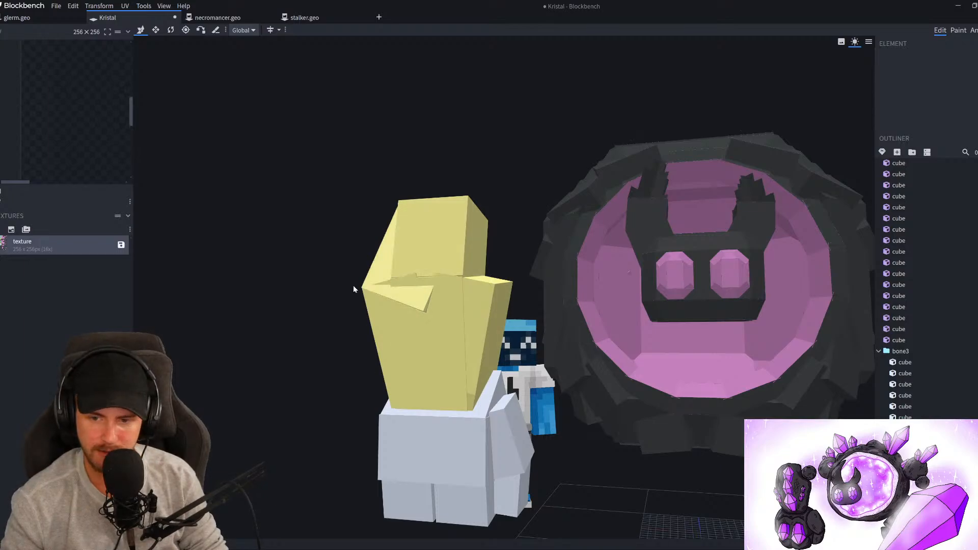
{"action": "scroll", "coordinate": [329, 295], "scroll_direction": "down", "scroll_amount": 5}
{"action": "left_click_drag", "start_coordinate": [295, 313], "coordinate": [331, 355]}
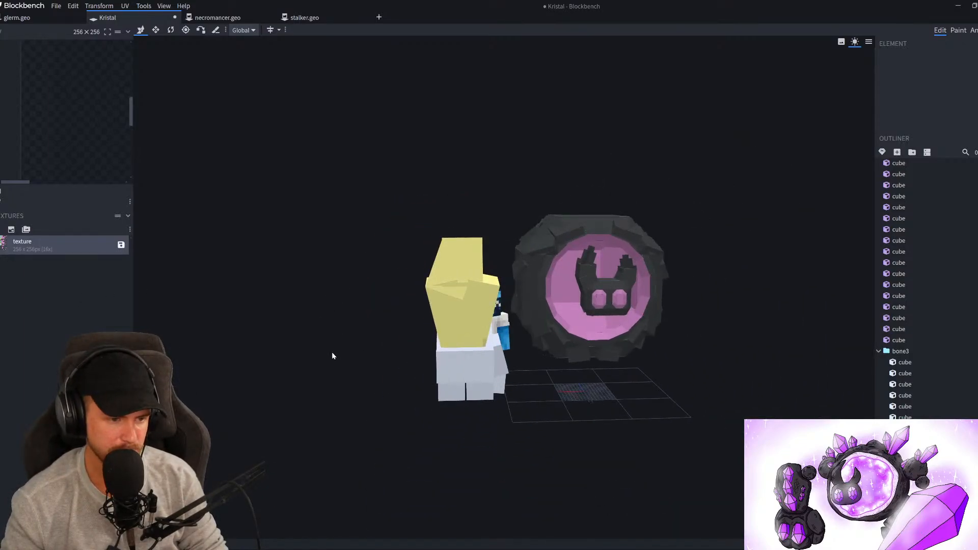
{"action": "key", "text": "ctrl+z"}
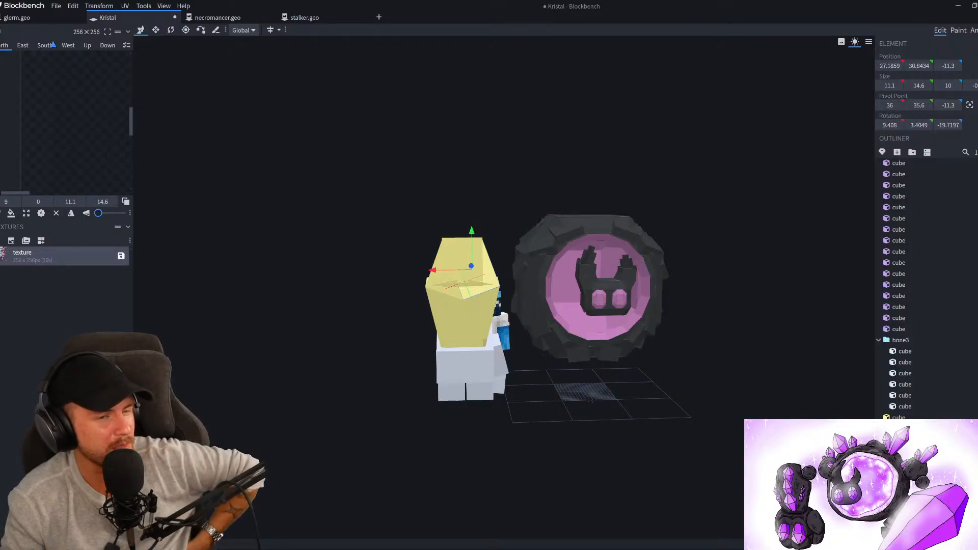
{"action": "left_click", "coordinate": [98, 6]}
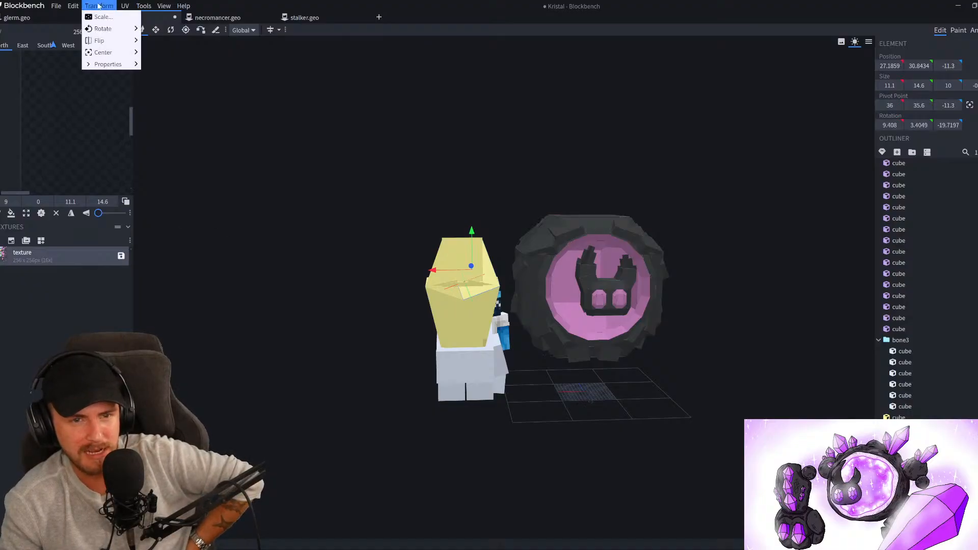
{"action": "mouse_move", "coordinate": [125, 6]}
{"action": "left_click_drag", "start_coordinate": [561, 247], "coordinate": [400, 192]}
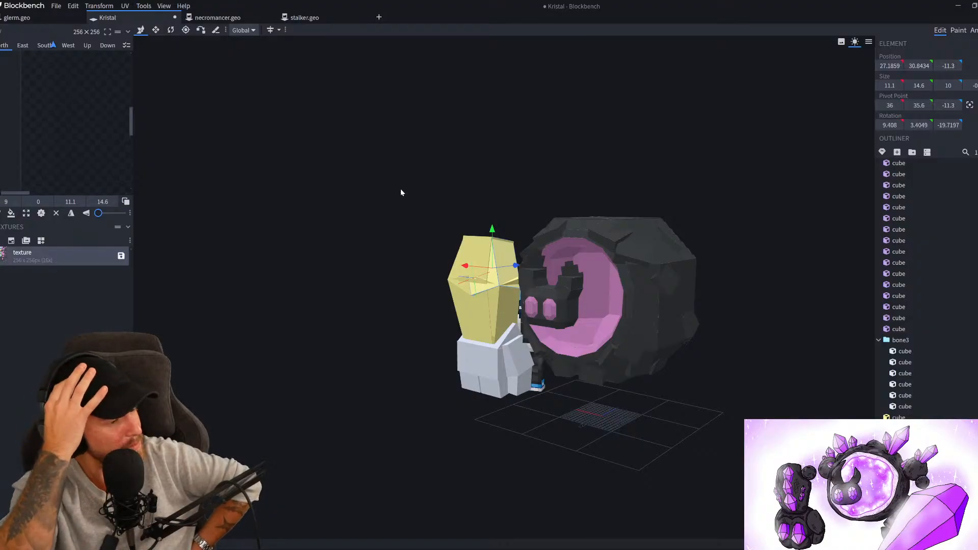
Open the recent model mosquitant.geo.json and switch it to Animate mode
{"action": "left_click", "coordinate": [57, 5]}
{"action": "mouse_move", "coordinate": [74, 32]}
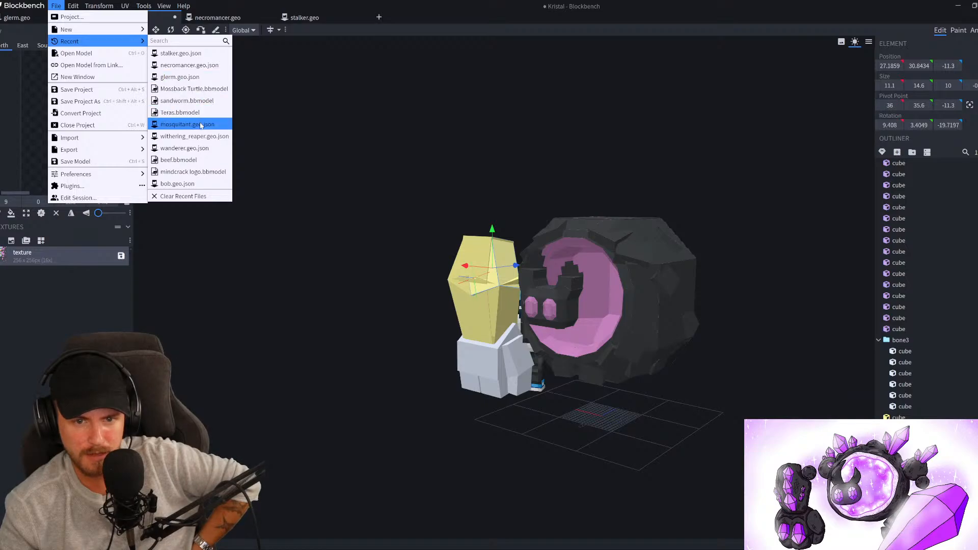
{"action": "left_click", "coordinate": [201, 126]}
{"action": "scroll", "coordinate": [570, 253], "scroll_direction": "down", "scroll_amount": 5}
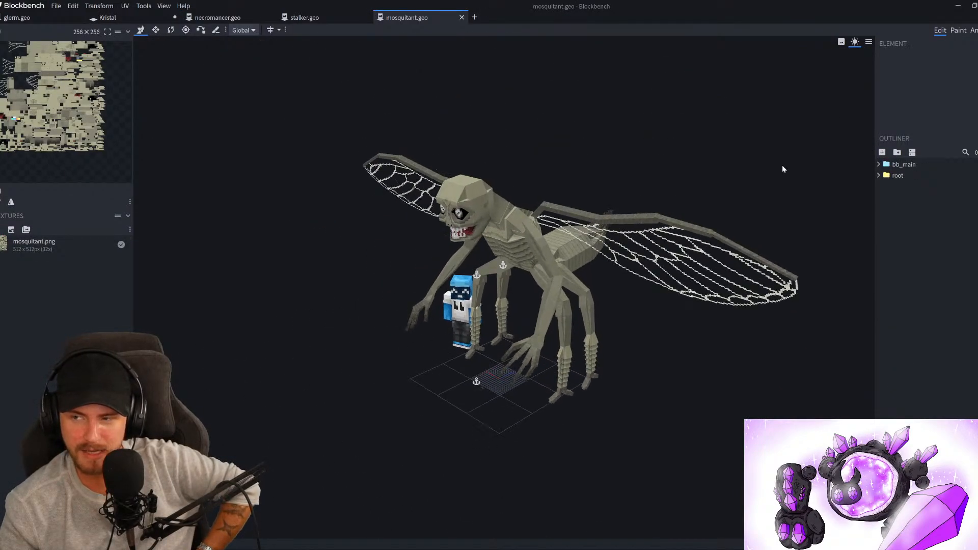
{"action": "left_click", "coordinate": [974, 31]}
{"action": "left_click_drag", "start_coordinate": [640, 337], "coordinate": [669, 316]}
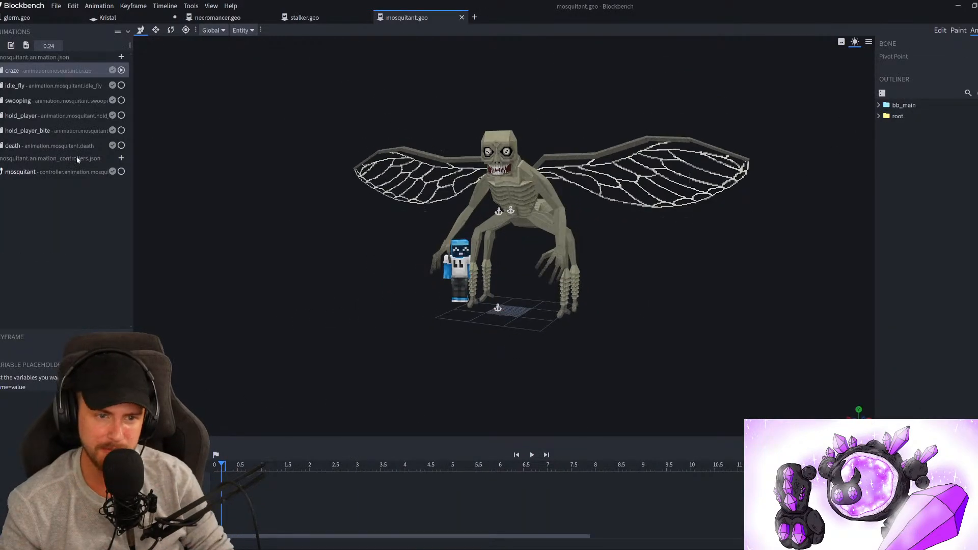
Display the mosquitant's hold_player_bite animation and view its pose from the front
{"action": "left_click", "coordinate": [39, 131]}
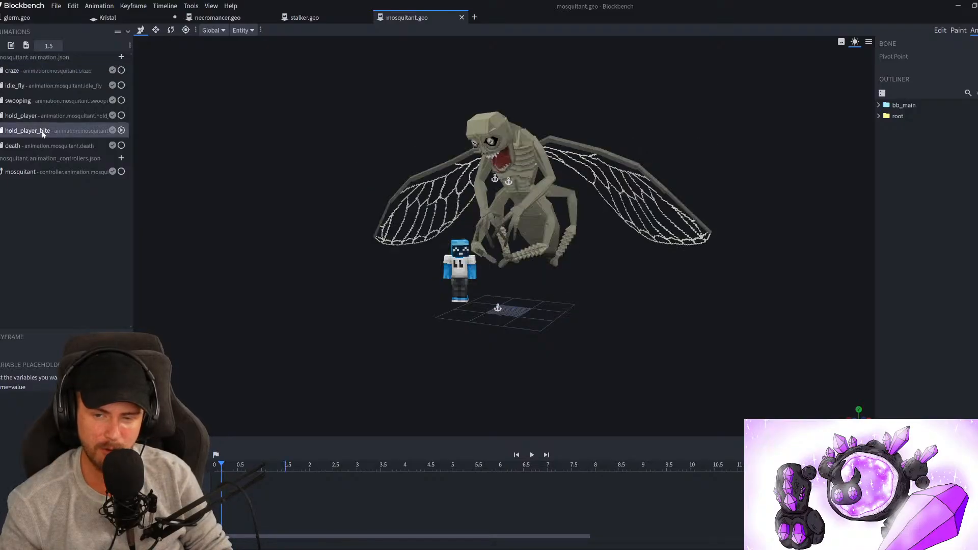
{"action": "left_click_drag", "start_coordinate": [369, 312], "coordinate": [414, 295]}
{"action": "scroll", "coordinate": [493, 293], "scroll_direction": "up", "scroll_amount": 5}
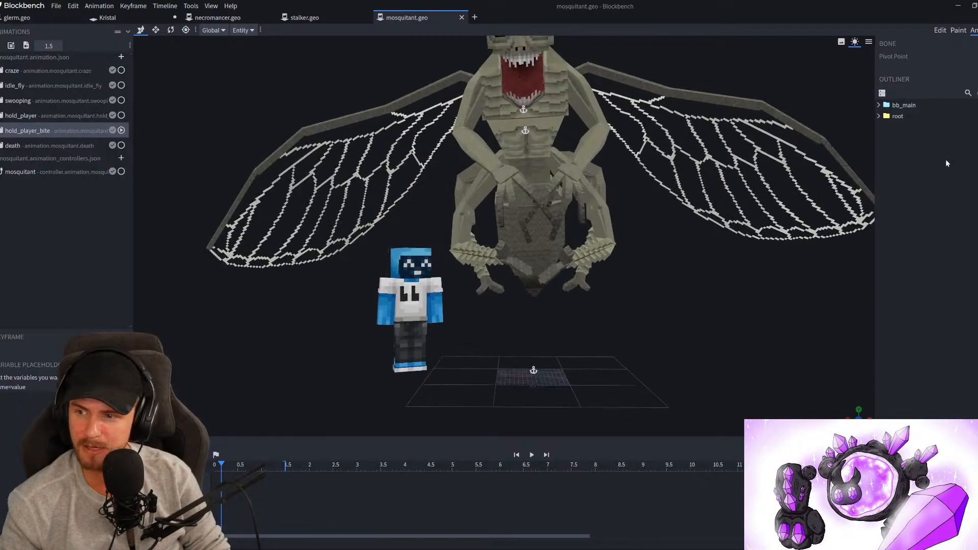
Expand the bb_main group and inspect the player_seat locator's placement in Edit mode
{"action": "left_click", "coordinate": [878, 105]}
{"action": "left_click", "coordinate": [908, 117]}
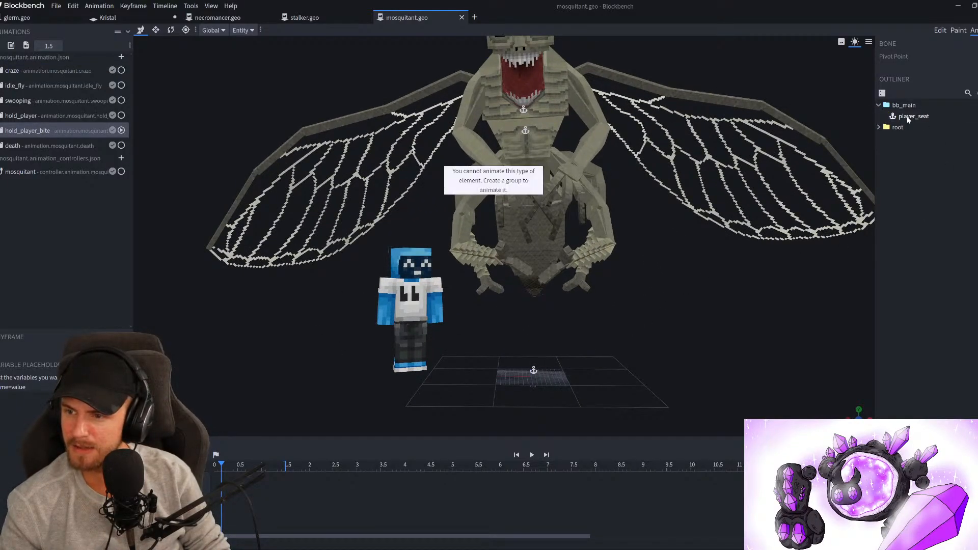
{"action": "left_click", "coordinate": [940, 30]}
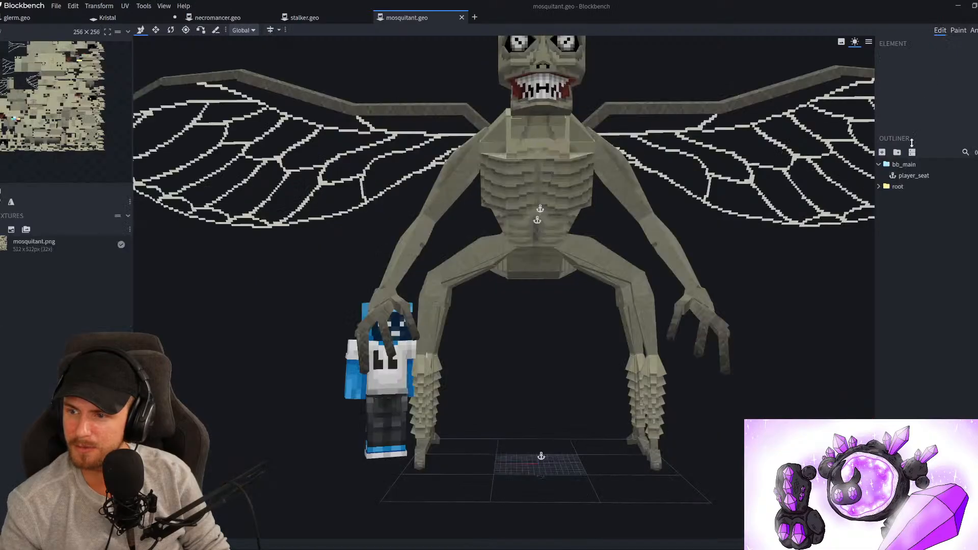
{"action": "left_click", "coordinate": [913, 176]}
{"action": "left_click_drag", "start_coordinate": [731, 377], "coordinate": [646, 404]}
{"action": "scroll", "coordinate": [454, 408], "scroll_direction": "up", "scroll_amount": 5}
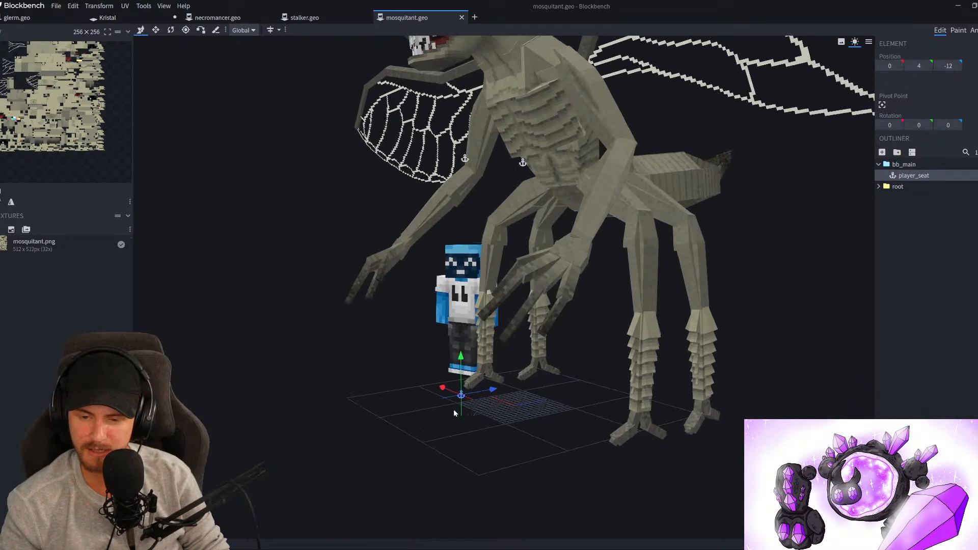
Return to Animate mode and check the player_seat locator against the creature's biting pose
{"action": "left_click", "coordinate": [974, 30]}
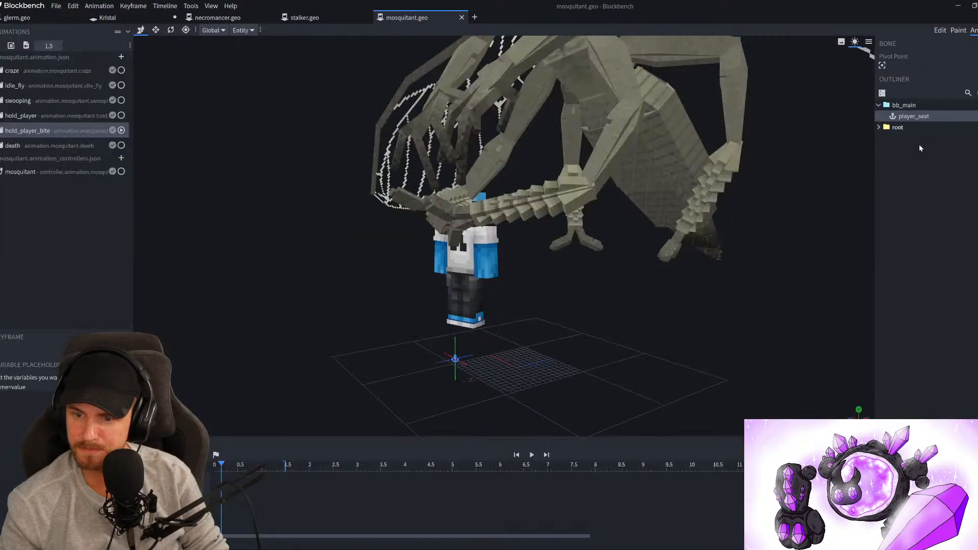
{"action": "mouse_move", "coordinate": [498, 320]}
{"action": "left_mouse_down"}
{"action": "mouse_move", "coordinate": [517, 310]}
{"action": "mouse_move", "coordinate": [506, 316]}
{"action": "left_mouse_up"}
{"action": "right_click_drag", "start_coordinate": [506, 317], "coordinate": [500, 361]}
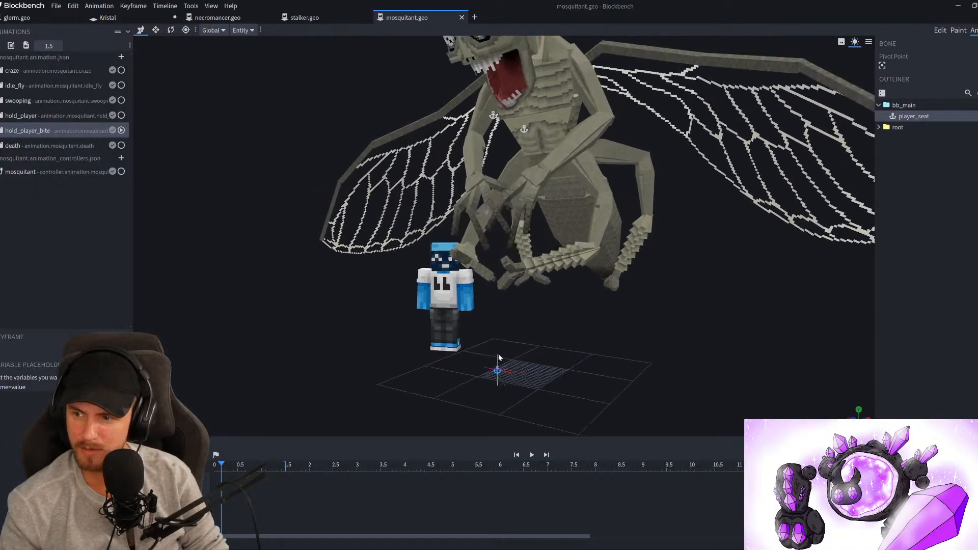
{"action": "left_click_drag", "start_coordinate": [500, 360], "coordinate": [457, 358]}
{"action": "left_click", "coordinate": [469, 370]}
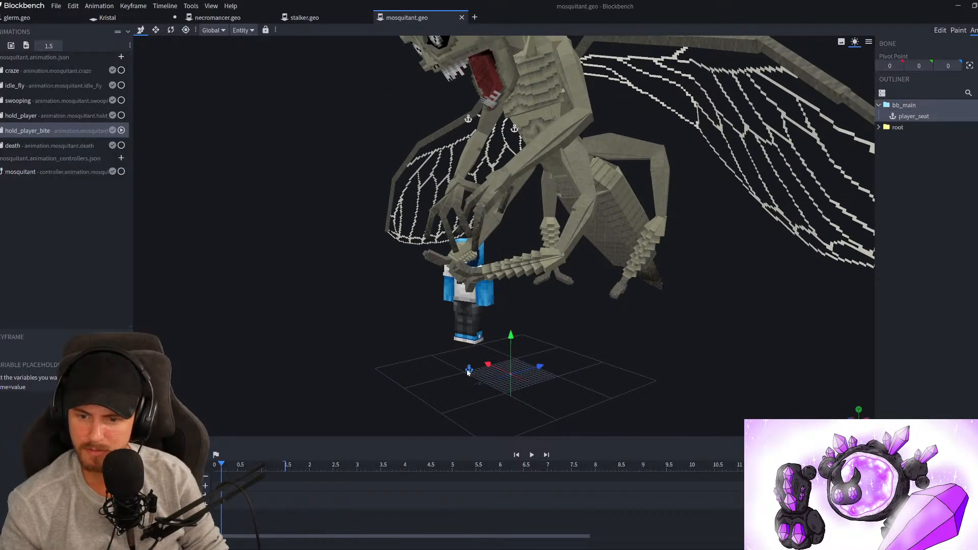
{"action": "left_click", "coordinate": [879, 128]}
{"action": "left_click", "coordinate": [879, 127]}
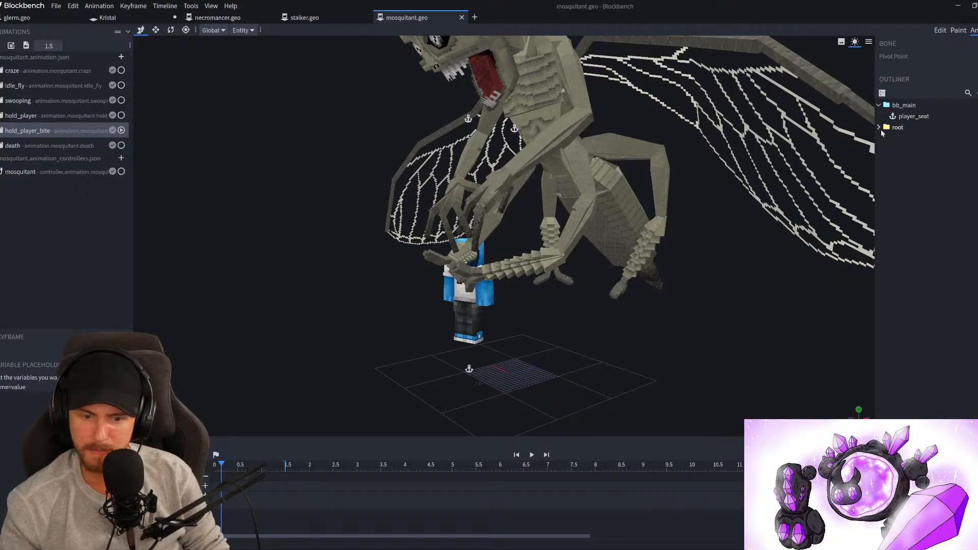
Compare the hold_player and hold_player_bite animations, and rewind hold_player_bite to its first frame
{"action": "left_click", "coordinate": [74, 115]}
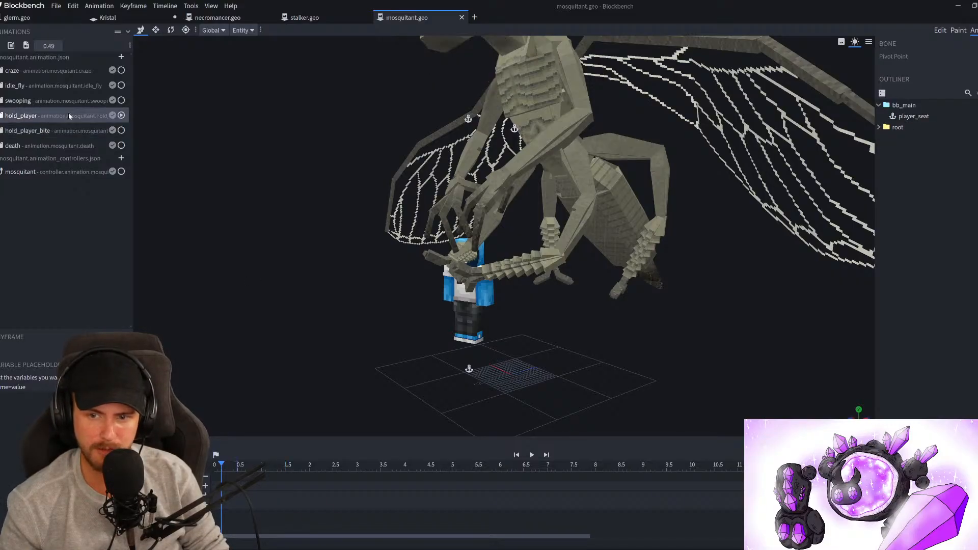
{"action": "left_click", "coordinate": [78, 127]}
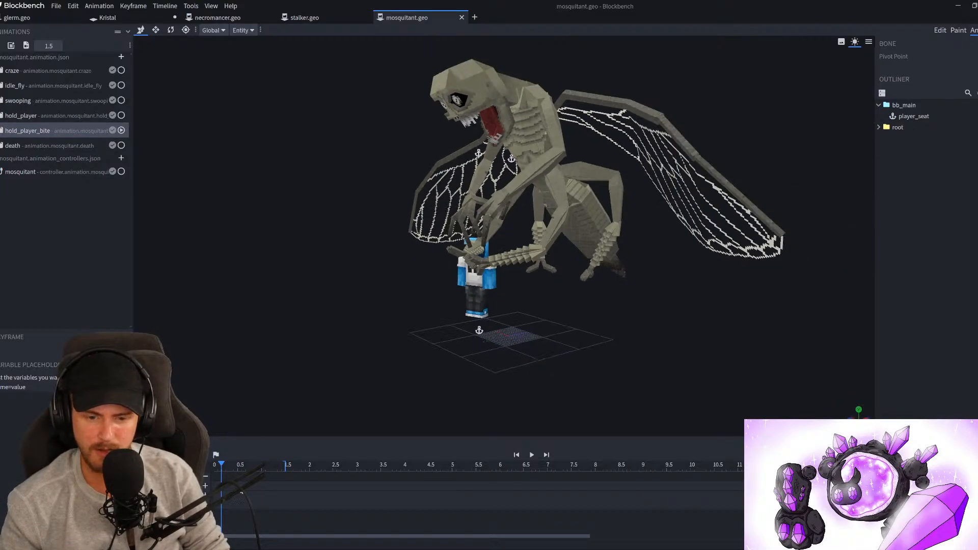
{"action": "left_click", "coordinate": [213, 465]}
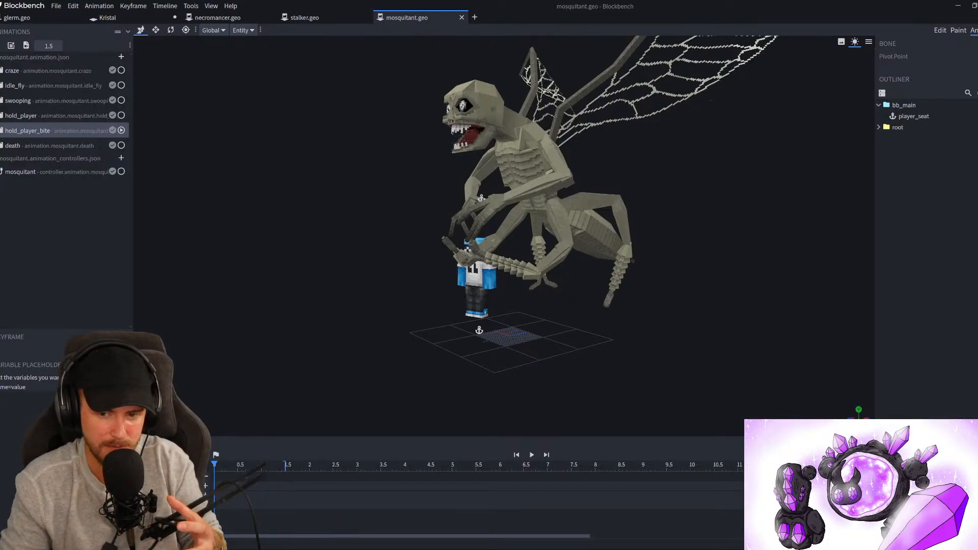
{"action": "mouse_move", "coordinate": [228, 466]}
{"action": "left_mouse_down"}
{"action": "mouse_move", "coordinate": [240, 466]}
{"action": "mouse_move", "coordinate": [215, 464]}
{"action": "left_mouse_up"}
{"action": "left_click_drag", "start_coordinate": [253, 379], "coordinate": [197, 356]}
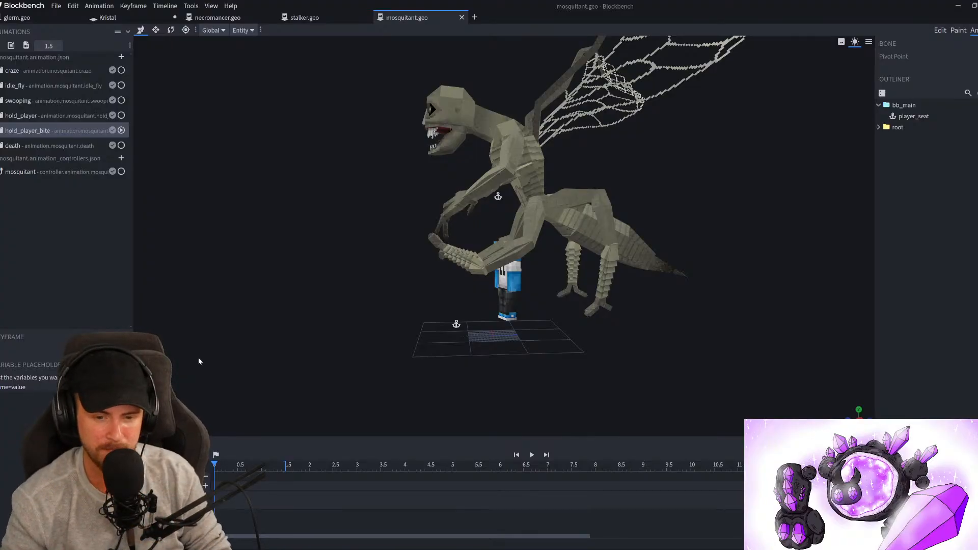
Play back the hold_player_bite animation twice, watching the creature from the front
{"action": "key", "text": "space"}
{"action": "left_click_drag", "start_coordinate": [270, 351], "coordinate": [357, 329]}
{"action": "left_click_drag", "start_coordinate": [341, 271], "coordinate": [364, 284]}
{"action": "right_click_drag", "start_coordinate": [364, 284], "coordinate": [354, 326]}
{"action": "scroll", "coordinate": [353, 325], "scroll_direction": "up", "scroll_amount": 3}
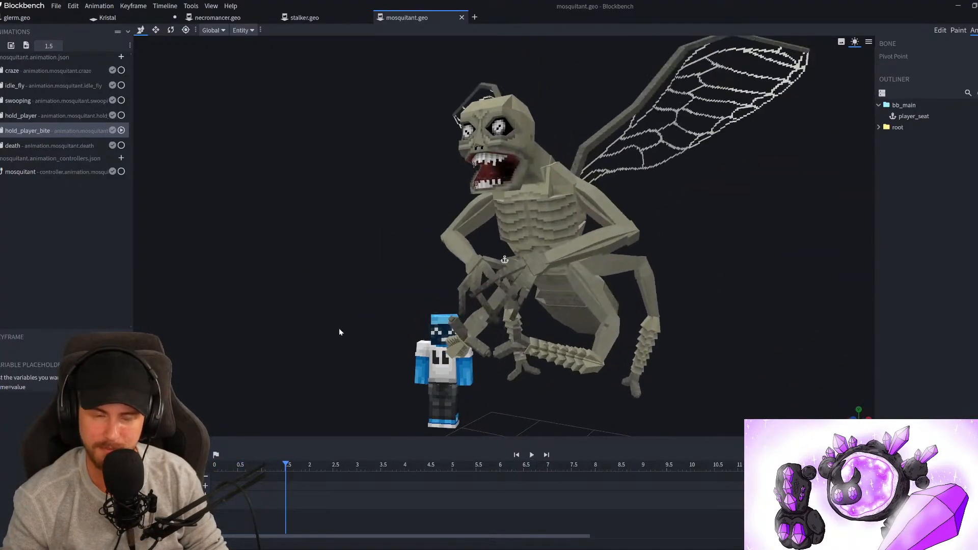
{"action": "key", "text": "space"}
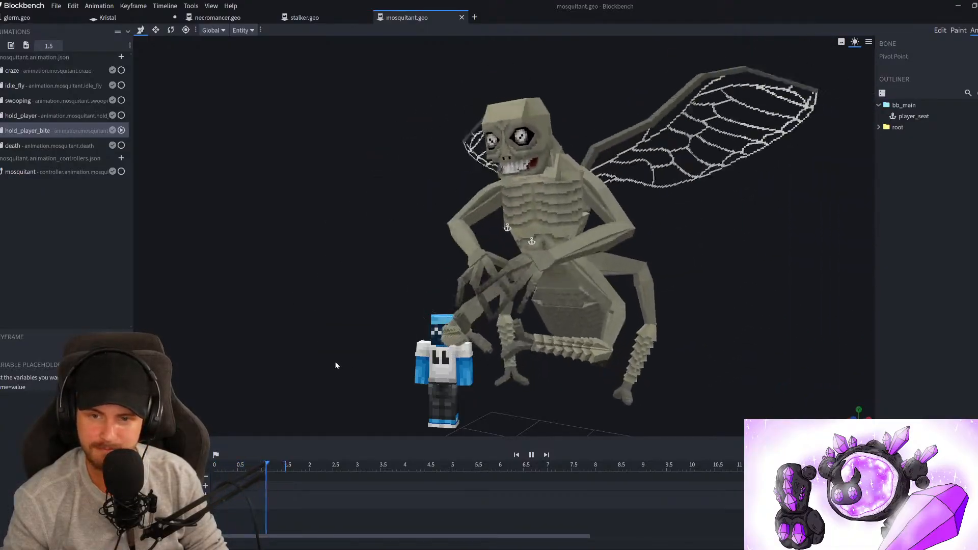
Glance at the necromancer.geo model and return to the Kristal project
{"action": "mouse_move", "coordinate": [235, 20]}
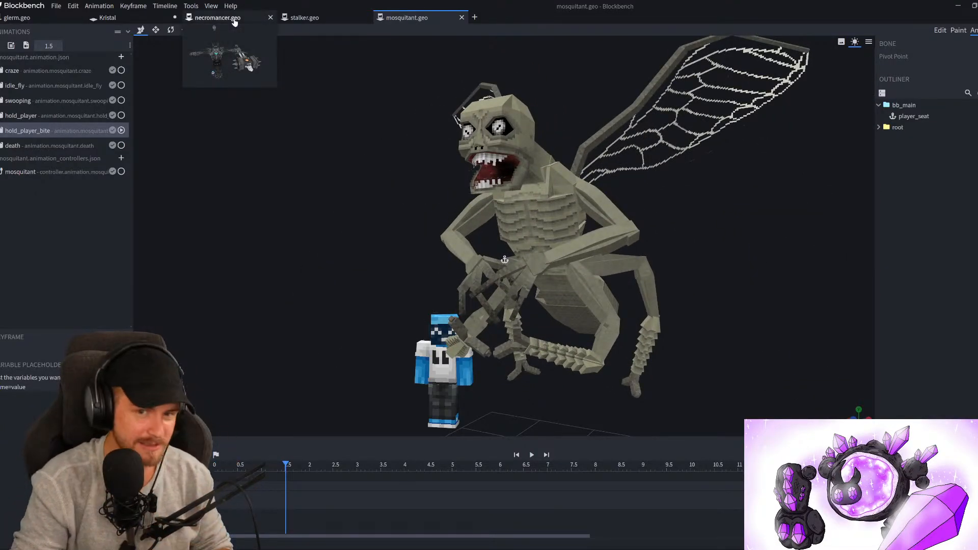
{"action": "left_click", "coordinate": [228, 20]}
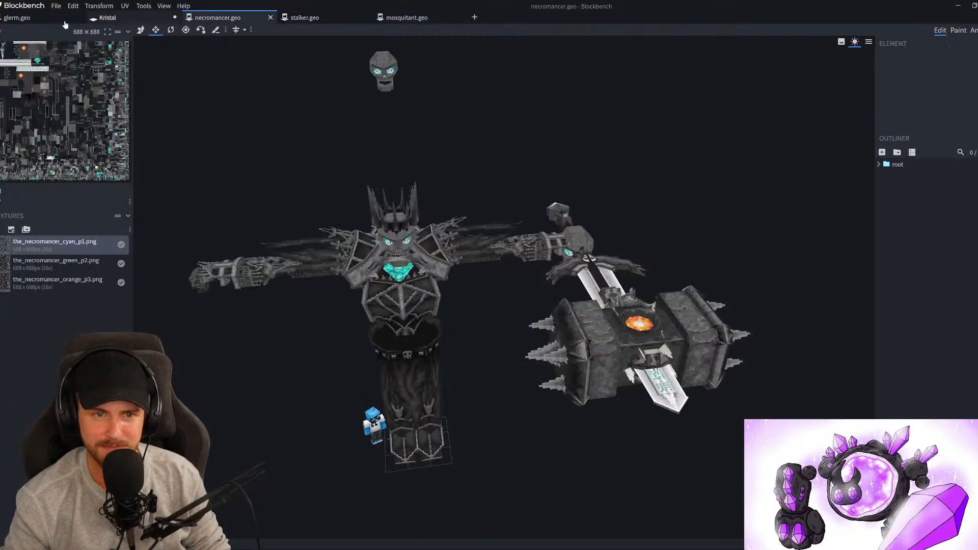
{"action": "left_click", "coordinate": [108, 17]}
Examine the yellow arm's proportions against the hand, player figure and body from all sides and above
{"action": "scroll", "coordinate": [266, 284], "scroll_direction": "down", "scroll_amount": 7}
{"action": "left_click_drag", "start_coordinate": [343, 343], "coordinate": [426, 292]}
{"action": "scroll", "coordinate": [400, 357], "scroll_direction": "up", "scroll_amount": 7}
{"action": "left_click_drag", "start_coordinate": [397, 364], "coordinate": [628, 393]}
{"action": "scroll", "coordinate": [629, 396], "scroll_direction": "up", "scroll_amount": 5}
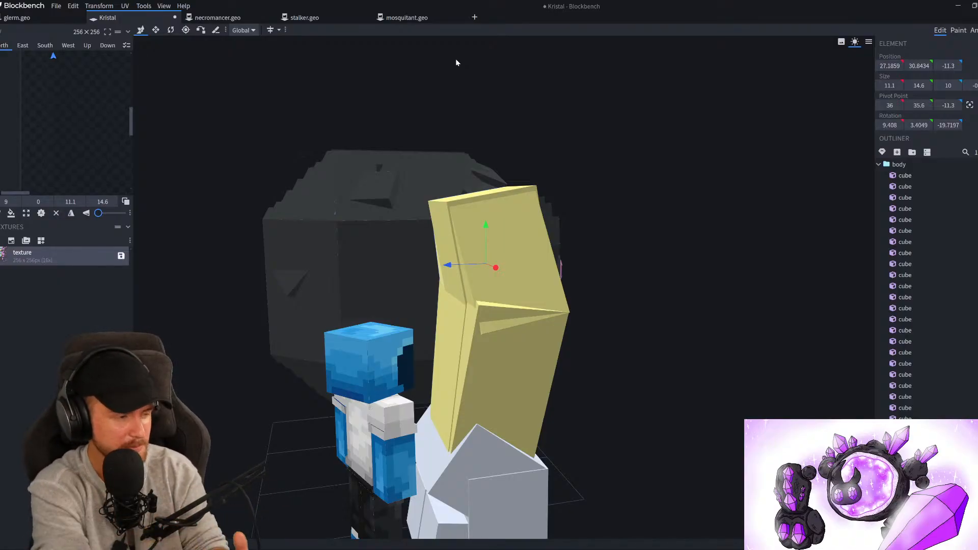
{"action": "left_click_drag", "start_coordinate": [590, 262], "coordinate": [693, 307]}
{"action": "scroll", "coordinate": [696, 331], "scroll_direction": "down", "scroll_amount": 5}
{"action": "left_click_drag", "start_coordinate": [698, 356], "coordinate": [541, 381]}
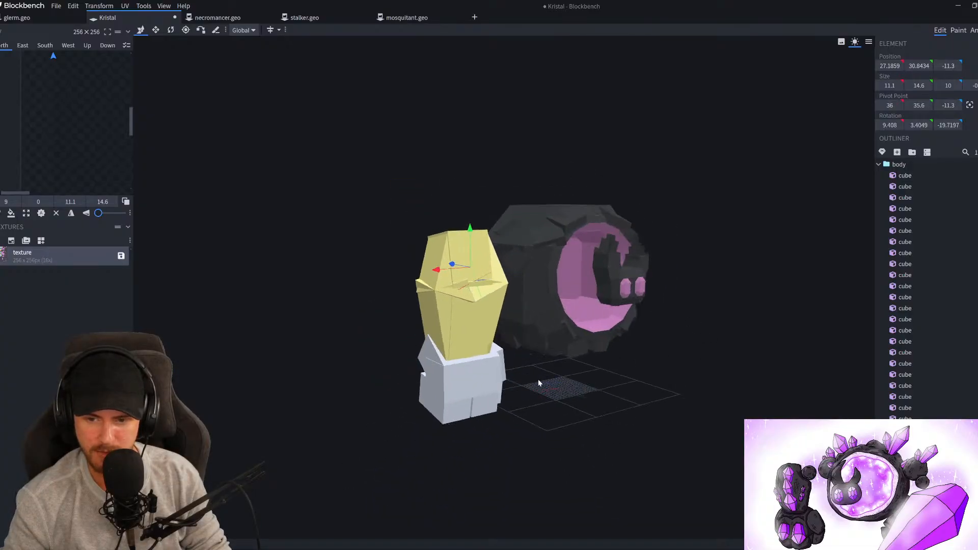
{"action": "scroll", "coordinate": [326, 306], "scroll_direction": "up", "scroll_amount": 3}
{"action": "left_click_drag", "start_coordinate": [313, 300], "coordinate": [265, 292]}
{"action": "right_click_drag", "start_coordinate": [265, 291], "coordinate": [278, 326]}
{"action": "left_click_drag", "start_coordinate": [278, 326], "coordinate": [500, 342]}
{"action": "scroll", "coordinate": [502, 336], "scroll_direction": "up", "scroll_amount": 3}
{"action": "right_click_drag", "start_coordinate": [586, 165], "coordinate": [542, 238]}
{"action": "left_click_drag", "start_coordinate": [543, 239], "coordinate": [657, 255]}
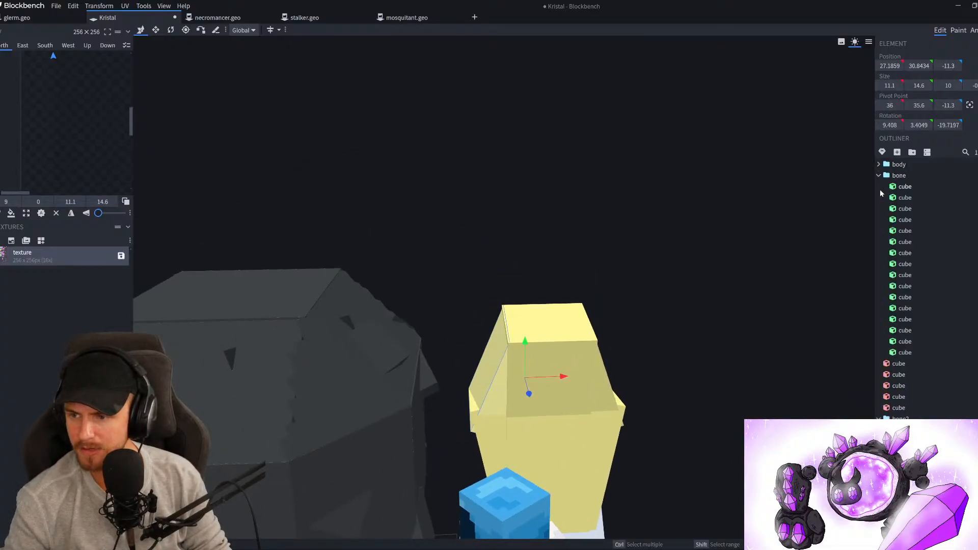
Collapse the body, bone, bone2 and bone3 groups in the outliner and clear the cube selection
{"action": "left_click", "coordinate": [880, 166]}
{"action": "left_click", "coordinate": [881, 242]}
{"action": "scroll", "coordinate": [902, 339], "scroll_direction": "down", "scroll_amount": 8}
{"action": "left_click", "coordinate": [880, 343]}
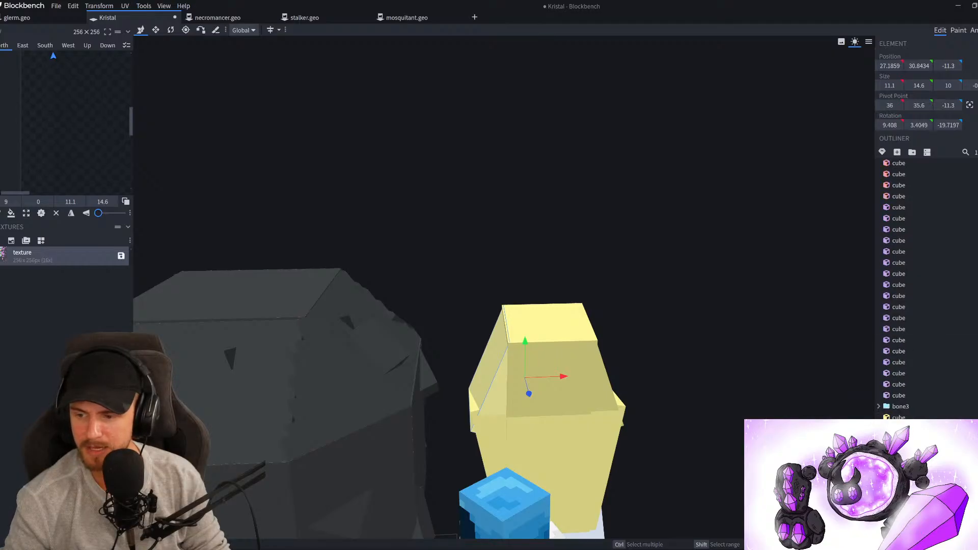
{"action": "left_click", "coordinate": [910, 484]}
{"action": "scroll", "coordinate": [909, 438], "scroll_direction": "up", "scroll_amount": 9}
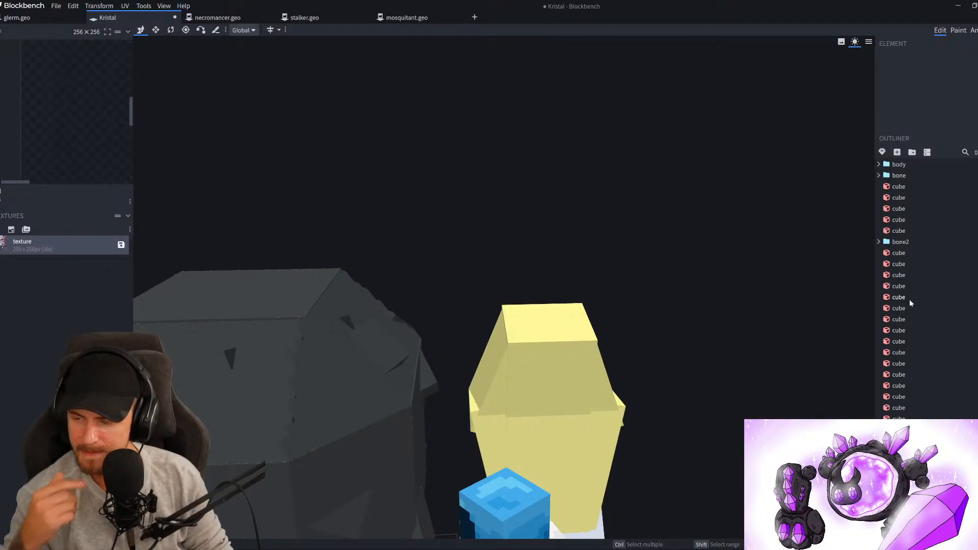
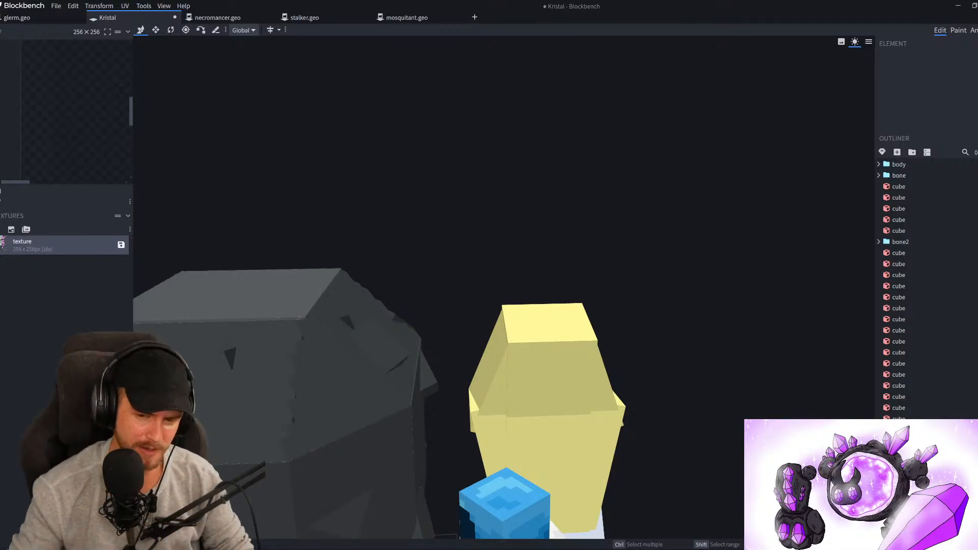
Examine the yellow arm and hand beside the body from the back and around to the front
{"action": "scroll", "coordinate": [496, 343], "scroll_direction": "down", "scroll_amount": 3}
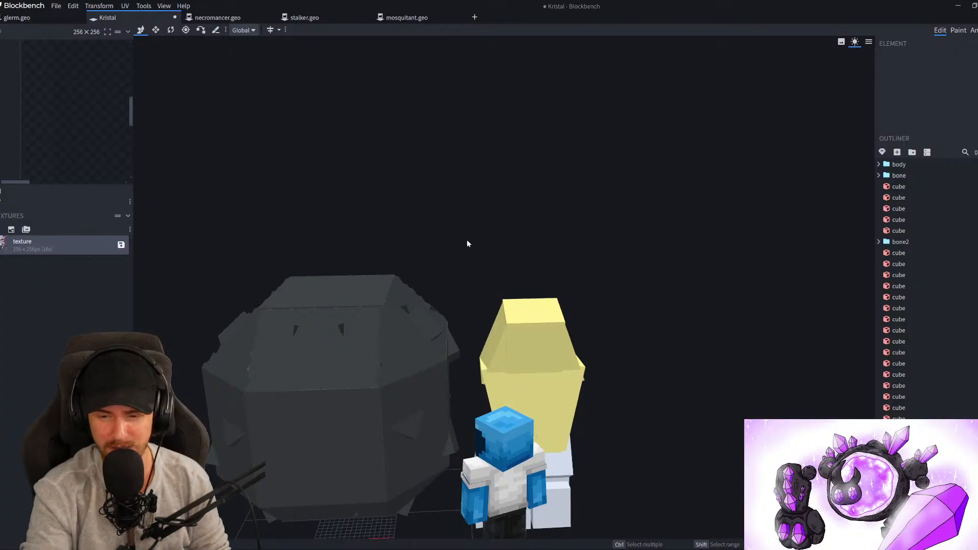
{"action": "left_click_drag", "start_coordinate": [468, 243], "coordinate": [402, 207]}
{"action": "left_click_drag", "start_coordinate": [635, 239], "coordinate": [558, 227]}
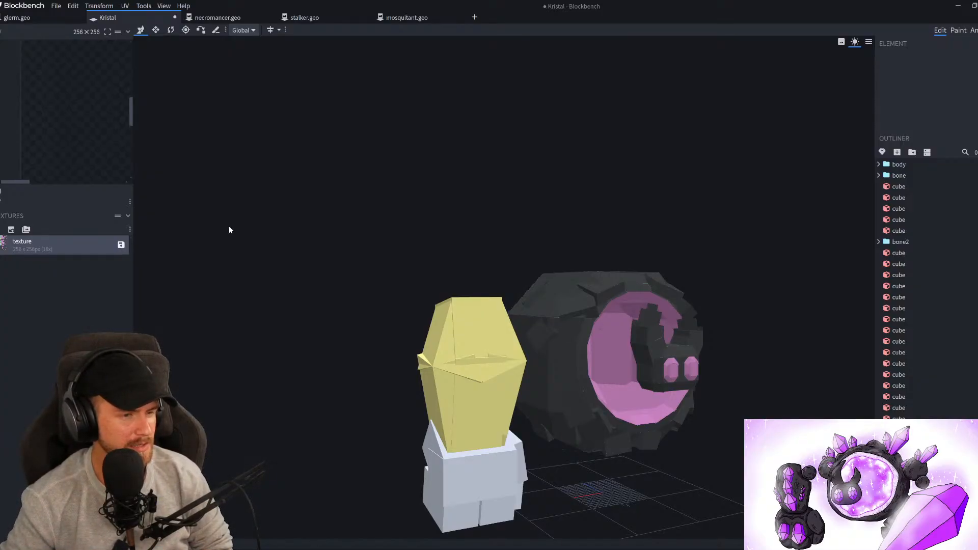
Create a new OptiFine Entity project with the default settings and add a cube to it
{"action": "left_click", "coordinate": [62, 7]}
{"action": "mouse_move", "coordinate": [108, 31]}
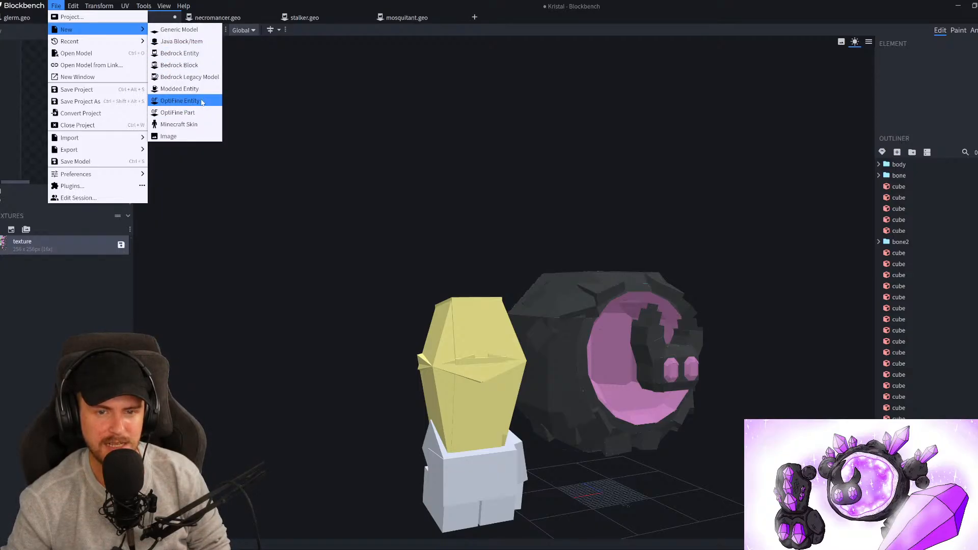
{"action": "left_click", "coordinate": [181, 101]}
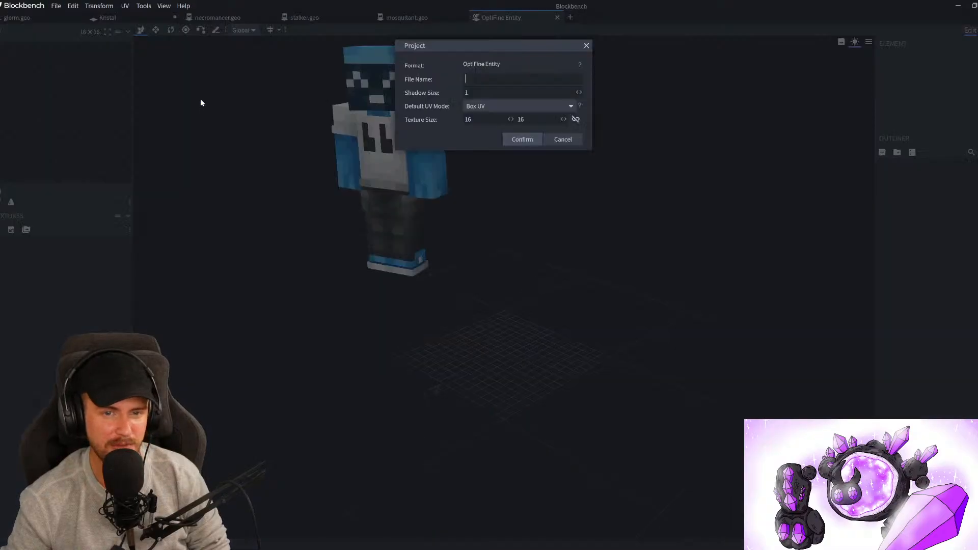
{"action": "left_click", "coordinate": [522, 142]}
{"action": "key", "text": "ctrl+n"}
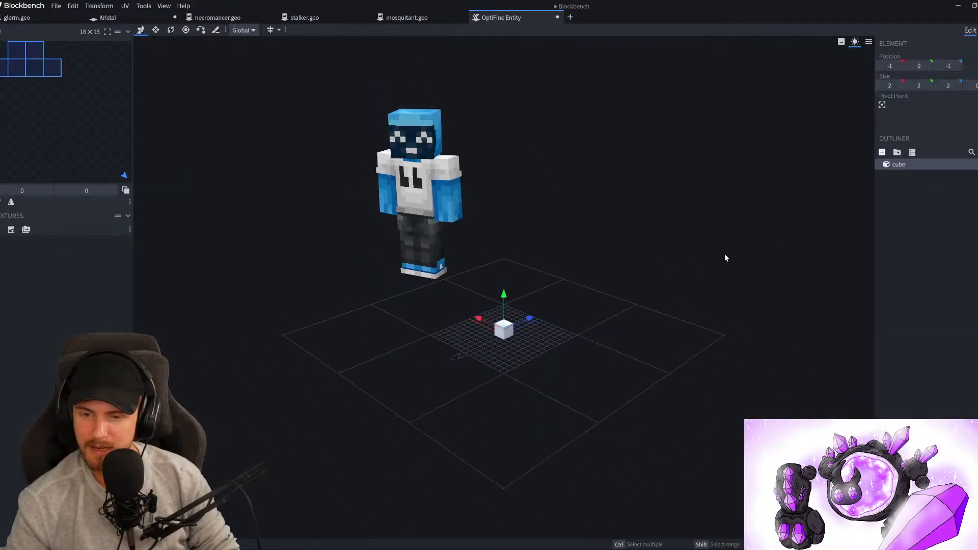
Raise the cube off the ground to position -5, 11, -8 and resize it to 6 × 7 × 16
{"action": "key", "text": "s"}
{"action": "scroll", "coordinate": [531, 314], "scroll_direction": "up", "scroll_amount": 3}
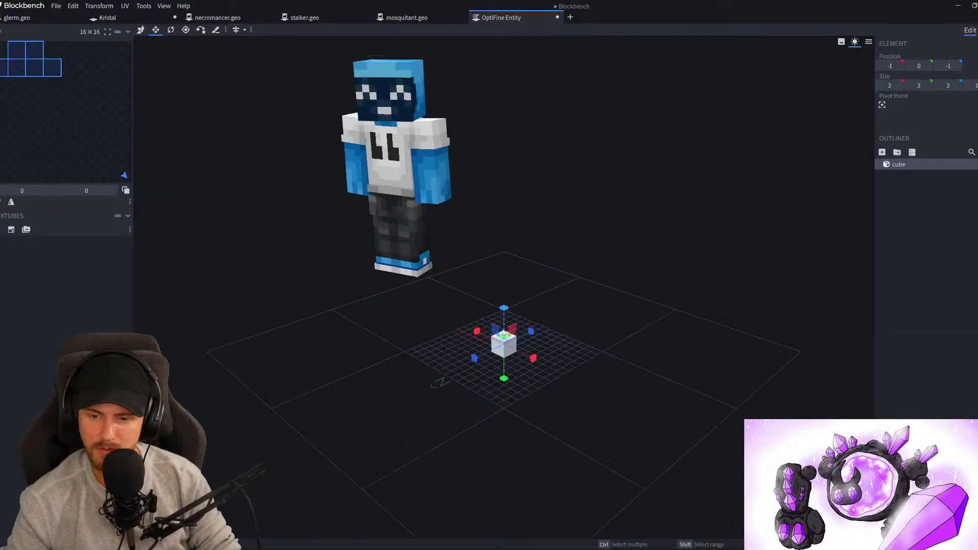
{"action": "key", "text": "v"}
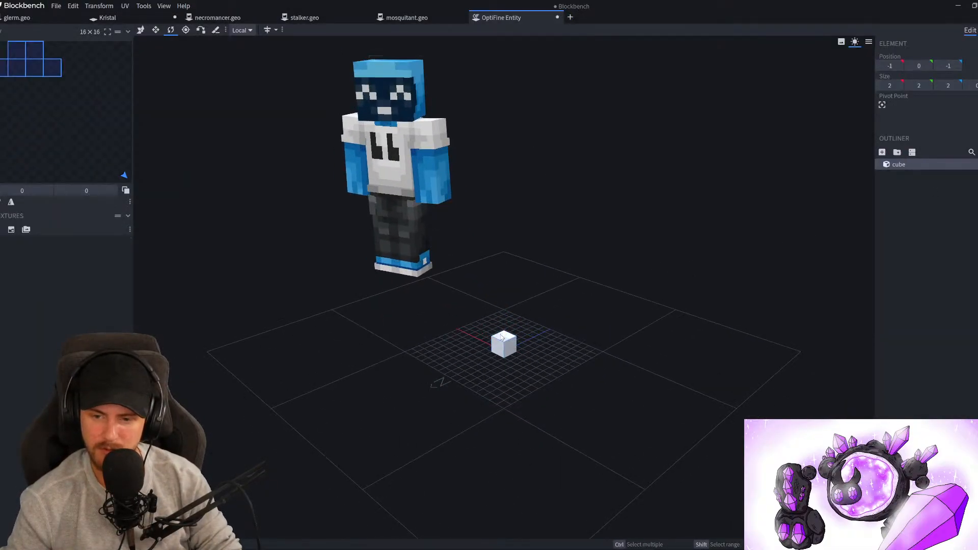
{"action": "left_click_drag", "start_coordinate": [506, 331], "coordinate": [585, 242]}
{"action": "key", "text": "s"}
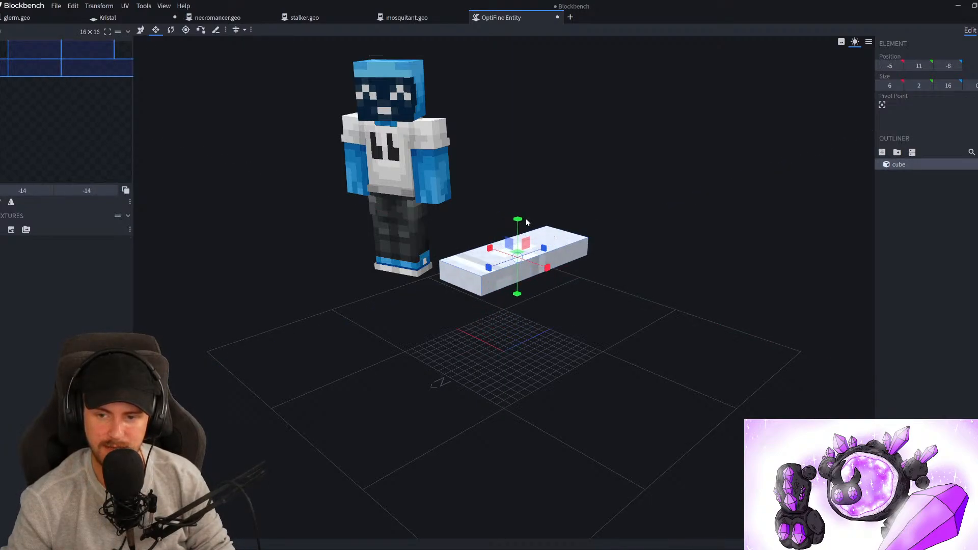
{"action": "scroll", "coordinate": [528, 222], "scroll_direction": "up", "scroll_amount": 1}
{"action": "left_click_drag", "start_coordinate": [519, 219], "coordinate": [531, 174]}
{"action": "key", "text": "r"}
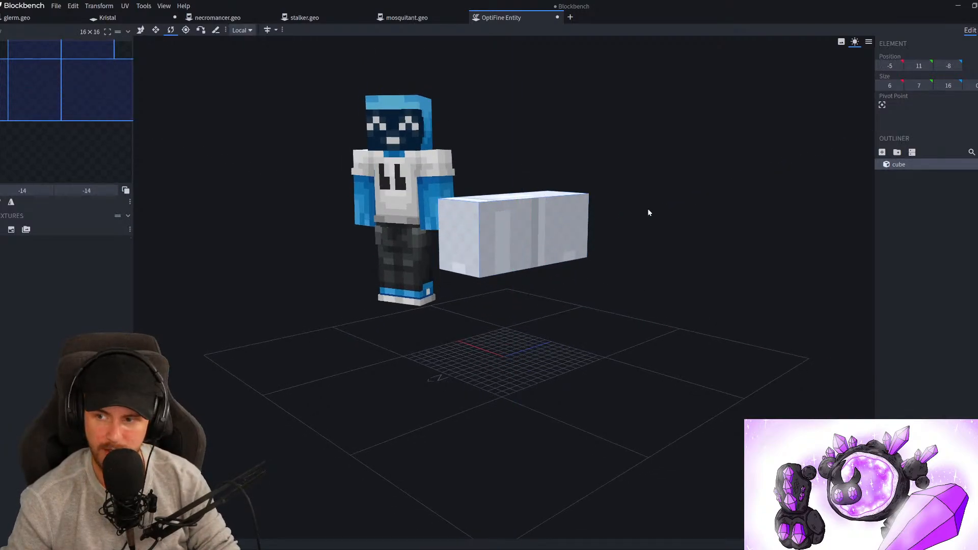
{"action": "scroll", "coordinate": [564, 364], "scroll_direction": "down", "scroll_amount": 5}
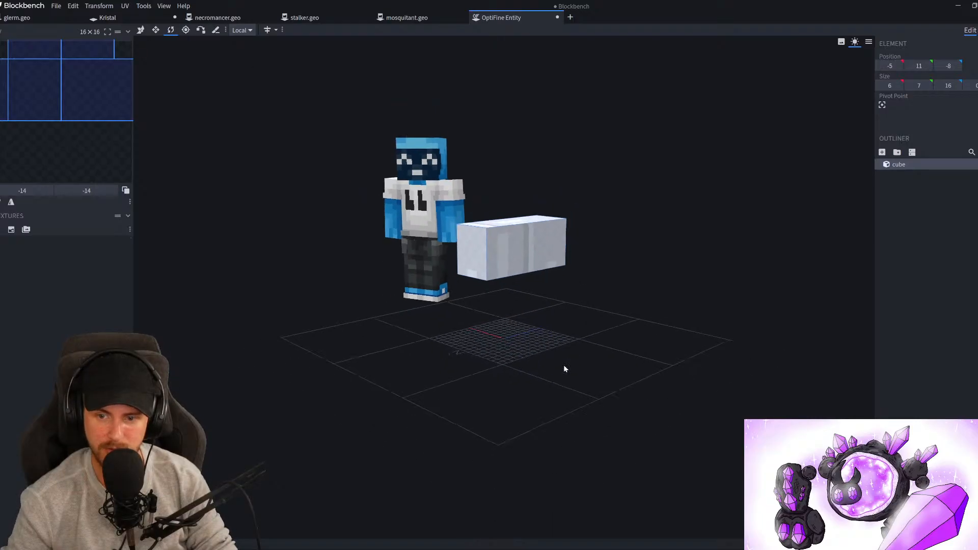
{"action": "scroll", "coordinate": [570, 300], "scroll_direction": "down", "scroll_amount": 4}
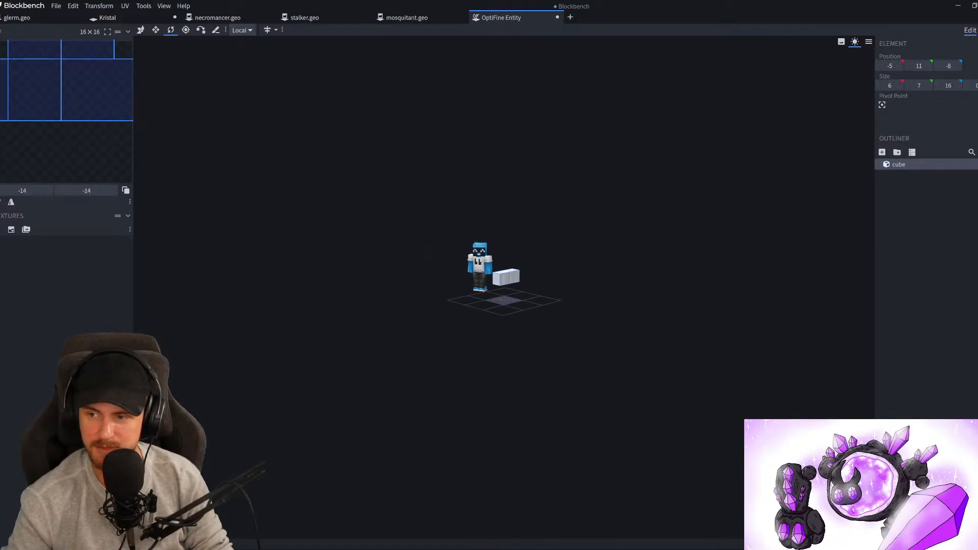
Put the cube in a bone group and rotate the group -32.5° on the X axis
{"action": "left_click", "coordinate": [897, 152]}
{"action": "left_click", "coordinate": [900, 166]}
{"action": "left_click_drag", "start_coordinate": [900, 165], "coordinate": [900, 176]}
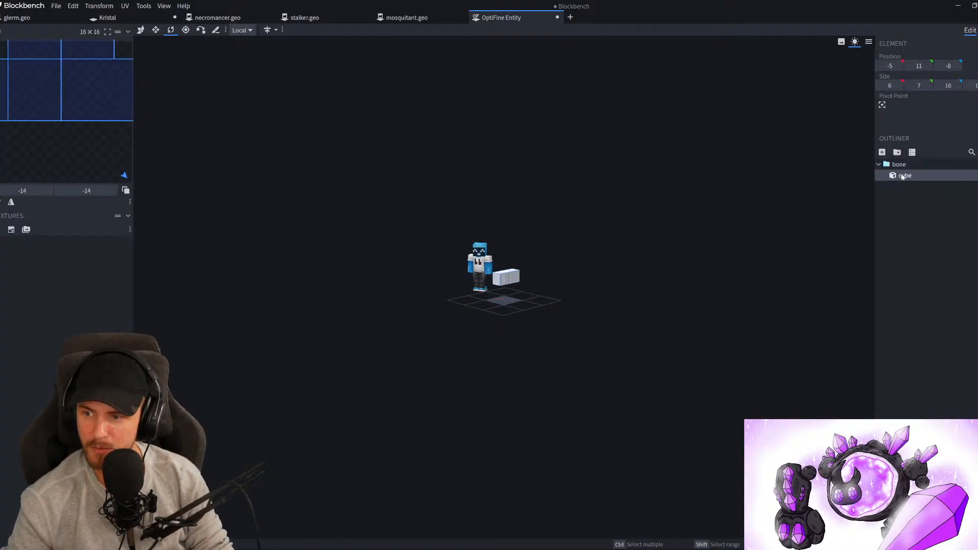
{"action": "left_click", "coordinate": [899, 168]}
{"action": "scroll", "coordinate": [728, 262], "scroll_direction": "up", "scroll_amount": 6}
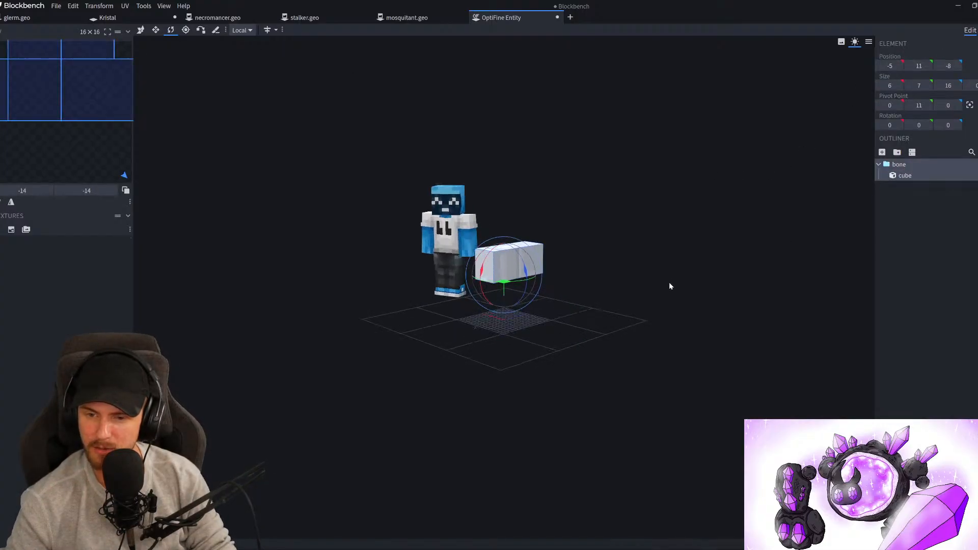
{"action": "left_click_drag", "start_coordinate": [482, 262], "coordinate": [488, 280]}
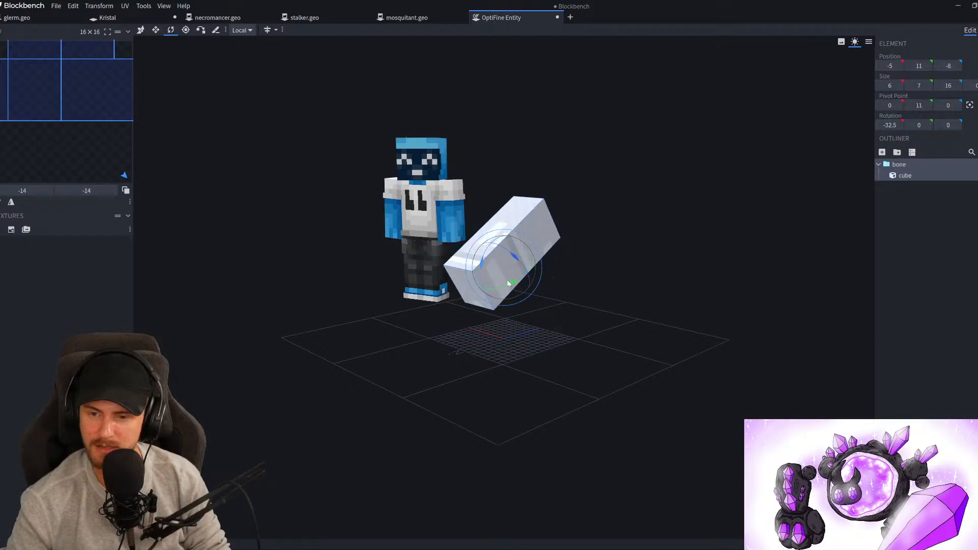
{"action": "left_click_drag", "start_coordinate": [586, 298], "coordinate": [687, 307]}
{"action": "scroll", "coordinate": [687, 308], "scroll_direction": "down", "scroll_amount": 3}
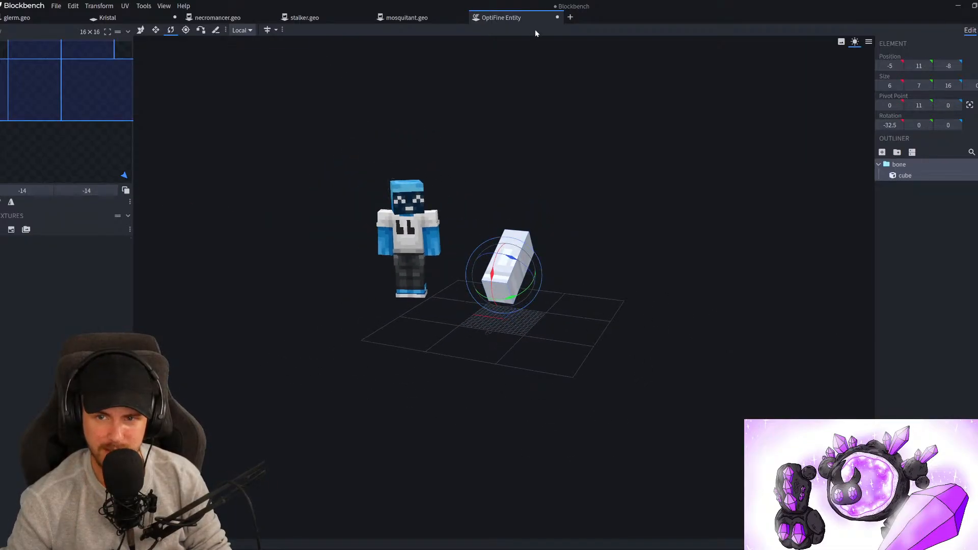
Undo the bone rotation, close the OptiFine Entity project without saving and return to the Kristal project
{"action": "key", "text": "ctrl+z"}
{"action": "left_click", "coordinate": [557, 17]}
{"action": "left_click", "coordinate": [510, 91]}
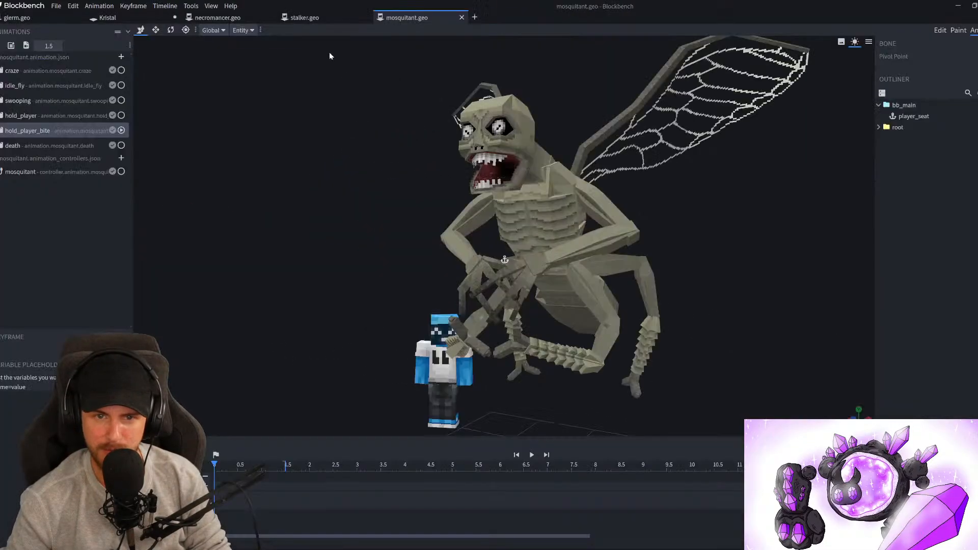
{"action": "left_click", "coordinate": [108, 18]}
Examine the arm, hand and hollow body together from the front and both sides
{"action": "left_click_drag", "start_coordinate": [368, 304], "coordinate": [350, 270]}
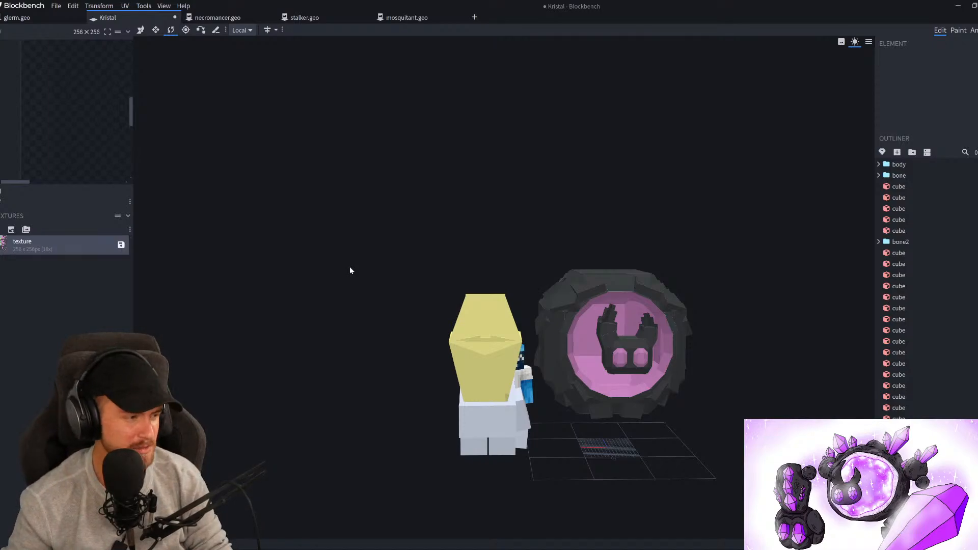
{"action": "left_click_drag", "start_coordinate": [541, 388], "coordinate": [478, 261]}
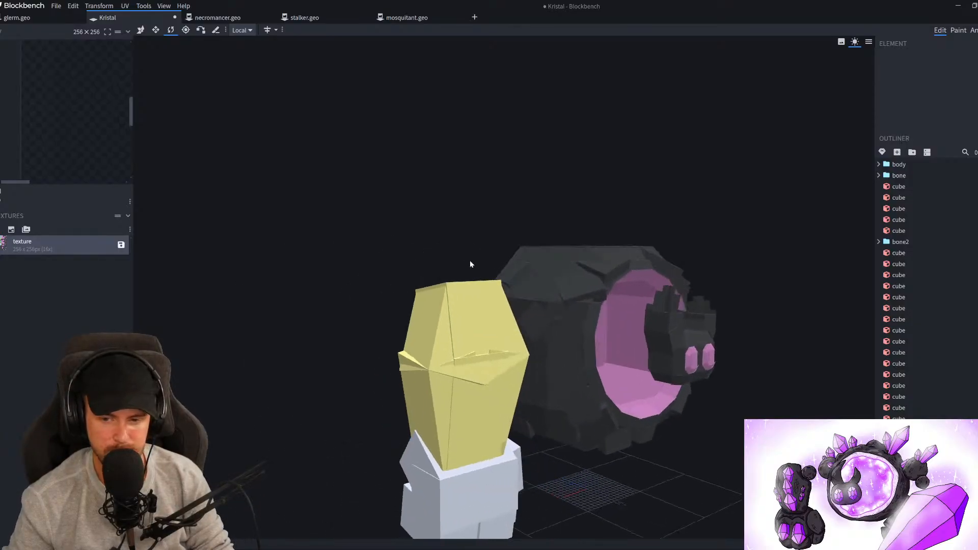
{"action": "scroll", "coordinate": [586, 382], "scroll_direction": "down", "scroll_amount": 5}
{"action": "left_click_drag", "start_coordinate": [648, 454], "coordinate": [539, 450]}
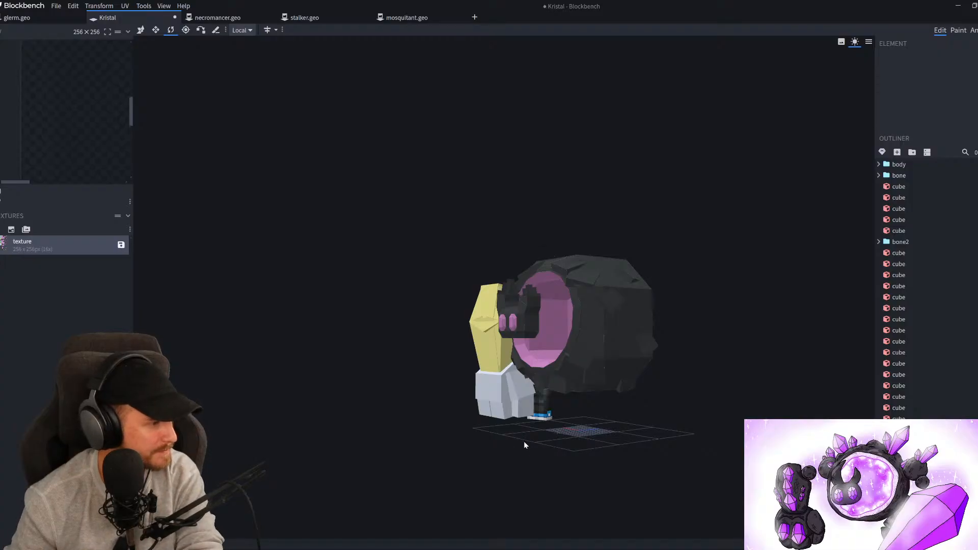
{"action": "left_click_drag", "start_coordinate": [494, 441], "coordinate": [452, 280]}
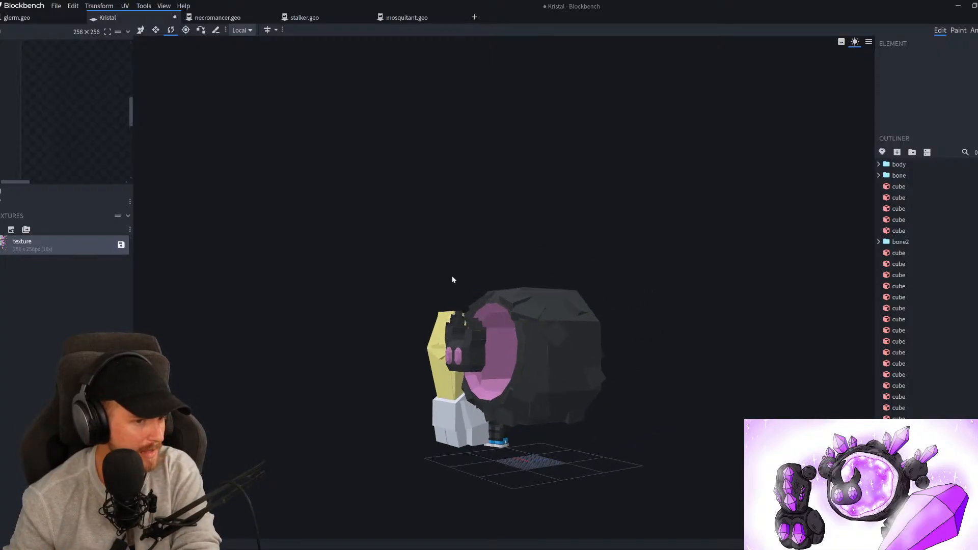
{"action": "left_click_drag", "start_coordinate": [530, 238], "coordinate": [494, 249]}
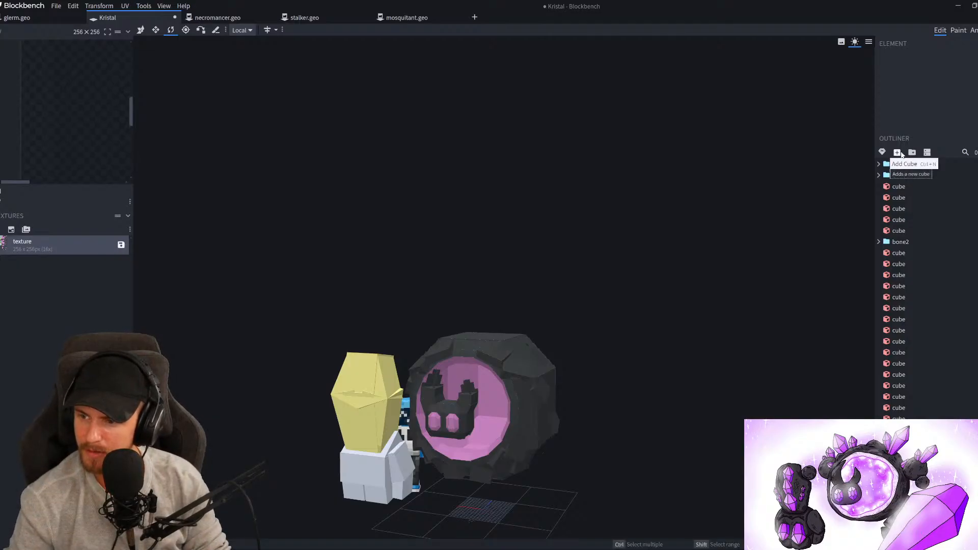
Add a cube above the body at height 53 and stretch it to 2 × 16 × 2
{"action": "left_click", "coordinate": [900, 153]}
{"action": "scroll", "coordinate": [626, 379], "scroll_direction": "up", "scroll_amount": 4}
{"action": "scroll", "coordinate": [625, 379], "scroll_direction": "down", "scroll_amount": 4}
{"action": "key", "text": "v"}
{"action": "left_click_drag", "start_coordinate": [544, 391], "coordinate": [502, 158]}
{"action": "scroll", "coordinate": [500, 244], "scroll_direction": "up", "scroll_amount": 5}
{"action": "left_click_drag", "start_coordinate": [471, 285], "coordinate": [484, 138]}
{"action": "key", "text": "s"}
{"action": "left_click_drag", "start_coordinate": [525, 230], "coordinate": [576, 201]}
{"action": "scroll", "coordinate": [584, 222], "scroll_direction": "up", "scroll_amount": 3}
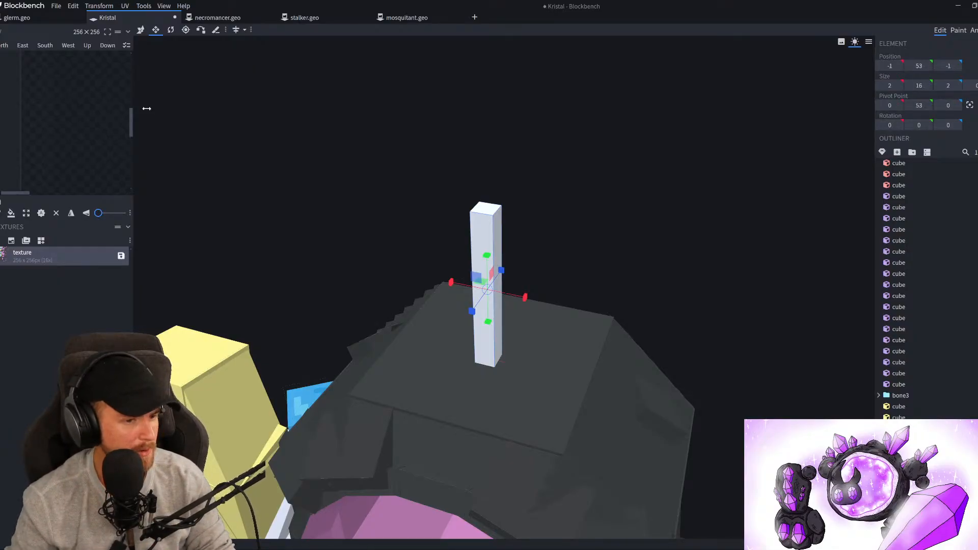
Shift the tall cube to X -3 and set its pivot point at the upper end, at -3, 69, 0
{"action": "left_click_drag", "start_coordinate": [502, 239], "coordinate": [590, 262]}
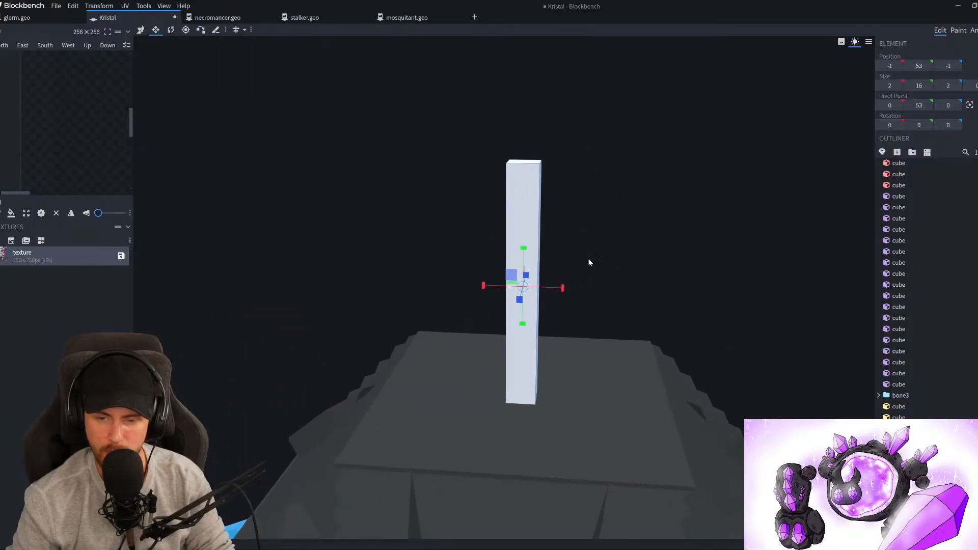
{"action": "key", "text": "v"}
{"action": "left_click_drag", "start_coordinate": [494, 284], "coordinate": [519, 284]}
{"action": "key", "text": "p"}
{"action": "left_click_drag", "start_coordinate": [524, 393], "coordinate": [544, 128]}
{"action": "left_click_drag", "start_coordinate": [595, 155], "coordinate": [596, 187]}
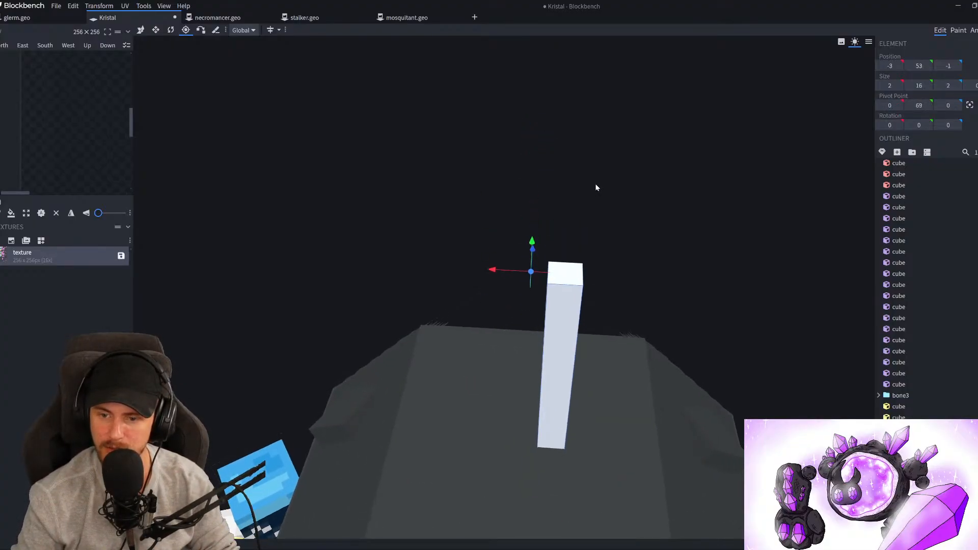
{"action": "left_click_drag", "start_coordinate": [515, 270], "coordinate": [554, 234]}
Tilt the tall cube 5° on the Z axis and move its pivot point to X 0
{"action": "key", "text": "r"}
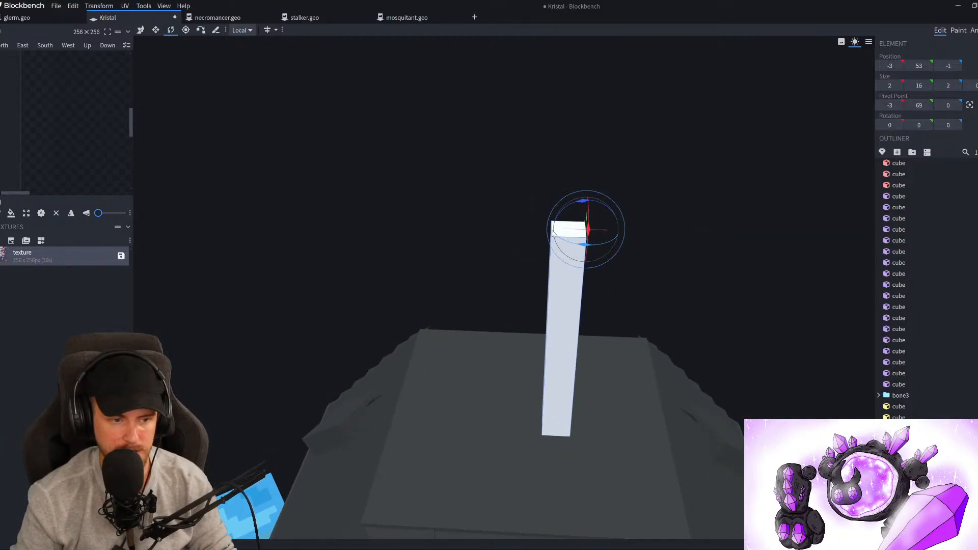
{"action": "left_click_drag", "start_coordinate": [579, 204], "coordinate": [583, 204]}
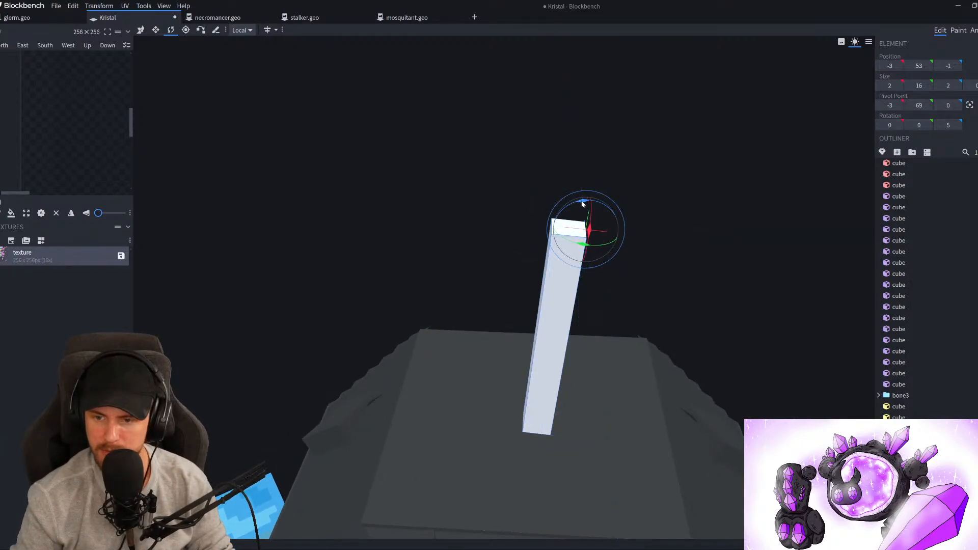
{"action": "key", "text": "v"}
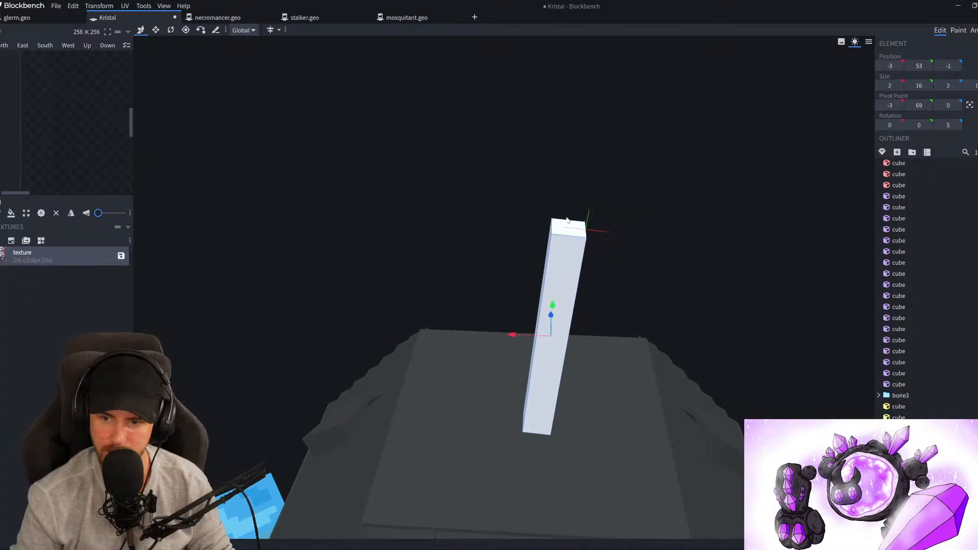
{"action": "key", "text": "p"}
{"action": "left_click_drag", "start_coordinate": [560, 233], "coordinate": [515, 229]}
{"action": "left_click_drag", "start_coordinate": [631, 226], "coordinate": [636, 240]}
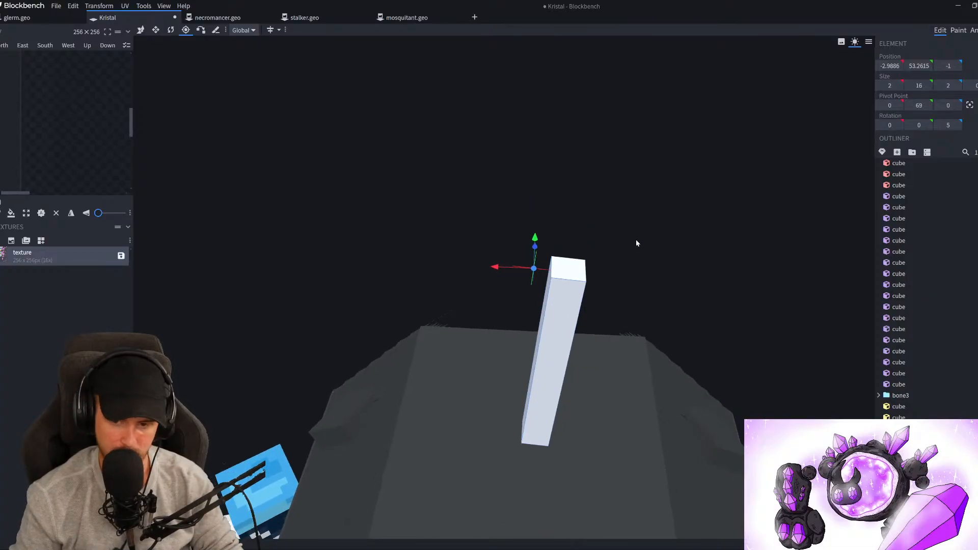
Duplicate the tilted cube and rotate the copy about 37° around the vertical axis in Global orientation
{"action": "key", "text": "v"}
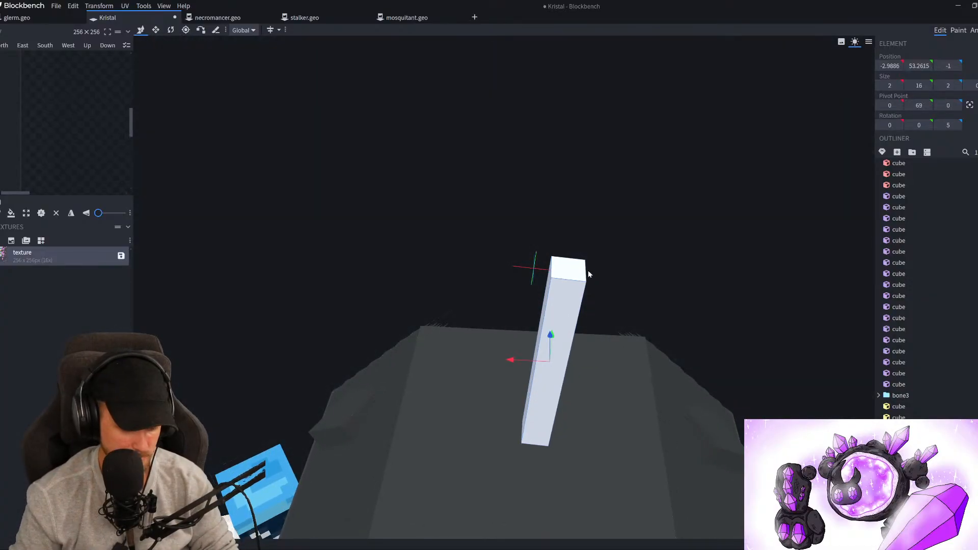
{"action": "left_click_drag", "start_coordinate": [588, 270], "coordinate": [588, 260]}
{"action": "key", "text": "r"}
{"action": "left_click_drag", "start_coordinate": [699, 309], "coordinate": [701, 329]}
{"action": "scroll", "coordinate": [701, 326], "scroll_direction": "up", "scroll_amount": 3}
{"action": "left_click", "coordinate": [240, 30]}
{"action": "left_click", "coordinate": [246, 40]}
{"action": "left_click_drag", "start_coordinate": [549, 284], "coordinate": [532, 285]}
{"action": "left_click_drag", "start_coordinate": [678, 263], "coordinate": [646, 261]}
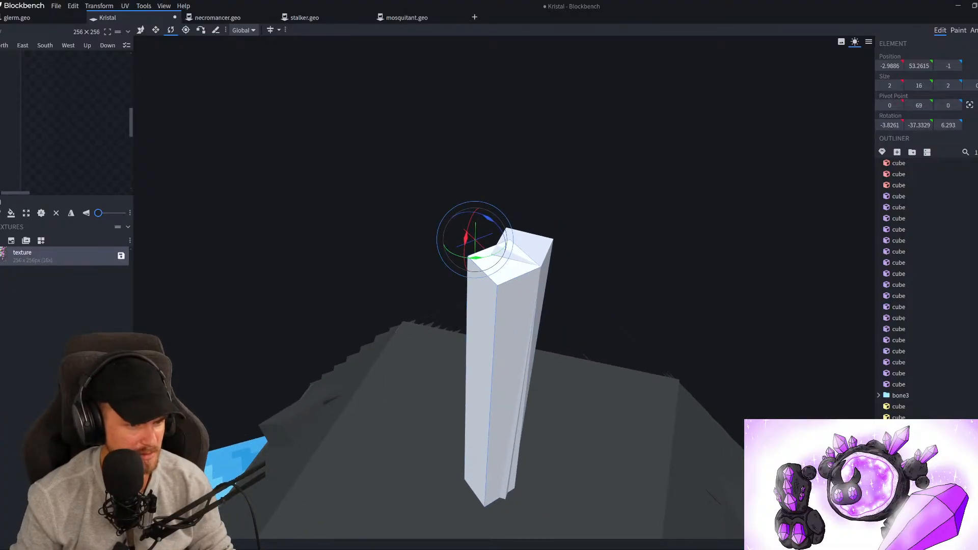
Add more copies turned around the shared pivot to form half a ring, and select all four cubes
{"action": "left_click_drag", "start_coordinate": [338, 223], "coordinate": [429, 158]}
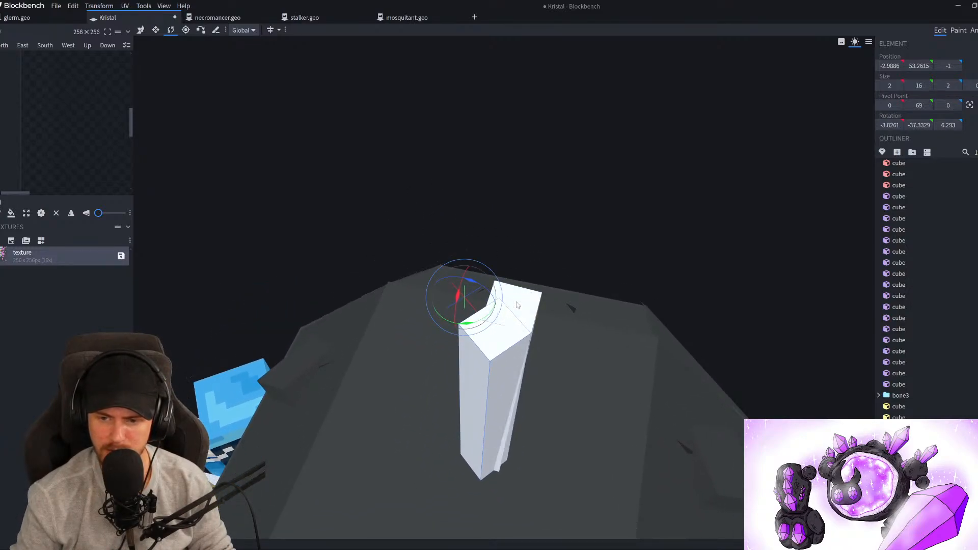
{"action": "key", "text": "v"}
{"action": "key", "text": "r"}
{"action": "left_click_drag", "start_coordinate": [467, 324], "coordinate": [434, 321]}
{"action": "left_click_drag", "start_coordinate": [570, 220], "coordinate": [539, 255]}
{"action": "scroll", "coordinate": [570, 220], "scroll_direction": "up", "scroll_amount": 4}
{"action": "left_click", "coordinate": [486, 278], "text": "shift"}
{"action": "left_click", "coordinate": [444, 340], "text": "shift"}
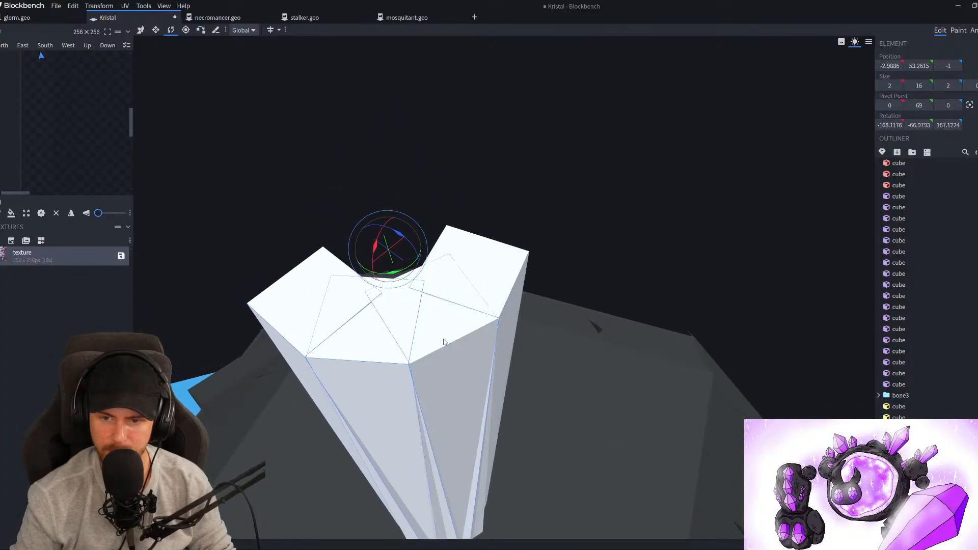
Duplicate the four selected cubes and rotate the copies around the vertical axis to close the tapered ring
{"action": "scroll", "coordinate": [445, 340], "scroll_direction": "down", "scroll_amount": 4}
{"action": "key", "text": "v"}
{"action": "scroll", "coordinate": [458, 327], "scroll_direction": "down", "scroll_amount": 1}
{"action": "key", "text": "r"}
{"action": "left_click_drag", "start_coordinate": [456, 293], "coordinate": [412, 238]}
{"action": "scroll", "coordinate": [571, 232], "scroll_direction": "down", "scroll_amount": 3}
{"action": "left_click_drag", "start_coordinate": [571, 235], "coordinate": [622, 269]}
{"action": "scroll", "coordinate": [638, 244], "scroll_direction": "up", "scroll_amount": 3}
{"action": "scroll", "coordinate": [644, 286], "scroll_direction": "up", "scroll_amount": 3}
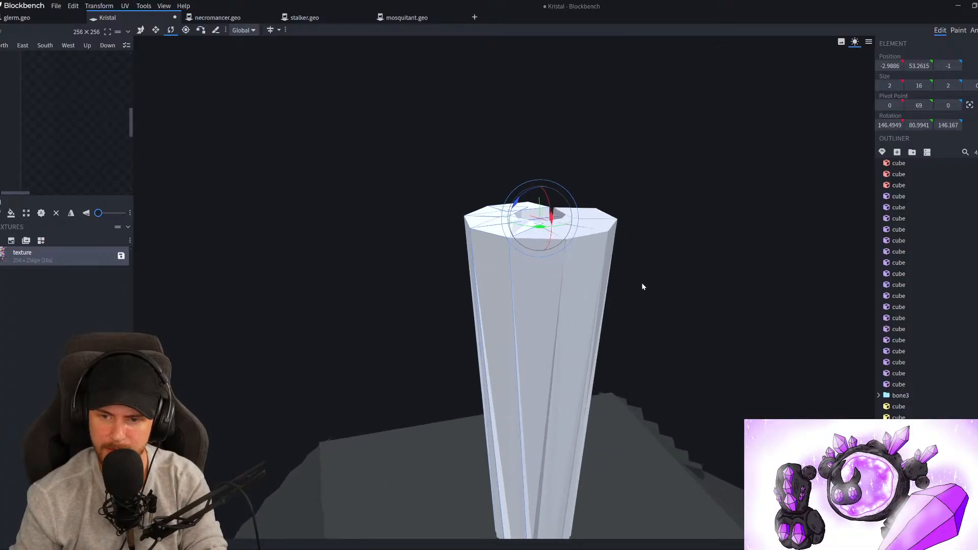
Delete all the rotated ring copies, keeping only the original tilted cube
{"action": "key", "text": "Delete"}
{"action": "left_click_drag", "start_coordinate": [678, 284], "coordinate": [479, 291]}
{"action": "left_click", "coordinate": [484, 306]}
{"action": "key", "text": "Delete"}
{"action": "left_click", "coordinate": [494, 311]}
{"action": "key", "text": "Delete"}
{"action": "left_click", "coordinate": [528, 303]}
{"action": "key", "text": "Delete"}
Widen the remaining tilted cube evenly on both sides to a Z size of 3
{"action": "left_click", "coordinate": [538, 285]}
{"action": "key", "text": "v"}
{"action": "left_click_drag", "start_coordinate": [406, 395], "coordinate": [421, 389]}
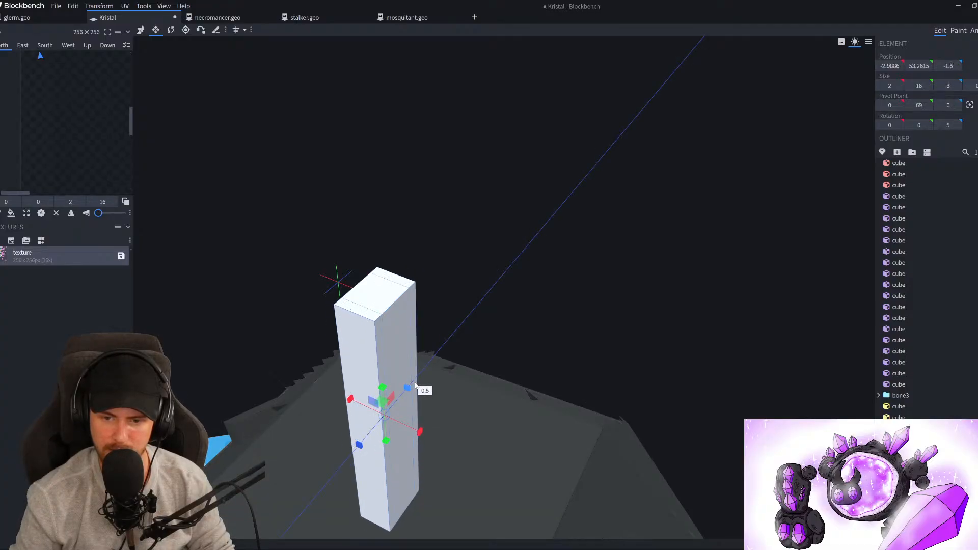
{"action": "left_click_drag", "start_coordinate": [535, 288], "coordinate": [585, 285]}
Duplicate the widened cube and rotate the copy about 52° around the vertical axis through the shared pivot
{"action": "key", "text": "r"}
{"action": "left_click_drag", "start_coordinate": [441, 324], "coordinate": [409, 314]}
{"action": "mouse_move", "coordinate": [605, 267]}
{"action": "left_mouse_down"}
{"action": "mouse_move", "coordinate": [653, 253]}
{"action": "mouse_move", "coordinate": [617, 262]}
{"action": "left_mouse_up"}
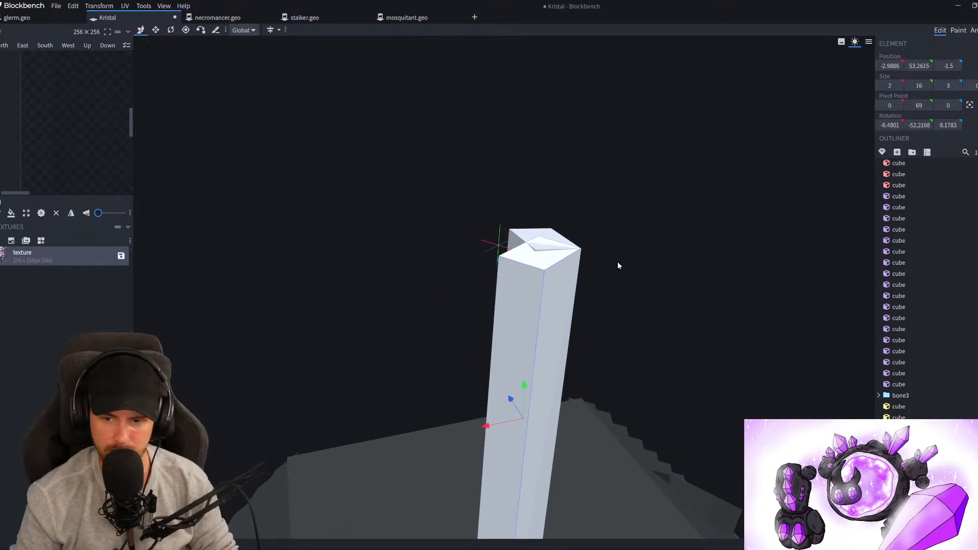
Try to close the tapered ring with further copies of the 3-wide cubes rotated around the vertical axis
{"action": "left_click_drag", "start_coordinate": [504, 253], "coordinate": [391, 312]}
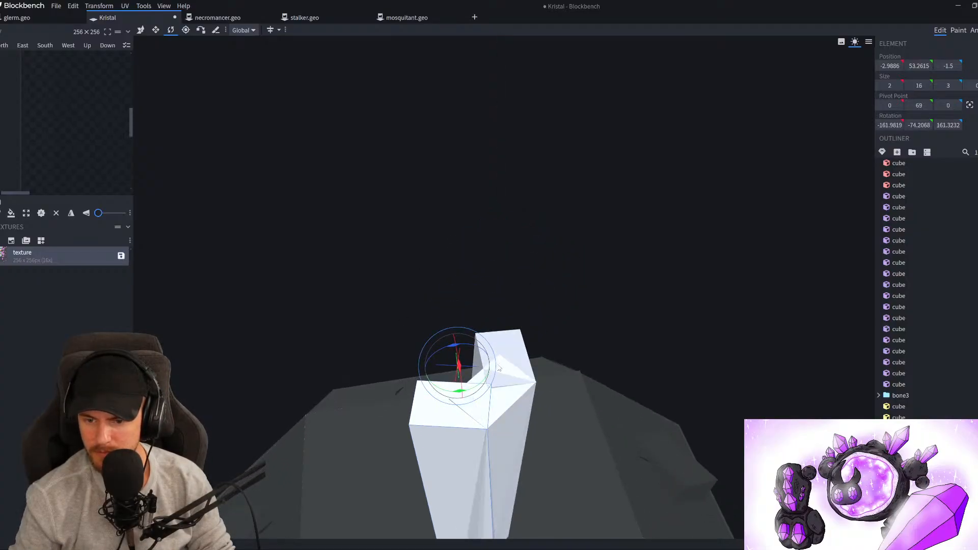
{"action": "left_click", "coordinate": [515, 359], "text": "ctrl"}
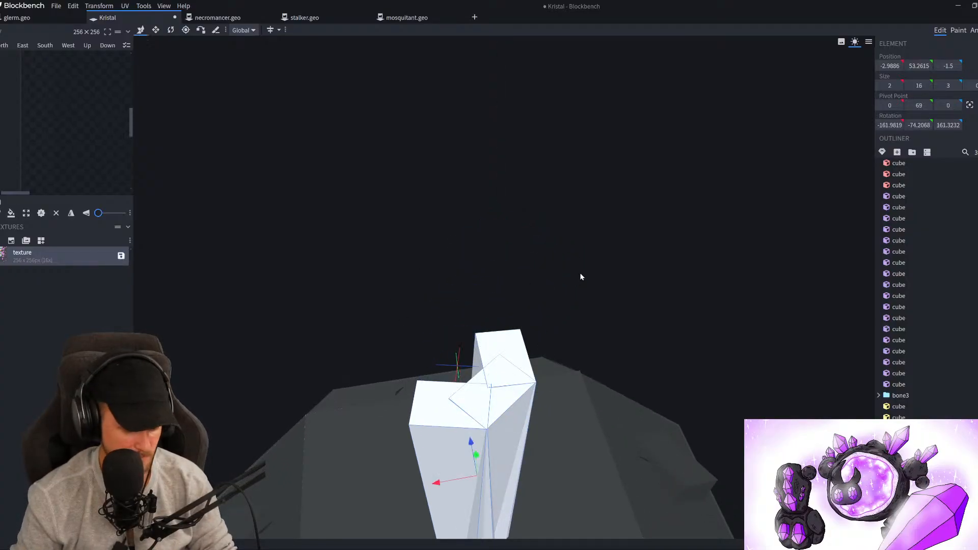
{"action": "left_click_drag", "start_coordinate": [464, 394], "coordinate": [409, 326]}
{"action": "left_click", "coordinate": [497, 338]}
{"action": "left_click_drag", "start_coordinate": [565, 302], "coordinate": [603, 267]}
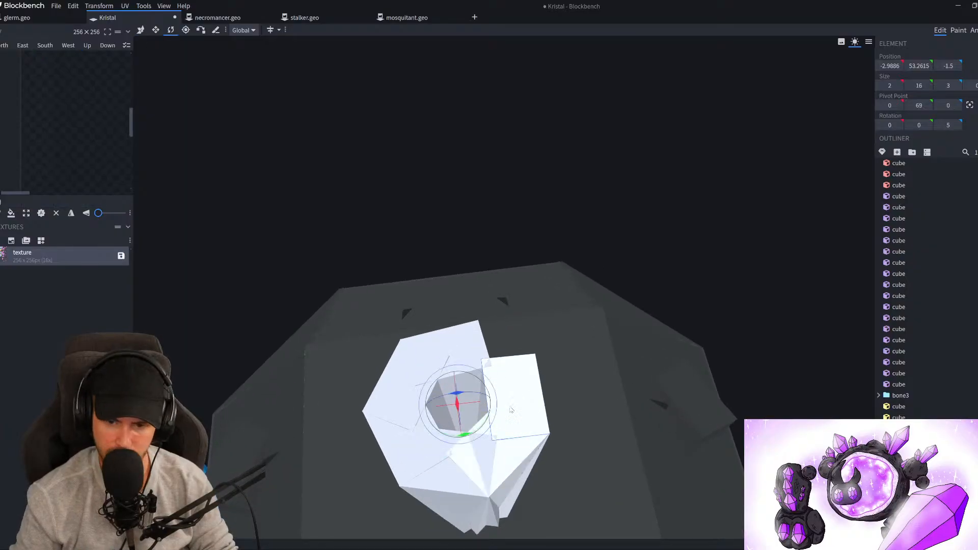
{"action": "left_click_drag", "start_coordinate": [474, 434], "coordinate": [492, 411]}
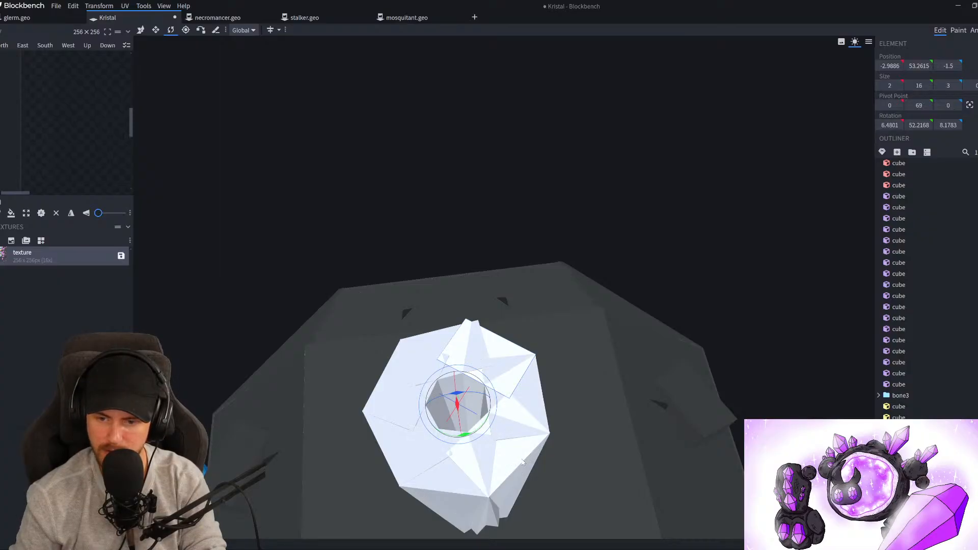
Delete all the rotated ring copies, leaving only the cube with the plain 5° Z tilt
{"action": "key", "text": "Delete"}
{"action": "left_click", "coordinate": [437, 351]}
{"action": "key", "text": "Delete"}
{"action": "left_click", "coordinate": [399, 386]}
{"action": "key", "text": "Delete"}
{"action": "left_click", "coordinate": [421, 443]}
{"action": "key", "text": "Delete"}
{"action": "left_click", "coordinate": [398, 407]}
{"action": "key", "text": "Delete"}
Narrow the remaining tilted cube evenly on both sides to a Z size of 2.8
{"action": "left_click", "coordinate": [502, 432]}
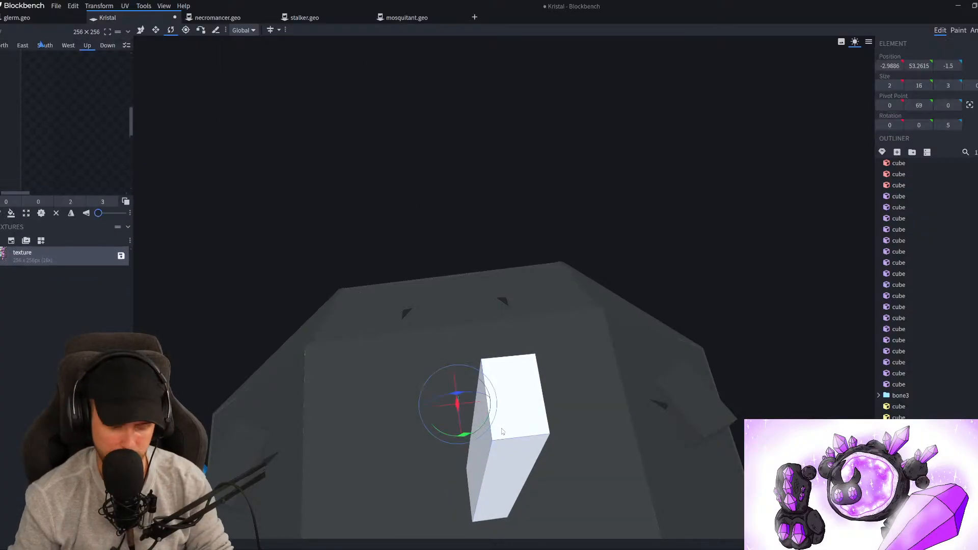
{"action": "key", "text": "v"}
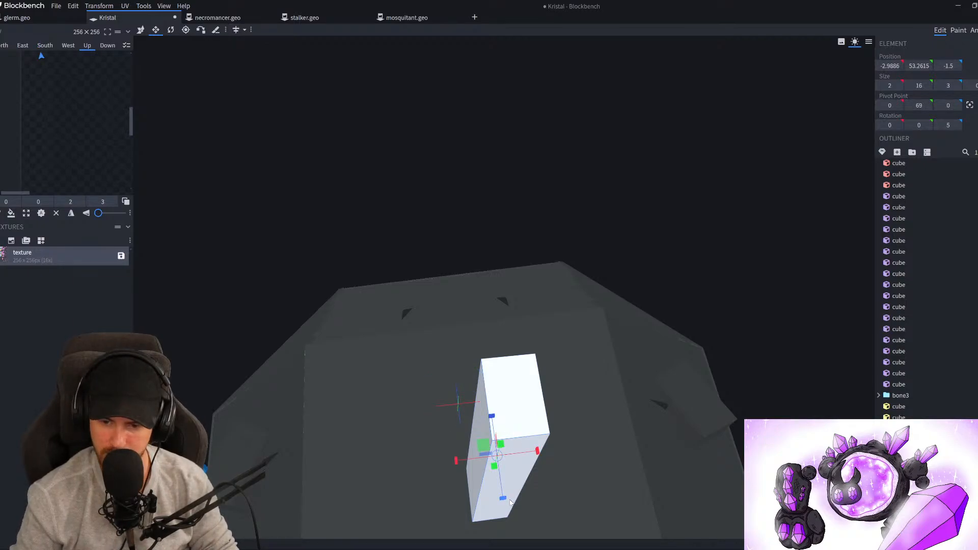
{"action": "left_click_drag", "start_coordinate": [505, 502], "coordinate": [504, 497]}
{"action": "key", "text": "r"}
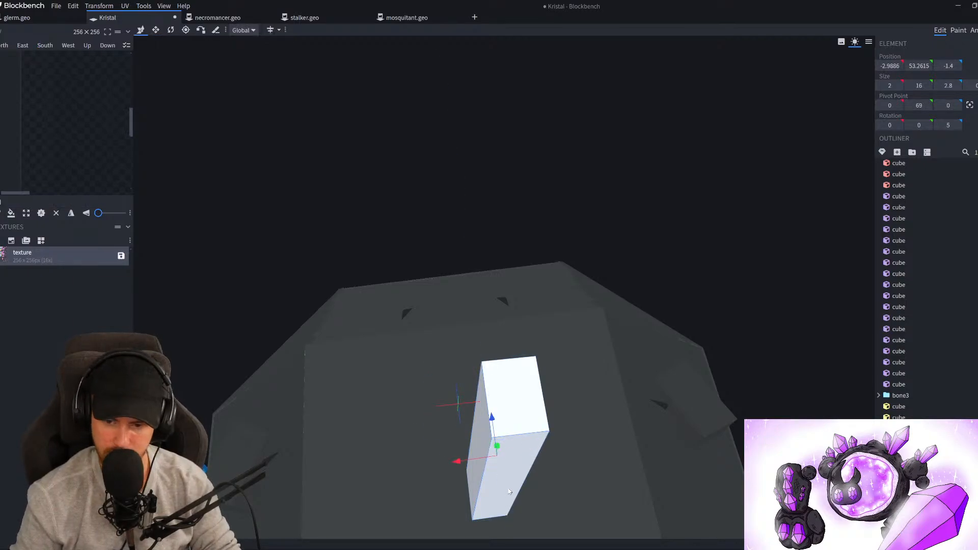
{"action": "left_click_drag", "start_coordinate": [465, 434], "coordinate": [523, 430]}
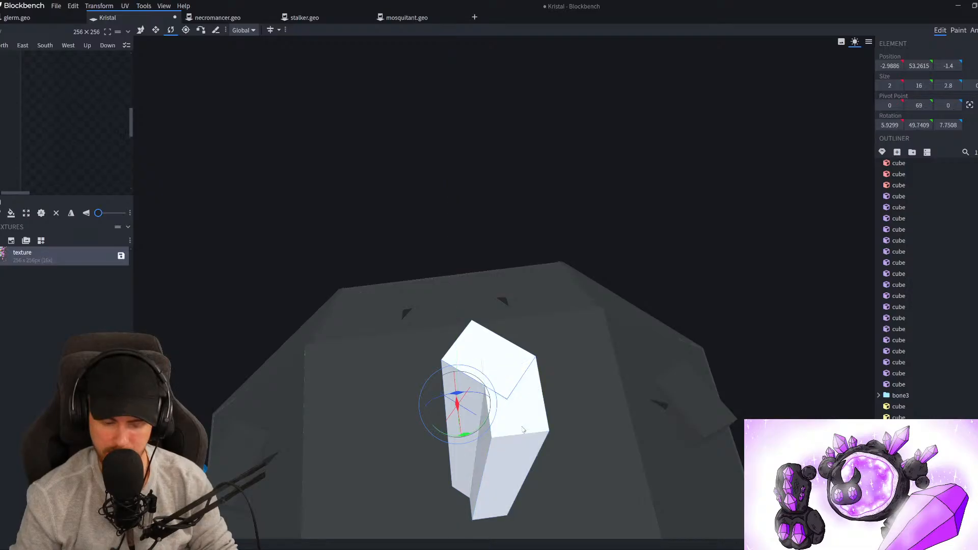
{"action": "key", "text": "ctrl+z"}
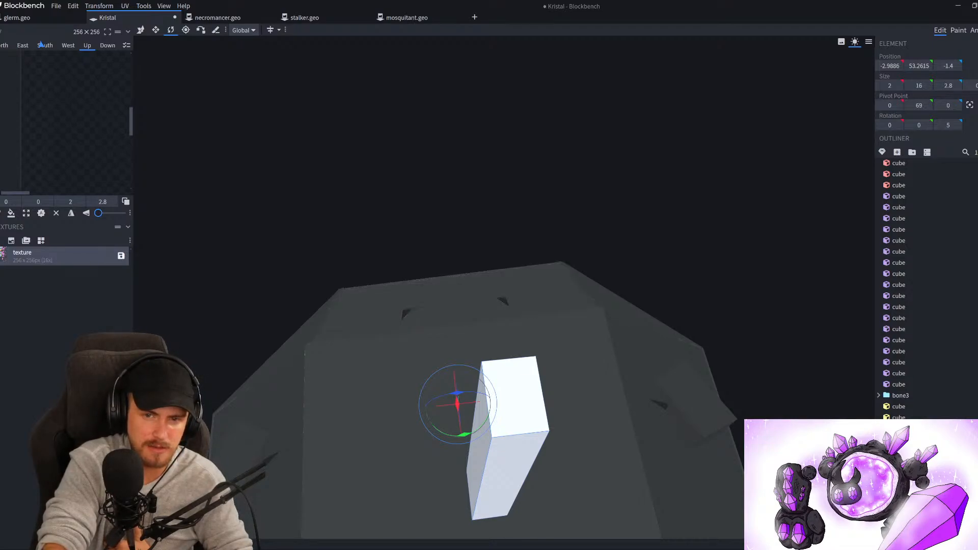
Duplicate the narrowed cube and rotate the copy 45° around the vertical axis through the shared pivot
{"action": "right_click_drag", "start_coordinate": [533, 382], "coordinate": [551, 322]}
{"action": "scroll", "coordinate": [530, 347], "scroll_direction": "up", "scroll_amount": 1}
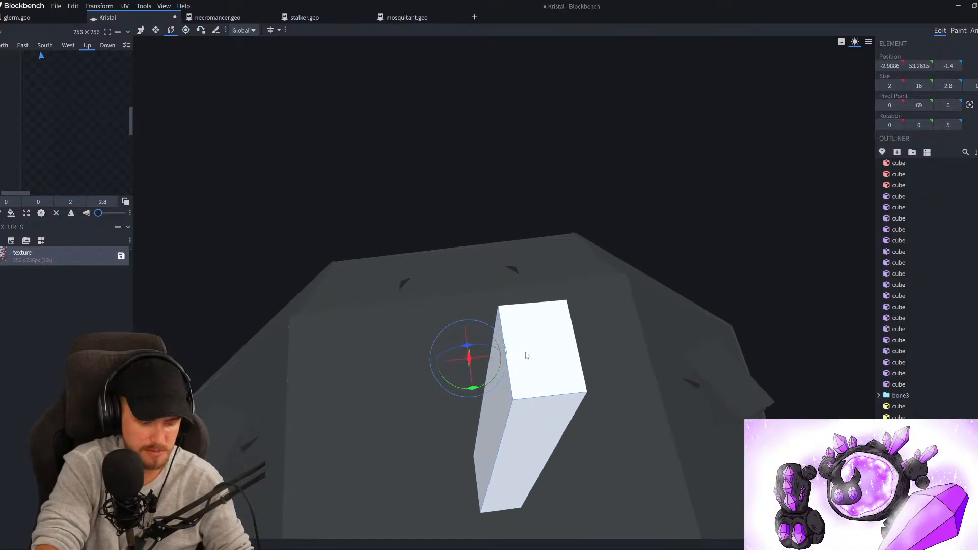
{"action": "key", "text": "v"}
{"action": "key", "text": "r"}
{"action": "left_click_drag", "start_coordinate": [481, 387], "coordinate": [501, 372]}
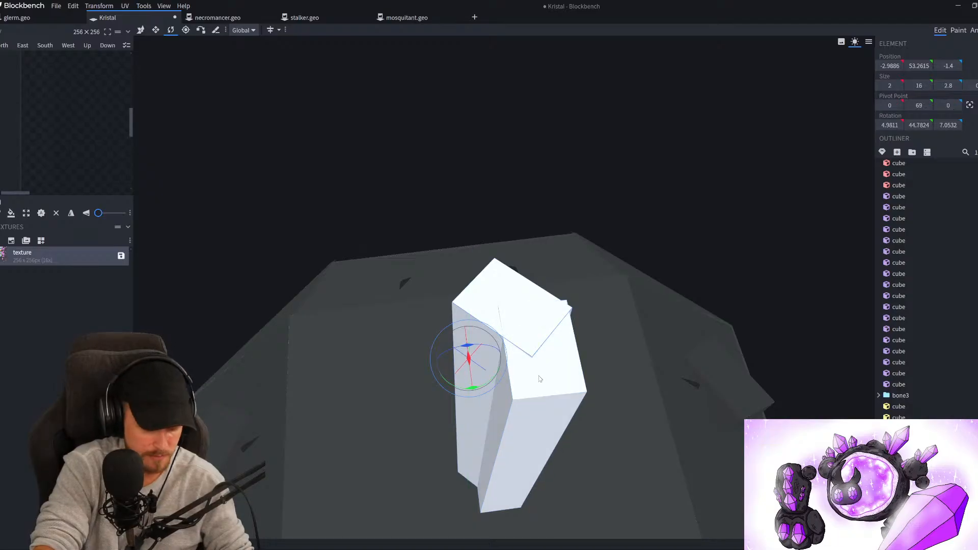
Narrow both cubes evenly on both sides to a Z size of 2.5
{"action": "key", "text": "v"}
{"action": "scroll", "coordinate": [548, 413], "scroll_direction": "up", "scroll_amount": 1}
{"action": "left_click_drag", "start_coordinate": [541, 461], "coordinate": [539, 459], "text": "ctrl+alt"}
{"action": "right_click_drag", "start_coordinate": [539, 460], "coordinate": [492, 455]}
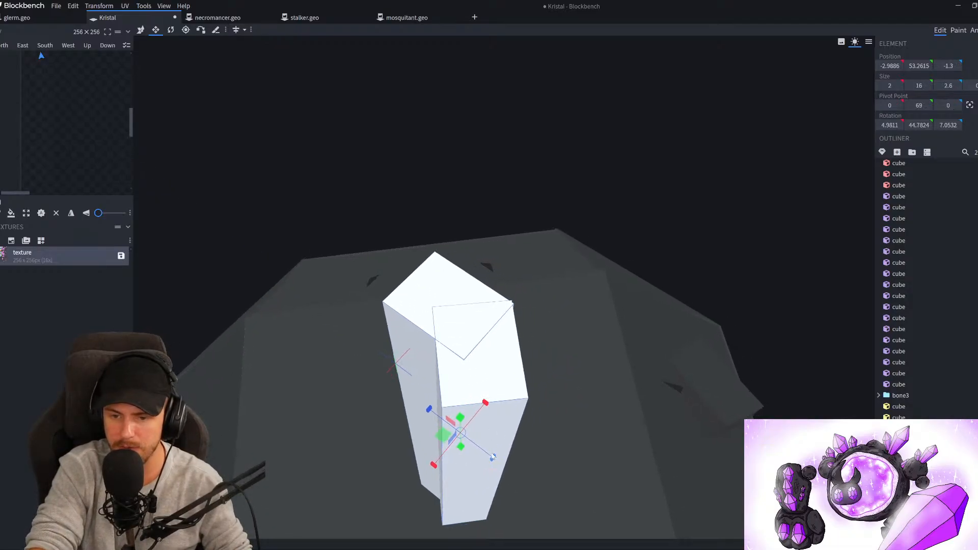
{"action": "mouse_move", "coordinate": [493, 459]}
{"action": "left_mouse_down", "text": "ctrl+alt"}
{"action": "mouse_move", "coordinate": [502, 461]}
{"action": "mouse_move", "coordinate": [491, 455]}
{"action": "left_mouse_up", "text": "ctrl+alt"}
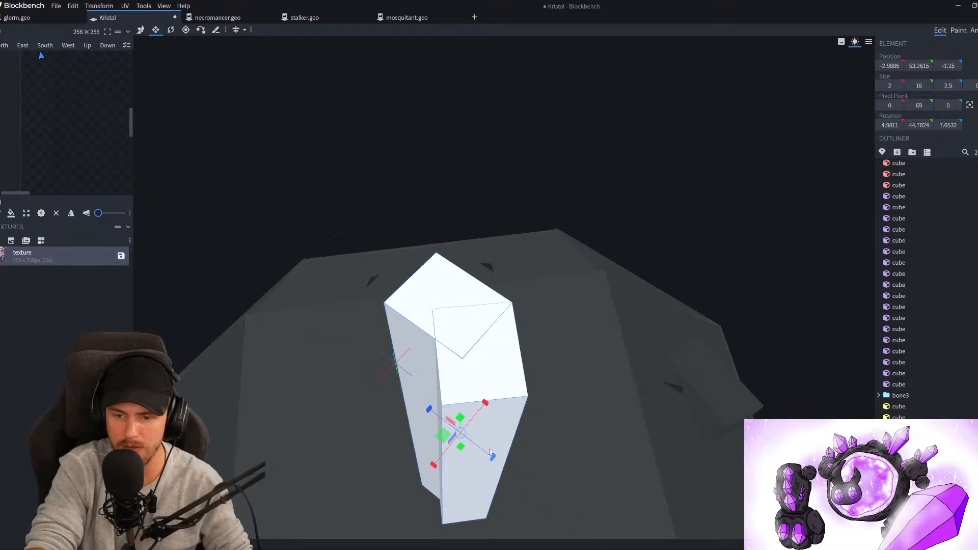
Duplicate the 2.5-wide cubes and rotate the copies around the vertical axis to complete an eight-sided tapered ring
{"action": "left_click", "coordinate": [431, 302]}
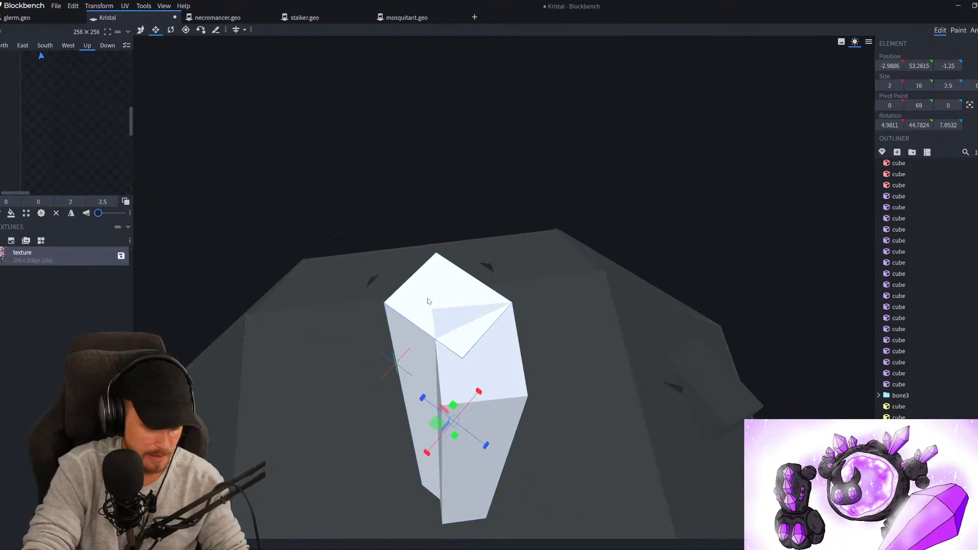
{"action": "key", "text": "r"}
{"action": "left_click_drag", "start_coordinate": [431, 356], "coordinate": [433, 382]}
{"action": "right_click_drag", "start_coordinate": [433, 380], "coordinate": [496, 351]}
{"action": "left_click_drag", "start_coordinate": [516, 339], "coordinate": [540, 329]}
{"action": "key", "text": "v"}
{"action": "key", "text": "r"}
{"action": "key", "text": "v"}
{"action": "key", "text": "r"}
{"action": "key", "text": "ctrl+d"}
{"action": "key", "text": "r"}
{"action": "scroll", "coordinate": [658, 242], "scroll_direction": "down", "scroll_amount": 6}
{"action": "left_click_drag", "start_coordinate": [663, 236], "coordinate": [649, 185]}
{"action": "scroll", "coordinate": [648, 185], "scroll_direction": "down", "scroll_amount": 5}
{"action": "scroll", "coordinate": [927, 285], "scroll_direction": "down", "scroll_amount": 2}
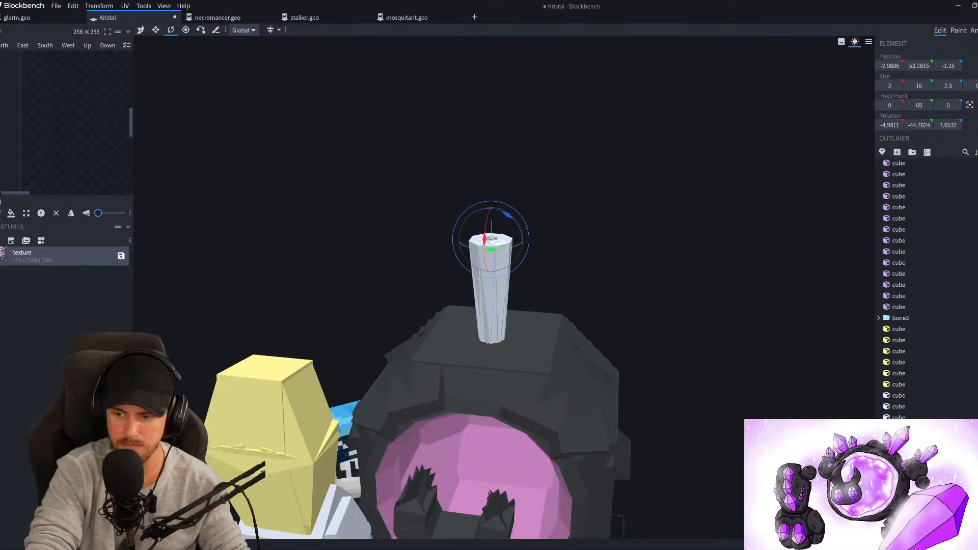
Deselect the cubes and examine the tapered ring above the body from several angles and distances
{"action": "left_click", "coordinate": [733, 337]}
{"action": "left_click_drag", "start_coordinate": [732, 338], "coordinate": [672, 307]}
{"action": "scroll", "coordinate": [730, 271], "scroll_direction": "down", "scroll_amount": 5}
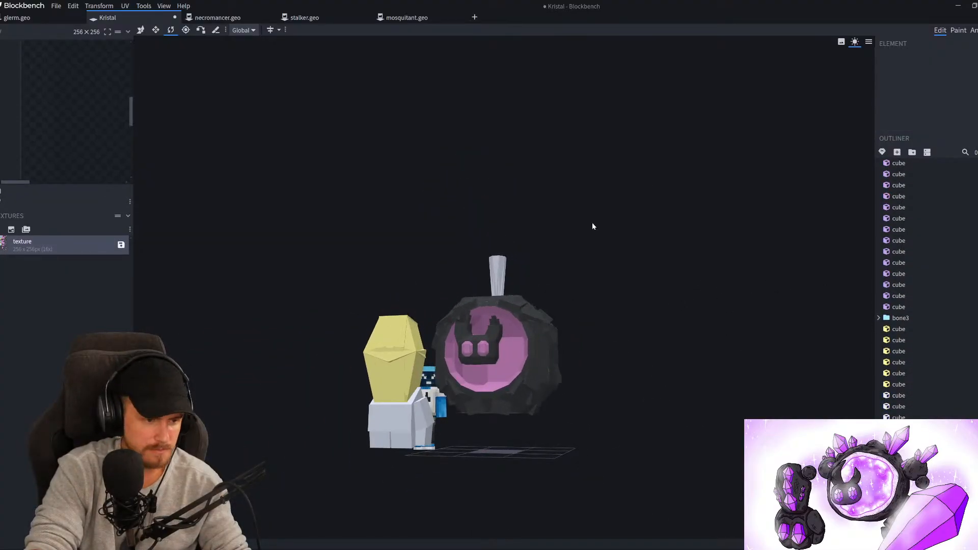
{"action": "scroll", "coordinate": [601, 224], "scroll_direction": "up", "scroll_amount": 10}
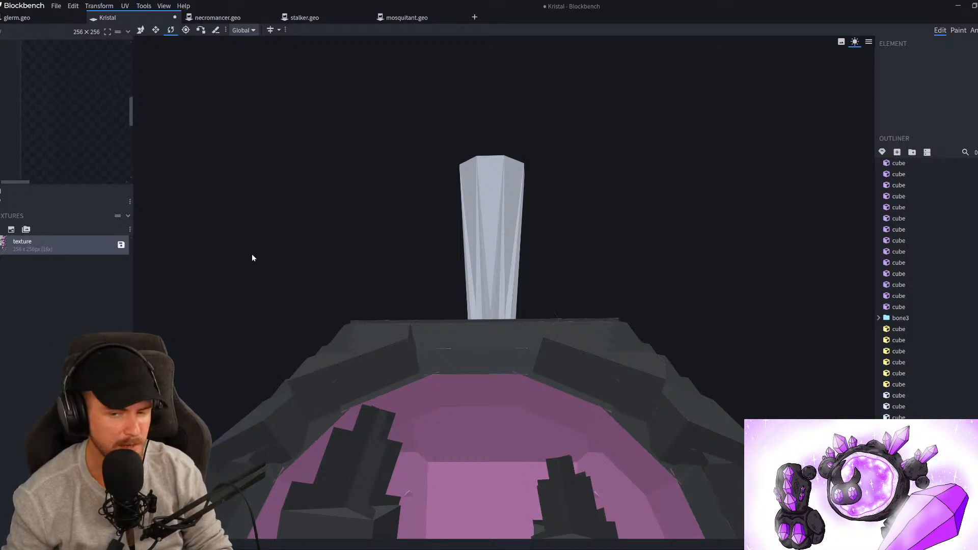
{"action": "right_click_drag", "start_coordinate": [249, 254], "coordinate": [227, 339]}
{"action": "left_click_drag", "start_coordinate": [254, 324], "coordinate": [262, 348]}
{"action": "right_click_drag", "start_coordinate": [262, 348], "coordinate": [275, 375]}
{"action": "scroll", "coordinate": [274, 375], "scroll_direction": "up", "scroll_amount": 2}
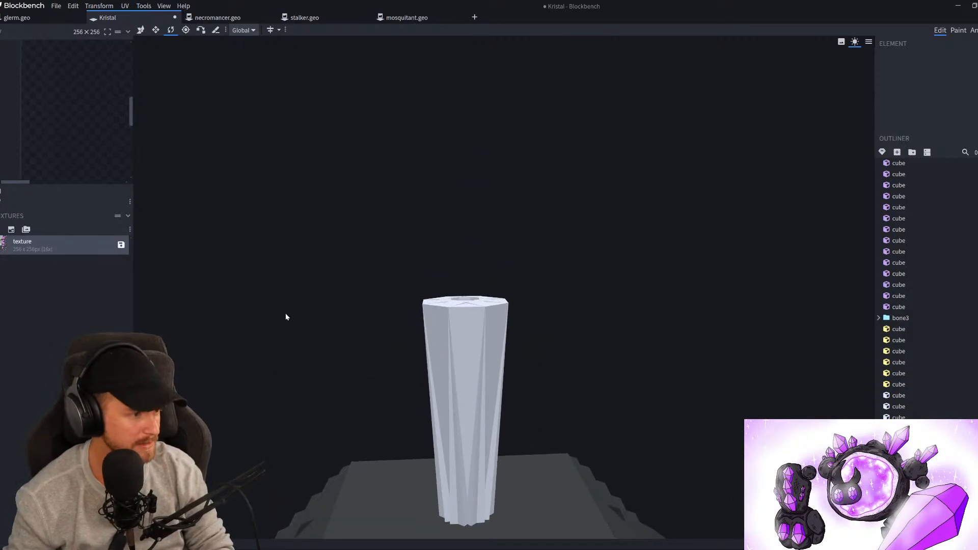
{"action": "scroll", "coordinate": [292, 343], "scroll_direction": "up", "scroll_amount": 3}
{"action": "right_click_drag", "start_coordinate": [354, 372], "coordinate": [324, 336]}
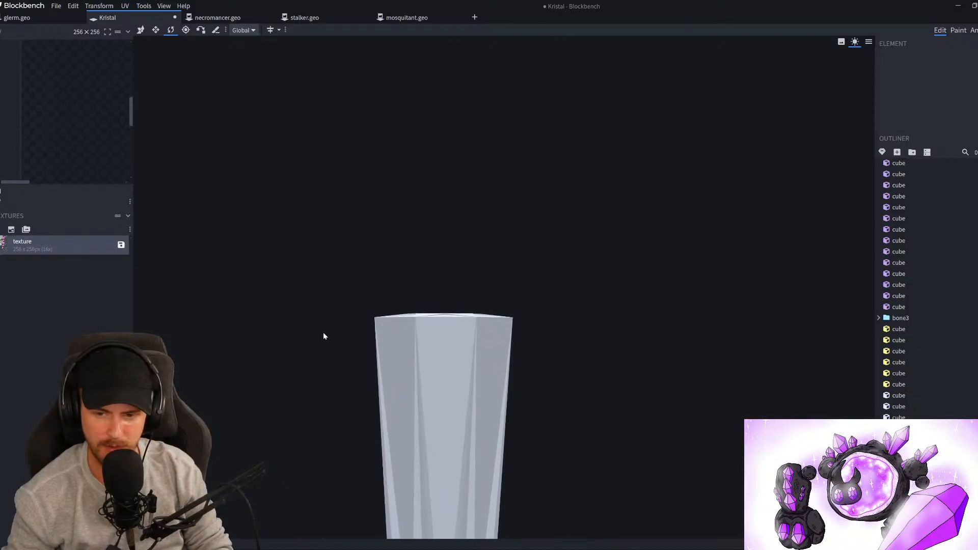
{"action": "left_click_drag", "start_coordinate": [321, 262], "coordinate": [540, 360], "text": "ctrl"}
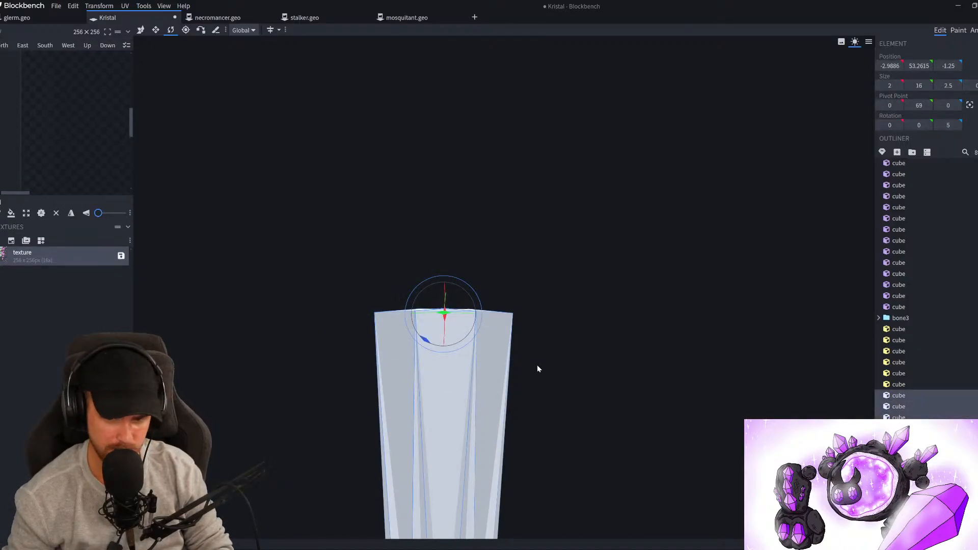
{"action": "key", "text": "v"}
{"action": "left_click", "coordinate": [103, 9]}
{"action": "mouse_move", "coordinate": [134, 41]}
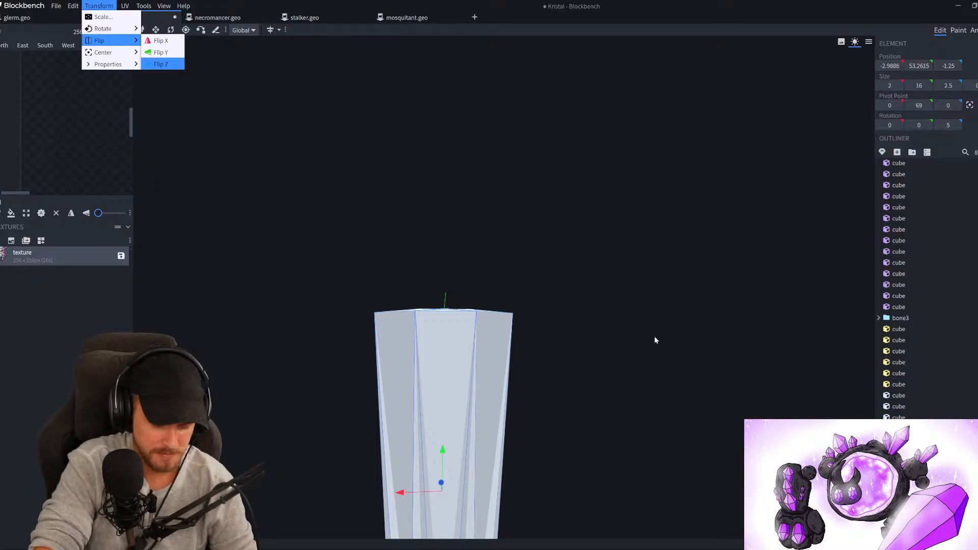
{"action": "mouse_move", "coordinate": [530, 342]}
{"action": "left_mouse_down"}
{"action": "mouse_move", "coordinate": [547, 315]}
{"action": "mouse_move", "coordinate": [547, 348]}
{"action": "left_mouse_up"}
{"action": "scroll", "coordinate": [541, 348], "scroll_direction": "down", "scroll_amount": 6}
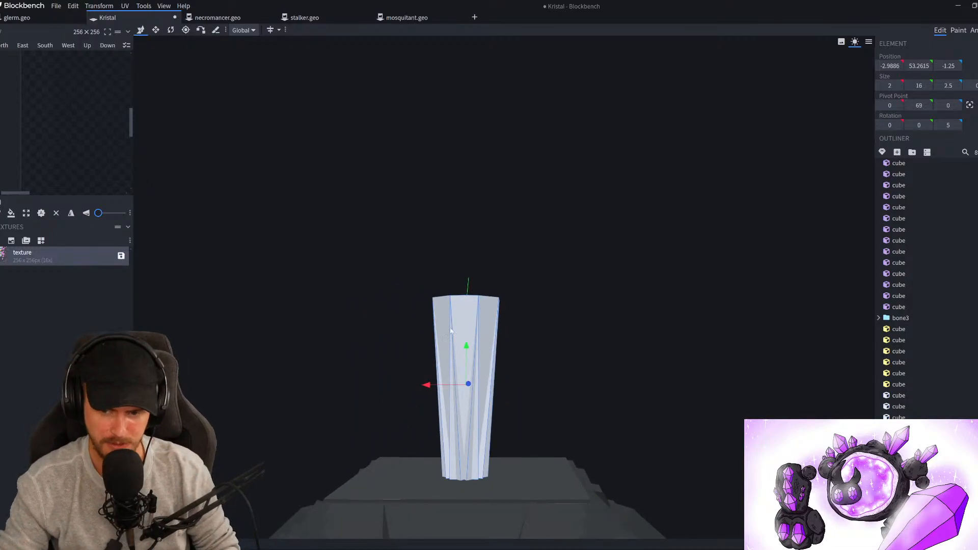
{"action": "left_click_drag", "start_coordinate": [439, 384], "coordinate": [521, 389]}
{"action": "key", "text": "Delete"}
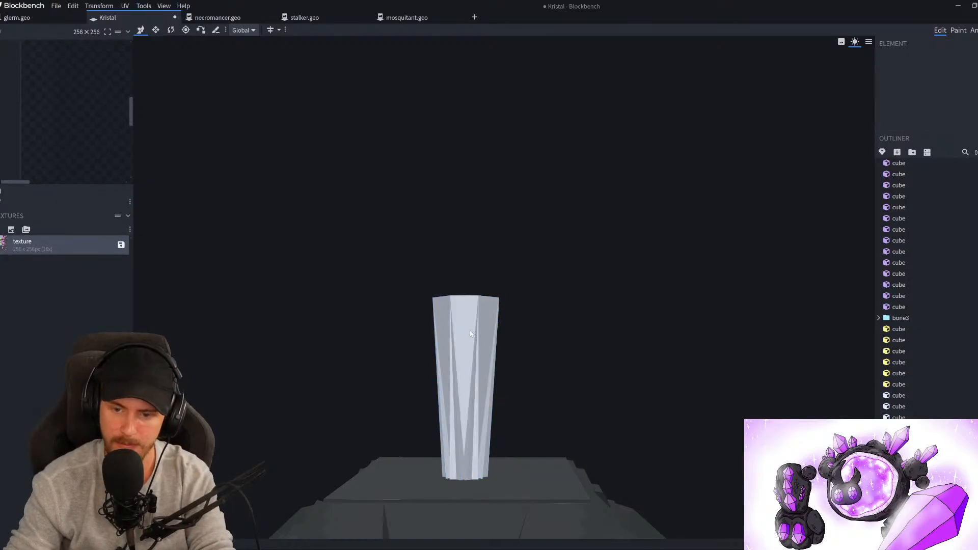
Duplicate one cube of the tapered ring and set the copy's Z rotation to 0
{"action": "scroll", "coordinate": [470, 334], "scroll_direction": "up", "scroll_amount": 5}
{"action": "left_click_drag", "start_coordinate": [509, 316], "coordinate": [589, 310]}
{"action": "scroll", "coordinate": [589, 314], "scroll_direction": "up", "scroll_amount": 2}
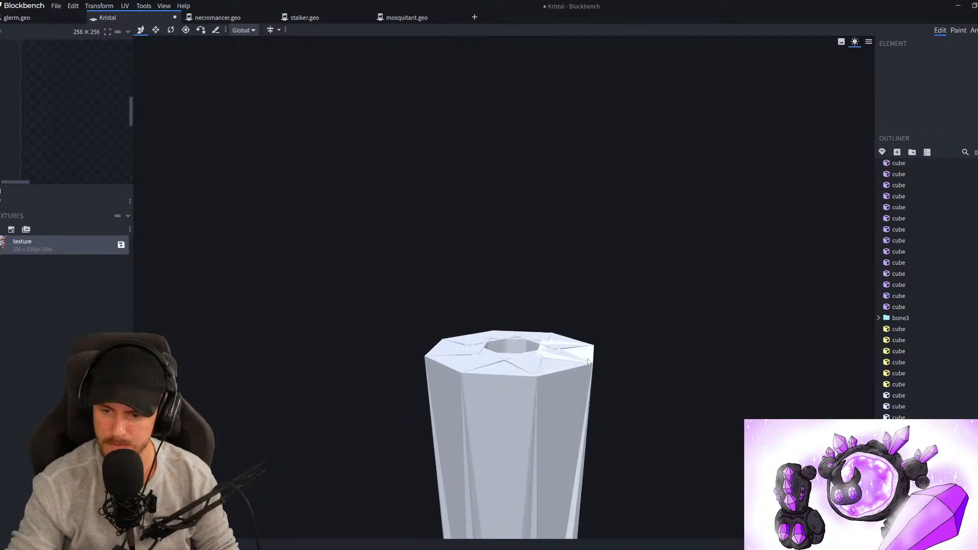
{"action": "left_click", "coordinate": [570, 455]}
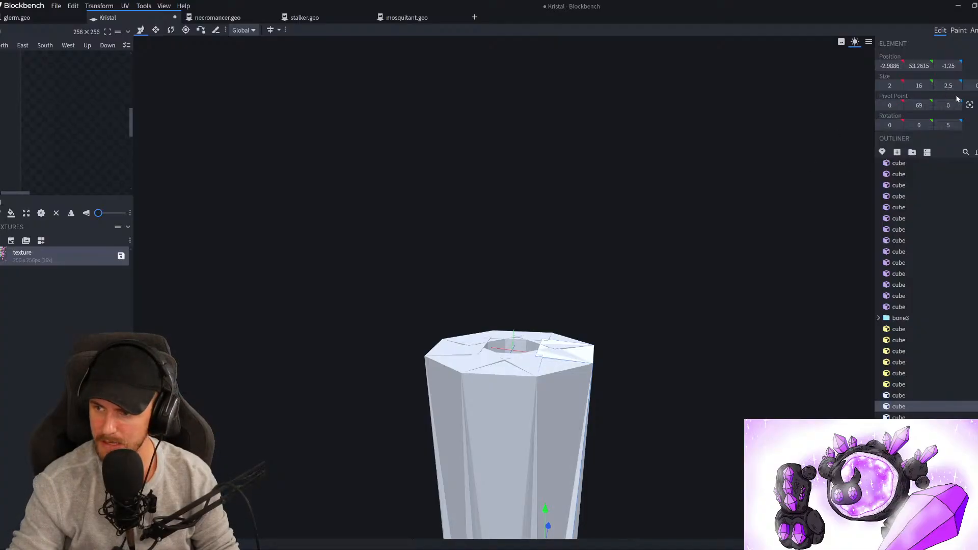
{"action": "left_click", "coordinate": [947, 125]}
{"action": "type", "text": "0"}
{"action": "key", "text": "Return"}
{"action": "scroll", "coordinate": [622, 359], "scroll_direction": "down", "scroll_amount": 3}
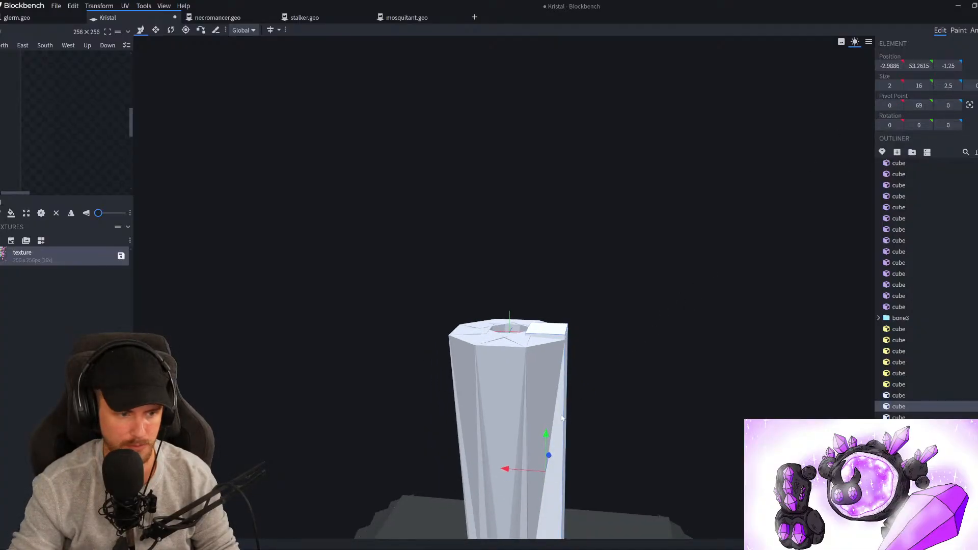
Raise the upright copy onto the ring's upper rim, to a Y position of 68.8615
{"action": "scroll", "coordinate": [562, 418], "scroll_direction": "down", "scroll_amount": 4}
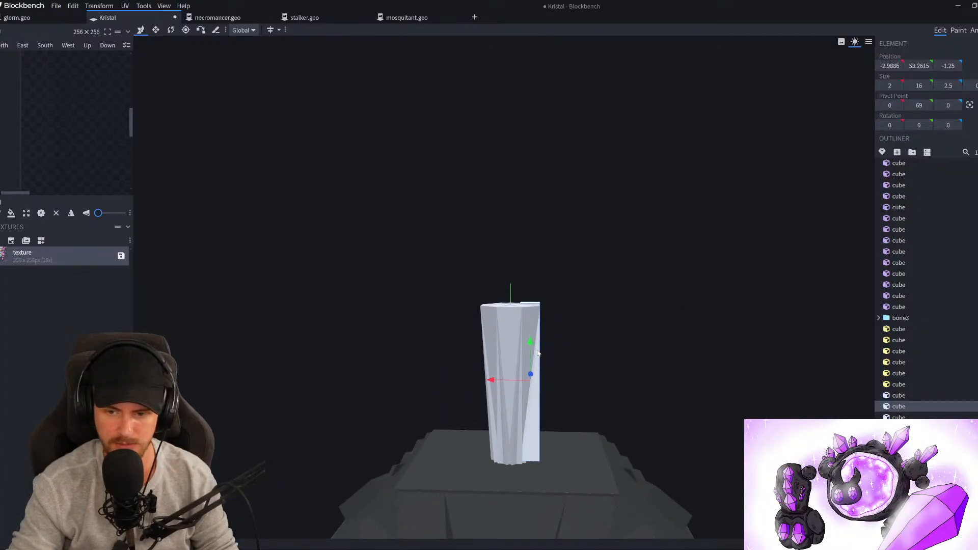
{"action": "left_click_drag", "start_coordinate": [535, 349], "coordinate": [530, 184]}
{"action": "scroll", "coordinate": [630, 404], "scroll_direction": "down", "scroll_amount": 3}
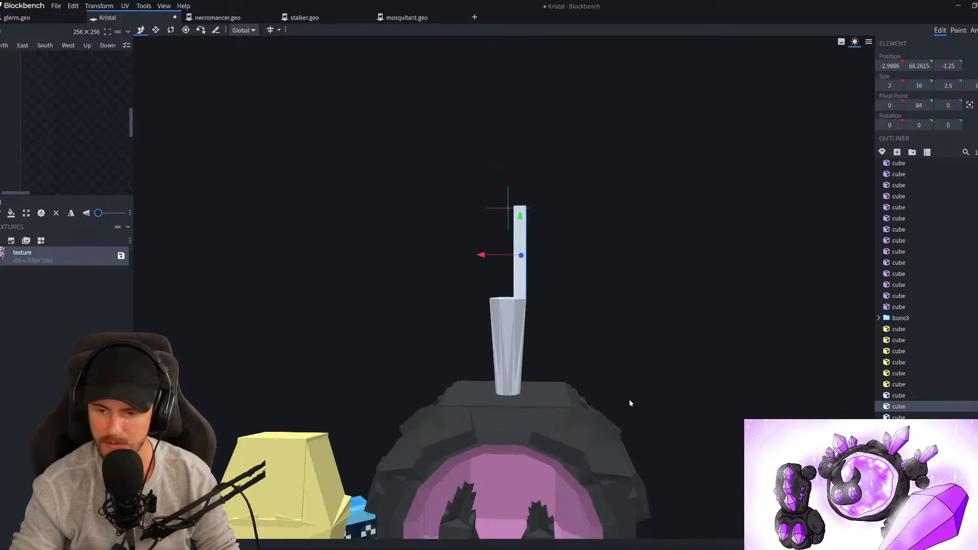
{"action": "scroll", "coordinate": [644, 377], "scroll_direction": "down", "scroll_amount": 3}
{"action": "scroll", "coordinate": [663, 310], "scroll_direction": "up", "scroll_amount": 5}
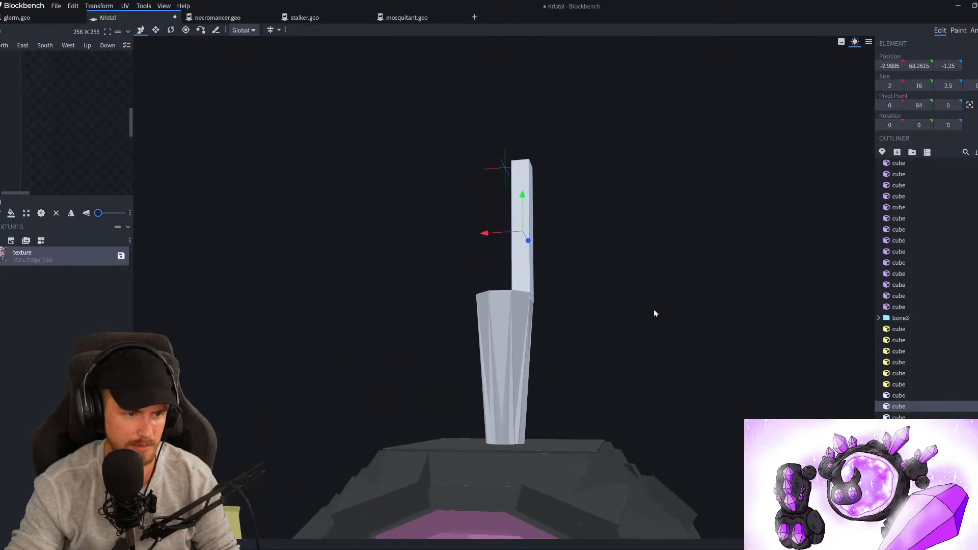
{"action": "scroll", "coordinate": [655, 316], "scroll_direction": "up", "scroll_amount": 5}
{"action": "key", "text": "r"}
{"action": "key", "text": "v"}
{"action": "left_click_drag", "start_coordinate": [510, 174], "coordinate": [519, 162]}
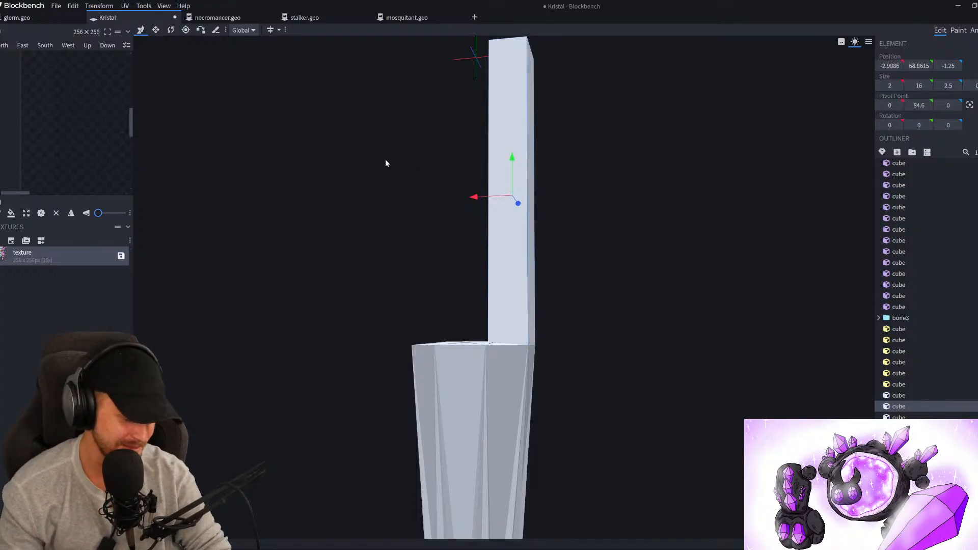
Move the upright cube's pivot point to its lower outer edge at -3, 69, 0
{"action": "key", "text": "p"}
{"action": "left_click_drag", "start_coordinate": [443, 61], "coordinate": [502, 75]}
{"action": "right_click_drag", "start_coordinate": [639, 140], "coordinate": [644, 175]}
{"action": "left_click_drag", "start_coordinate": [526, 53], "coordinate": [559, 352]}
{"action": "right_click_drag", "start_coordinate": [559, 352], "coordinate": [559, 321]}
{"action": "scroll", "coordinate": [570, 350], "scroll_direction": "up", "scroll_amount": 2}
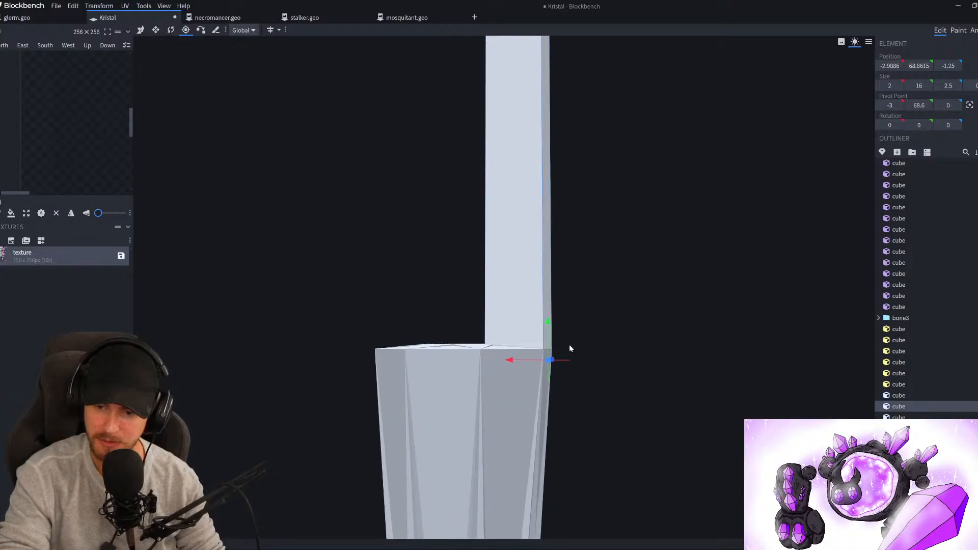
{"action": "left_click_drag", "start_coordinate": [551, 339], "coordinate": [555, 333]}
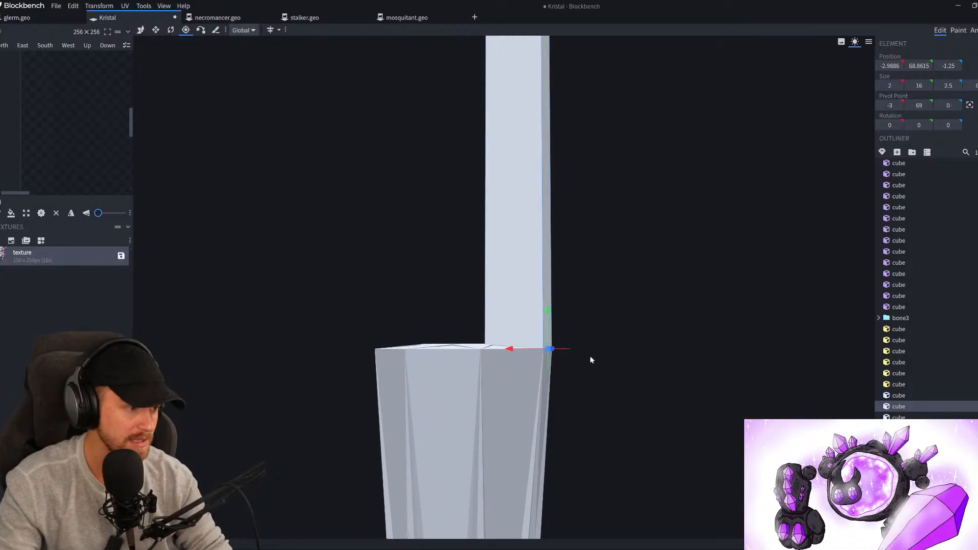
Rotate the upright cube to -20° around the Z axis so it leans inward over the ring
{"action": "key", "text": "r"}
{"action": "left_click_drag", "start_coordinate": [629, 362], "coordinate": [566, 340]}
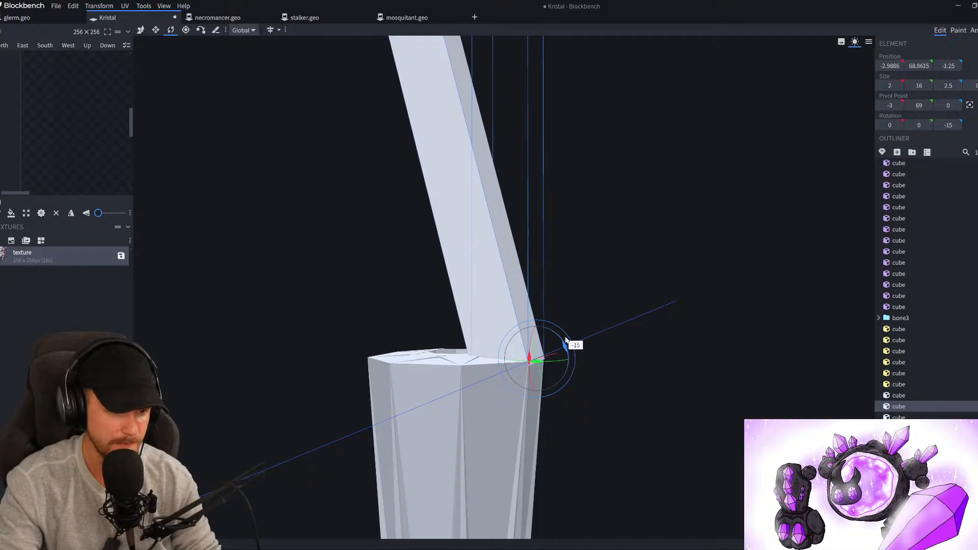
{"action": "scroll", "coordinate": [601, 354], "scroll_direction": "down", "scroll_amount": 2}
{"action": "left_click_drag", "start_coordinate": [557, 351], "coordinate": [558, 345]}
Resize the leaning cube to a flat panel with an X size of 0 and a Y size of 7
{"action": "key", "text": "v"}
{"action": "left_click_drag", "start_coordinate": [444, 184], "coordinate": [551, 326]}
{"action": "mouse_move", "coordinate": [561, 378]}
{"action": "left_mouse_down"}
{"action": "mouse_move", "coordinate": [542, 380]}
{"action": "mouse_move", "coordinate": [556, 374]}
{"action": "left_mouse_up"}
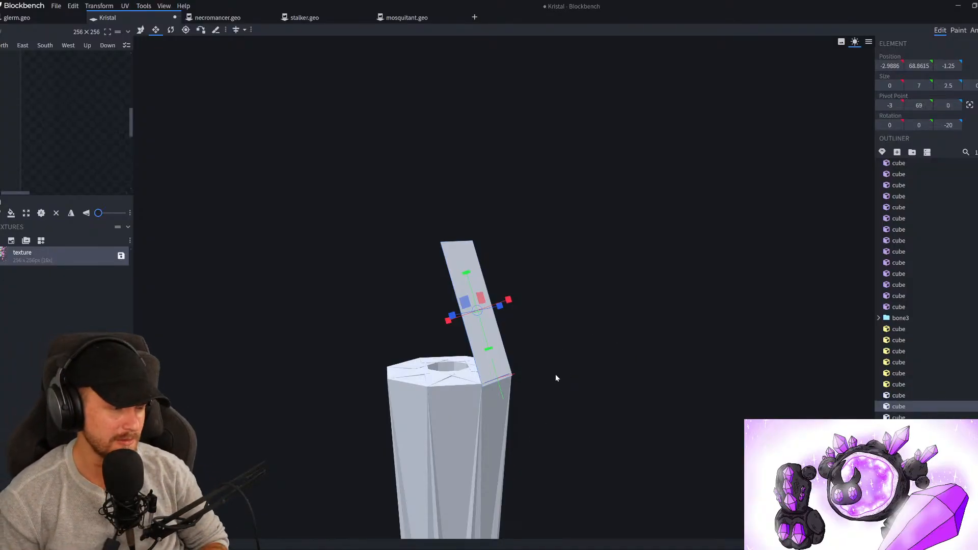
{"action": "left_click_drag", "start_coordinate": [564, 357], "coordinate": [661, 324]}
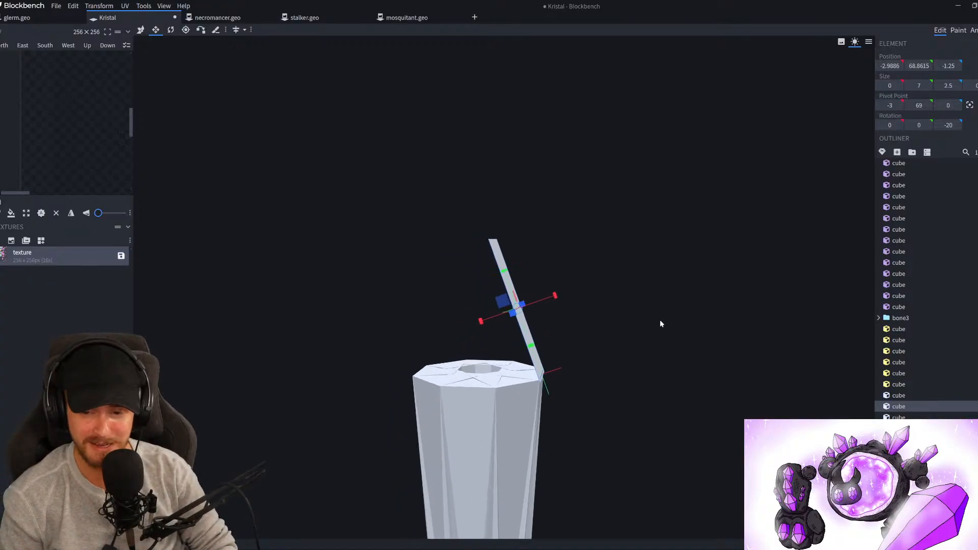
Move the leaning panel's pivot point to the ring's centre at 0, 69, 0
{"action": "scroll", "coordinate": [659, 326], "scroll_direction": "up", "scroll_amount": 3}
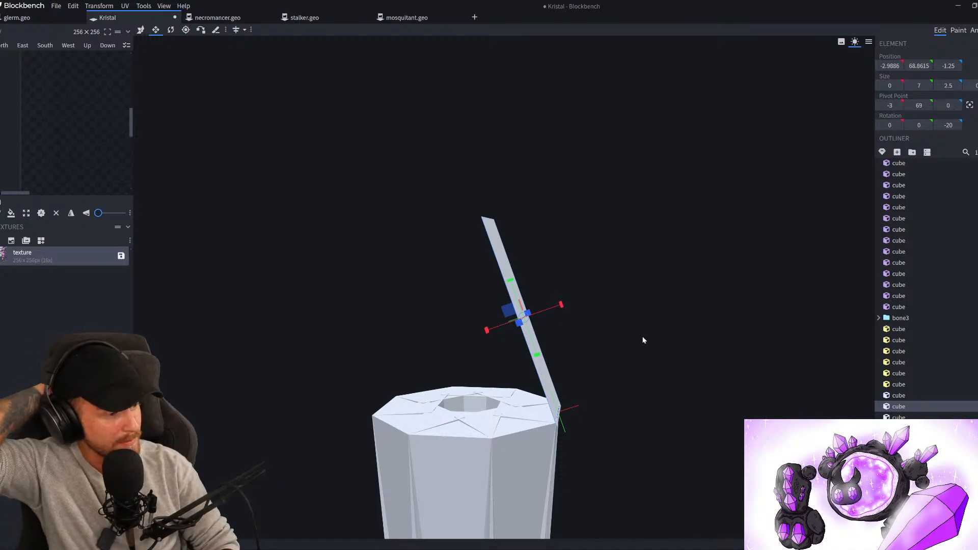
{"action": "mouse_move", "coordinate": [639, 340]}
{"action": "left_mouse_down"}
{"action": "mouse_move", "coordinate": [585, 336]}
{"action": "mouse_move", "coordinate": [614, 323]}
{"action": "mouse_move", "coordinate": [620, 343]}
{"action": "mouse_move", "coordinate": [649, 337]}
{"action": "left_mouse_up"}
{"action": "key", "text": "r"}
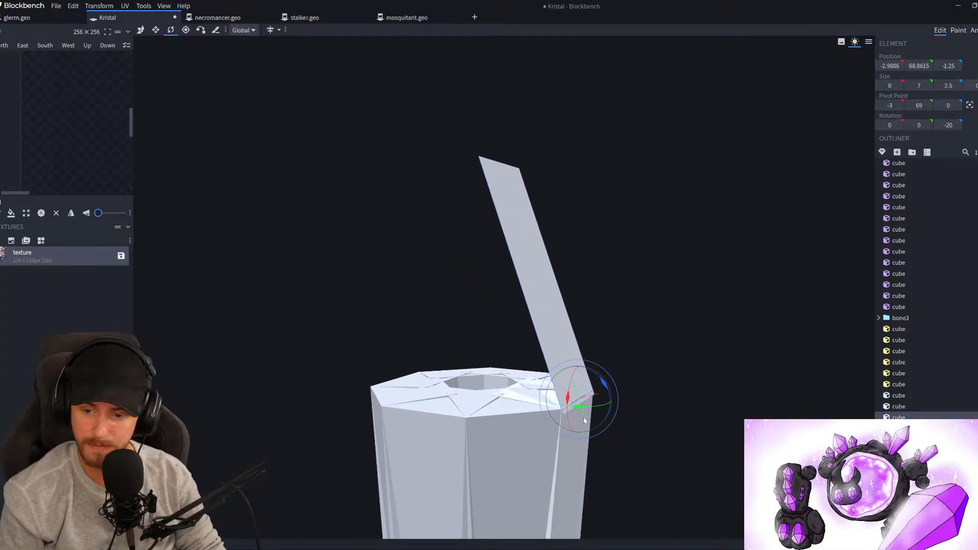
{"action": "left_click", "coordinate": [576, 383]}
{"action": "key", "text": "p"}
{"action": "left_click_drag", "start_coordinate": [543, 395], "coordinate": [444, 390]}
{"action": "left_click_drag", "start_coordinate": [411, 330], "coordinate": [331, 248]}
Try a duplicate of the -20° panel rotated 45° around the ring's vertical axis, and undo the duplication and the pivot change
{"action": "key", "text": "ctrl+d"}
{"action": "key", "text": "r"}
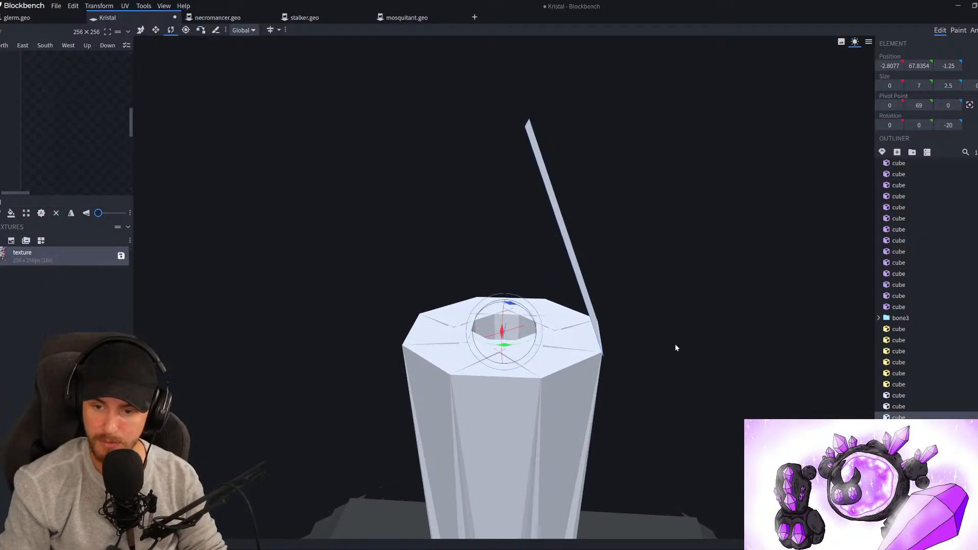
{"action": "left_click_drag", "start_coordinate": [675, 344], "coordinate": [663, 357]}
{"action": "left_click_drag", "start_coordinate": [514, 356], "coordinate": [407, 303]}
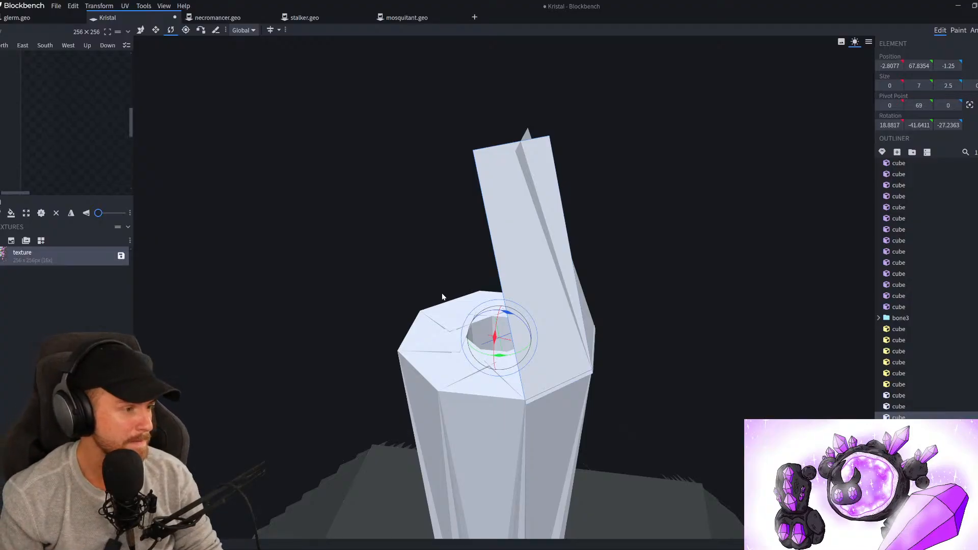
{"action": "scroll", "coordinate": [423, 258], "scroll_direction": "down", "scroll_amount": 5}
{"action": "mouse_move", "coordinate": [423, 258]}
{"action": "left_mouse_down"}
{"action": "mouse_move", "coordinate": [415, 232]}
{"action": "mouse_move", "coordinate": [439, 228]}
{"action": "mouse_move", "coordinate": [423, 256]}
{"action": "left_mouse_up"}
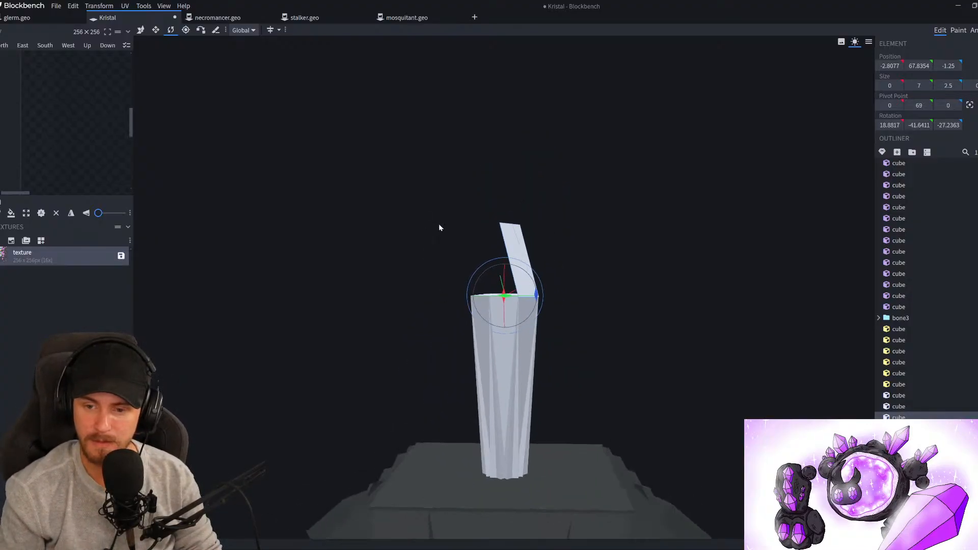
{"action": "scroll", "coordinate": [443, 224], "scroll_direction": "up", "scroll_amount": 3}
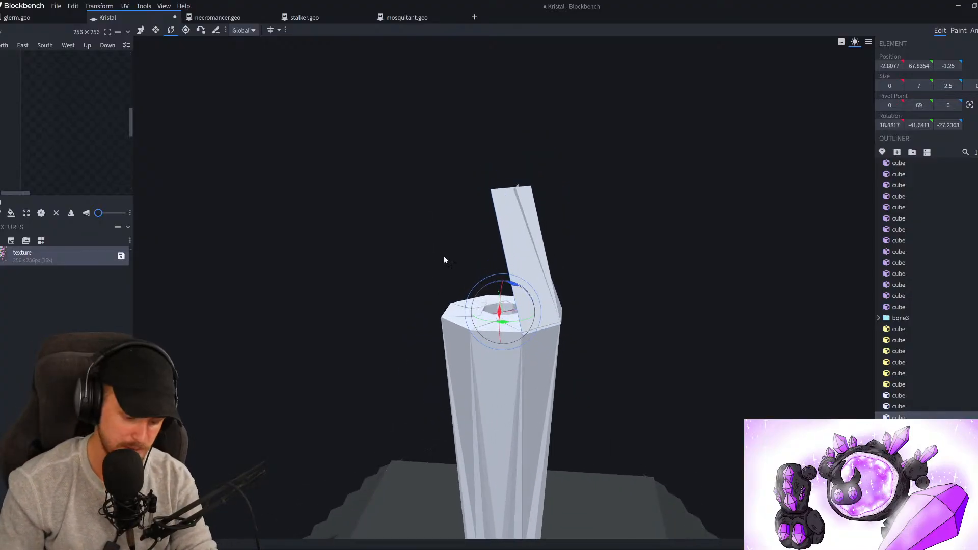
{"action": "key", "text": "ctrl+z"}
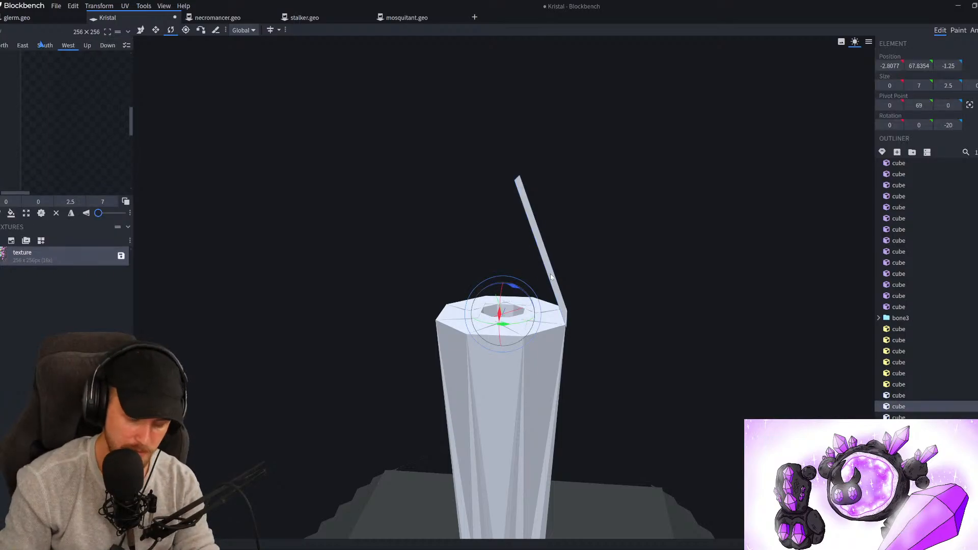
Lean the flat panel further inward by setting its Z rotation to -25°
{"action": "key", "text": "p"}
{"action": "left_click_drag", "start_coordinate": [466, 313], "coordinate": [643, 292]}
{"action": "scroll", "coordinate": [597, 336], "scroll_direction": "up", "scroll_amount": 2}
{"action": "key", "text": "r"}
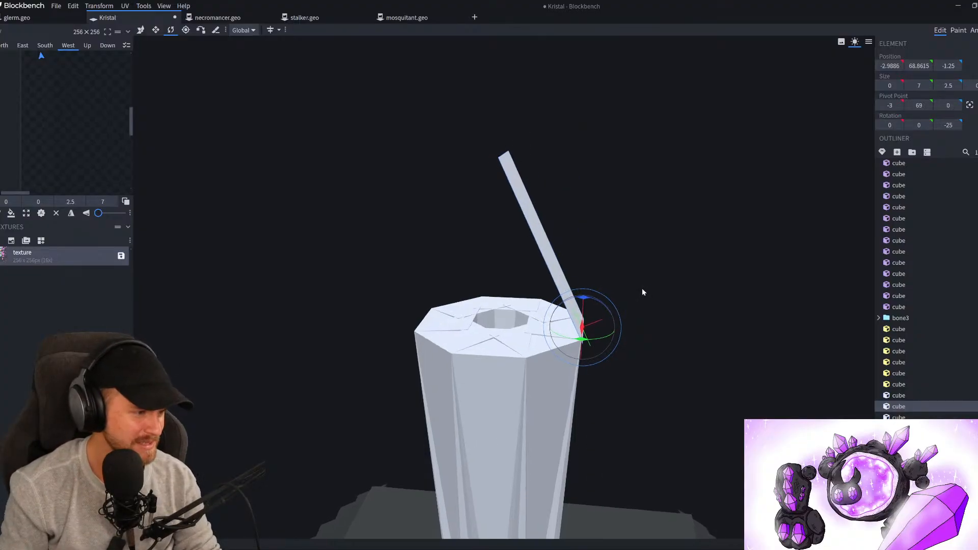
{"action": "scroll", "coordinate": [634, 302], "scroll_direction": "up", "scroll_amount": 2}
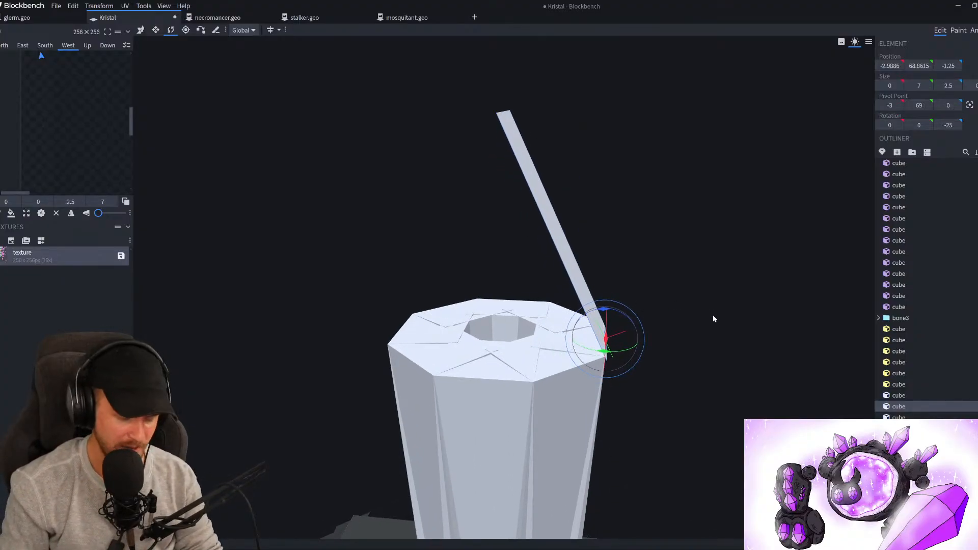
{"action": "key", "text": "ctrl+d"}
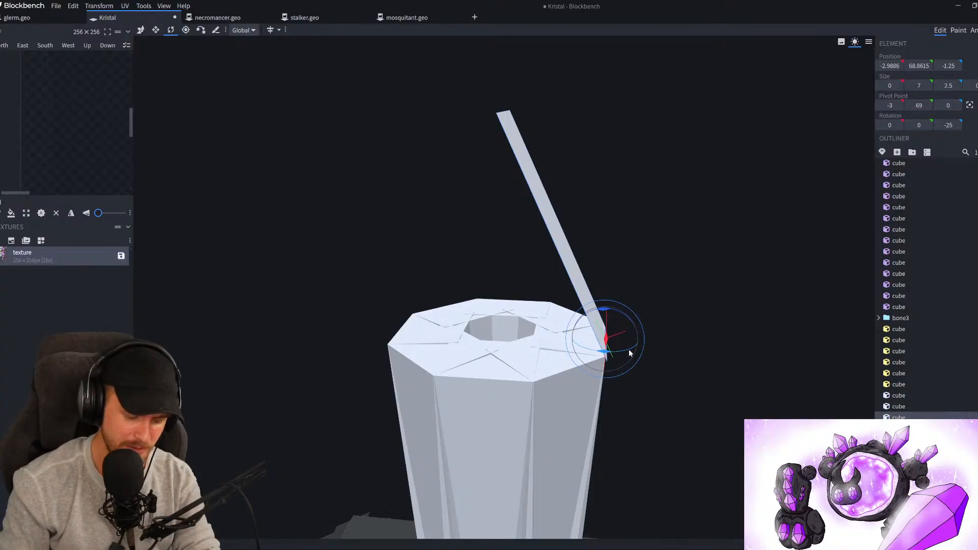
{"action": "left_click", "coordinate": [593, 309]}
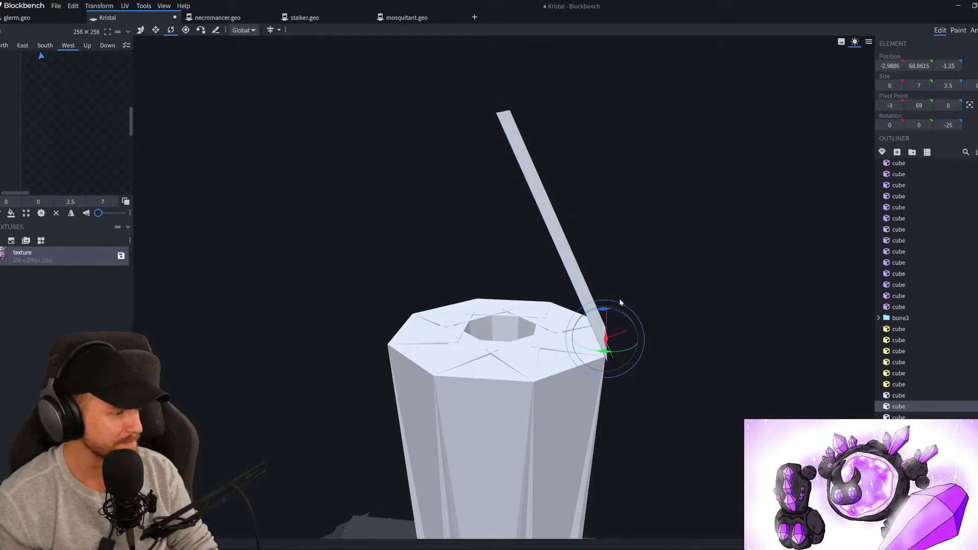
{"action": "mouse_move", "coordinate": [643, 274]}
{"action": "left_mouse_down"}
{"action": "mouse_move", "coordinate": [657, 251]}
{"action": "mouse_move", "coordinate": [617, 251]}
{"action": "mouse_move", "coordinate": [643, 248]}
{"action": "mouse_move", "coordinate": [662, 270]}
{"action": "mouse_move", "coordinate": [643, 281]}
{"action": "left_mouse_up"}
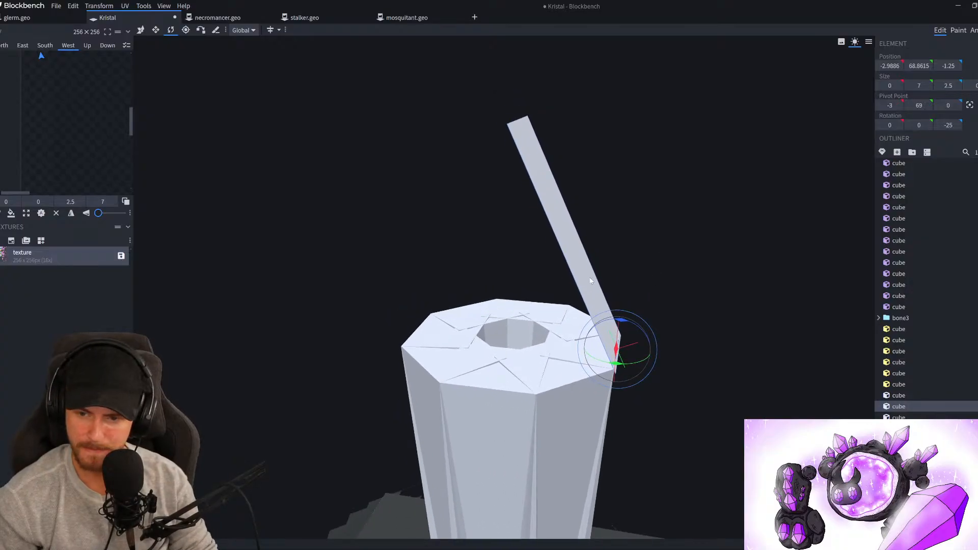
{"action": "left_click", "coordinate": [960, 459]}
{"action": "left_click", "coordinate": [976, 407]}
{"action": "left_click", "coordinate": [976, 406]}
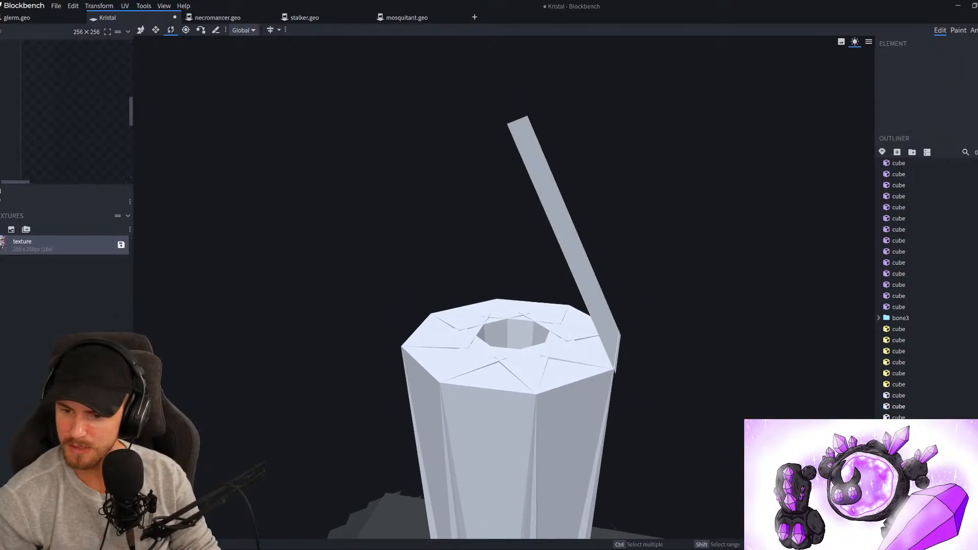
{"action": "left_click", "coordinate": [595, 304]}
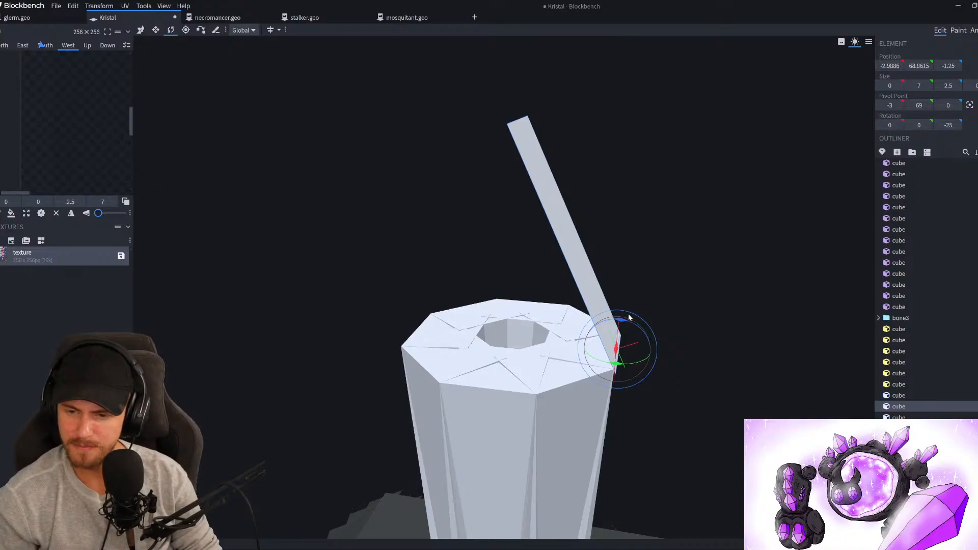
{"action": "right_click_drag", "start_coordinate": [628, 314], "coordinate": [634, 300]}
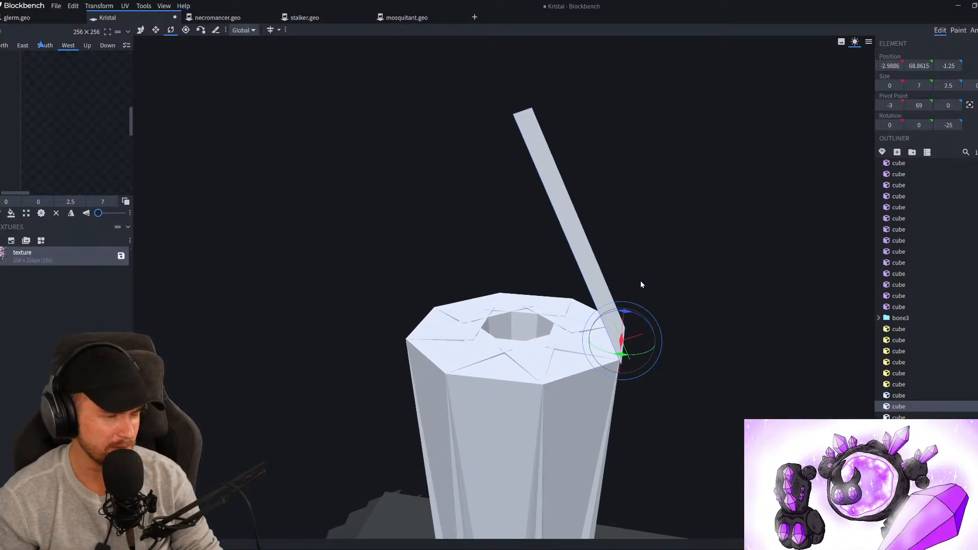
{"action": "mouse_move", "coordinate": [645, 279]}
{"action": "left_mouse_down"}
{"action": "mouse_move", "coordinate": [638, 302]}
{"action": "mouse_move", "coordinate": [651, 289]}
{"action": "left_mouse_up"}
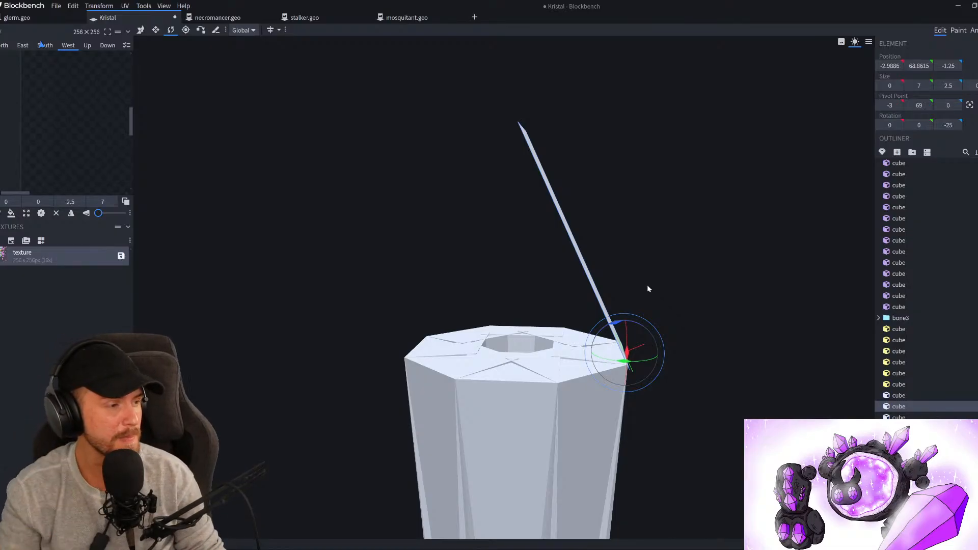
{"action": "left_click_drag", "start_coordinate": [624, 302], "coordinate": [636, 299]}
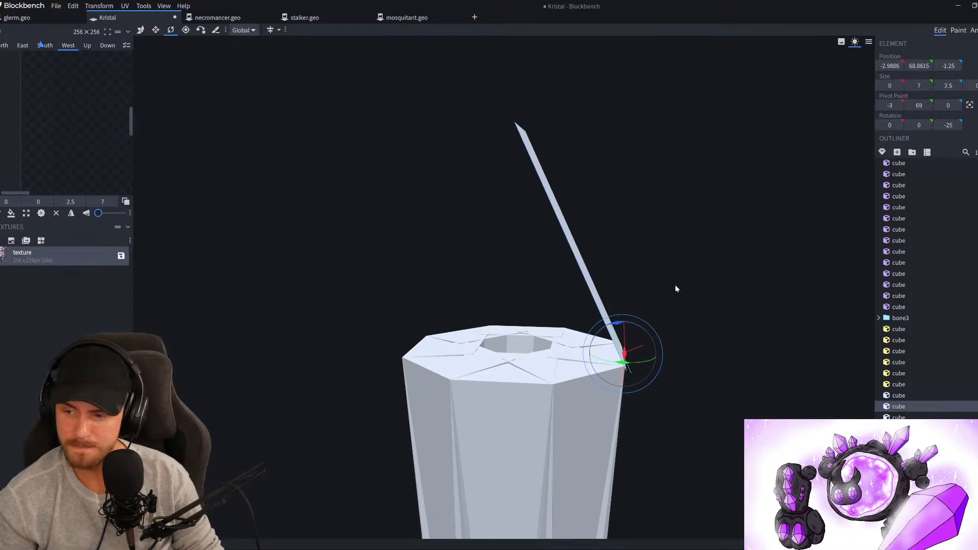
Set the panel's Z rotation to -27.5° and move its pivot point to the ring's centre at 0, 69, 0
{"action": "left_click_drag", "start_coordinate": [771, 327], "coordinate": [501, 363]}
{"action": "key", "text": "p"}
{"action": "left_click_drag", "start_coordinate": [694, 352], "coordinate": [722, 388]}
Duplicate the leaning panel and rotate the copy 45° around the ring's vertical axis onto the adjacent side
{"action": "key", "text": "r"}
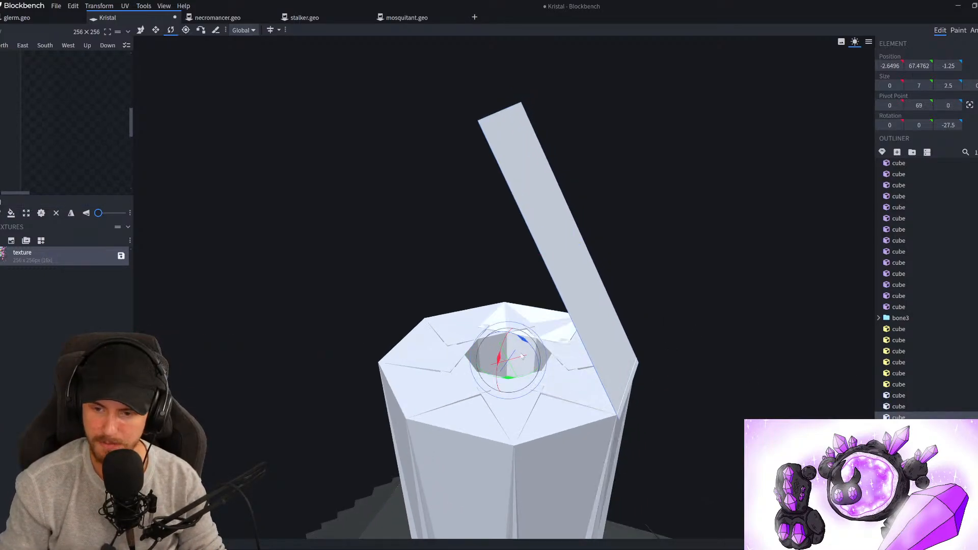
{"action": "left_click_drag", "start_coordinate": [517, 377], "coordinate": [515, 362]}
{"action": "scroll", "coordinate": [631, 310], "scroll_direction": "down", "scroll_amount": 3}
{"action": "scroll", "coordinate": [590, 429], "scroll_direction": "down", "scroll_amount": 6}
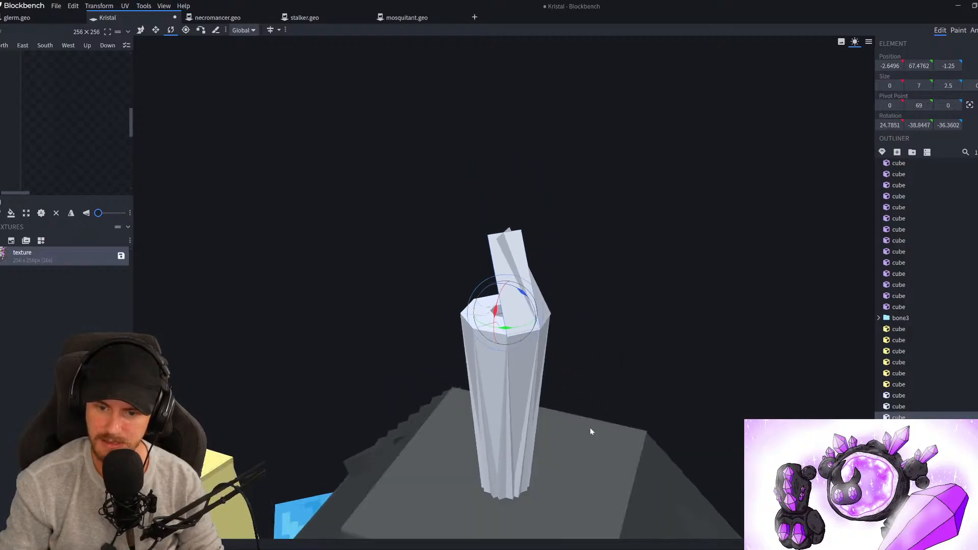
{"action": "scroll", "coordinate": [659, 286], "scroll_direction": "up", "scroll_amount": 5}
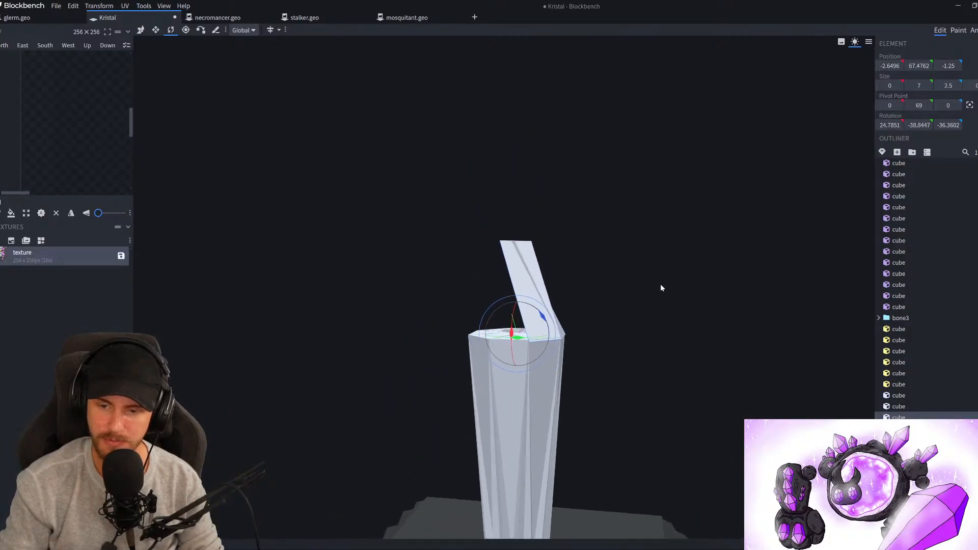
Duplicate both leaning panels together and rotate the copies 90° around the ring's vertical axis
{"action": "left_click_drag", "start_coordinate": [657, 282], "coordinate": [656, 354]}
{"action": "left_click", "coordinate": [544, 292], "text": "ctrl"}
{"action": "key", "text": "ctrl+d"}
{"action": "key", "text": "r"}
{"action": "left_click_drag", "start_coordinate": [524, 397], "coordinate": [469, 384]}
{"action": "left_click_drag", "start_coordinate": [368, 357], "coordinate": [407, 344]}
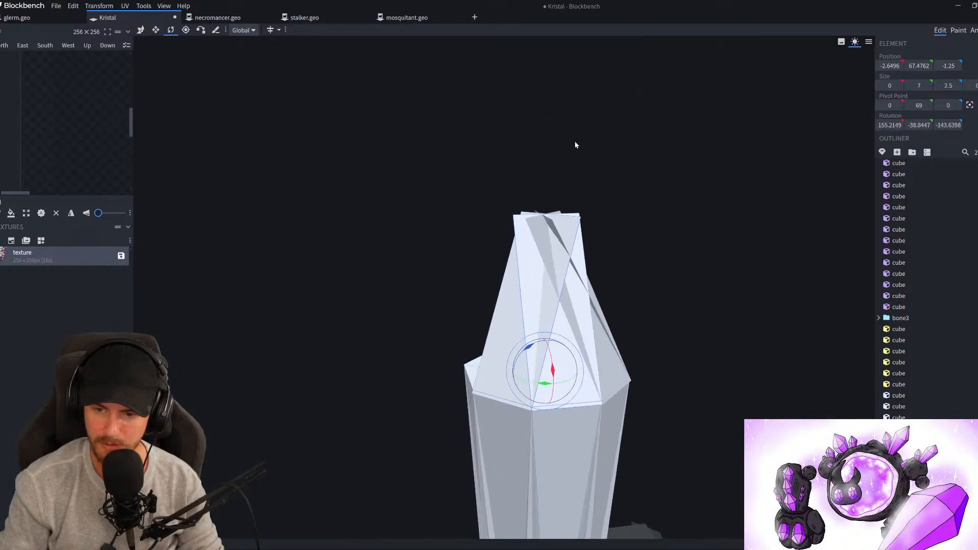
{"action": "left_click_drag", "start_coordinate": [464, 249], "coordinate": [518, 273]}
{"action": "left_click_drag", "start_coordinate": [675, 299], "coordinate": [605, 288]}
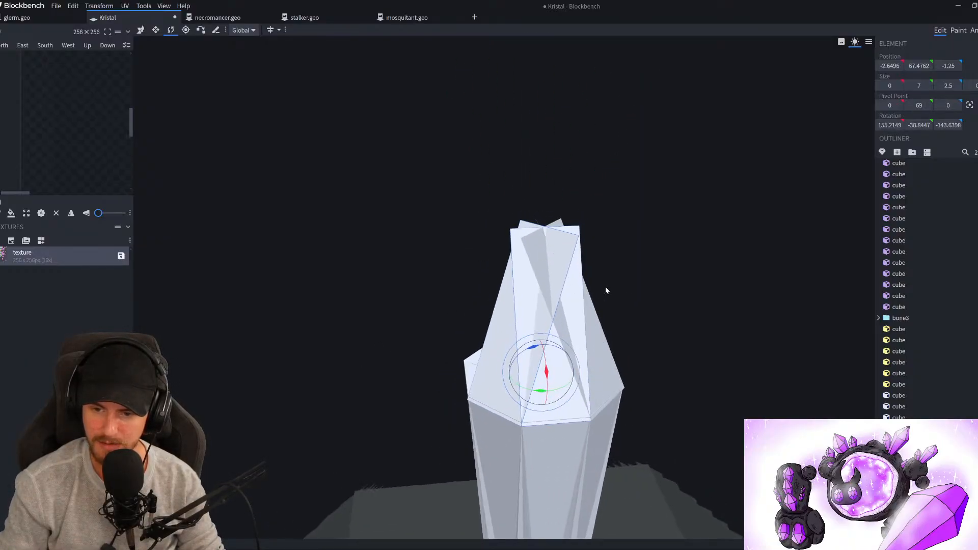
Duplicate the four leaning panels and rotate the copies 180° around the vertical axis to close the eight-sided tip
{"action": "left_click_drag", "start_coordinate": [302, 340], "coordinate": [420, 334]}
{"action": "key", "text": "v"}
{"action": "key", "text": "r"}
{"action": "left_click_drag", "start_coordinate": [550, 383], "coordinate": [264, 278]}
{"action": "scroll", "coordinate": [372, 275], "scroll_direction": "down", "scroll_amount": 8}
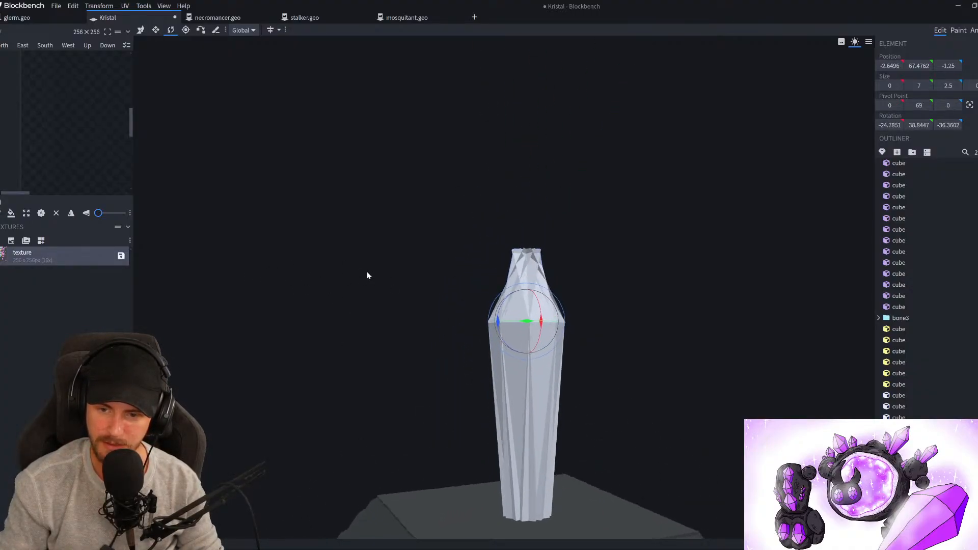
{"action": "scroll", "coordinate": [375, 291], "scroll_direction": "down", "scroll_amount": 3}
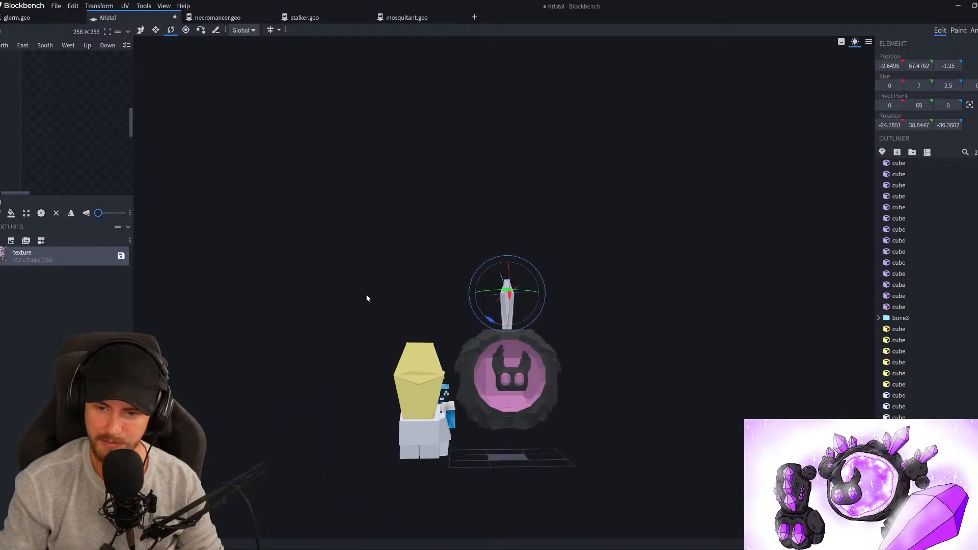
{"action": "scroll", "coordinate": [372, 293], "scroll_direction": "up", "scroll_amount": 10}
{"action": "scroll", "coordinate": [436, 282], "scroll_direction": "up", "scroll_amount": 4}
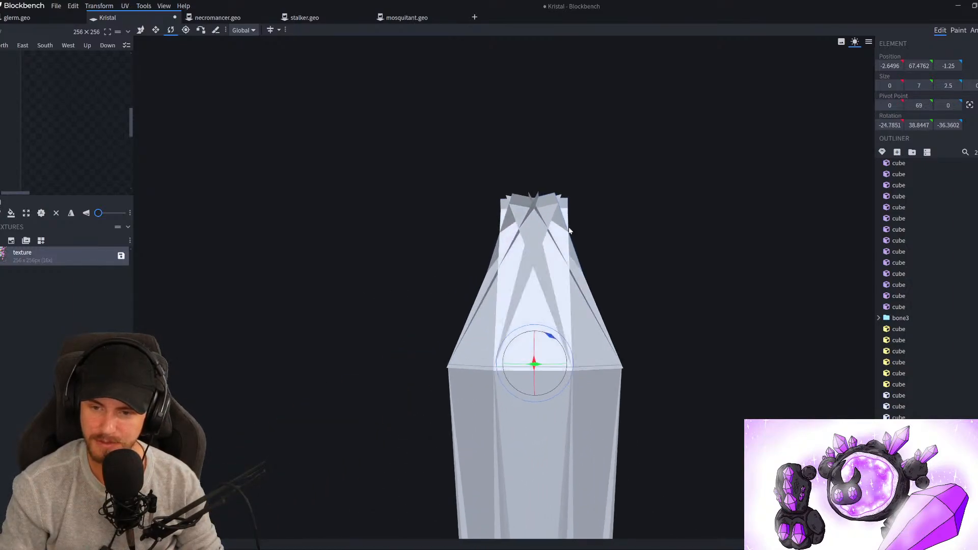
Select all 16 crystal cubes and append them to the existing texture template
{"action": "scroll", "coordinate": [499, 233], "scroll_direction": "down", "scroll_amount": 2}
{"action": "scroll", "coordinate": [499, 233], "scroll_direction": "down", "scroll_amount": 3}
{"action": "left_click_drag", "start_coordinate": [425, 199], "coordinate": [630, 379]}
{"action": "right_click", "coordinate": [18, 258]}
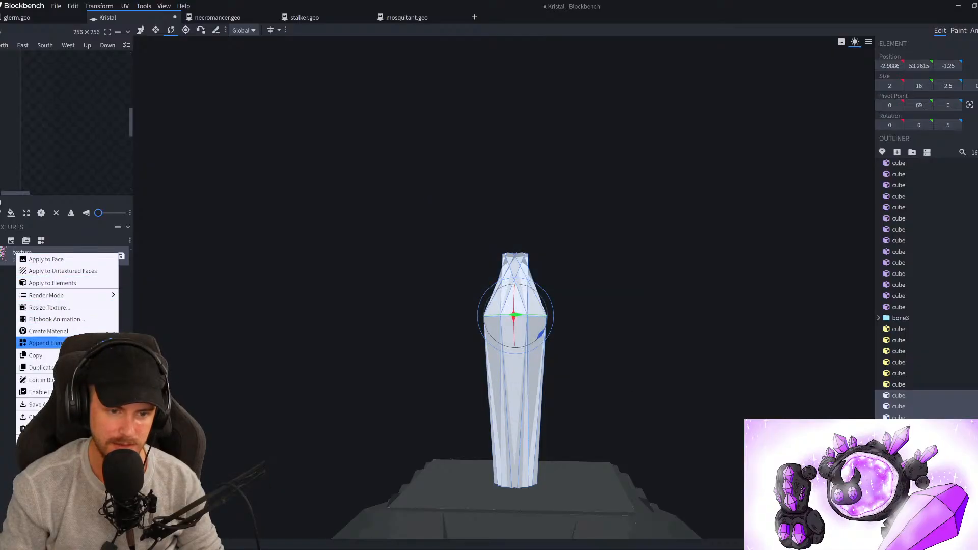
{"action": "left_click", "coordinate": [46, 343]}
{"action": "left_click", "coordinate": [522, 126]}
{"action": "scroll", "coordinate": [788, 129], "scroll_direction": "up", "scroll_amount": 3}
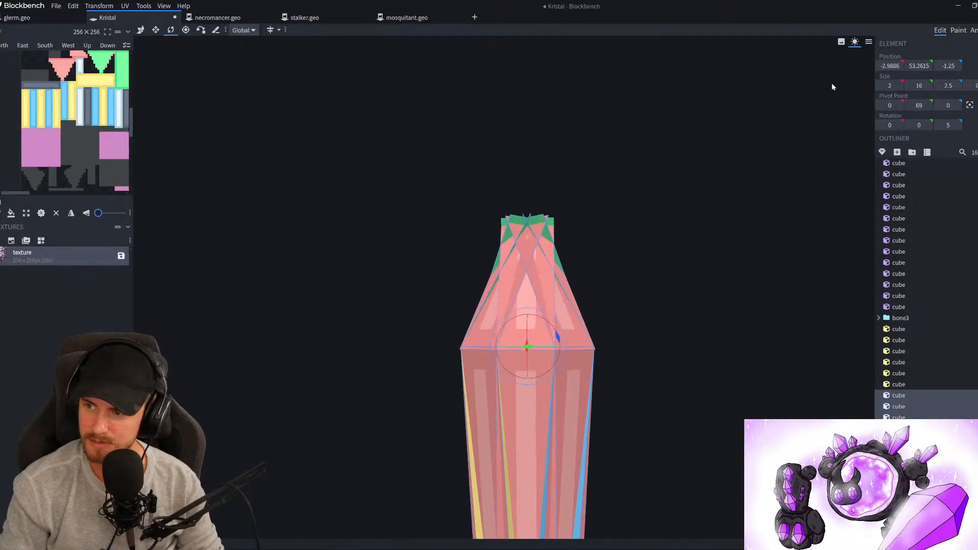
Switch to paint mode and set the Fill tool to erase colour from whole faces
{"action": "left_click", "coordinate": [955, 36]}
{"action": "scroll", "coordinate": [708, 200], "scroll_direction": "up", "scroll_amount": 2}
{"action": "mouse_move", "coordinate": [688, 203]}
{"action": "left_mouse_down"}
{"action": "mouse_move", "coordinate": [623, 225]}
{"action": "mouse_move", "coordinate": [588, 219]}
{"action": "left_mouse_up"}
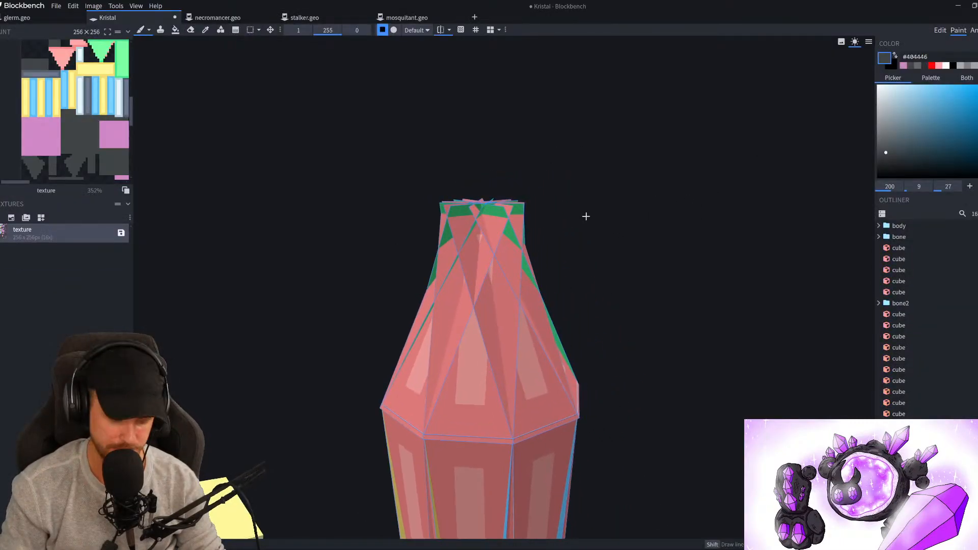
{"action": "left_click", "coordinate": [176, 30]}
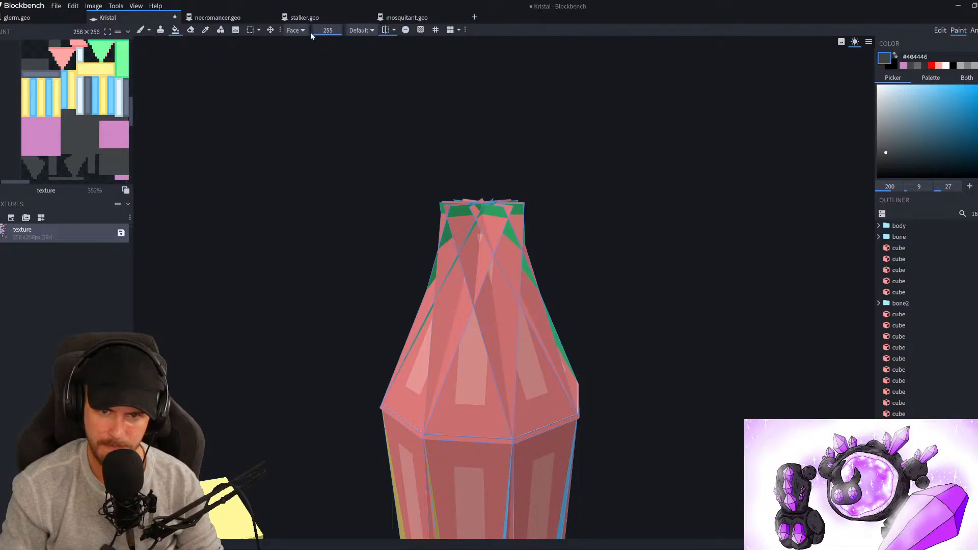
{"action": "left_click", "coordinate": [406, 30]}
{"action": "scroll", "coordinate": [522, 158], "scroll_direction": "up", "scroll_amount": 2}
{"action": "mouse_move", "coordinate": [468, 150]}
{"action": "left_mouse_down"}
{"action": "mouse_move", "coordinate": [521, 157]}
{"action": "mouse_move", "coordinate": [324, 142]}
{"action": "left_mouse_up"}
Erase the green inner faces of the leaning tip panels with the face fill
{"action": "left_click", "coordinate": [564, 176]}
{"action": "left_click", "coordinate": [527, 173]}
{"action": "left_click", "coordinate": [517, 175]}
{"action": "left_click", "coordinate": [490, 175]}
{"action": "left_click", "coordinate": [391, 180]}
{"action": "left_click", "coordinate": [415, 178]}
{"action": "left_click", "coordinate": [435, 173]}
{"action": "left_click", "coordinate": [494, 177]}
{"action": "mouse_move", "coordinate": [458, 148]}
{"action": "left_mouse_down"}
{"action": "mouse_move", "coordinate": [297, 168]}
{"action": "mouse_move", "coordinate": [304, 177]}
{"action": "left_mouse_up"}
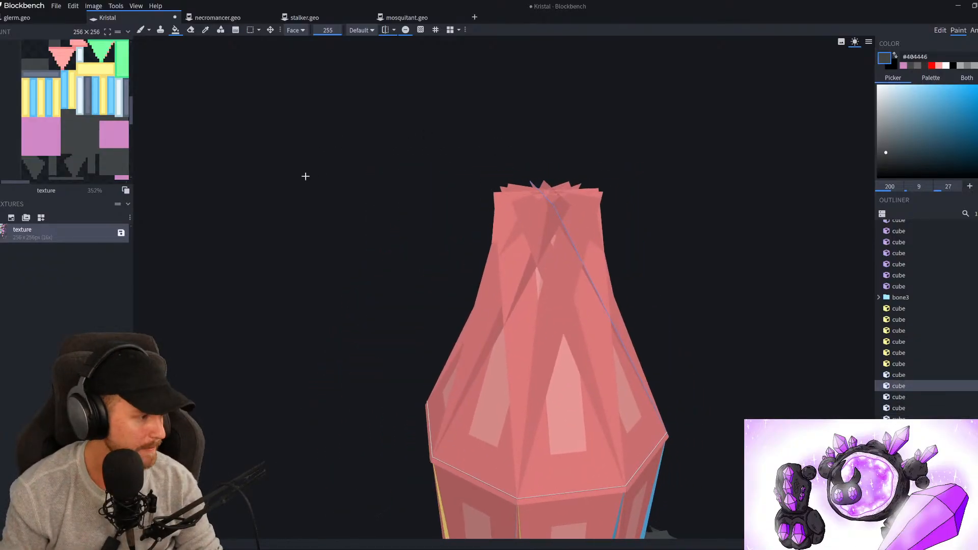
Switch to the Eraser and try erasing the upper corners of the overlapping panels at the crystal's tip
{"action": "key", "text": "e"}
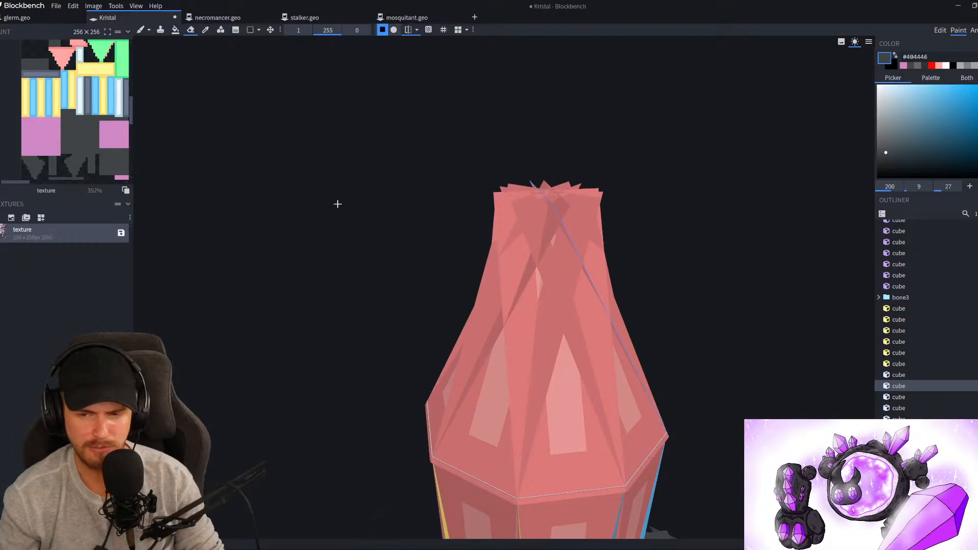
{"action": "scroll", "coordinate": [343, 217], "scroll_direction": "up", "scroll_amount": 3}
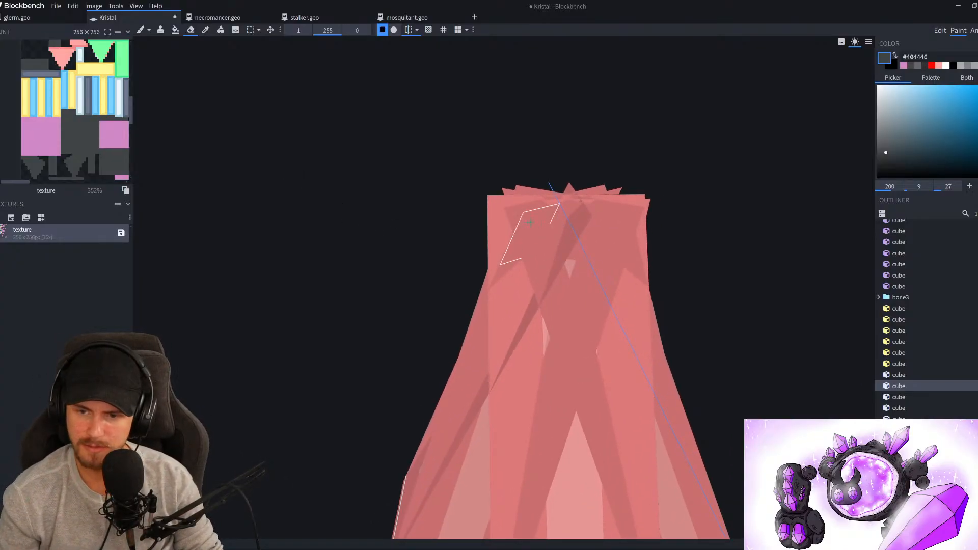
{"action": "left_click", "coordinate": [534, 238]}
{"action": "left_click", "coordinate": [607, 226]}
{"action": "left_click", "coordinate": [607, 226]}
{"action": "left_click", "coordinate": [580, 227]}
{"action": "left_click", "coordinate": [609, 225]}
{"action": "left_click", "coordinate": [611, 219]}
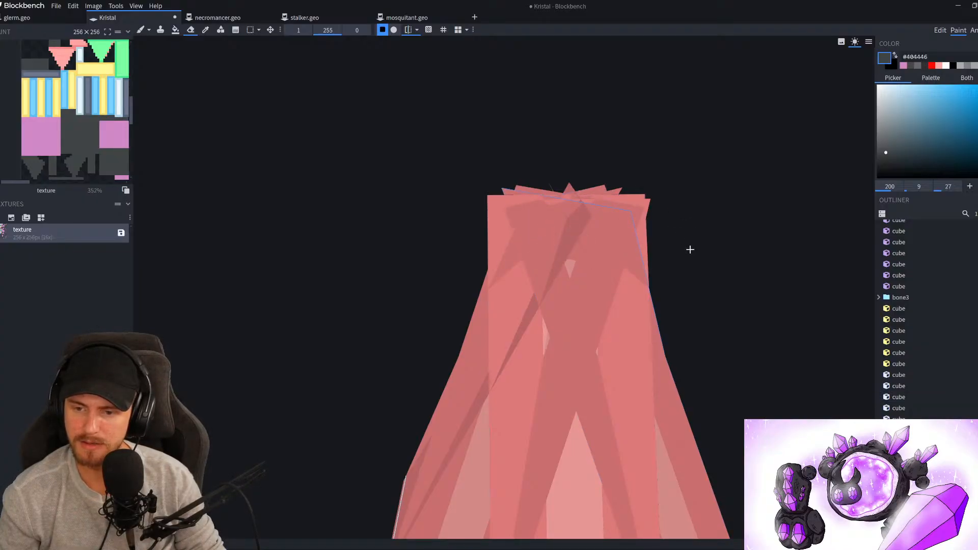
{"action": "scroll", "coordinate": [699, 339], "scroll_direction": "down", "scroll_amount": 3}
{"action": "scroll", "coordinate": [659, 296], "scroll_direction": "up", "scroll_amount": 5}
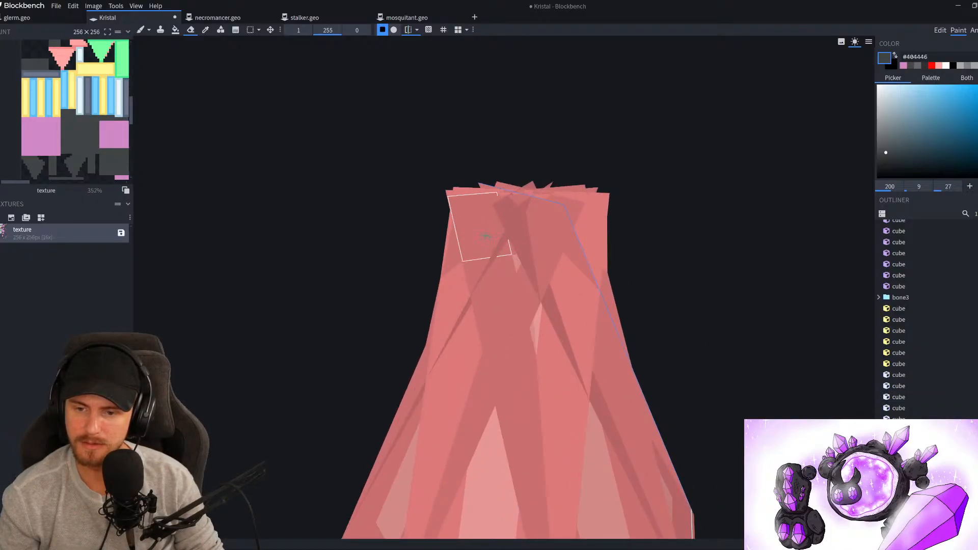
{"action": "left_click", "coordinate": [438, 239]}
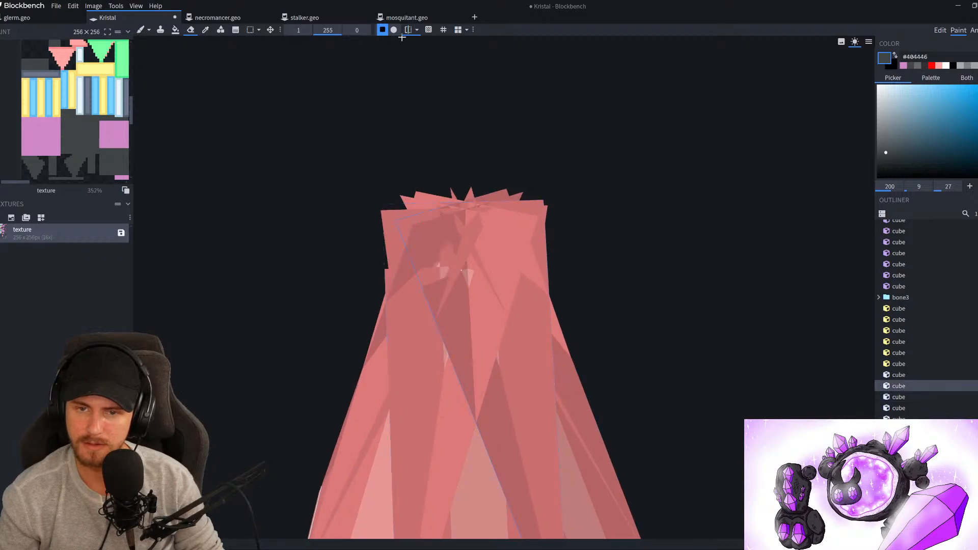
Toggle Local Symmetry for mirror painting and try erasing a tip panel's upper outer corner
{"action": "left_click", "coordinate": [417, 30]}
{"action": "left_click", "coordinate": [478, 87]}
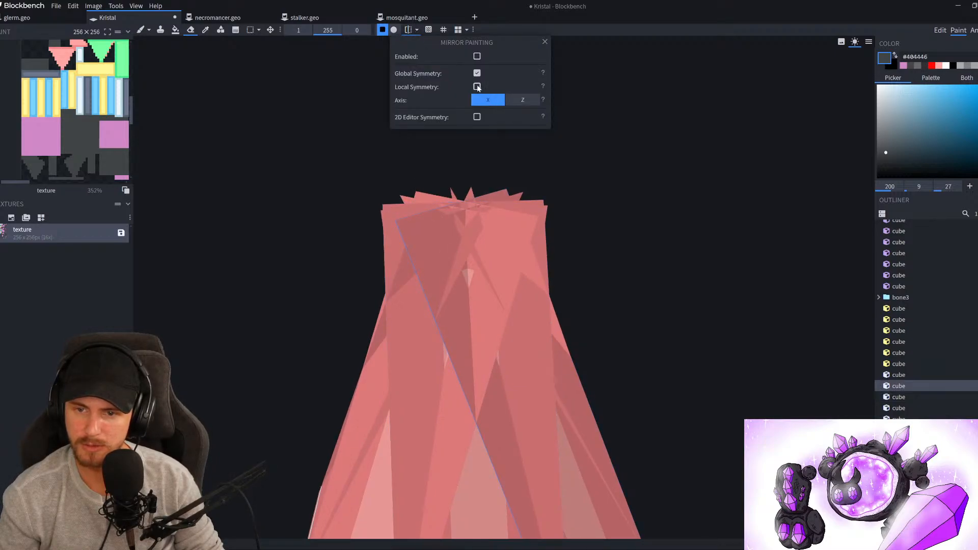
{"action": "left_click", "coordinate": [409, 224]}
{"action": "left_click_drag", "start_coordinate": [380, 222], "coordinate": [345, 249]}
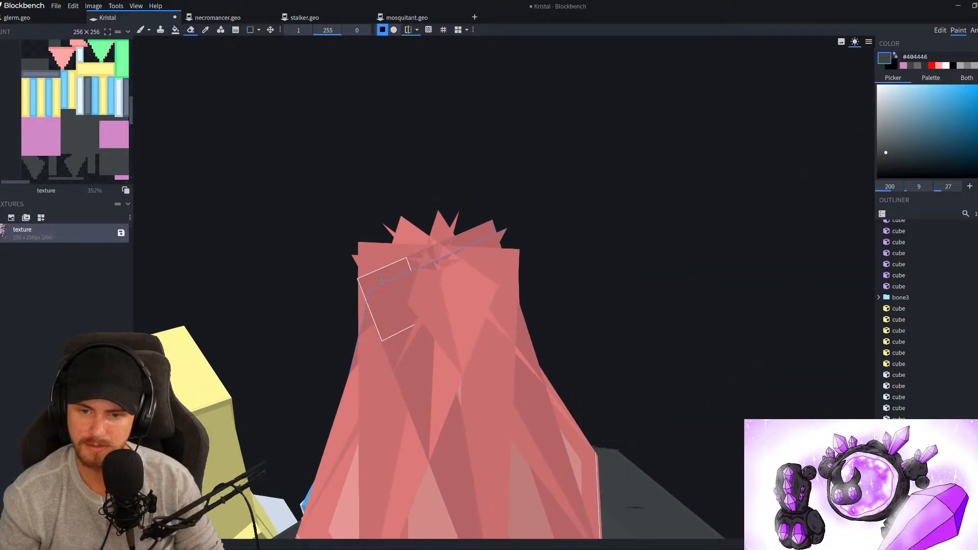
{"action": "mouse_move", "coordinate": [265, 230]}
{"action": "left_mouse_down"}
{"action": "mouse_move", "coordinate": [290, 251]}
{"action": "mouse_move", "coordinate": [311, 240]}
{"action": "left_mouse_up"}
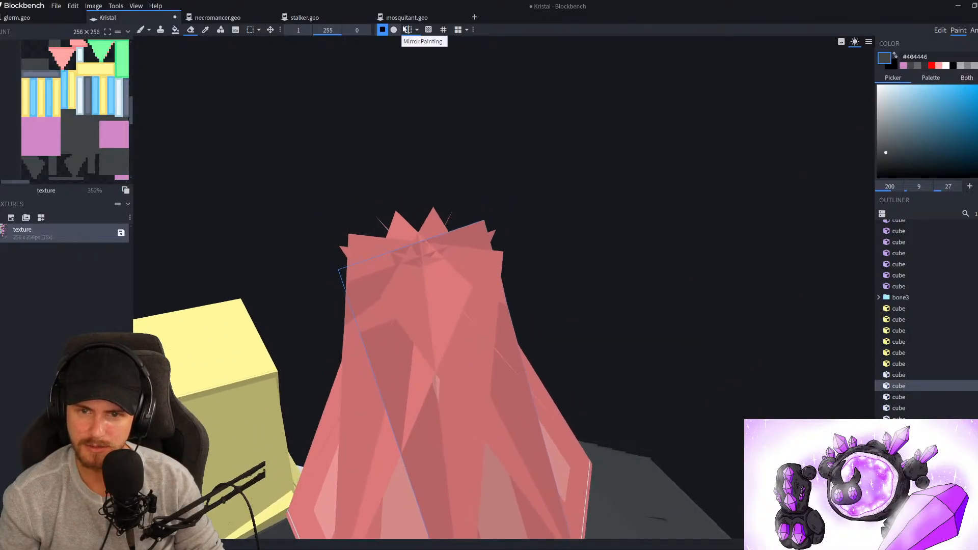
{"action": "mouse_move", "coordinate": [345, 101]}
{"action": "left_mouse_down"}
{"action": "mouse_move", "coordinate": [393, 120]}
{"action": "mouse_move", "coordinate": [413, 194]}
{"action": "left_mouse_up"}
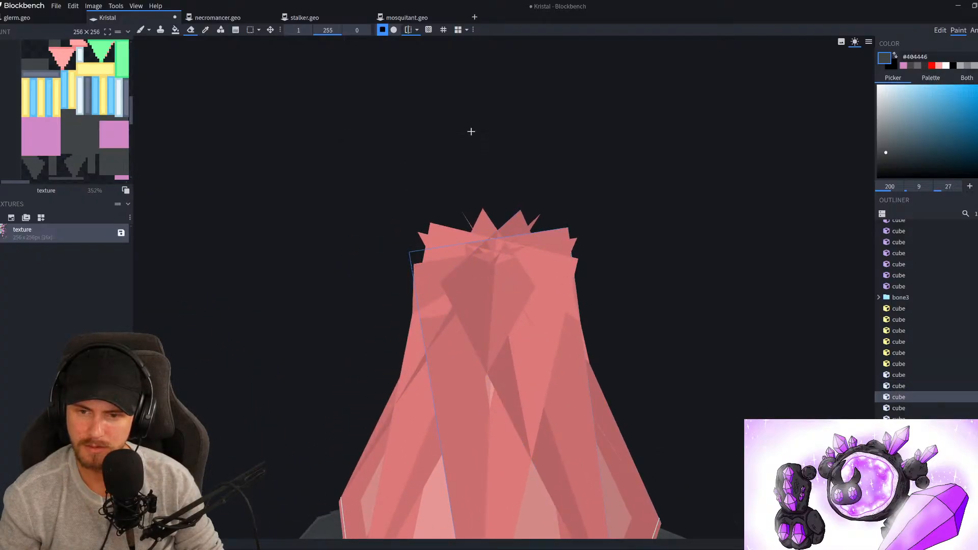
Toggle the Z axis in the mirror painting options, turn mirroring back on, and start erasing the tip panels' upper corners
{"action": "left_click", "coordinate": [417, 29]}
{"action": "left_click", "coordinate": [515, 101]}
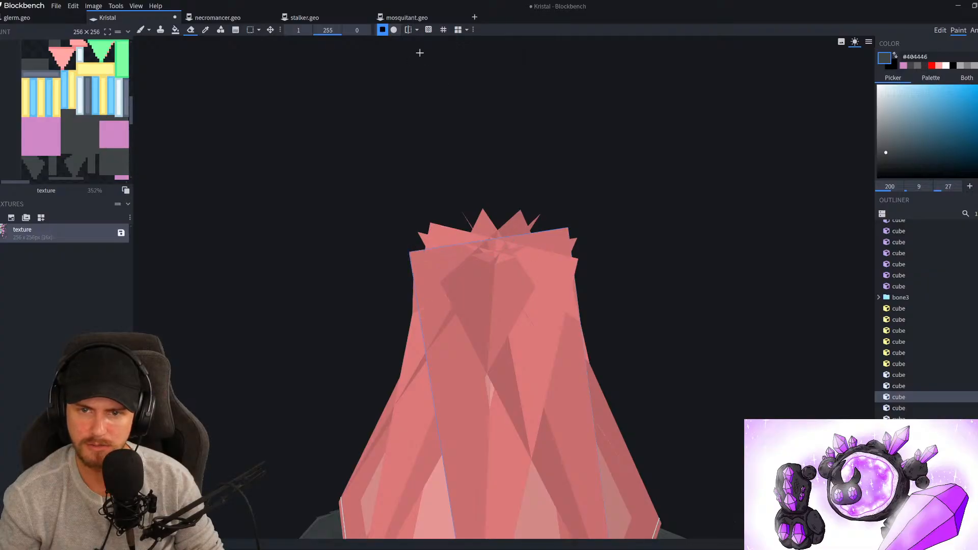
{"action": "left_click", "coordinate": [408, 30]}
{"action": "left_click", "coordinate": [438, 284]}
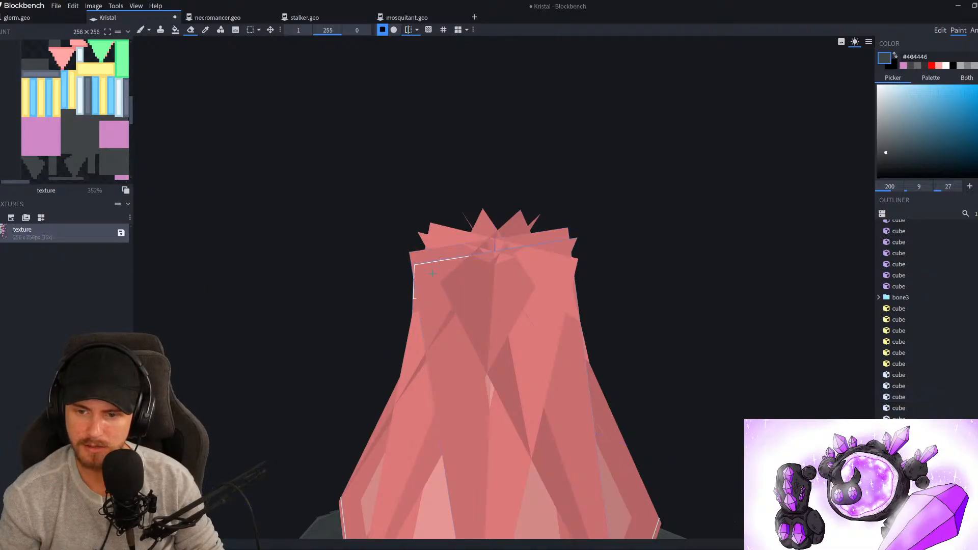
{"action": "left_click", "coordinate": [433, 274]}
Erase the outer sides of the topmost band on the panels all around the crystal, leaving a narrow central strip
{"action": "mouse_move", "coordinate": [326, 227]}
{"action": "left_mouse_down"}
{"action": "mouse_move", "coordinate": [490, 257]}
{"action": "mouse_move", "coordinate": [354, 223]}
{"action": "mouse_move", "coordinate": [438, 227]}
{"action": "mouse_move", "coordinate": [533, 195]}
{"action": "left_mouse_up"}
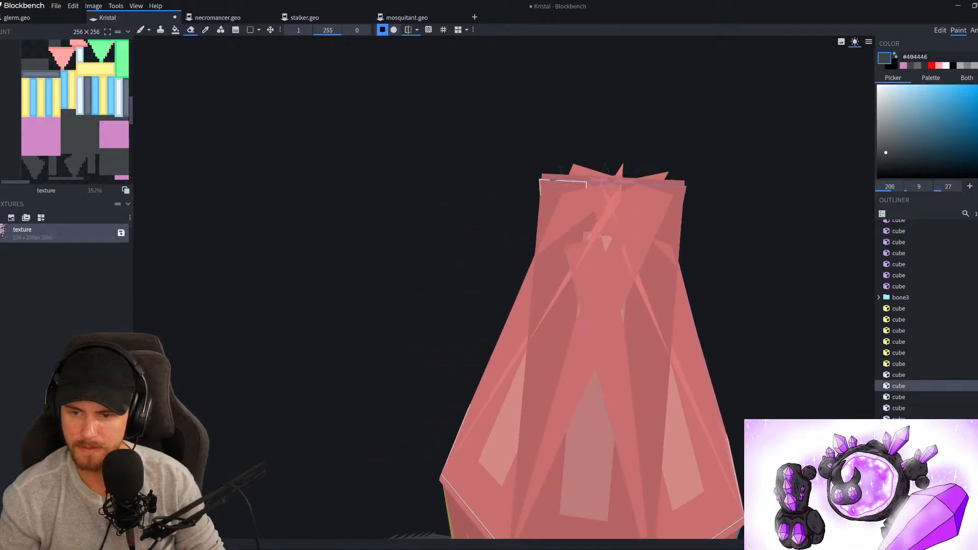
{"action": "scroll", "coordinate": [555, 178], "scroll_direction": "down", "scroll_amount": 3}
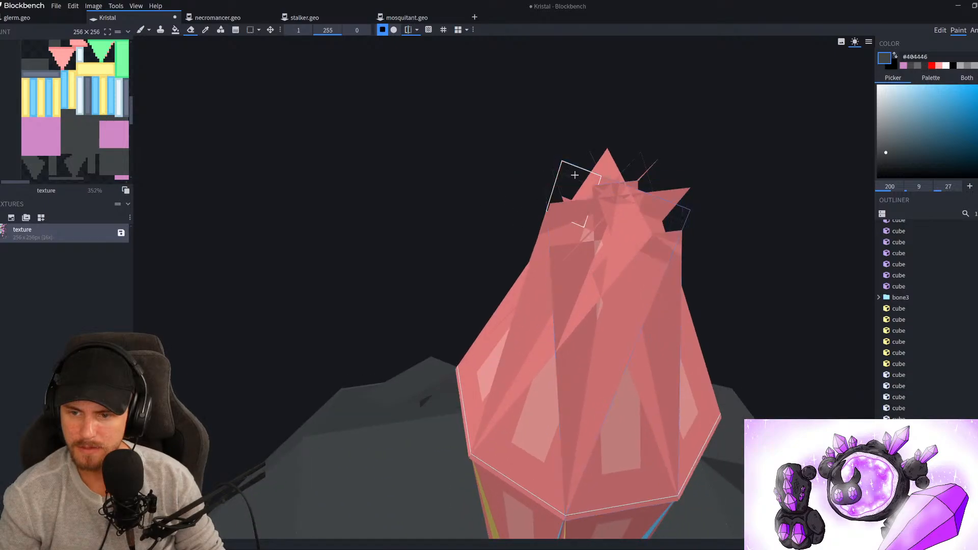
{"action": "mouse_move", "coordinate": [456, 179]}
{"action": "left_mouse_down"}
{"action": "mouse_move", "coordinate": [498, 190]}
{"action": "mouse_move", "coordinate": [387, 138]}
{"action": "mouse_move", "coordinate": [331, 161]}
{"action": "left_mouse_up"}
{"action": "scroll", "coordinate": [316, 188], "scroll_direction": "down", "scroll_amount": 3}
{"action": "mouse_move", "coordinate": [293, 212]}
{"action": "left_mouse_down"}
{"action": "mouse_move", "coordinate": [260, 177]}
{"action": "mouse_move", "coordinate": [277, 183]}
{"action": "left_mouse_up"}
{"action": "scroll", "coordinate": [352, 236], "scroll_direction": "up", "scroll_amount": 3}
{"action": "left_click", "coordinate": [455, 244]}
{"action": "mouse_move", "coordinate": [517, 229]}
{"action": "left_mouse_down"}
{"action": "mouse_move", "coordinate": [476, 226]}
{"action": "mouse_move", "coordinate": [557, 215]}
{"action": "left_mouse_up"}
{"action": "left_click", "coordinate": [547, 211]}
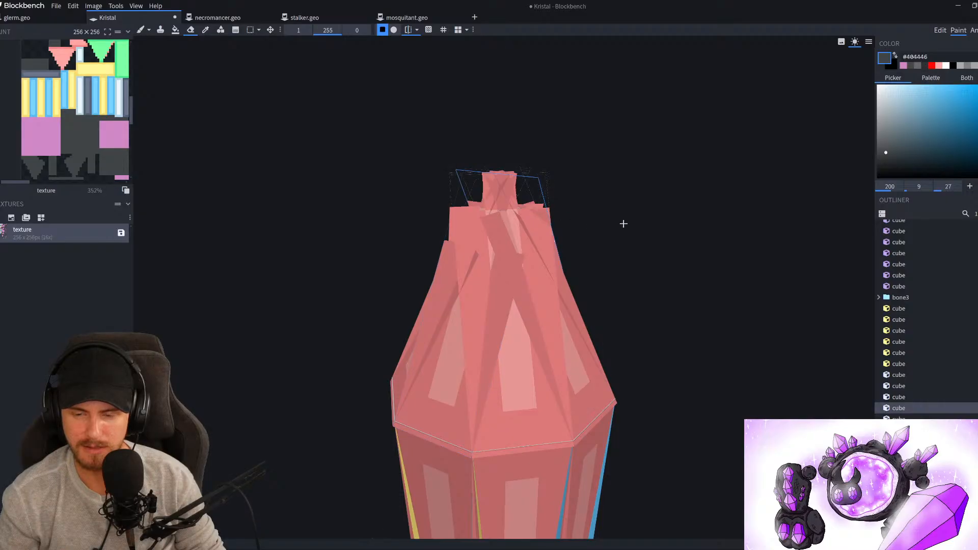
Erase the outer edges of the panels in the second band below the tip, tapering them outward
{"action": "scroll", "coordinate": [548, 206], "scroll_direction": "up", "scroll_amount": 5}
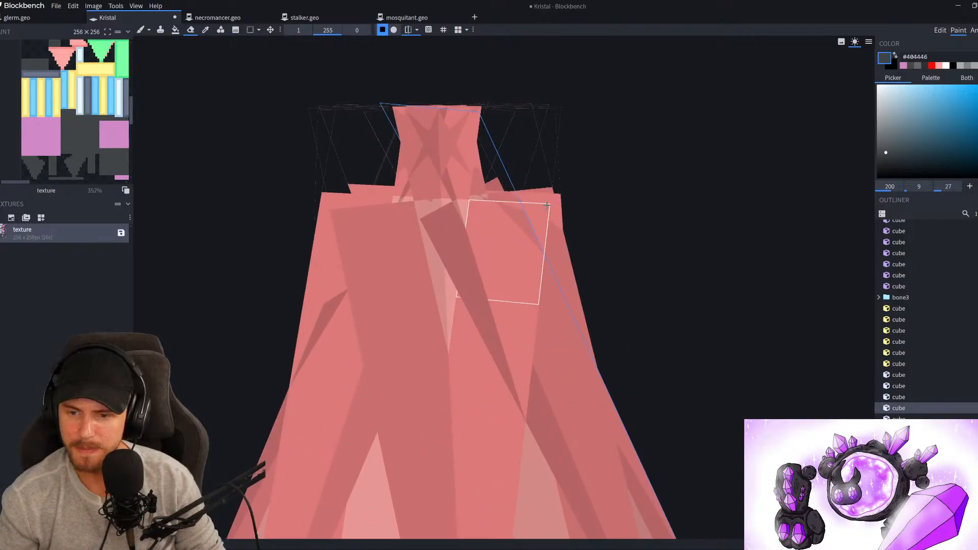
{"action": "left_click_drag", "start_coordinate": [626, 203], "coordinate": [613, 192]}
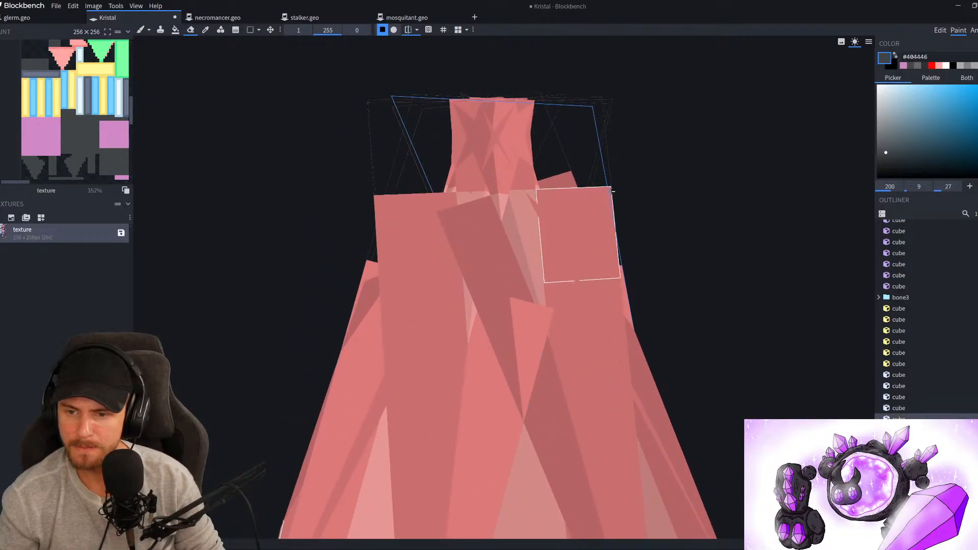
{"action": "left_click", "coordinate": [612, 192]}
{"action": "left_click_drag", "start_coordinate": [760, 230], "coordinate": [631, 239]}
{"action": "left_click", "coordinate": [631, 239]}
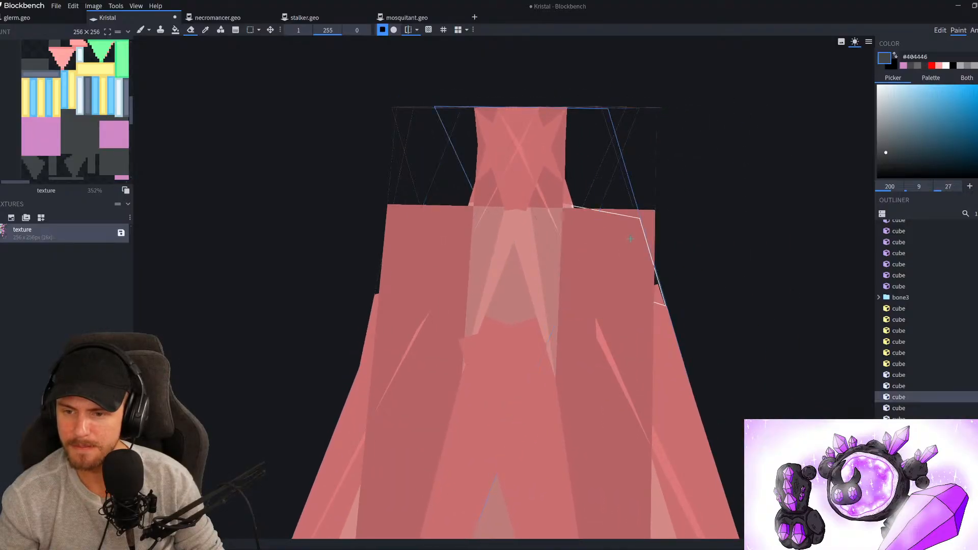
{"action": "scroll", "coordinate": [701, 236], "scroll_direction": "down", "scroll_amount": 5}
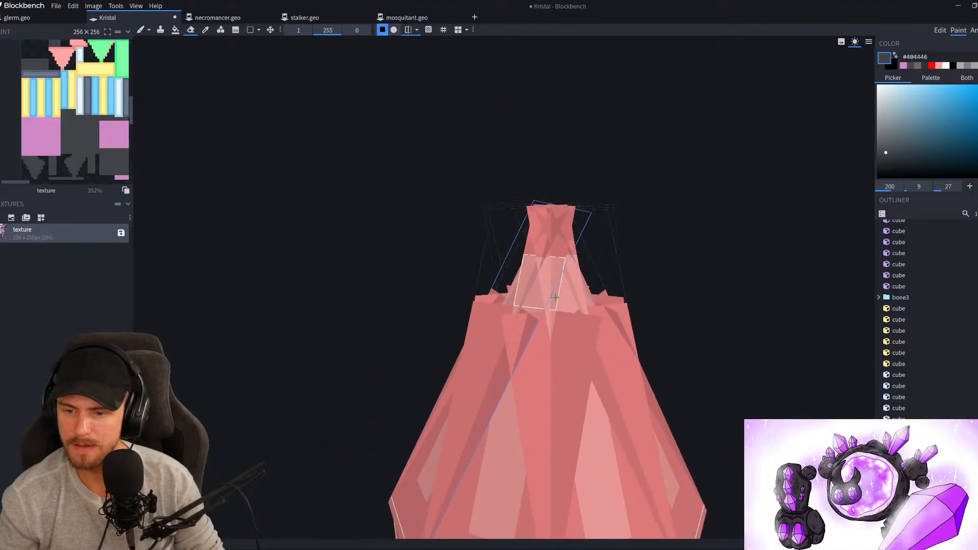
Trim the overlapping panel edges in the third band around the crystal so the taper widens downward
{"action": "scroll", "coordinate": [638, 270], "scroll_direction": "up", "scroll_amount": 4}
{"action": "left_click", "coordinate": [583, 293]}
{"action": "left_click_drag", "start_coordinate": [701, 290], "coordinate": [610, 295]}
{"action": "left_click", "coordinate": [610, 295]}
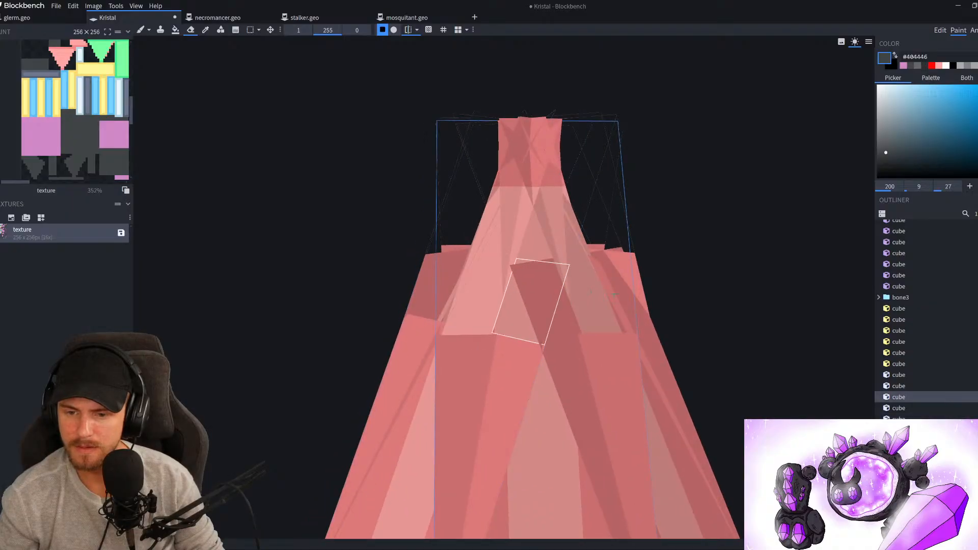
{"action": "left_click_drag", "start_coordinate": [716, 289], "coordinate": [535, 300]}
{"action": "left_click", "coordinate": [535, 299]}
{"action": "left_click_drag", "start_coordinate": [775, 319], "coordinate": [605, 319]}
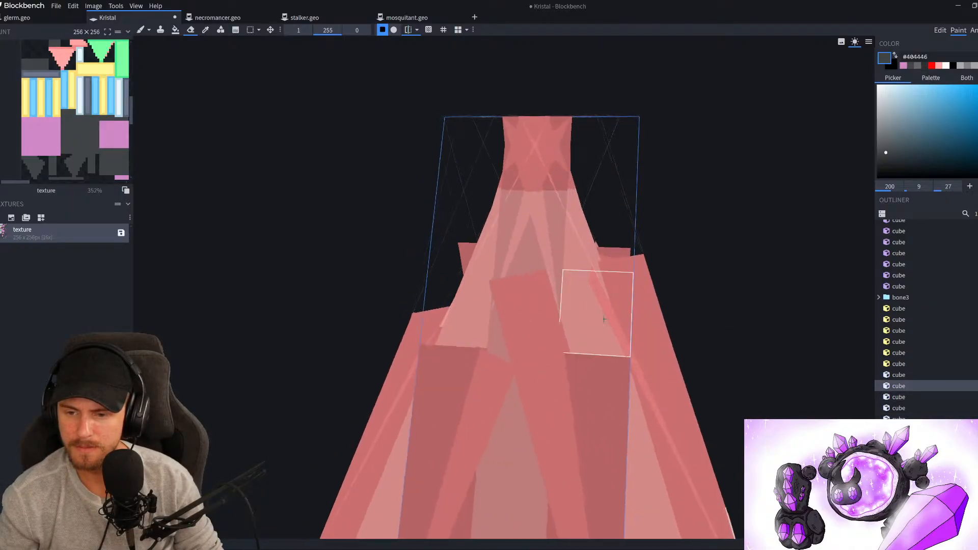
{"action": "left_click", "coordinate": [529, 321]}
Erase the leftover protruding panel pieces around the lower part of the tapered tip
{"action": "left_click_drag", "start_coordinate": [773, 262], "coordinate": [663, 265]}
{"action": "left_click", "coordinate": [414, 379]}
{"action": "left_click_drag", "start_coordinate": [356, 375], "coordinate": [274, 304]}
{"action": "left_click_drag", "start_coordinate": [729, 260], "coordinate": [639, 257]}
{"action": "scroll", "coordinate": [733, 278], "scroll_direction": "down", "scroll_amount": 8}
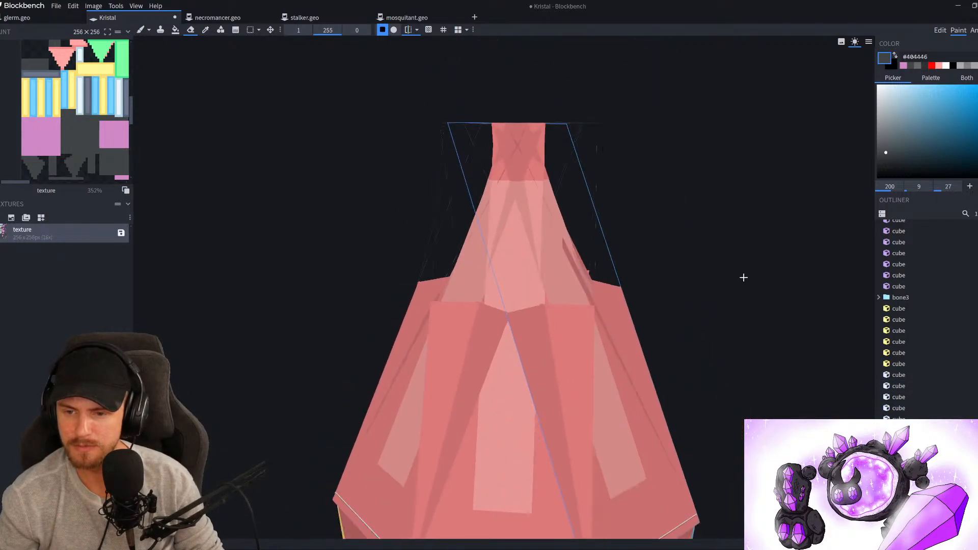
{"action": "scroll", "coordinate": [685, 313], "scroll_direction": "down", "scroll_amount": 6}
{"action": "scroll", "coordinate": [509, 331], "scroll_direction": "up", "scroll_amount": 6}
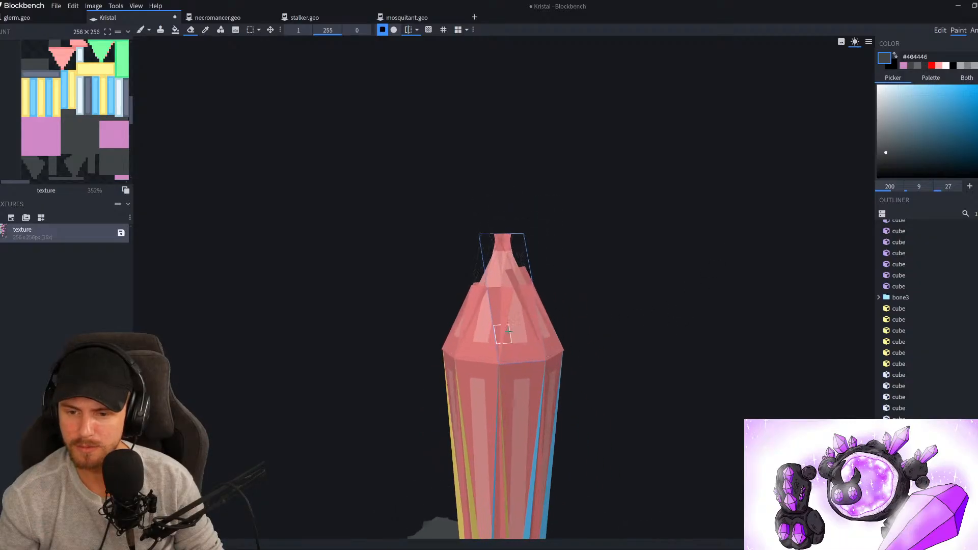
{"action": "scroll", "coordinate": [487, 278], "scroll_direction": "up", "scroll_amount": 2}
{"action": "left_click", "coordinate": [494, 282]}
{"action": "scroll", "coordinate": [347, 358], "scroll_direction": "down", "scroll_amount": 10}
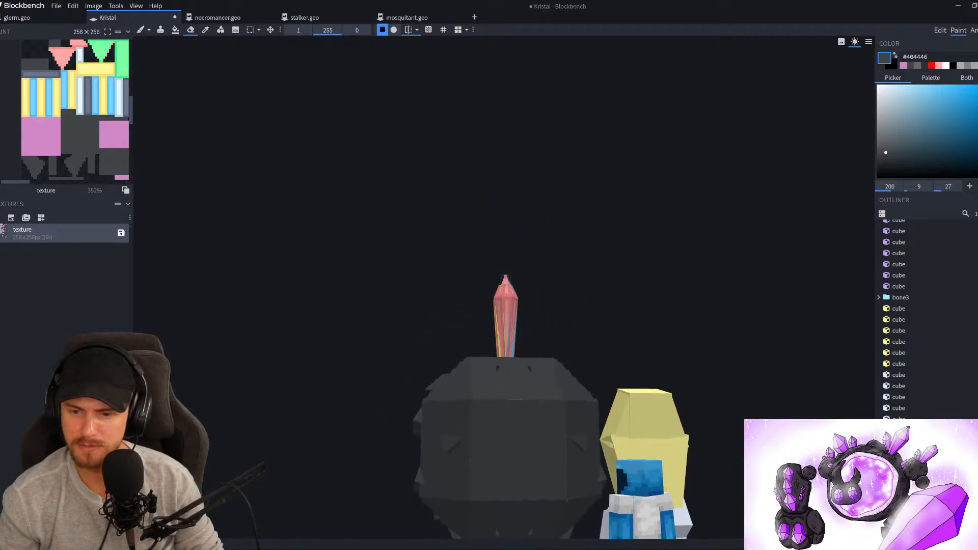
{"action": "left_click_drag", "start_coordinate": [733, 284], "coordinate": [382, 238]}
{"action": "scroll", "coordinate": [633, 231], "scroll_direction": "down", "scroll_amount": 3}
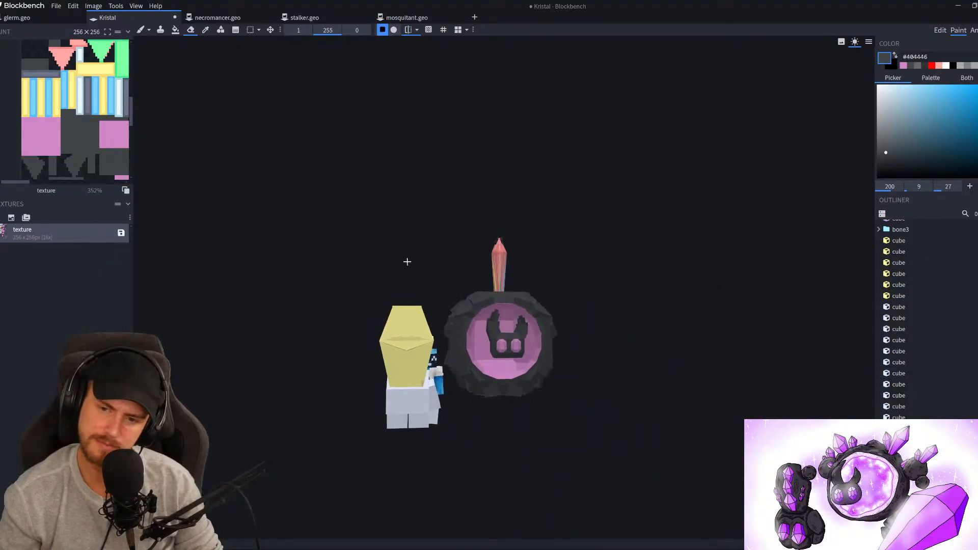
{"action": "scroll", "coordinate": [404, 262], "scroll_direction": "up", "scroll_amount": 8}
{"action": "left_click_drag", "start_coordinate": [408, 285], "coordinate": [386, 297]}
{"action": "scroll", "coordinate": [373, 351], "scroll_direction": "down", "scroll_amount": 8}
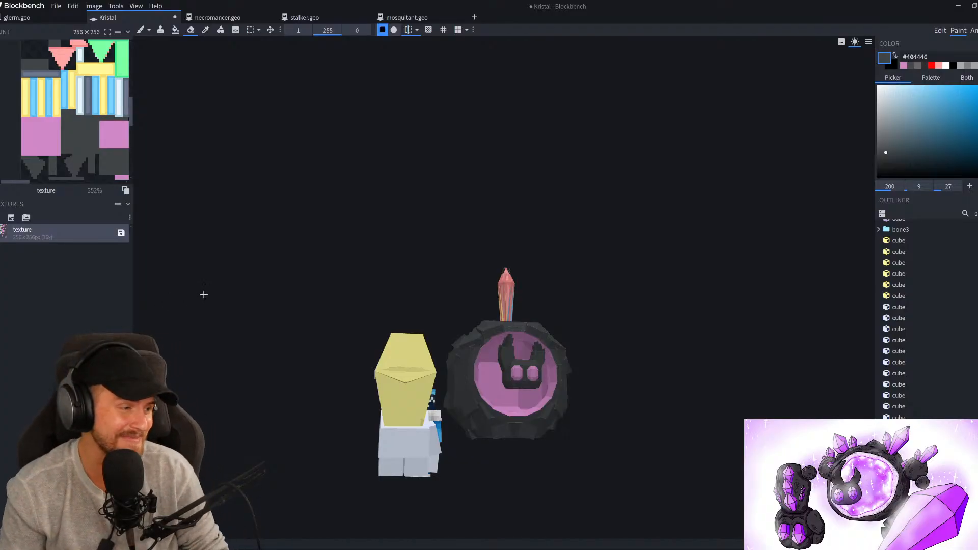
{"action": "scroll", "coordinate": [288, 306], "scroll_direction": "up", "scroll_amount": 5}
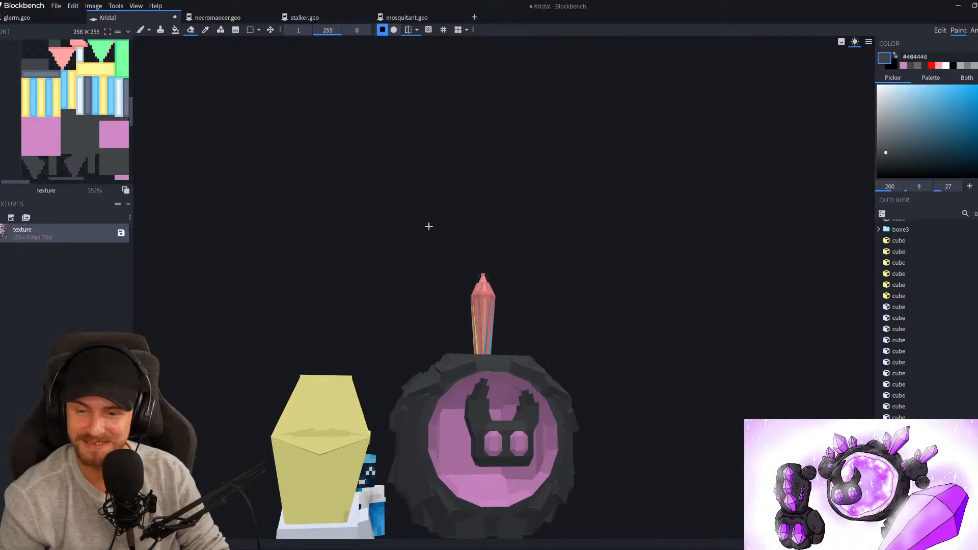
Set the Fill tool to Element mode with alpha lock, using the pink-purple #cf88c6 sampled from the body's disc
{"action": "left_click", "coordinate": [175, 30]}
{"action": "right_click_drag", "start_coordinate": [689, 279], "coordinate": [579, 325]}
{"action": "scroll", "coordinate": [622, 303], "scroll_direction": "down", "scroll_amount": 3}
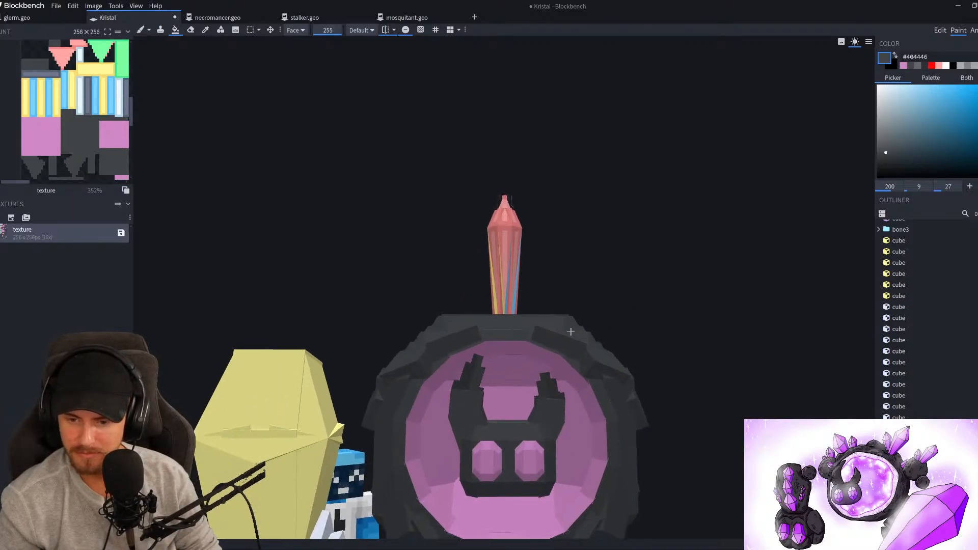
{"action": "left_click", "coordinate": [520, 367], "text": "alt"}
{"action": "left_click", "coordinate": [296, 30]}
{"action": "left_click", "coordinate": [306, 53]}
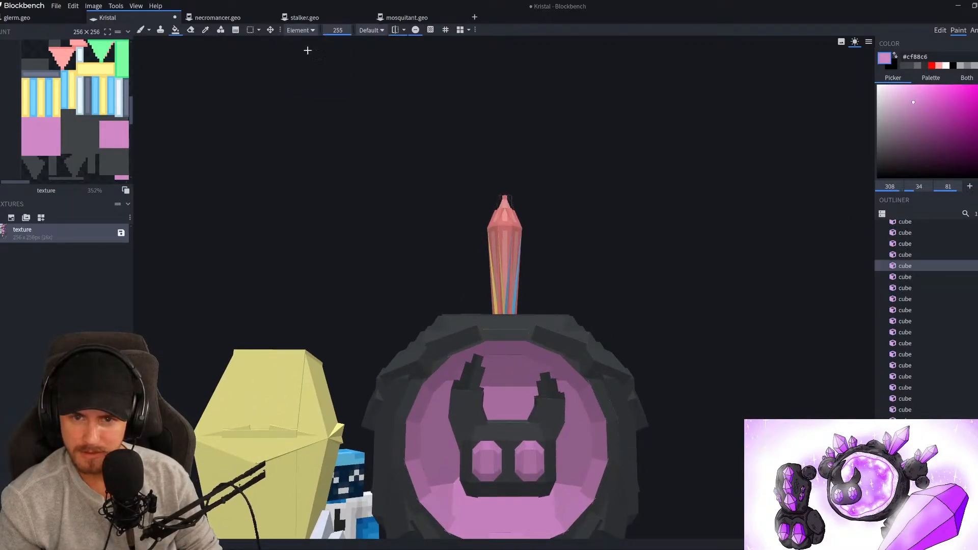
{"action": "left_click", "coordinate": [432, 34]}
{"action": "scroll", "coordinate": [581, 188], "scroll_direction": "up", "scroll_amount": 5}
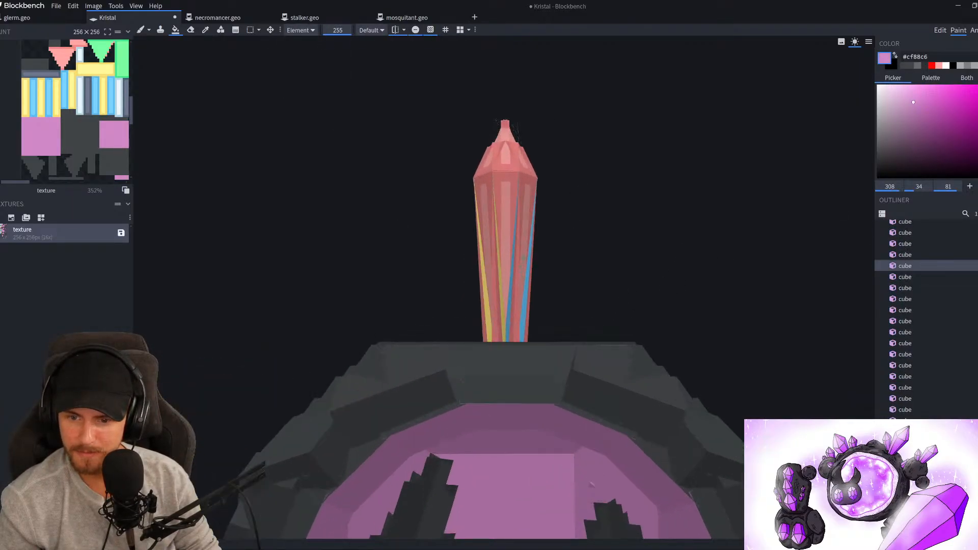
Undo the trial element fill on the crystal and set alpha lock on with colour erasing off
{"action": "left_click_drag", "start_coordinate": [528, 255], "coordinate": [496, 258]}
{"action": "key", "text": "ctrl+z"}
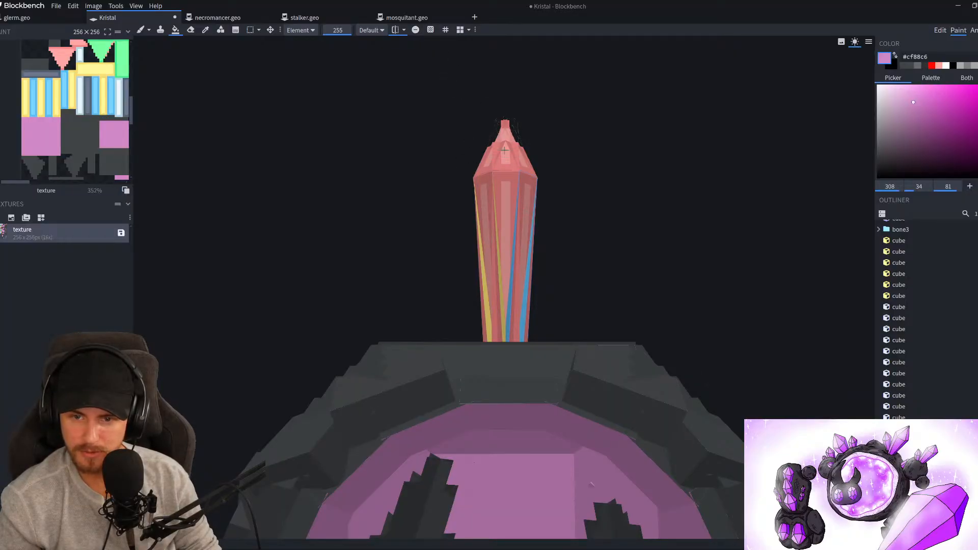
{"action": "left_click", "coordinate": [431, 32]}
Fill the panels of the crystal's shaft with the pink-purple #cf88c6, covering the yellow and blue sides
{"action": "right_click_drag", "start_coordinate": [474, 100], "coordinate": [408, 131]}
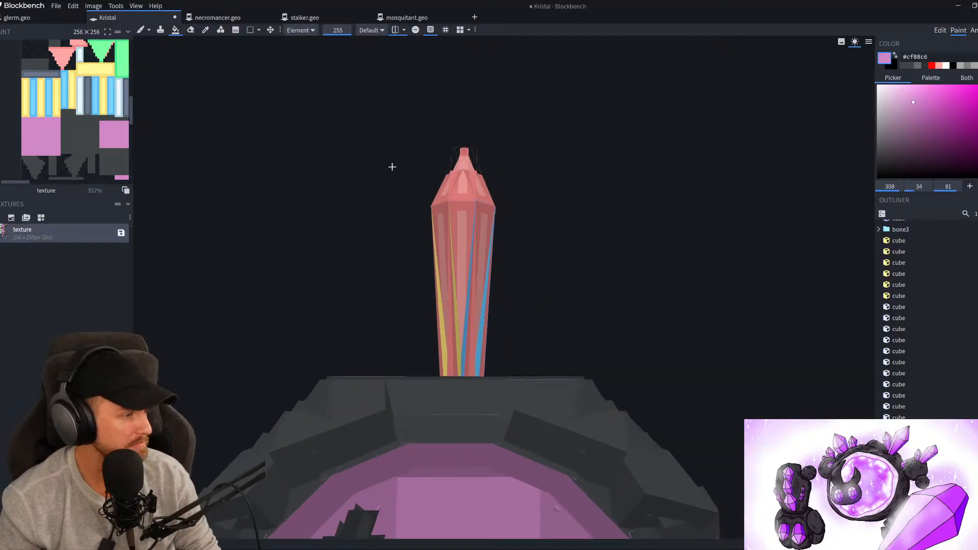
{"action": "mouse_move", "coordinate": [455, 225]}
{"action": "left_mouse_down"}
{"action": "mouse_move", "coordinate": [474, 265]}
{"action": "mouse_move", "coordinate": [444, 259]}
{"action": "left_mouse_up"}
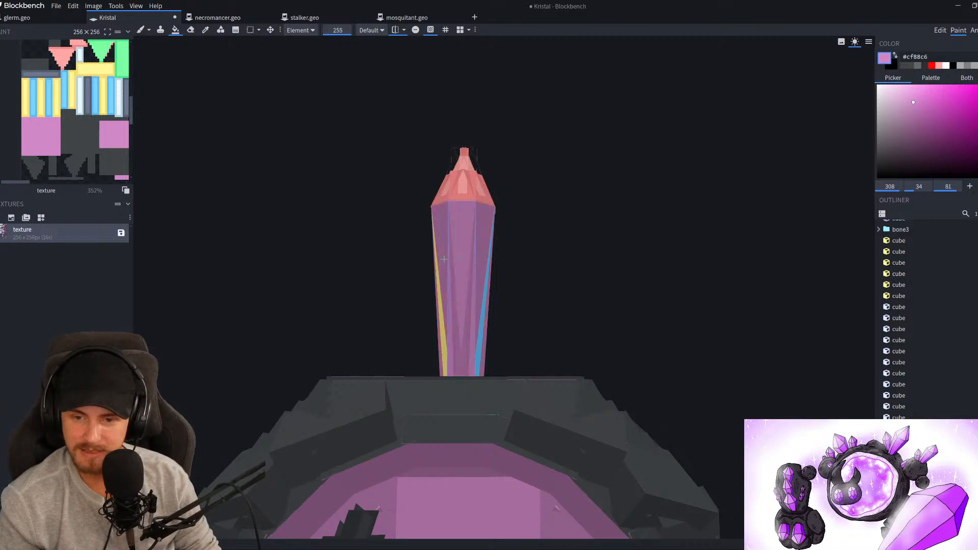
{"action": "left_click", "coordinate": [484, 330]}
{"action": "left_click", "coordinate": [443, 324]}
Fill the leaning tip panels on all sides of the crystal with the same pink-purple
{"action": "left_click", "coordinate": [463, 183]}
{"action": "left_click", "coordinate": [478, 191]}
{"action": "left_click_drag", "start_coordinate": [536, 197], "coordinate": [403, 212]}
{"action": "left_click", "coordinate": [511, 189]}
{"action": "left_click", "coordinate": [518, 167]}
{"action": "left_click", "coordinate": [529, 191]}
{"action": "mouse_move", "coordinate": [642, 196]}
{"action": "left_mouse_down"}
{"action": "mouse_move", "coordinate": [515, 184]}
{"action": "mouse_move", "coordinate": [448, 206]}
{"action": "mouse_move", "coordinate": [328, 212]}
{"action": "mouse_move", "coordinate": [305, 203]}
{"action": "left_mouse_up"}
{"action": "left_click", "coordinate": [516, 189]}
{"action": "scroll", "coordinate": [324, 219], "scroll_direction": "down", "scroll_amount": 3}
{"action": "scroll", "coordinate": [324, 218], "scroll_direction": "down", "scroll_amount": 2}
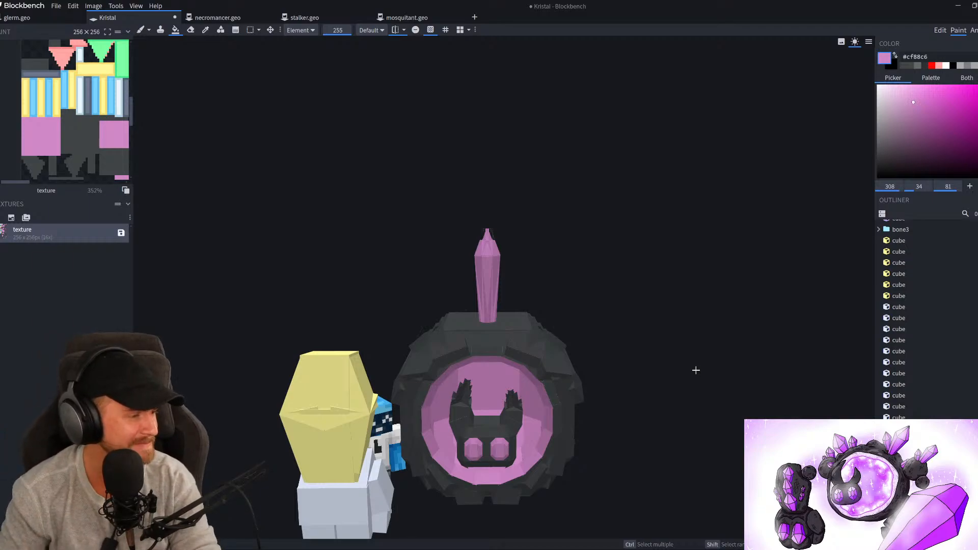
{"action": "scroll", "coordinate": [683, 346], "scroll_direction": "up", "scroll_amount": 3}
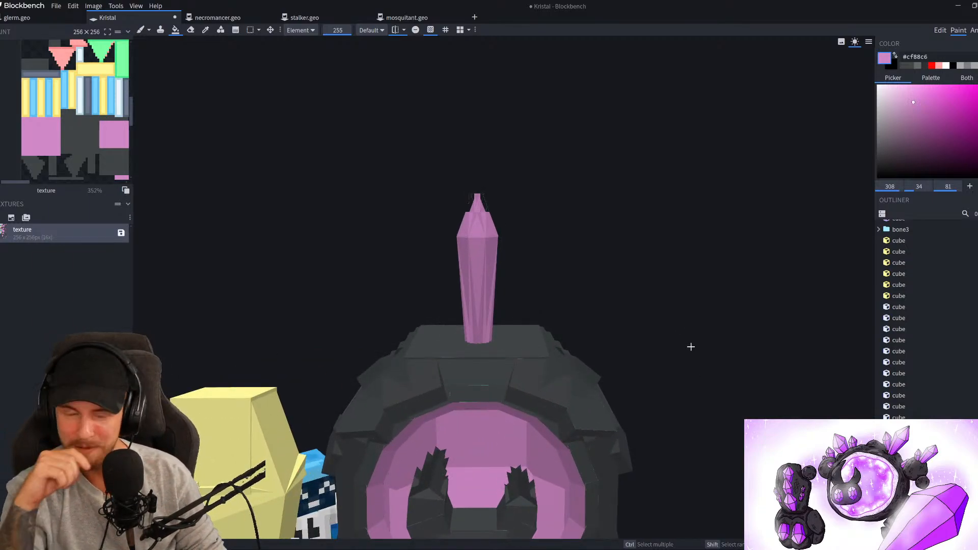
{"action": "scroll", "coordinate": [685, 348], "scroll_direction": "up", "scroll_amount": 2}
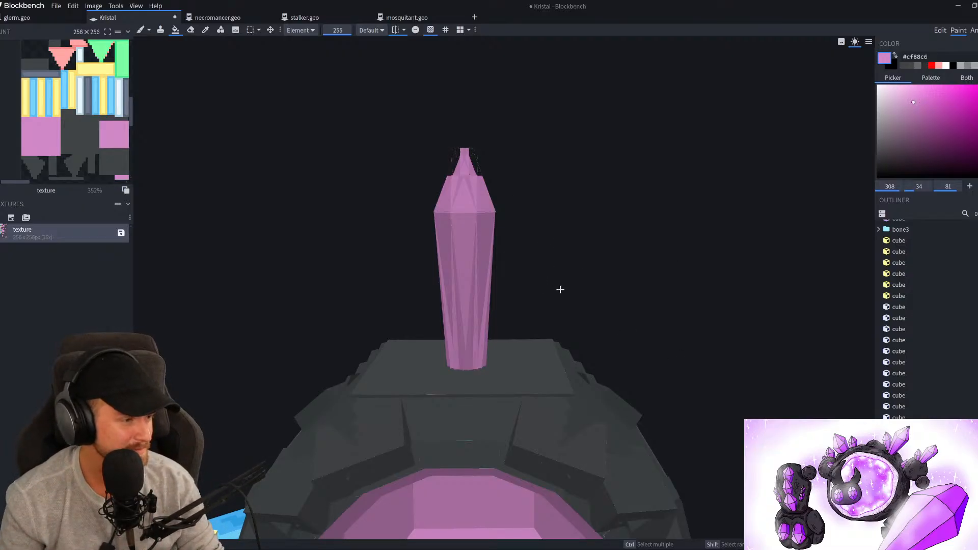
Select all the cubes of the pink crystal above the body in Edit mode and undo the stray change
{"action": "right_click_drag", "start_coordinate": [590, 272], "coordinate": [588, 289]}
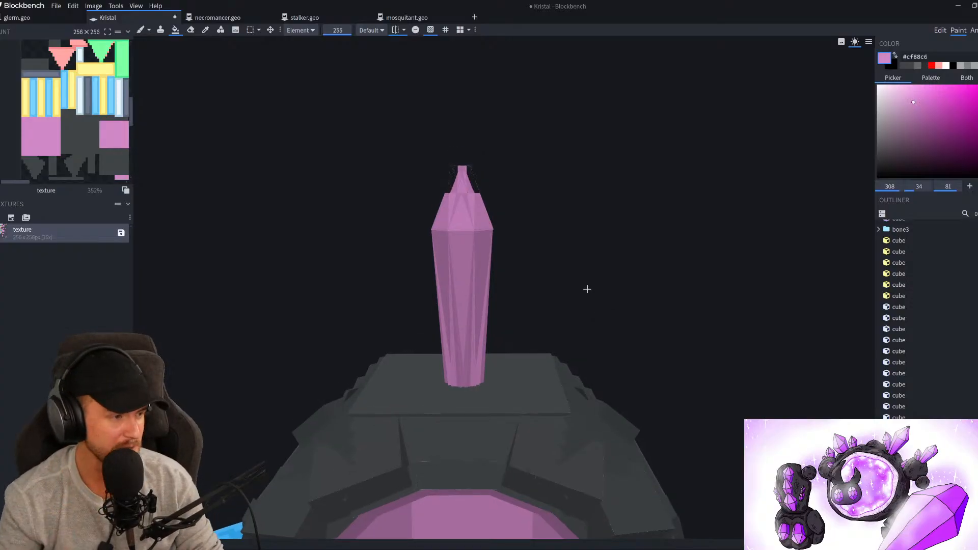
{"action": "left_click_drag", "start_coordinate": [694, 315], "coordinate": [690, 244]}
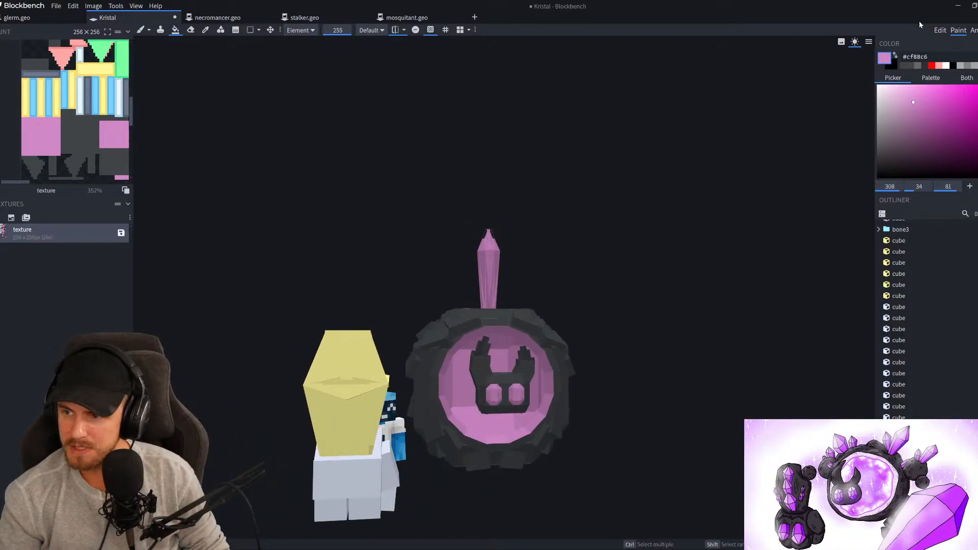
{"action": "left_click", "coordinate": [940, 30]}
{"action": "left_click_drag", "start_coordinate": [553, 177], "coordinate": [491, 255], "text": "ctrl"}
{"action": "key", "text": "v"}
{"action": "left_click_drag", "start_coordinate": [513, 217], "coordinate": [512, 244]}
{"action": "left_click_drag", "start_coordinate": [646, 282], "coordinate": [637, 302]}
{"action": "key", "text": "ctrl+z"}
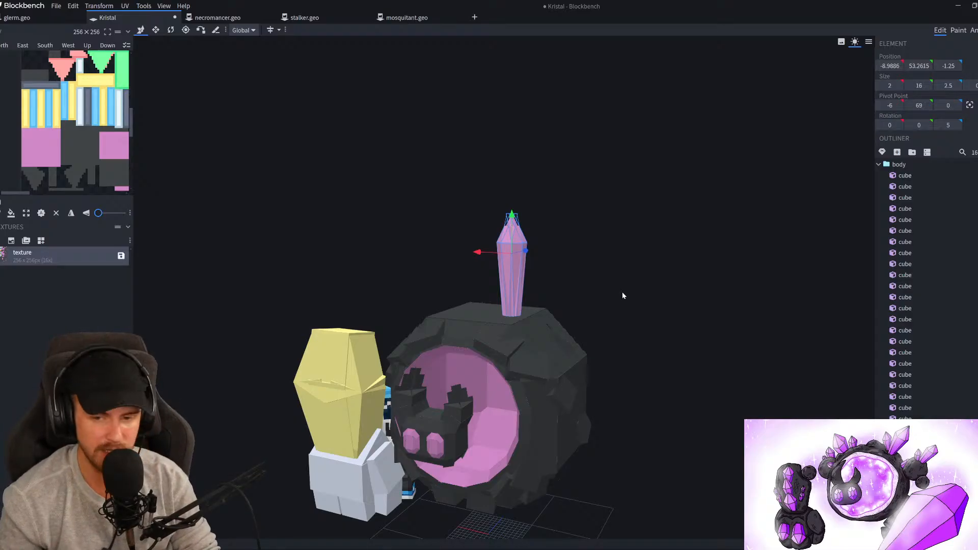
Put the selected crystal cubes into a new group of their own
{"action": "left_click_drag", "start_coordinate": [546, 166], "coordinate": [568, 154]}
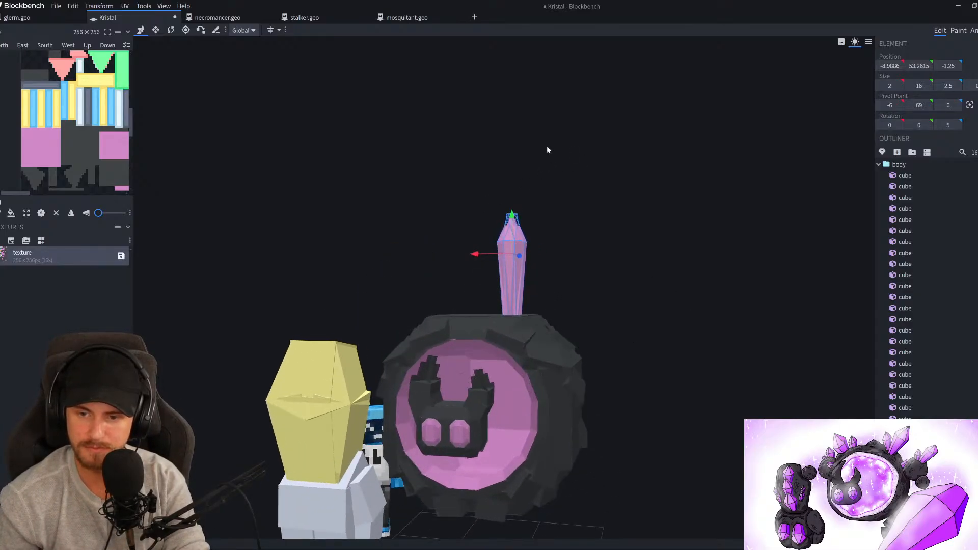
{"action": "left_click", "coordinate": [99, 6]}
{"action": "mouse_move", "coordinate": [117, 41]}
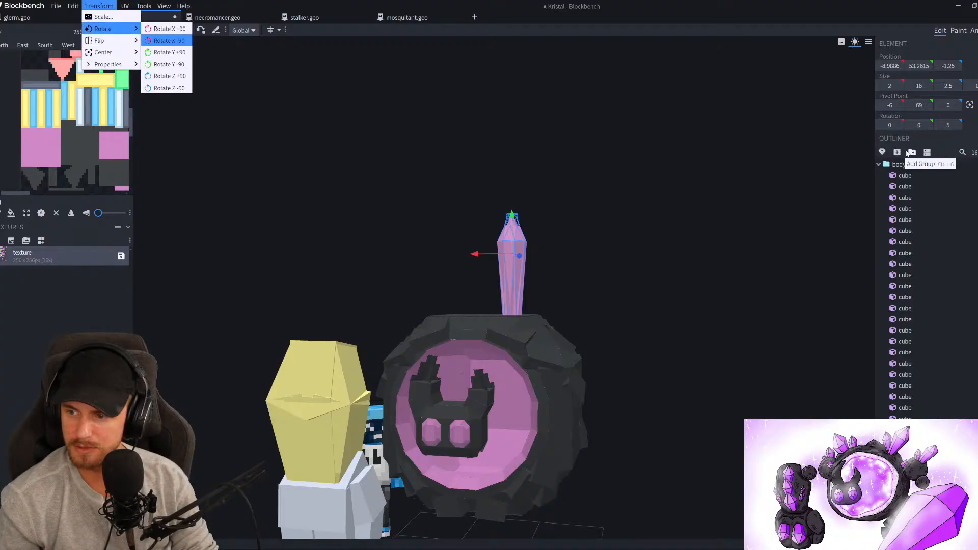
{"action": "left_click", "coordinate": [911, 153]}
{"action": "scroll", "coordinate": [954, 402], "scroll_direction": "down", "scroll_amount": 1}
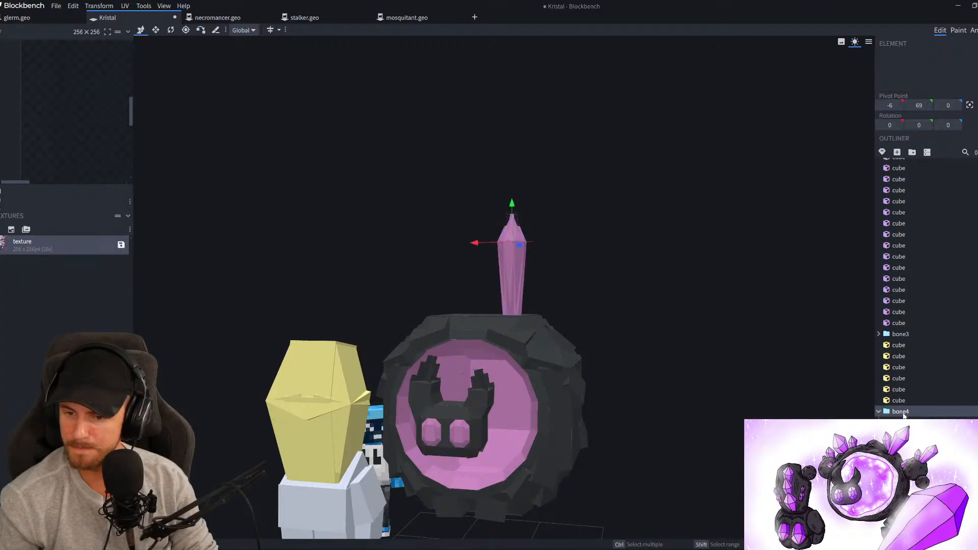
Scale the crystal by 2.5 about its element pivot and move it 36 units along negative X, clear of the body
{"action": "left_click", "coordinate": [113, 6]}
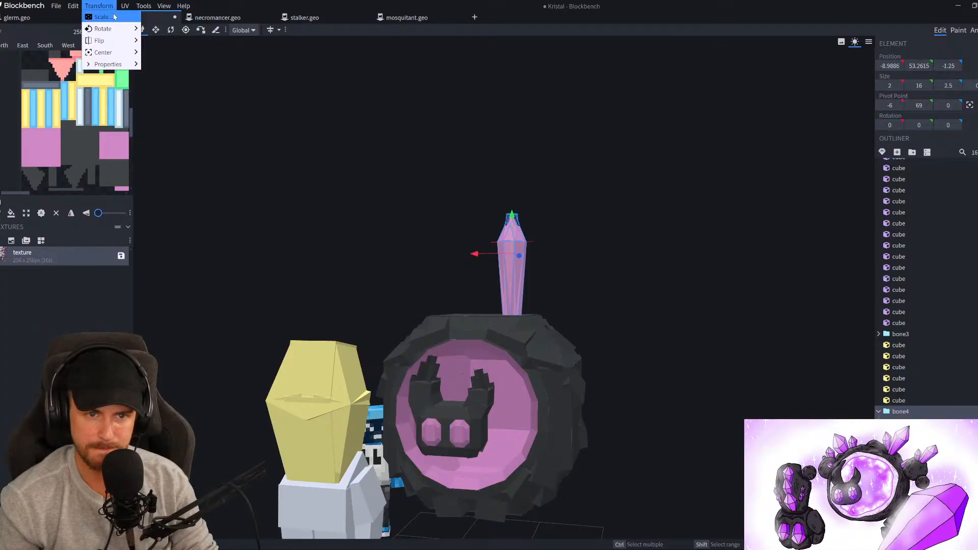
{"action": "left_click", "coordinate": [102, 24]}
{"action": "left_click_drag", "start_coordinate": [438, 77], "coordinate": [485, 77]}
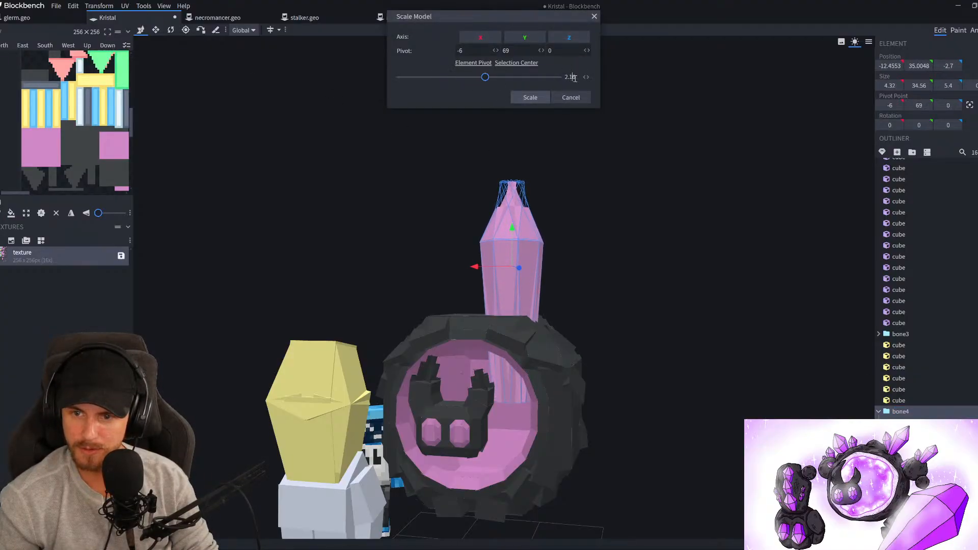
{"action": "left_click_drag", "start_coordinate": [577, 77], "coordinate": [553, 82]}
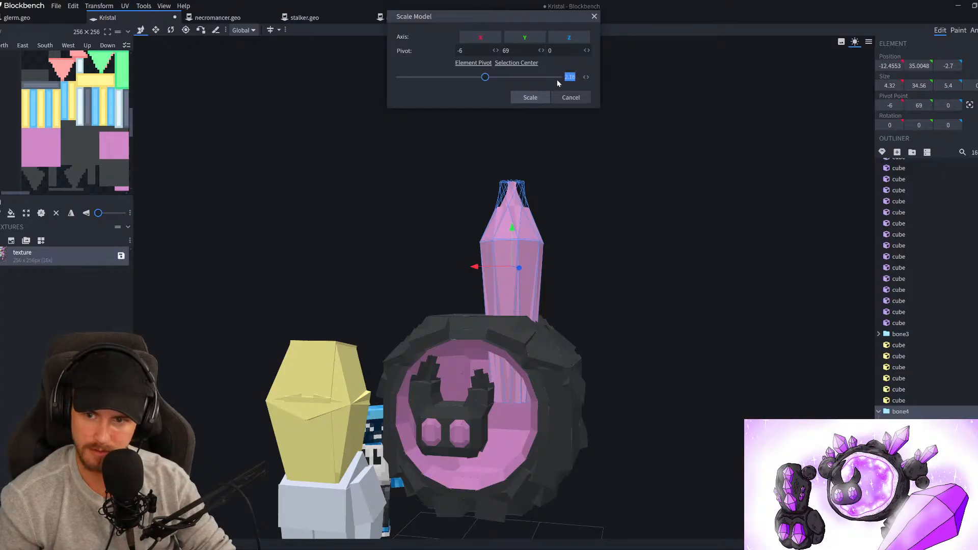
{"action": "left_click", "coordinate": [570, 78]}
{"action": "left_click_drag", "start_coordinate": [569, 77], "coordinate": [577, 78]}
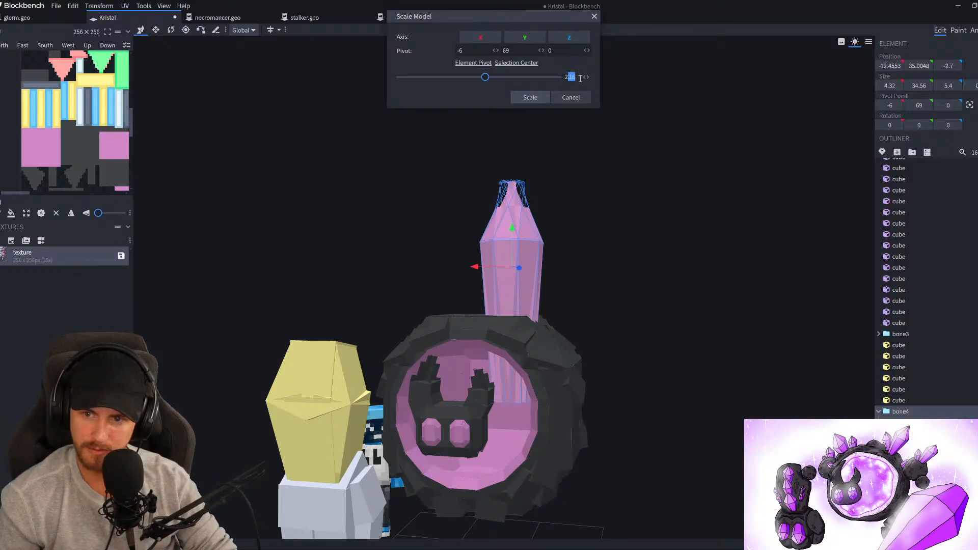
{"action": "type", "text": "5"}
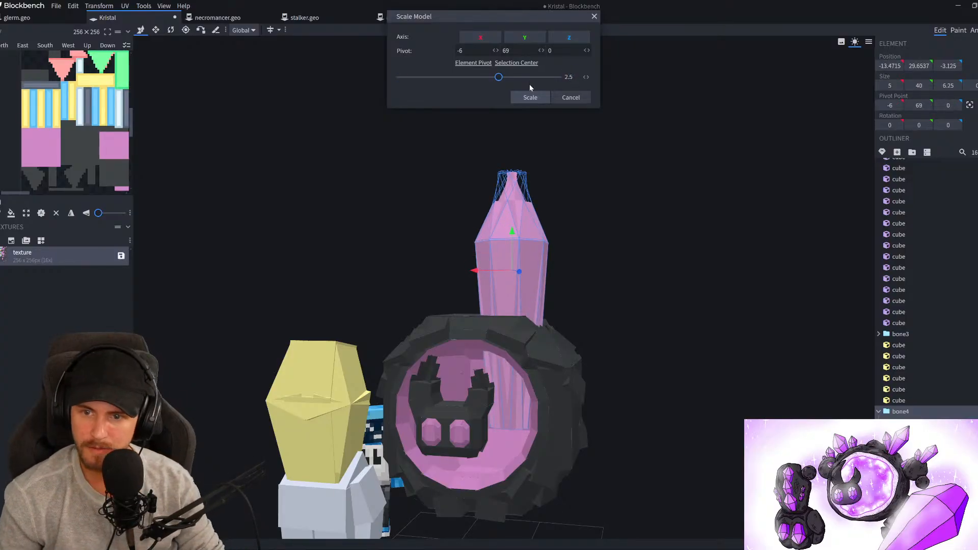
{"action": "left_click", "coordinate": [530, 98]}
{"action": "left_click_drag", "start_coordinate": [485, 273], "coordinate": [658, 273]}
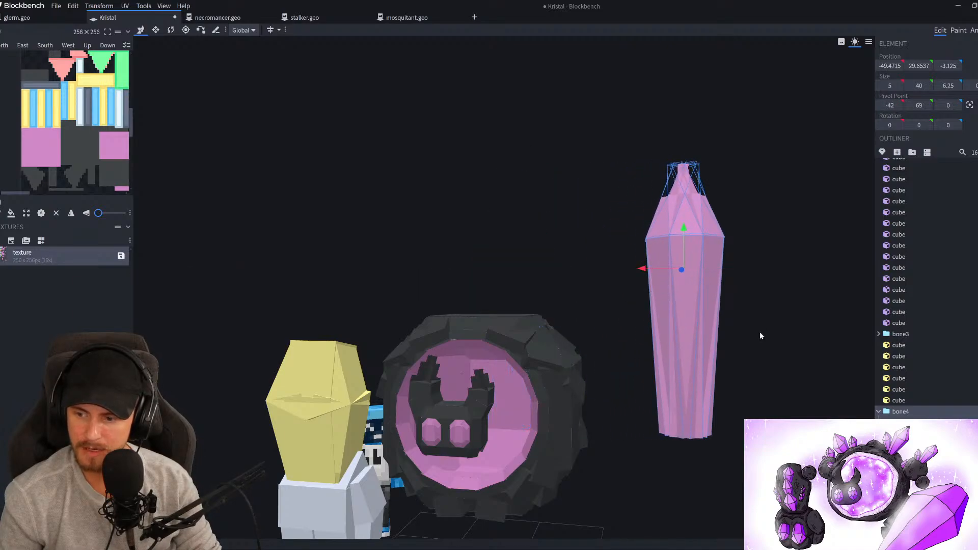
Append the enlarged crystal's elements to the texture template, keeping power-of-2 size and multi-texture occupancy on
{"action": "right_click", "coordinate": [51, 263]}
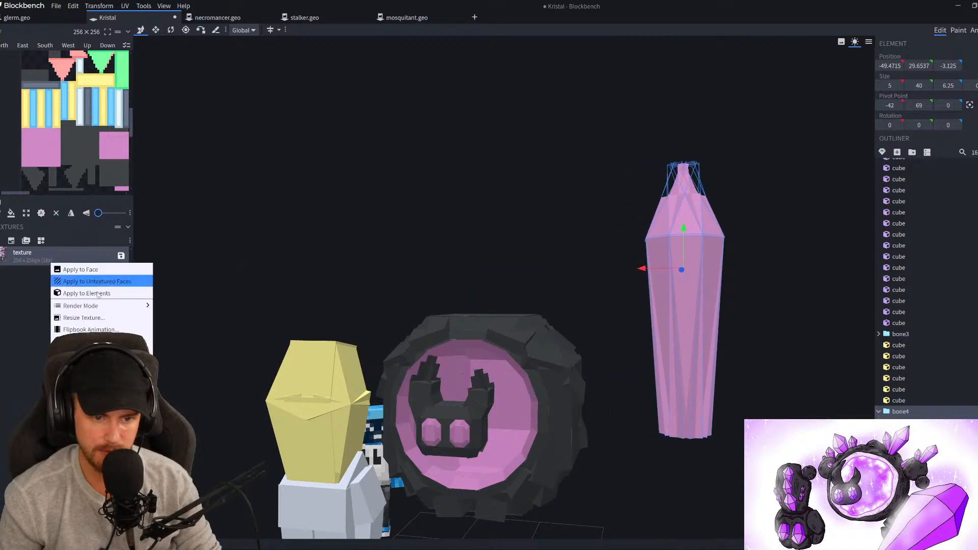
{"action": "left_click", "coordinate": [97, 294]}
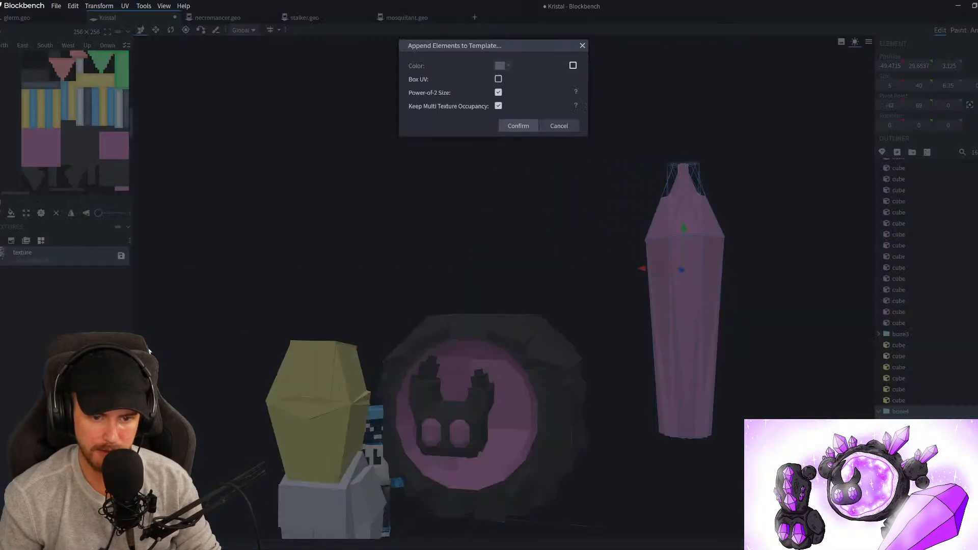
{"action": "left_click", "coordinate": [529, 131]}
{"action": "left_click_drag", "start_coordinate": [538, 137], "coordinate": [478, 157]}
{"action": "scroll", "coordinate": [479, 156], "scroll_direction": "up", "scroll_amount": 4}
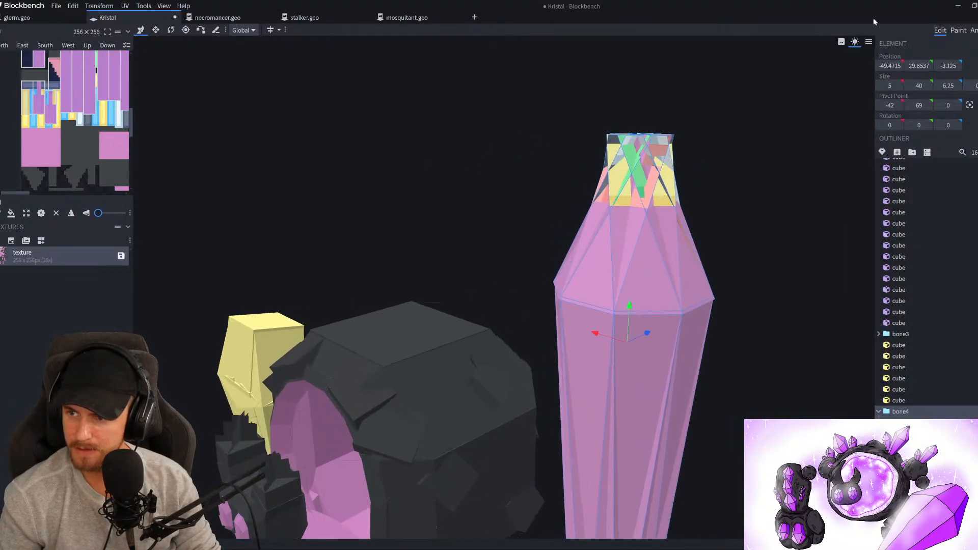
Fill the yellow and salmon tip panels on the near side of the crystal's neck with the pink-purple #cf88c6
{"action": "left_click", "coordinate": [958, 30]}
{"action": "scroll", "coordinate": [549, 207], "scroll_direction": "up", "scroll_amount": 3}
{"action": "scroll", "coordinate": [537, 224], "scroll_direction": "down", "scroll_amount": 5}
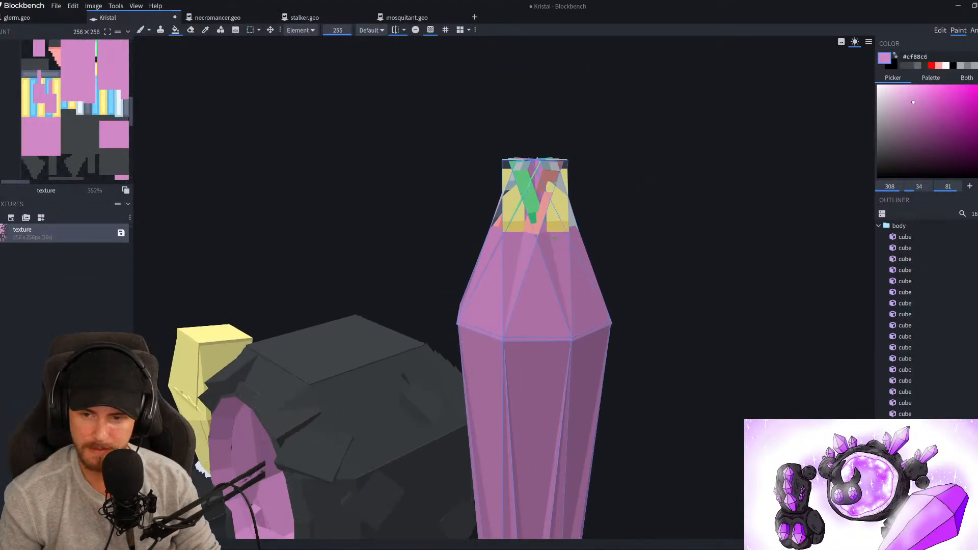
{"action": "scroll", "coordinate": [646, 168], "scroll_direction": "up", "scroll_amount": 3}
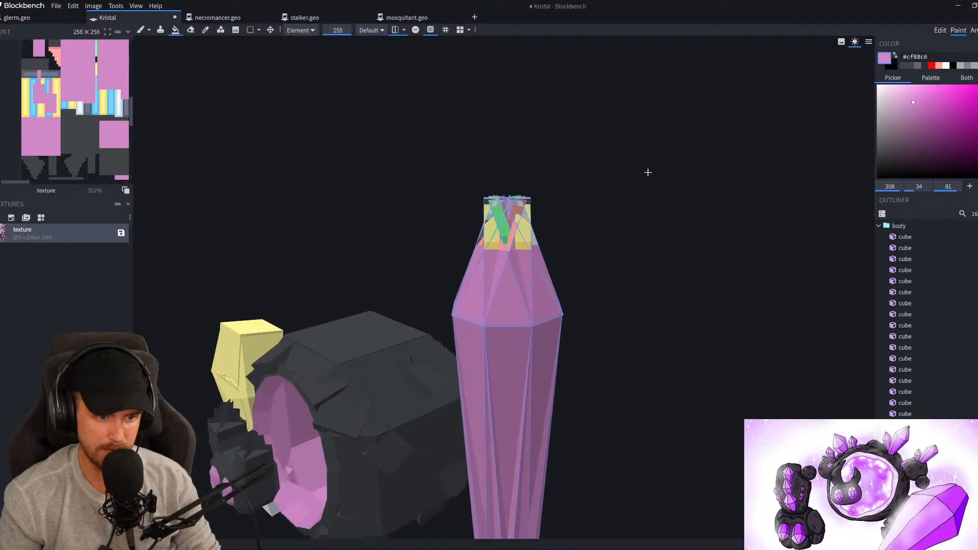
{"action": "left_click_drag", "start_coordinate": [663, 205], "coordinate": [683, 205]}
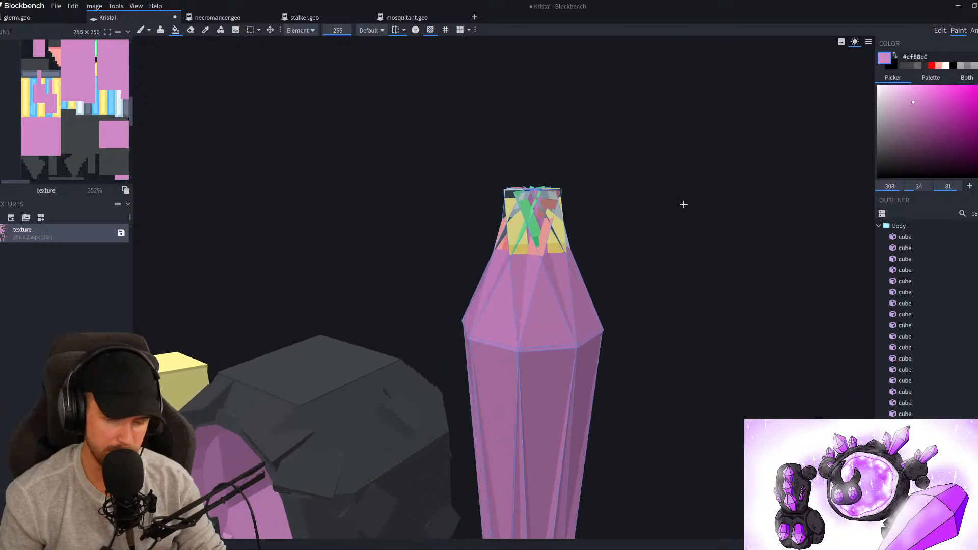
{"action": "scroll", "coordinate": [683, 205], "scroll_direction": "up", "scroll_amount": 3}
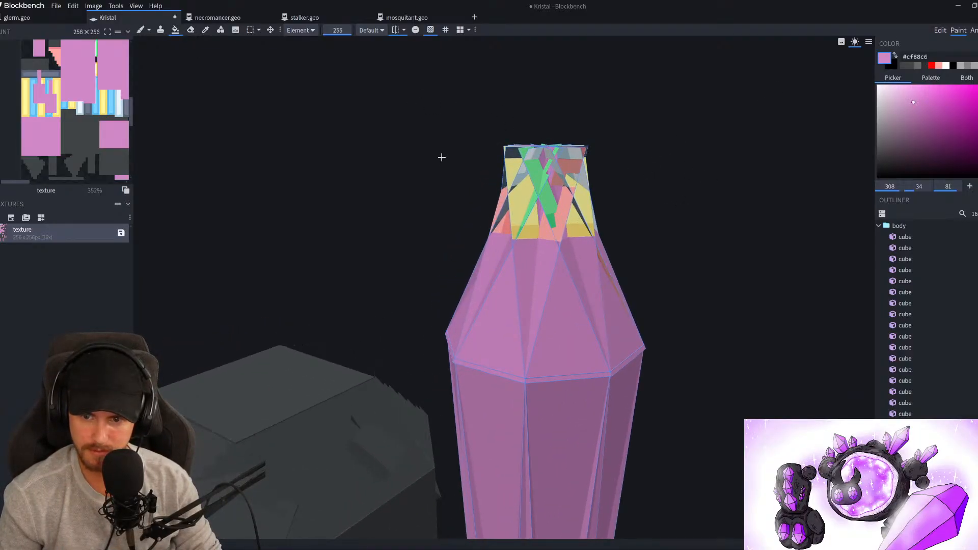
{"action": "left_click", "coordinate": [525, 211]}
{"action": "left_click", "coordinate": [581, 219]}
{"action": "left_click", "coordinate": [617, 289]}
Fill the remaining green, grey and blue patches around the other sides of the neck with the same pink-purple
{"action": "left_click_drag", "start_coordinate": [737, 313], "coordinate": [677, 313]}
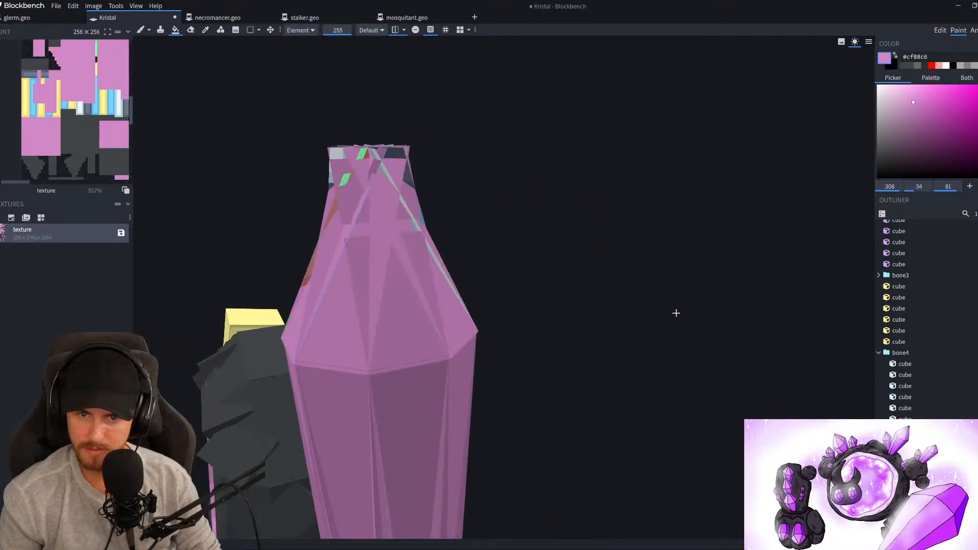
{"action": "left_click_drag", "start_coordinate": [622, 253], "coordinate": [607, 251]}
{"action": "left_click", "coordinate": [379, 253]}
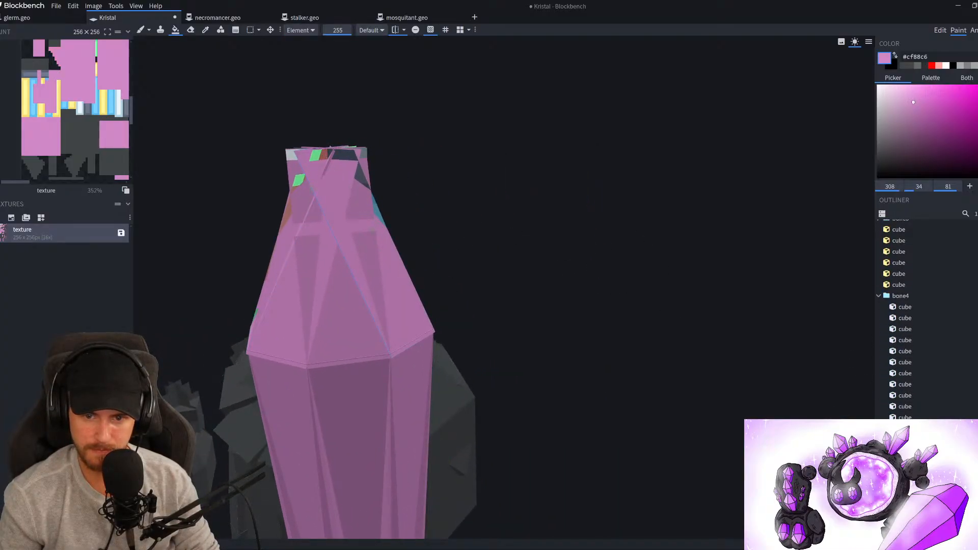
{"action": "left_click", "coordinate": [378, 210]}
{"action": "left_click", "coordinate": [365, 176]}
{"action": "left_click_drag", "start_coordinate": [509, 175], "coordinate": [719, 194]}
{"action": "left_click", "coordinate": [719, 192]}
{"action": "left_click", "coordinate": [695, 162]}
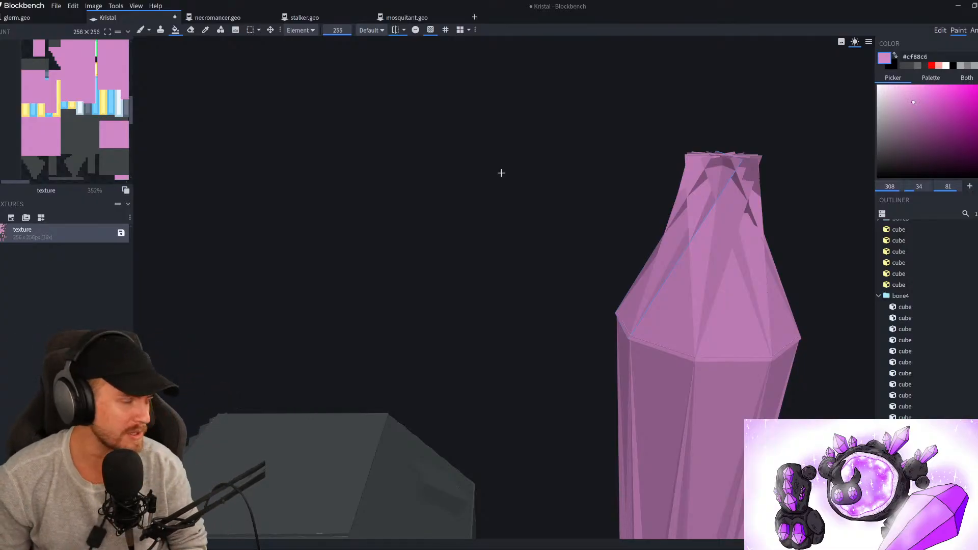
{"action": "left_click_drag", "start_coordinate": [506, 311], "coordinate": [611, 188]}
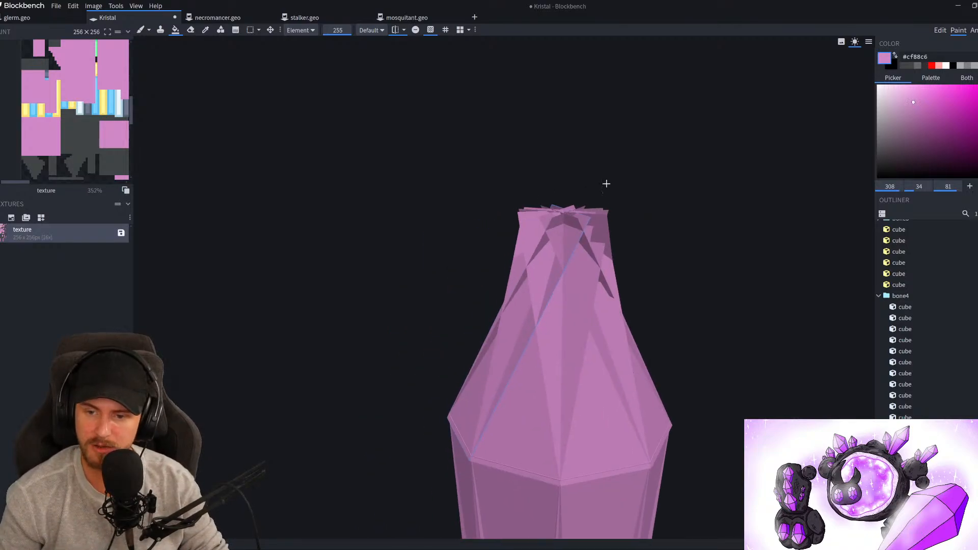
{"action": "left_click", "coordinate": [303, 31]}
{"action": "left_click", "coordinate": [313, 43]}
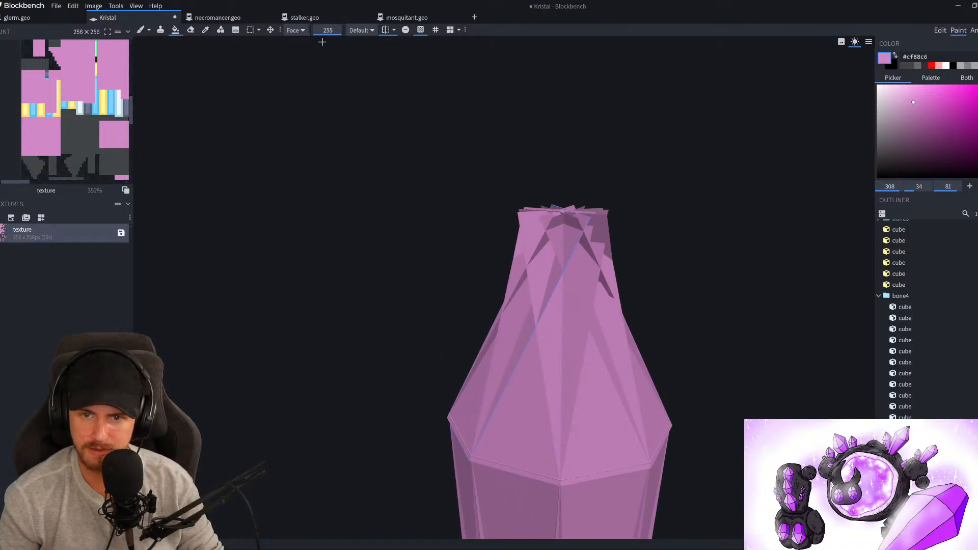
{"action": "scroll", "coordinate": [667, 208], "scroll_direction": "up", "scroll_amount": 2}
{"action": "mouse_move", "coordinate": [639, 214]}
{"action": "left_mouse_down"}
{"action": "mouse_move", "coordinate": [671, 220]}
{"action": "mouse_move", "coordinate": [629, 209]}
{"action": "mouse_move", "coordinate": [609, 223]}
{"action": "mouse_move", "coordinate": [559, 224]}
{"action": "mouse_move", "coordinate": [622, 221]}
{"action": "mouse_move", "coordinate": [566, 253]}
{"action": "mouse_move", "coordinate": [540, 255]}
{"action": "mouse_move", "coordinate": [625, 255]}
{"action": "left_mouse_up"}
{"action": "key", "text": "e"}
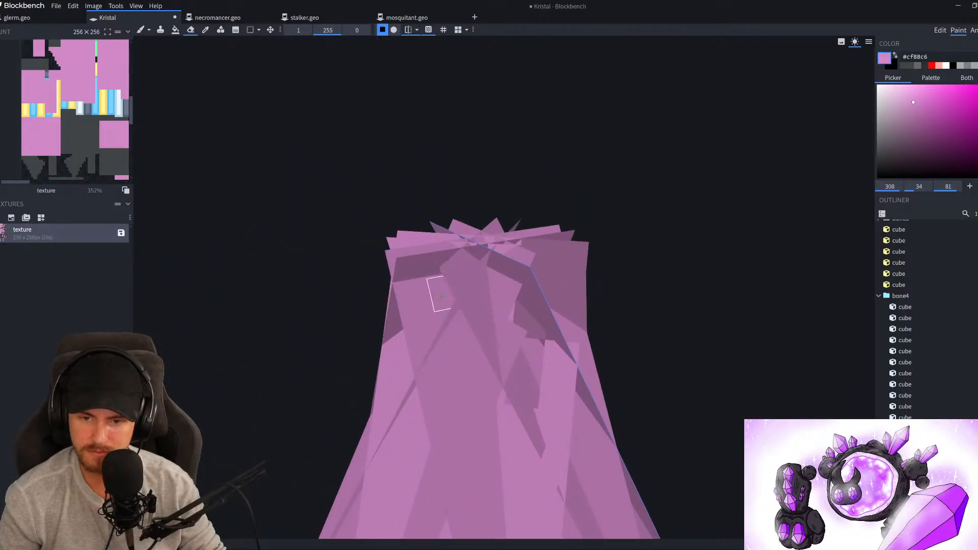
{"action": "left_click", "coordinate": [175, 30]}
Refill the jagged tip panels as whole elements in #cf88c6, with alpha lock and colour erasing off
{"action": "left_click_drag", "start_coordinate": [596, 266], "coordinate": [666, 267]}
{"action": "scroll", "coordinate": [594, 254], "scroll_direction": "down", "scroll_amount": 3}
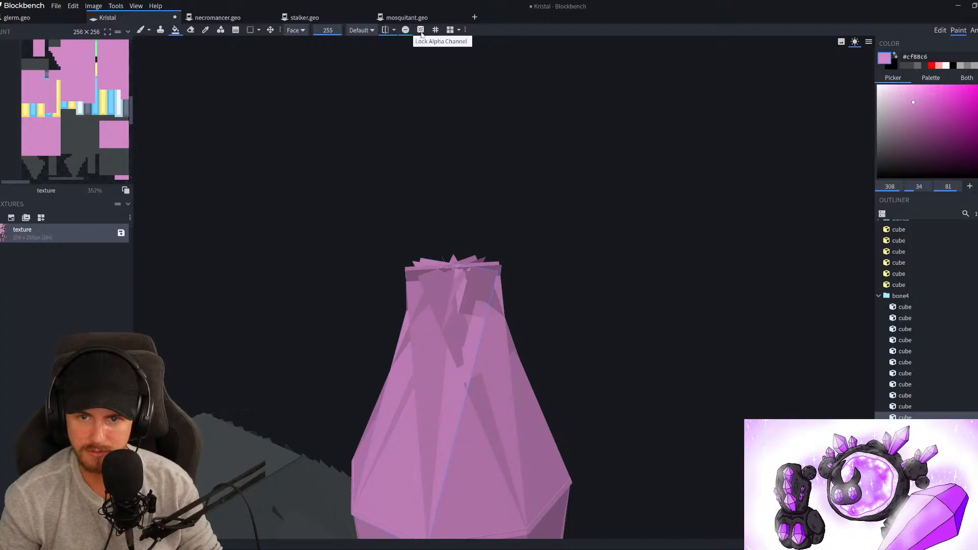
{"action": "left_click", "coordinate": [304, 32]}
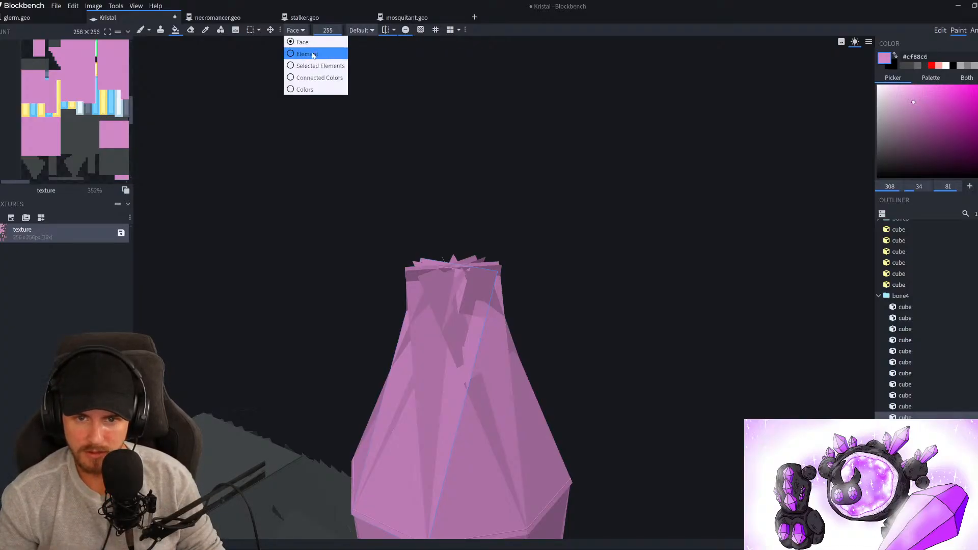
{"action": "left_click", "coordinate": [308, 54]}
{"action": "left_click", "coordinate": [469, 367]}
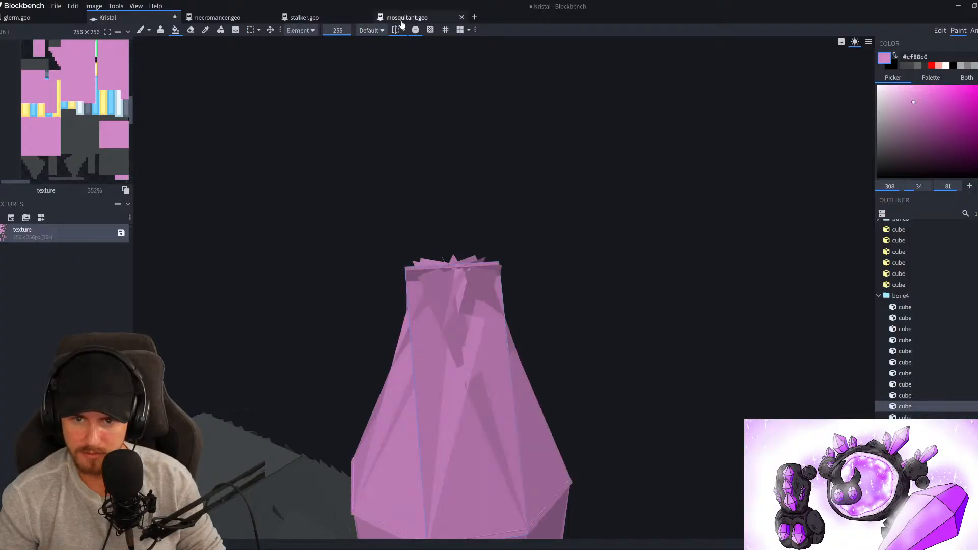
{"action": "left_click", "coordinate": [464, 331]}
{"action": "left_click", "coordinate": [453, 256]}
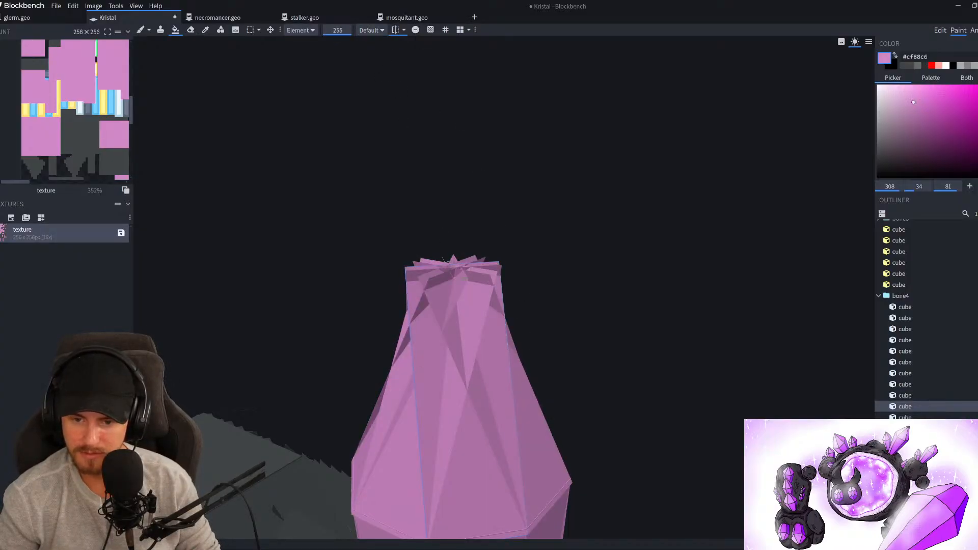
Change the fill mode from Element to Face while checking the crystal's neck from all sides
{"action": "left_click_drag", "start_coordinate": [545, 262], "coordinate": [704, 286]}
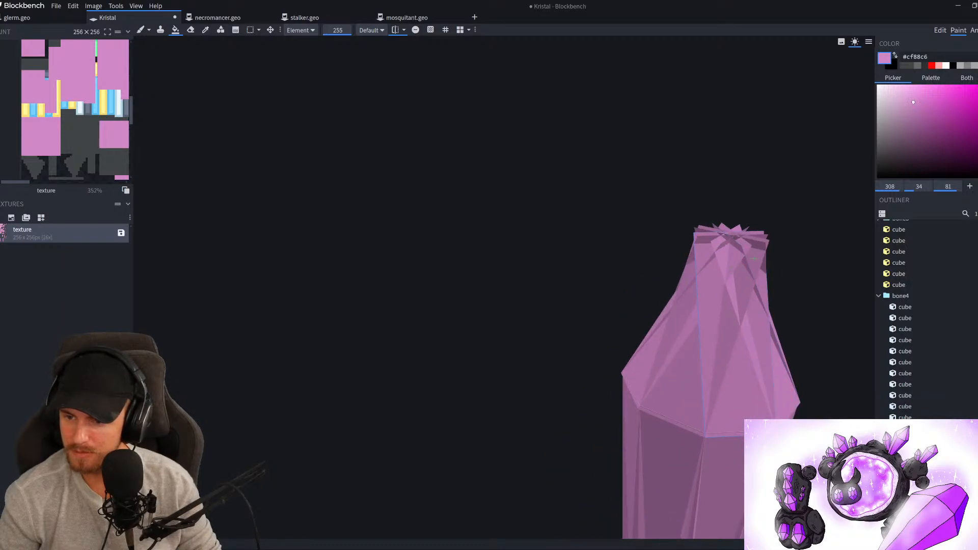
{"action": "left_click_drag", "start_coordinate": [713, 188], "coordinate": [493, 122]}
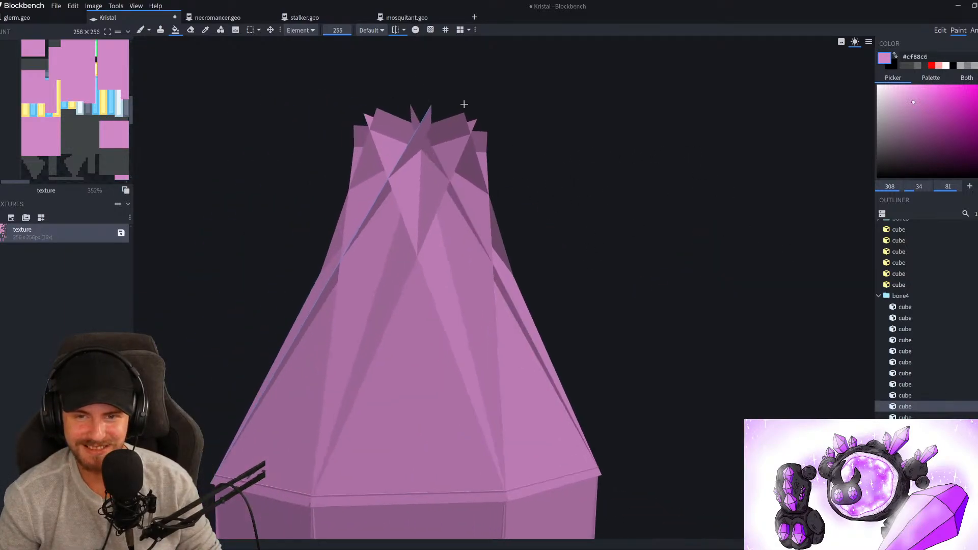
{"action": "left_click", "coordinate": [301, 32]}
{"action": "left_click", "coordinate": [302, 41]}
{"action": "left_click_drag", "start_coordinate": [267, 109], "coordinate": [377, 228]}
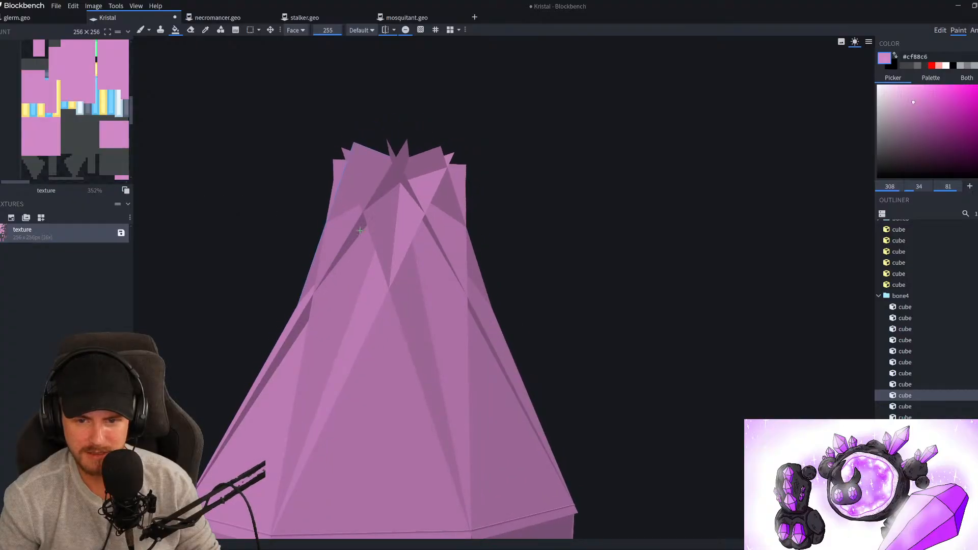
{"action": "left_click_drag", "start_coordinate": [529, 186], "coordinate": [421, 230]}
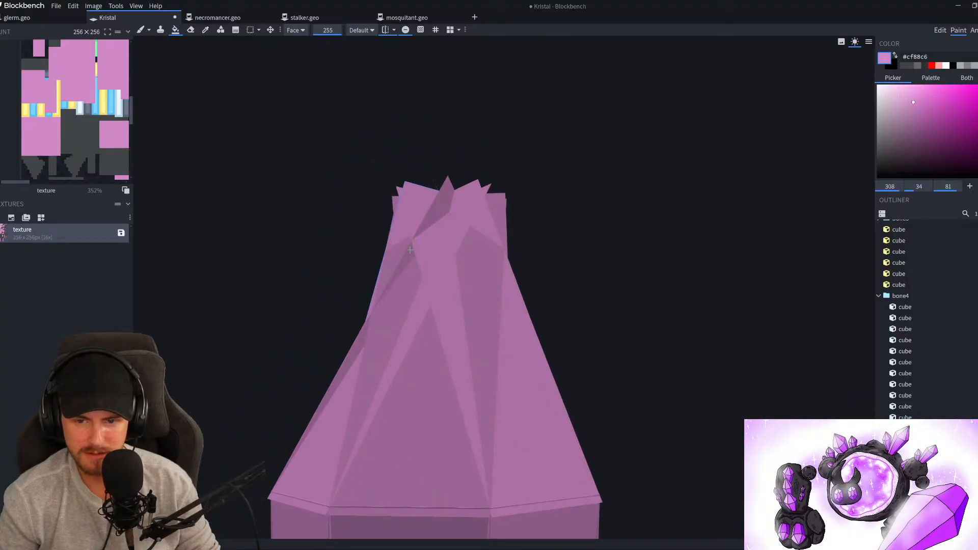
{"action": "left_click_drag", "start_coordinate": [651, 208], "coordinate": [502, 240]}
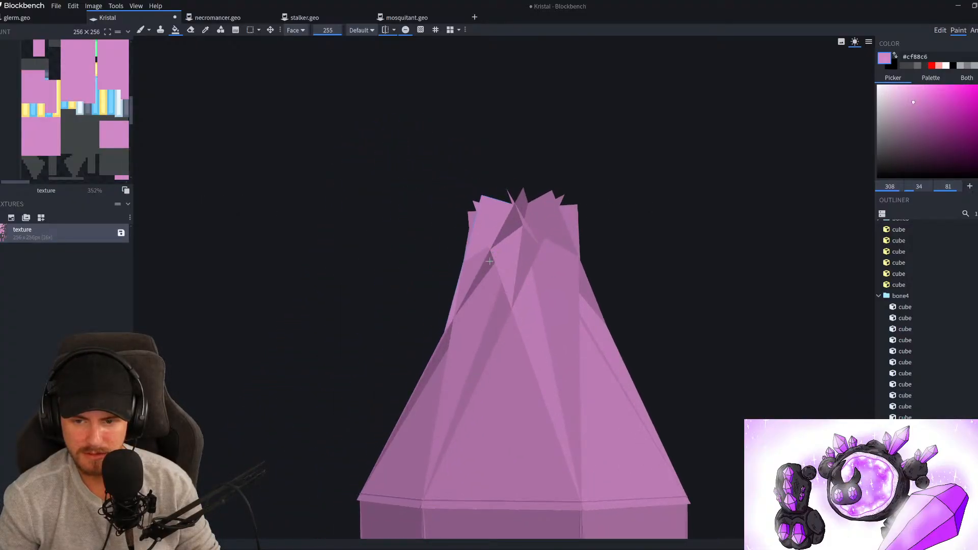
{"action": "left_click_drag", "start_coordinate": [679, 214], "coordinate": [656, 244]}
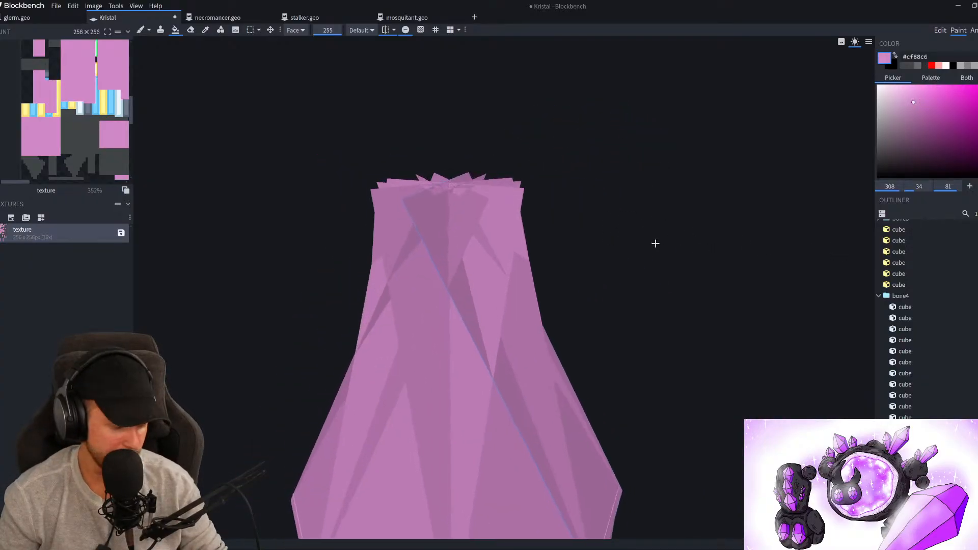
Erase the upper corner and edge pixels of one neck panel with the size 1 eraser at opacity 255
{"action": "key", "text": "e"}
{"action": "scroll", "coordinate": [627, 157], "scroll_direction": "up", "scroll_amount": 4}
{"action": "left_click", "coordinate": [512, 200]}
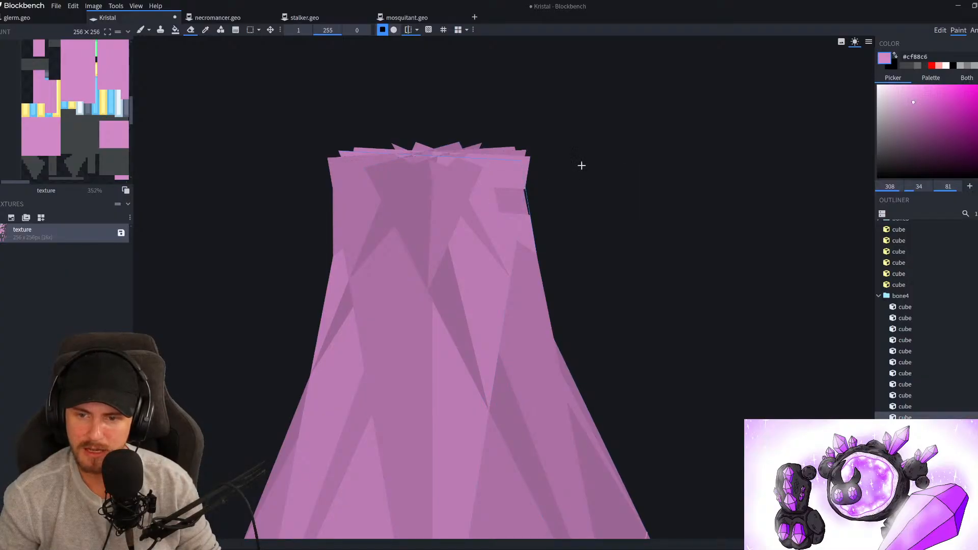
{"action": "left_click_drag", "start_coordinate": [581, 166], "coordinate": [583, 221]}
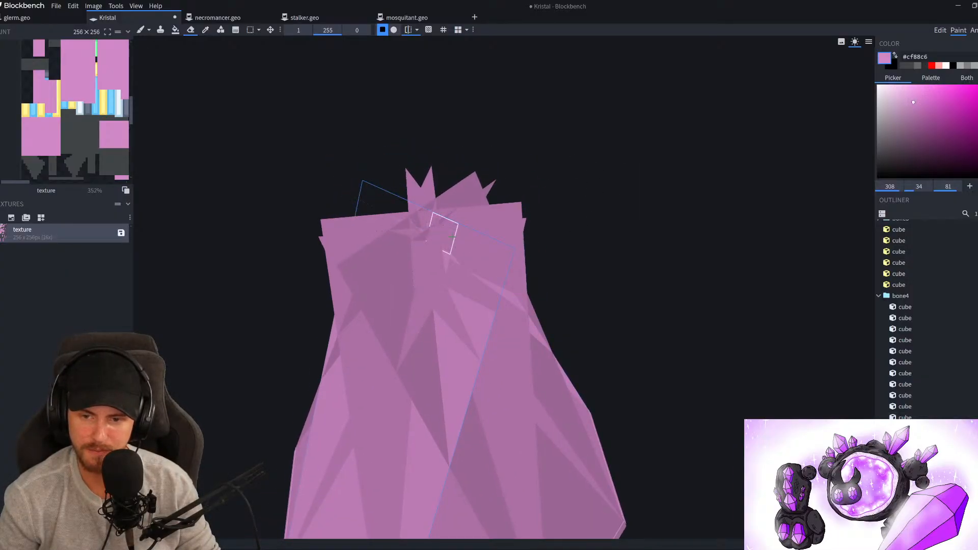
{"action": "left_click", "coordinate": [462, 398]}
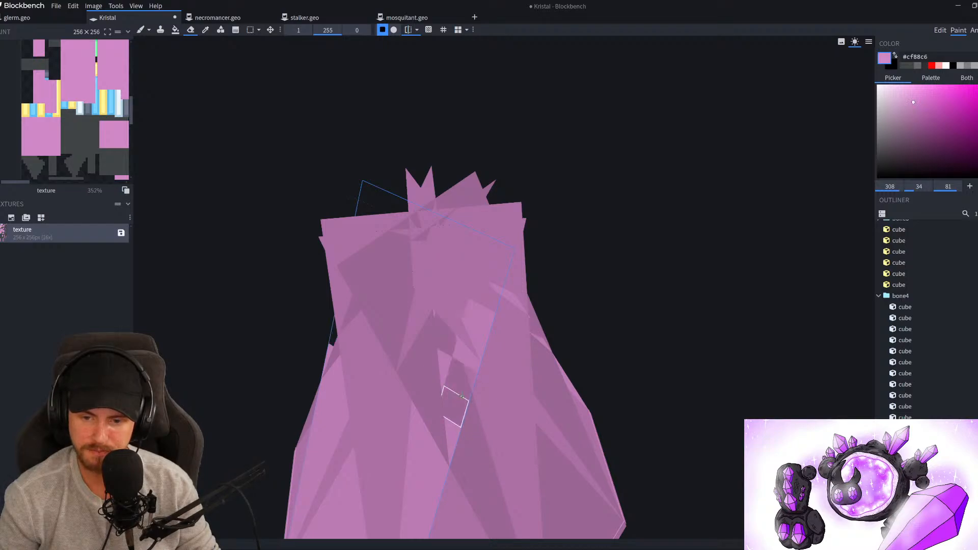
{"action": "left_click", "coordinate": [469, 352]}
{"action": "left_click", "coordinate": [479, 321]}
{"action": "scroll", "coordinate": [484, 320], "scroll_direction": "down", "scroll_amount": 6}
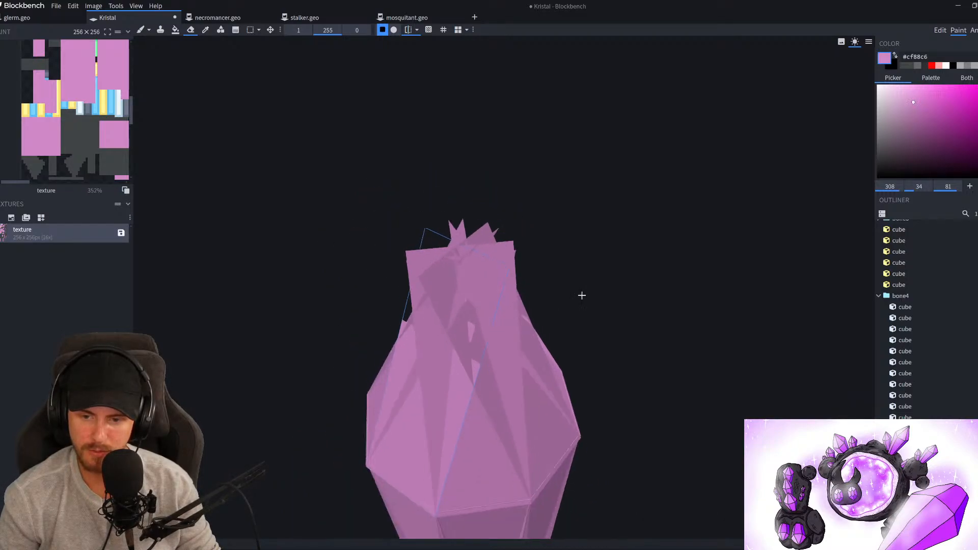
Erase stepped strips further down both edges of the neck panel so it narrows toward the top
{"action": "left_click_drag", "start_coordinate": [579, 297], "coordinate": [614, 274]}
{"action": "scroll", "coordinate": [612, 273], "scroll_direction": "up", "scroll_amount": 5}
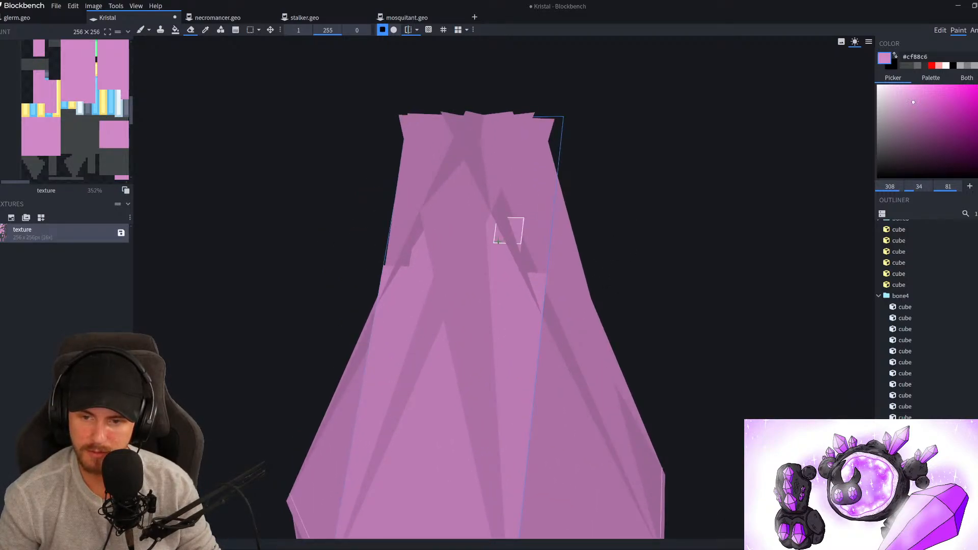
{"action": "left_click", "coordinate": [516, 436]}
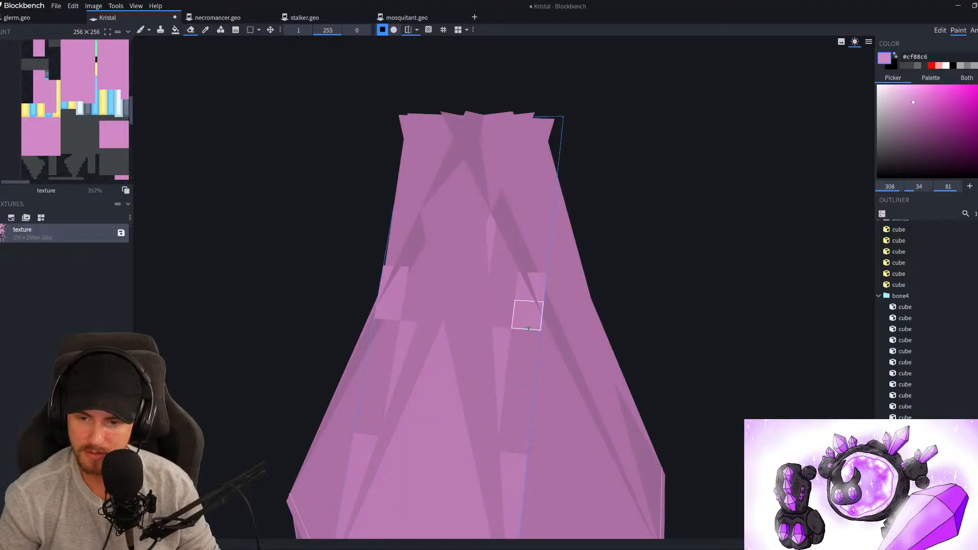
{"action": "left_click", "coordinate": [529, 316]}
{"action": "left_click", "coordinate": [531, 286]}
{"action": "scroll", "coordinate": [532, 286], "scroll_direction": "down", "scroll_amount": 5}
Erase the side strips of the adjacent neck panel in straight runs, tapering it toward the crystal's point
{"action": "mouse_move", "coordinate": [683, 236]}
{"action": "left_mouse_down"}
{"action": "mouse_move", "coordinate": [732, 230]}
{"action": "mouse_move", "coordinate": [660, 223]}
{"action": "mouse_move", "coordinate": [567, 234]}
{"action": "mouse_move", "coordinate": [447, 434]}
{"action": "left_mouse_up"}
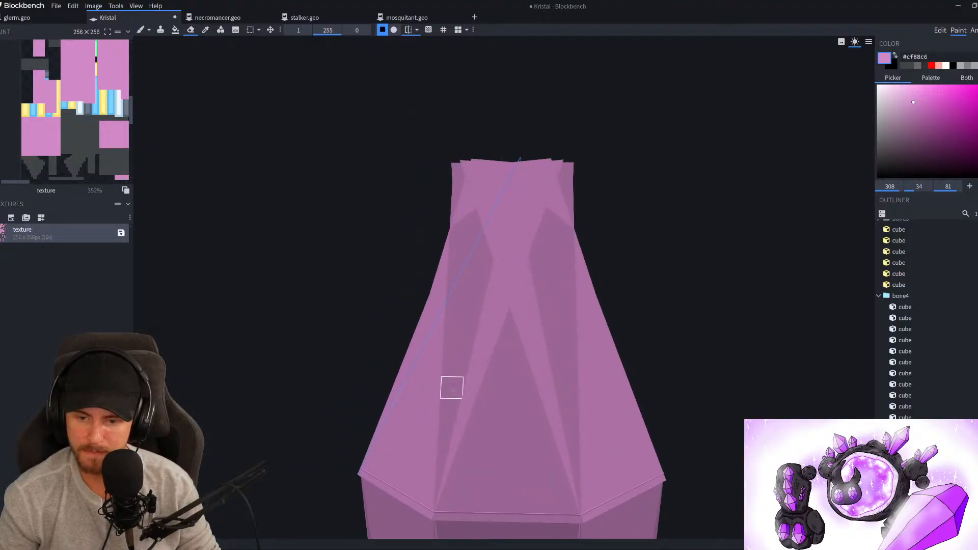
{"action": "left_click_drag", "start_coordinate": [377, 326], "coordinate": [410, 254]}
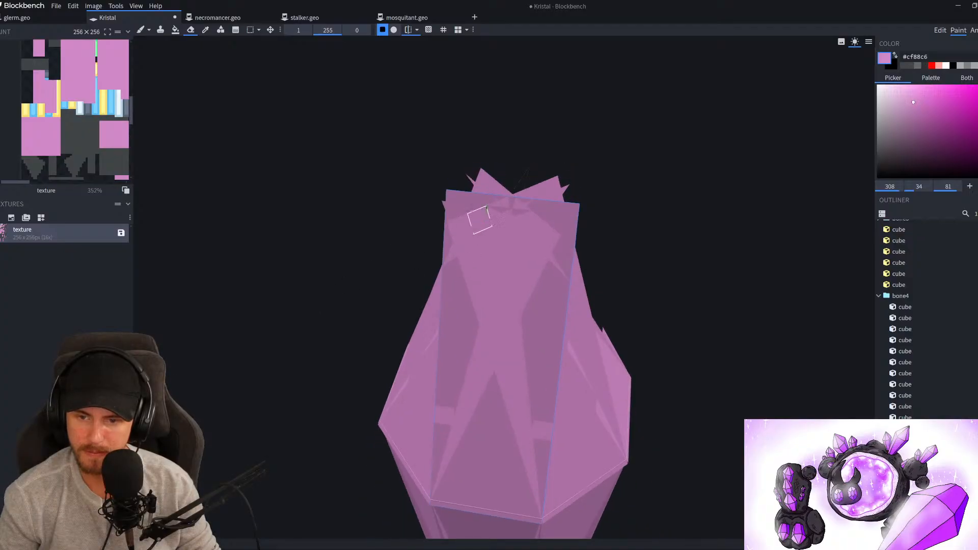
{"action": "left_click", "coordinate": [498, 198], "text": "shift"}
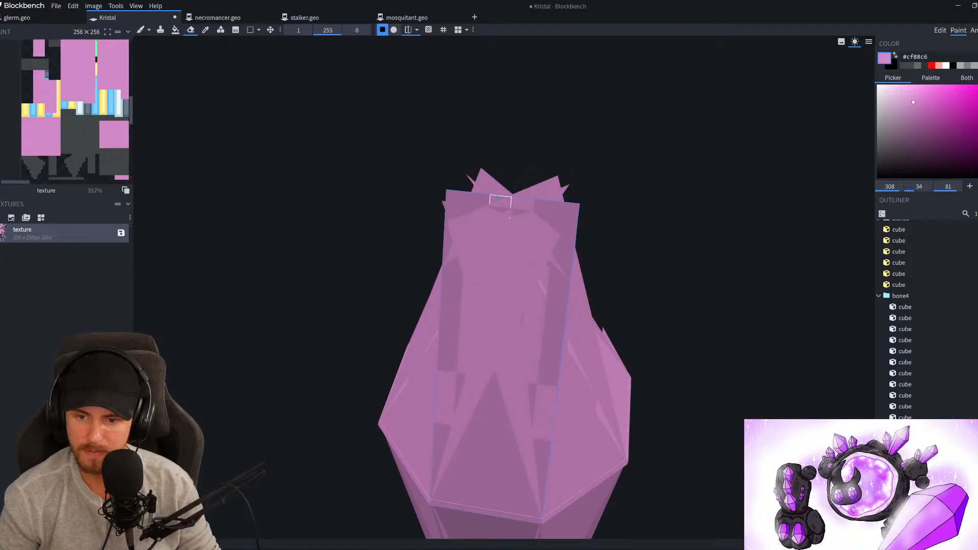
{"action": "left_click", "coordinate": [498, 197], "text": "shift"}
{"action": "left_click_drag", "start_coordinate": [393, 337], "coordinate": [439, 284]}
{"action": "mouse_move", "coordinate": [514, 316]}
{"action": "left_mouse_down"}
{"action": "mouse_move", "coordinate": [524, 358]}
{"action": "mouse_move", "coordinate": [507, 293]}
{"action": "mouse_move", "coordinate": [518, 257]}
{"action": "left_mouse_up"}
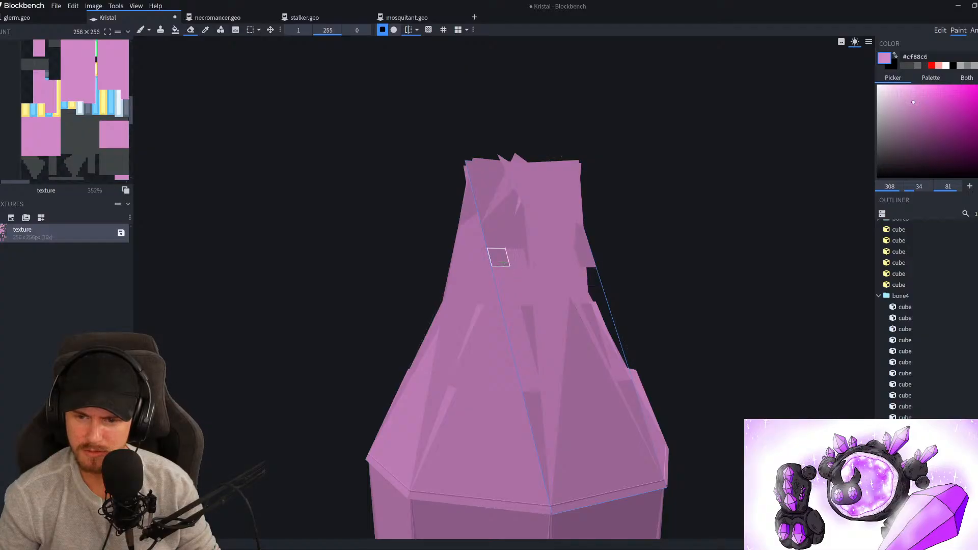
{"action": "scroll", "coordinate": [499, 285], "scroll_direction": "up", "scroll_amount": 2}
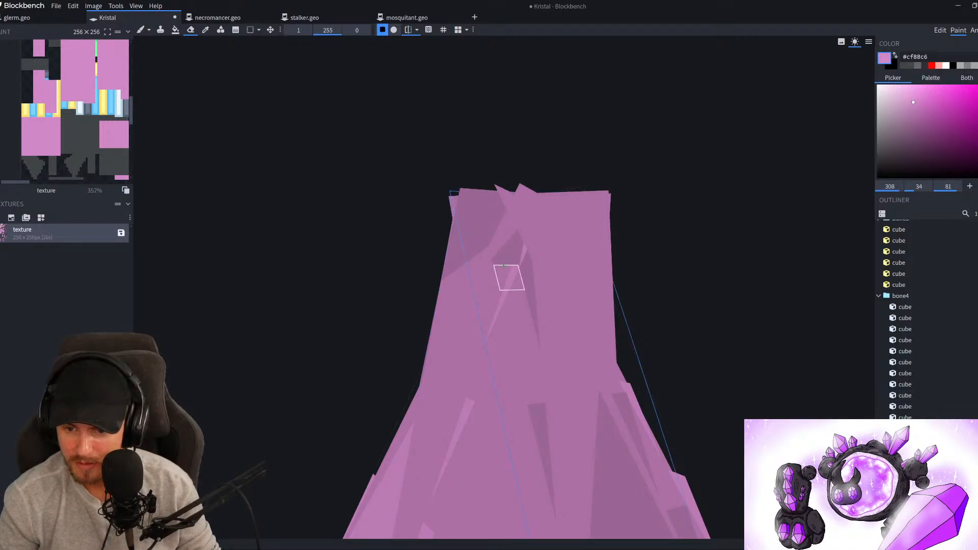
{"action": "right_click_drag", "start_coordinate": [504, 253], "coordinate": [326, 275]}
{"action": "scroll", "coordinate": [326, 275], "scroll_direction": "up", "scroll_amount": 3}
{"action": "left_click_drag", "start_coordinate": [339, 188], "coordinate": [503, 371]}
{"action": "scroll", "coordinate": [504, 383], "scroll_direction": "down", "scroll_amount": 5}
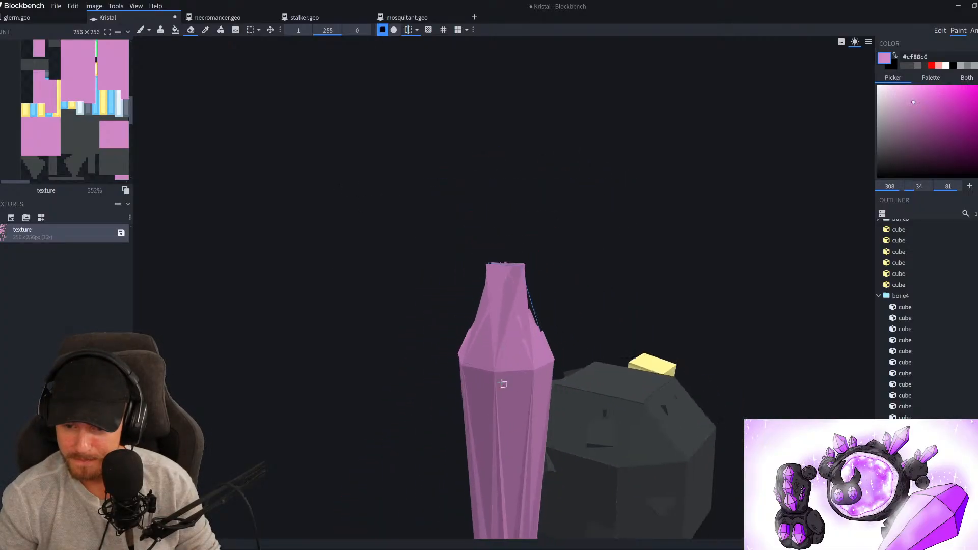
Return to model editing, select the surplus crystal segments and delete them, keeping only the trimmed ones
{"action": "left_click", "coordinate": [940, 30]}
{"action": "scroll", "coordinate": [391, 200], "scroll_direction": "up", "scroll_amount": 5}
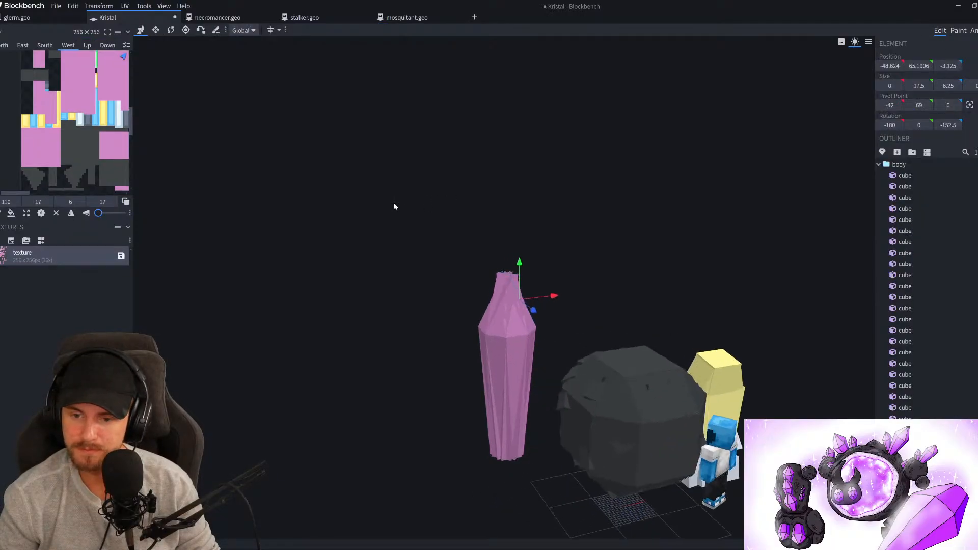
{"action": "left_click_drag", "start_coordinate": [381, 148], "coordinate": [506, 491], "text": "ctrl"}
{"action": "left_click_drag", "start_coordinate": [346, 438], "coordinate": [194, 451]}
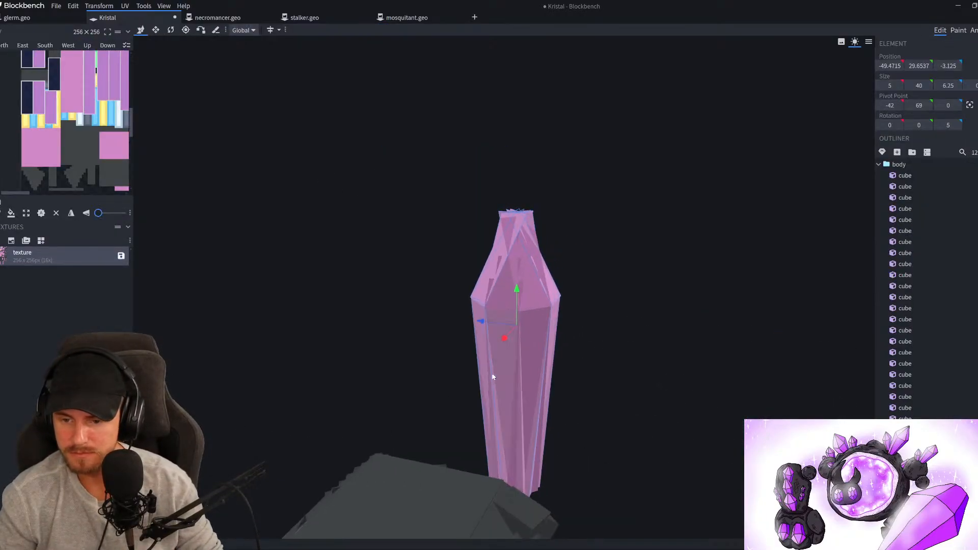
{"action": "left_click", "coordinate": [491, 375], "text": "ctrl"}
{"action": "left_click", "coordinate": [538, 306], "text": "ctrl"}
{"action": "key", "text": "Delete"}
Duplicate the remaining trimmed segments and rotate the copies around the vertical axis to rebuild the eight-sided crystal
{"action": "left_click_drag", "start_coordinate": [599, 274], "coordinate": [437, 370]}
{"action": "key", "text": "r"}
{"action": "left_click_drag", "start_coordinate": [616, 297], "coordinate": [609, 349]}
{"action": "left_click_drag", "start_coordinate": [532, 307], "coordinate": [497, 311]}
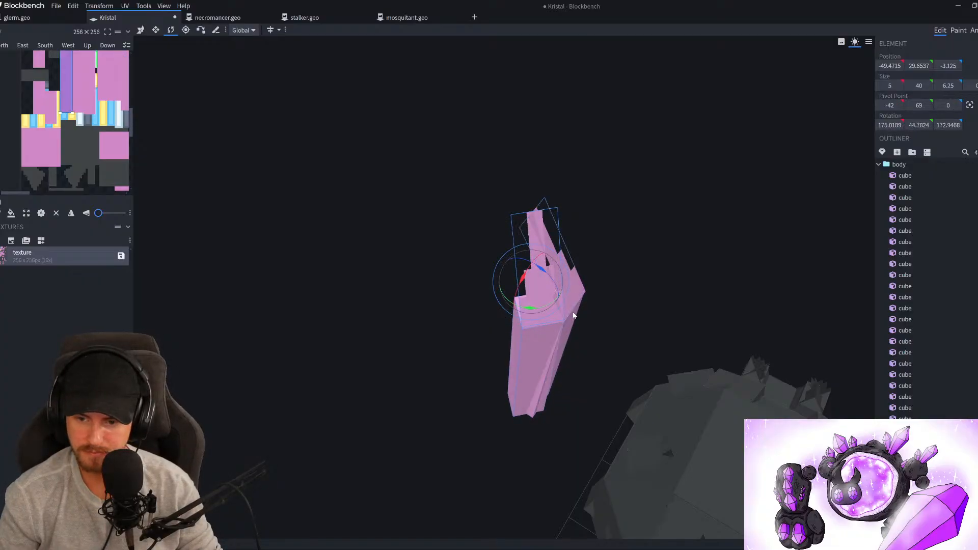
{"action": "left_click_drag", "start_coordinate": [539, 307], "coordinate": [437, 361]}
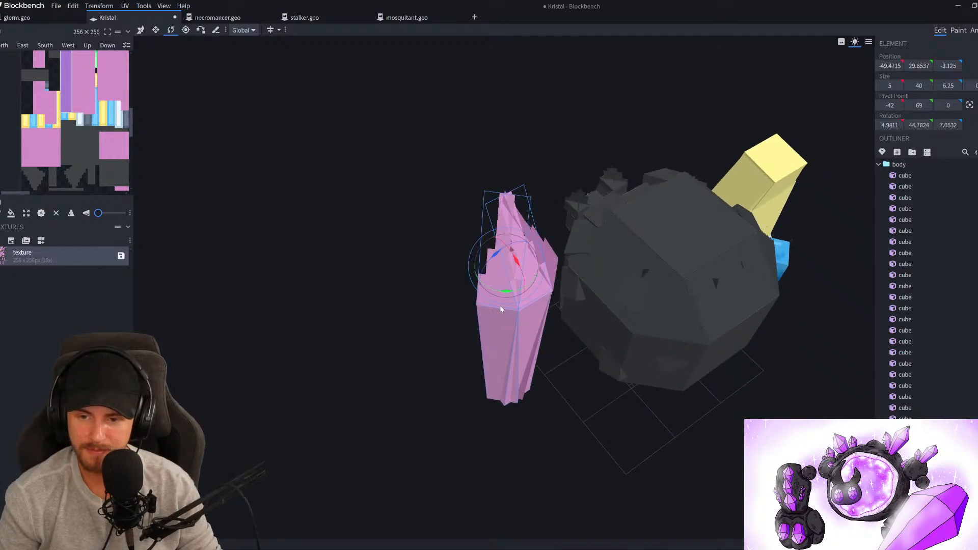
{"action": "left_click_drag", "start_coordinate": [508, 294], "coordinate": [458, 273]}
{"action": "left_click_drag", "start_coordinate": [423, 311], "coordinate": [599, 340]}
{"action": "scroll", "coordinate": [612, 352], "scroll_direction": "up", "scroll_amount": 2}
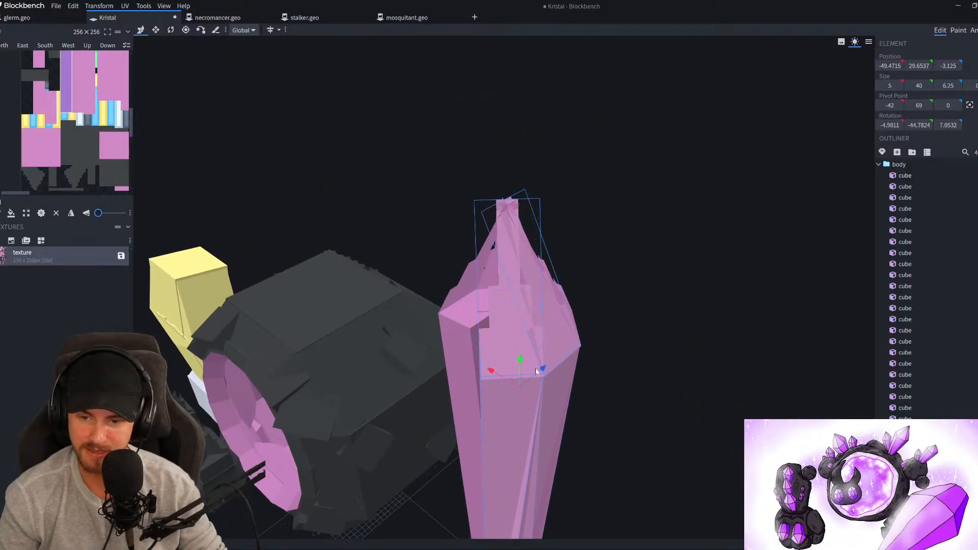
{"action": "left_click_drag", "start_coordinate": [513, 353], "coordinate": [461, 331]}
{"action": "mouse_move", "coordinate": [417, 219]}
{"action": "left_mouse_down"}
{"action": "mouse_move", "coordinate": [441, 201]}
{"action": "mouse_move", "coordinate": [640, 171]}
{"action": "left_mouse_up"}
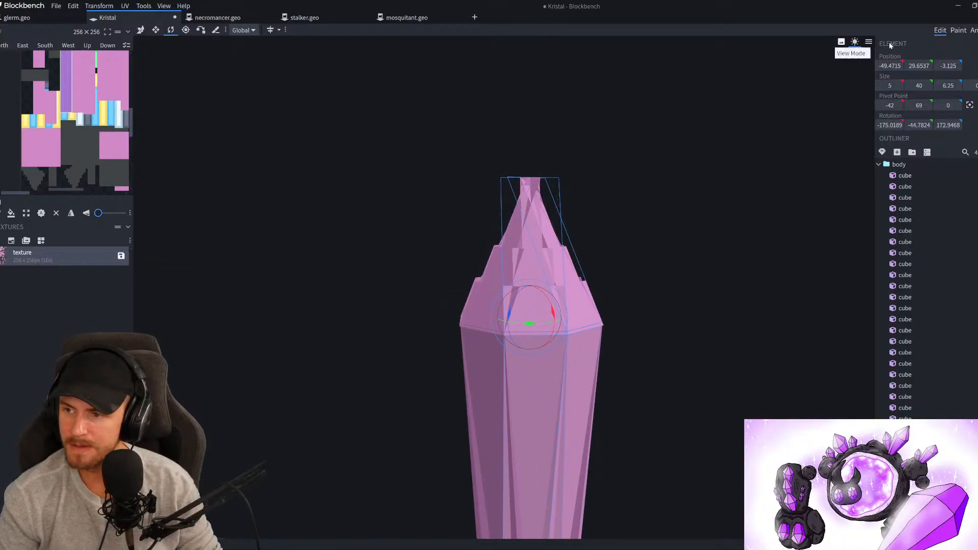
Switch to painting and brush #cf88c6 pixels back onto the stepped edge of a tip panel
{"action": "left_click", "coordinate": [958, 30]}
{"action": "scroll", "coordinate": [663, 178], "scroll_direction": "up", "scroll_amount": 5}
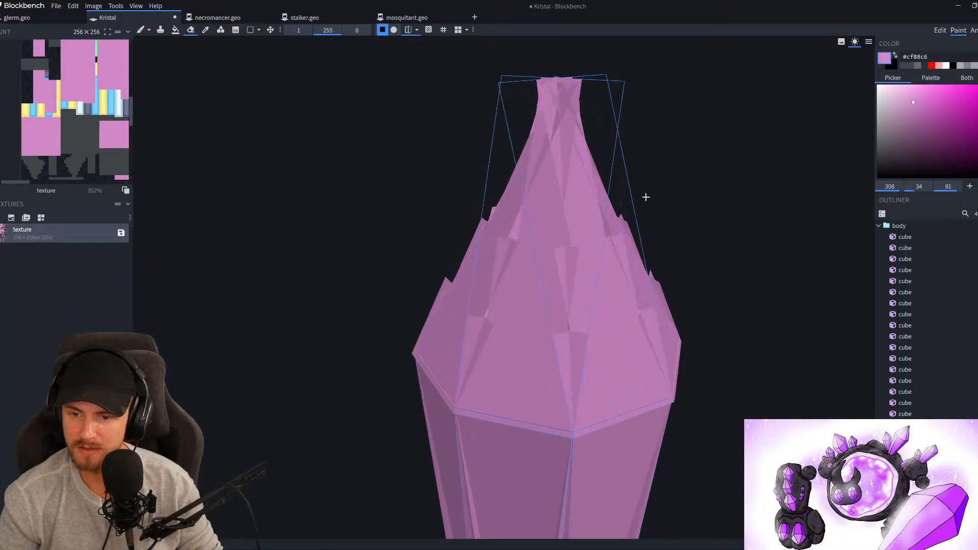
{"action": "scroll", "coordinate": [626, 229], "scroll_direction": "up", "scroll_amount": 3}
{"action": "key", "text": "b"}
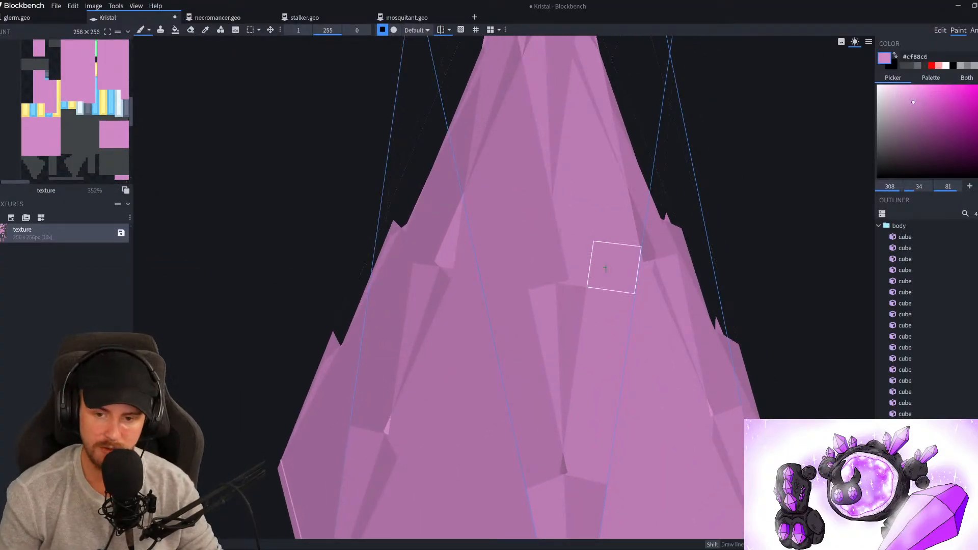
{"action": "key", "text": "alt"}
{"action": "left_click", "coordinate": [441, 248]}
{"action": "left_click", "coordinate": [453, 250]}
Examine the crystal's tapered point from several sides and compare the crystal with the whole creature
{"action": "scroll", "coordinate": [456, 258], "scroll_direction": "down", "scroll_amount": 8}
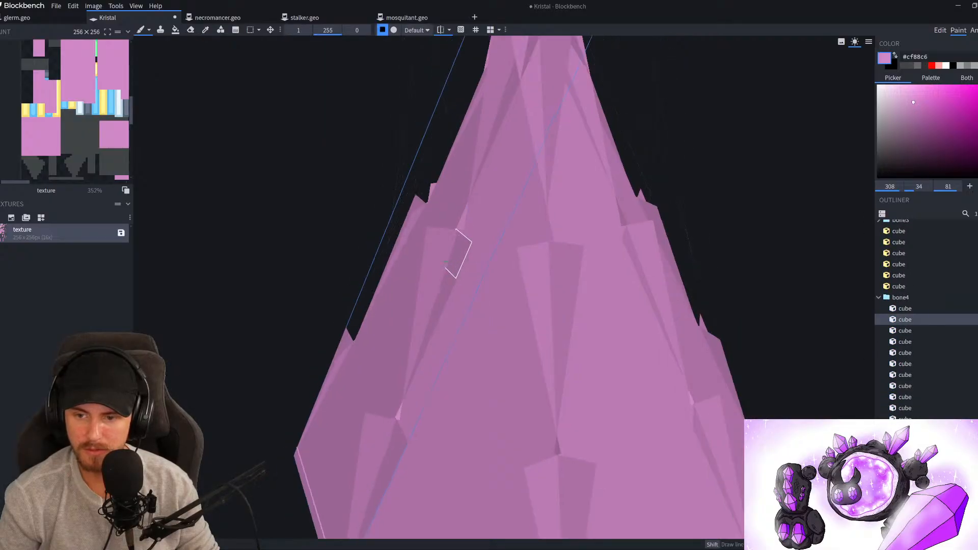
{"action": "scroll", "coordinate": [605, 258], "scroll_direction": "down", "scroll_amount": 4}
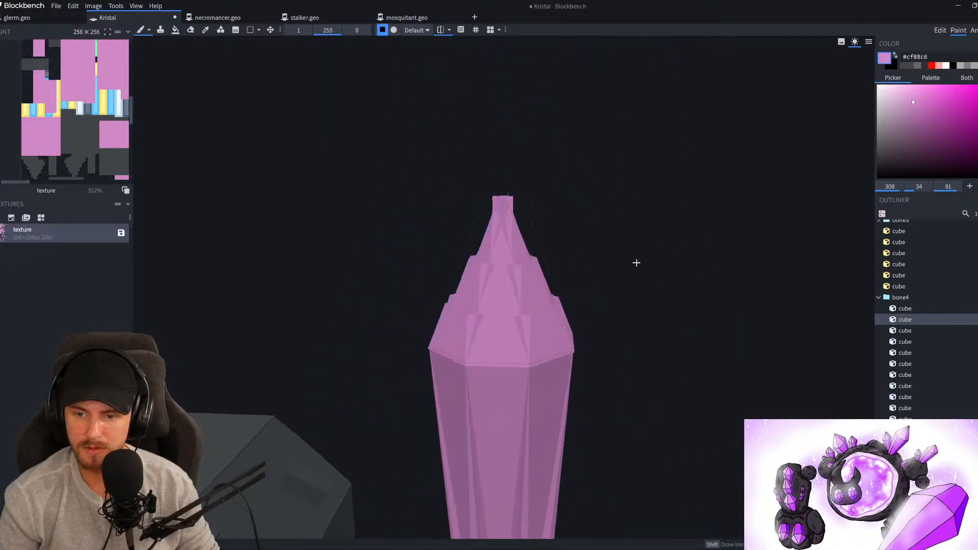
{"action": "scroll", "coordinate": [632, 262], "scroll_direction": "up", "scroll_amount": 2}
{"action": "scroll", "coordinate": [632, 262], "scroll_direction": "up", "scroll_amount": 3}
{"action": "left_click_drag", "start_coordinate": [669, 230], "coordinate": [731, 259]}
{"action": "scroll", "coordinate": [519, 309], "scroll_direction": "down", "scroll_amount": 6}
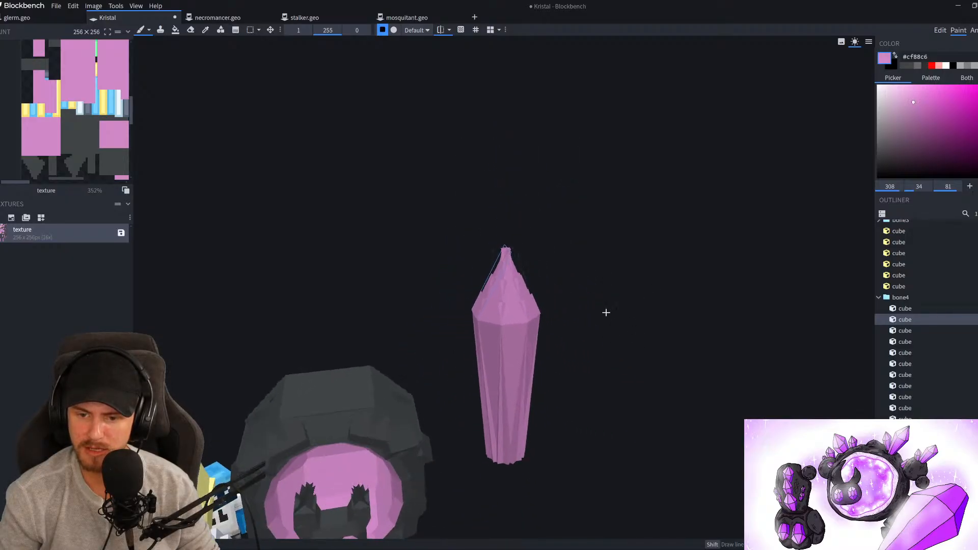
{"action": "right_click_drag", "start_coordinate": [576, 298], "coordinate": [527, 151]}
{"action": "scroll", "coordinate": [553, 311], "scroll_direction": "up", "scroll_amount": 5}
{"action": "right_click_drag", "start_coordinate": [552, 311], "coordinate": [631, 391]}
{"action": "left_click_drag", "start_coordinate": [631, 391], "coordinate": [689, 399]}
{"action": "scroll", "coordinate": [465, 356], "scroll_direction": "down", "scroll_amount": 3}
{"action": "left_click_drag", "start_coordinate": [666, 360], "coordinate": [621, 319]}
{"action": "scroll", "coordinate": [533, 376], "scroll_direction": "down", "scroll_amount": 5}
{"action": "right_click_drag", "start_coordinate": [620, 319], "coordinate": [670, 386]}
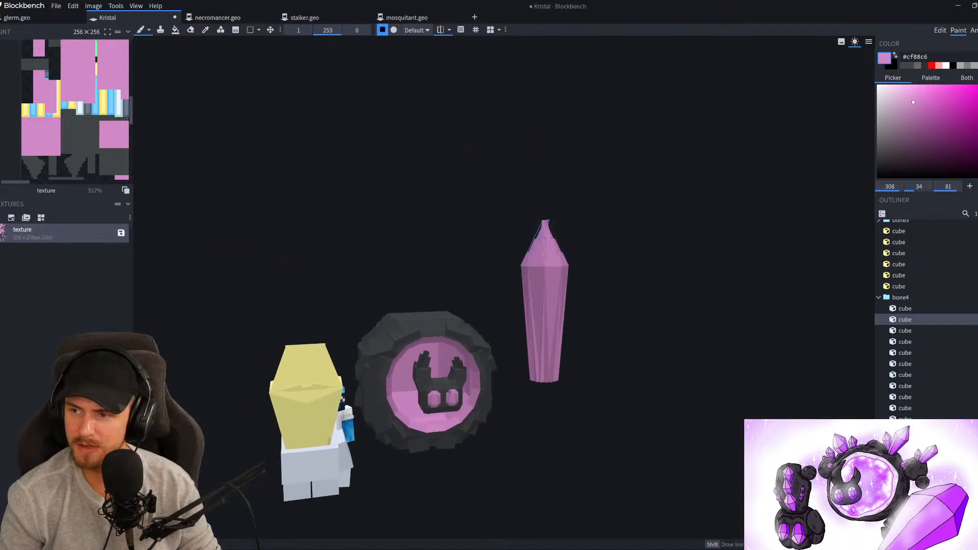
Select the whole crystal group bone4 in model editing and scale it to 0.25 about its pivot
{"action": "left_click", "coordinate": [940, 30]}
{"action": "mouse_move", "coordinate": [645, 337]}
{"action": "left_mouse_down"}
{"action": "mouse_move", "coordinate": [561, 316]}
{"action": "mouse_move", "coordinate": [559, 331]}
{"action": "left_mouse_up"}
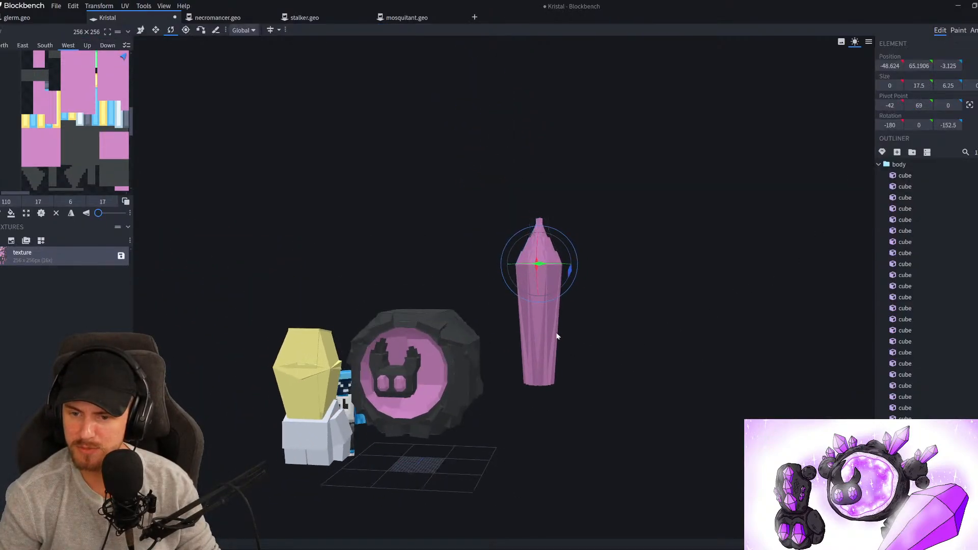
{"action": "left_click", "coordinate": [559, 334]}
{"action": "left_click", "coordinate": [898, 352]}
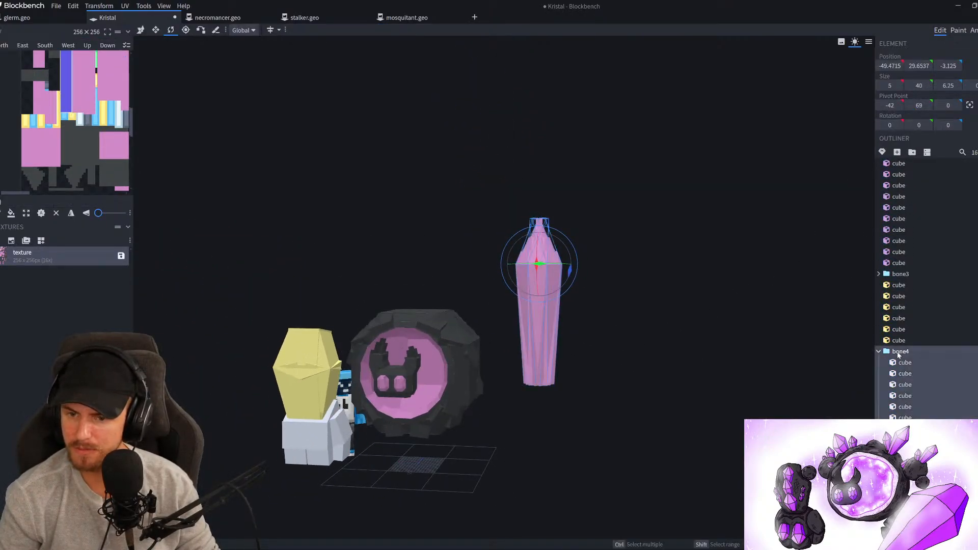
{"action": "left_click", "coordinate": [98, 5]}
{"action": "mouse_move", "coordinate": [132, 40]}
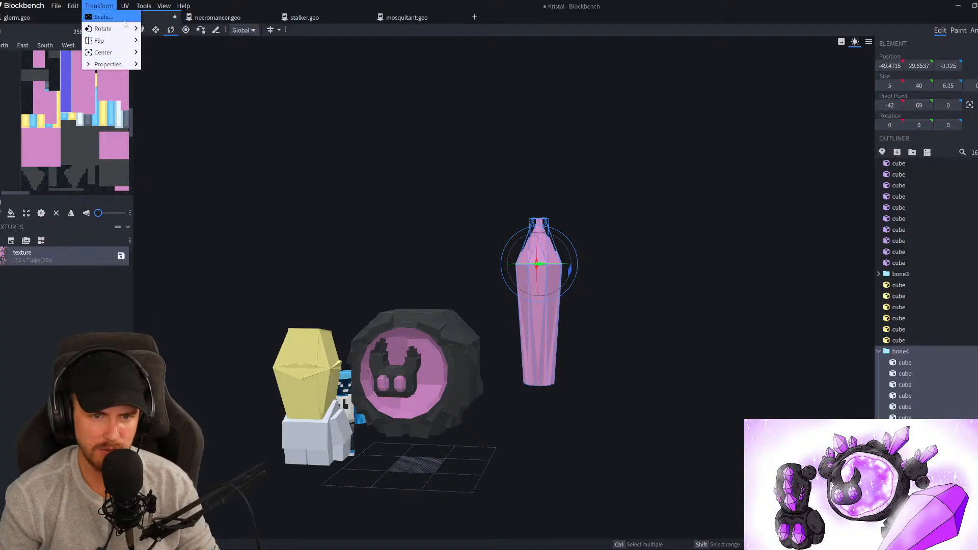
{"action": "left_click", "coordinate": [104, 17]}
{"action": "left_click_drag", "start_coordinate": [437, 80], "coordinate": [410, 79]}
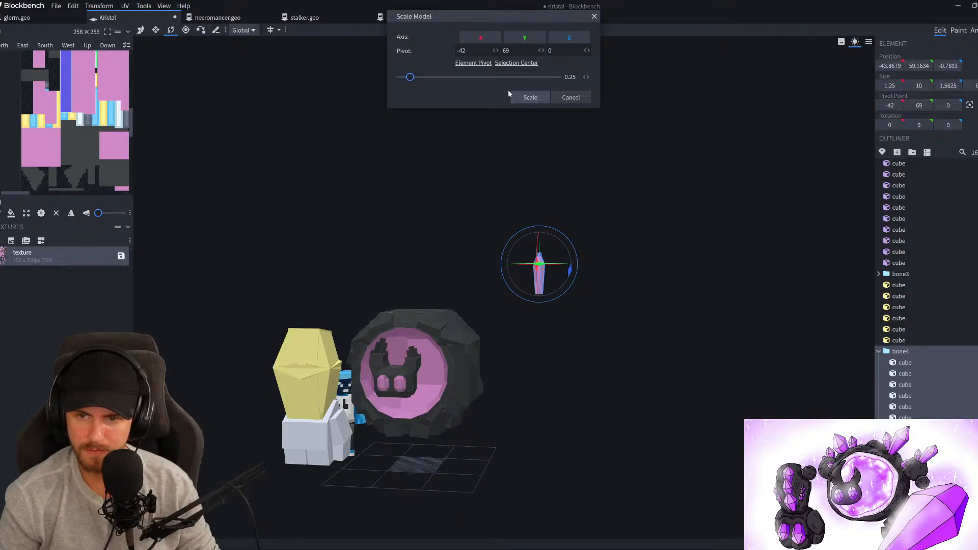
{"action": "left_click", "coordinate": [530, 97]}
Move the small crystal onto the top of the dark round body, with its pivot at -3, 62, 0
{"action": "key", "text": "v"}
{"action": "scroll", "coordinate": [564, 207], "scroll_direction": "up", "scroll_amount": 4}
{"action": "left_click_drag", "start_coordinate": [657, 215], "coordinate": [471, 228]}
{"action": "left_click_drag", "start_coordinate": [502, 192], "coordinate": [571, 232]}
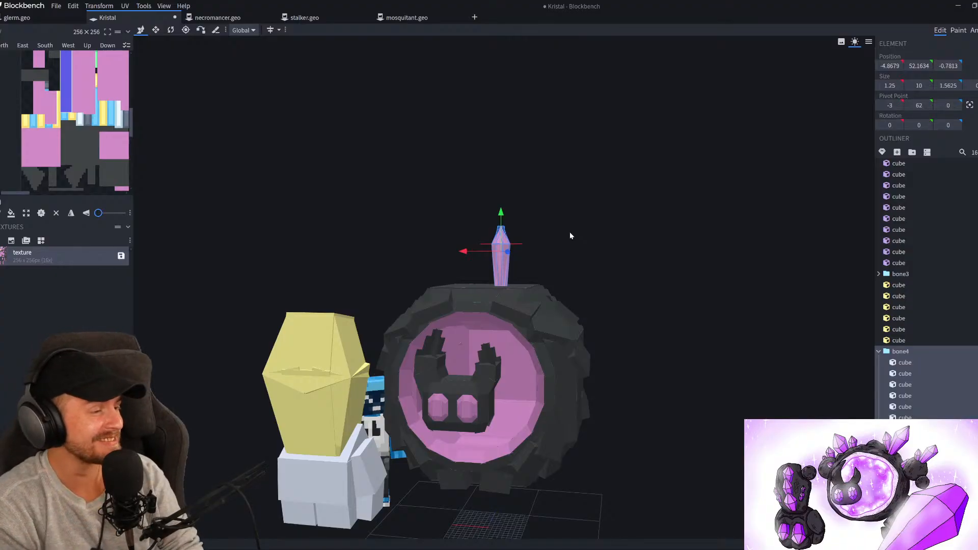
{"action": "scroll", "coordinate": [542, 248], "scroll_direction": "up", "scroll_amount": 5}
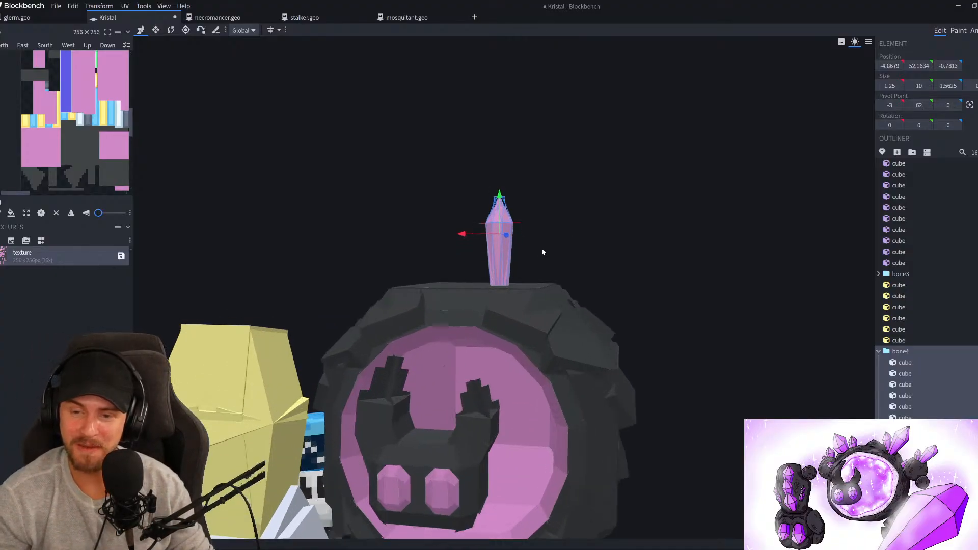
{"action": "left_click_drag", "start_coordinate": [588, 255], "coordinate": [715, 235]}
{"action": "key", "text": "ctrl+d"}
{"action": "left_click_drag", "start_coordinate": [492, 237], "coordinate": [487, 234]}
{"action": "key", "text": "r"}
{"action": "left_click_drag", "start_coordinate": [556, 222], "coordinate": [655, 175]}
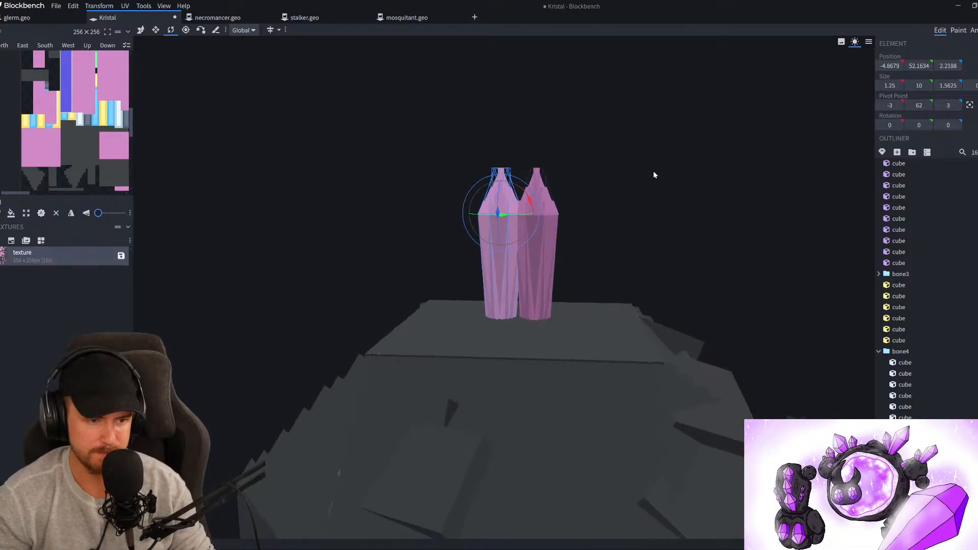
{"action": "key", "text": "ctrl+z"}
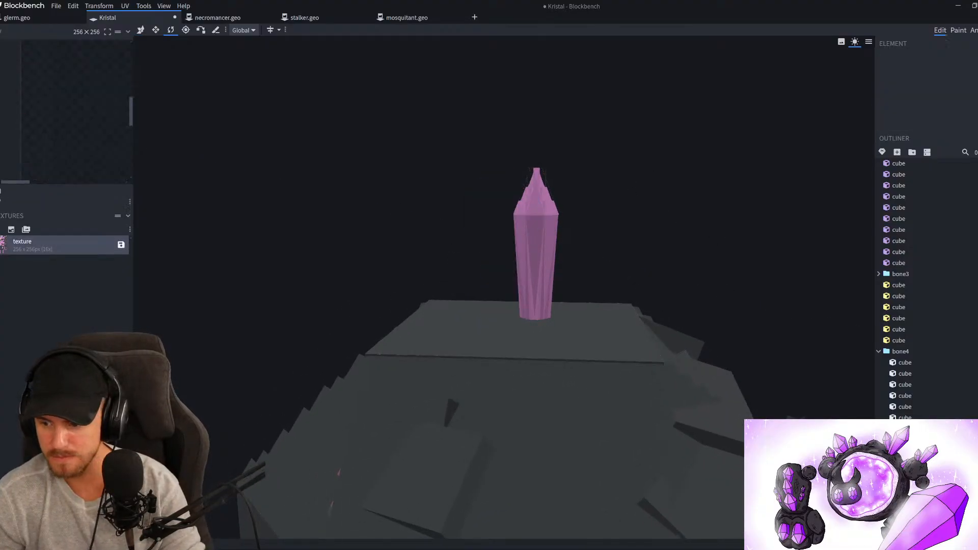
Lower the pivot point of crystal group bone4 to the crystal's base, at -3, 53, 0
{"action": "left_click", "coordinate": [901, 351]}
{"action": "key", "text": "p"}
{"action": "left_click_drag", "start_coordinate": [531, 181], "coordinate": [483, 276]}
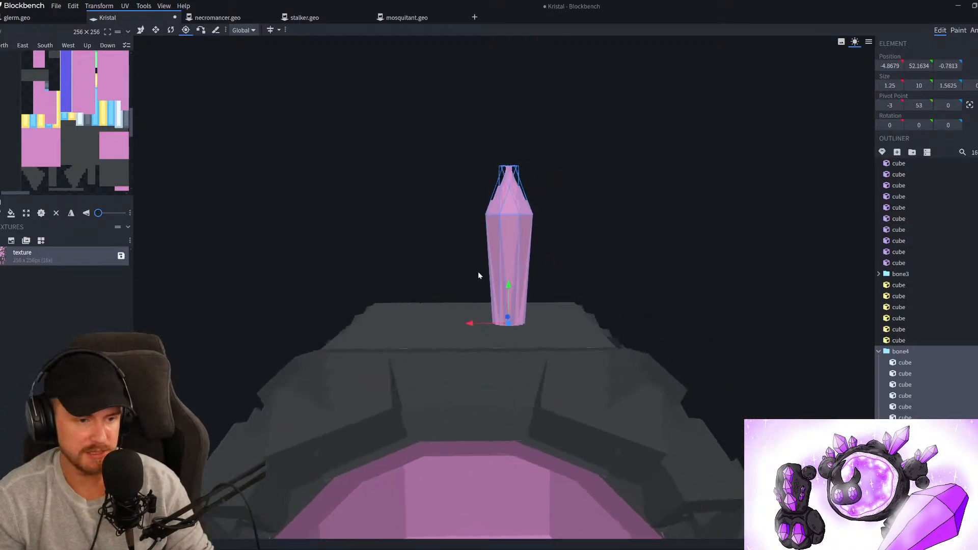
{"action": "left_click_drag", "start_coordinate": [474, 323], "coordinate": [531, 331]}
{"action": "key", "text": "ctrl+z"}
Move the crystal along the top of the body to pivot X -10 and tilt it 20 degrees about Z
{"action": "key", "text": "v"}
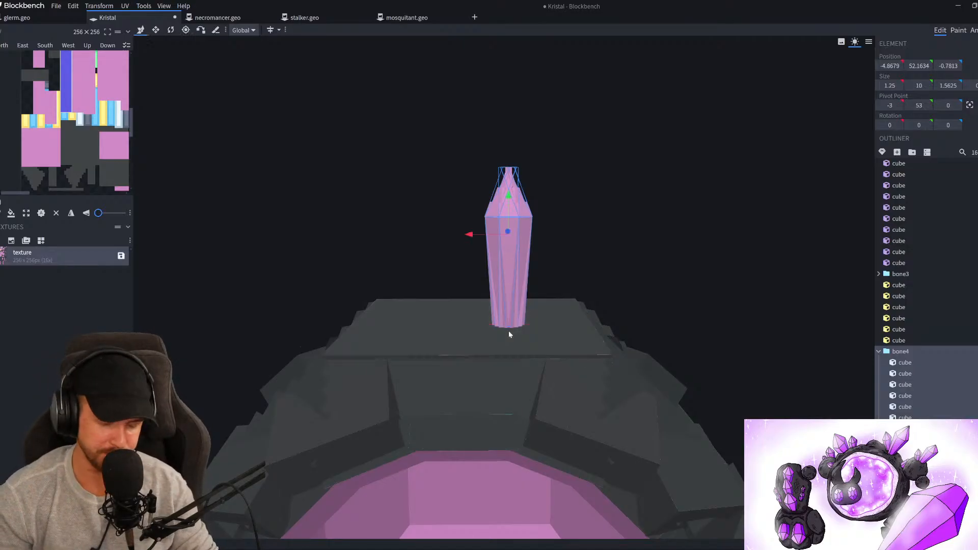
{"action": "left_click_drag", "start_coordinate": [478, 236], "coordinate": [572, 255]}
{"action": "key", "text": "r"}
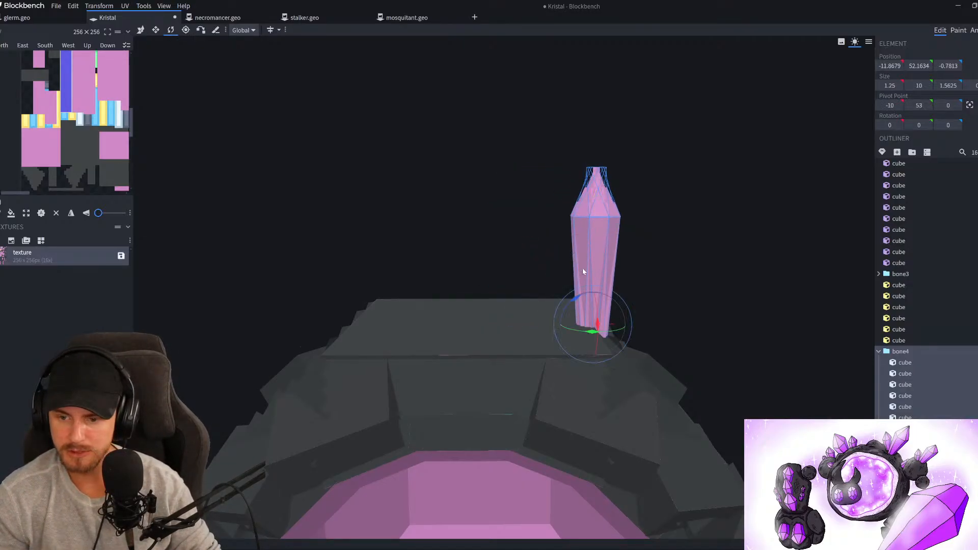
{"action": "left_click_drag", "start_coordinate": [577, 299], "coordinate": [599, 302]}
{"action": "left_click_drag", "start_coordinate": [566, 244], "coordinate": [618, 261]}
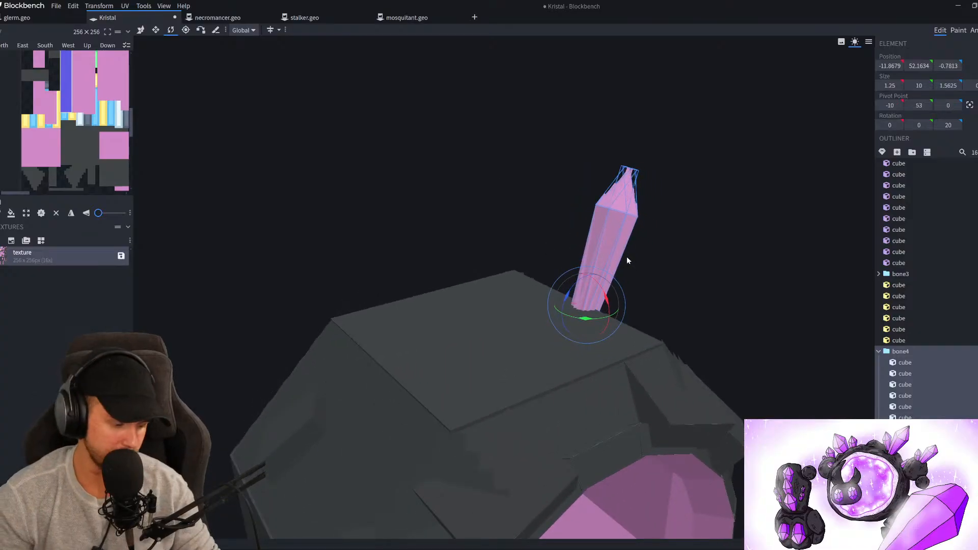
Move the crystal to pivot Z -6 and tilt it to a rotation of -14.1327, 5.0785, 19.3701
{"action": "mouse_move", "coordinate": [610, 301]}
{"action": "left_mouse_down"}
{"action": "mouse_move", "coordinate": [608, 309]}
{"action": "mouse_move", "coordinate": [623, 306]}
{"action": "left_mouse_up"}
{"action": "key", "text": "v"}
{"action": "left_click_drag", "start_coordinate": [604, 231], "coordinate": [661, 255]}
{"action": "key", "text": "r"}
{"action": "left_click_drag", "start_coordinate": [658, 319], "coordinate": [648, 332]}
Duplicate the tilted crystal group, move the copy to pivot Z -4 and rotate it to 4.6999, -1.7082, -5.0701
{"action": "key", "text": "v"}
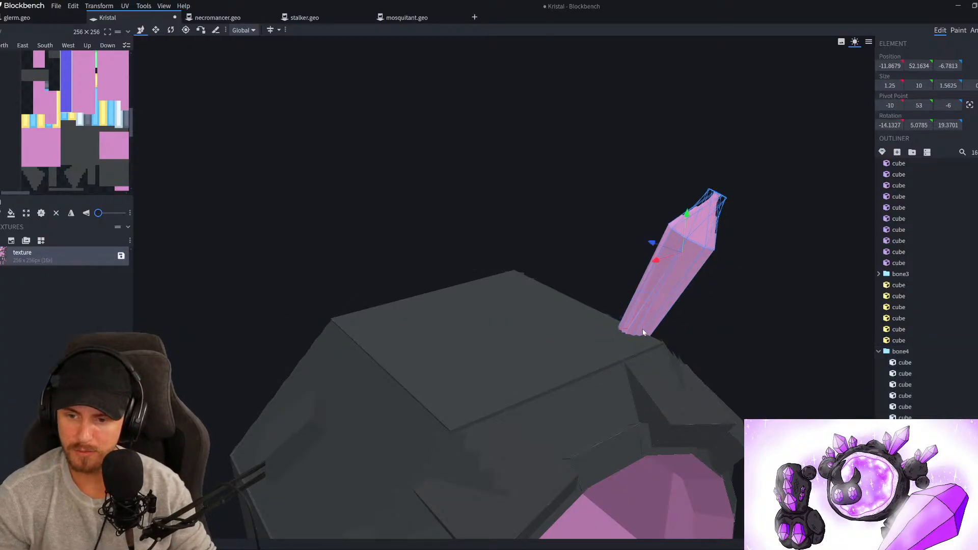
{"action": "left_click", "coordinate": [663, 243]}
{"action": "left_click", "coordinate": [902, 352]}
{"action": "left_click_drag", "start_coordinate": [653, 243], "coordinate": [646, 246]}
{"action": "key", "text": "r"}
{"action": "left_click_drag", "start_coordinate": [639, 310], "coordinate": [557, 257]}
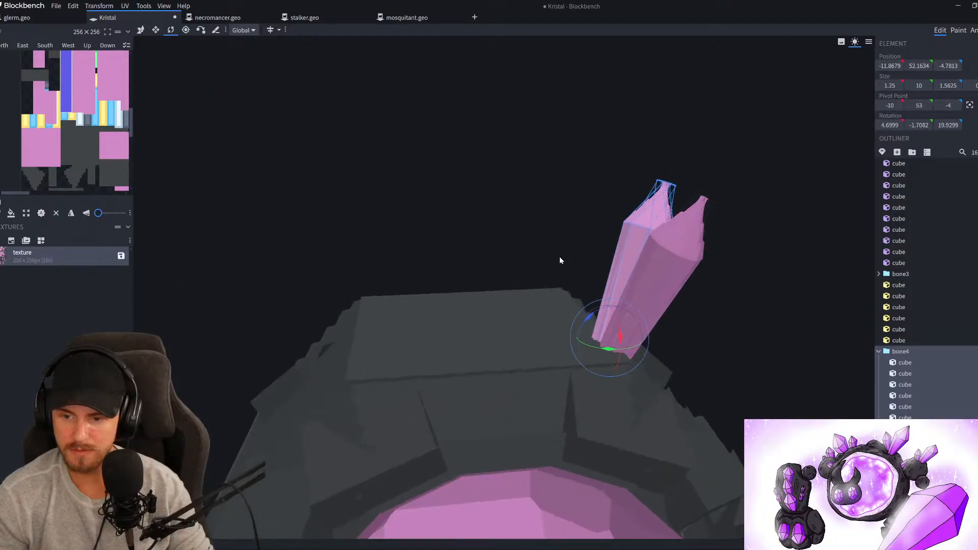
{"action": "left_click_drag", "start_coordinate": [589, 312], "coordinate": [590, 334]}
Scale the copied crystal to 0.82 about its pivot and move it away from the larger crystal to pivot X -8
{"action": "left_click", "coordinate": [99, 6]}
{"action": "left_click", "coordinate": [105, 19]}
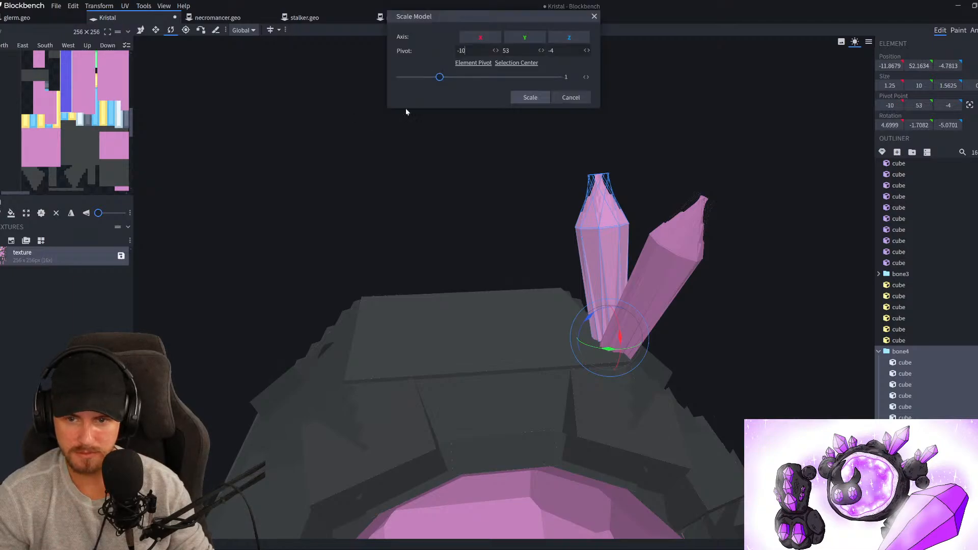
{"action": "left_click_drag", "start_coordinate": [441, 78], "coordinate": [430, 78]}
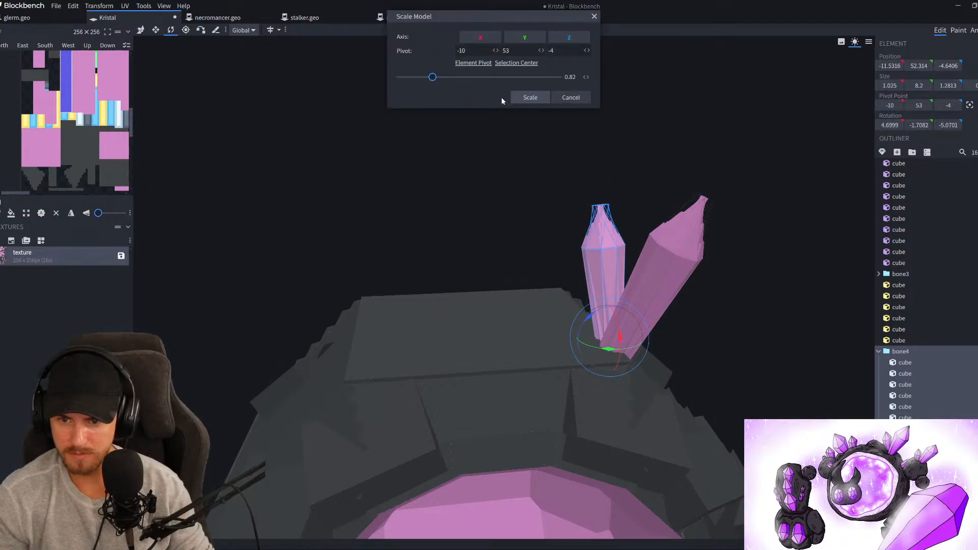
{"action": "left_click", "coordinate": [527, 97]}
{"action": "key", "text": "v"}
{"action": "left_click_drag", "start_coordinate": [565, 263], "coordinate": [553, 263]}
Examine the pair of crystals on the body from several distances and compare them with the reference artwork
{"action": "left_click_drag", "start_coordinate": [498, 190], "coordinate": [439, 251]}
{"action": "scroll", "coordinate": [699, 318], "scroll_direction": "down", "scroll_amount": 3}
{"action": "scroll", "coordinate": [745, 350], "scroll_direction": "up", "scroll_amount": 4}
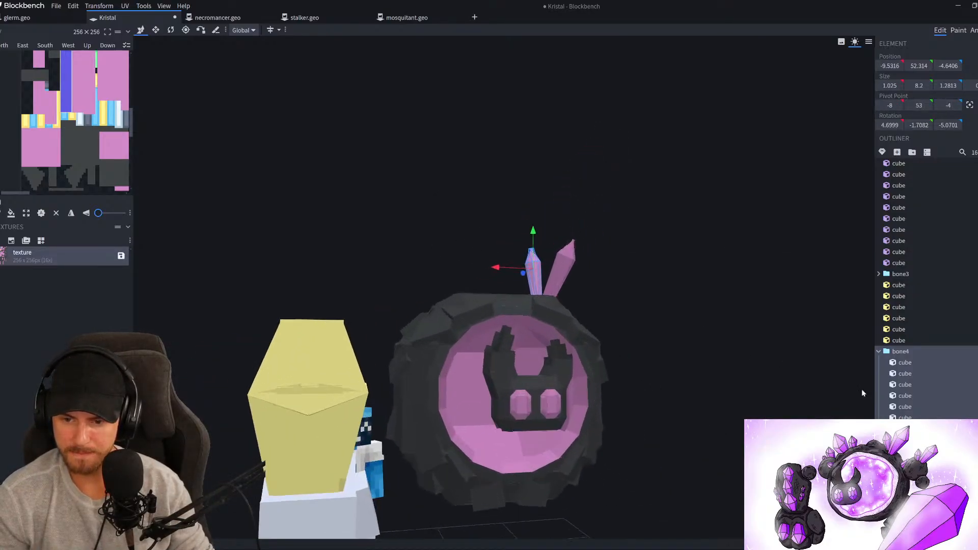
{"action": "scroll", "coordinate": [917, 306], "scroll_direction": "down", "scroll_amount": 5}
{"action": "left_click", "coordinate": [757, 385]}
{"action": "scroll", "coordinate": [758, 385], "scroll_direction": "down", "scroll_amount": 4}
{"action": "left_click_drag", "start_coordinate": [758, 385], "coordinate": [759, 373]}
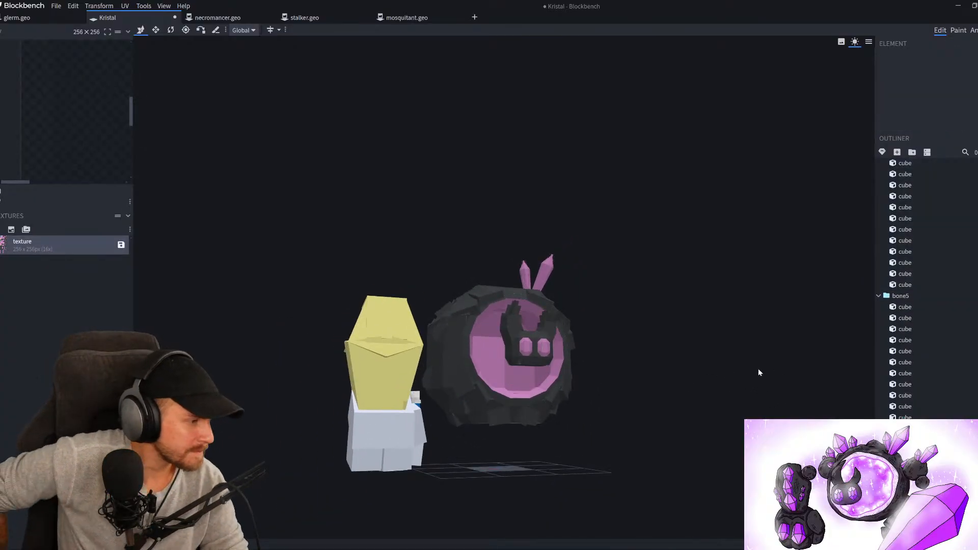
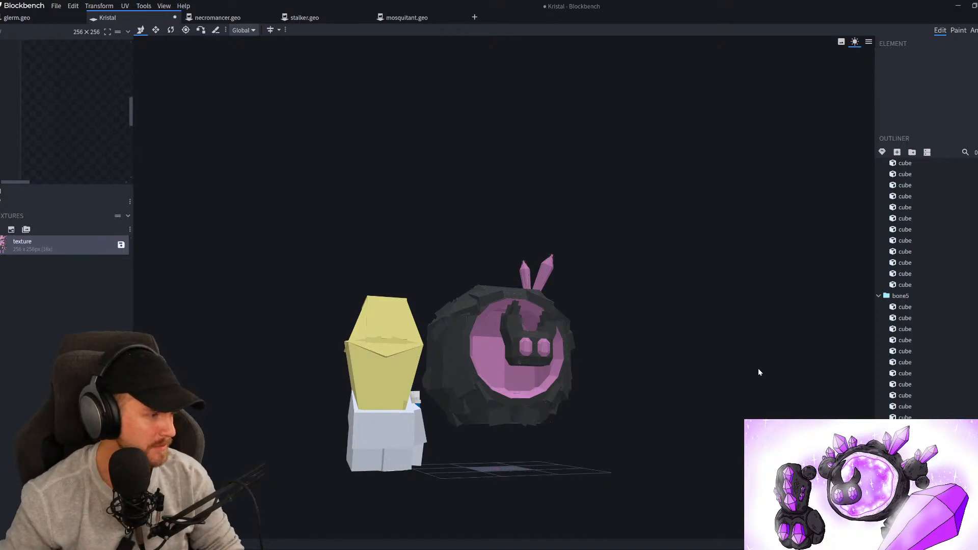
{"action": "scroll", "coordinate": [601, 371], "scroll_direction": "up", "scroll_amount": 8}
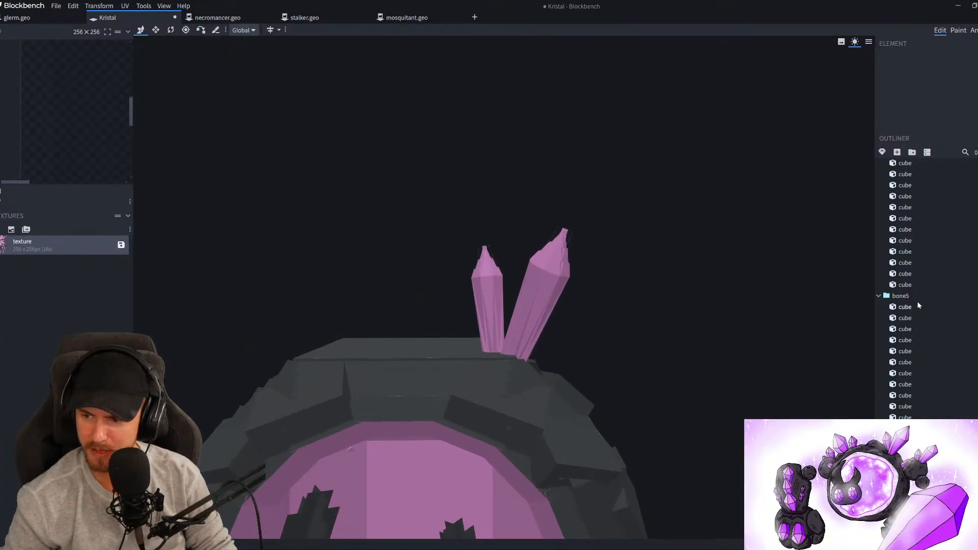
Select the larger crystal's group and collapse the crystal groups in the outliner
{"action": "left_click", "coordinate": [901, 296]}
{"action": "left_click_drag", "start_coordinate": [707, 304], "coordinate": [731, 312]}
{"action": "right_click_drag", "start_coordinate": [686, 309], "coordinate": [696, 261]}
{"action": "left_click_drag", "start_coordinate": [697, 265], "coordinate": [536, 170]}
{"action": "left_click", "coordinate": [879, 296]}
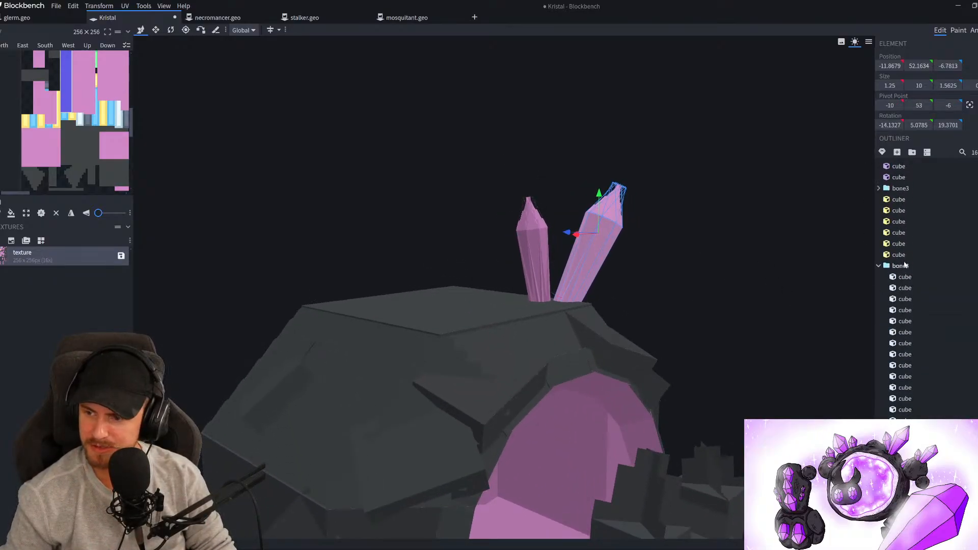
{"action": "left_click", "coordinate": [879, 296]}
{"action": "left_click", "coordinate": [879, 296]}
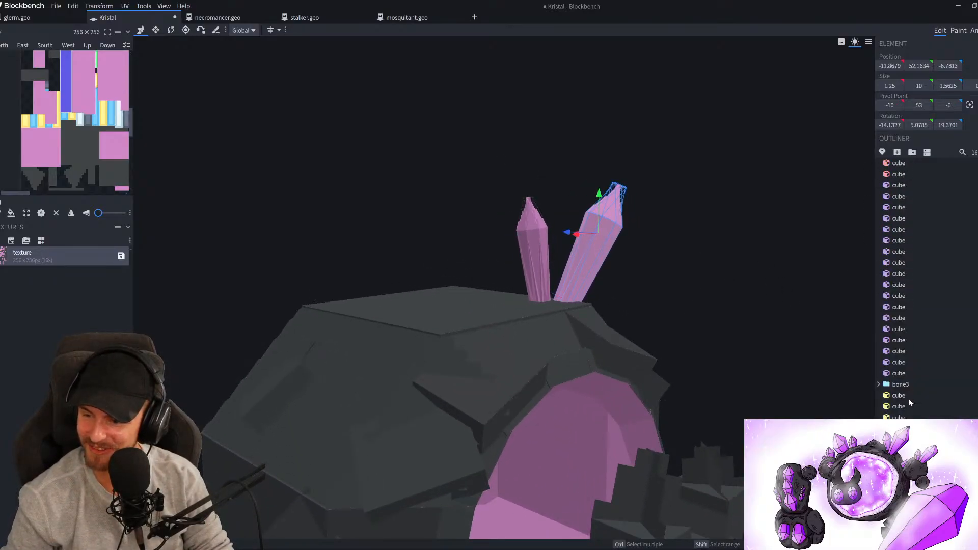
Duplicate the smaller crystal, place the copy on the body's sloping side at pivot -17, 45, 5 and rotate it to 22.8946, -10.6901, 25.4648
{"action": "left_click", "coordinate": [530, 245]}
{"action": "left_click_drag", "start_coordinate": [708, 244], "coordinate": [590, 306]}
{"action": "key", "text": "r"}
{"action": "left_click_drag", "start_coordinate": [613, 360], "coordinate": [780, 249]}
{"action": "left_click_drag", "start_coordinate": [727, 388], "coordinate": [552, 361]}
Shift the side crystal to pivot -16, 46, 5 and set its Z rotation to 15.4648
{"action": "key", "text": "v"}
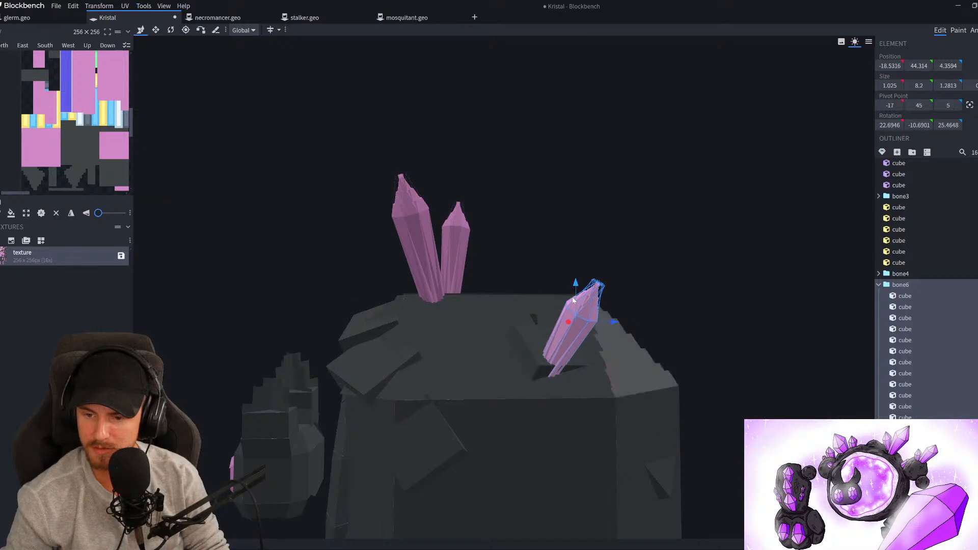
{"action": "left_click_drag", "start_coordinate": [575, 306], "coordinate": [576, 296]}
{"action": "left_click_drag", "start_coordinate": [706, 295], "coordinate": [774, 320]}
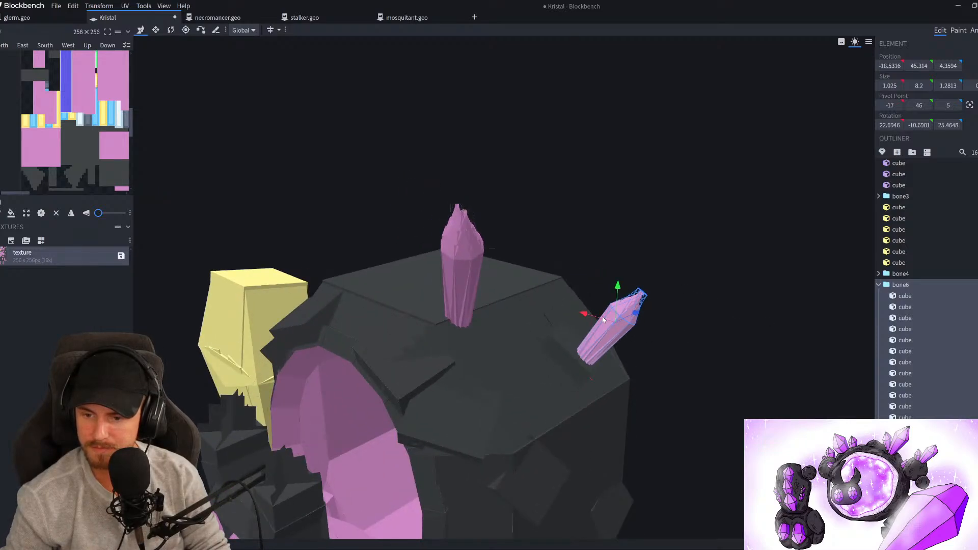
{"action": "left_click_drag", "start_coordinate": [601, 319], "coordinate": [593, 316]}
{"action": "key", "text": "r"}
{"action": "left_click_drag", "start_coordinate": [593, 350], "coordinate": [592, 342]}
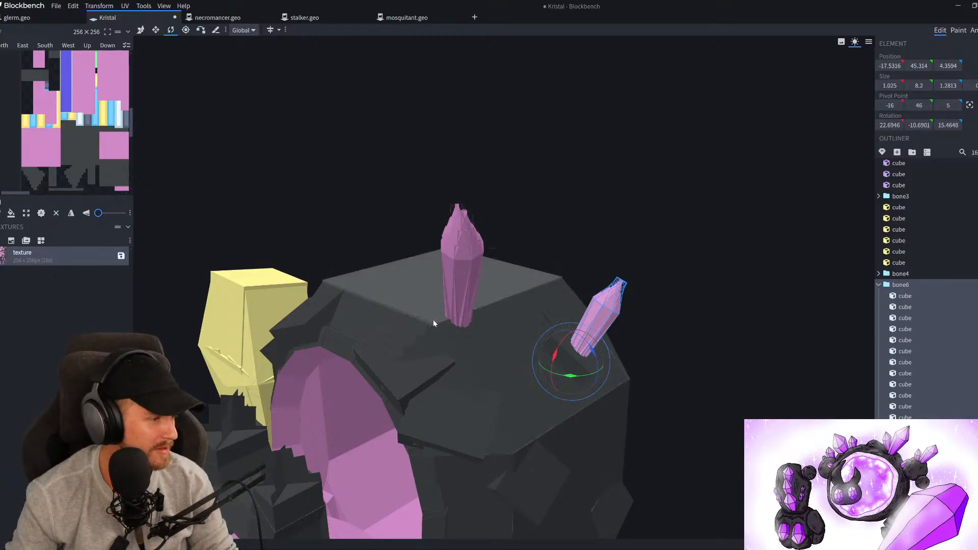
Examine the cluster of three crystals from the front and compare it with the reference artwork
{"action": "left_click_drag", "start_coordinate": [416, 258], "coordinate": [619, 246]}
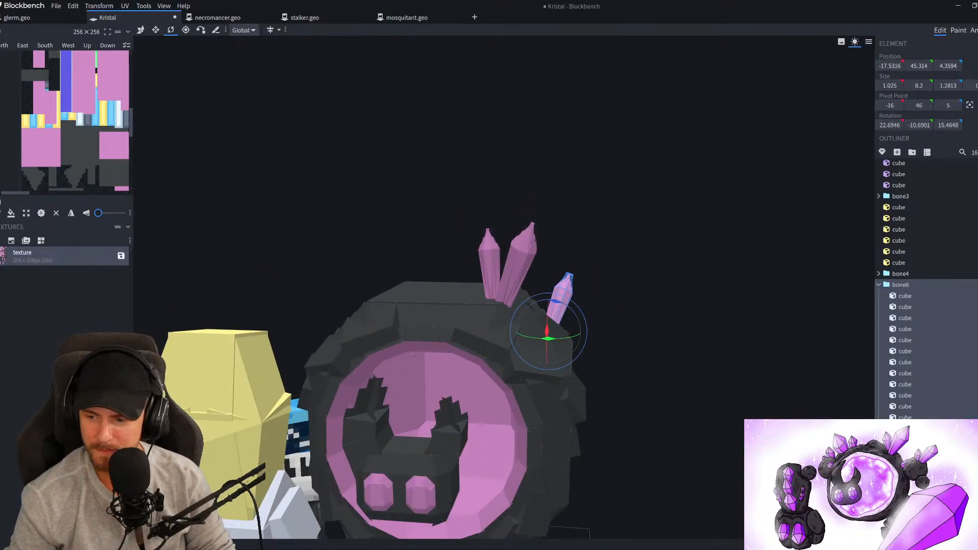
{"action": "left_click", "coordinate": [603, 305]}
{"action": "scroll", "coordinate": [565, 347], "scroll_direction": "down", "scroll_amount": 4}
{"action": "left_click_drag", "start_coordinate": [727, 282], "coordinate": [707, 275]}
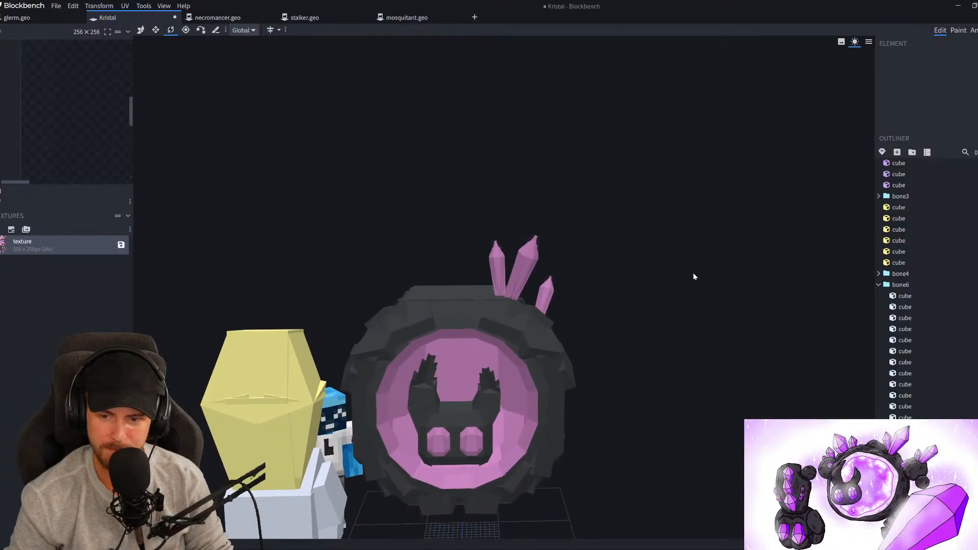
{"action": "scroll", "coordinate": [667, 281], "scroll_direction": "up", "scroll_amount": 4}
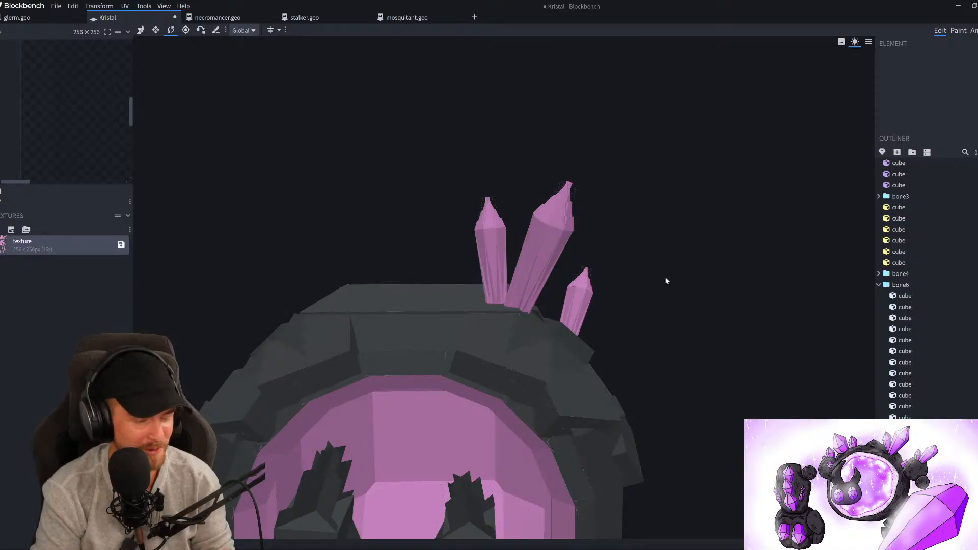
{"action": "scroll", "coordinate": [620, 274], "scroll_direction": "up", "scroll_amount": 1}
Reselect the lowest crystal's group bone6 and collapse it in the outliner
{"action": "left_click_drag", "start_coordinate": [640, 236], "coordinate": [592, 296], "text": "ctrl"}
{"action": "left_click", "coordinate": [901, 286]}
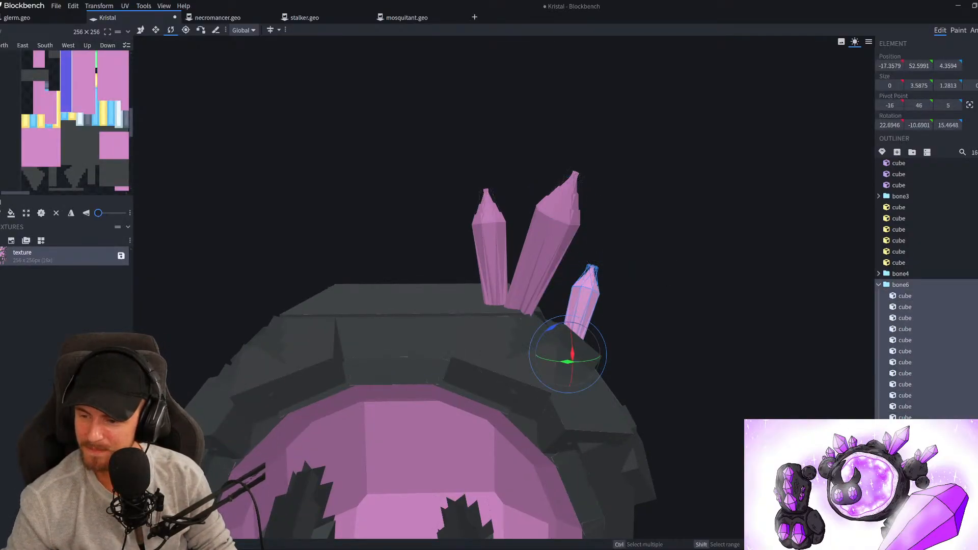
{"action": "left_click", "coordinate": [901, 473]}
{"action": "left_click", "coordinate": [900, 275]}
{"action": "left_click", "coordinate": [891, 285]}
{"action": "left_click", "coordinate": [880, 286]}
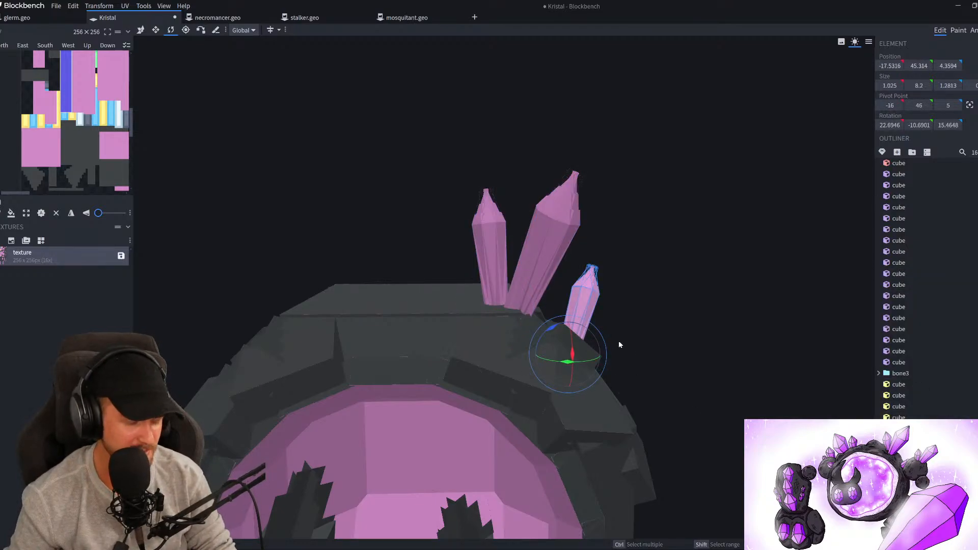
Duplicate the side crystal to the opposite side of the body at pivot 16, 51, 5 and rotate it to 0.9064, -18.5253, -19.0656
{"action": "key", "text": "ctrl+d"}
{"action": "key", "text": "v"}
{"action": "left_click_drag", "start_coordinate": [539, 344], "coordinate": [256, 233]}
{"action": "key", "text": "r"}
{"action": "left_click_drag", "start_coordinate": [245, 295], "coordinate": [222, 291]}
{"action": "left_click_drag", "start_coordinate": [265, 255], "coordinate": [339, 205]}
{"action": "mouse_move", "coordinate": [326, 316]}
{"action": "left_mouse_down"}
{"action": "mouse_move", "coordinate": [274, 324]}
{"action": "mouse_move", "coordinate": [323, 331]}
{"action": "left_mouse_up"}
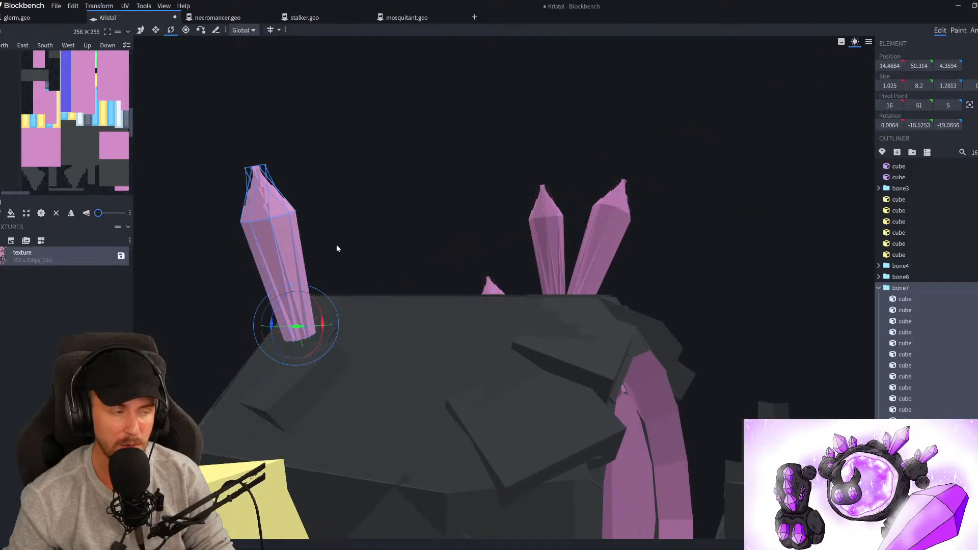
Set the new crystal's Z rotation to -21.5656 and move its pivot to 16, 48, 12 on the rocky shoulder
{"action": "left_click_drag", "start_coordinate": [350, 236], "coordinate": [438, 277]}
{"action": "key", "text": "v"}
{"action": "left_click_drag", "start_coordinate": [356, 261], "coordinate": [356, 297]}
{"action": "left_click_drag", "start_coordinate": [302, 277], "coordinate": [233, 271]}
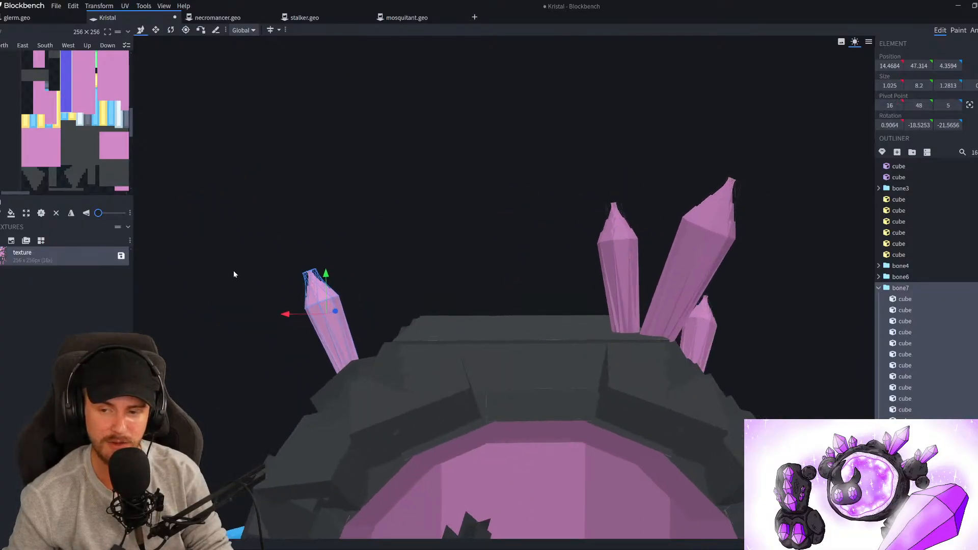
{"action": "scroll", "coordinate": [234, 272], "scroll_direction": "down", "scroll_amount": 2}
{"action": "left_click_drag", "start_coordinate": [285, 230], "coordinate": [461, 316]}
{"action": "left_click_drag", "start_coordinate": [478, 349], "coordinate": [438, 357]}
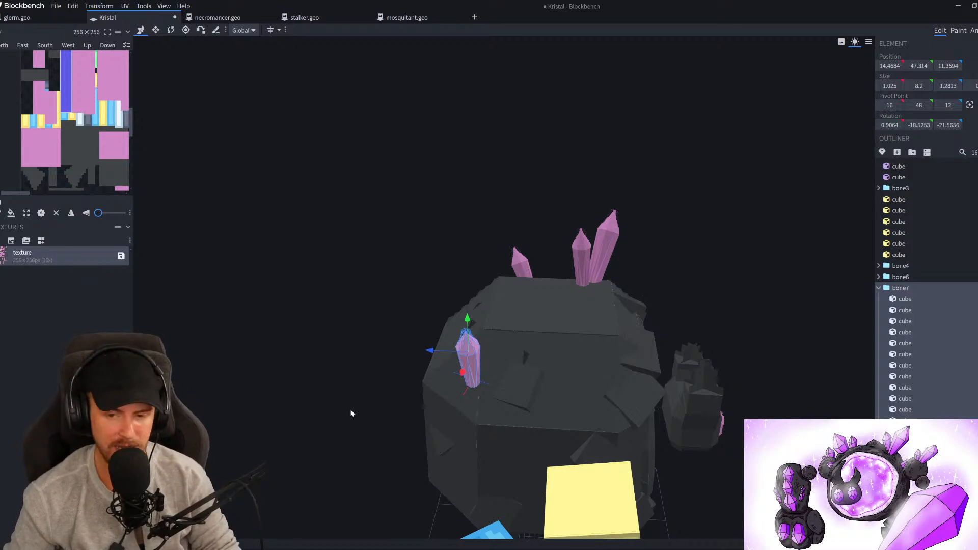
Move the crystal inward to pivot X 13 and rotate it to -6.5713, -21.1306, -19.0254
{"action": "left_click_drag", "start_coordinate": [463, 372], "coordinate": [291, 363]}
{"action": "key", "text": "r"}
{"action": "left_click_drag", "start_coordinate": [459, 335], "coordinate": [462, 343]}
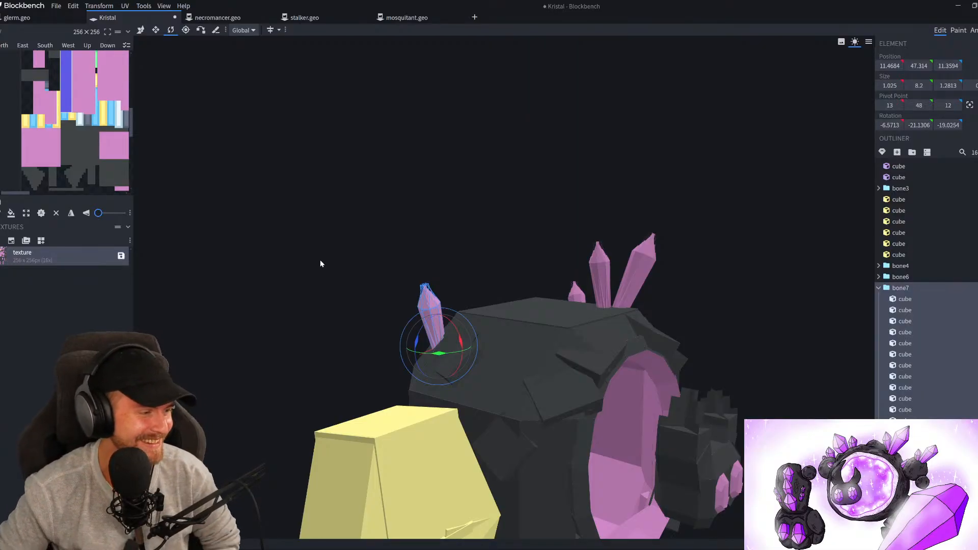
Examine the single crystal and the opposite cluster from several sides to judge their placement
{"action": "left_click_drag", "start_coordinate": [420, 263], "coordinate": [363, 270]}
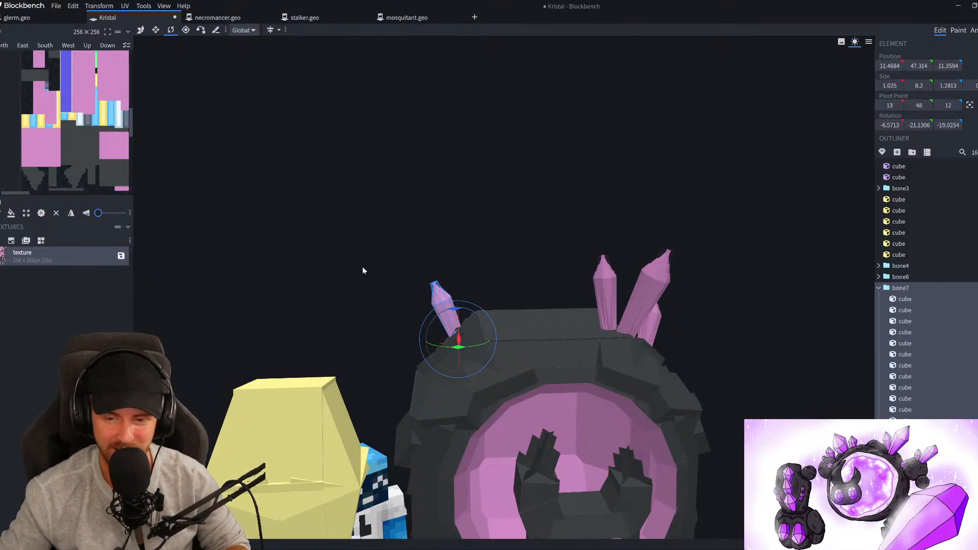
{"action": "left_click_drag", "start_coordinate": [426, 279], "coordinate": [415, 250]}
{"action": "left_click_drag", "start_coordinate": [490, 347], "coordinate": [428, 258]}
{"action": "left_click", "coordinate": [427, 256]}
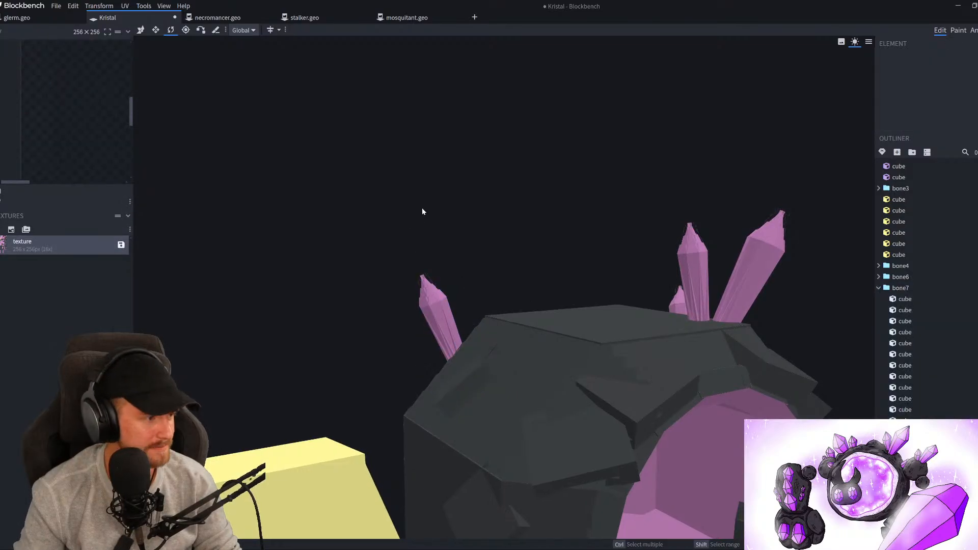
{"action": "right_click_drag", "start_coordinate": [414, 225], "coordinate": [429, 232]}
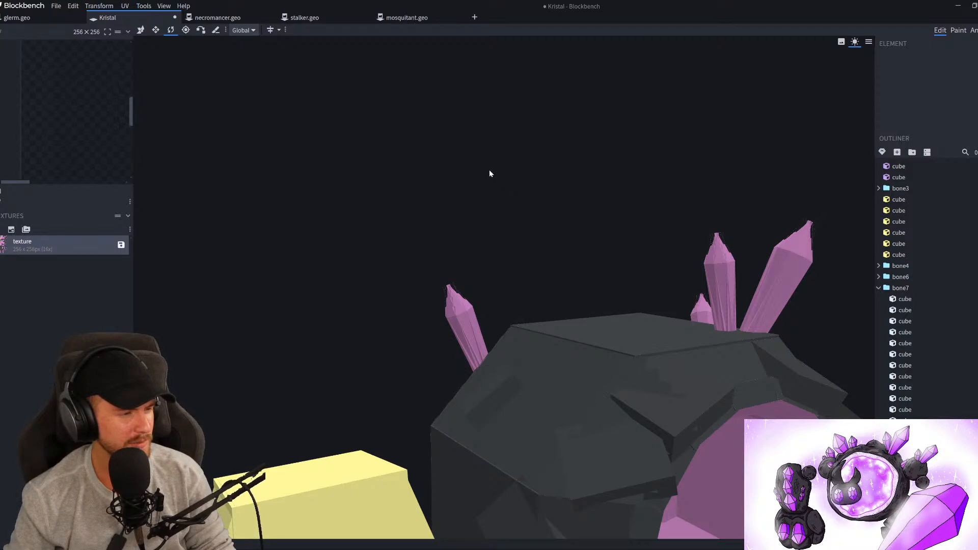
{"action": "left_click_drag", "start_coordinate": [487, 175], "coordinate": [736, 273]}
Rotate the bone7 crystal to 173.7079, -3.4051, 172.9248 about pivot 13, 55.38, 12 and shift its cubes, the first to position 12.3152, 46.8757, 11.0581
{"action": "left_click", "coordinate": [603, 310]}
{"action": "left_click_drag", "start_coordinate": [603, 309], "coordinate": [564, 338]}
{"action": "left_click_drag", "start_coordinate": [662, 306], "coordinate": [617, 255]}
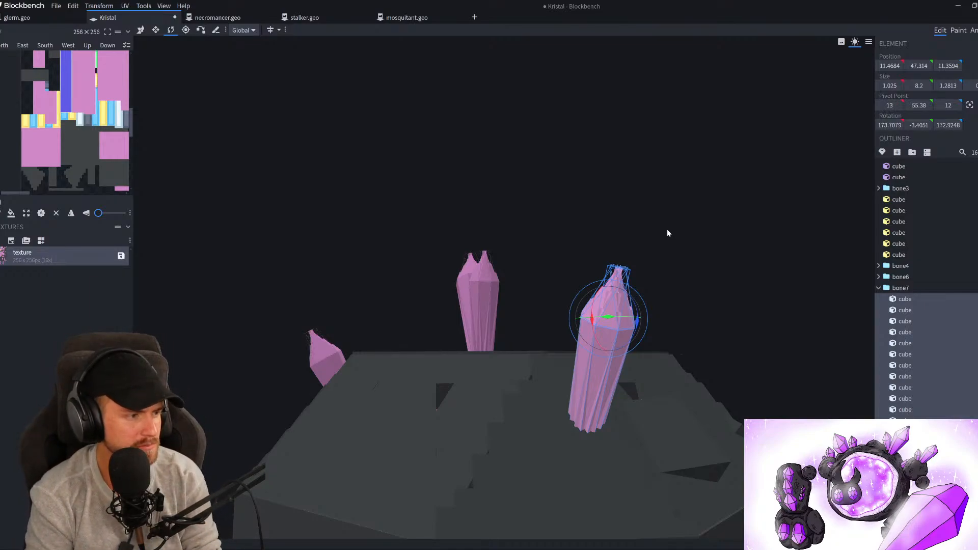
{"action": "left_click_drag", "start_coordinate": [590, 209], "coordinate": [684, 240]}
{"action": "key", "text": "v"}
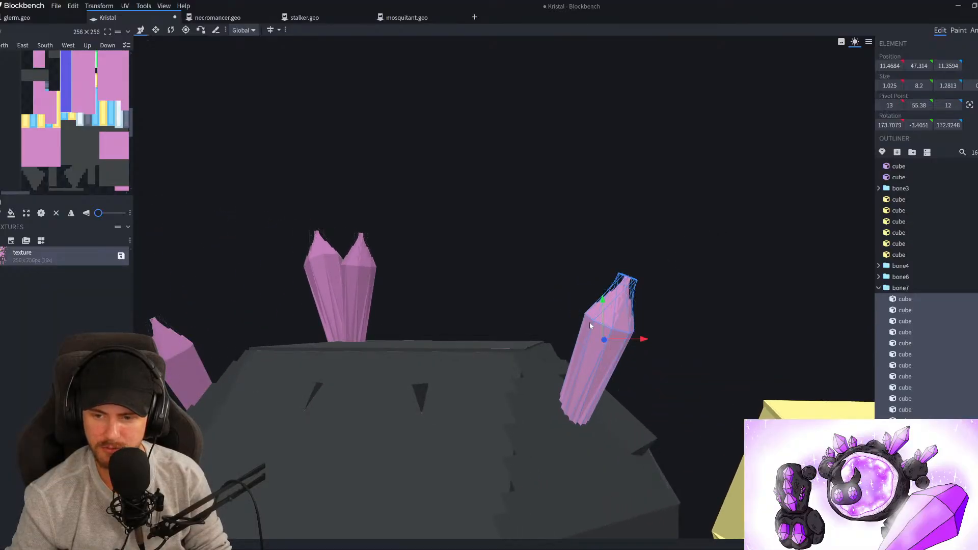
{"action": "left_click_drag", "start_coordinate": [628, 338], "coordinate": [621, 345]}
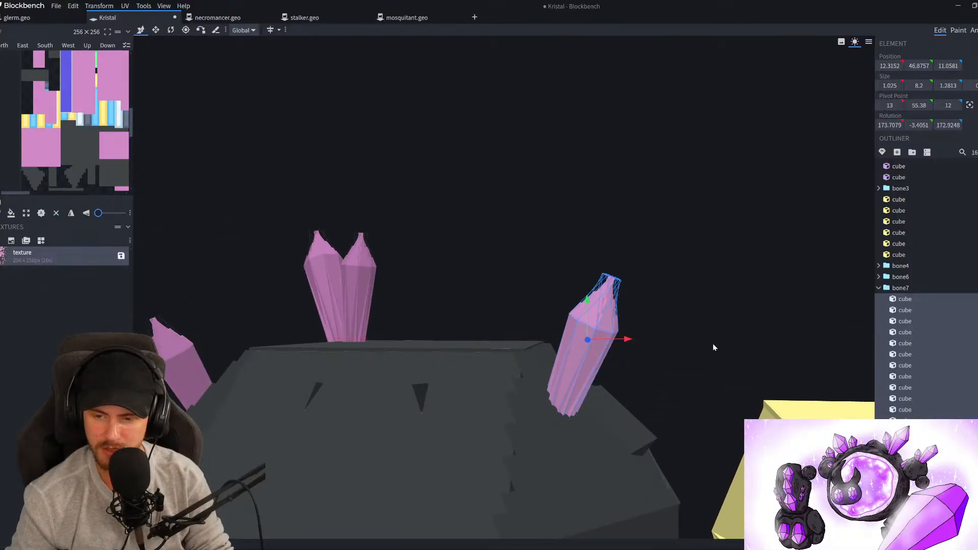
Rotate the whole bone7 crystal to 5.7589, -16.6269, -15.5319 about its pivot at 13, 48, 12
{"action": "left_click_drag", "start_coordinate": [720, 345], "coordinate": [624, 347]}
{"action": "key", "text": "r"}
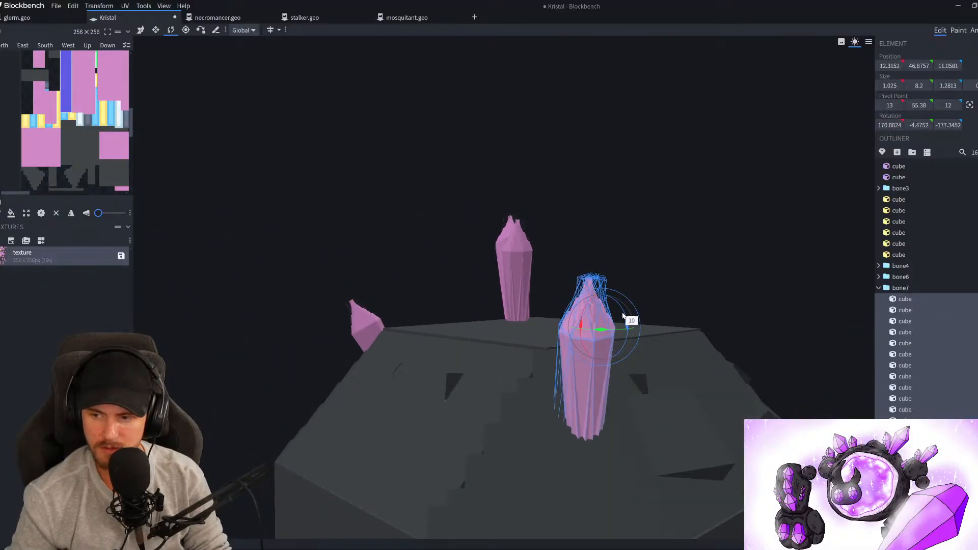
{"action": "left_click", "coordinate": [900, 288]}
{"action": "left_click_drag", "start_coordinate": [596, 429], "coordinate": [603, 418]}
{"action": "left_click_drag", "start_coordinate": [695, 235], "coordinate": [535, 237]}
{"action": "scroll", "coordinate": [535, 237], "scroll_direction": "down", "scroll_amount": 10}
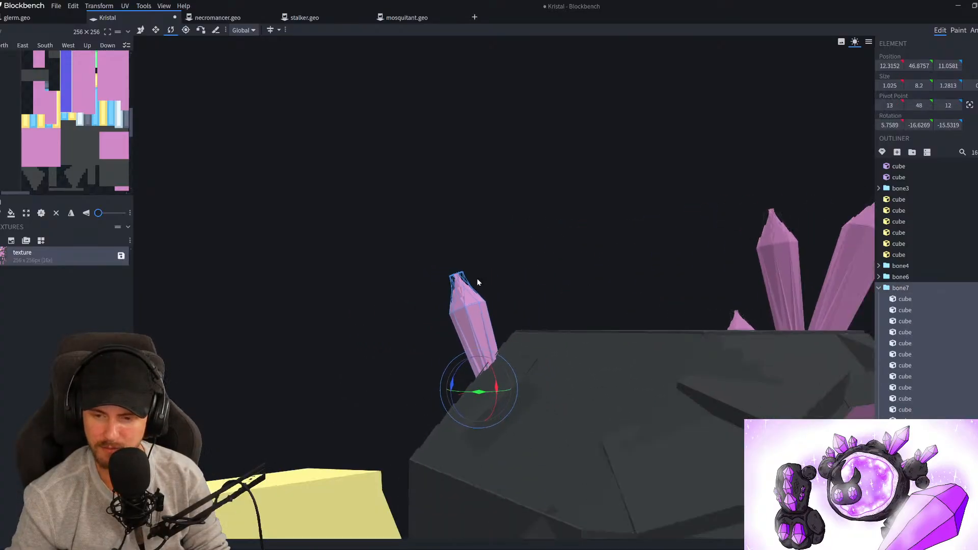
{"action": "scroll", "coordinate": [410, 264], "scroll_direction": "down", "scroll_amount": 4}
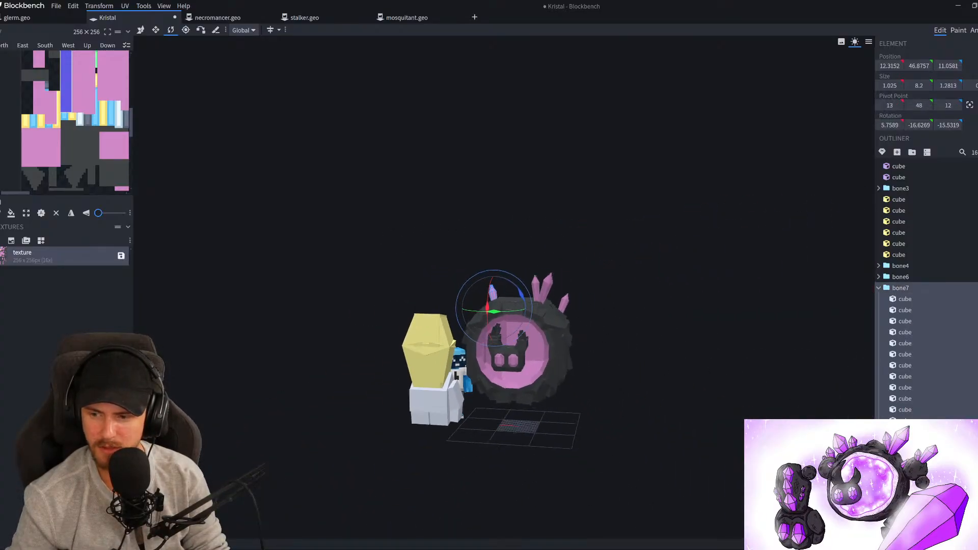
Look over the whole creature with nothing selected to judge the arrangement of crystals around its top
{"action": "left_click", "coordinate": [640, 371]}
{"action": "left_click_drag", "start_coordinate": [640, 371], "coordinate": [665, 341]}
{"action": "scroll", "coordinate": [665, 341], "scroll_direction": "up", "scroll_amount": 5}
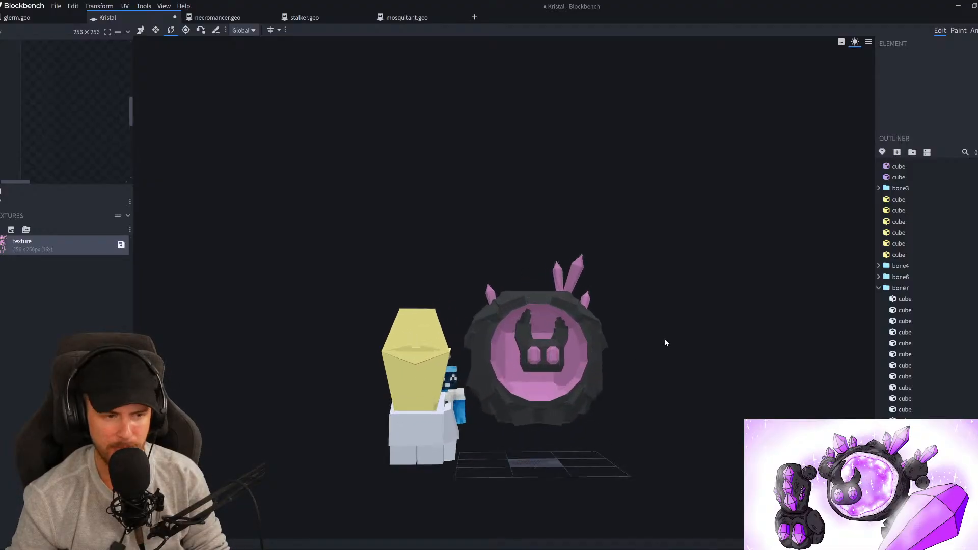
{"action": "scroll", "coordinate": [697, 310], "scroll_direction": "down", "scroll_amount": 4}
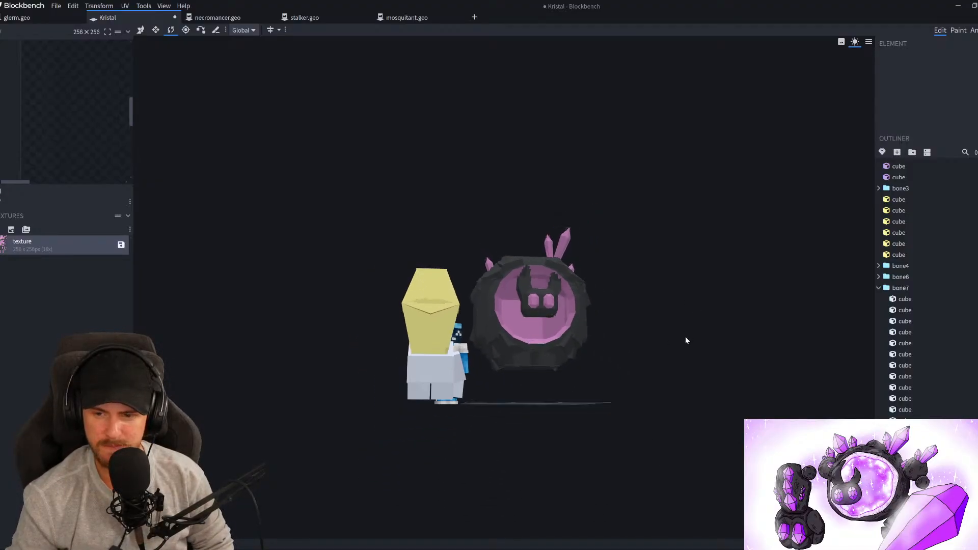
{"action": "left_click_drag", "start_coordinate": [668, 351], "coordinate": [651, 363]}
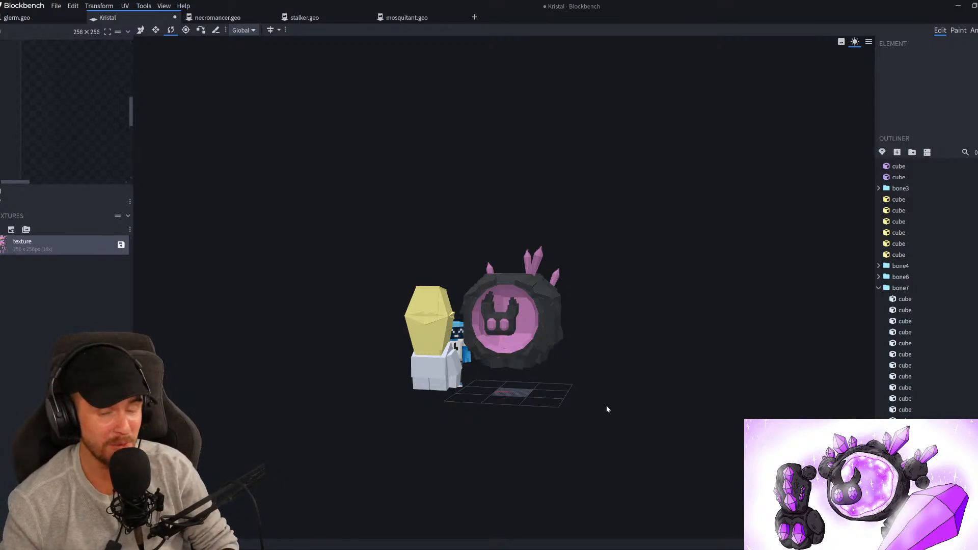
{"action": "scroll", "coordinate": [610, 414], "scroll_direction": "up", "scroll_amount": 5}
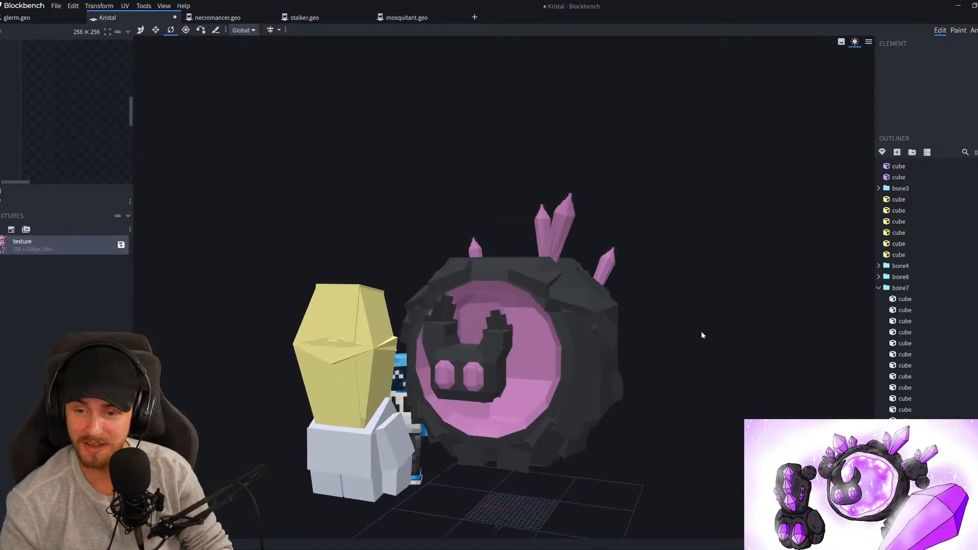
Inspect the thin upright crystal beside the large tilted one up close, then clear the selection
{"action": "left_click_drag", "start_coordinate": [702, 334], "coordinate": [688, 381]}
{"action": "scroll", "coordinate": [564, 318], "scroll_direction": "up", "scroll_amount": 5}
{"action": "left_click_drag", "start_coordinate": [492, 195], "coordinate": [582, 280], "text": "ctrl"}
{"action": "key", "text": "v"}
{"action": "left_click_drag", "start_coordinate": [470, 244], "coordinate": [512, 280]}
{"action": "left_click_drag", "start_coordinate": [592, 335], "coordinate": [489, 237]}
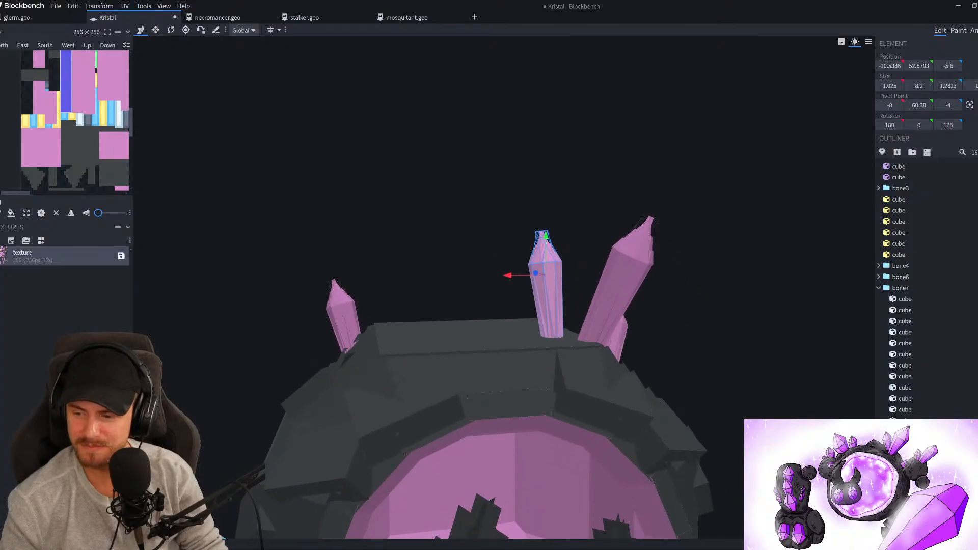
{"action": "left_click", "coordinate": [669, 298]}
{"action": "scroll", "coordinate": [670, 299], "scroll_direction": "down", "scroll_amount": 8}
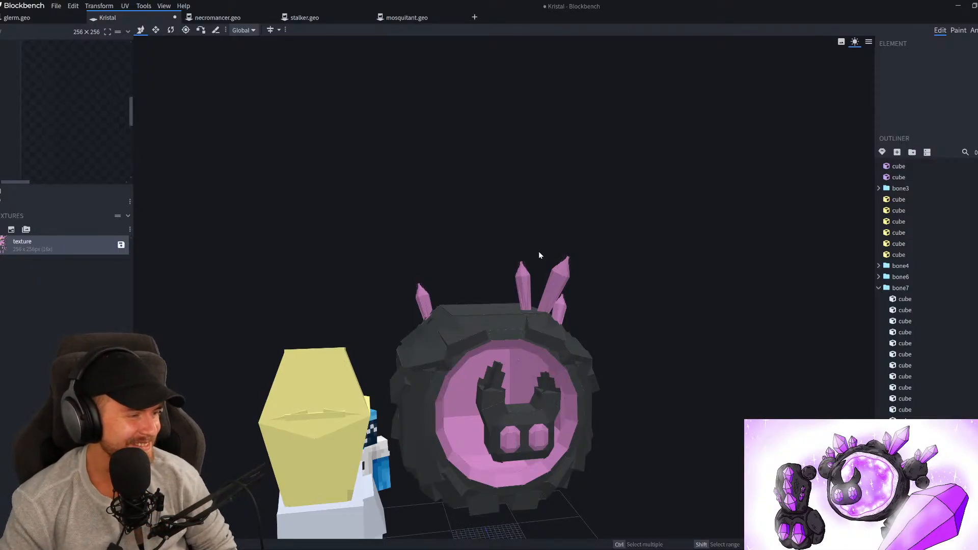
Duplicate the bone7 crystal and move the copy toward the front, to pivot 13, 48, 0
{"action": "left_click_drag", "start_coordinate": [540, 229], "coordinate": [614, 288]}
{"action": "left_click_drag", "start_coordinate": [666, 255], "coordinate": [734, 242]}
{"action": "scroll", "coordinate": [734, 246], "scroll_direction": "down", "scroll_amount": 2}
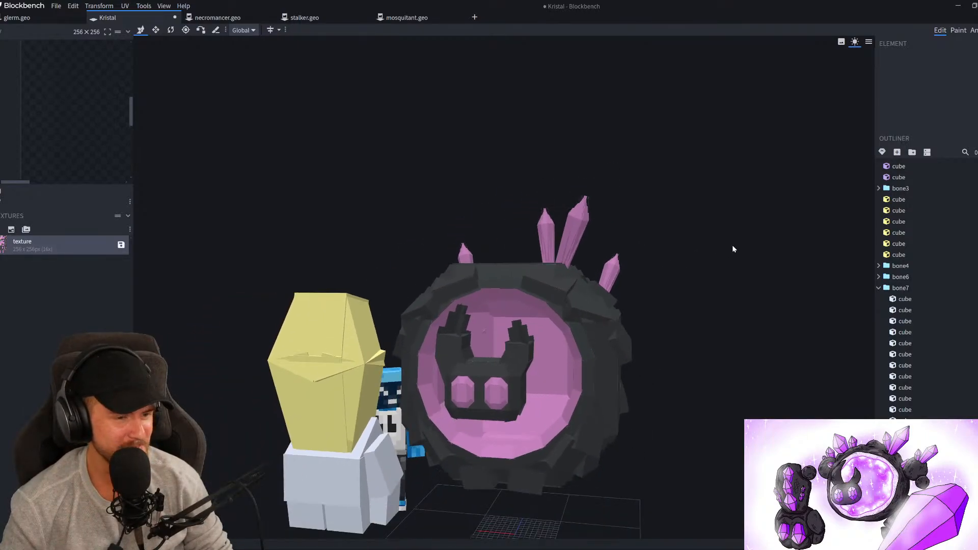
{"action": "left_click_drag", "start_coordinate": [478, 192], "coordinate": [442, 224]}
{"action": "left_click", "coordinate": [483, 269]}
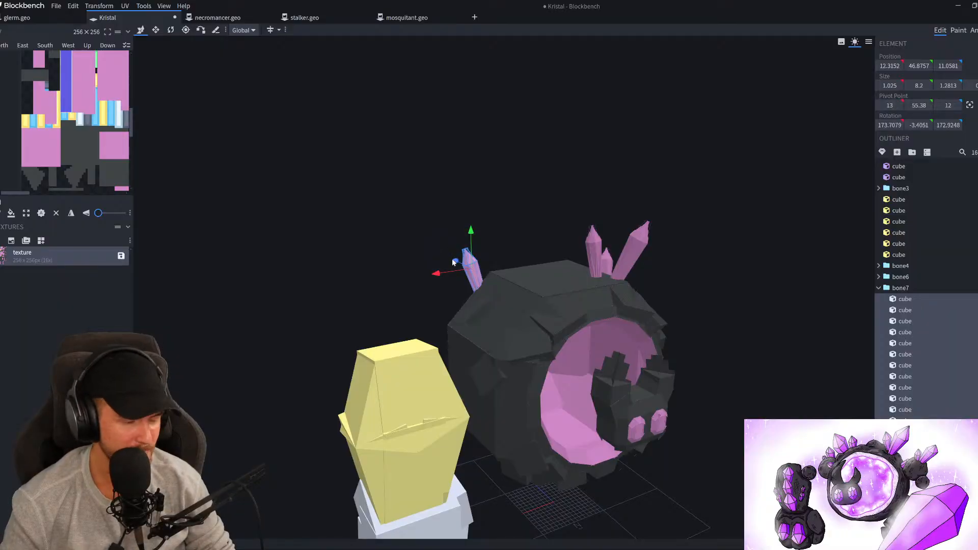
{"action": "left_click_drag", "start_coordinate": [375, 249], "coordinate": [456, 254]}
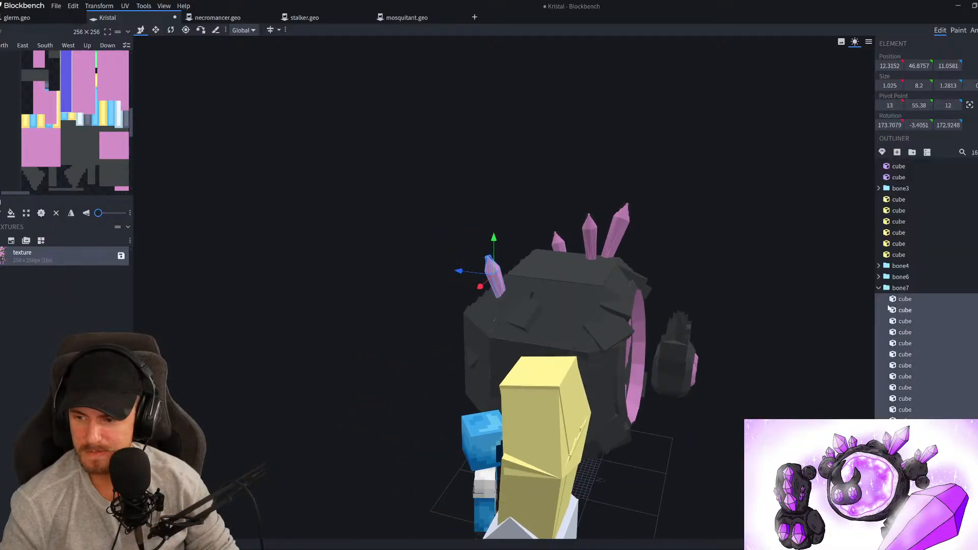
{"action": "left_click", "coordinate": [901, 288]}
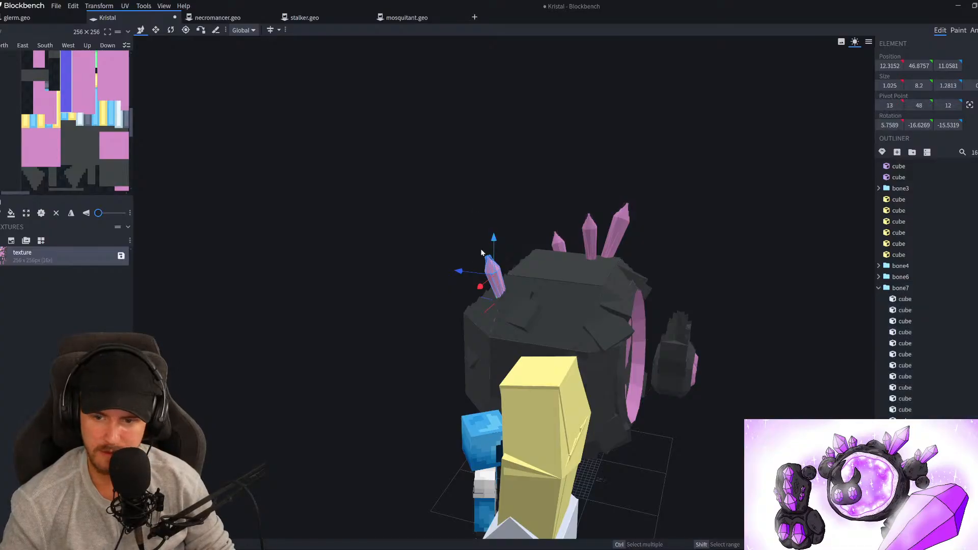
{"action": "left_click_drag", "start_coordinate": [463, 277], "coordinate": [519, 283]}
Scale up the duplicated crystal so that its first cube measures 1.7527 × 14.022 × 2.1909
{"action": "left_click", "coordinate": [99, 6]}
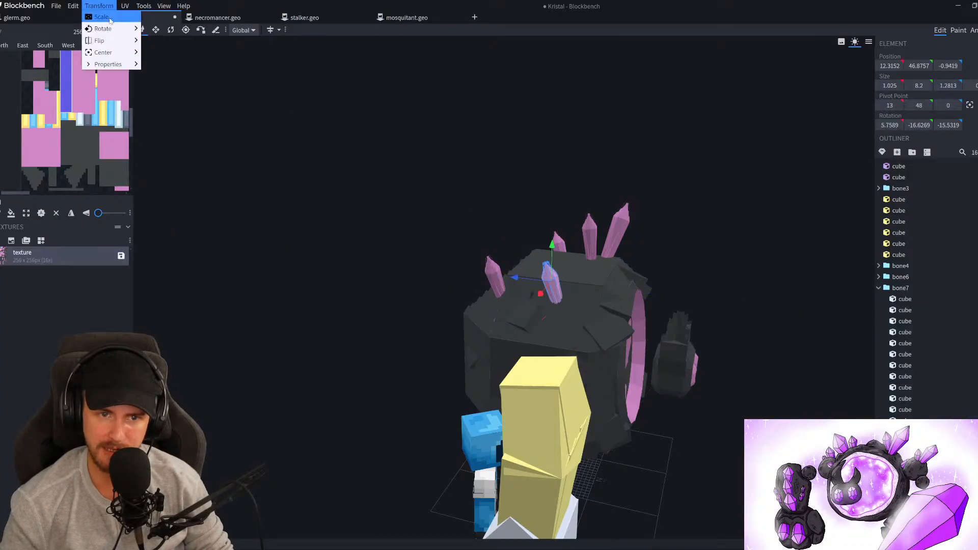
{"action": "left_click", "coordinate": [104, 24]}
{"action": "left_click_drag", "start_coordinate": [437, 81], "coordinate": [468, 86]}
{"action": "left_click", "coordinate": [525, 101]}
Tilt the enlarged crystal to rotation -17.546, -21.2566, -7.8662 and place its pivot at 13, 48, 4 on the rocky shoulder
{"action": "left_click_drag", "start_coordinate": [734, 219], "coordinate": [697, 161]}
{"action": "scroll", "coordinate": [678, 199], "scroll_direction": "up", "scroll_amount": 4}
{"action": "key", "text": "r"}
{"action": "left_click_drag", "start_coordinate": [572, 298], "coordinate": [571, 308]}
{"action": "left_click_drag", "start_coordinate": [644, 105], "coordinate": [566, 263]}
{"action": "left_click_drag", "start_coordinate": [572, 300], "coordinate": [571, 305]}
{"action": "left_click_drag", "start_coordinate": [530, 168], "coordinate": [359, 183]}
{"action": "key", "text": "v"}
{"action": "left_click_drag", "start_coordinate": [404, 271], "coordinate": [561, 219]}
{"action": "key", "text": "r"}
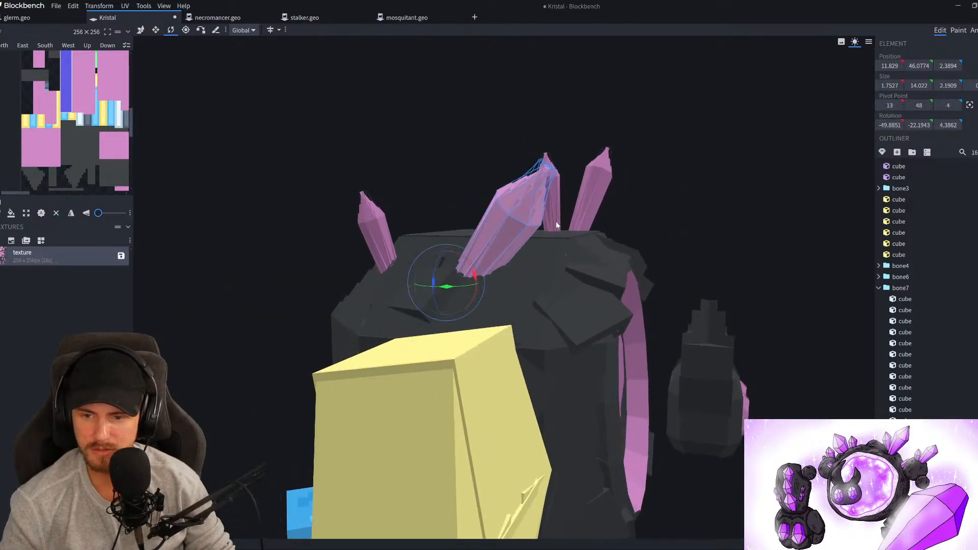
{"action": "left_click_drag", "start_coordinate": [475, 264], "coordinate": [466, 251]}
{"action": "key", "text": "v"}
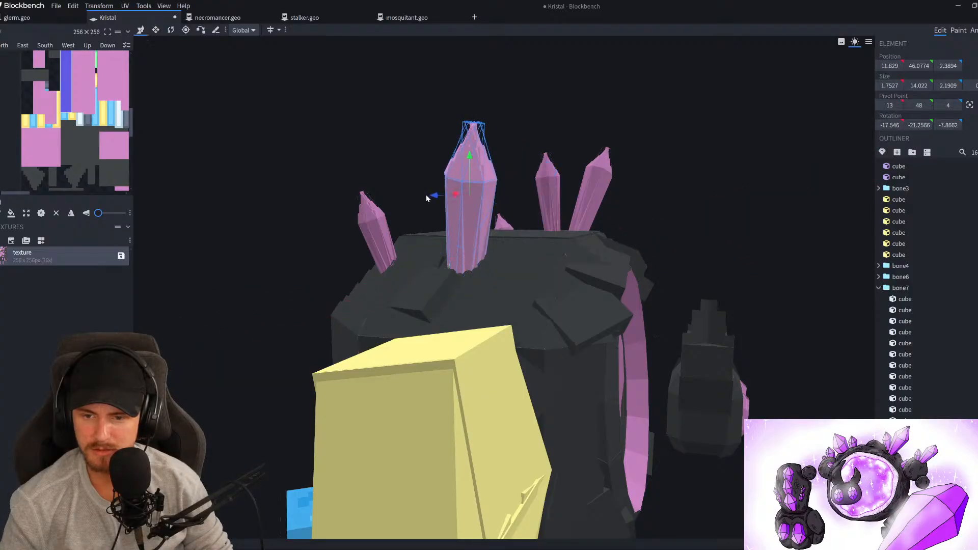
Shorten one set of the large crystal's cubes from below, to a Y size of 12.022 and Y position 48.0774
{"action": "left_click", "coordinate": [426, 206]}
{"action": "left_click", "coordinate": [481, 206], "text": "shift"}
{"action": "left_click_drag", "start_coordinate": [509, 195], "coordinate": [391, 186]}
{"action": "key", "text": "s"}
{"action": "left_click_drag", "start_coordinate": [464, 282], "coordinate": [466, 274]}
{"action": "left_click_drag", "start_coordinate": [345, 209], "coordinate": [458, 226]}
{"action": "scroll", "coordinate": [666, 244], "scroll_direction": "down", "scroll_amount": 6}
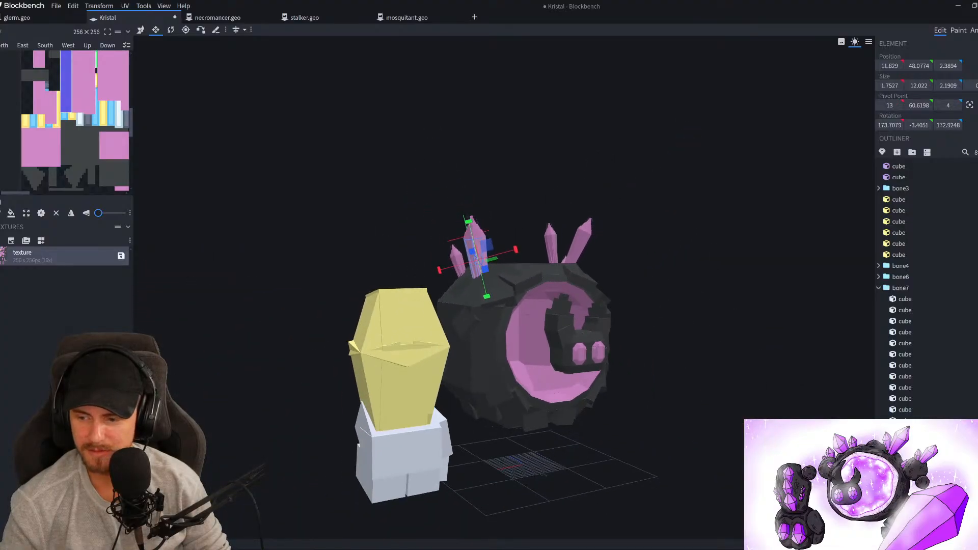
{"action": "right_click", "coordinate": [5, 262]}
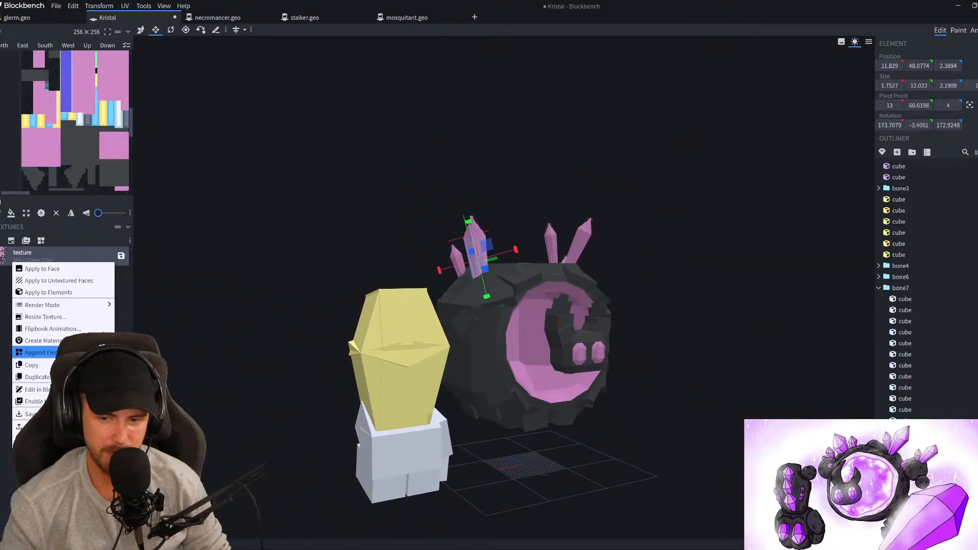
{"action": "left_click", "coordinate": [36, 402]}
{"action": "left_click", "coordinate": [517, 127]}
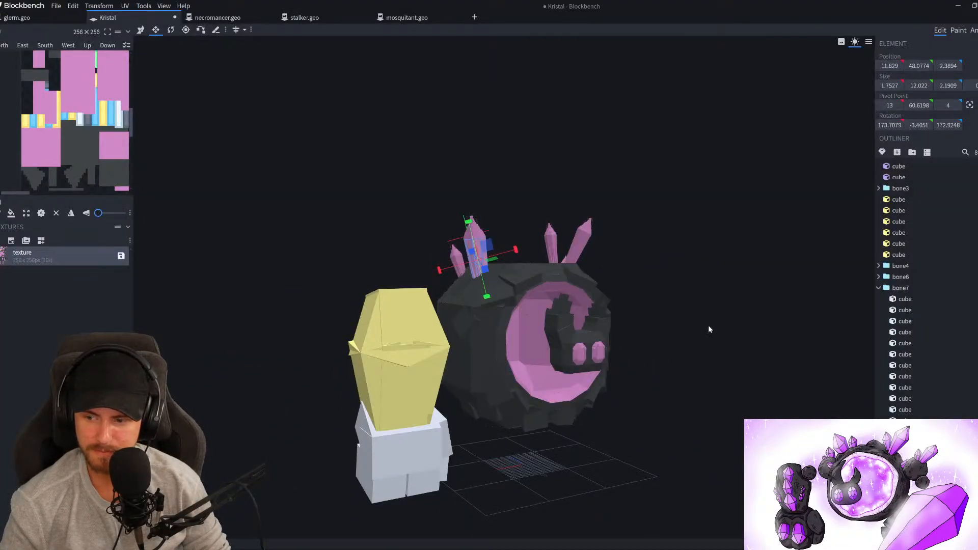
Clear the selection, review the enlarged crystal on the body, and collapse bone8 in the outliner
{"action": "scroll", "coordinate": [673, 307], "scroll_direction": "down", "scroll_amount": 5}
{"action": "scroll", "coordinate": [904, 361], "scroll_direction": "down", "scroll_amount": 3}
{"action": "left_click", "coordinate": [899, 320]}
{"action": "scroll", "coordinate": [888, 334], "scroll_direction": "down", "scroll_amount": 3}
{"action": "left_click", "coordinate": [718, 380]}
{"action": "left_click_drag", "start_coordinate": [718, 380], "coordinate": [695, 360]}
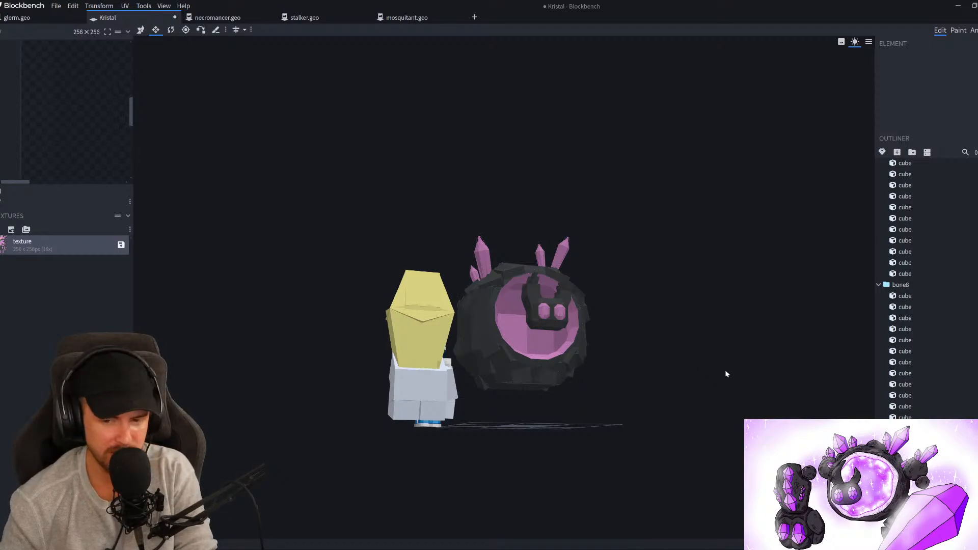
{"action": "scroll", "coordinate": [713, 366], "scroll_direction": "up", "scroll_amount": 5}
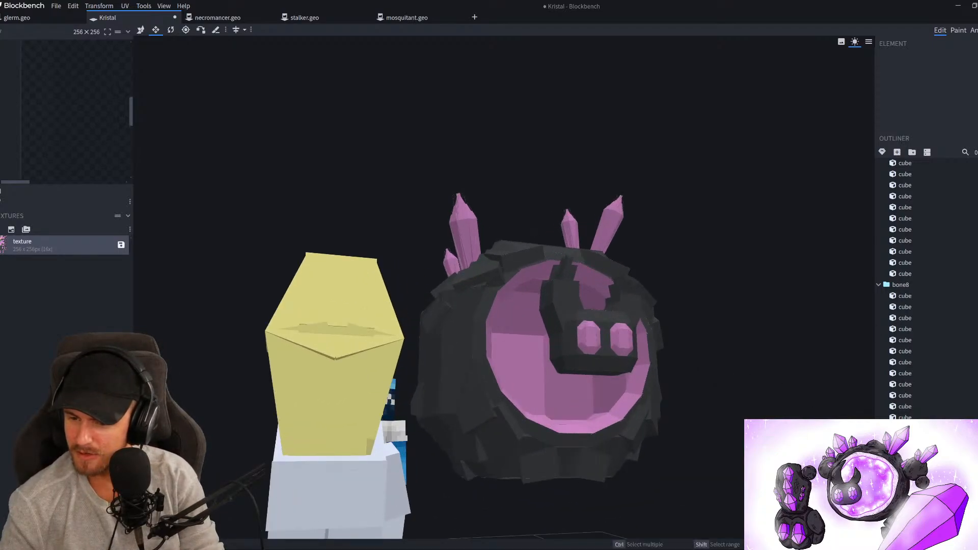
{"action": "left_click", "coordinate": [879, 287]}
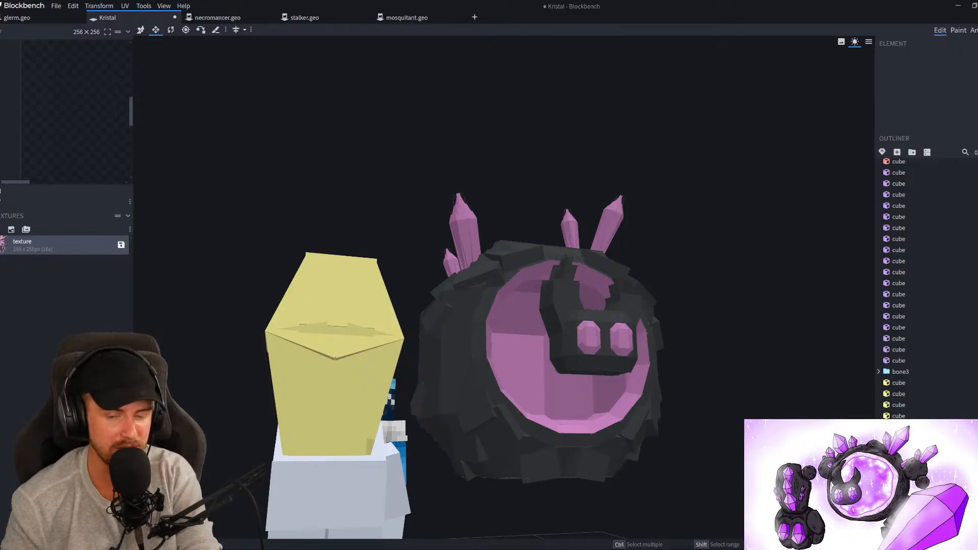
Shift the cubes of the small bone7 crystal inward and down, the first cube to position 9.7655, 45.6842, 11.34
{"action": "left_click_drag", "start_coordinate": [459, 171], "coordinate": [450, 223]}
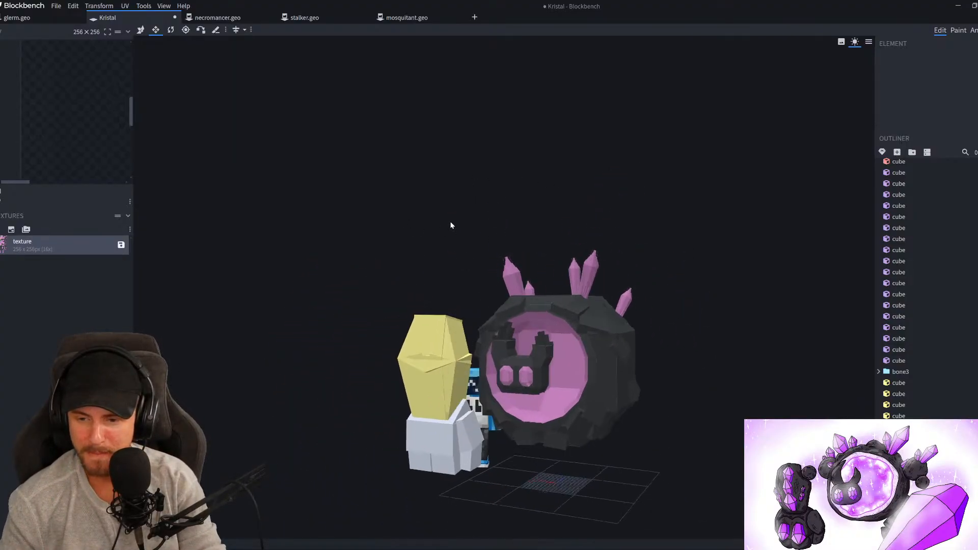
{"action": "left_click_drag", "start_coordinate": [788, 363], "coordinate": [544, 342]}
{"action": "scroll", "coordinate": [640, 360], "scroll_direction": "up", "scroll_amount": 5}
{"action": "left_click", "coordinate": [543, 341]}
{"action": "key", "text": "v"}
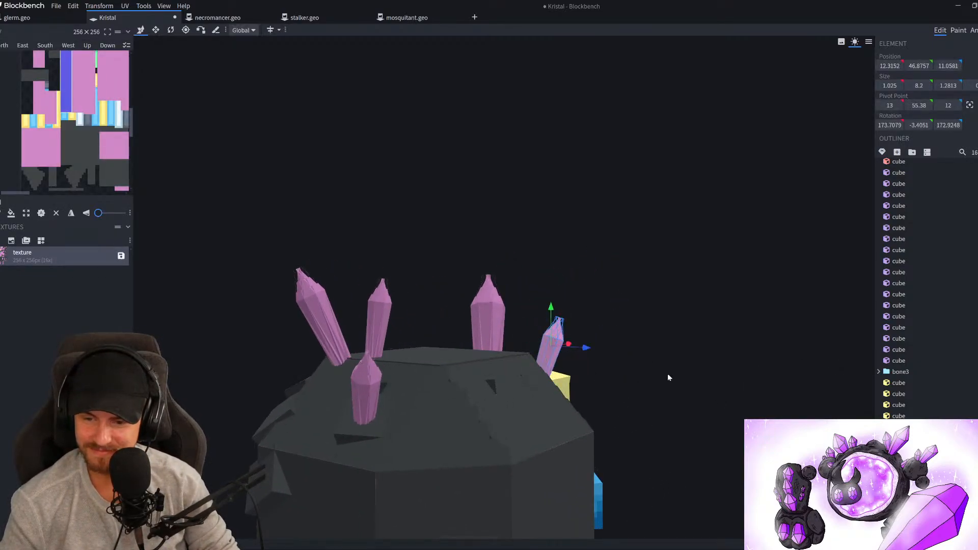
{"action": "left_click_drag", "start_coordinate": [669, 374], "coordinate": [641, 382]}
{"action": "left_click_drag", "start_coordinate": [609, 347], "coordinate": [537, 337]}
{"action": "left_click_drag", "start_coordinate": [543, 271], "coordinate": [301, 284]}
{"action": "left_click_drag", "start_coordinate": [459, 308], "coordinate": [459, 315]}
{"action": "left_click_drag", "start_coordinate": [428, 286], "coordinate": [388, 243]}
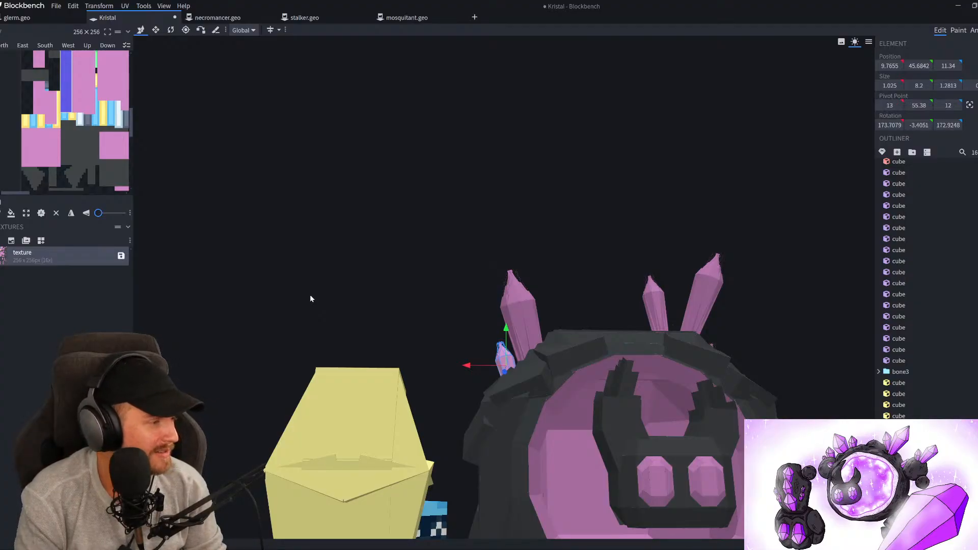
Clear the selection and examine how the small rear crystal sits next to the enlarged one
{"action": "left_click_drag", "start_coordinate": [571, 301], "coordinate": [593, 325]}
{"action": "key", "text": "r"}
{"action": "scroll", "coordinate": [917, 387], "scroll_direction": "up", "scroll_amount": 3}
{"action": "scroll", "coordinate": [912, 385], "scroll_direction": "up", "scroll_amount": 5}
{"action": "scroll", "coordinate": [913, 387], "scroll_direction": "up", "scroll_amount": 3}
{"action": "left_click", "coordinate": [629, 297]}
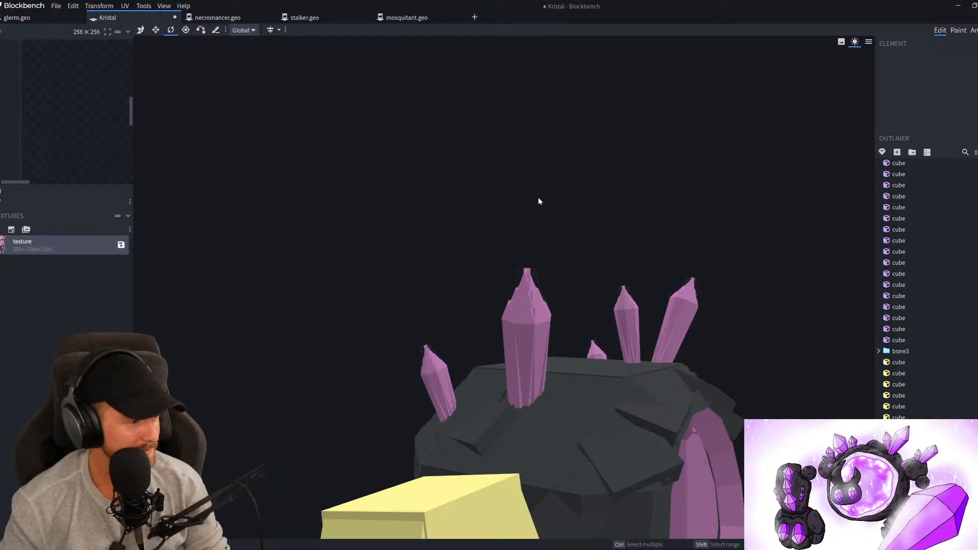
{"action": "left_click_drag", "start_coordinate": [586, 239], "coordinate": [495, 287]}
Tilt the small bone7 crystal further outward, setting its bone rotation to 5.7589, -16.6269, -28.0319
{"action": "left_click", "coordinate": [496, 288]}
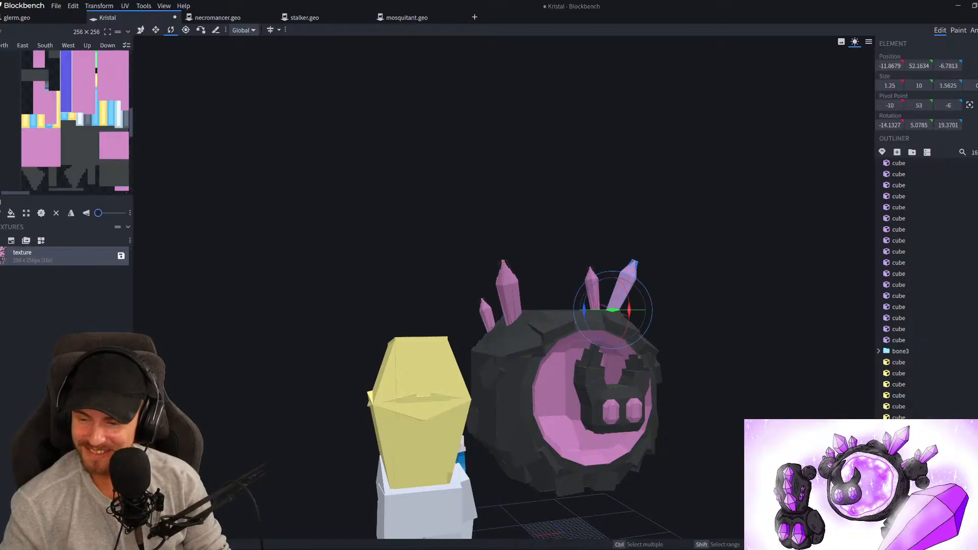
{"action": "key", "text": "ctrl+d"}
{"action": "left_click", "coordinate": [901, 462]}
{"action": "left_click", "coordinate": [901, 472]}
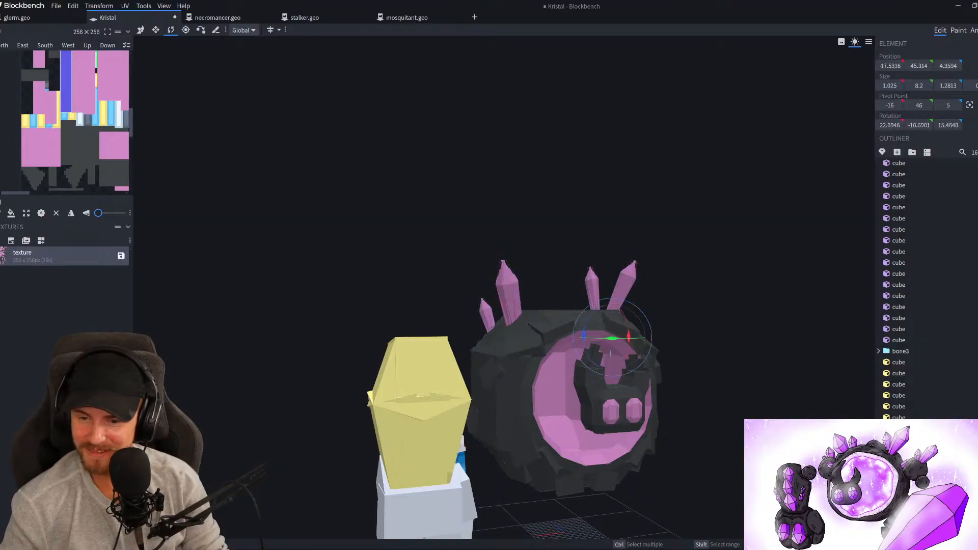
{"action": "left_click", "coordinate": [901, 462]}
{"action": "scroll", "coordinate": [467, 347], "scroll_direction": "up", "scroll_amount": 2}
{"action": "left_click_drag", "start_coordinate": [466, 330], "coordinate": [468, 340]}
{"action": "left_click_drag", "start_coordinate": [368, 294], "coordinate": [360, 316]}
{"action": "scroll", "coordinate": [361, 316], "scroll_direction": "down", "scroll_amount": 2}
{"action": "scroll", "coordinate": [361, 316], "scroll_direction": "down", "scroll_amount": 2}
{"action": "left_click_drag", "start_coordinate": [686, 406], "coordinate": [727, 433]}
{"action": "scroll", "coordinate": [710, 447], "scroll_direction": "up", "scroll_amount": 2}
{"action": "scroll", "coordinate": [710, 447], "scroll_direction": "up", "scroll_amount": 2}
{"action": "key", "text": "v"}
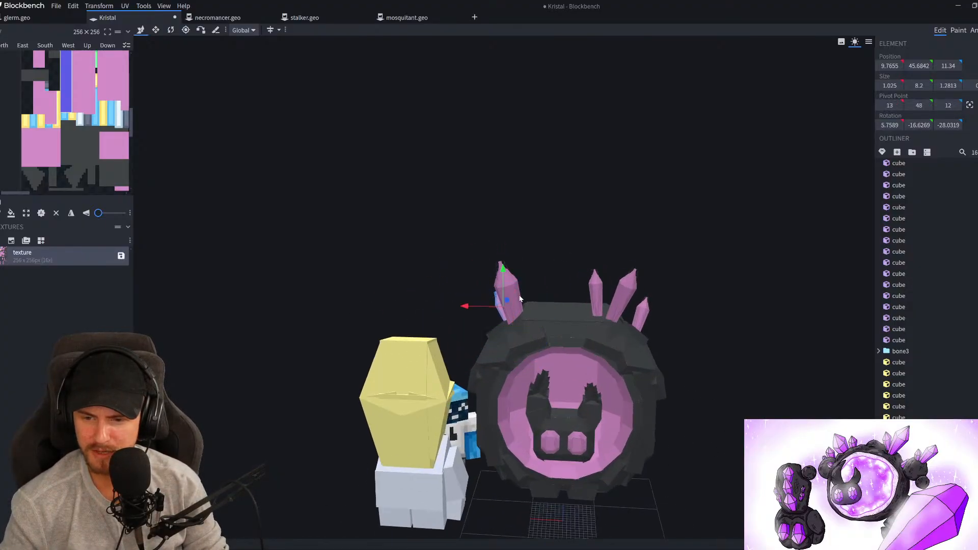
Move the small outer crystal to pivot 15, 47, 12 and rotate it to 16.3716, 5.2972, -19.1985
{"action": "mouse_move", "coordinate": [472, 308]}
{"action": "left_mouse_down"}
{"action": "mouse_move", "coordinate": [515, 311]}
{"action": "mouse_move", "coordinate": [531, 249]}
{"action": "mouse_move", "coordinate": [408, 295]}
{"action": "mouse_move", "coordinate": [367, 296]}
{"action": "mouse_move", "coordinate": [463, 290]}
{"action": "mouse_move", "coordinate": [480, 273]}
{"action": "mouse_move", "coordinate": [463, 306]}
{"action": "left_mouse_up"}
{"action": "key", "text": "r"}
{"action": "left_click_drag", "start_coordinate": [490, 273], "coordinate": [496, 294]}
{"action": "left_click_drag", "start_coordinate": [364, 252], "coordinate": [239, 225]}
{"action": "left_click_drag", "start_coordinate": [510, 318], "coordinate": [516, 333]}
{"action": "left_click_drag", "start_coordinate": [367, 260], "coordinate": [502, 292]}
{"action": "key", "text": "v"}
Place a copy of the small crystal behind the enlarged one at pivot 5, 53, 10, rotated to -14.2839, -5.628, 13.3926
{"action": "left_click_drag", "start_coordinate": [428, 292], "coordinate": [530, 316]}
{"action": "scroll", "coordinate": [504, 310], "scroll_direction": "up", "scroll_amount": 5}
{"action": "left_click_drag", "start_coordinate": [506, 272], "coordinate": [531, 377]}
{"action": "key", "text": "r"}
{"action": "left_click_drag", "start_coordinate": [576, 303], "coordinate": [429, 280]}
{"action": "left_click_drag", "start_coordinate": [461, 342], "coordinate": [392, 345]}
{"action": "key", "text": "v"}
Examine the creature from the front and at a distance to compare the crystal arrangement with the reference
{"action": "left_click_drag", "start_coordinate": [413, 313], "coordinate": [247, 284]}
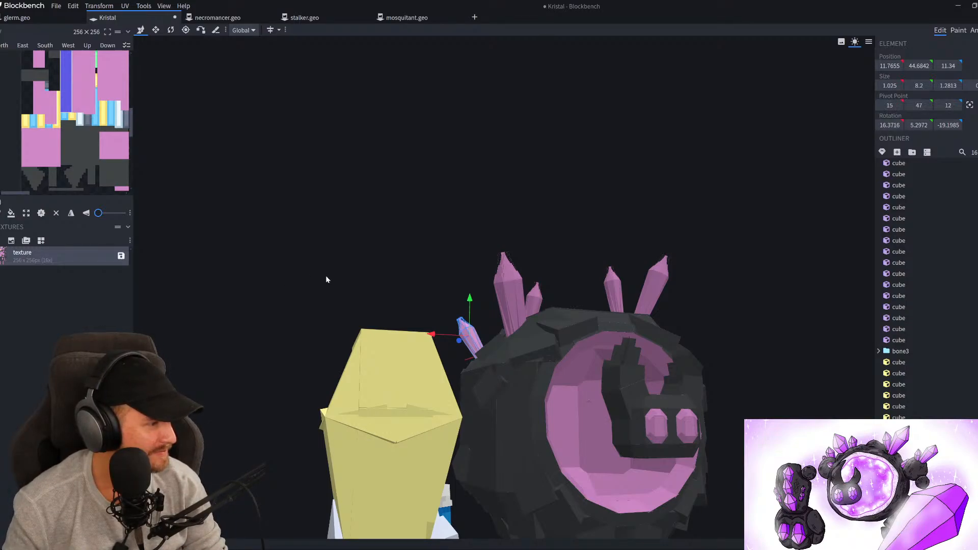
{"action": "scroll", "coordinate": [327, 279], "scroll_direction": "down", "scroll_amount": 1}
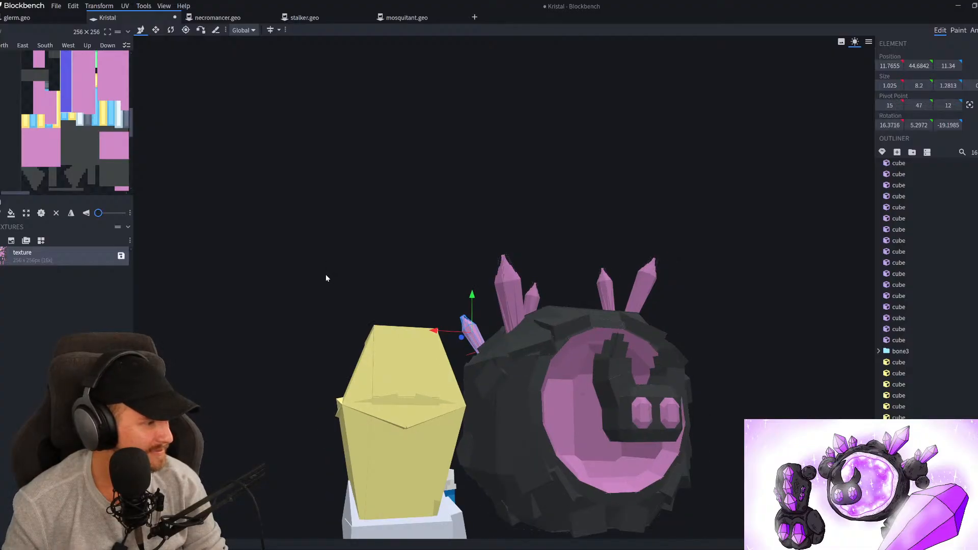
{"action": "left_click_drag", "start_coordinate": [357, 264], "coordinate": [371, 285]}
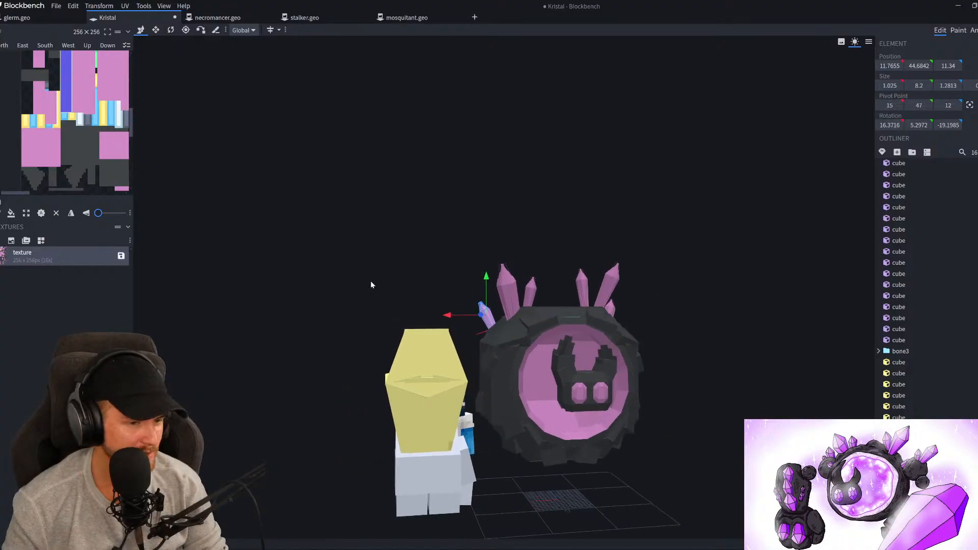
{"action": "scroll", "coordinate": [371, 275], "scroll_direction": "down", "scroll_amount": 3}
{"action": "left_click_drag", "start_coordinate": [596, 245], "coordinate": [594, 245]}
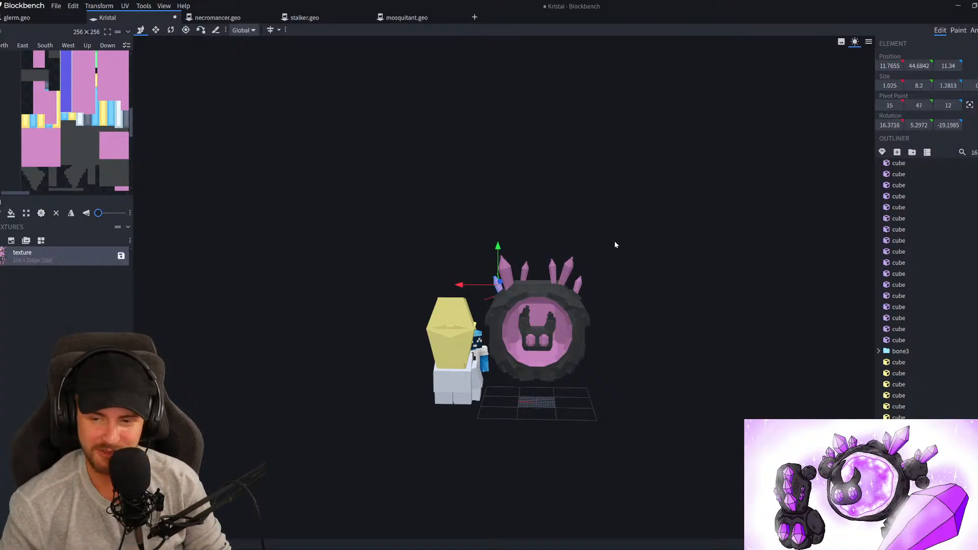
{"action": "scroll", "coordinate": [657, 260], "scroll_direction": "up", "scroll_amount": 3}
{"action": "scroll", "coordinate": [746, 280], "scroll_direction": "up", "scroll_amount": 3}
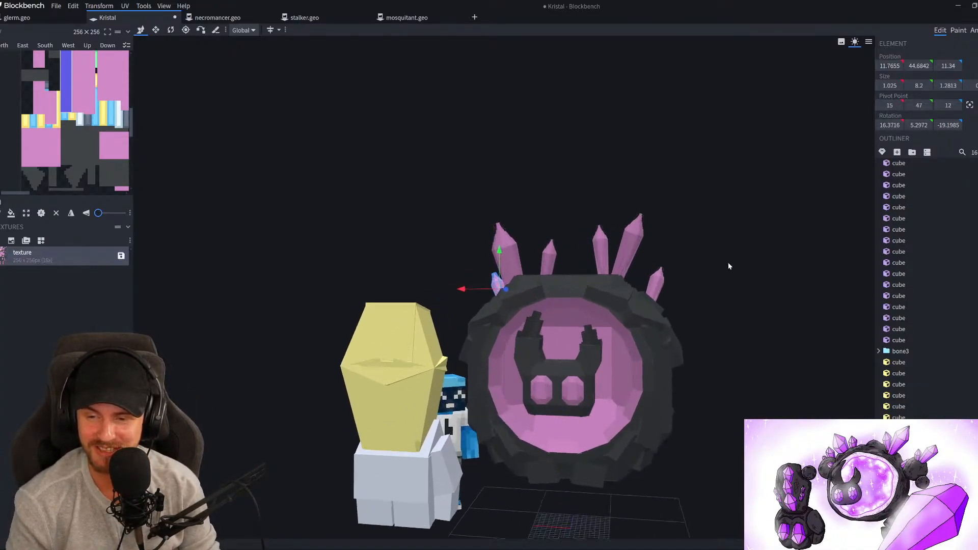
Try placing a copy of the small outer crystal lower on the body's side, at pivot 22, 36, 12
{"action": "left_click", "coordinate": [549, 259]}
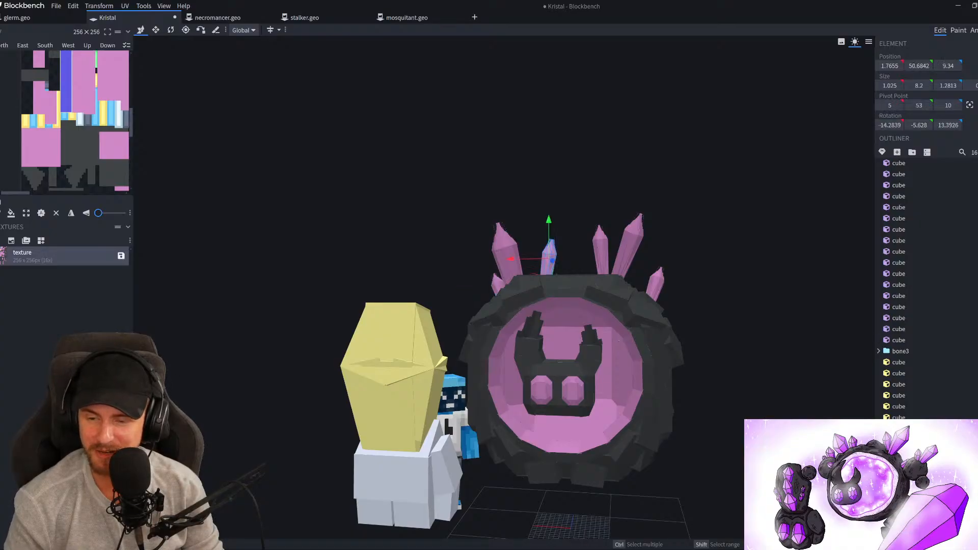
{"action": "left_click", "coordinate": [899, 374]}
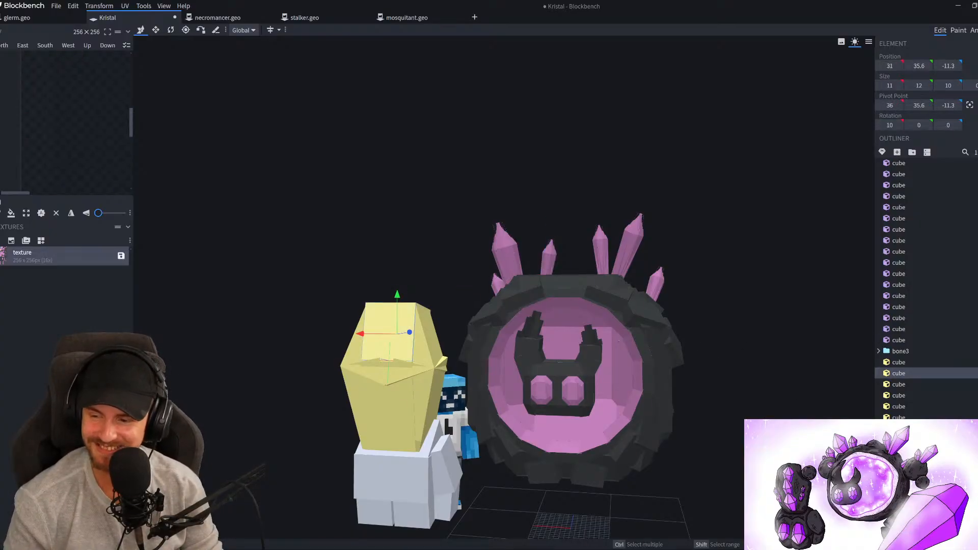
{"action": "left_click", "coordinate": [493, 283]}
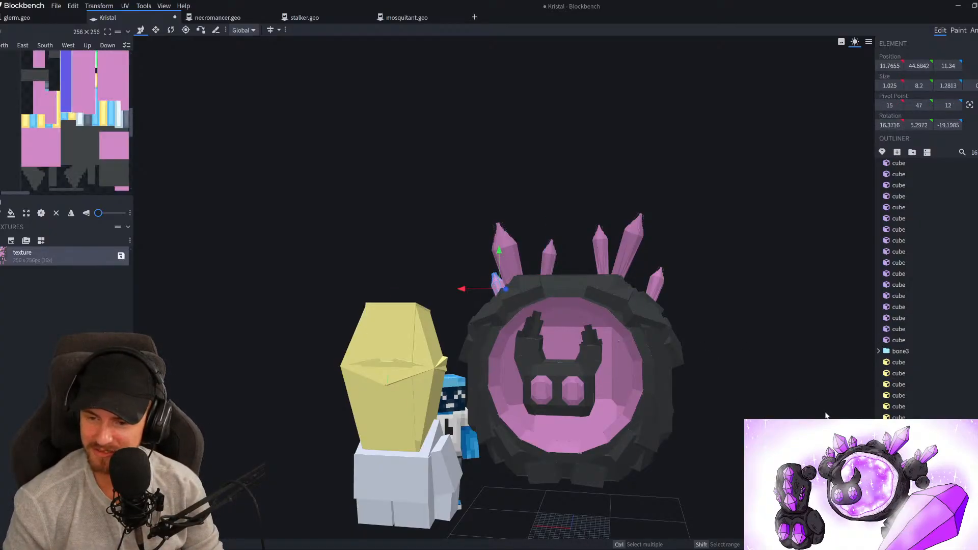
{"action": "left_click_drag", "start_coordinate": [468, 291], "coordinate": [443, 291]}
{"action": "left_click_drag", "start_coordinate": [470, 252], "coordinate": [469, 295]}
{"action": "left_click_drag", "start_coordinate": [213, 376], "coordinate": [414, 416]}
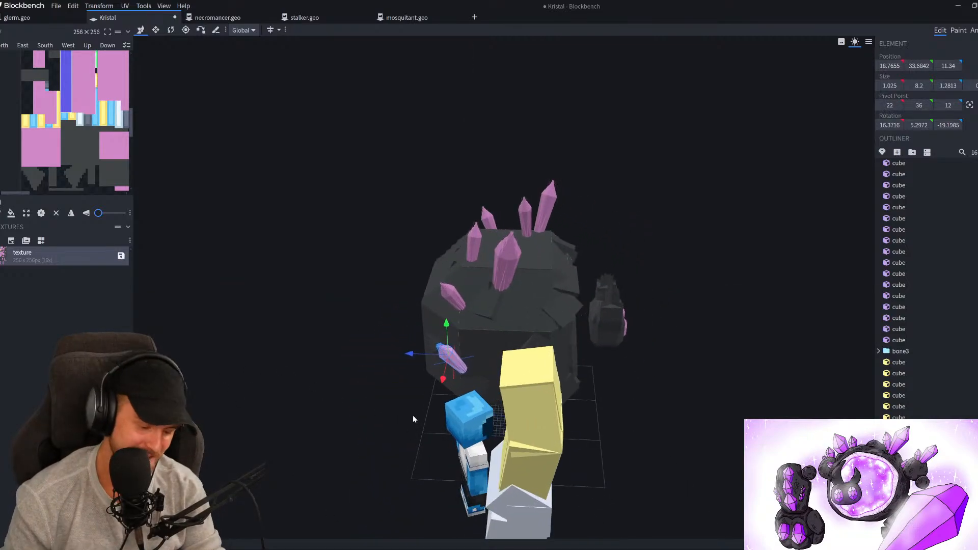
{"action": "left_click", "coordinate": [407, 409]}
{"action": "left_click_drag", "start_coordinate": [797, 418], "coordinate": [612, 414]}
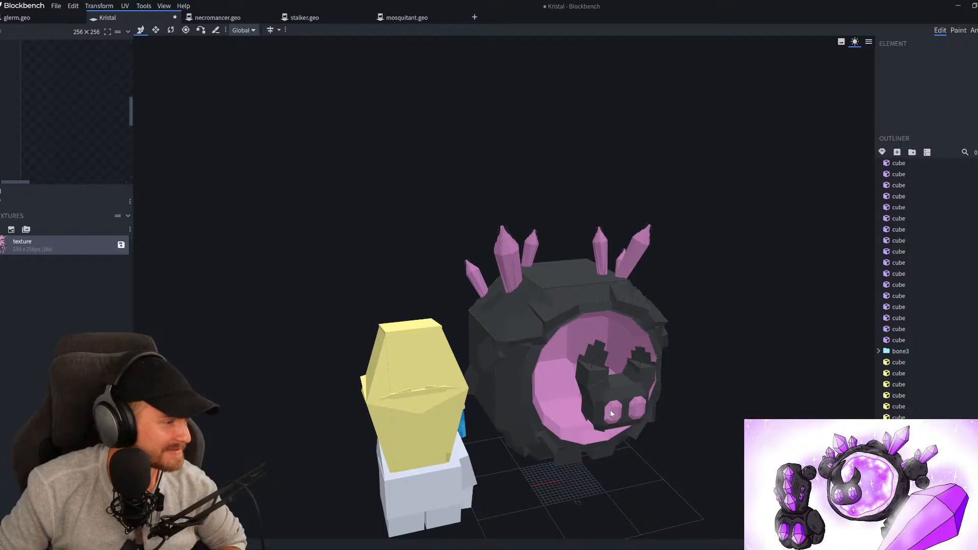